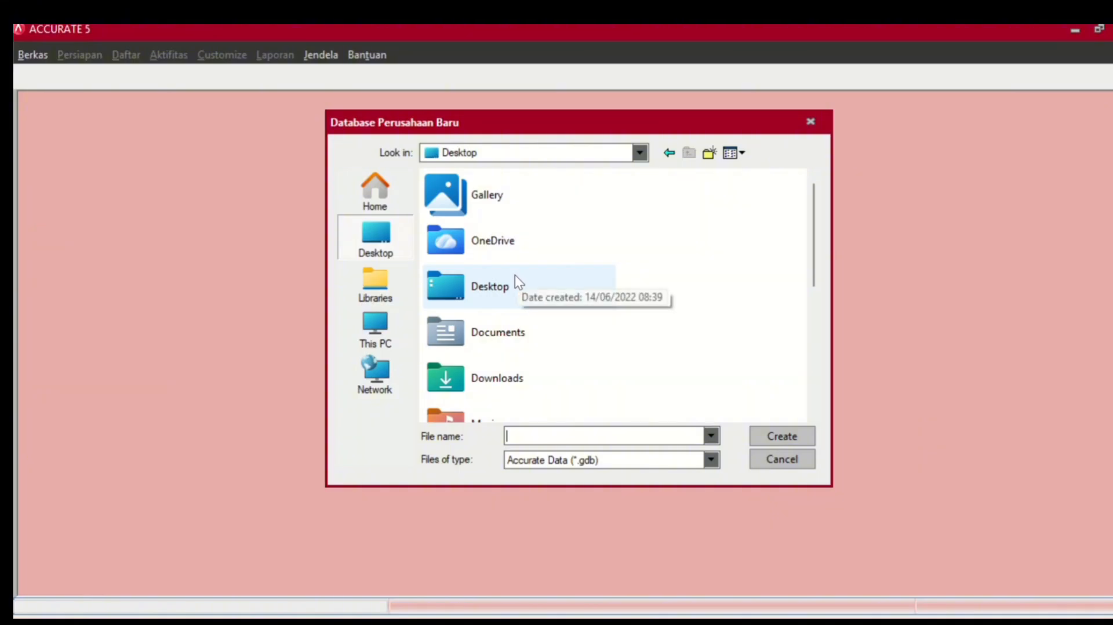
- Browse to the PT ACIVA folder inside Documents and the project folder
{"action": "left_click", "coordinate": [513, 326]}
{"action": "double_click", "coordinate": [512, 325]}
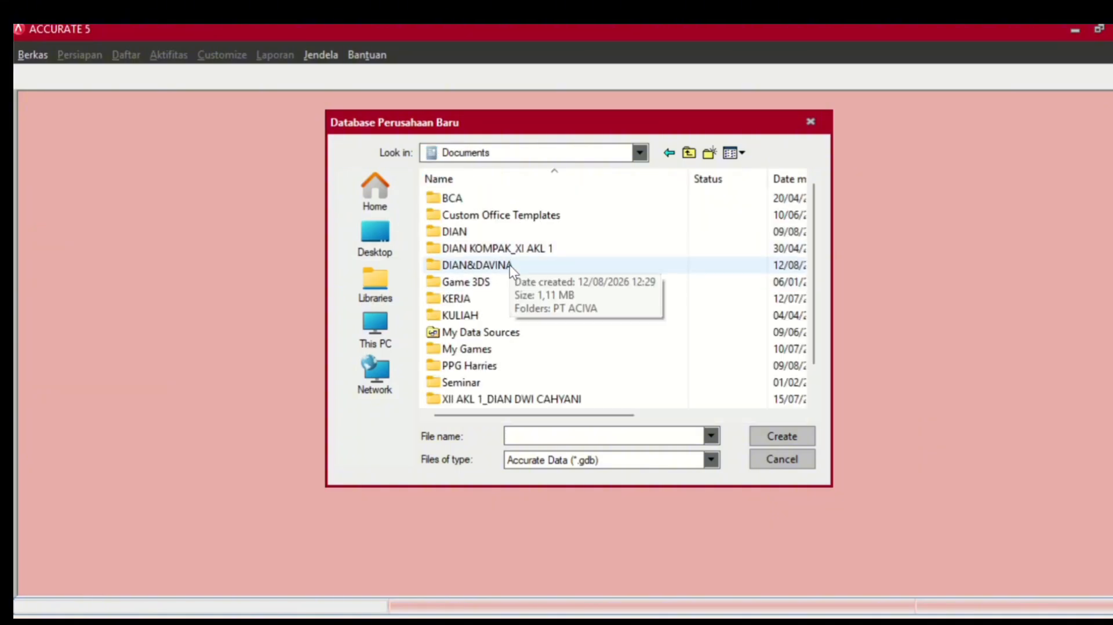
{"action": "left_click", "coordinate": [511, 266]}
{"action": "double_click", "coordinate": [510, 265]}
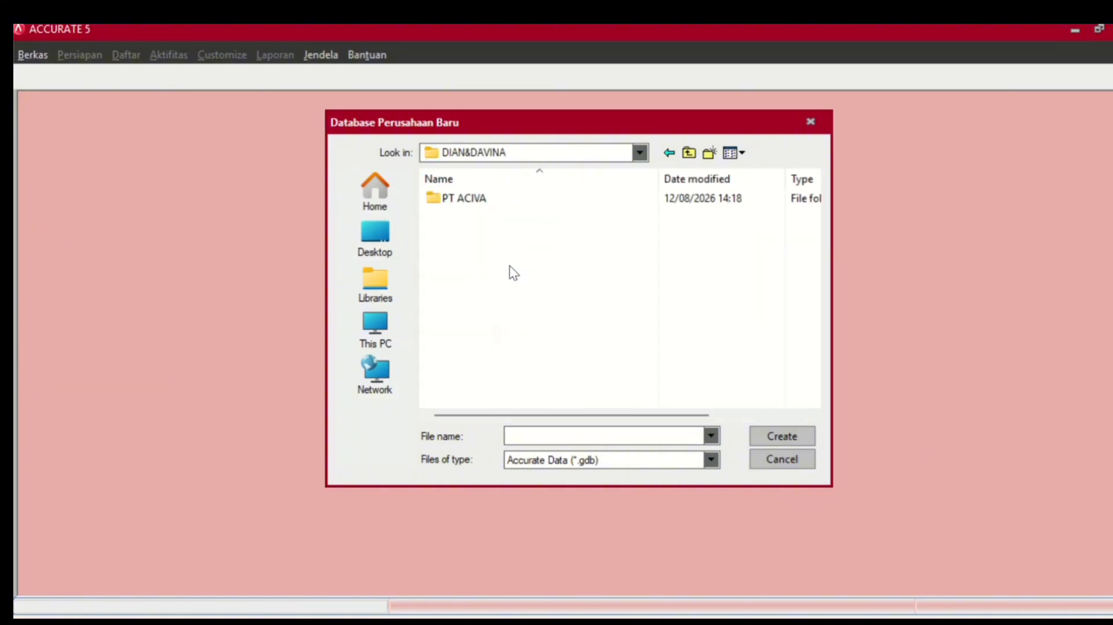
{"action": "double_click", "coordinate": [509, 208]}
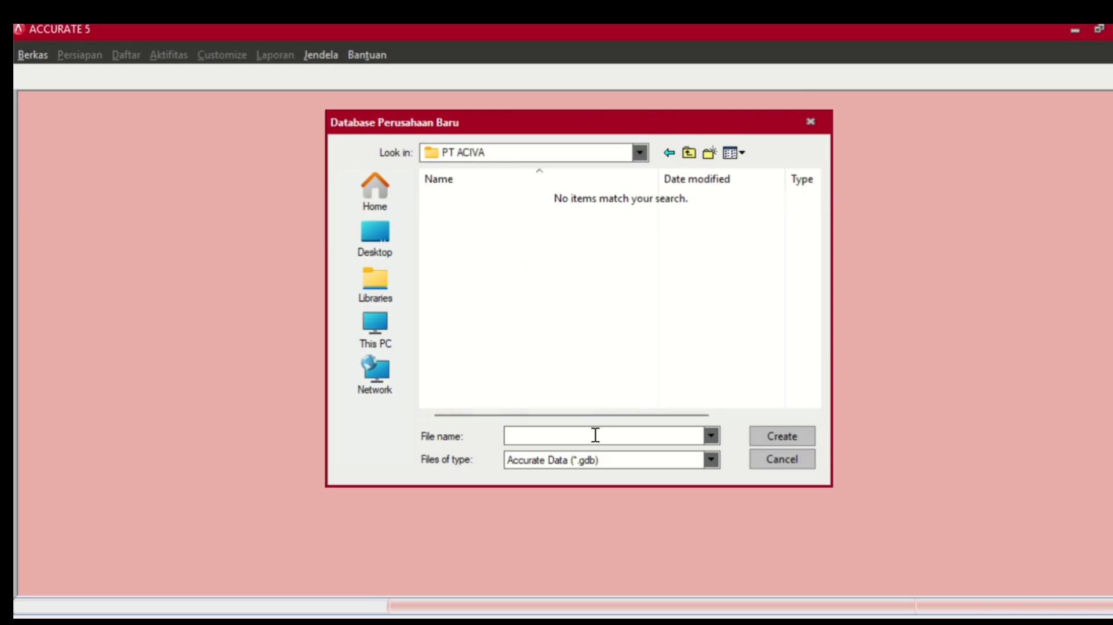
- Name the database file PT ACIVA DAVINA&DIAN with an underscore replacing a space, and create it
{"action": "type", "text": "p"}
{"action": "key", "text": "BackSpace"}
{"action": "type", "text": "PT ACIVA DAVINA"}
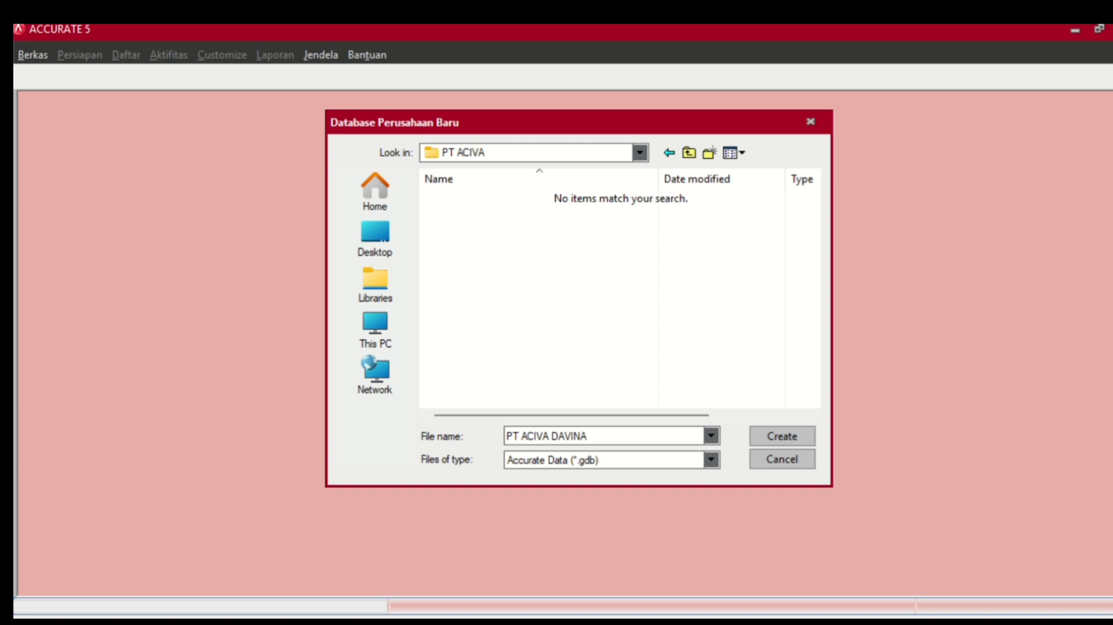
{"action": "type", "text": "&DIAN"}
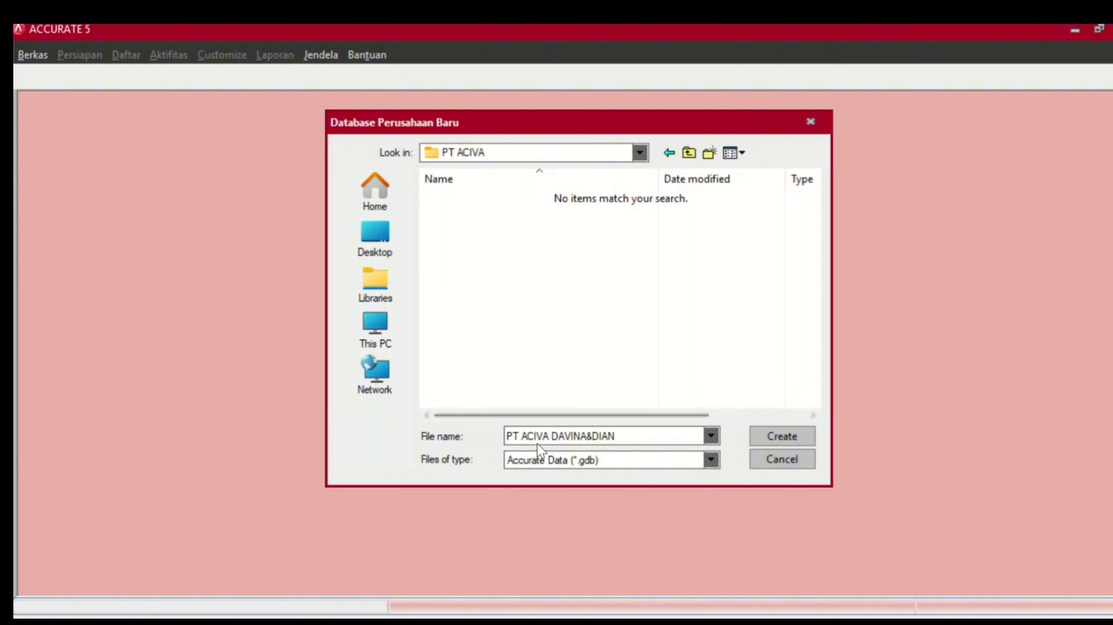
{"action": "left_click", "coordinate": [550, 439]}
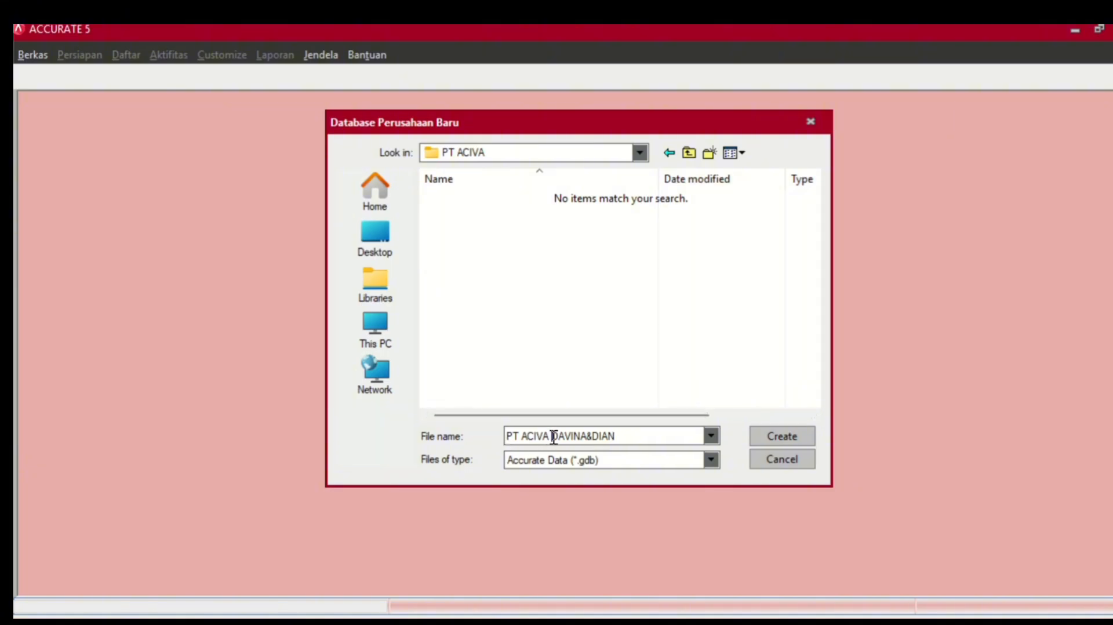
{"action": "key", "text": "BackSpace"}
{"action": "type", "text": "_"}
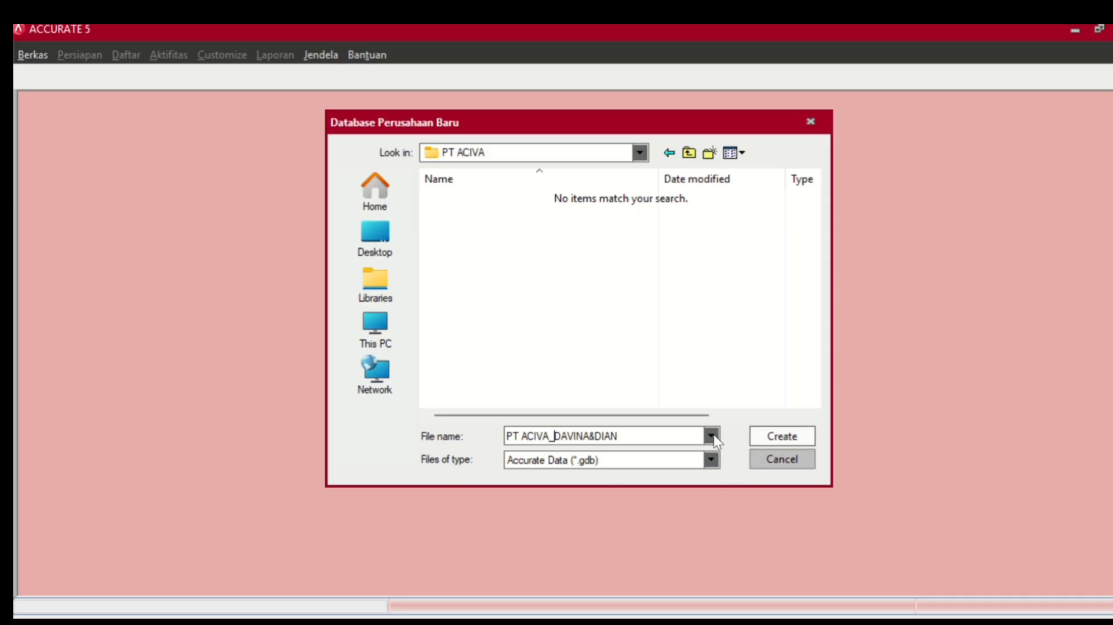
{"action": "left_click", "coordinate": [596, 436]}
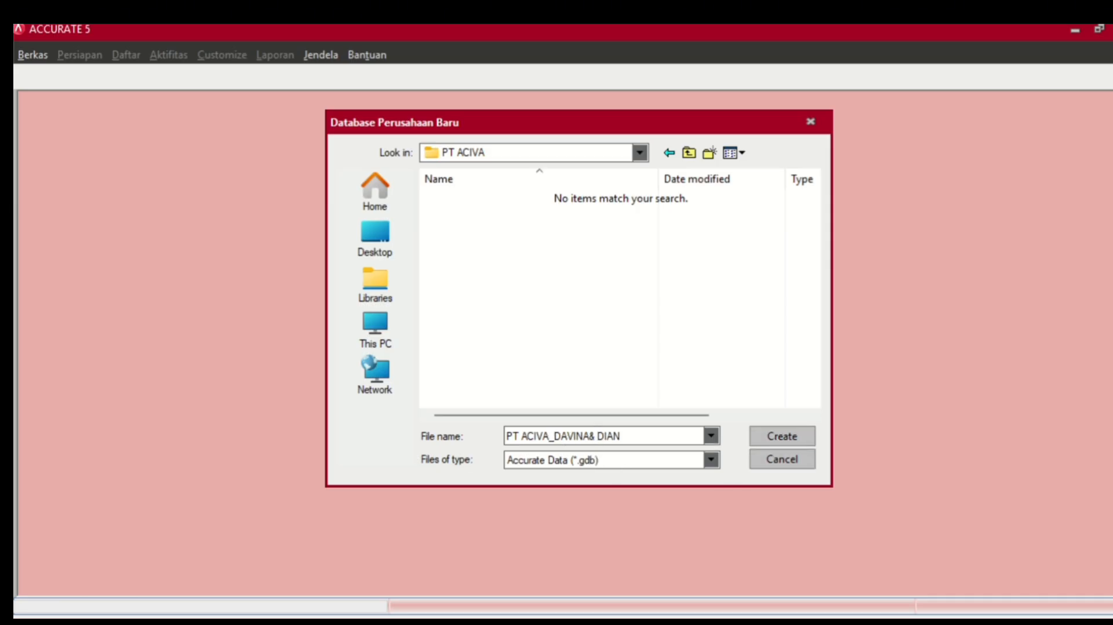
{"action": "left_click", "coordinate": [588, 435]}
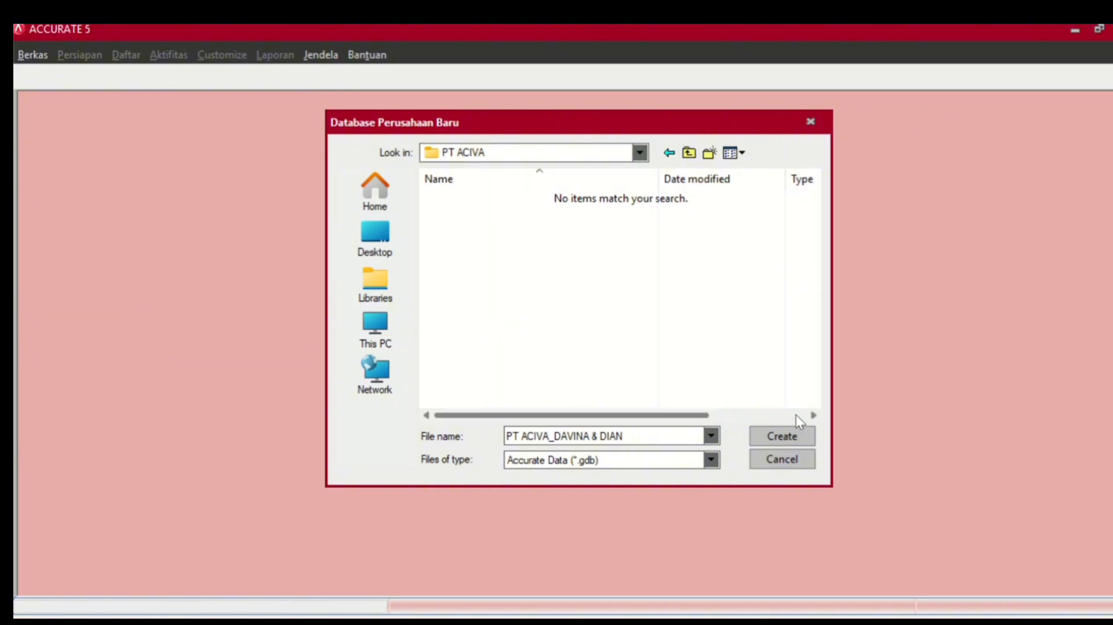
{"action": "left_click", "coordinate": [791, 437]}
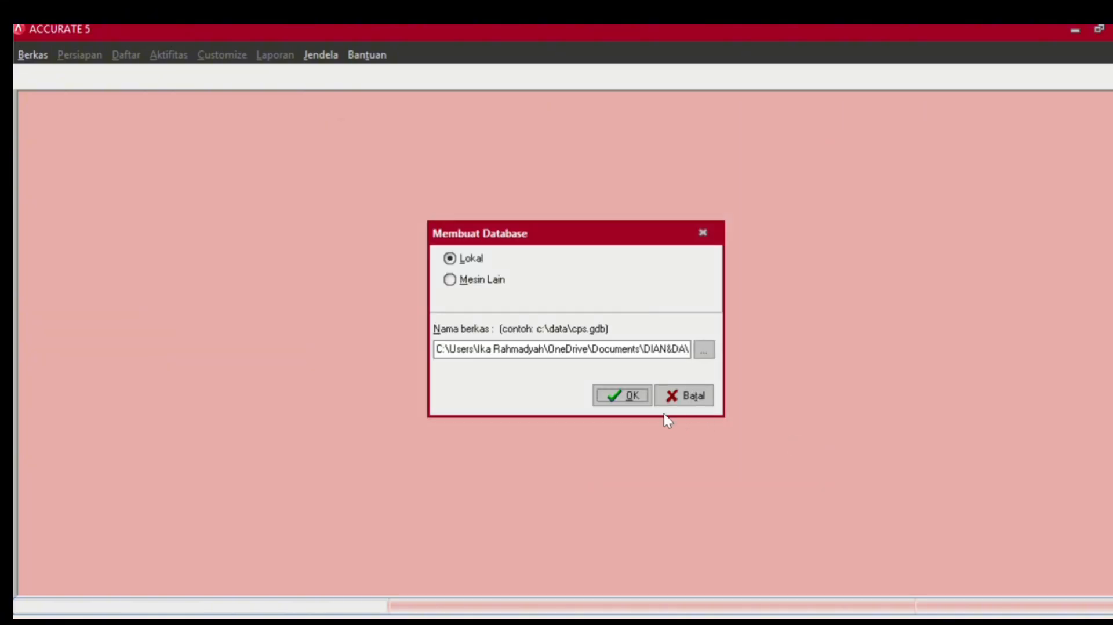
- Confirm creating the database as Lokal and wait for the Daftar login prompt
{"action": "left_click", "coordinate": [633, 399]}
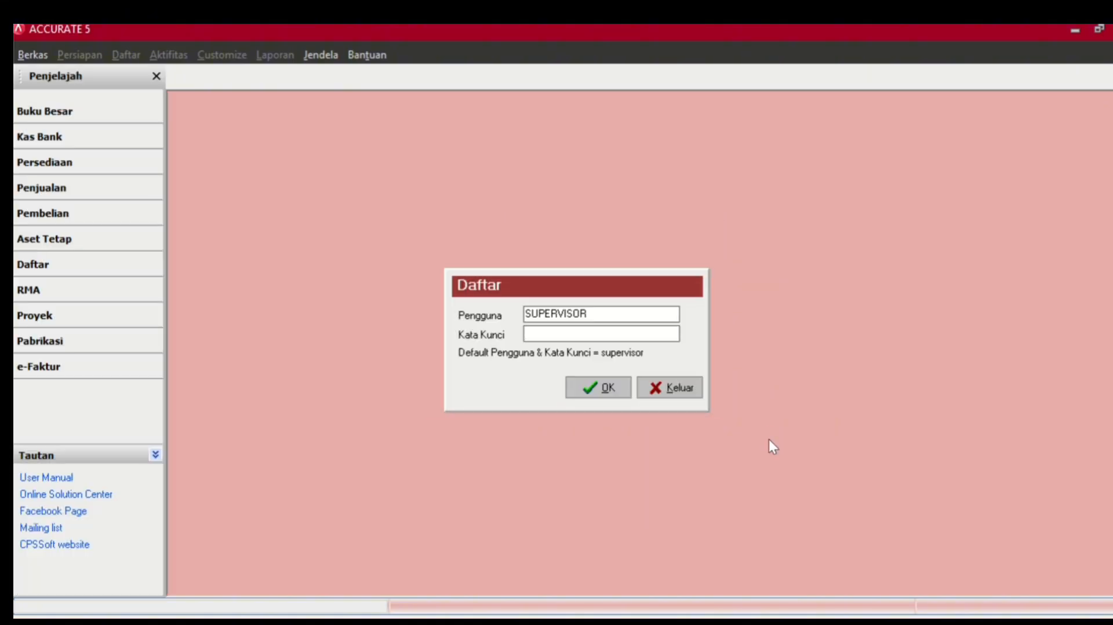
{"action": "left_click_drag", "start_coordinate": [596, 315], "coordinate": [514, 318]}
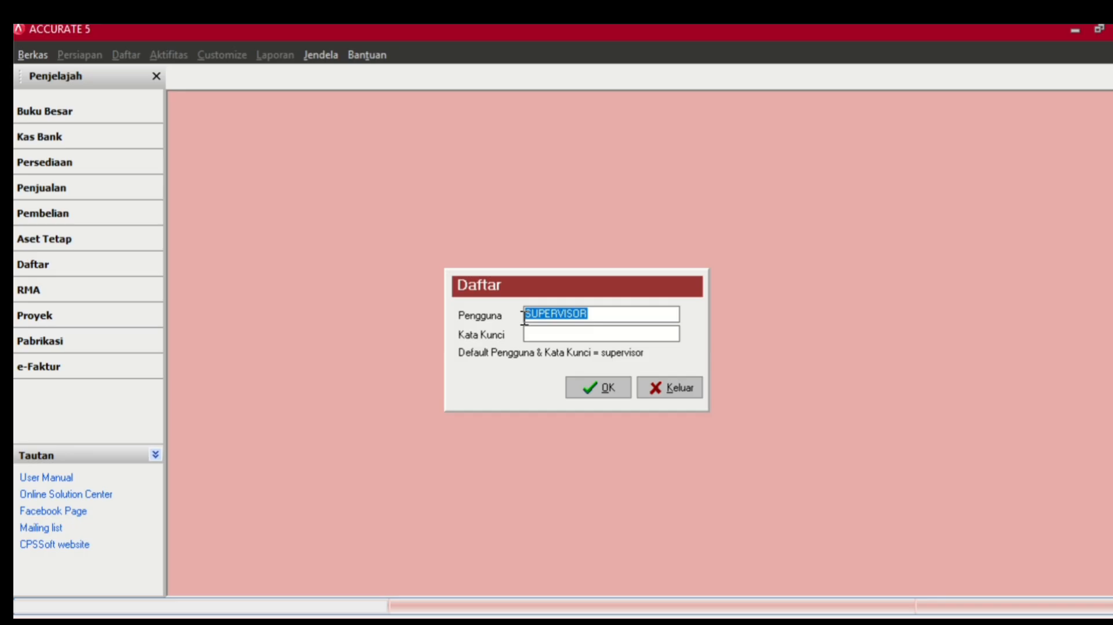
{"action": "right_click", "coordinate": [524, 317]}
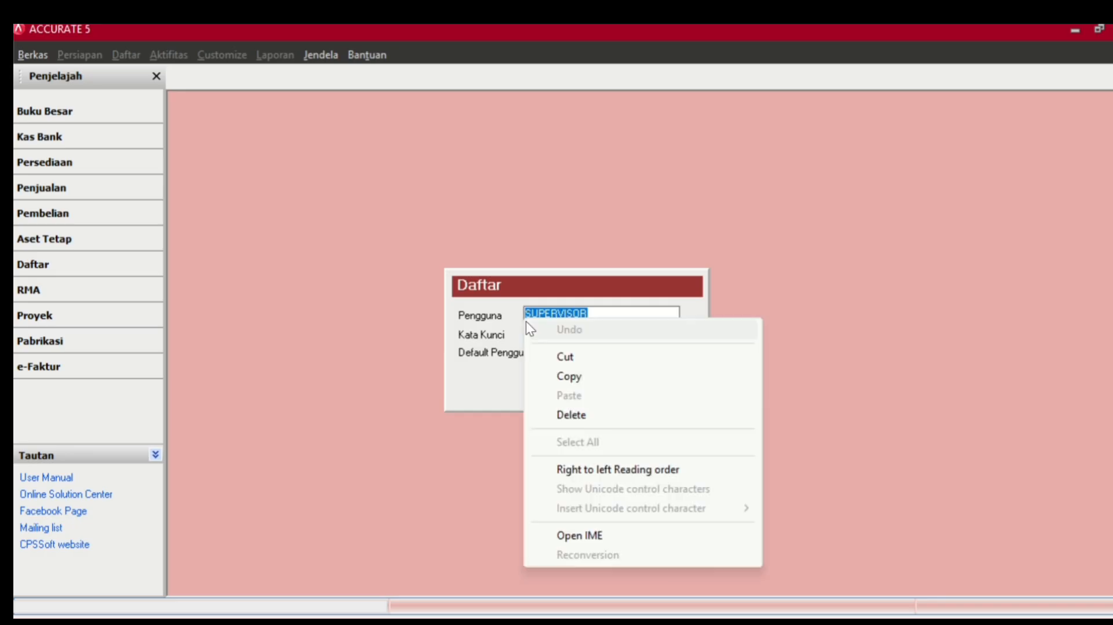
{"action": "left_click", "coordinate": [592, 381]}
{"action": "right_click", "coordinate": [573, 335]}
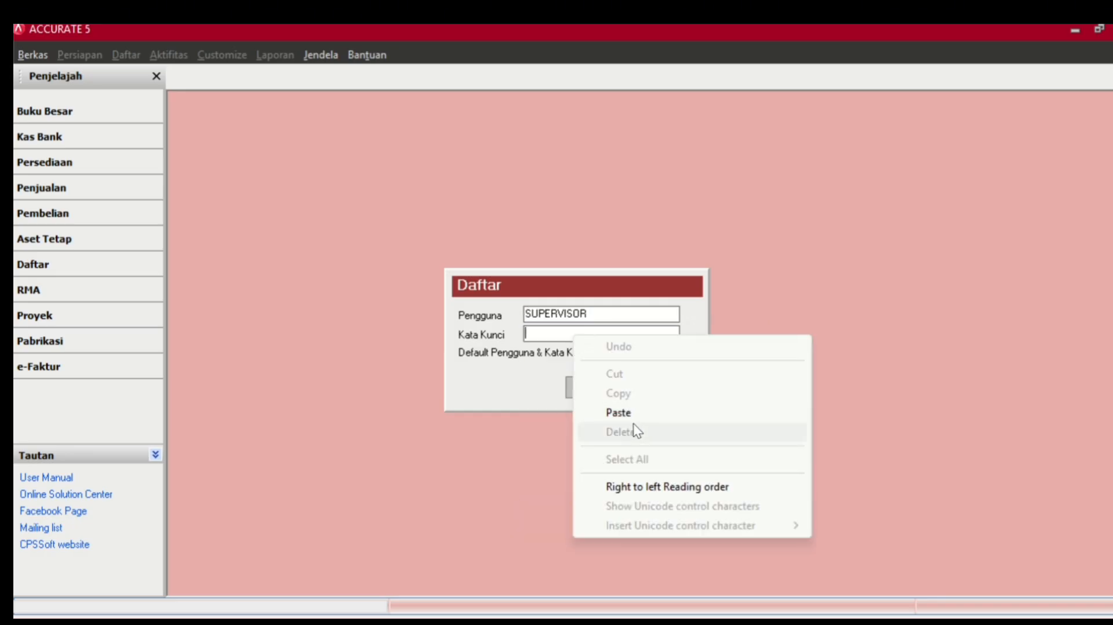
{"action": "left_click", "coordinate": [619, 412]}
{"action": "left_click", "coordinate": [593, 385]}
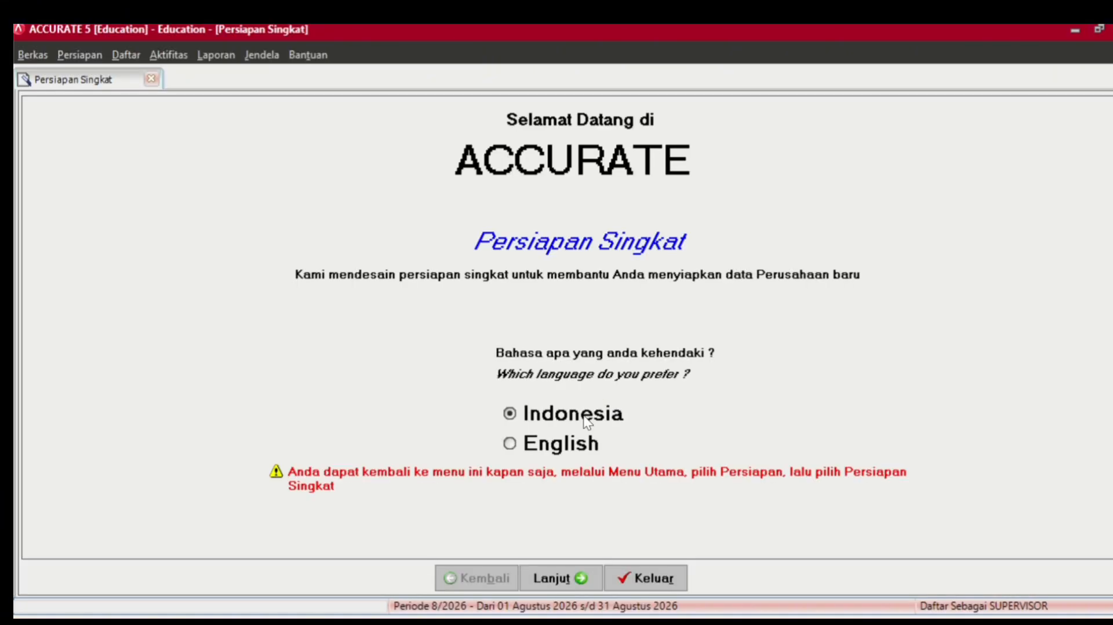
- Keep Indonesia as the language and choose Persiapan Mahir to reach Mata Uang step 1 of 20
{"action": "left_click", "coordinate": [570, 576]}
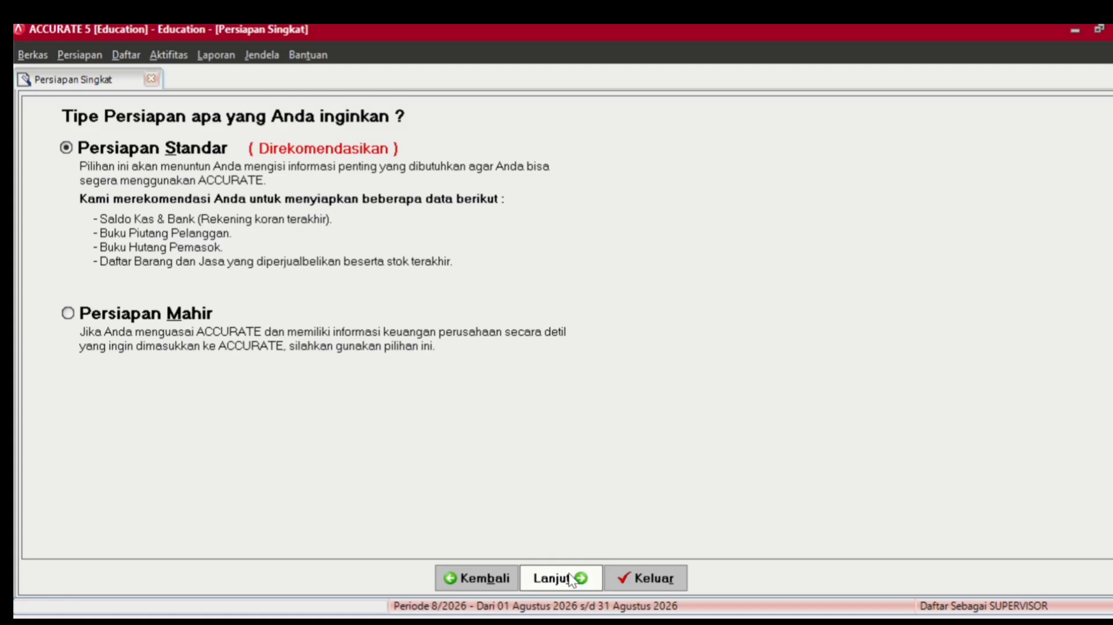
{"action": "left_click", "coordinate": [67, 316]}
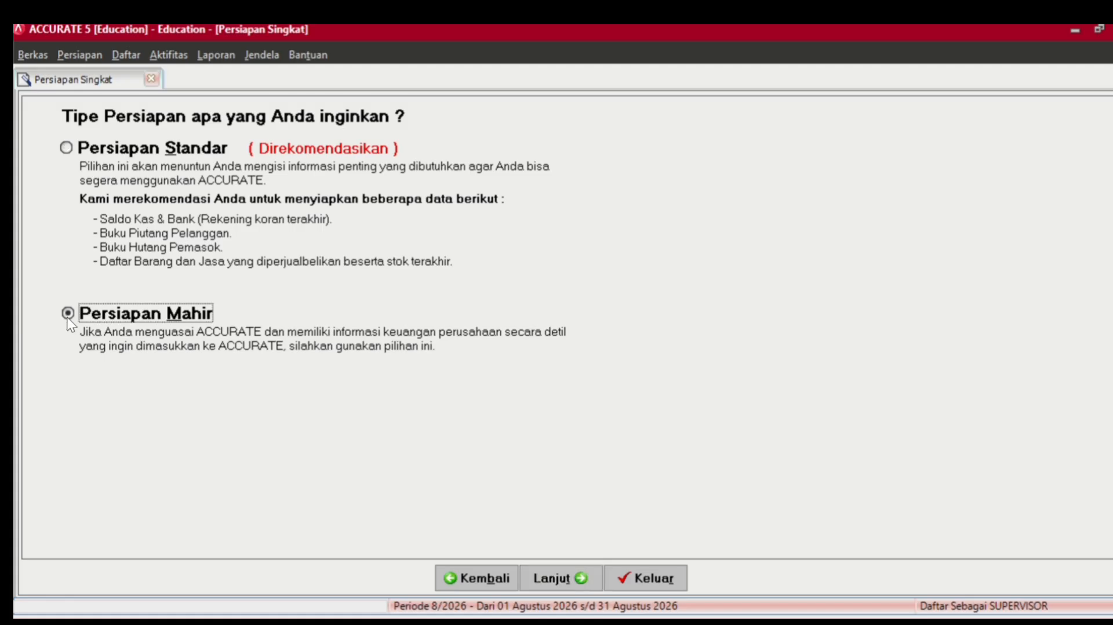
{"action": "left_click", "coordinate": [559, 579]}
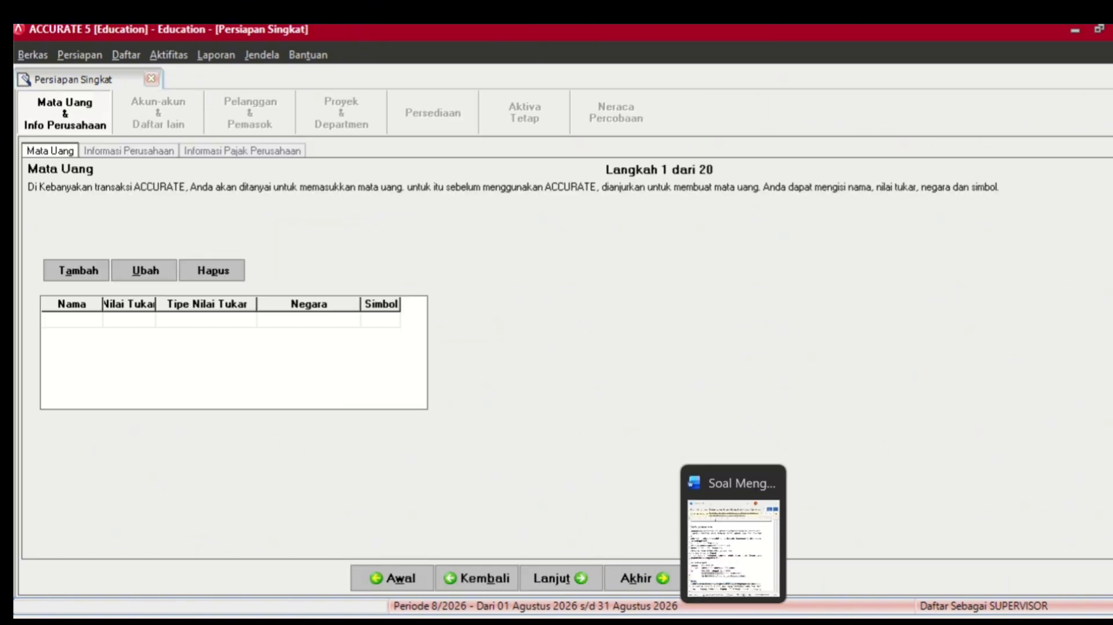
- Snap the Word task sheet left and the ACCURATE setup wizard right, side by side
{"action": "left_click", "coordinate": [713, 611]}
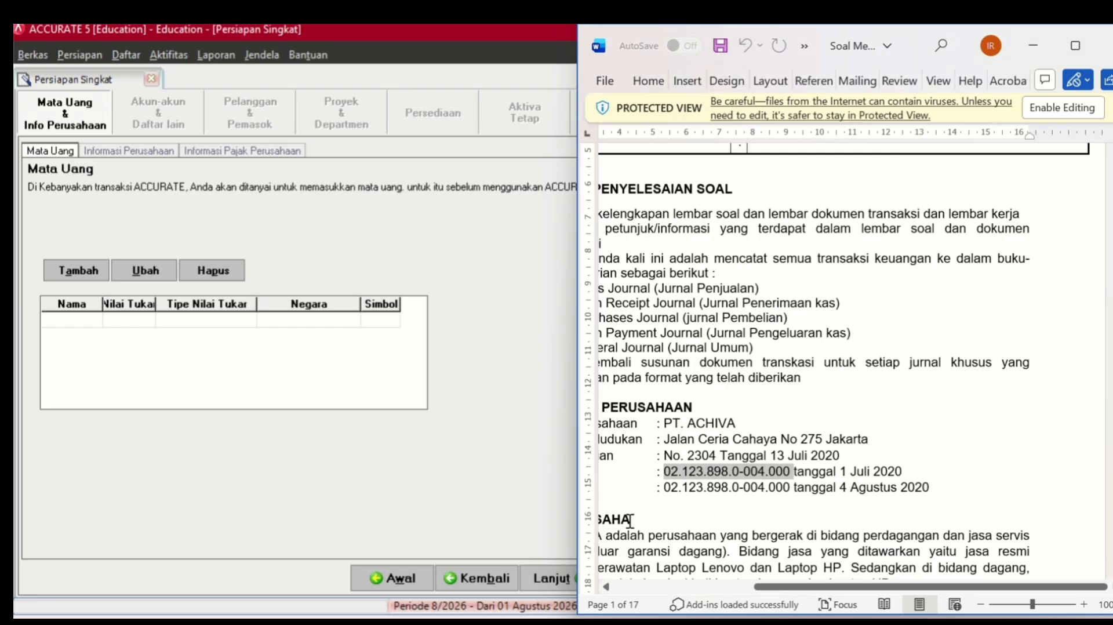
{"action": "key", "text": "super+Left"}
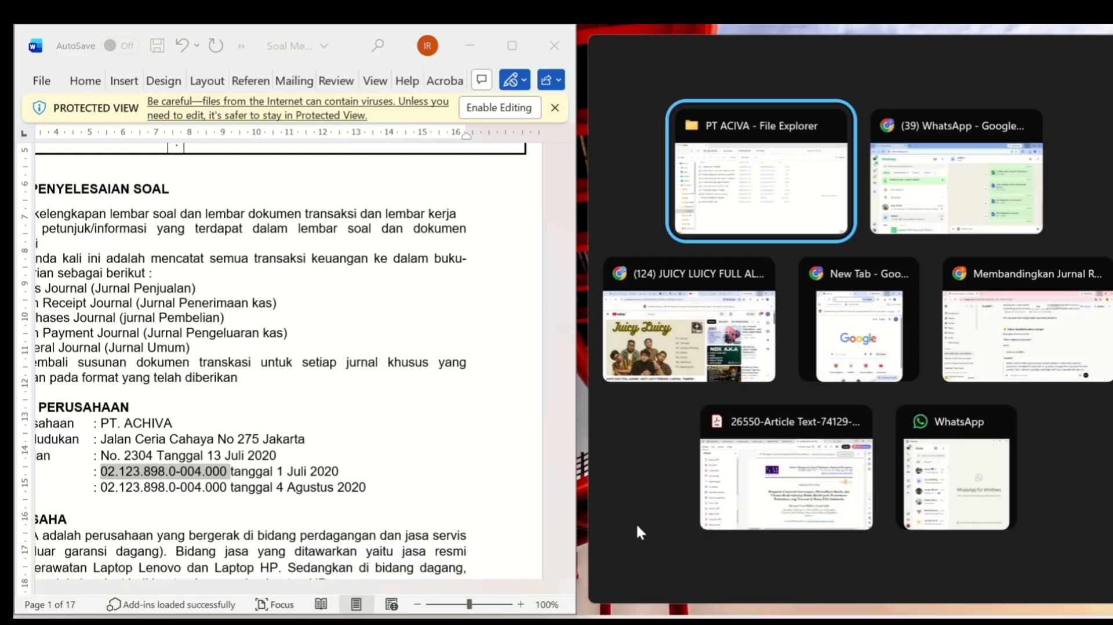
{"action": "left_click", "coordinate": [772, 621]}
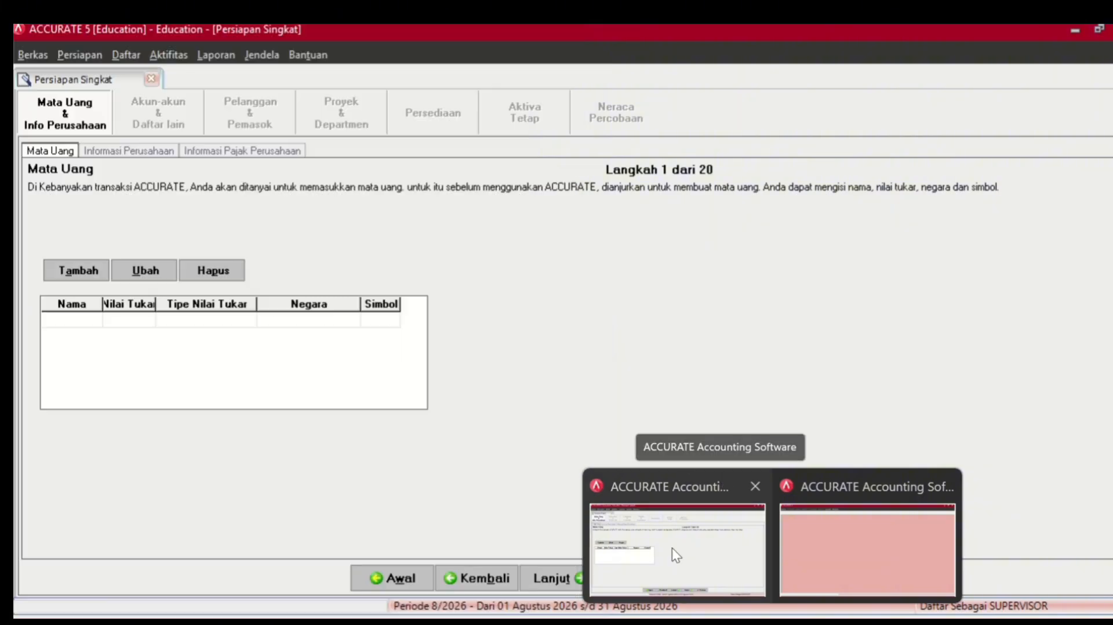
{"action": "left_click", "coordinate": [672, 548]}
{"action": "key", "text": "super+Left"}
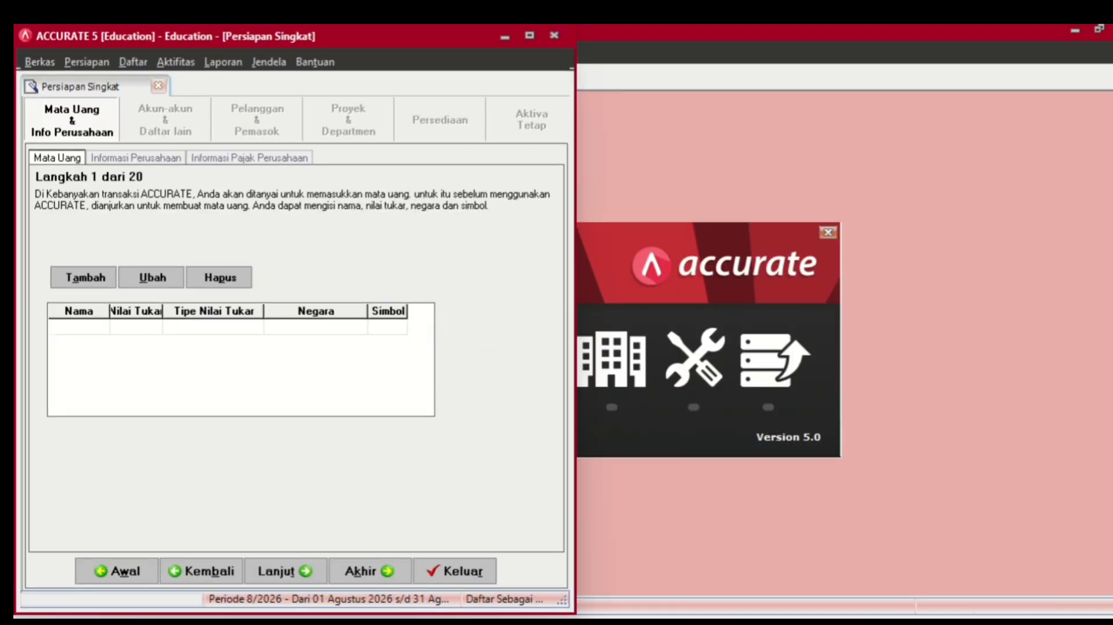
{"action": "left_click", "coordinate": [734, 622]}
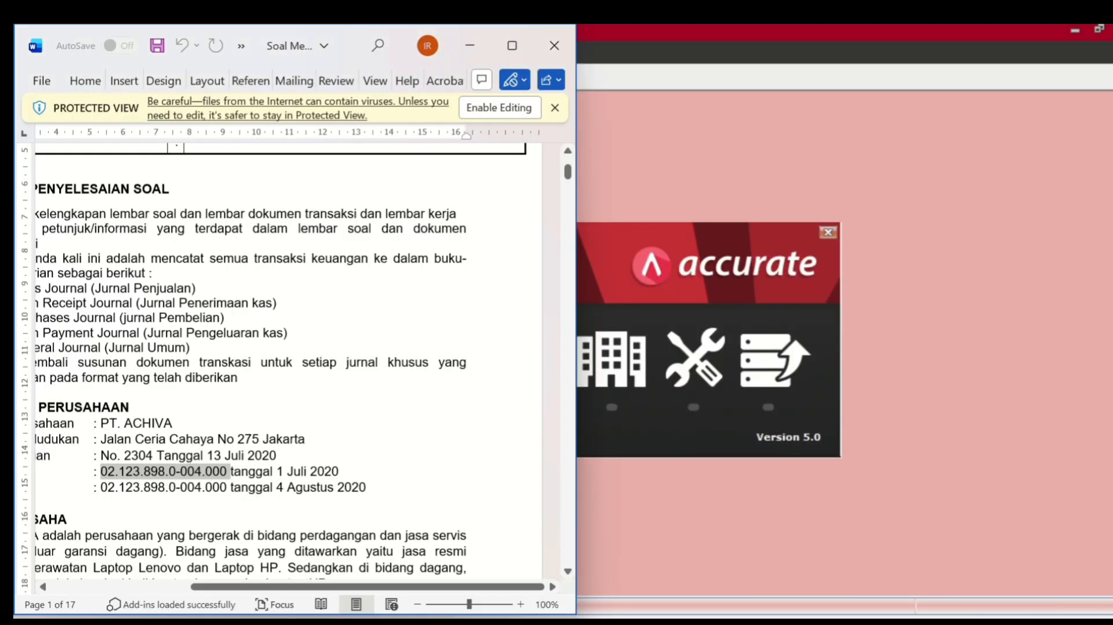
{"action": "left_click", "coordinate": [772, 622]}
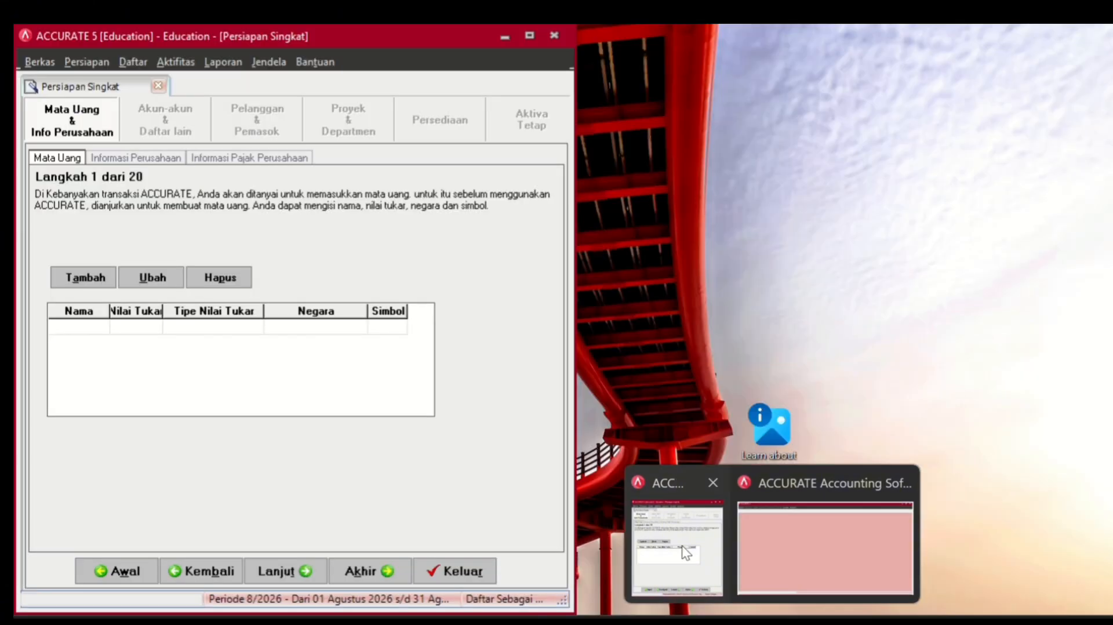
{"action": "left_click", "coordinate": [682, 545]}
{"action": "key", "text": "super+Right"}
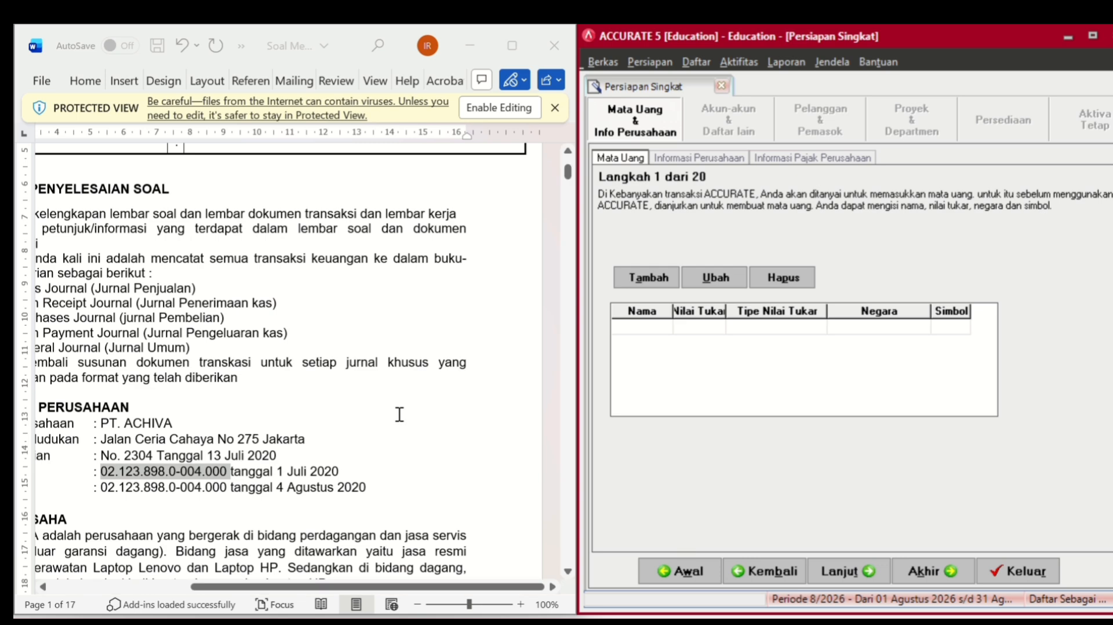
- Add currency Rupiah with rate 1, country Indonesia and symbol Rp, then continue
{"action": "scroll", "coordinate": [399, 415], "scroll_direction": "left", "scroll_amount": 2}
{"action": "scroll", "coordinate": [400, 415], "scroll_direction": "left", "scroll_amount": 1}
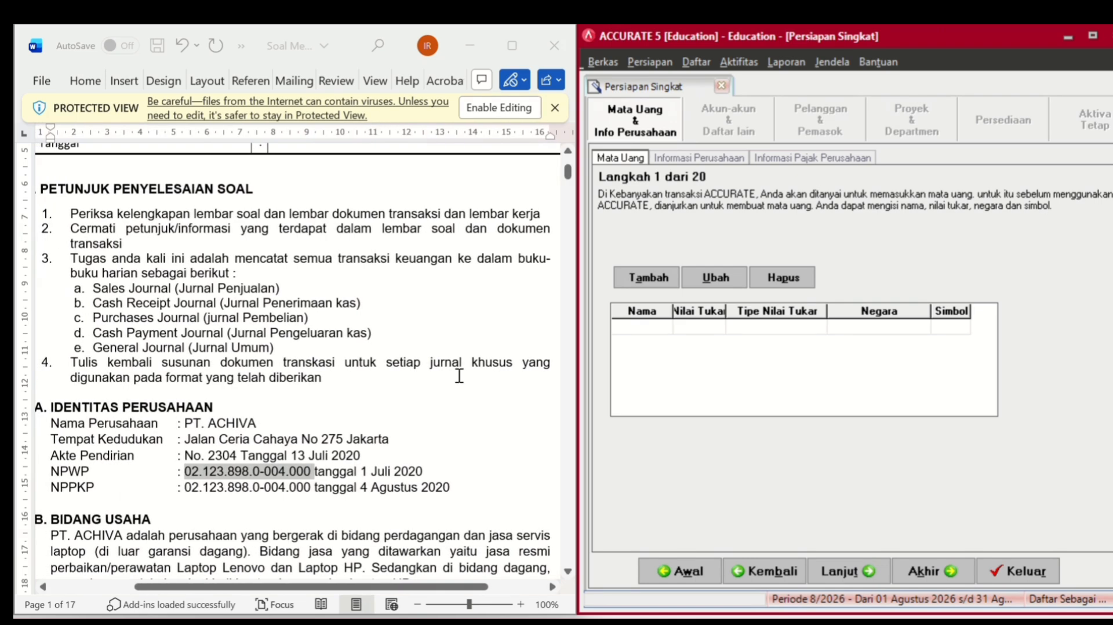
{"action": "left_click", "coordinate": [659, 324]}
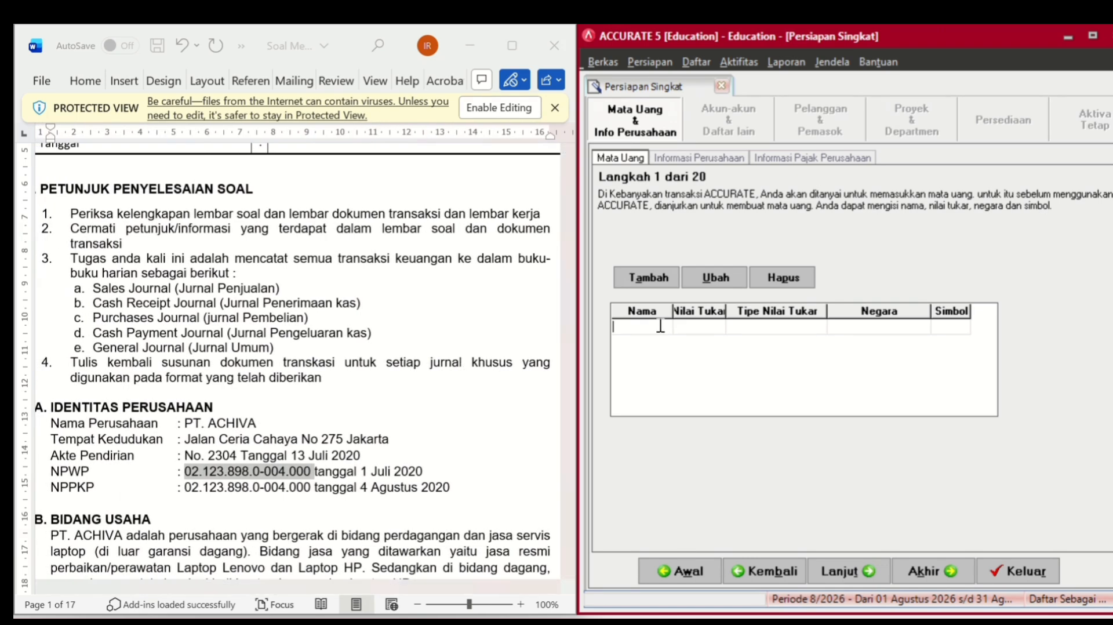
{"action": "type", "text": "r"}
{"action": "key", "text": "BackSpace"}
{"action": "type", "text": "Rupiah"}
{"action": "key", "text": "Tab"}
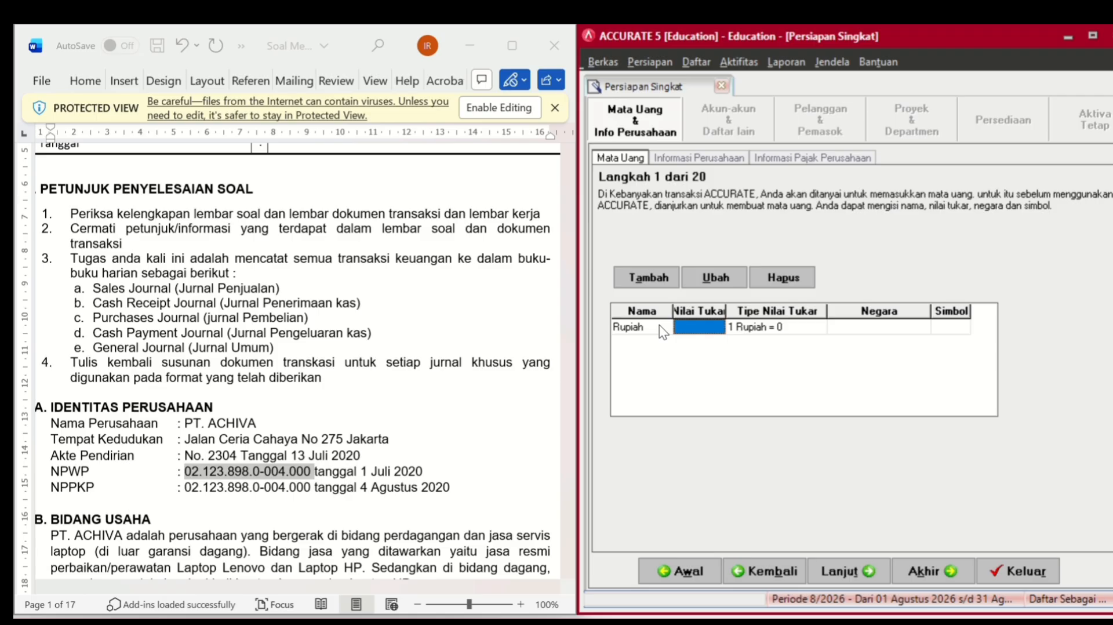
{"action": "type", "text": "1"}
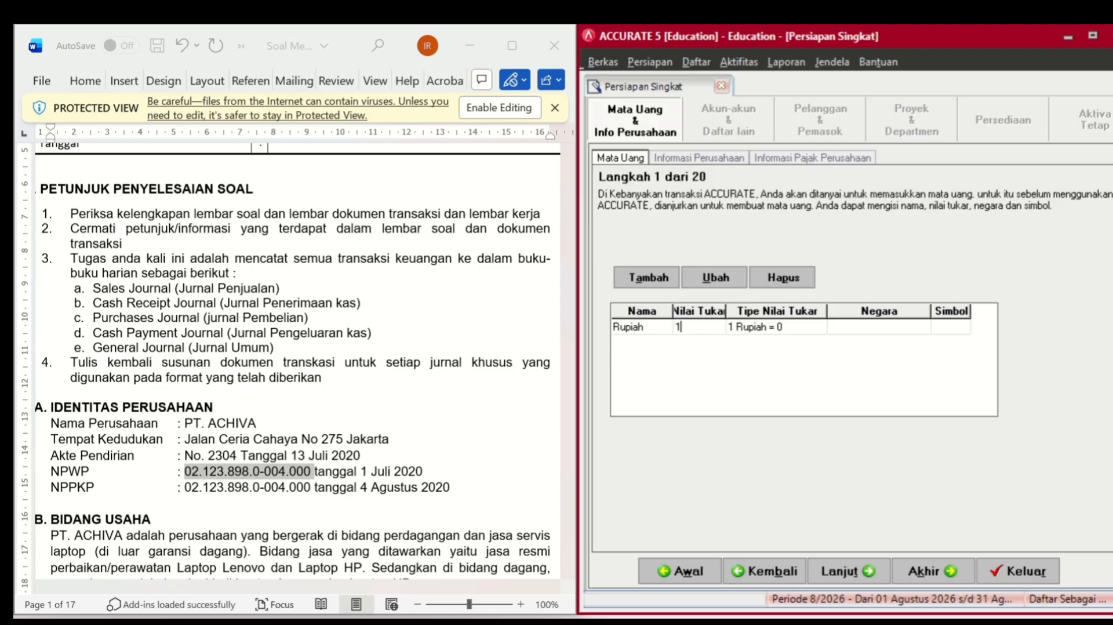
{"action": "key", "text": "Tab"}
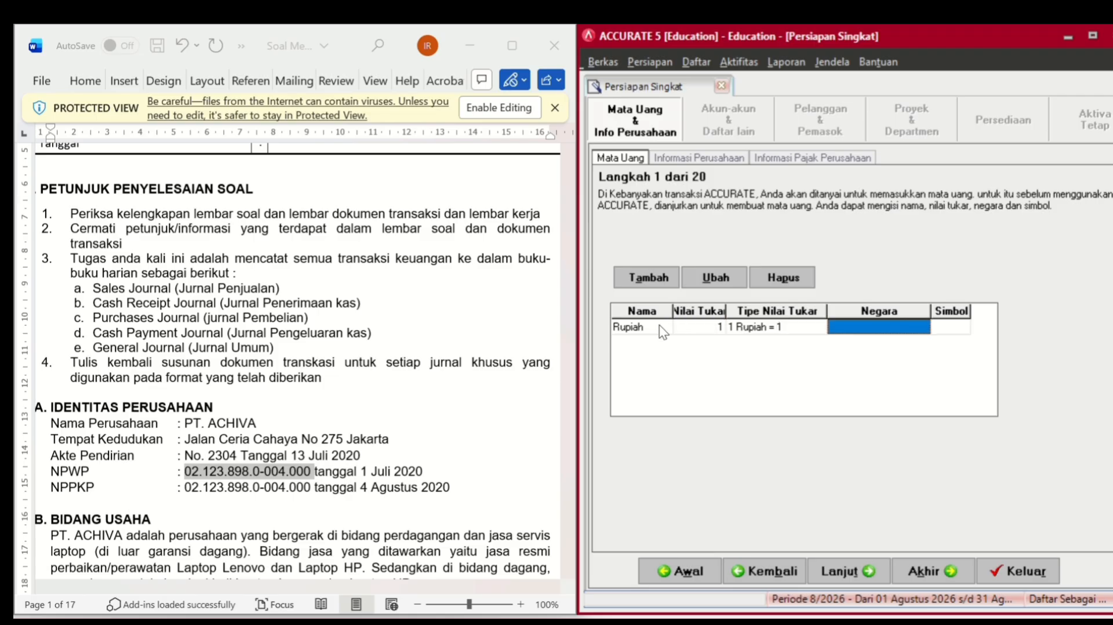
{"action": "type", "text": "Indonesia"}
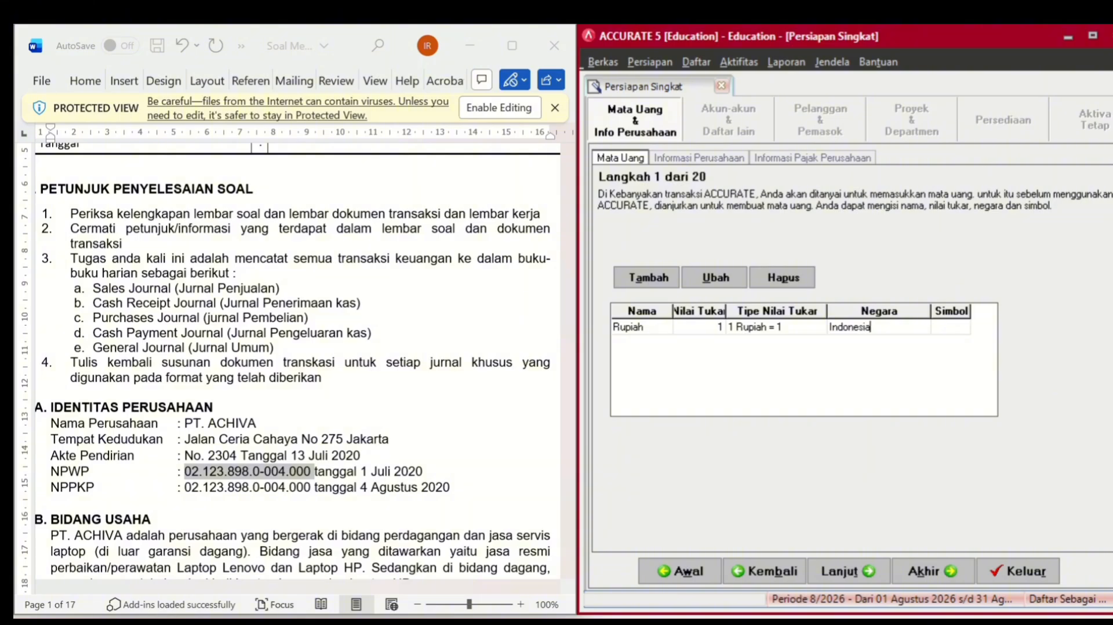
{"action": "key", "text": "Tab"}
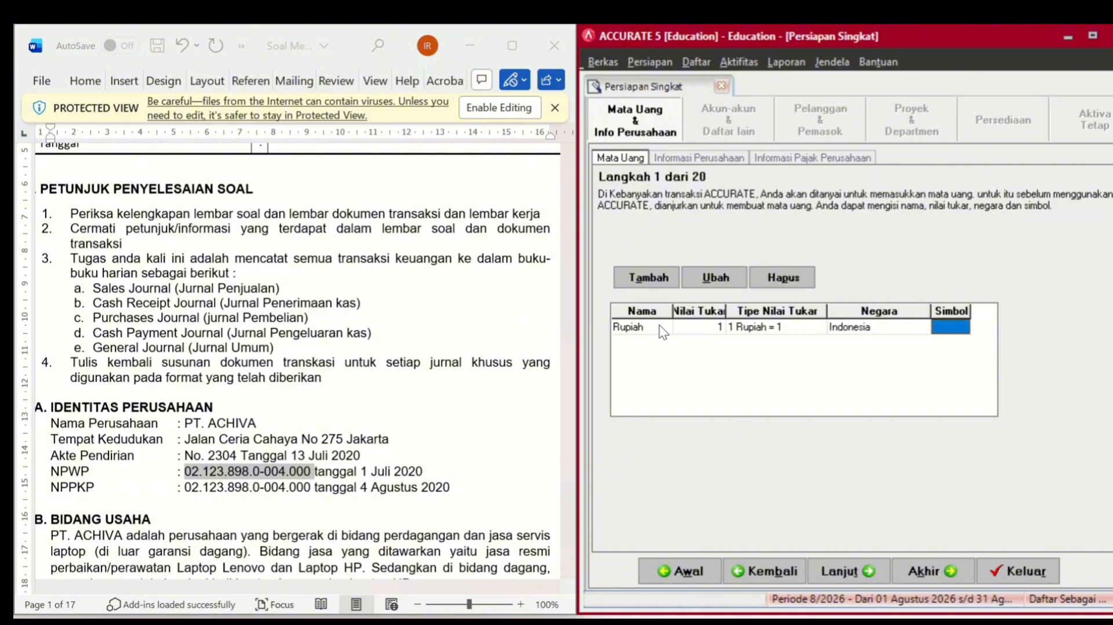
{"action": "type", "text": "Rp"}
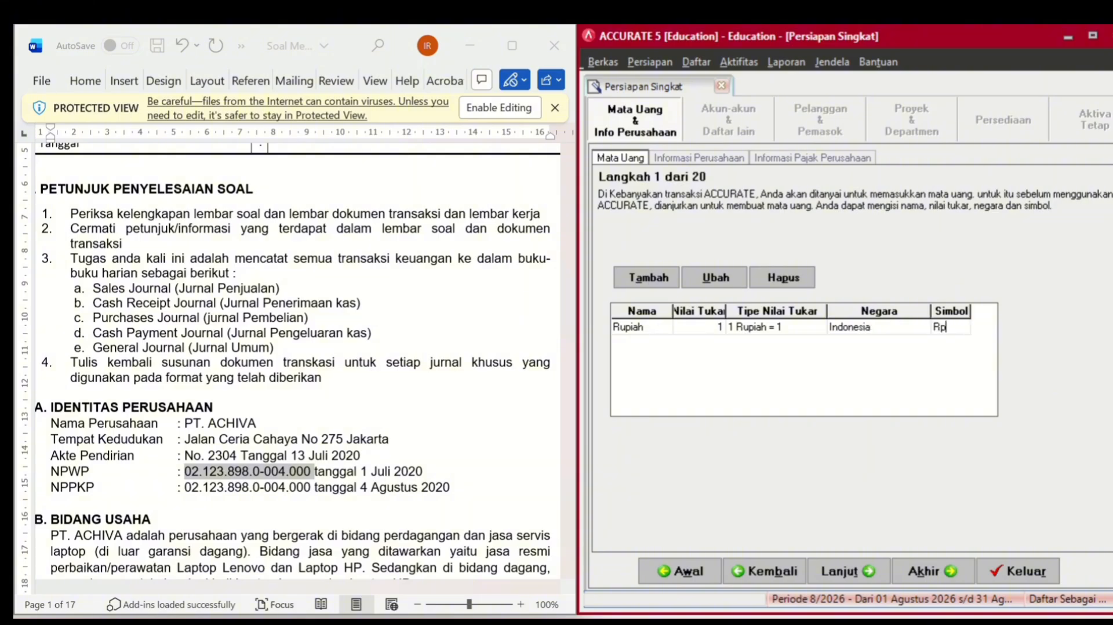
{"action": "left_click", "coordinate": [851, 566]}
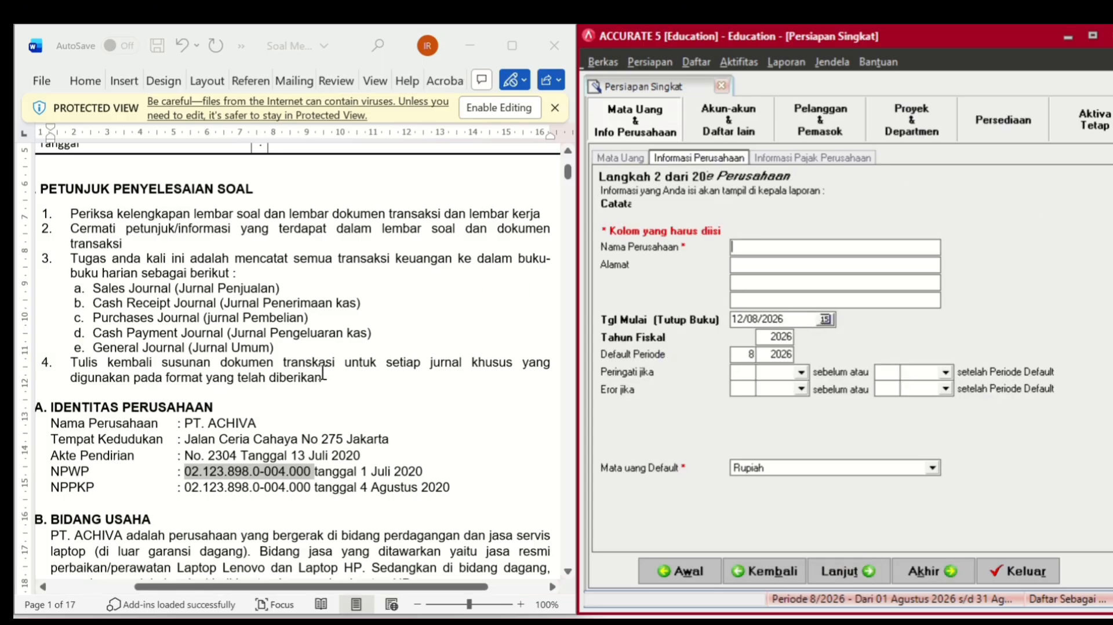
- Paste PT. ACHIVA and its address from the brief into the company name and address fields
{"action": "left_click_drag", "start_coordinate": [185, 423], "coordinate": [243, 430]}
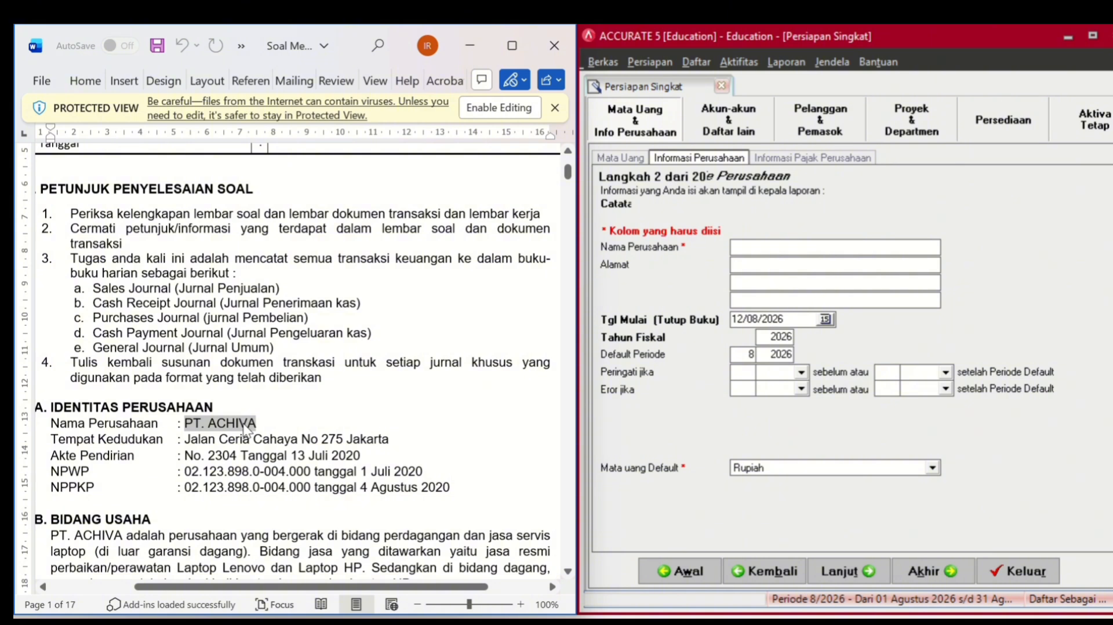
{"action": "key", "text": "ctrl+c"}
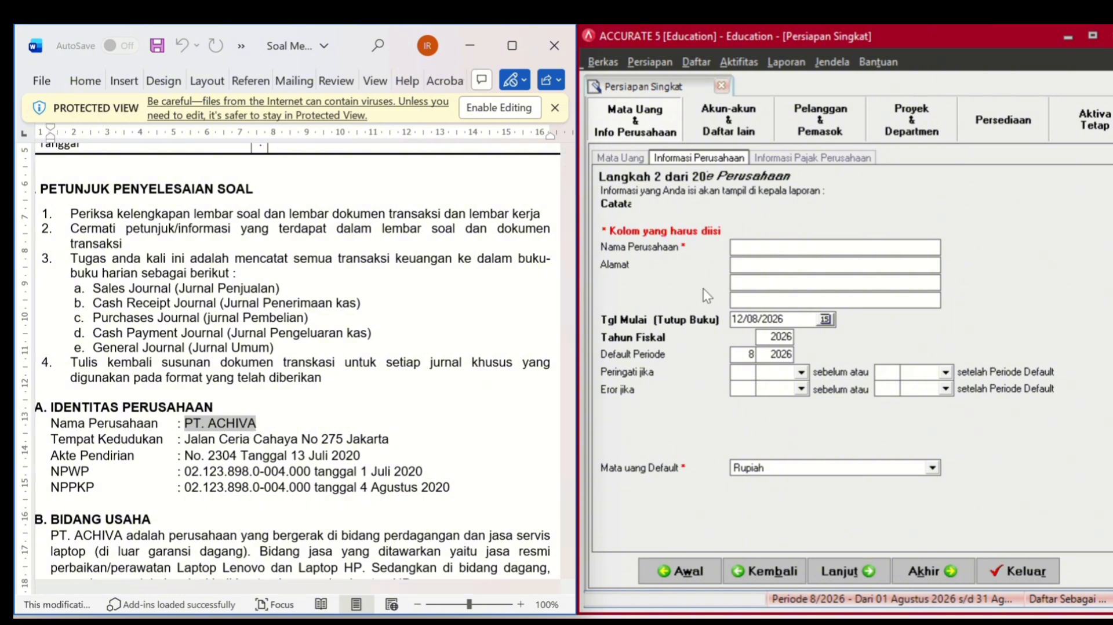
{"action": "left_click", "coordinate": [751, 249]}
{"action": "type", "text": "V"}
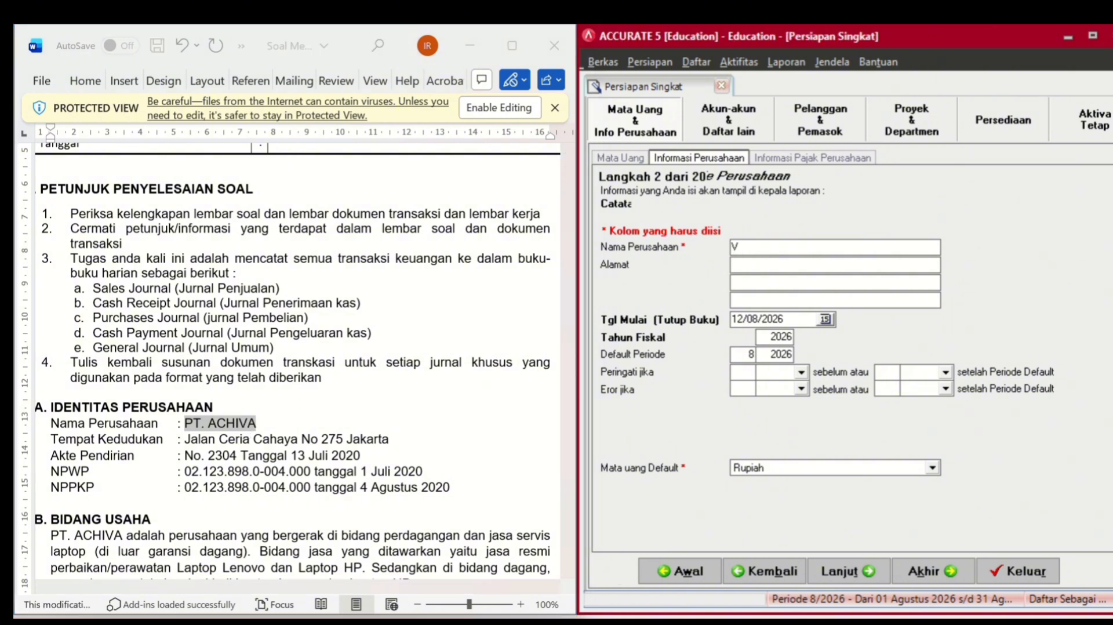
{"action": "key", "text": "BackSpace"}
{"action": "left_click", "coordinate": [220, 426]}
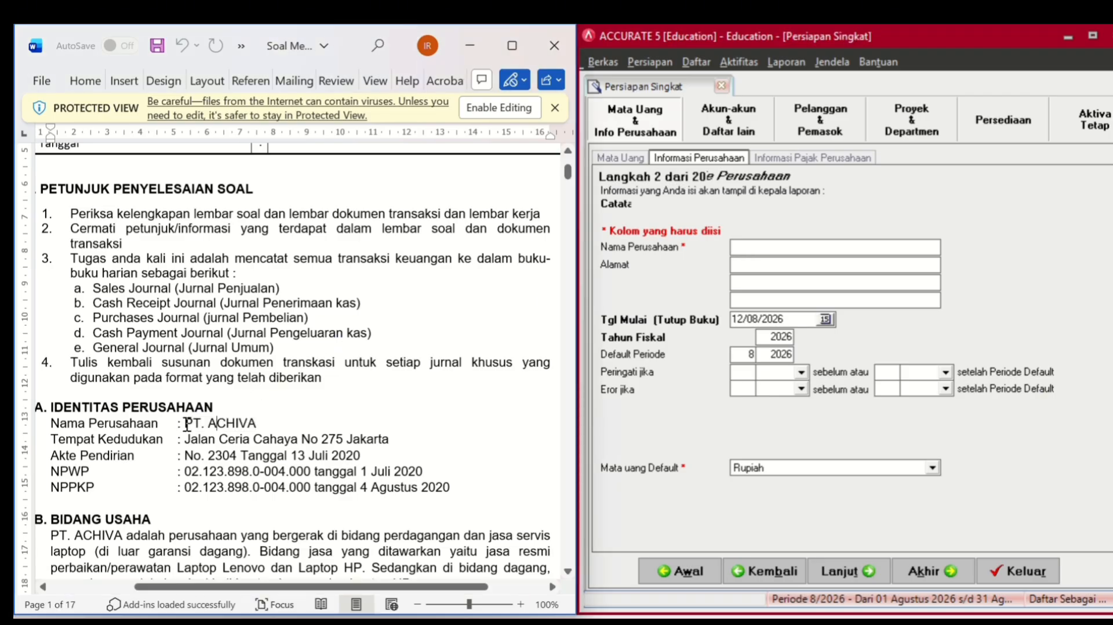
{"action": "left_click_drag", "start_coordinate": [184, 425], "coordinate": [255, 433]}
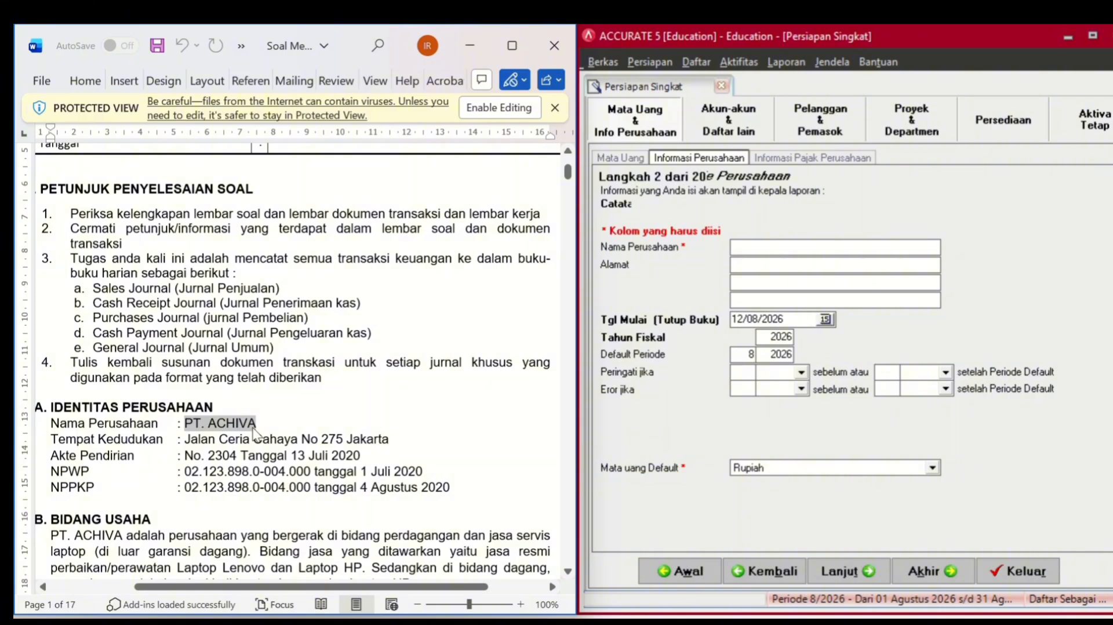
{"action": "key", "text": "ctrl+c"}
{"action": "left_click", "coordinate": [189, 424]}
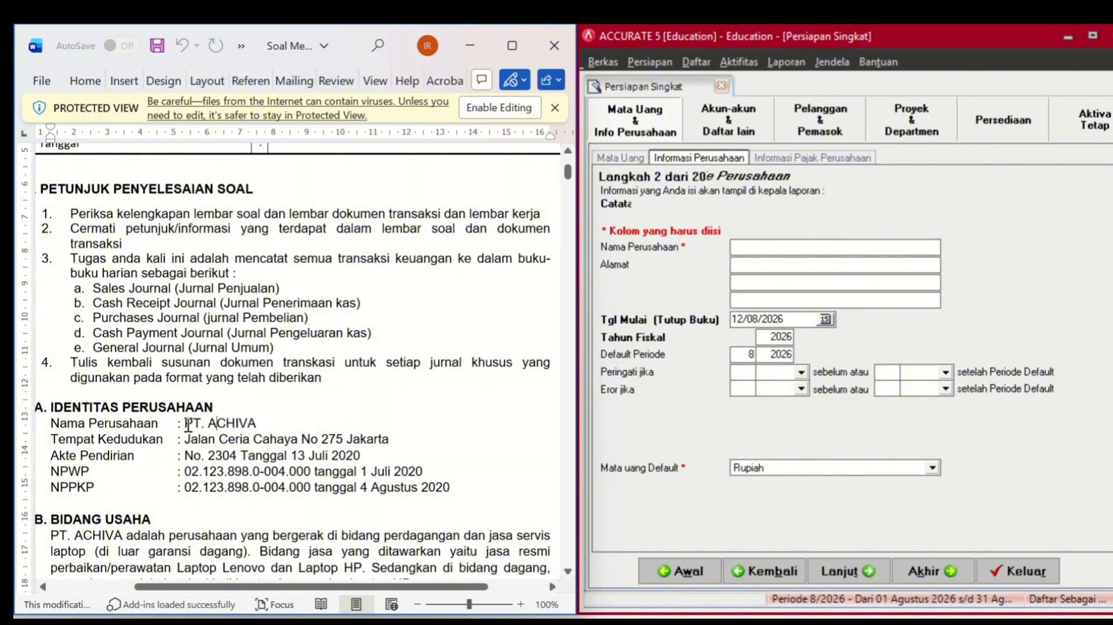
{"action": "left_click_drag", "start_coordinate": [189, 424], "coordinate": [244, 424]}
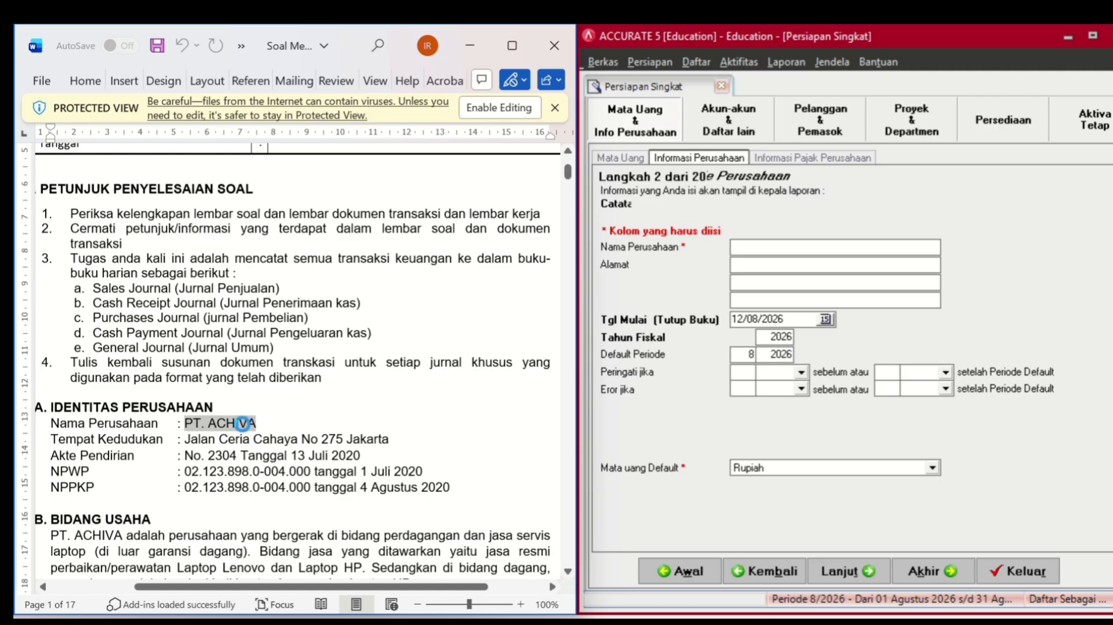
{"action": "left_click", "coordinate": [819, 248]}
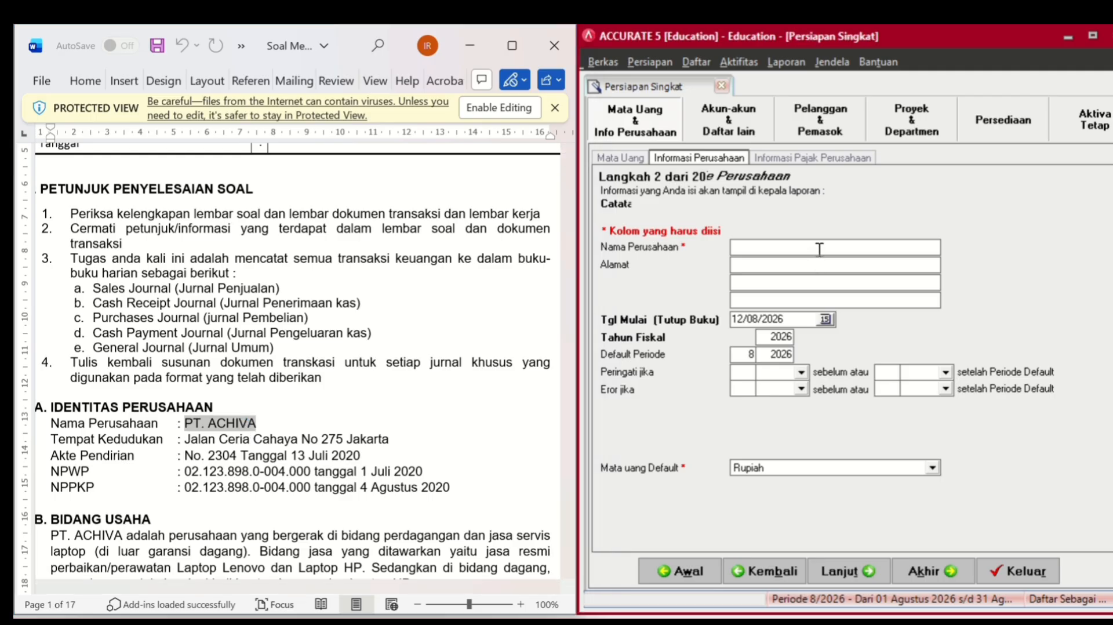
{"action": "key", "text": "ctrl+v"}
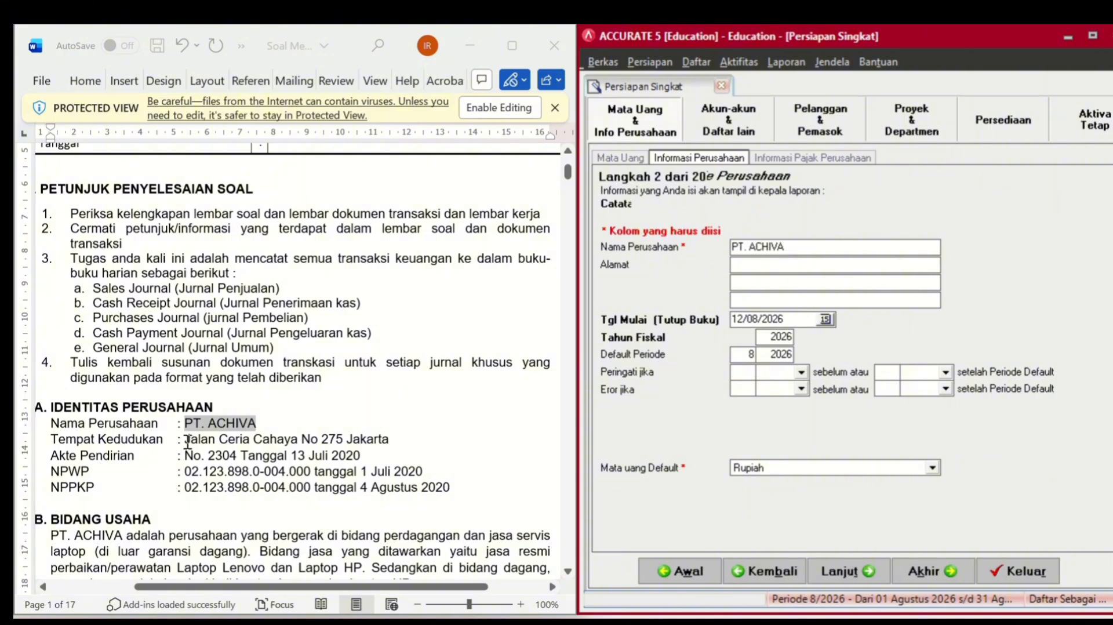
{"action": "left_click_drag", "start_coordinate": [185, 439], "coordinate": [384, 442]}
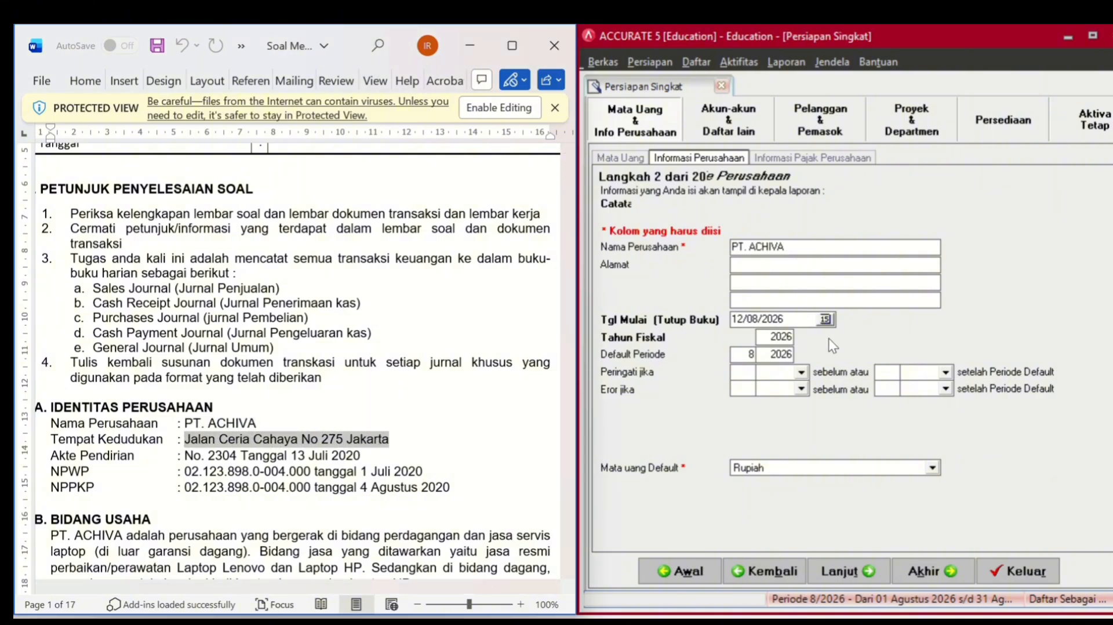
{"action": "left_click", "coordinate": [787, 265]}
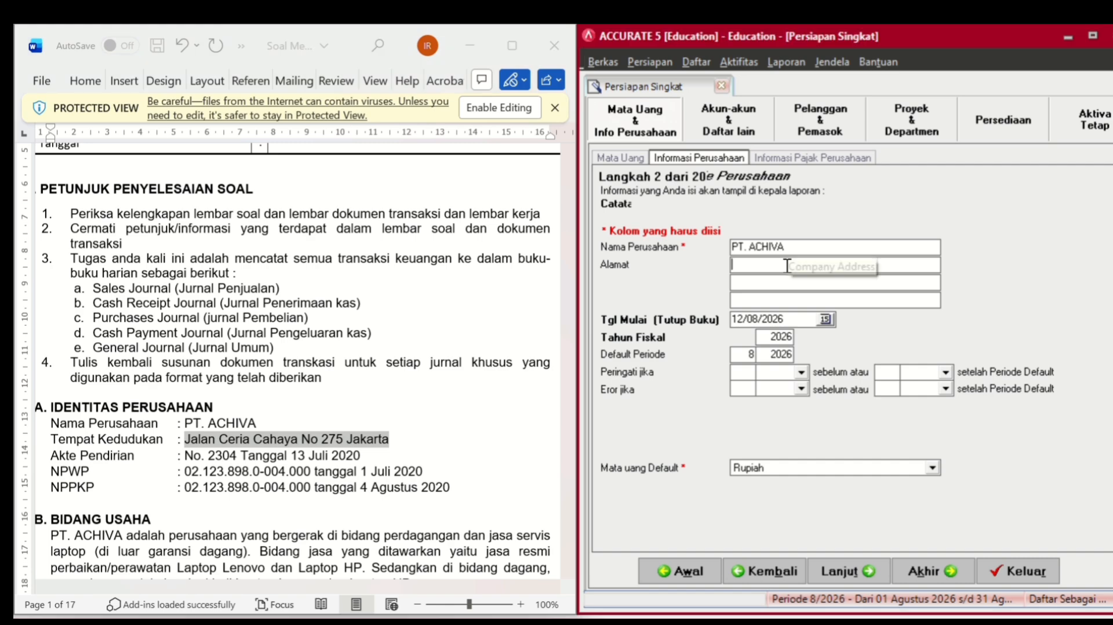
{"action": "key", "text": "ctrl+v"}
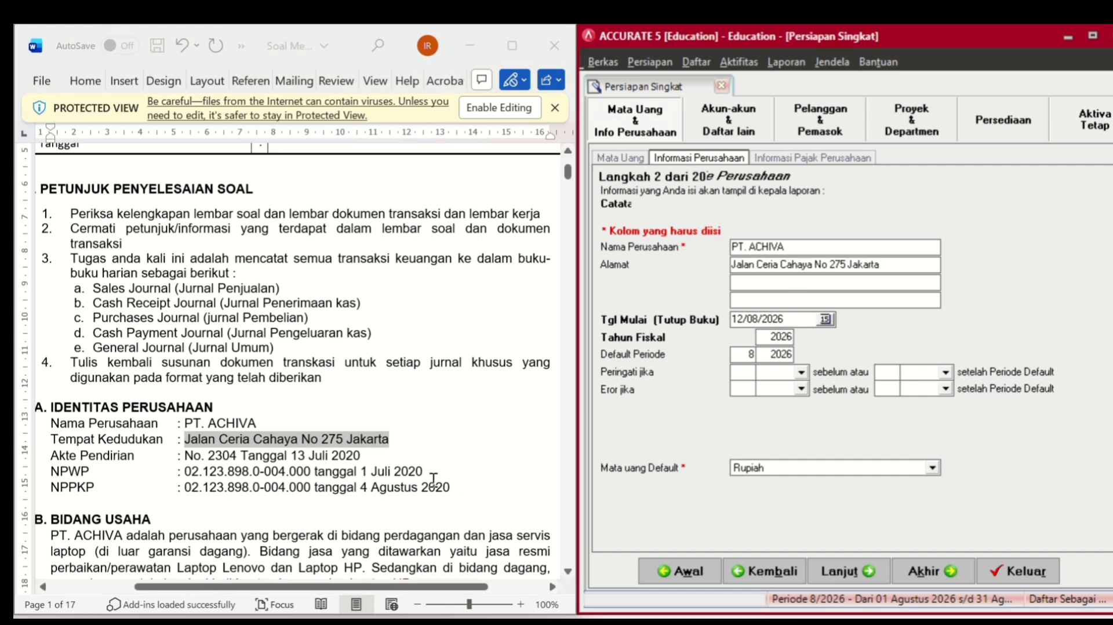
- Set start date 30/11/2024, fiscal year 2024 and default period 1/2024, then continue
{"action": "scroll", "coordinate": [433, 480], "scroll_direction": "down", "scroll_amount": 10}
{"action": "scroll", "coordinate": [433, 480], "scroll_direction": "down", "scroll_amount": 20}
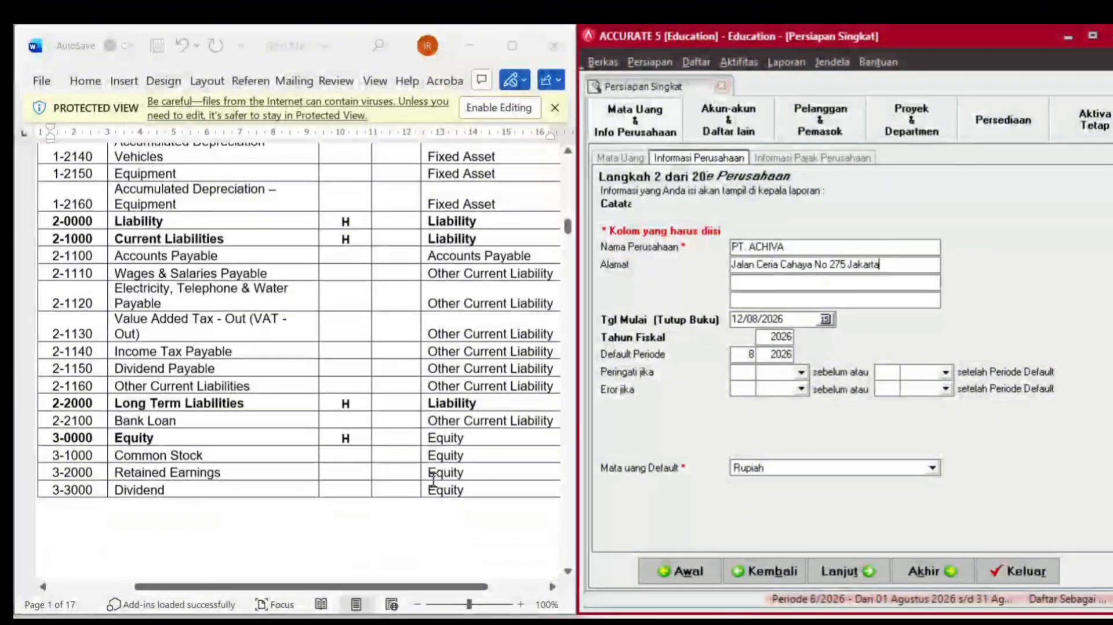
{"action": "scroll", "coordinate": [433, 480], "scroll_direction": "down", "scroll_amount": 8}
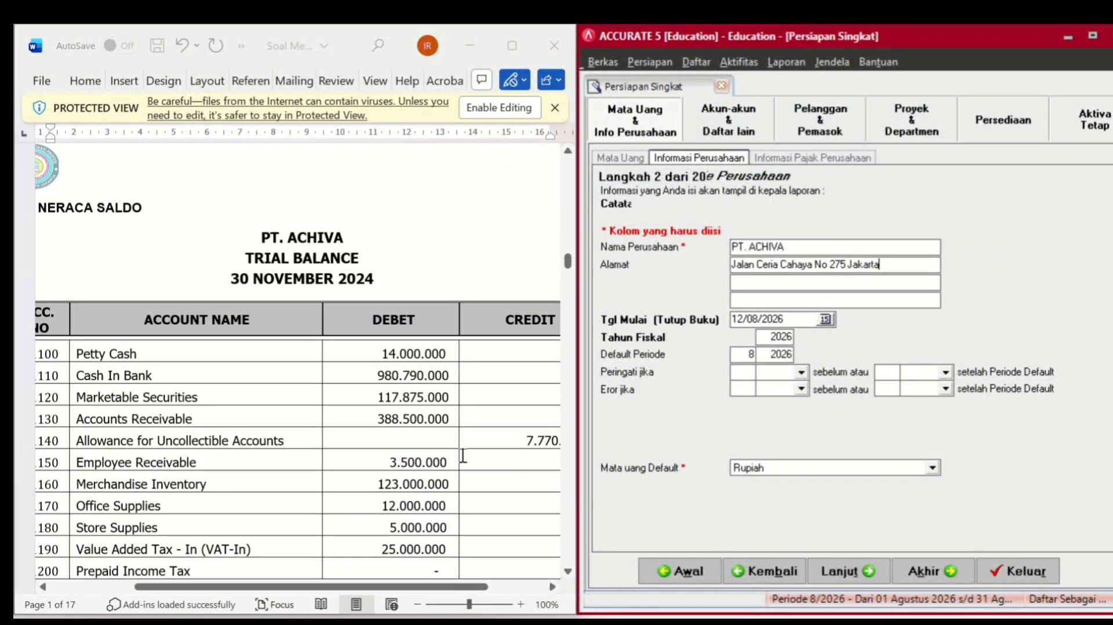
{"action": "left_click", "coordinate": [785, 319]}
{"action": "left_click_drag", "start_coordinate": [785, 319], "coordinate": [630, 318]}
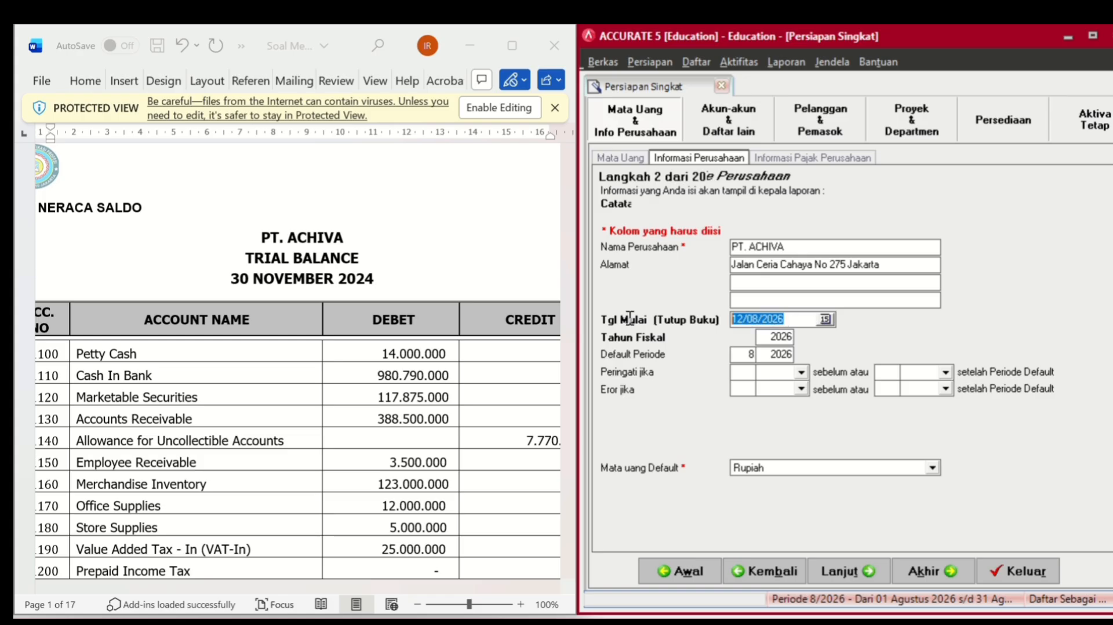
{"action": "type", "text": "30/1"}
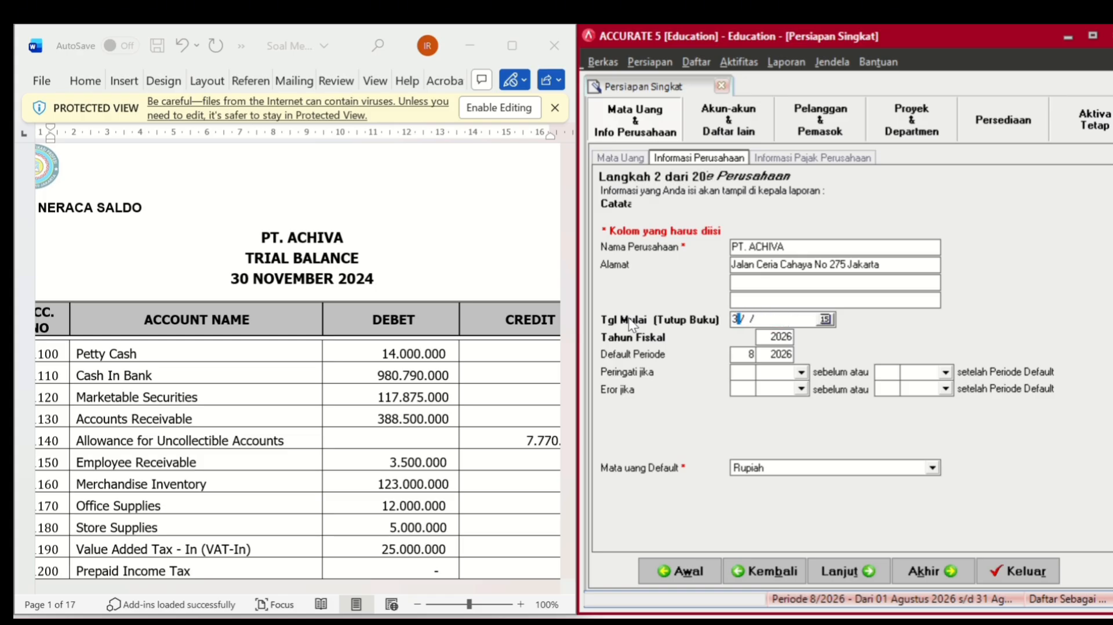
{"action": "type", "text": "1/2024"}
{"action": "left_click", "coordinate": [787, 338]}
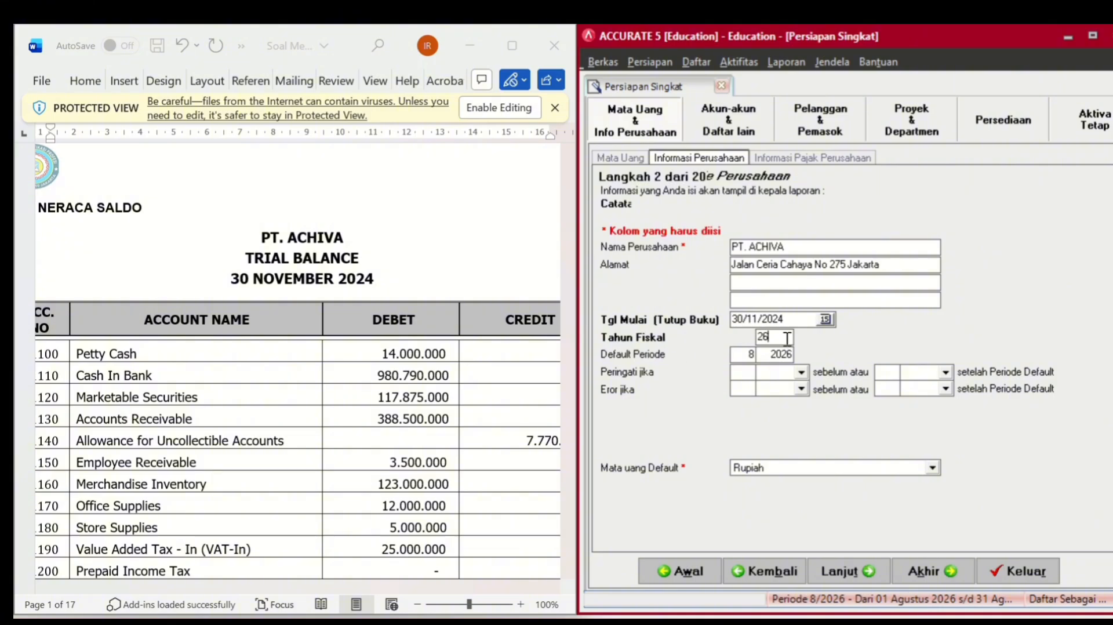
{"action": "key", "text": "BackSpace"}
{"action": "type", "text": "4"}
{"action": "key", "text": "Tab"}
{"action": "type", "text": "1"}
{"action": "key", "text": "Tab"}
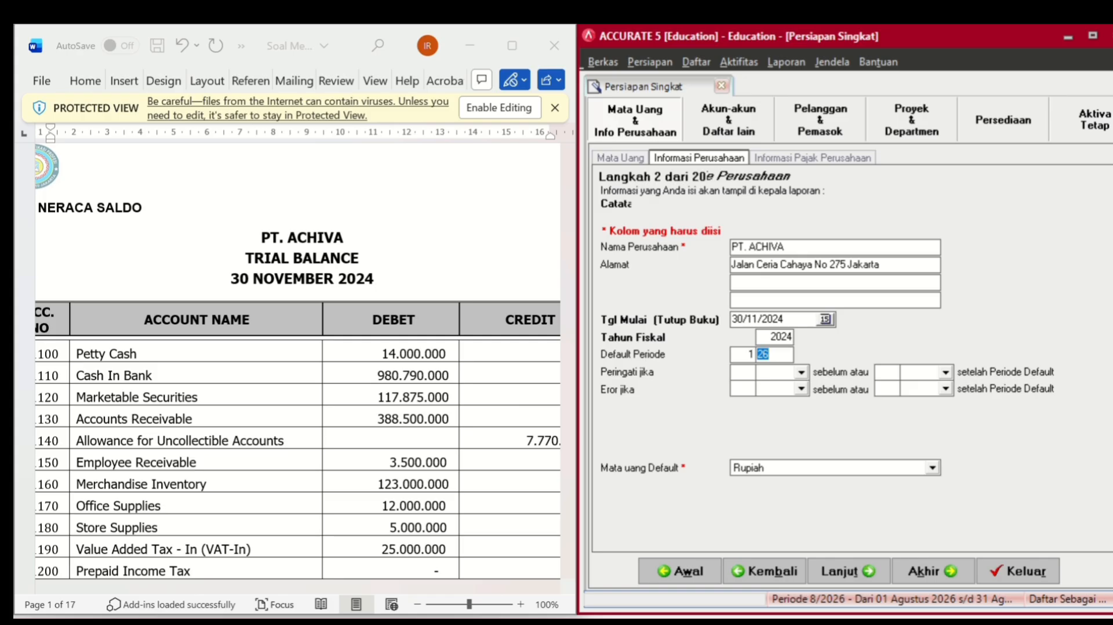
{"action": "type", "text": "24"}
{"action": "left_click", "coordinate": [867, 572]}
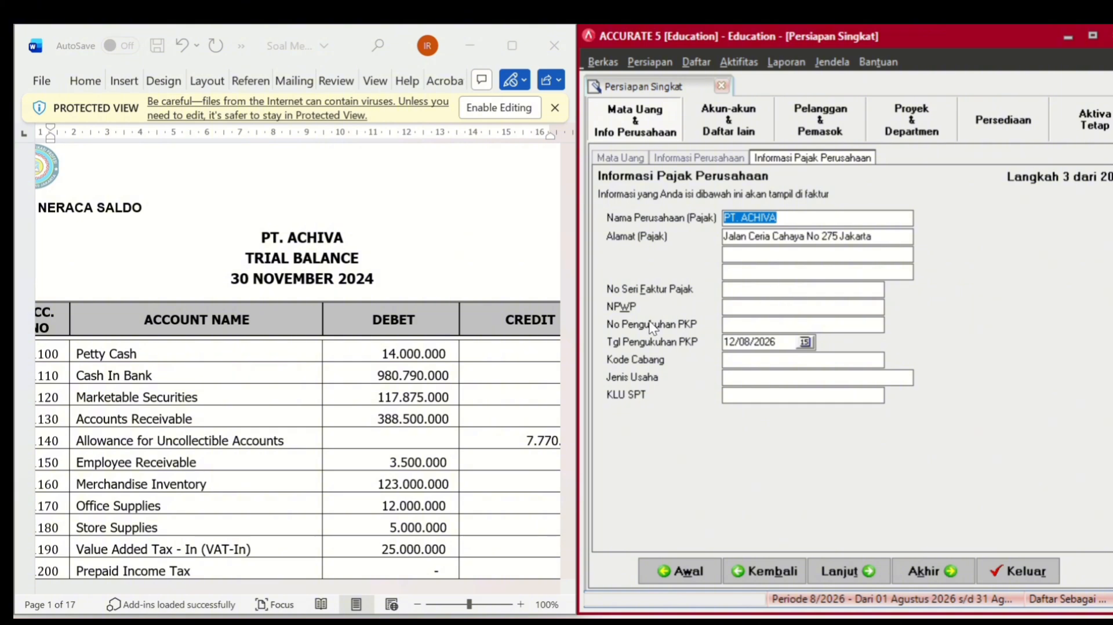
- Enter 2304 from the brief as the tax invoice serial number
{"action": "scroll", "coordinate": [399, 383], "scroll_direction": "down", "scroll_amount": 20}
{"action": "scroll", "coordinate": [400, 382], "scroll_direction": "up", "scroll_amount": 12}
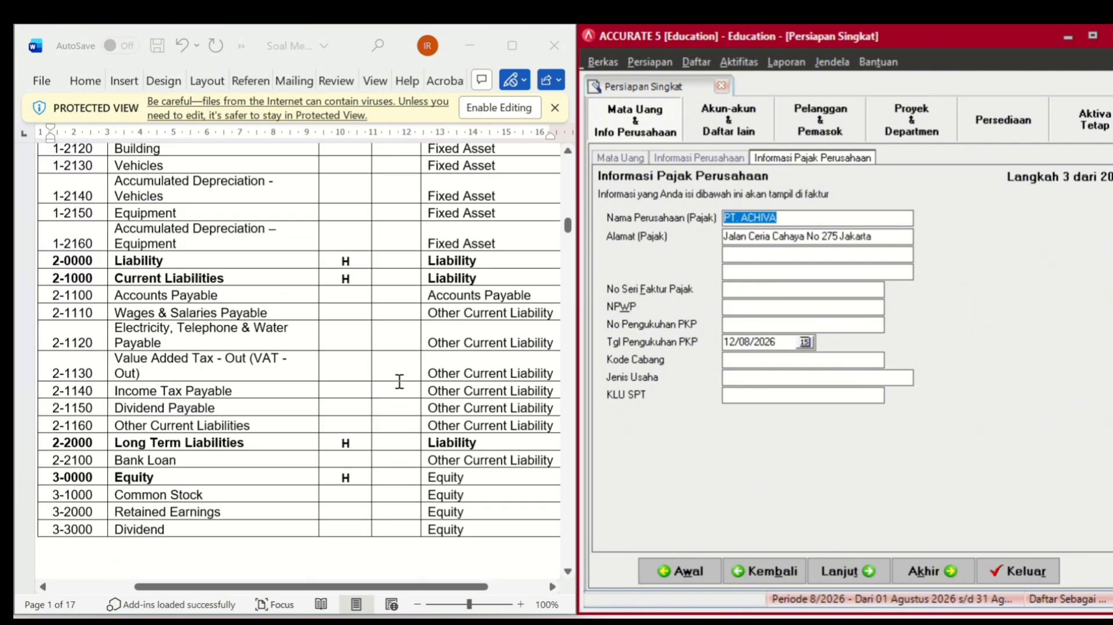
{"action": "scroll", "coordinate": [399, 382], "scroll_direction": "up", "scroll_amount": 20}
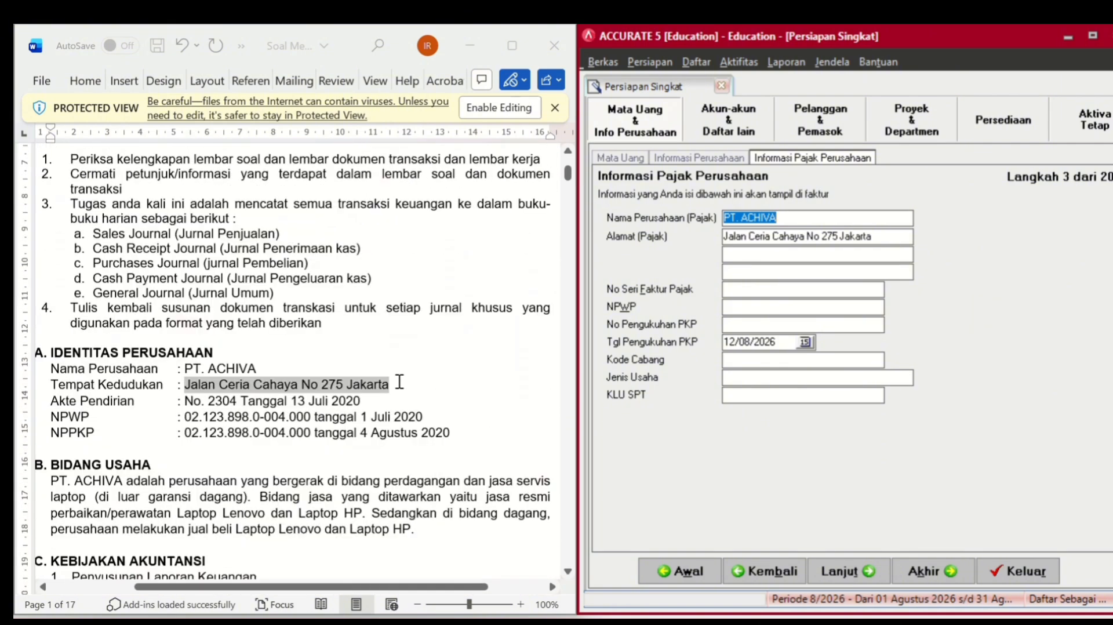
{"action": "scroll", "coordinate": [399, 383], "scroll_direction": "down", "scroll_amount": 1}
{"action": "left_click", "coordinate": [237, 370]}
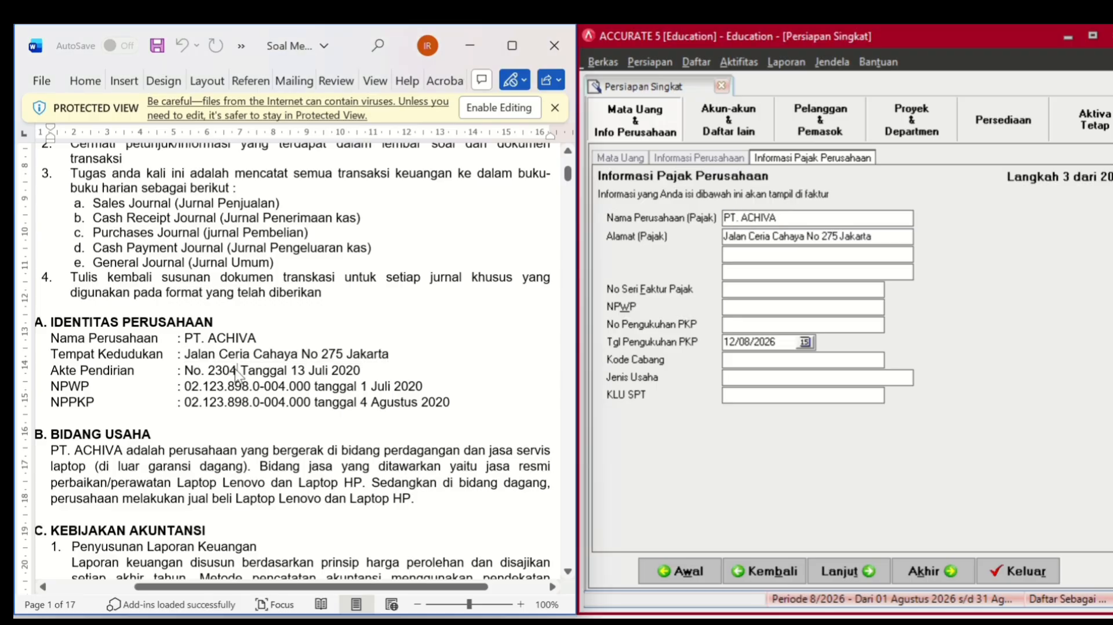
{"action": "double_click", "coordinate": [234, 370]}
{"action": "key", "text": "ctrl+c"}
{"action": "left_click", "coordinate": [735, 288]}
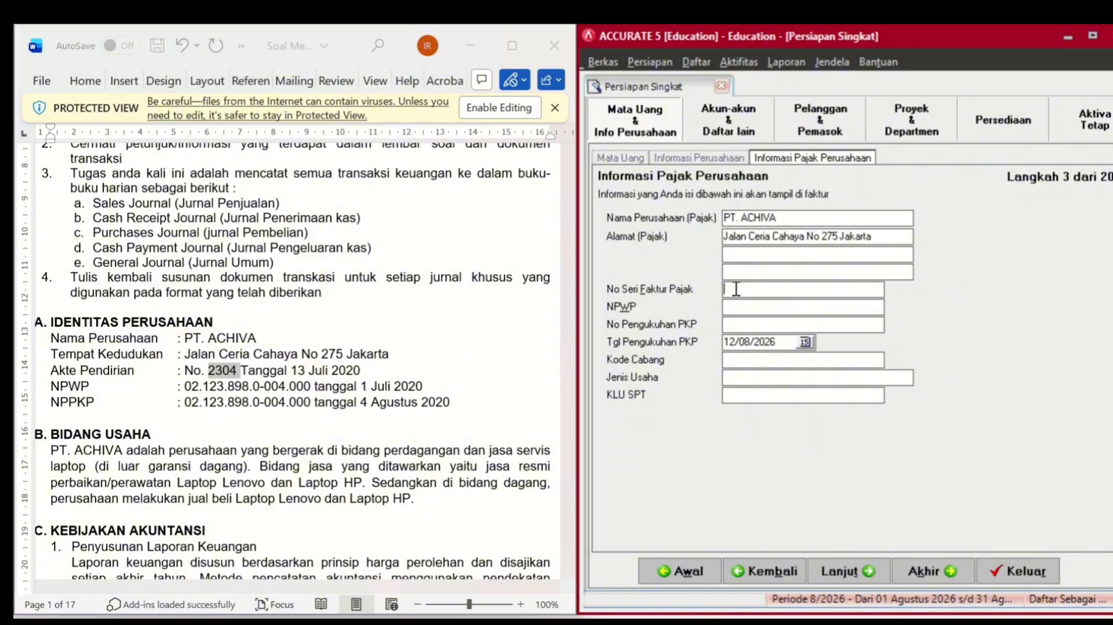
{"action": "key", "text": "ctrl+v"}
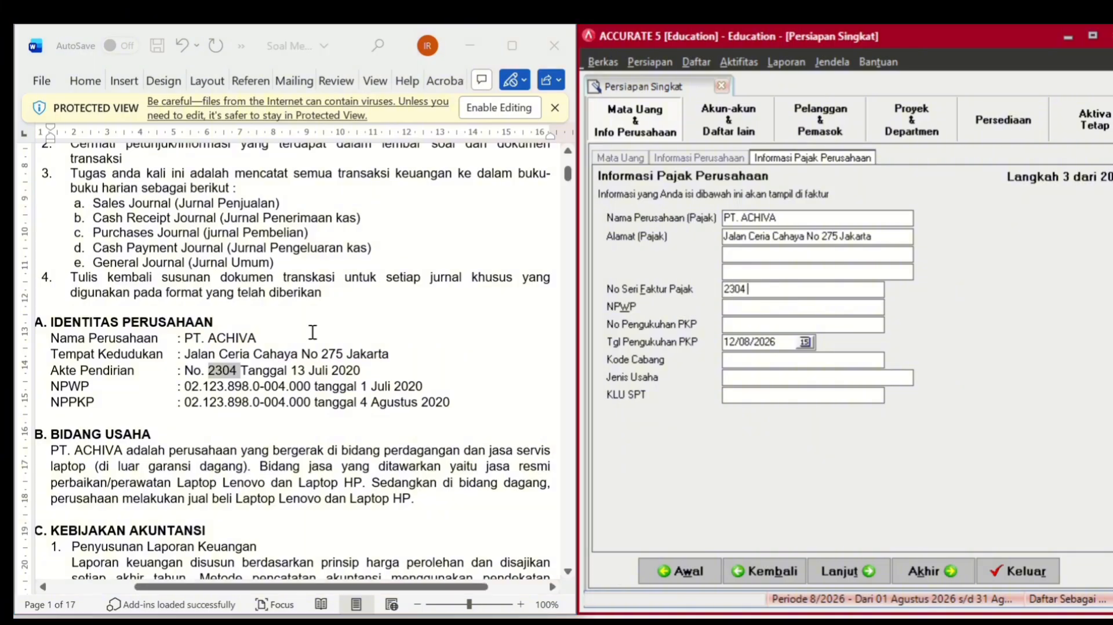
- Paste the company's NPWP number into both the NPWP and PKP confirmation fields, then continue
{"action": "left_click", "coordinate": [187, 387]}
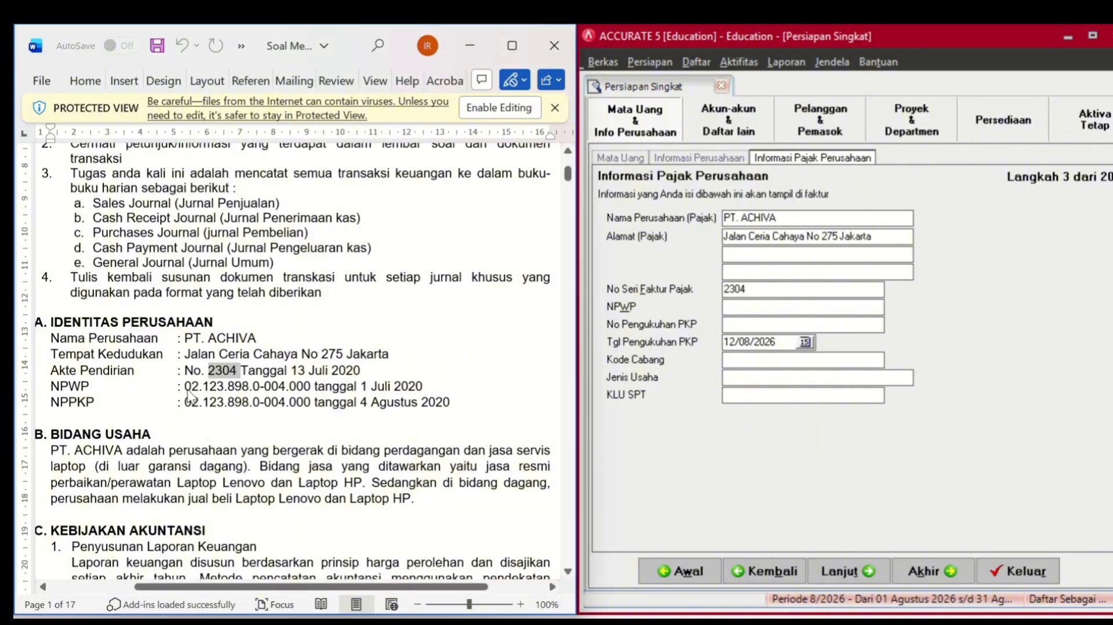
{"action": "left_click_drag", "start_coordinate": [185, 388], "coordinate": [306, 394]}
{"action": "key", "text": "ctrl+c"}
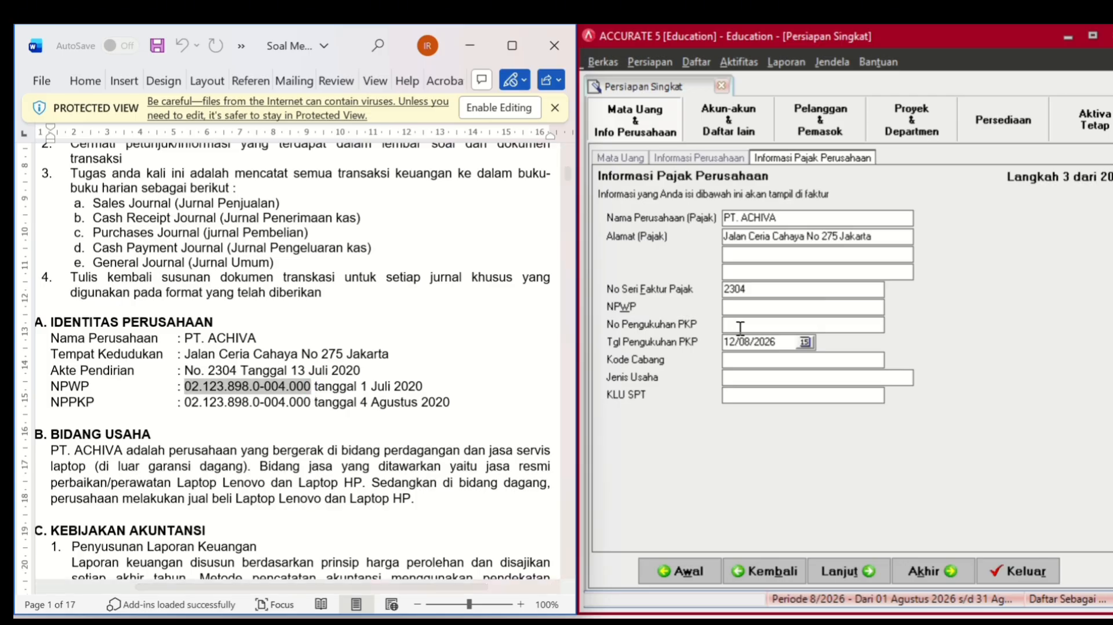
{"action": "left_click", "coordinate": [757, 310]}
{"action": "key", "text": "ctrl+v"}
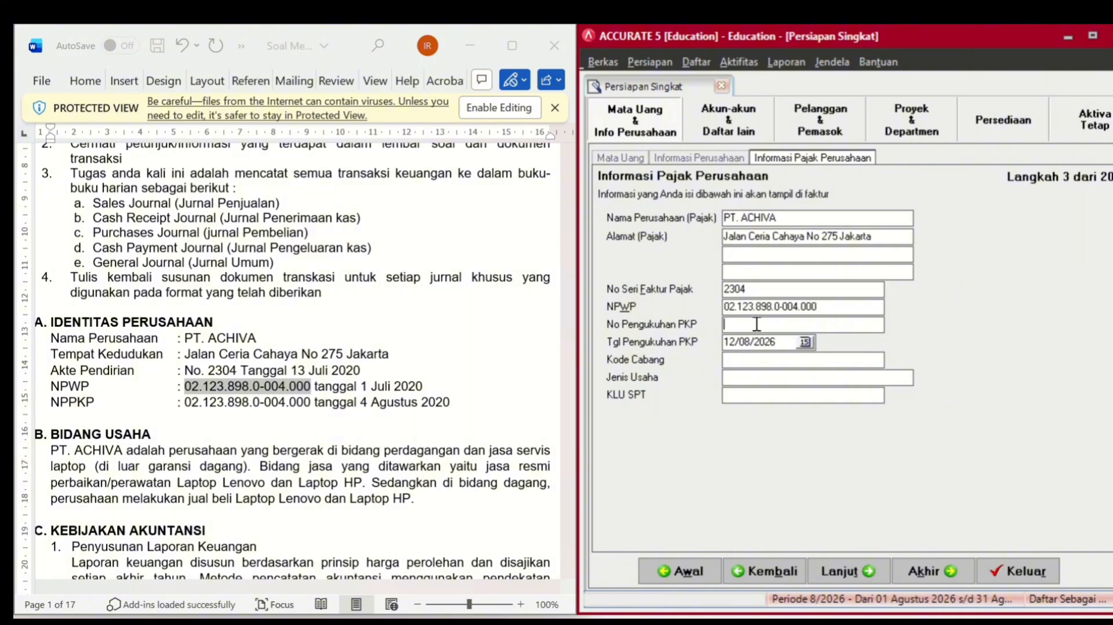
{"action": "key", "text": "ctrl+v"}
{"action": "left_click", "coordinate": [840, 573]}
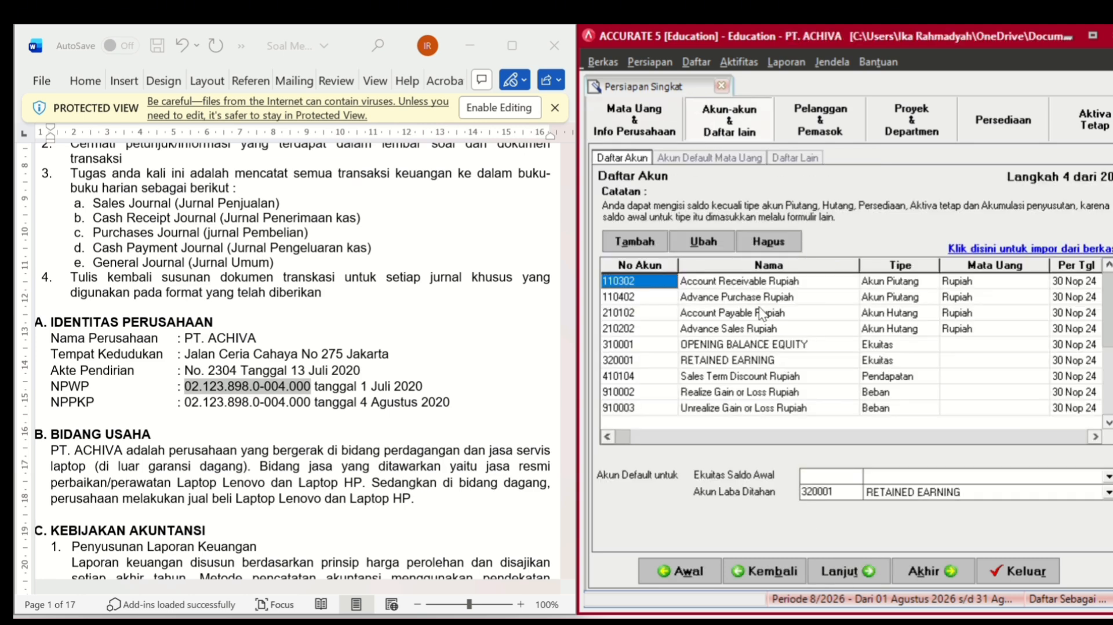
- Delete preset accounts 110302, 110402, 210102 and 210202, confirming each warning
{"action": "left_click", "coordinate": [792, 284]}
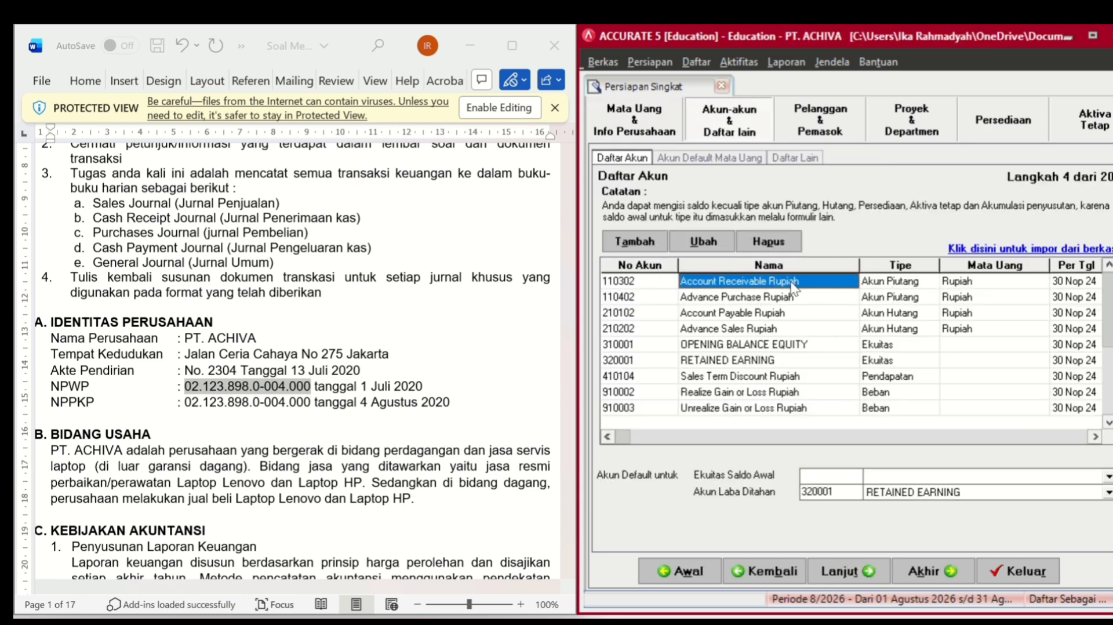
{"action": "right_click", "coordinate": [792, 288]}
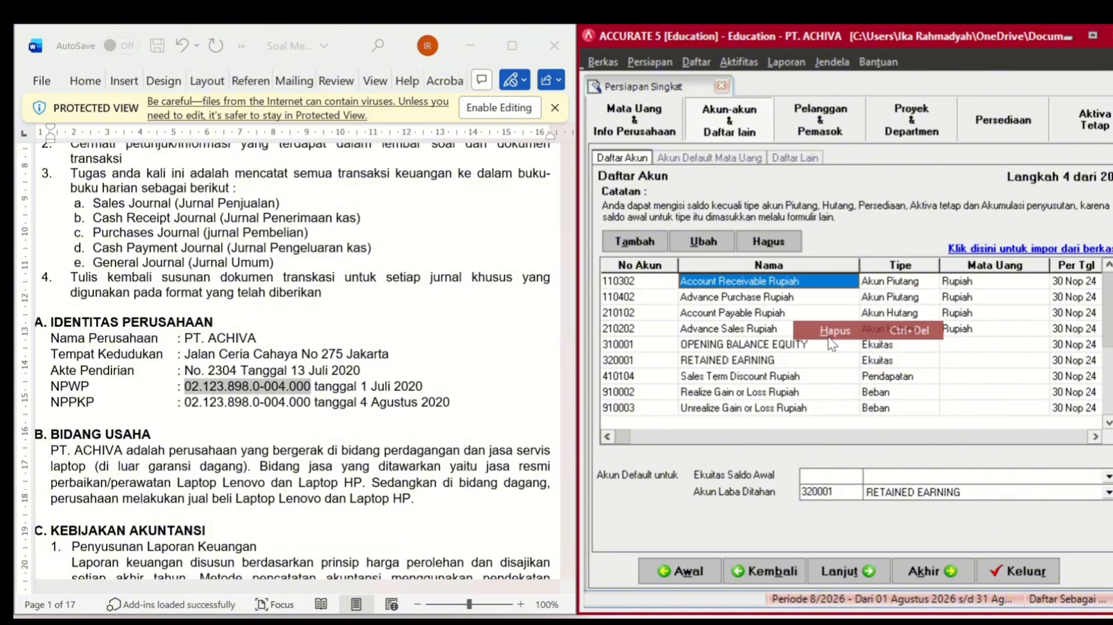
{"action": "left_click", "coordinate": [829, 339]}
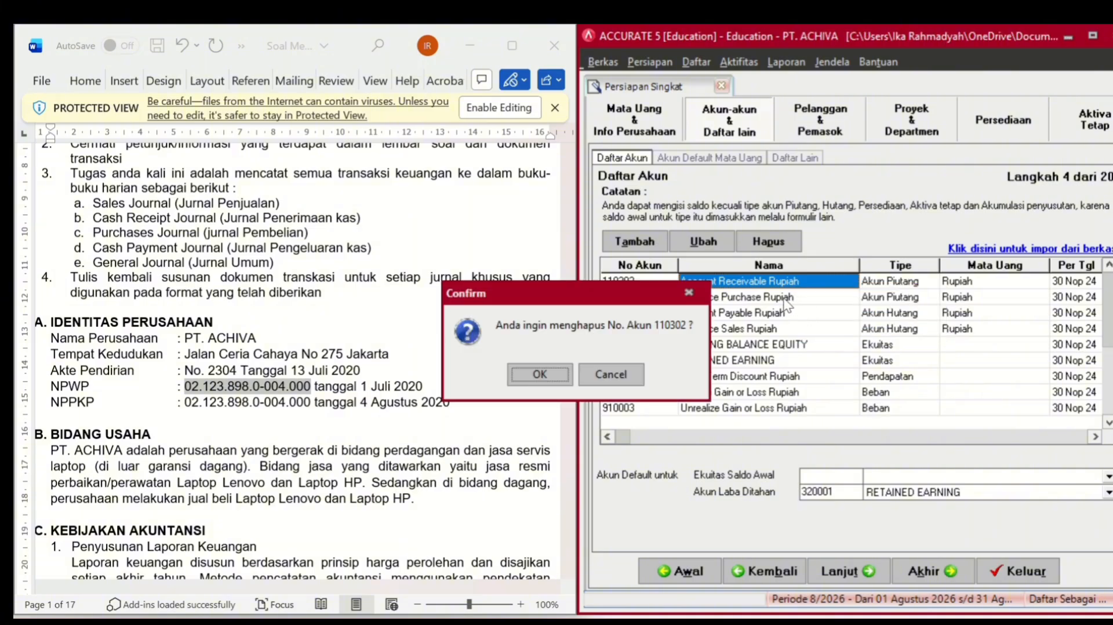
{"action": "left_click", "coordinate": [540, 372]}
{"action": "left_click", "coordinate": [554, 377]}
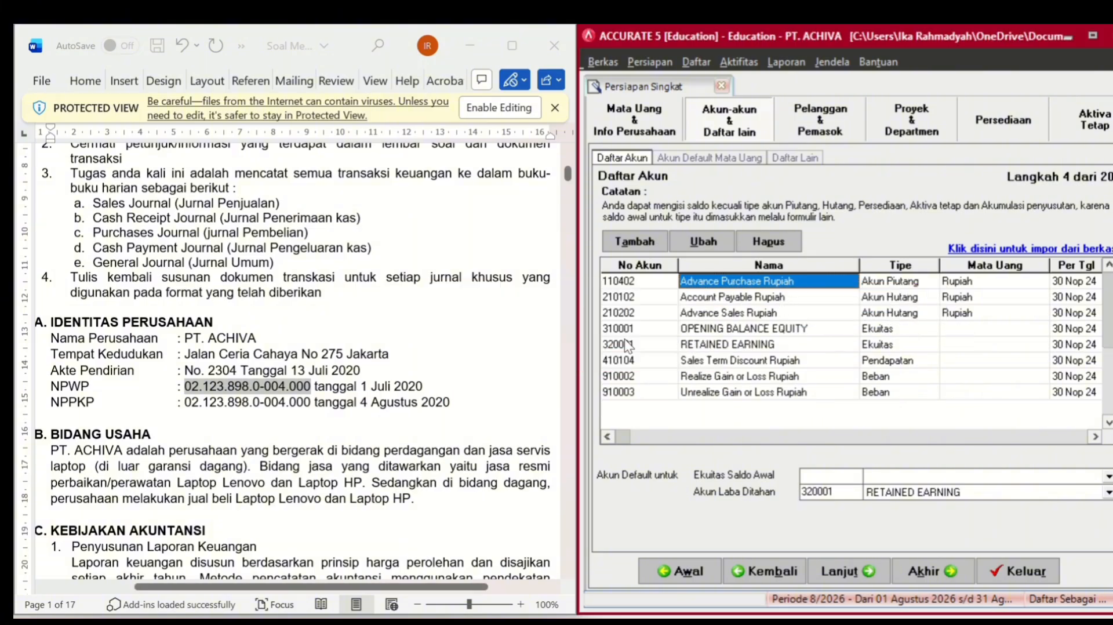
{"action": "right_click", "coordinate": [746, 282]}
{"action": "left_click", "coordinate": [774, 325]}
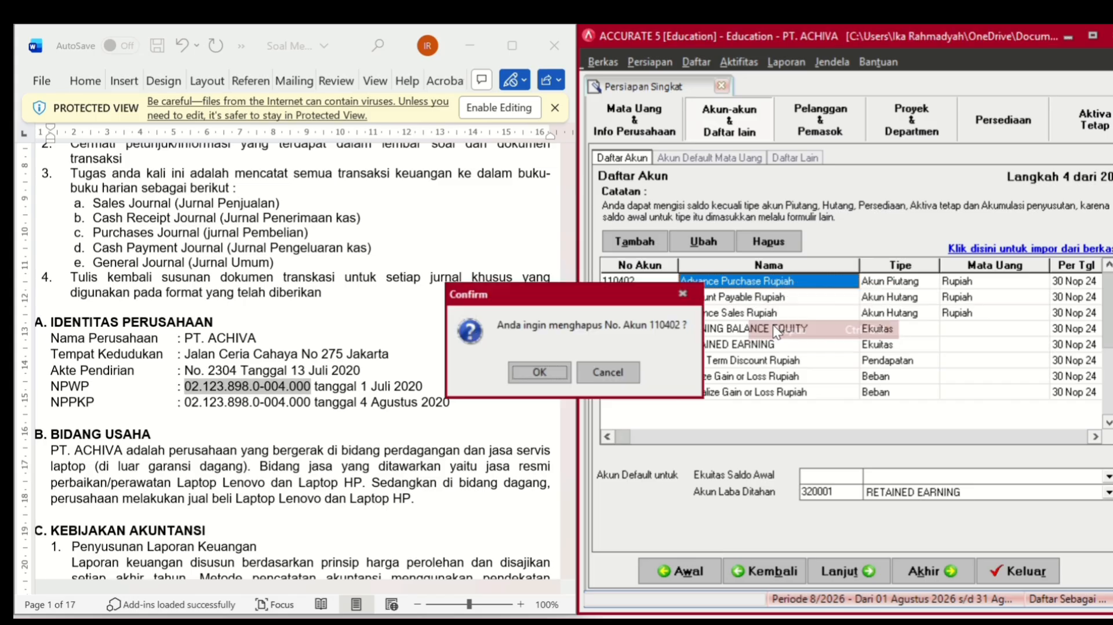
{"action": "left_click", "coordinate": [560, 375]}
{"action": "left_click", "coordinate": [557, 371]}
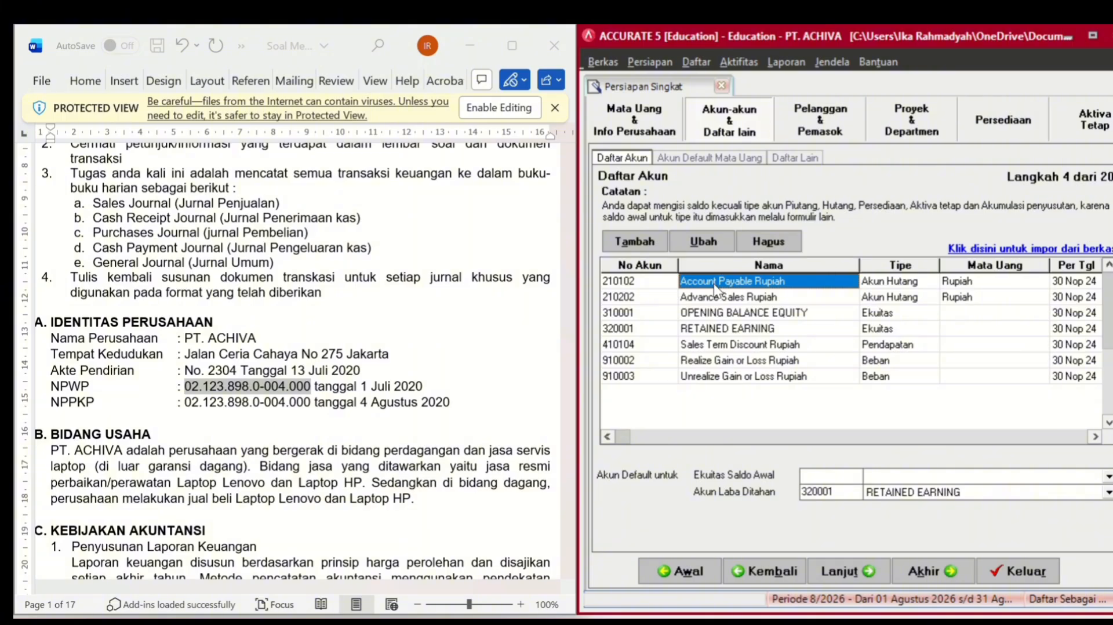
{"action": "right_click", "coordinate": [714, 284]}
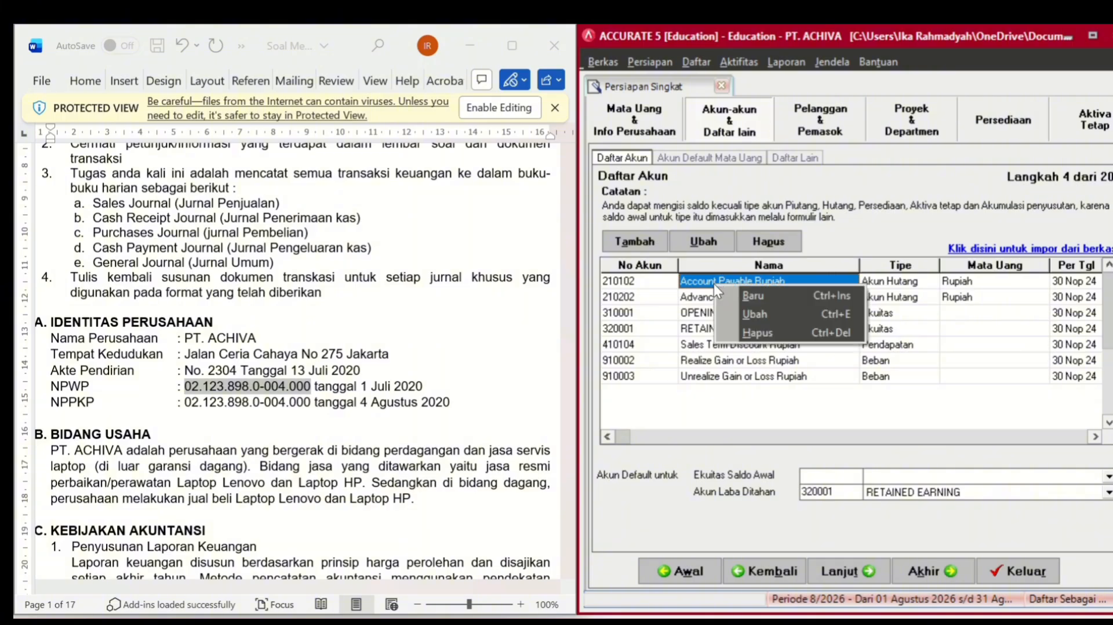
{"action": "left_click", "coordinate": [737, 329]}
{"action": "left_click", "coordinate": [541, 373]}
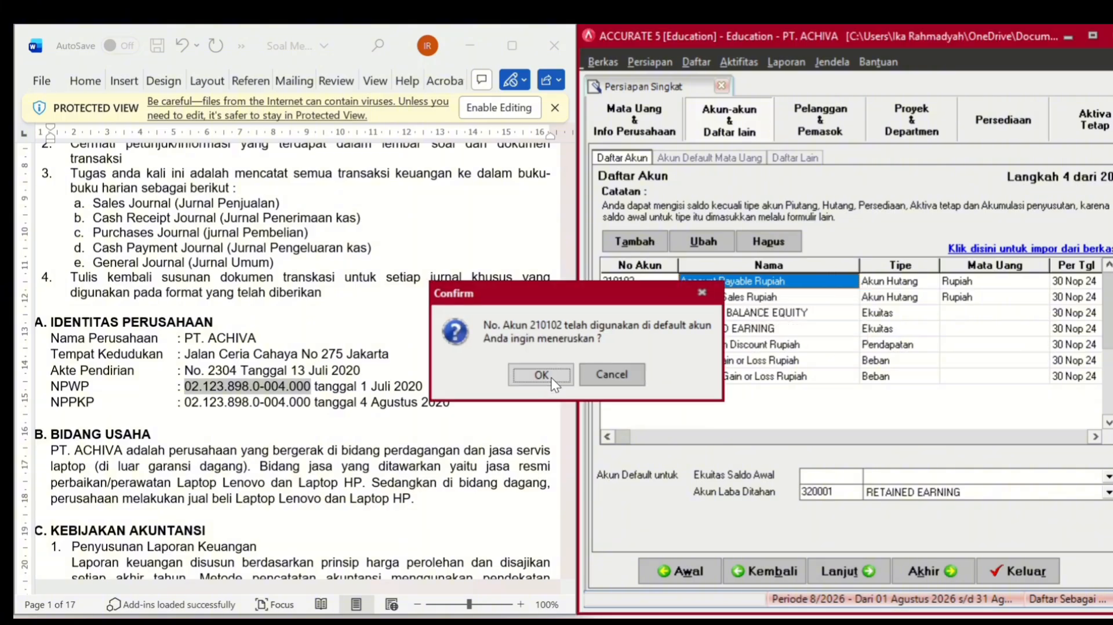
{"action": "left_click", "coordinate": [545, 375]}
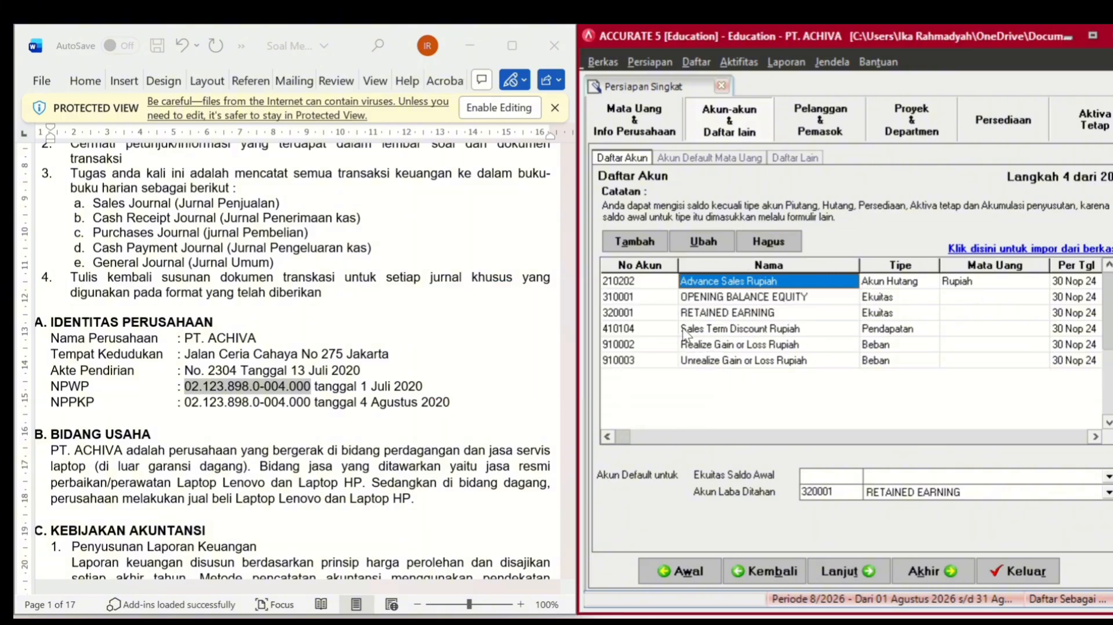
{"action": "right_click", "coordinate": [729, 280]}
{"action": "left_click", "coordinate": [757, 329]}
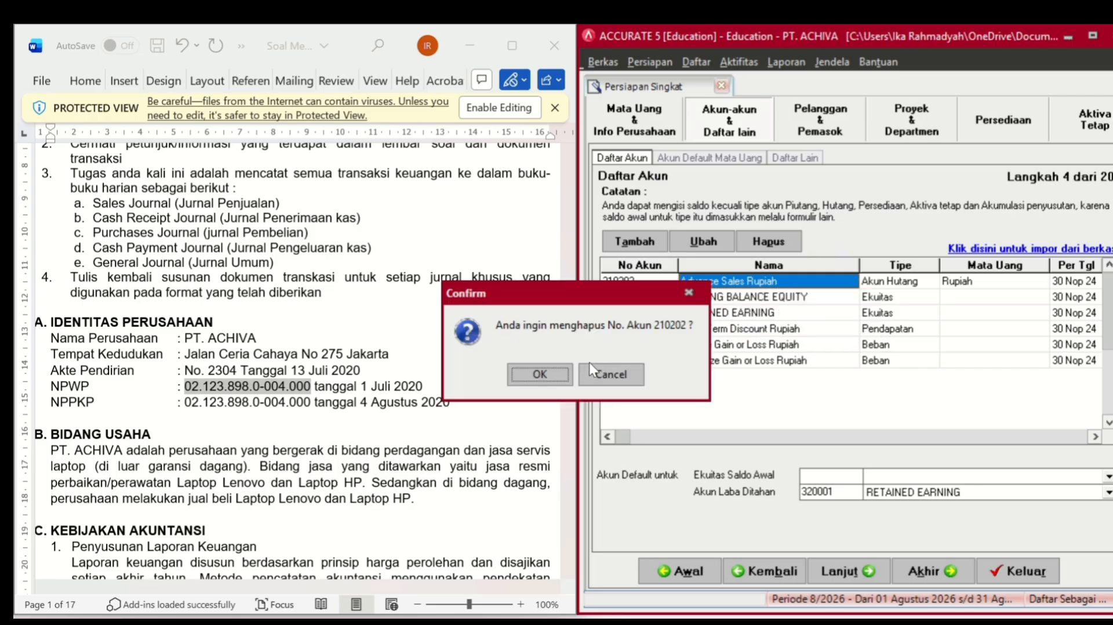
{"action": "left_click", "coordinate": [550, 374]}
{"action": "left_click", "coordinate": [554, 381]}
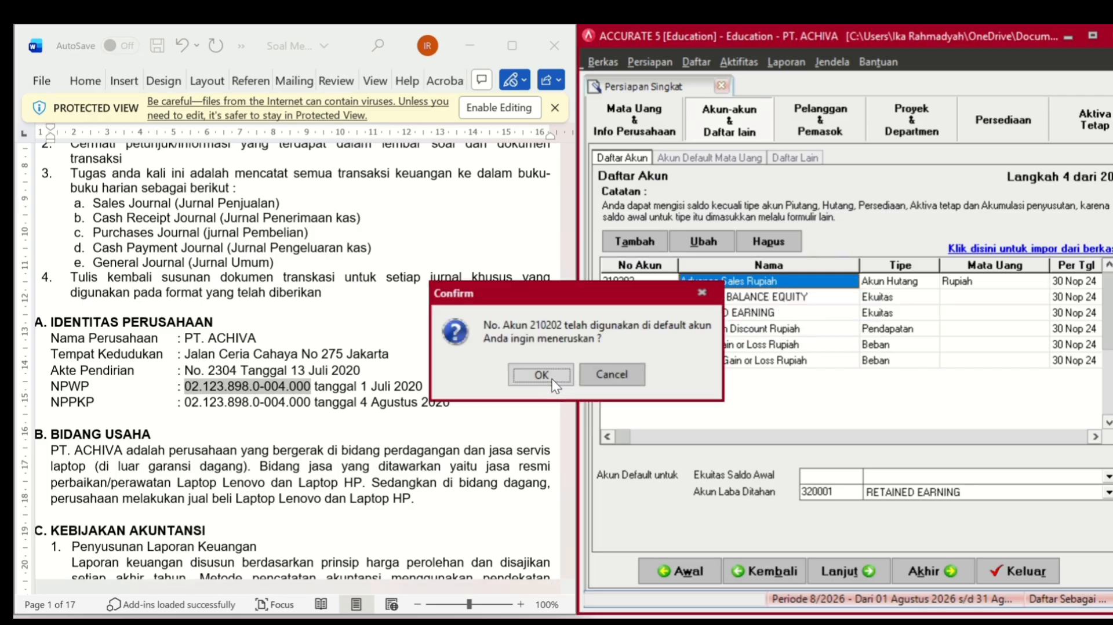
- Delete accounts 910003, 910002 and 410104, and make 310001 the opening-balance equity account
{"action": "left_click", "coordinate": [726, 345]}
{"action": "right_click", "coordinate": [725, 346]}
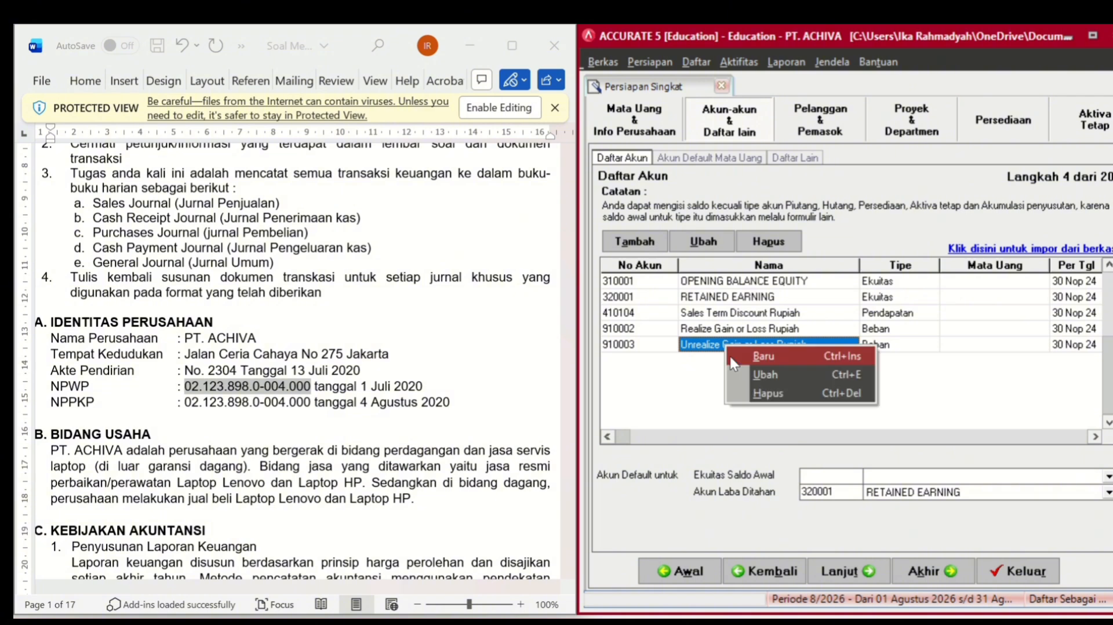
{"action": "left_click", "coordinate": [747, 398]}
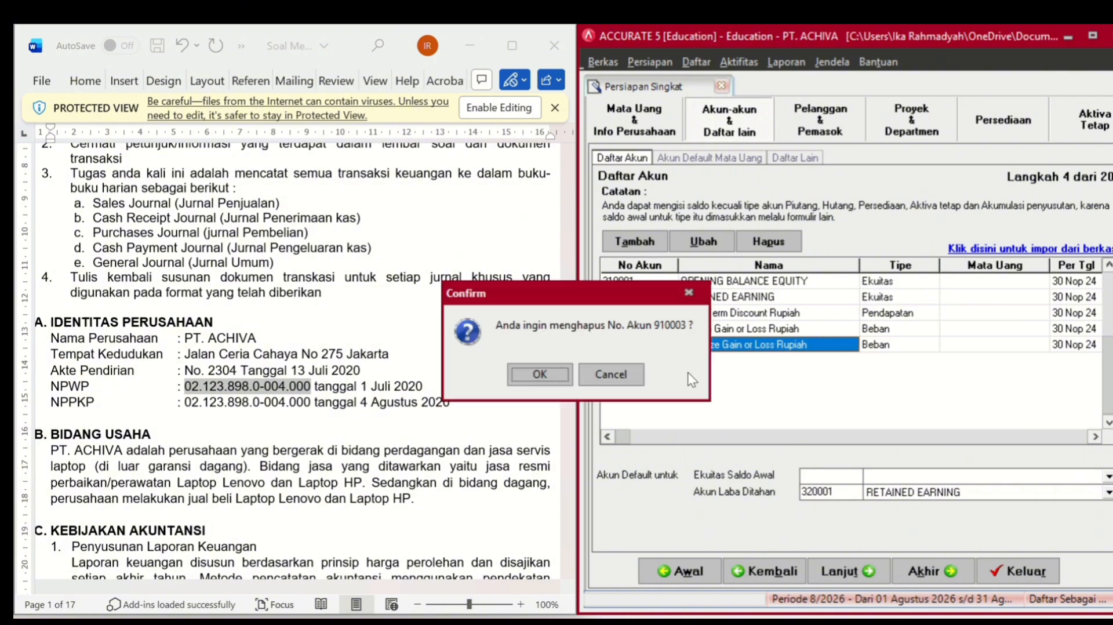
{"action": "left_click", "coordinate": [544, 374]}
{"action": "left_click", "coordinate": [545, 372]}
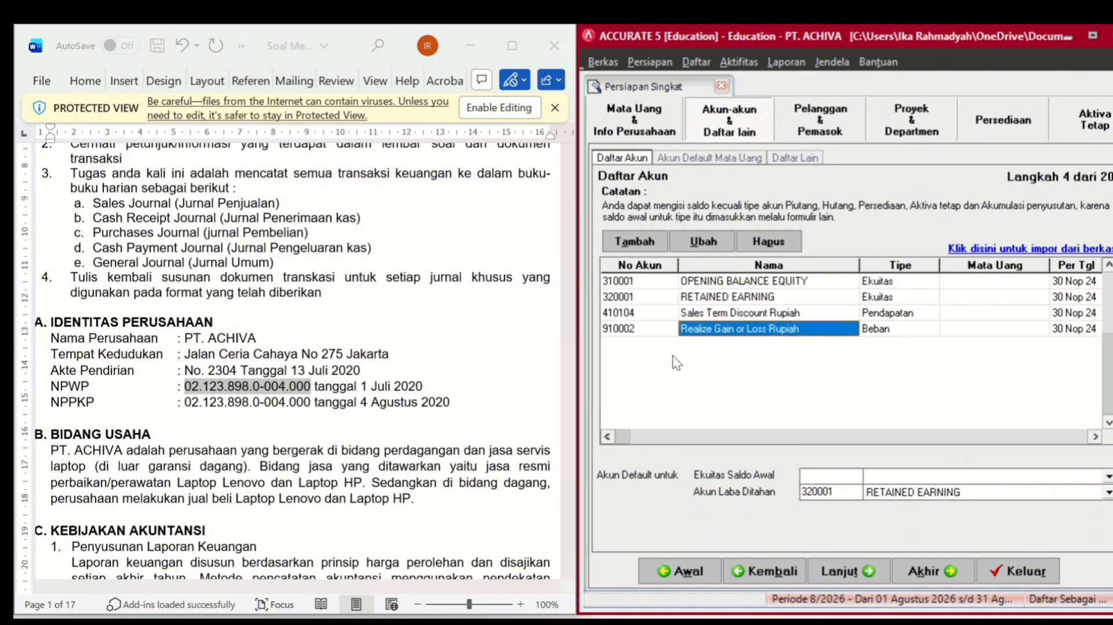
{"action": "right_click", "coordinate": [701, 328]}
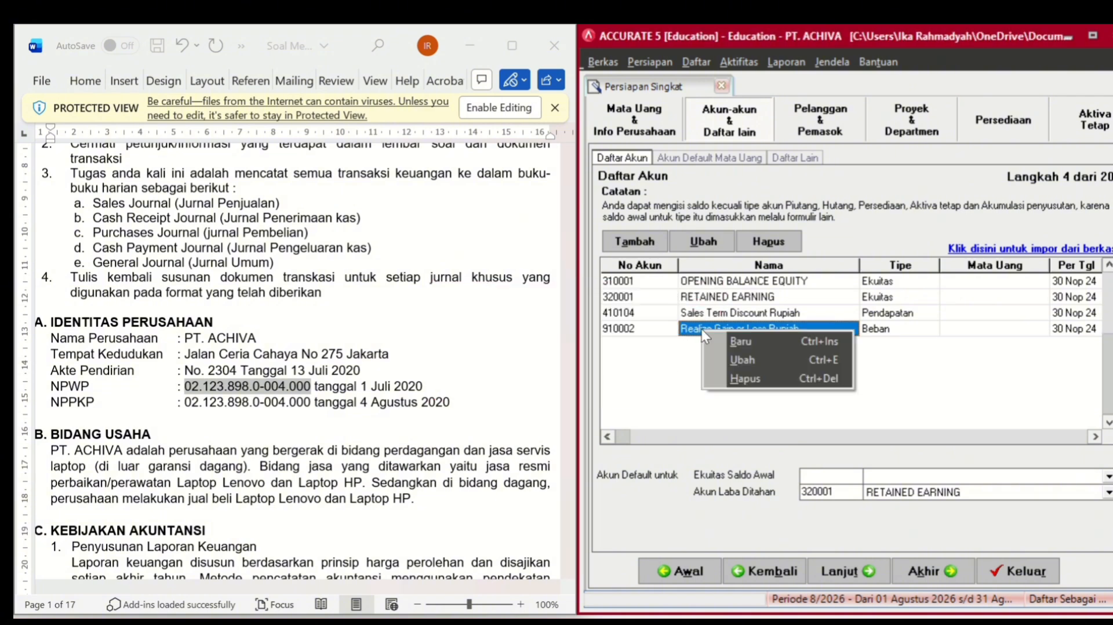
{"action": "left_click", "coordinate": [729, 378]}
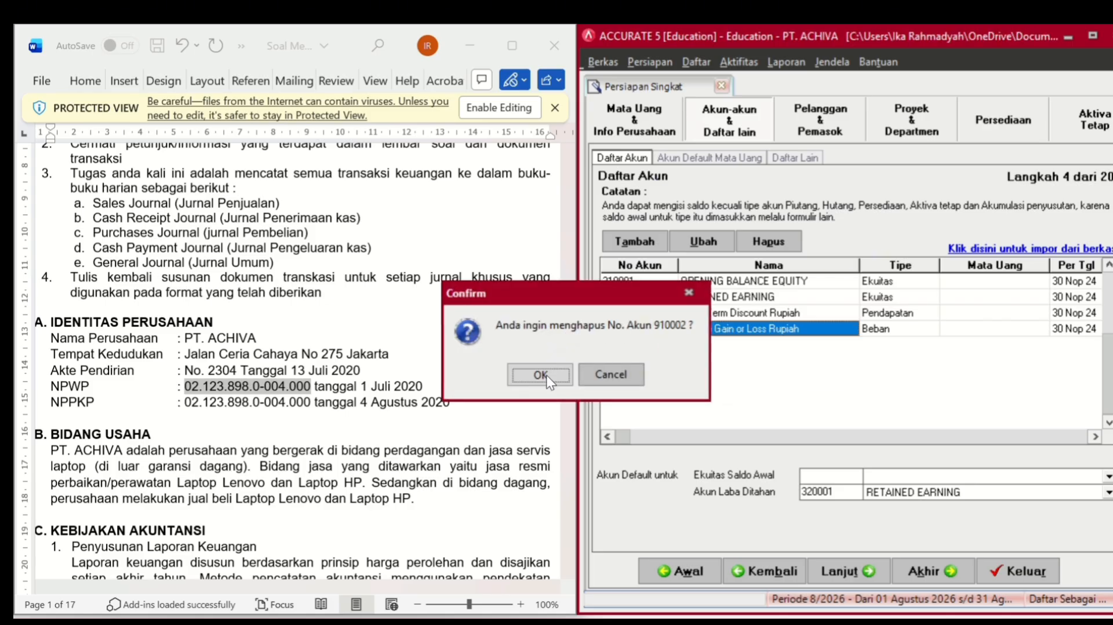
{"action": "left_click", "coordinate": [542, 373]}
{"action": "left_click", "coordinate": [540, 374]}
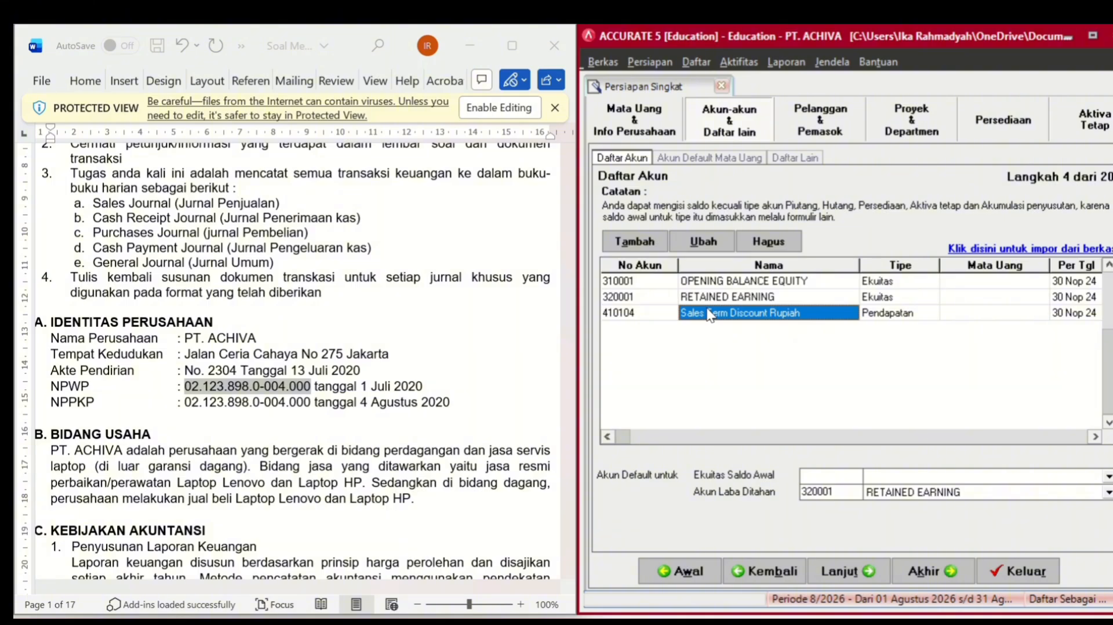
{"action": "right_click", "coordinate": [709, 316]}
{"action": "left_click", "coordinate": [733, 359]}
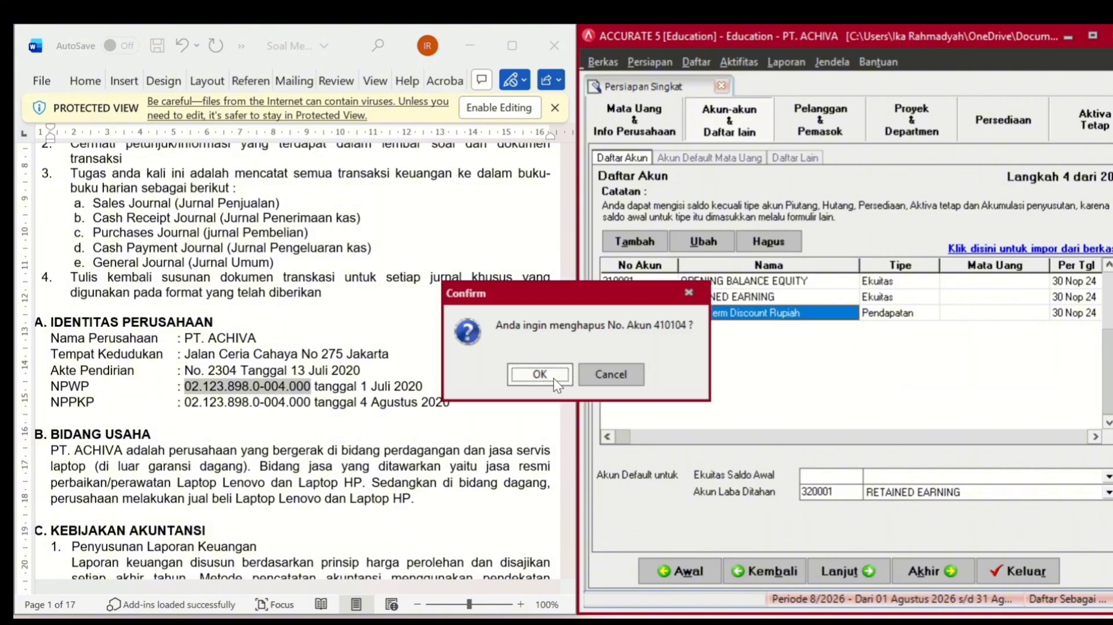
{"action": "left_click", "coordinate": [550, 377]}
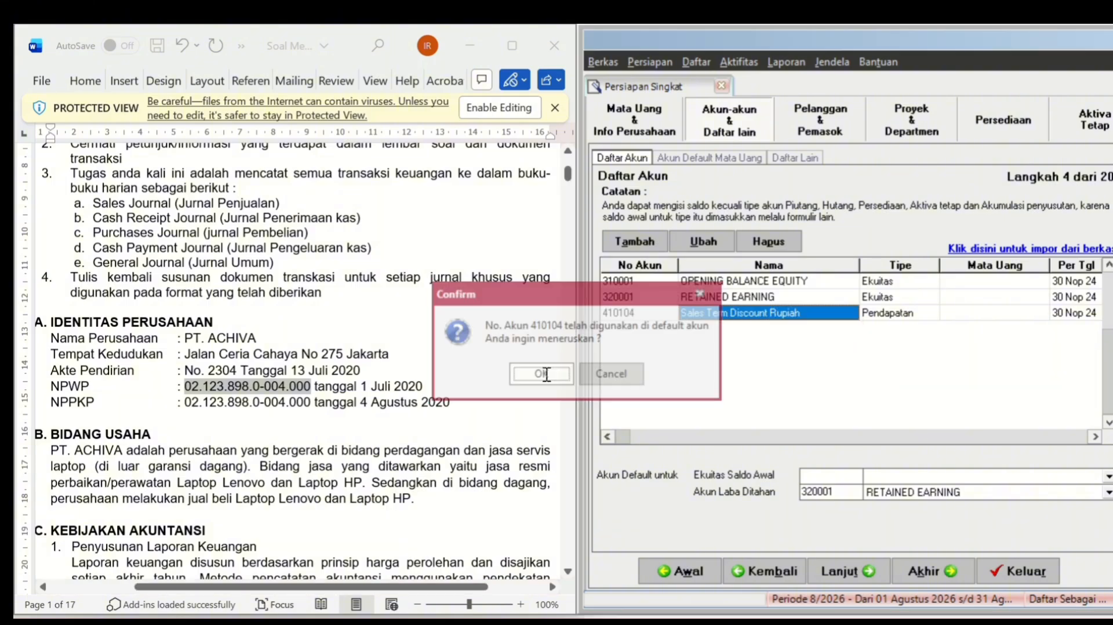
{"action": "left_click", "coordinate": [543, 375]}
{"action": "left_click", "coordinate": [908, 478]}
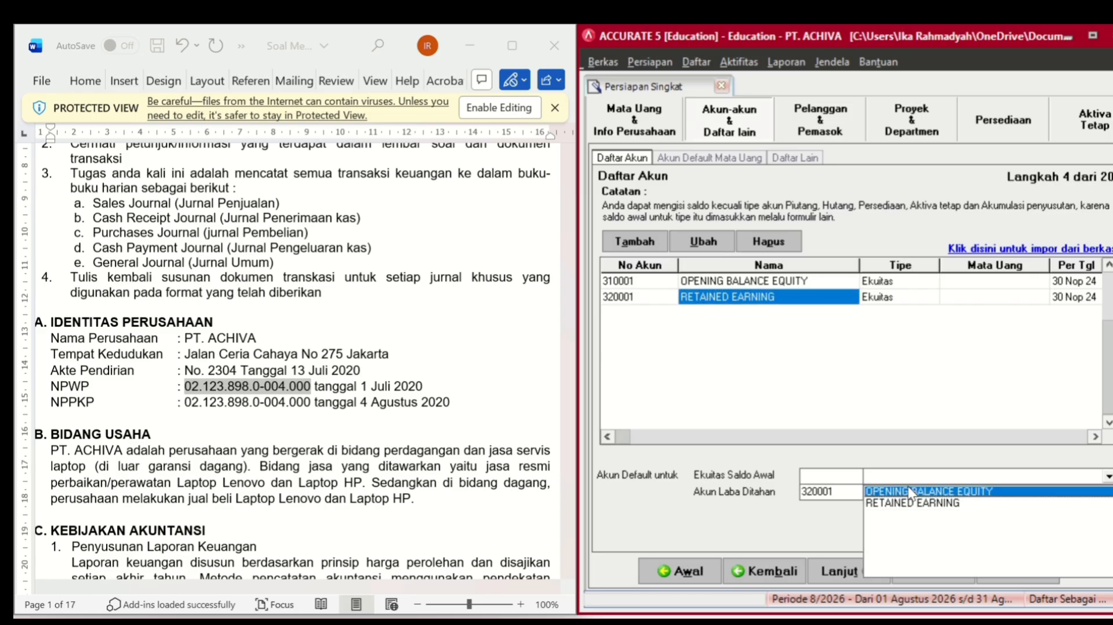
{"action": "left_click", "coordinate": [909, 489]}
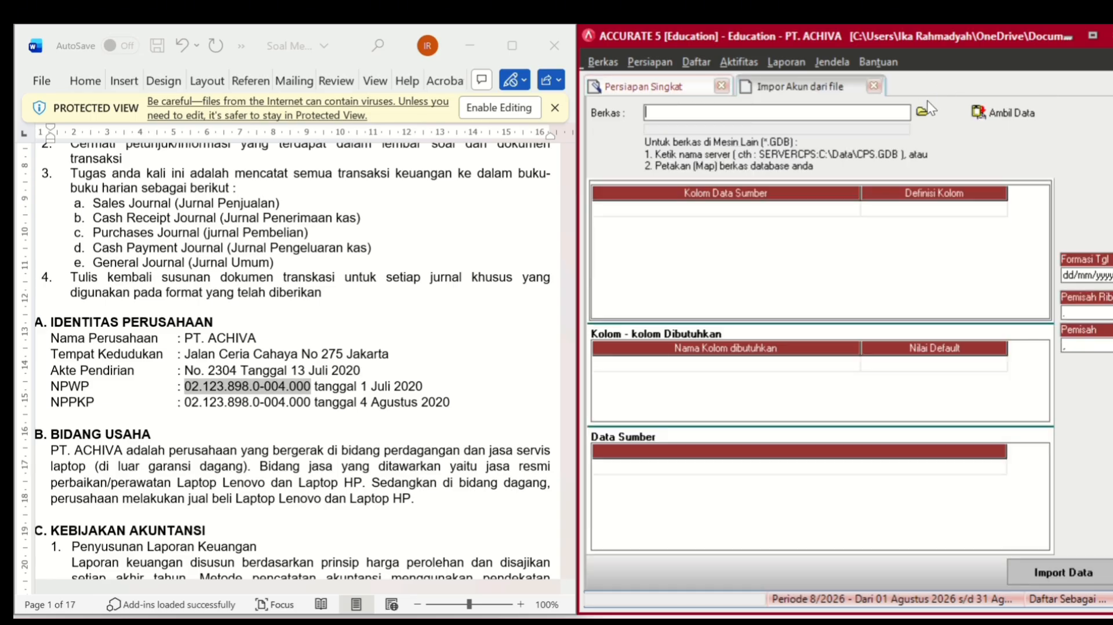
- Choose the Excel workbook '1. Daftar Akun PT ACHIVA' as the import source and load its data
{"action": "left_click", "coordinate": [924, 112]}
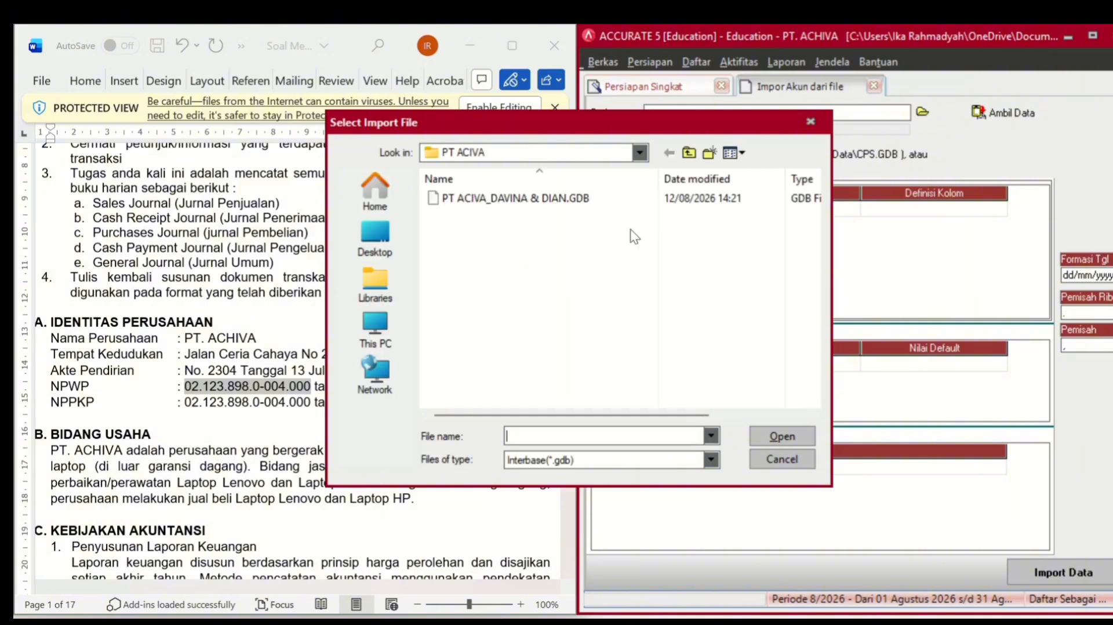
{"action": "left_click", "coordinate": [605, 454]}
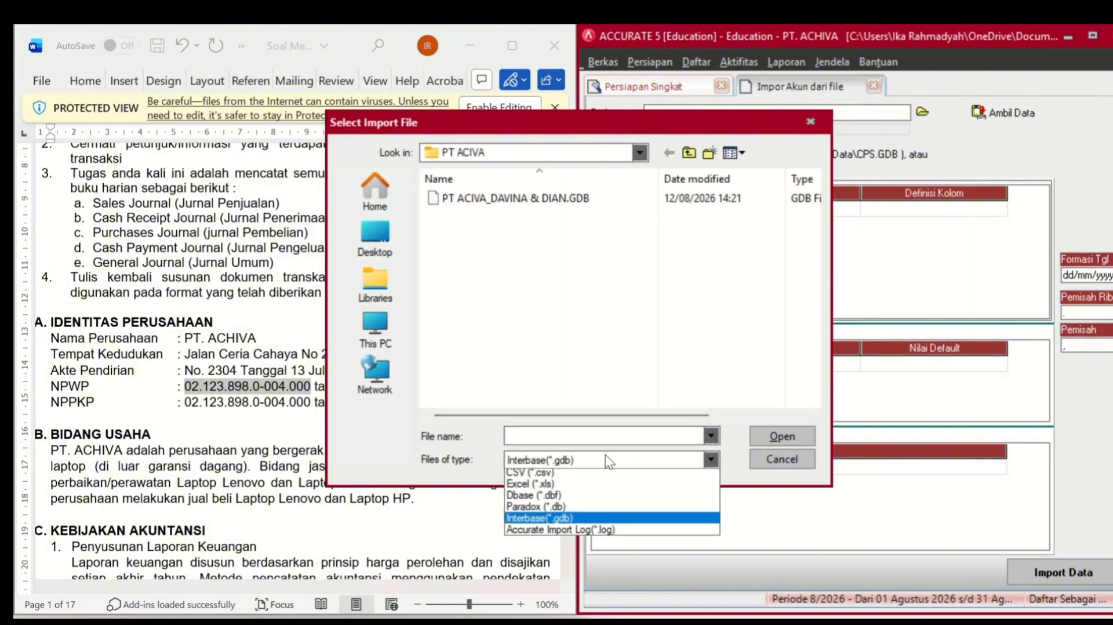
{"action": "left_click", "coordinate": [585, 490]}
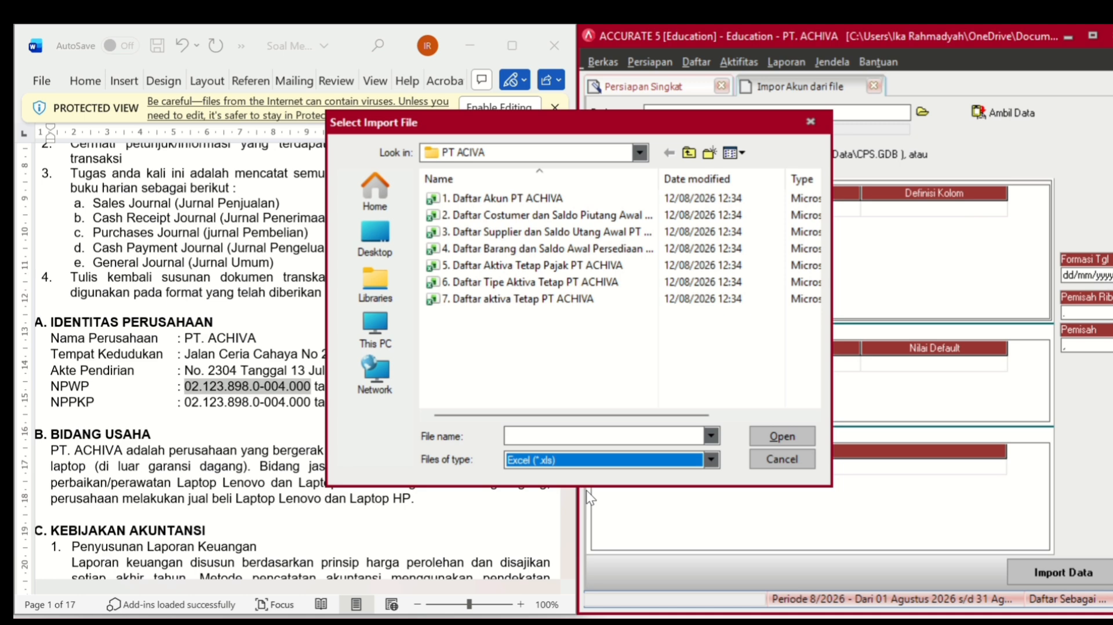
{"action": "left_click", "coordinate": [539, 198]}
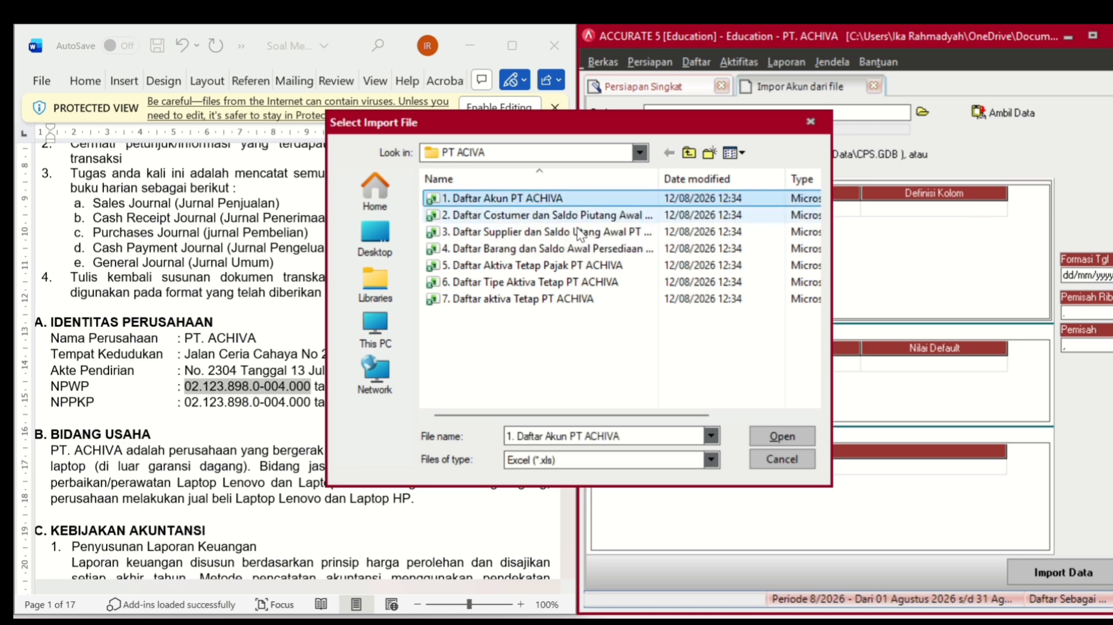
{"action": "left_click", "coordinate": [785, 437]}
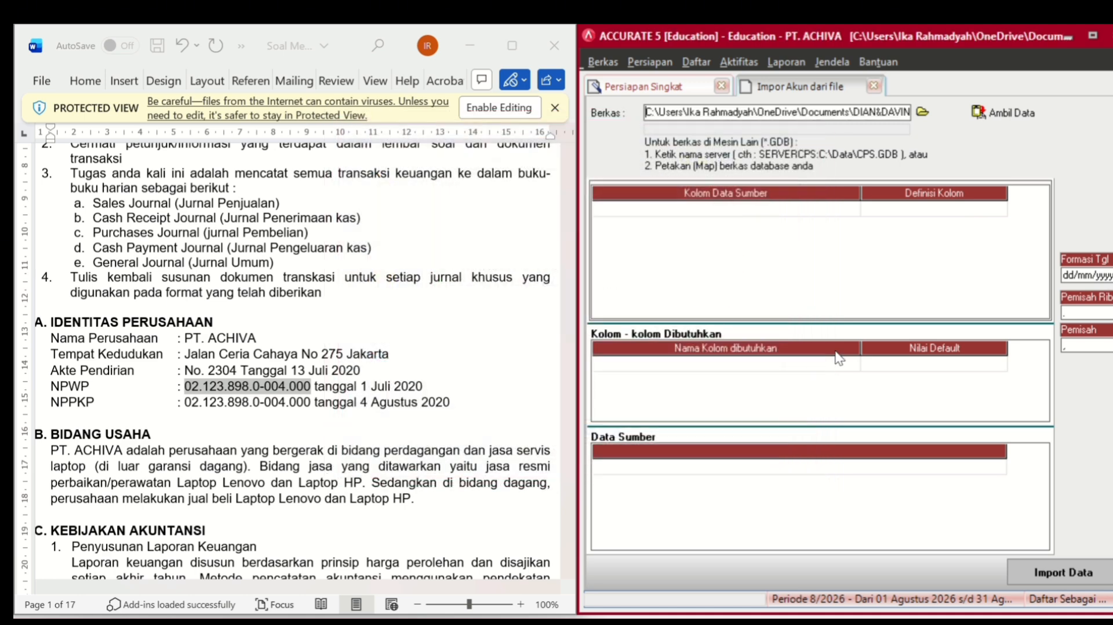
{"action": "left_click", "coordinate": [1021, 110]}
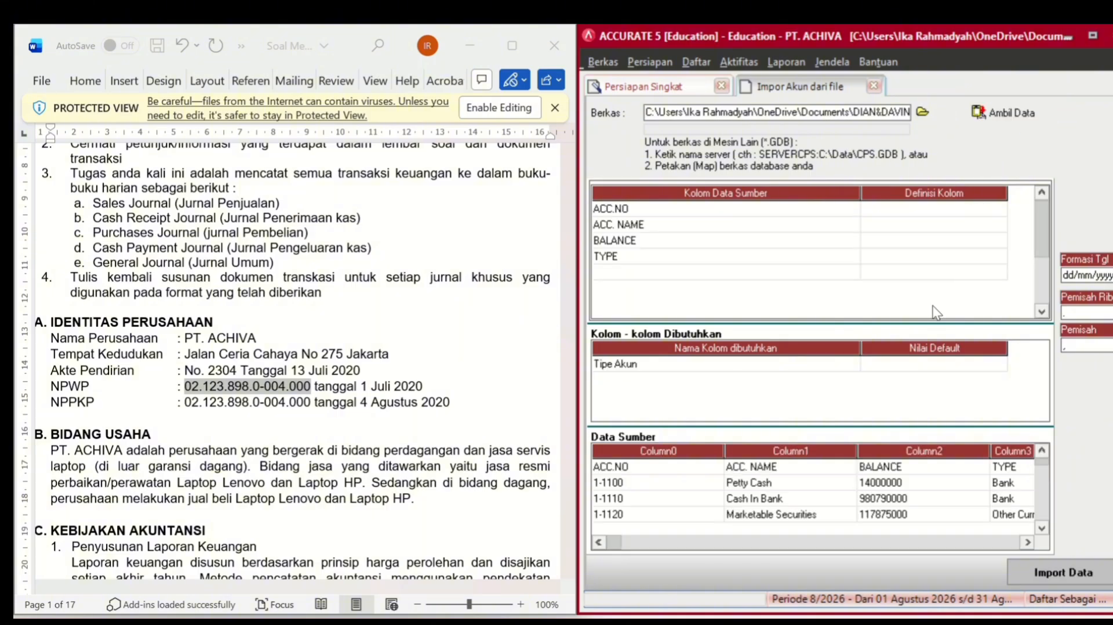
- Delete the header row from the Data Sumber account data
{"action": "right_click", "coordinate": [764, 464]}
{"action": "left_click", "coordinate": [784, 491]}
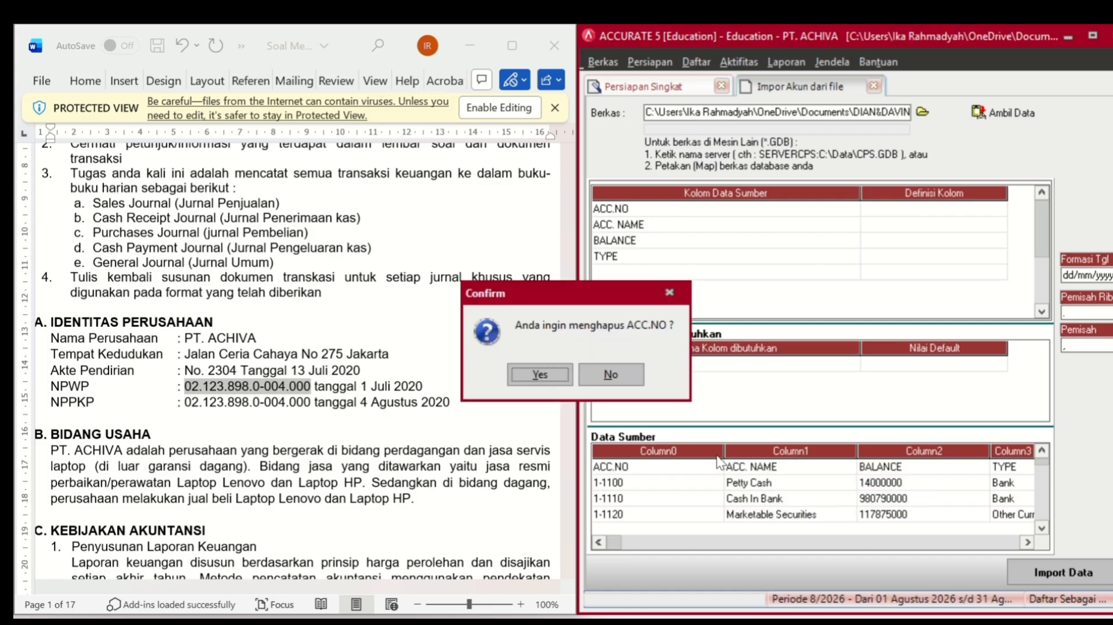
{"action": "left_click", "coordinate": [523, 374]}
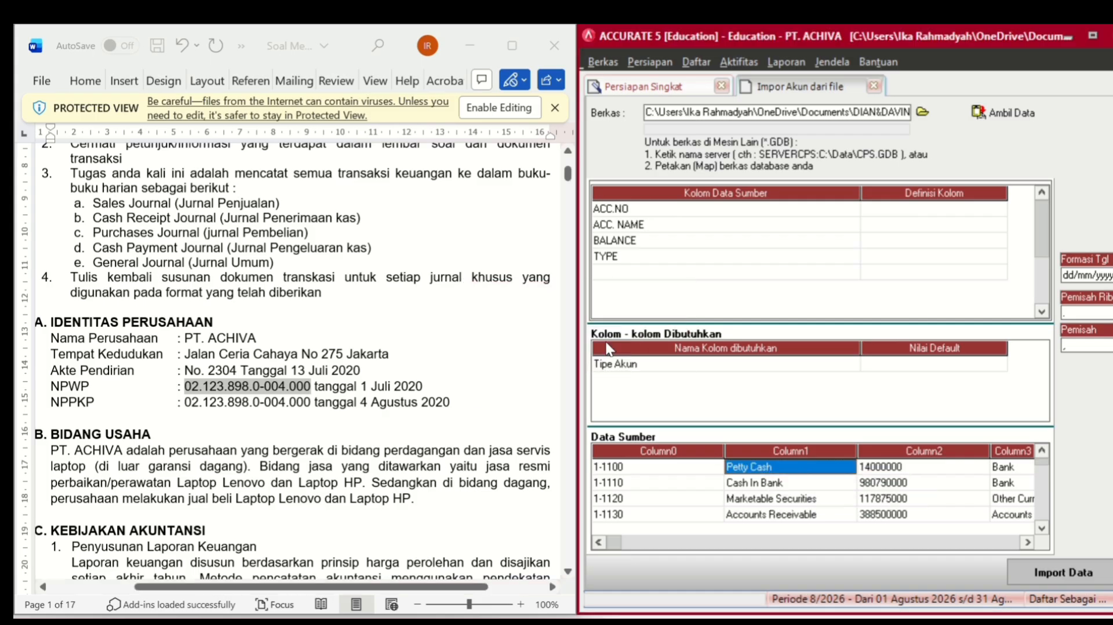
- Map column ACC.NO to No. Akun and ACC.NAME to Nama Akun
{"action": "left_click", "coordinate": [971, 211]}
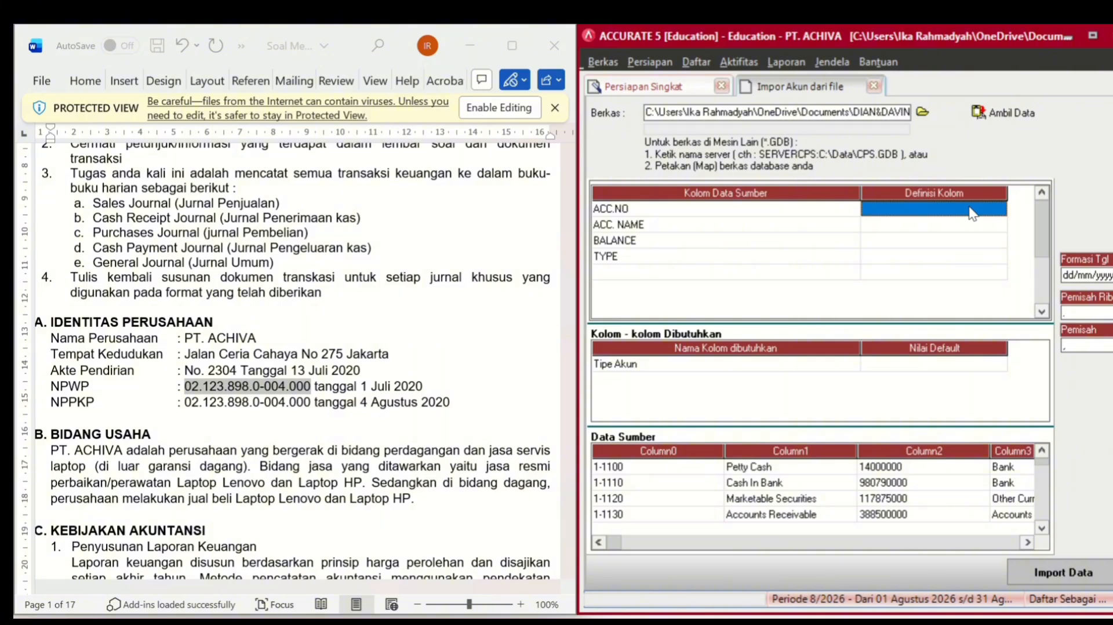
{"action": "left_click", "coordinate": [972, 211]}
{"action": "left_click", "coordinate": [998, 209]}
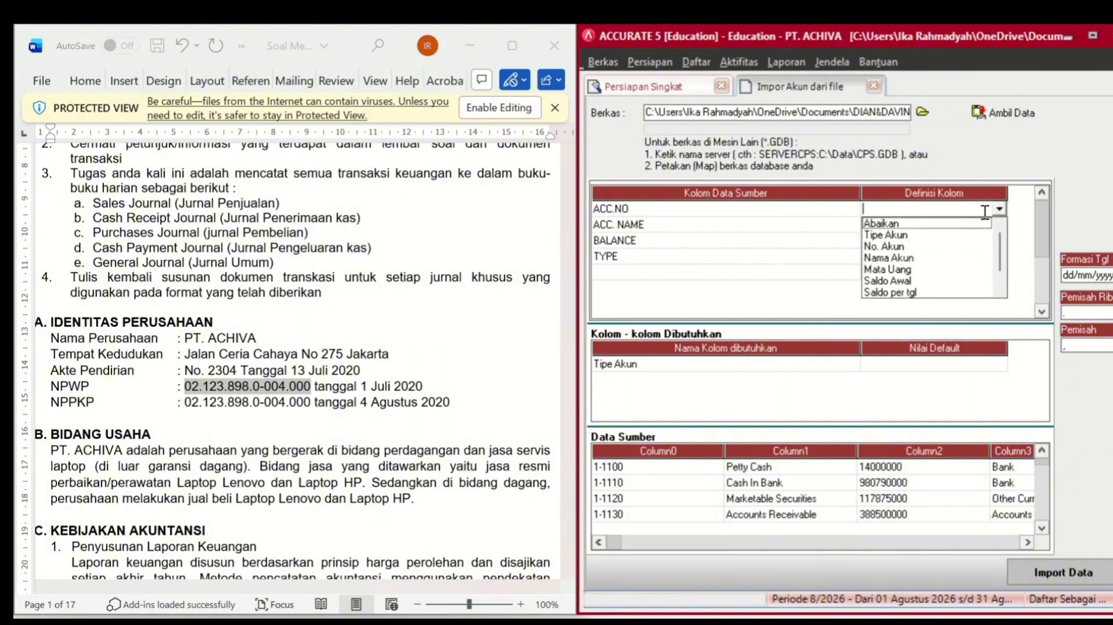
{"action": "left_click", "coordinate": [891, 248]}
{"action": "left_click", "coordinate": [902, 225]}
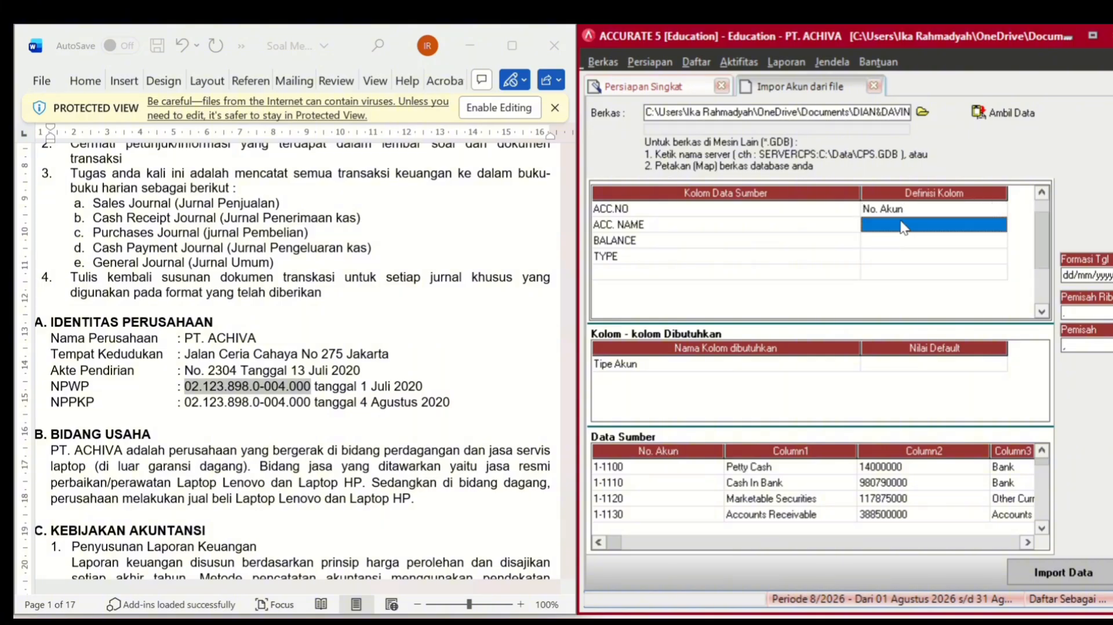
{"action": "left_click", "coordinate": [949, 223]}
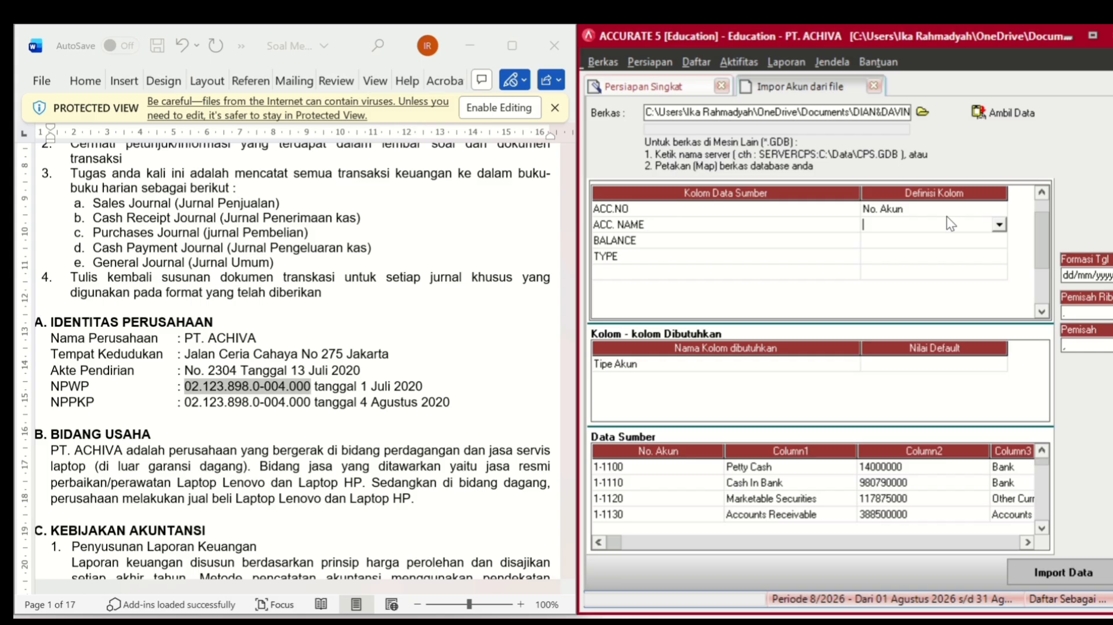
{"action": "left_click", "coordinate": [997, 225]}
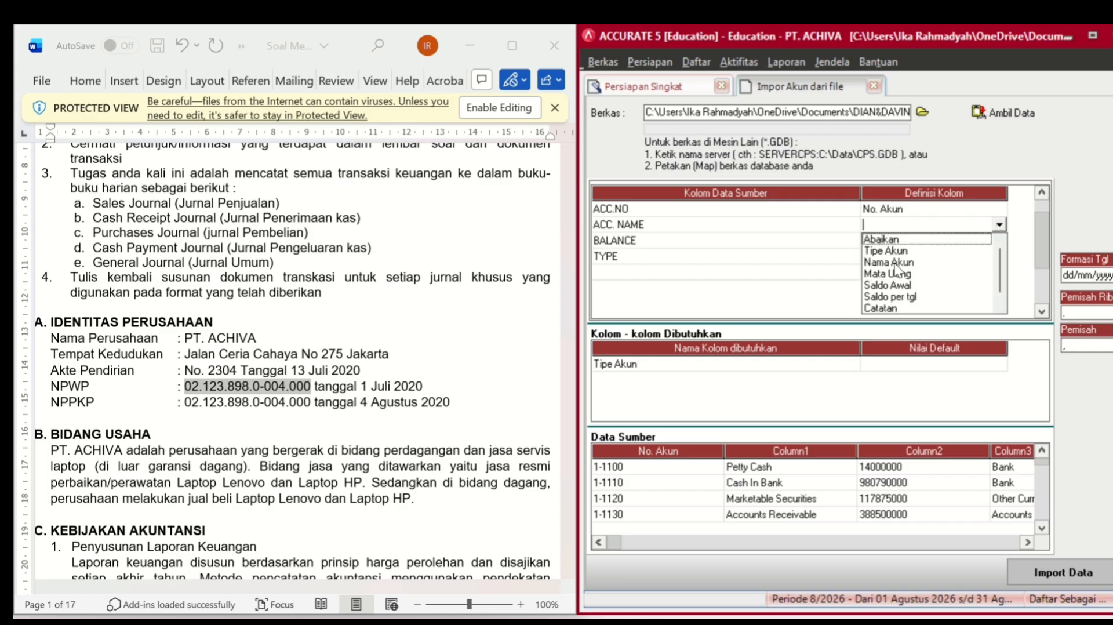
{"action": "left_click", "coordinate": [896, 262]}
- Map column BALANCE to Saldo Awal and TYPE to Tipe Akun
{"action": "left_click", "coordinate": [929, 242]}
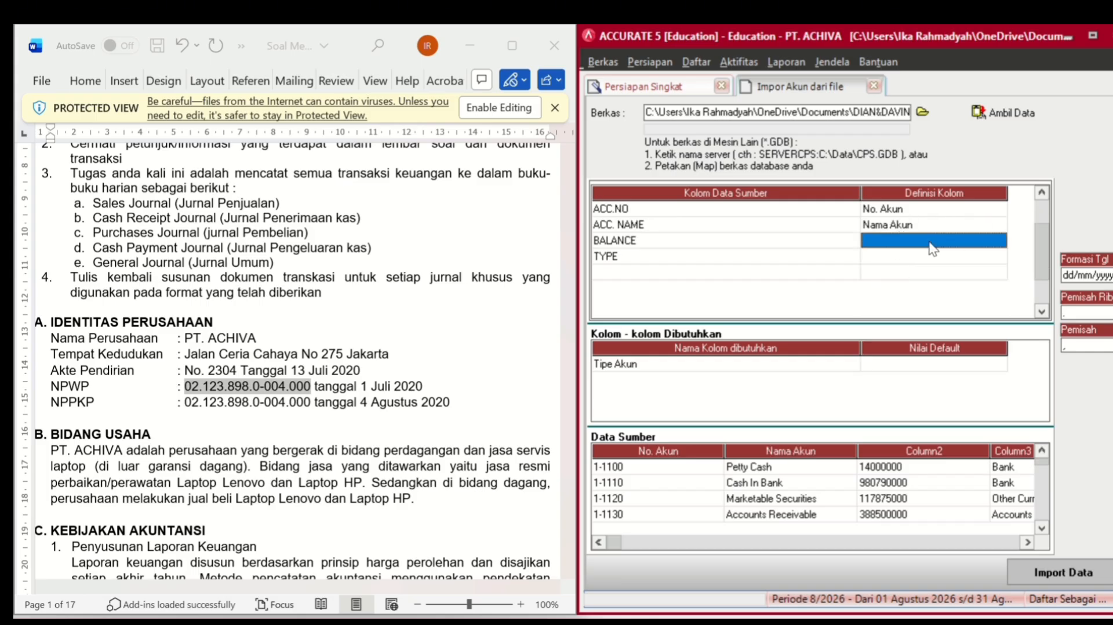
{"action": "left_click", "coordinate": [955, 239]}
{"action": "left_click", "coordinate": [993, 239]}
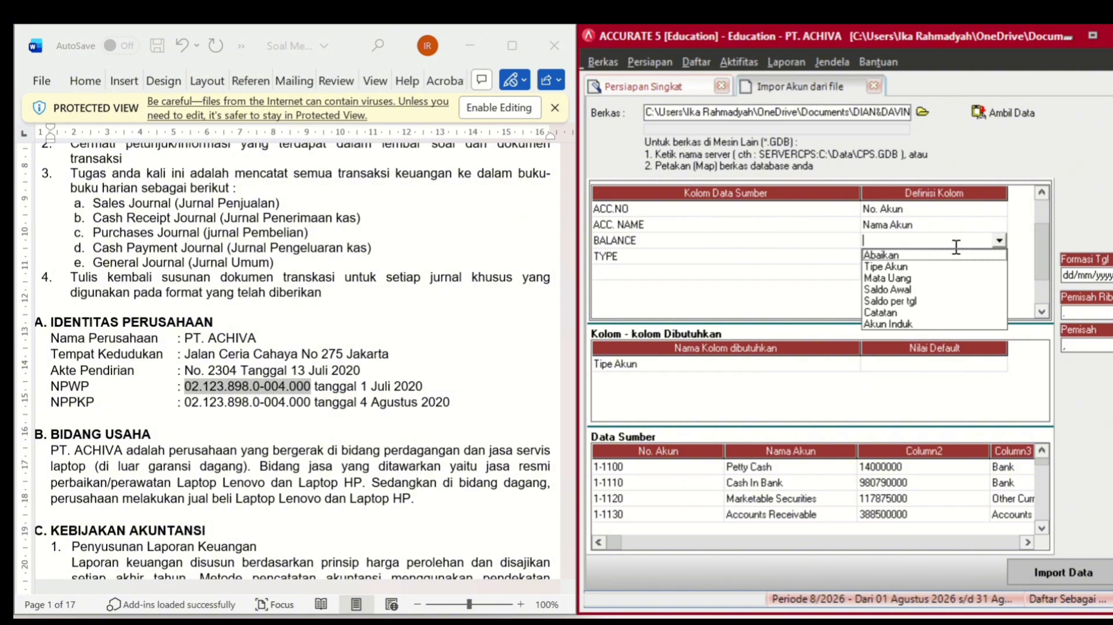
{"action": "left_click", "coordinate": [887, 289]}
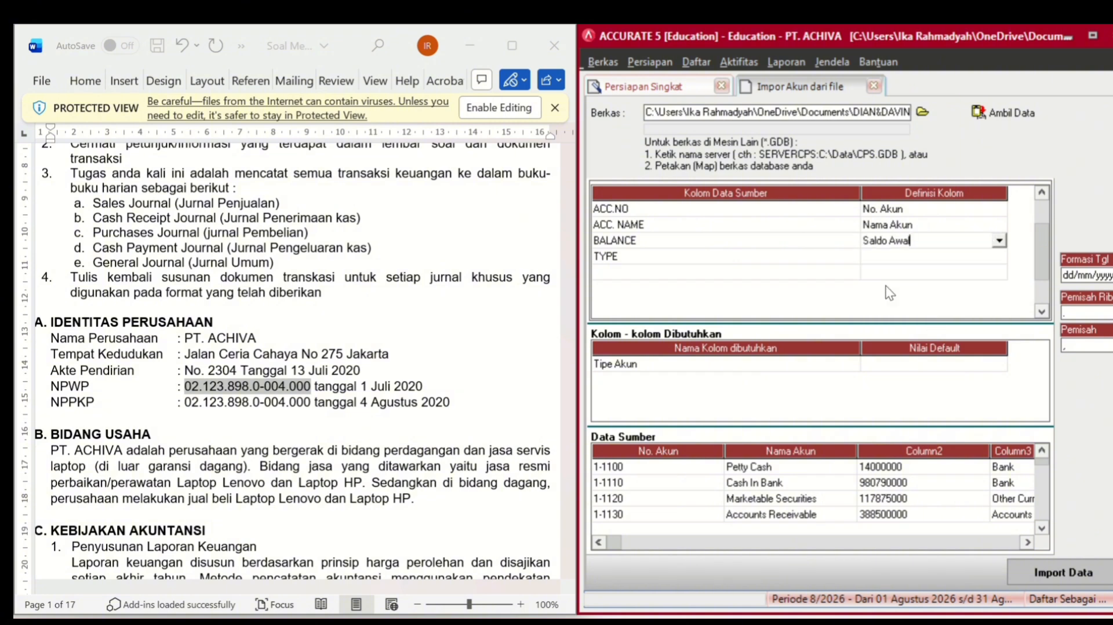
{"action": "left_click", "coordinate": [951, 256]}
{"action": "left_click", "coordinate": [951, 257]}
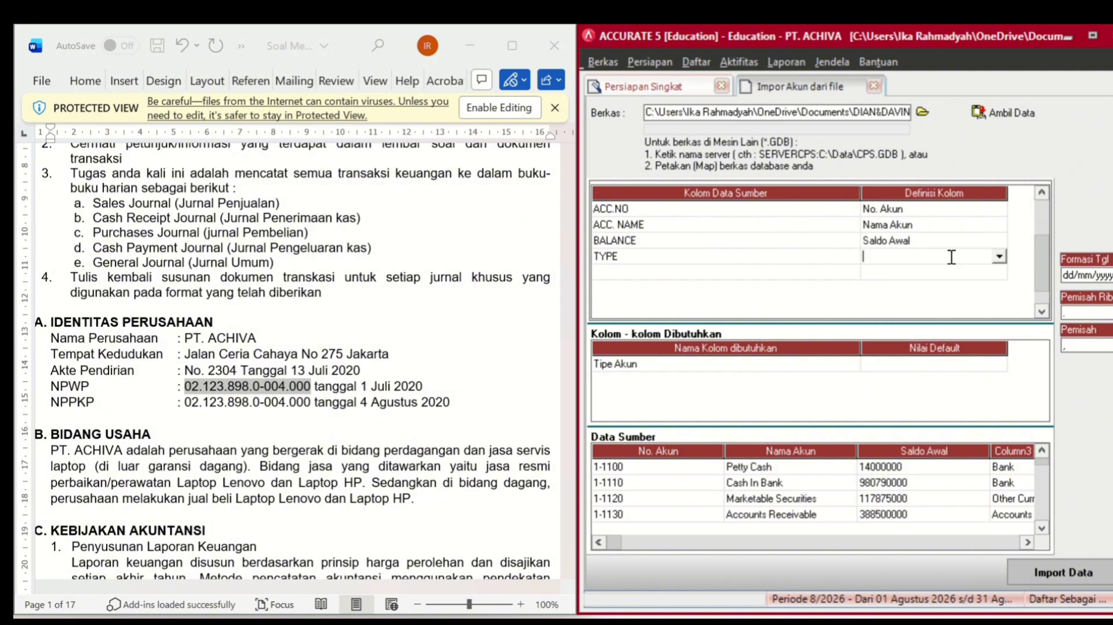
{"action": "left_click", "coordinate": [998, 256]}
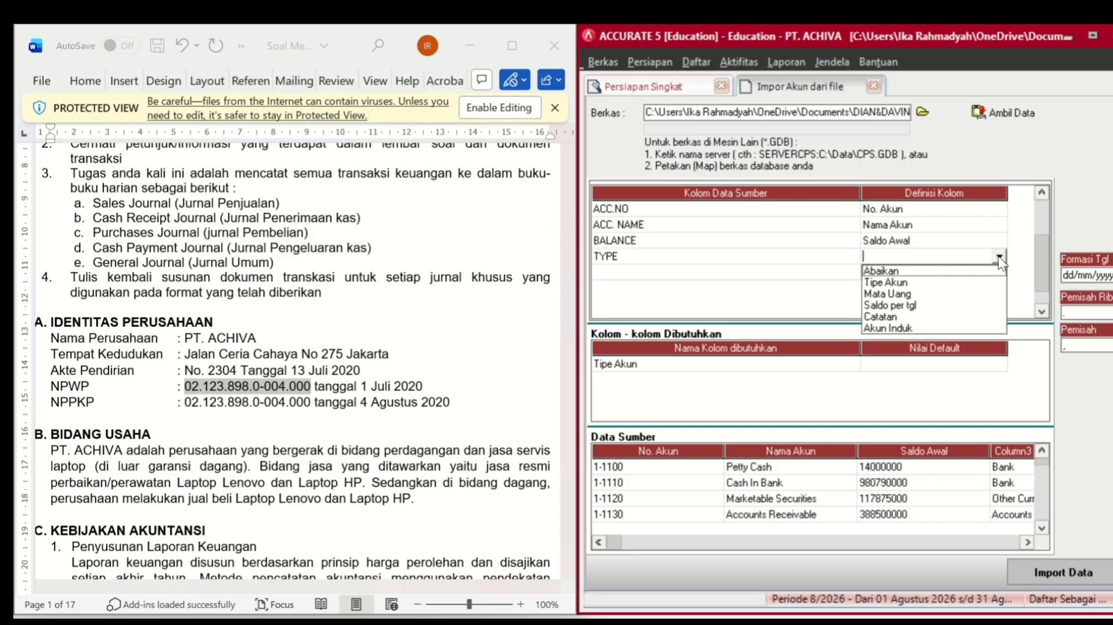
{"action": "left_click", "coordinate": [927, 283]}
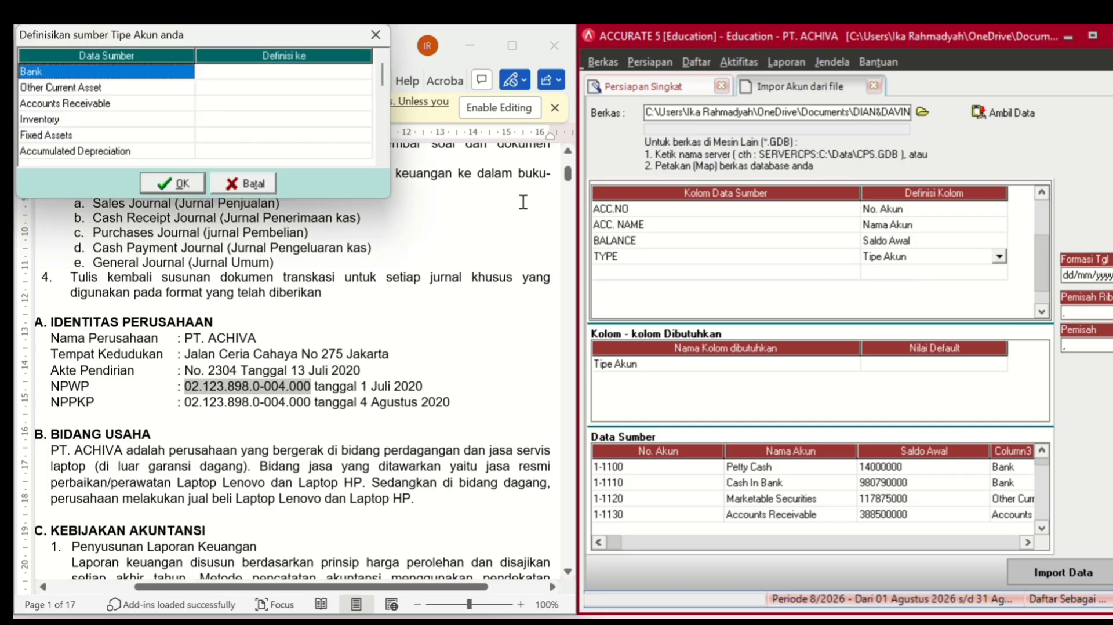
- Map Bank to Kas/Bank, Other Current Asset to Aktiva Lancar lainnya, Accounts Receivable to Akun Piutang
{"action": "left_click", "coordinate": [343, 71]}
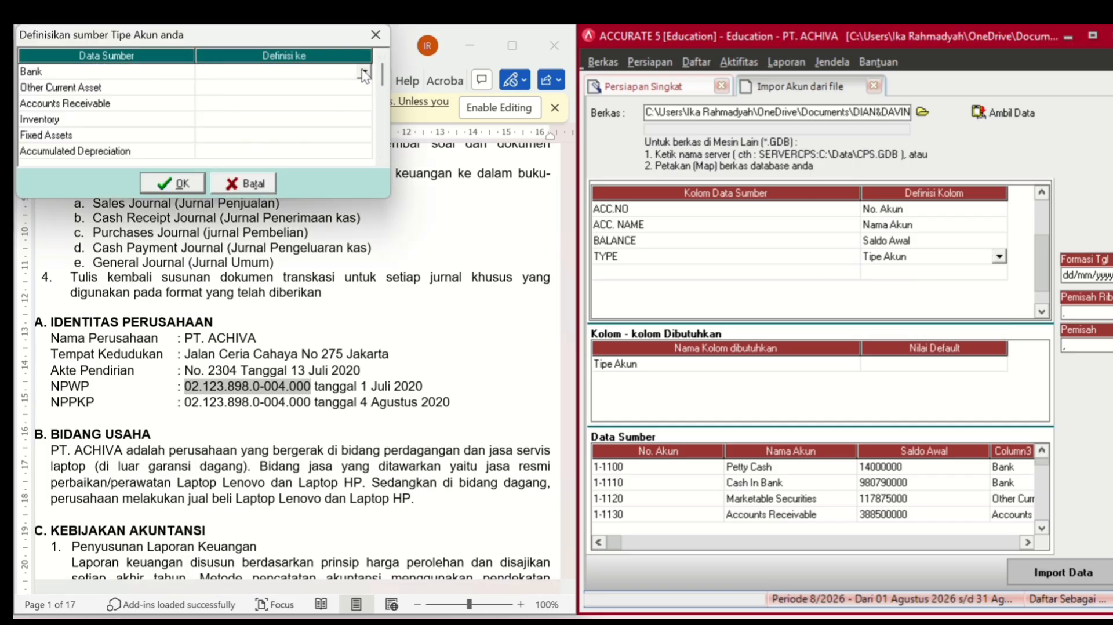
{"action": "left_click", "coordinate": [363, 72]}
{"action": "left_click", "coordinate": [319, 84]}
{"action": "left_click", "coordinate": [316, 87]}
{"action": "left_click", "coordinate": [364, 87]}
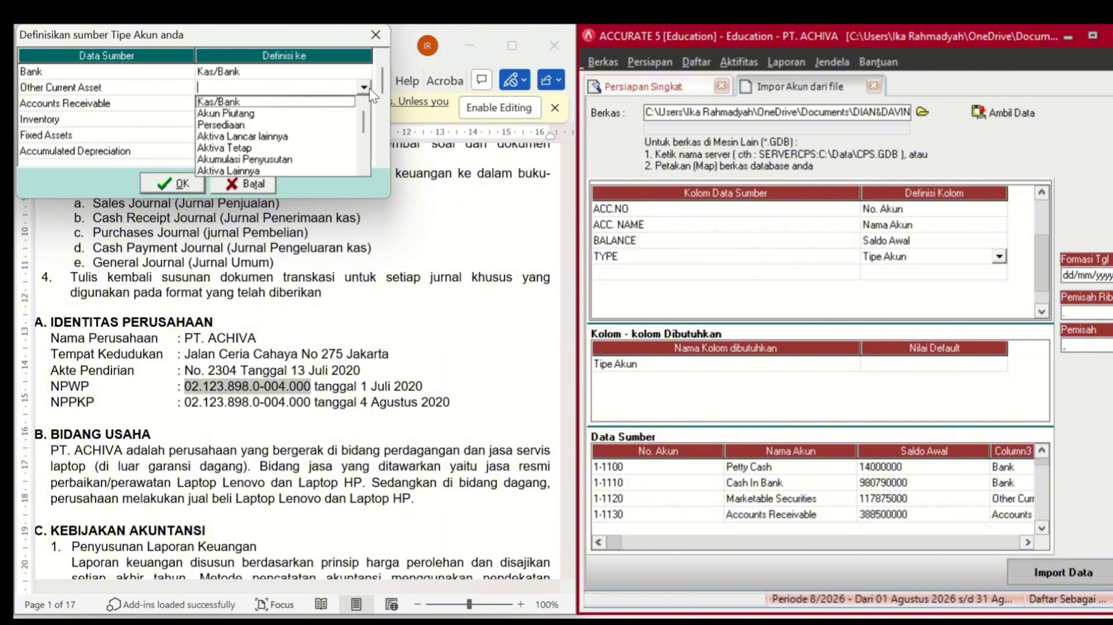
{"action": "left_click", "coordinate": [264, 137]}
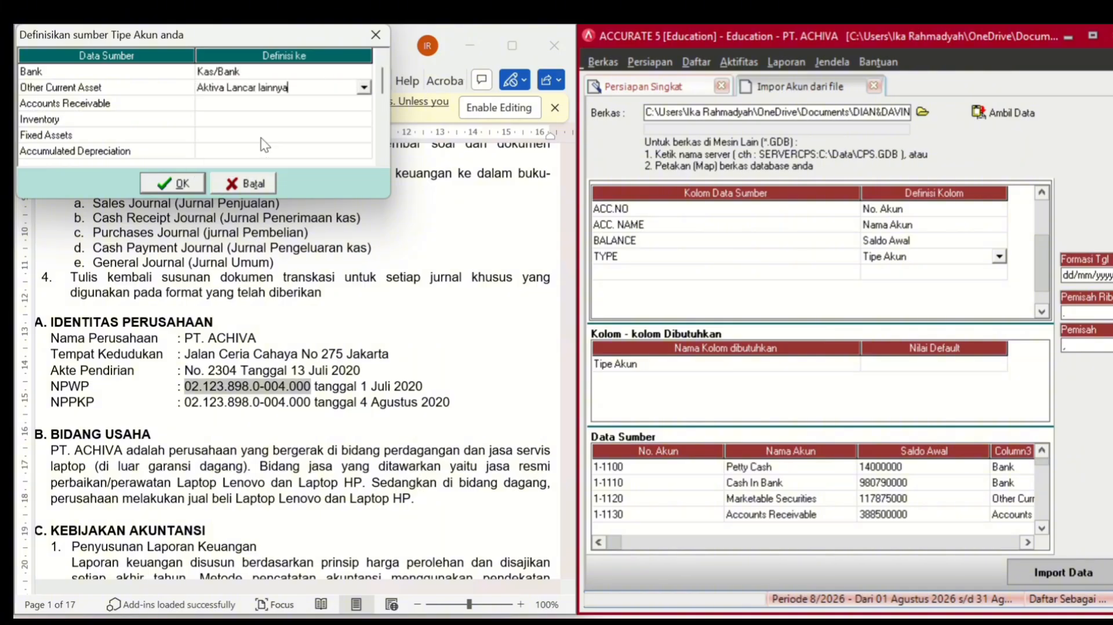
{"action": "left_click", "coordinate": [302, 105]}
{"action": "left_click", "coordinate": [313, 103]}
{"action": "left_click", "coordinate": [364, 104]}
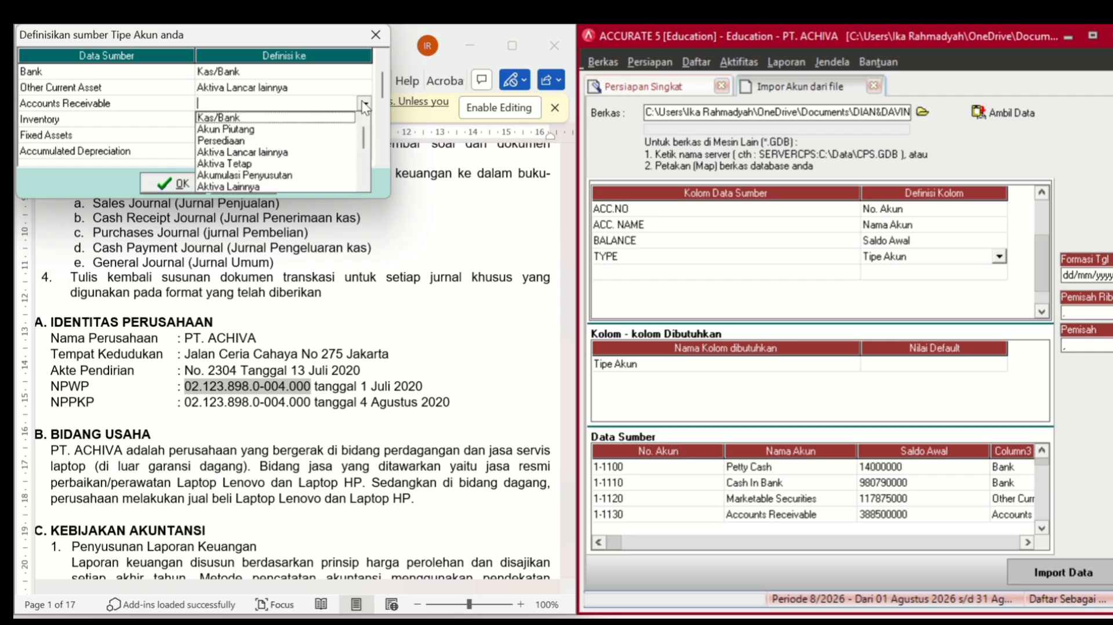
{"action": "left_click", "coordinate": [260, 130]}
- Map Inventory to Persediaan, Fixed Assets to Aktiva Tetap, Accumulated Depreciation to Akumulasi Penyusutan
{"action": "left_click", "coordinate": [288, 121]}
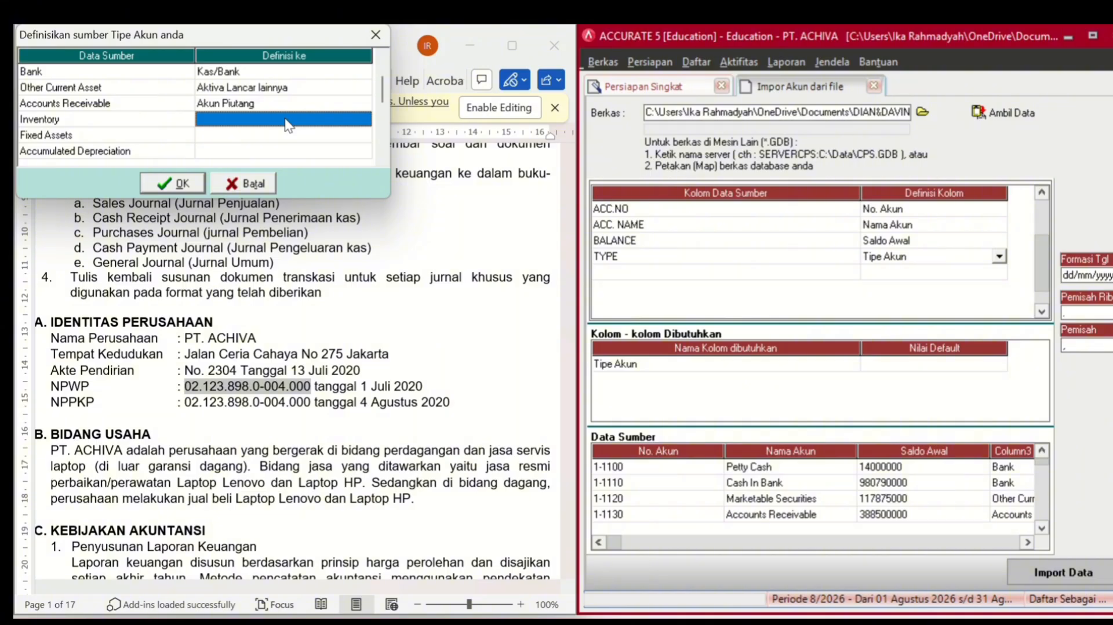
{"action": "left_click", "coordinate": [288, 120]}
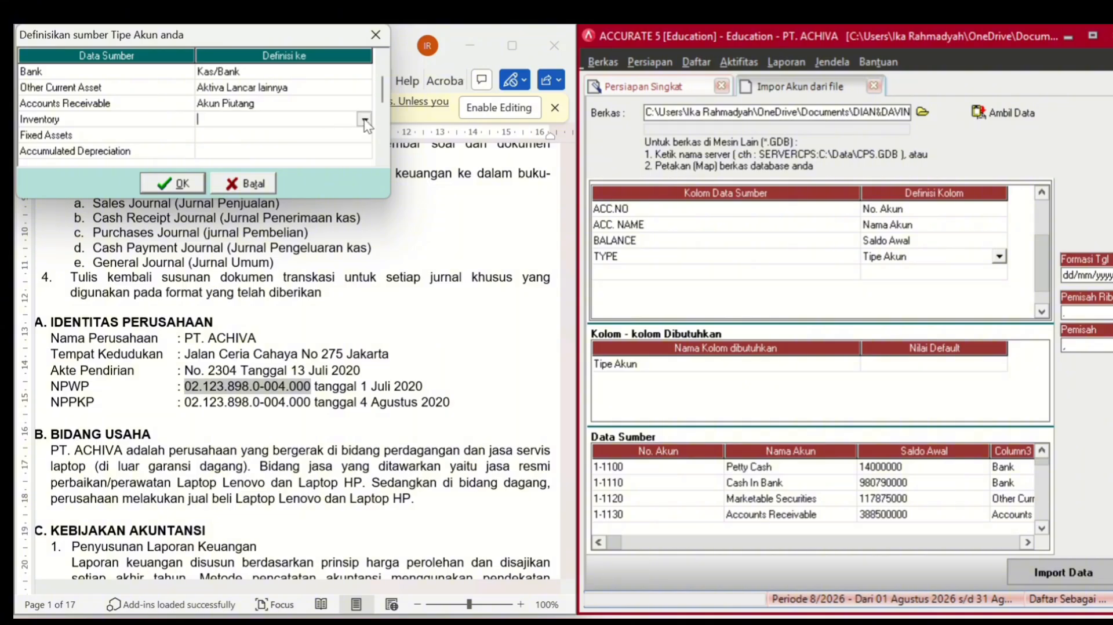
{"action": "left_click", "coordinate": [364, 120]}
{"action": "left_click", "coordinate": [272, 156]}
{"action": "left_click", "coordinate": [291, 136]}
{"action": "left_click", "coordinate": [291, 138]}
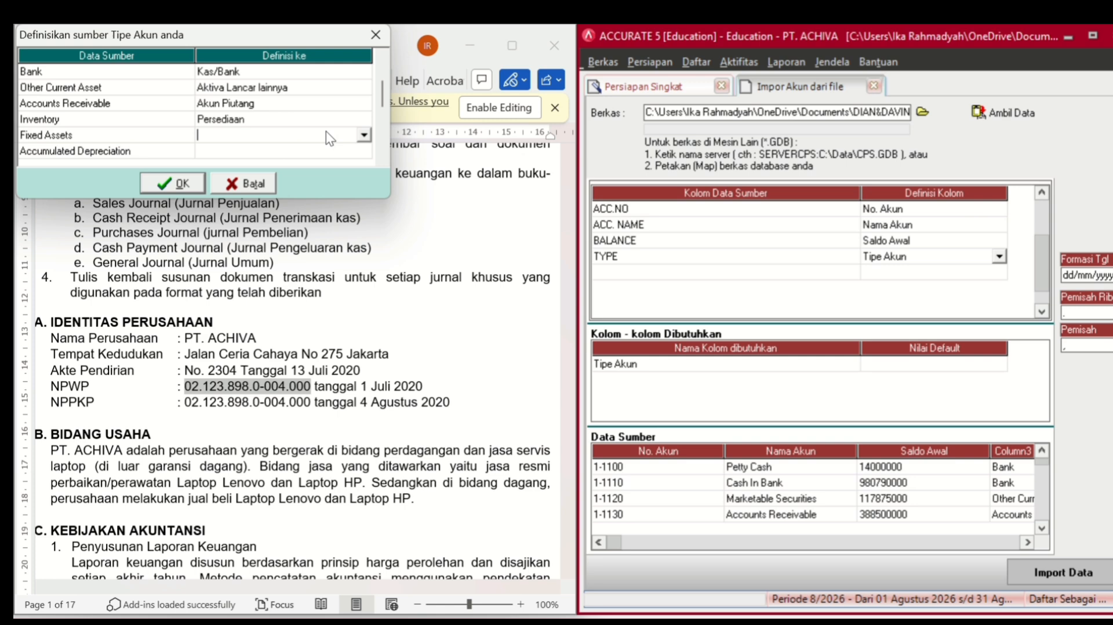
{"action": "left_click", "coordinate": [364, 134]}
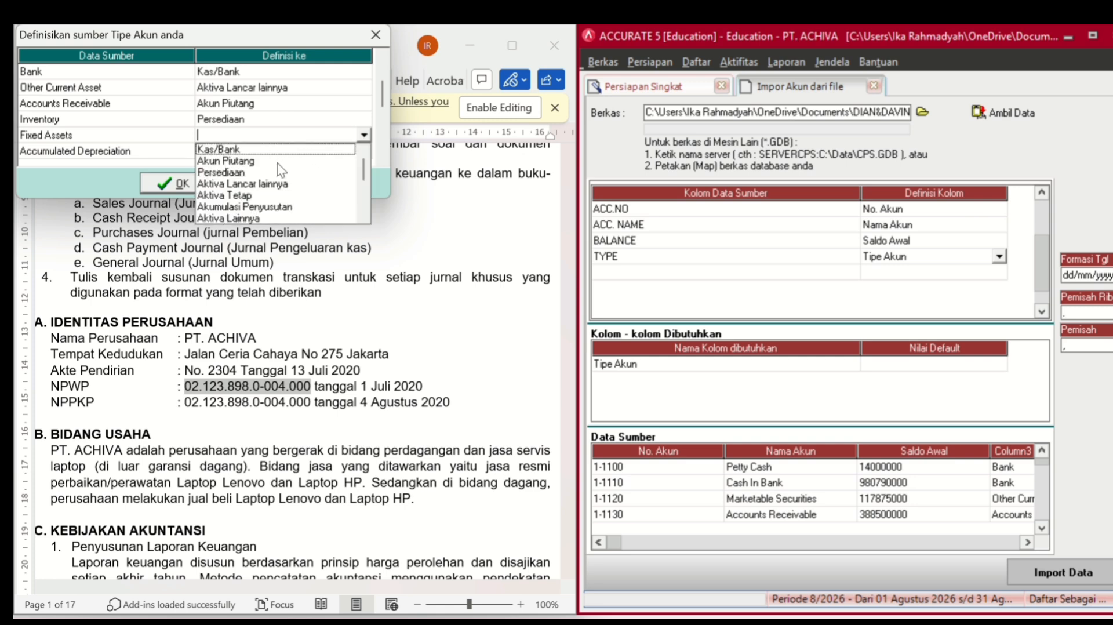
{"action": "left_click", "coordinate": [234, 196]}
{"action": "left_click", "coordinate": [309, 154]}
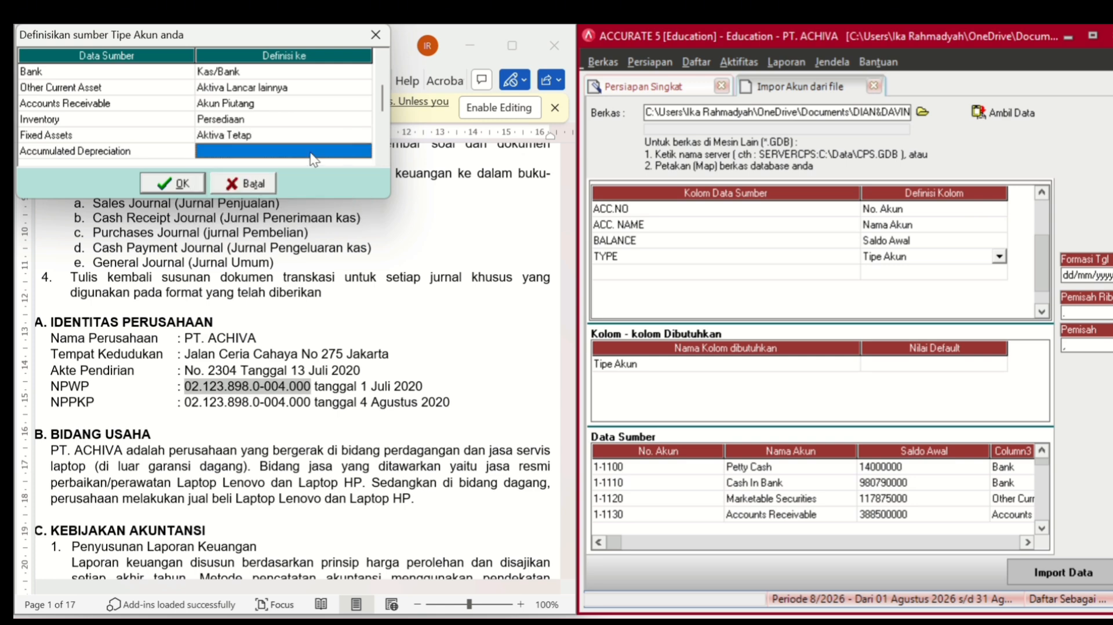
{"action": "left_click", "coordinate": [310, 154]}
{"action": "left_click", "coordinate": [369, 150]}
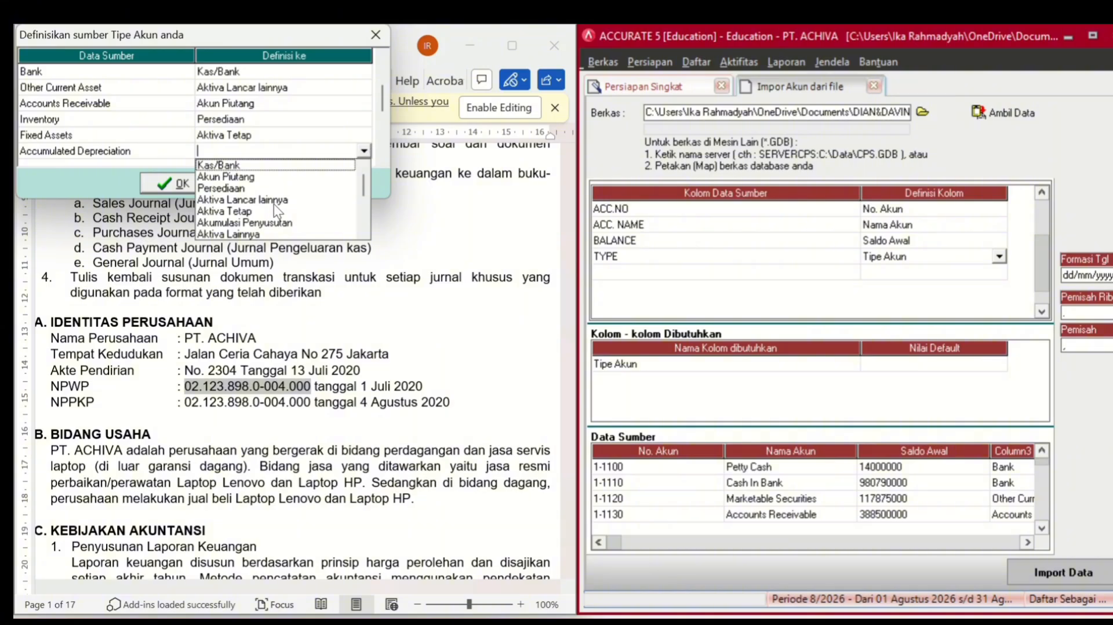
{"action": "left_click", "coordinate": [265, 224]}
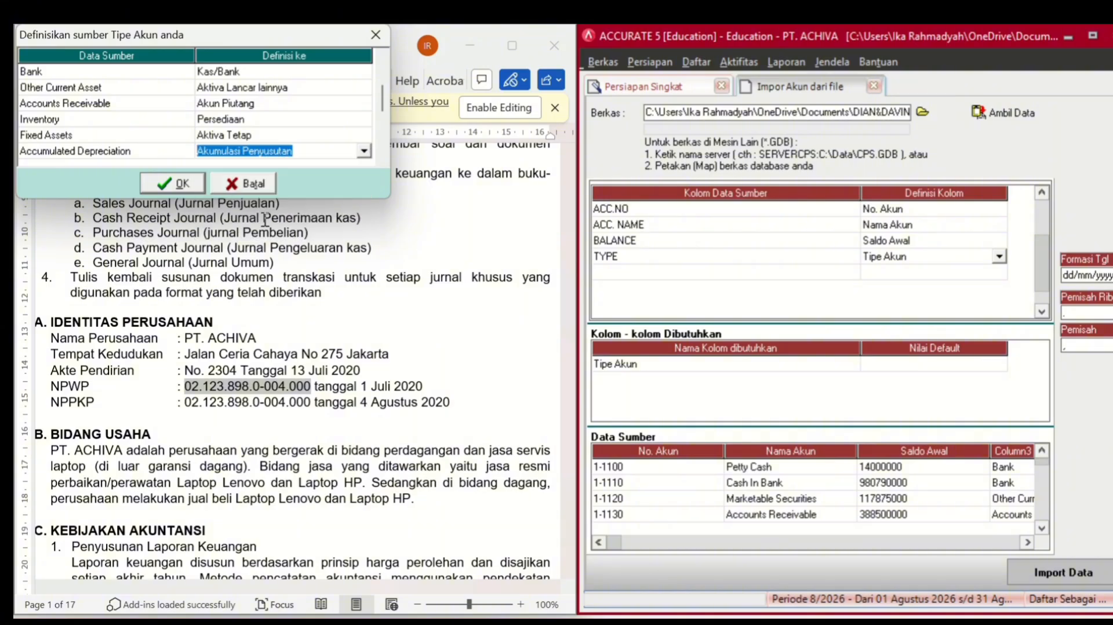
{"action": "left_click", "coordinate": [383, 157]}
{"action": "left_click", "coordinate": [385, 154]}
- Map Accounts Payable to Akun Hutang and Other Current Liability to Hutang lancar lainnya
{"action": "left_click", "coordinate": [384, 154]}
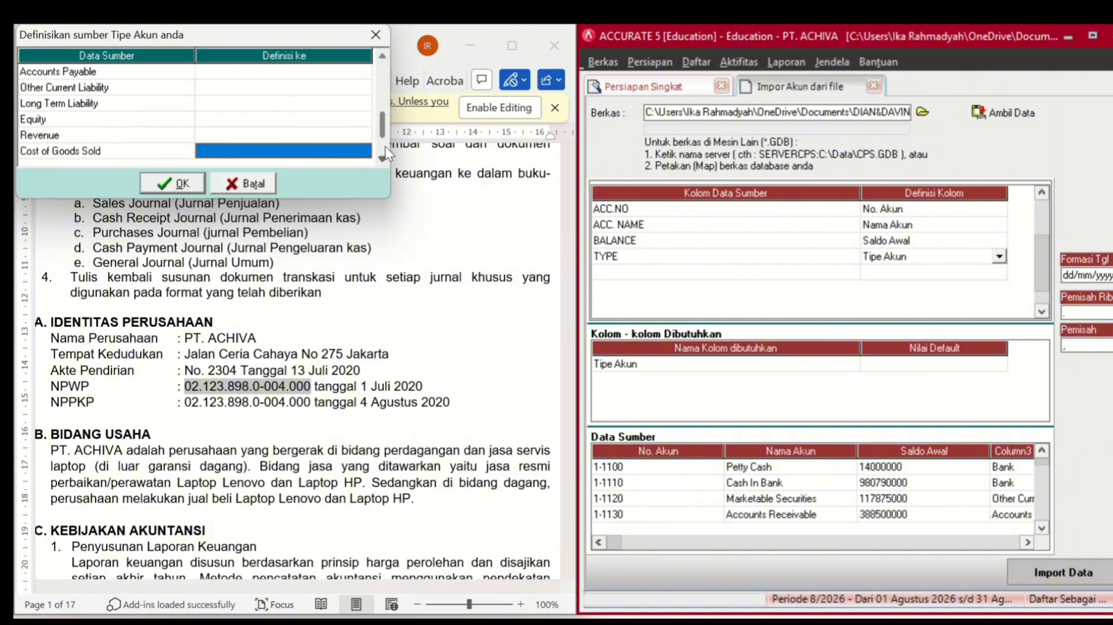
{"action": "left_click", "coordinate": [384, 54]}
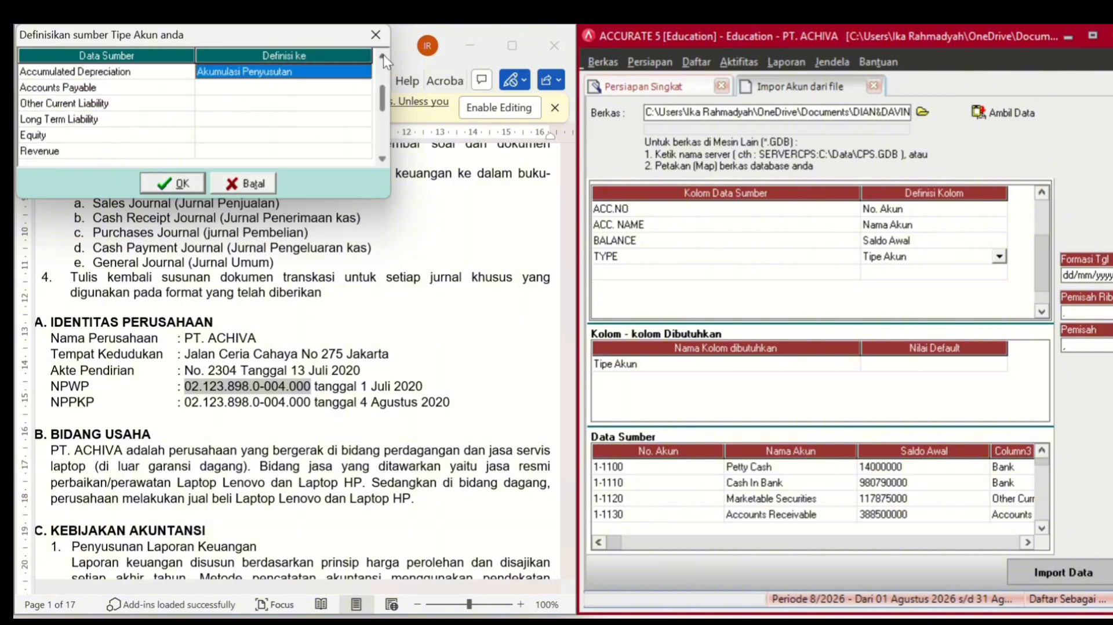
{"action": "left_click", "coordinate": [321, 87]}
{"action": "left_click", "coordinate": [321, 88]}
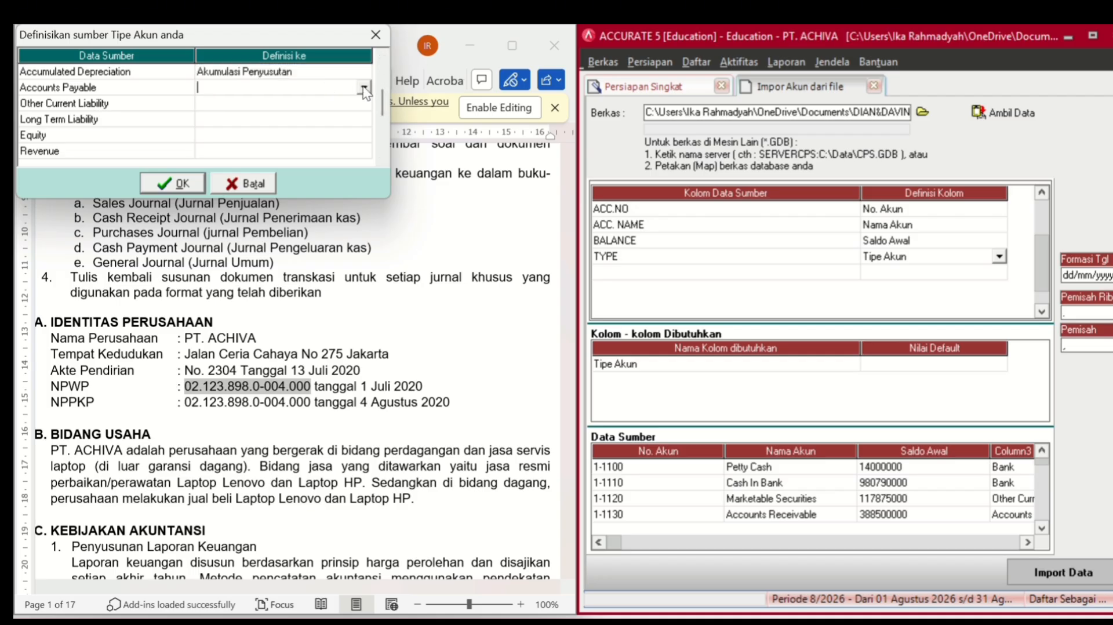
{"action": "left_click", "coordinate": [363, 87]}
{"action": "left_click", "coordinate": [364, 169]}
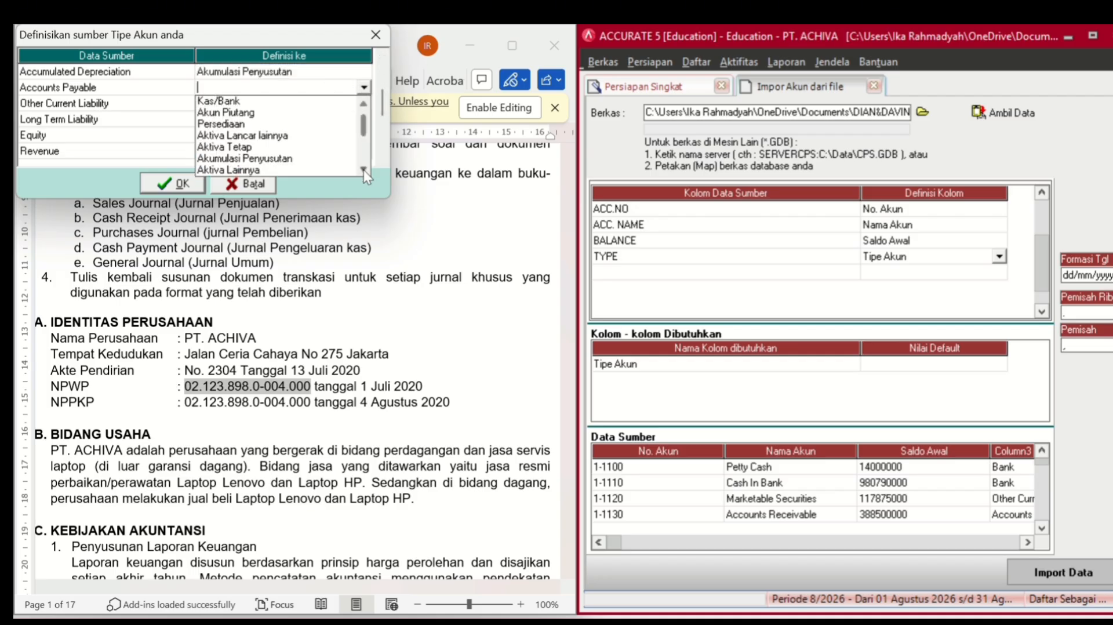
{"action": "left_click", "coordinate": [363, 170]}
{"action": "left_click", "coordinate": [364, 169]}
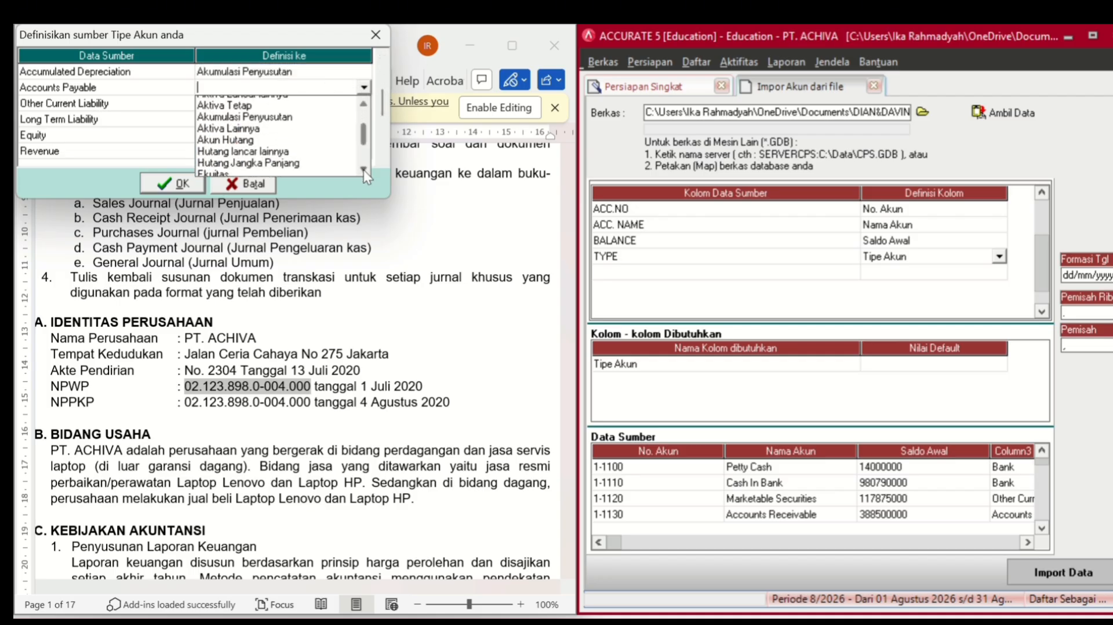
{"action": "left_click", "coordinate": [264, 139]}
{"action": "left_click", "coordinate": [275, 104]}
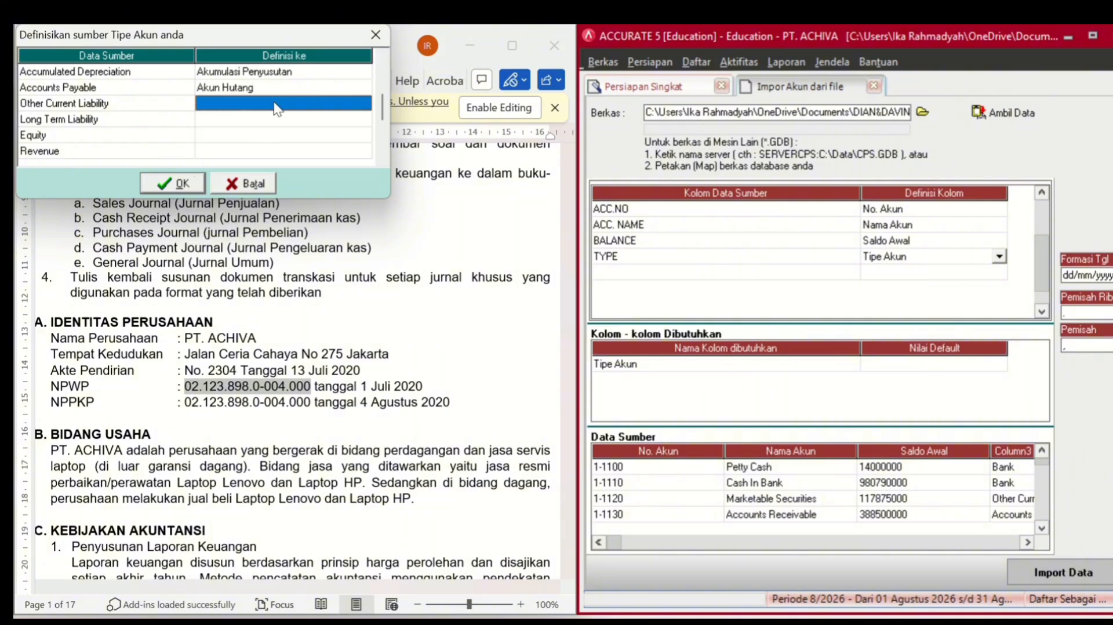
{"action": "left_click", "coordinate": [276, 106]}
{"action": "left_click", "coordinate": [364, 103]}
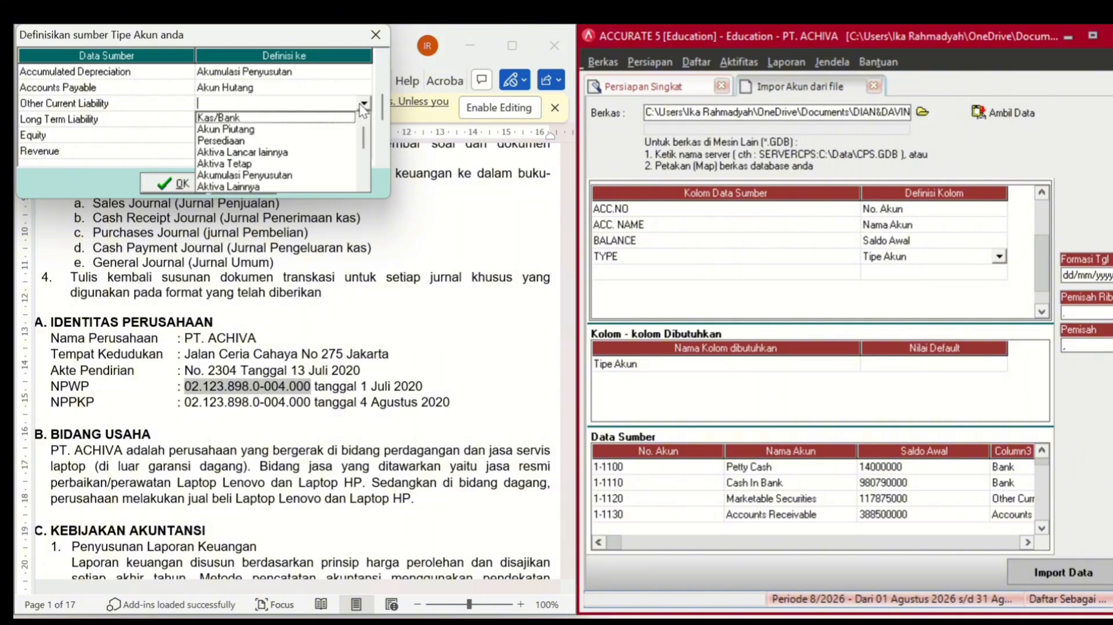
{"action": "scroll", "coordinate": [364, 186], "scroll_direction": "down", "scroll_amount": 4}
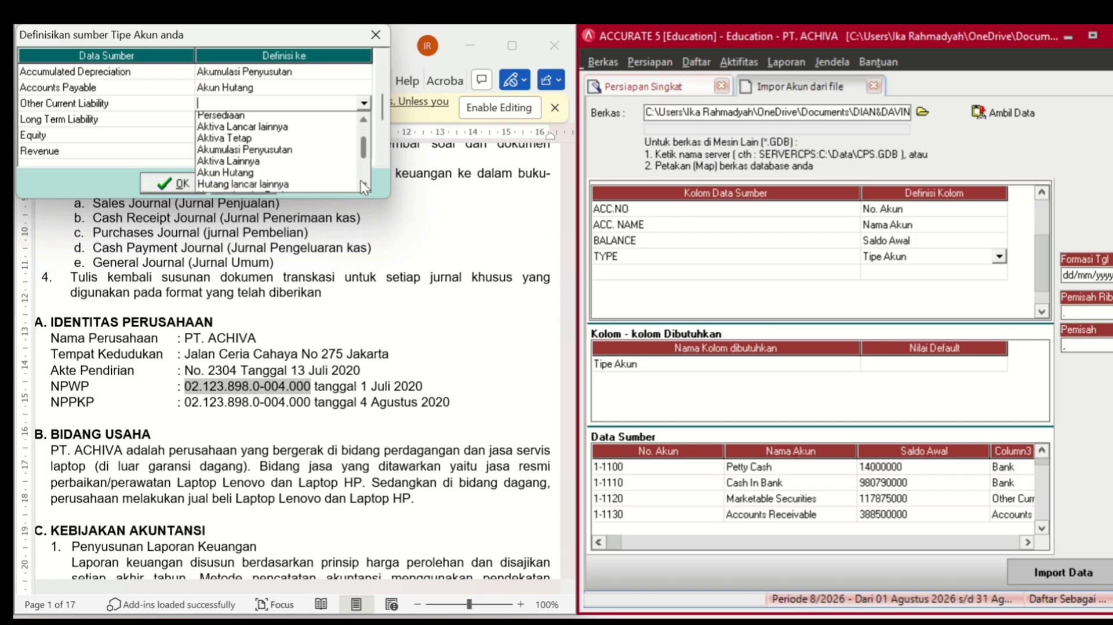
{"action": "left_click", "coordinate": [295, 163]}
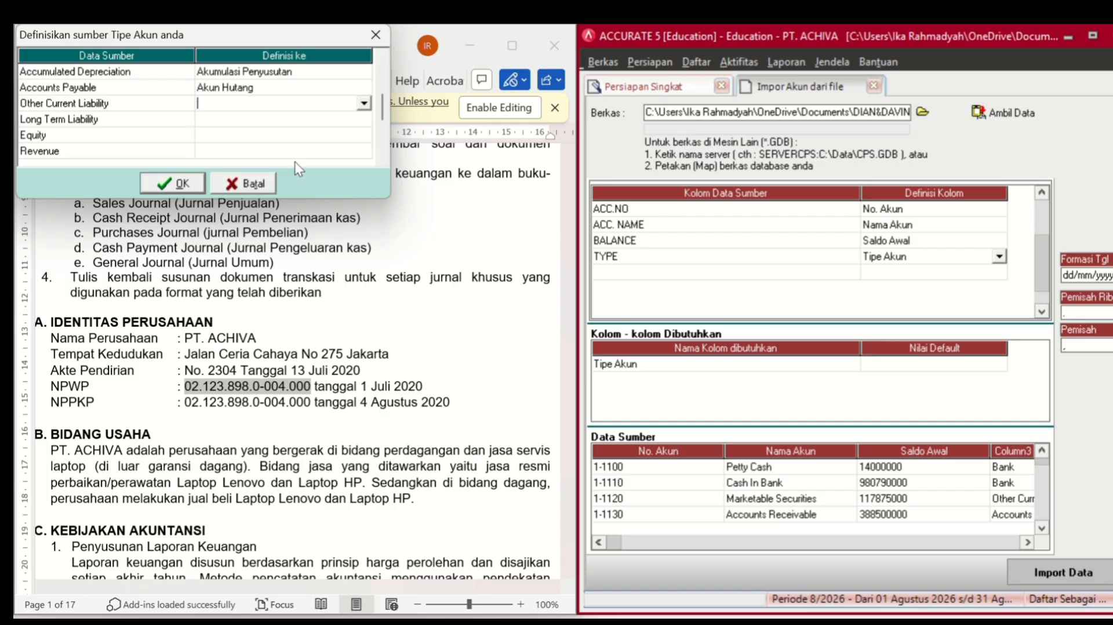
{"action": "left_click", "coordinate": [311, 122]}
- Map Long Term Liability to Hutang Jangka Panjang and Equity to Ekuitas
{"action": "left_click", "coordinate": [313, 129]}
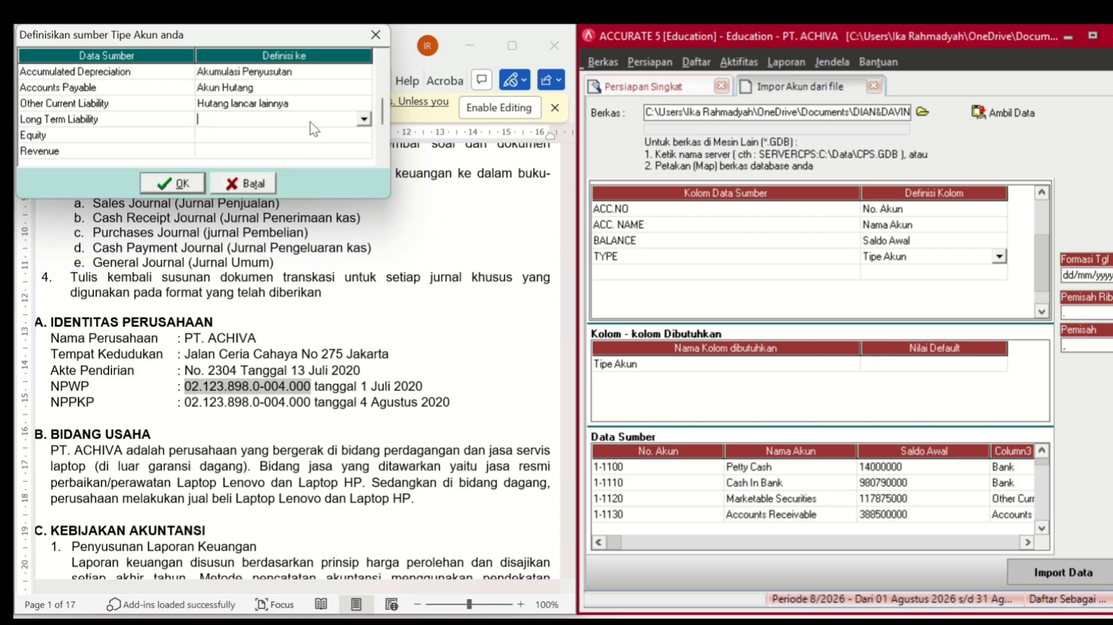
{"action": "left_click", "coordinate": [364, 120]}
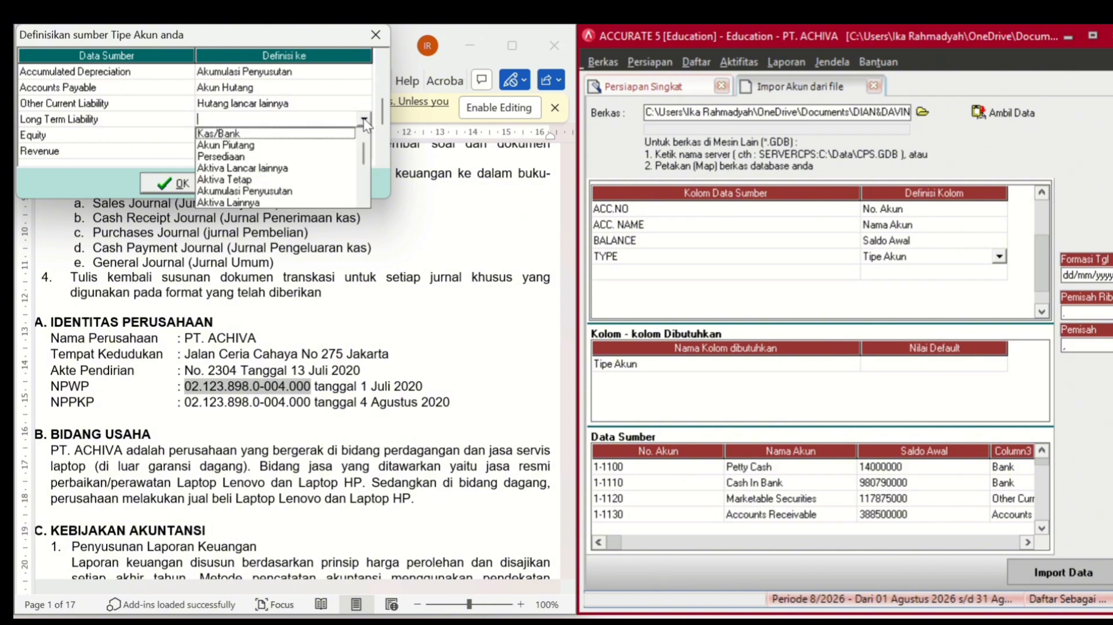
{"action": "scroll", "coordinate": [360, 197], "scroll_direction": "down", "scroll_amount": 3}
{"action": "scroll", "coordinate": [361, 197], "scroll_direction": "down", "scroll_amount": 2}
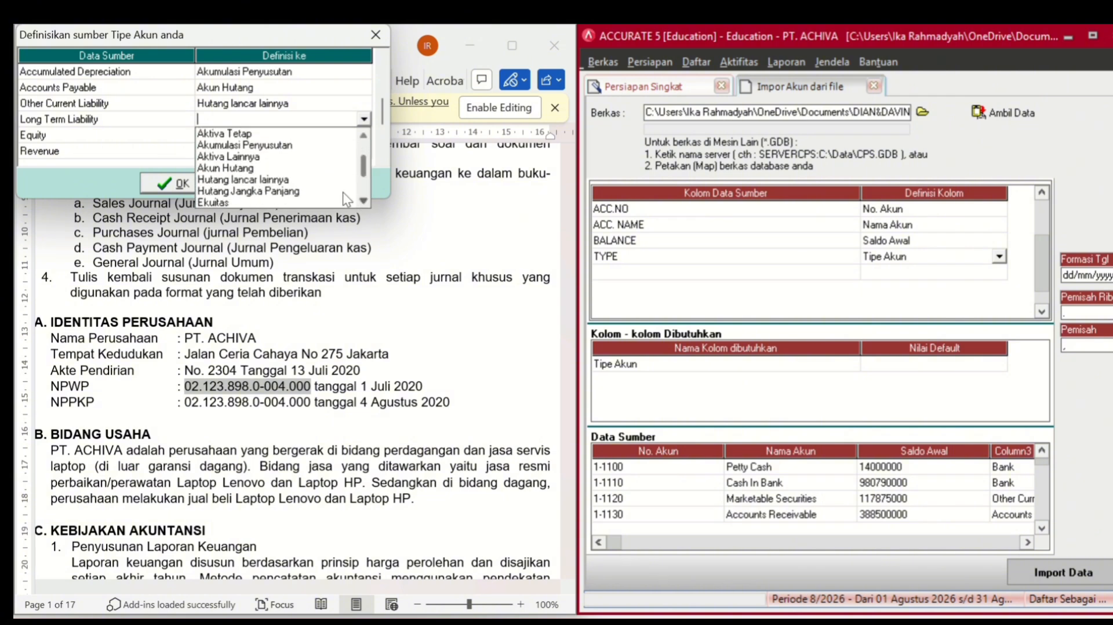
{"action": "left_click", "coordinate": [302, 191]}
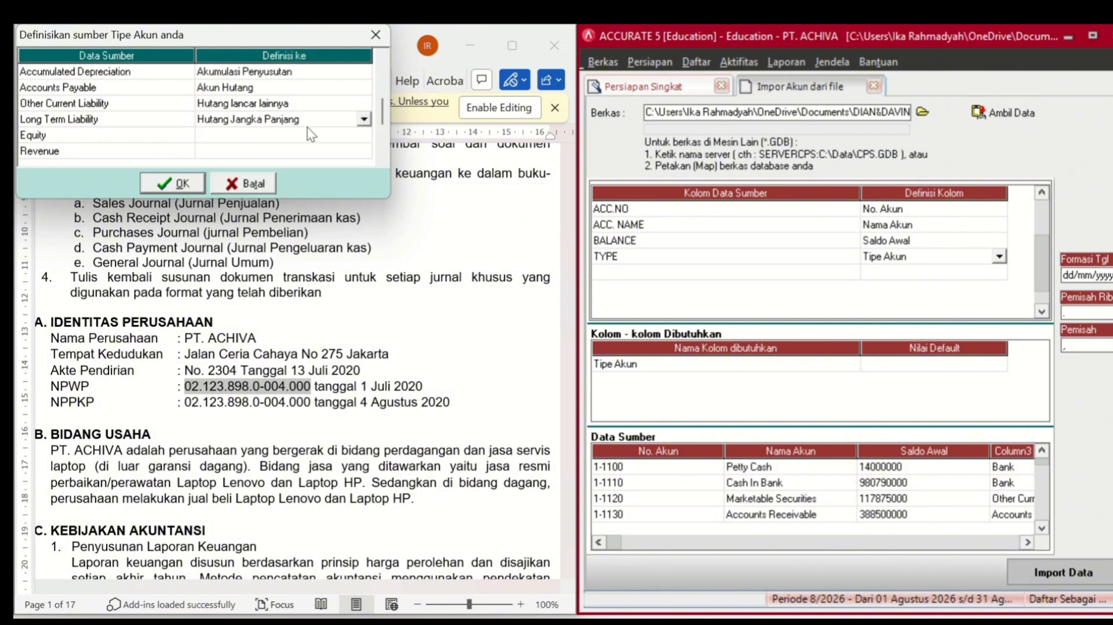
{"action": "left_click", "coordinate": [310, 136]}
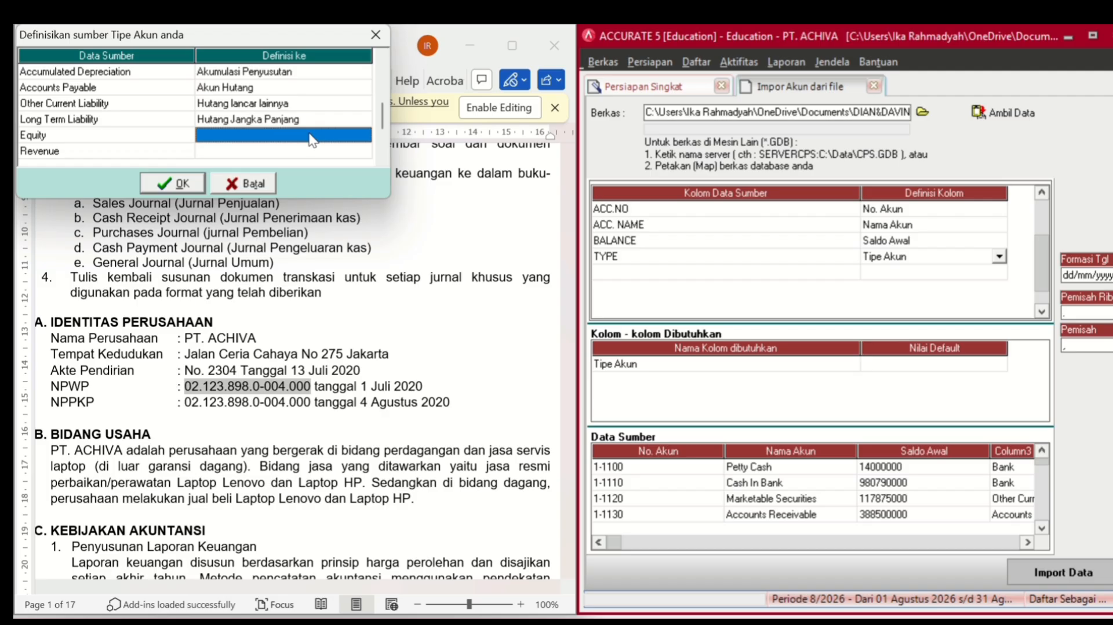
{"action": "left_click", "coordinate": [312, 140]}
{"action": "left_click", "coordinate": [364, 134]}
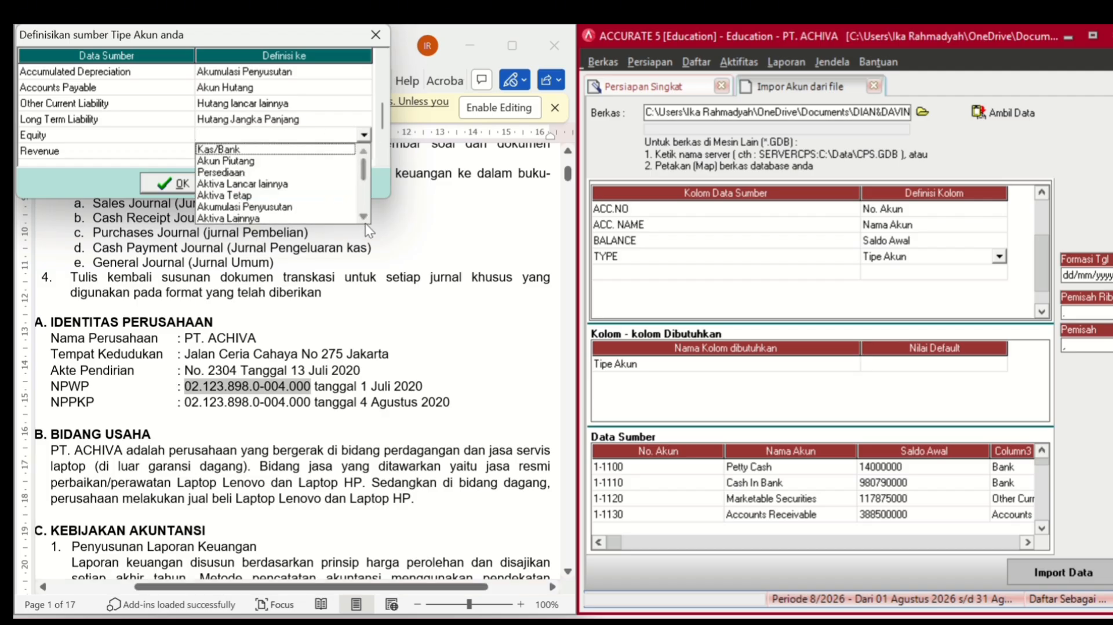
{"action": "scroll", "coordinate": [363, 217], "scroll_direction": "down", "scroll_amount": 3}
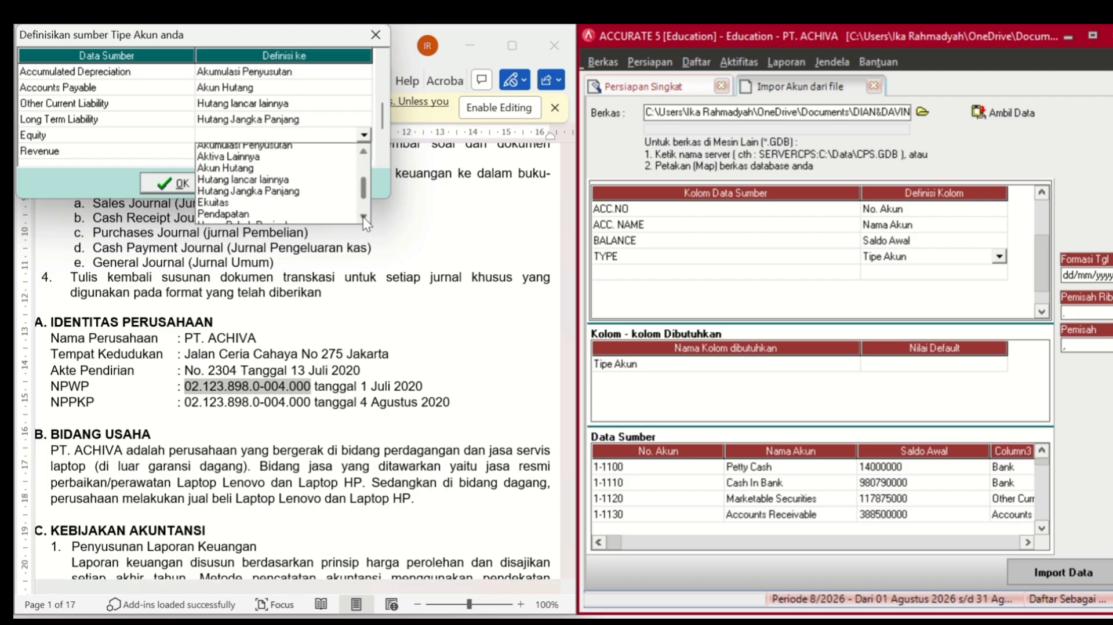
{"action": "left_click", "coordinate": [277, 198]}
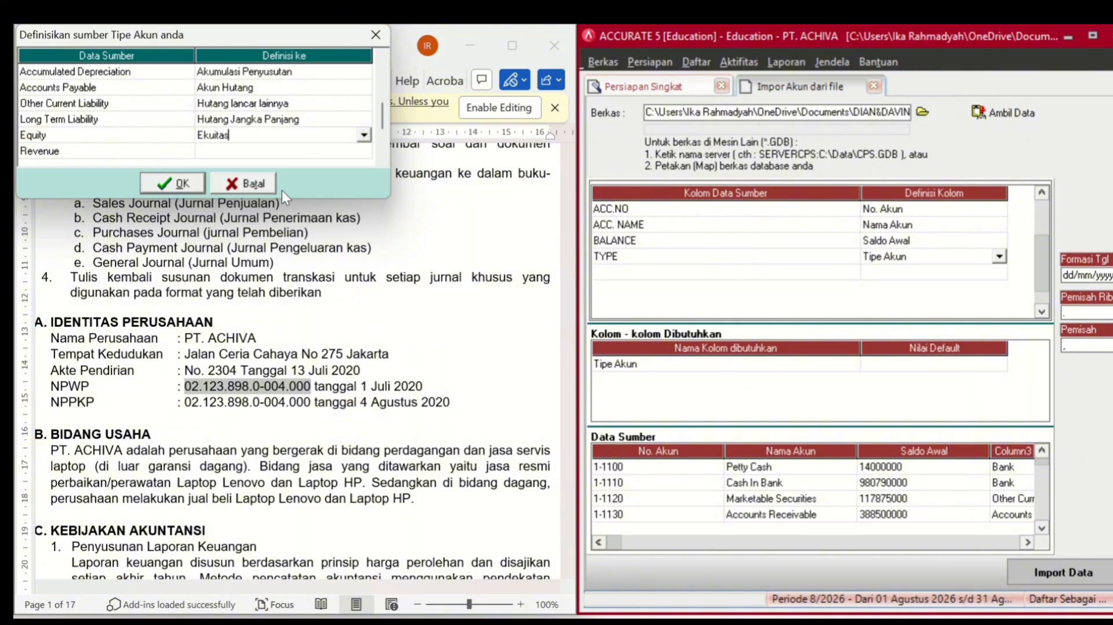
- Map the Revenue account type to Pendapatan
{"action": "left_click", "coordinate": [299, 153]}
{"action": "left_click", "coordinate": [299, 154]}
{"action": "left_click", "coordinate": [364, 153]}
{"action": "left_click", "coordinate": [364, 233]}
{"action": "left_click", "coordinate": [364, 232]}
{"action": "left_click", "coordinate": [364, 232]}
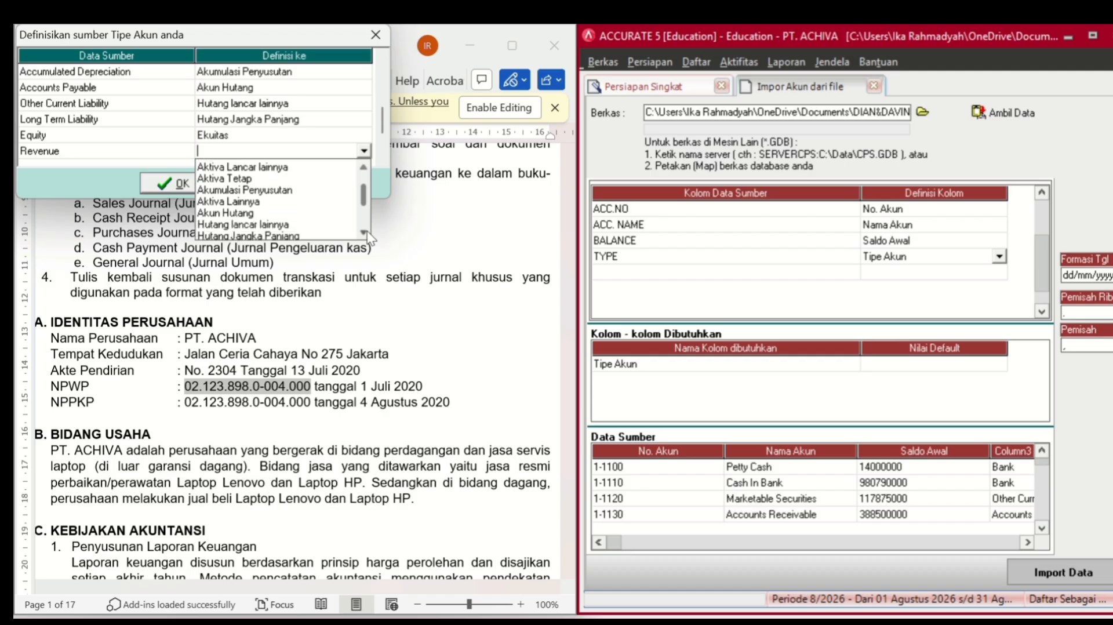
{"action": "left_click", "coordinate": [365, 233]}
{"action": "left_click", "coordinate": [365, 232]}
{"action": "left_click", "coordinate": [365, 233]}
{"action": "left_click", "coordinate": [365, 232]}
{"action": "left_click", "coordinate": [365, 233]}
{"action": "left_click", "coordinate": [365, 232]}
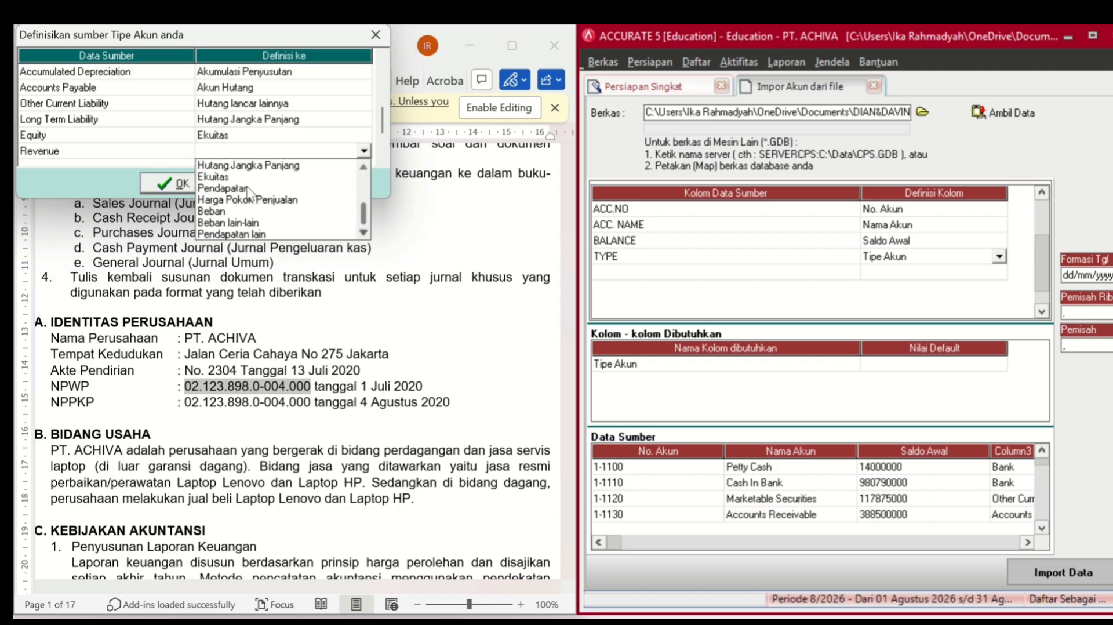
{"action": "left_click", "coordinate": [248, 189]}
{"action": "left_click", "coordinate": [380, 159]}
{"action": "left_click", "coordinate": [380, 158]}
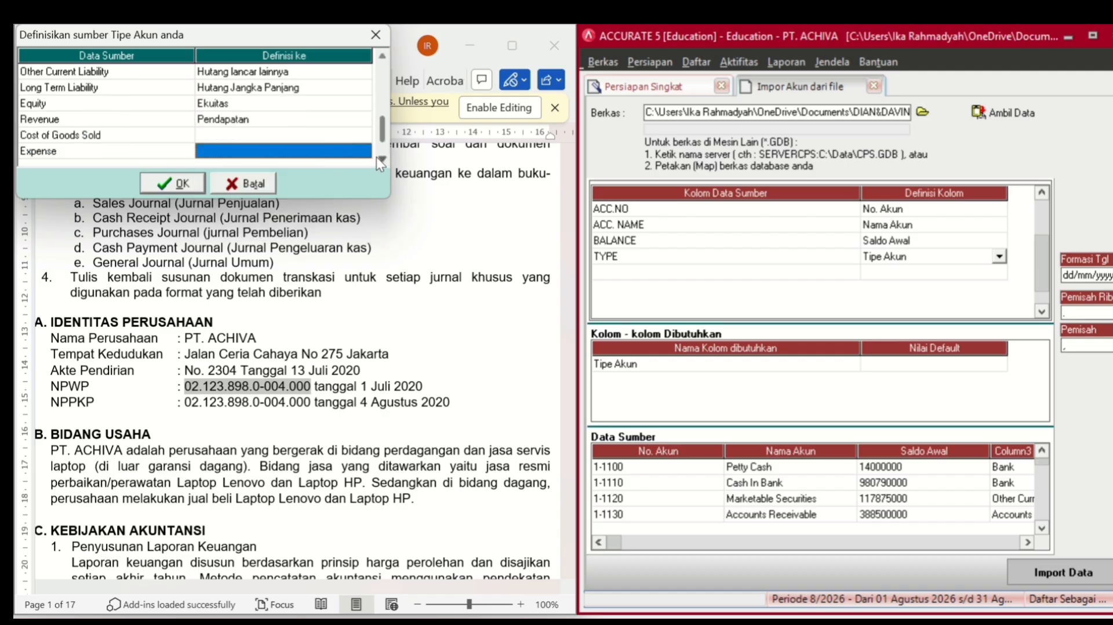
{"action": "left_click", "coordinate": [378, 159]}
{"action": "left_click", "coordinate": [377, 158]}
- Map Cost of Goods Sold to Harga Pokok Penjualan and Expense to Beban
{"action": "left_click", "coordinate": [300, 103]}
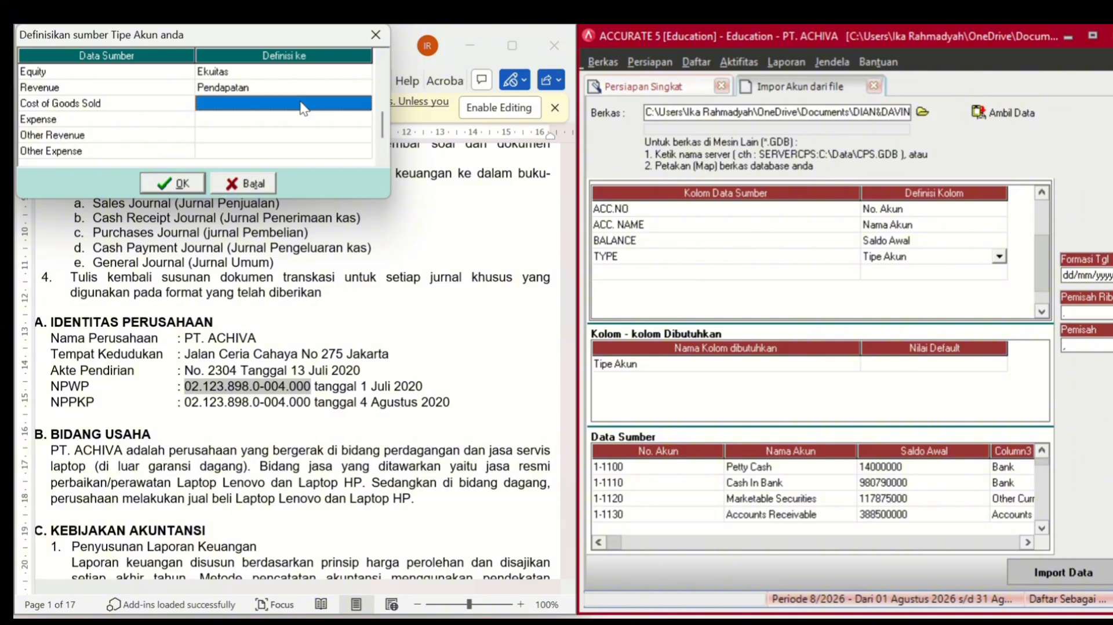
{"action": "left_click", "coordinate": [301, 107]}
{"action": "left_click", "coordinate": [364, 104]}
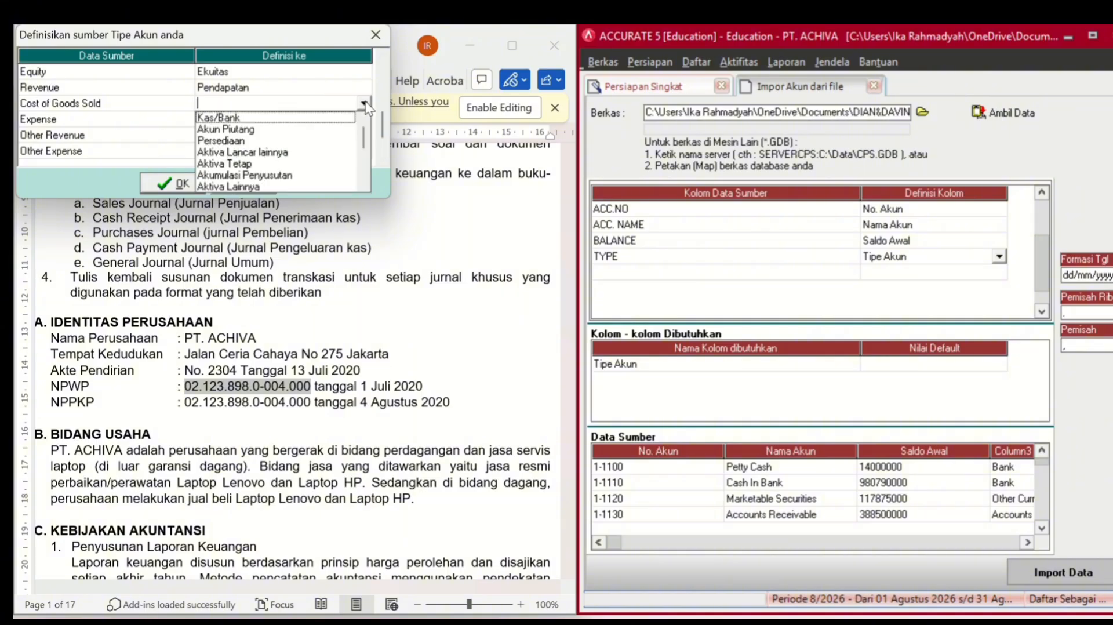
{"action": "scroll", "coordinate": [364, 180], "scroll_direction": "down", "scroll_amount": 6}
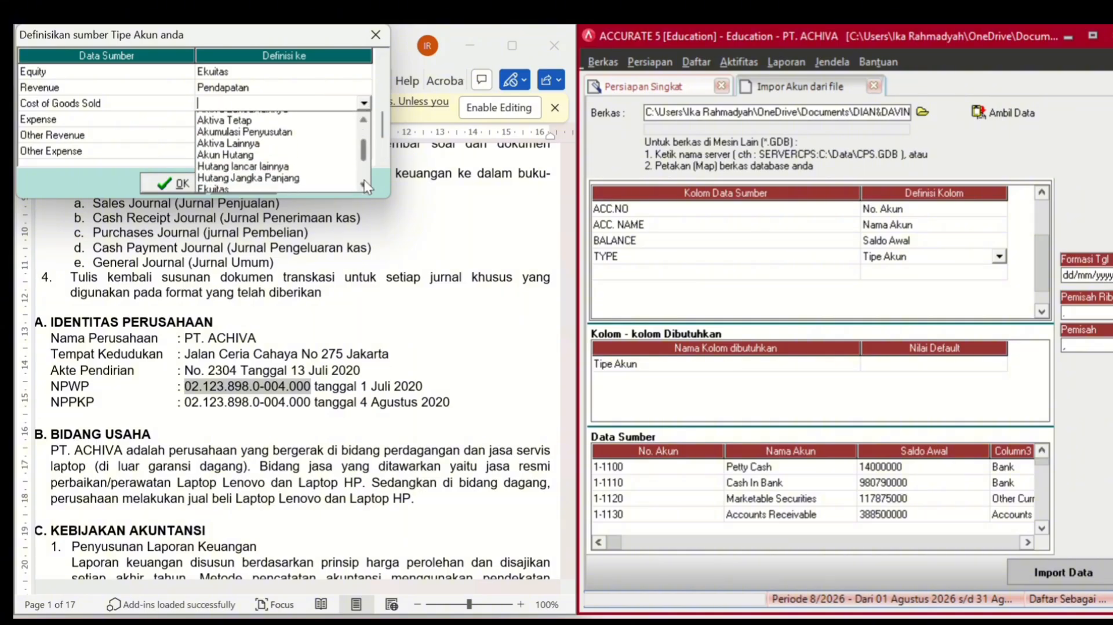
{"action": "scroll", "coordinate": [364, 180], "scroll_direction": "down", "scroll_amount": 3}
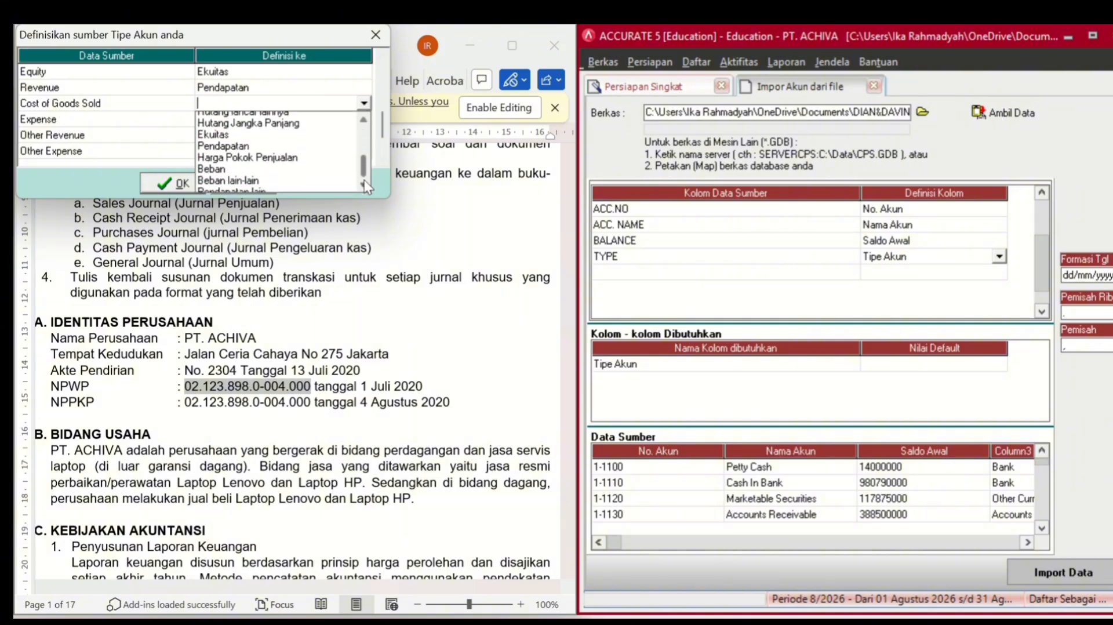
{"action": "left_click", "coordinate": [302, 154]}
{"action": "left_click", "coordinate": [307, 124]}
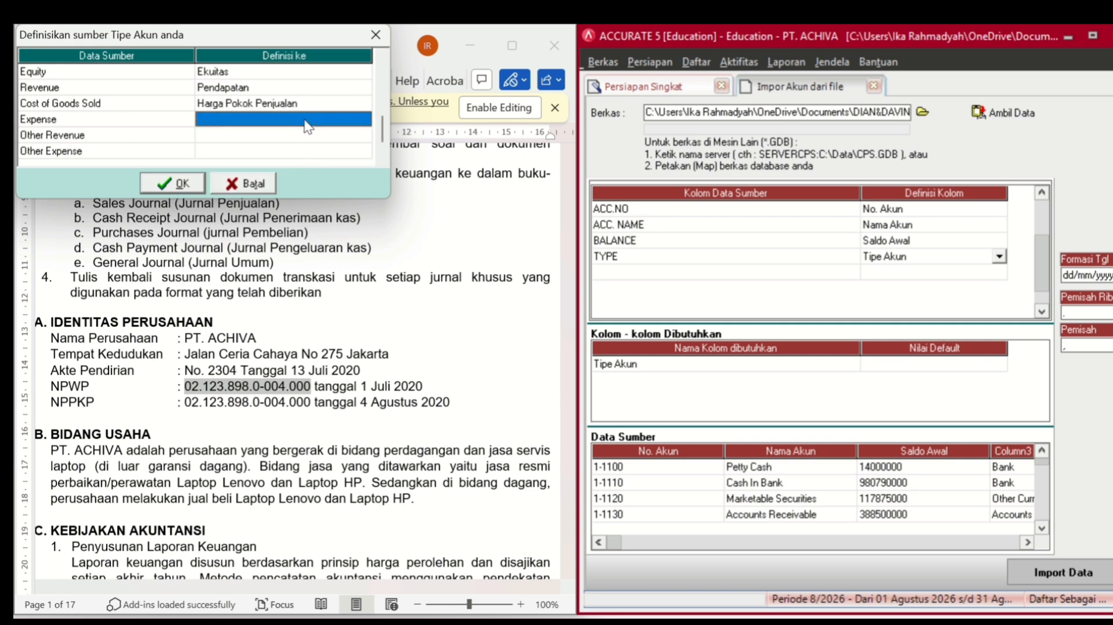
{"action": "left_click", "coordinate": [307, 124]}
{"action": "left_click", "coordinate": [364, 120]}
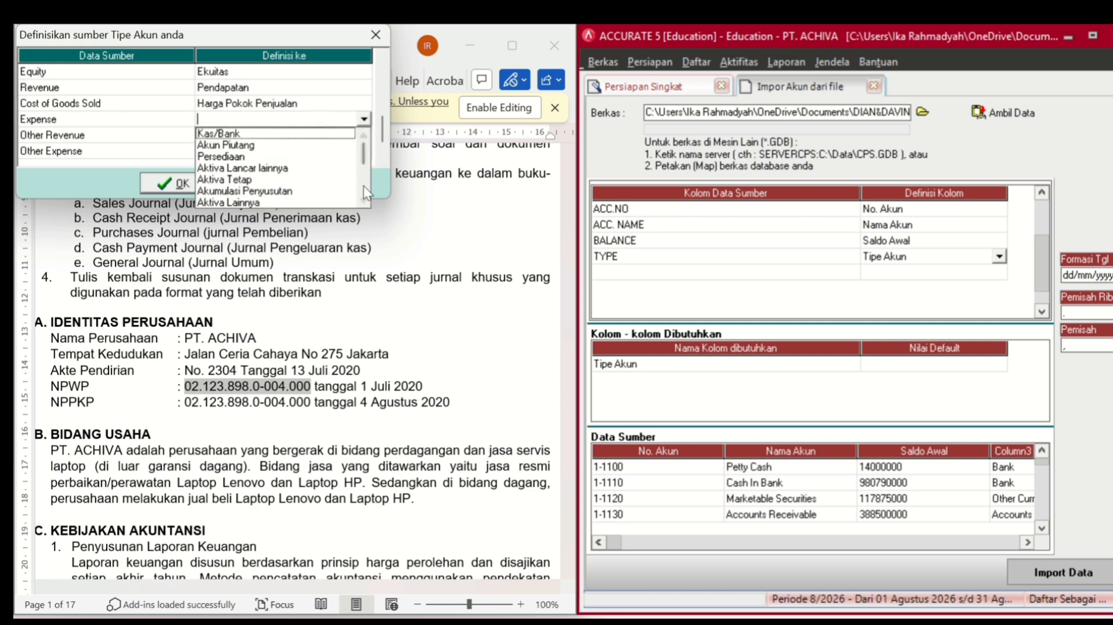
{"action": "scroll", "coordinate": [363, 197], "scroll_direction": "down", "scroll_amount": 5}
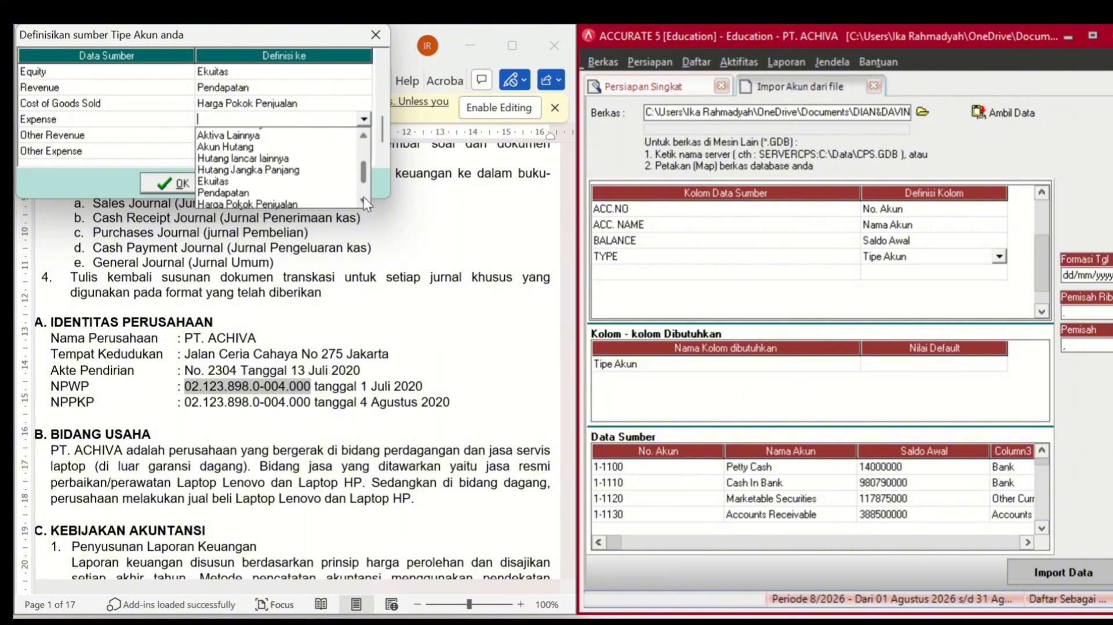
{"action": "scroll", "coordinate": [363, 197], "scroll_direction": "down", "scroll_amount": 3}
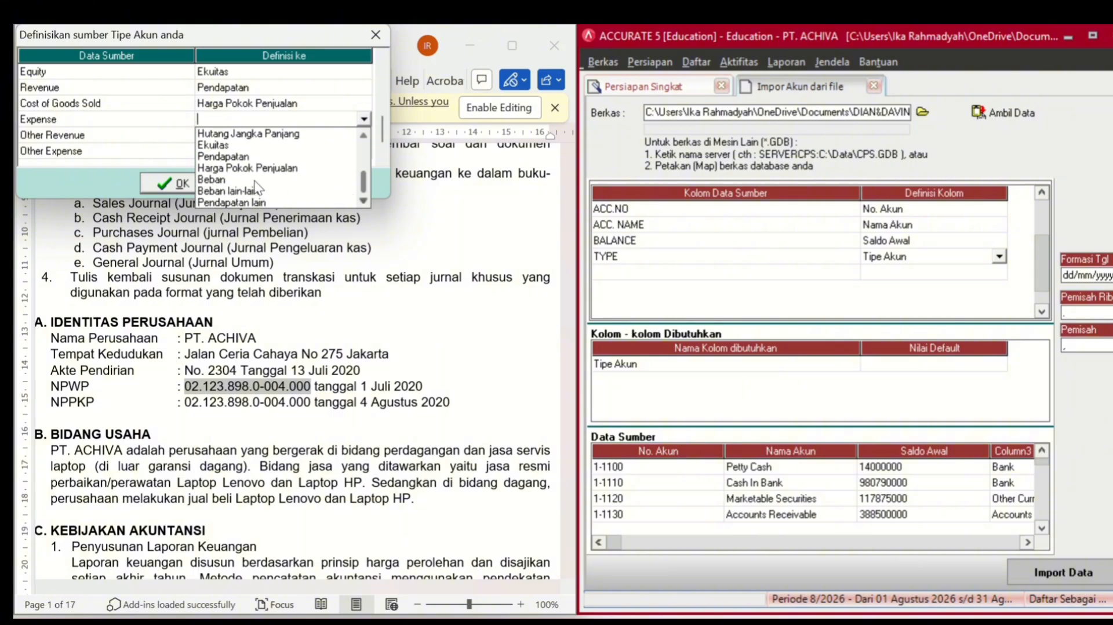
{"action": "left_click", "coordinate": [258, 180]}
- Map Other Revenue to Pendapatan lain and Other Expense to Beban lain-lain, then apply the mapping
{"action": "left_click", "coordinate": [306, 137]}
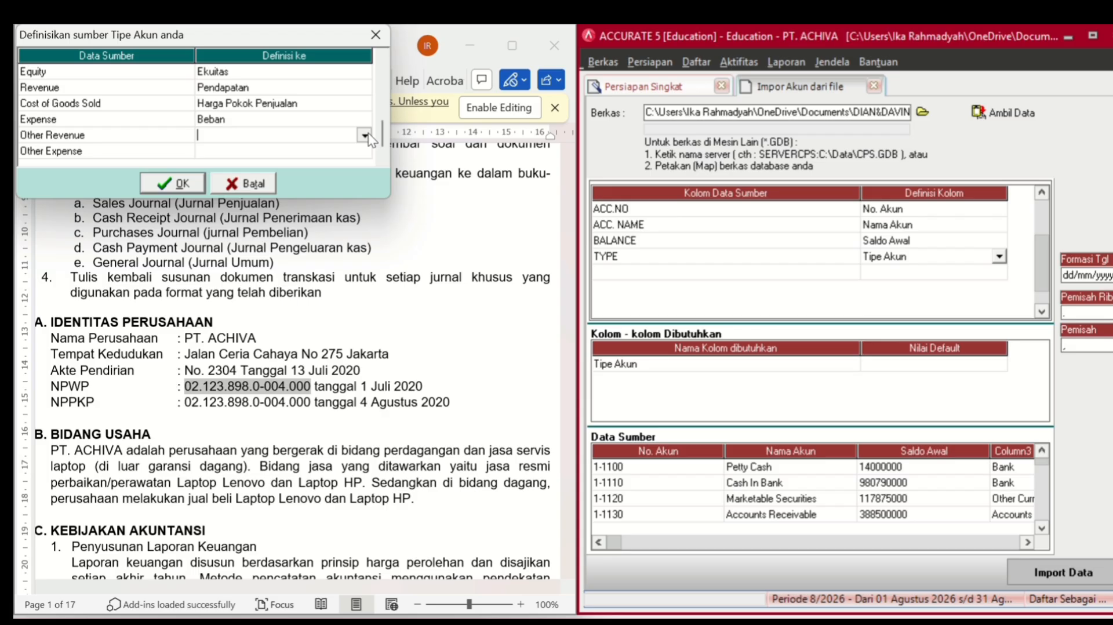
{"action": "left_click", "coordinate": [365, 133]}
{"action": "left_click", "coordinate": [364, 218]}
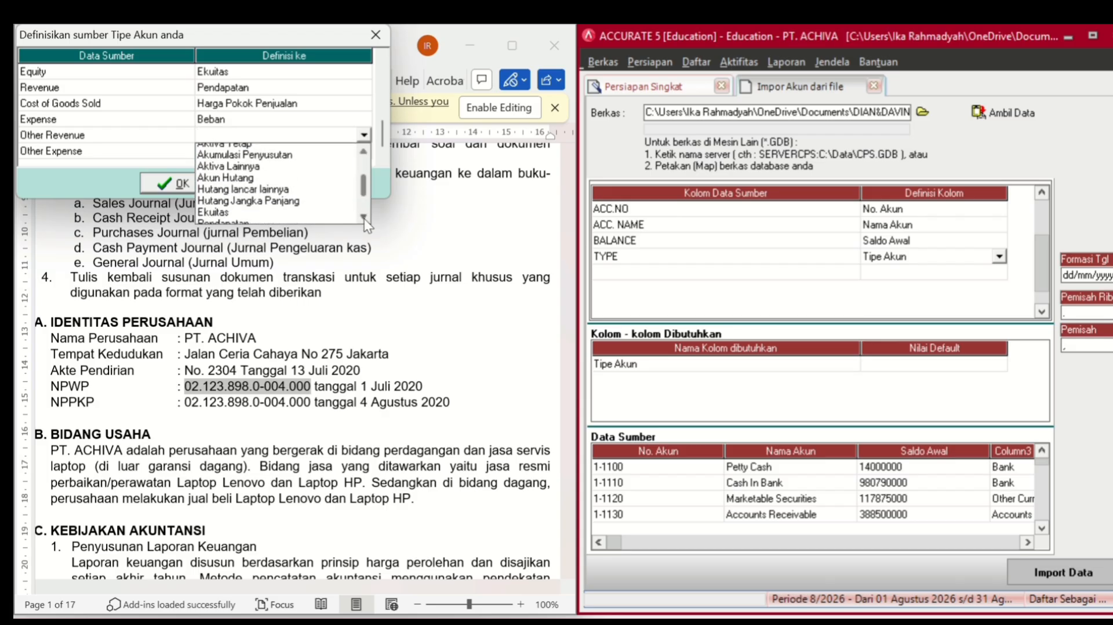
{"action": "left_click", "coordinate": [364, 218]}
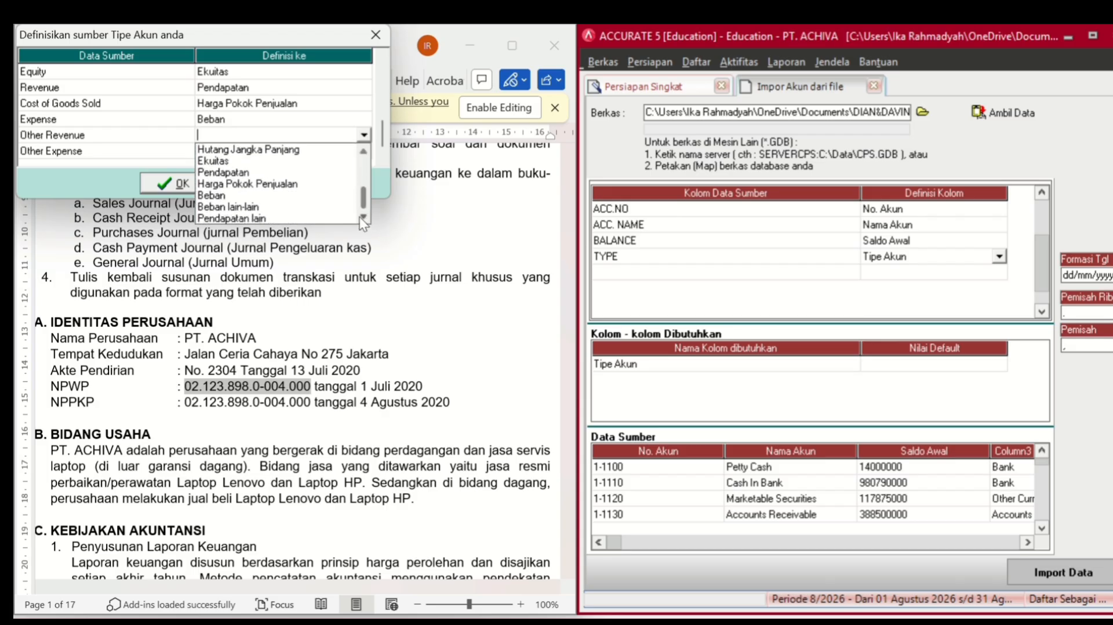
{"action": "left_click", "coordinate": [267, 218]}
{"action": "left_click", "coordinate": [313, 154]}
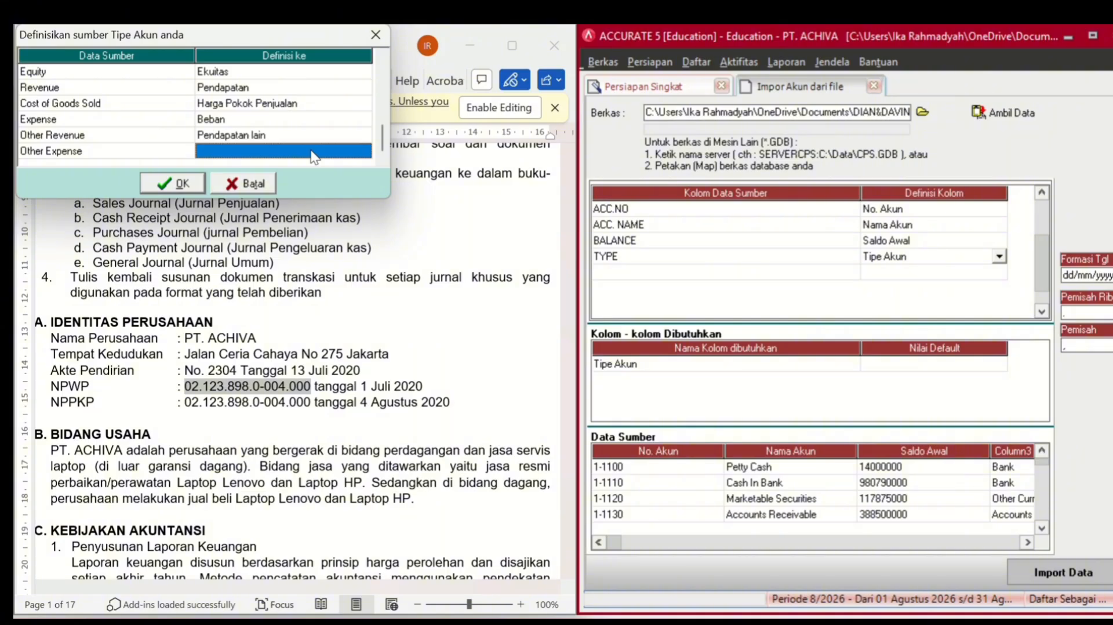
{"action": "left_click", "coordinate": [313, 154]}
{"action": "left_click", "coordinate": [364, 152]}
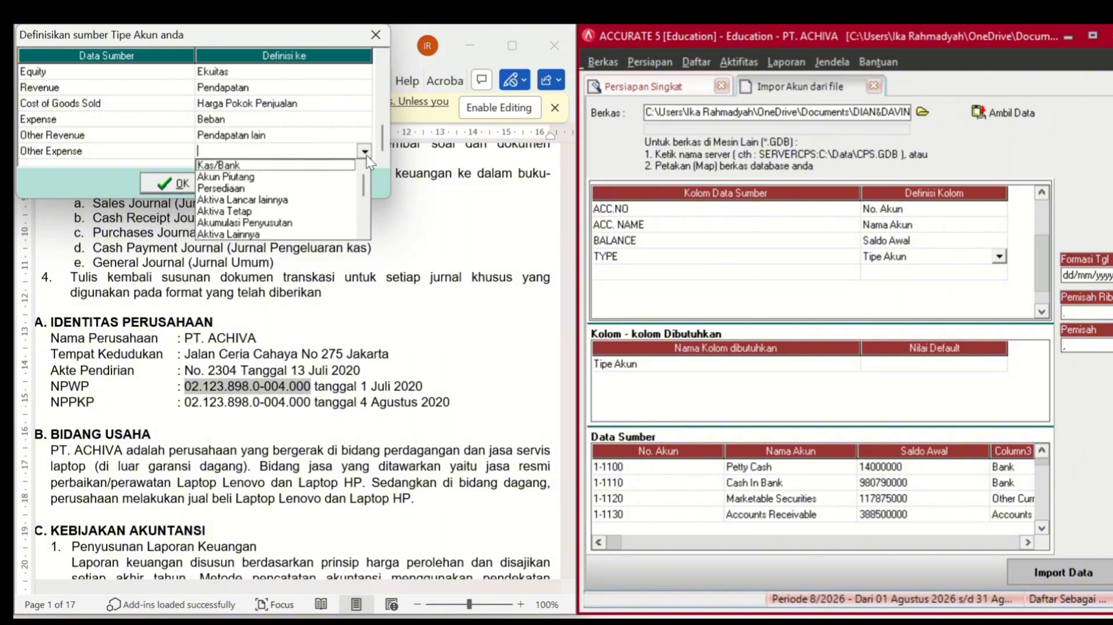
{"action": "left_click", "coordinate": [364, 233]}
{"action": "left_click", "coordinate": [364, 233]}
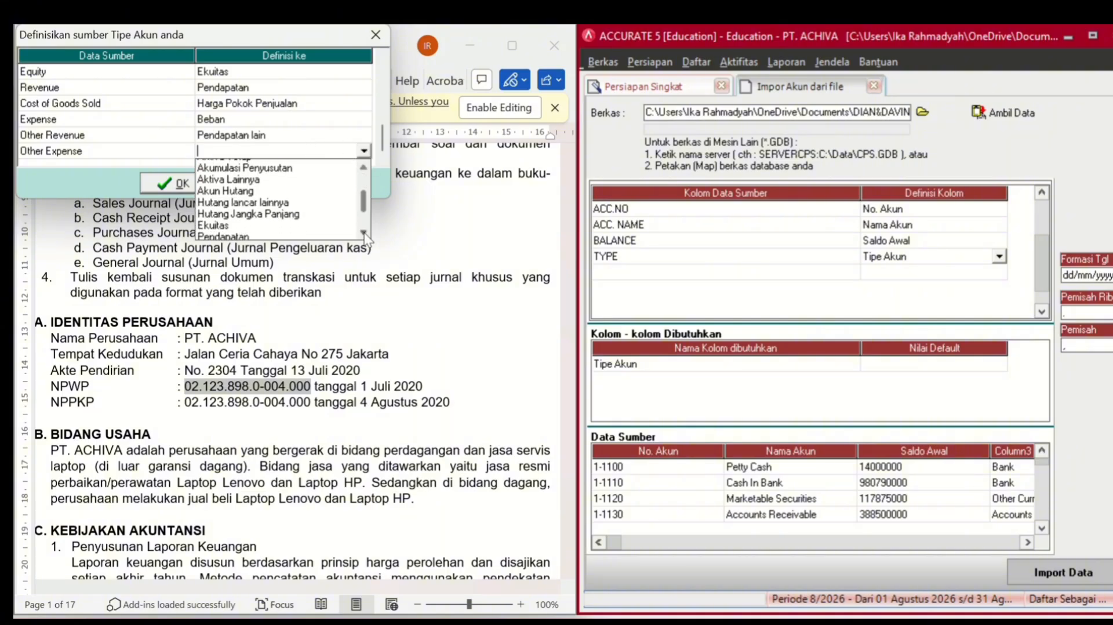
{"action": "left_click", "coordinate": [364, 233]}
{"action": "left_click", "coordinate": [364, 233]}
{"action": "left_click", "coordinate": [364, 233]}
{"action": "left_click", "coordinate": [364, 233]}
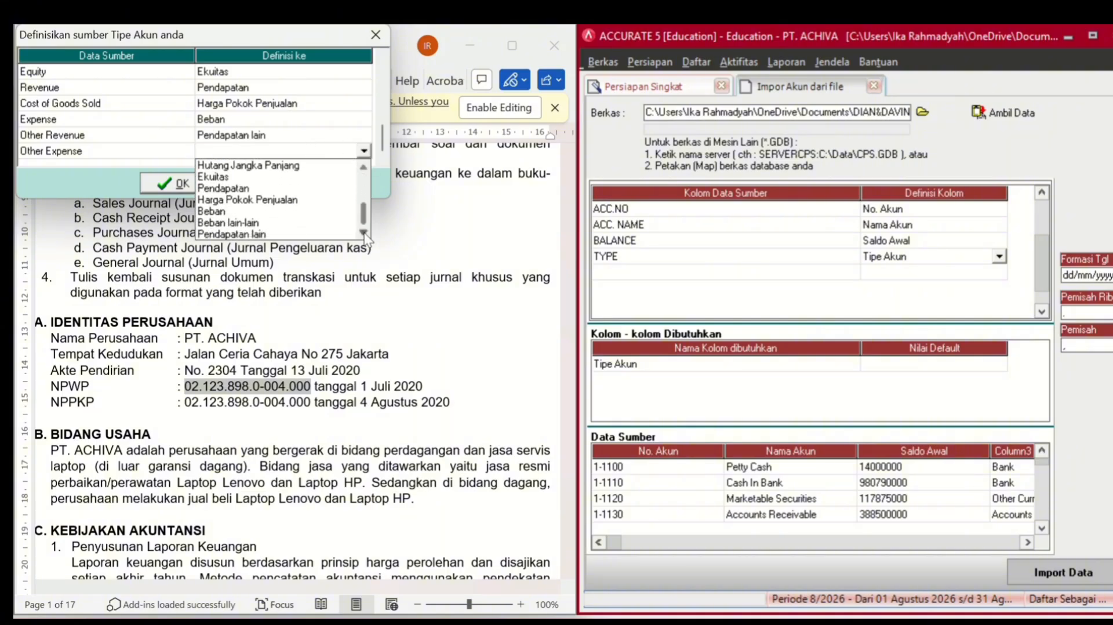
{"action": "left_click", "coordinate": [266, 223]}
{"action": "left_click", "coordinate": [185, 184]}
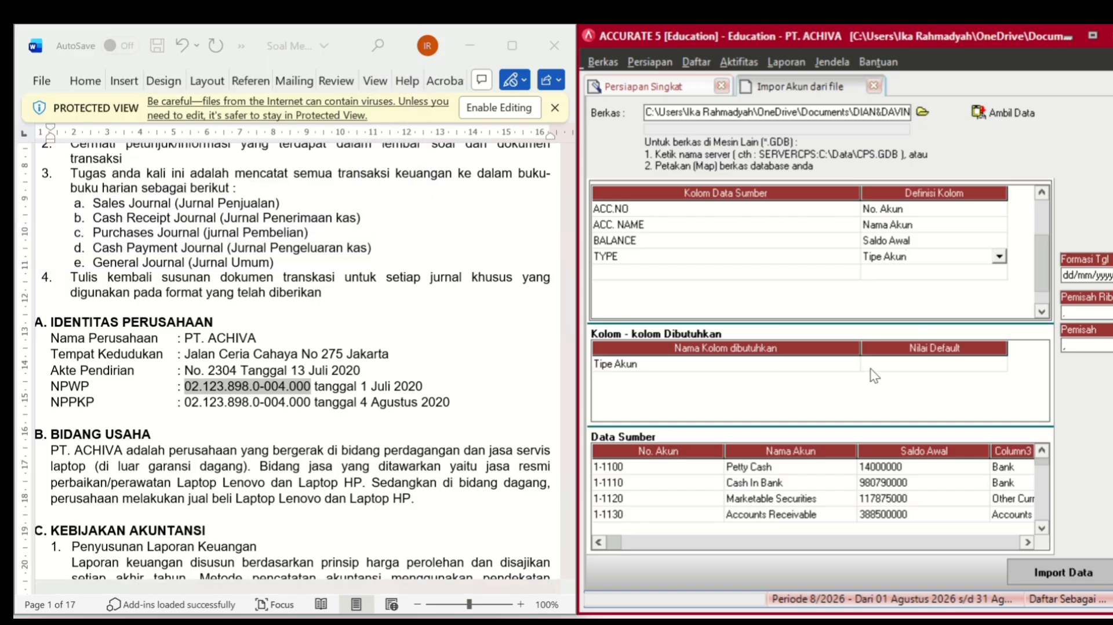
- Import all 58 accounts from the workbook with 0 failures and continue the wizard
{"action": "left_click", "coordinate": [886, 365]}
{"action": "left_click", "coordinate": [886, 366]}
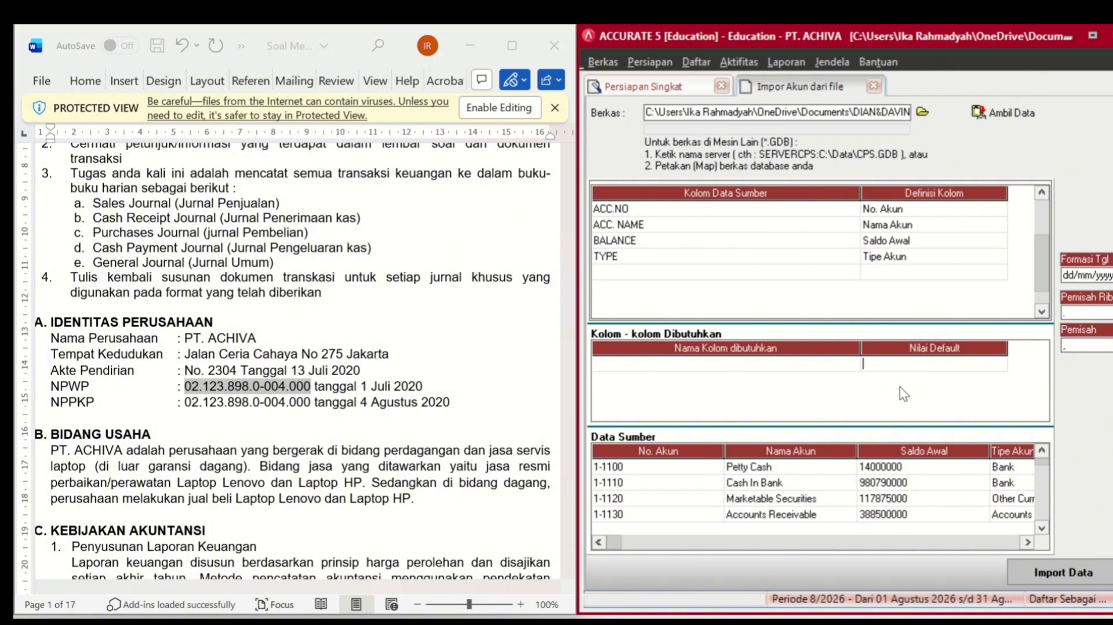
{"action": "left_click", "coordinate": [1056, 579]}
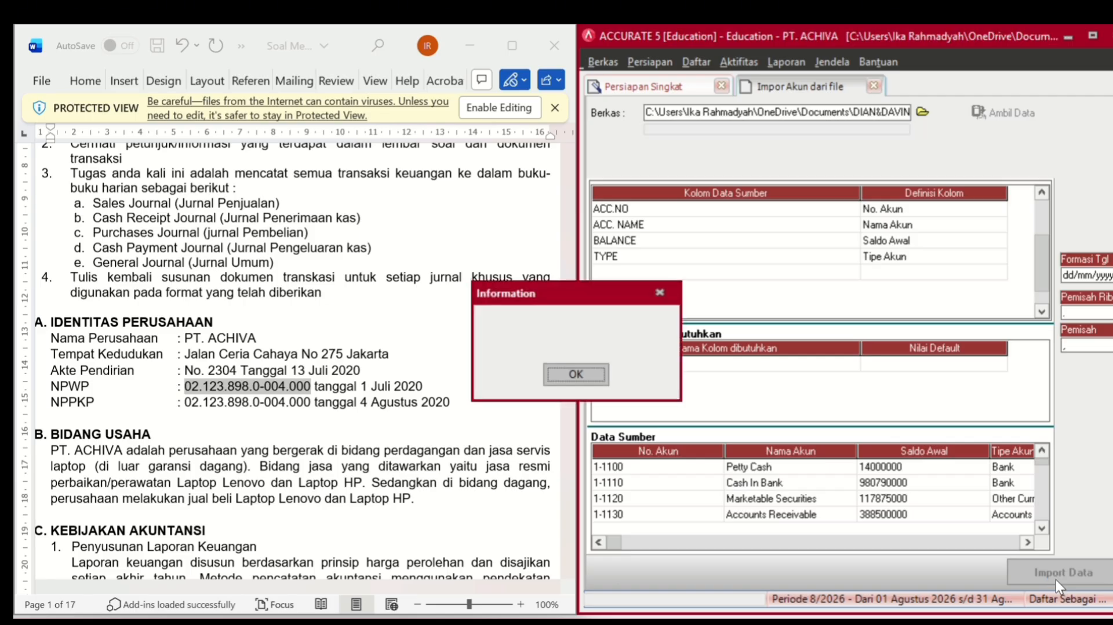
{"action": "left_click", "coordinate": [576, 377]}
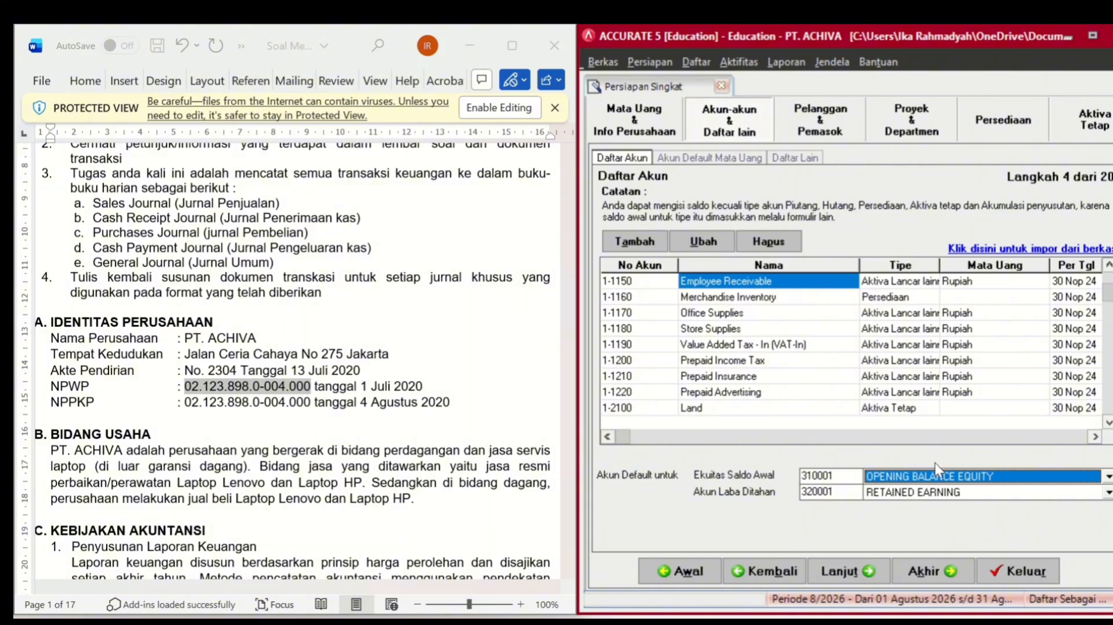
{"action": "left_click", "coordinate": [869, 575]}
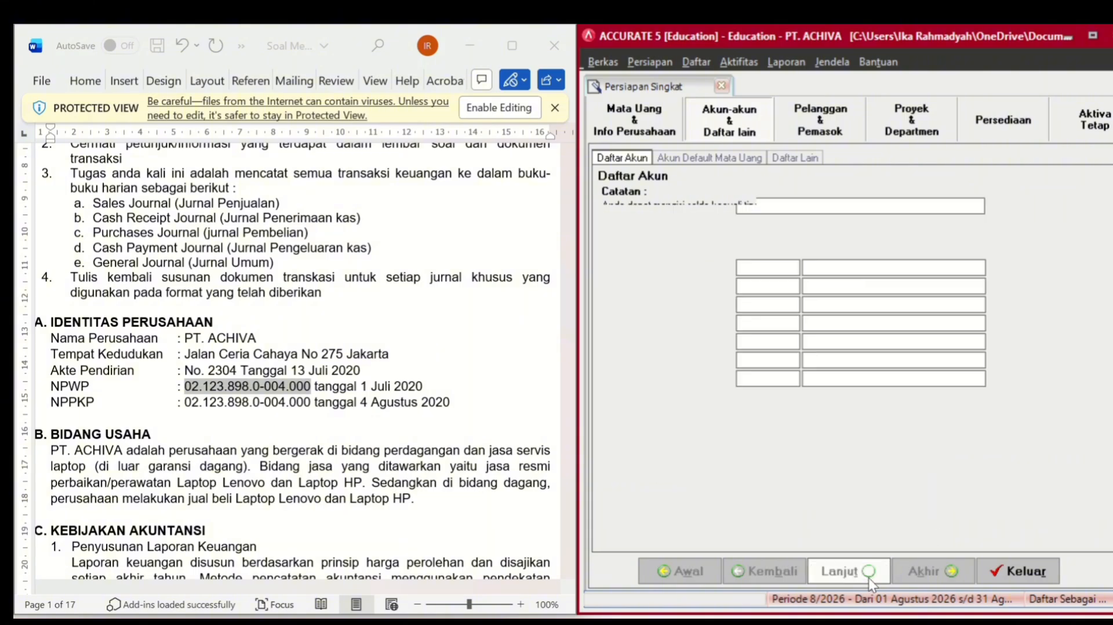
- Set the Rupiah advance payment accounts to 2-1100 and 1-1130, sales discounts to 4-2000, and continue
{"action": "left_click", "coordinate": [882, 304]}
{"action": "left_click", "coordinate": [877, 331]}
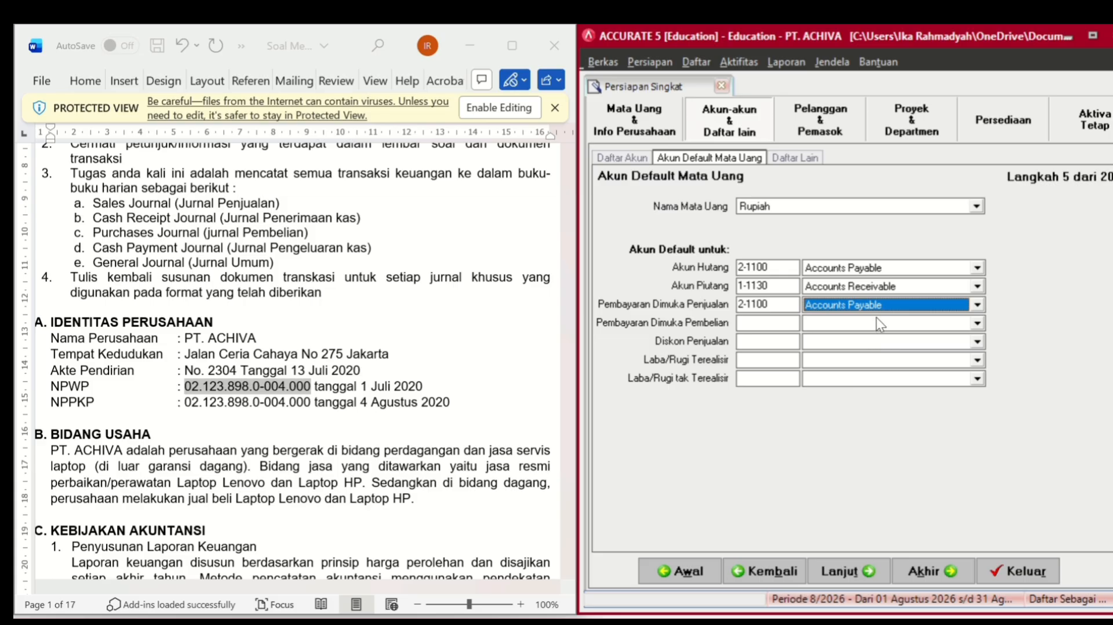
{"action": "left_click", "coordinate": [877, 318]}
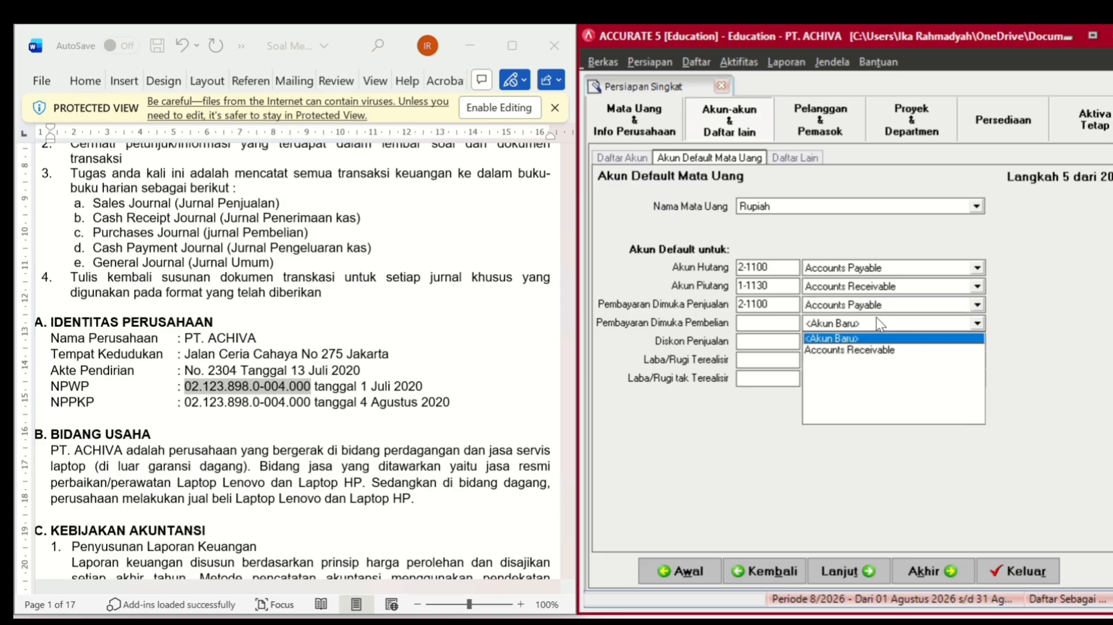
{"action": "left_click", "coordinate": [865, 350]}
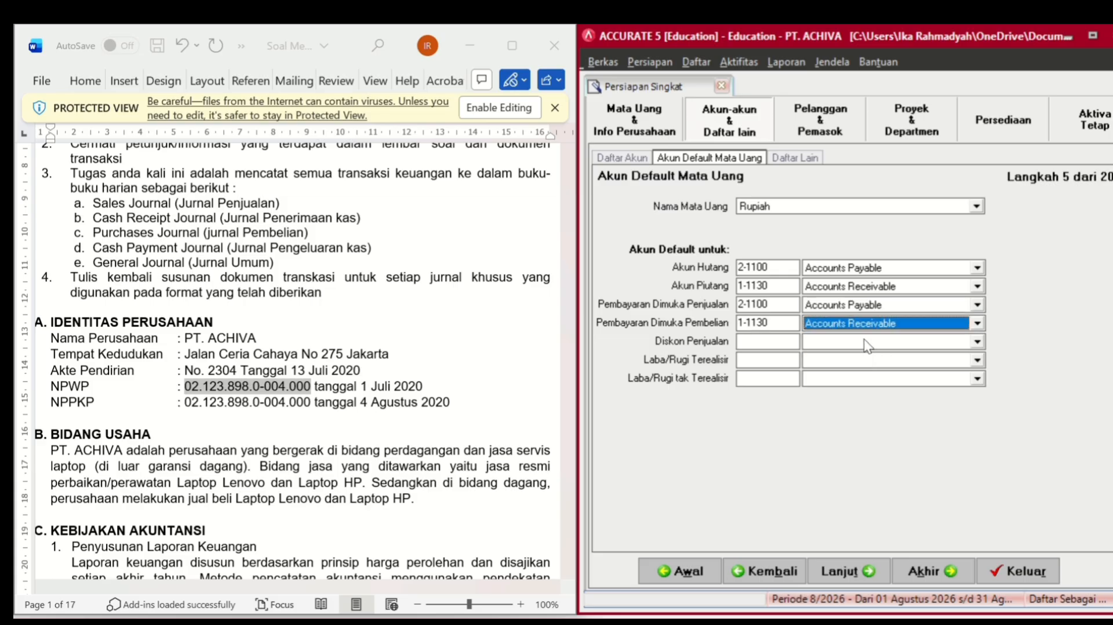
{"action": "left_click", "coordinate": [868, 342]}
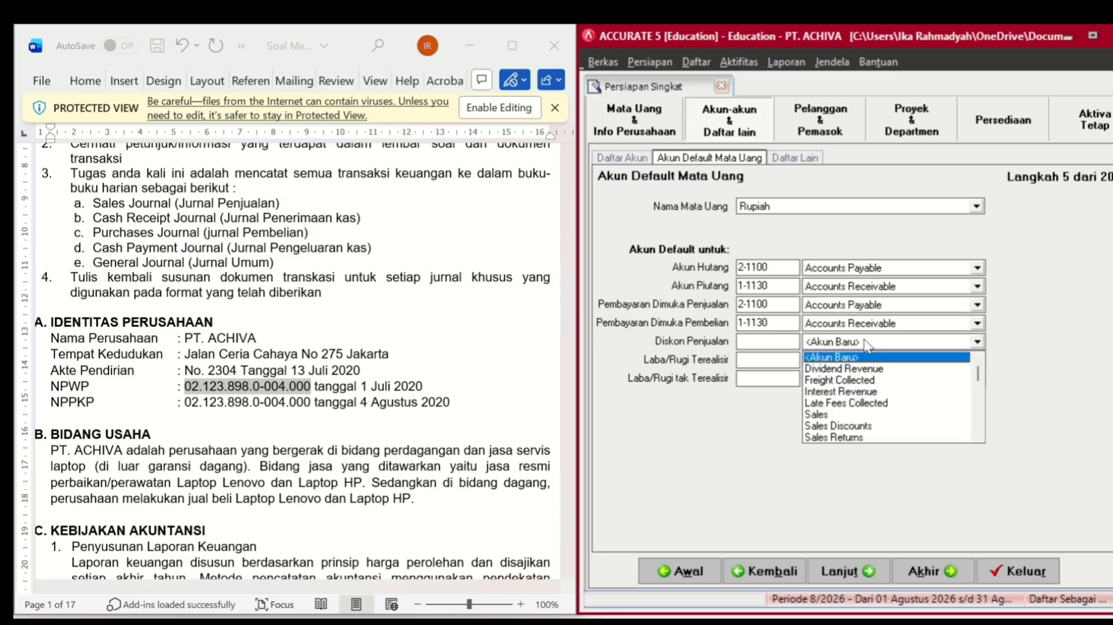
{"action": "left_click", "coordinate": [863, 427]}
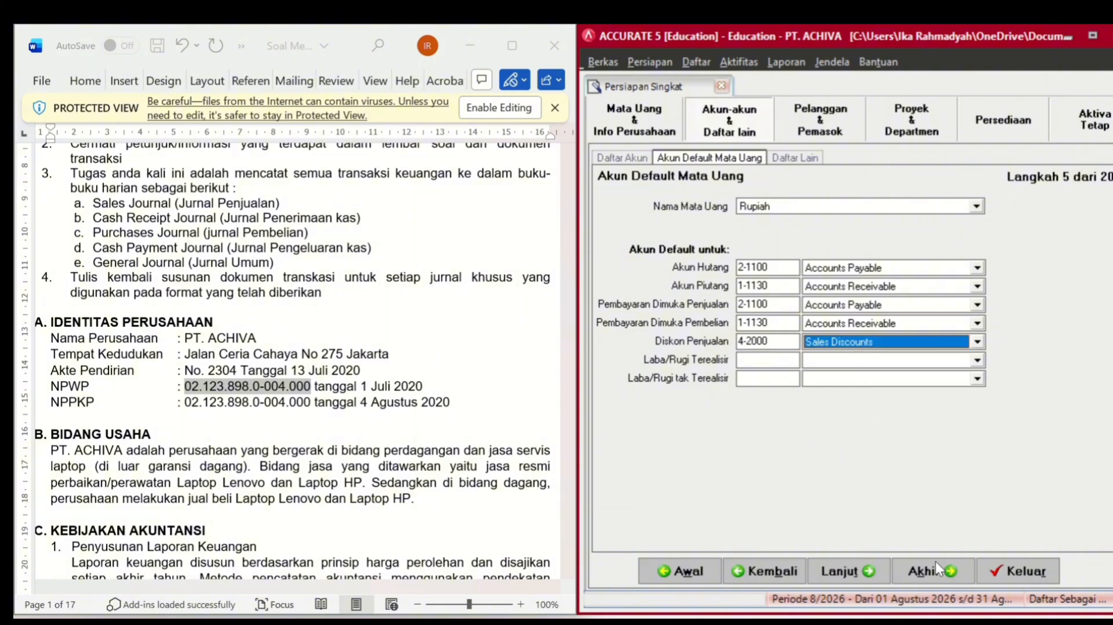
{"action": "left_click", "coordinate": [864, 576]}
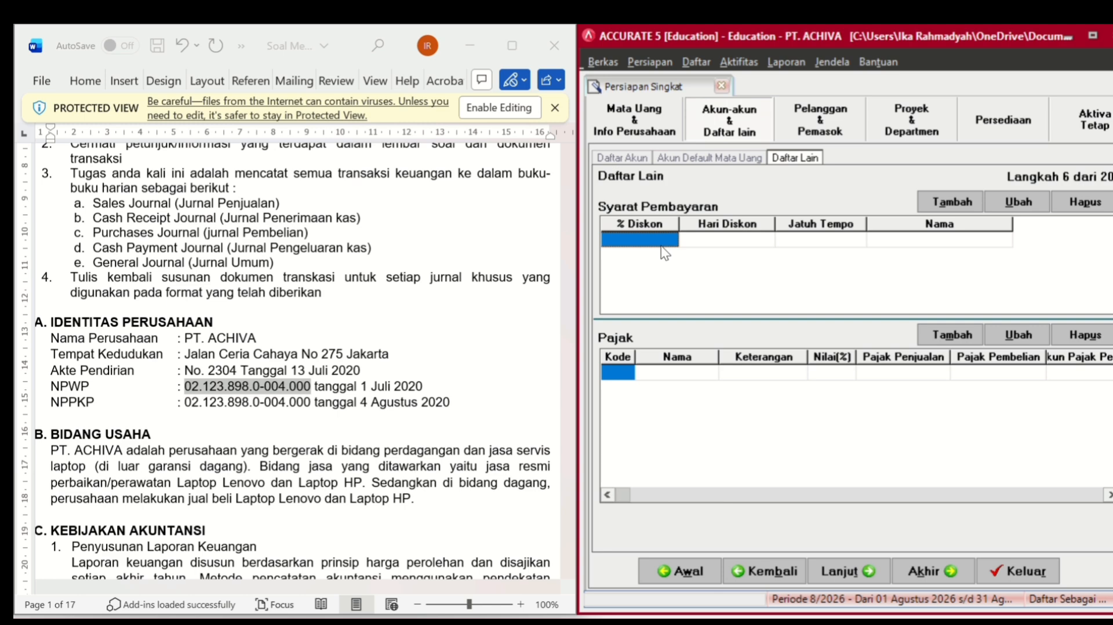
- Finish the C.O.D row and add the 3/10 n/30 term: 3% discount, 10 days, due in 30
{"action": "type", "text": "0"}
{"action": "key", "text": "Tab"}
{"action": "key", "text": "Tab"}
{"action": "key", "text": "Tab"}
{"action": "key", "text": "Tab"}
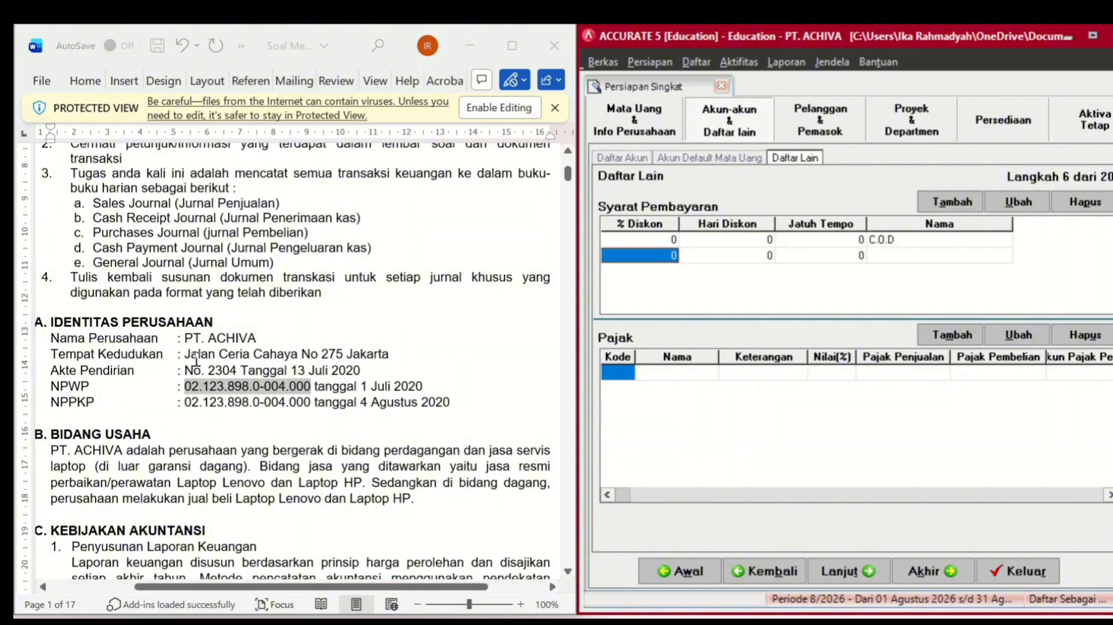
{"action": "scroll", "coordinate": [196, 359], "scroll_direction": "down", "scroll_amount": 15}
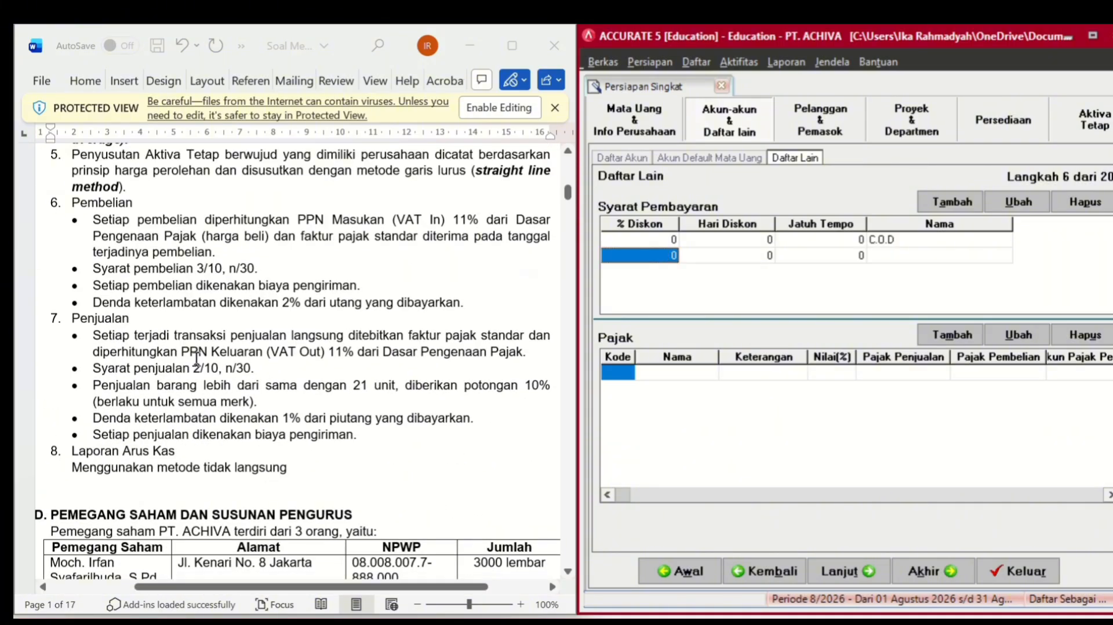
{"action": "scroll", "coordinate": [196, 359], "scroll_direction": "up", "scroll_amount": 1}
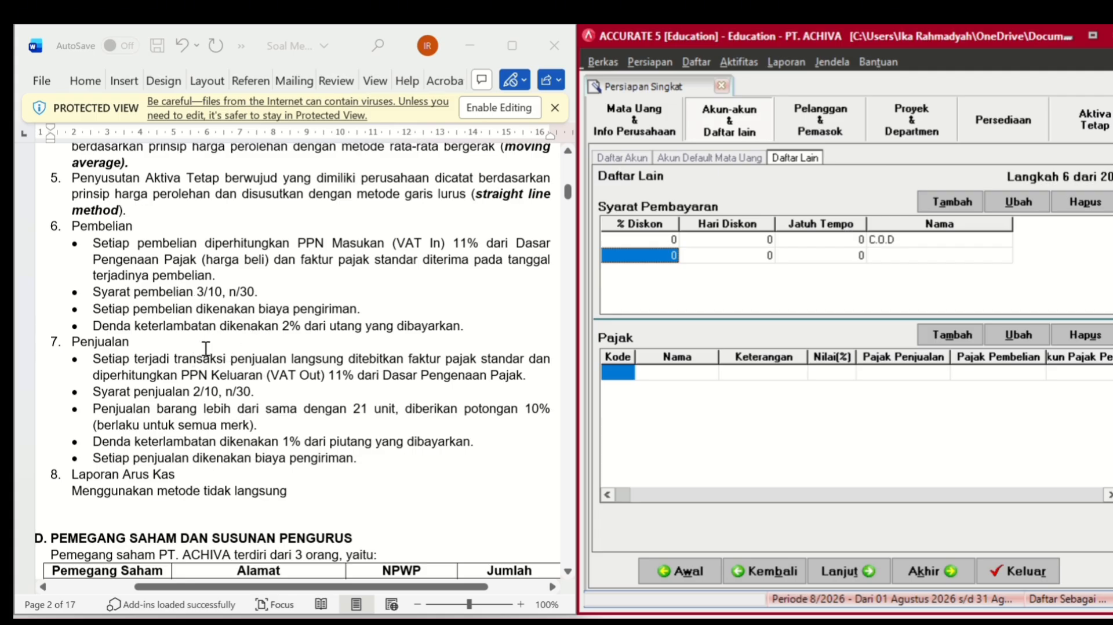
{"action": "type", "text": "3"}
{"action": "key", "text": "Tab"}
{"action": "type", "text": "1"}
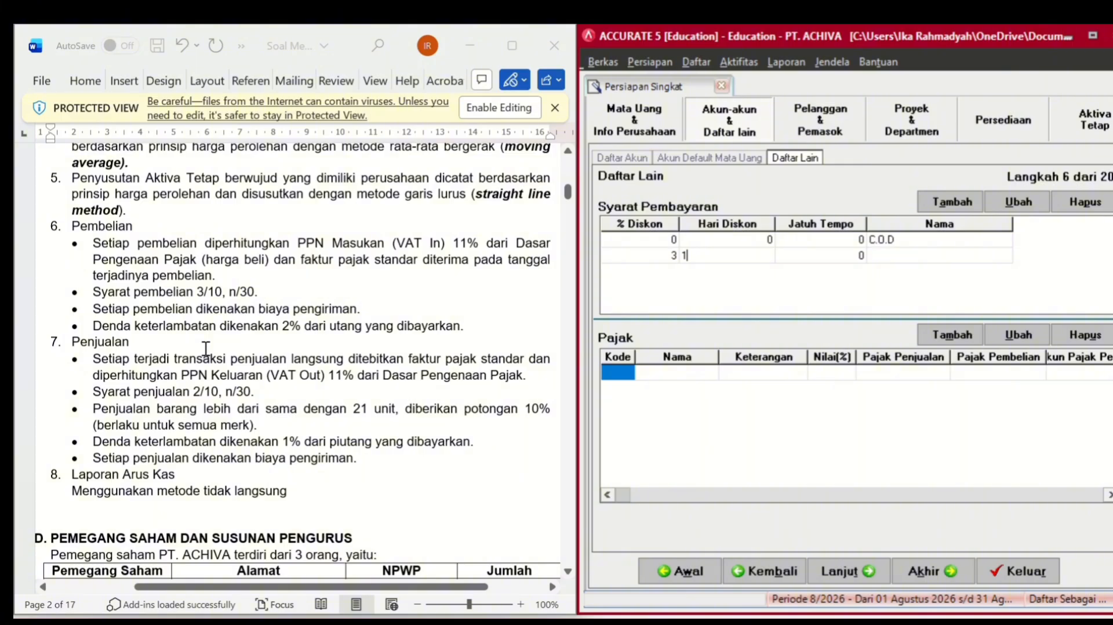
{"action": "type", "text": "0"}
{"action": "key", "text": "Tab"}
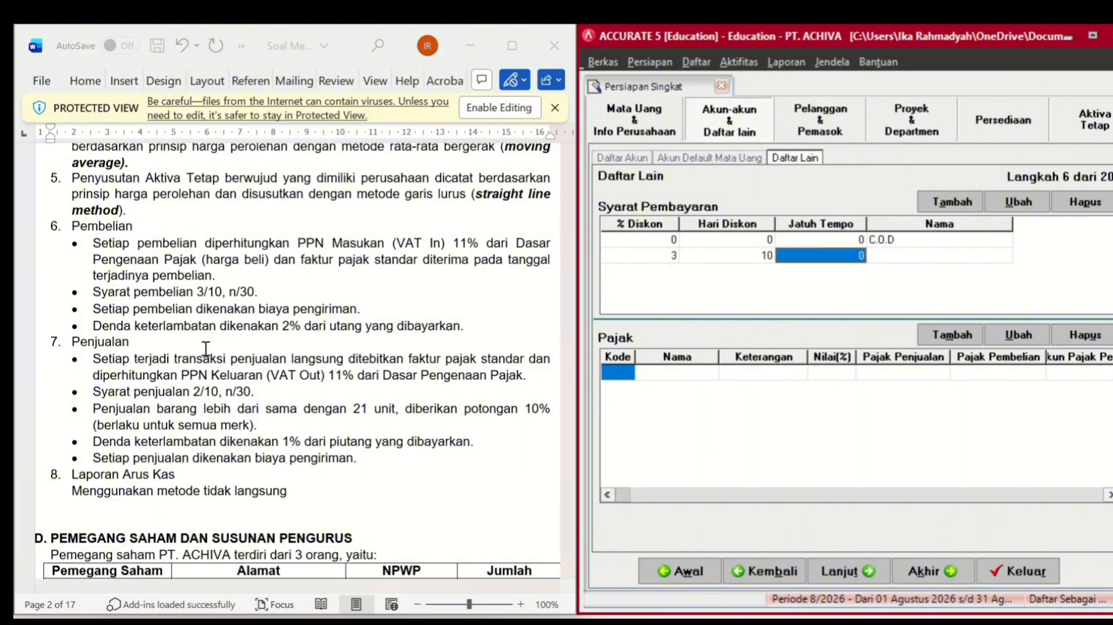
{"action": "type", "text": "30"}
{"action": "key", "text": "Tab"}
{"action": "key", "text": "Down"}
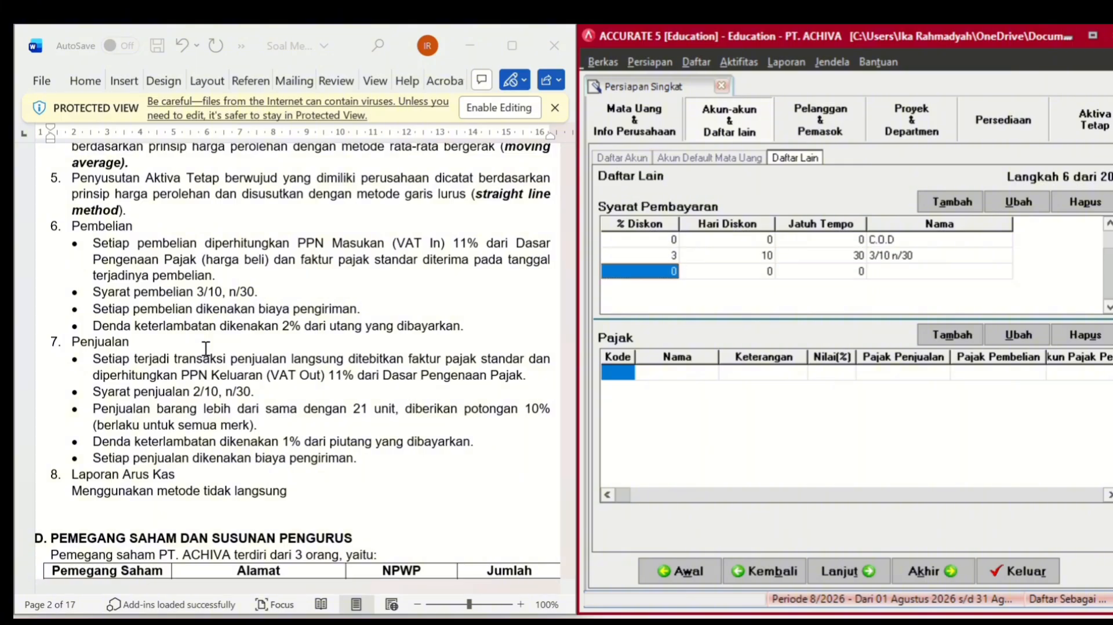
- Add the 2/10 n/30 term with 2% discount within 10 days, due in 30 days
{"action": "type", "text": "2"}
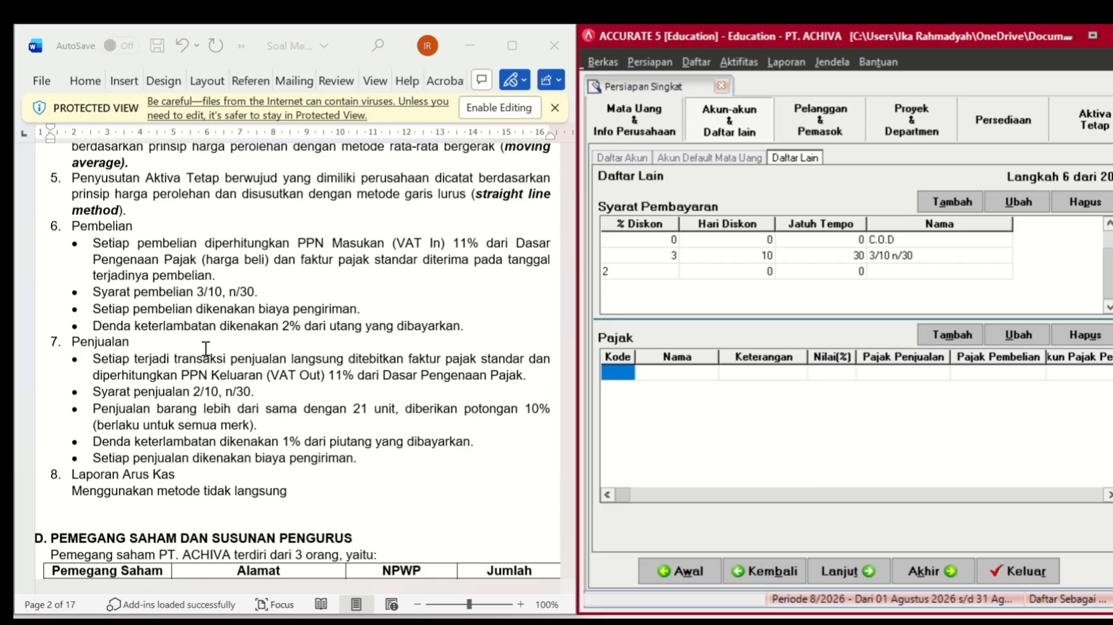
{"action": "key", "text": "Tab"}
{"action": "type", "text": "10"}
{"action": "key", "text": "Tab"}
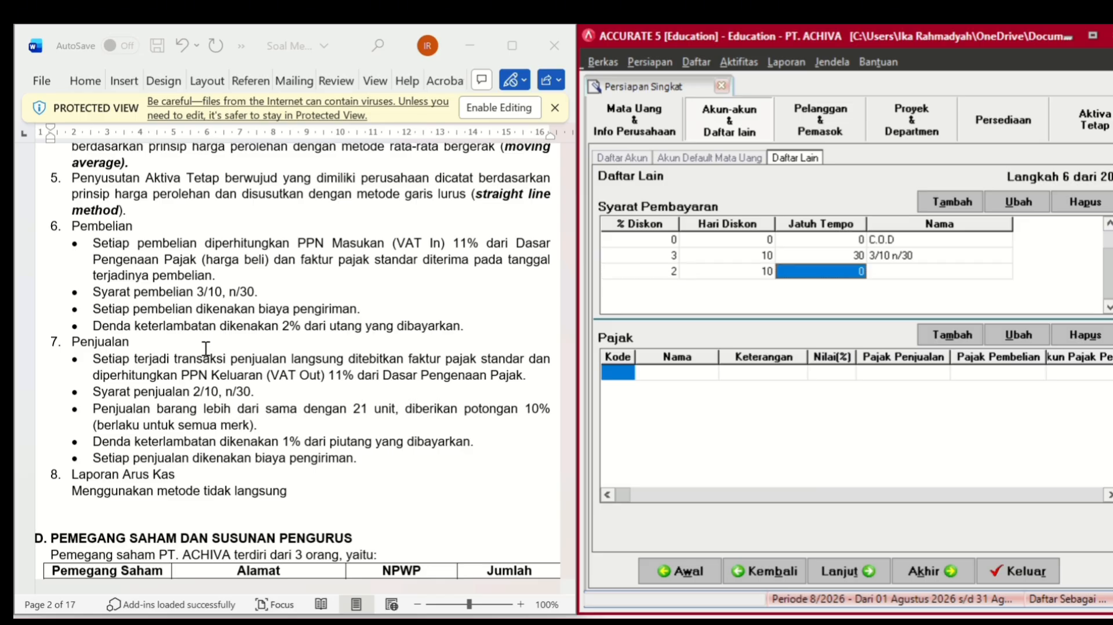
{"action": "type", "text": "30"}
{"action": "key", "text": "Tab"}
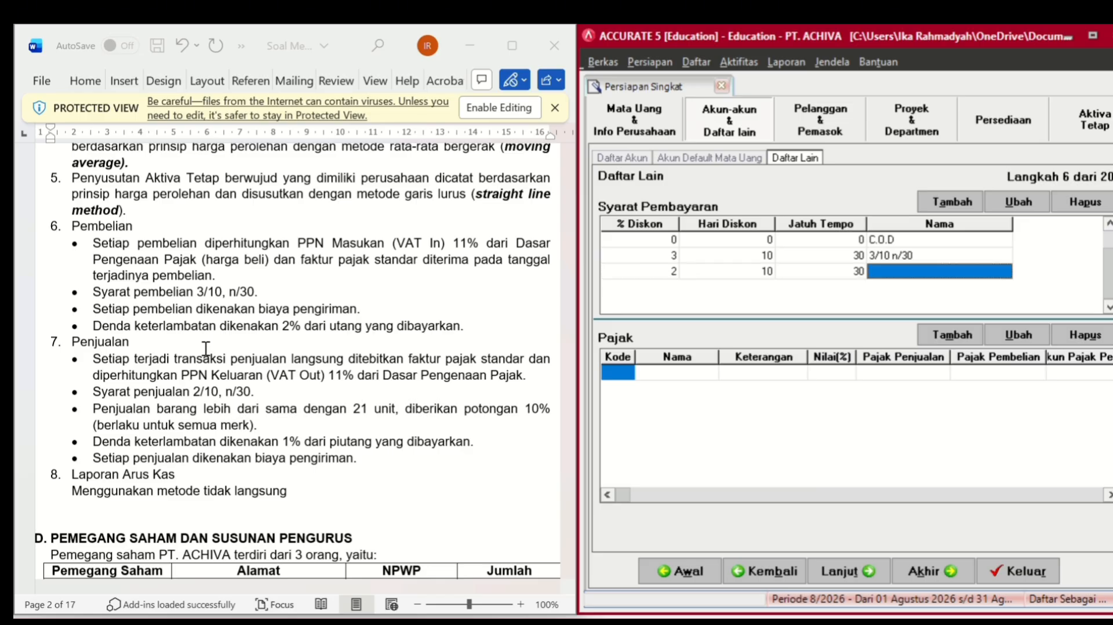
{"action": "type", "text": "2/10 n/30"}
{"action": "key", "text": "Tab"}
- Add the Net 30 term with no discount and 30 due days, then begin the first tax code
{"action": "key", "text": "Tab"}
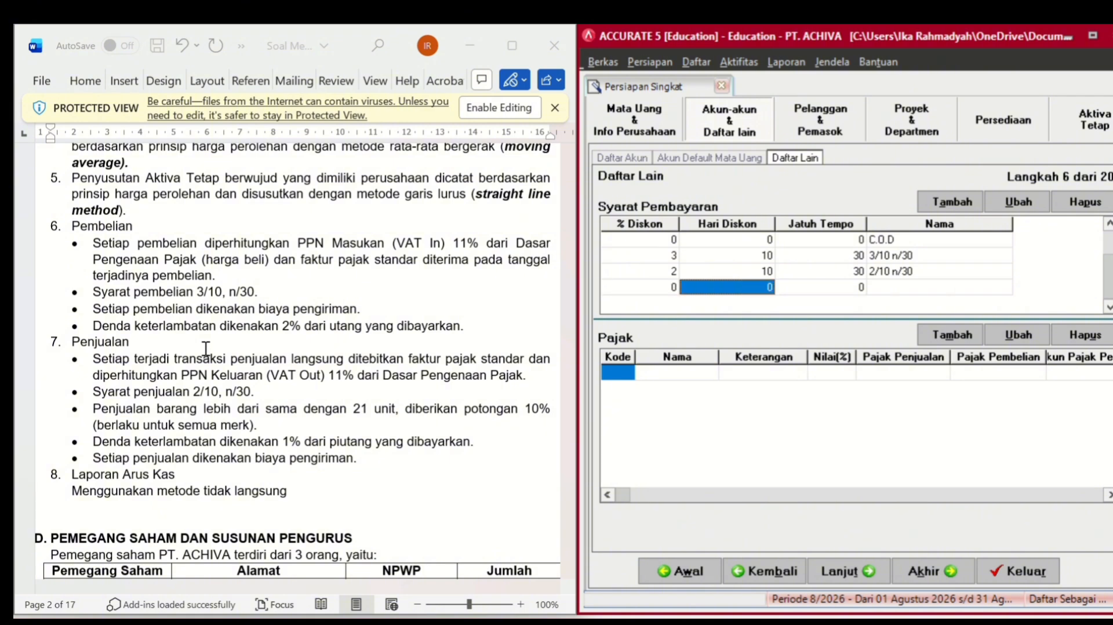
{"action": "key", "text": "Tab"}
{"action": "type", "text": "30"}
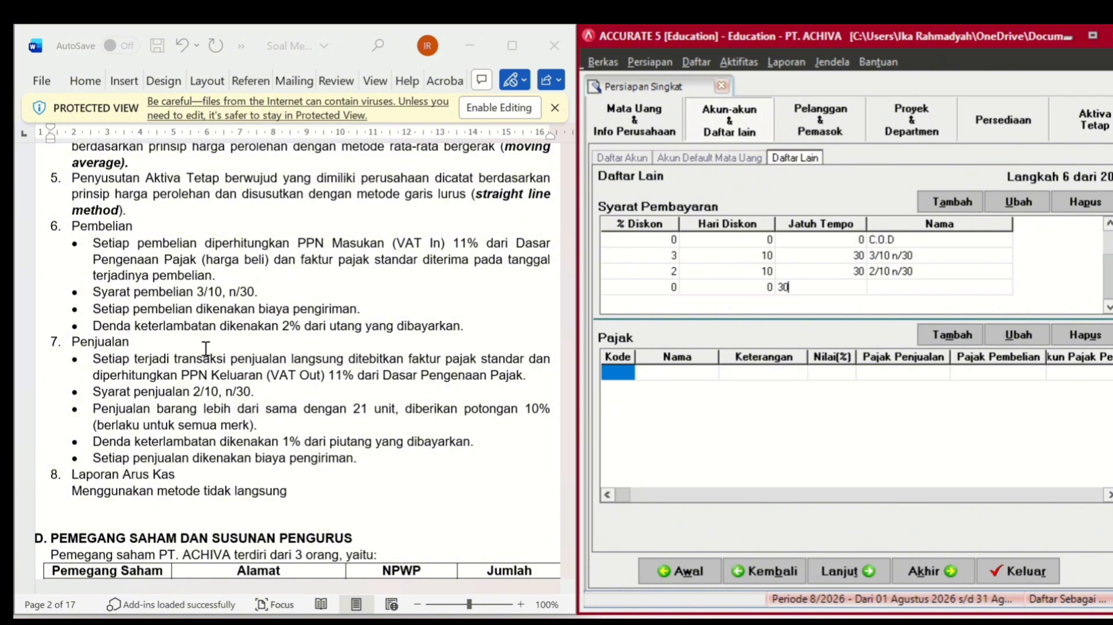
{"action": "key", "text": "Tab"}
{"action": "type", "text": "Net 30"}
{"action": "key", "text": "Tab"}
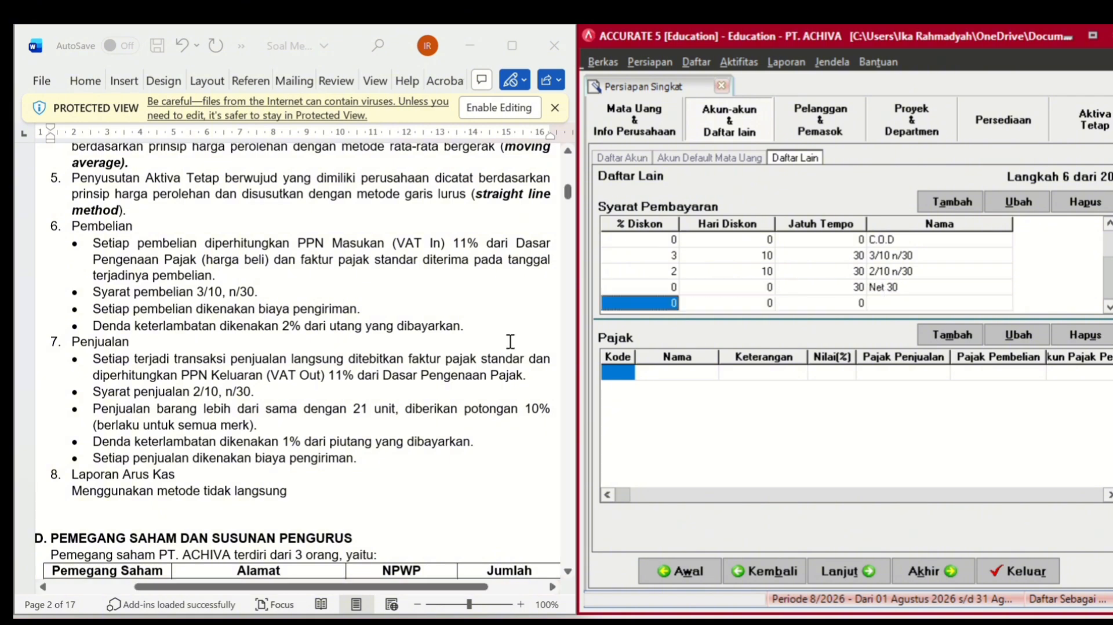
{"action": "left_click", "coordinate": [624, 372]}
{"action": "left_click", "coordinate": [624, 371]}
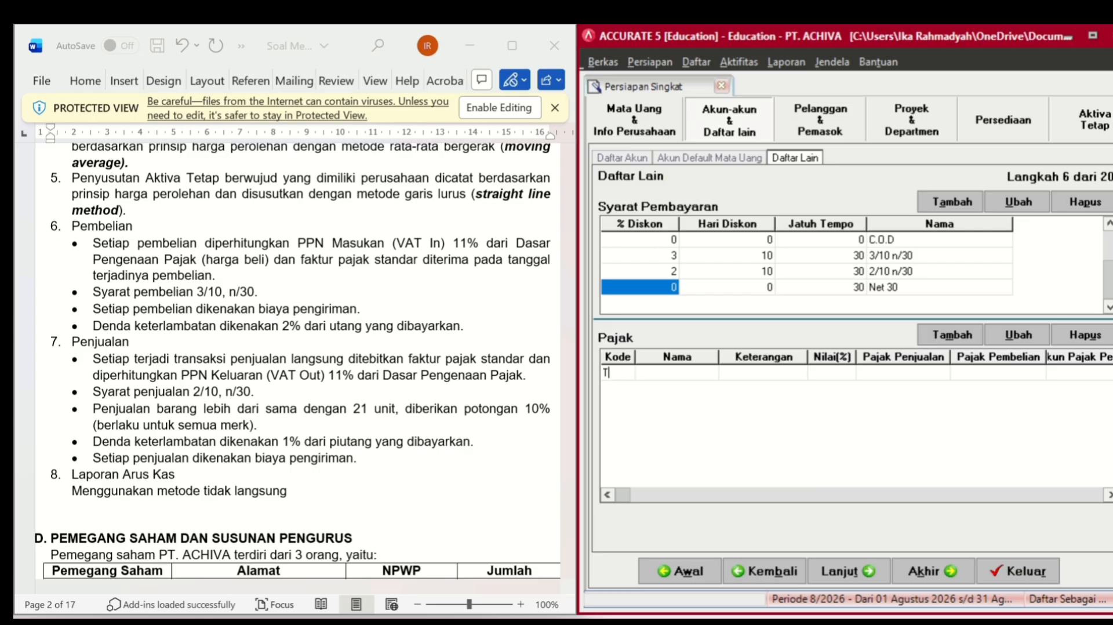
- Create tax code PPN, 'Pajak Pertambahan Nilai', with an 11% rate
{"action": "left_click", "coordinate": [682, 377]}
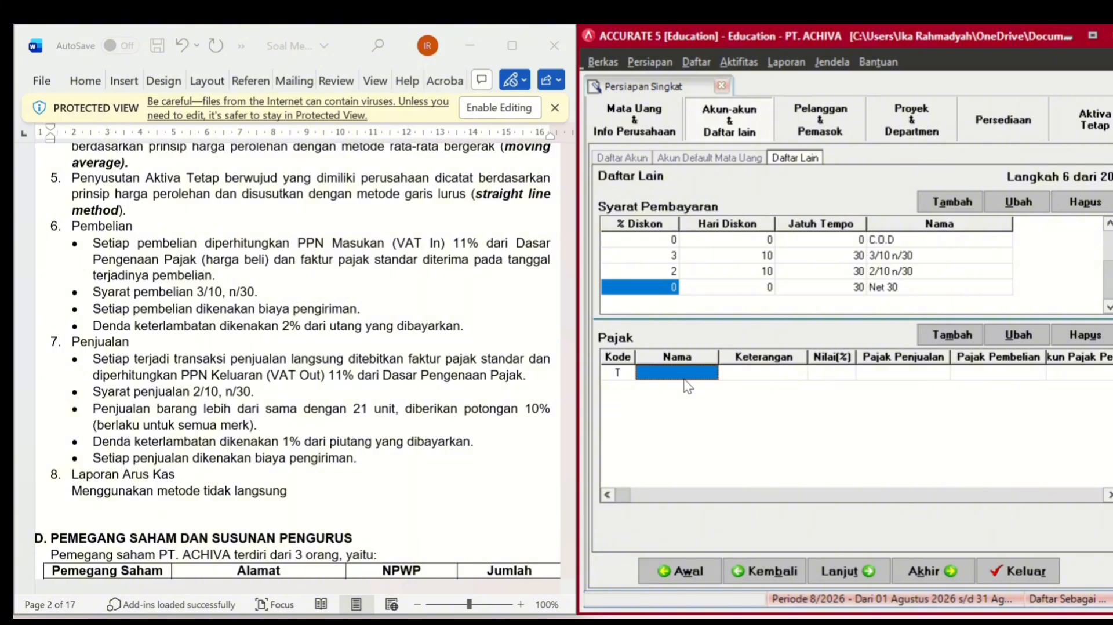
{"action": "type", "text": "PP"}
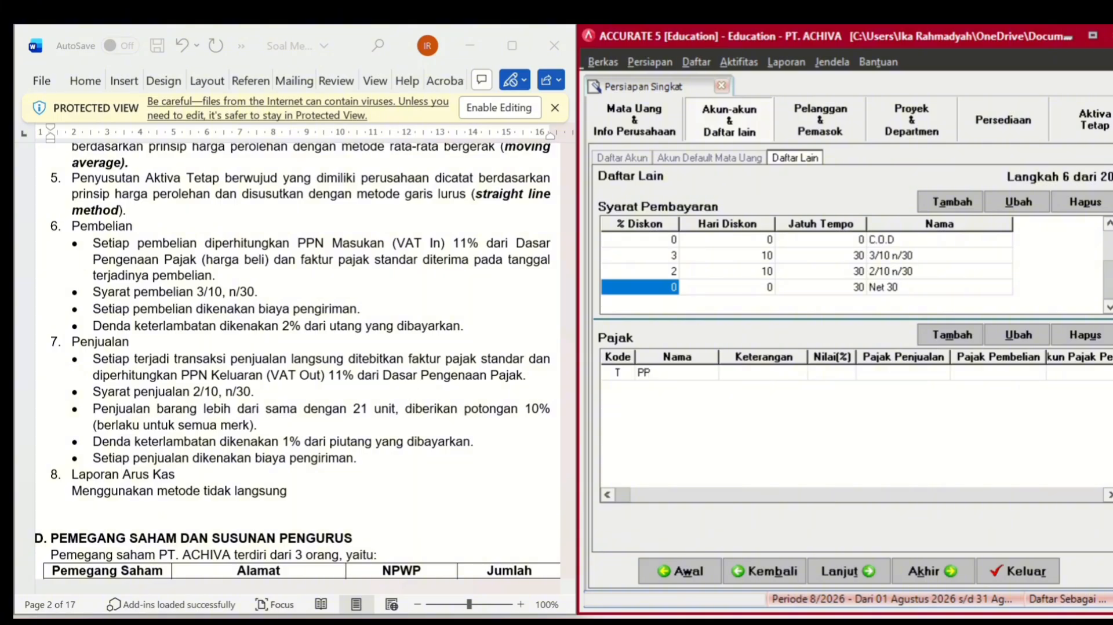
{"action": "type", "text": "N"}
{"action": "key", "text": "Tab"}
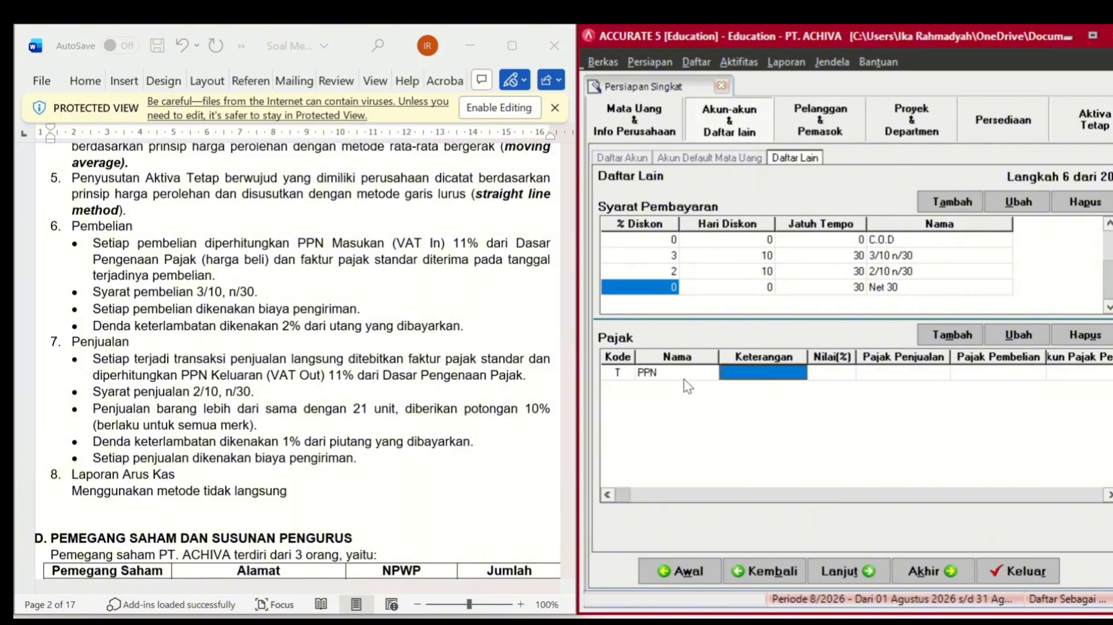
{"action": "type", "text": "Pajak"}
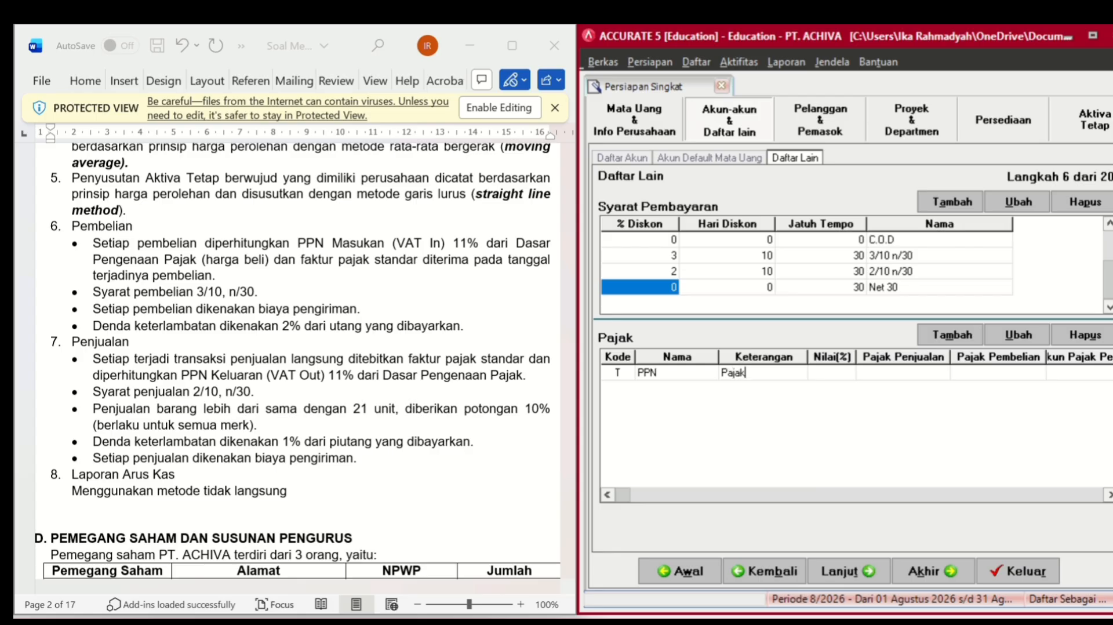
{"action": "type", "text": " Pertambahan Nilai"}
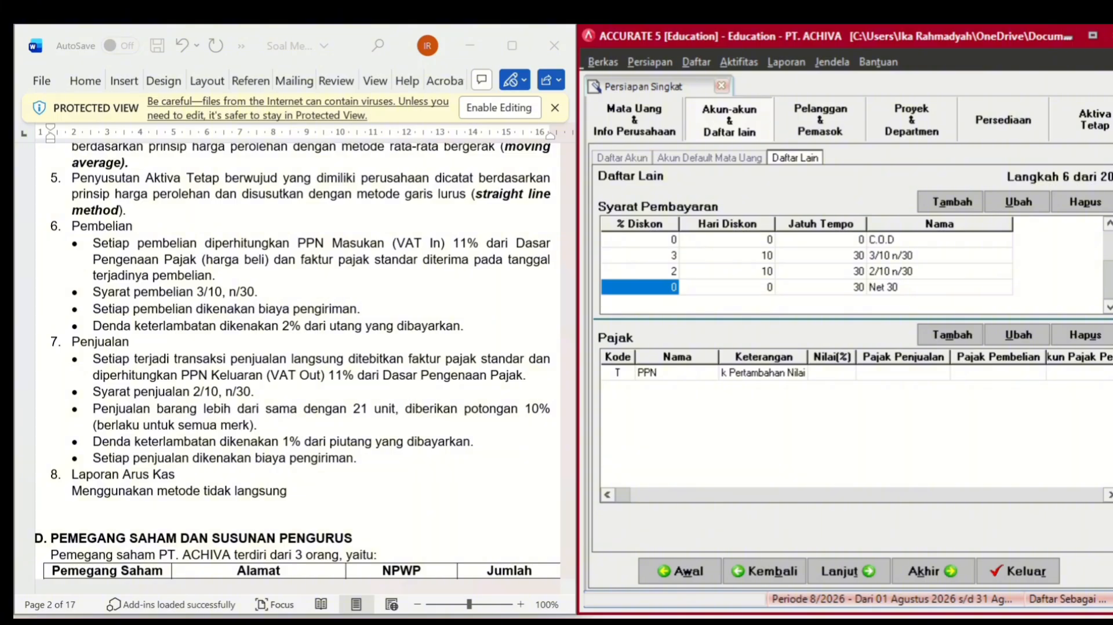
{"action": "left_click", "coordinate": [827, 375]}
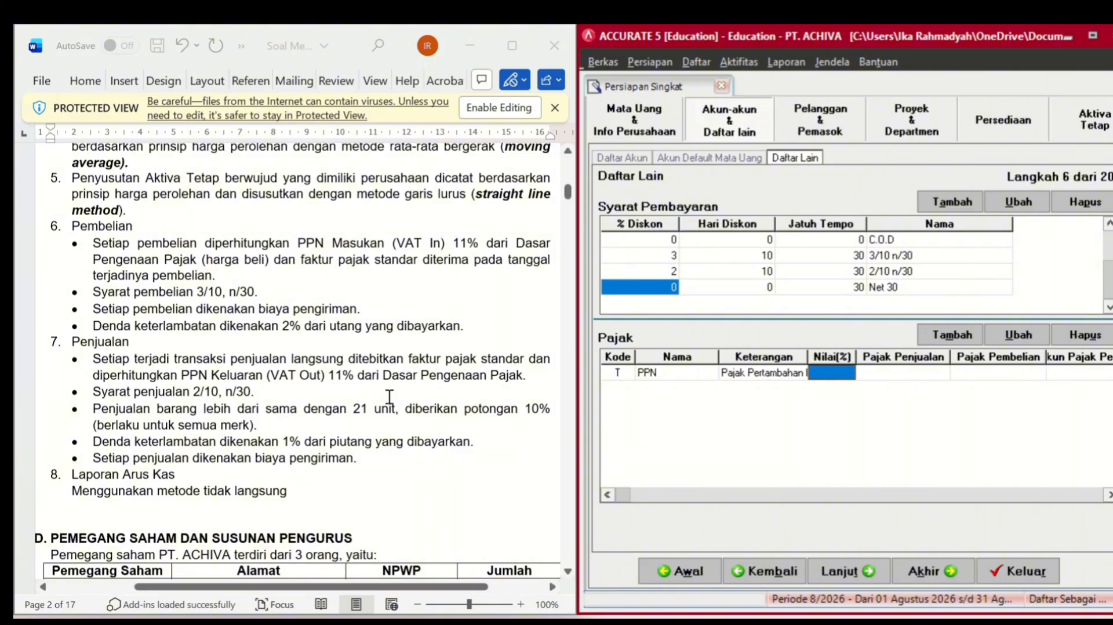
{"action": "type", "text": "1"}
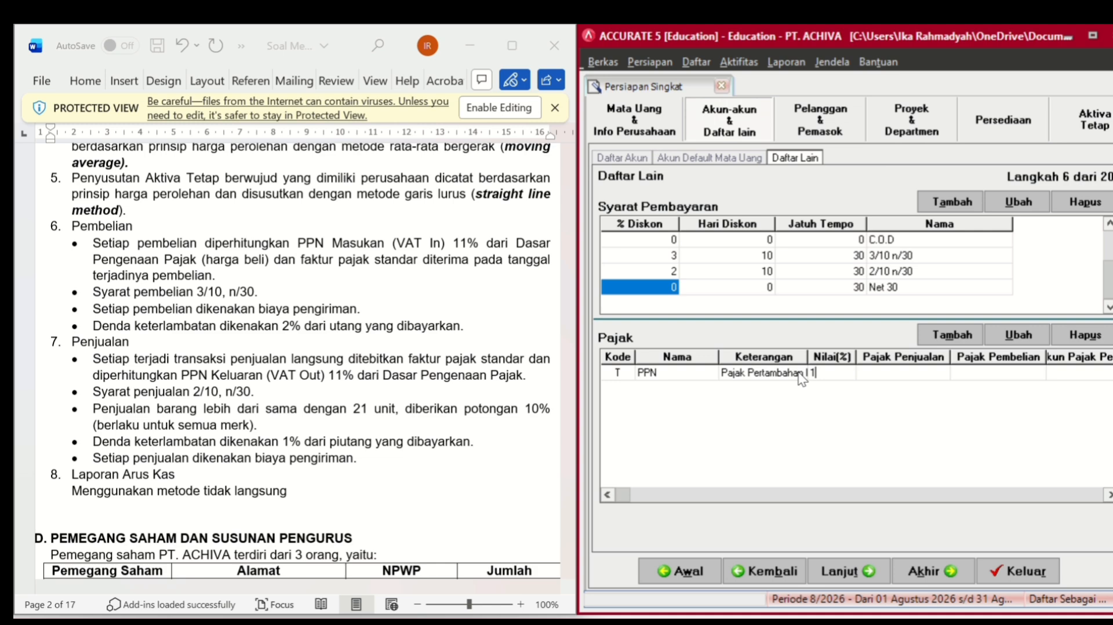
{"action": "type", "text": "1"}
{"action": "key", "text": "Return"}
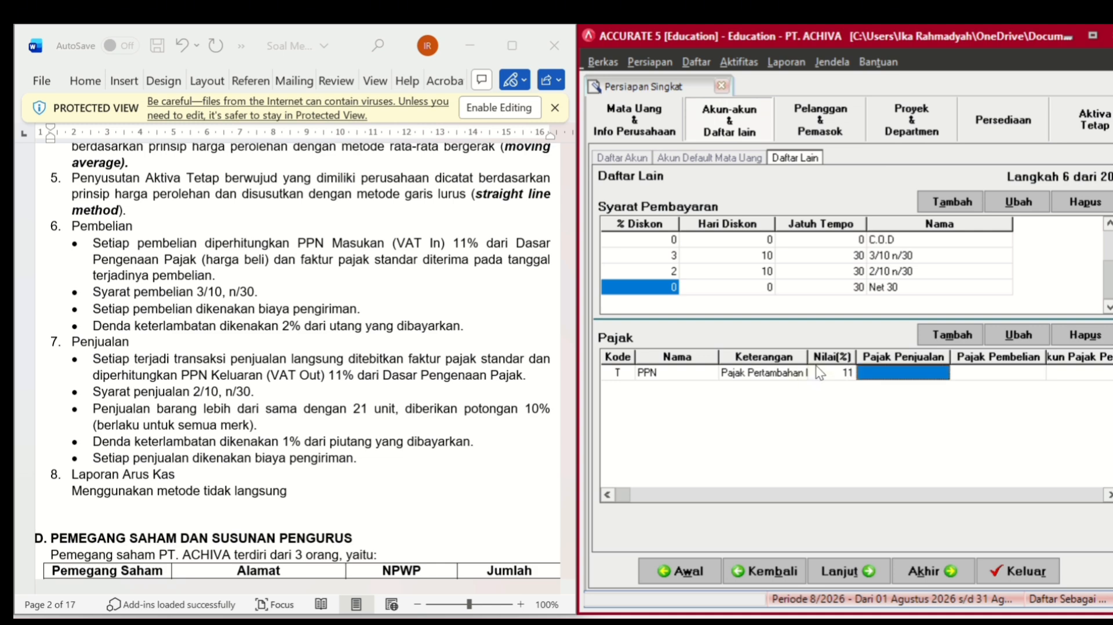
- Assign VAT-Out account 2-1130 as the PPN sales tax account
{"action": "left_click", "coordinate": [887, 372]}
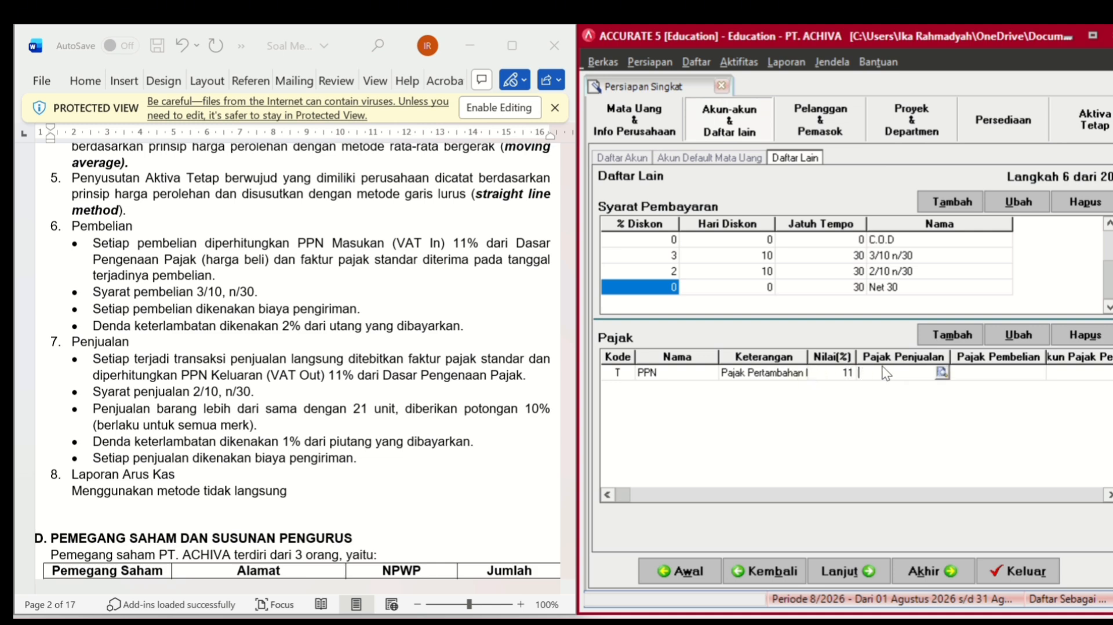
{"action": "left_click", "coordinate": [942, 373]}
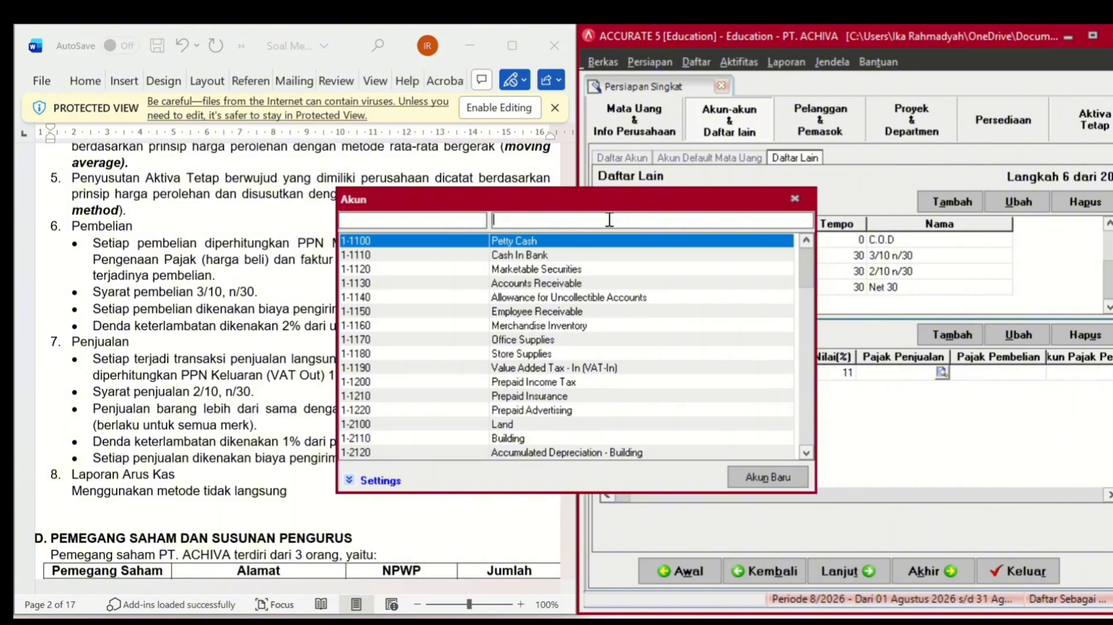
{"action": "type", "text": "vat"}
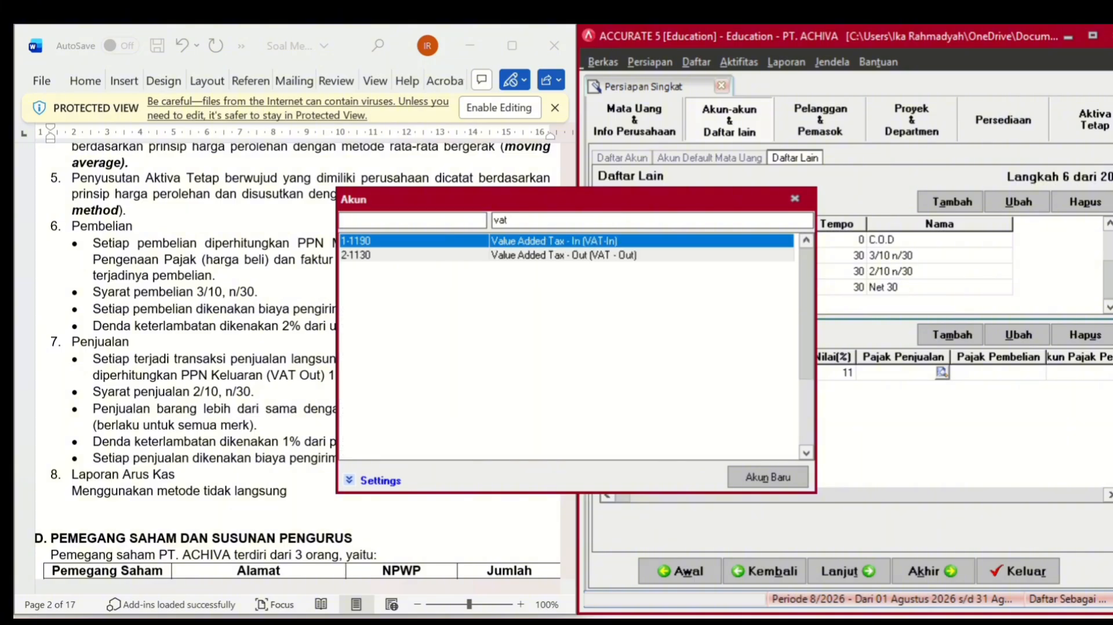
{"action": "left_click", "coordinate": [545, 255]}
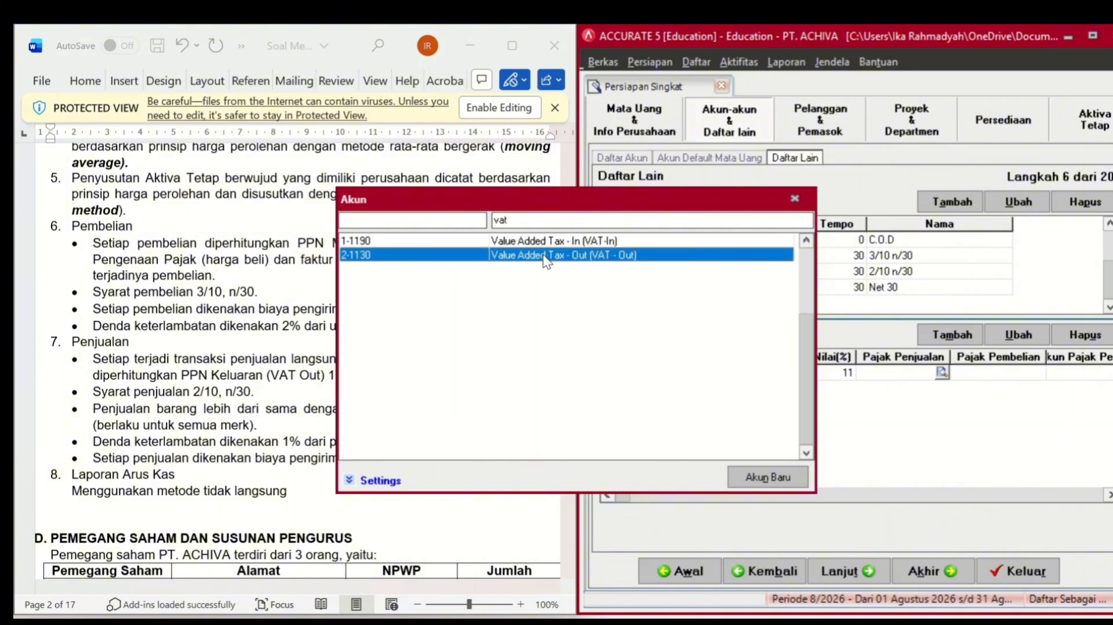
{"action": "double_click", "coordinate": [545, 255]}
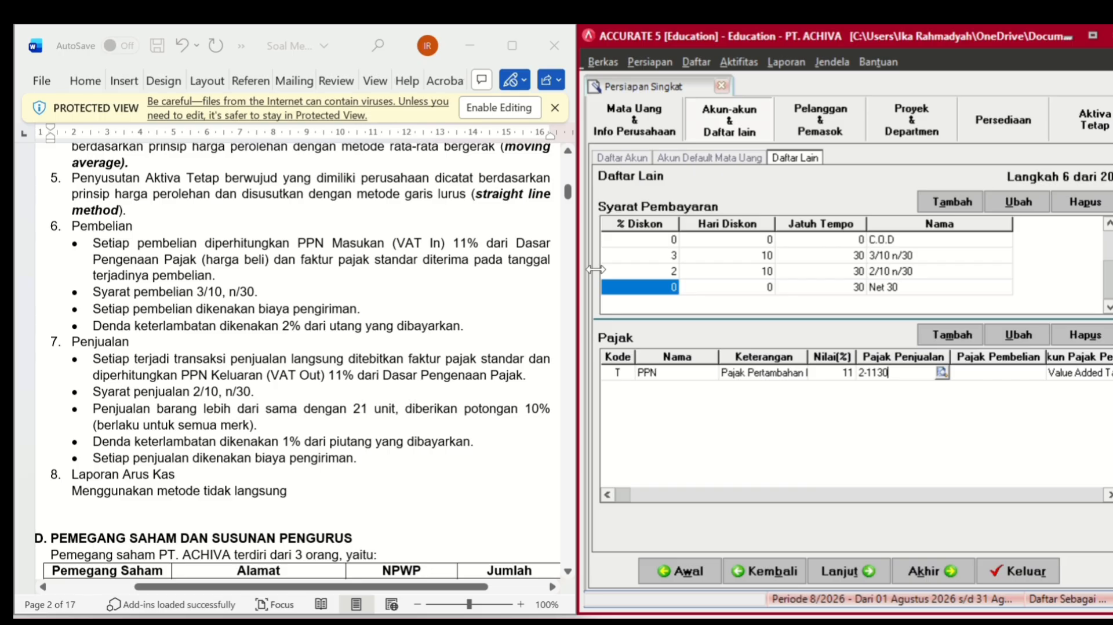
- Assign VAT-In account 1-1190 as the PPN purchase tax account and continue to Tipe Pelanggan
{"action": "left_click", "coordinate": [975, 372]}
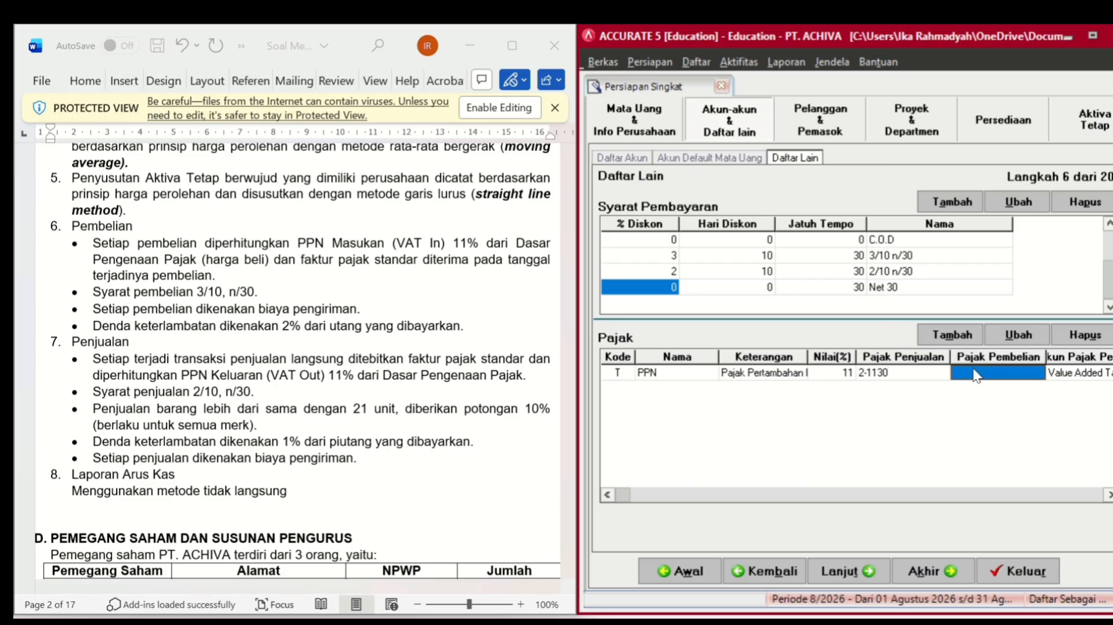
{"action": "left_click", "coordinate": [974, 374]}
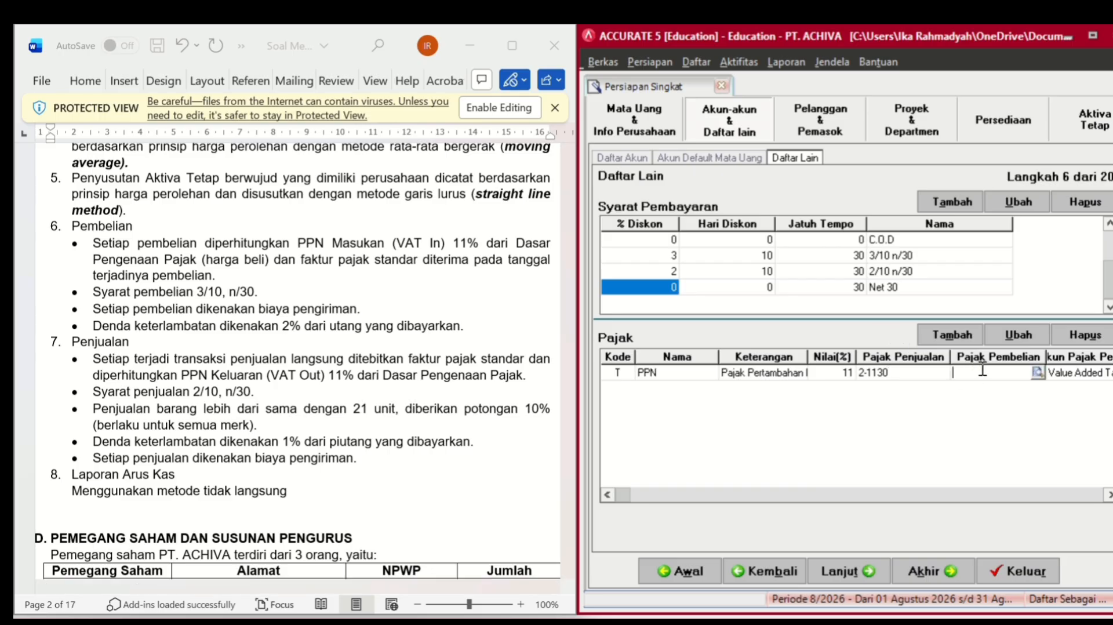
{"action": "left_click", "coordinate": [1042, 372]}
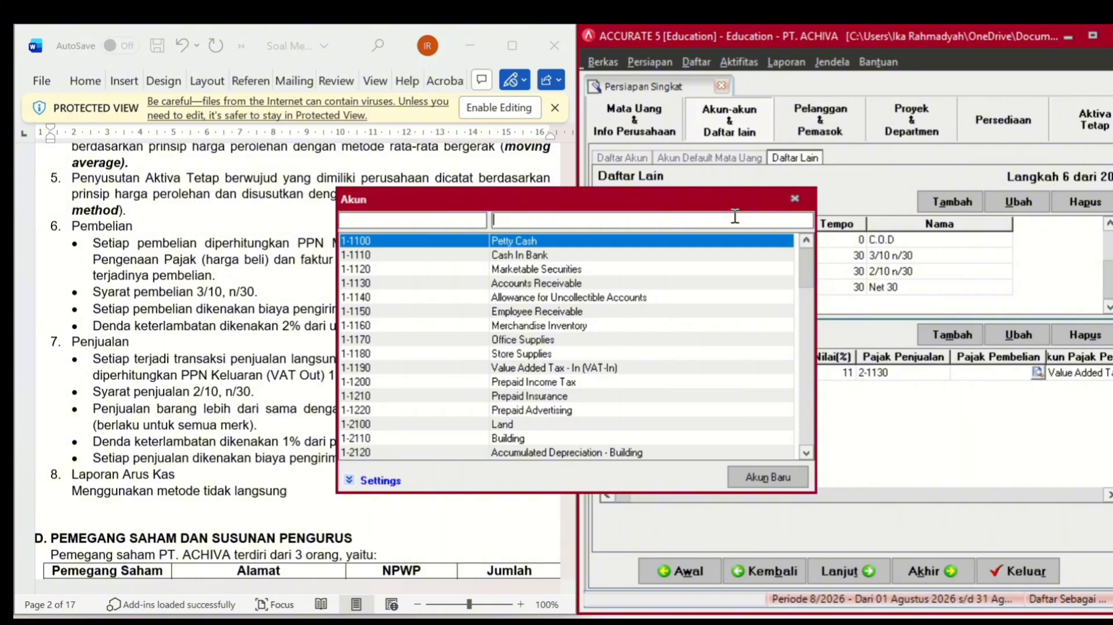
{"action": "type", "text": "vat"}
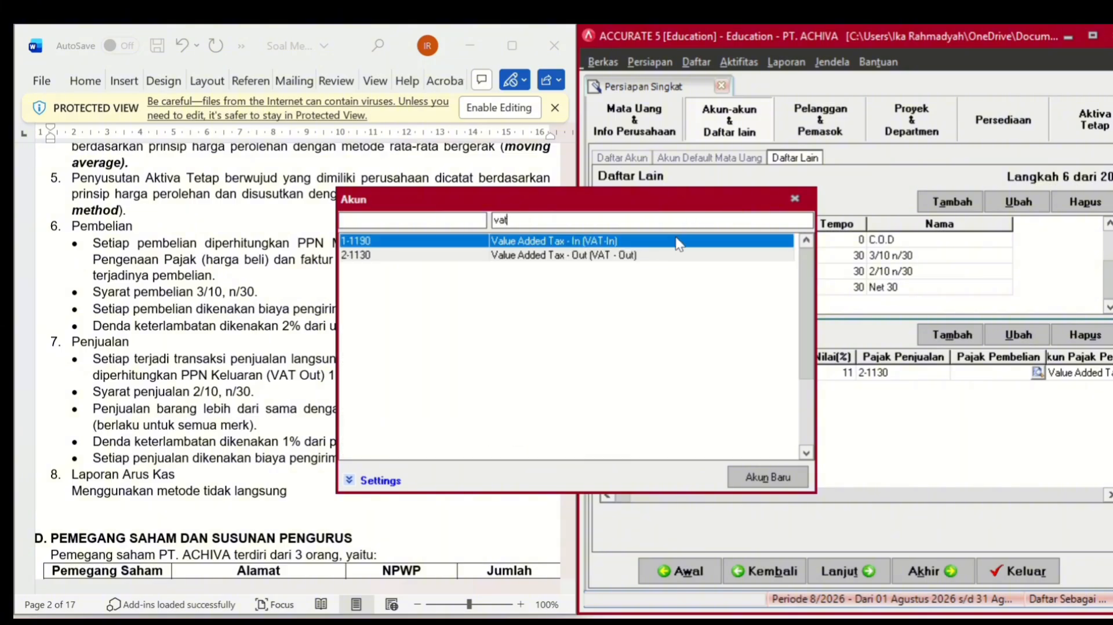
{"action": "double_click", "coordinate": [678, 242]}
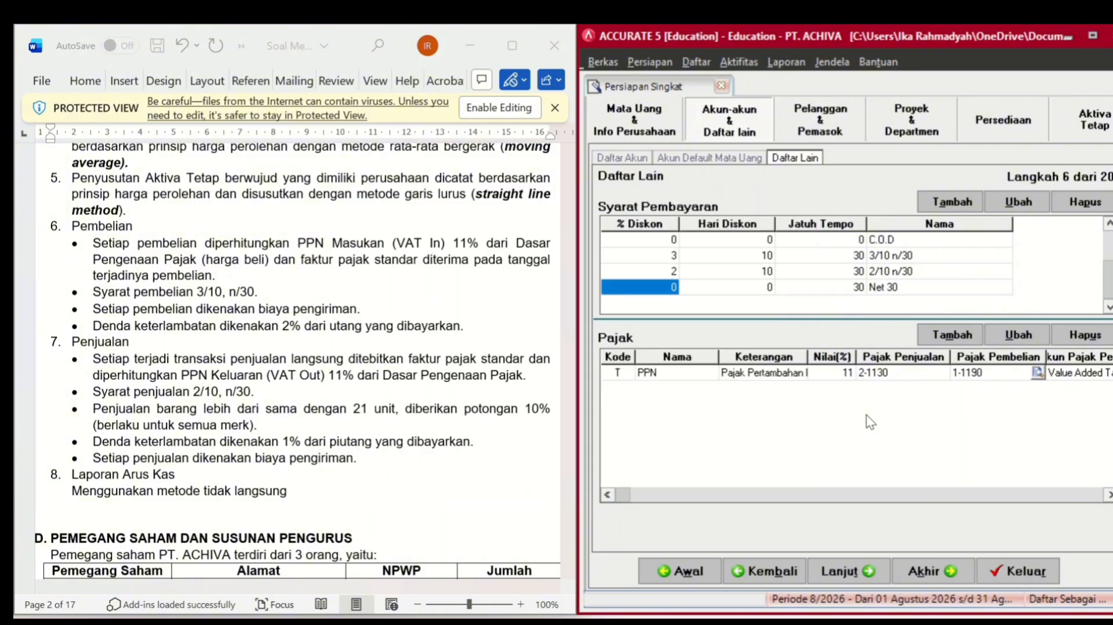
{"action": "left_click", "coordinate": [851, 571]}
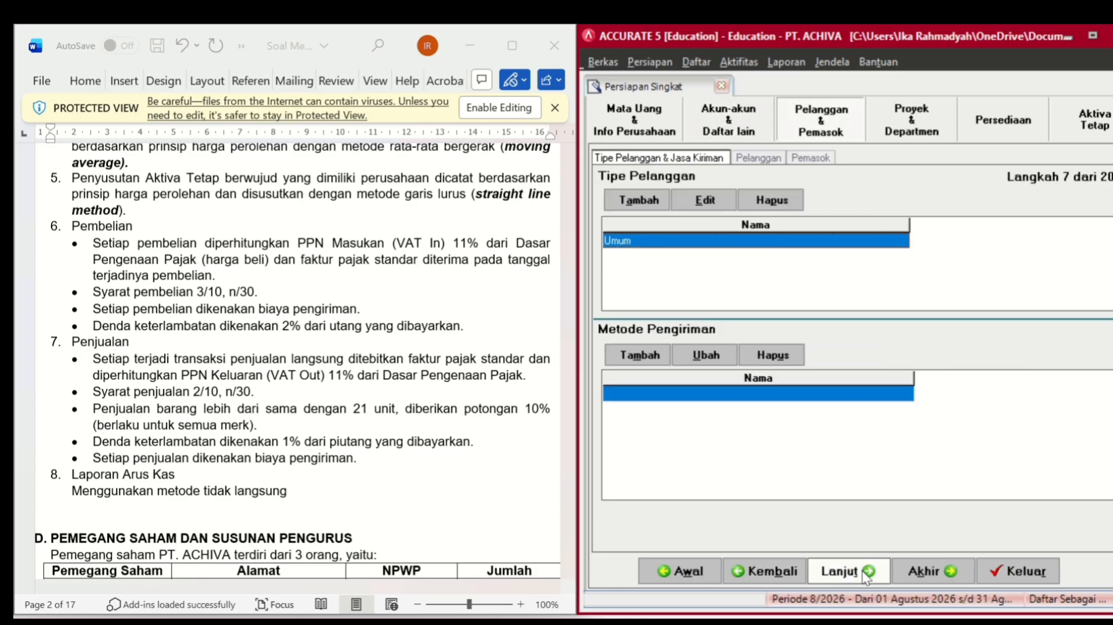
- Select the Excel workbook '2. Daftar Costumer dan Saldo Piutang Awal PT…' as the customer import source
{"action": "left_click", "coordinate": [864, 572]}
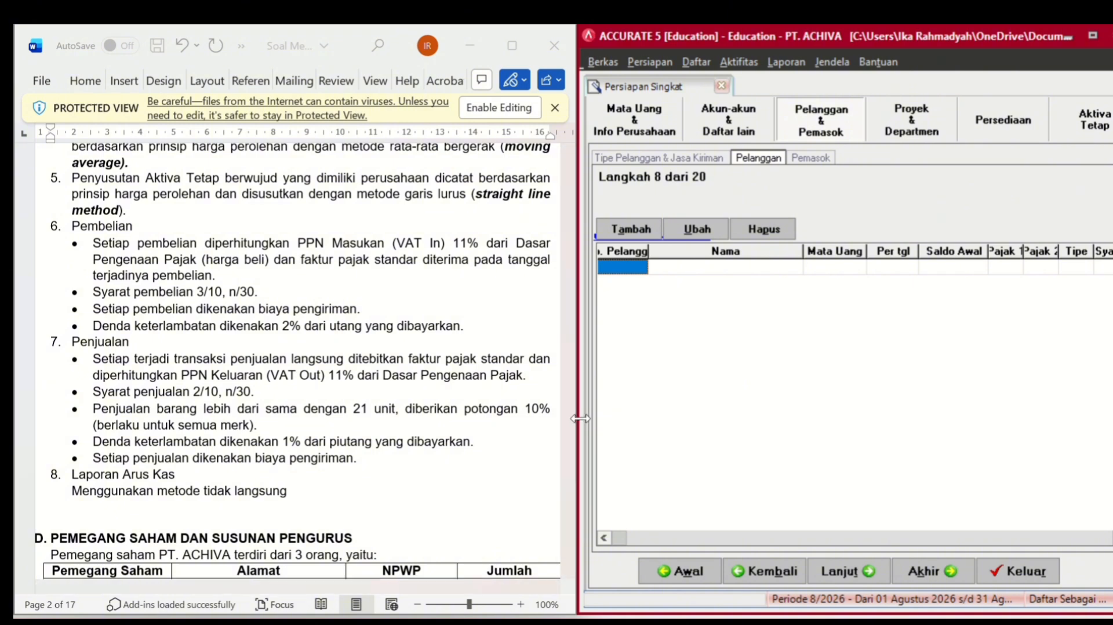
{"action": "left_click_drag", "start_coordinate": [579, 418], "coordinate": [421, 451]}
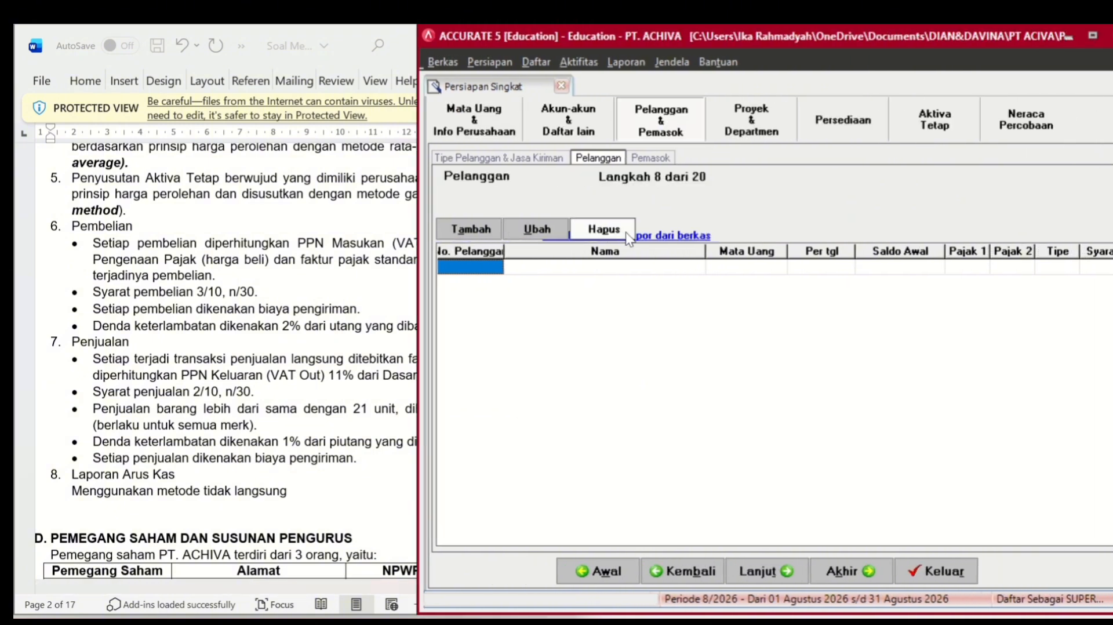
{"action": "left_click", "coordinate": [662, 236]}
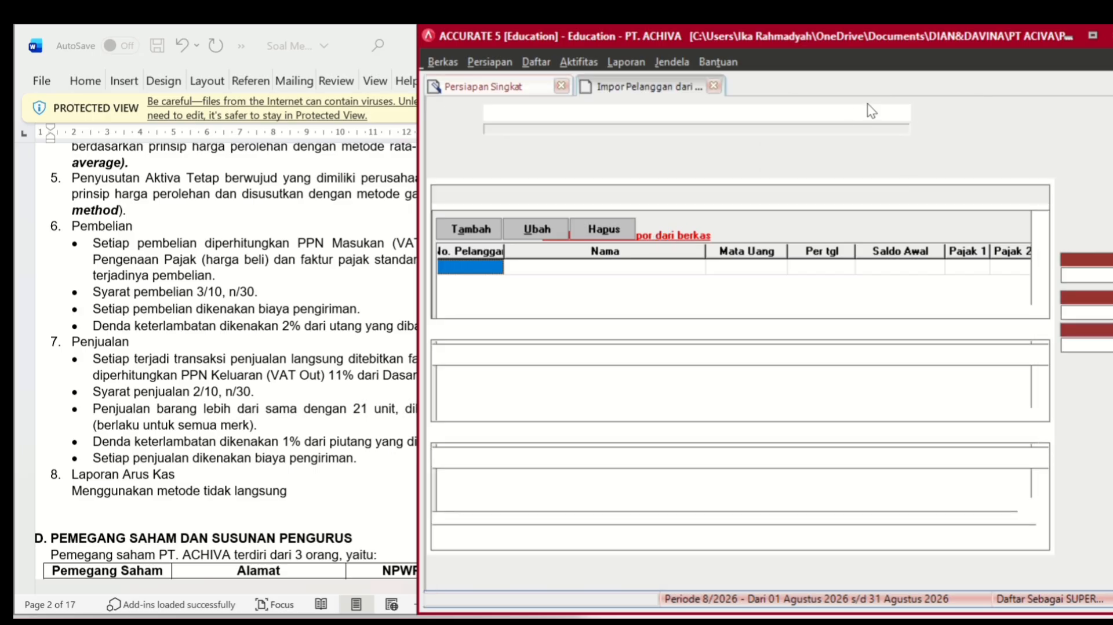
{"action": "left_click", "coordinate": [921, 114]}
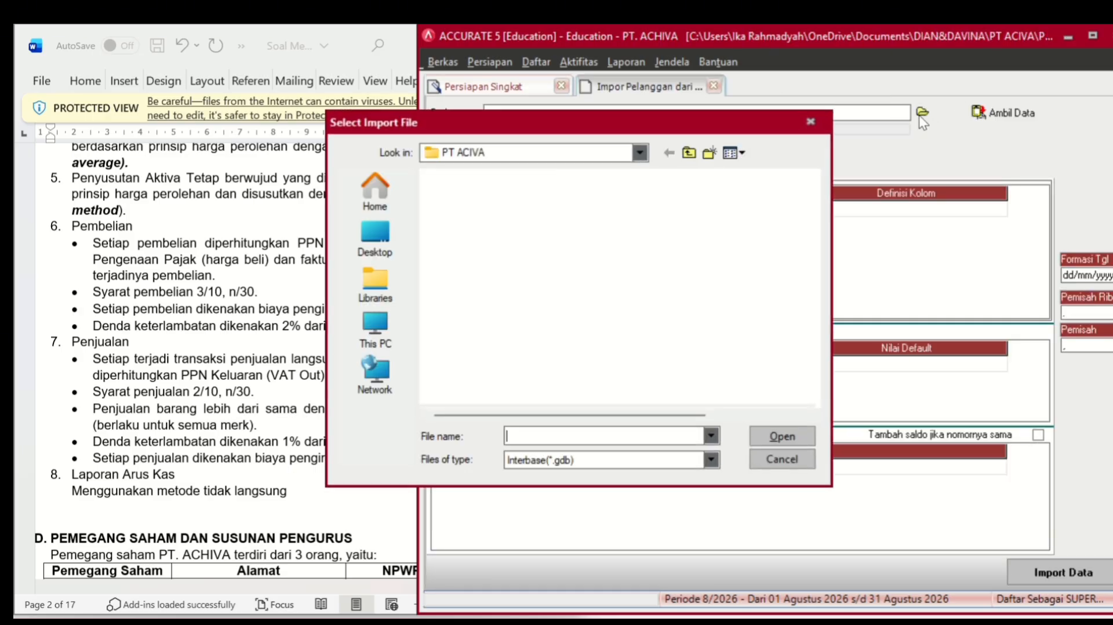
{"action": "left_click", "coordinate": [625, 464]}
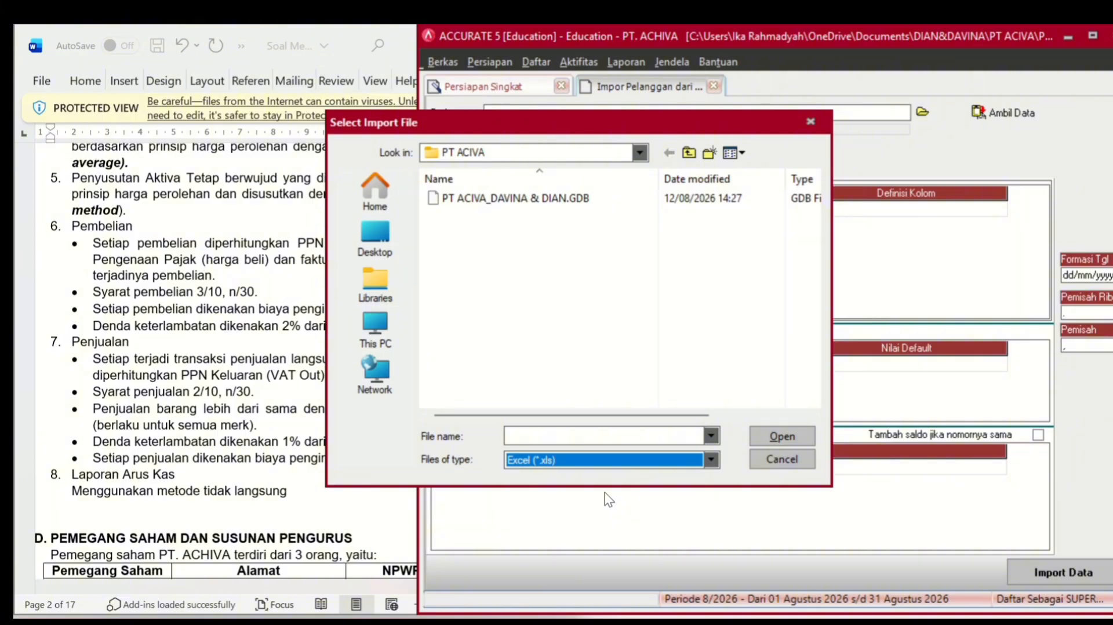
{"action": "left_click", "coordinate": [516, 216]}
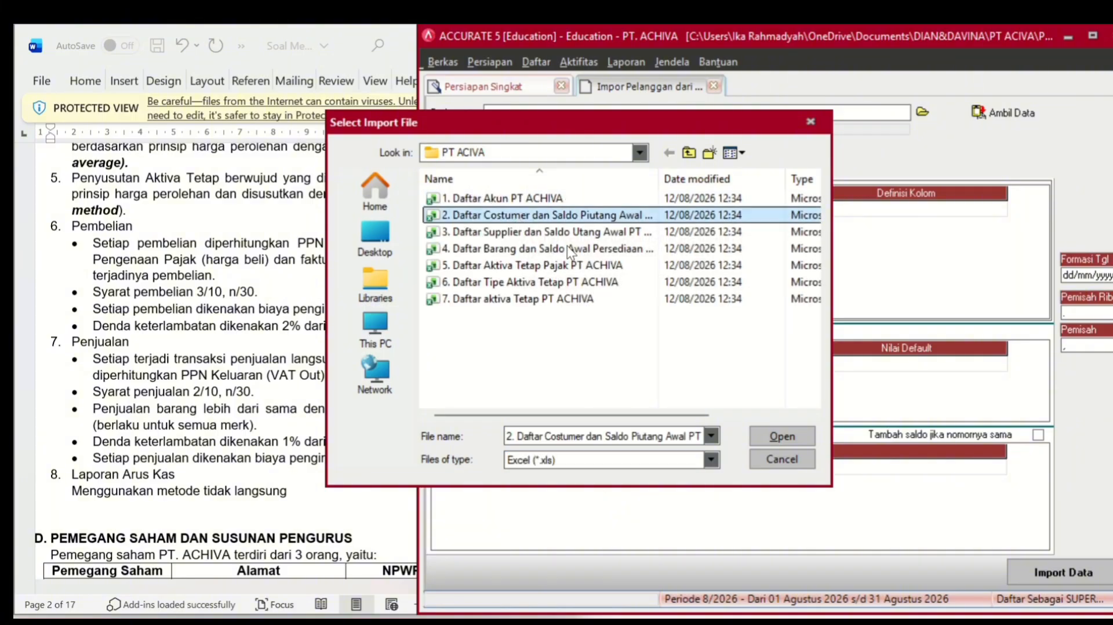
{"action": "left_click", "coordinate": [798, 439]}
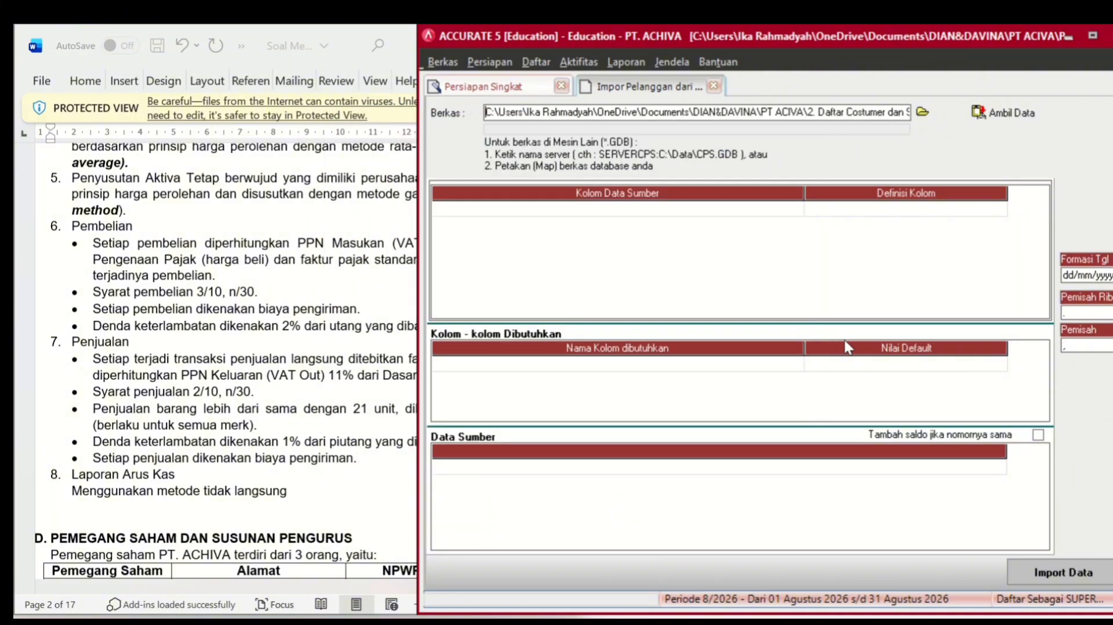
- Load the spreadsheet data and delete its header row from the source grid
{"action": "left_click", "coordinate": [1005, 111]}
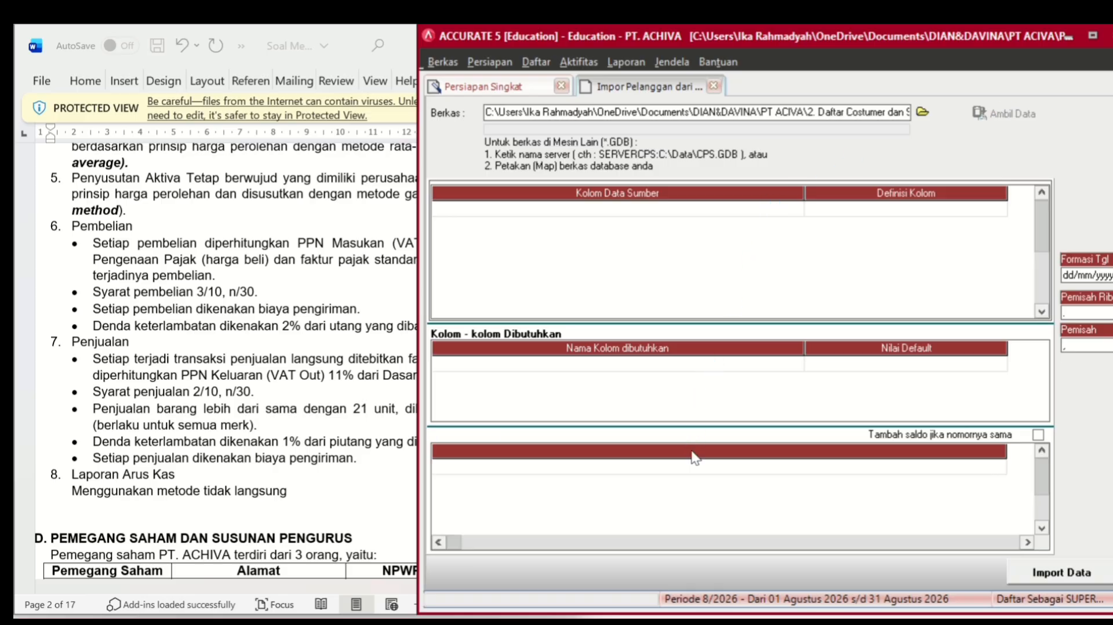
{"action": "left_click", "coordinate": [662, 465]}
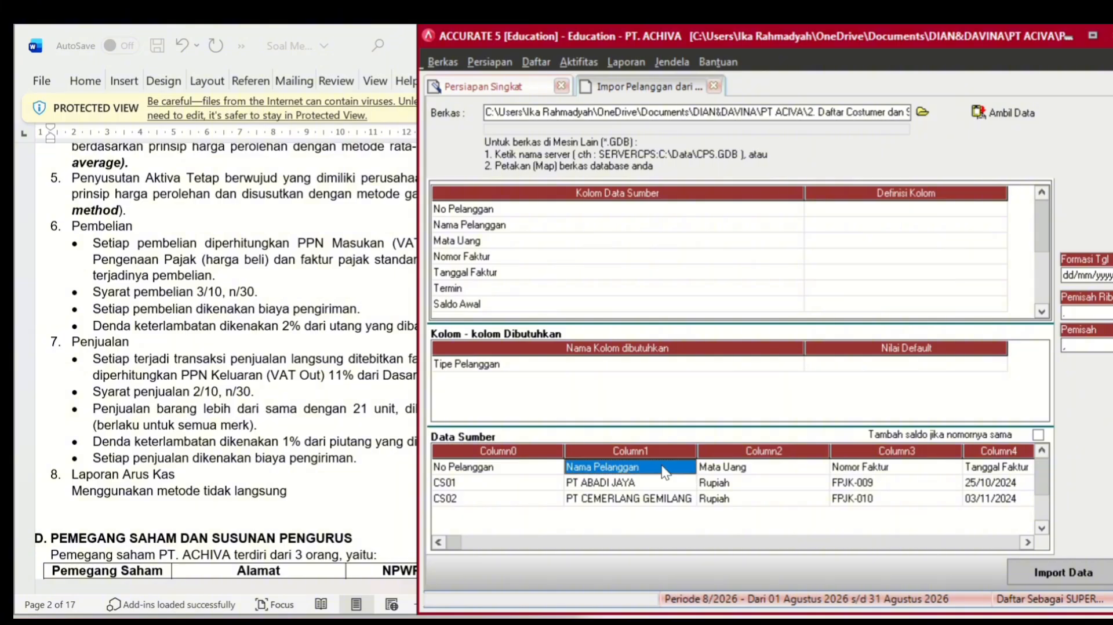
{"action": "right_click", "coordinate": [665, 468]}
{"action": "left_click", "coordinate": [691, 501]}
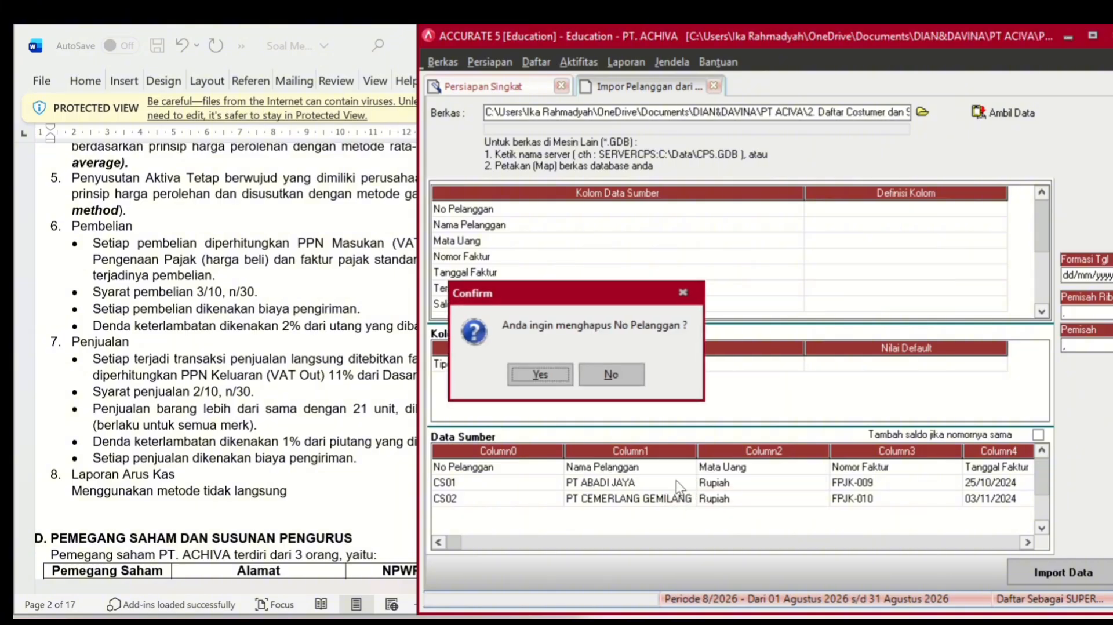
{"action": "left_click", "coordinate": [531, 370]}
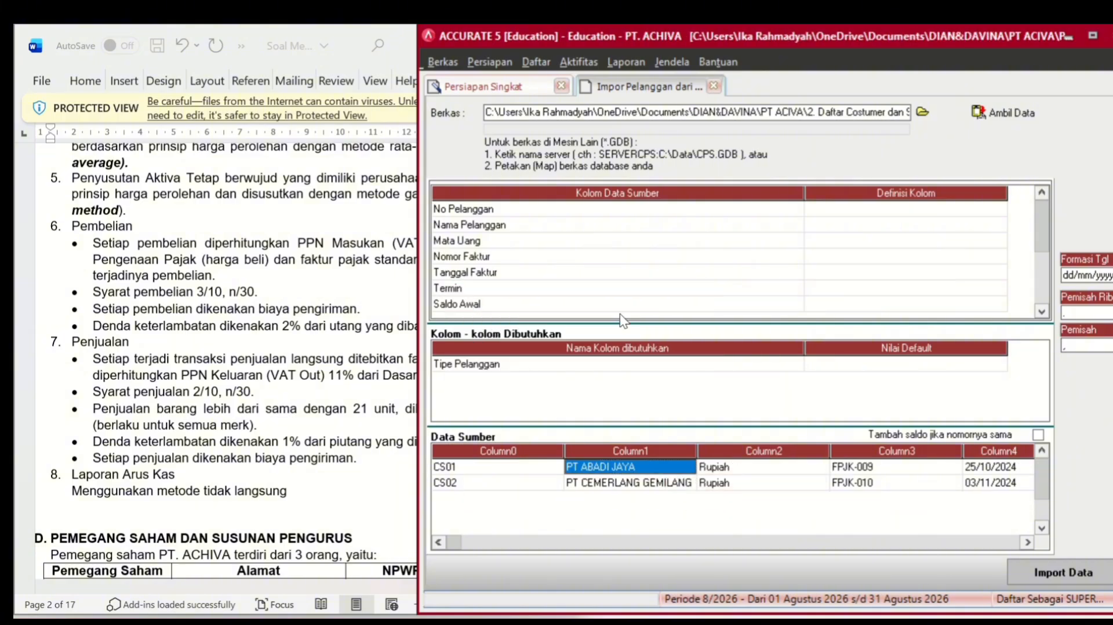
- Map the No Pelanggan and Nama Pelanggan columns to the customer number and name fields
{"action": "left_click", "coordinate": [931, 209]}
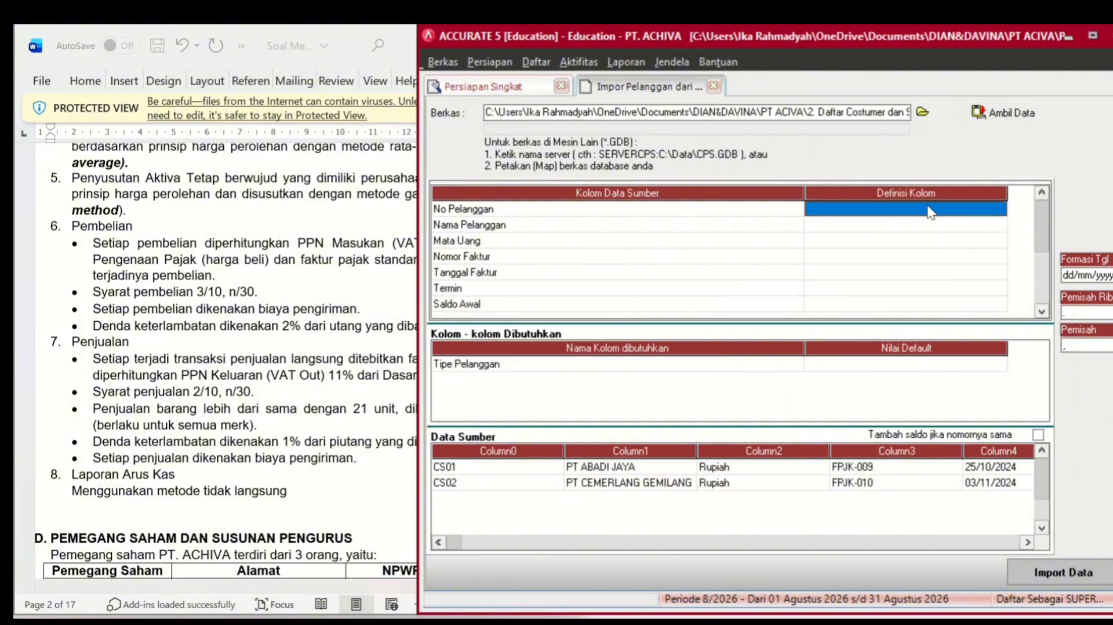
{"action": "left_click", "coordinate": [995, 211]}
{"action": "left_click", "coordinate": [996, 211]}
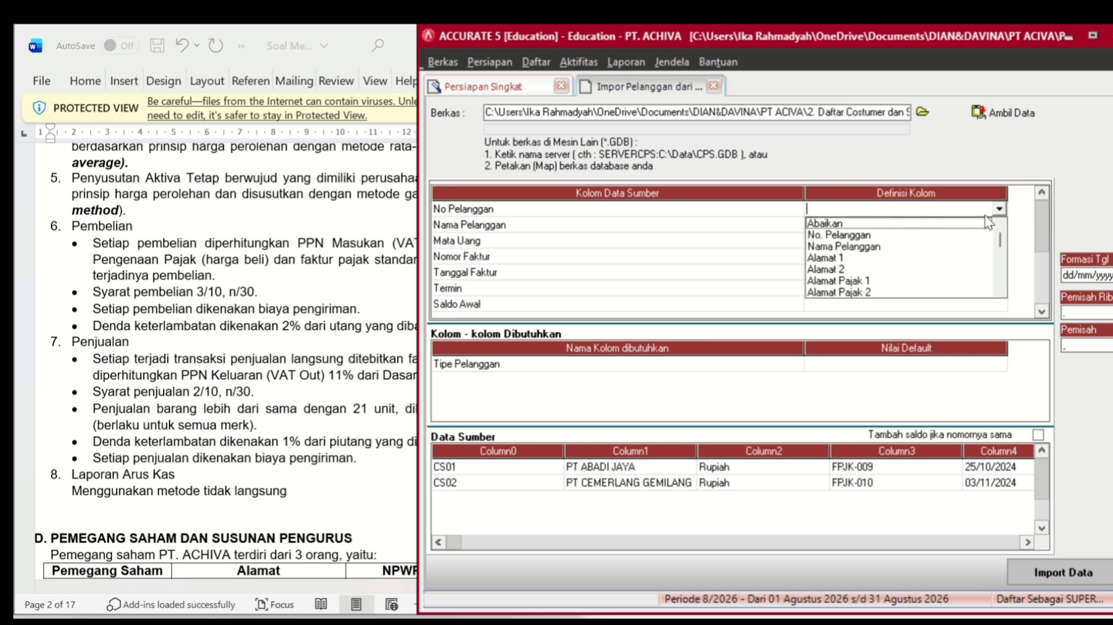
{"action": "left_click", "coordinate": [916, 239]}
{"action": "left_click", "coordinate": [925, 226]}
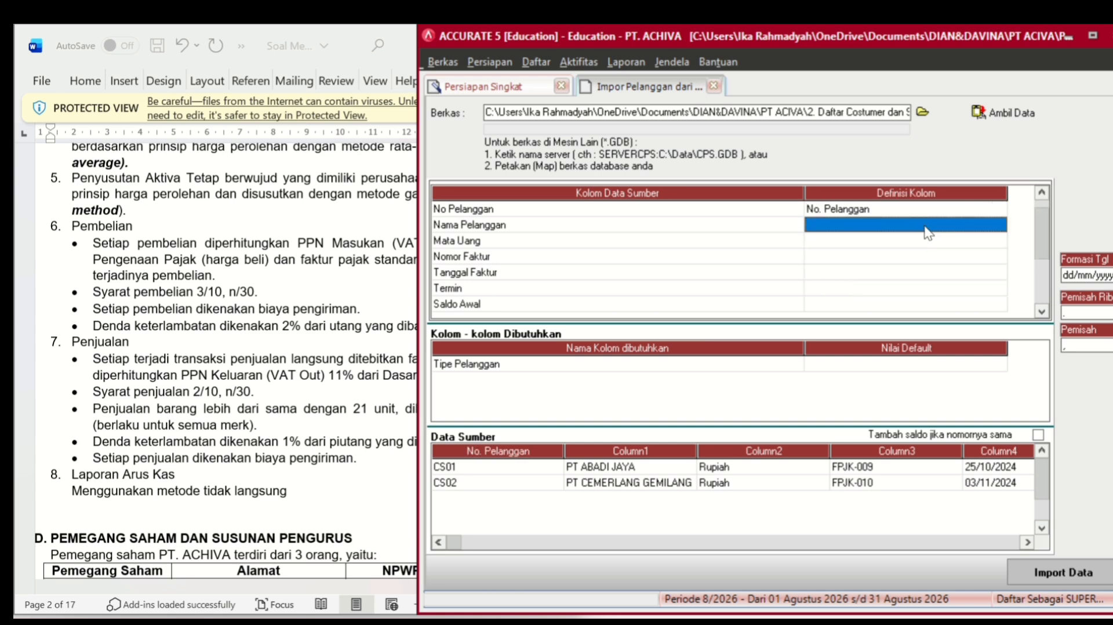
{"action": "left_click", "coordinate": [925, 228]}
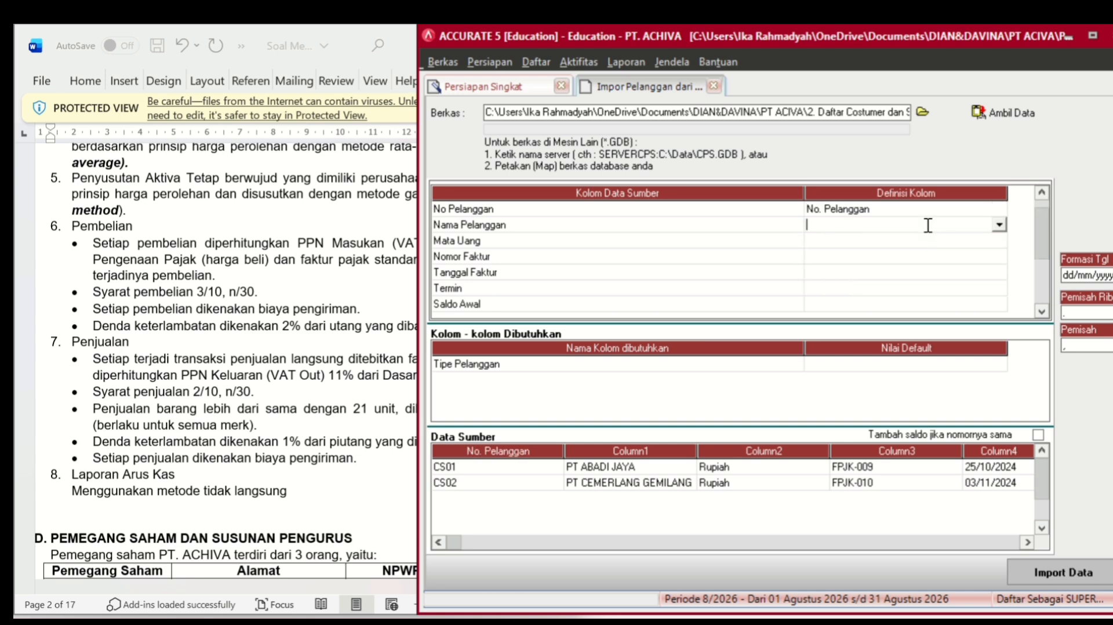
{"action": "left_click", "coordinate": [1003, 226]}
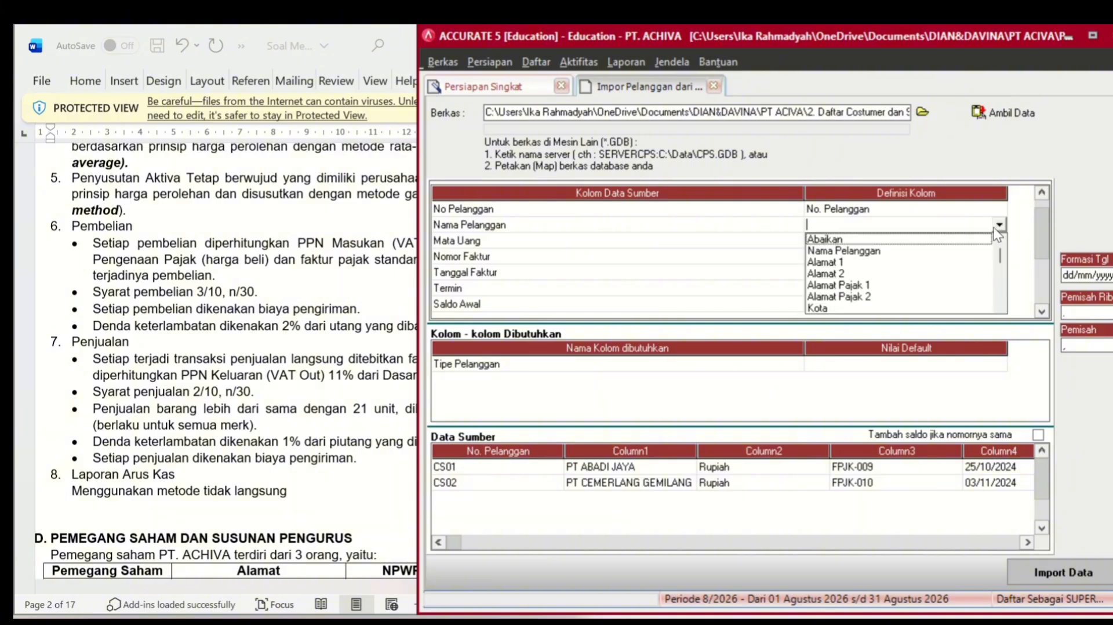
{"action": "left_click", "coordinate": [913, 250]}
- Map the Mata Uang column to Mata Uang, matching the file's Rupiah to Rupiah currency
{"action": "left_click", "coordinate": [915, 238]}
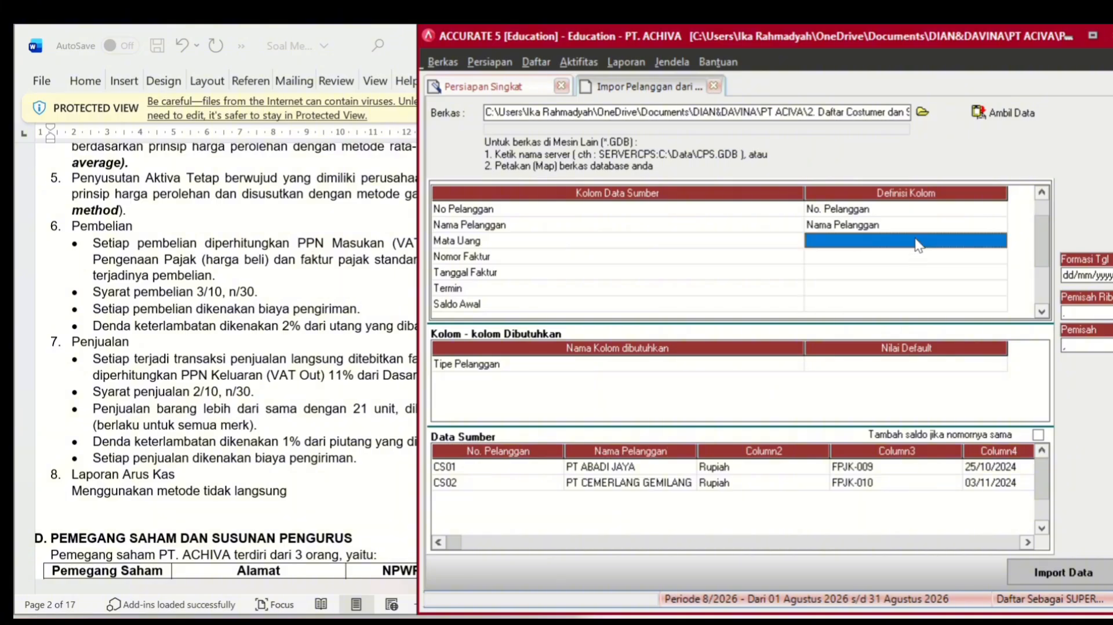
{"action": "left_click", "coordinate": [941, 240]}
{"action": "left_click", "coordinate": [999, 240]}
{"action": "scroll", "coordinate": [985, 307], "scroll_direction": "down", "scroll_amount": 10}
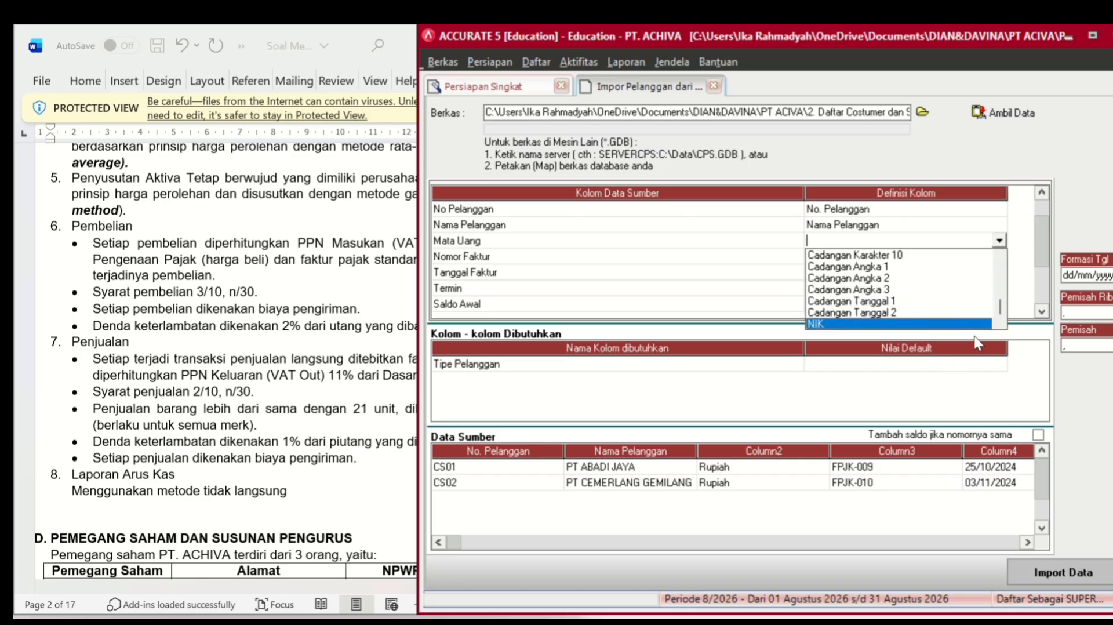
{"action": "scroll", "coordinate": [993, 266], "scroll_direction": "up", "scroll_amount": 3}
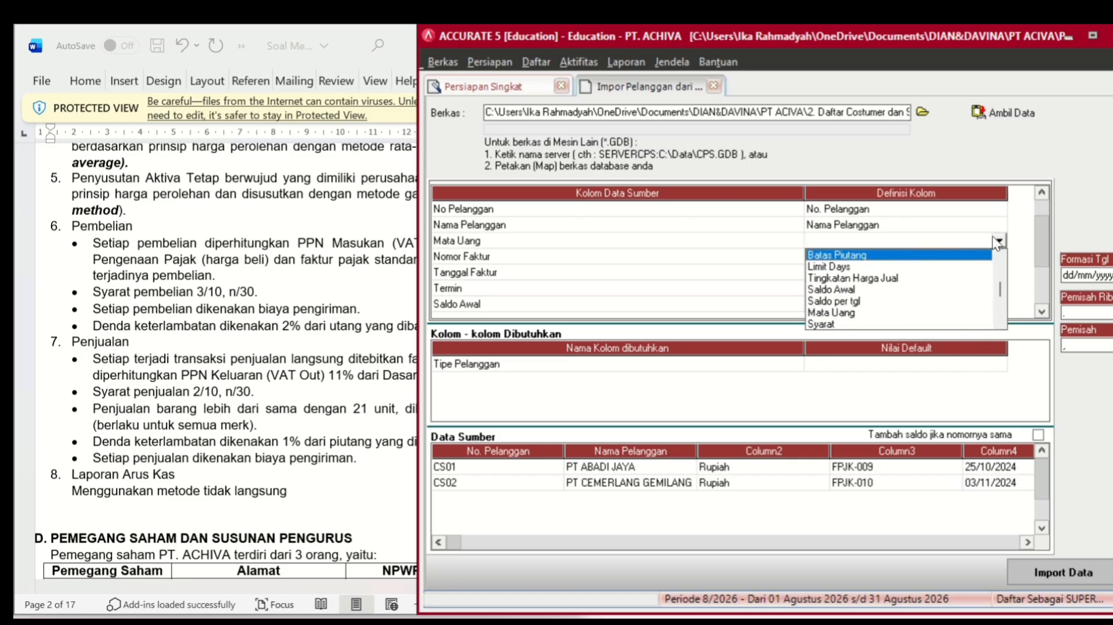
{"action": "left_click", "coordinate": [989, 276]}
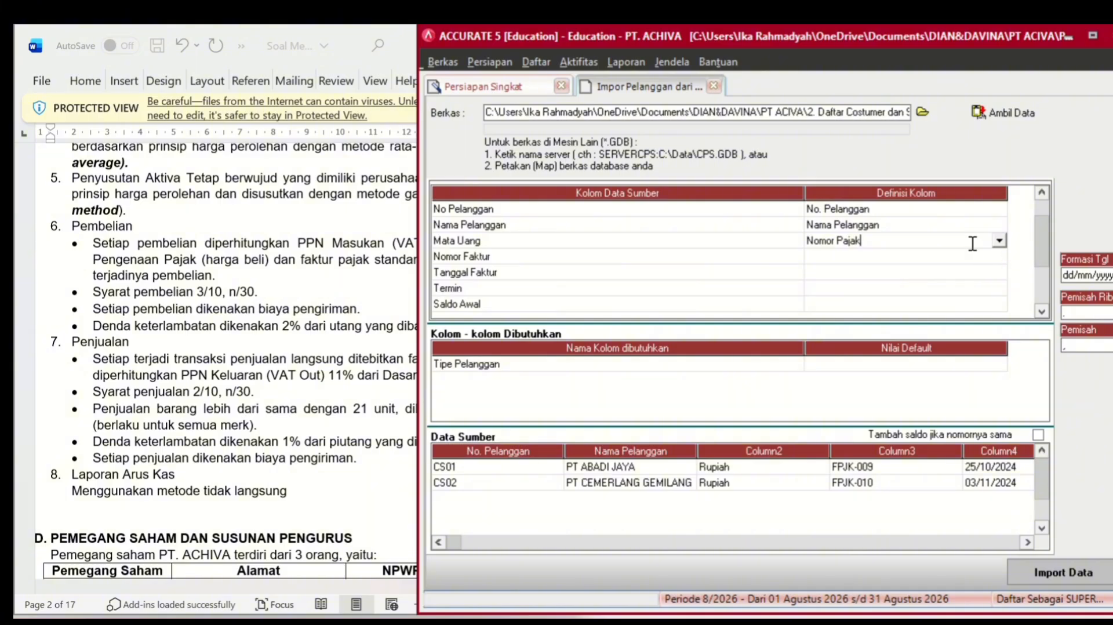
{"action": "left_click", "coordinate": [999, 242]}
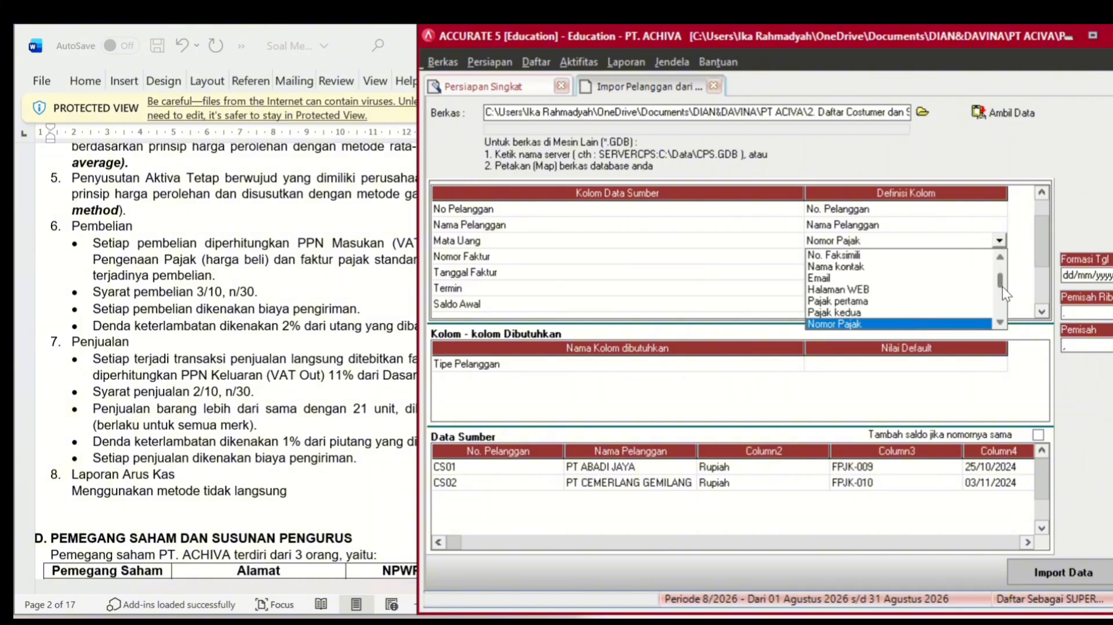
{"action": "left_click", "coordinate": [999, 256]}
{"action": "left_click", "coordinate": [1000, 256]}
{"action": "left_click", "coordinate": [1000, 256]}
{"action": "left_click", "coordinate": [1000, 256]}
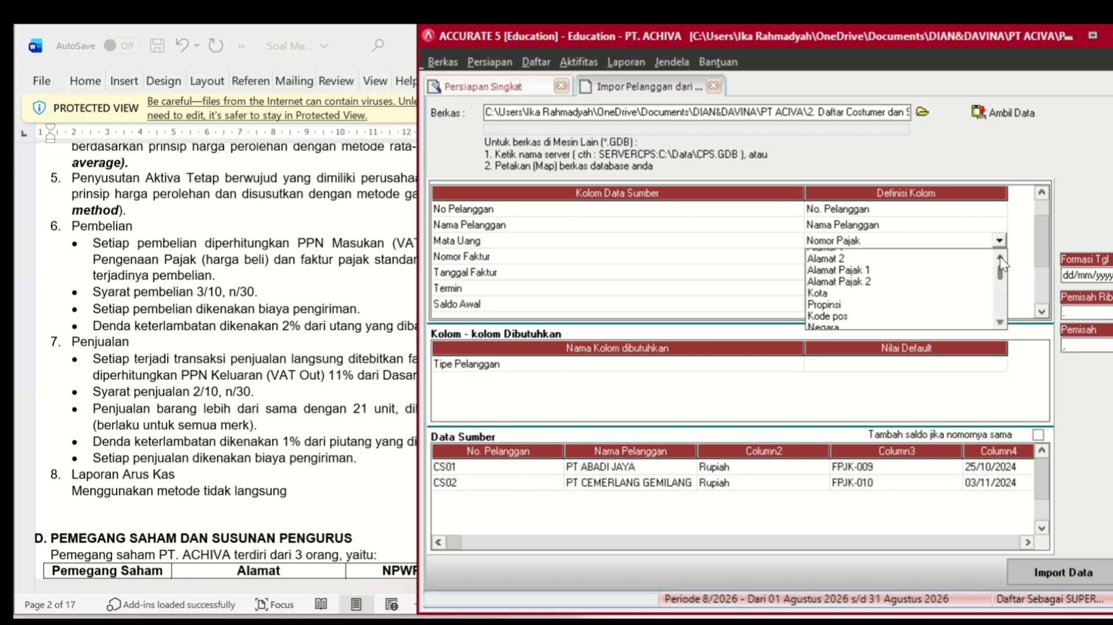
{"action": "left_click", "coordinate": [1000, 256]}
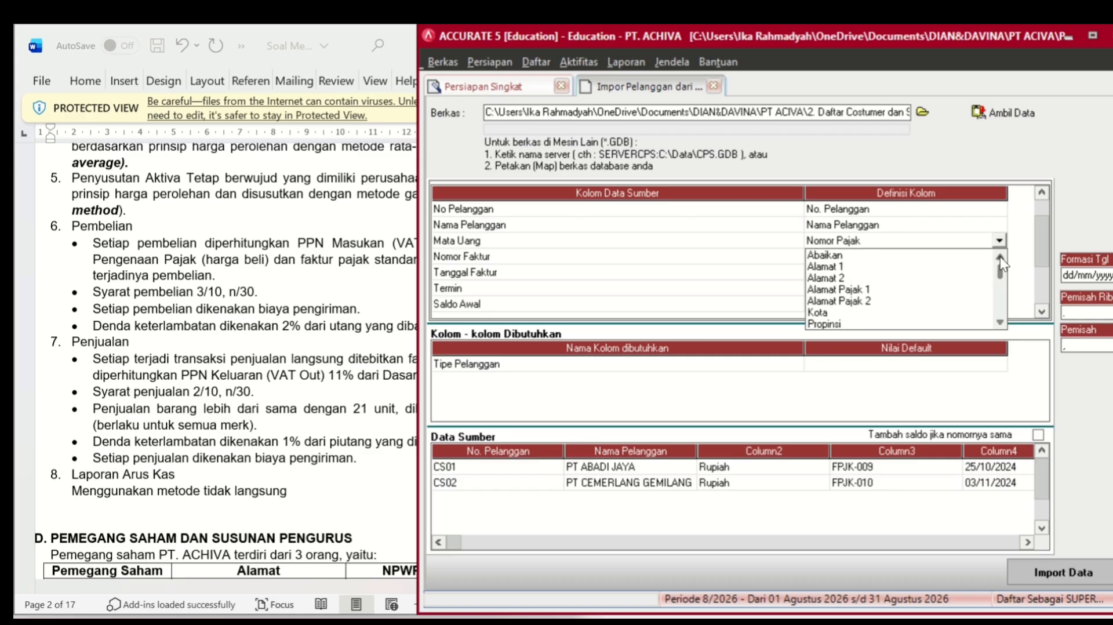
{"action": "left_click", "coordinate": [1000, 322]}
{"action": "left_click", "coordinate": [1001, 322]}
{"action": "left_click", "coordinate": [1001, 322]}
{"action": "left_click", "coordinate": [1001, 322]}
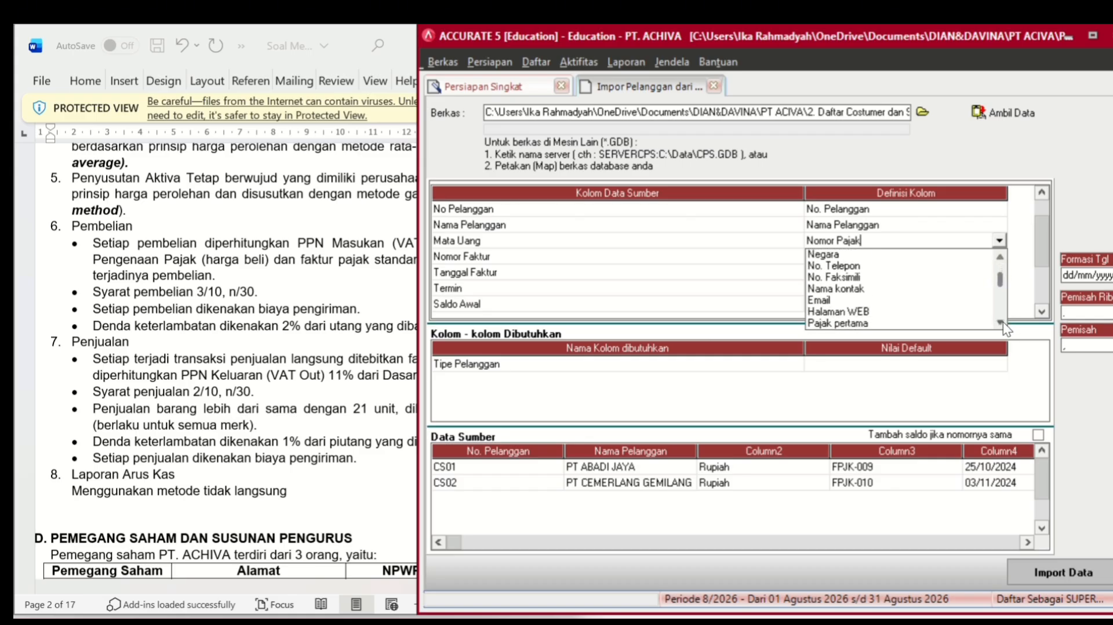
{"action": "left_click", "coordinate": [1001, 322]}
{"action": "left_click", "coordinate": [1001, 322]}
{"action": "left_click", "coordinate": [1001, 322]}
{"action": "left_click", "coordinate": [1001, 322]}
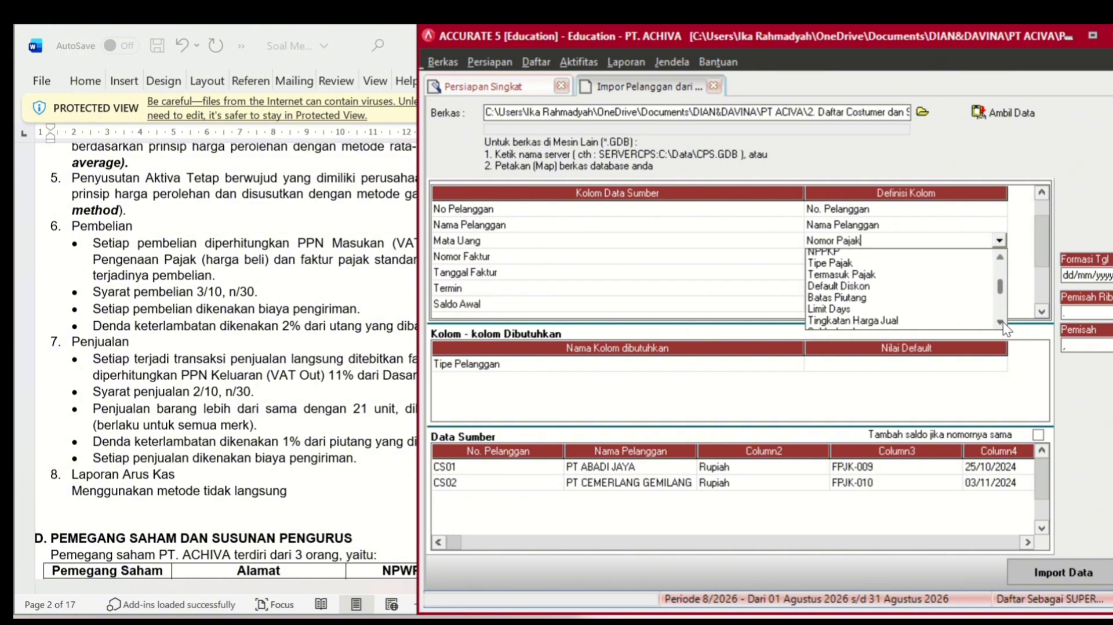
{"action": "left_click", "coordinate": [1001, 322]}
{"action": "left_click", "coordinate": [1001, 322]}
{"action": "left_click", "coordinate": [1001, 321]}
{"action": "left_click", "coordinate": [1001, 321]}
{"action": "left_click", "coordinate": [1001, 322]}
{"action": "left_click", "coordinate": [1001, 322]}
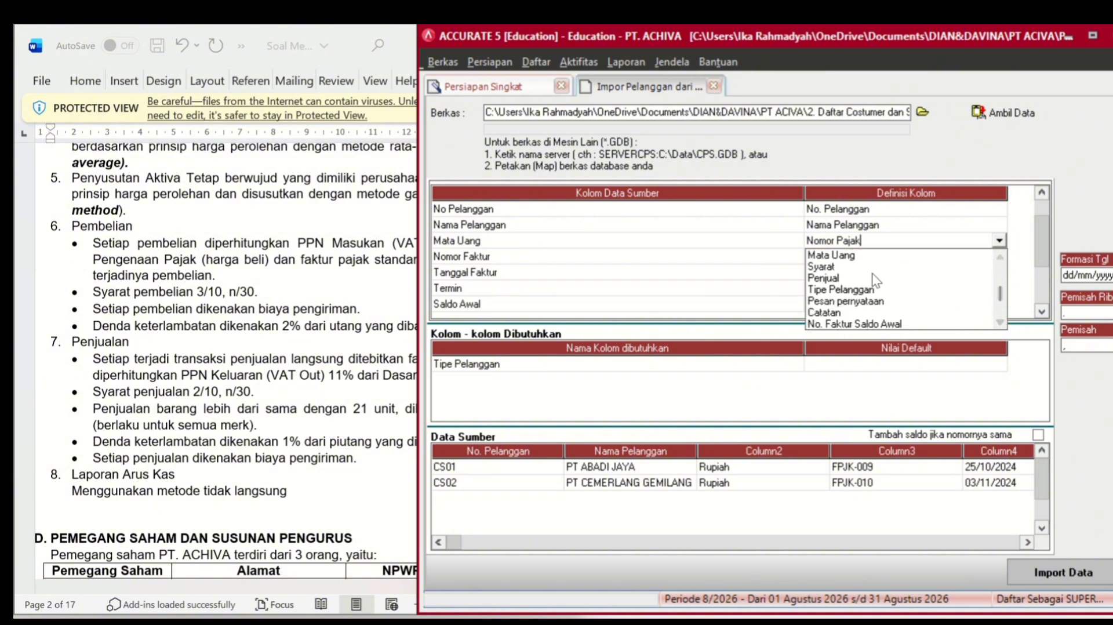
{"action": "left_click", "coordinate": [856, 256]}
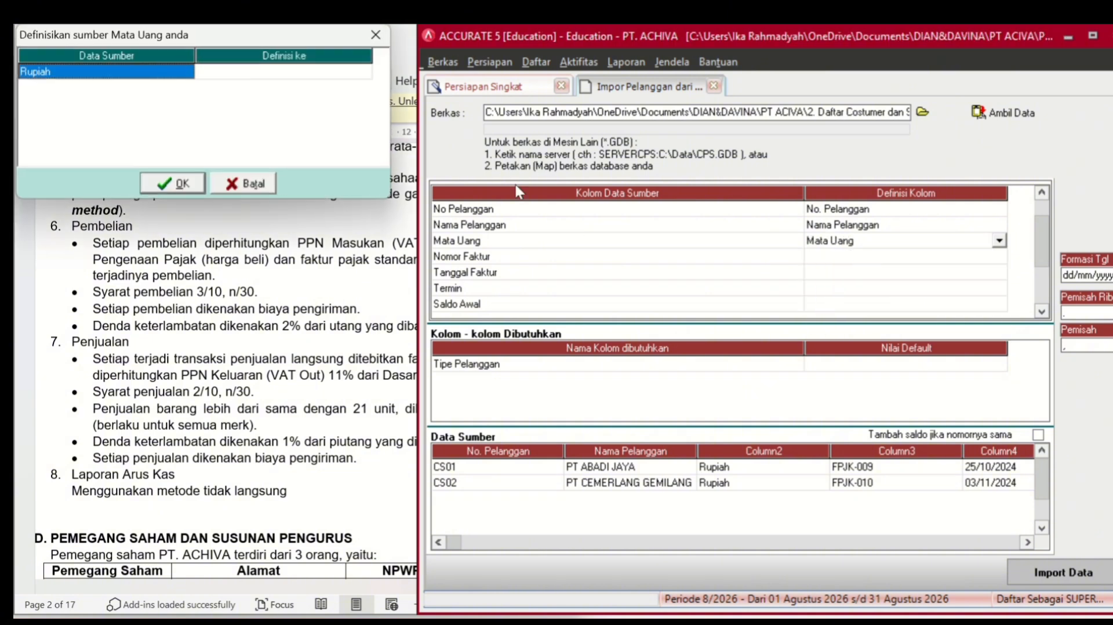
{"action": "left_click", "coordinate": [340, 73]}
{"action": "left_click", "coordinate": [339, 74]}
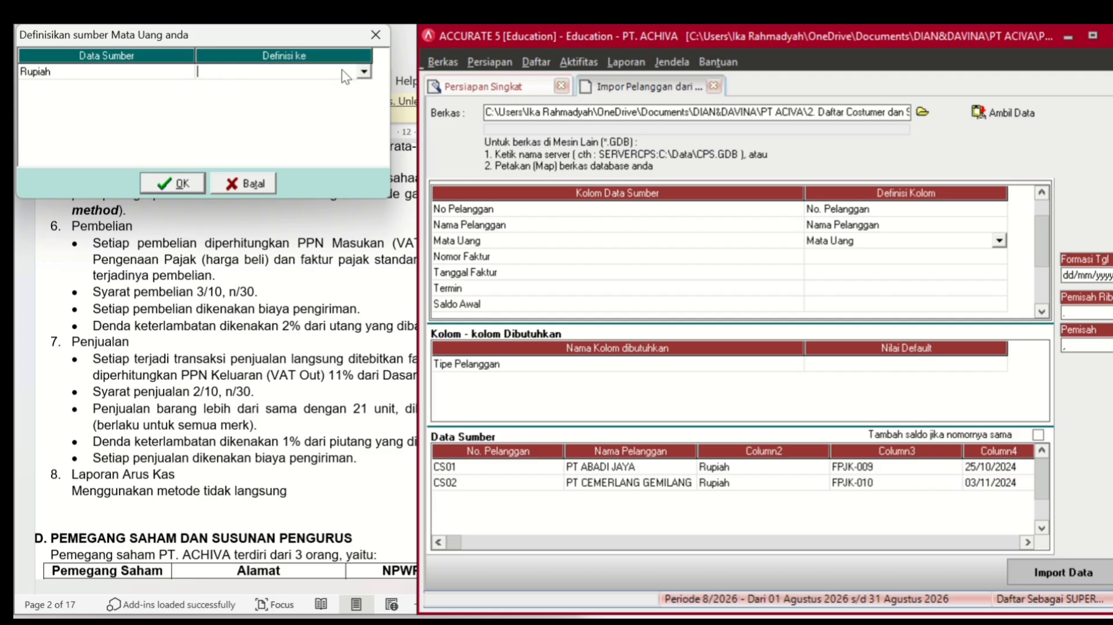
{"action": "left_click", "coordinate": [363, 70]}
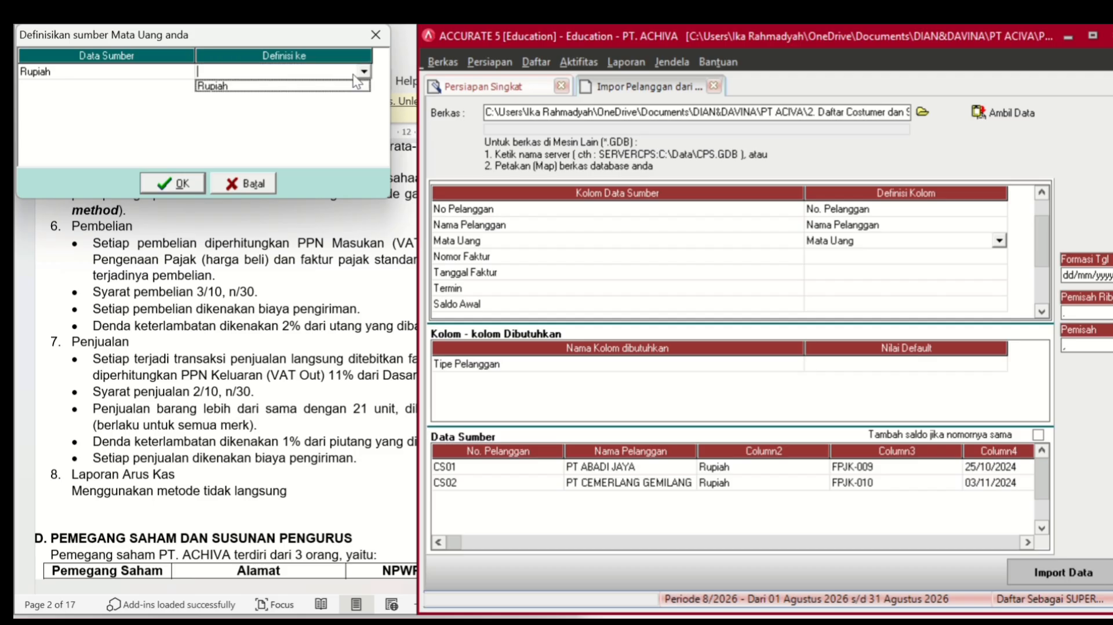
{"action": "left_click", "coordinate": [322, 86]}
{"action": "left_click", "coordinate": [168, 184]}
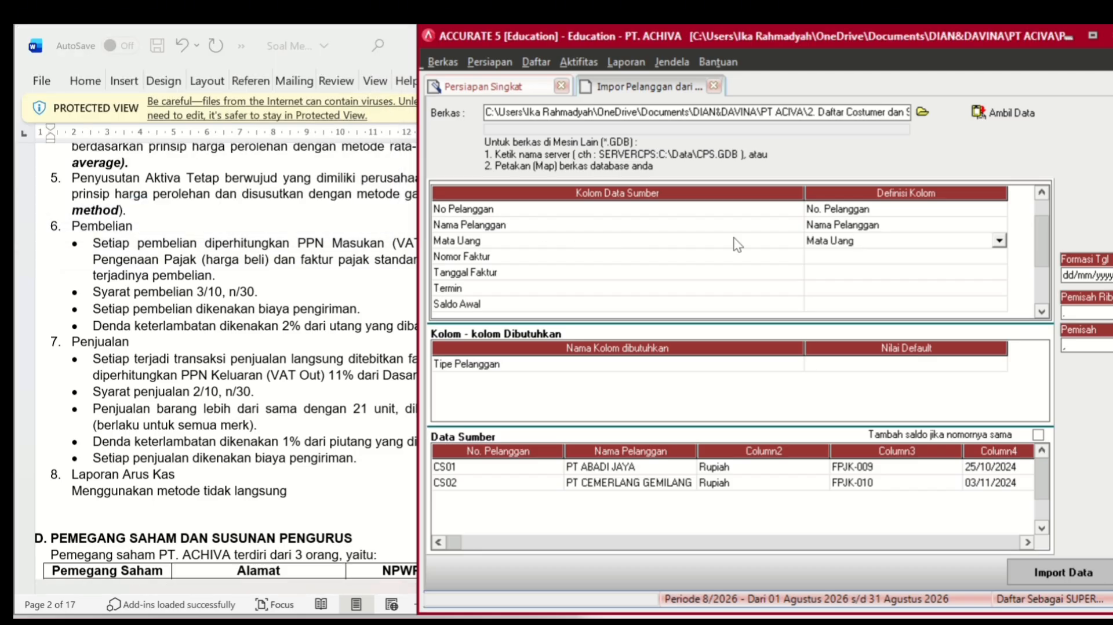
- Map the Nomor Faktur column to No. Faktur Saldo Awal
{"action": "left_click", "coordinate": [876, 264]}
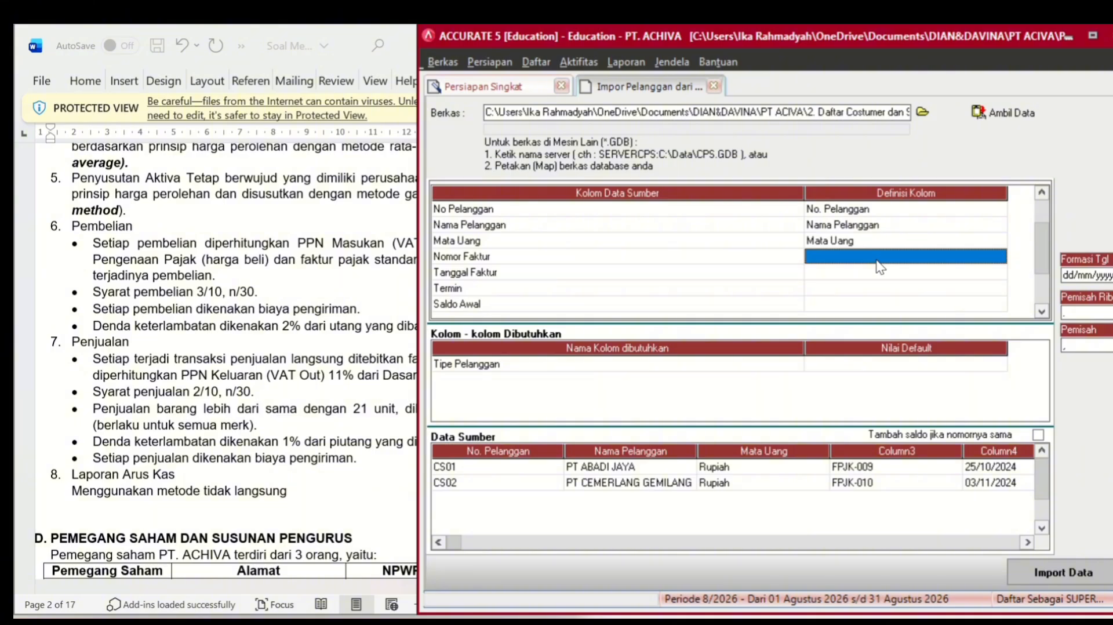
{"action": "left_click", "coordinate": [880, 265]}
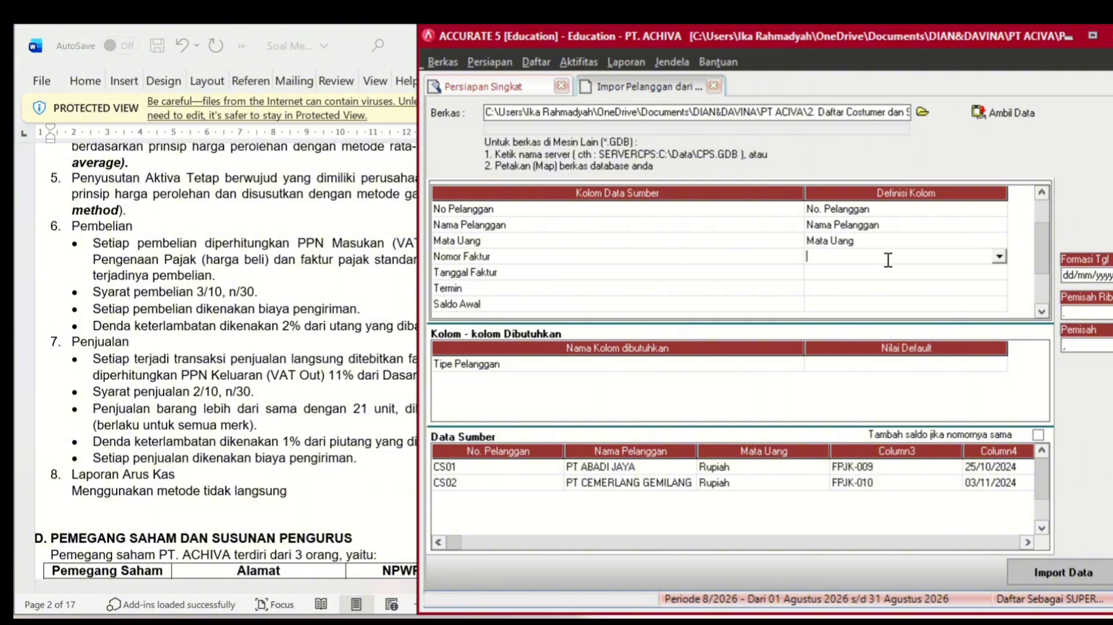
{"action": "left_click", "coordinate": [1003, 258]}
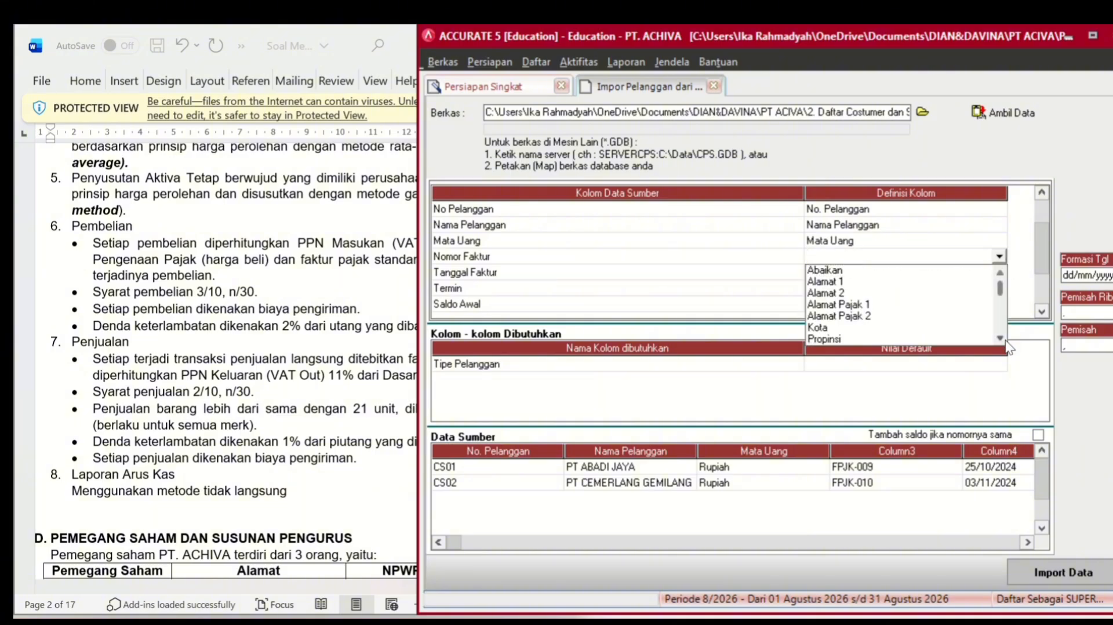
{"action": "scroll", "coordinate": [1009, 347], "scroll_direction": "down", "scroll_amount": 4}
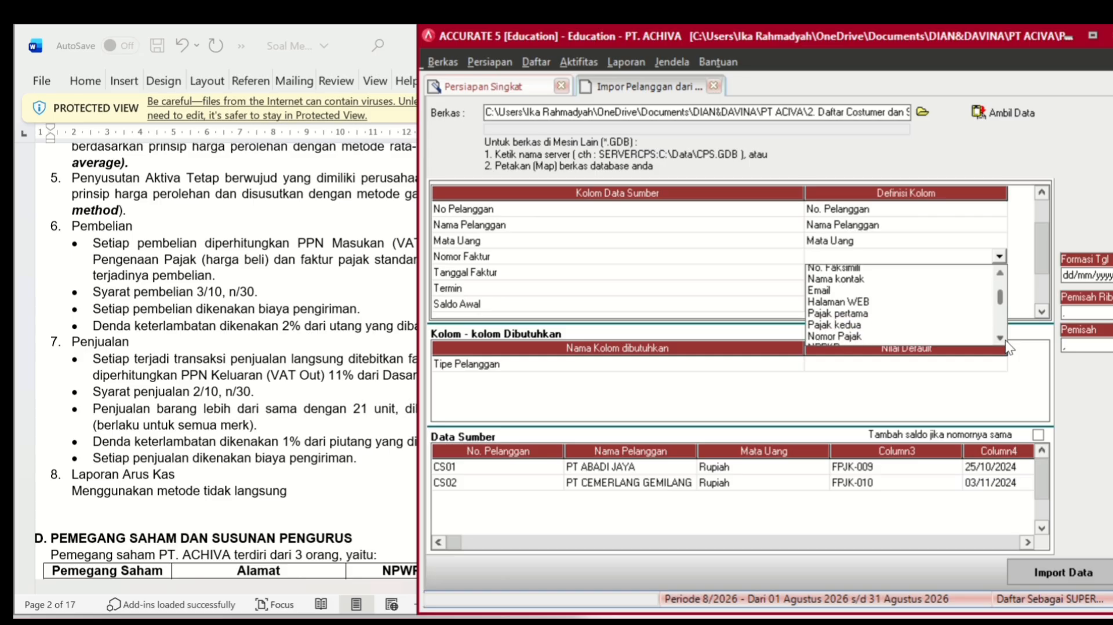
{"action": "scroll", "coordinate": [1008, 346], "scroll_direction": "down", "scroll_amount": 4}
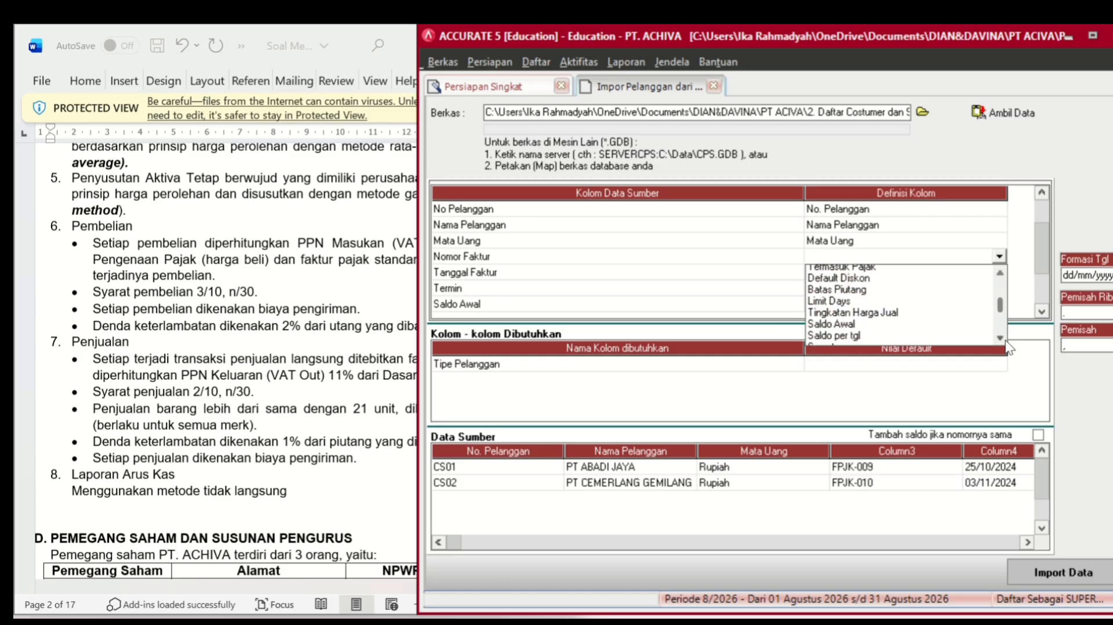
{"action": "scroll", "coordinate": [1009, 346], "scroll_direction": "down", "scroll_amount": 2}
{"action": "scroll", "coordinate": [1008, 346], "scroll_direction": "down", "scroll_amount": 2}
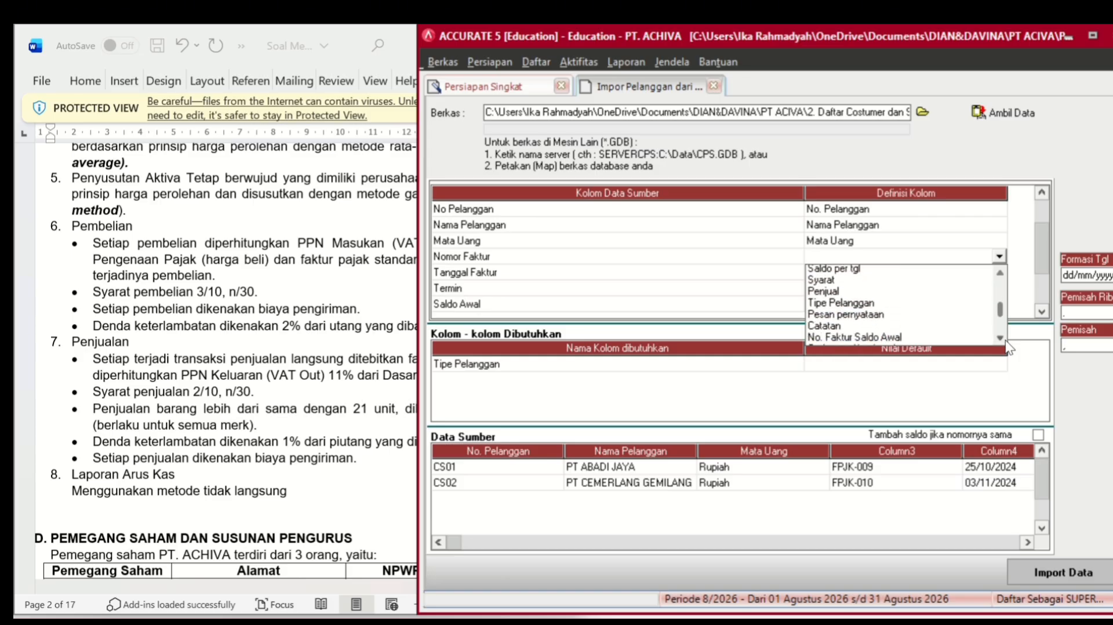
{"action": "left_click", "coordinate": [897, 306]}
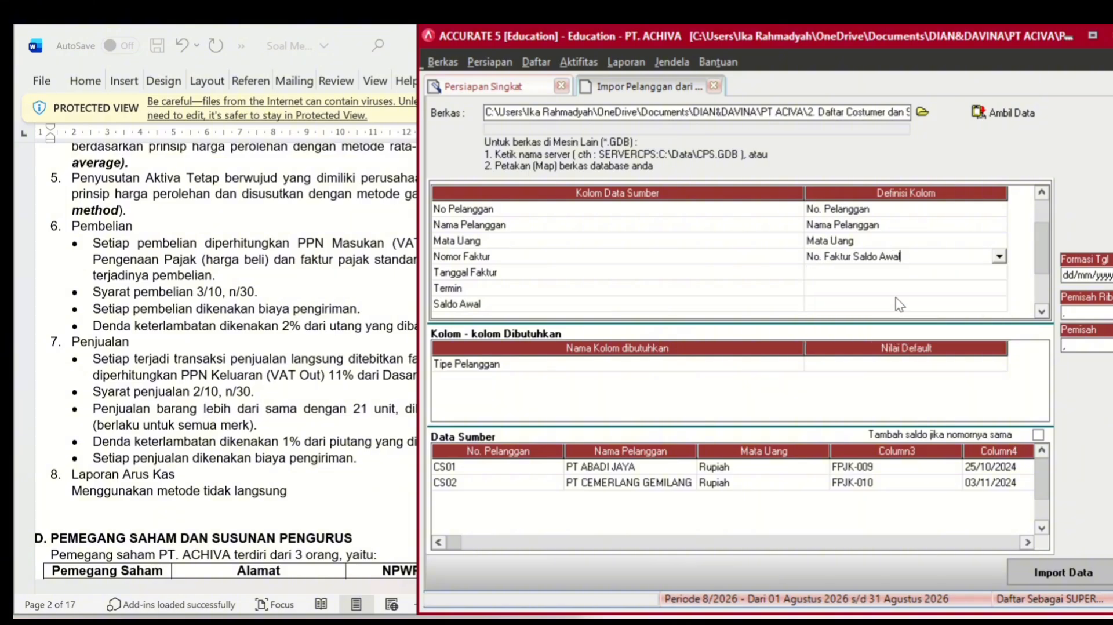
{"action": "left_click", "coordinate": [906, 279]}
- Map the Tanggal Faktur column to Saldo per tgl
{"action": "left_click", "coordinate": [905, 280]}
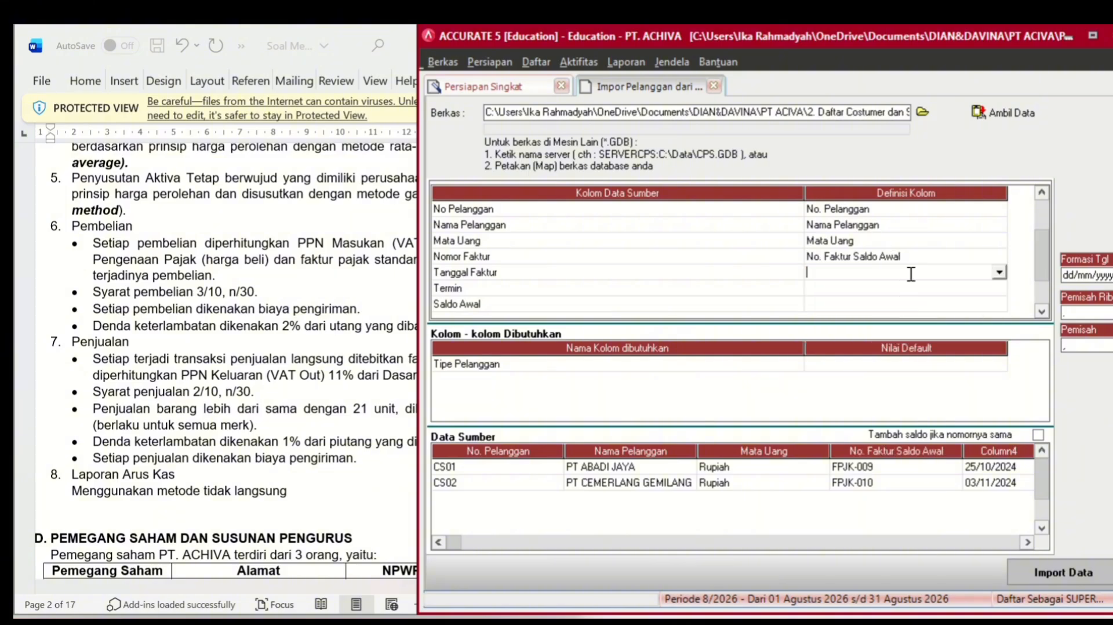
{"action": "left_click", "coordinate": [999, 272]}
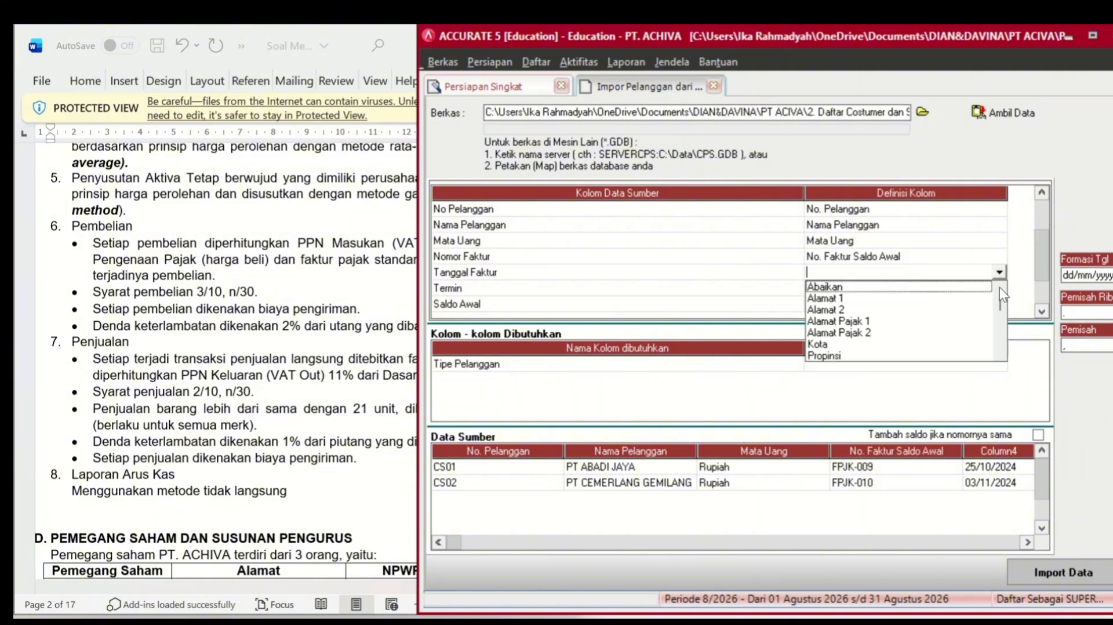
{"action": "scroll", "coordinate": [998, 349], "scroll_direction": "down", "scroll_amount": 2}
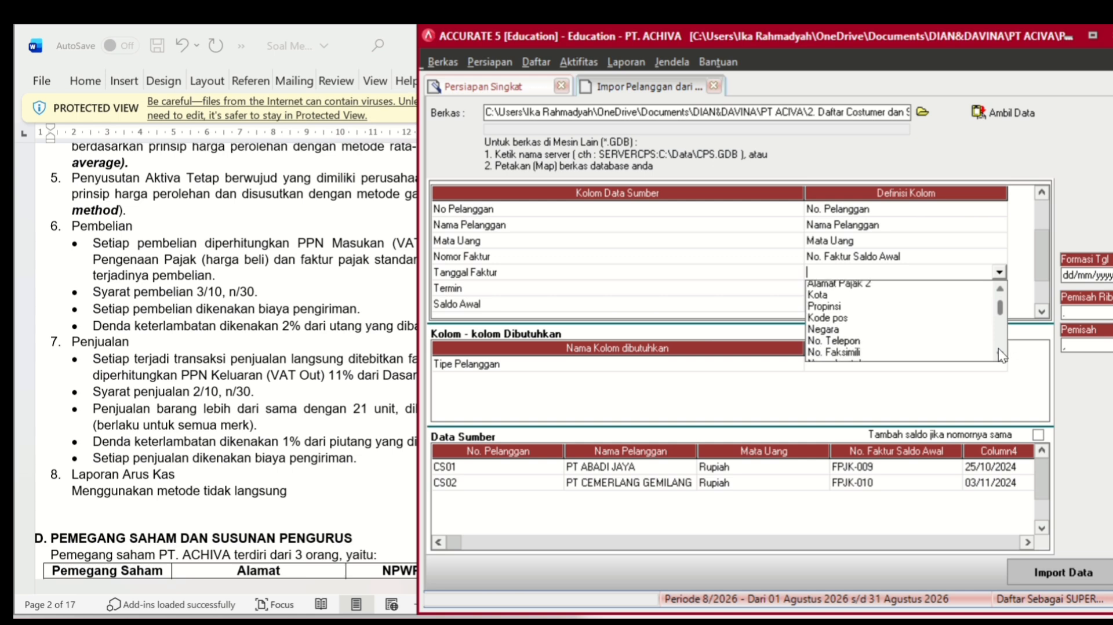
{"action": "scroll", "coordinate": [998, 349], "scroll_direction": "down", "scroll_amount": 3}
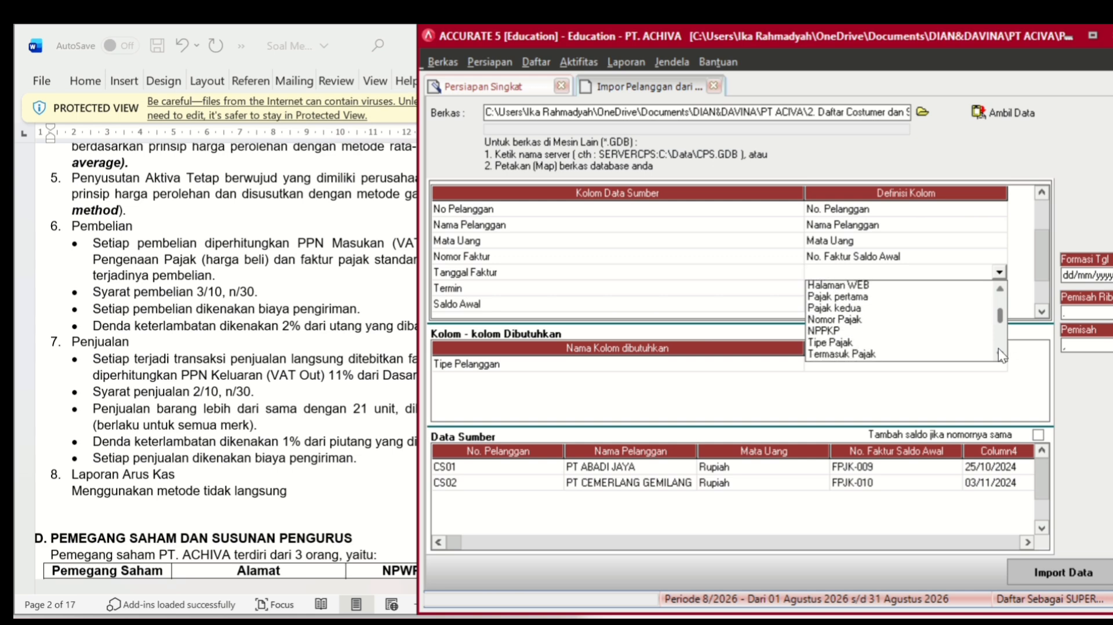
{"action": "scroll", "coordinate": [998, 349], "scroll_direction": "down", "scroll_amount": 3}
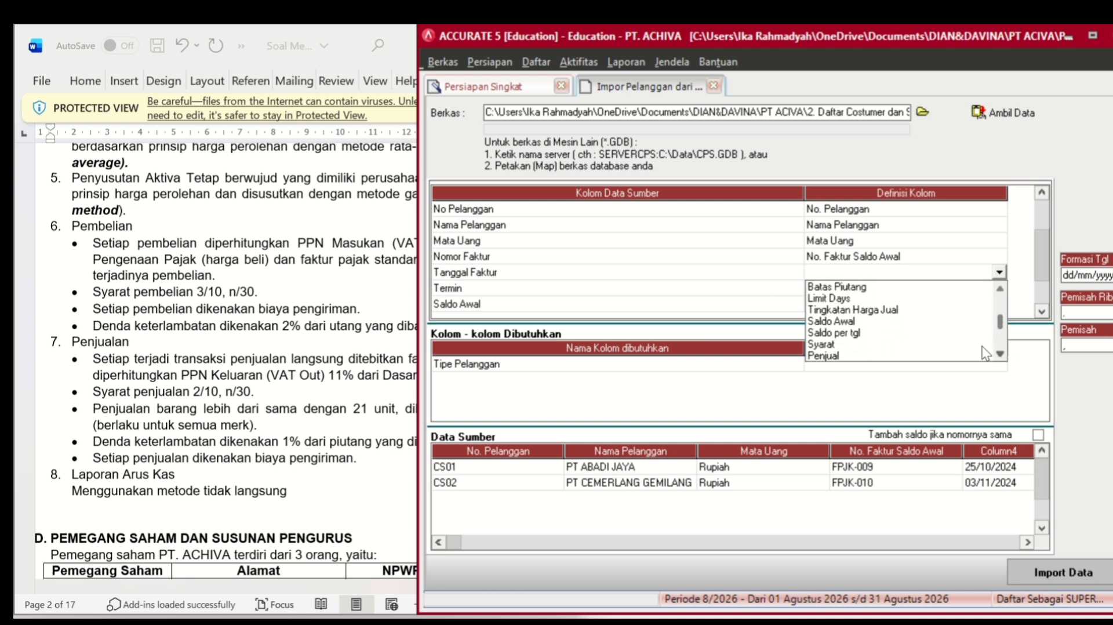
{"action": "left_click", "coordinate": [867, 333]}
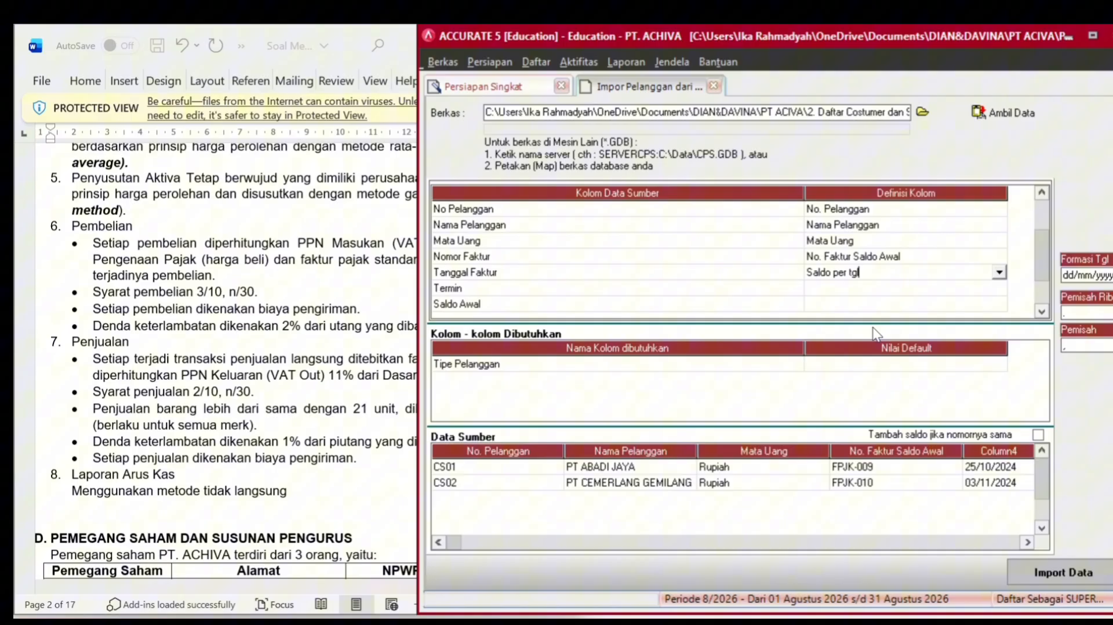
- Bring up the definition choices for the Termin column
{"action": "left_click", "coordinate": [916, 288]}
{"action": "left_click", "coordinate": [915, 289]}
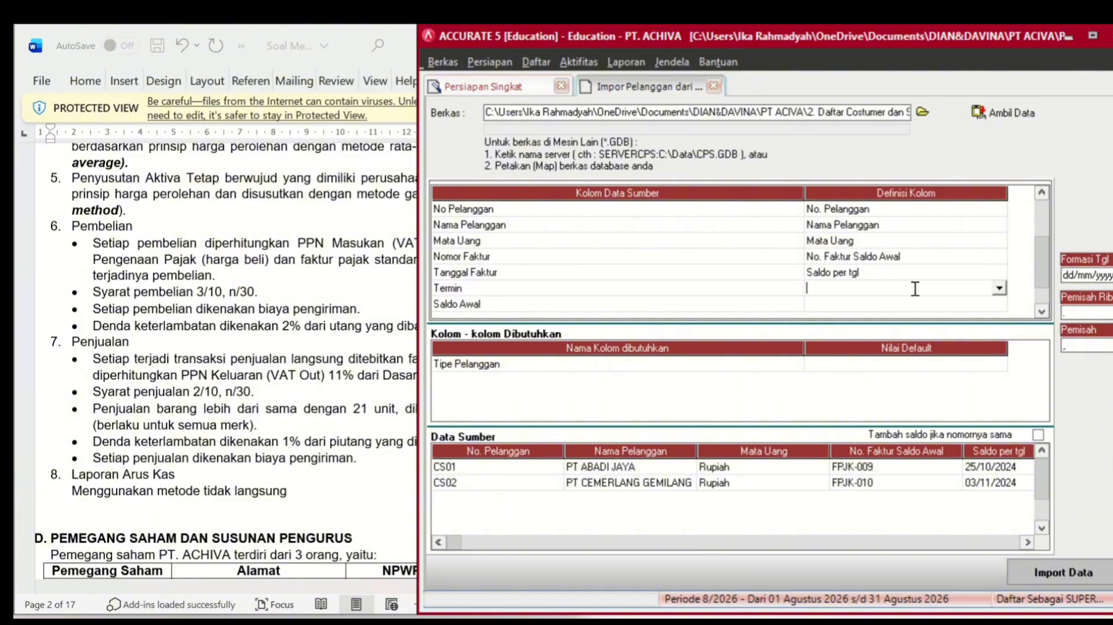
{"action": "left_click", "coordinate": [998, 289]}
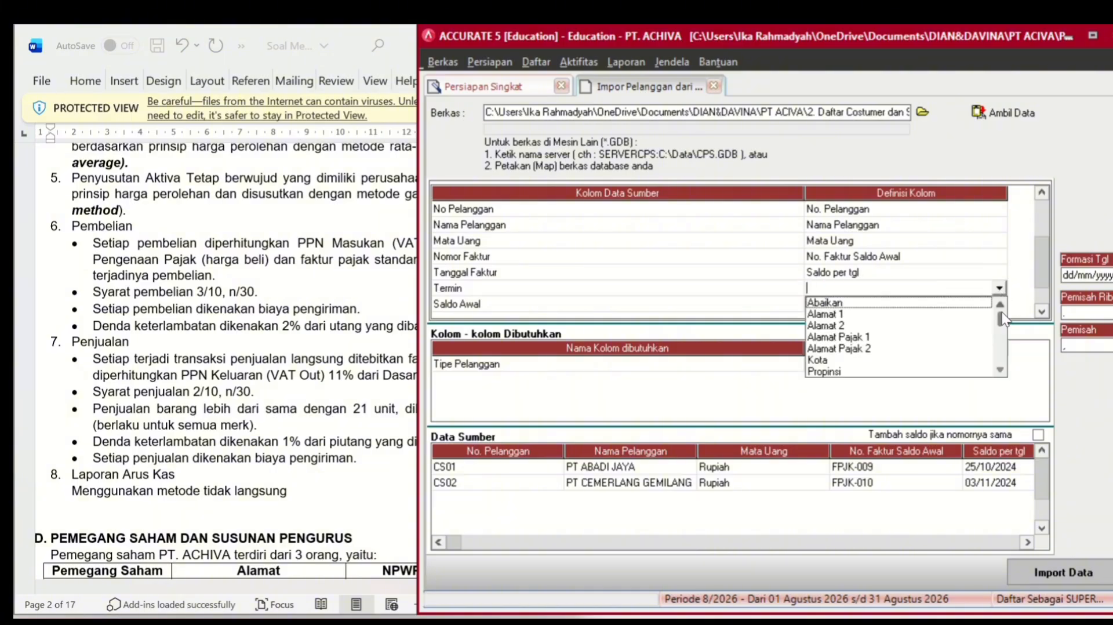
{"action": "left_click", "coordinate": [999, 368]}
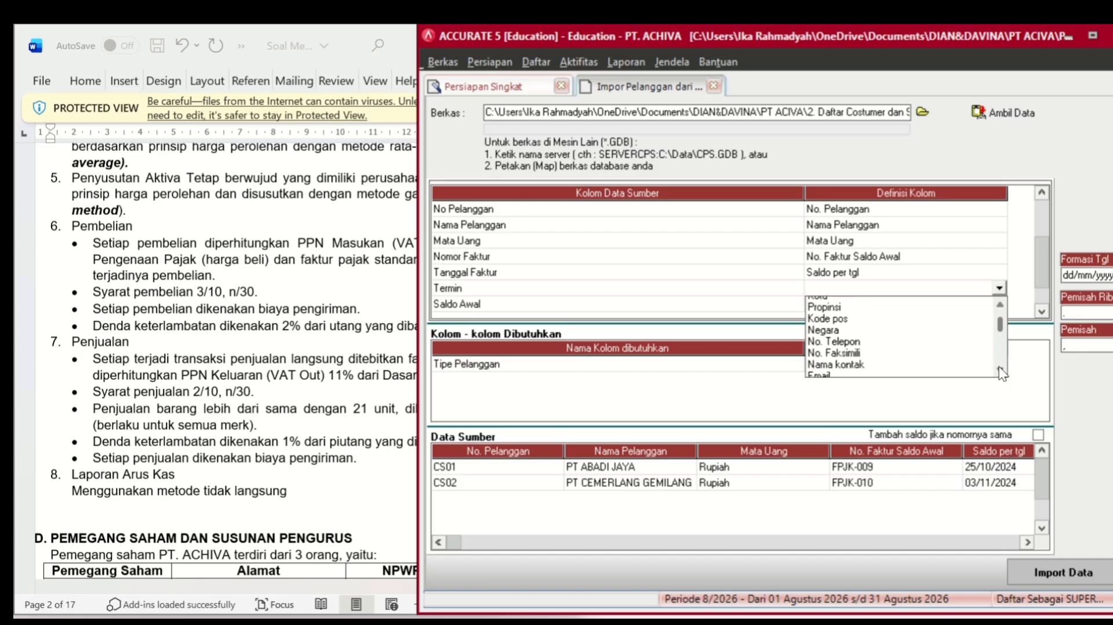
{"action": "left_click_drag", "start_coordinate": [999, 367], "coordinate": [1000, 366]}
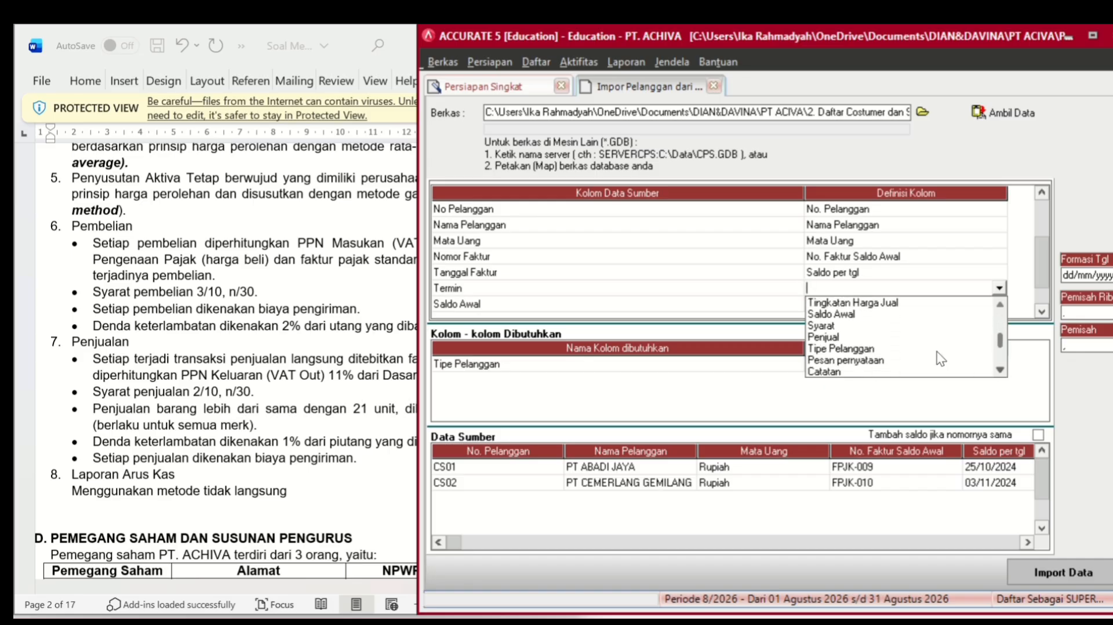
- Map Termin to Syarat, matching the file's 2/10, n/30 to the 2/10 n/30 term
{"action": "left_click", "coordinate": [848, 324]}
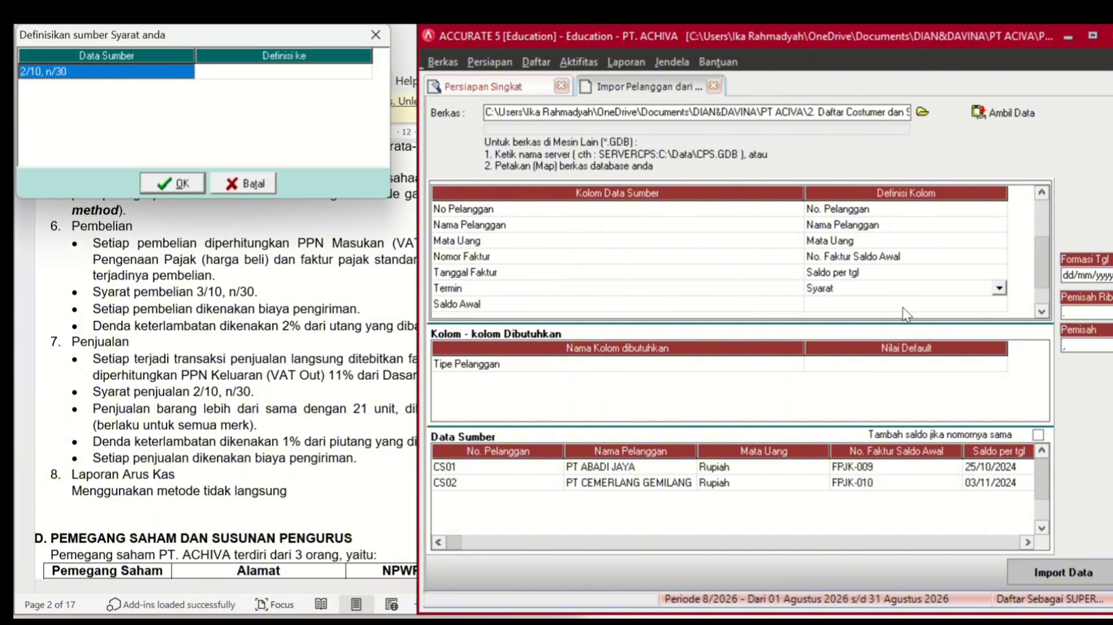
{"action": "left_click", "coordinate": [309, 73]}
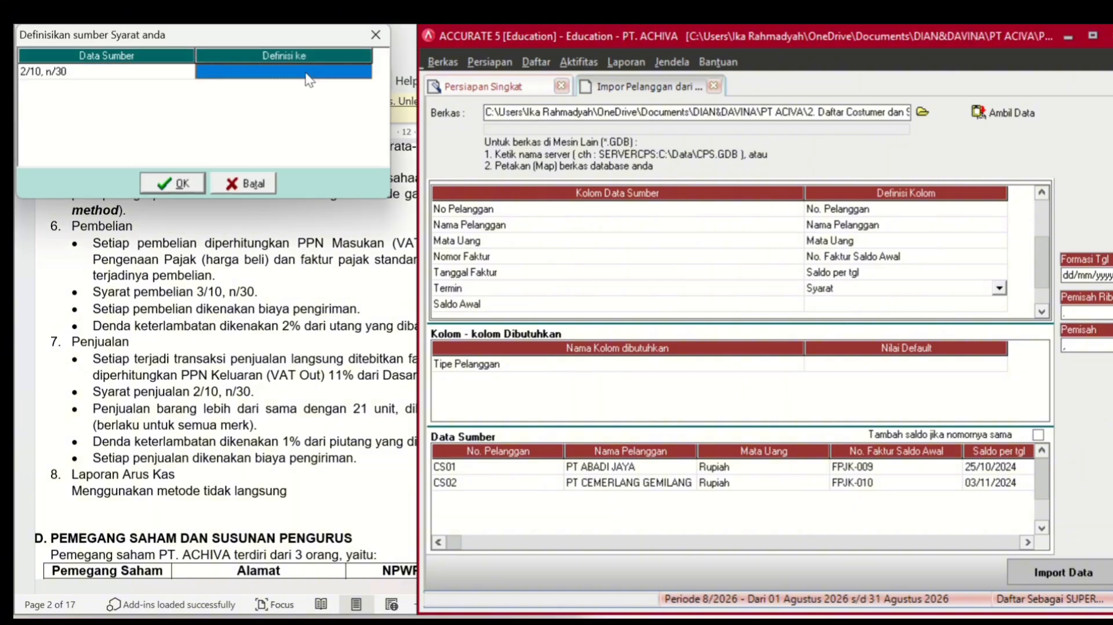
{"action": "left_click", "coordinate": [309, 73]}
{"action": "left_click", "coordinate": [364, 71]}
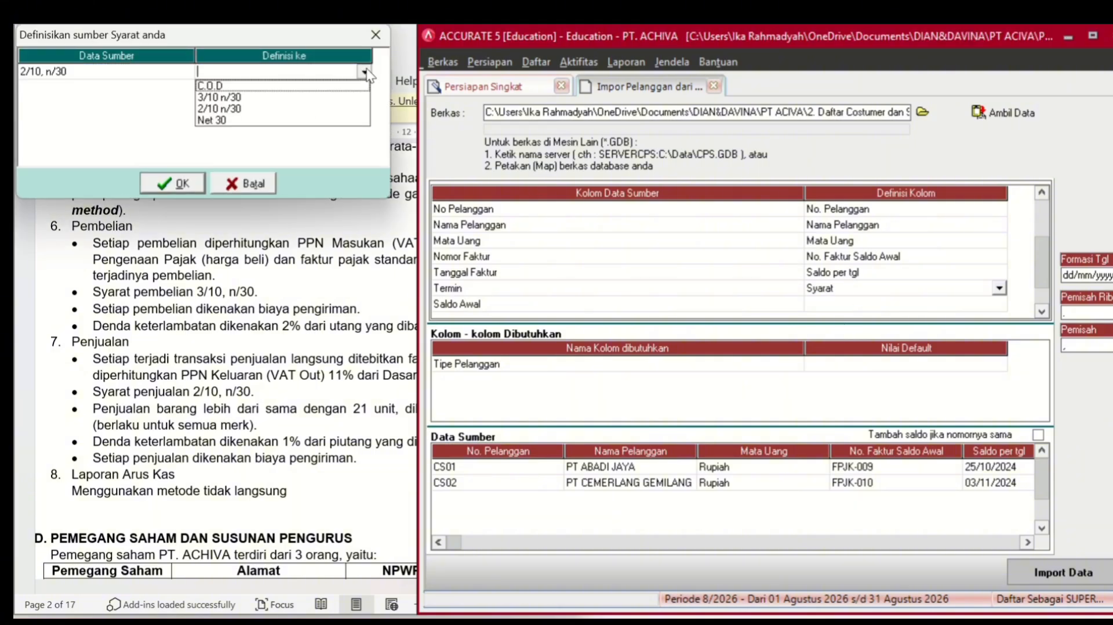
{"action": "left_click", "coordinate": [259, 110]}
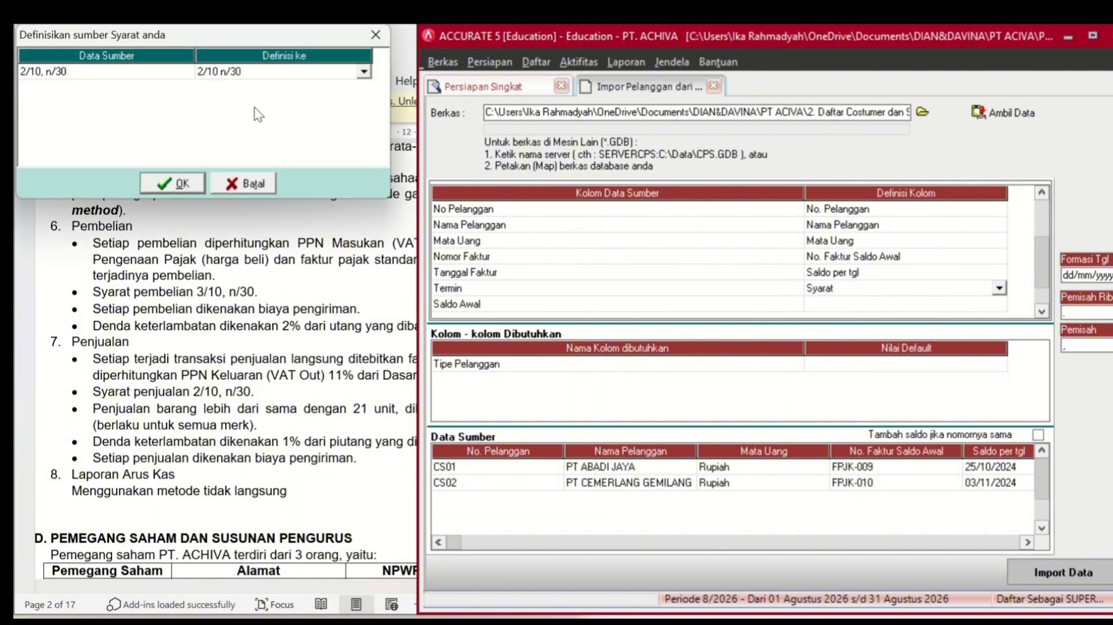
{"action": "left_click", "coordinate": [168, 183]}
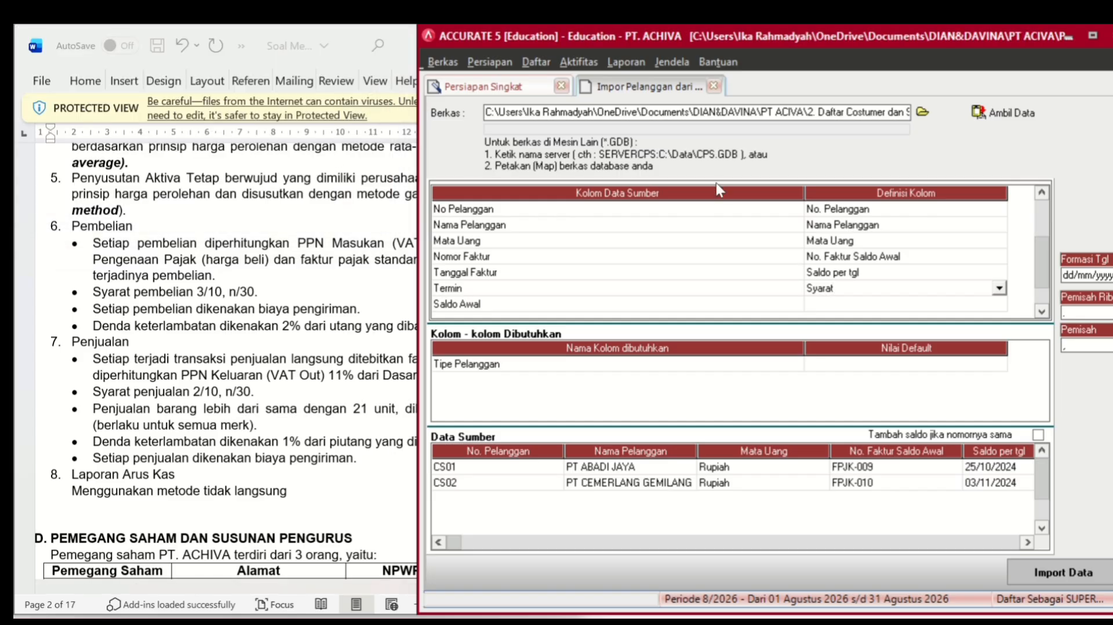
- Map the Saldo Awal column to the Saldo Awal field
{"action": "left_click", "coordinate": [882, 309]}
{"action": "left_click", "coordinate": [881, 305]}
{"action": "left_click", "coordinate": [999, 304]}
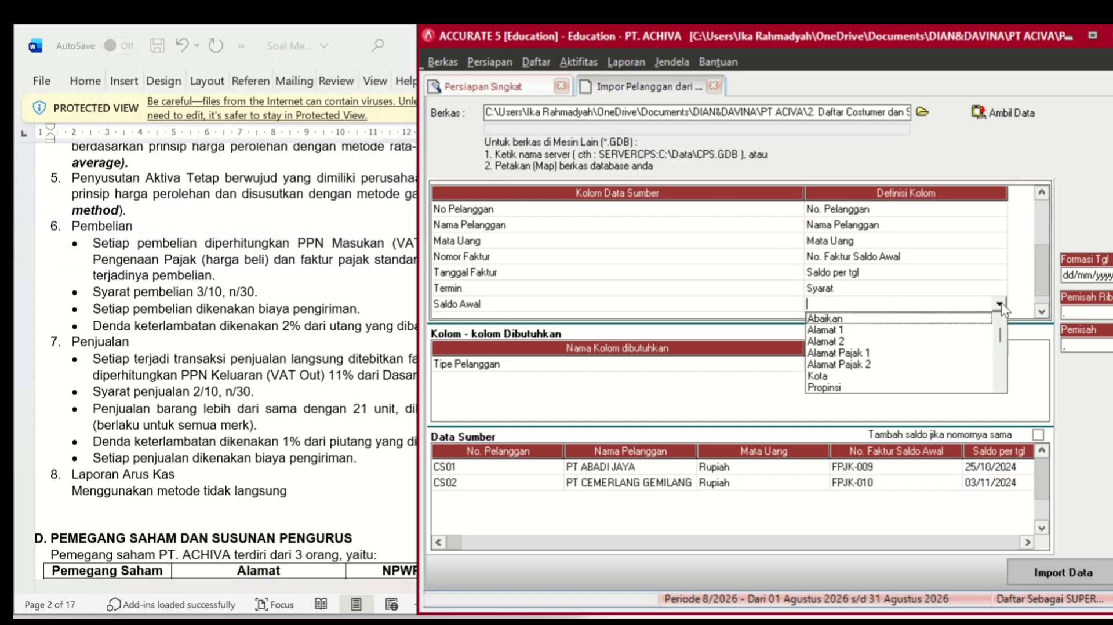
{"action": "left_click", "coordinate": [1000, 387]}
{"action": "left_click", "coordinate": [1000, 387]}
{"action": "left_click", "coordinate": [1000, 387]}
{"action": "left_click", "coordinate": [1000, 387]}
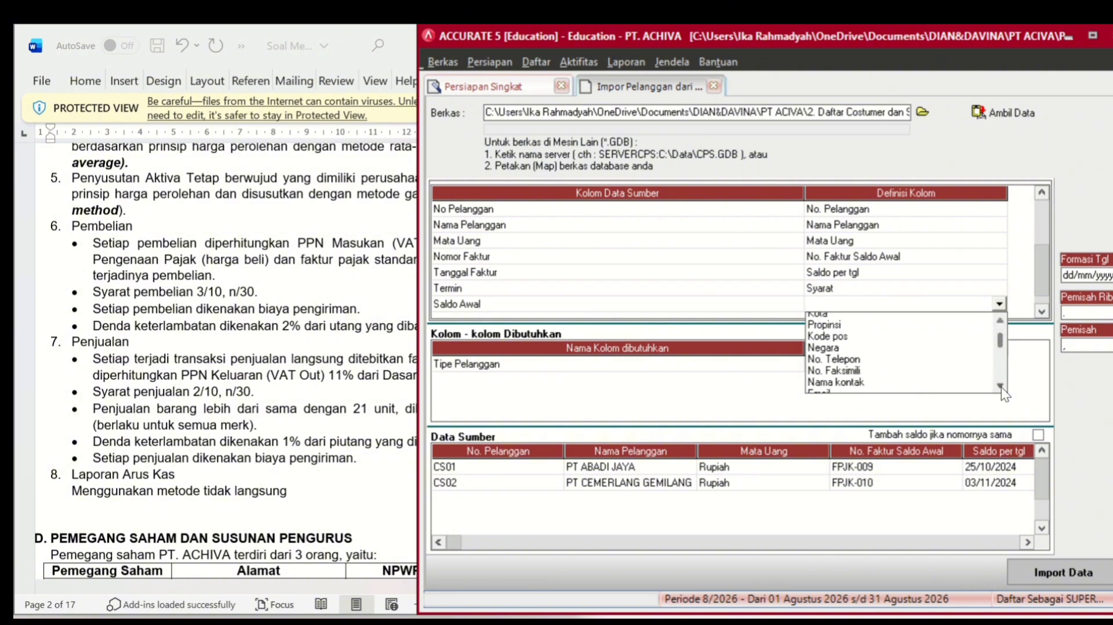
{"action": "left_click", "coordinate": [1000, 388]}
{"action": "left_click", "coordinate": [1000, 387]}
{"action": "left_click", "coordinate": [1000, 387]}
{"action": "left_click", "coordinate": [1000, 387]}
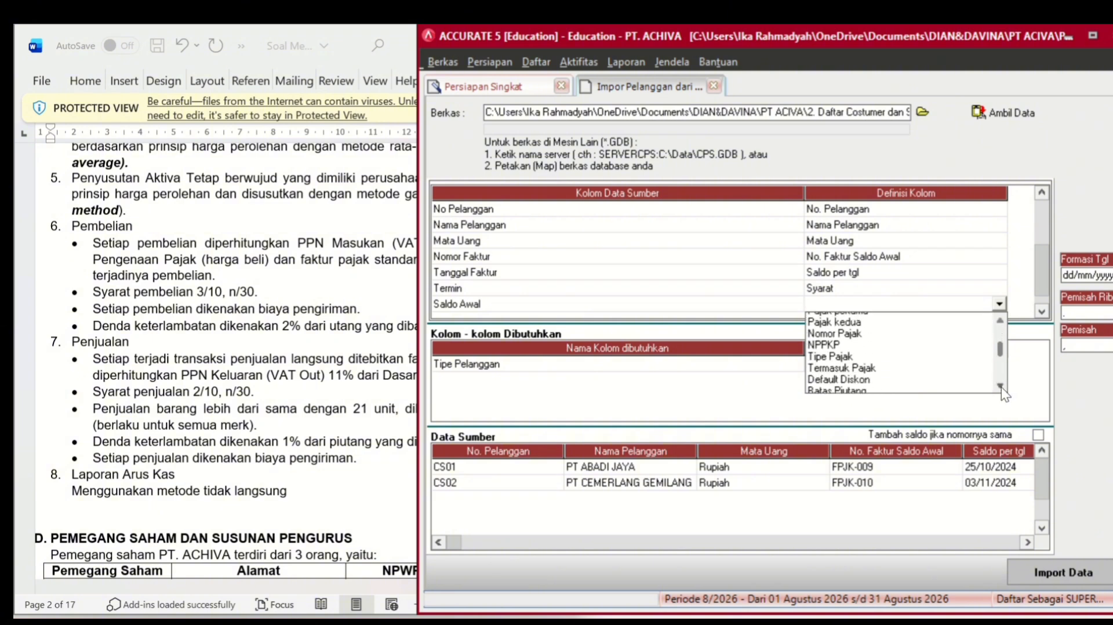
{"action": "left_click", "coordinate": [1000, 387]}
{"action": "left_click", "coordinate": [1001, 387]}
{"action": "left_click", "coordinate": [1001, 387]}
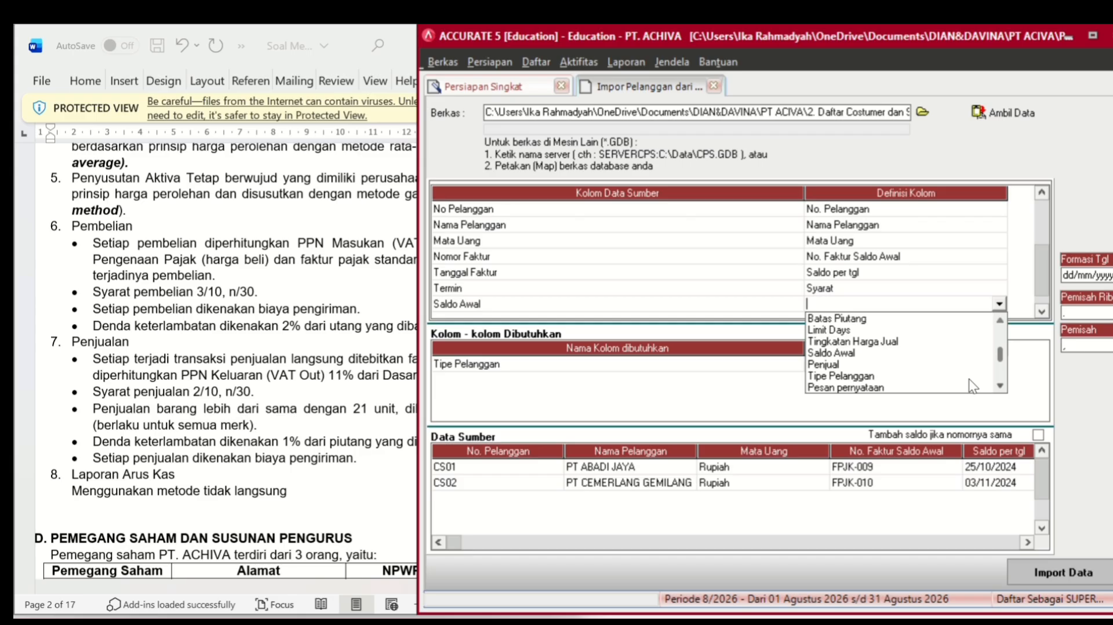
{"action": "left_click", "coordinate": [854, 353]}
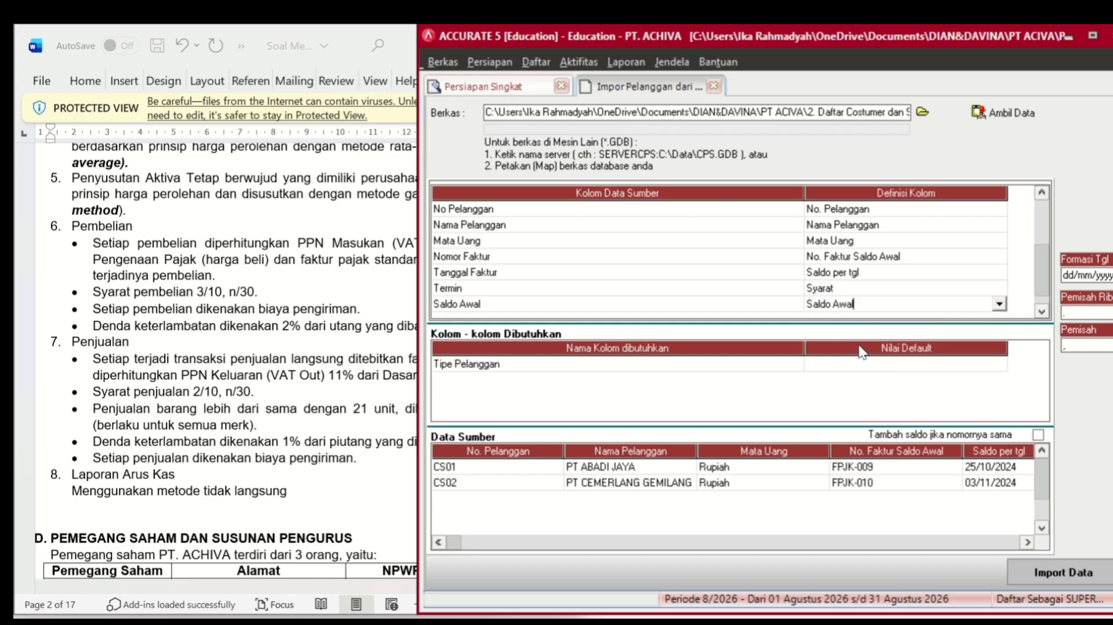
- Map the Pajak column to Pajak pertama, with source value T defined as PPN
{"action": "left_click", "coordinate": [1039, 313]}
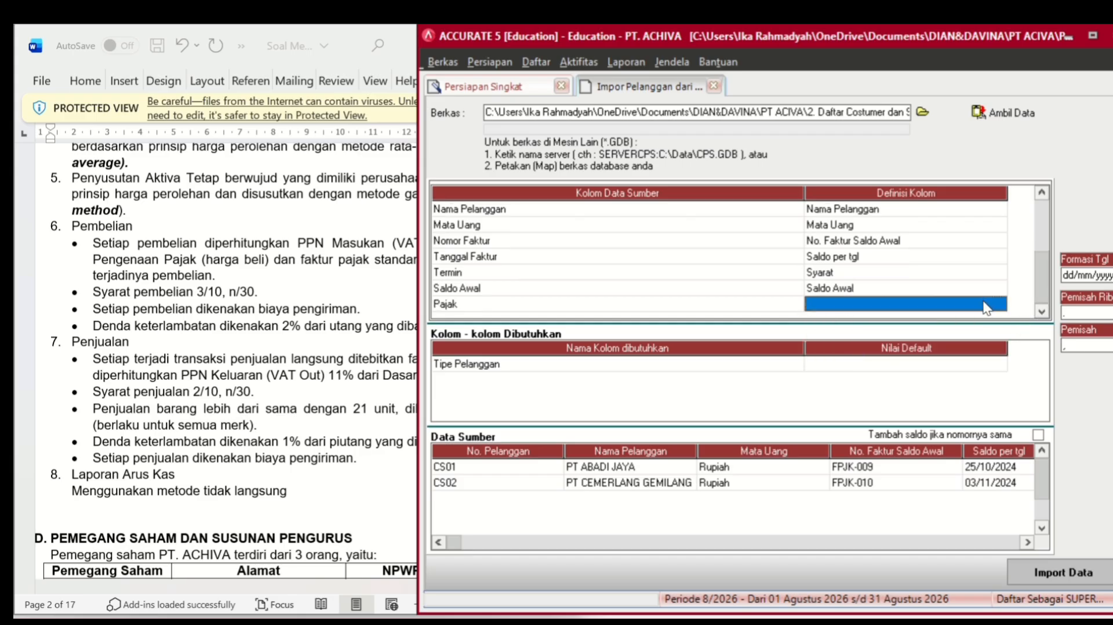
{"action": "left_click", "coordinate": [984, 302]}
{"action": "left_click", "coordinate": [1000, 304]}
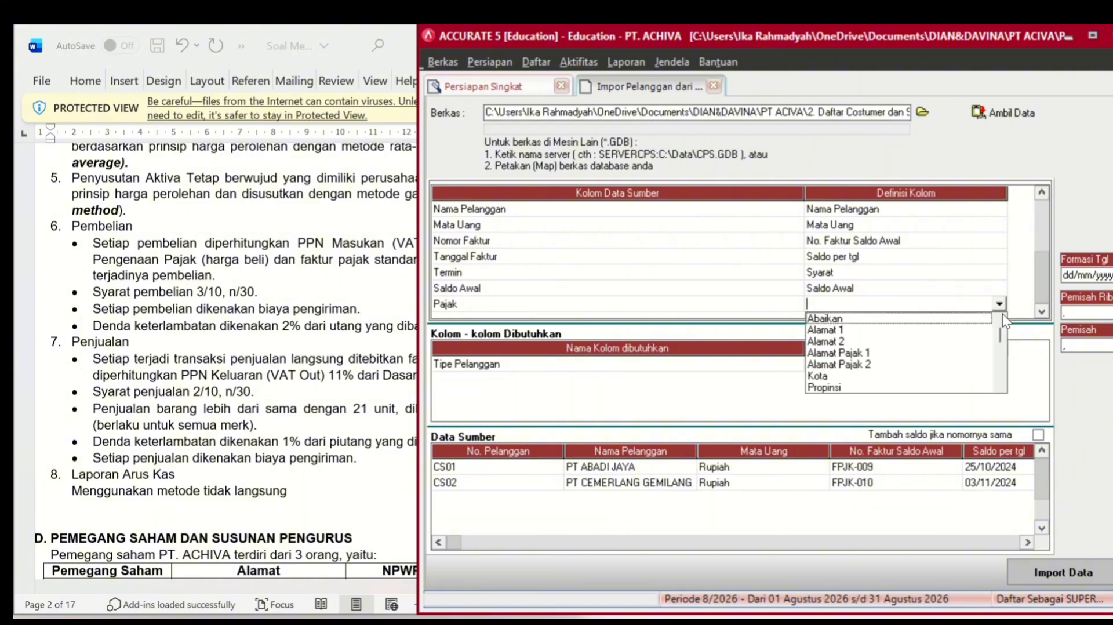
{"action": "scroll", "coordinate": [1001, 384], "scroll_direction": "down", "scroll_amount": 3}
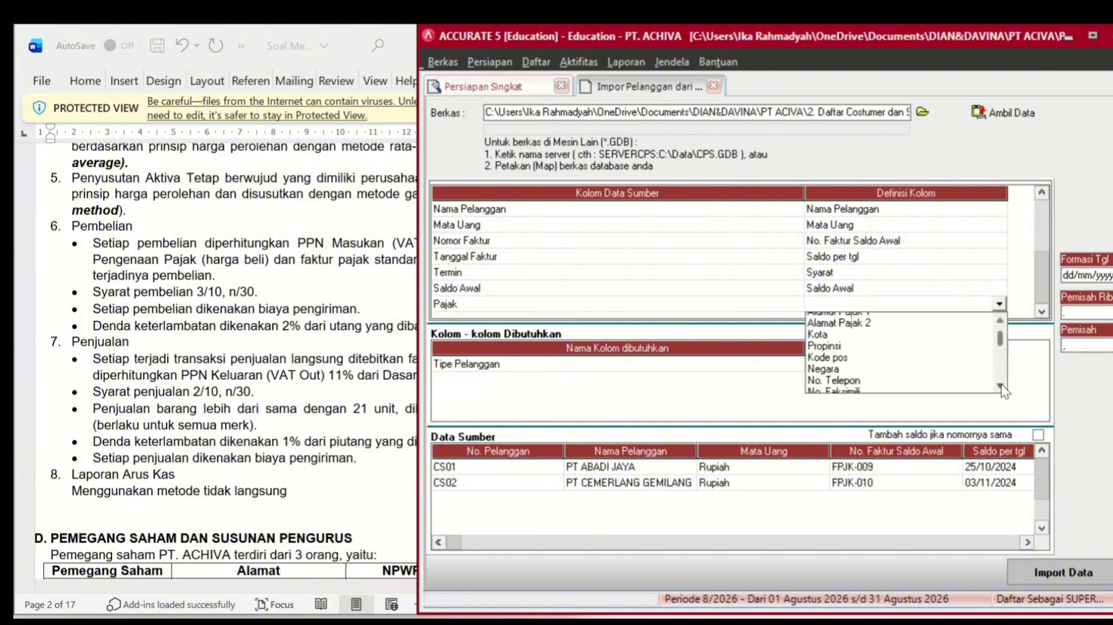
{"action": "scroll", "coordinate": [1001, 383], "scroll_direction": "down", "scroll_amount": 2}
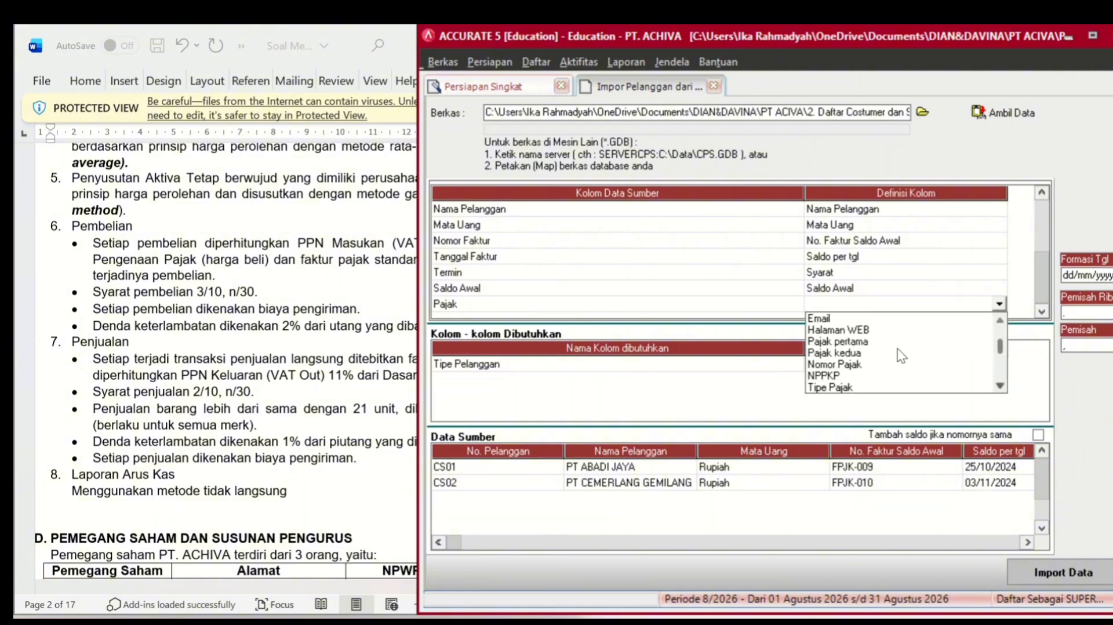
{"action": "left_click", "coordinate": [886, 342]}
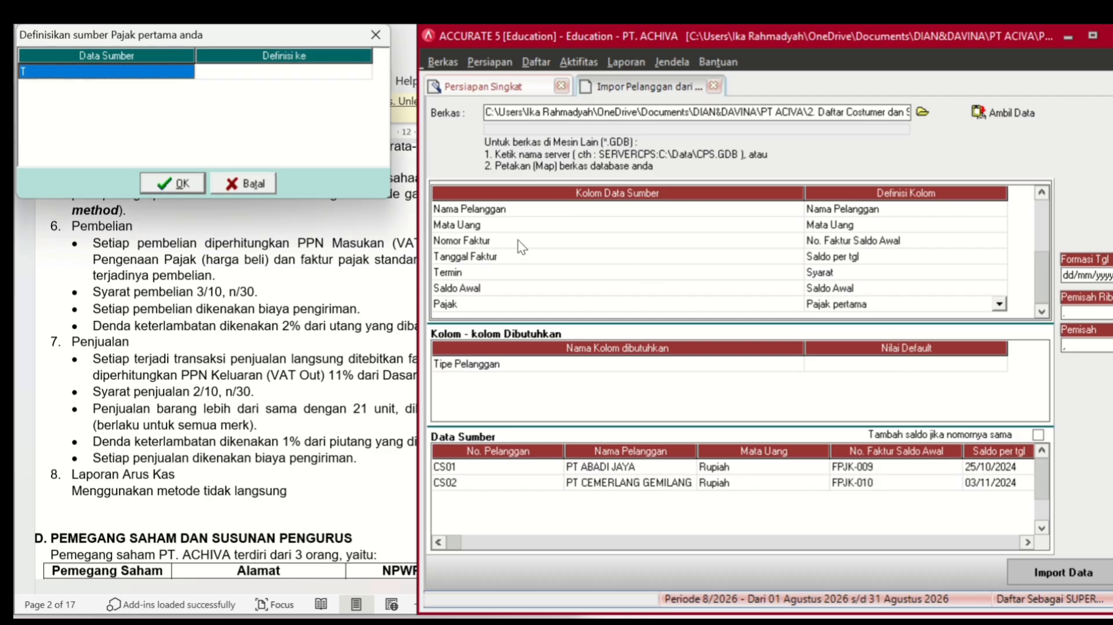
{"action": "left_click", "coordinate": [316, 74]}
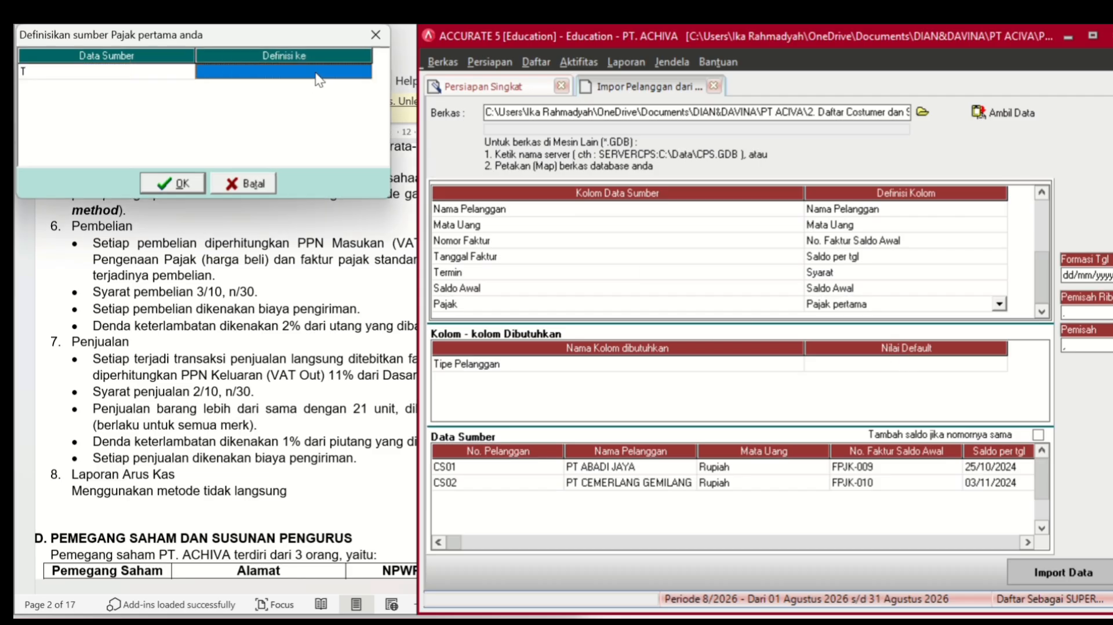
{"action": "type", "text": "PPN"}
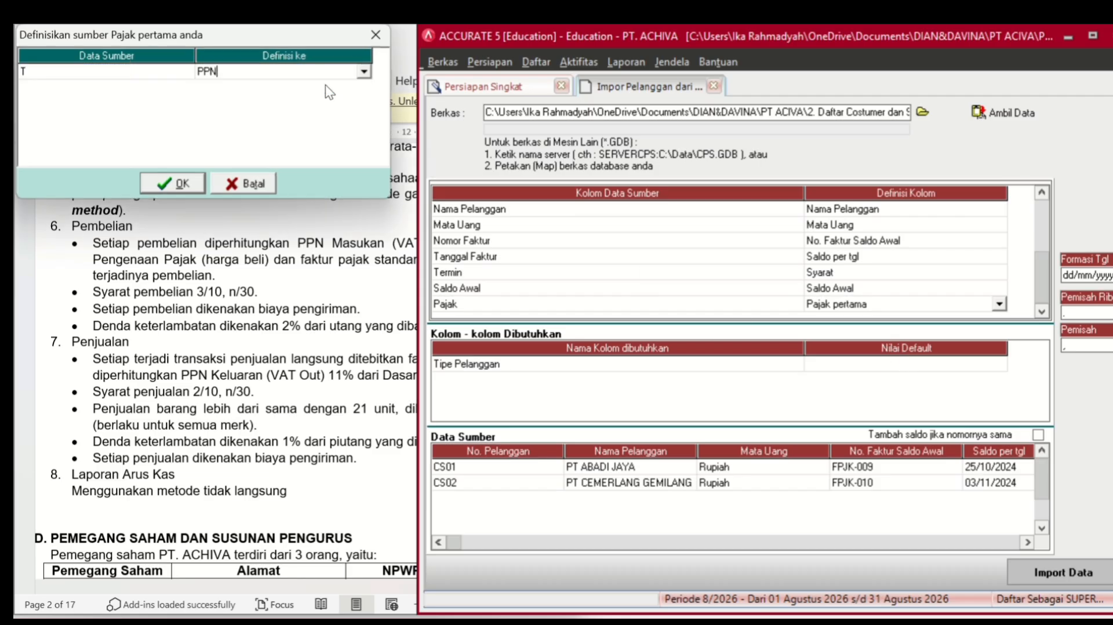
{"action": "left_click", "coordinate": [185, 182]}
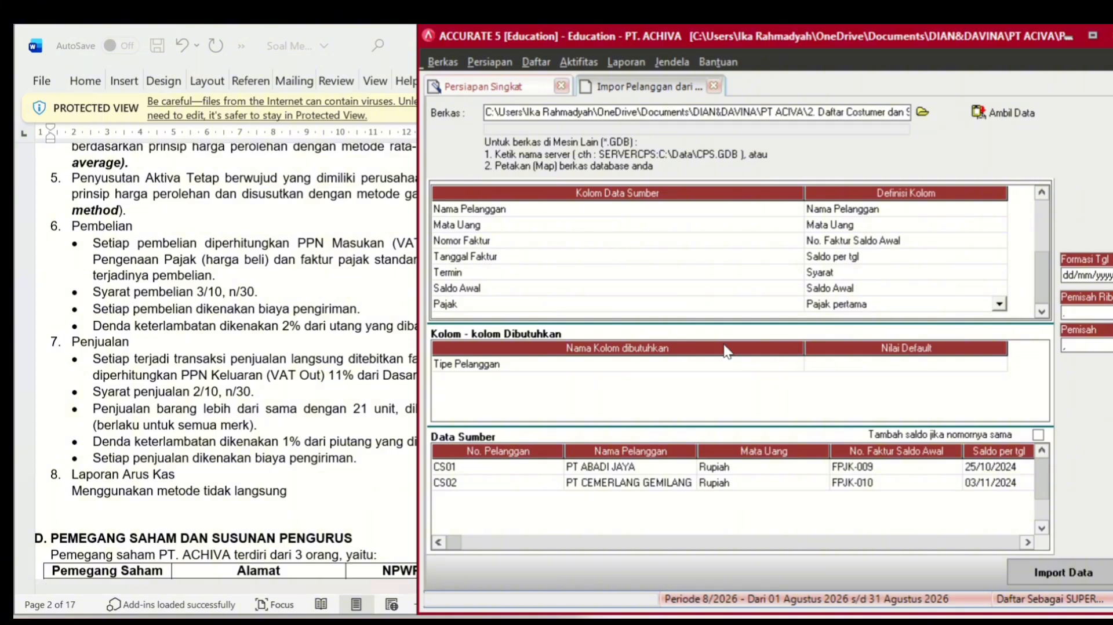
- Make Umum the default Tipe Pelanggan and start the customer import
{"action": "left_click", "coordinate": [850, 367]}
{"action": "left_click", "coordinate": [850, 366]}
{"action": "left_click", "coordinate": [998, 364]}
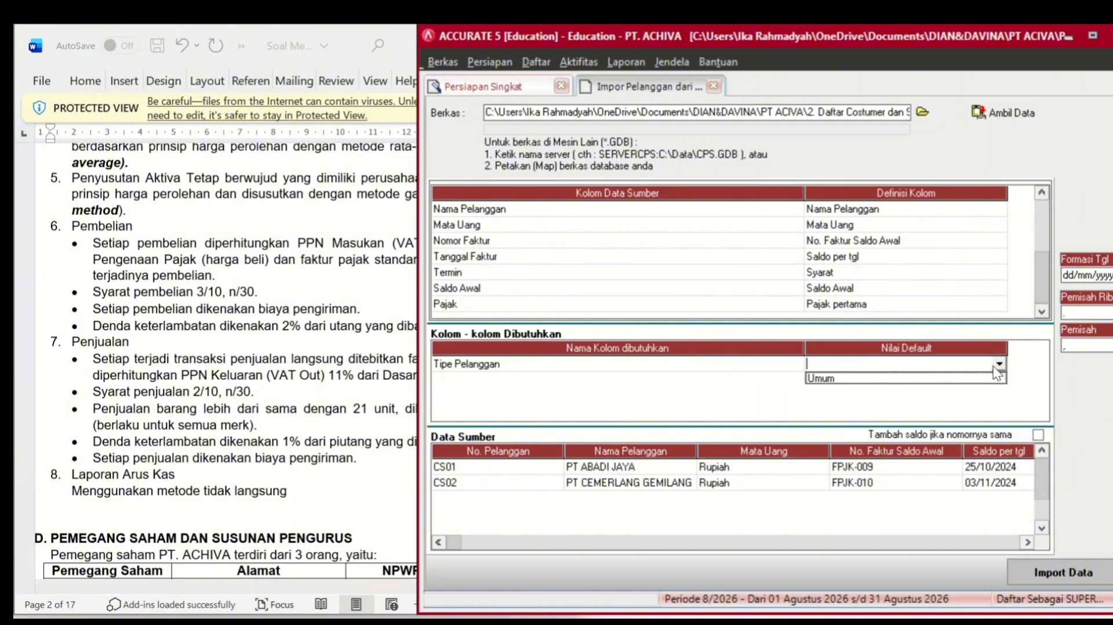
{"action": "left_click", "coordinate": [994, 378]}
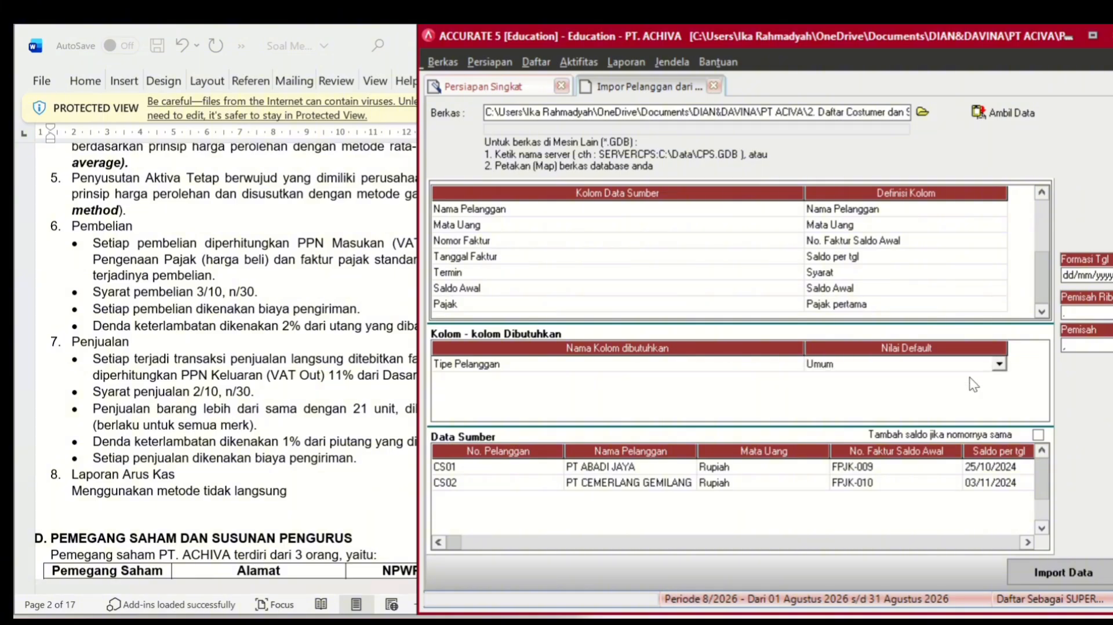
{"action": "left_click", "coordinate": [1055, 575]}
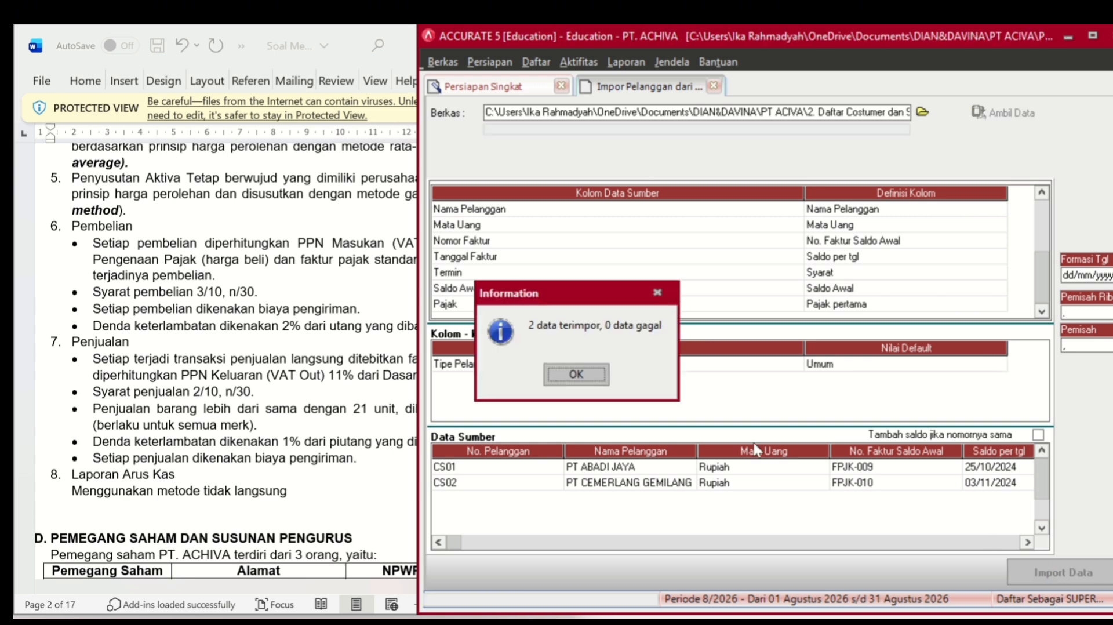
- Confirm the 2 imported customers, advance to the Pemasok step, and open the supplier file import
{"action": "left_click", "coordinate": [590, 374]}
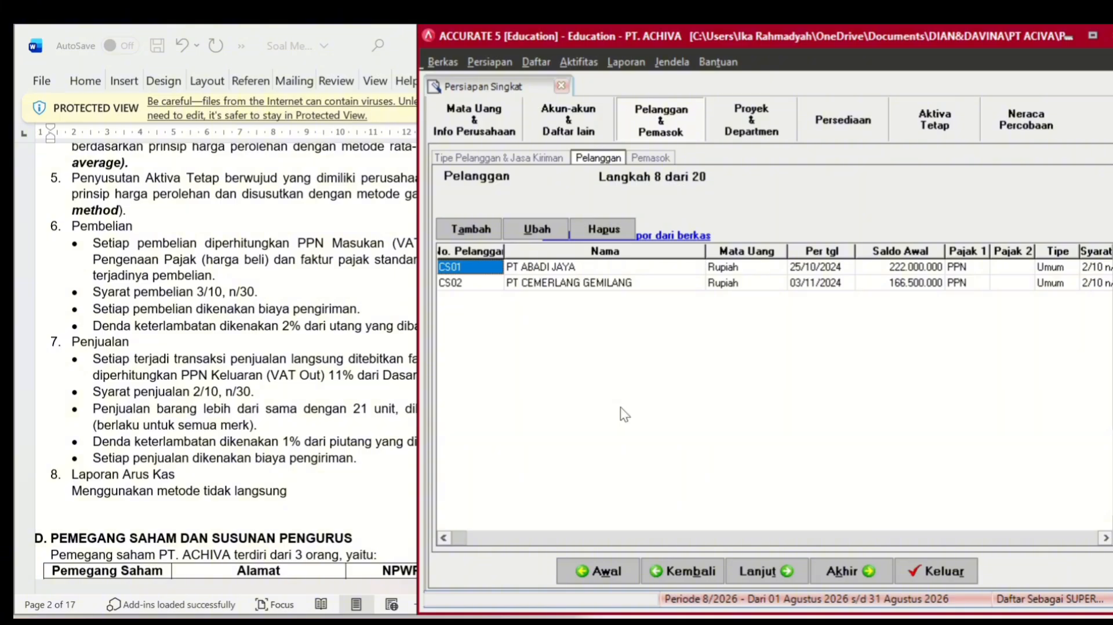
{"action": "left_click", "coordinate": [747, 572]}
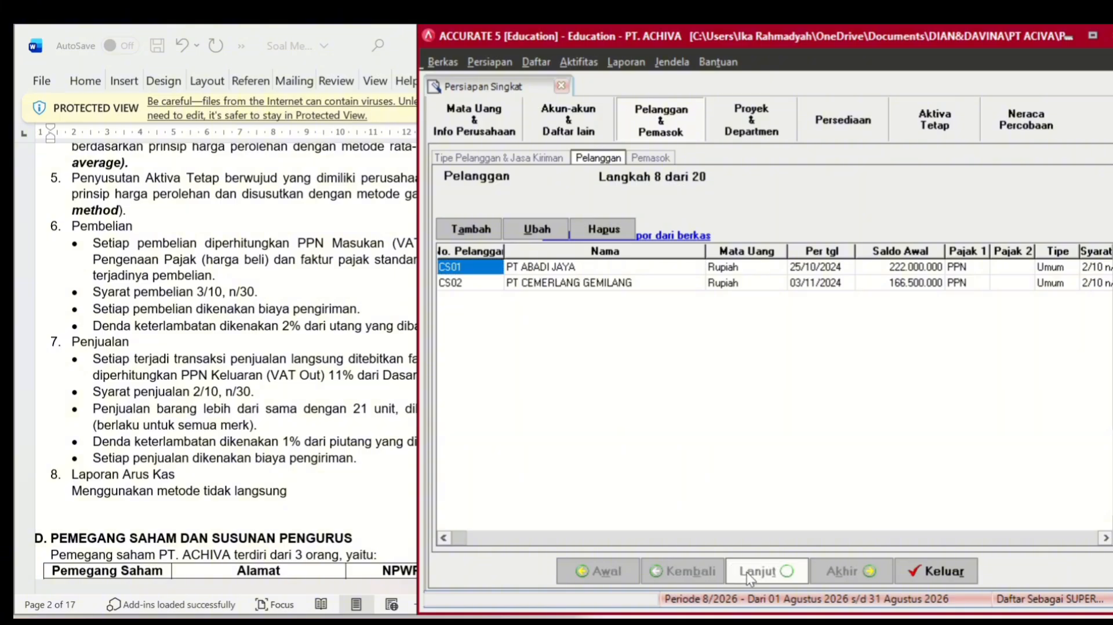
{"action": "left_click", "coordinate": [673, 236]}
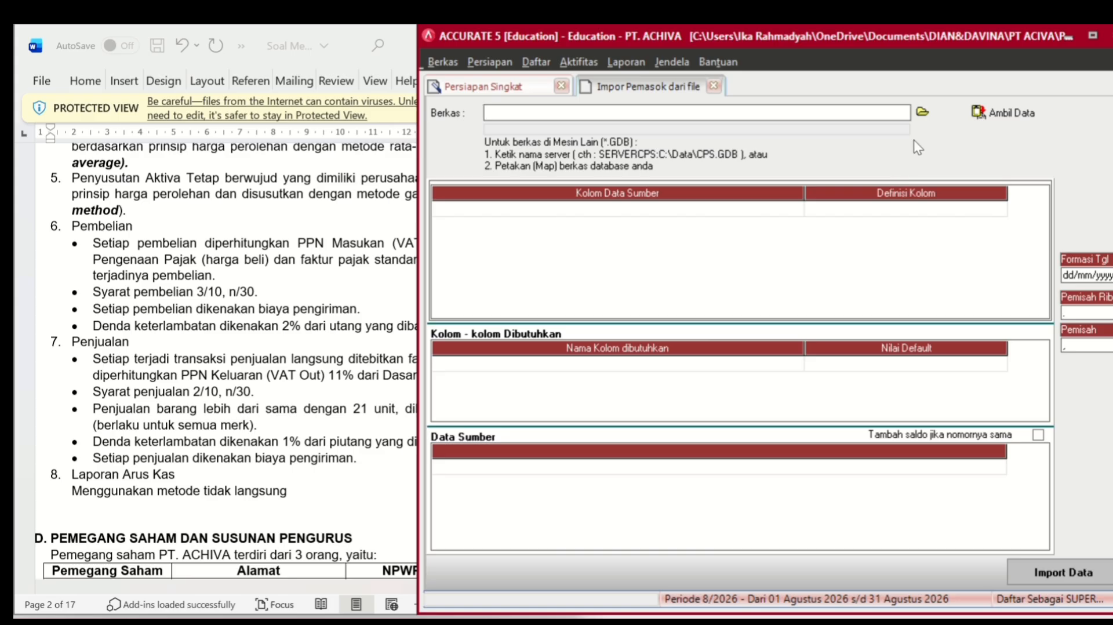
- Load the Excel (*.xls) file '3. Daftar Supplier dan Saldo Utang Awal' and read its columns
{"action": "left_click", "coordinate": [922, 112]}
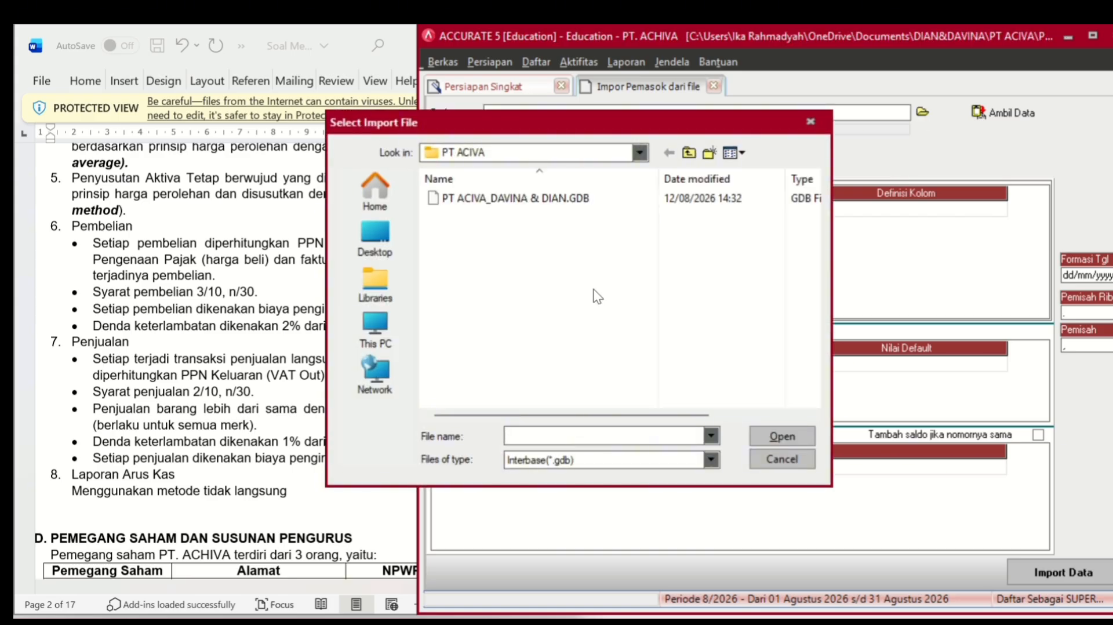
{"action": "left_click", "coordinate": [581, 459]}
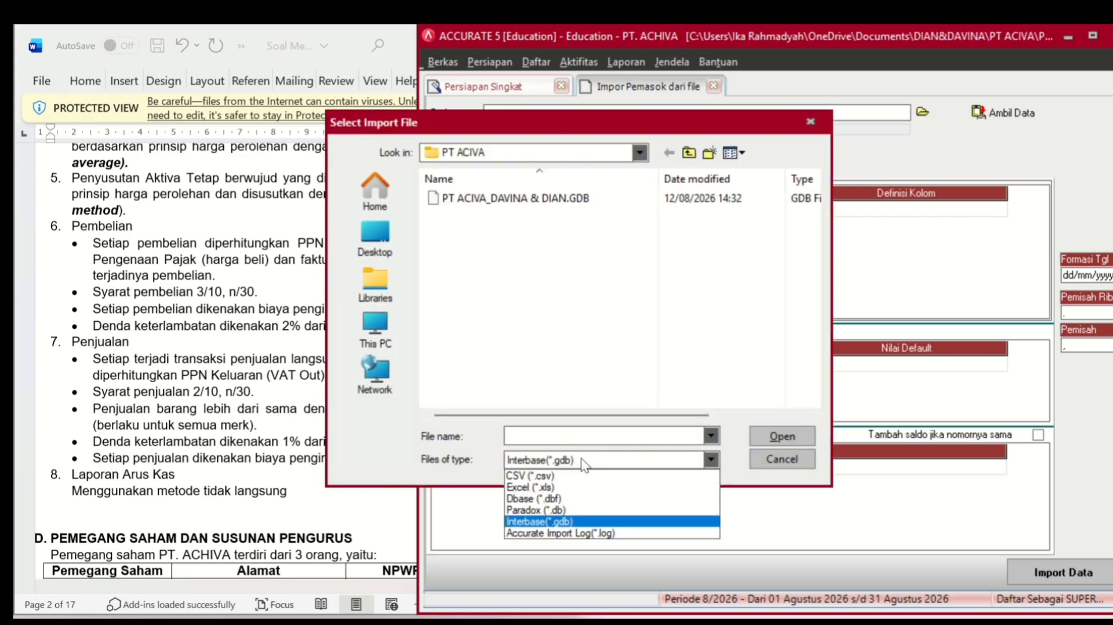
{"action": "left_click", "coordinate": [572, 489]}
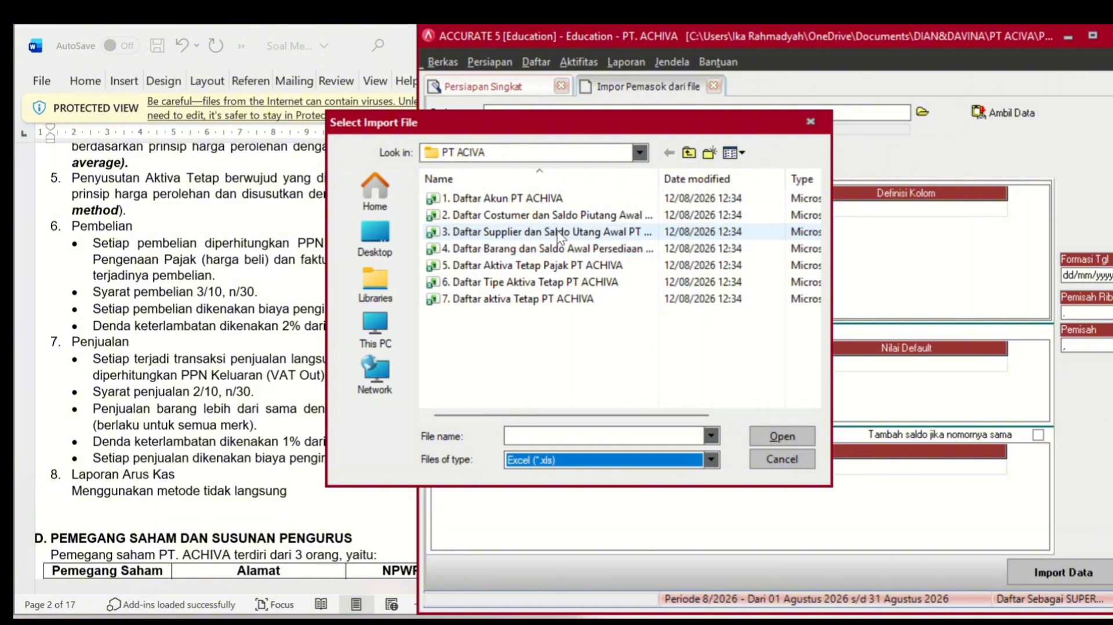
{"action": "left_click", "coordinate": [558, 233]}
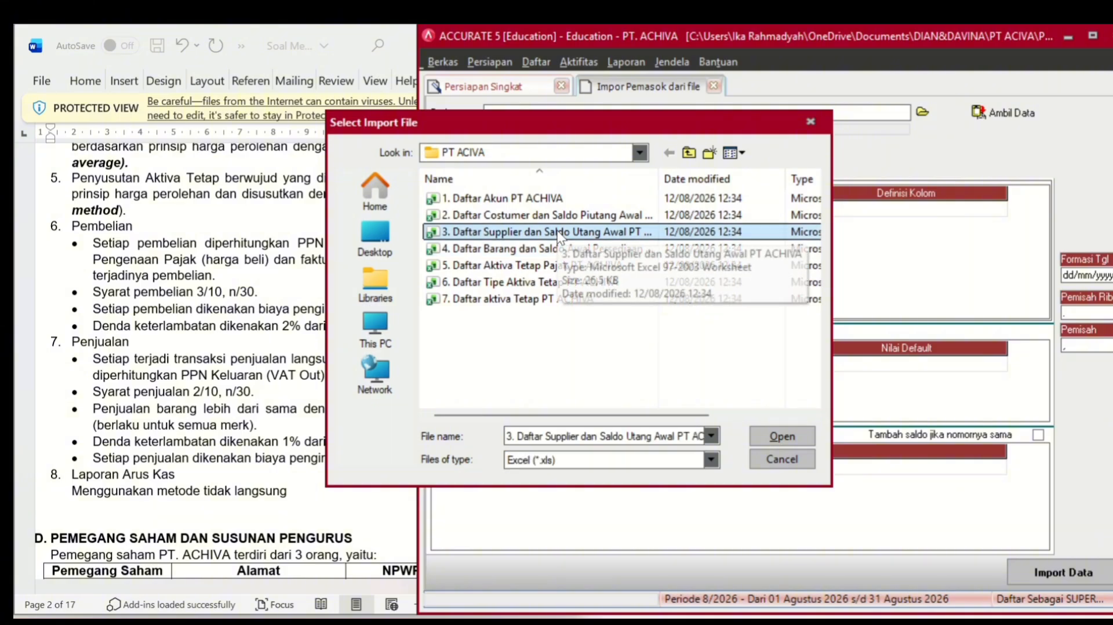
{"action": "left_click", "coordinate": [775, 436]}
{"action": "left_click", "coordinate": [1009, 111]}
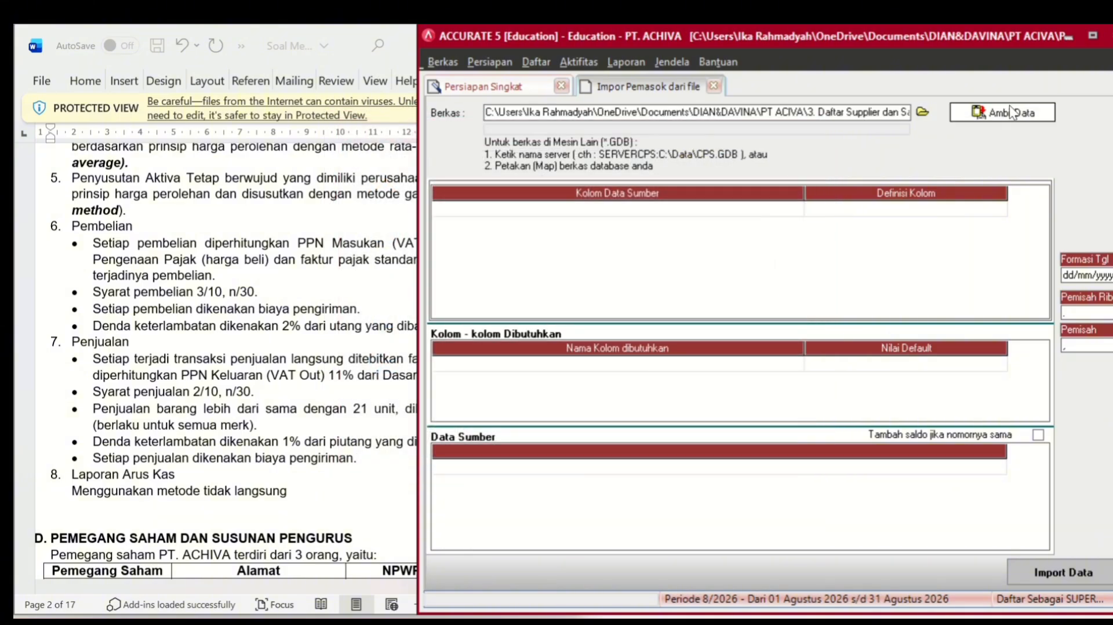
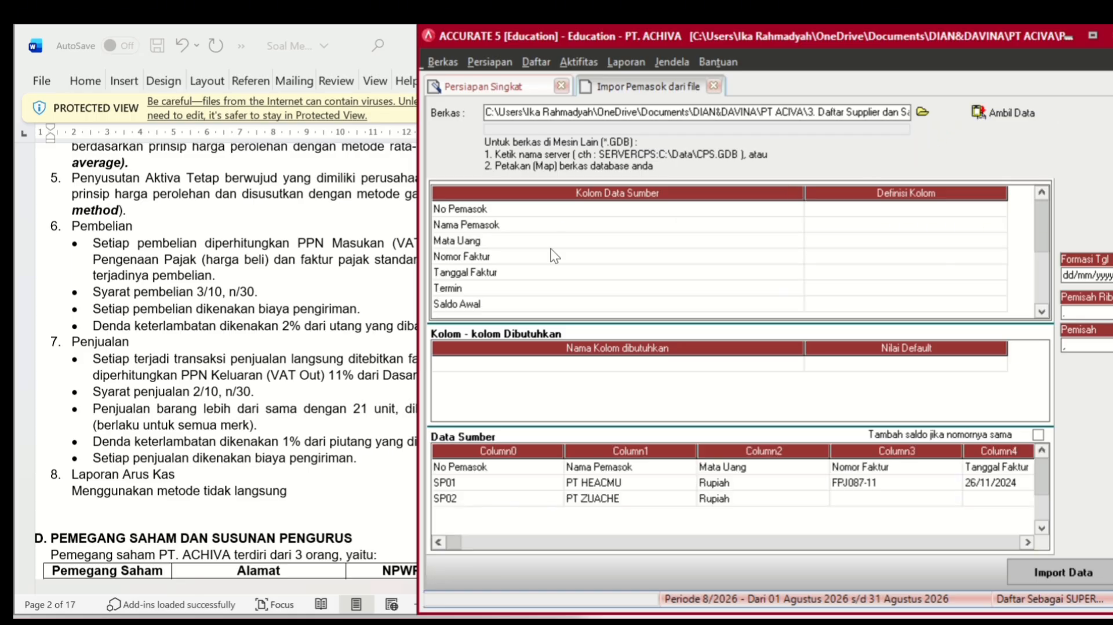
- Delete the No Pemasok header row from the supplier import data
{"action": "left_click", "coordinate": [785, 468]}
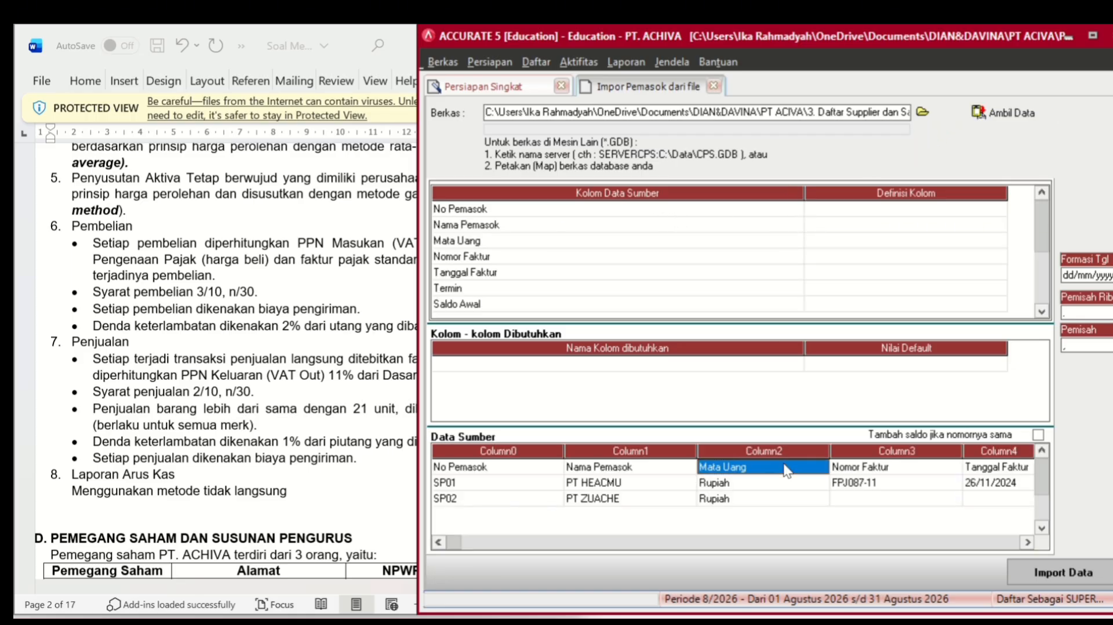
{"action": "right_click", "coordinate": [785, 468]}
{"action": "left_click", "coordinate": [804, 494]}
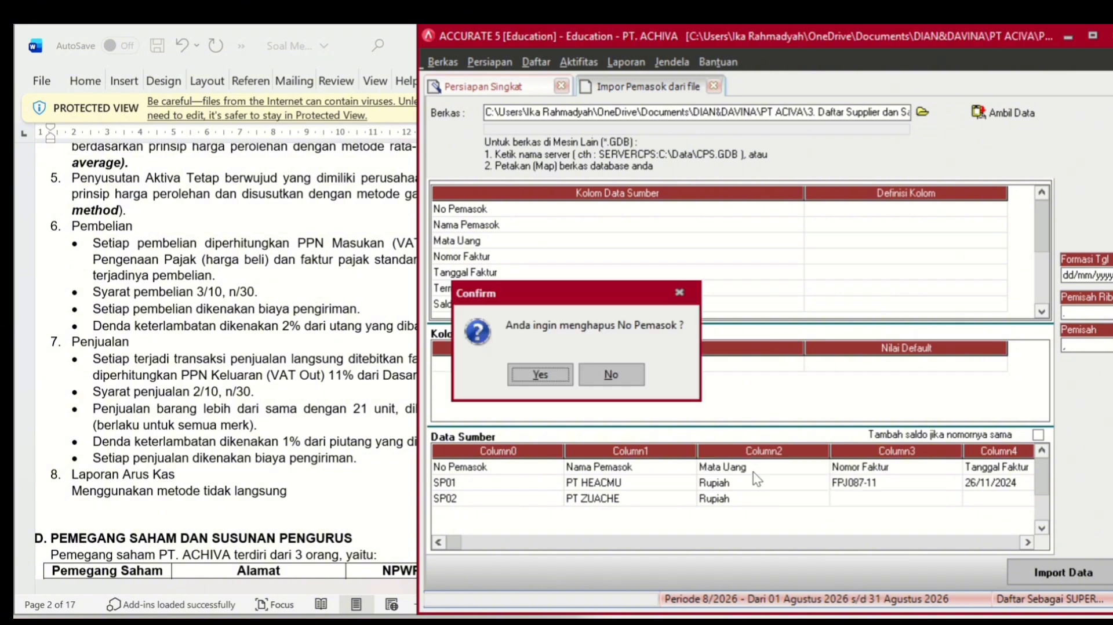
{"action": "left_click", "coordinate": [563, 381]}
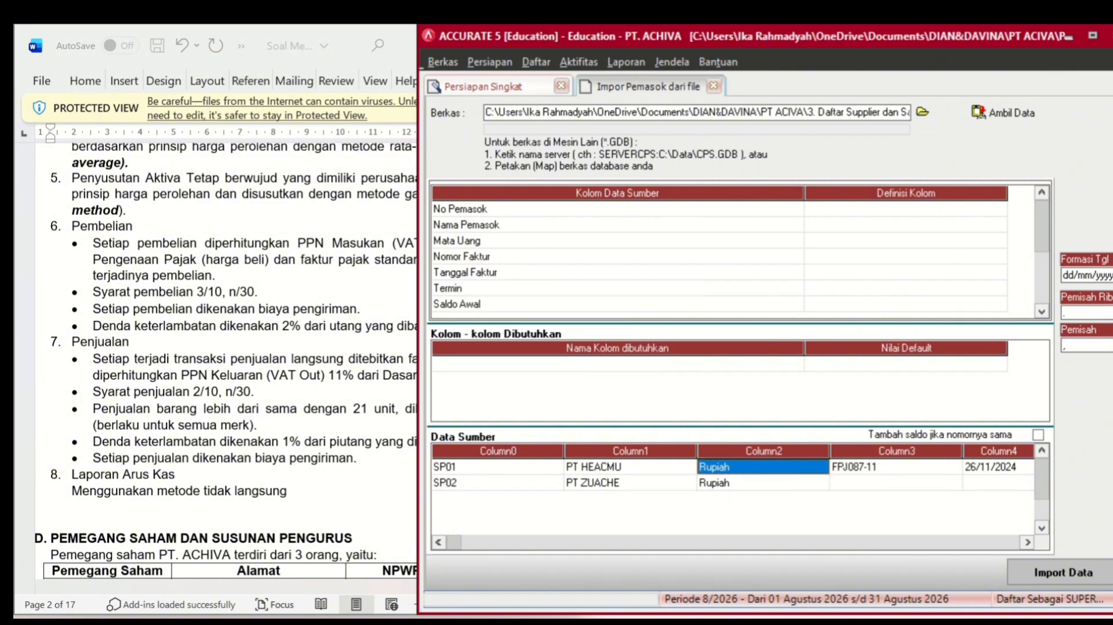
- Map the first two columns to No Pemasok and Nama Pemasok
{"action": "left_click", "coordinate": [997, 207]}
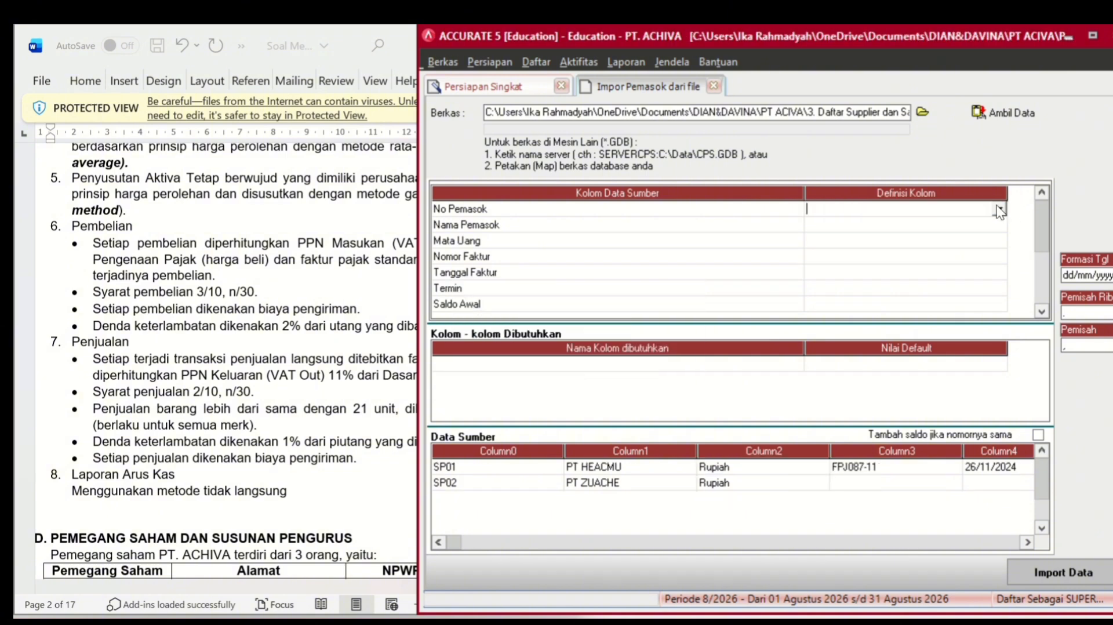
{"action": "left_click", "coordinate": [999, 210]}
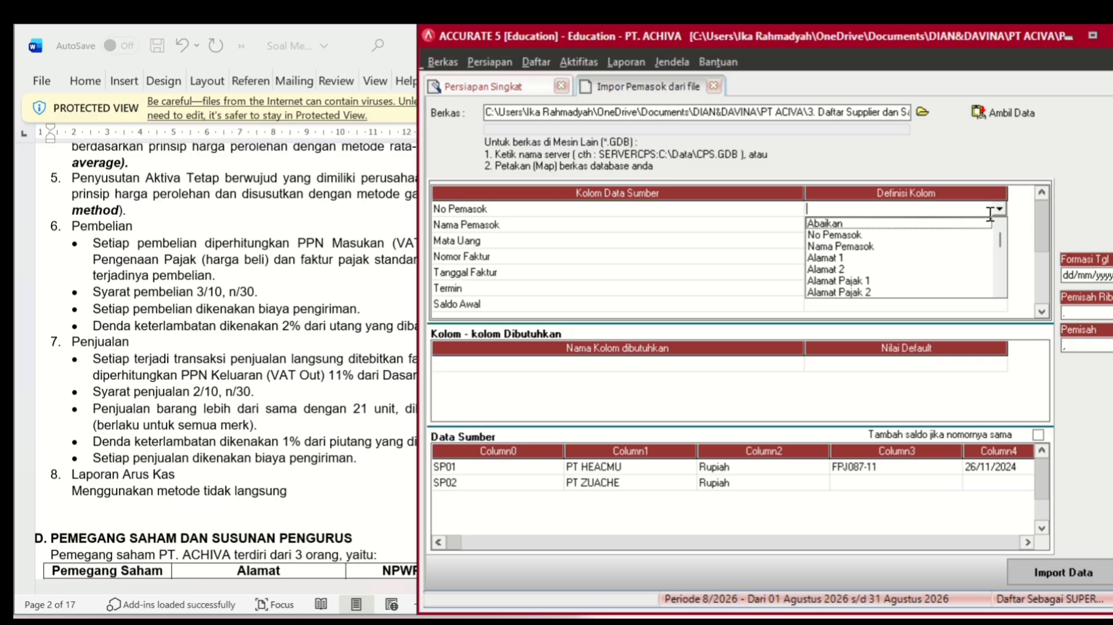
{"action": "left_click", "coordinate": [928, 235]}
{"action": "left_click", "coordinate": [947, 225]}
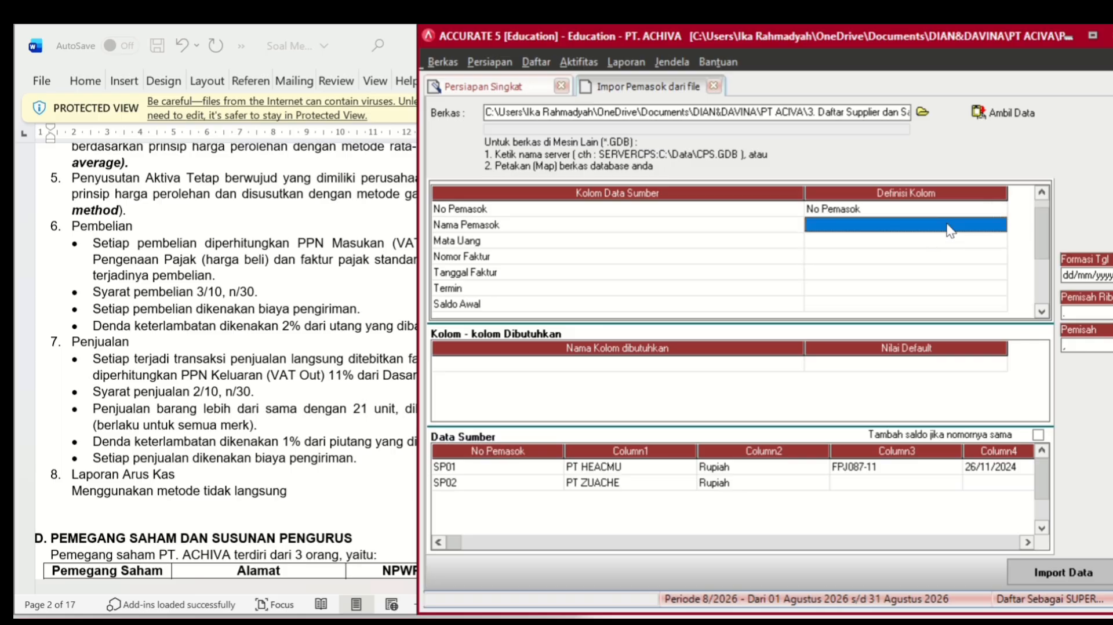
{"action": "left_click", "coordinate": [989, 223]}
{"action": "left_click", "coordinate": [998, 225]}
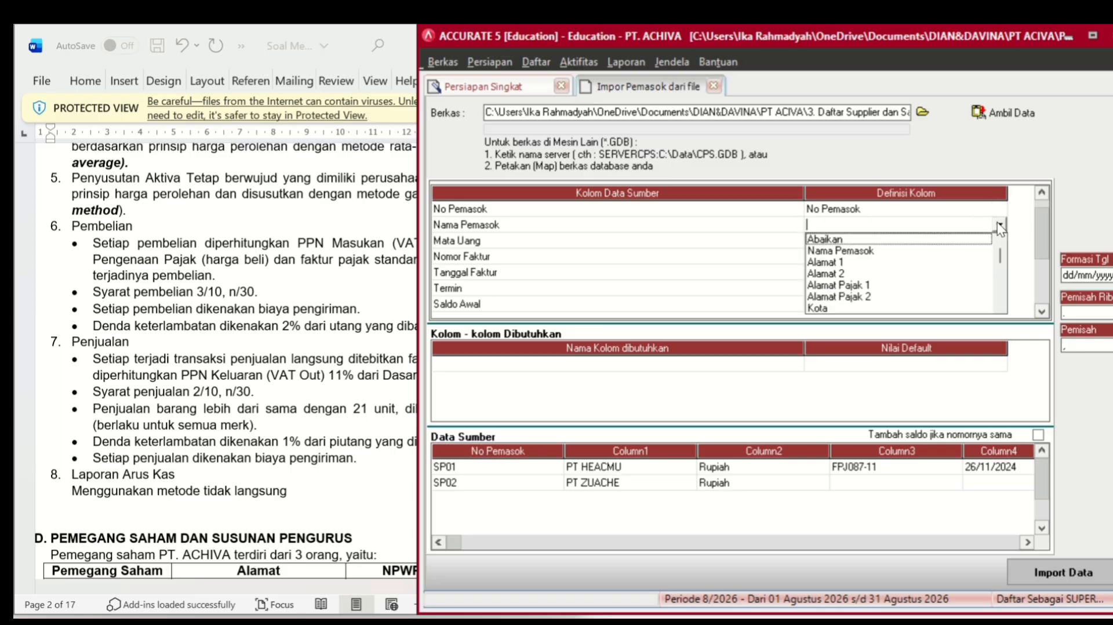
{"action": "left_click", "coordinate": [910, 254]}
{"action": "left_click", "coordinate": [910, 255]}
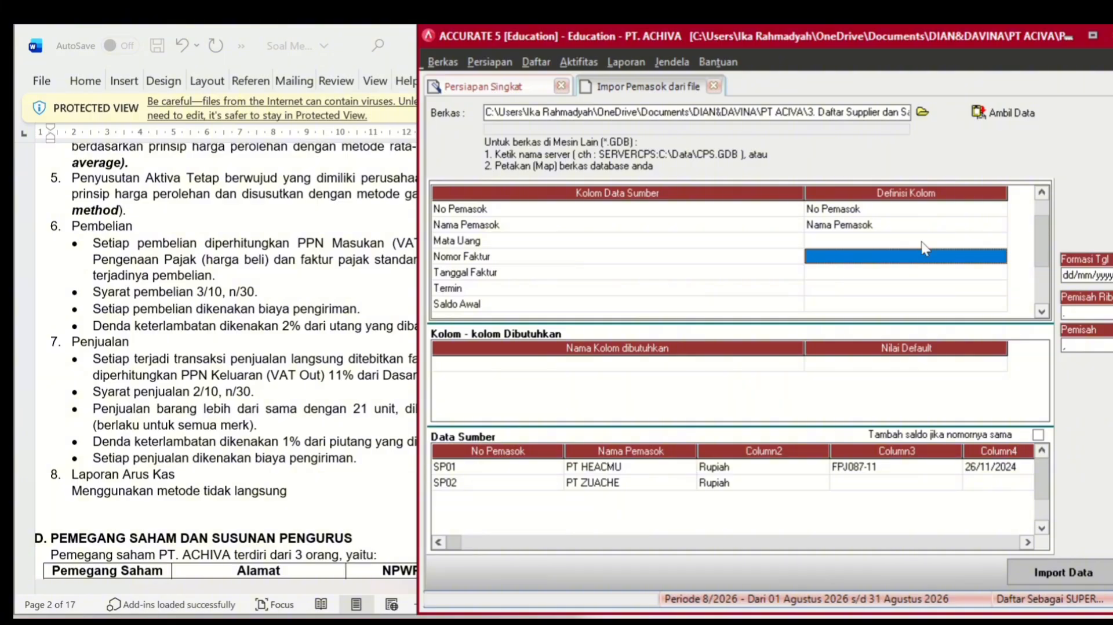
- Map the currency column to Mata Uang, with source Rupiah defined as Rupiah
{"action": "left_click", "coordinate": [921, 240]}
{"action": "left_click", "coordinate": [922, 242]}
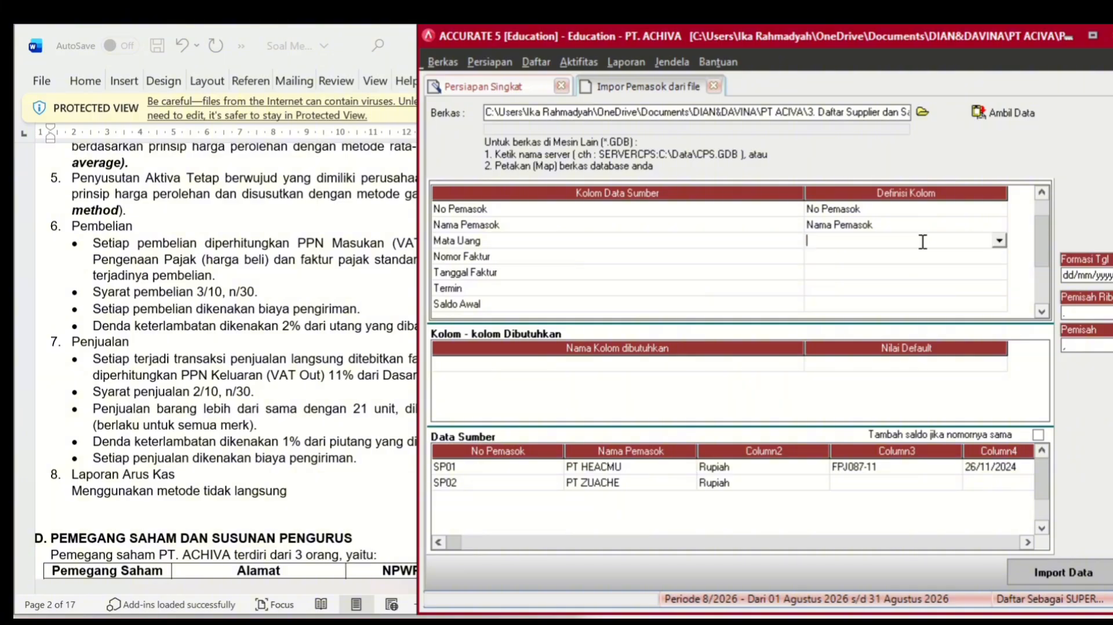
{"action": "left_click", "coordinate": [999, 240]}
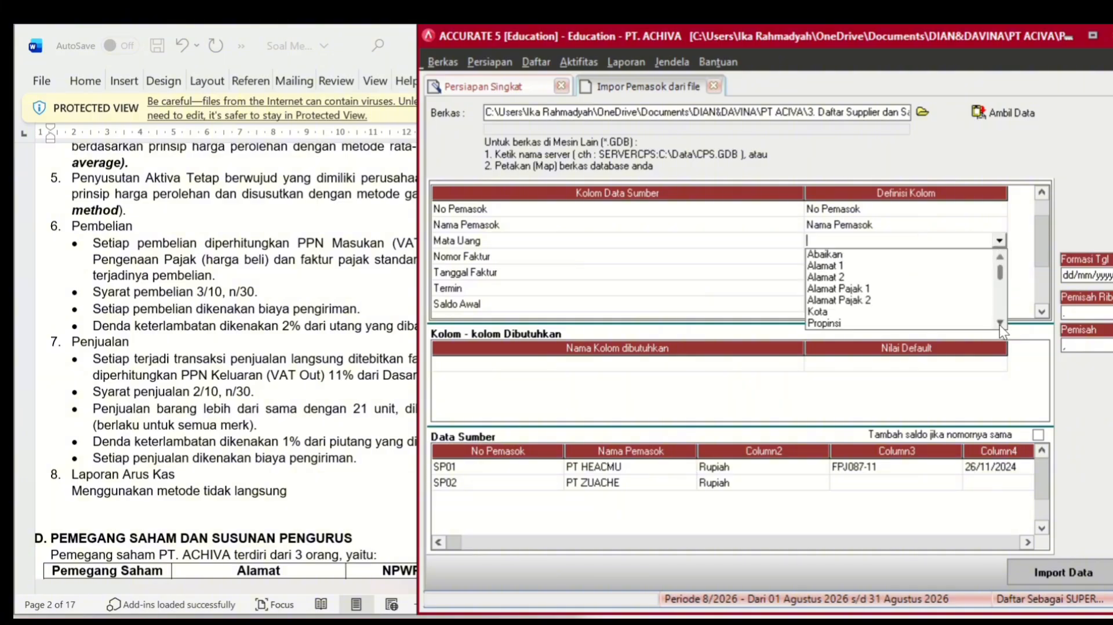
{"action": "scroll", "coordinate": [999, 325], "scroll_direction": "down", "scroll_amount": 3}
{"action": "scroll", "coordinate": [1000, 325], "scroll_direction": "down", "scroll_amount": 4}
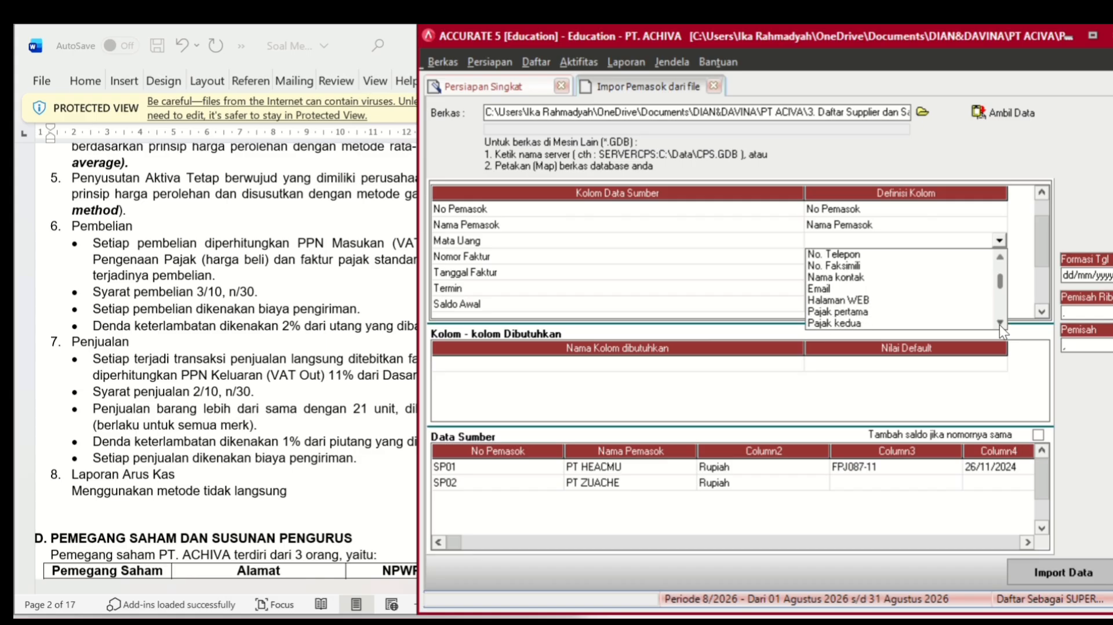
{"action": "scroll", "coordinate": [1000, 325], "scroll_direction": "down", "scroll_amount": 2}
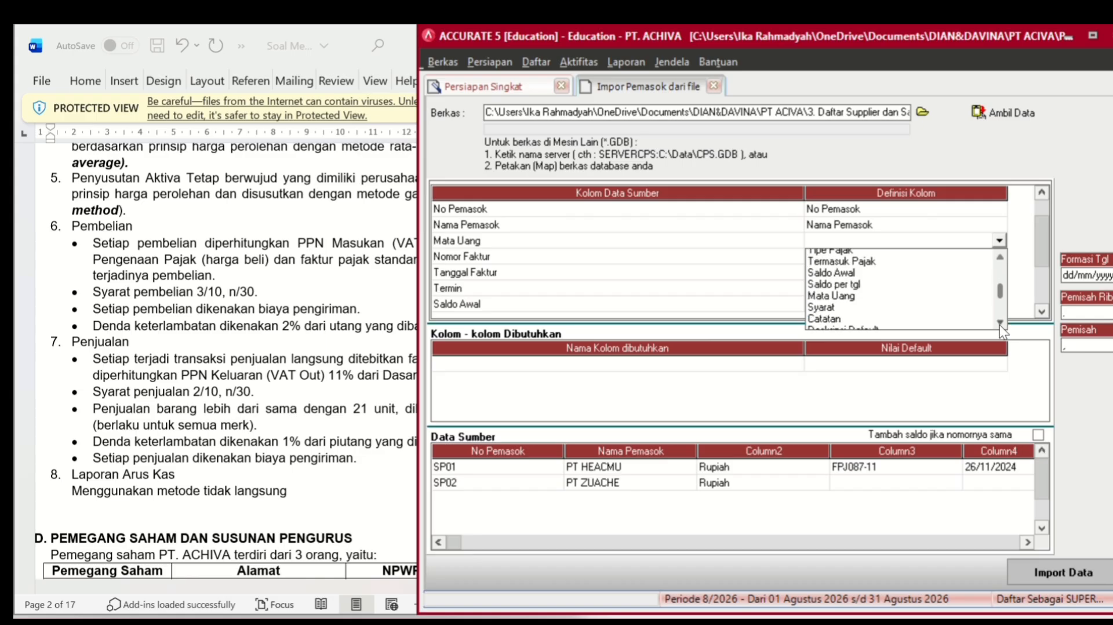
{"action": "left_click", "coordinate": [875, 290]}
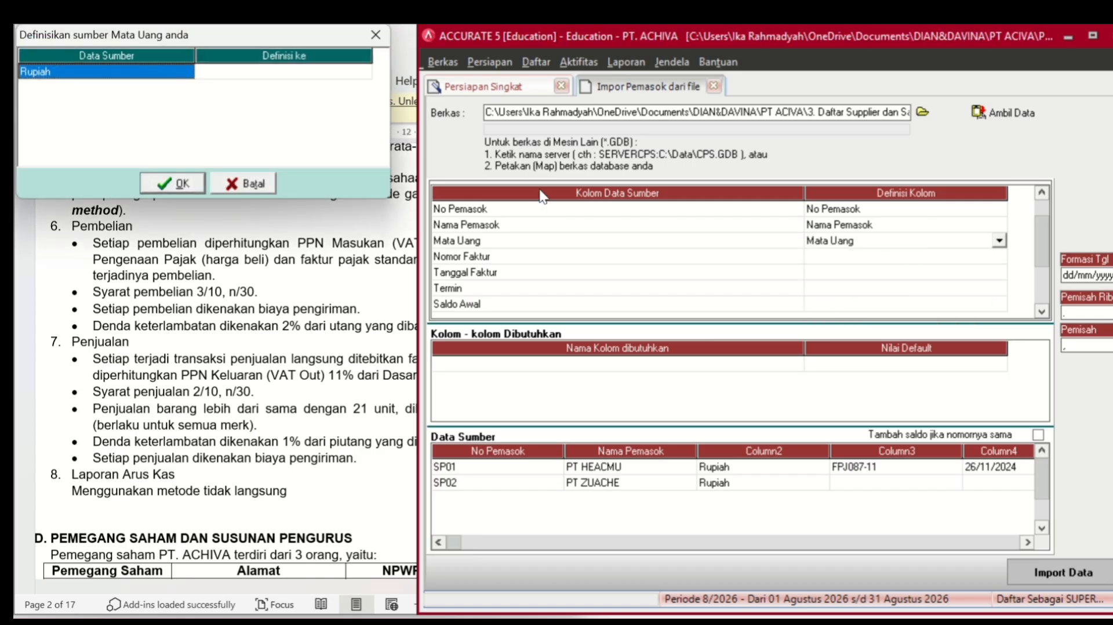
{"action": "left_click", "coordinate": [353, 74]}
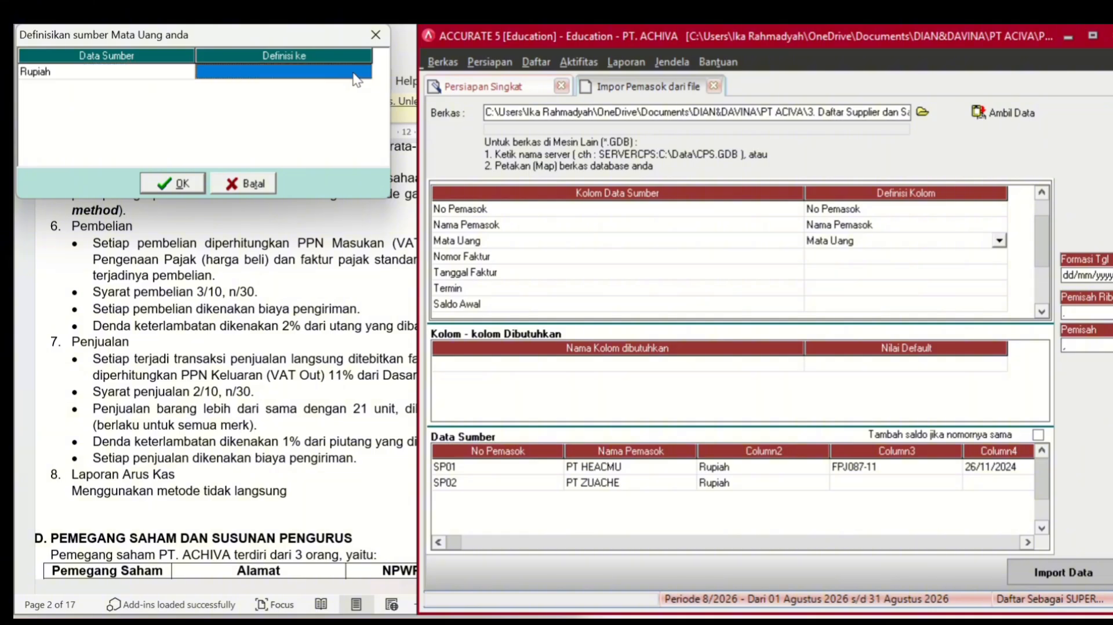
{"action": "left_click", "coordinate": [355, 74]}
{"action": "left_click", "coordinate": [362, 72]}
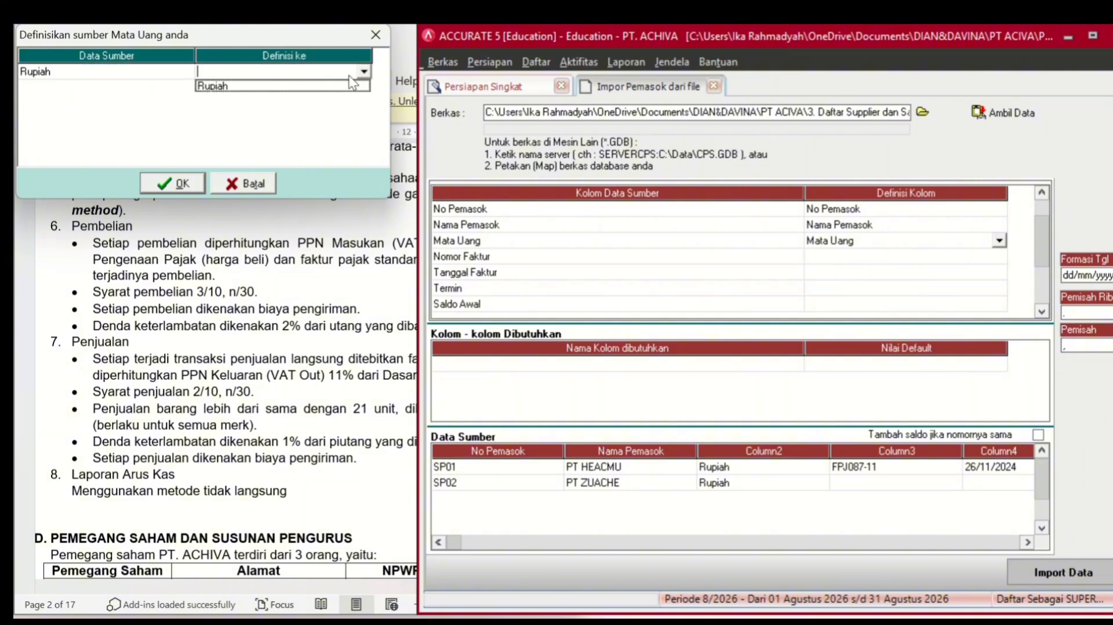
{"action": "left_click", "coordinate": [334, 85]}
{"action": "left_click", "coordinate": [179, 186]}
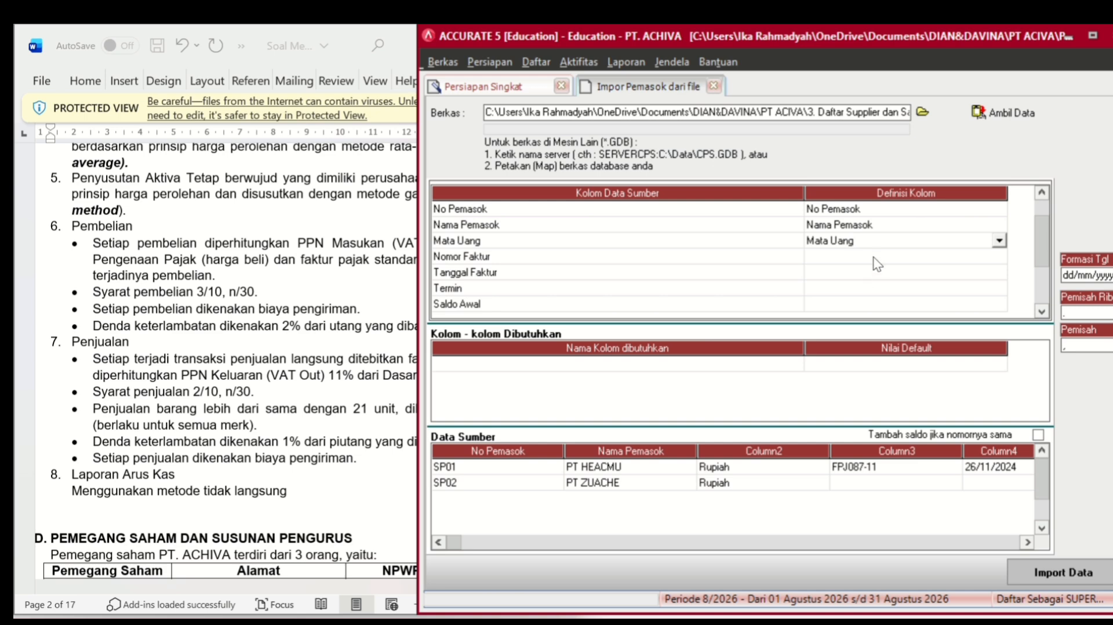
- Map the Nomor Faktur column to No. Faktur Saldo Awal
{"action": "left_click", "coordinate": [873, 257]}
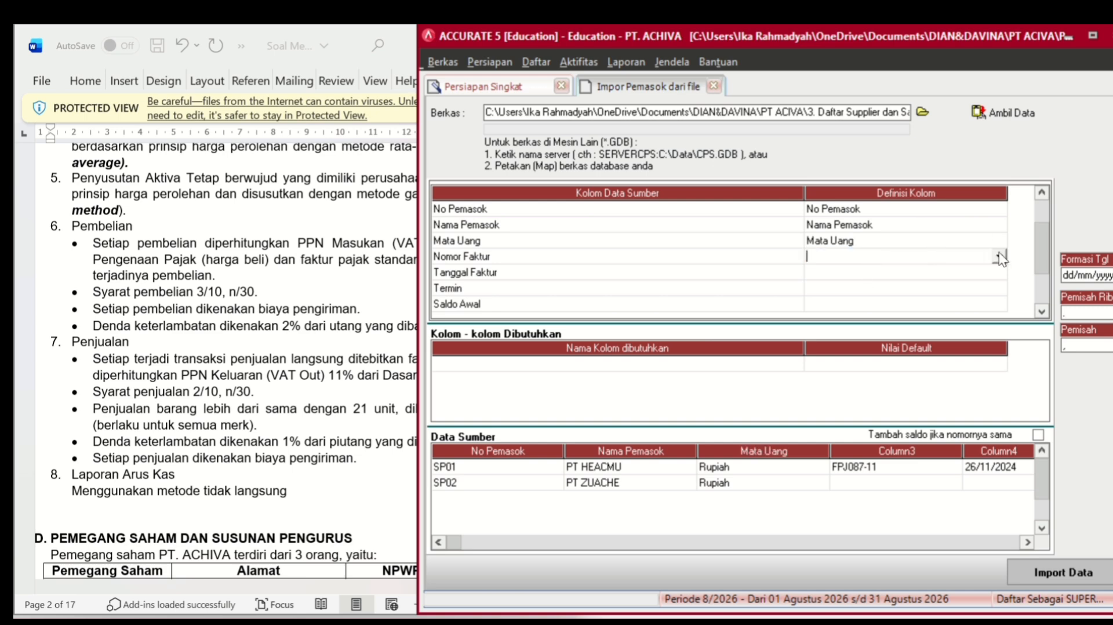
{"action": "left_click", "coordinate": [999, 255]}
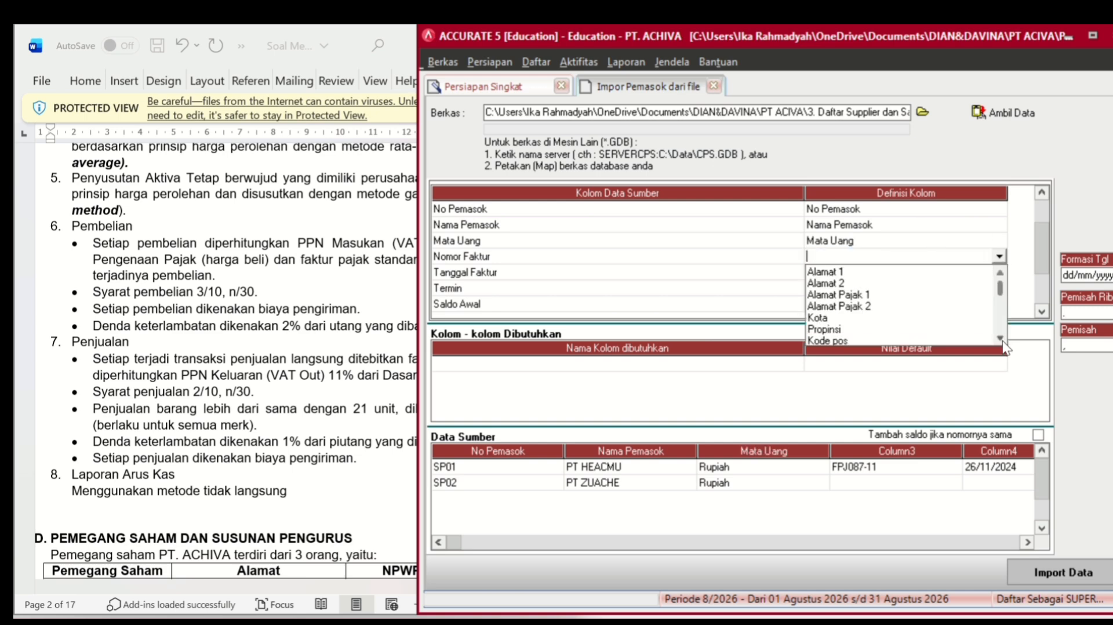
{"action": "scroll", "coordinate": [1003, 347], "scroll_direction": "down", "scroll_amount": 3}
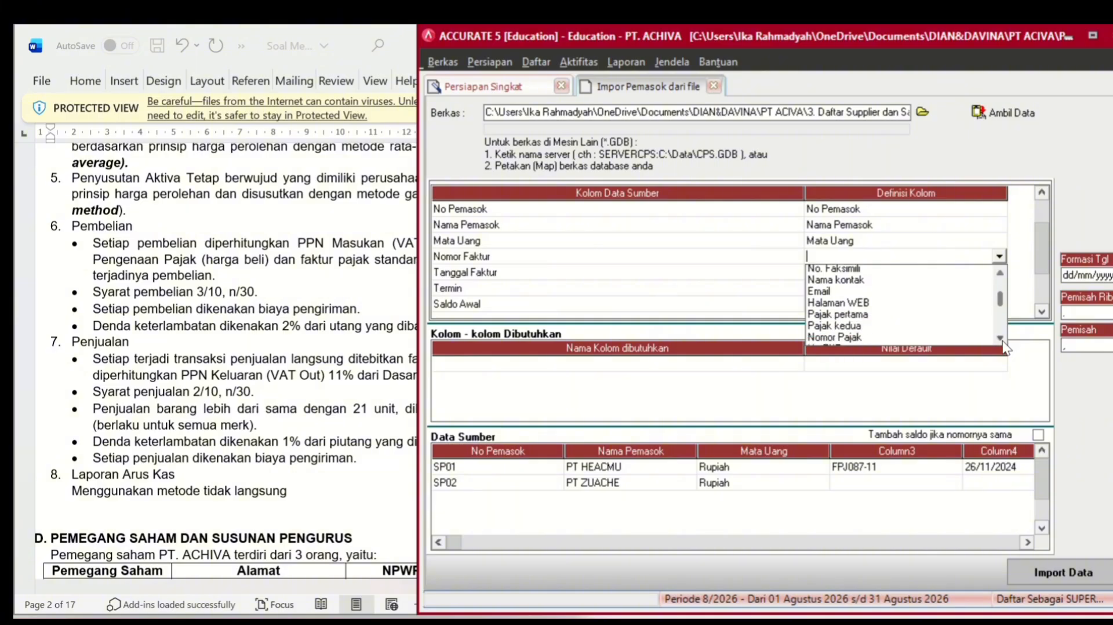
{"action": "scroll", "coordinate": [1003, 346], "scroll_direction": "down", "scroll_amount": 3}
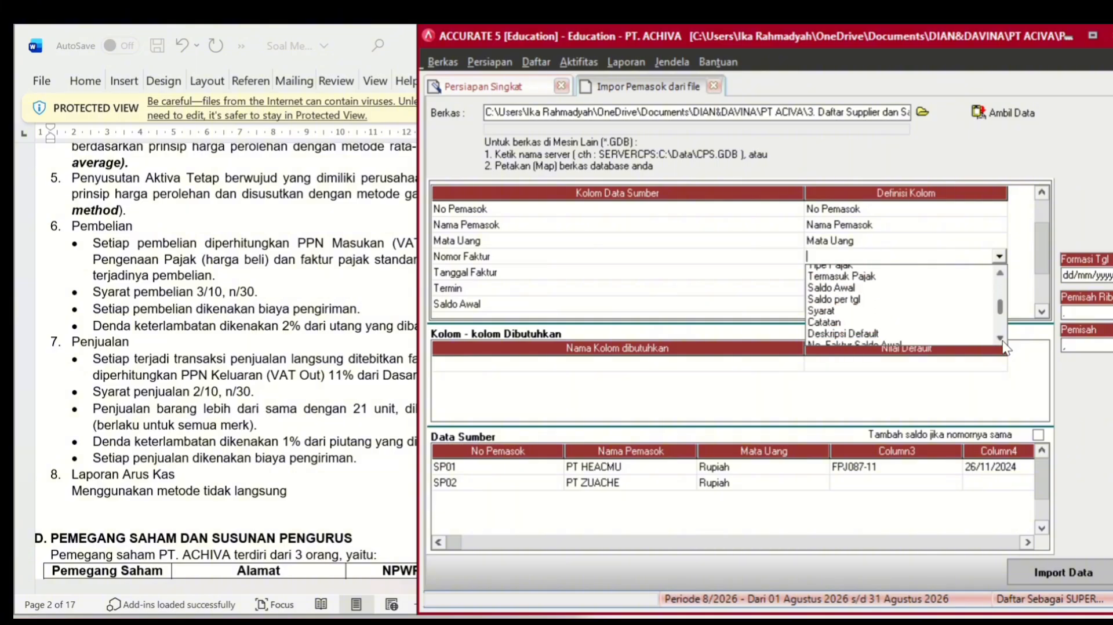
{"action": "scroll", "coordinate": [1003, 347], "scroll_direction": "down", "scroll_amount": 1}
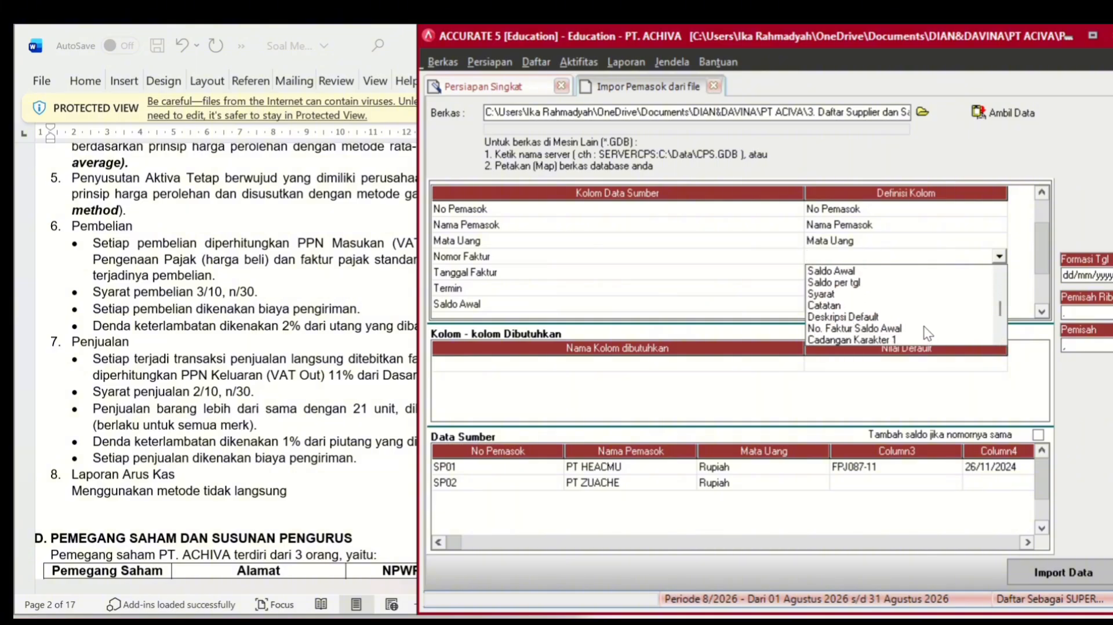
{"action": "left_click", "coordinate": [925, 328]}
{"action": "left_click", "coordinate": [933, 275]}
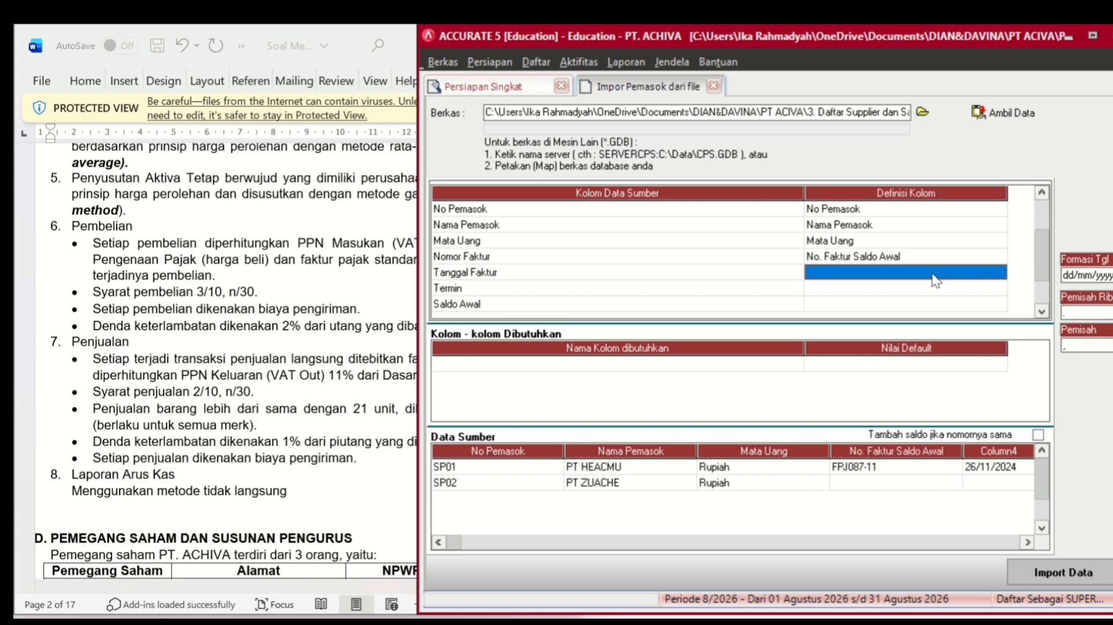
{"action": "left_click", "coordinate": [998, 273]}
- Map the Tanggal Faktur column to Saldo per tgl
{"action": "left_click", "coordinate": [999, 350]}
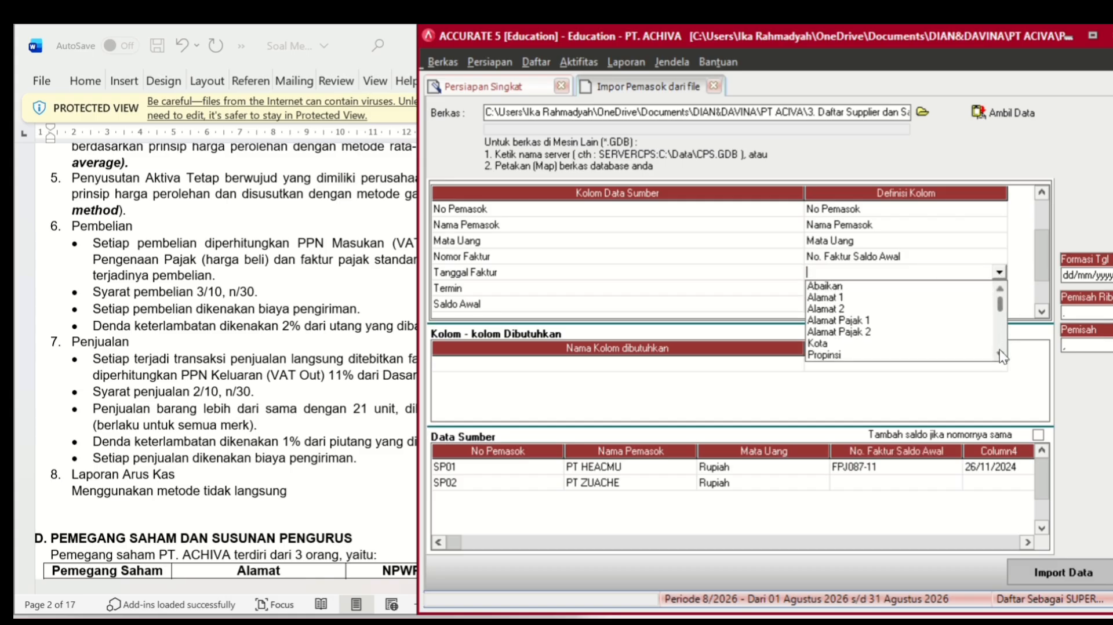
{"action": "left_click", "coordinate": [999, 351]}
{"action": "left_click", "coordinate": [999, 351]}
{"action": "left_click", "coordinate": [999, 351]}
{"action": "left_click", "coordinate": [999, 351]}
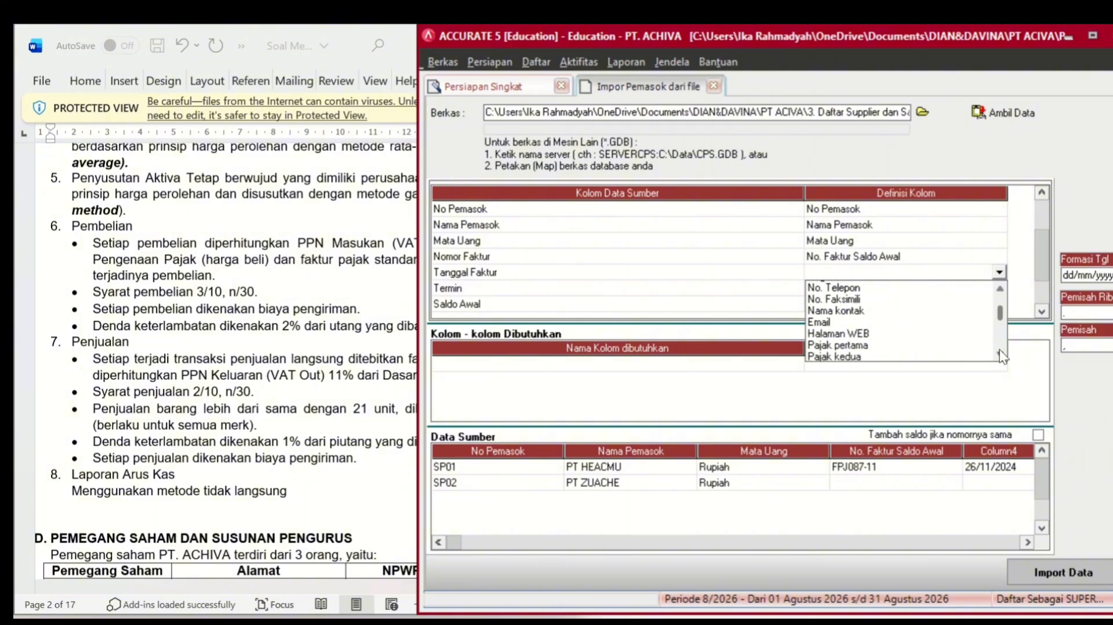
{"action": "left_click", "coordinate": [1000, 351]}
{"action": "left_click", "coordinate": [999, 350]}
{"action": "left_click", "coordinate": [999, 350]}
{"action": "left_click", "coordinate": [999, 351]}
{"action": "left_click", "coordinate": [999, 350]}
{"action": "left_click", "coordinate": [999, 351]}
{"action": "left_click", "coordinate": [1000, 351]}
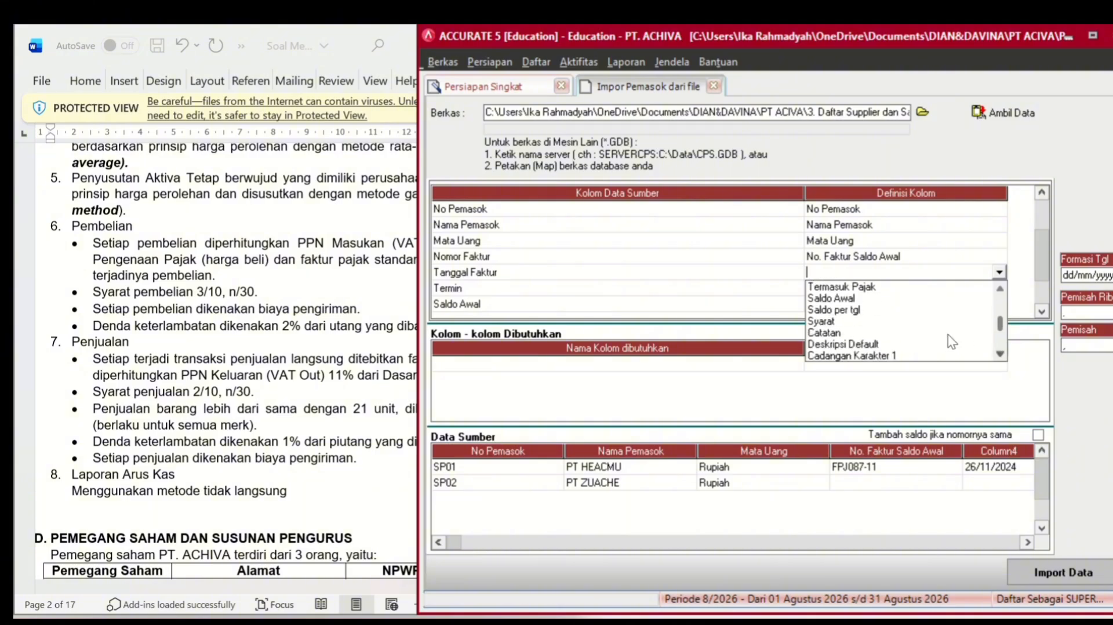
{"action": "left_click", "coordinate": [860, 309]}
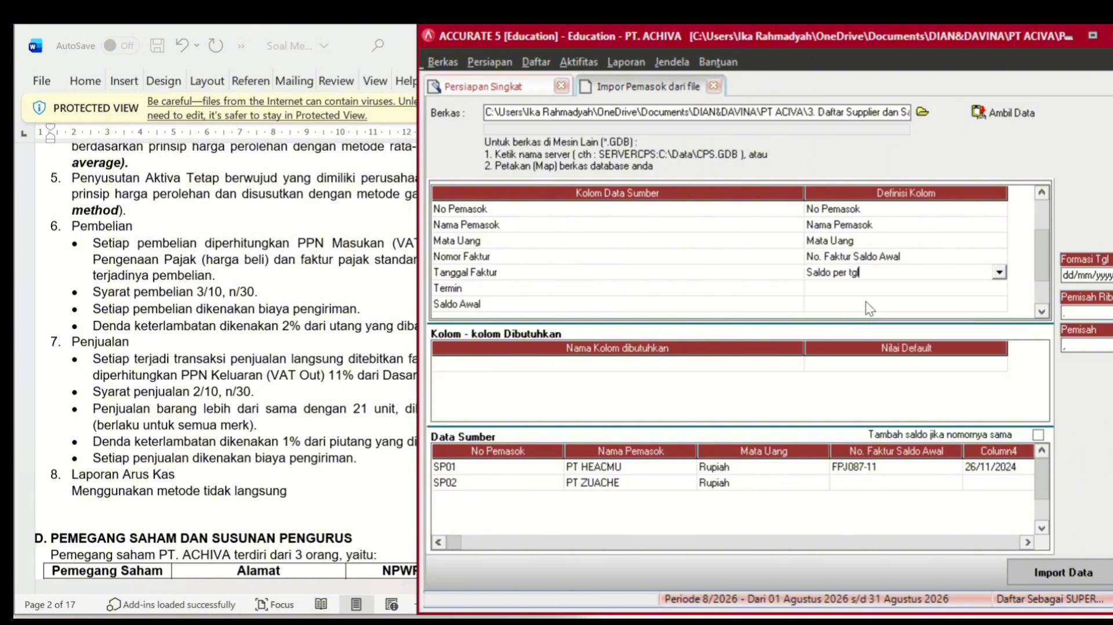
- Map Termin to Syarat, defining the file's 3/10, n/30 as 3/10 n/30
{"action": "left_click", "coordinate": [883, 290]}
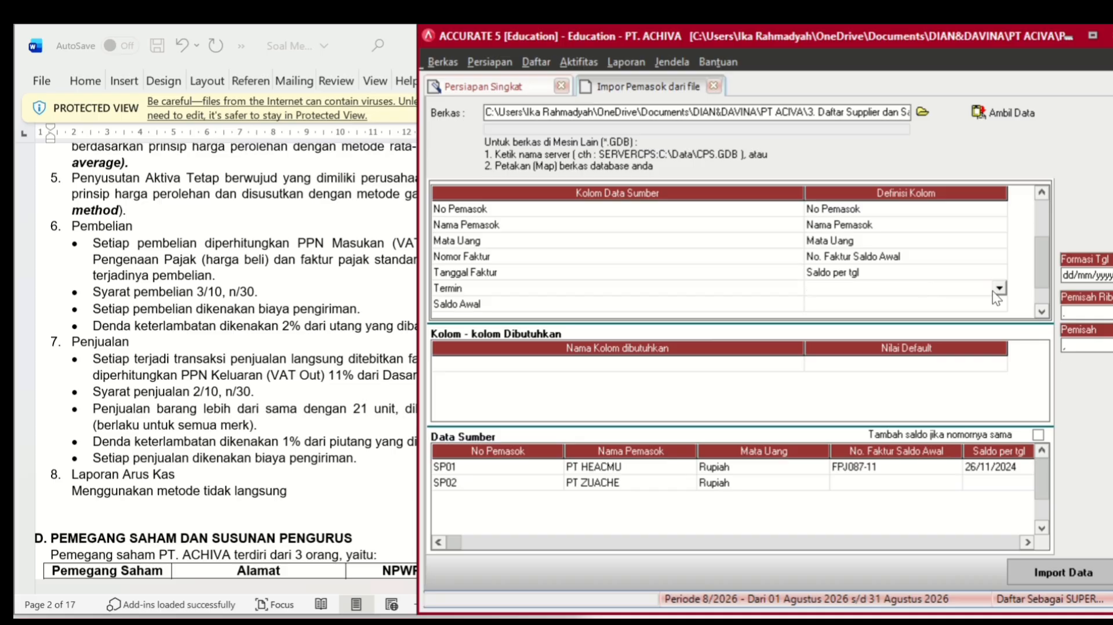
{"action": "left_click", "coordinate": [999, 288]}
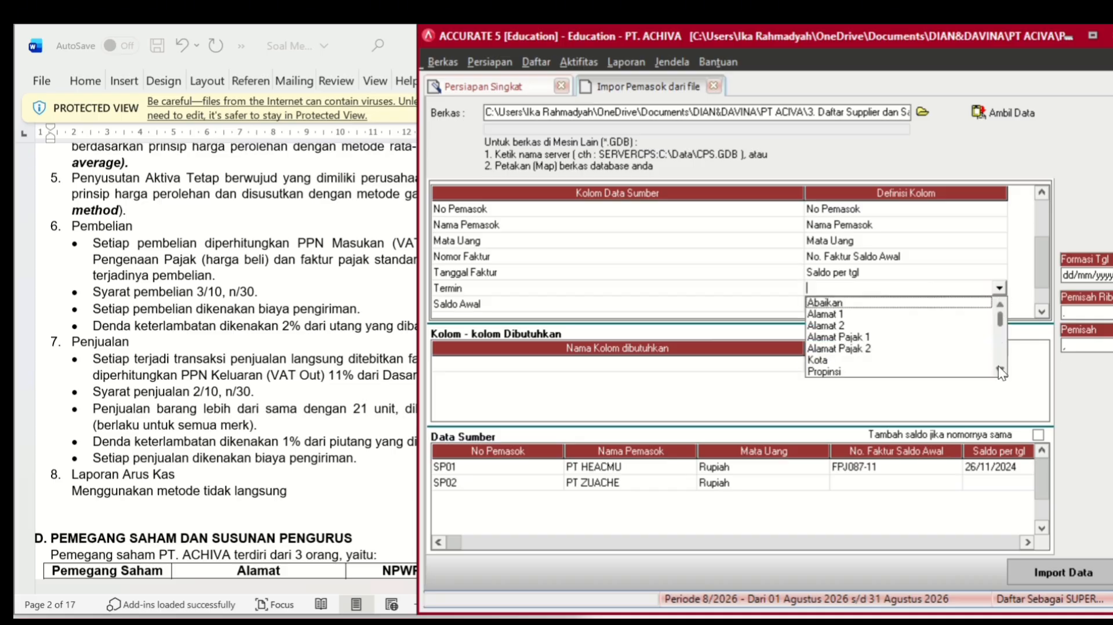
{"action": "scroll", "coordinate": [998, 367], "scroll_direction": "down", "scroll_amount": 2}
{"action": "scroll", "coordinate": [998, 366], "scroll_direction": "down", "scroll_amount": 3}
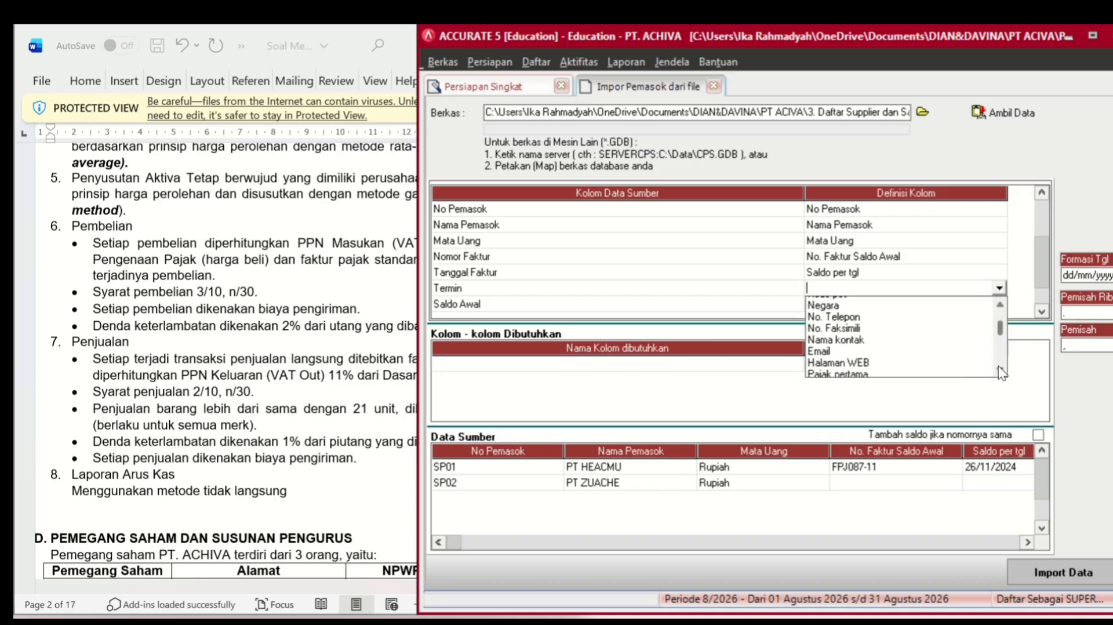
{"action": "scroll", "coordinate": [998, 366], "scroll_direction": "down", "scroll_amount": 2}
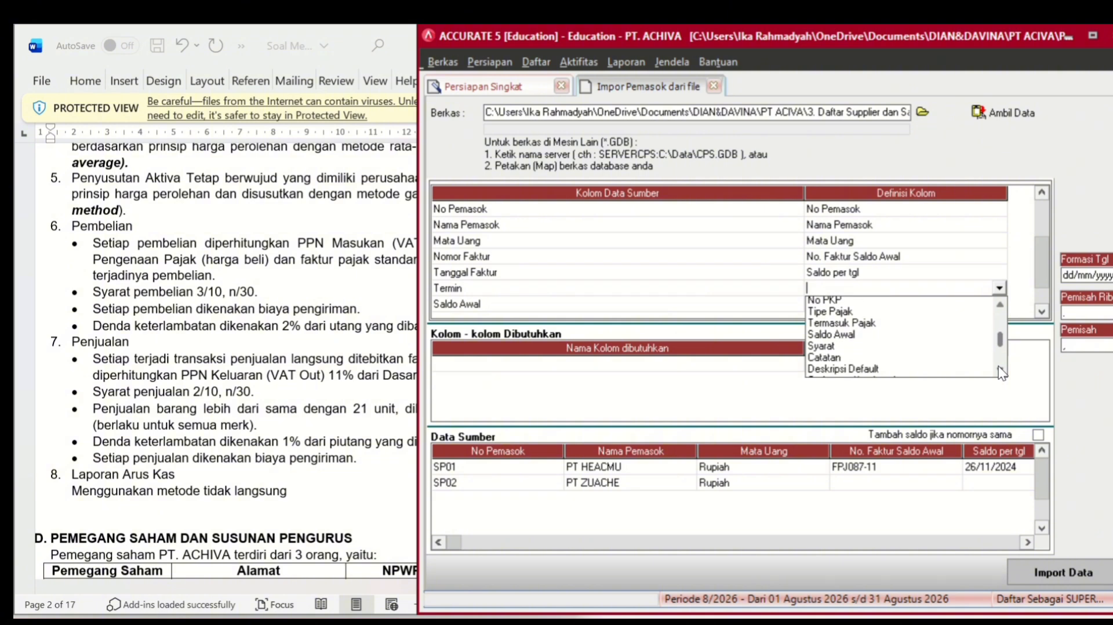
{"action": "left_click", "coordinate": [848, 328]}
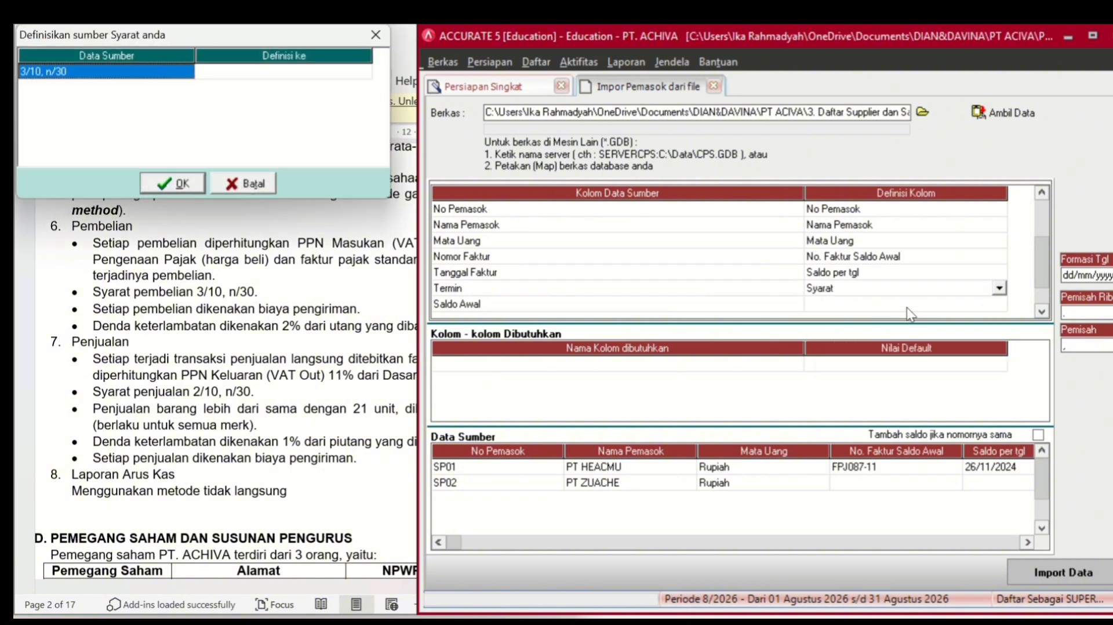
{"action": "left_click", "coordinate": [313, 77]}
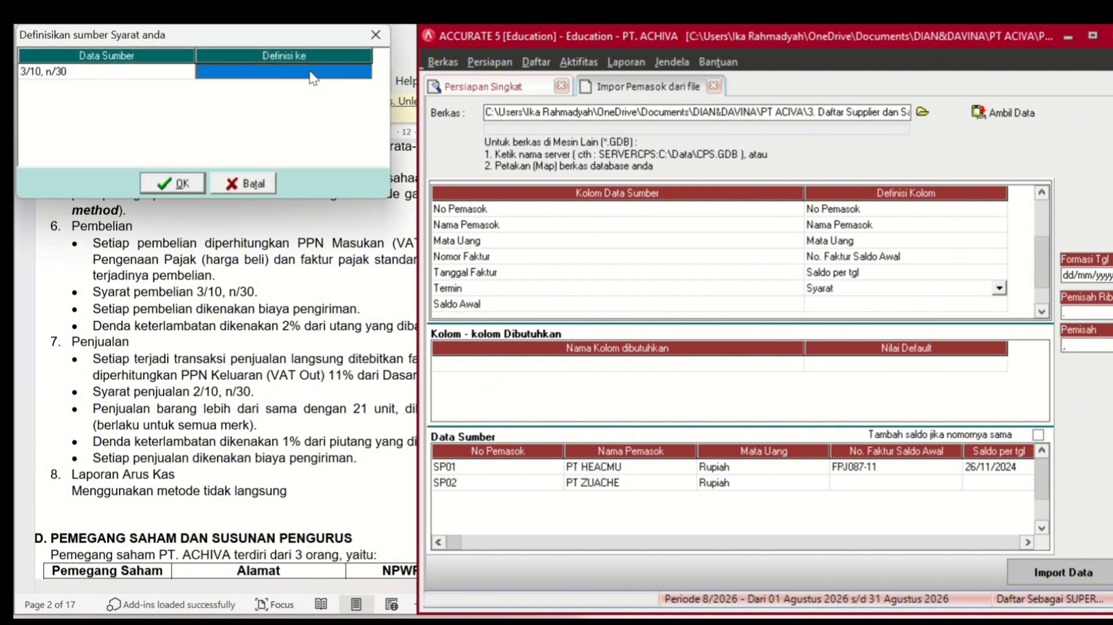
{"action": "left_click", "coordinate": [364, 72]}
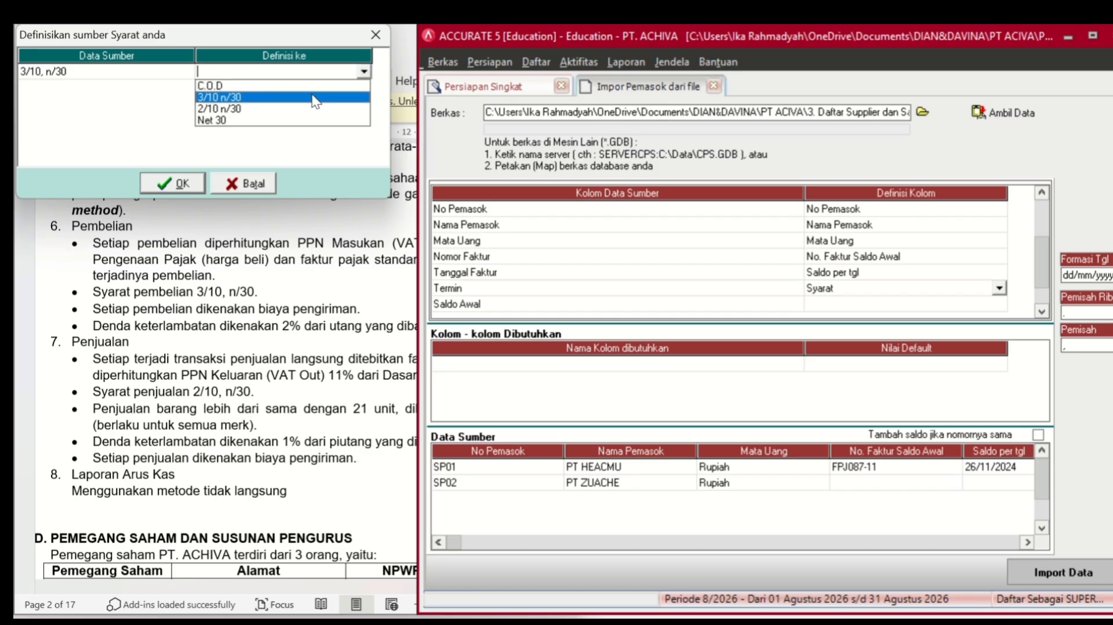
{"action": "left_click", "coordinate": [300, 105]}
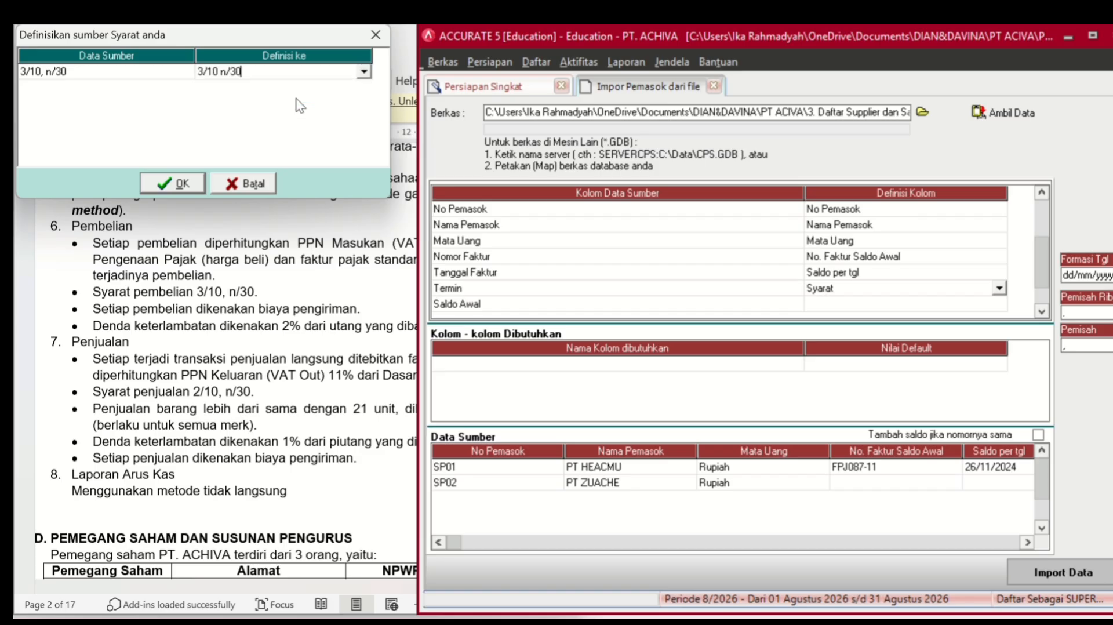
{"action": "left_click", "coordinate": [172, 182]}
- Map the Saldo Awal column to the Saldo Awal field
{"action": "left_click", "coordinate": [830, 304]}
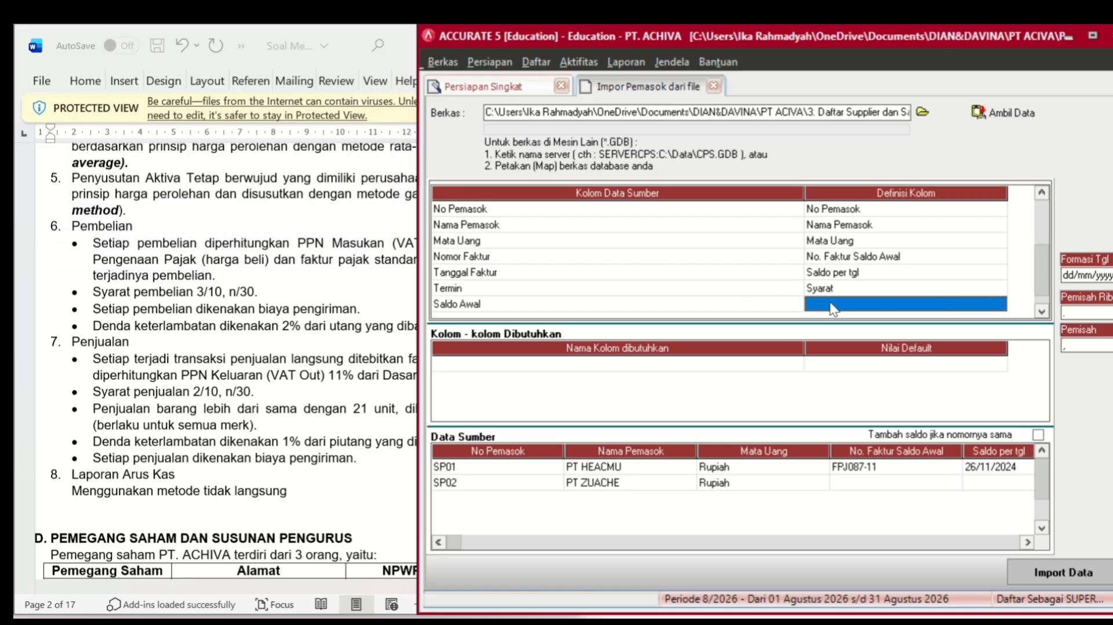
{"action": "left_click", "coordinate": [832, 305]}
{"action": "left_click", "coordinate": [999, 304]}
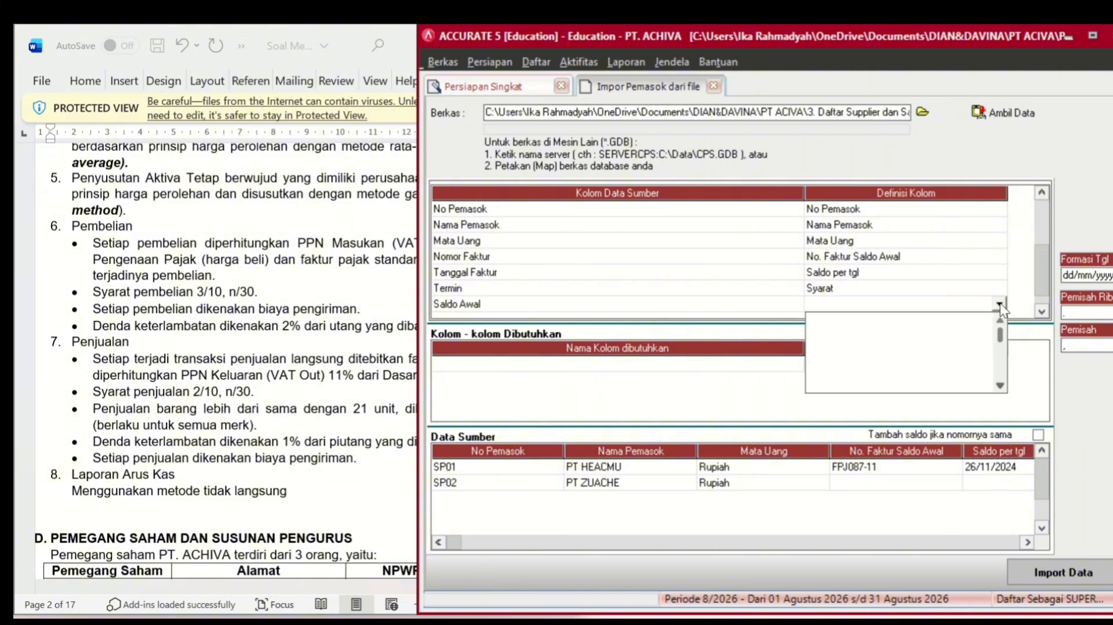
{"action": "left_click", "coordinate": [1002, 382]}
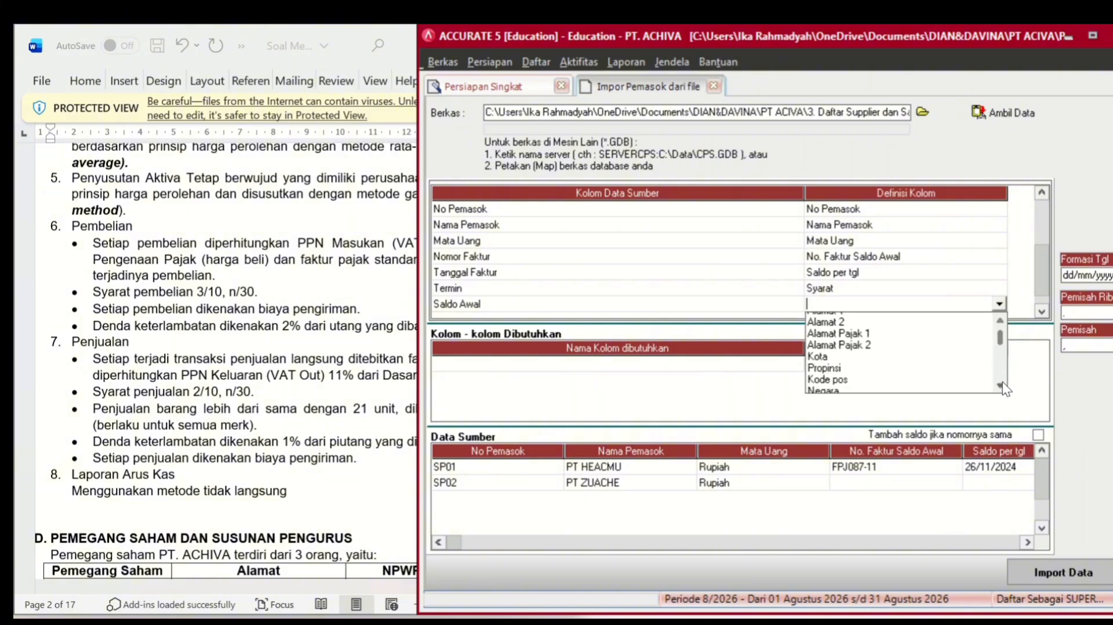
{"action": "left_click_drag", "start_coordinate": [1003, 382], "coordinate": [1003, 382]}
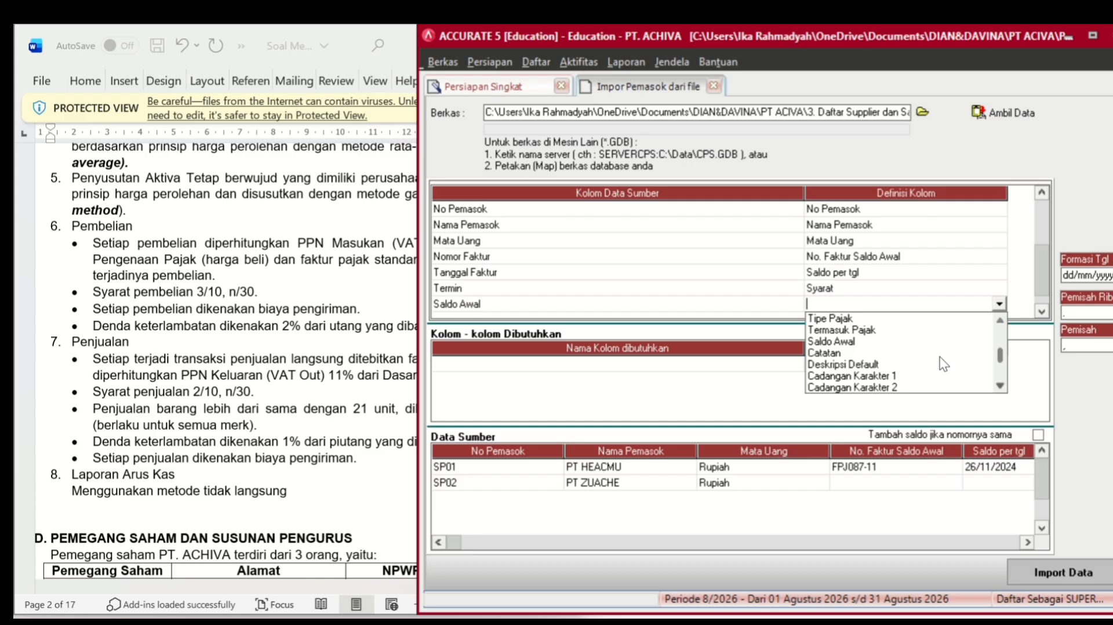
{"action": "left_click", "coordinate": [851, 341]}
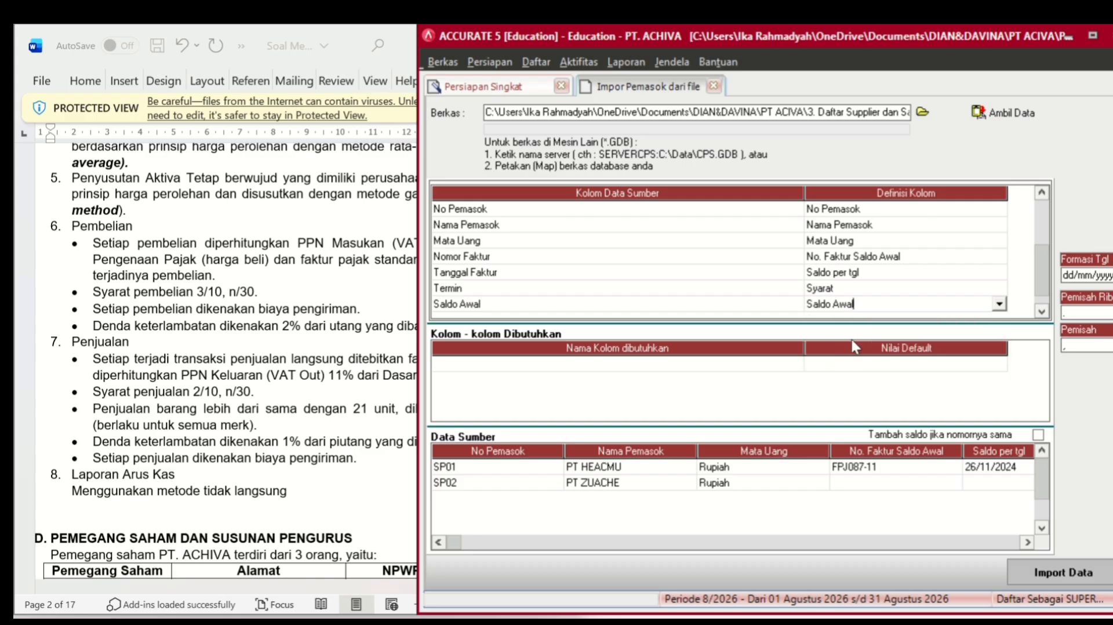
{"action": "left_click", "coordinate": [1041, 311]}
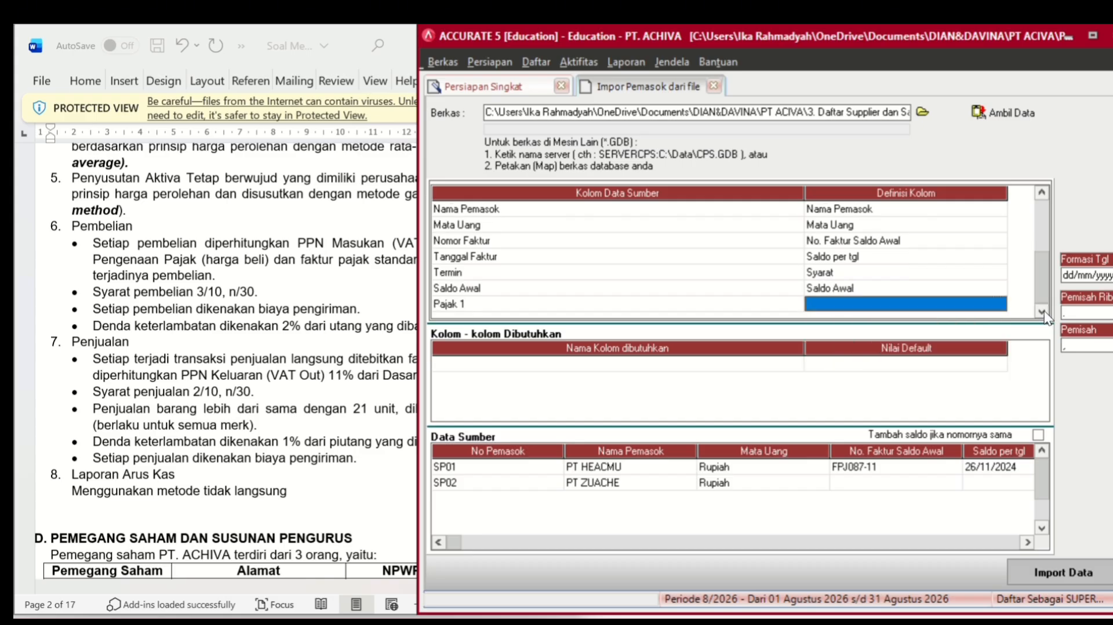
- Map Pajak 1 to Pajak pertama and define source tax code T as PPN
{"action": "left_click", "coordinate": [964, 304]}
{"action": "left_click", "coordinate": [999, 304]}
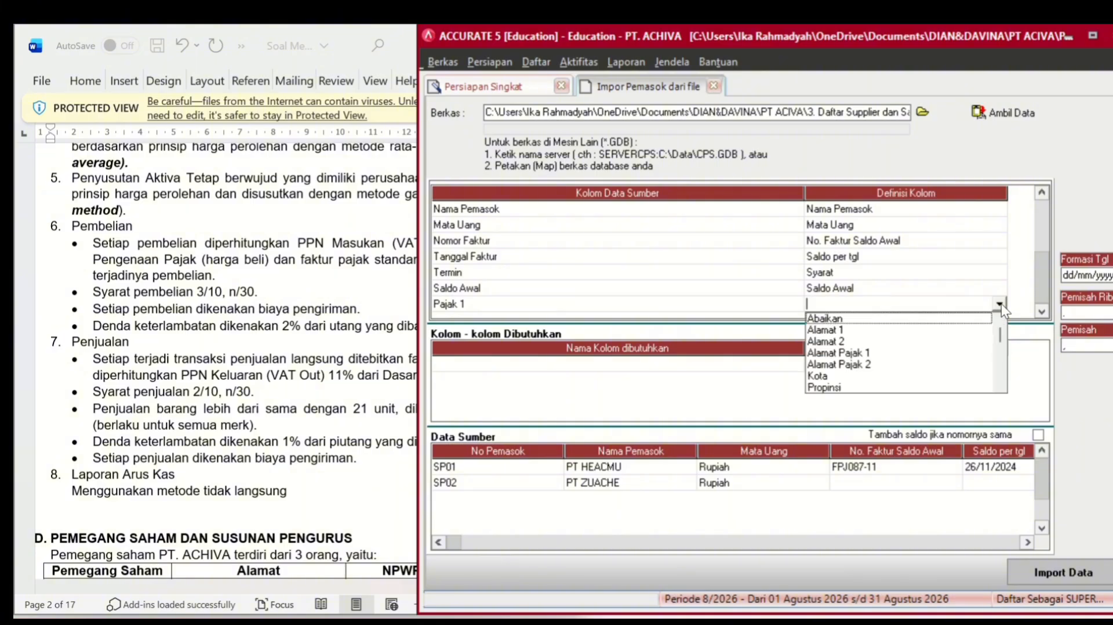
{"action": "left_click", "coordinate": [999, 387]}
{"action": "left_click_drag", "start_coordinate": [1000, 388], "coordinate": [1000, 387]}
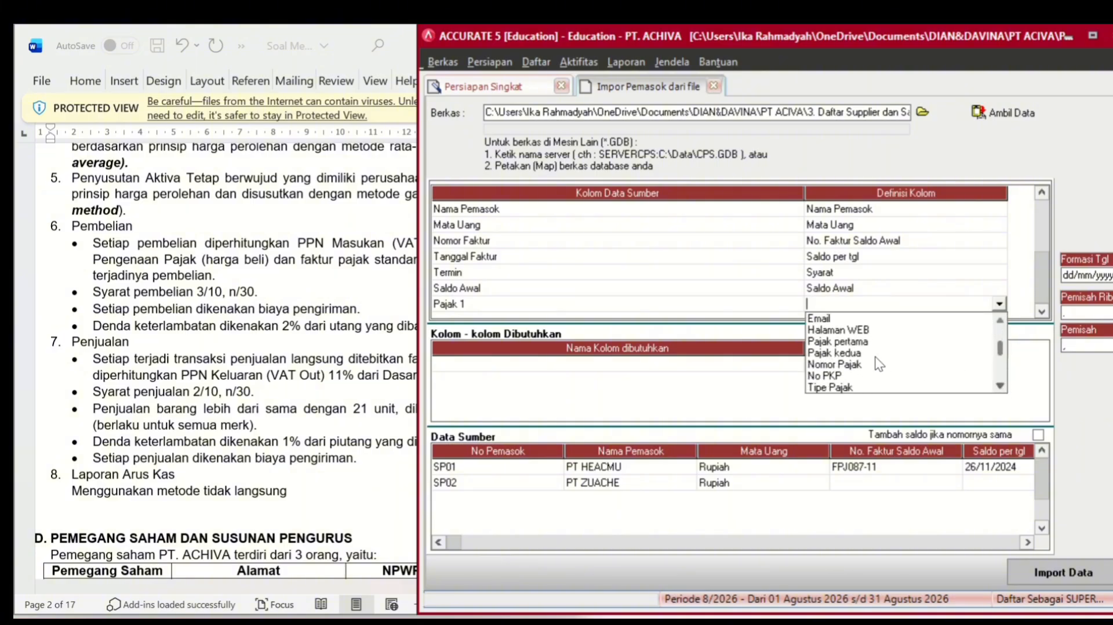
{"action": "left_click", "coordinate": [859, 341]}
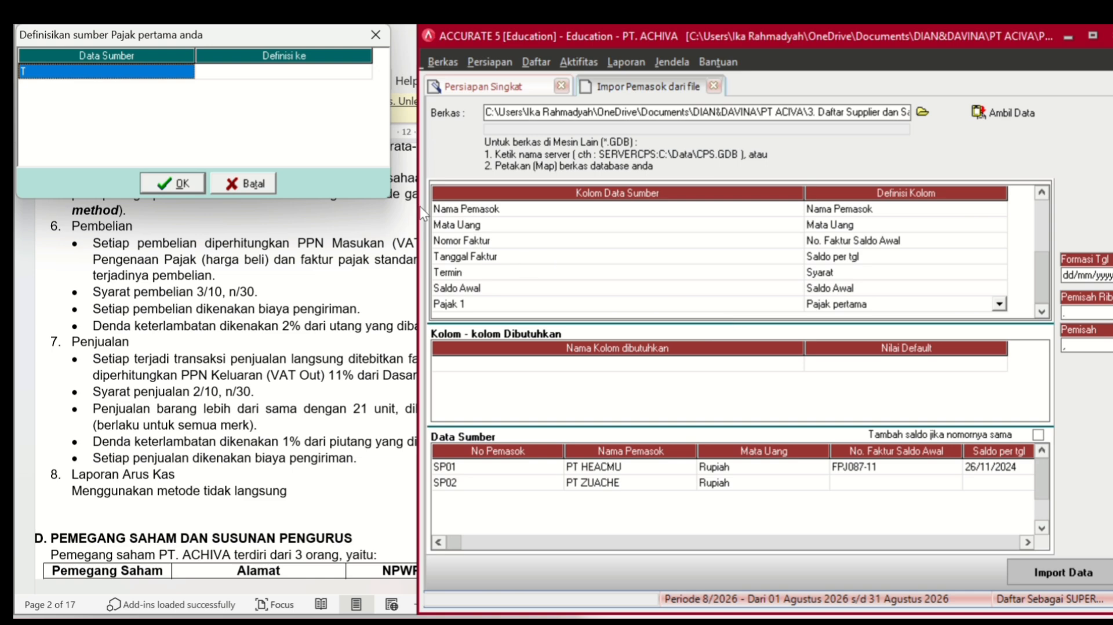
{"action": "left_click", "coordinate": [290, 73]}
{"action": "left_click", "coordinate": [291, 74]}
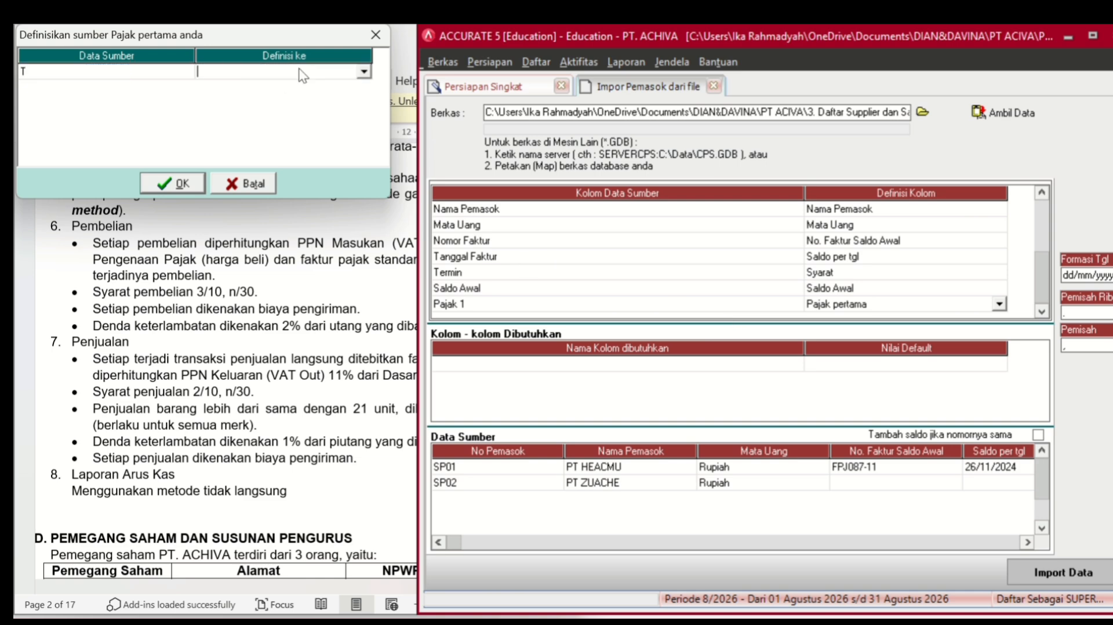
{"action": "left_click", "coordinate": [363, 71]}
{"action": "left_click", "coordinate": [346, 87]}
{"action": "left_click", "coordinate": [161, 183]}
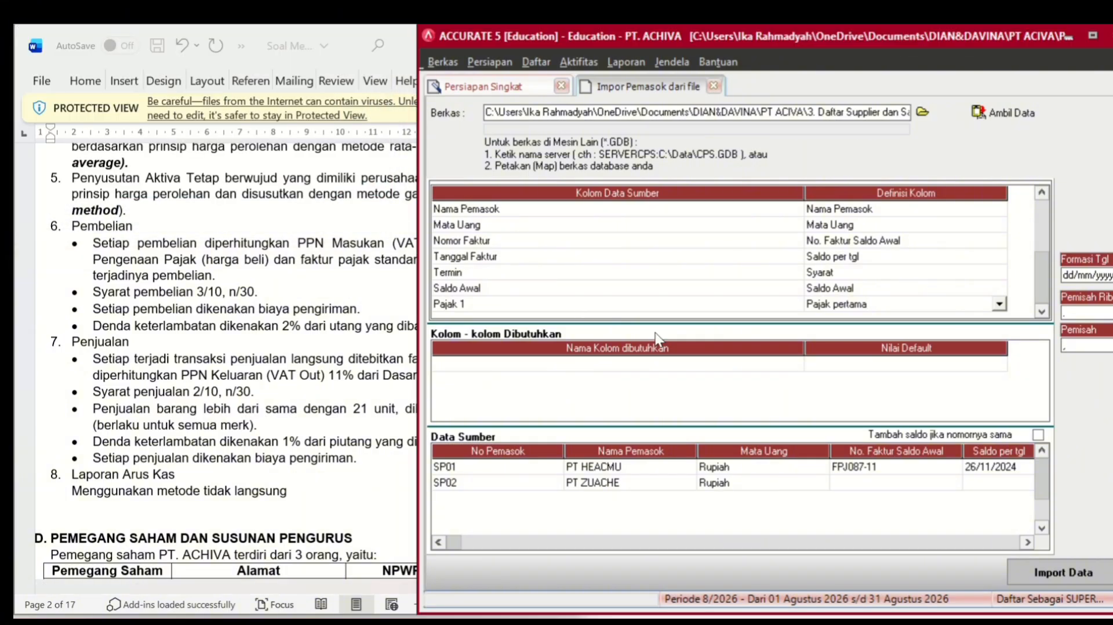
- Import suppliers SP01 and SP02, acknowledge the result, and advance to Proyek & Departemen
{"action": "left_click", "coordinate": [1040, 566]}
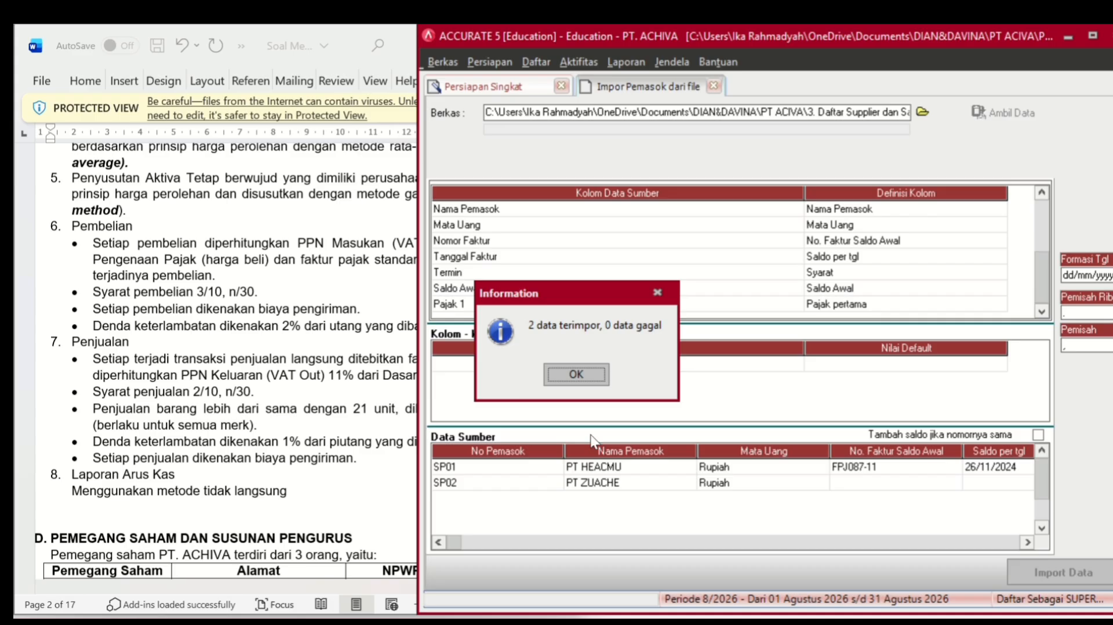
{"action": "left_click", "coordinate": [578, 374]}
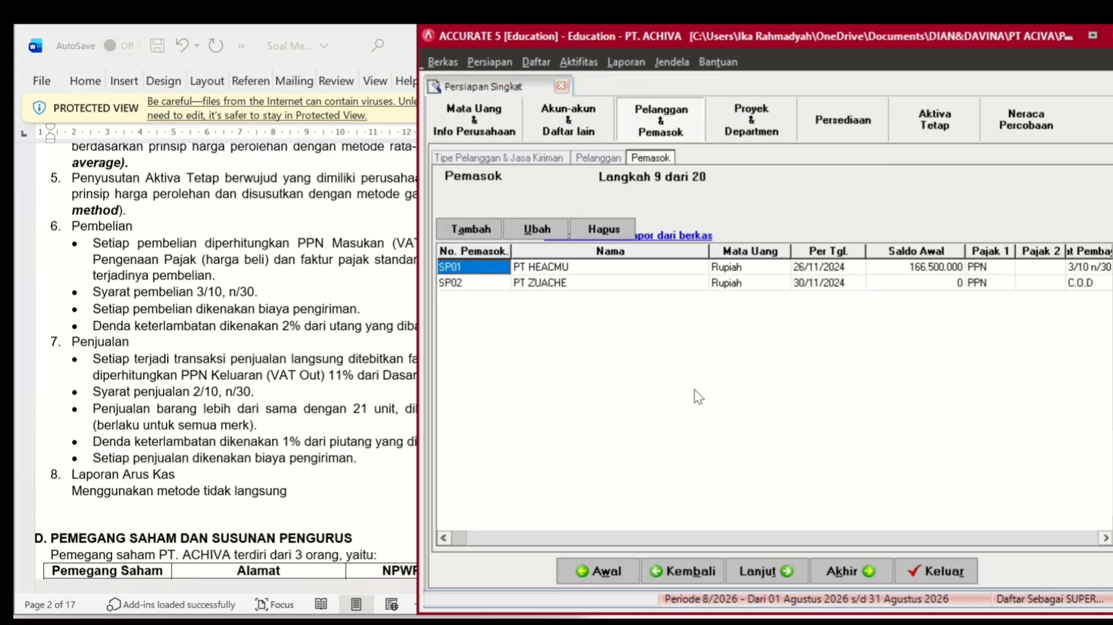
{"action": "left_click", "coordinate": [769, 571]}
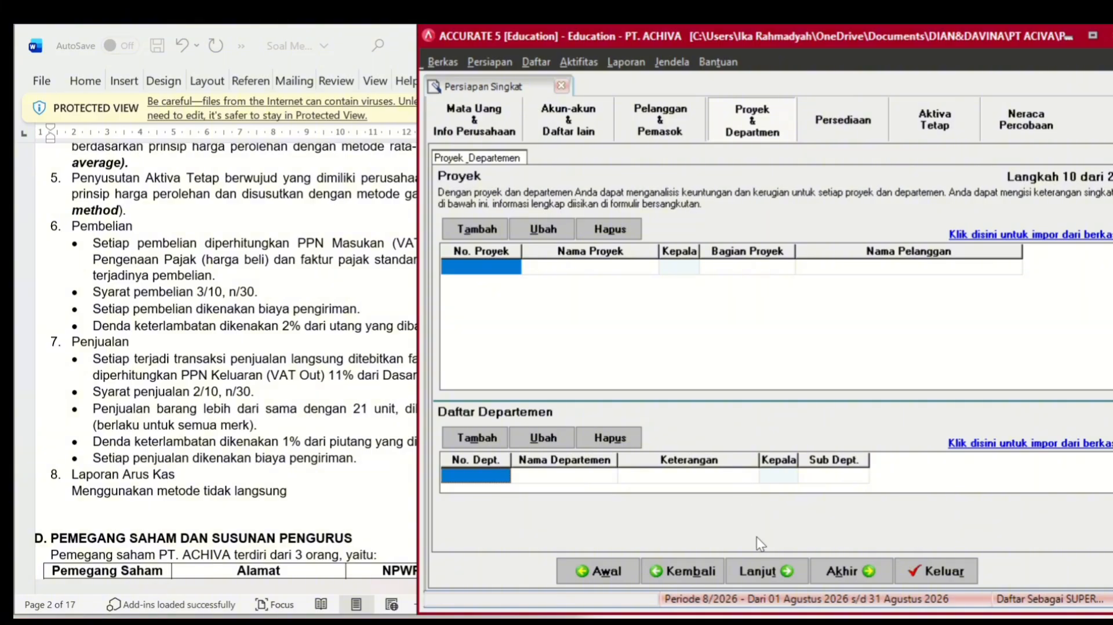
- Reach Akun Default Barang; set inventory to Merchandise Inventory, sales to Sales, returns to Sales Returns
{"action": "left_click", "coordinate": [770, 569]}
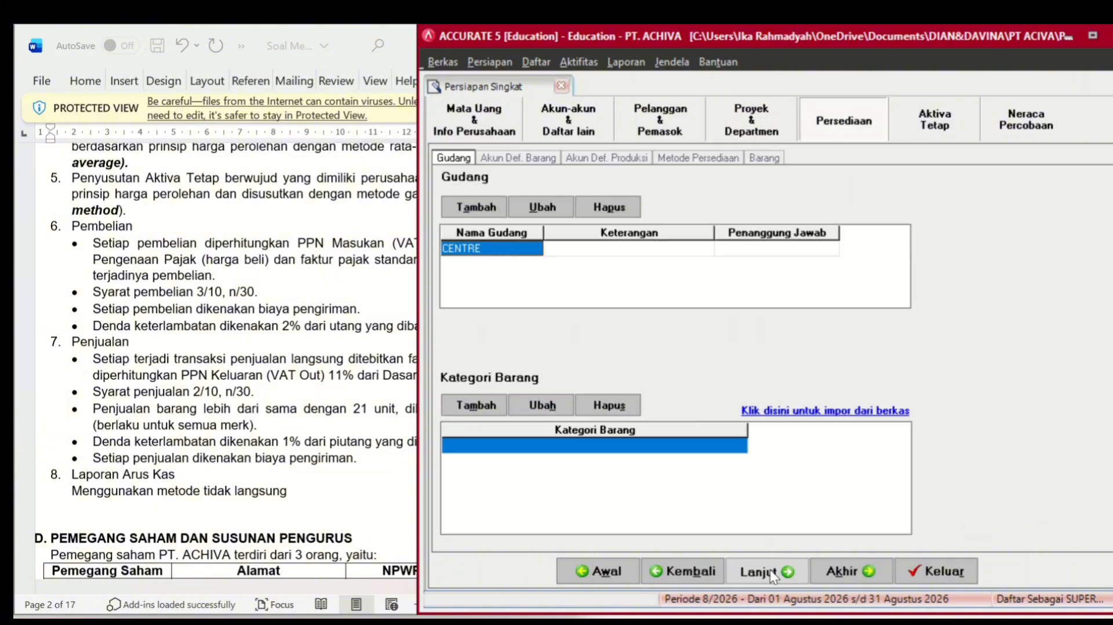
{"action": "left_click", "coordinate": [770, 569]}
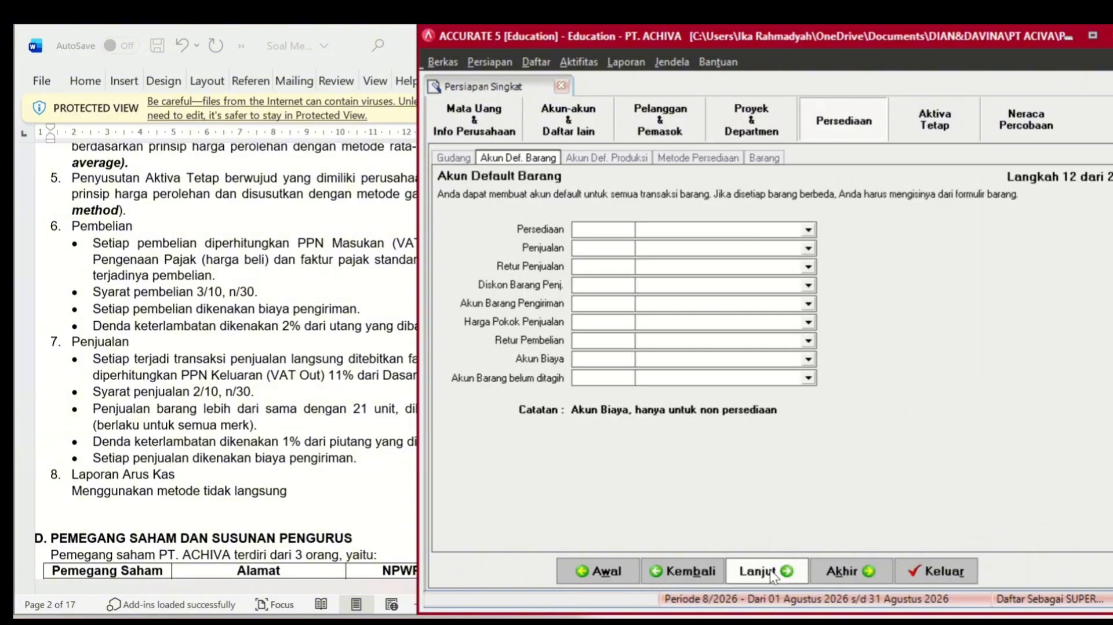
{"action": "left_click", "coordinate": [775, 230]}
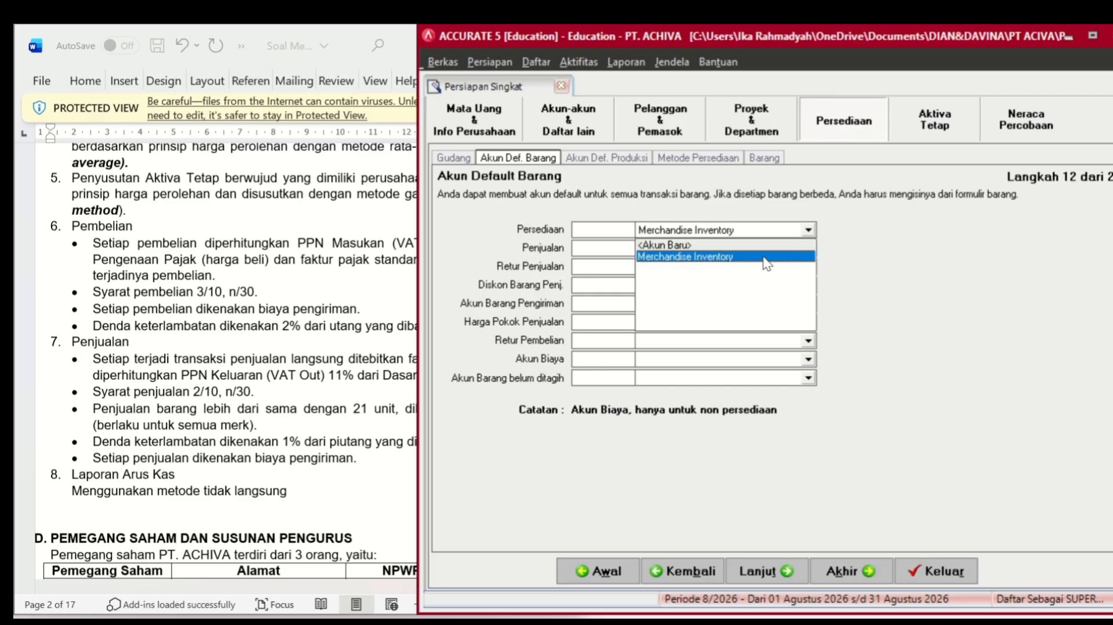
{"action": "left_click", "coordinate": [763, 255]}
{"action": "left_click", "coordinate": [764, 248]}
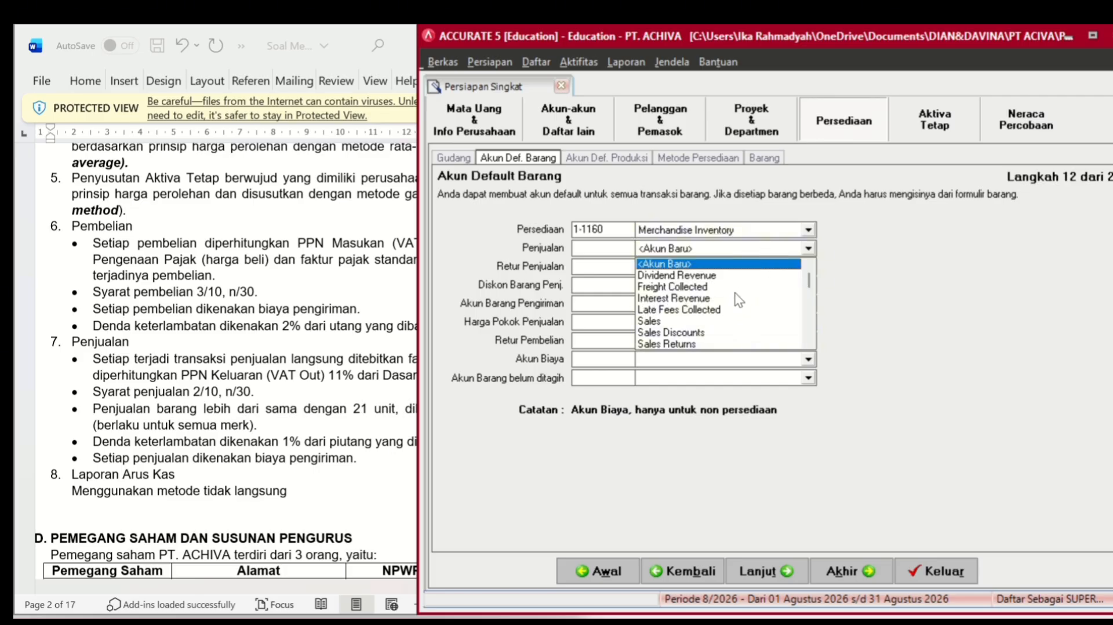
{"action": "left_click", "coordinate": [702, 322]}
{"action": "left_click", "coordinate": [715, 264]}
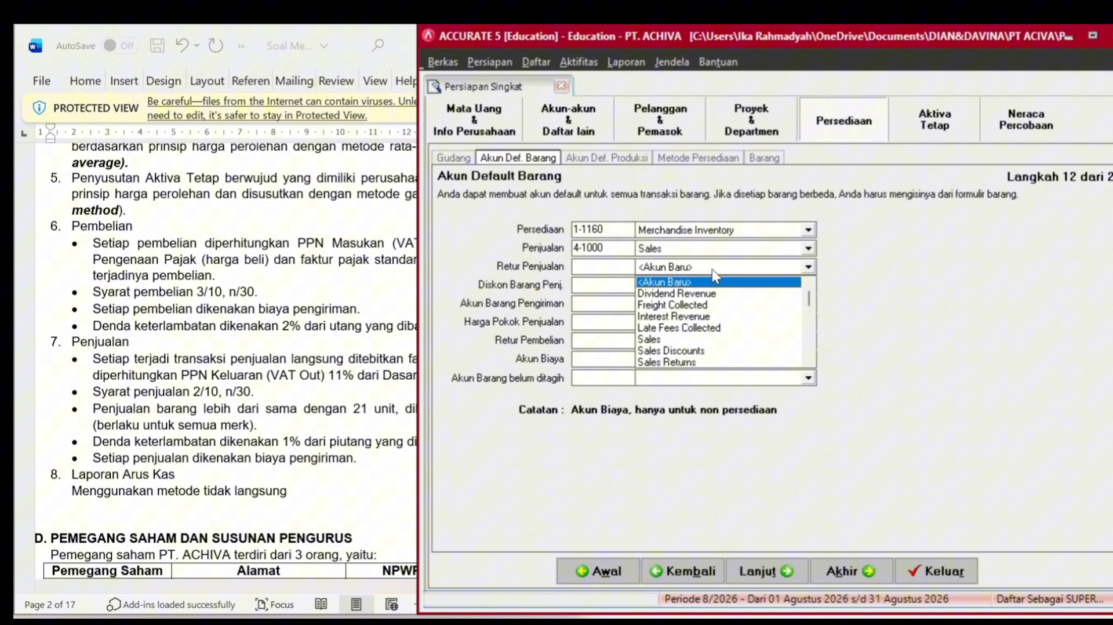
{"action": "left_click", "coordinate": [690, 362]}
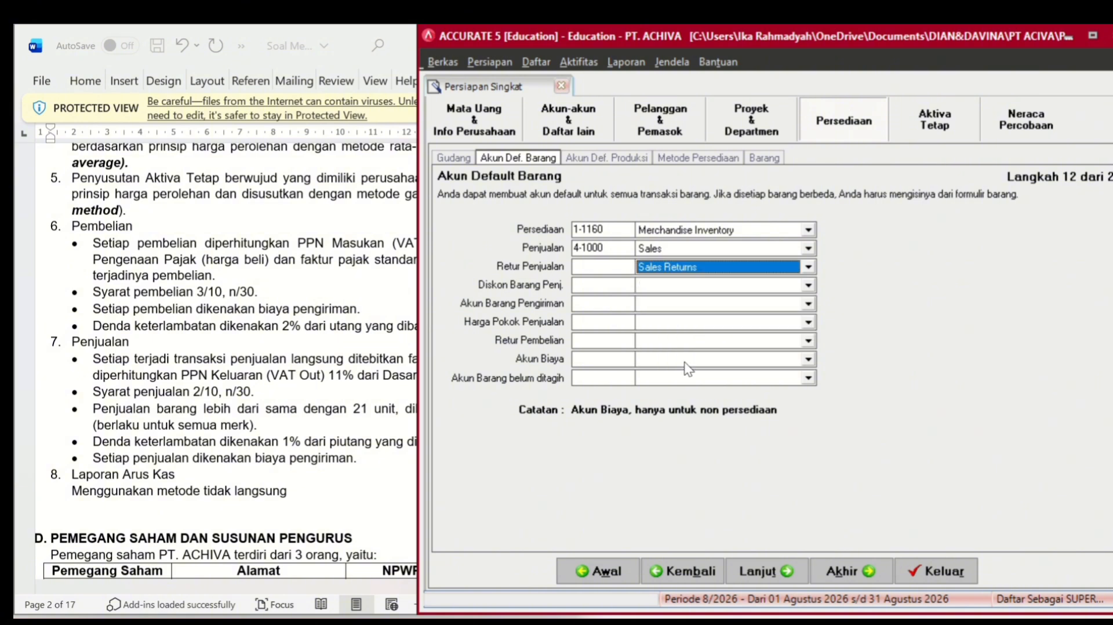
- Set Sales Discounts, cost of goods sold, and Merchandise Inventory for shipped goods and purchase returns
{"action": "left_click", "coordinate": [697, 285]}
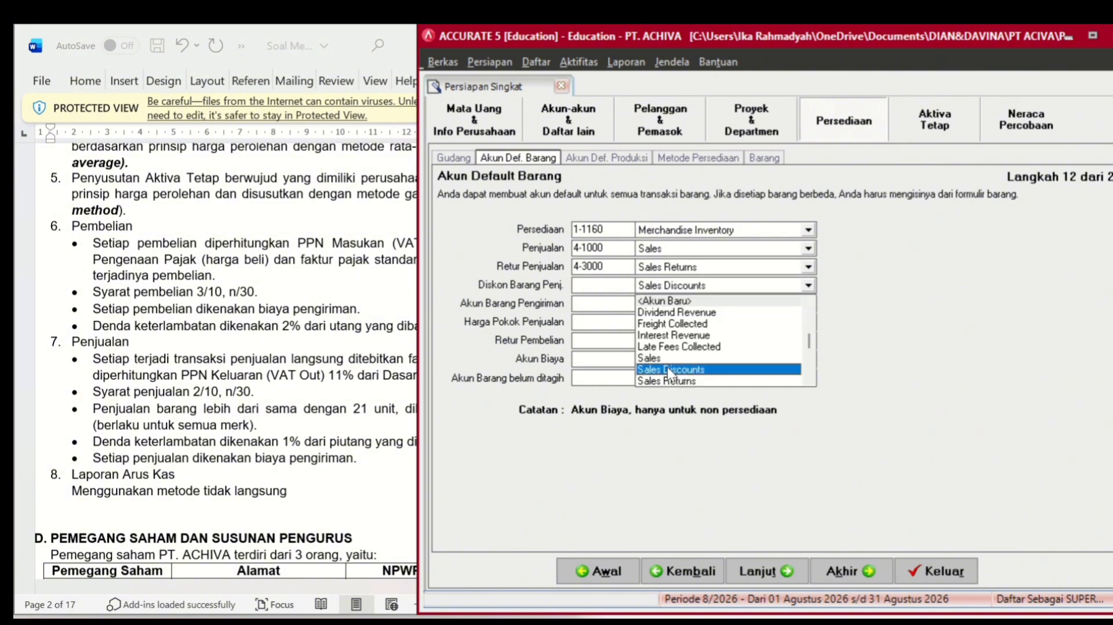
{"action": "left_click", "coordinate": [669, 370]}
{"action": "left_click", "coordinate": [685, 302]}
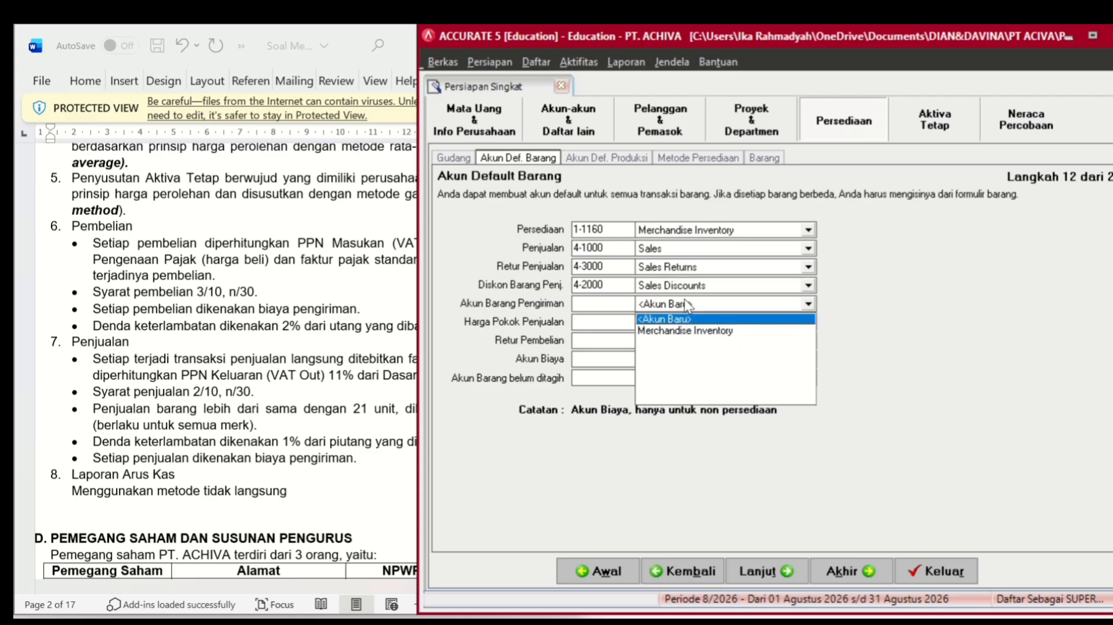
{"action": "left_click", "coordinate": [681, 330]}
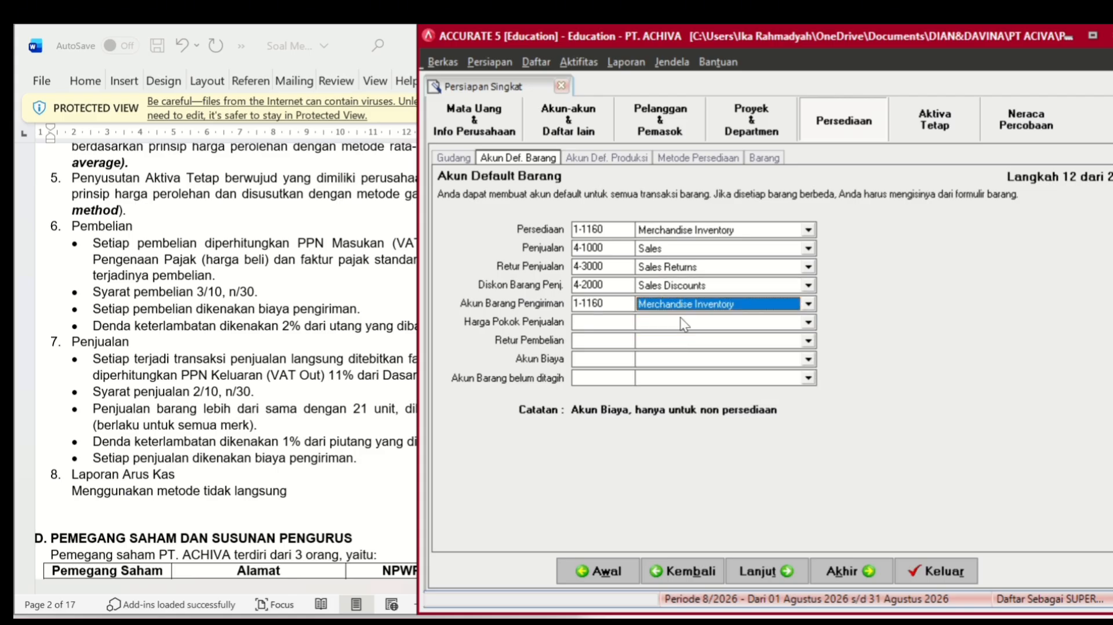
{"action": "left_click", "coordinate": [680, 321]}
{"action": "left_click", "coordinate": [681, 349]}
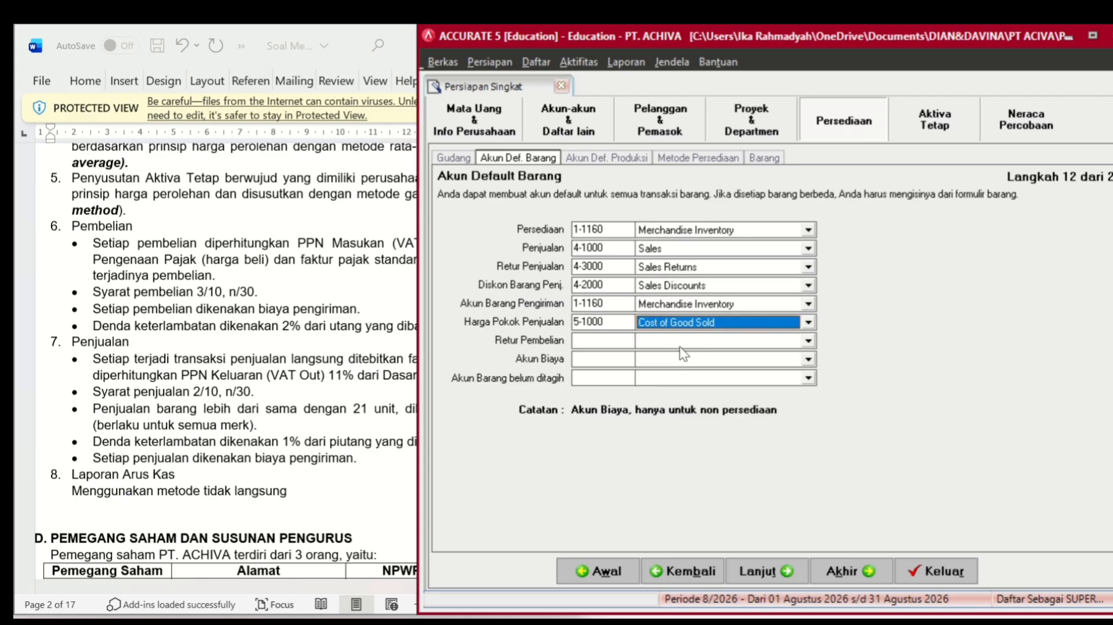
{"action": "left_click", "coordinate": [683, 342]}
{"action": "left_click", "coordinate": [681, 343]}
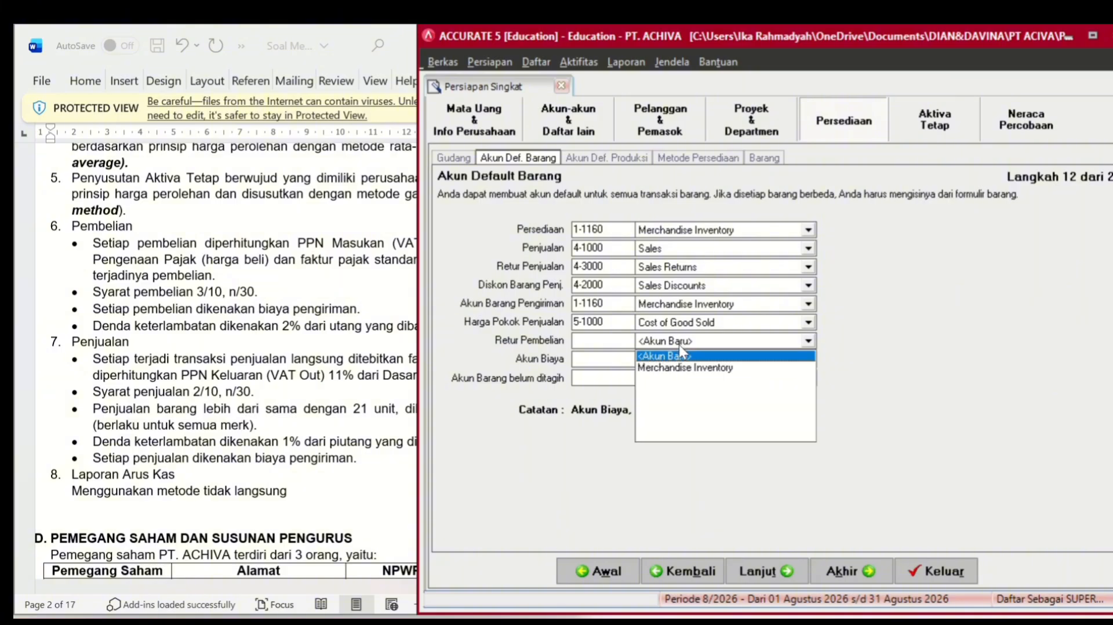
{"action": "left_click", "coordinate": [679, 365]}
- Set the item expense account to Freight Paid
{"action": "left_click", "coordinate": [681, 362]}
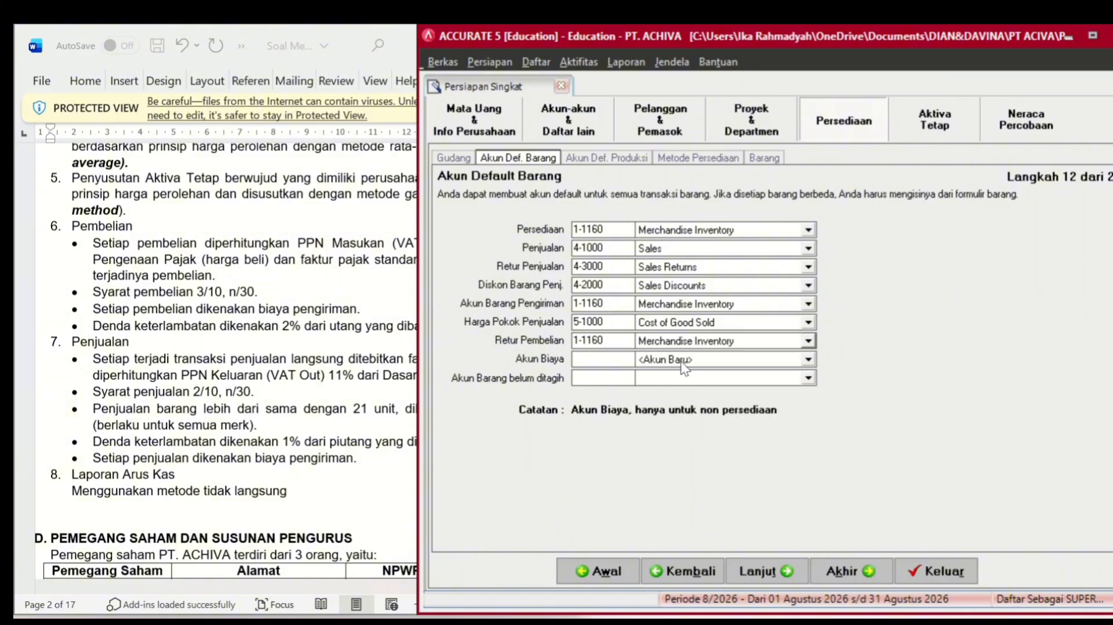
{"action": "left_click", "coordinate": [681, 361]}
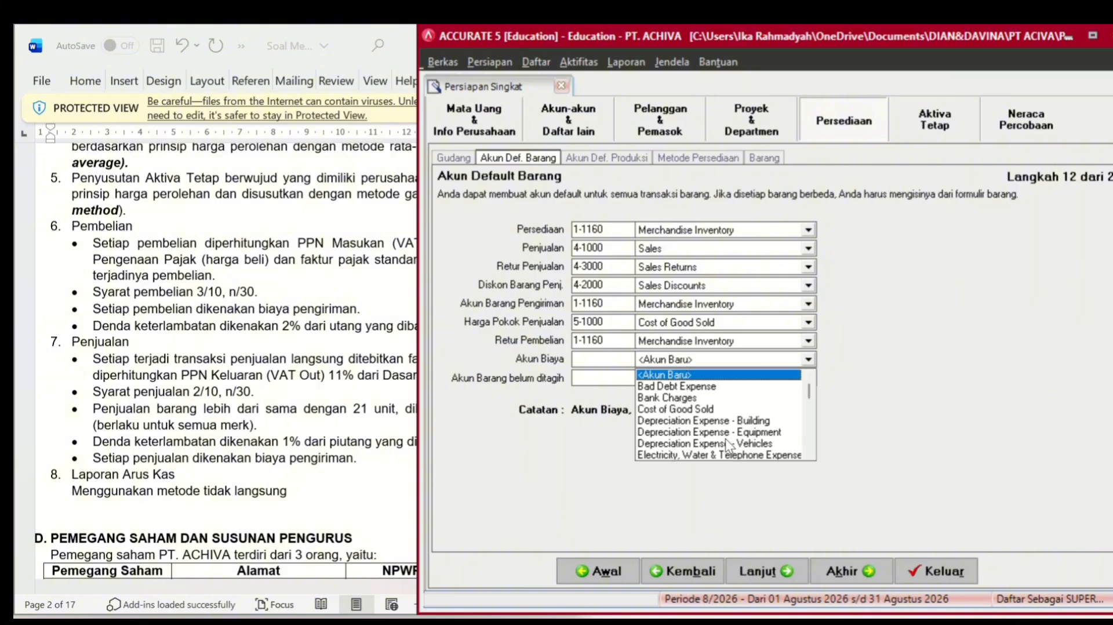
{"action": "left_click", "coordinate": [809, 451]}
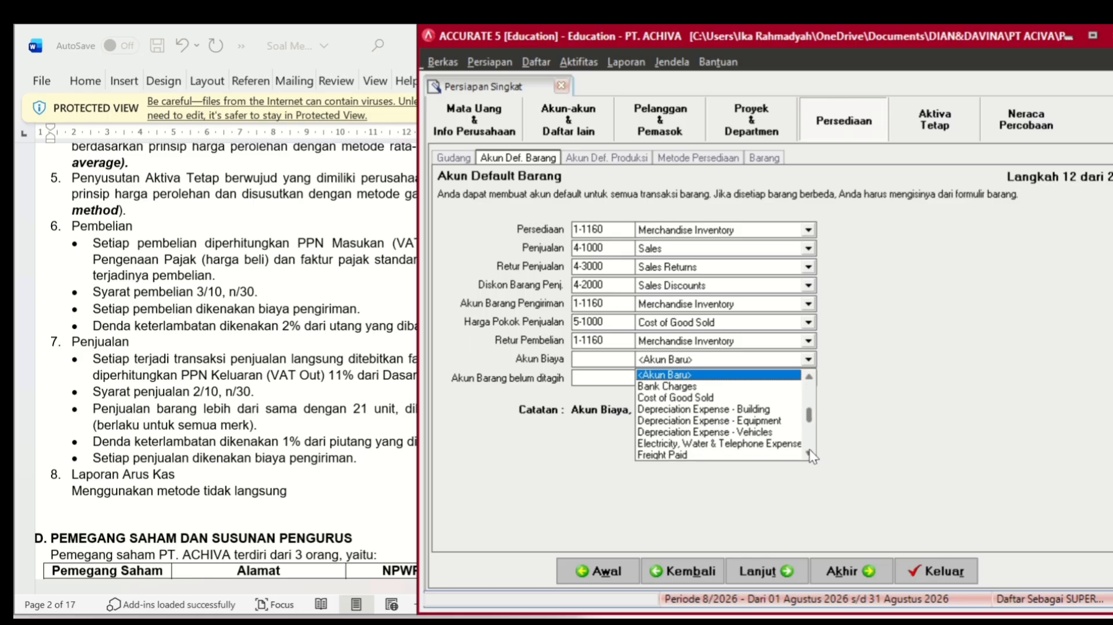
{"action": "left_click", "coordinate": [809, 451]}
{"action": "left_click", "coordinate": [809, 451]}
{"action": "left_click", "coordinate": [666, 431]}
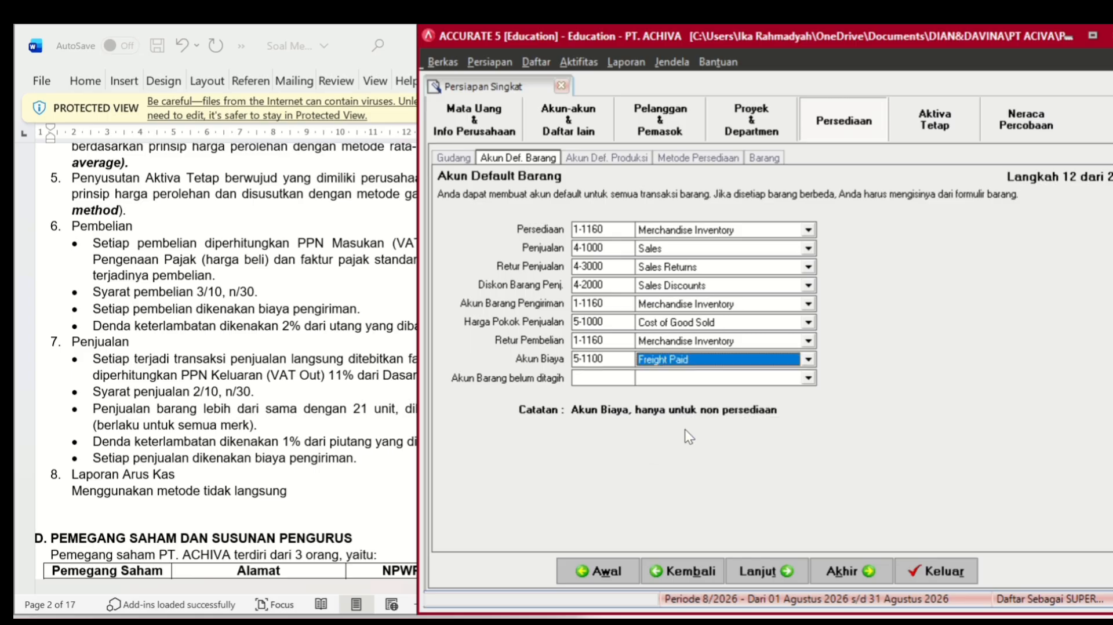
- Set the unbilled goods account to 2-1160 Other Current Liabilities
{"action": "left_click", "coordinate": [717, 375]}
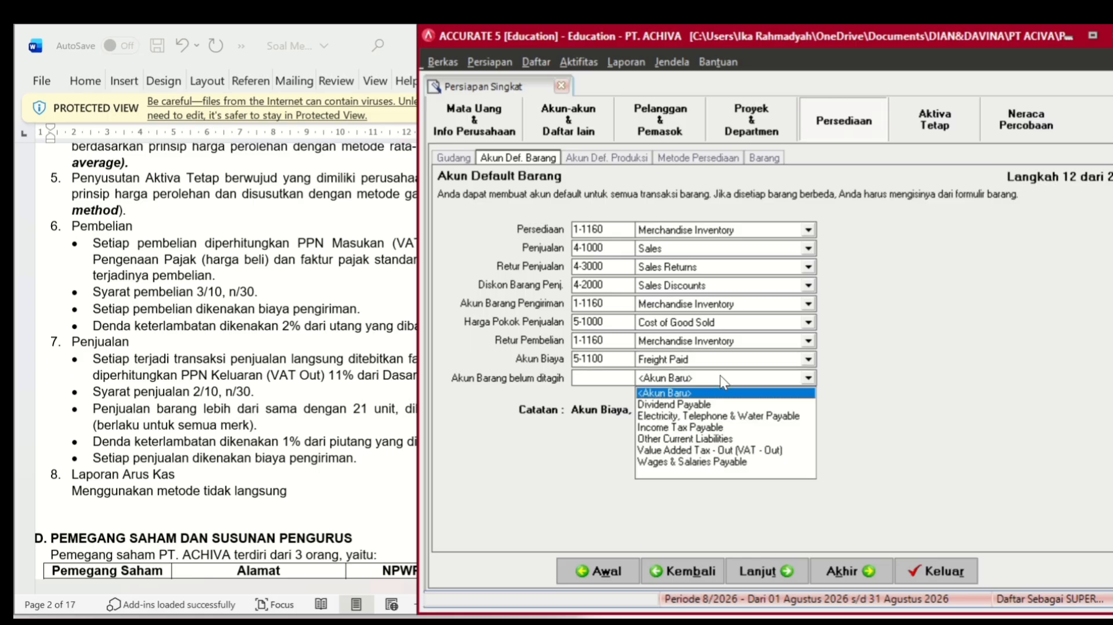
{"action": "left_click", "coordinate": [725, 430]}
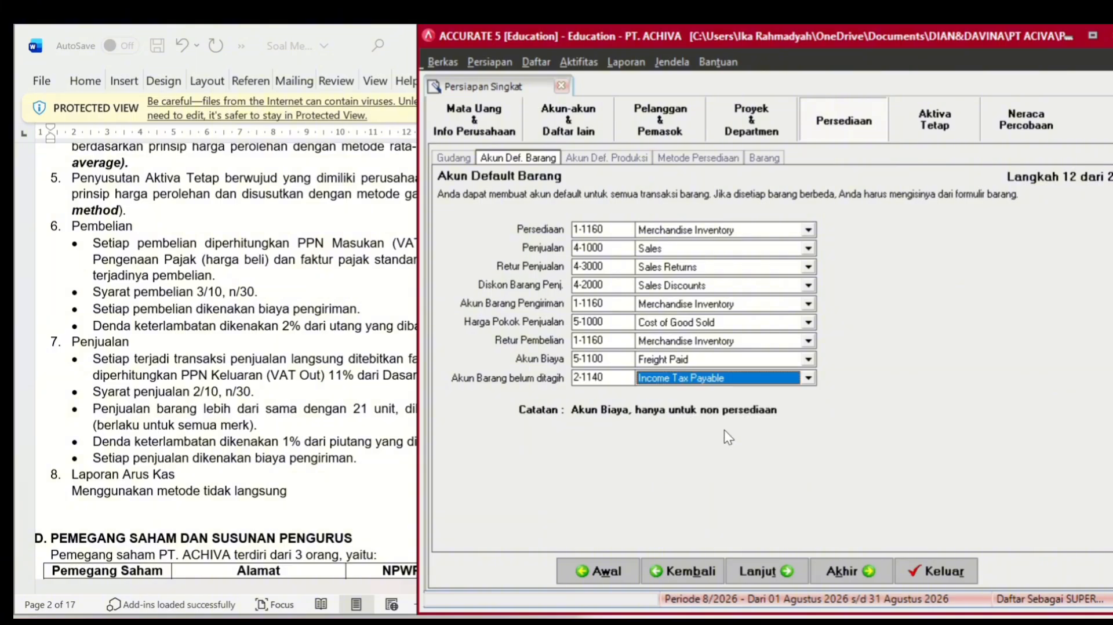
{"action": "left_click", "coordinate": [750, 380]}
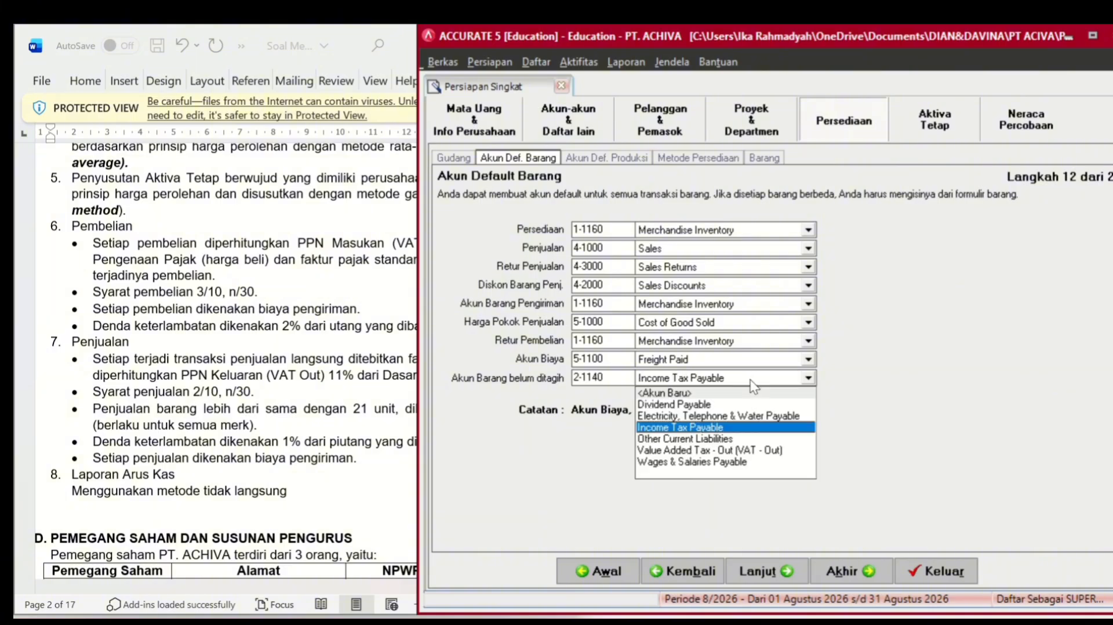
{"action": "left_click", "coordinate": [718, 443]}
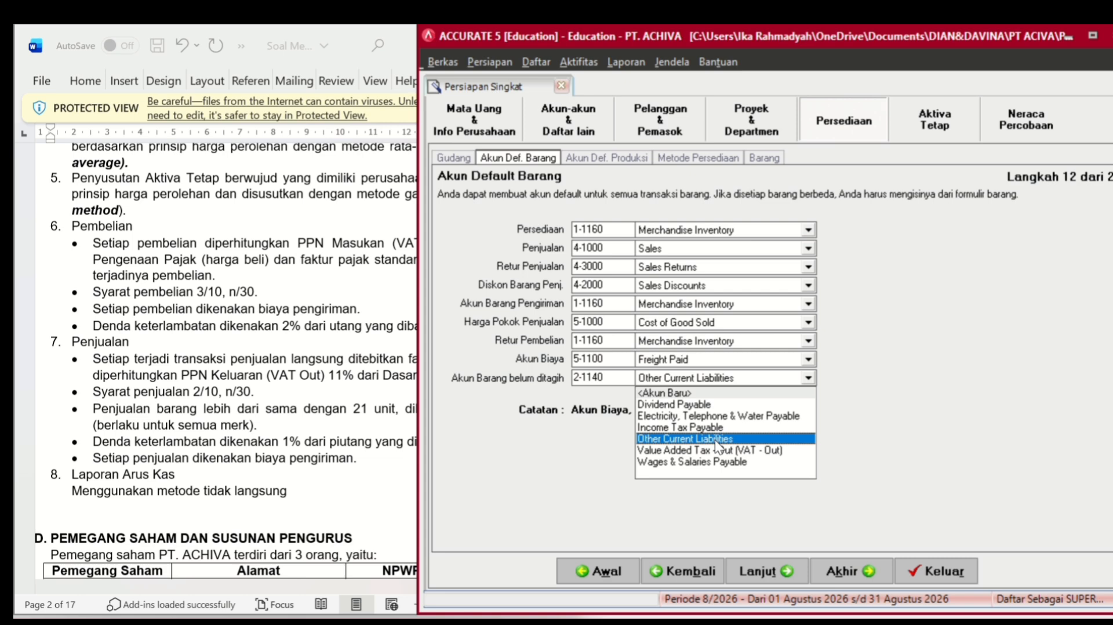
{"action": "left_click", "coordinate": [755, 378]}
{"action": "left_click", "coordinate": [757, 378]}
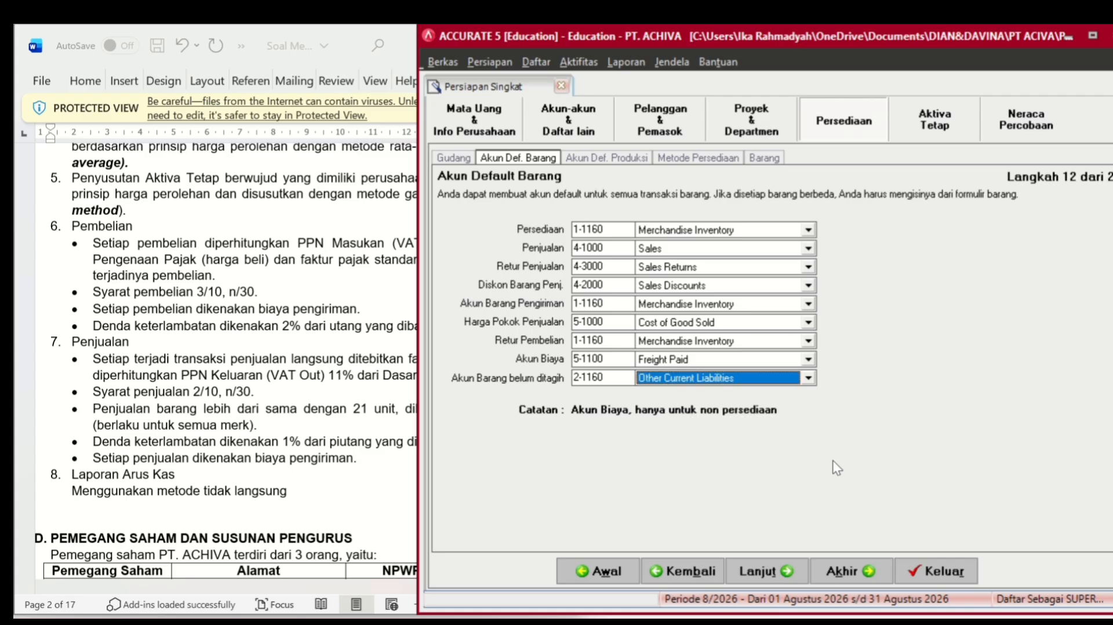
- Advance past the production accounts and costing method steps to item information
{"action": "left_click", "coordinate": [760, 570]}
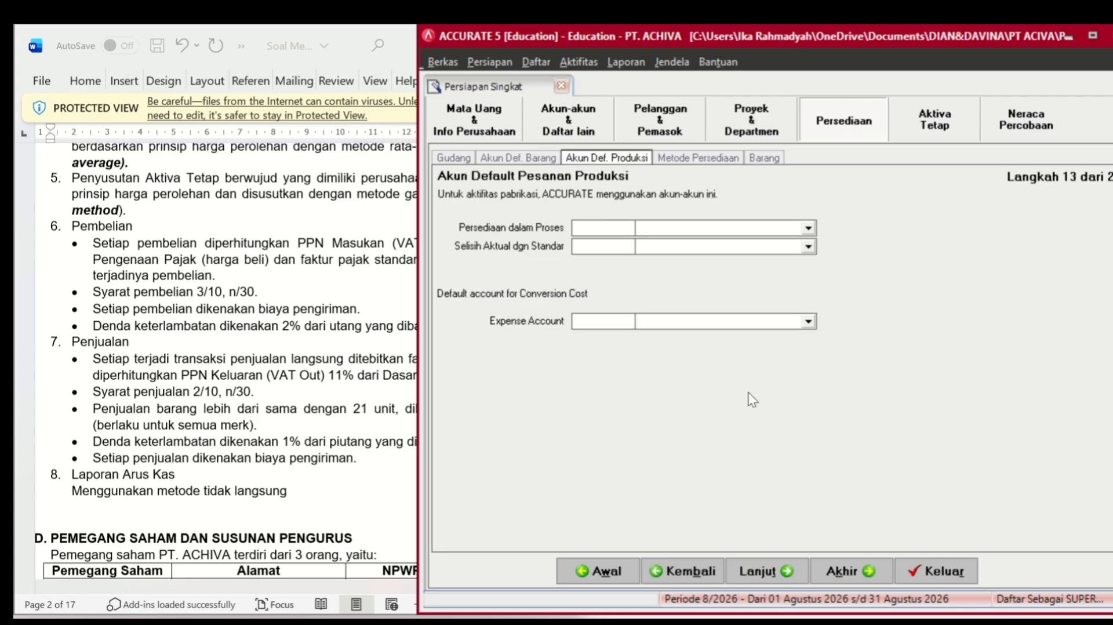
{"action": "left_click", "coordinate": [773, 576]}
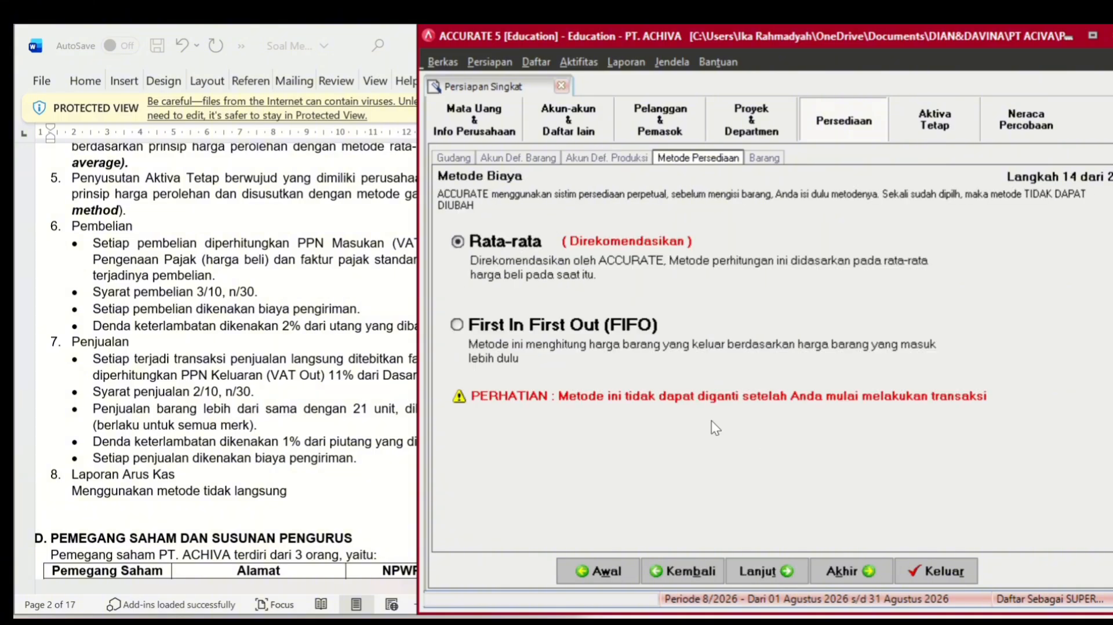
{"action": "left_click", "coordinate": [755, 572]}
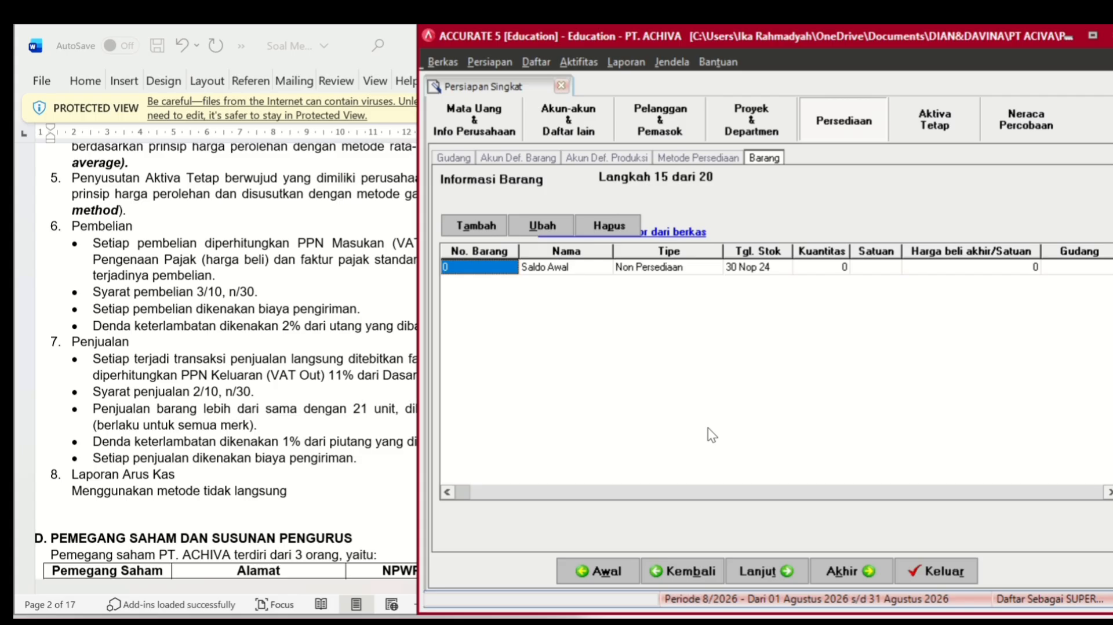
- Load the Excel (*.xls) file 'Daftar Barang dan Saldo Awal Persediaan' for item import
{"action": "left_click", "coordinate": [668, 226]}
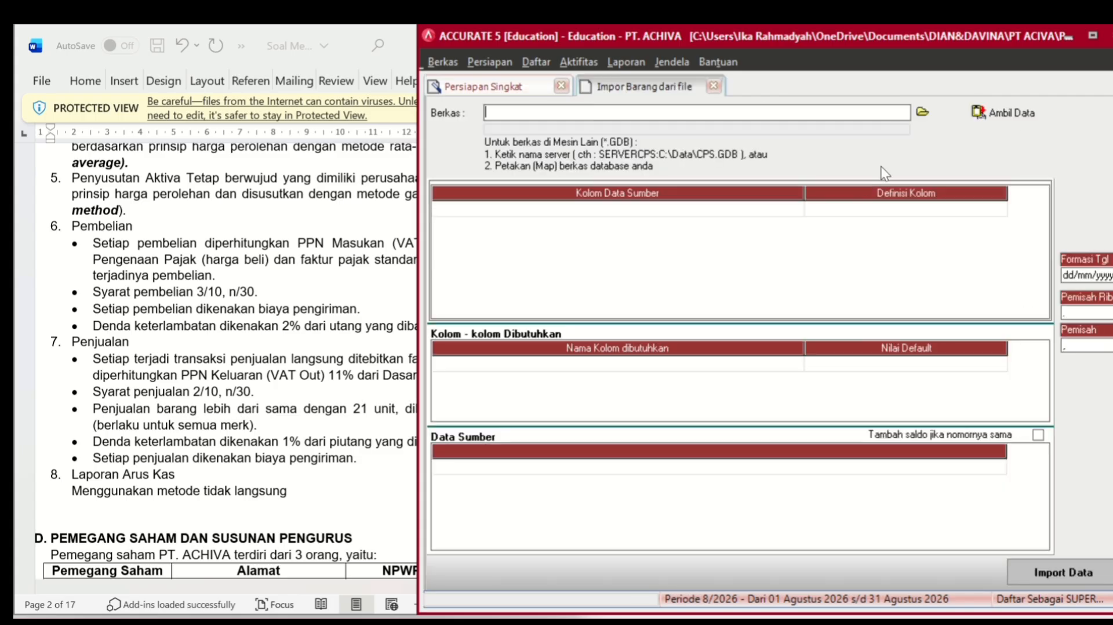
{"action": "left_click", "coordinate": [924, 111]}
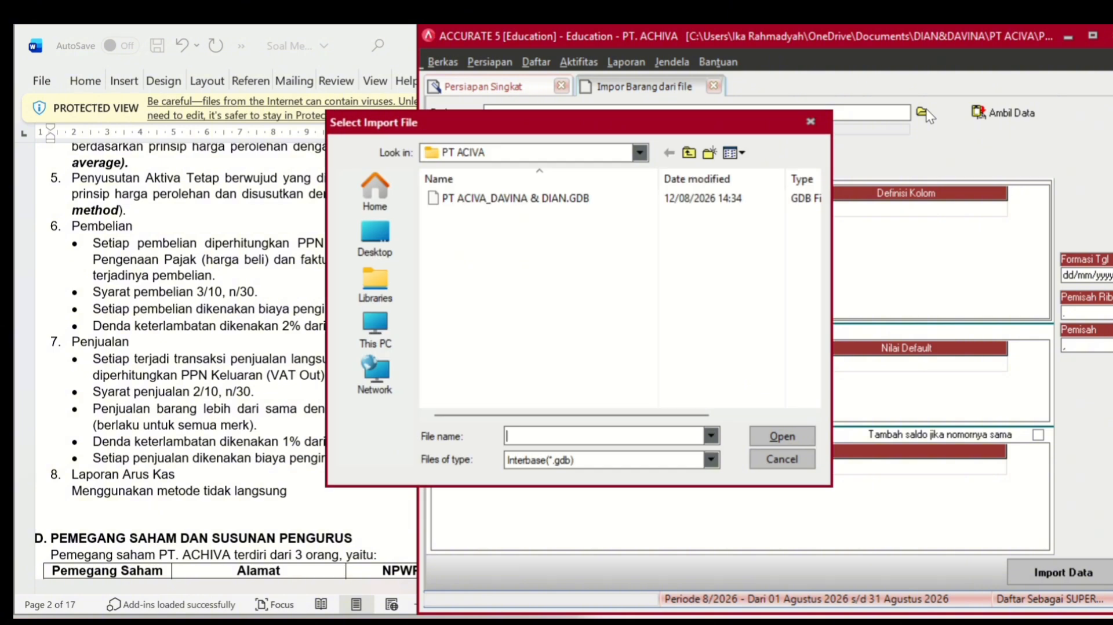
{"action": "left_click", "coordinate": [642, 458]}
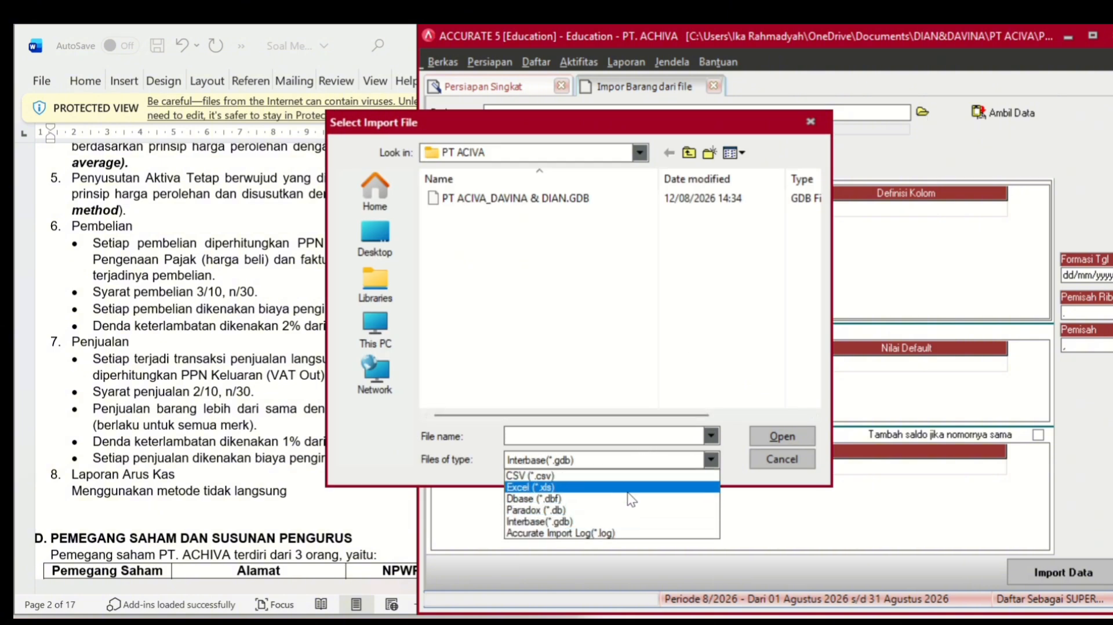
{"action": "left_click", "coordinate": [628, 488]}
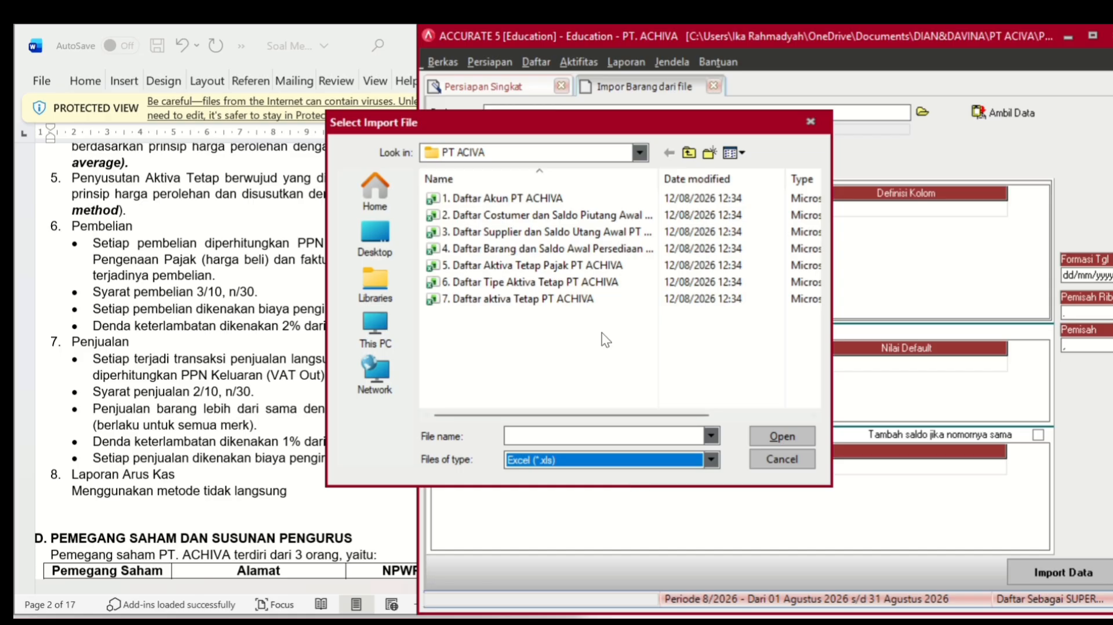
{"action": "left_click", "coordinate": [596, 249]}
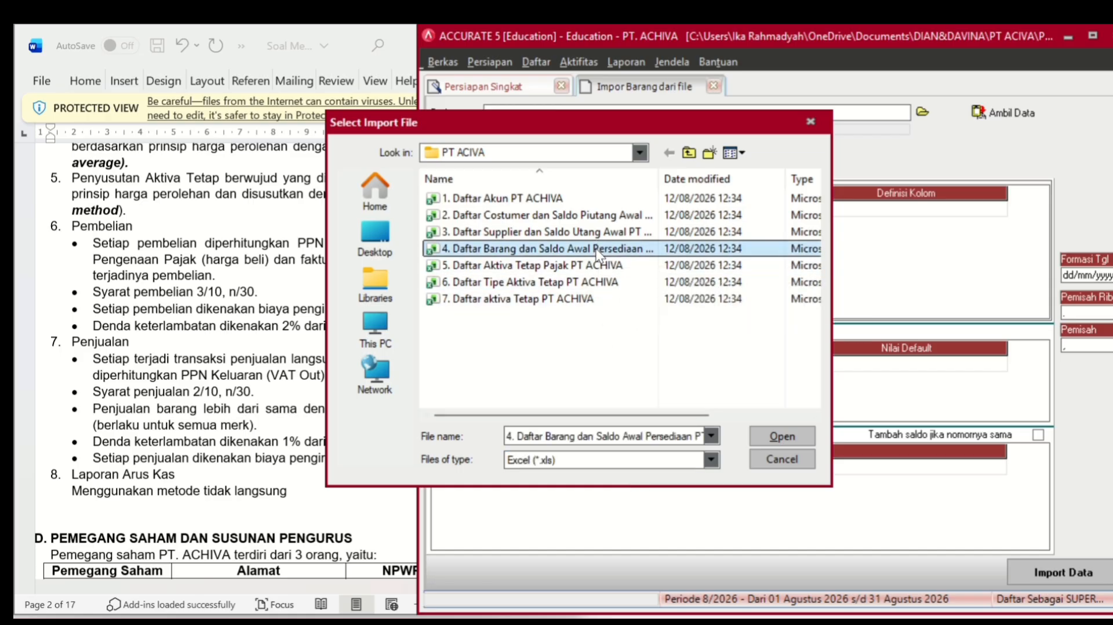
{"action": "left_click", "coordinate": [764, 435]}
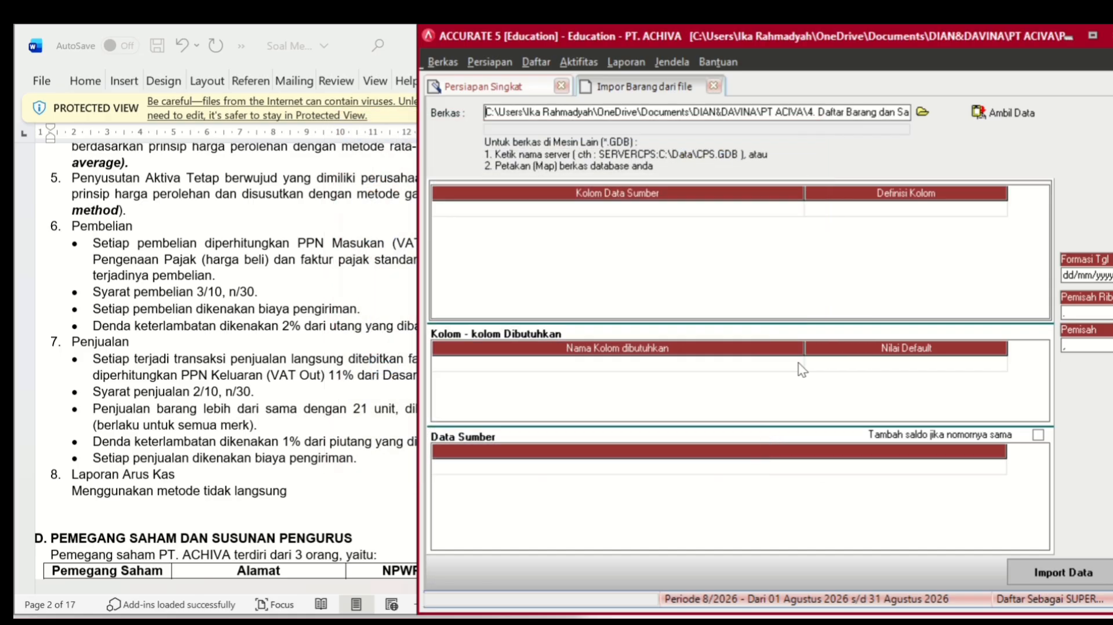
{"action": "left_click", "coordinate": [974, 114]}
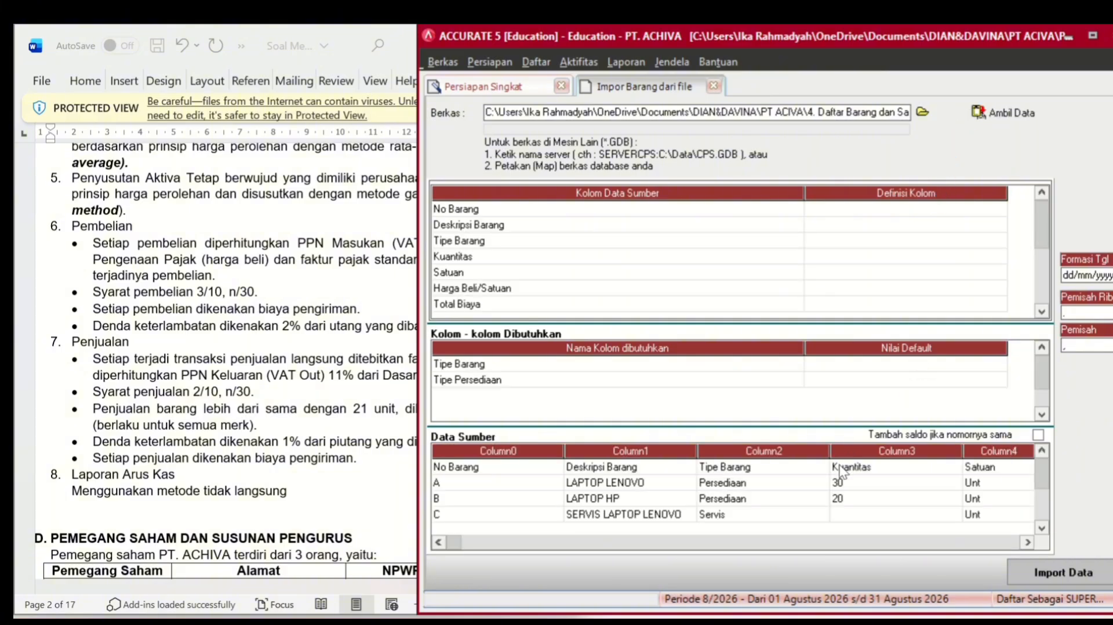
- Delete the header row from the item source data
{"action": "left_click", "coordinate": [839, 468]}
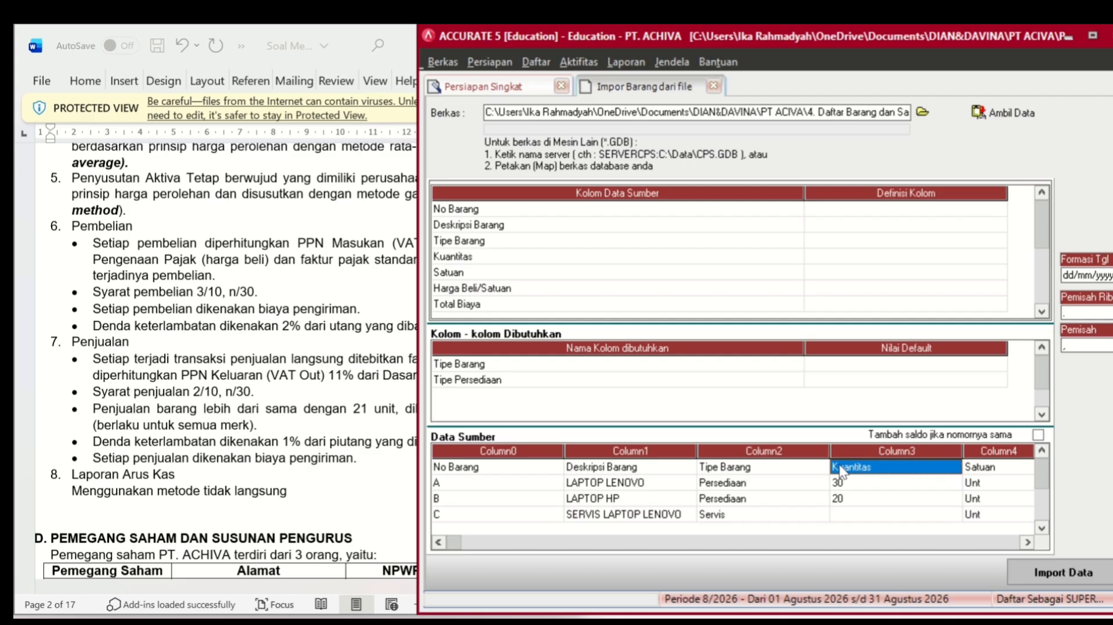
{"action": "right_click", "coordinate": [840, 466]}
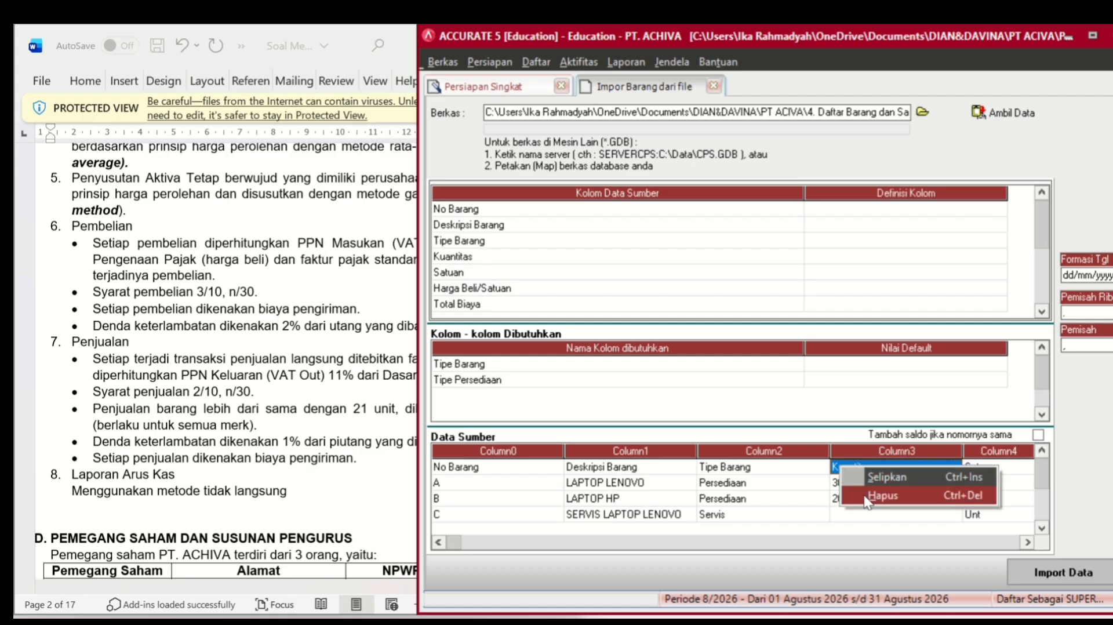
{"action": "left_click", "coordinate": [867, 496]}
{"action": "left_click", "coordinate": [525, 374]}
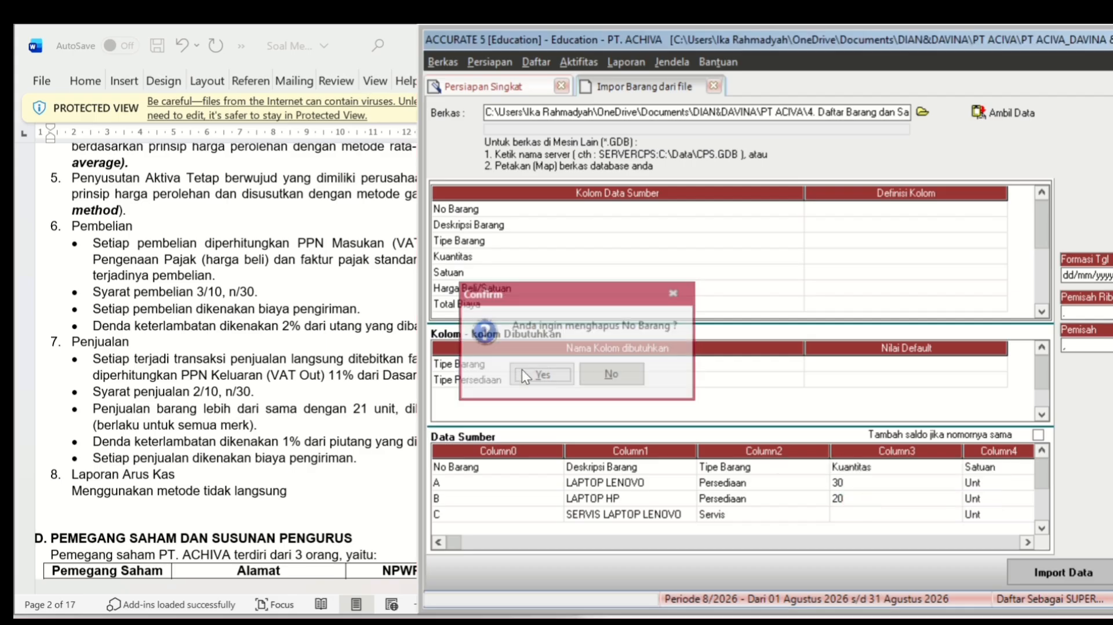
- Map No Barang, Deskripsi Barang and Tipe Barang columns to their matching item fields
{"action": "left_click", "coordinate": [878, 210]}
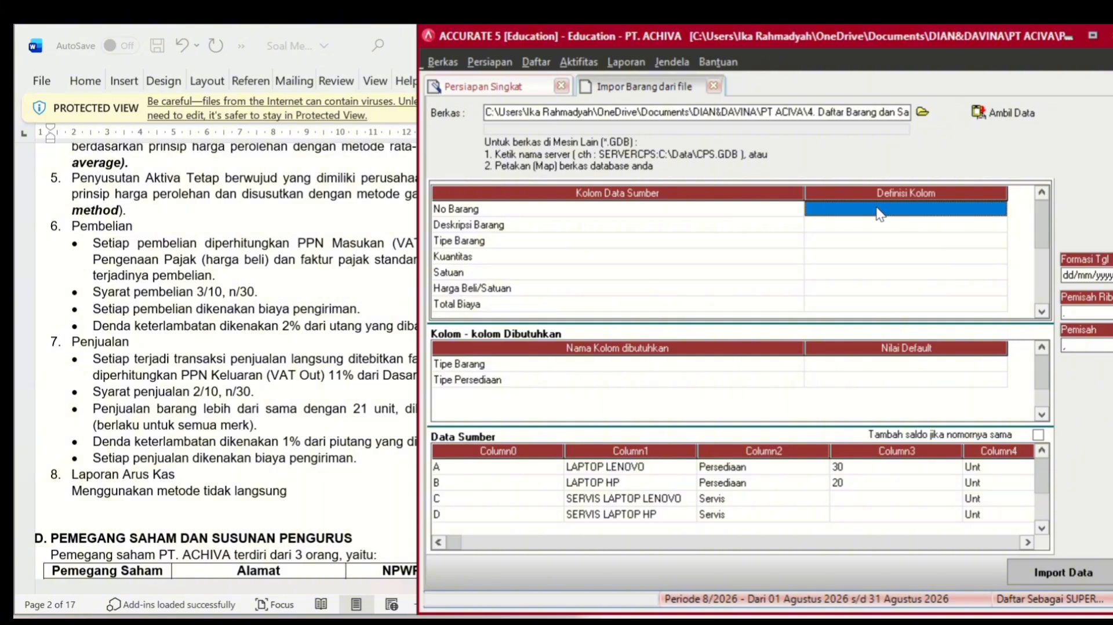
{"action": "left_click", "coordinate": [997, 210]}
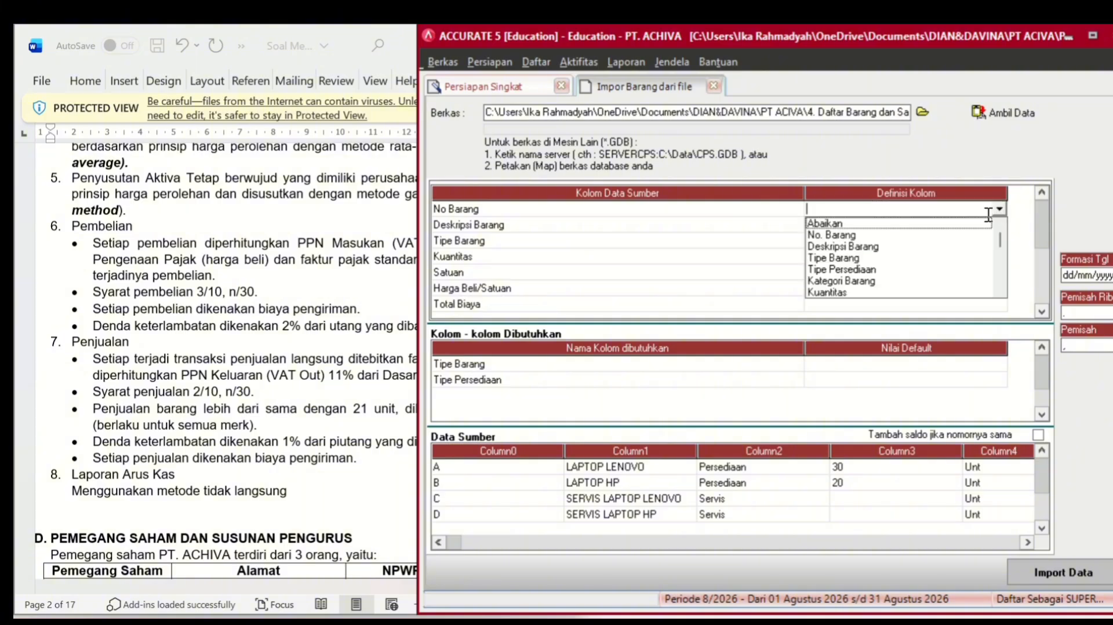
{"action": "left_click", "coordinate": [923, 234]}
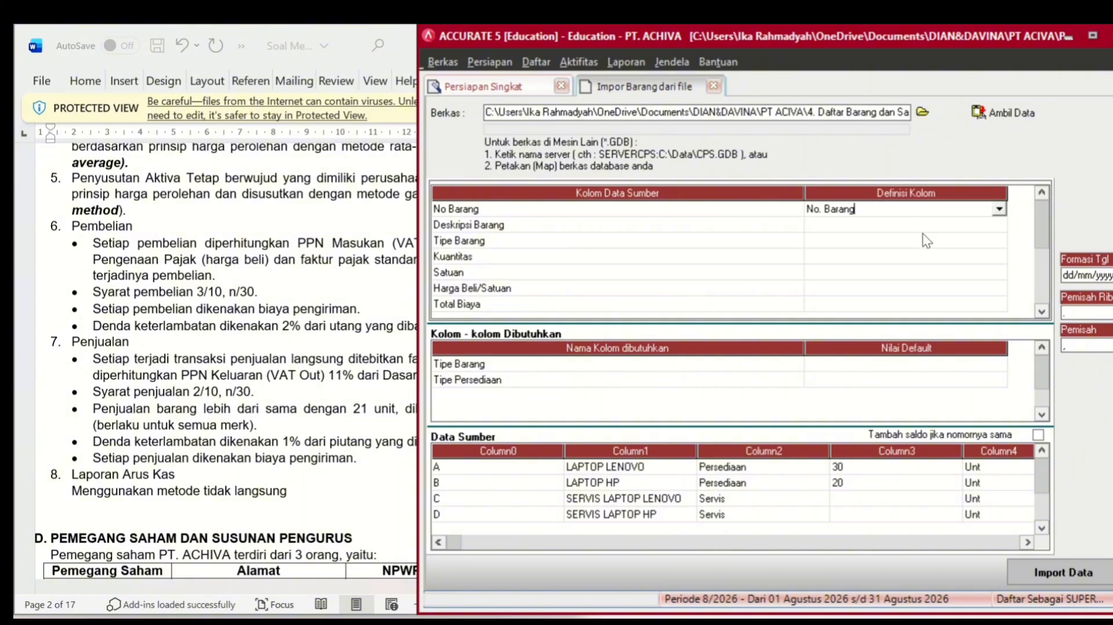
{"action": "left_click", "coordinate": [914, 226]}
{"action": "left_click", "coordinate": [918, 235]}
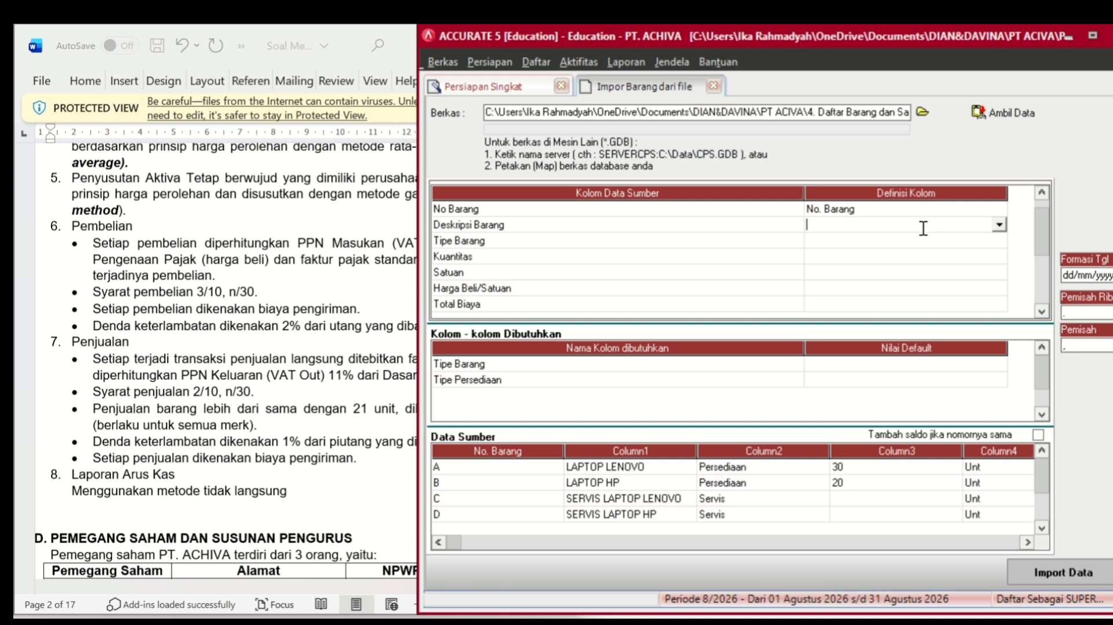
{"action": "left_click", "coordinate": [999, 226]}
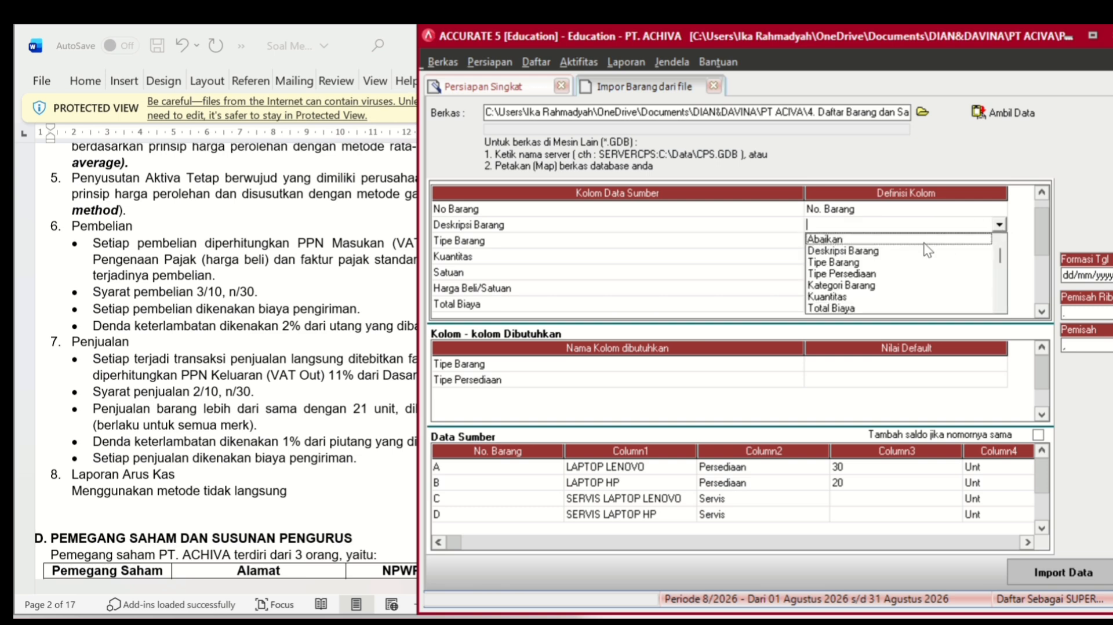
{"action": "left_click", "coordinate": [898, 255]}
{"action": "left_click", "coordinate": [924, 241]}
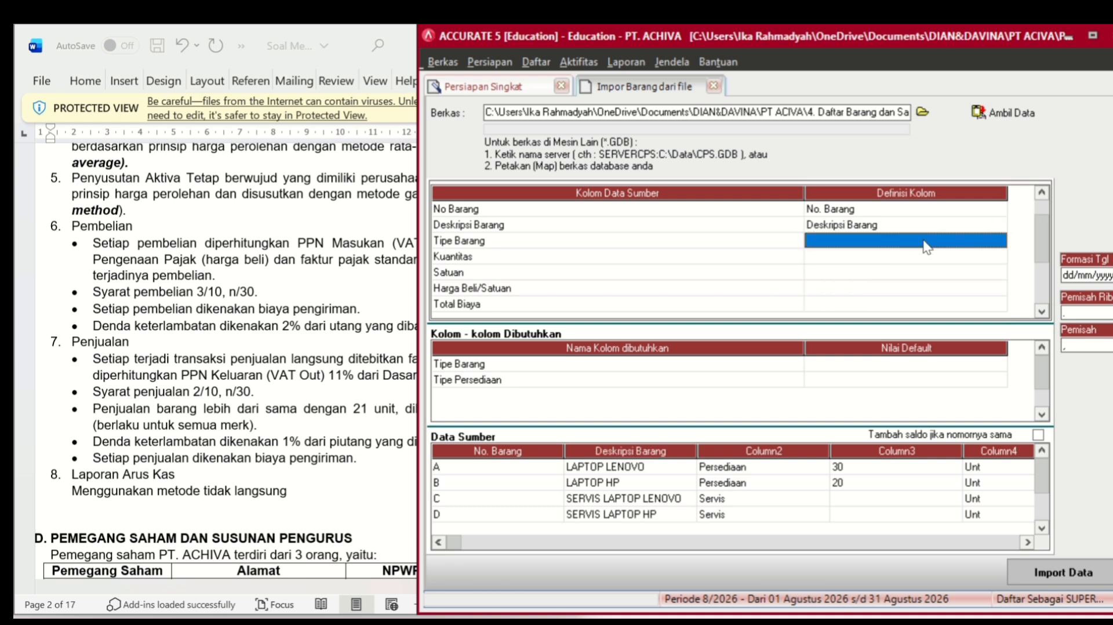
{"action": "left_click", "coordinate": [924, 241]}
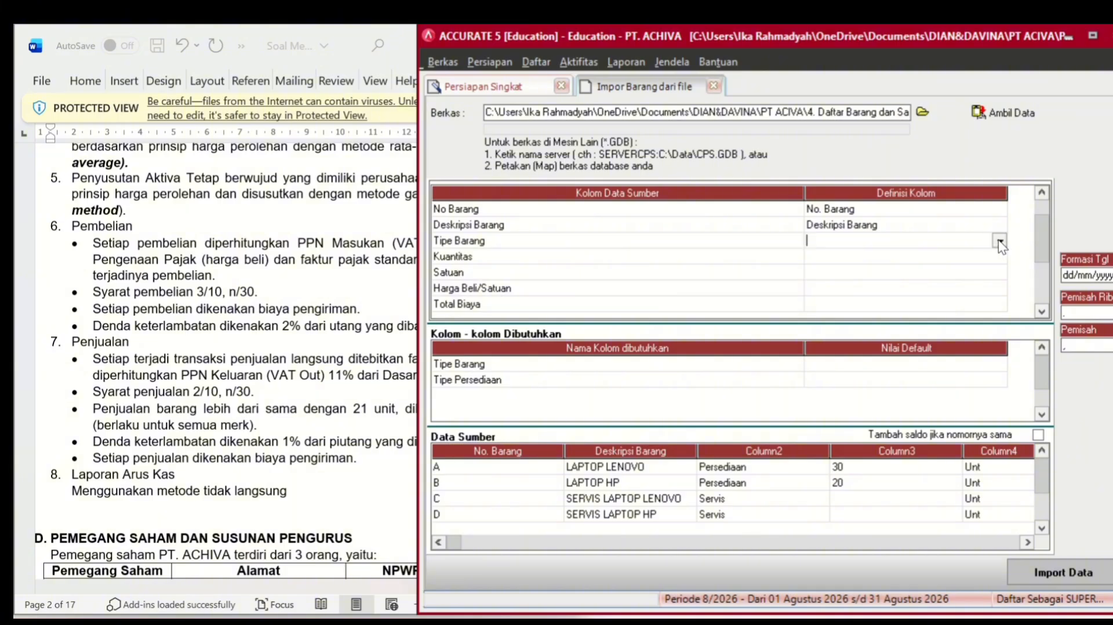
{"action": "left_click", "coordinate": [998, 239]}
{"action": "left_click", "coordinate": [899, 267]}
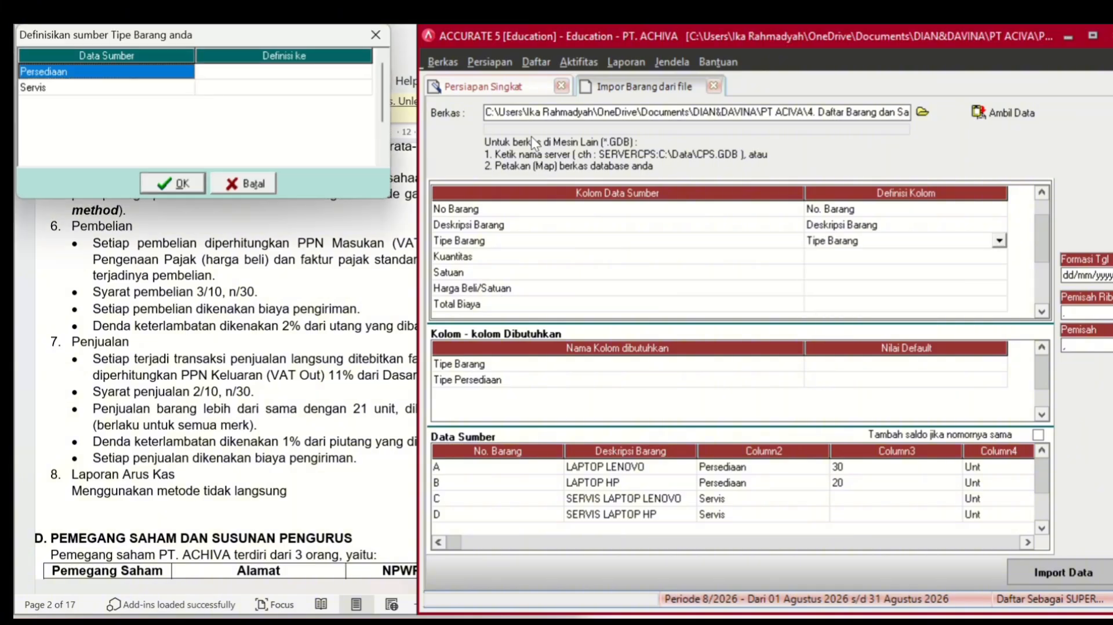
- Define Tipe Barang values: Persediaan as Persediaan type and Servis as Servis type
{"action": "left_click", "coordinate": [364, 73]}
{"action": "left_click", "coordinate": [363, 73]}
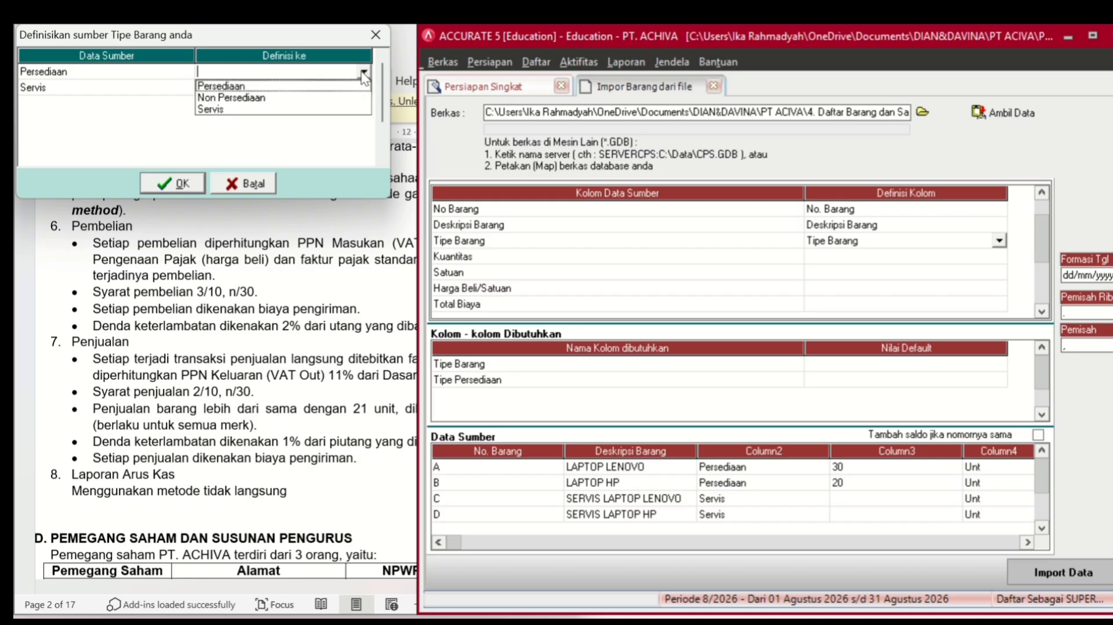
{"action": "left_click", "coordinate": [317, 85]}
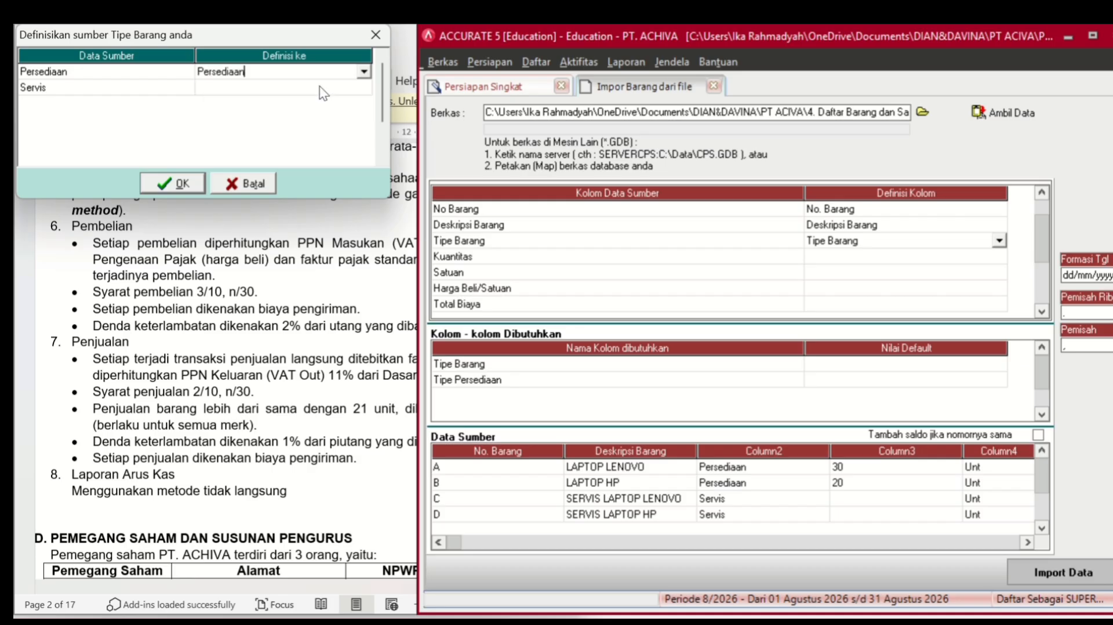
{"action": "left_click", "coordinate": [323, 88]}
{"action": "left_click", "coordinate": [325, 93]}
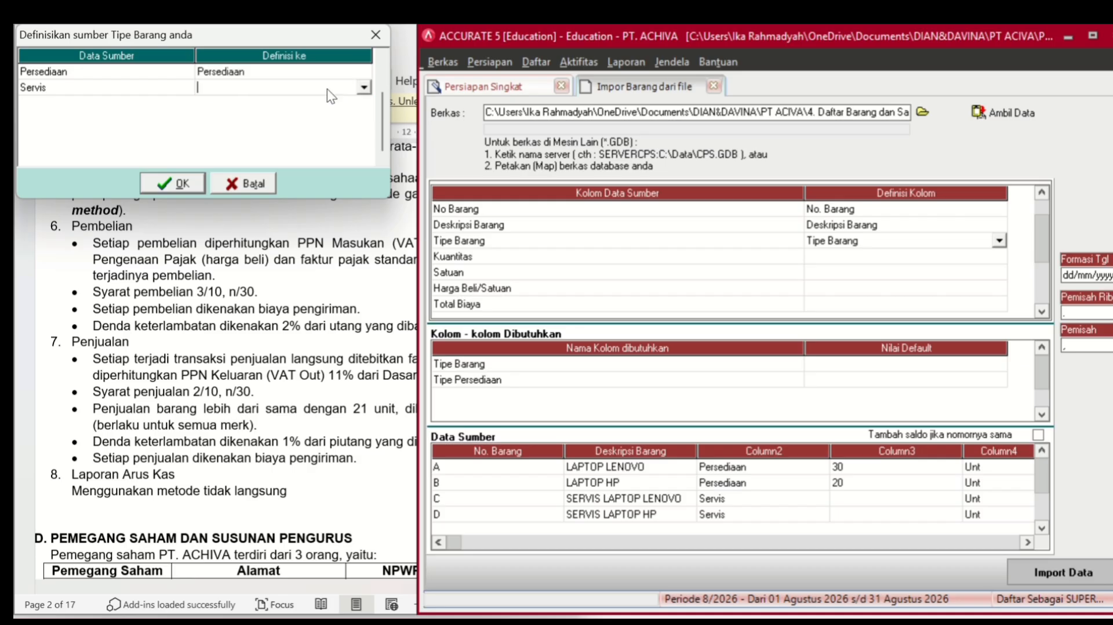
{"action": "left_click", "coordinate": [363, 87]}
{"action": "left_click", "coordinate": [277, 127]}
{"action": "left_click", "coordinate": [185, 181]}
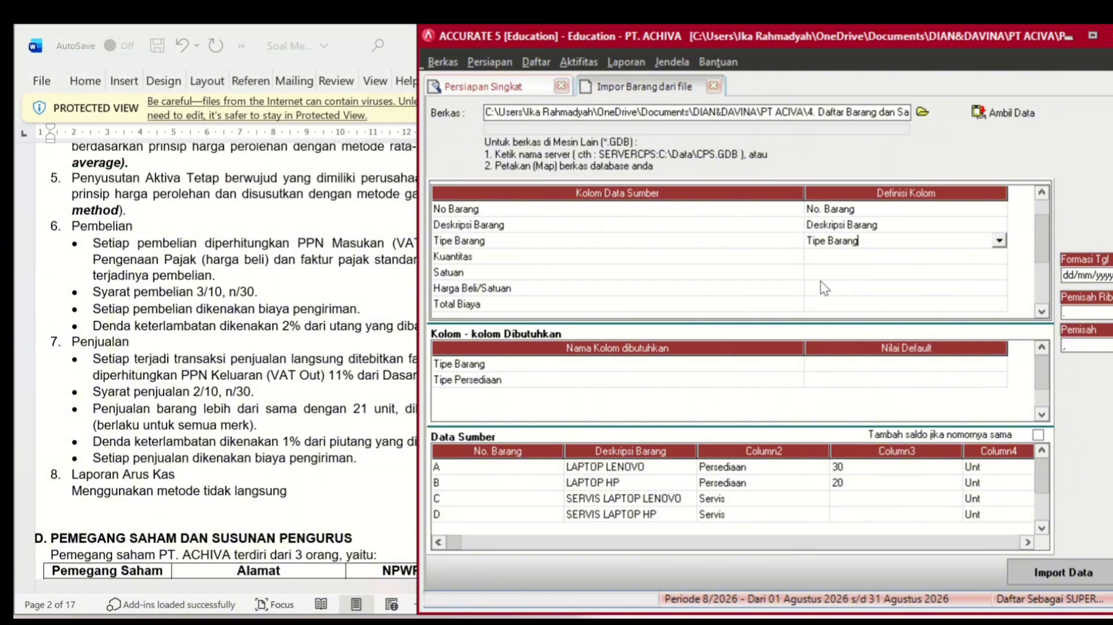
- Map Kuantitas to Kuantitas and Satuan to satuan Kontrol Qty
{"action": "left_click", "coordinate": [845, 262]}
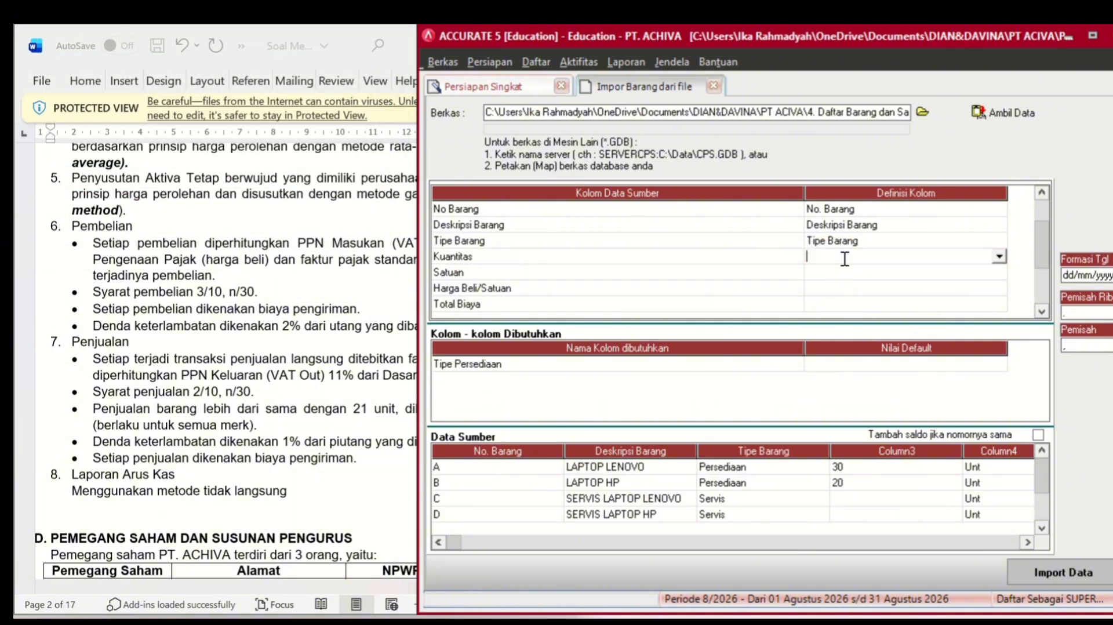
{"action": "left_click", "coordinate": [998, 256]}
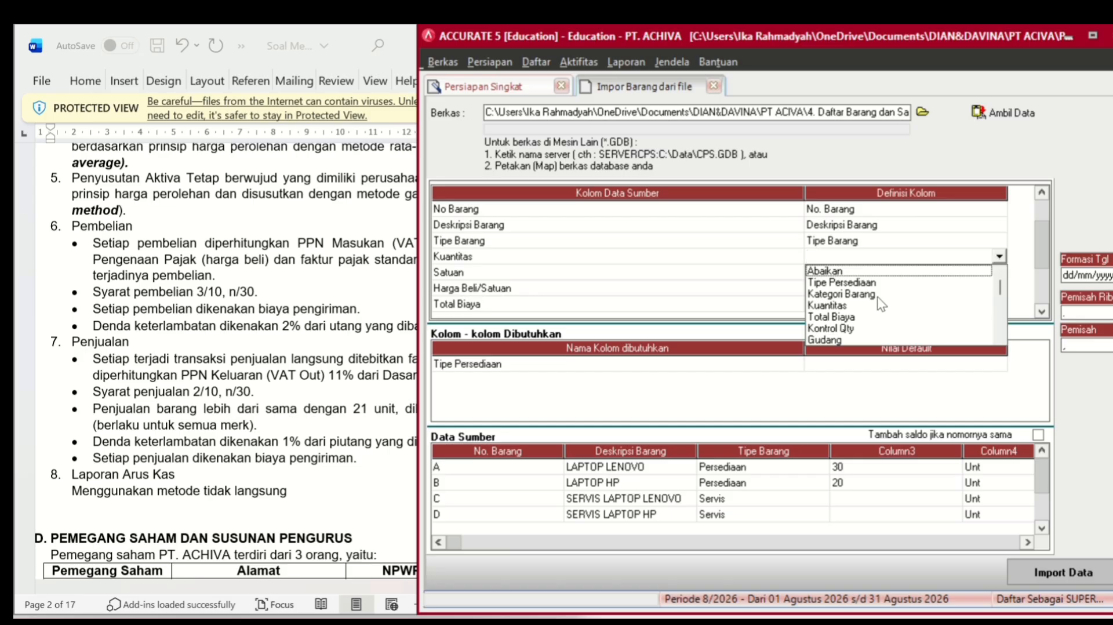
{"action": "left_click", "coordinate": [866, 306]}
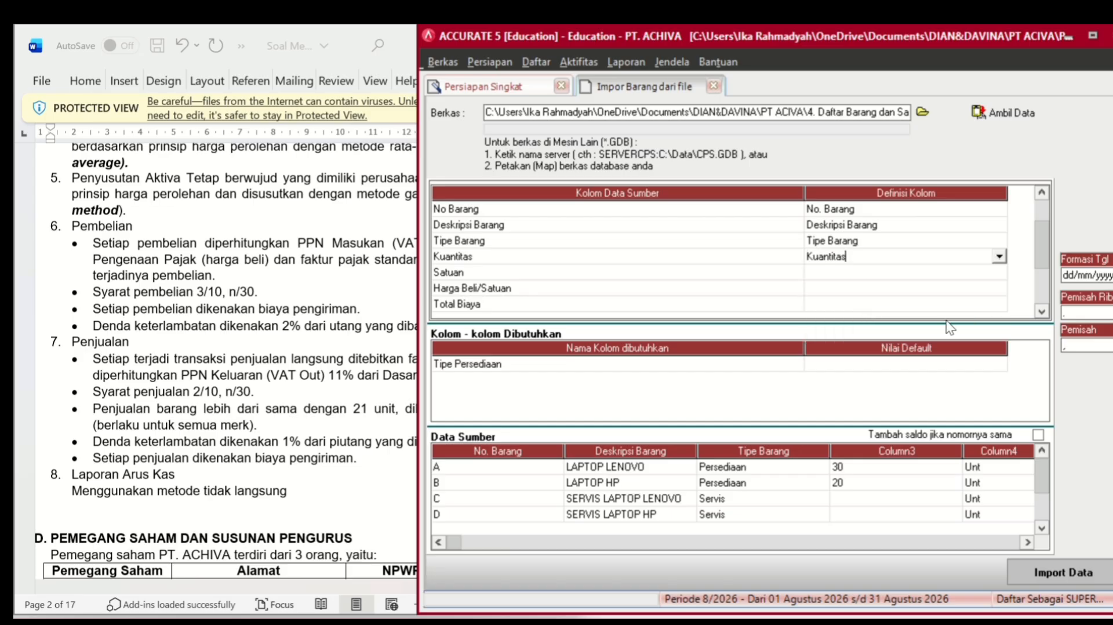
{"action": "left_click", "coordinate": [984, 277]}
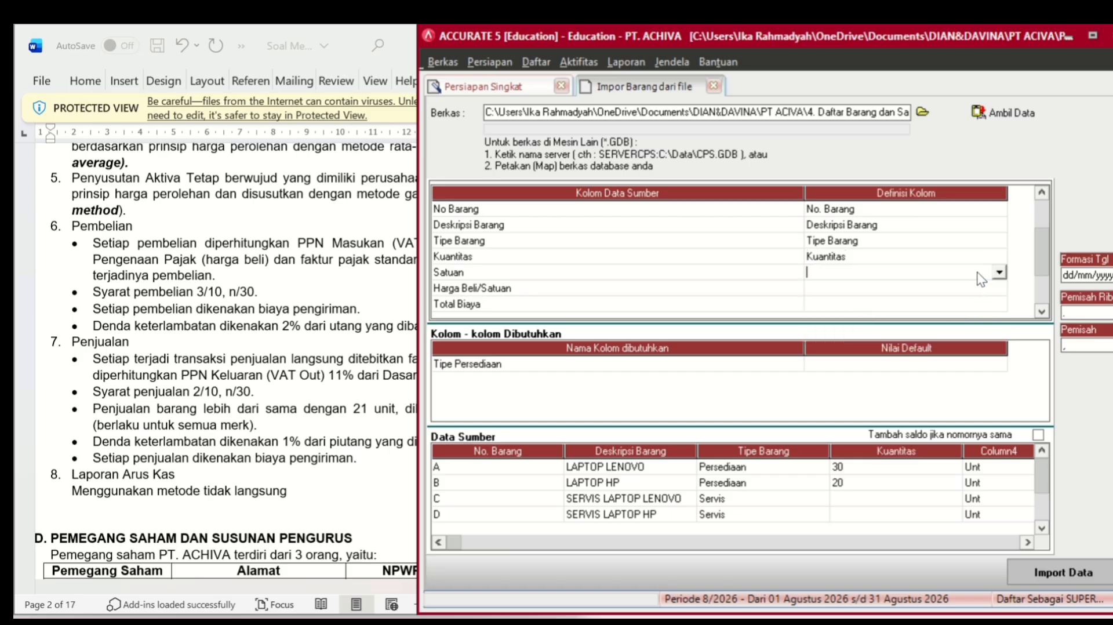
{"action": "left_click", "coordinate": [998, 273]}
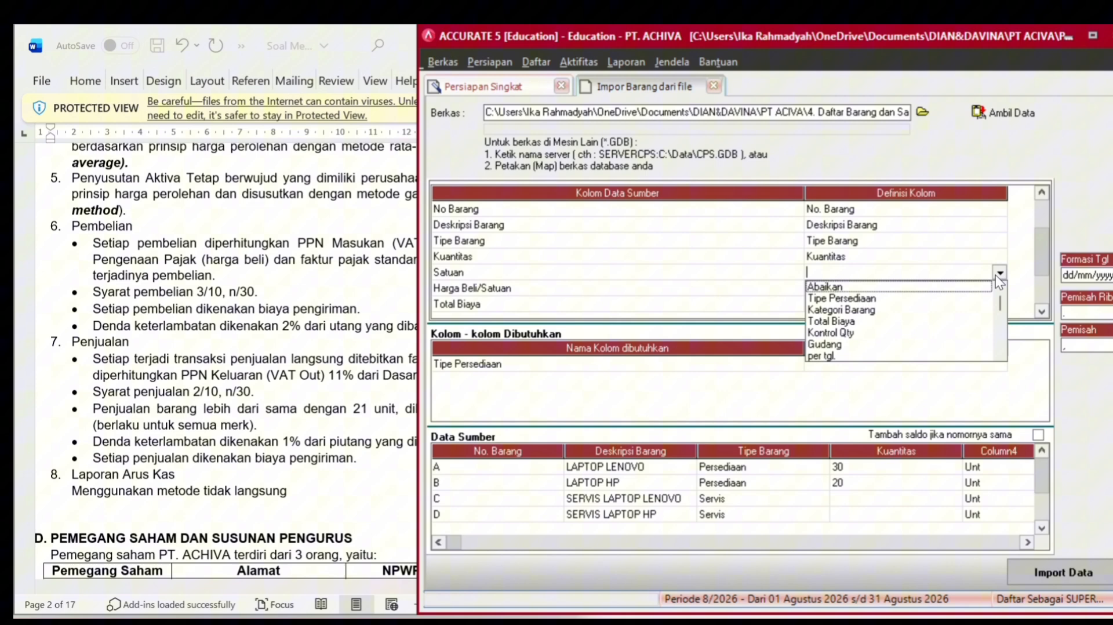
{"action": "left_click", "coordinate": [999, 354]}
{"action": "left_click", "coordinate": [999, 354]}
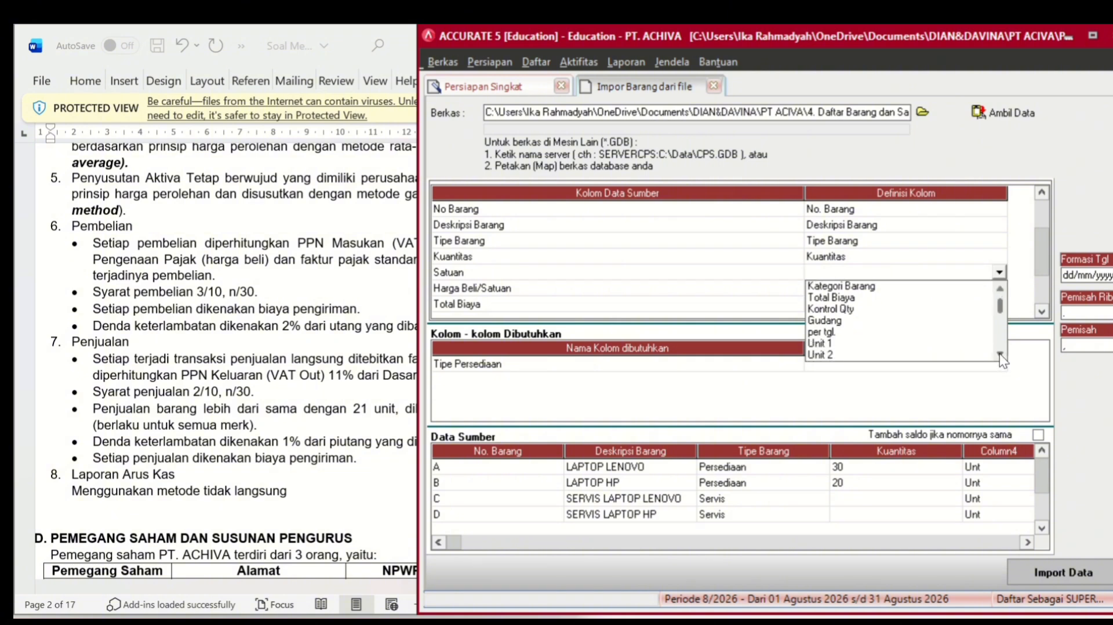
{"action": "left_click", "coordinate": [999, 354]}
{"action": "left_click", "coordinate": [1000, 353]}
{"action": "left_click", "coordinate": [999, 353]}
{"action": "left_click", "coordinate": [999, 354]}
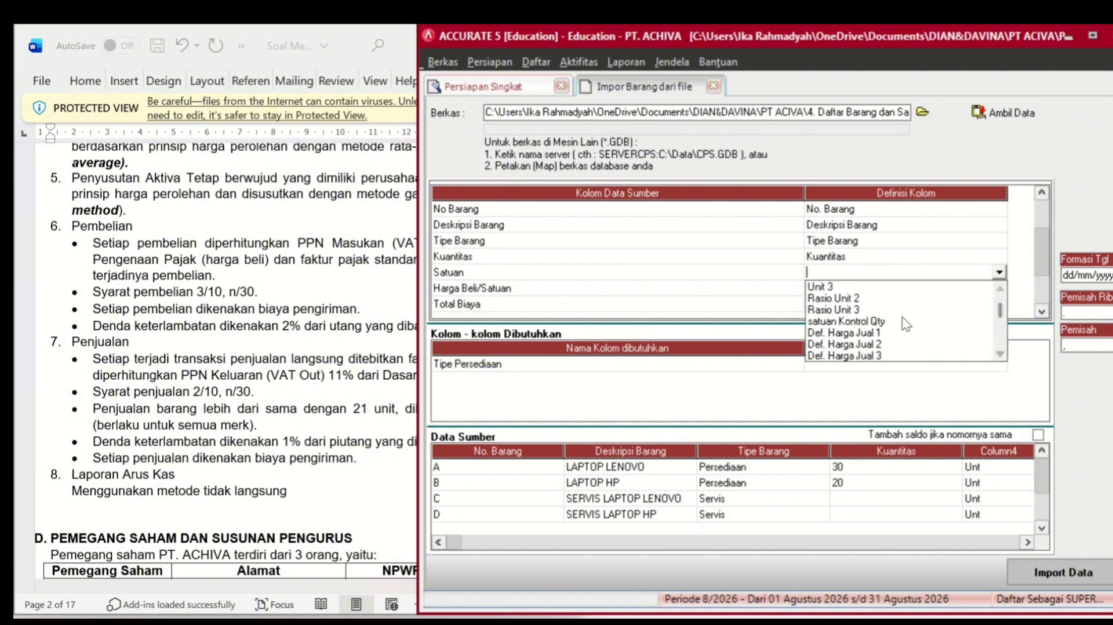
{"action": "left_click", "coordinate": [899, 321]}
- Map the Harga Beli/Satuan column to Def. Harga Jual 1
{"action": "left_click", "coordinate": [915, 288]}
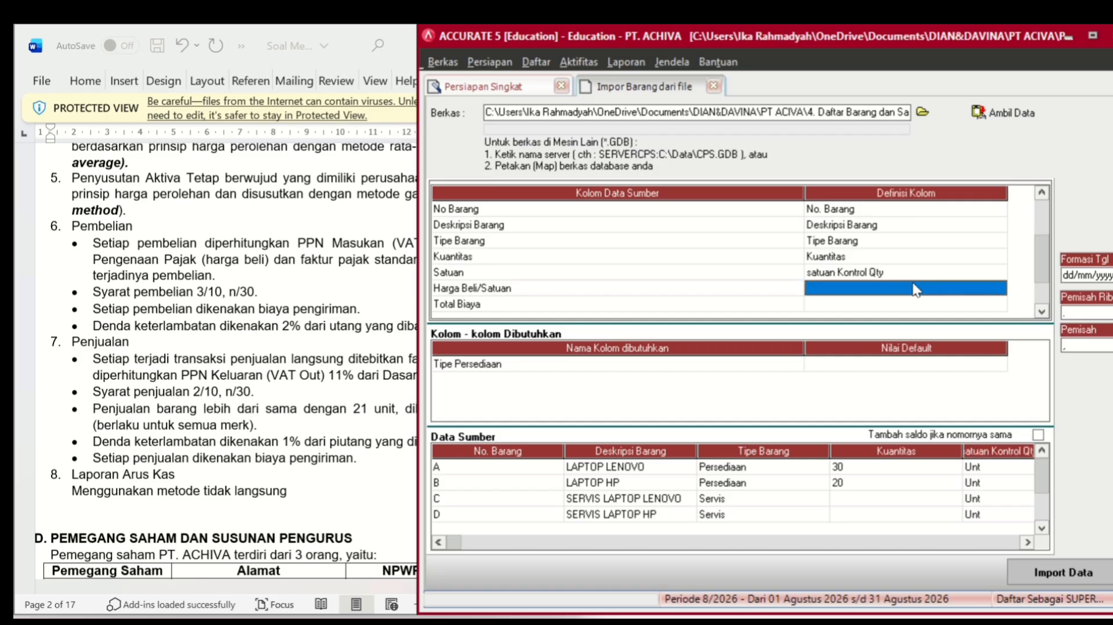
{"action": "left_click", "coordinate": [920, 296]}
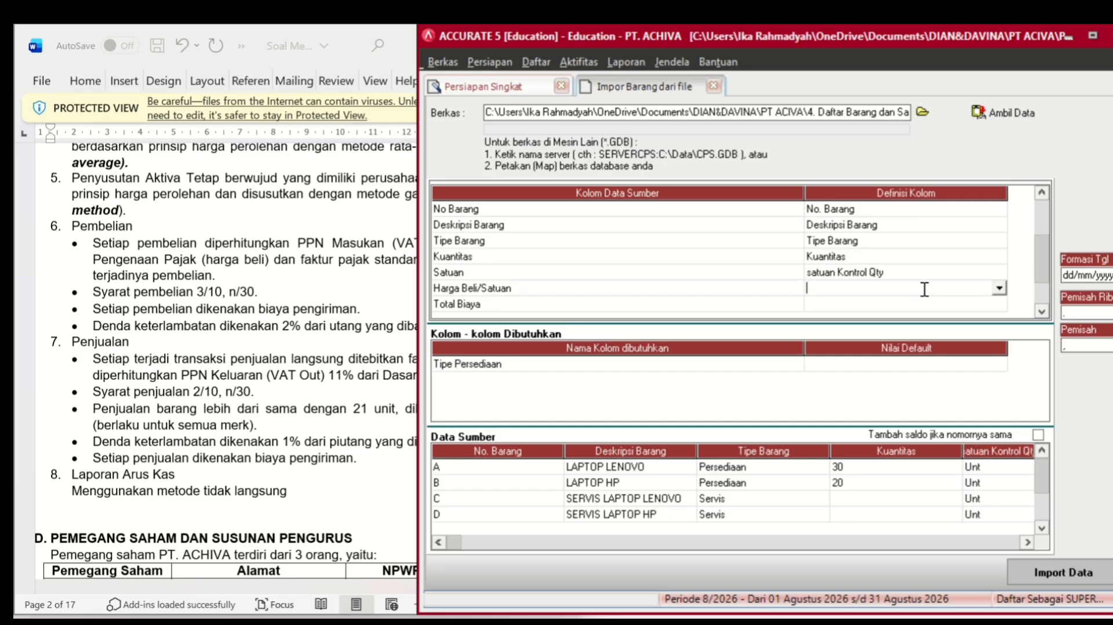
{"action": "left_click", "coordinate": [997, 289]}
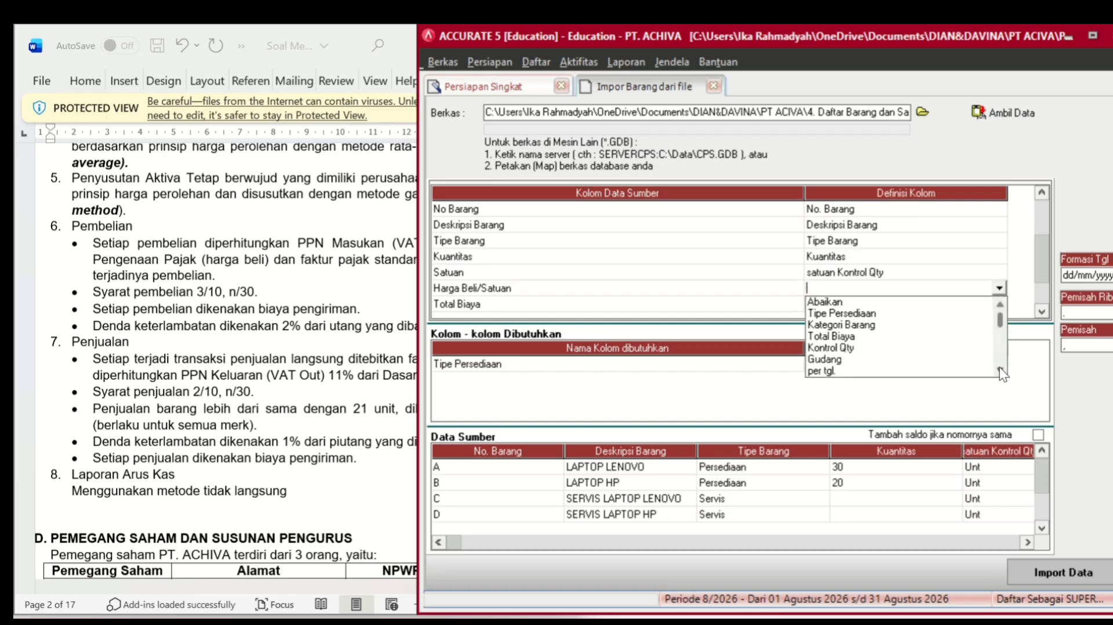
{"action": "scroll", "coordinate": [999, 367], "scroll_direction": "down", "scroll_amount": 5}
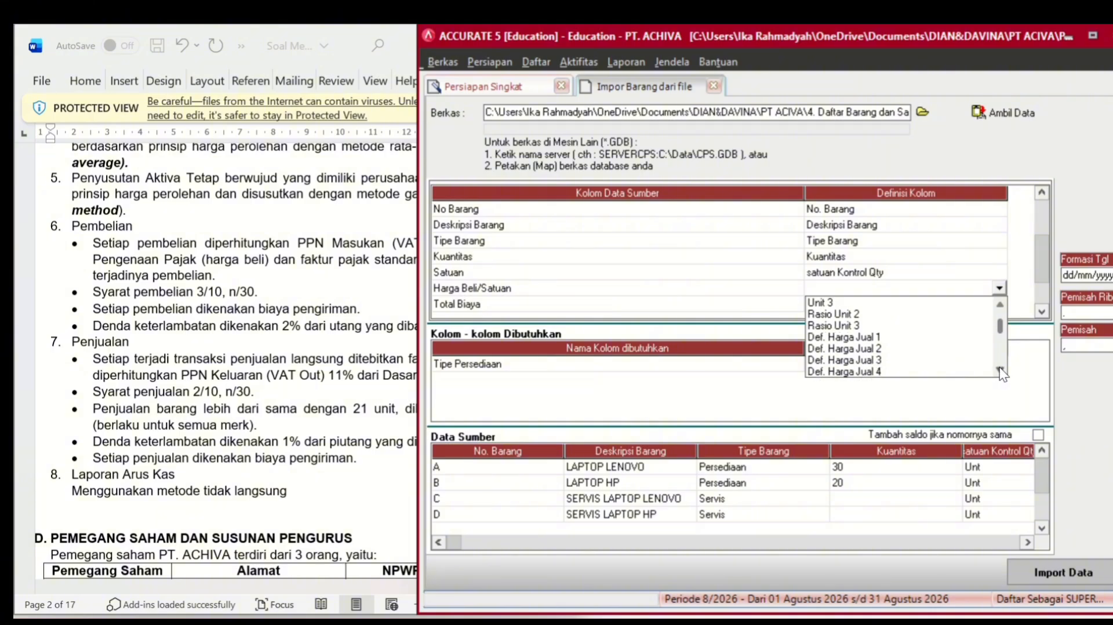
{"action": "scroll", "coordinate": [1000, 368], "scroll_direction": "down", "scroll_amount": 5}
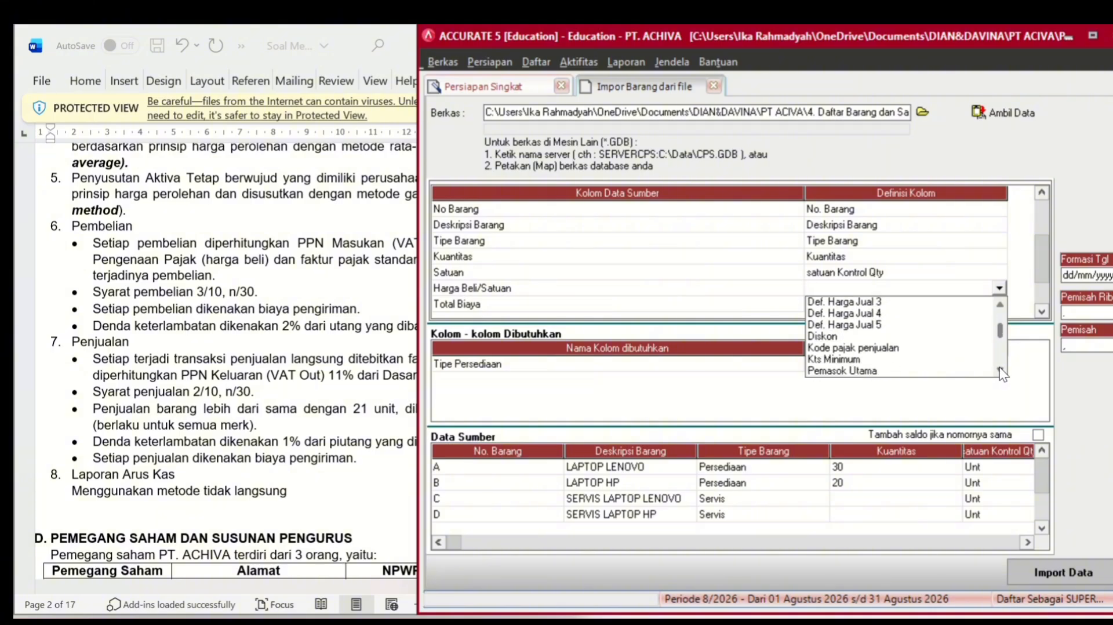
{"action": "scroll", "coordinate": [1000, 371], "scroll_direction": "down", "scroll_amount": 3}
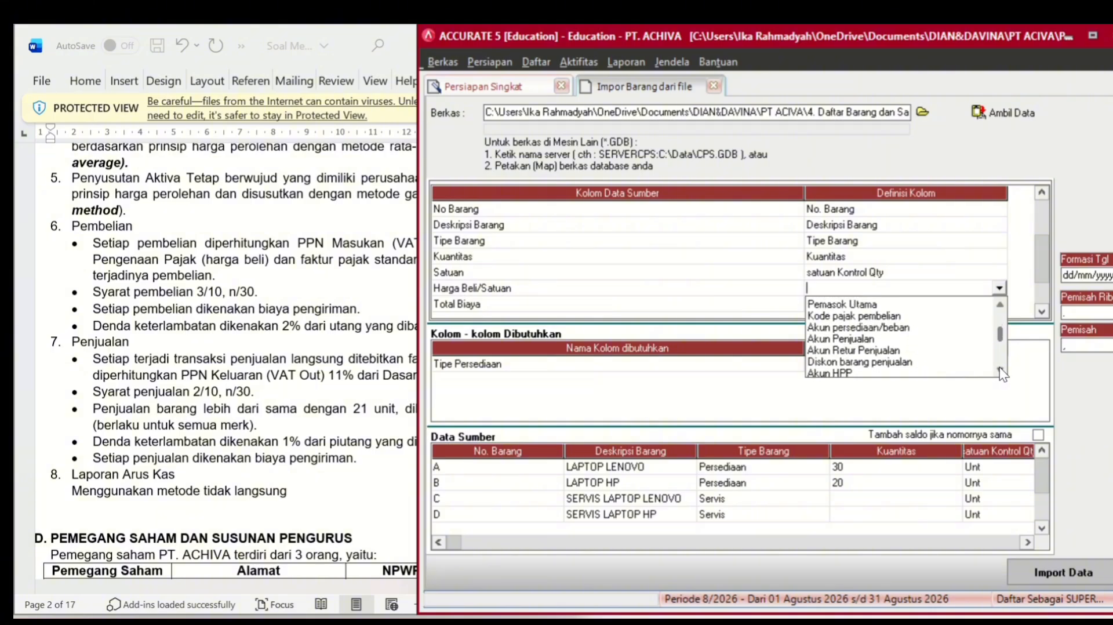
{"action": "scroll", "coordinate": [1000, 367], "scroll_direction": "down", "scroll_amount": 3}
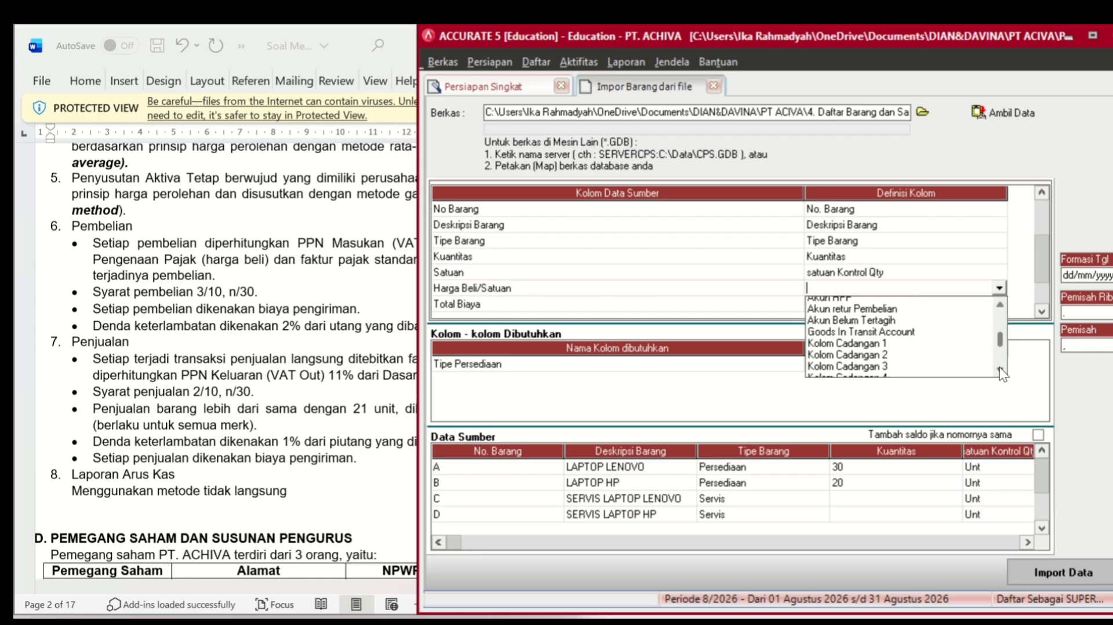
{"action": "scroll", "coordinate": [999, 367], "scroll_direction": "down", "scroll_amount": 3}
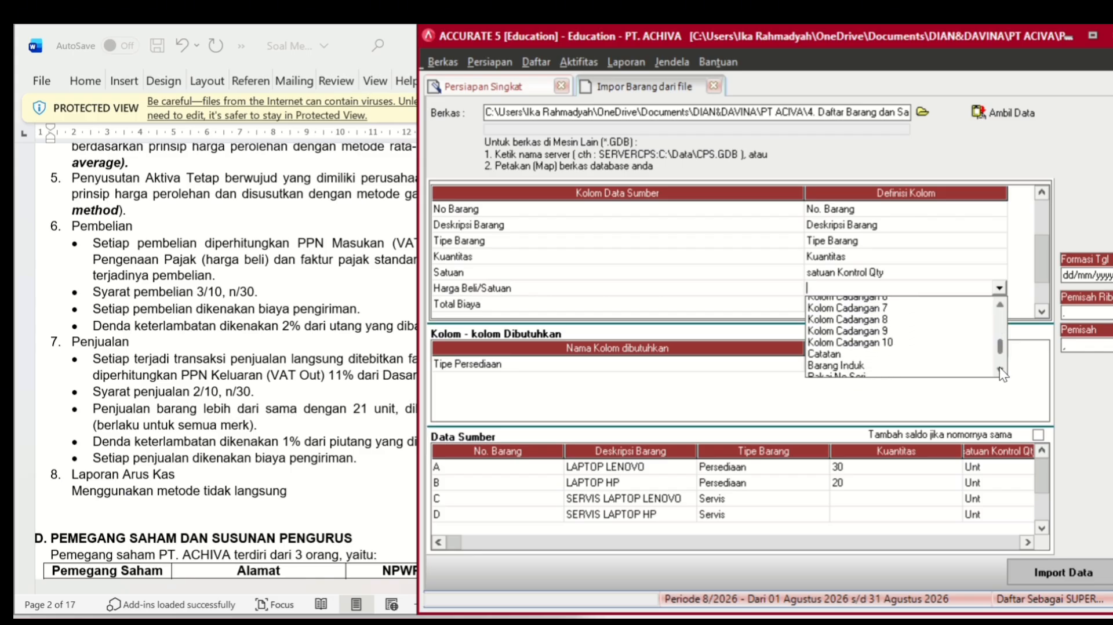
{"action": "scroll", "coordinate": [1000, 367], "scroll_direction": "down", "scroll_amount": 3}
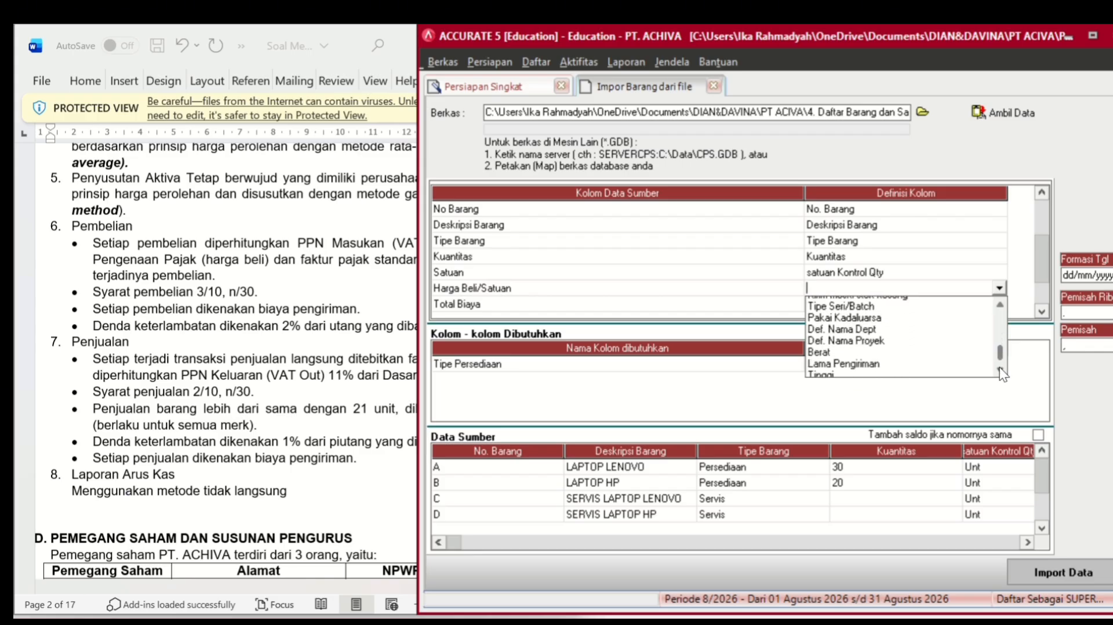
{"action": "scroll", "coordinate": [999, 367], "scroll_direction": "down", "scroll_amount": 2}
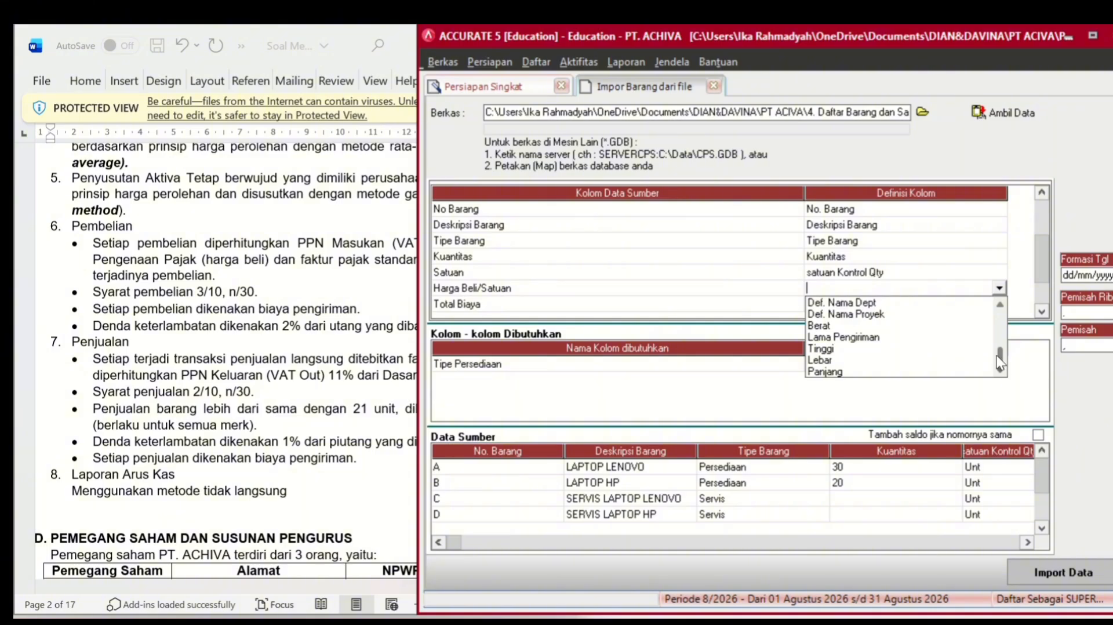
{"action": "scroll", "coordinate": [1000, 304], "scroll_direction": "up", "scroll_amount": 5}
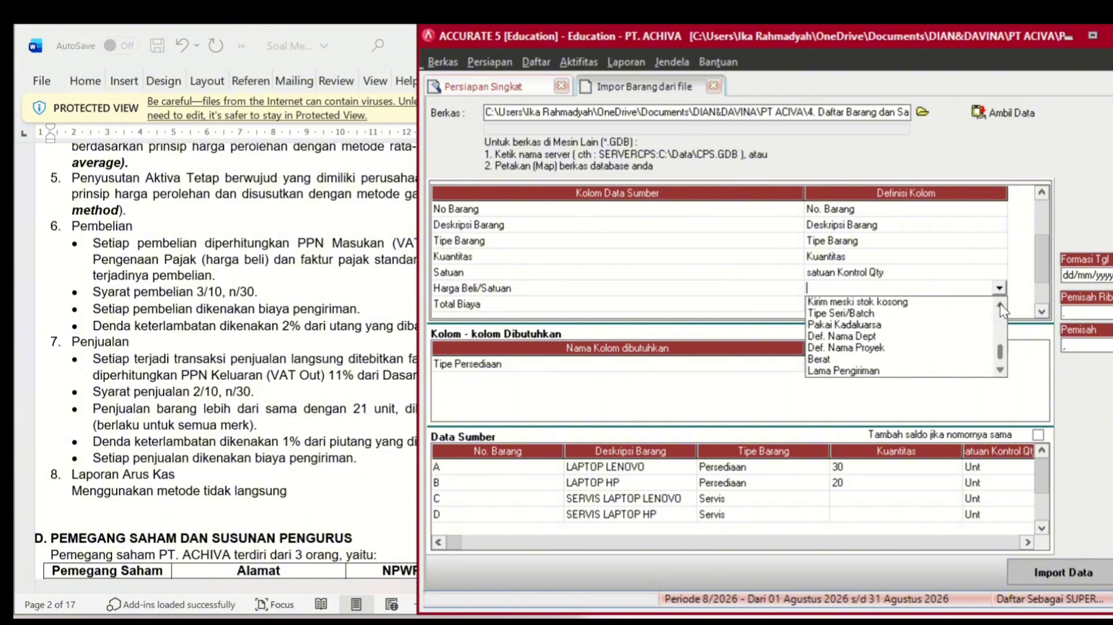
{"action": "scroll", "coordinate": [1000, 304], "scroll_direction": "up", "scroll_amount": 3}
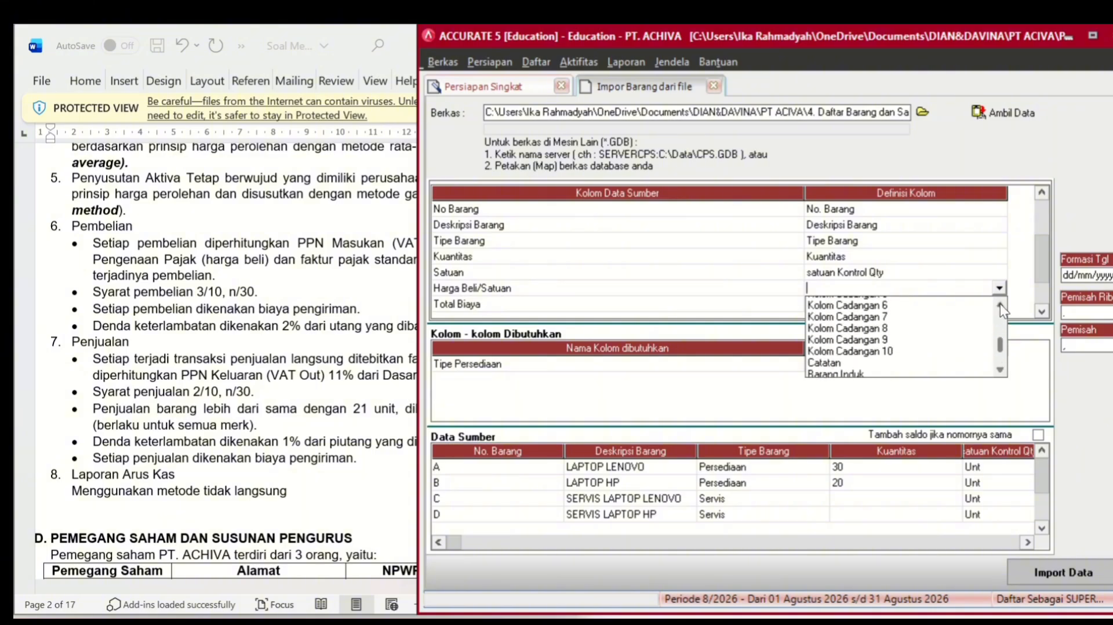
{"action": "scroll", "coordinate": [999, 303], "scroll_direction": "up", "scroll_amount": 4}
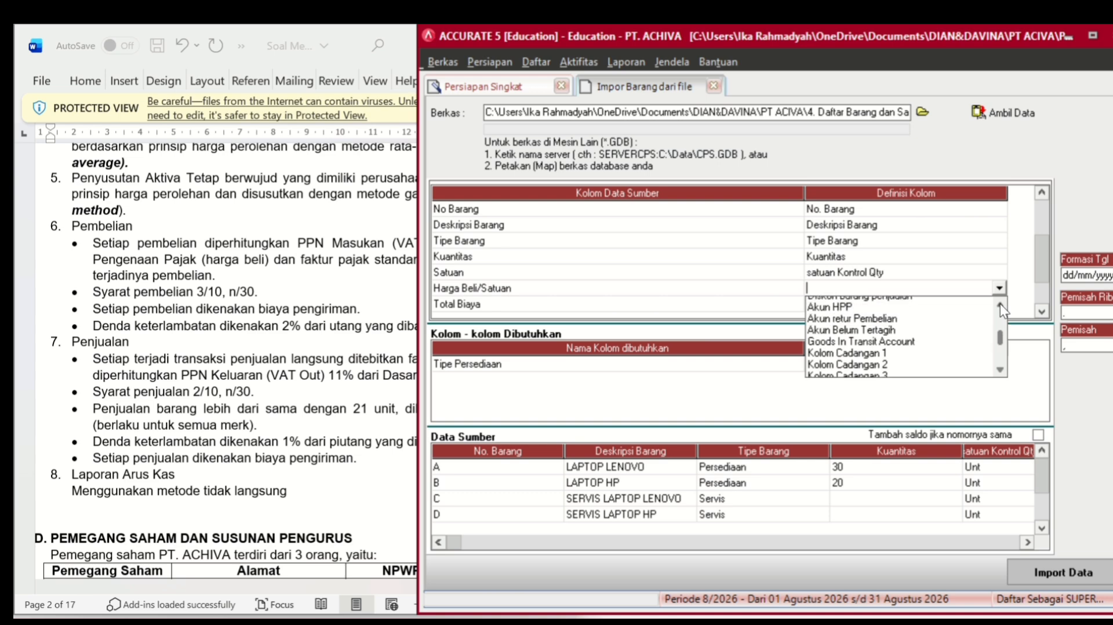
{"action": "scroll", "coordinate": [1000, 303], "scroll_direction": "up", "scroll_amount": 5}
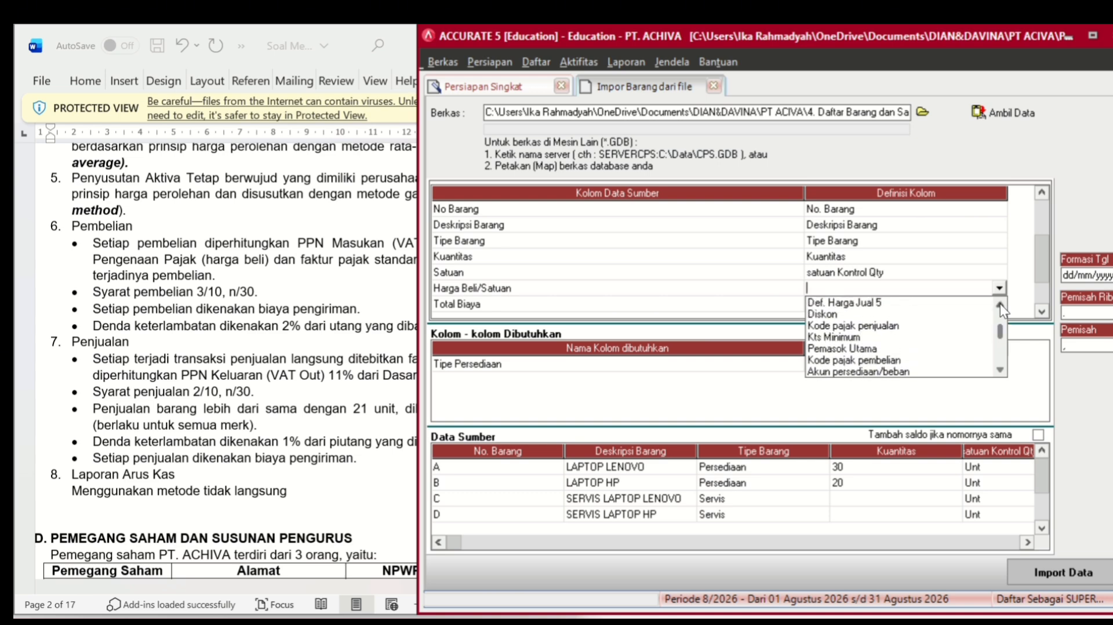
{"action": "scroll", "coordinate": [1000, 303], "scroll_direction": "up", "scroll_amount": 7}
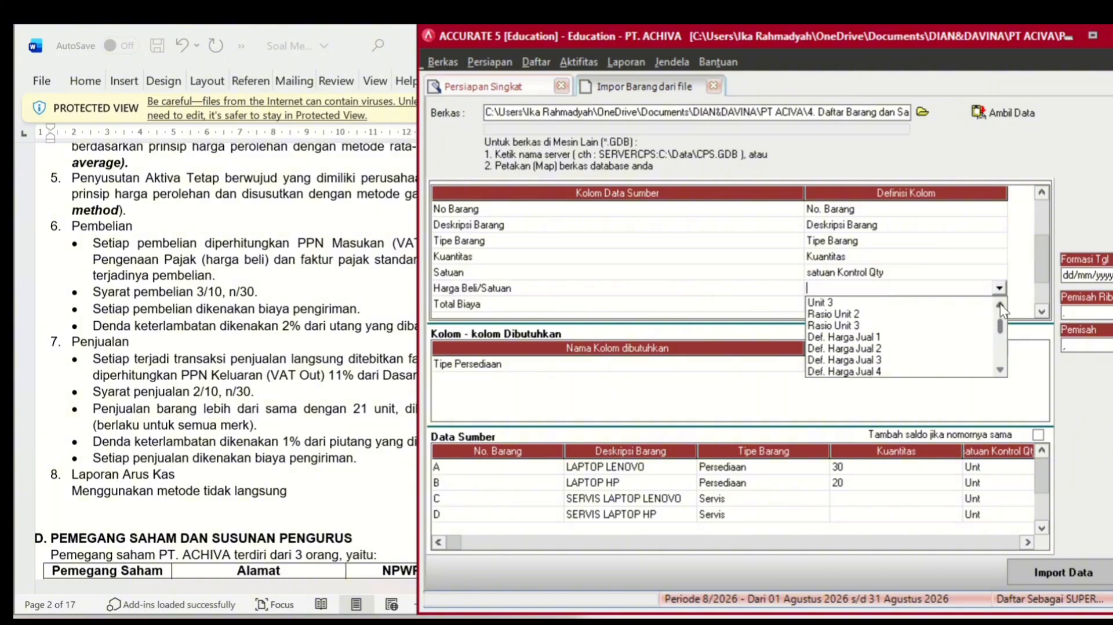
{"action": "left_click", "coordinate": [864, 337]}
- Map the Total Biaya column to the Total Biaya field
{"action": "left_click", "coordinate": [894, 305]}
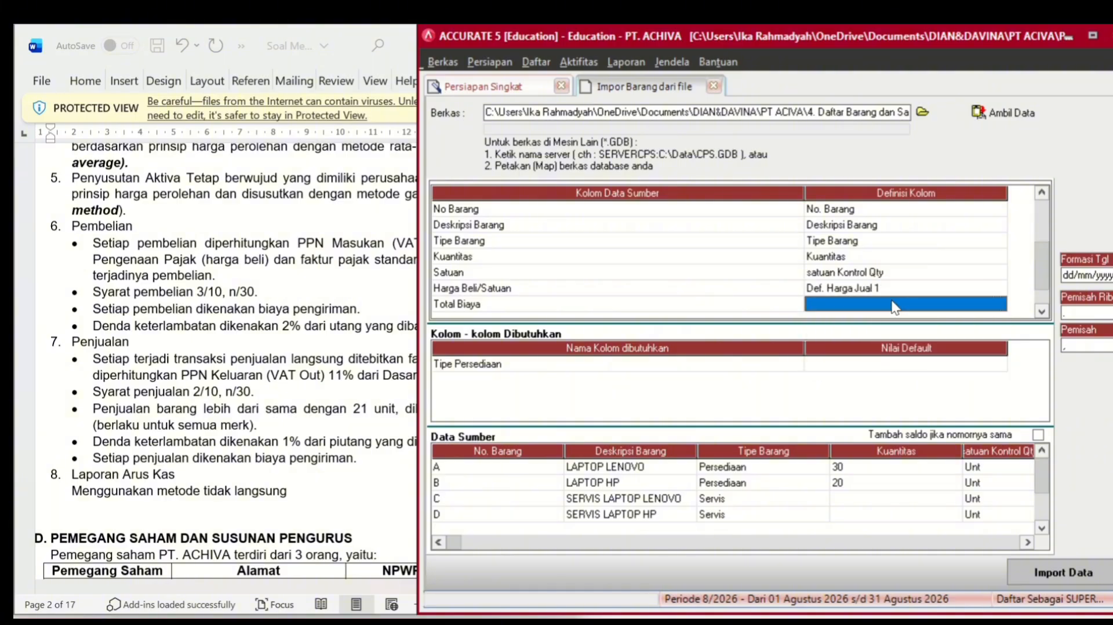
{"action": "left_click", "coordinate": [894, 305]}
{"action": "left_click", "coordinate": [998, 303]}
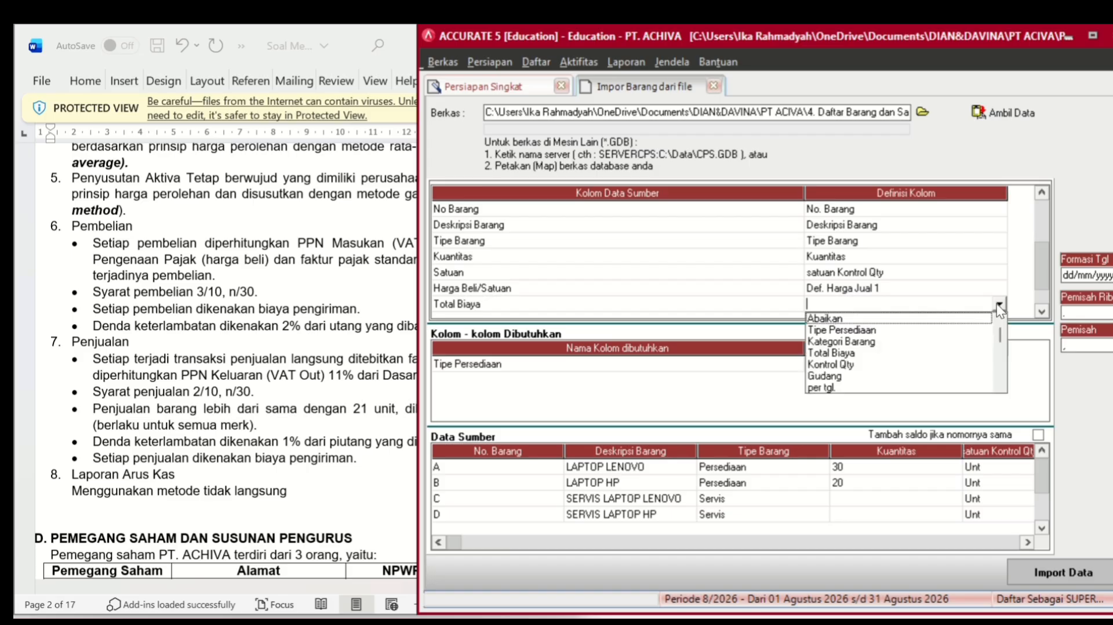
{"action": "left_click", "coordinate": [874, 353]}
{"action": "left_click", "coordinate": [1041, 310]}
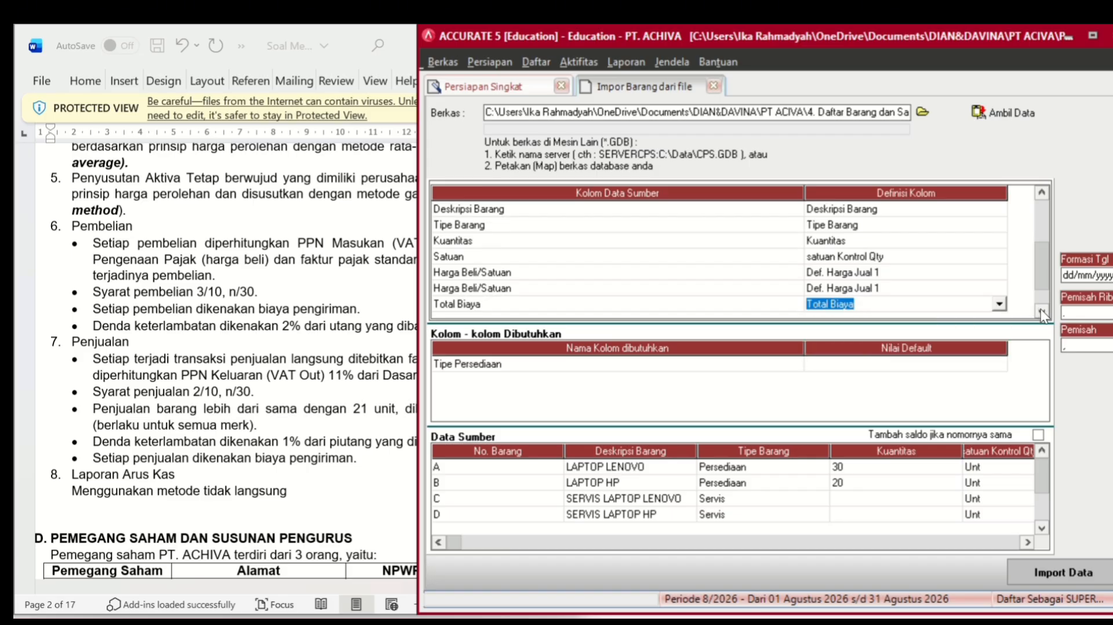
{"action": "left_click", "coordinate": [1041, 310]}
- Begin choosing a field definition for the Pajak Penjualan column
{"action": "left_click", "coordinate": [970, 288]}
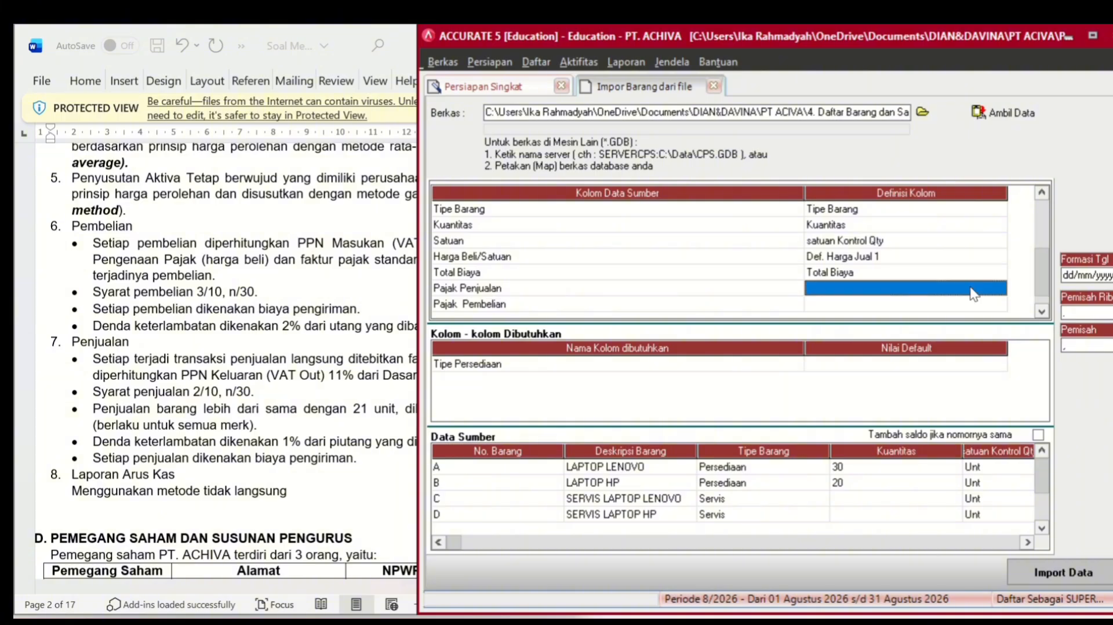
{"action": "left_click", "coordinate": [973, 293]}
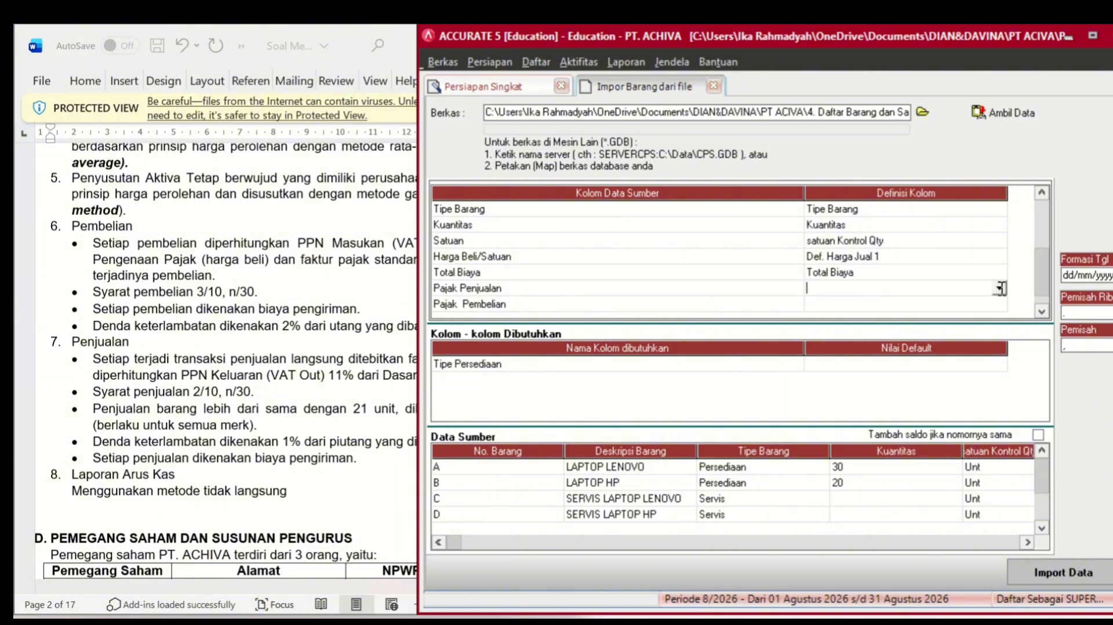
{"action": "left_click", "coordinate": [999, 289]}
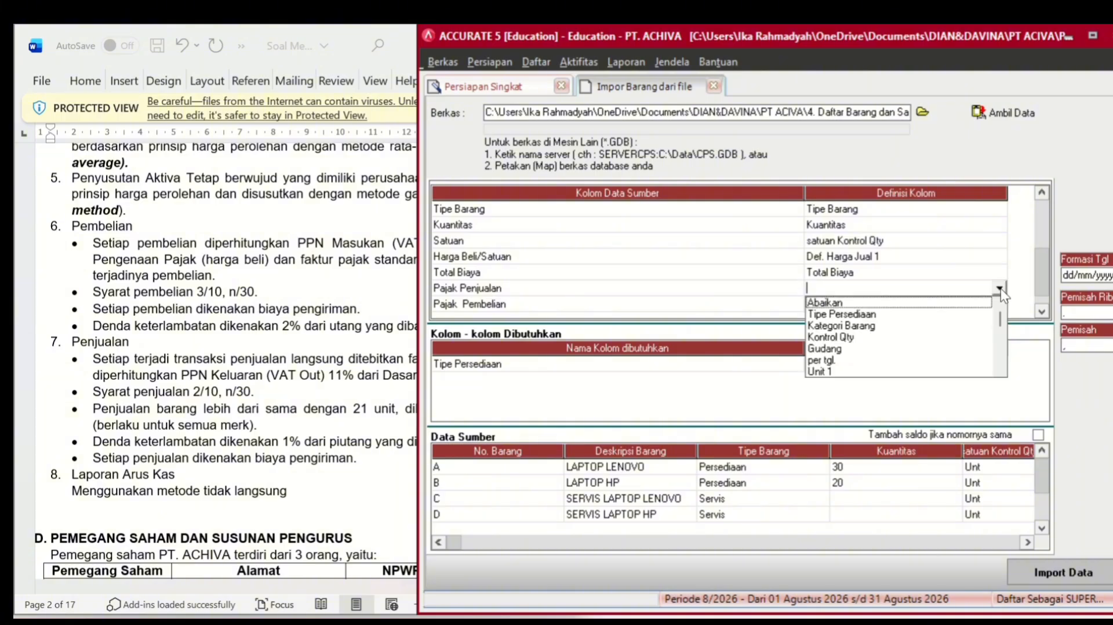
{"action": "left_click", "coordinate": [1001, 366]}
{"action": "left_click", "coordinate": [1002, 366]}
{"action": "left_click", "coordinate": [1001, 366]}
{"action": "left_click", "coordinate": [1002, 367]}
{"action": "left_click", "coordinate": [1001, 367]}
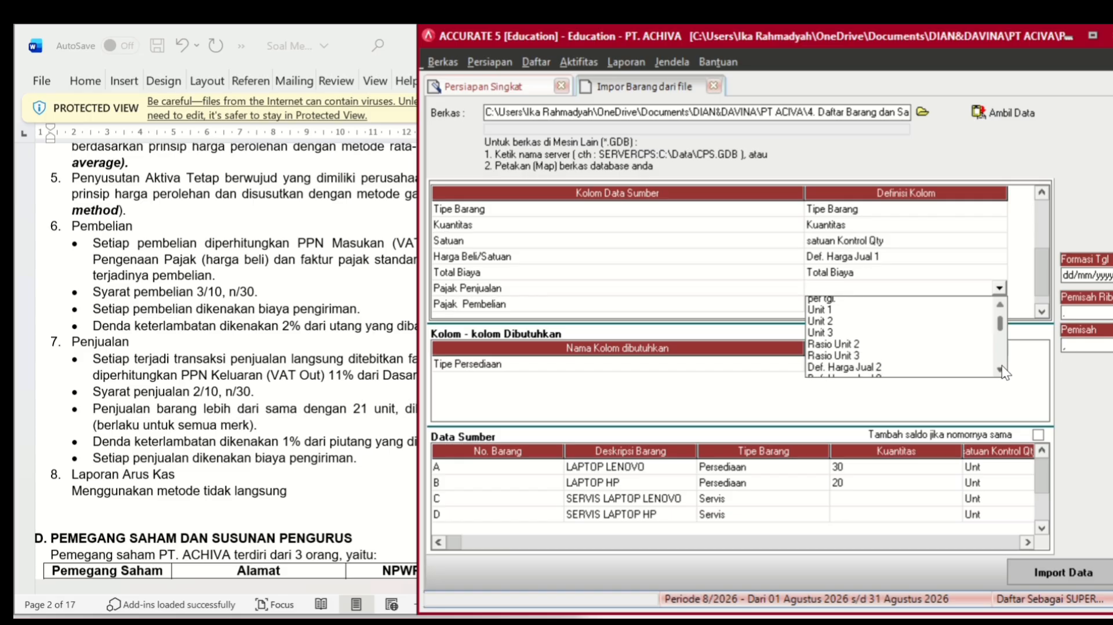
{"action": "left_click", "coordinate": [1001, 366]}
{"action": "left_click", "coordinate": [1002, 366]}
{"action": "left_click", "coordinate": [1001, 366]}
{"action": "left_click", "coordinate": [1002, 366]}
{"action": "left_click", "coordinate": [1001, 367]}
{"action": "left_click", "coordinate": [1002, 366]}
{"action": "left_click", "coordinate": [1001, 366]}
{"action": "left_click", "coordinate": [1002, 366]}
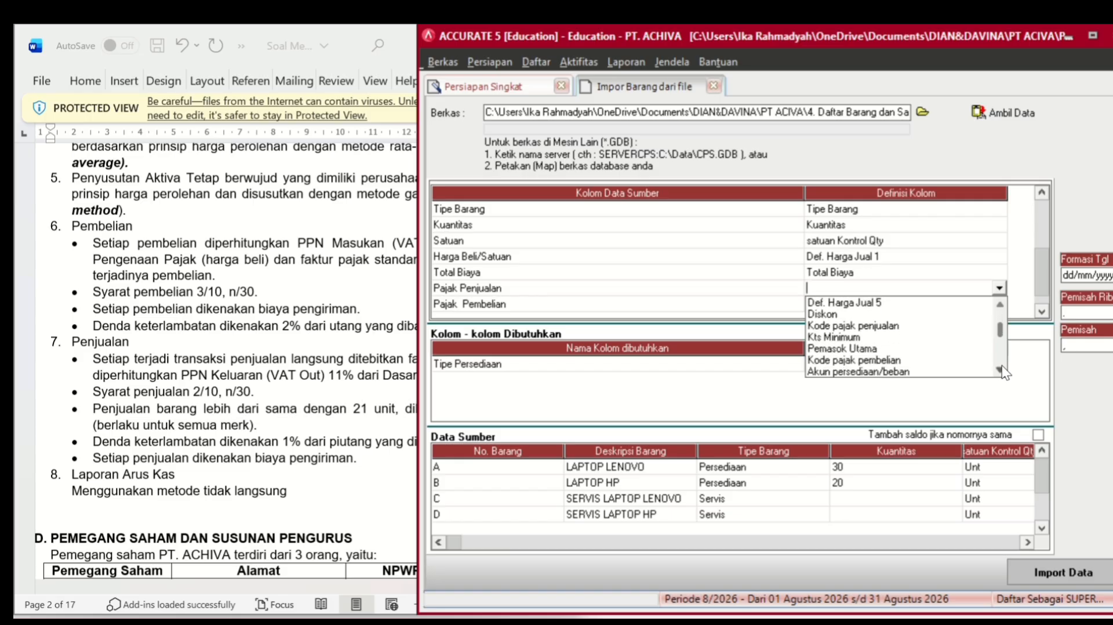
- Map Pajak Penjualan to Kode pajak penjualan, defining tax code T as PPN
{"action": "left_click", "coordinate": [902, 325]}
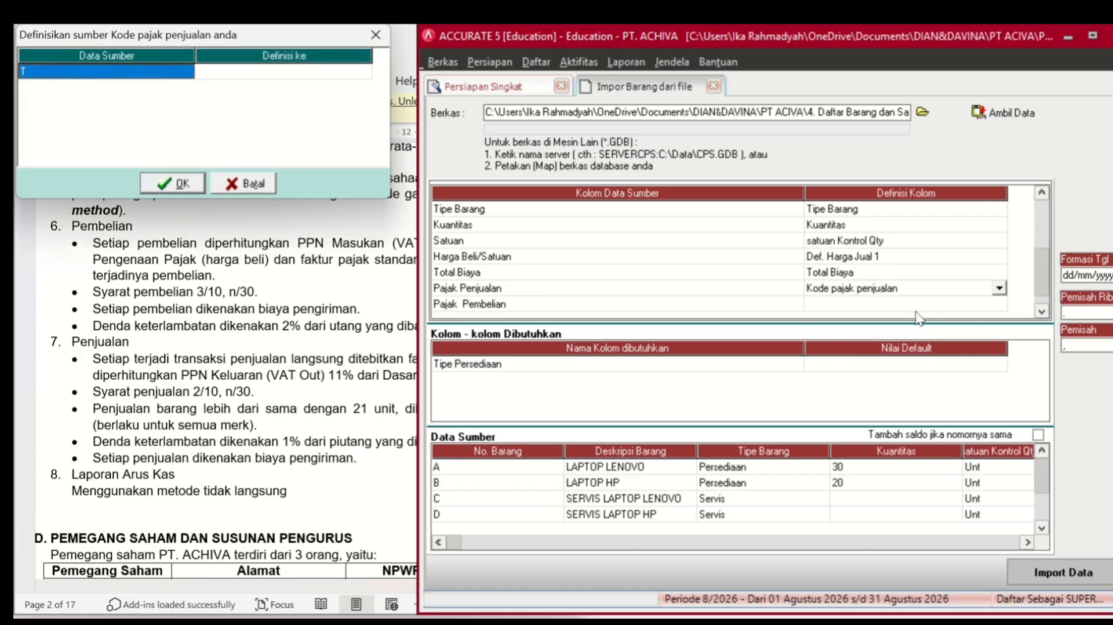
{"action": "left_click", "coordinate": [353, 72]}
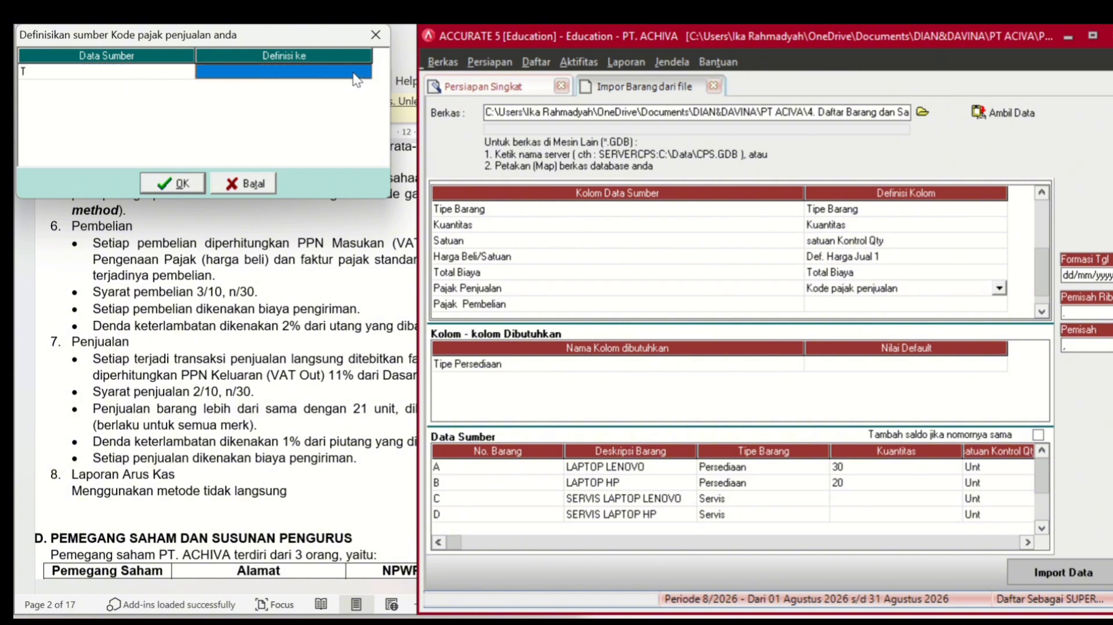
{"action": "left_click", "coordinate": [353, 73]}
{"action": "type", "text": "PPN"}
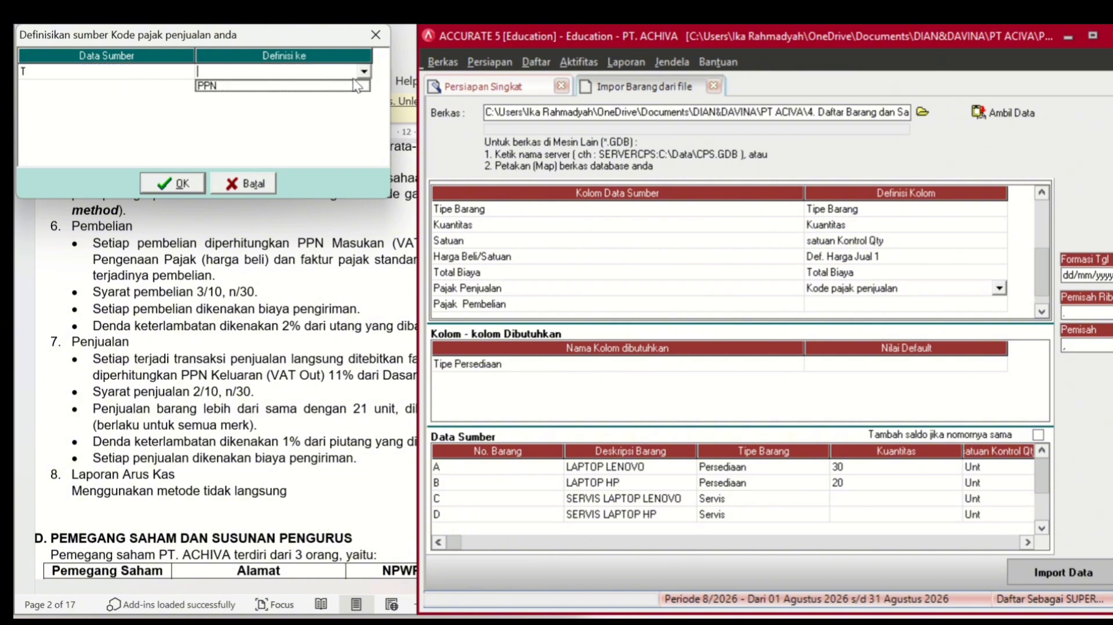
{"action": "left_click", "coordinate": [188, 185]}
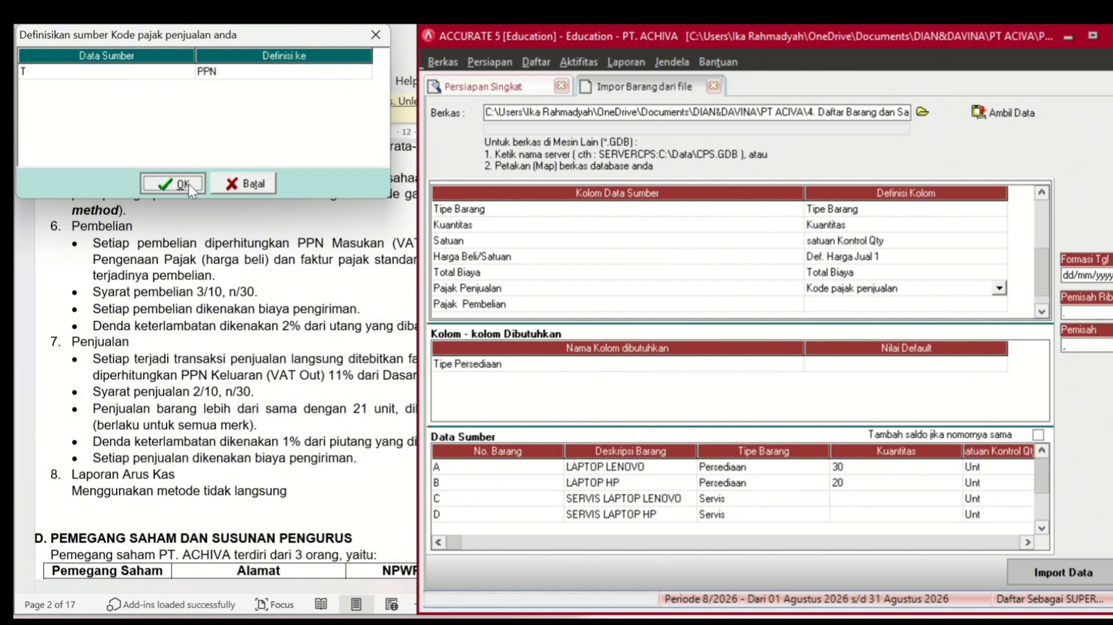
- Map Pajak Pembelian to Kode pajak pembelian, defining tax code T as PPN
{"action": "left_click", "coordinate": [826, 304]}
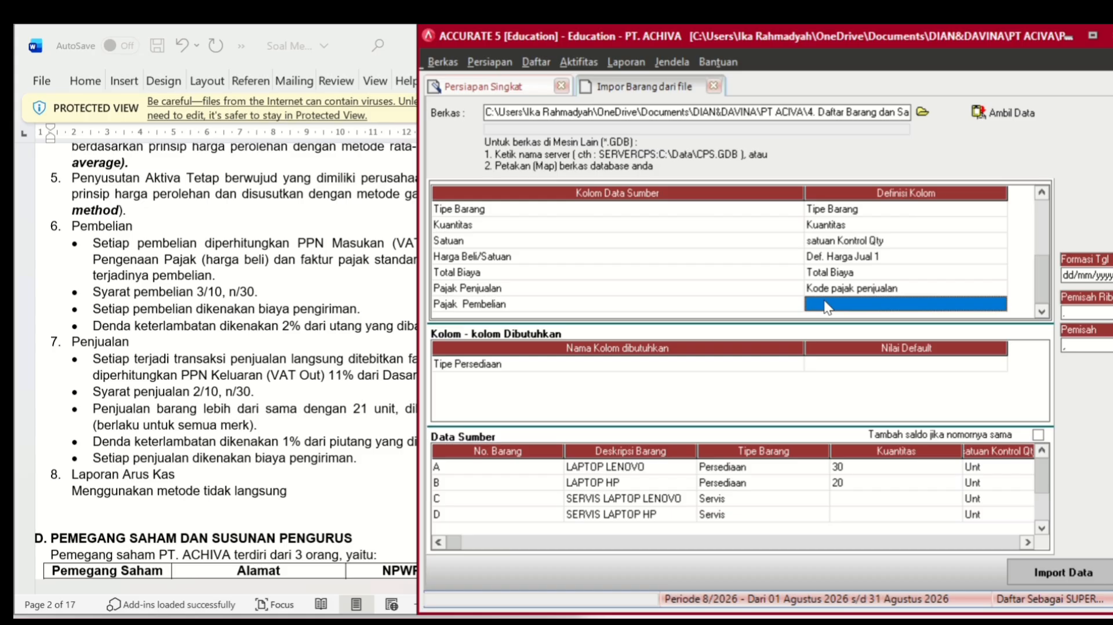
{"action": "left_click", "coordinate": [826, 305]}
{"action": "left_click", "coordinate": [999, 305]}
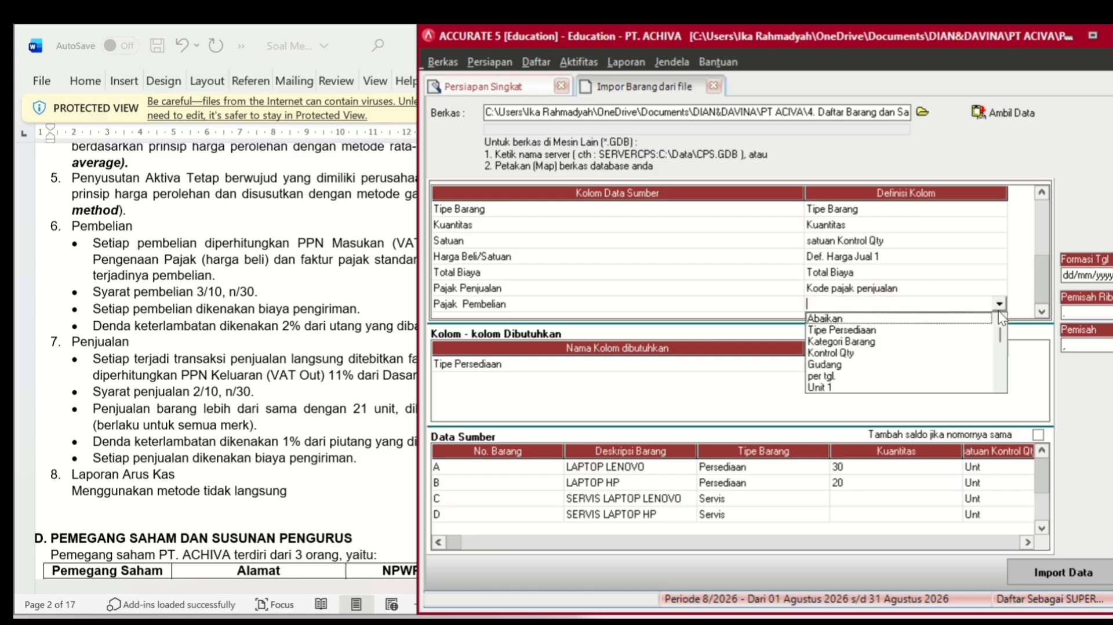
{"action": "left_click", "coordinate": [998, 387]}
{"action": "left_click", "coordinate": [998, 387]}
{"action": "left_click", "coordinate": [998, 387]}
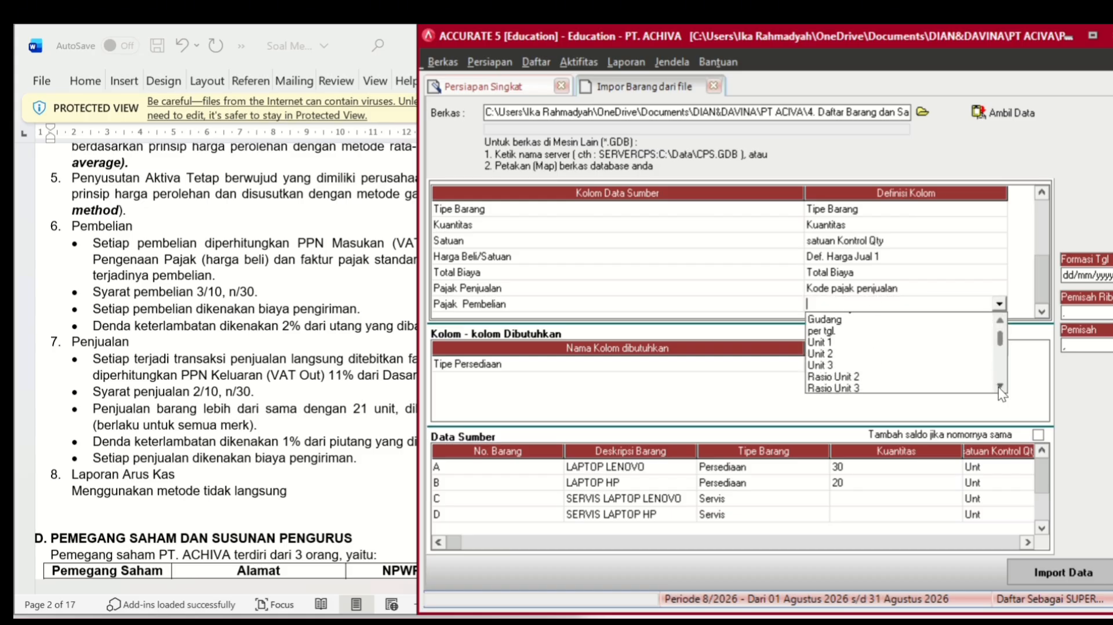
{"action": "left_click", "coordinate": [998, 388]}
{"action": "left_click", "coordinate": [999, 387]}
{"action": "left_click", "coordinate": [998, 387]}
{"action": "left_click", "coordinate": [998, 387]}
{"action": "left_click", "coordinate": [998, 387]}
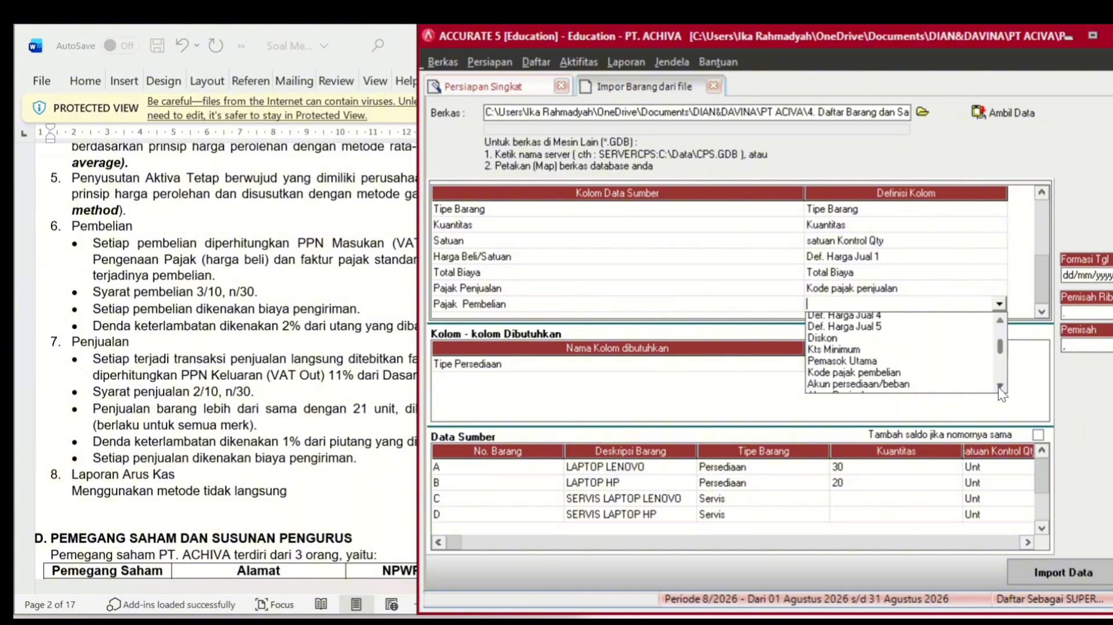
{"action": "left_click", "coordinate": [998, 387]}
{"action": "left_click", "coordinate": [998, 387]}
{"action": "left_click", "coordinate": [998, 388]}
{"action": "left_click", "coordinate": [998, 387]}
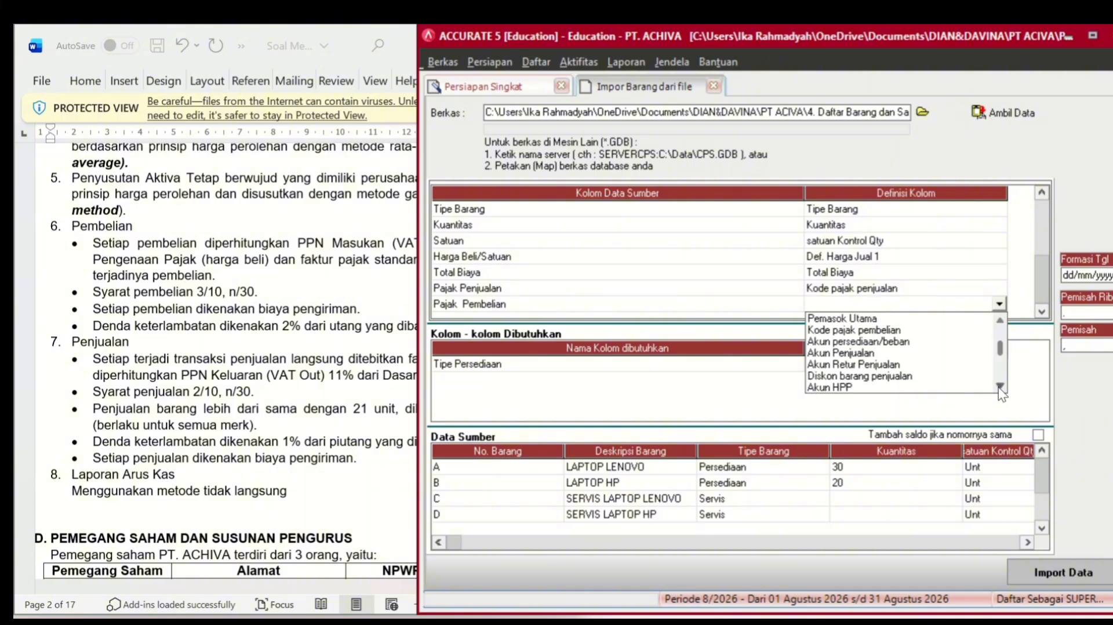
{"action": "left_click", "coordinate": [898, 330]}
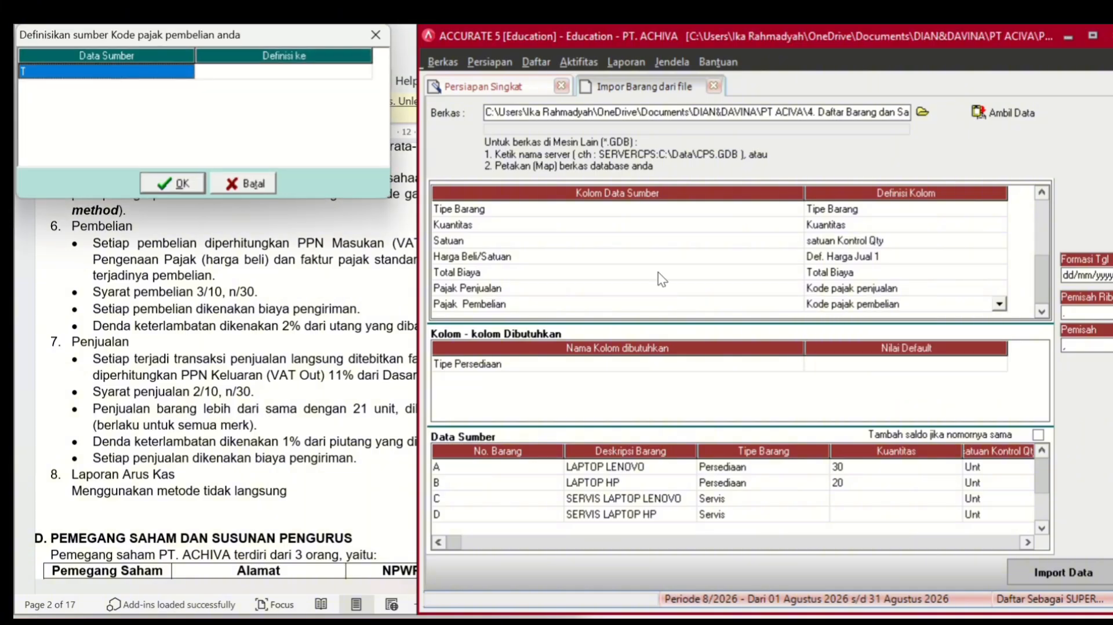
{"action": "left_click", "coordinate": [358, 73]}
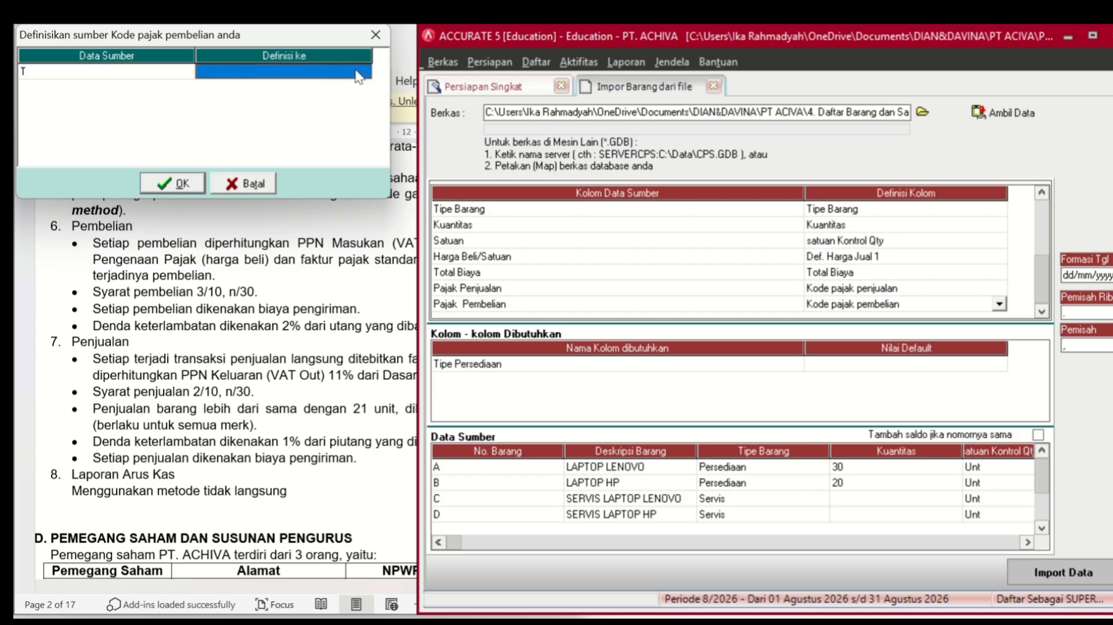
{"action": "type", "text": "PPN"}
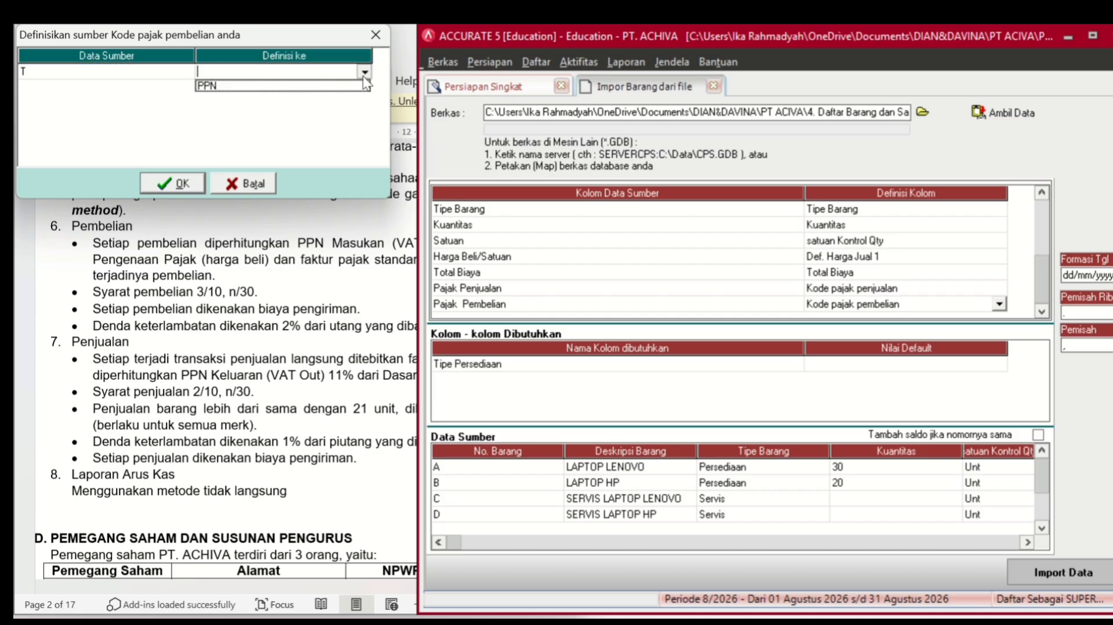
{"action": "left_click", "coordinate": [180, 185]}
- Set the default Tipe Persediaan value to Barang Jadi
{"action": "left_click", "coordinate": [825, 370]}
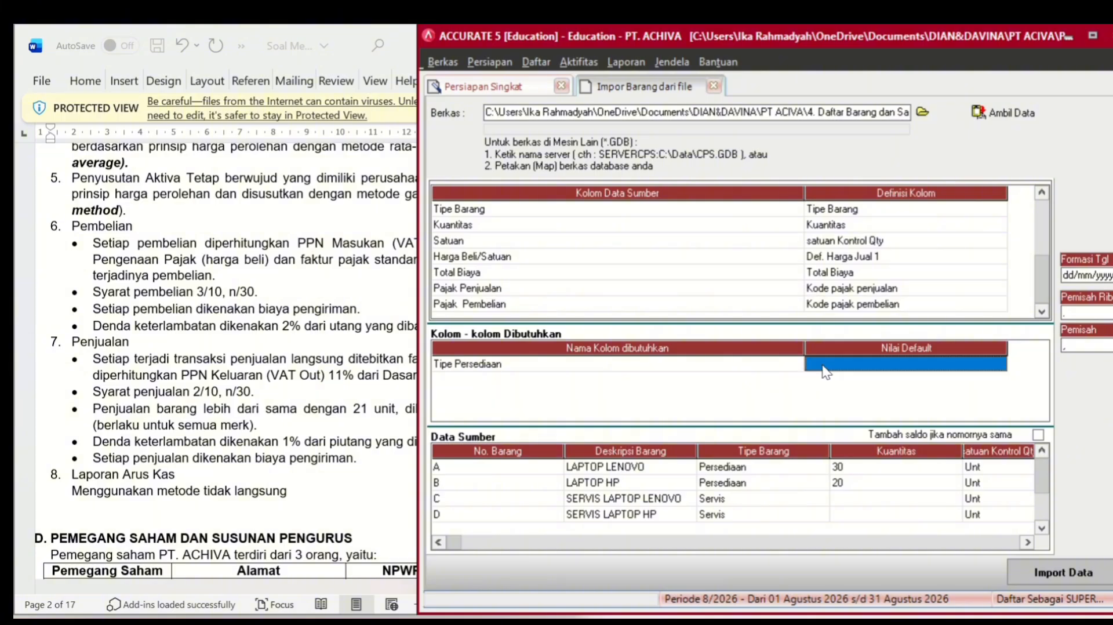
{"action": "left_click", "coordinate": [825, 370]}
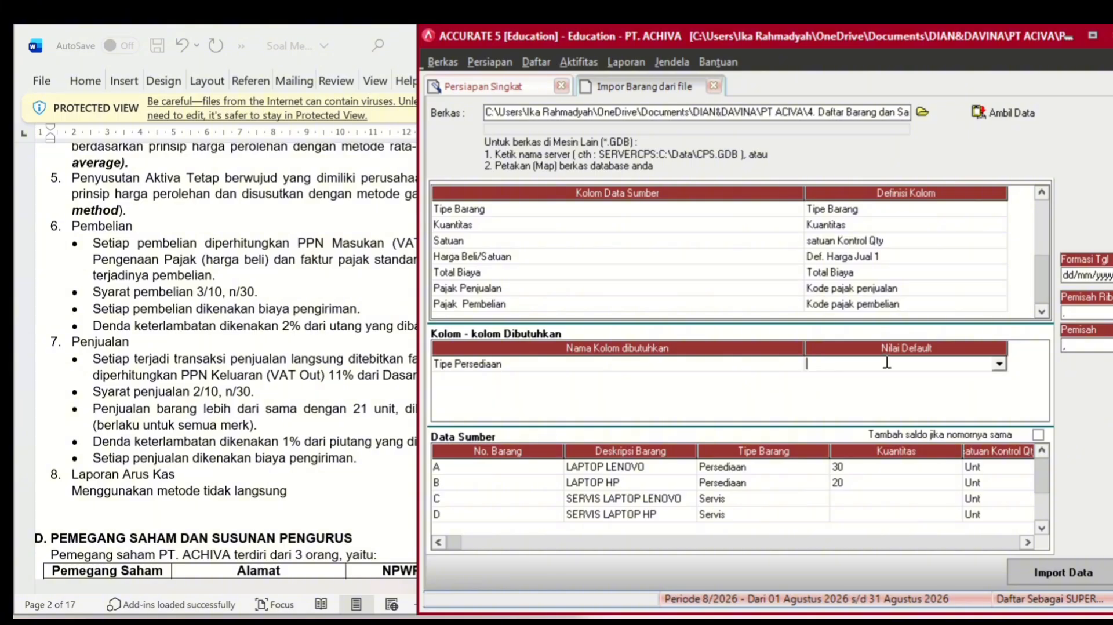
{"action": "left_click", "coordinate": [1000, 364]}
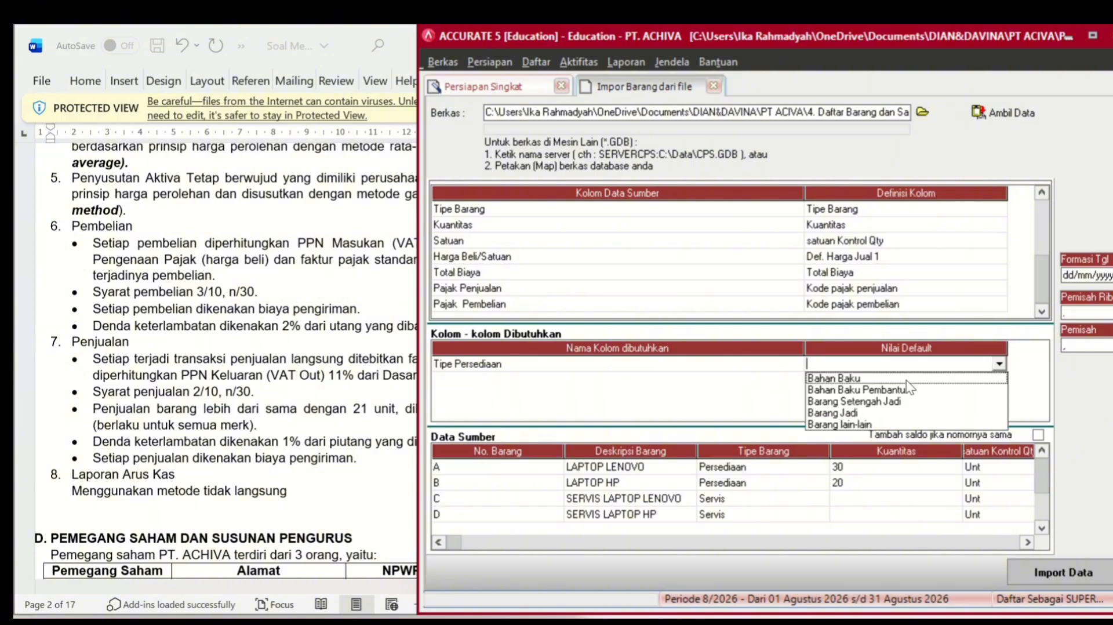
{"action": "left_click", "coordinate": [848, 413]}
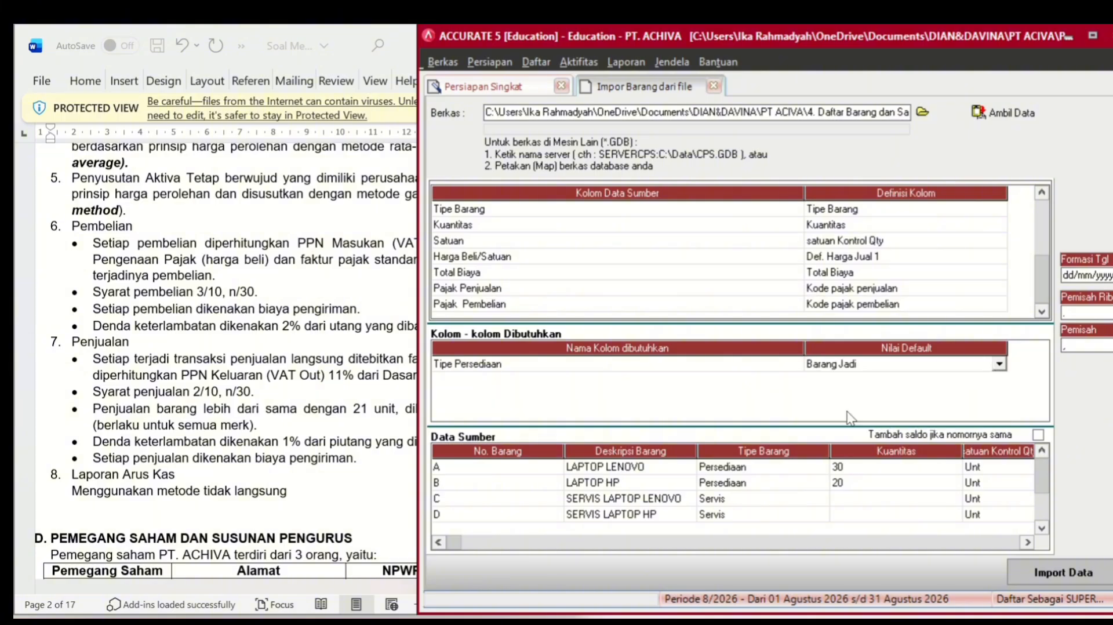
- Import the four items, then move to step 16's fiscal fixed-asset type import from file
{"action": "left_click", "coordinate": [1073, 576]}
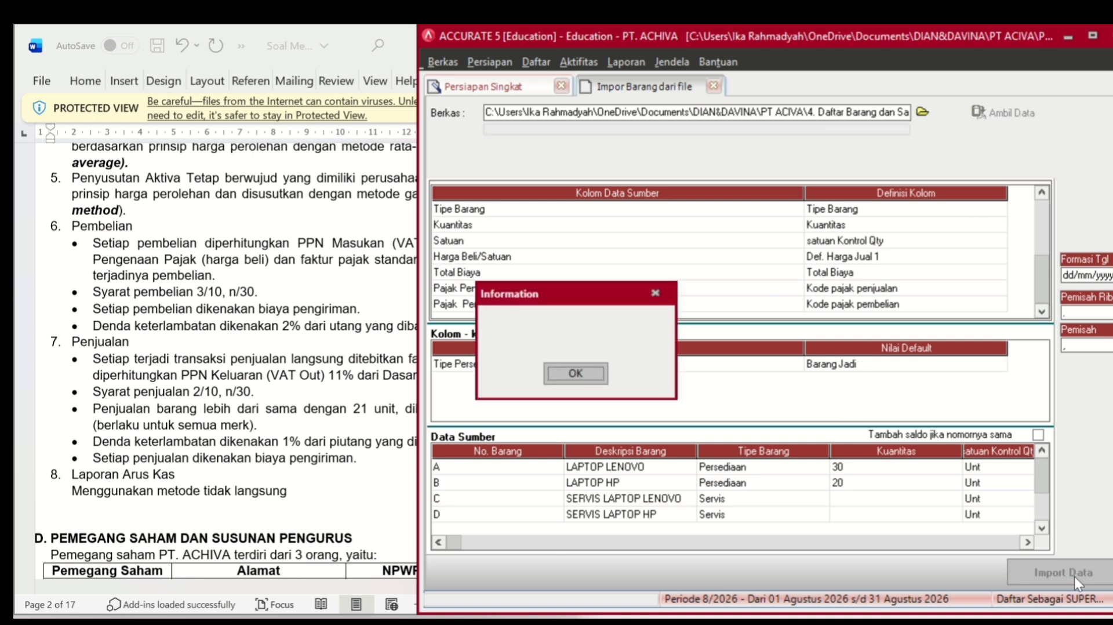
{"action": "left_click", "coordinate": [560, 373]}
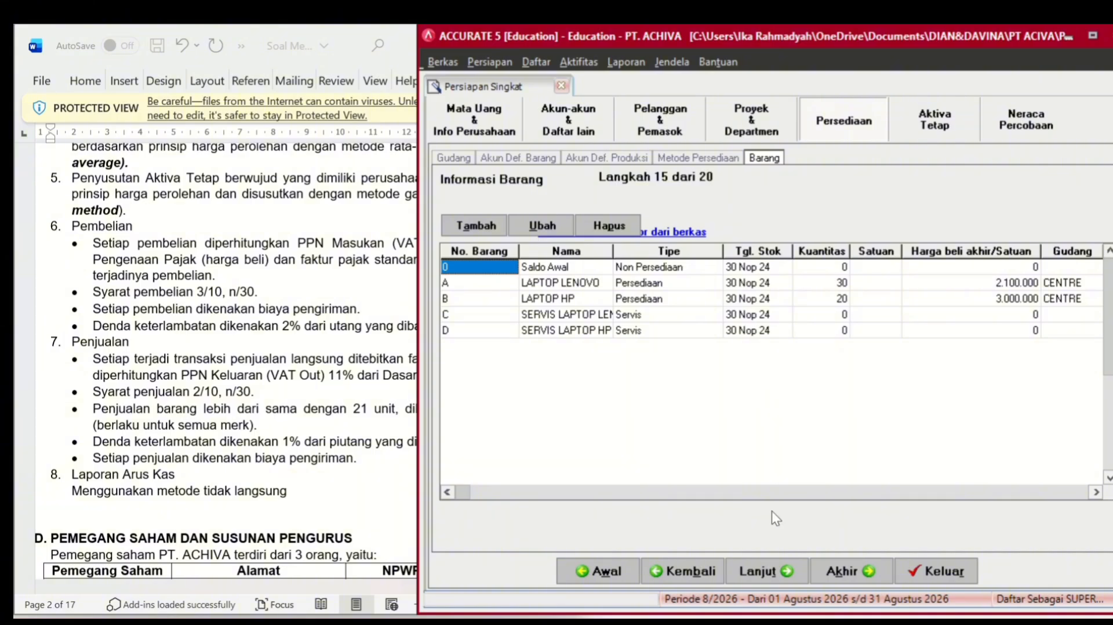
{"action": "left_click", "coordinate": [784, 577]}
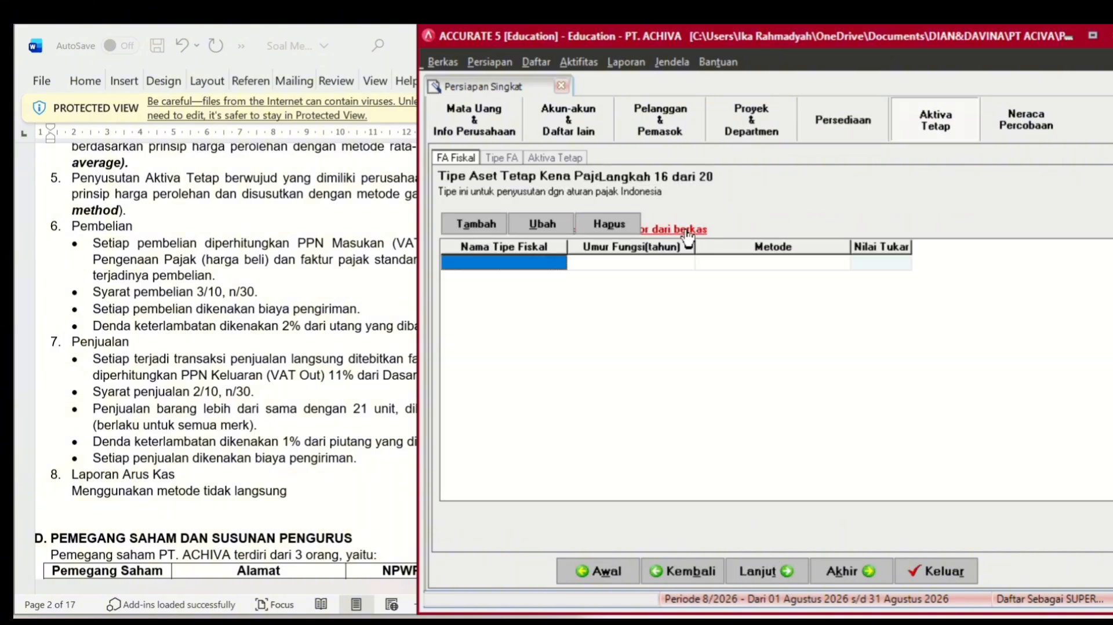
{"action": "left_click", "coordinate": [687, 231]}
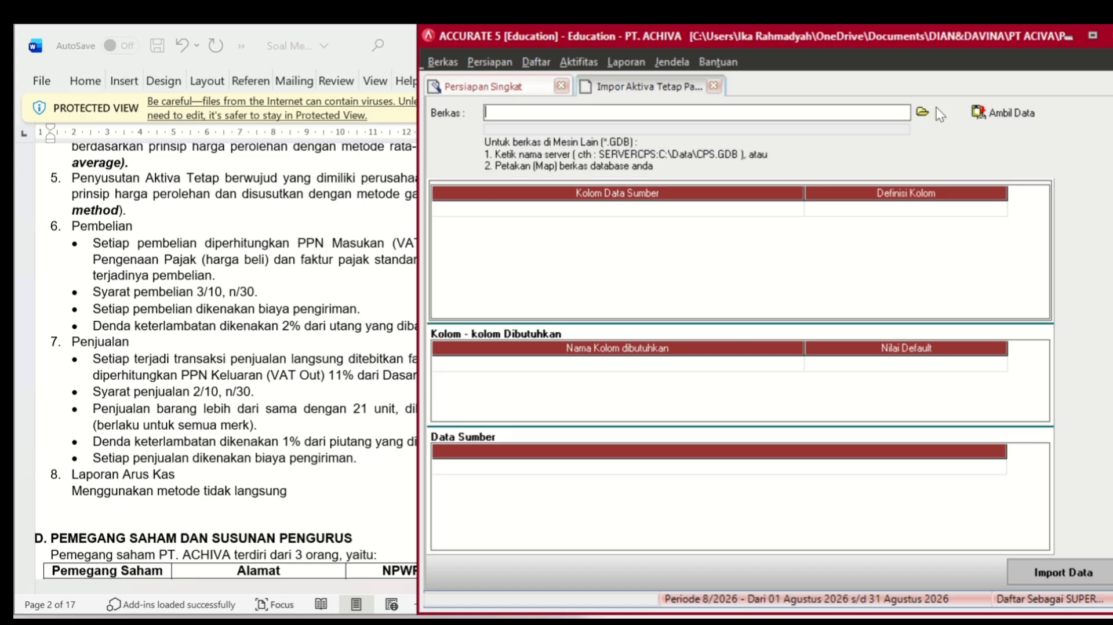
- Load the Excel (*.xls) workbook '5. Daftar Aktiva Tetap Pajak PT ACHIVA' and fetch its data
{"action": "left_click", "coordinate": [922, 112]}
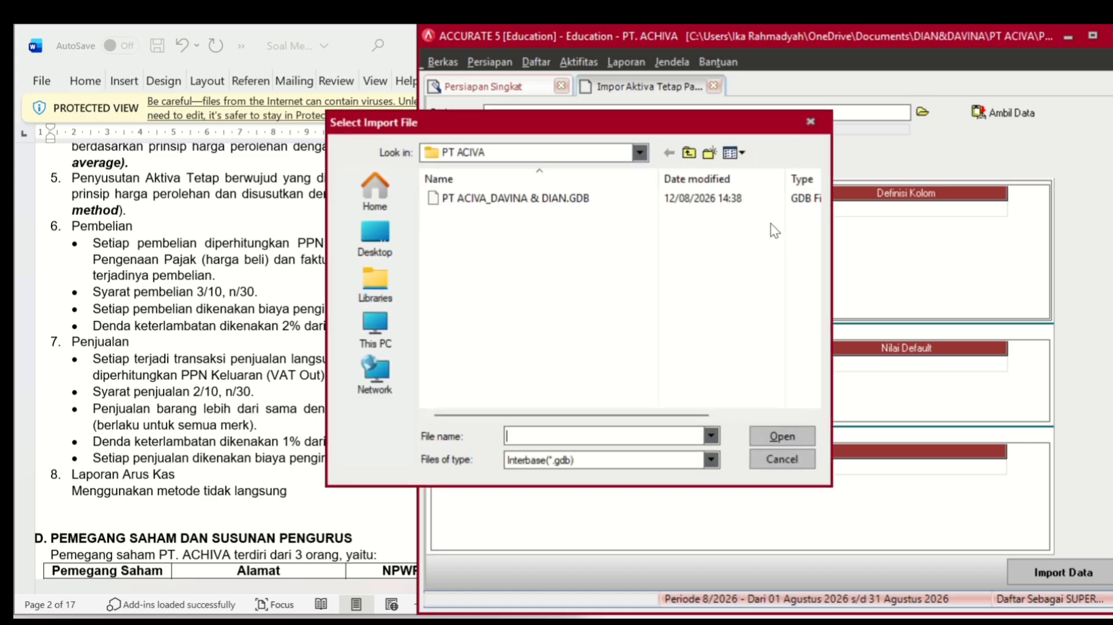
{"action": "left_click", "coordinate": [656, 463]}
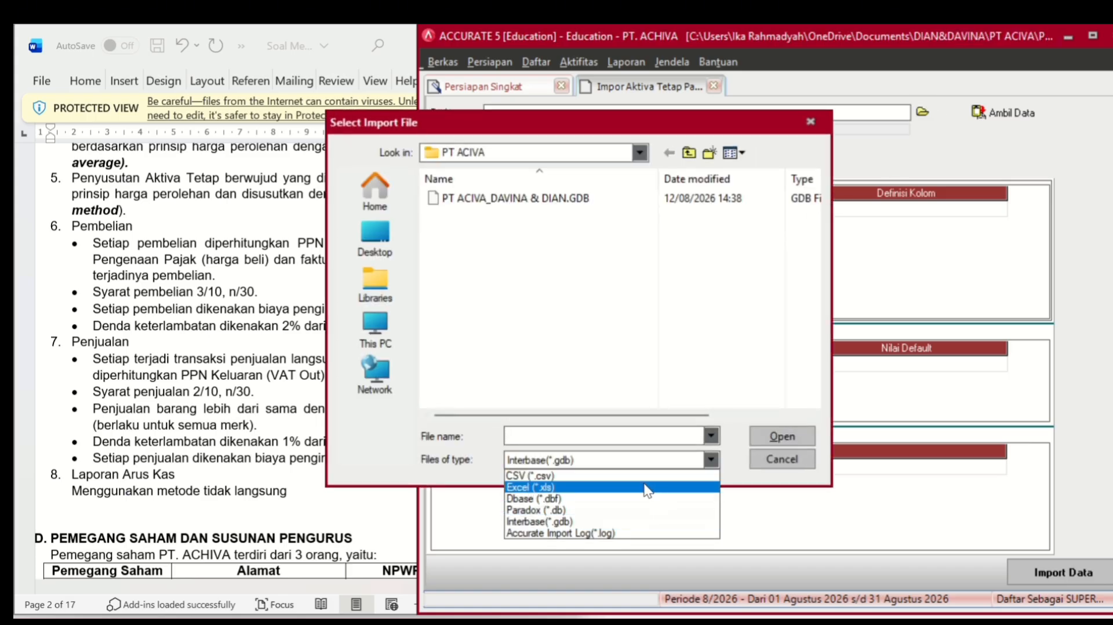
{"action": "left_click", "coordinate": [645, 494]}
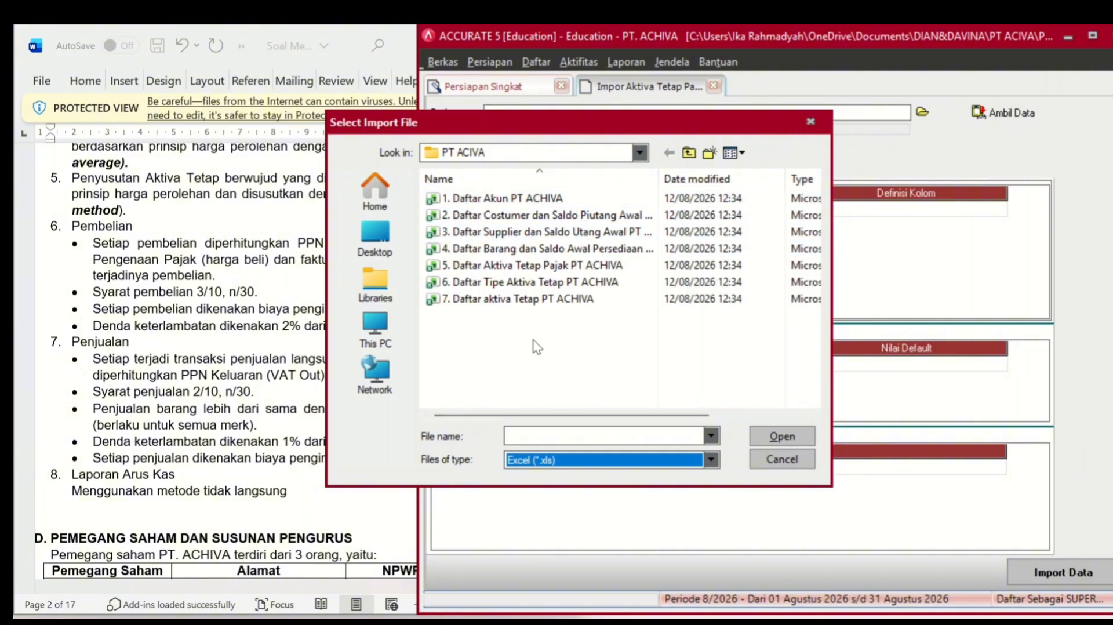
{"action": "left_click", "coordinate": [552, 268]}
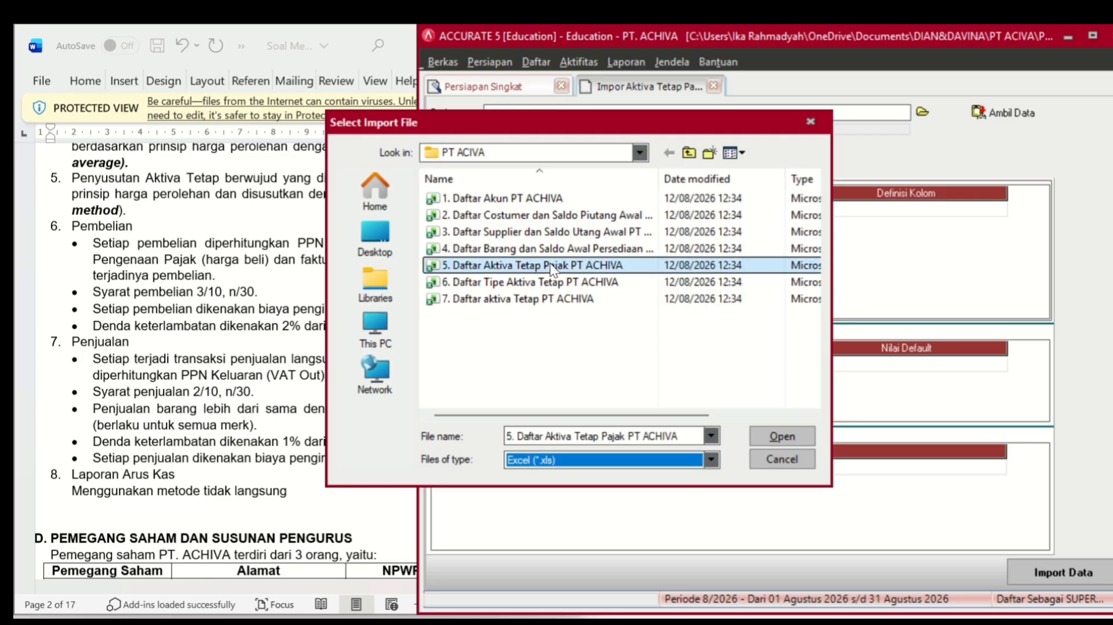
{"action": "left_click", "coordinate": [779, 437]}
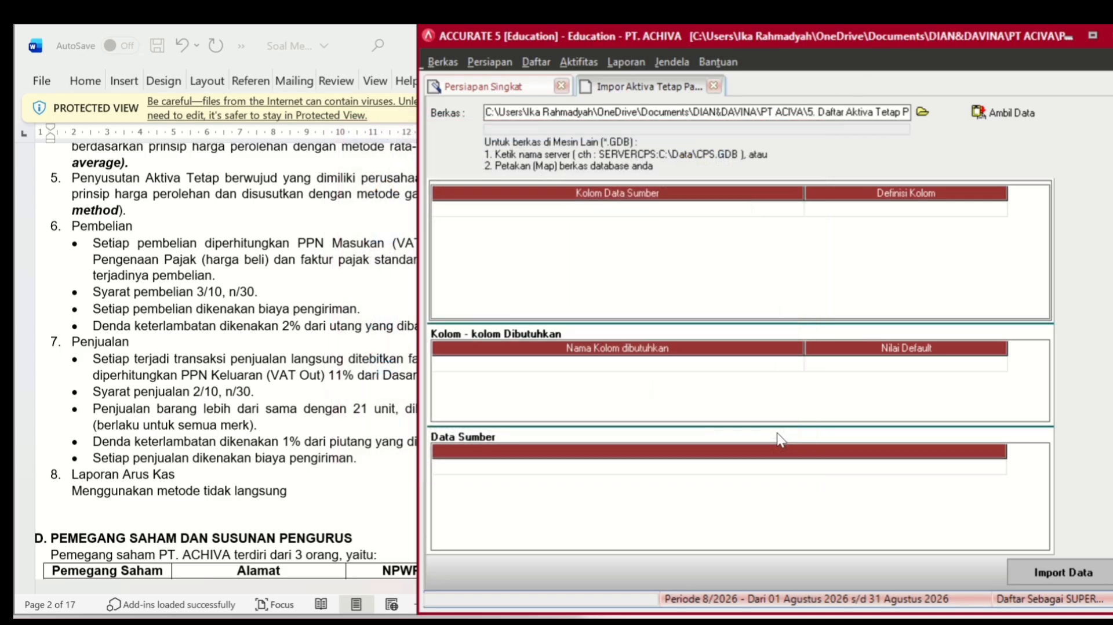
{"action": "left_click", "coordinate": [989, 113]}
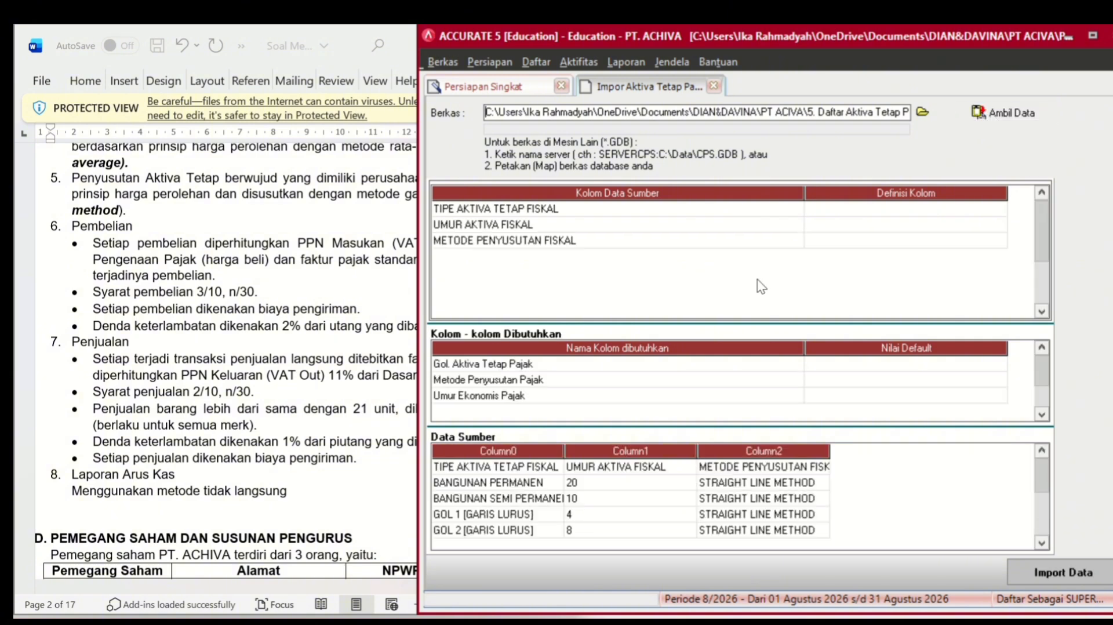
- Delete the header row from the fiscal asset source data
{"action": "left_click", "coordinate": [725, 464]}
{"action": "right_click", "coordinate": [724, 464]}
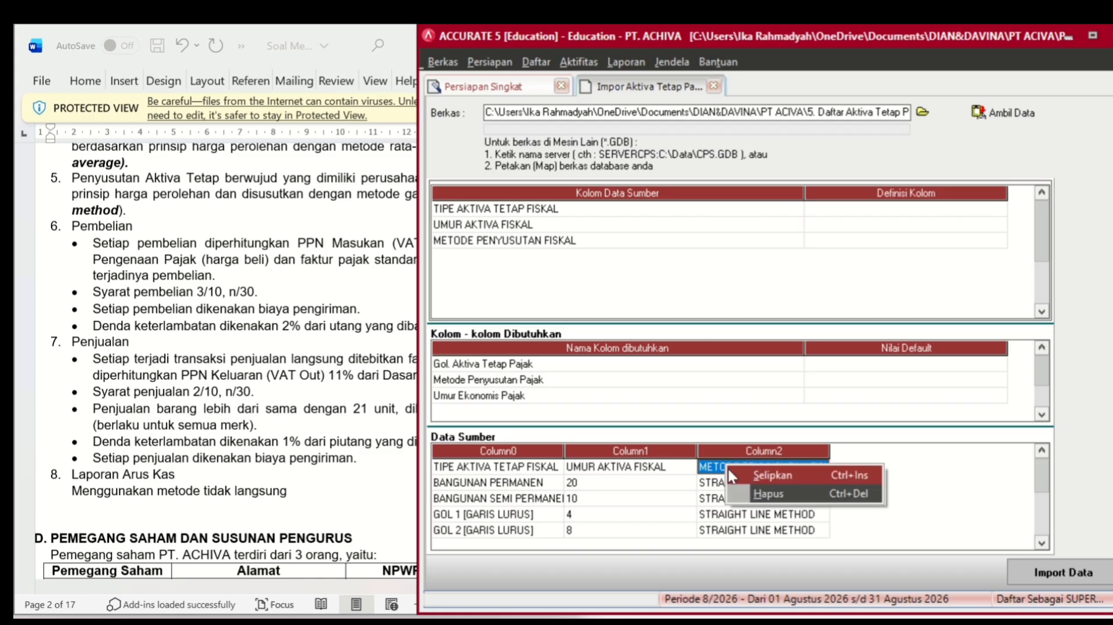
{"action": "left_click", "coordinate": [765, 494]}
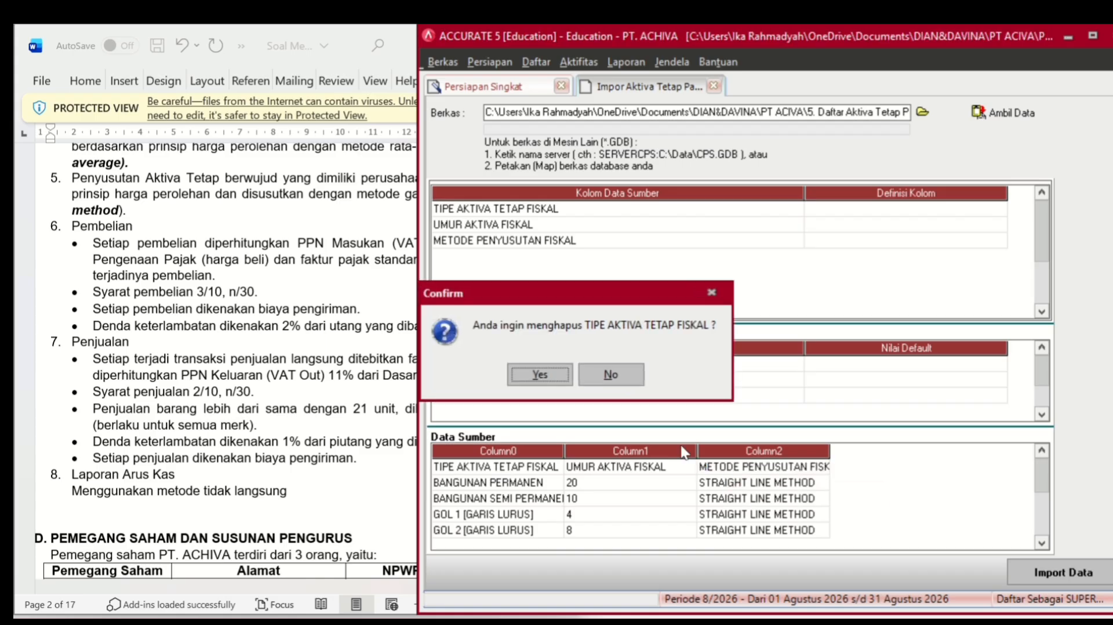
{"action": "left_click", "coordinate": [539, 375]}
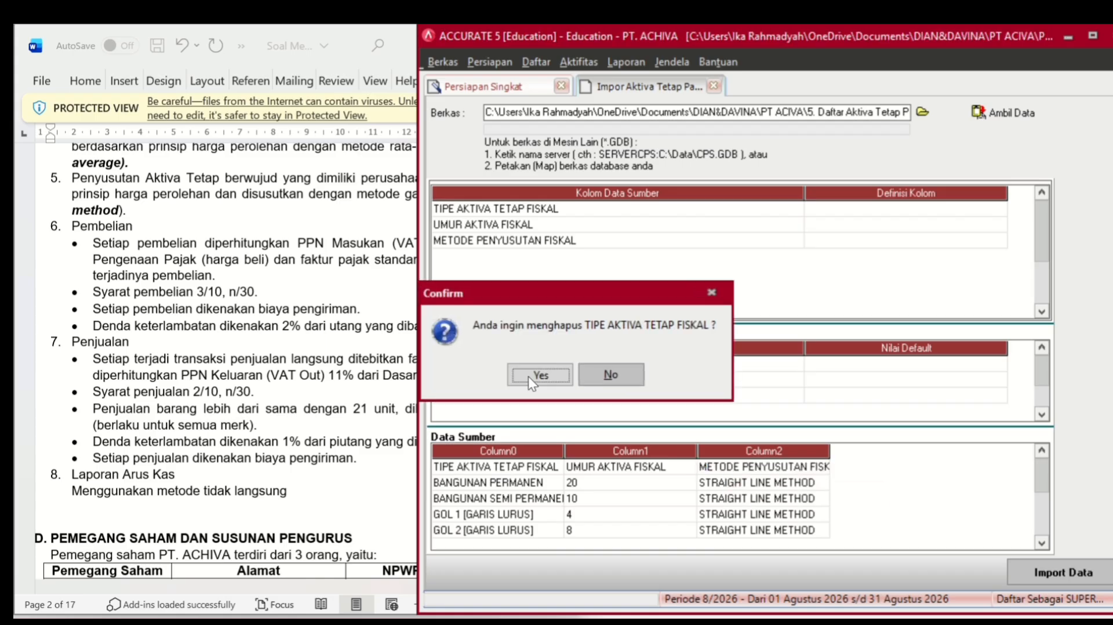
- Map the columns to Gol. Aktiva Tetap Pajak, Umur Ekonomis Pajak and Metode Penyusutan Pajak
{"action": "left_click", "coordinate": [978, 210]}
{"action": "left_click", "coordinate": [985, 208]}
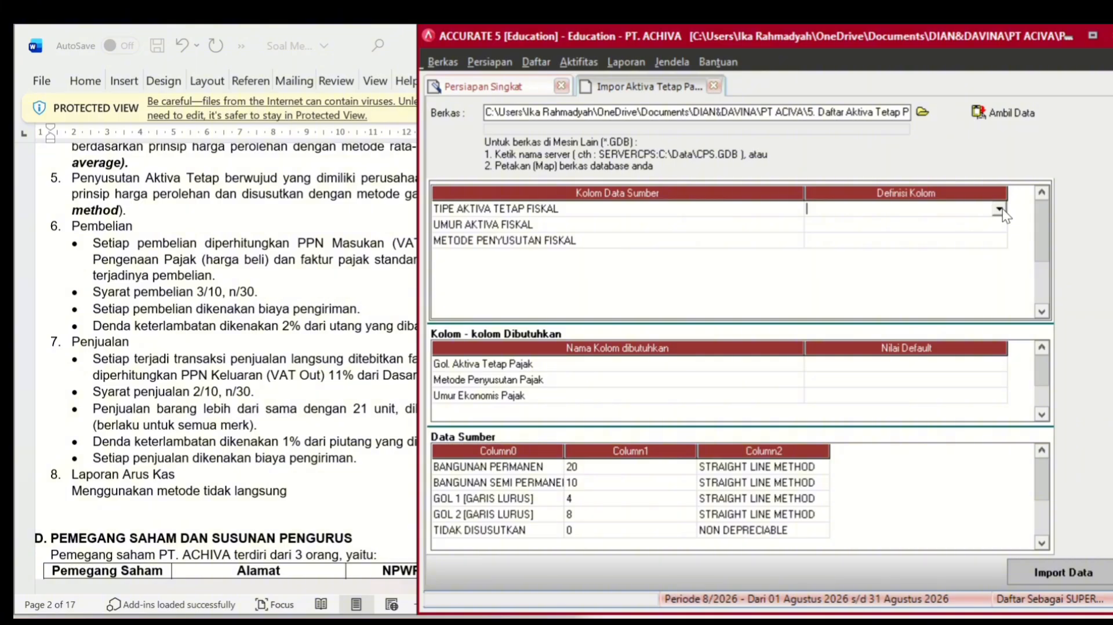
{"action": "left_click", "coordinate": [1000, 209]}
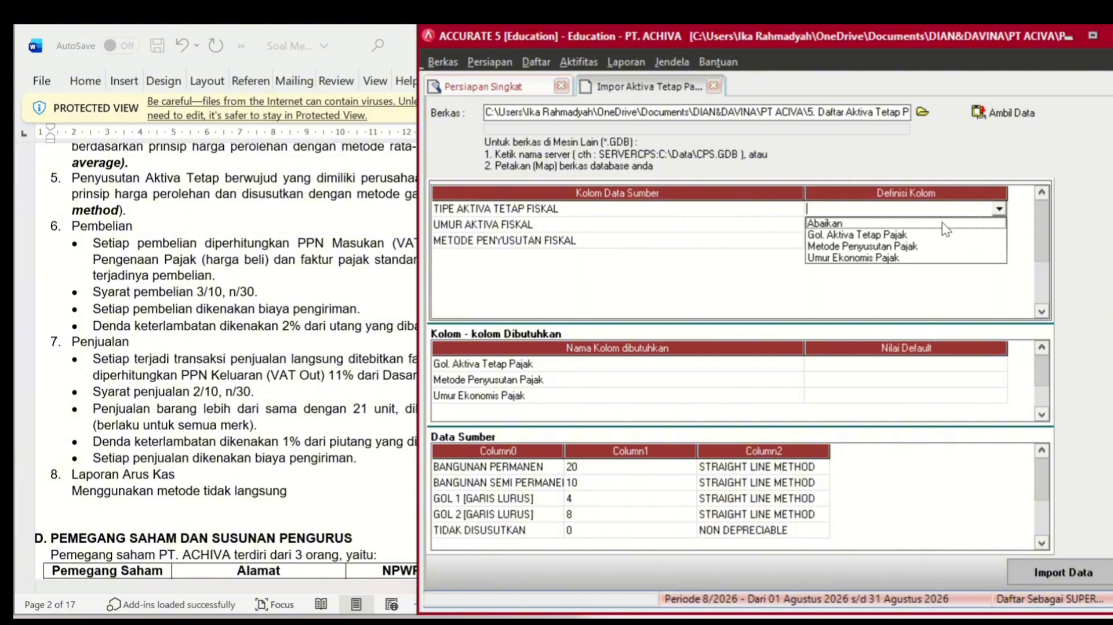
{"action": "left_click", "coordinate": [907, 232]}
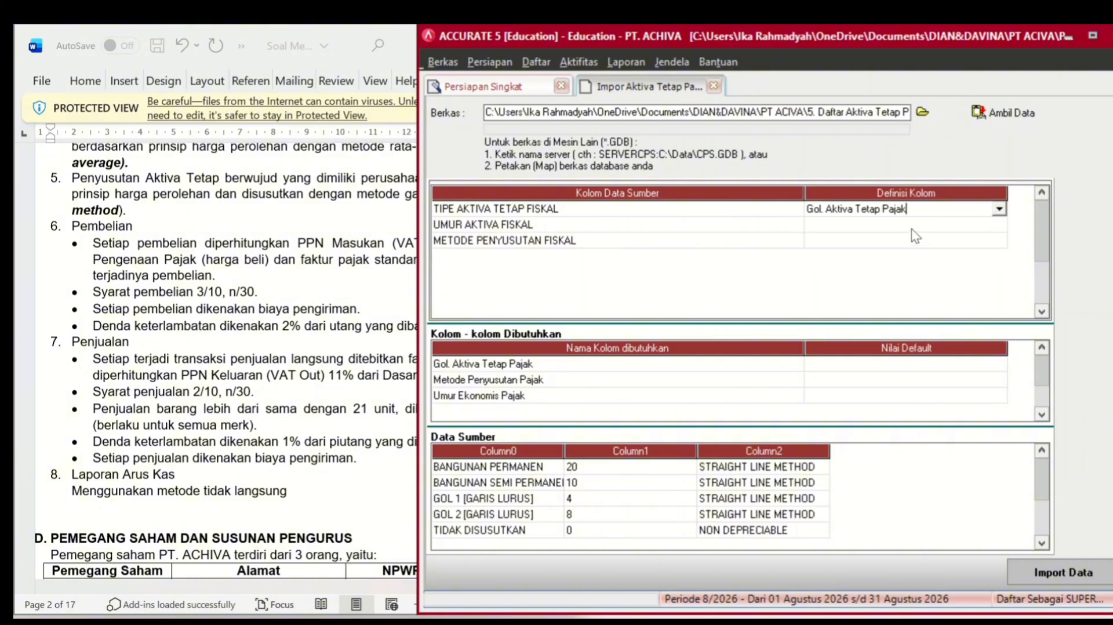
{"action": "left_click", "coordinate": [921, 225]}
{"action": "left_click", "coordinate": [924, 229]}
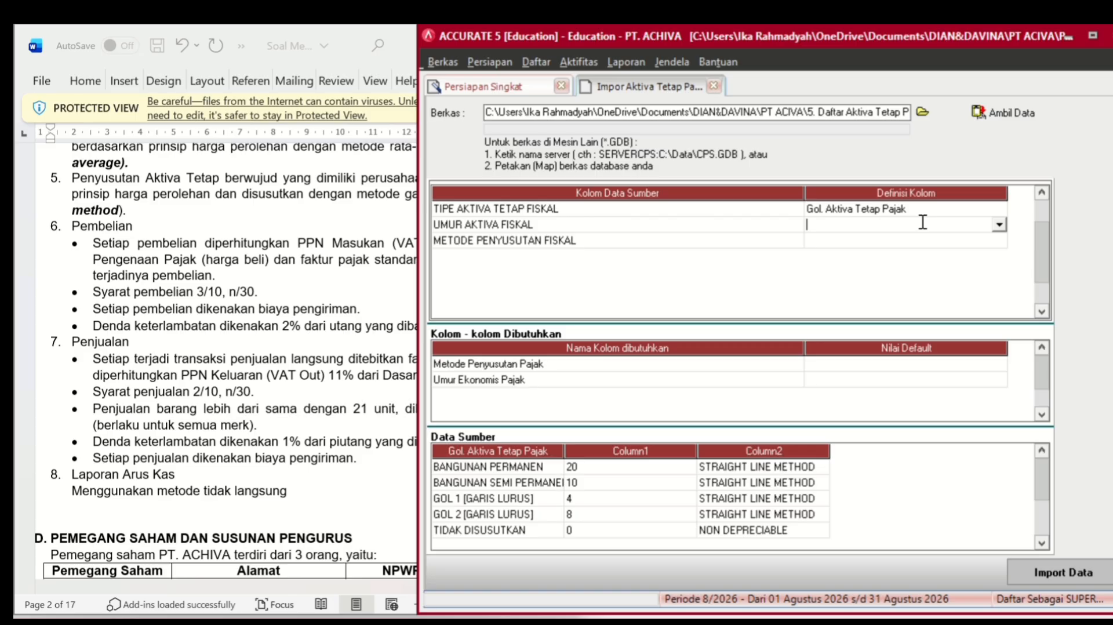
{"action": "left_click", "coordinate": [998, 225]}
{"action": "left_click", "coordinate": [922, 263]}
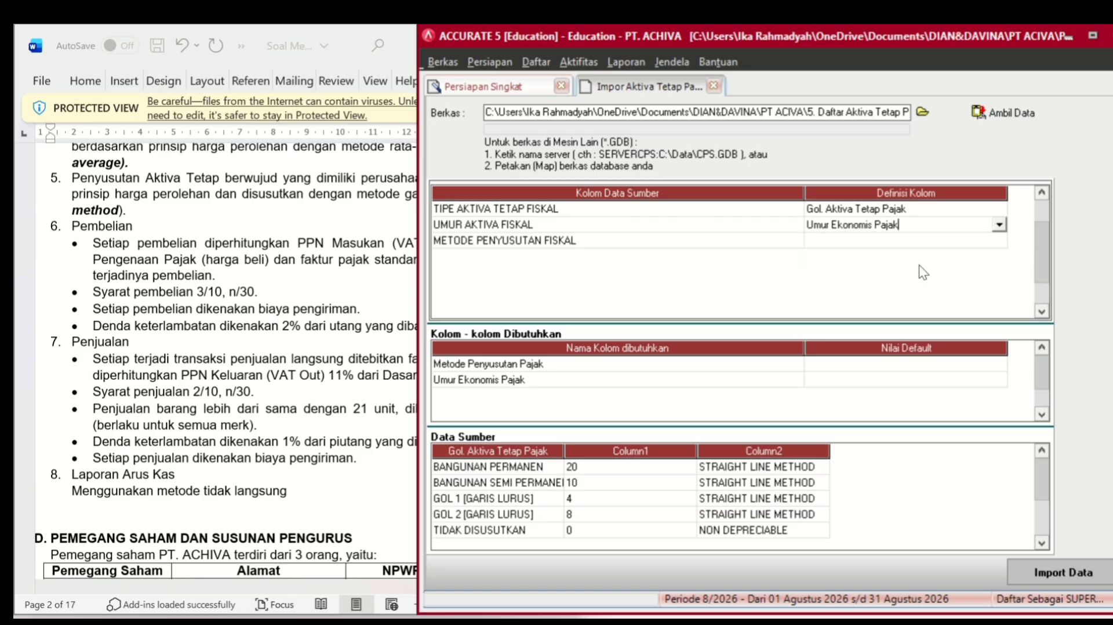
{"action": "left_click", "coordinate": [941, 242]}
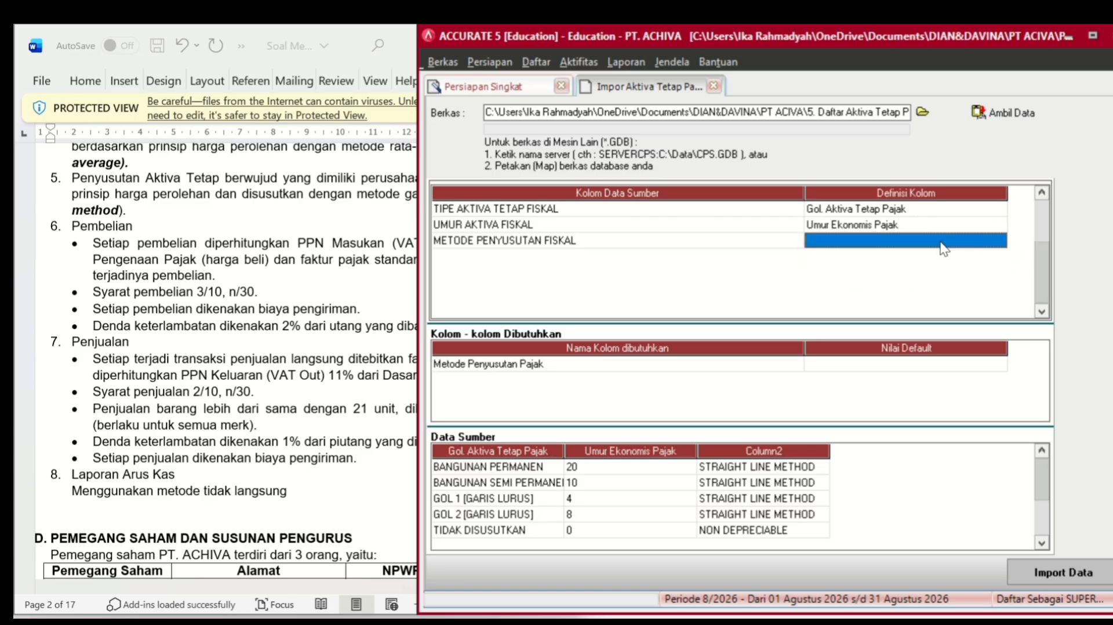
{"action": "left_click", "coordinate": [944, 248]}
{"action": "left_click", "coordinate": [998, 242]}
{"action": "left_click", "coordinate": [948, 266]}
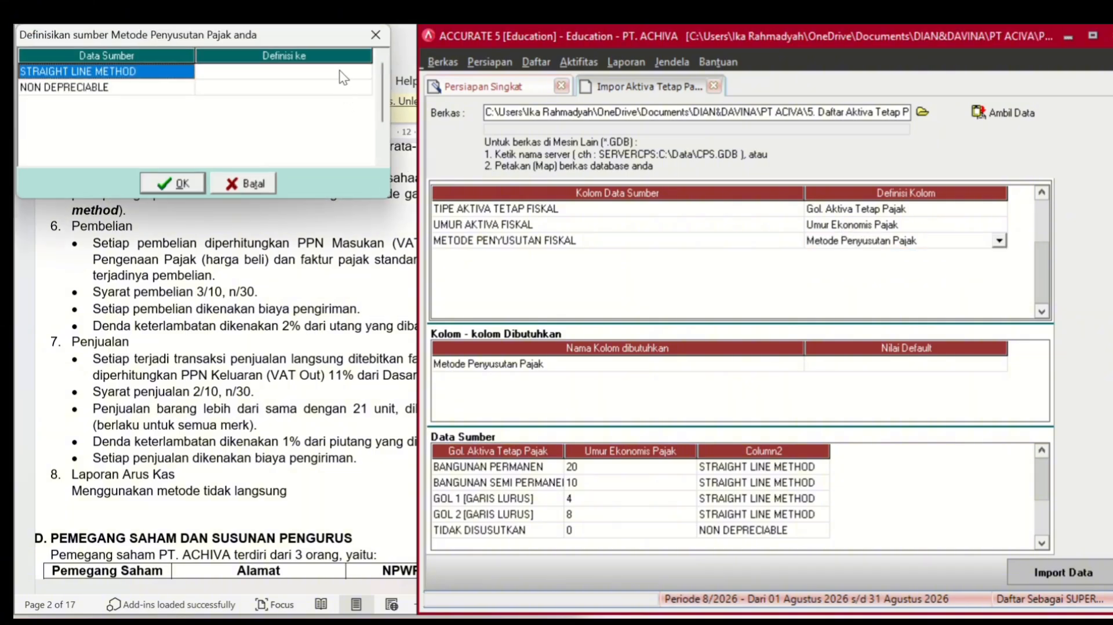
- Map STRAIGHT LINE METHOD to Metode Garis Lurus, NON DEPRECIABLE to Tidak terdepresiasi, then import
{"action": "left_click", "coordinate": [339, 71]}
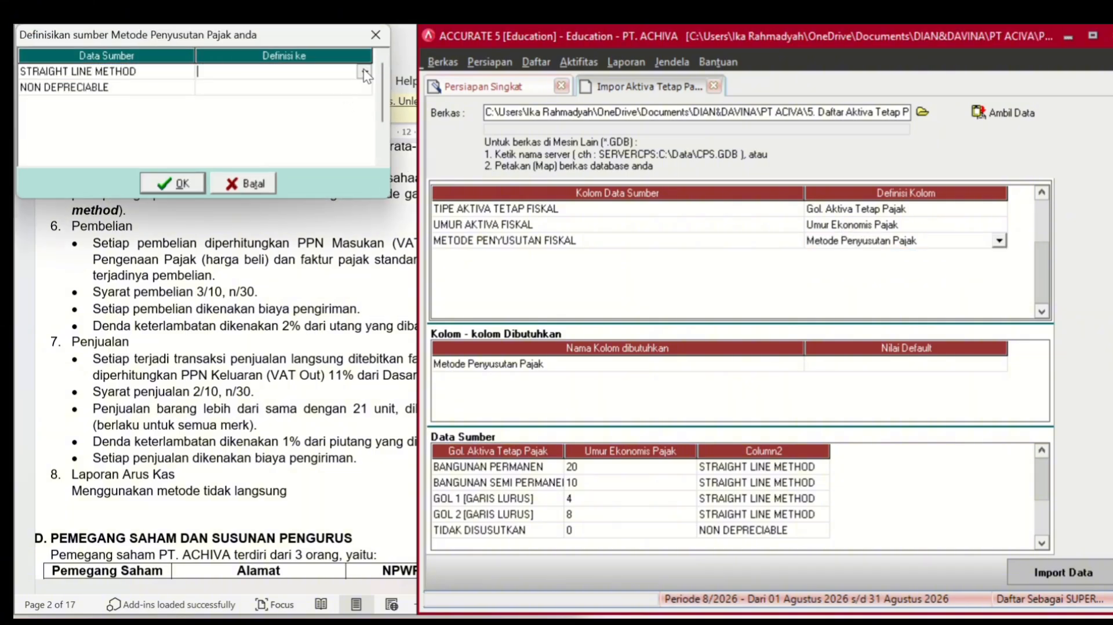
{"action": "left_click", "coordinate": [365, 74]}
{"action": "left_click", "coordinate": [321, 96]}
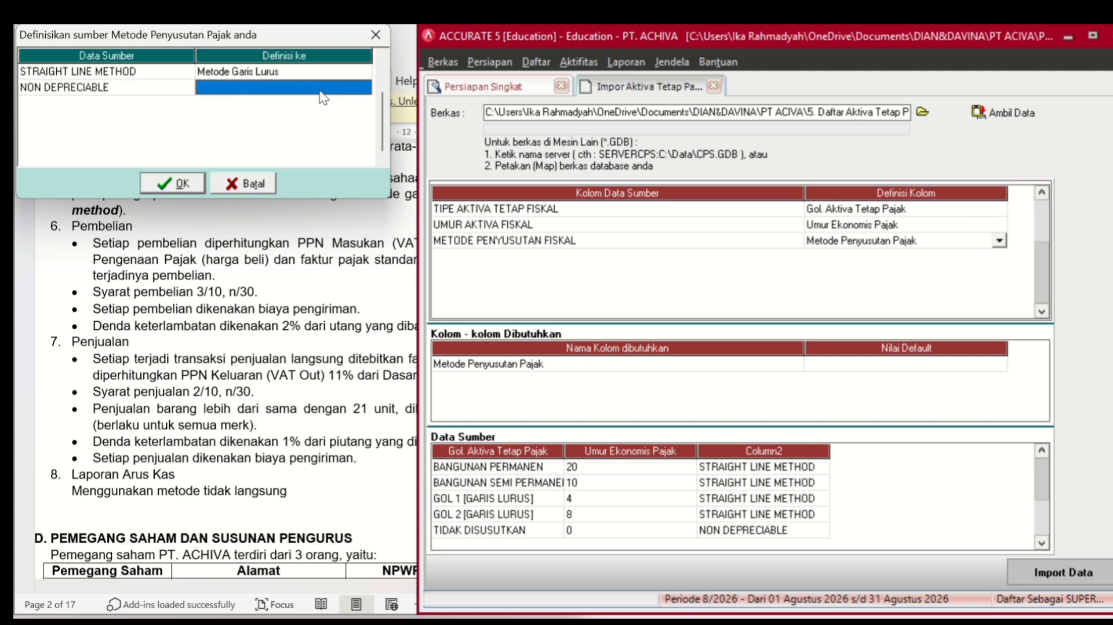
{"action": "left_click", "coordinate": [319, 91]}
{"action": "left_click", "coordinate": [364, 87]}
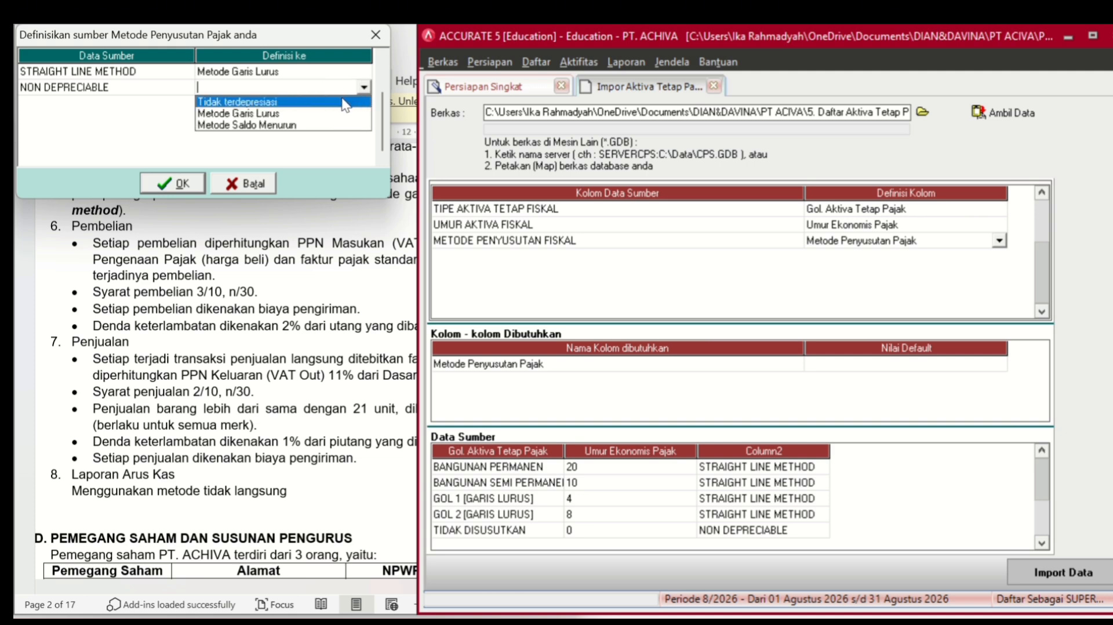
{"action": "left_click", "coordinate": [345, 102]}
{"action": "left_click", "coordinate": [172, 184]}
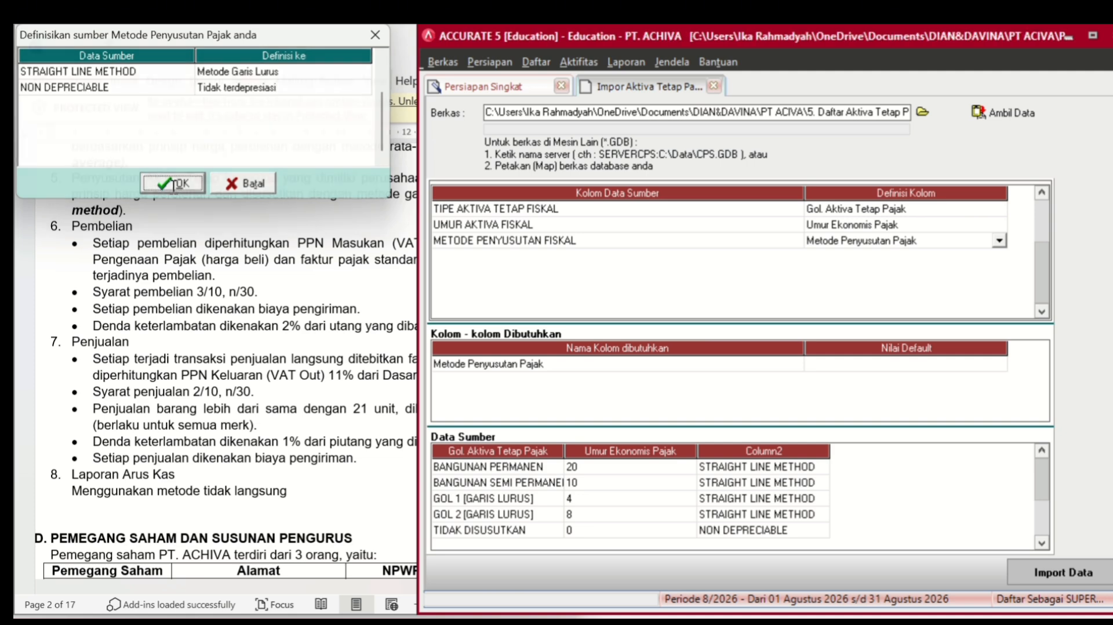
{"action": "left_click", "coordinate": [923, 364]}
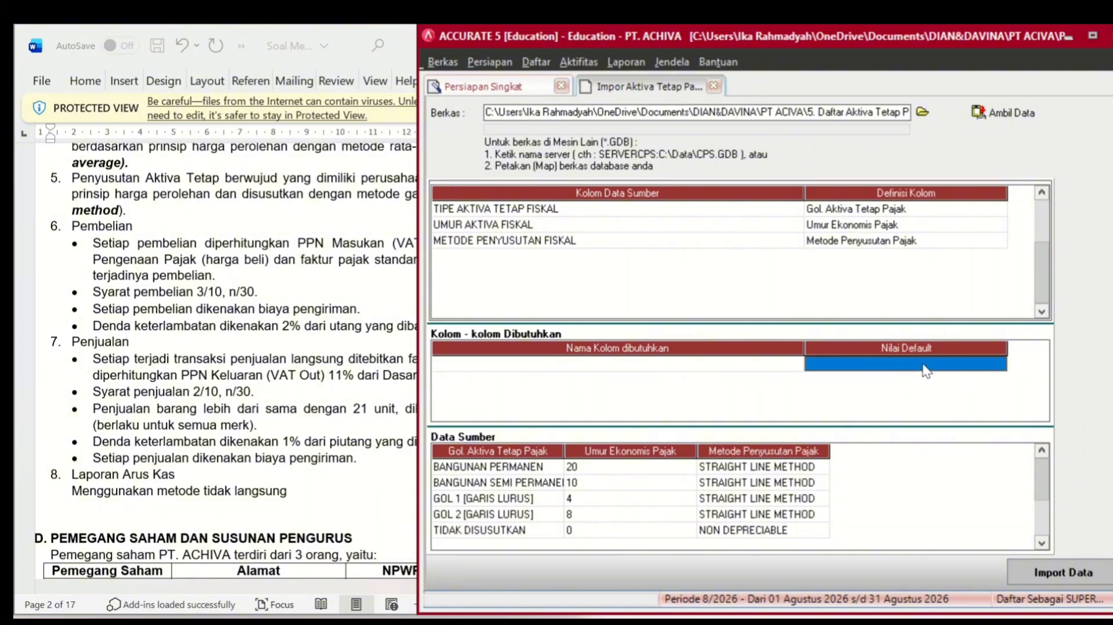
{"action": "left_click", "coordinate": [1042, 574]}
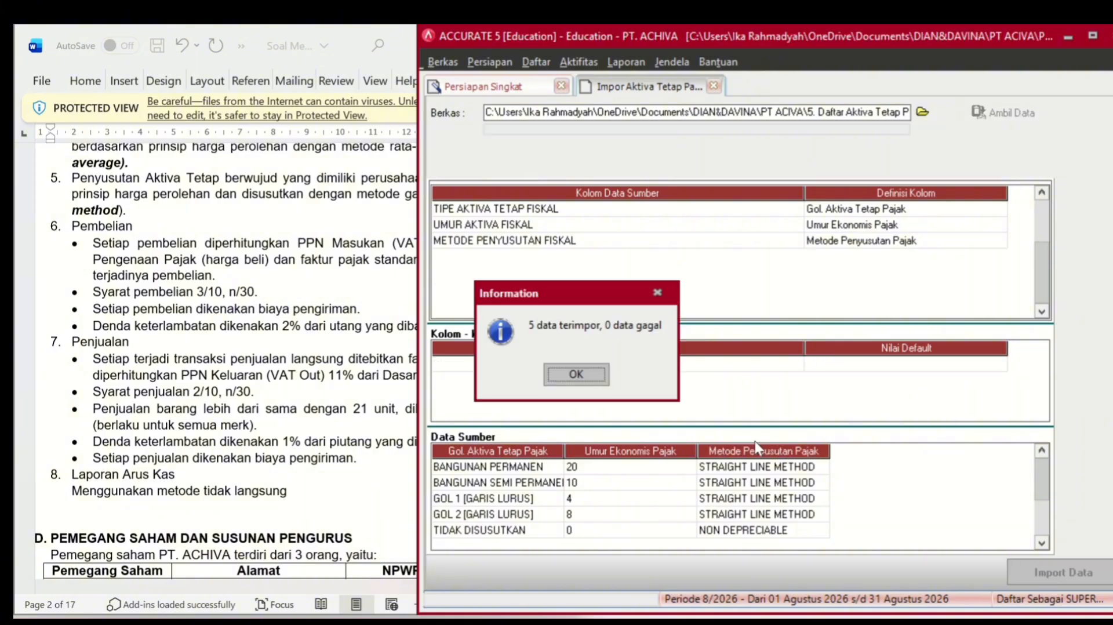
- Dismiss the import result and advance to step 17's fixed-asset type import from file
{"action": "left_click", "coordinate": [584, 372]}
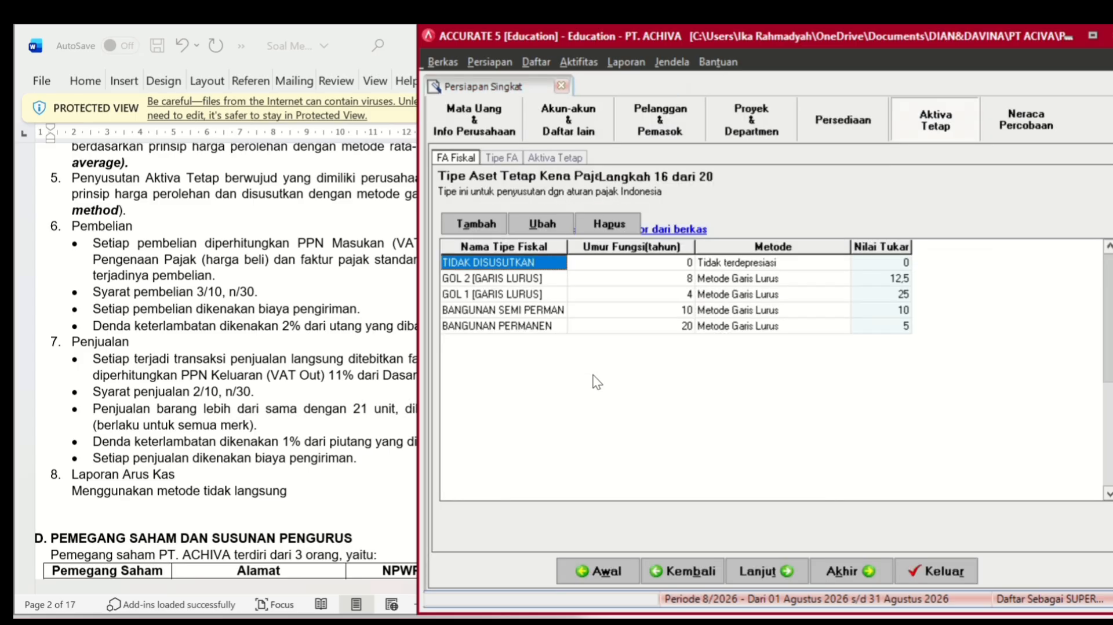
{"action": "left_click", "coordinate": [787, 580]}
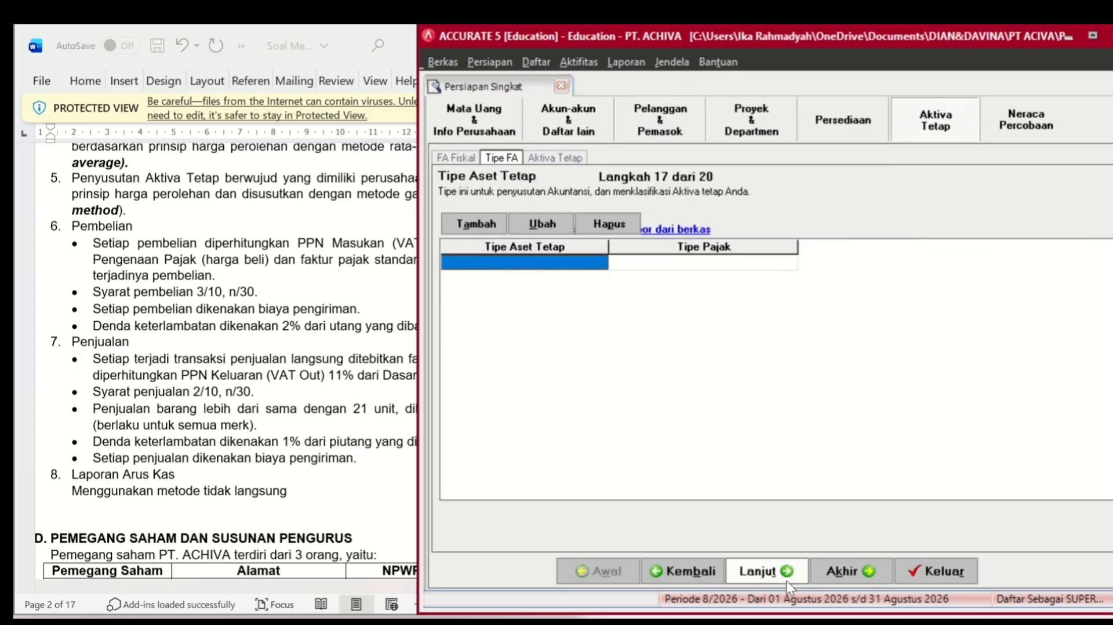
{"action": "left_click", "coordinate": [676, 227]}
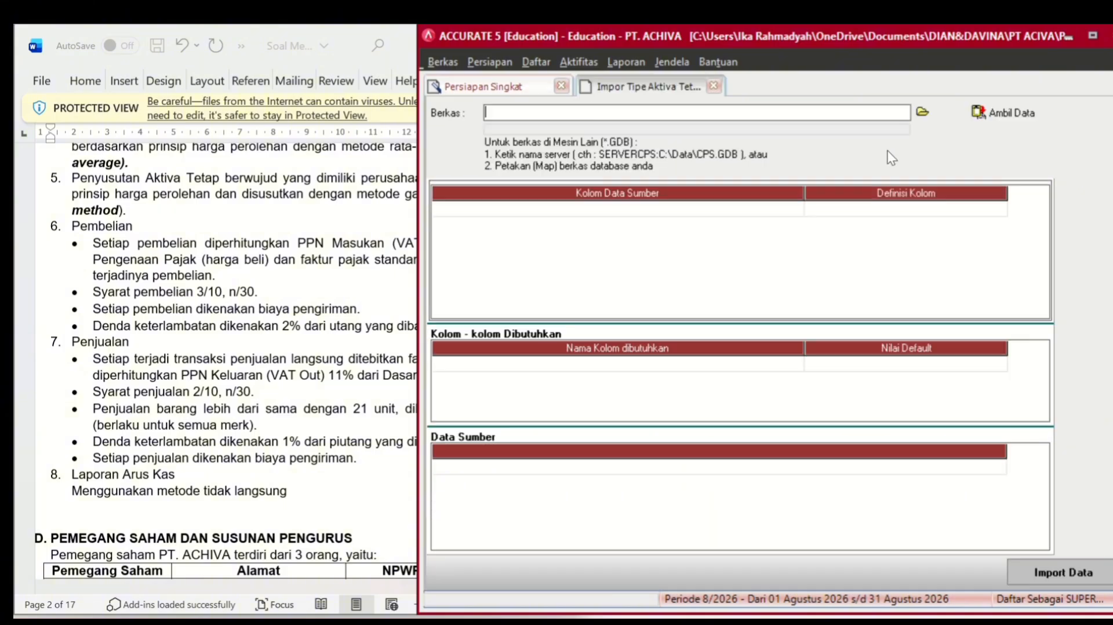
- Select the Excel (*.xls) file '6. Daftar Tipe Aktiva Tetap PT ACHIVA' as the source
{"action": "left_click", "coordinate": [922, 111]}
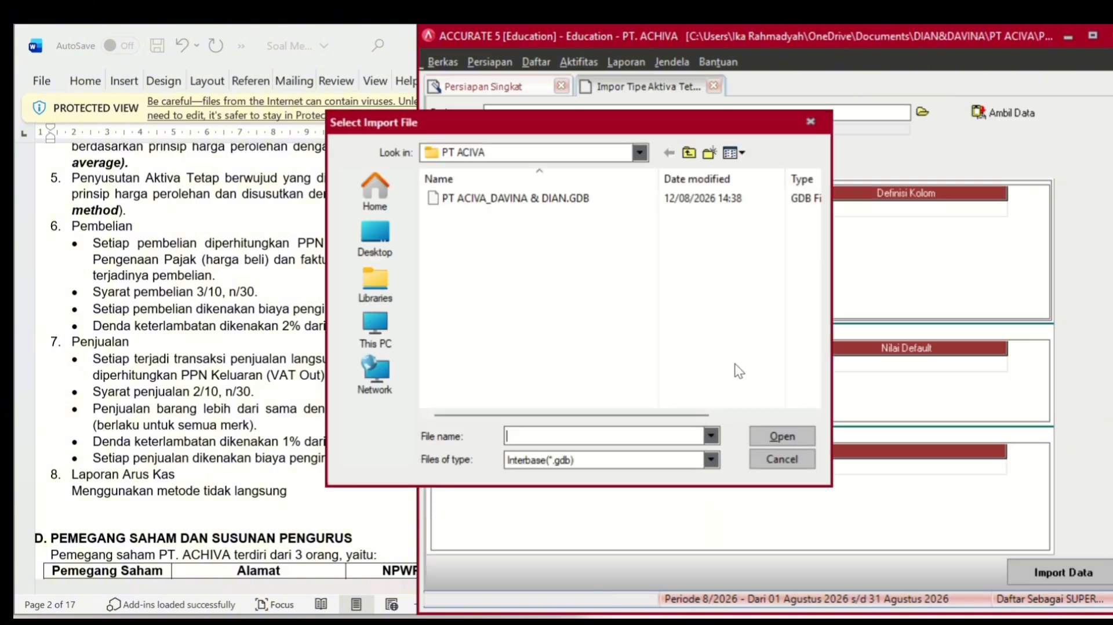
{"action": "left_click", "coordinate": [711, 459]}
{"action": "left_click", "coordinate": [661, 490]}
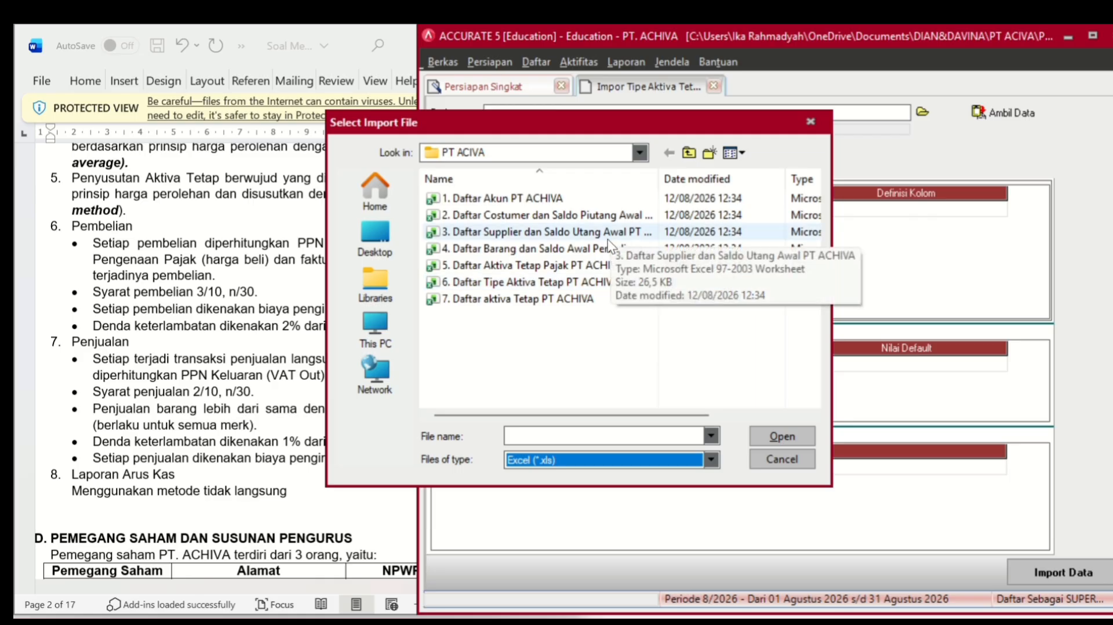
{"action": "left_click", "coordinate": [588, 283]}
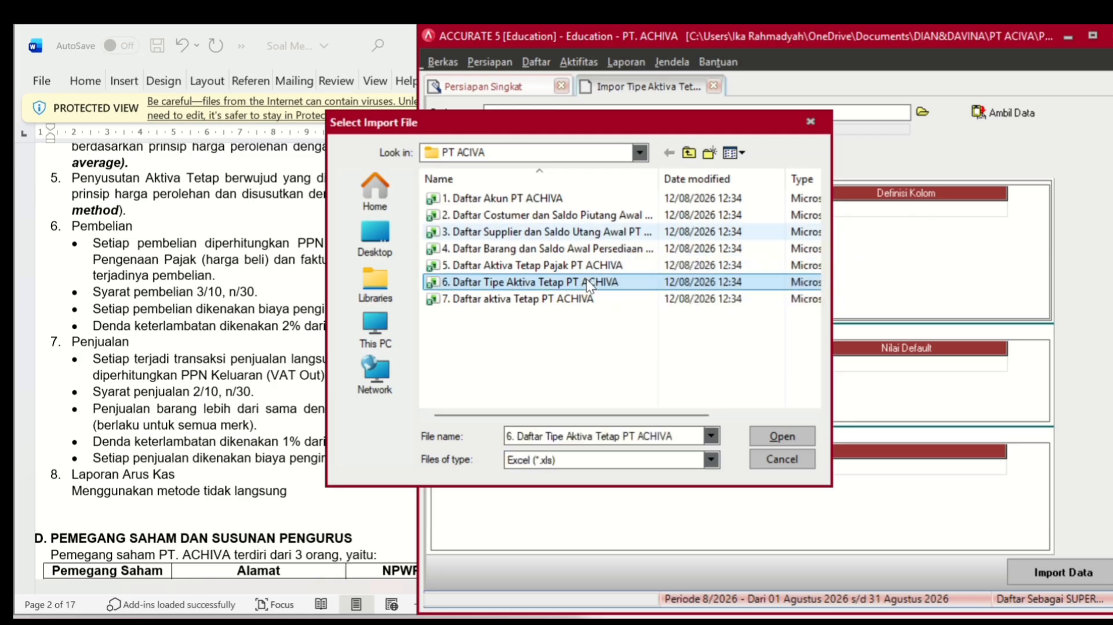
{"action": "left_click", "coordinate": [797, 433]}
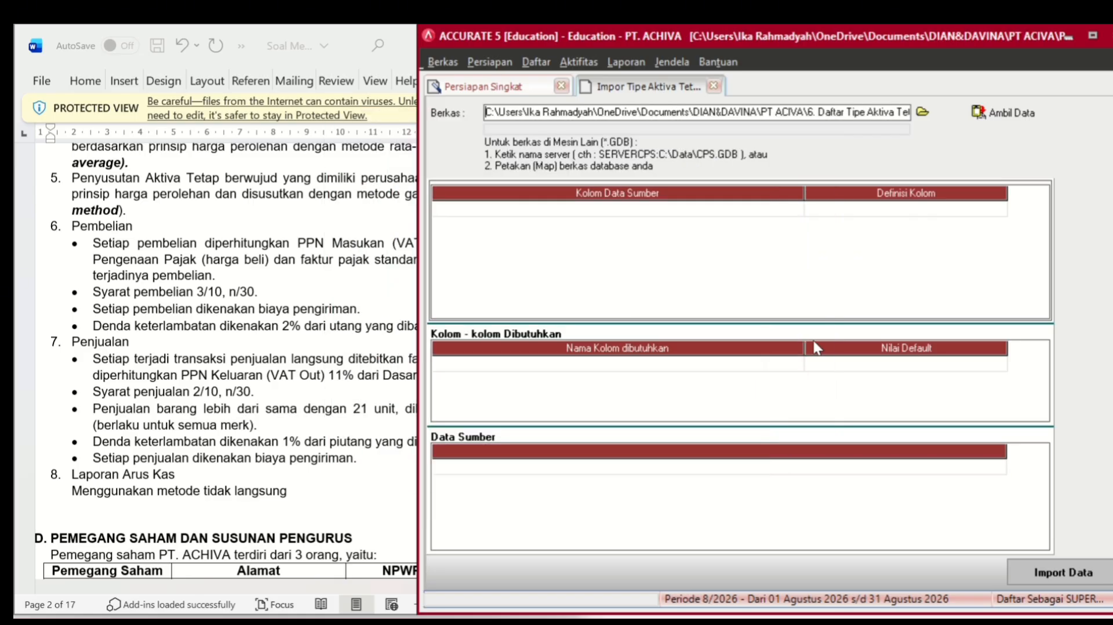
- Load the spreadsheet rows and delete the header row from the source data
{"action": "left_click", "coordinate": [1002, 114]}
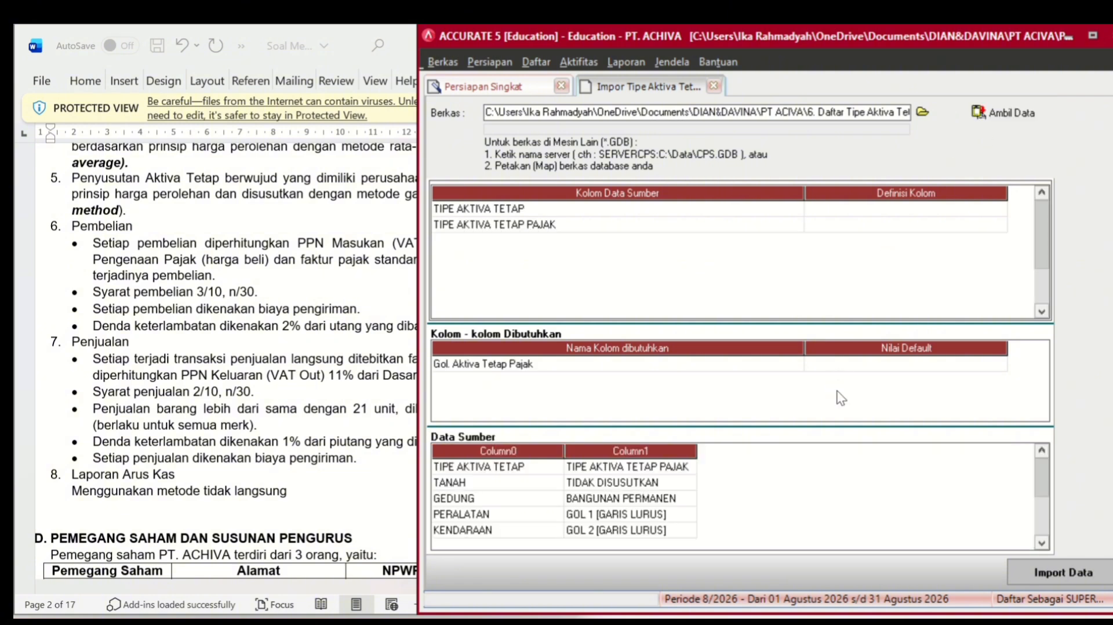
{"action": "right_click", "coordinate": [659, 463]}
{"action": "left_click", "coordinate": [698, 493]}
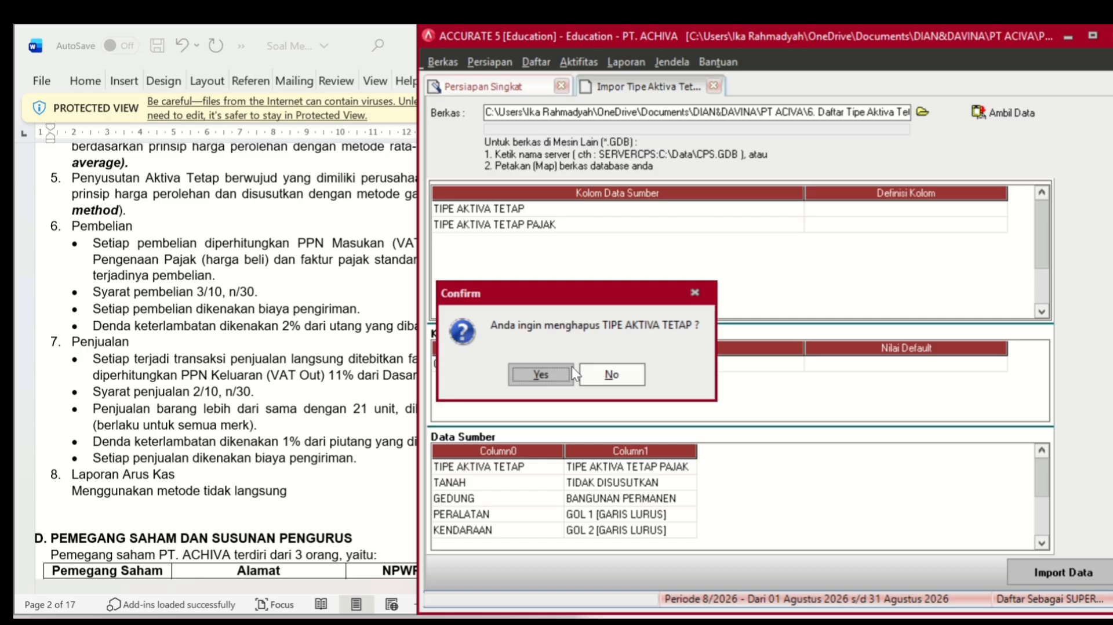
{"action": "left_click", "coordinate": [541, 377]}
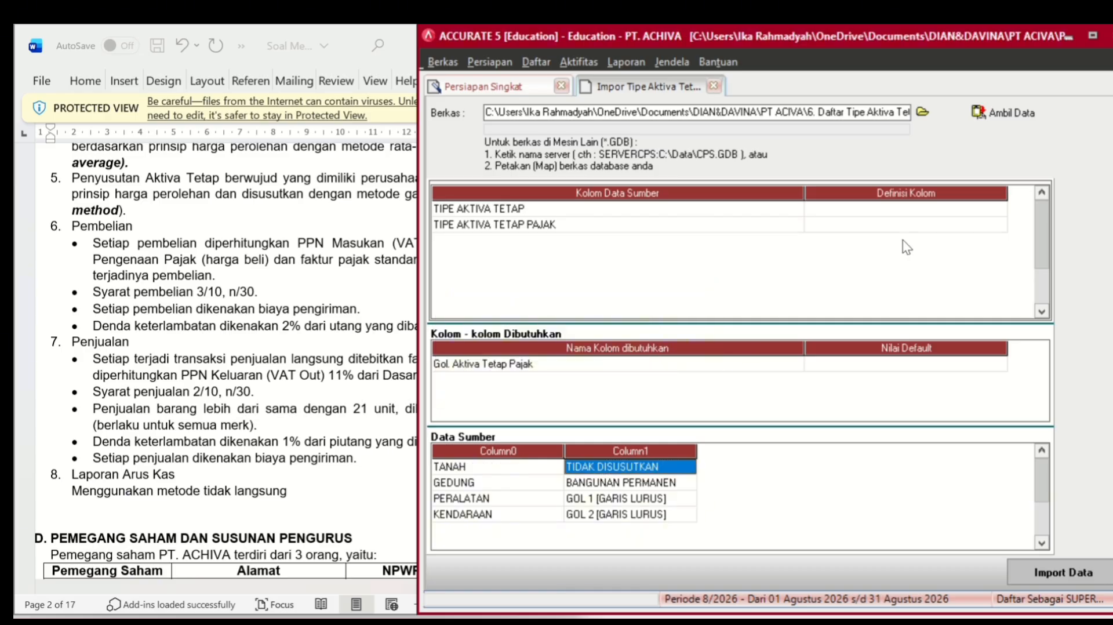
- Define the first column as Tipe Aktiva Tetap and the second as Gol. Aktiva Tetap Pajak
{"action": "left_click", "coordinate": [930, 210]}
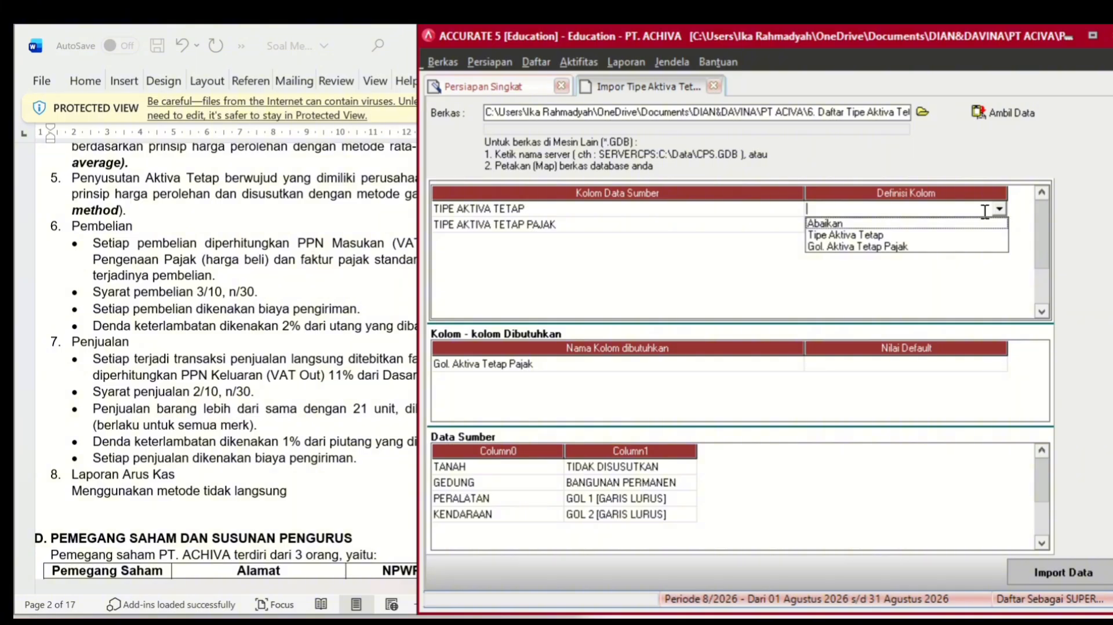
{"action": "left_click", "coordinate": [901, 238]}
{"action": "left_click", "coordinate": [937, 225]}
{"action": "left_click", "coordinate": [942, 229]}
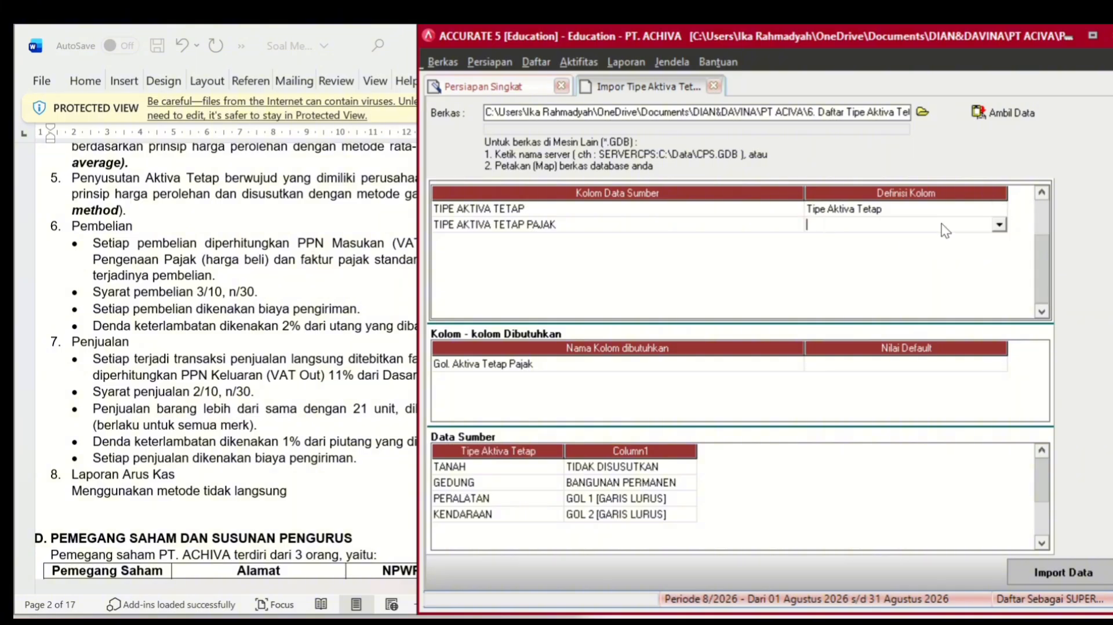
{"action": "left_click", "coordinate": [997, 223]}
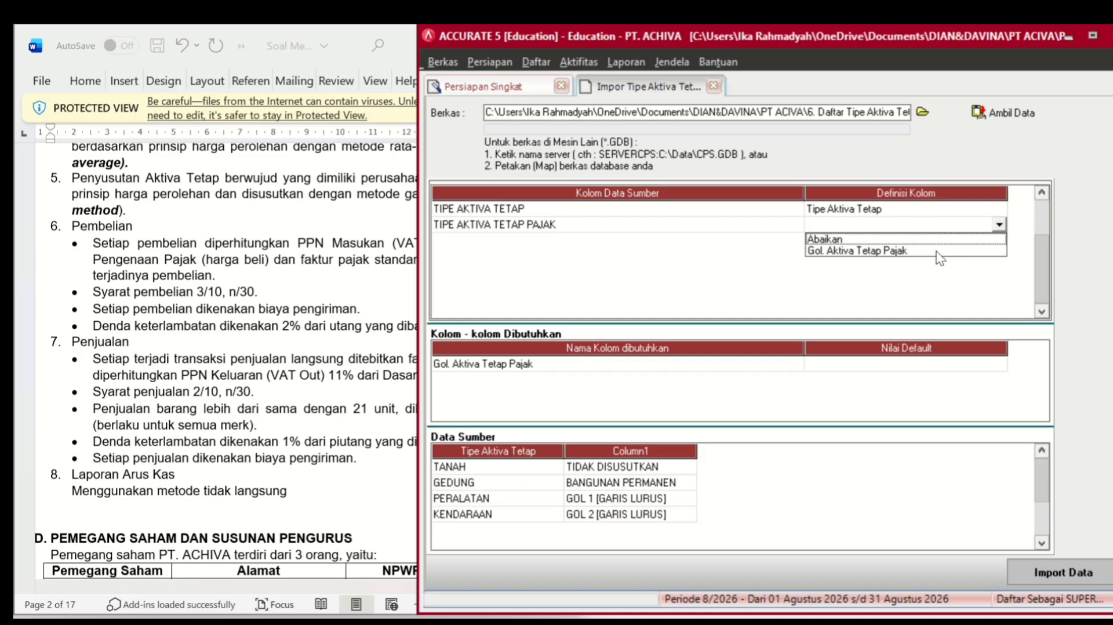
{"action": "left_click", "coordinate": [939, 251]}
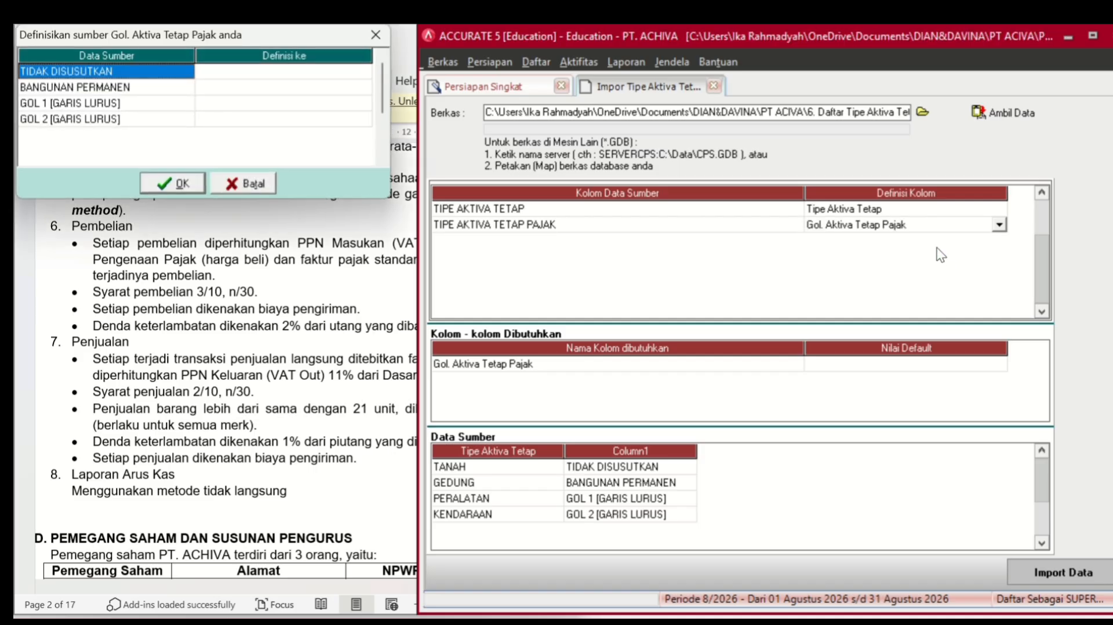
- Link the TIDAK DISUSUTKAN and BANGUNAN PERMANEN values to their matching tax groups
{"action": "left_click", "coordinate": [244, 71]}
{"action": "left_click", "coordinate": [308, 74]}
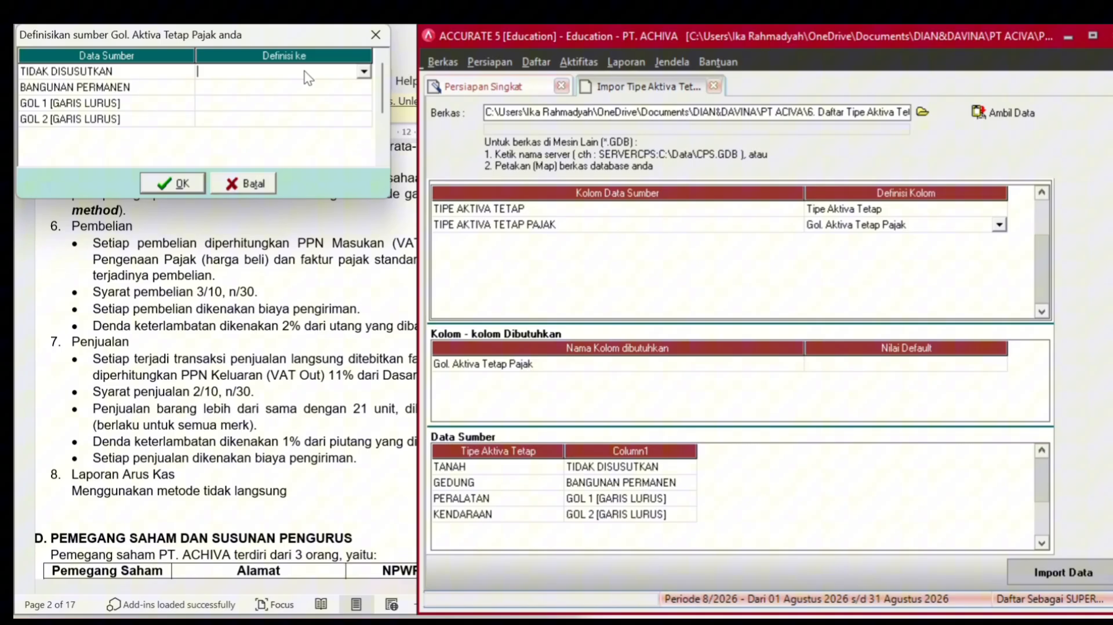
{"action": "left_click", "coordinate": [364, 72]}
{"action": "left_click", "coordinate": [272, 133]}
{"action": "left_click", "coordinate": [308, 87]}
{"action": "left_click", "coordinate": [310, 88]}
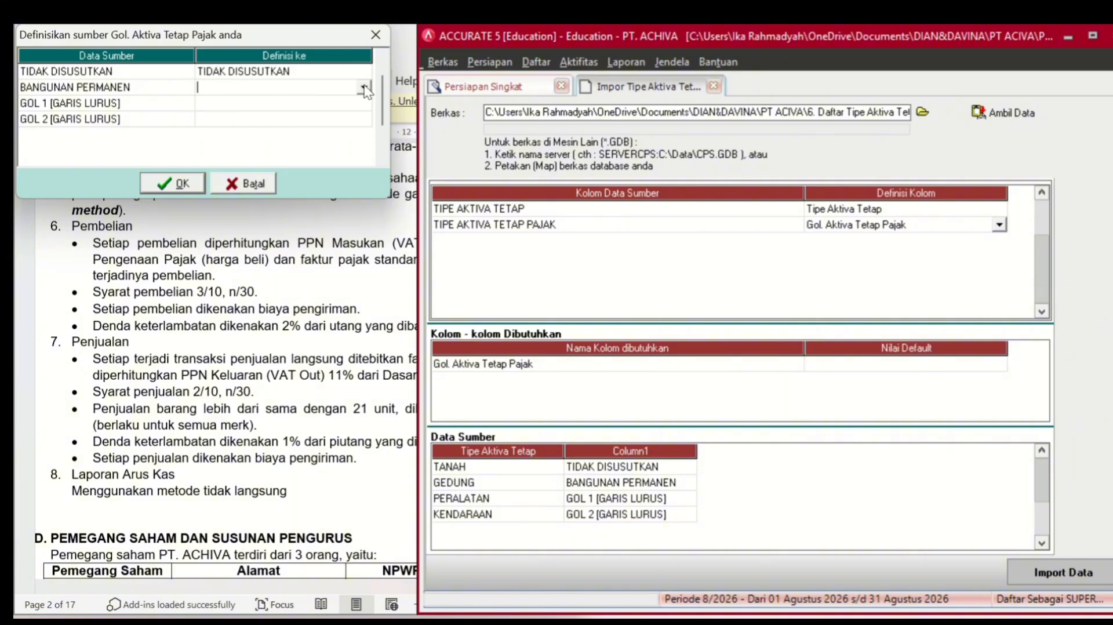
{"action": "left_click", "coordinate": [364, 87]}
{"action": "left_click", "coordinate": [328, 101]}
{"action": "left_click", "coordinate": [330, 105]}
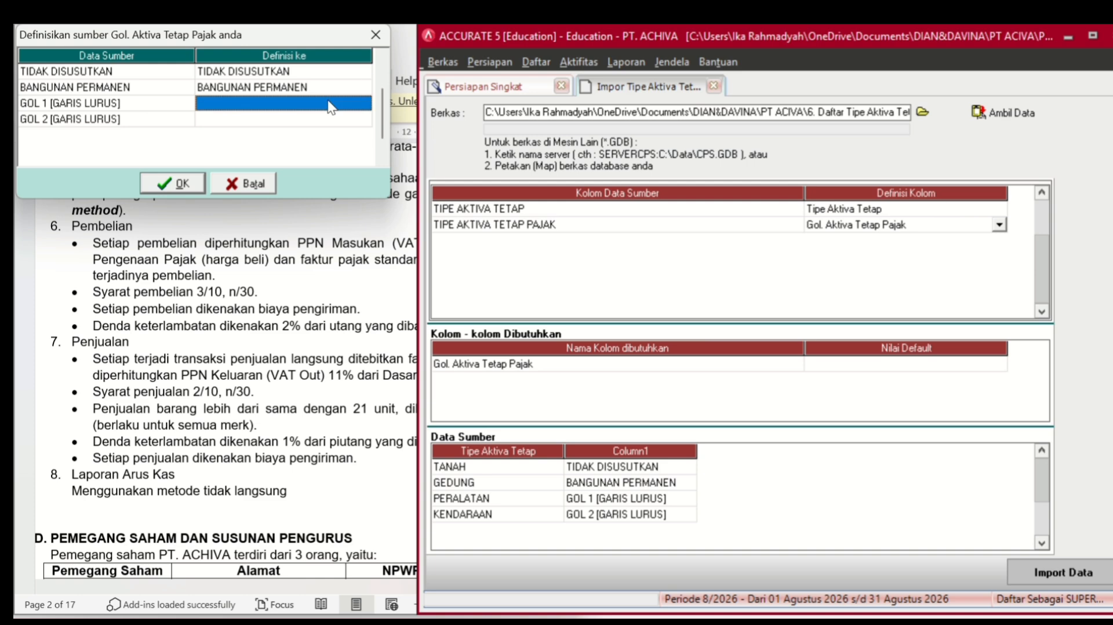
- Link GOL 1 [GARIS LURUS] and GOL 2 [GARIS LURUS] to their tax groups and confirm
{"action": "left_click", "coordinate": [331, 104]}
{"action": "left_click", "coordinate": [364, 104]}
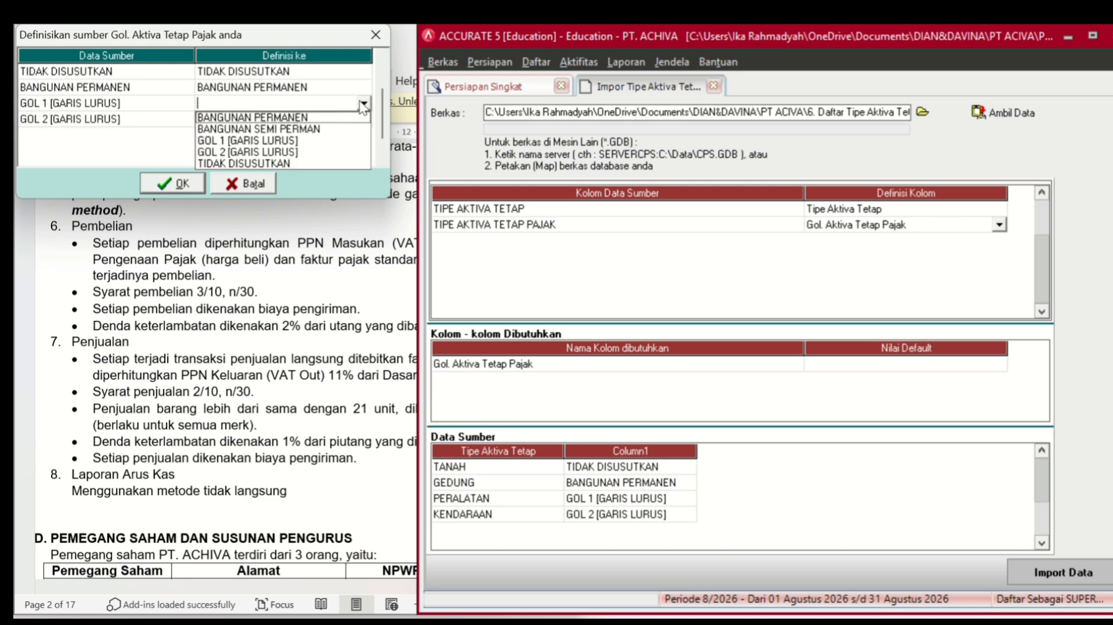
{"action": "left_click", "coordinate": [307, 141]}
{"action": "left_click", "coordinate": [324, 120]}
{"action": "left_click", "coordinate": [324, 120]}
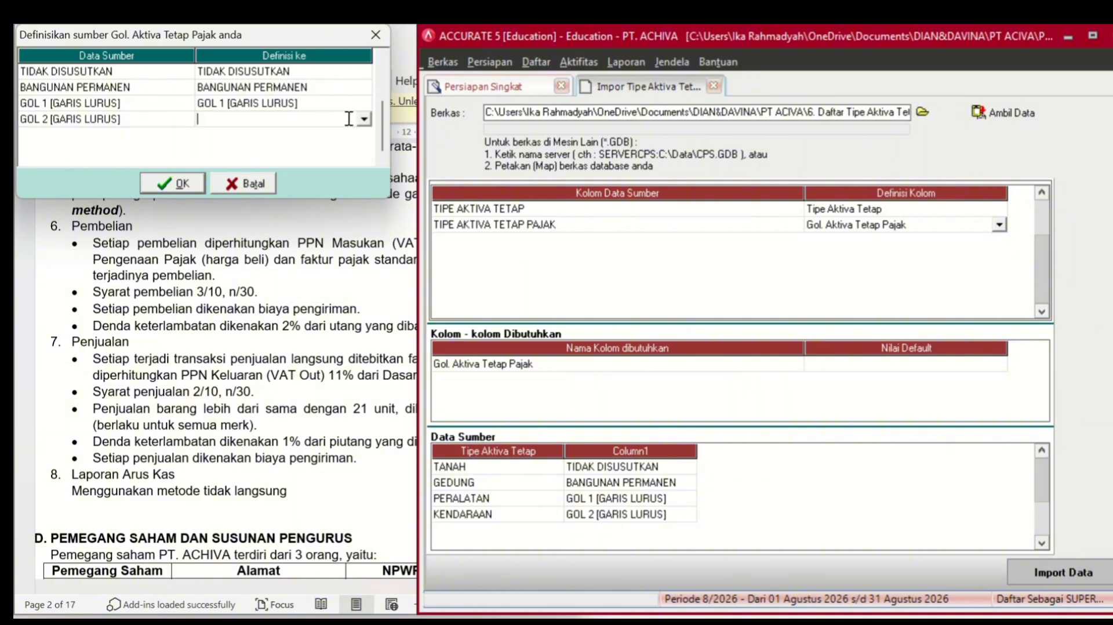
{"action": "left_click", "coordinate": [363, 120]}
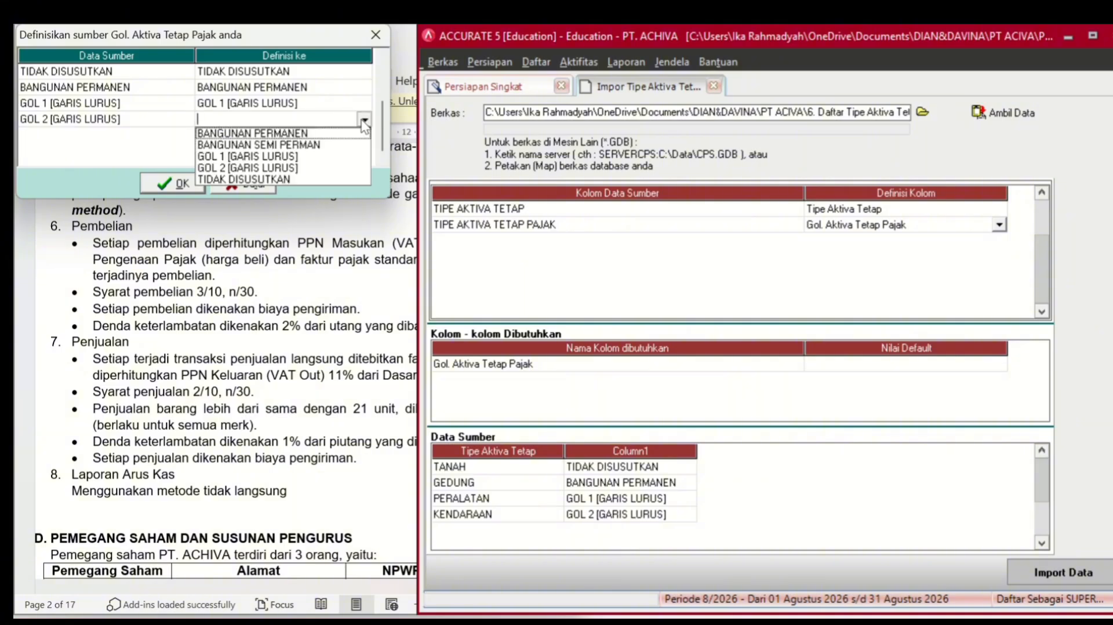
{"action": "left_click", "coordinate": [290, 166]}
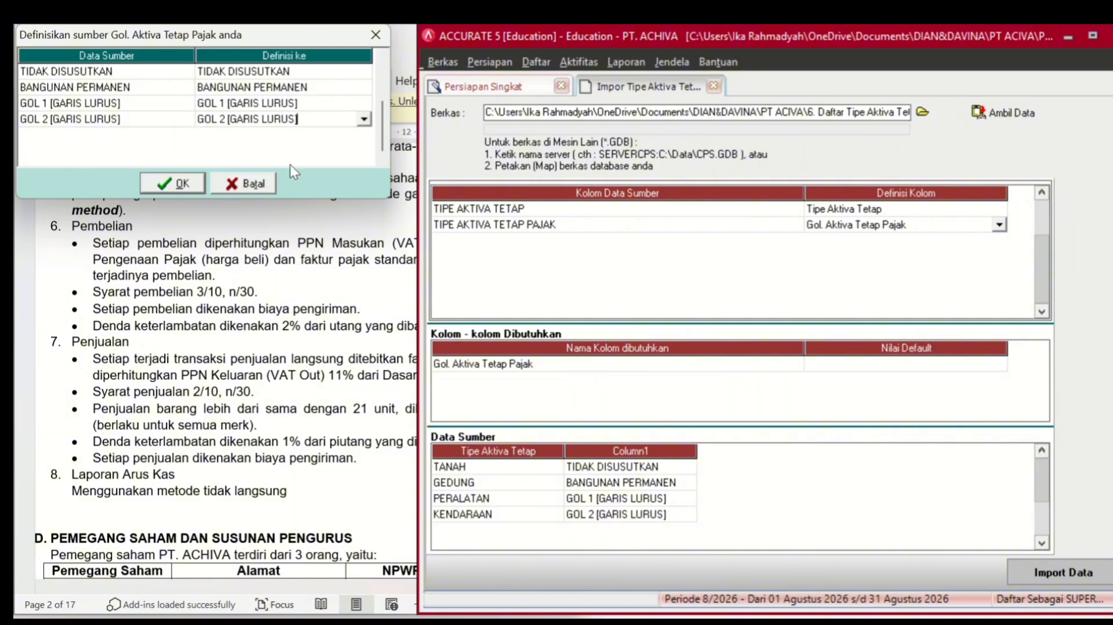
{"action": "left_click", "coordinate": [187, 186]}
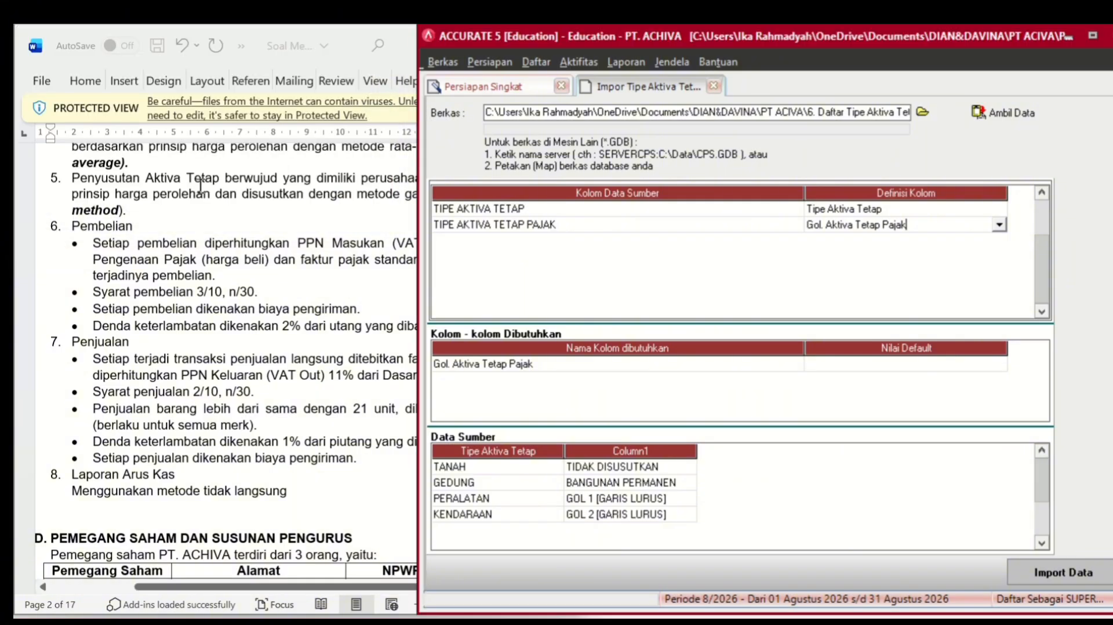
- Commit the column definitions and import the four fixed-asset types
{"action": "left_click", "coordinate": [867, 359]}
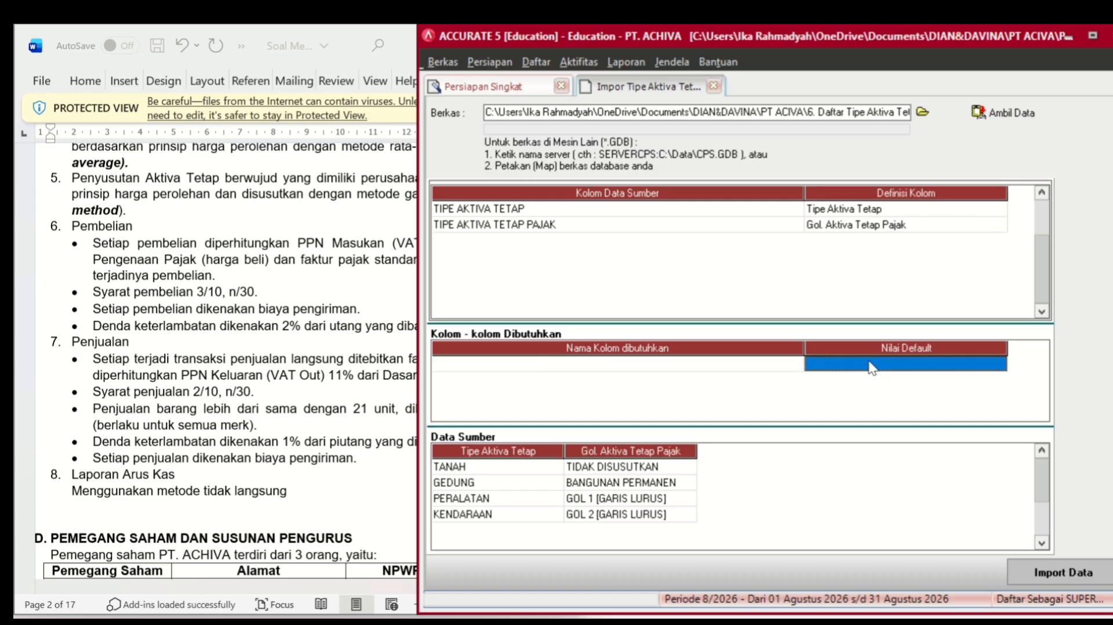
{"action": "left_click", "coordinate": [1084, 573]}
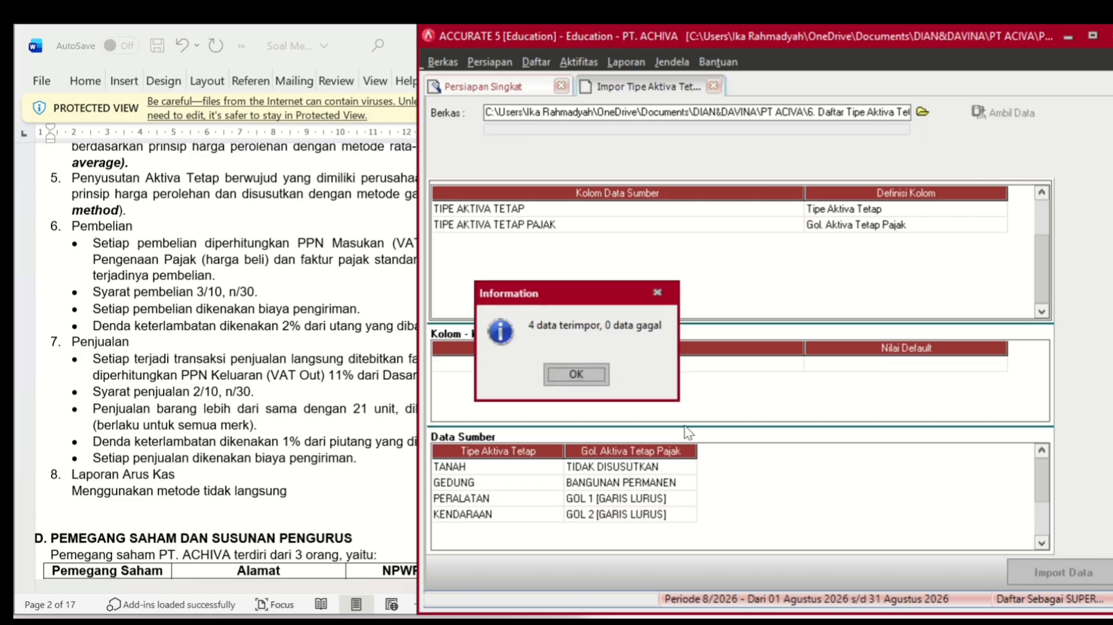
{"action": "left_click", "coordinate": [584, 371]}
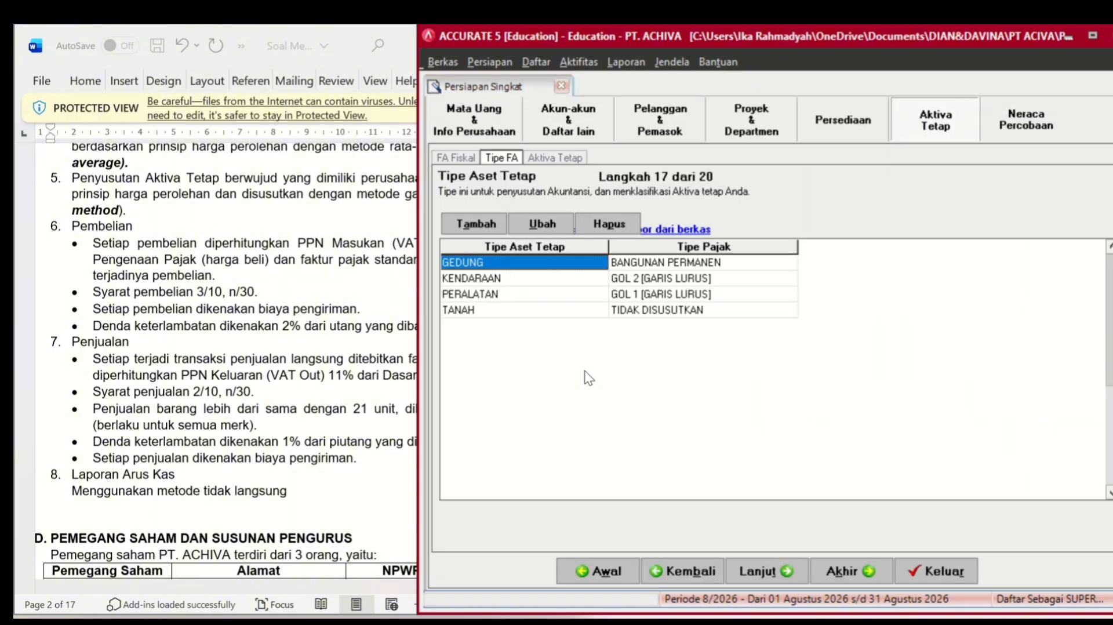
- Move to the fixed assets step and select the Excel file '7. Daftar aktiva Tetap PT ACHIVA' for import
{"action": "left_click", "coordinate": [770, 572]}
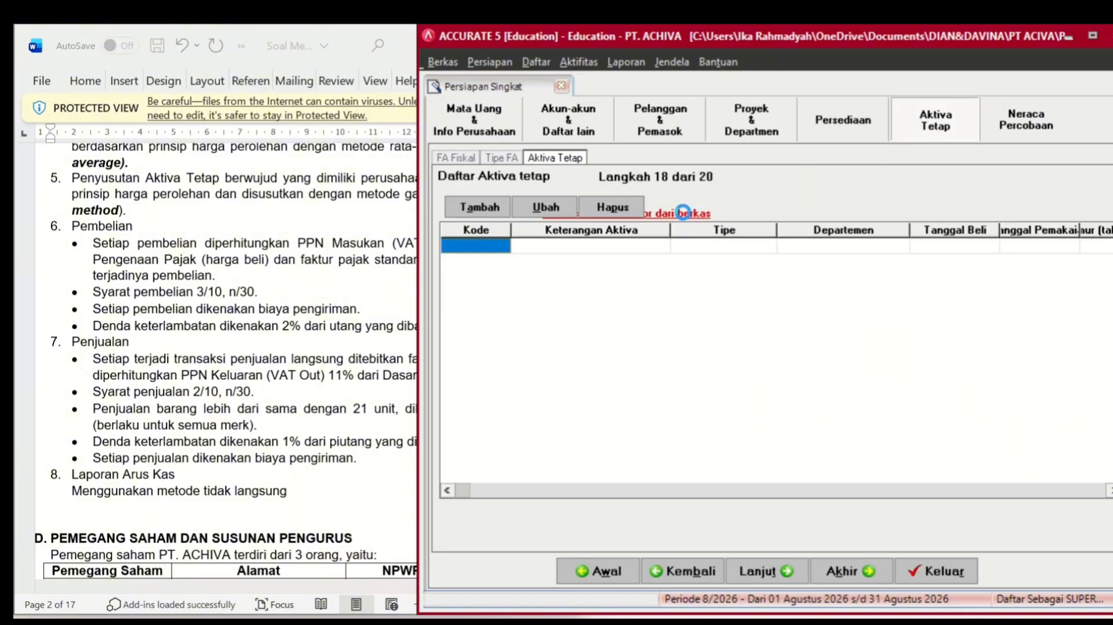
{"action": "left_click", "coordinate": [683, 212]}
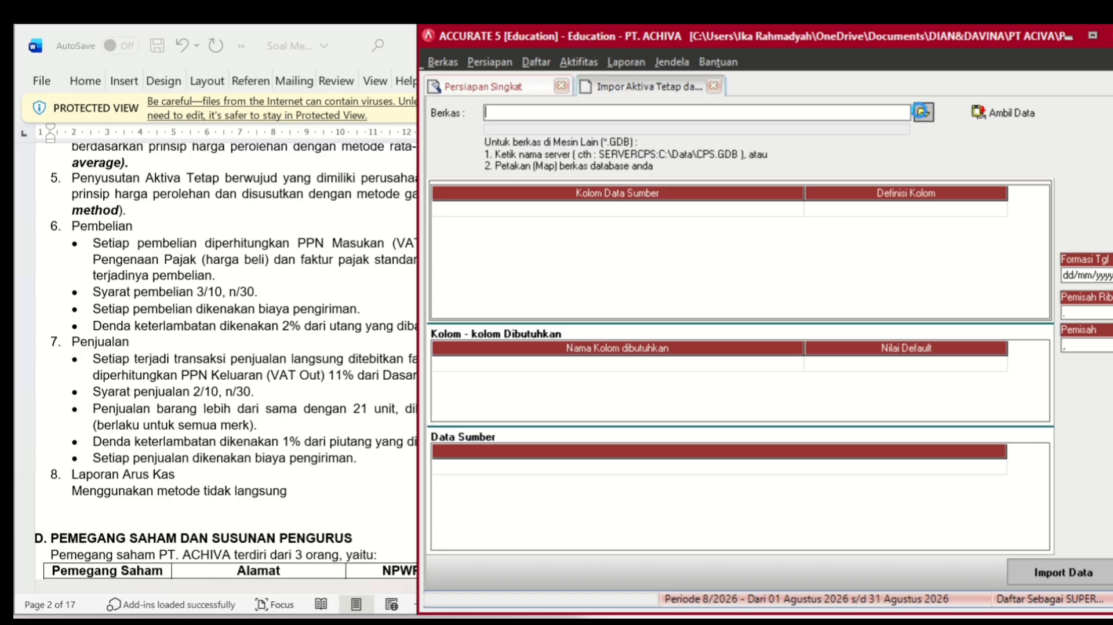
{"action": "left_click", "coordinate": [923, 112]}
{"action": "left_click", "coordinate": [659, 453]}
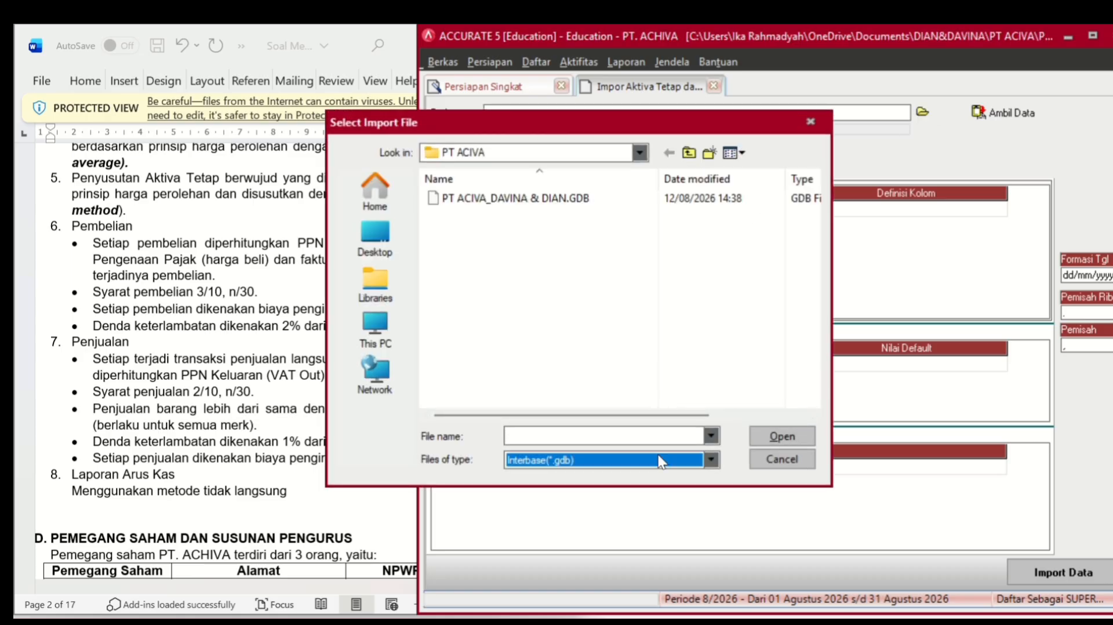
{"action": "left_click", "coordinate": [641, 474]}
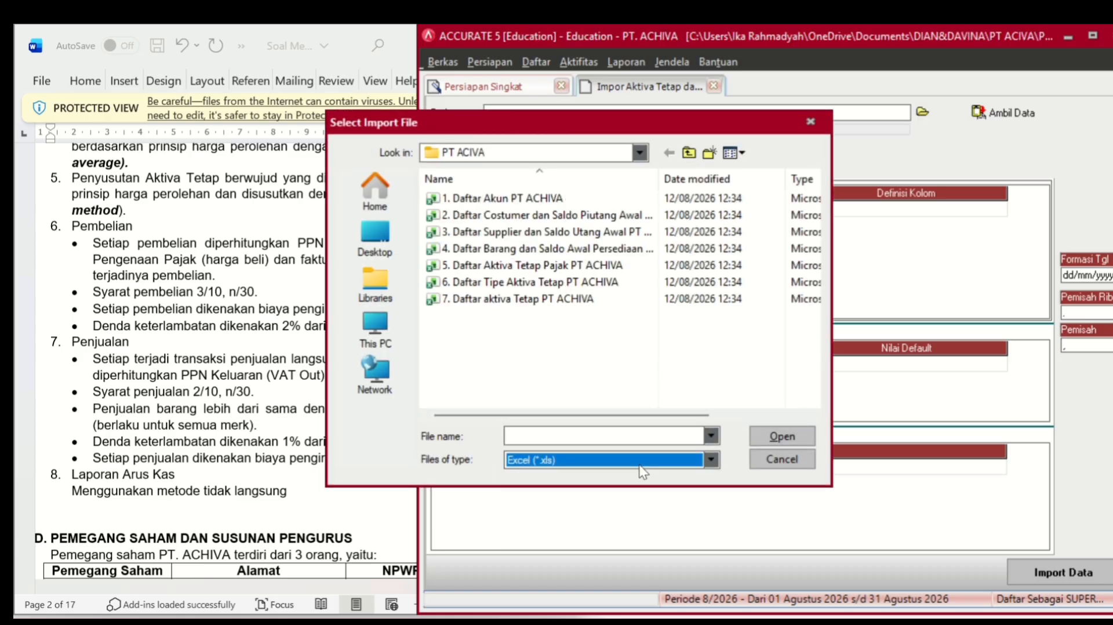
{"action": "left_click", "coordinate": [587, 303]}
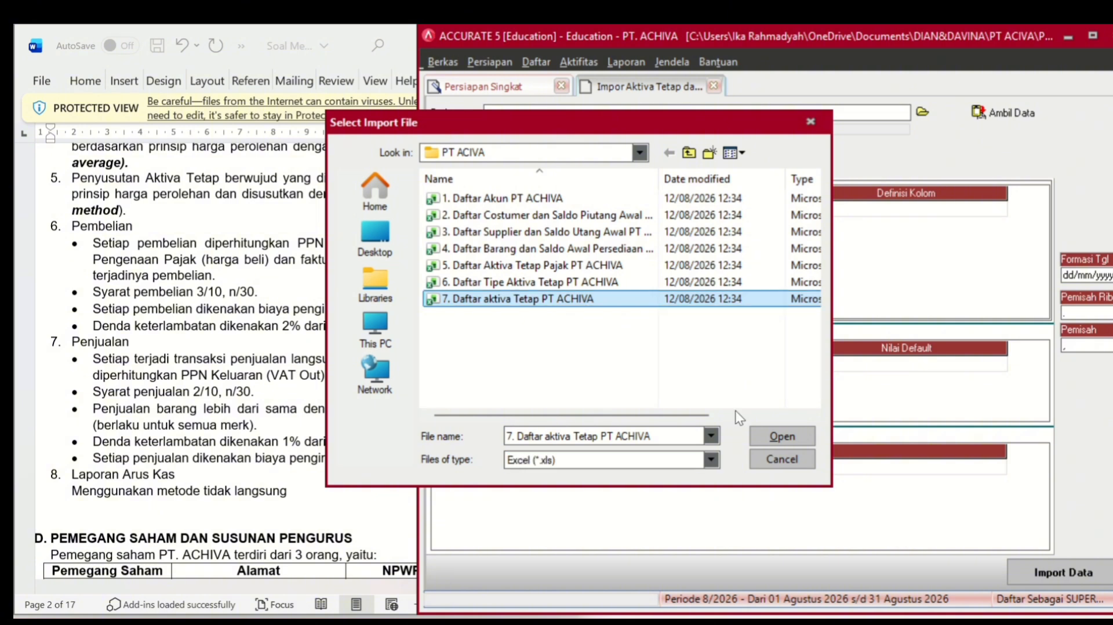
{"action": "left_click", "coordinate": [773, 436]}
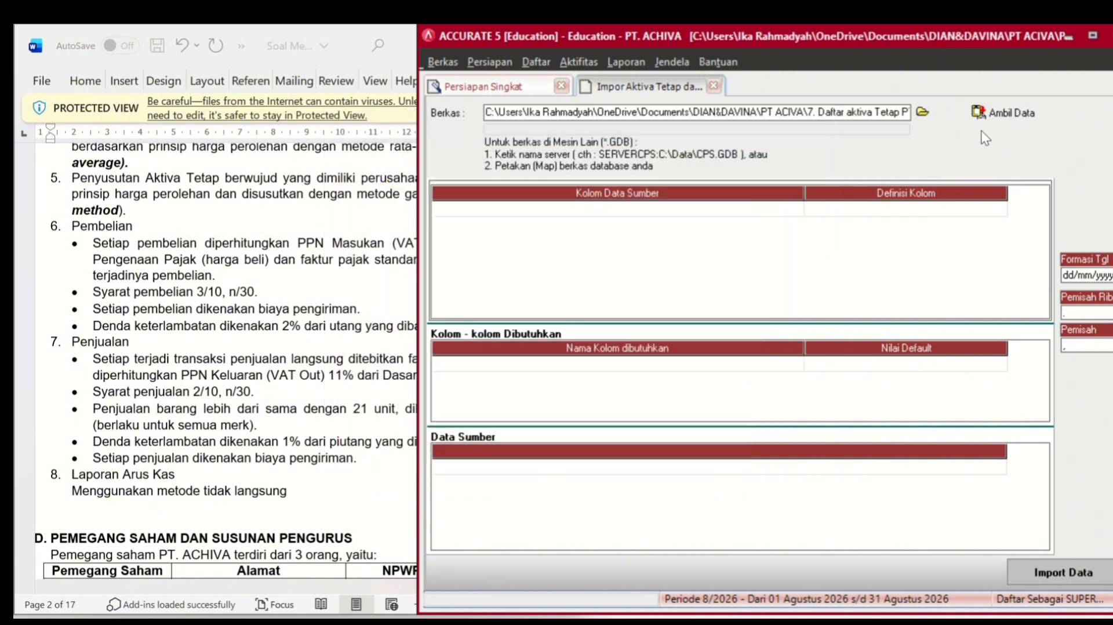
- Load the file's data and delete its header row
{"action": "left_click", "coordinate": [990, 114]}
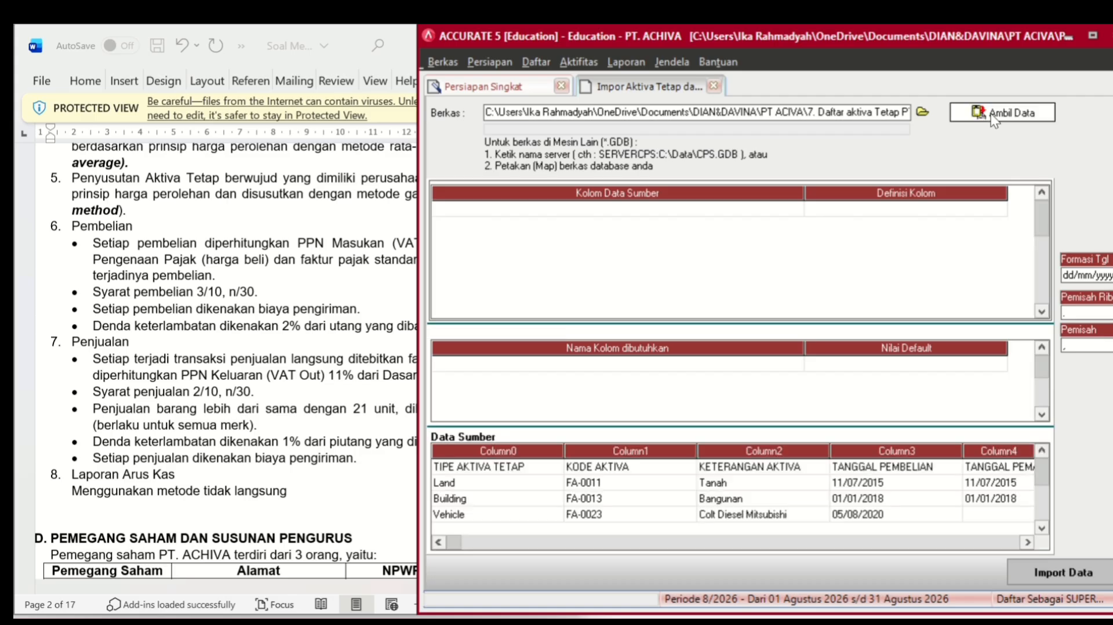
{"action": "right_click", "coordinate": [740, 471]}
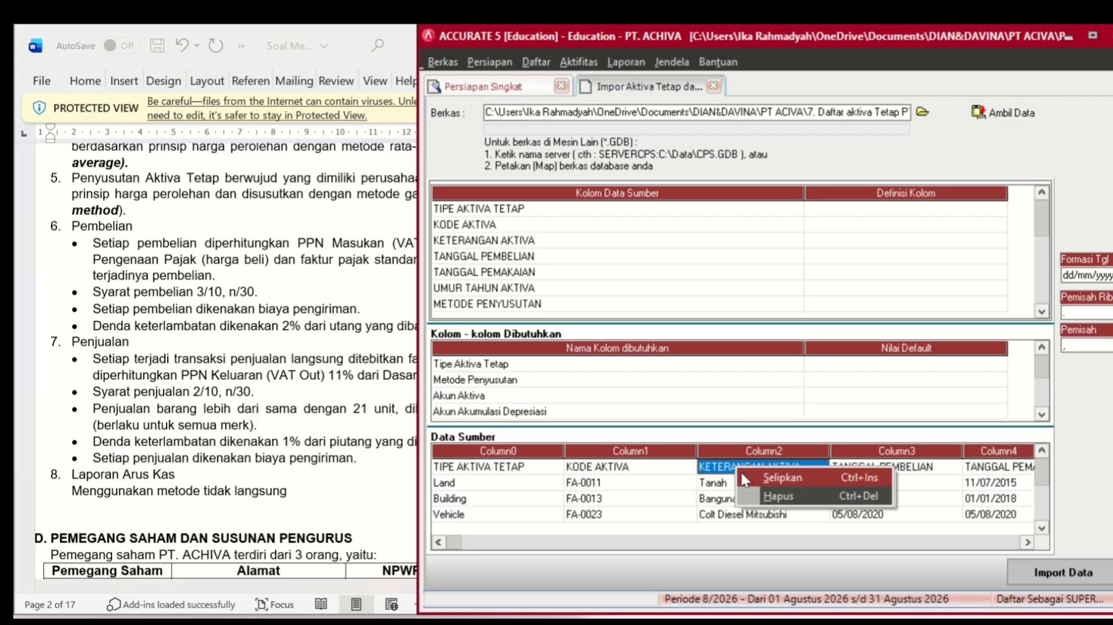
{"action": "left_click", "coordinate": [769, 496]}
{"action": "left_click", "coordinate": [539, 374]}
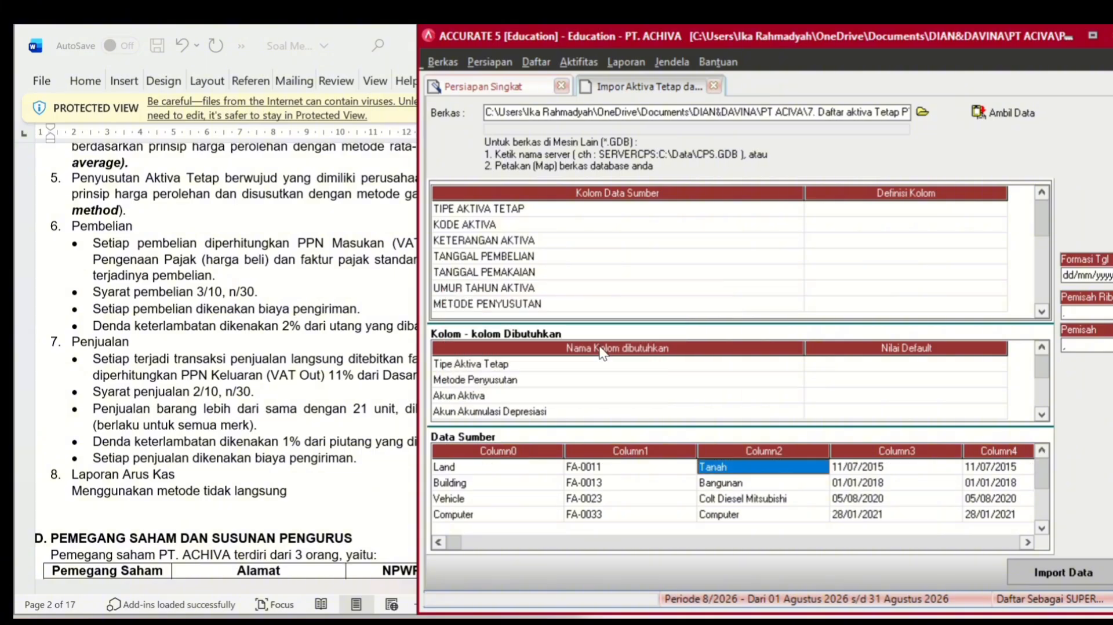
- Define the TIPE AKTIVA TETAP column as Tipe Aktiva Tetap and map Land to TANAH
{"action": "left_click", "coordinate": [913, 210]}
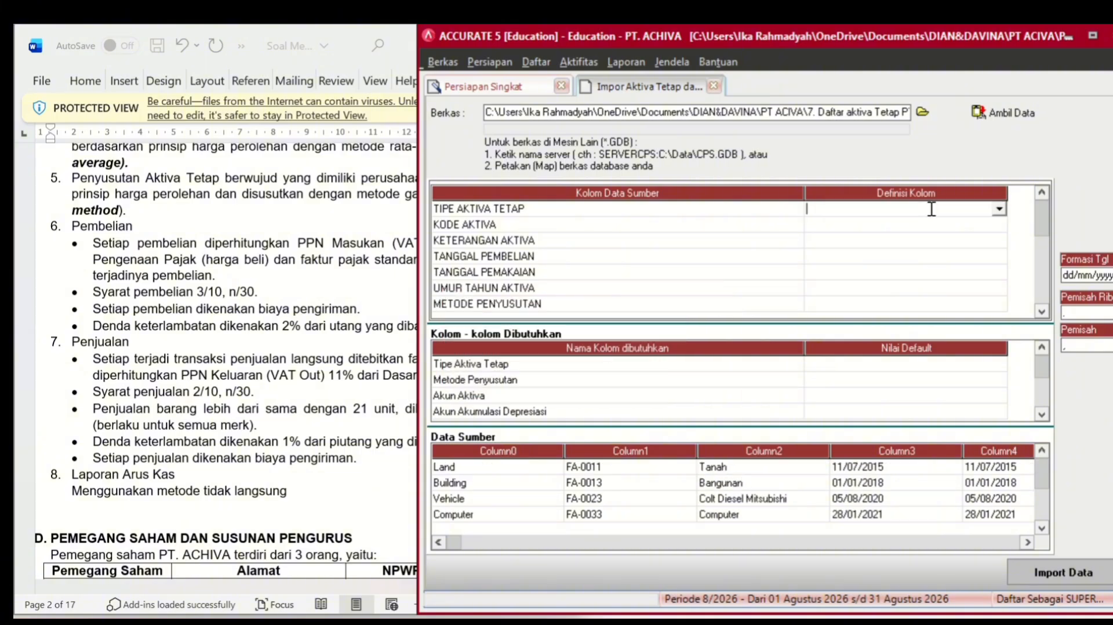
{"action": "left_click", "coordinate": [998, 208]}
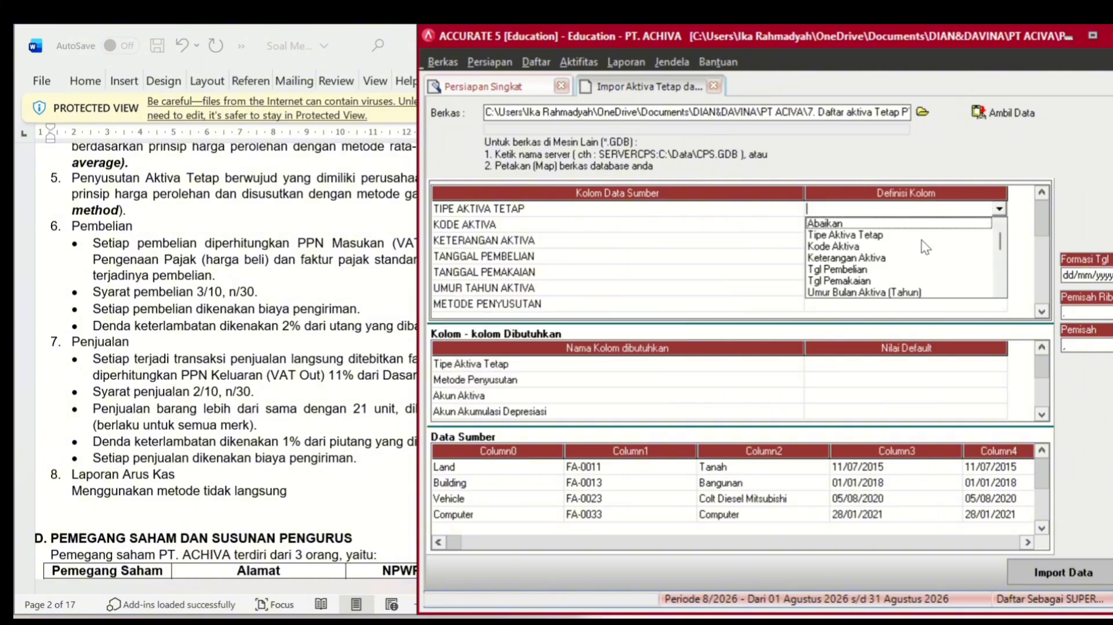
{"action": "left_click", "coordinate": [914, 233]}
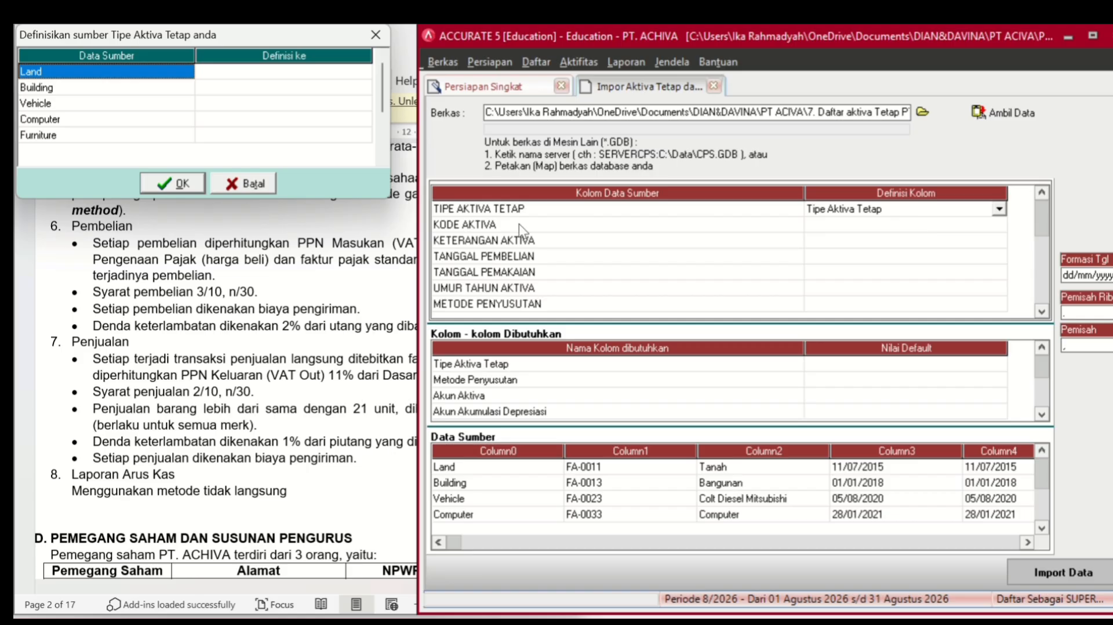
{"action": "left_click", "coordinate": [299, 73]}
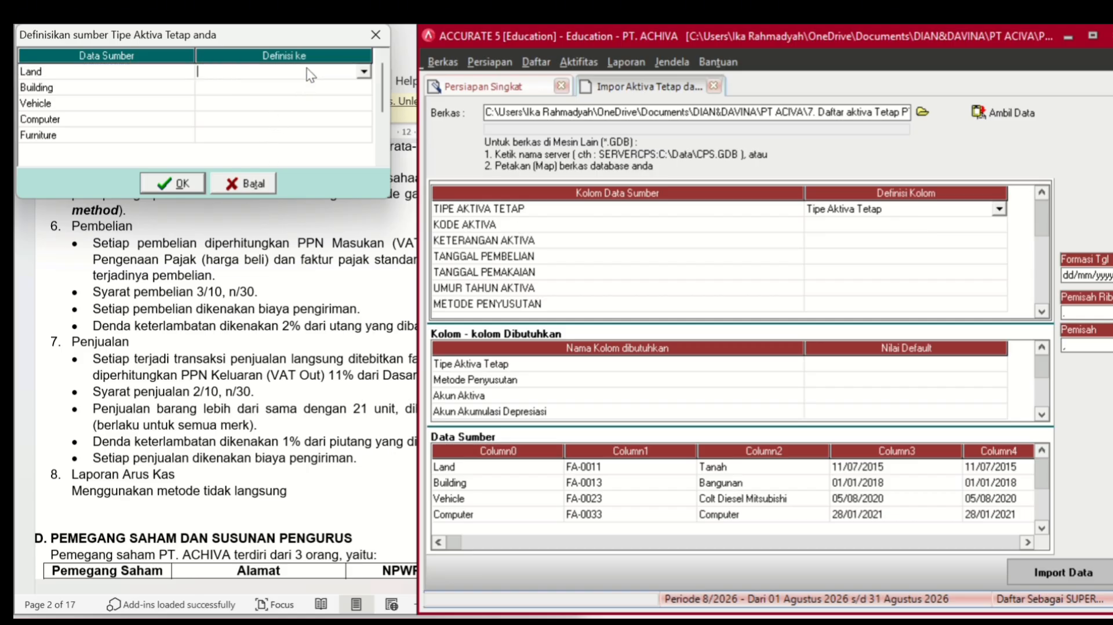
{"action": "left_click", "coordinate": [364, 72]}
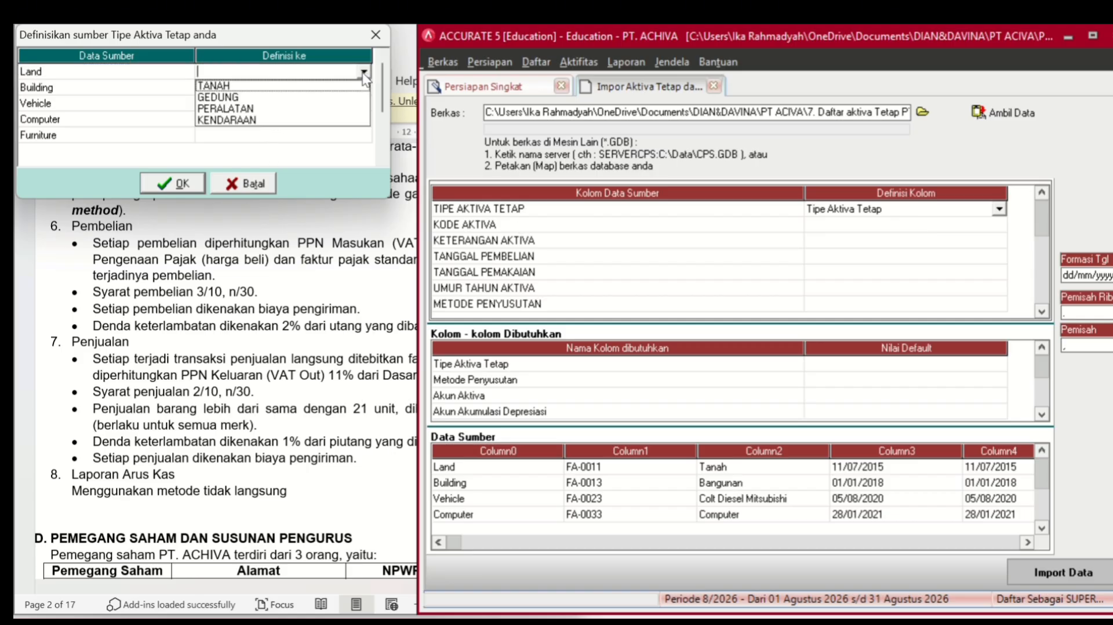
{"action": "left_click", "coordinate": [334, 82]}
- Map Building to GEDUNG and Vehicle to KENDARAAN
{"action": "left_click", "coordinate": [331, 84]}
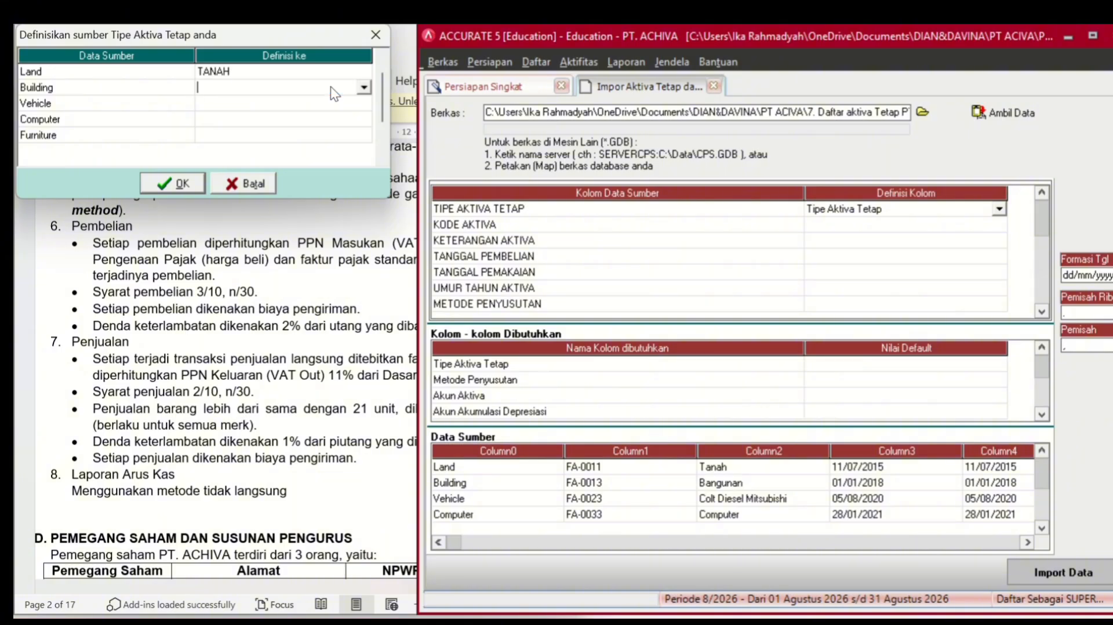
{"action": "left_click", "coordinate": [364, 87]}
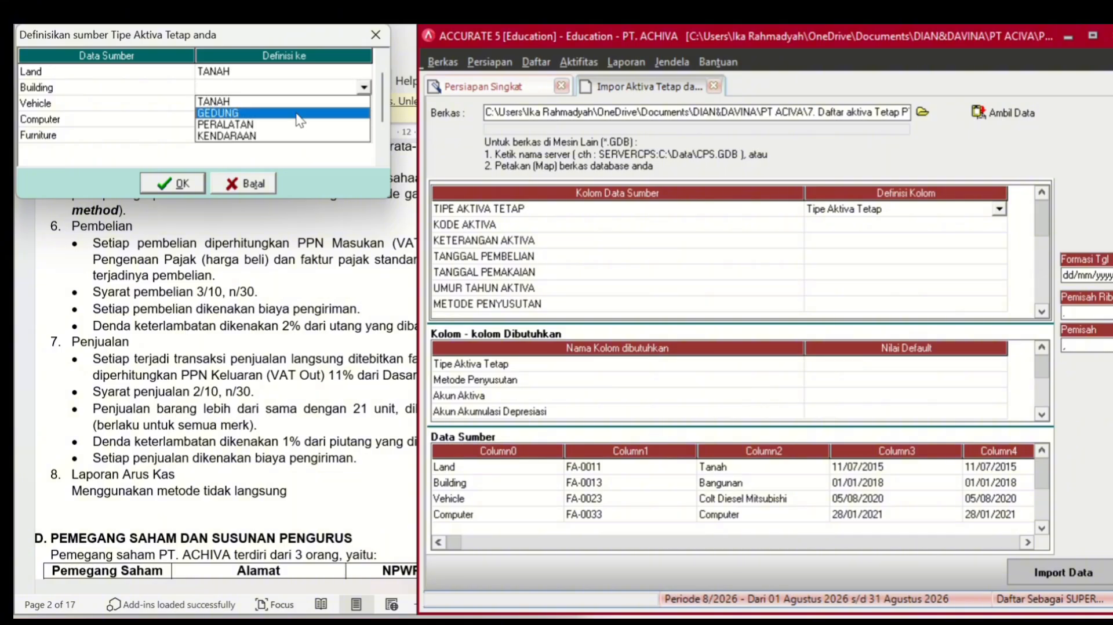
{"action": "left_click", "coordinate": [311, 107]}
{"action": "left_click", "coordinate": [315, 103]}
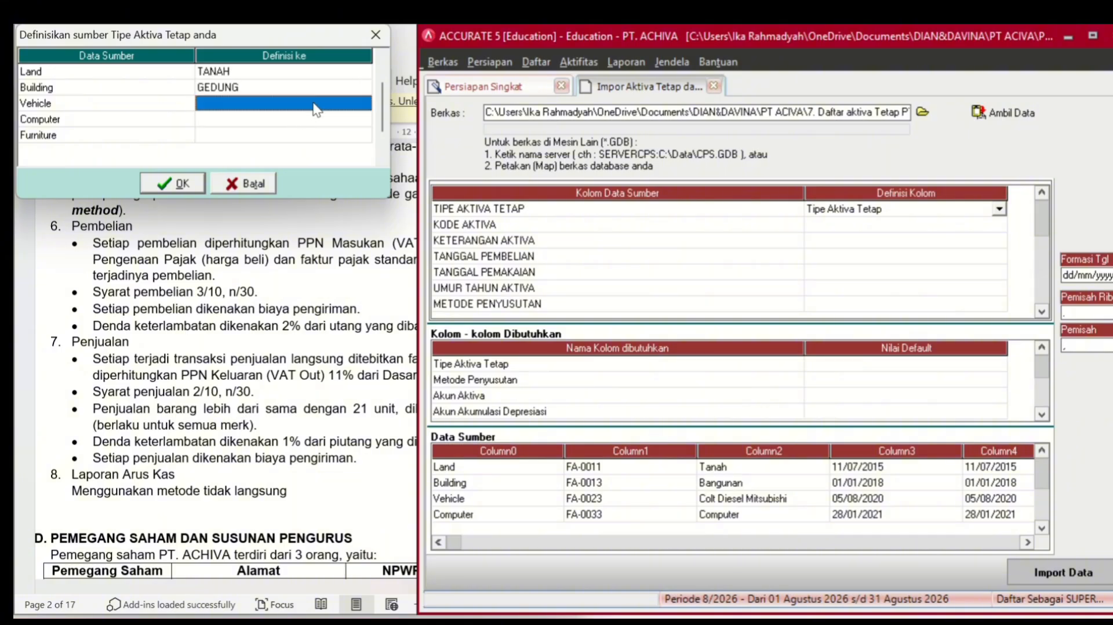
{"action": "left_click", "coordinate": [363, 103]}
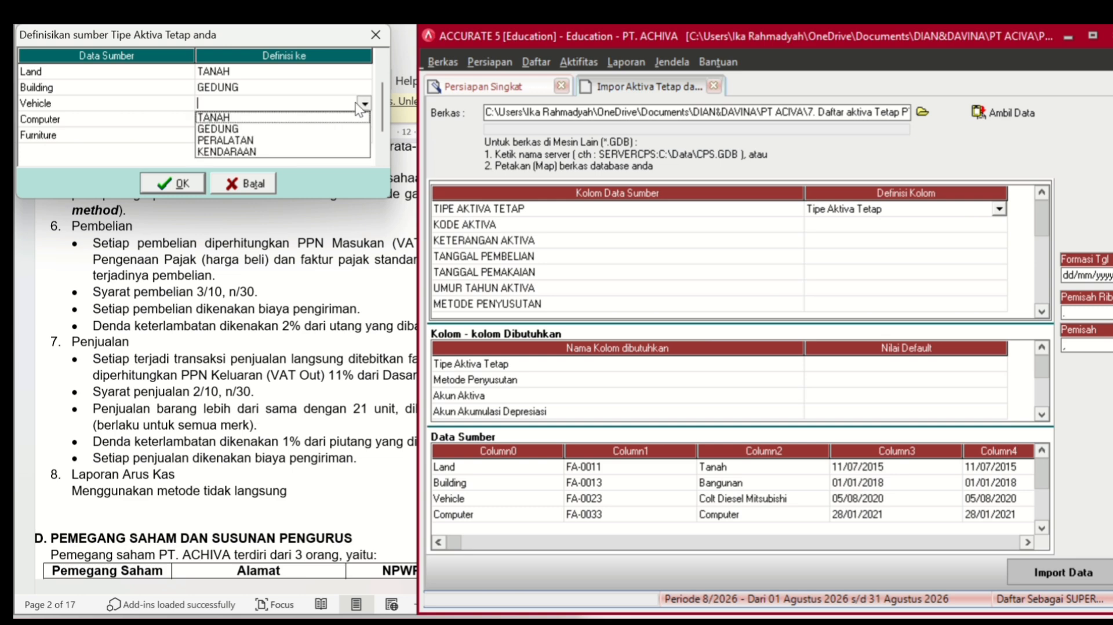
{"action": "left_click", "coordinate": [268, 153]}
- Map Computer and Furniture to PERALATAN and confirm the asset type mappings
{"action": "left_click", "coordinate": [322, 119]}
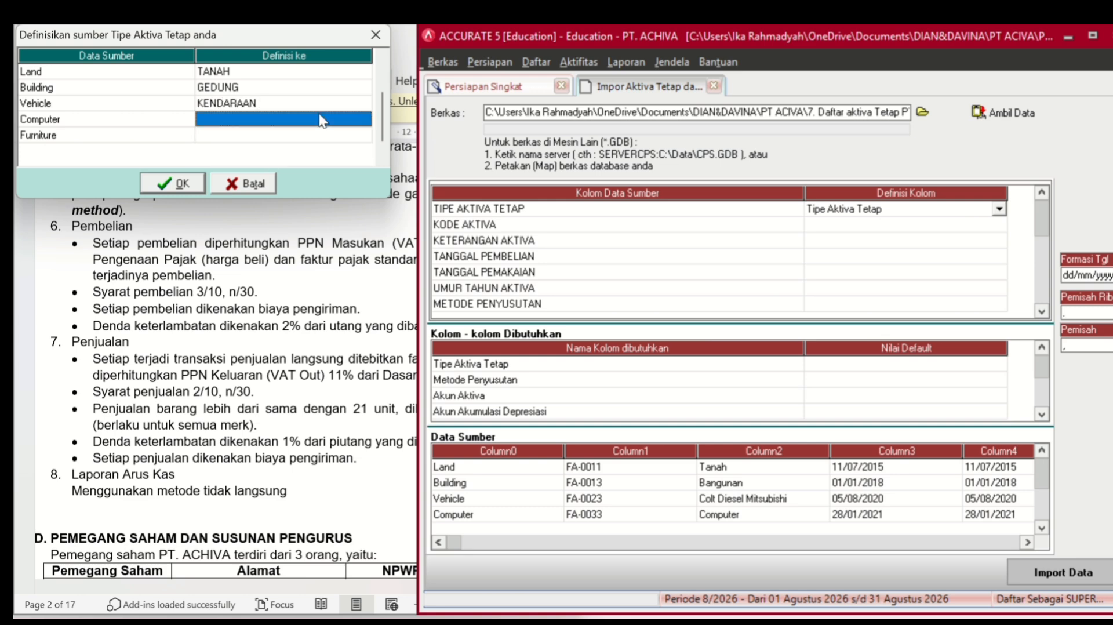
{"action": "left_click", "coordinate": [325, 120]}
{"action": "left_click", "coordinate": [364, 119]}
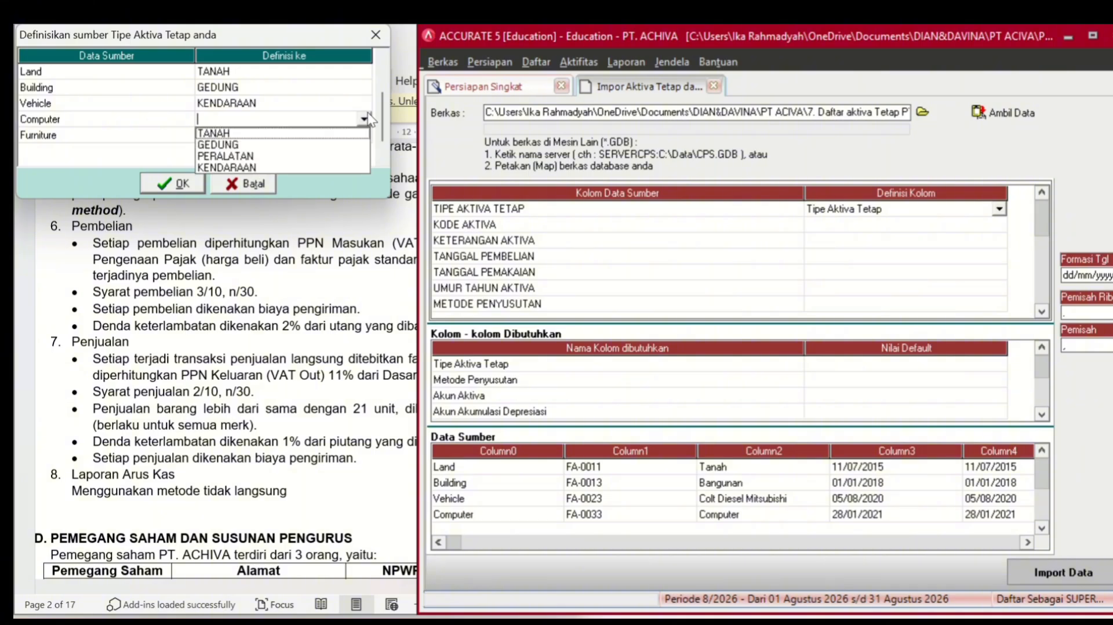
{"action": "left_click", "coordinate": [288, 146]}
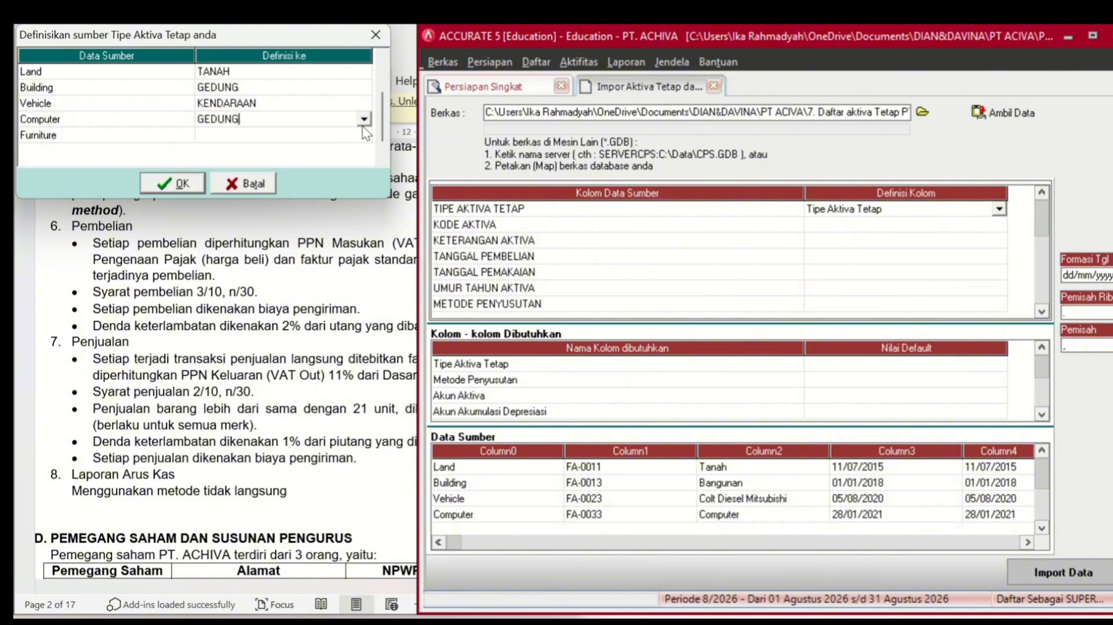
{"action": "left_click", "coordinate": [364, 119]}
{"action": "left_click", "coordinate": [280, 155]}
{"action": "left_click", "coordinate": [291, 137]}
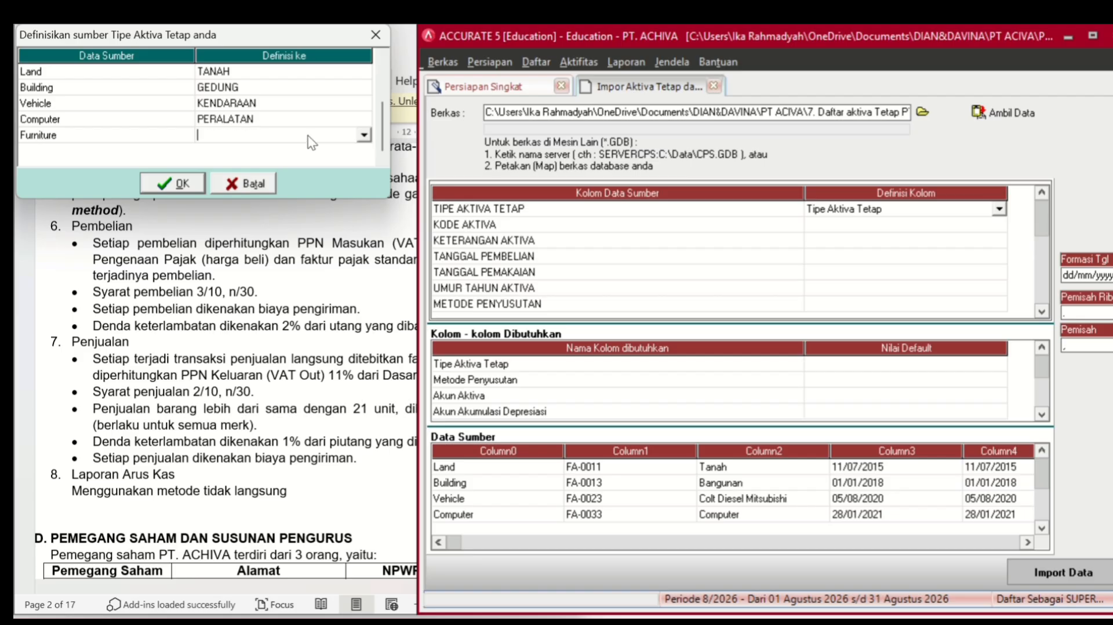
{"action": "left_click", "coordinate": [364, 134]}
{"action": "left_click", "coordinate": [302, 171]}
{"action": "left_click", "coordinate": [179, 183]}
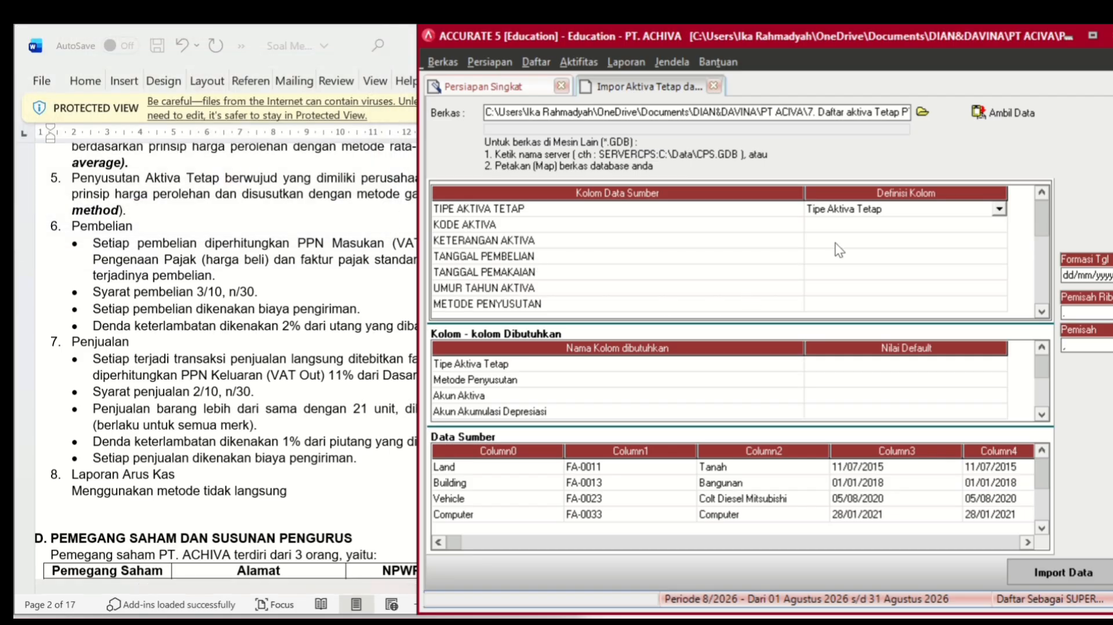
- Define KODE AKTIVA, KETERANGAN AKTIVA and TANGGAL PEMBELIAN as Kode Aktiva, Keterangan Aktiva and Tgl Pembelian
{"action": "left_click", "coordinate": [888, 225]}
{"action": "left_click", "coordinate": [893, 227]}
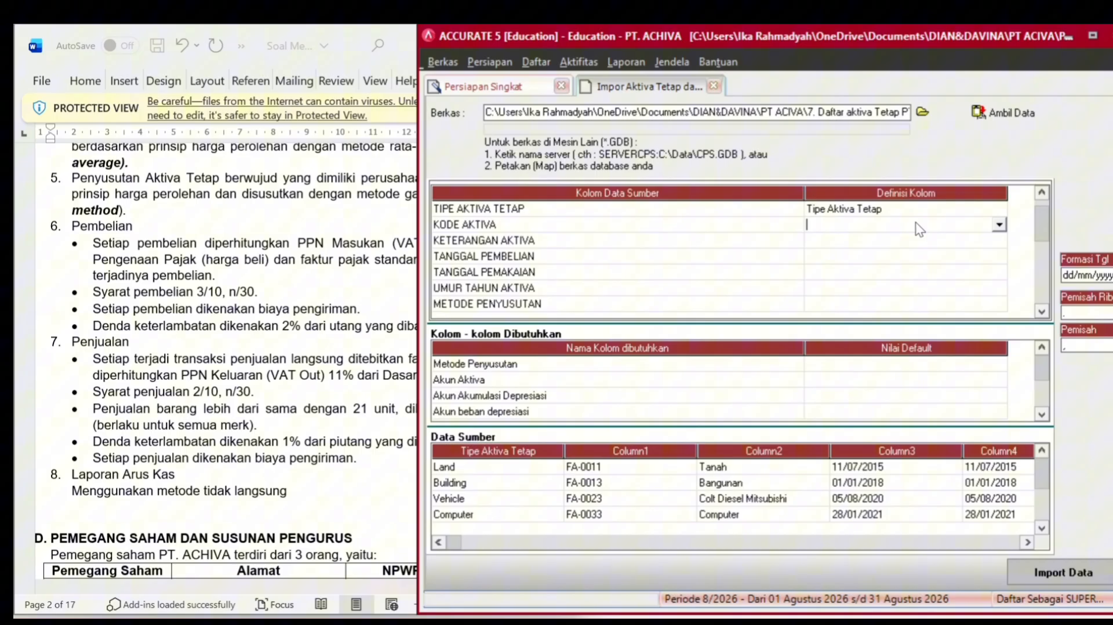
{"action": "left_click", "coordinate": [998, 224]}
{"action": "left_click", "coordinate": [939, 251]}
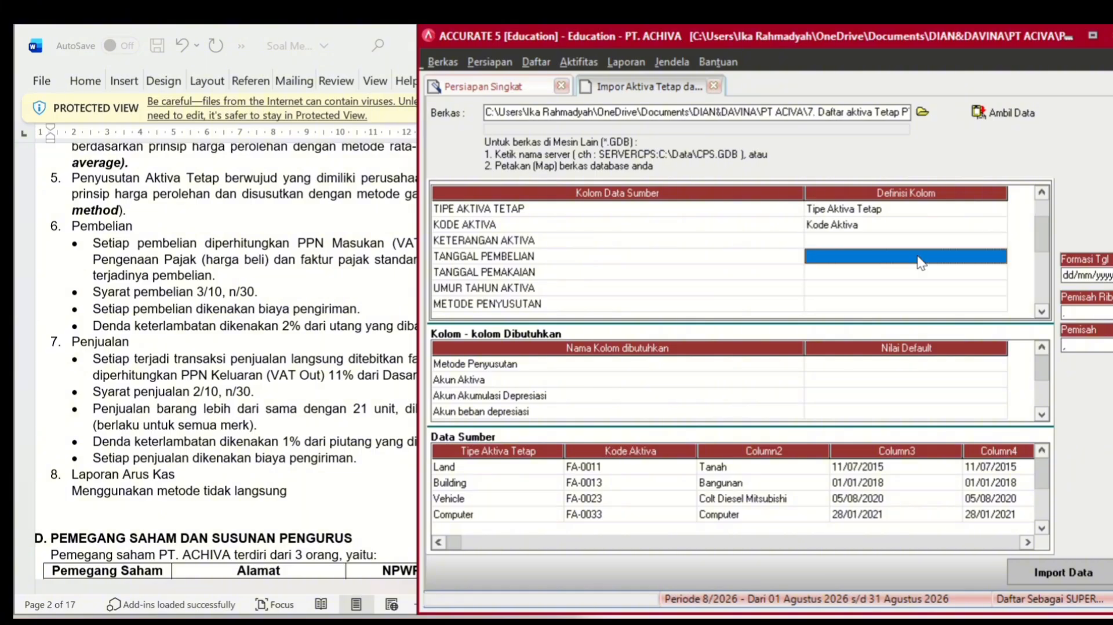
{"action": "left_click", "coordinate": [960, 248]}
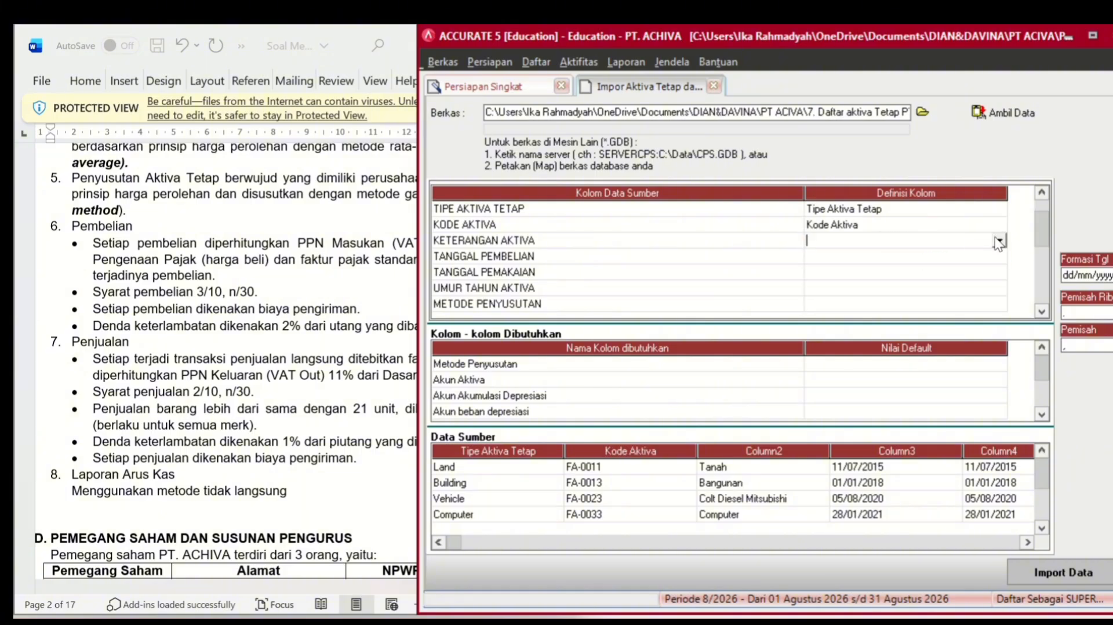
{"action": "left_click", "coordinate": [998, 240]}
{"action": "left_click", "coordinate": [924, 273]}
{"action": "left_click", "coordinate": [955, 260]}
{"action": "left_click", "coordinate": [1000, 255]}
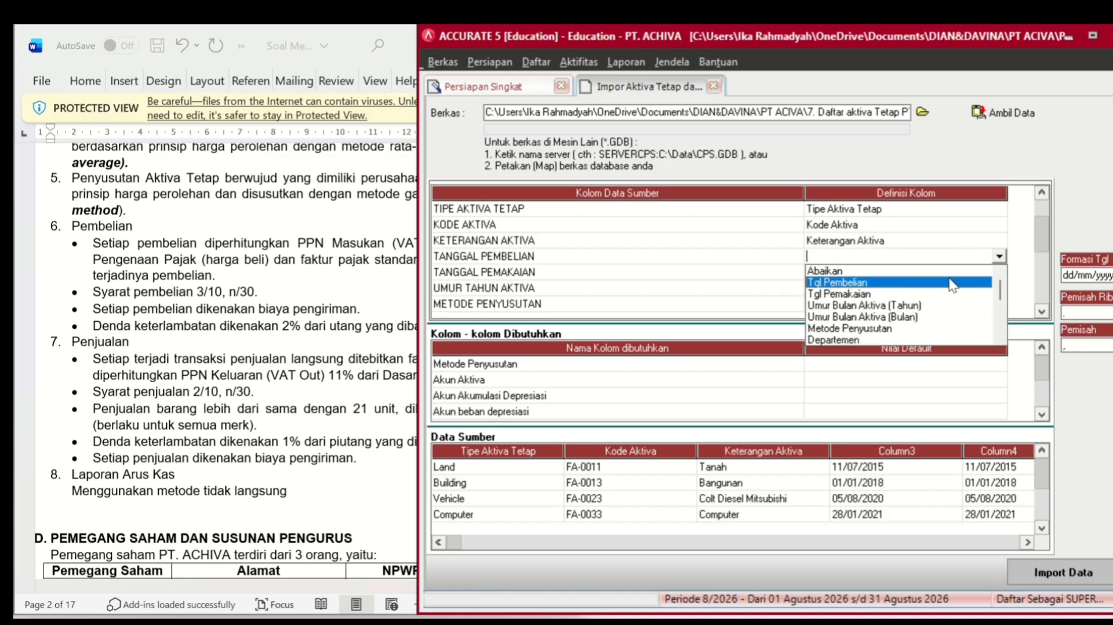
{"action": "left_click", "coordinate": [951, 283]}
- Define TANGGAL PEMAKAIAN as Tgl Pemakaian and UMUR TAHUN AKTIVA as asset life in years
{"action": "left_click", "coordinate": [955, 270]}
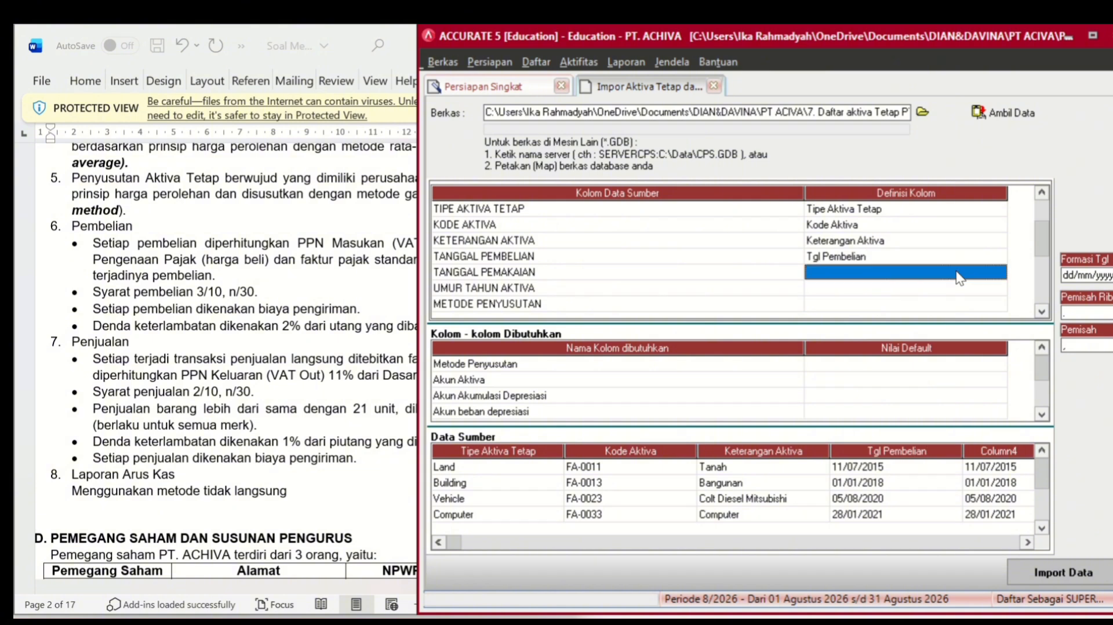
{"action": "left_click", "coordinate": [956, 270]}
{"action": "left_click", "coordinate": [996, 273]}
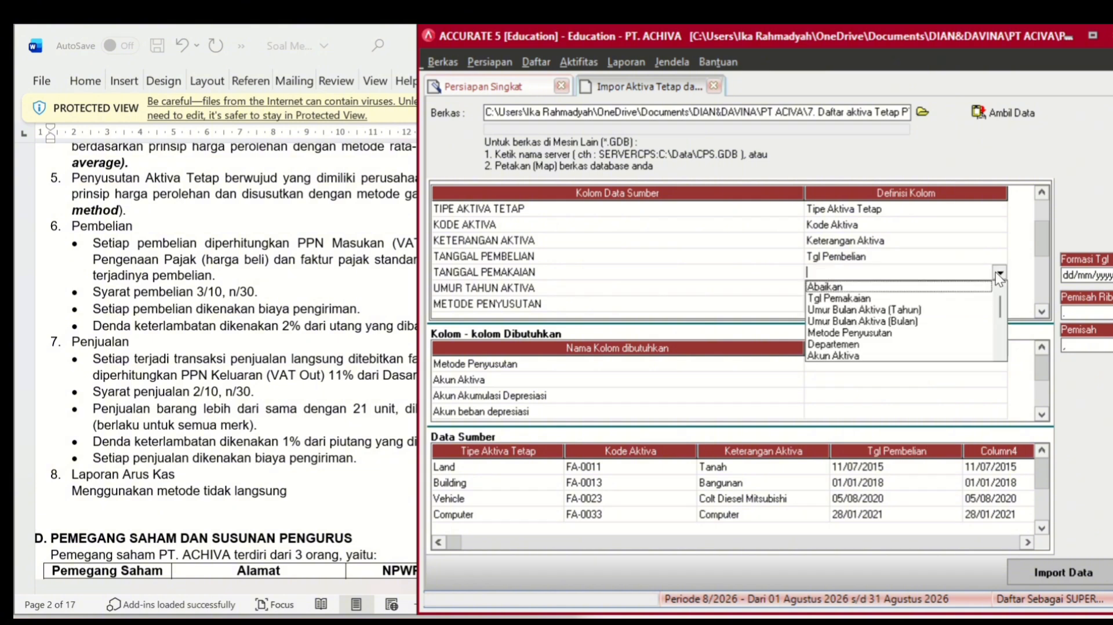
{"action": "left_click", "coordinate": [957, 293]}
{"action": "left_click", "coordinate": [979, 287]}
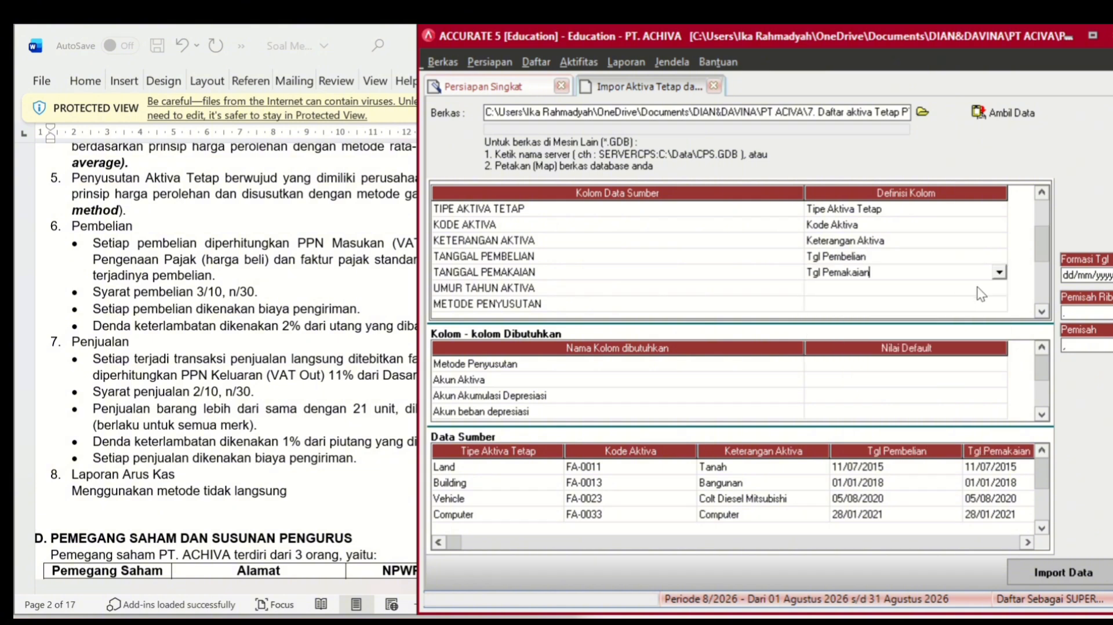
{"action": "left_click", "coordinate": [980, 287]}
{"action": "left_click", "coordinate": [1000, 288]}
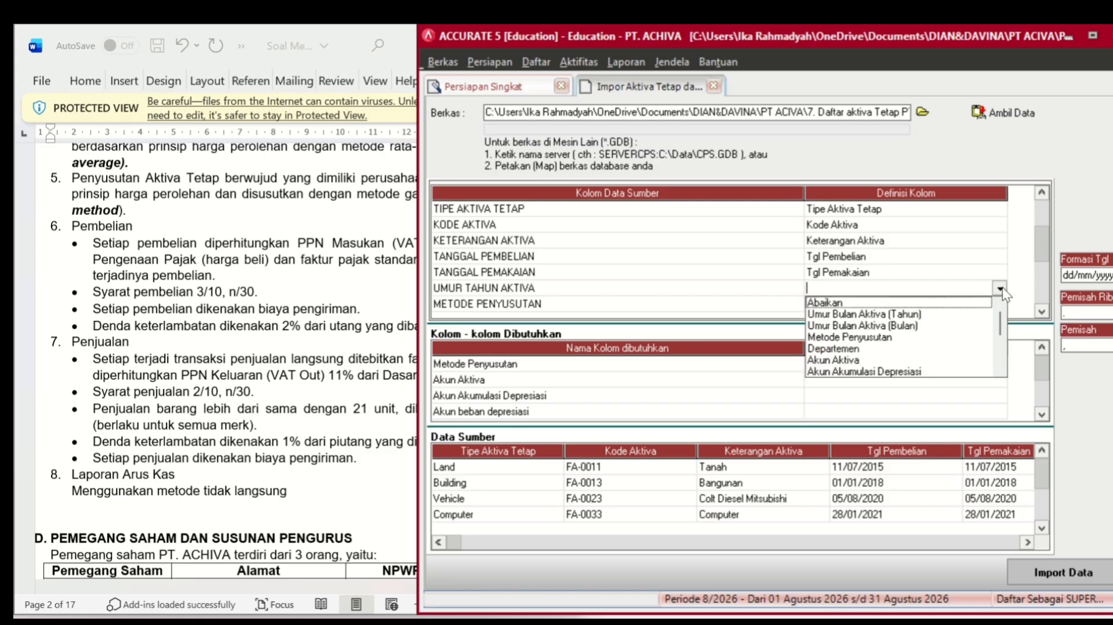
{"action": "left_click", "coordinate": [956, 314]}
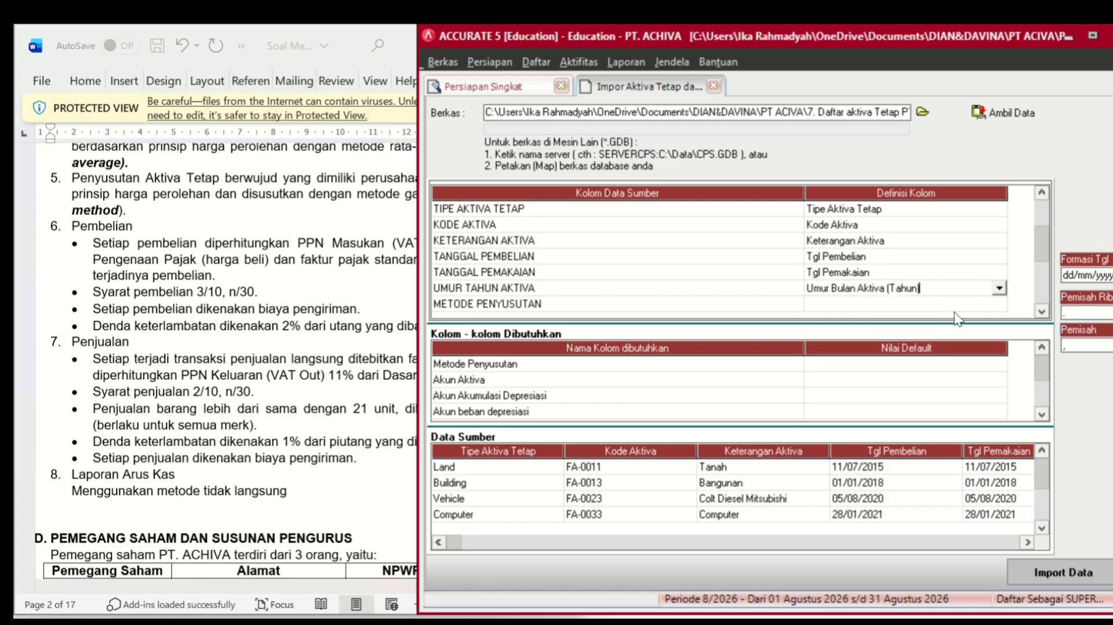
- Define METODE PENYUSUTAN as Metode Penyusutan, mapping Tidak Disusutkan to Tidak terdepresiasi and Metode Garis Lurus to Metode Garis Lurus
{"action": "left_click", "coordinate": [969, 302]}
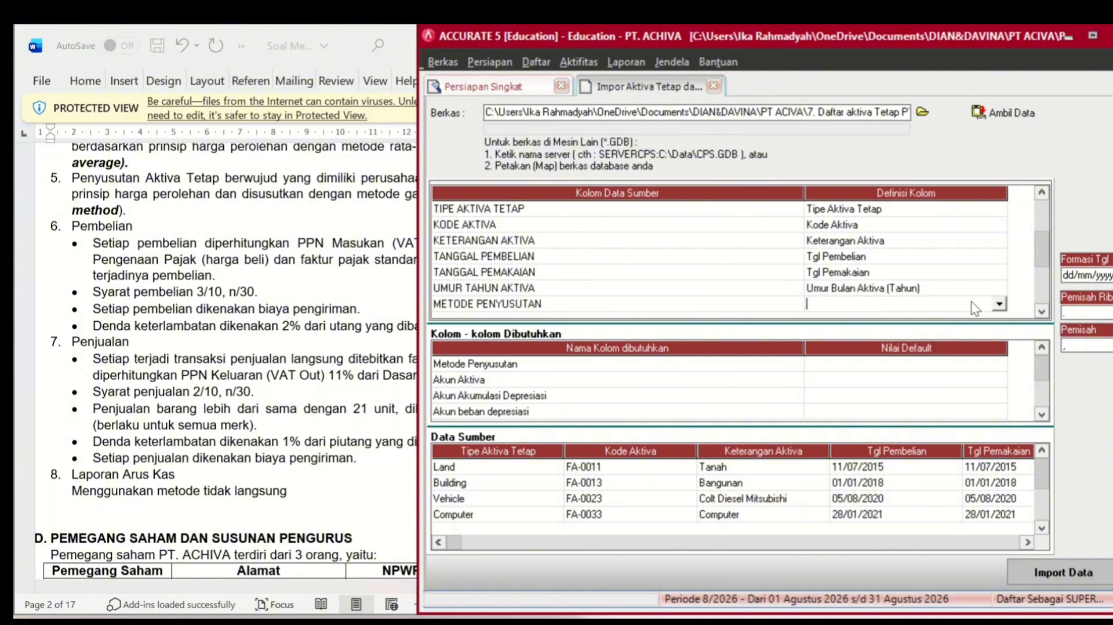
{"action": "left_click", "coordinate": [999, 305]}
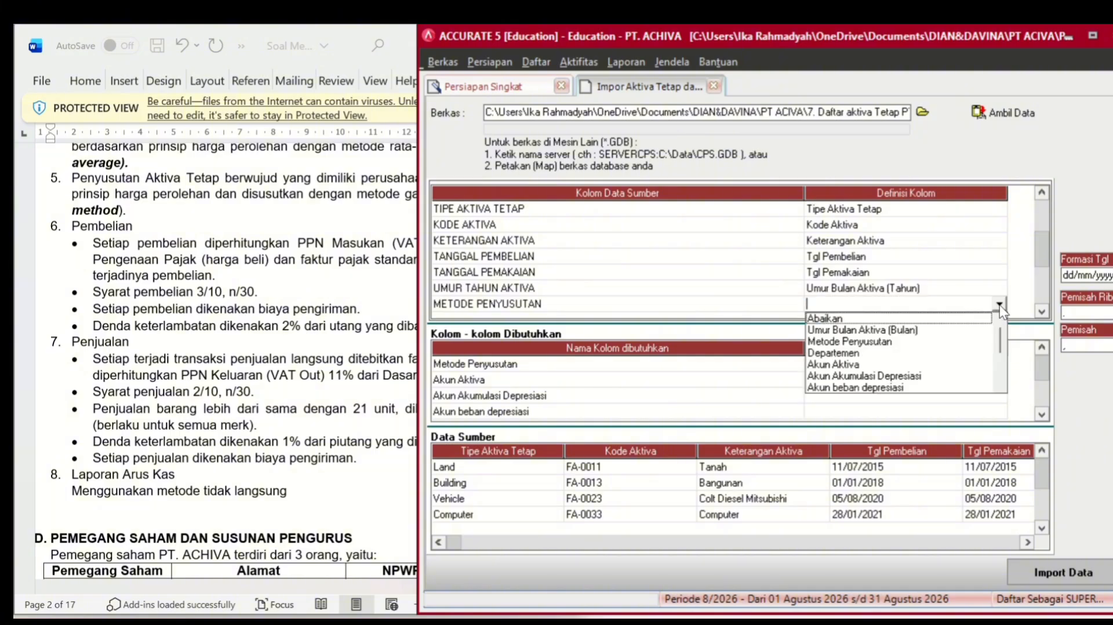
{"action": "left_click", "coordinate": [925, 351]}
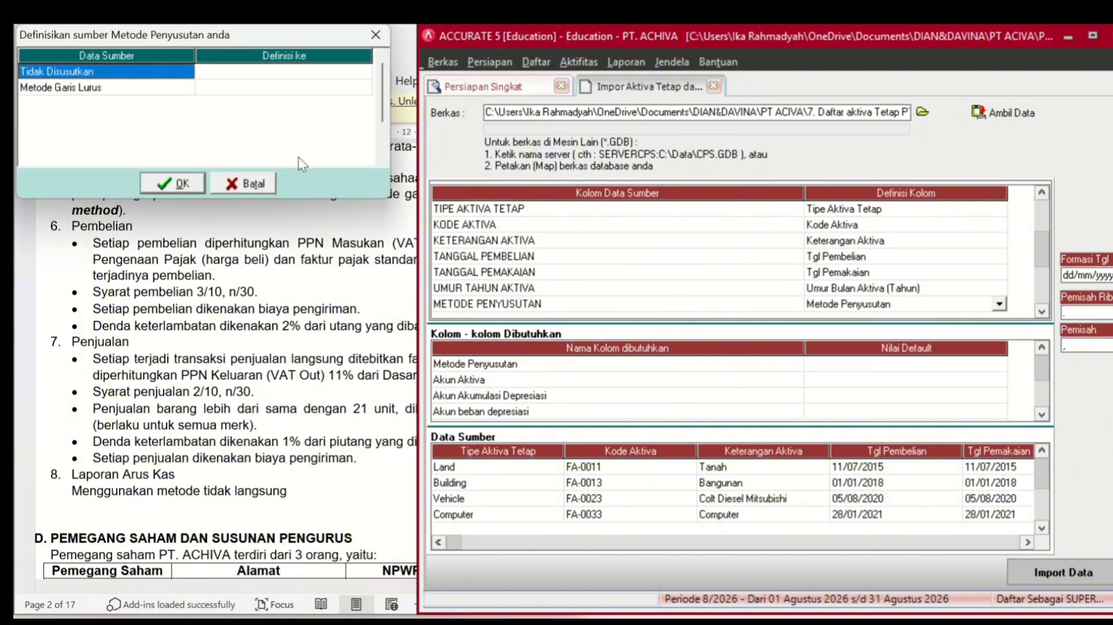
{"action": "left_click", "coordinate": [339, 73]}
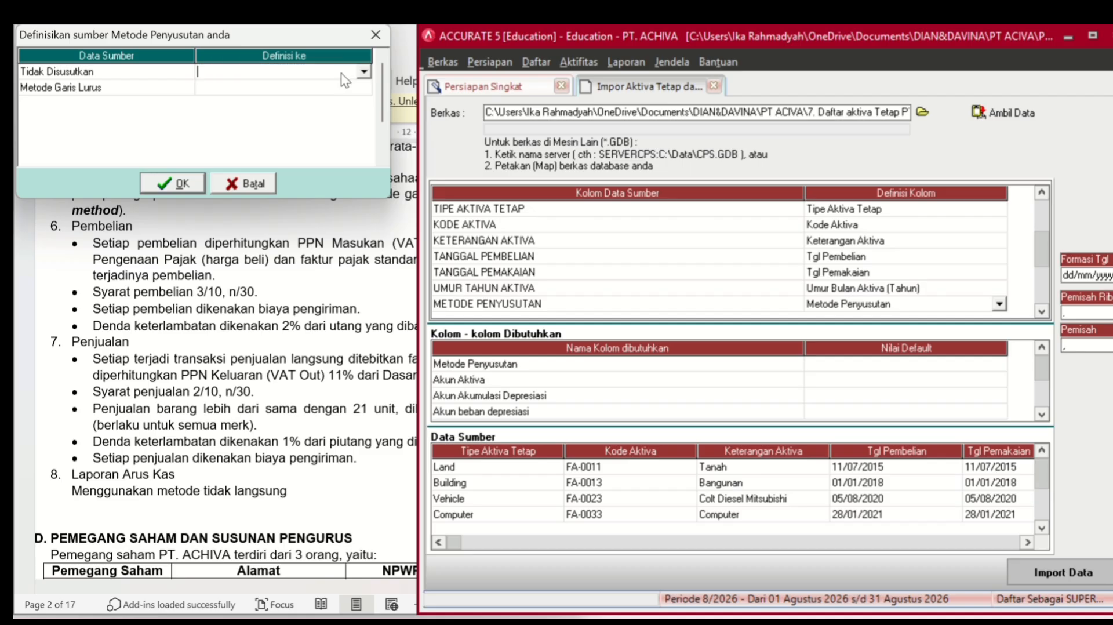
{"action": "left_click", "coordinate": [363, 73]}
{"action": "left_click", "coordinate": [331, 86]}
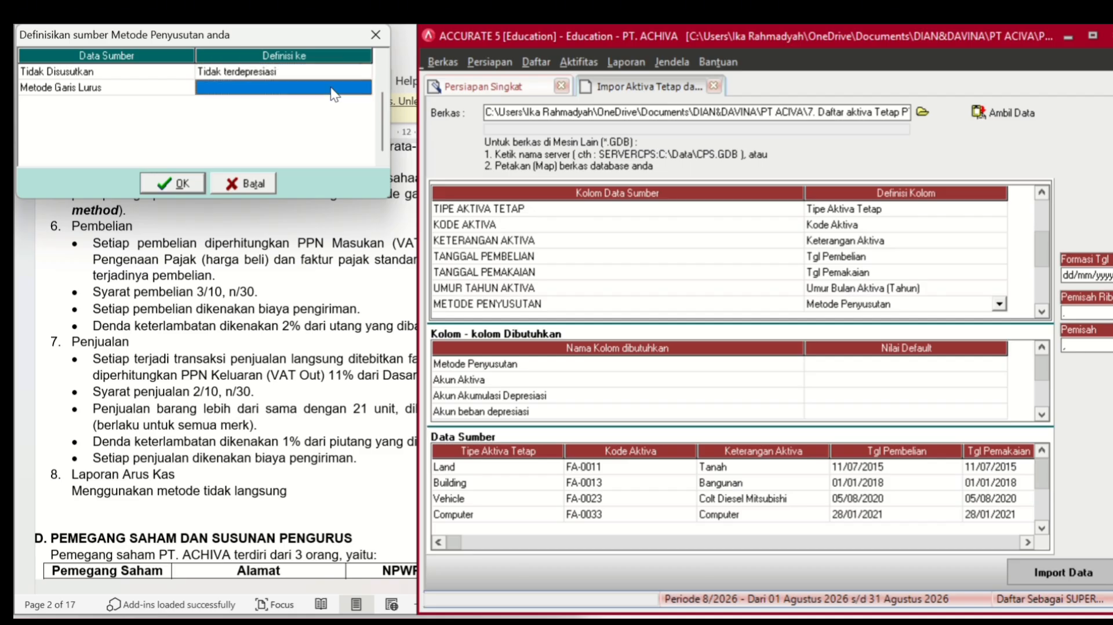
{"action": "left_click", "coordinate": [330, 87]}
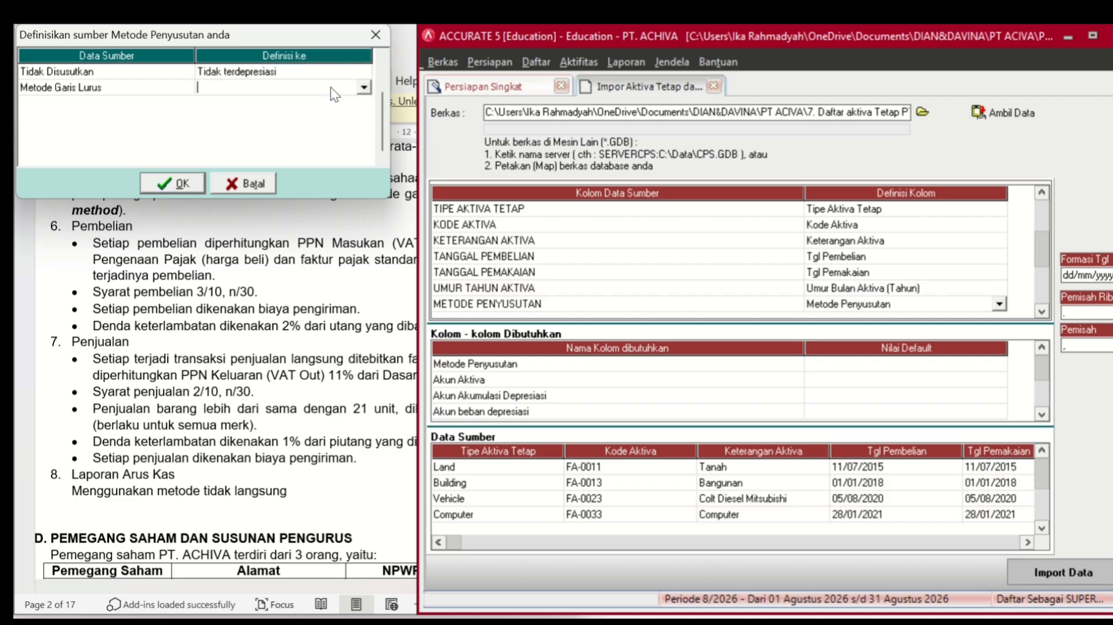
{"action": "left_click", "coordinate": [363, 87]}
{"action": "left_click", "coordinate": [294, 113]}
{"action": "left_click", "coordinate": [175, 180]}
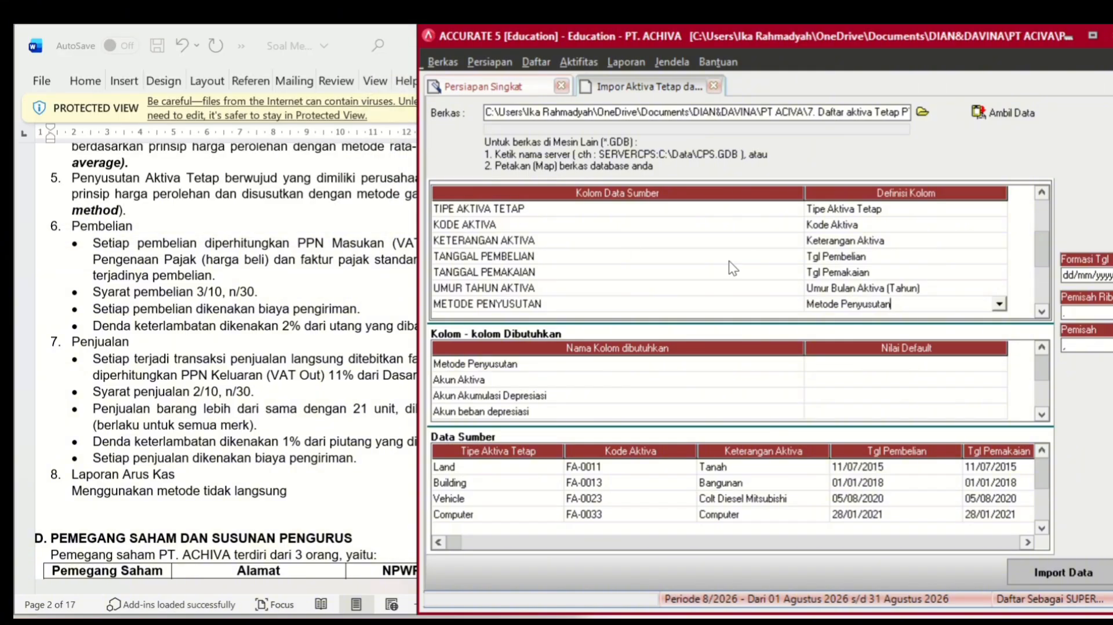
- Scroll the column grid and define the AKUN AKTIVA column as Akun Aktiva
{"action": "left_click", "coordinate": [1043, 311]}
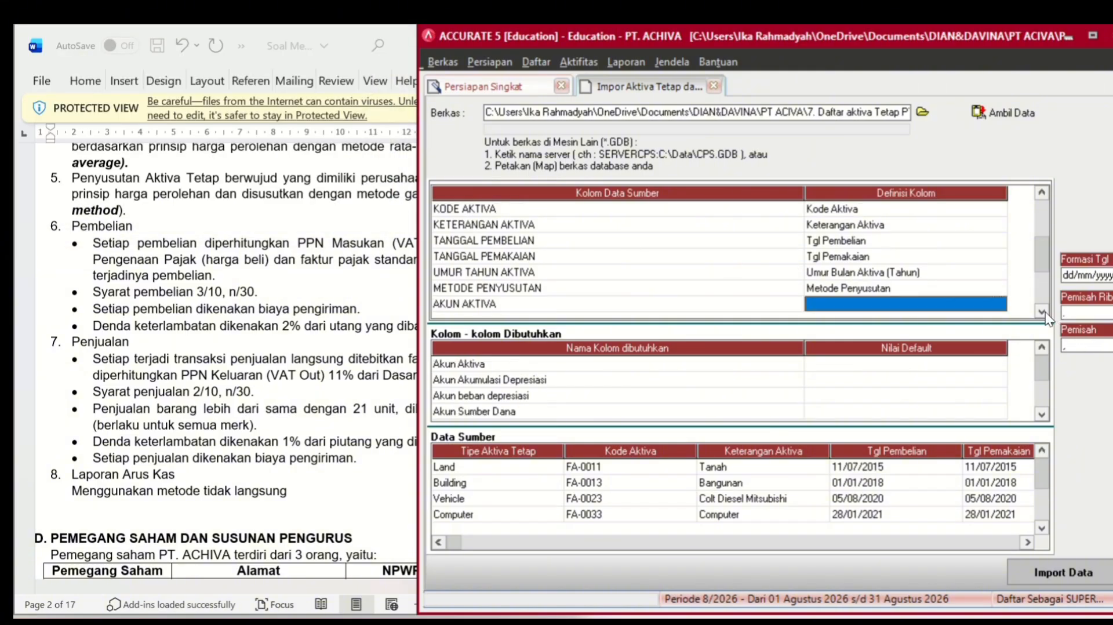
{"action": "left_click", "coordinate": [1043, 312]}
{"action": "left_click", "coordinate": [1043, 312]}
{"action": "left_click", "coordinate": [1043, 312]}
{"action": "left_click", "coordinate": [1043, 312]}
{"action": "left_click", "coordinate": [1043, 312]}
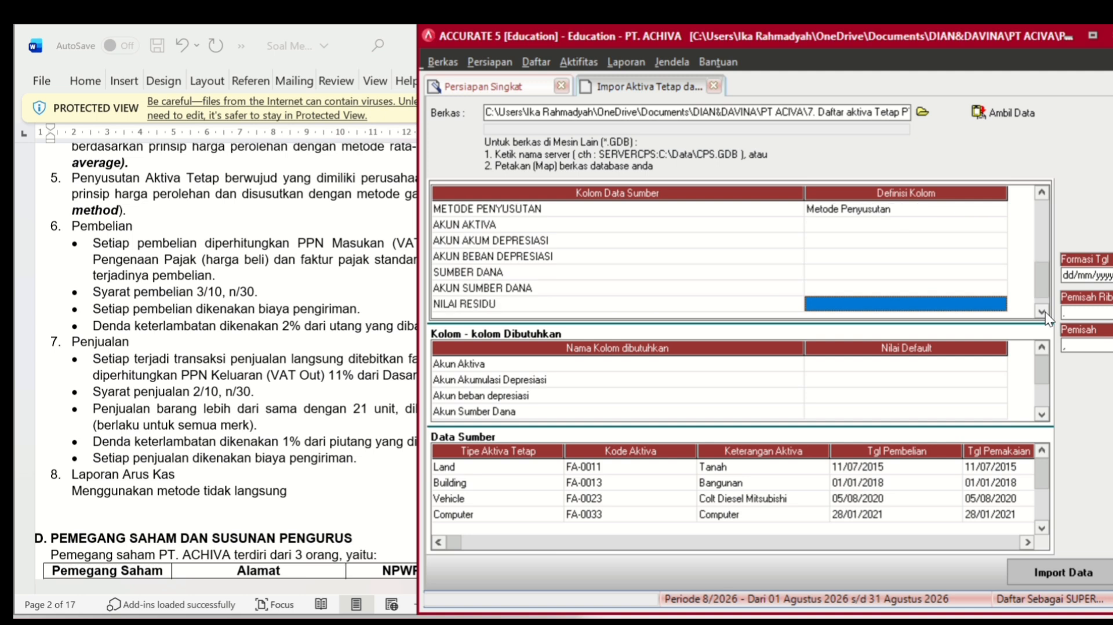
{"action": "left_click", "coordinate": [936, 228]}
{"action": "left_click", "coordinate": [948, 228]}
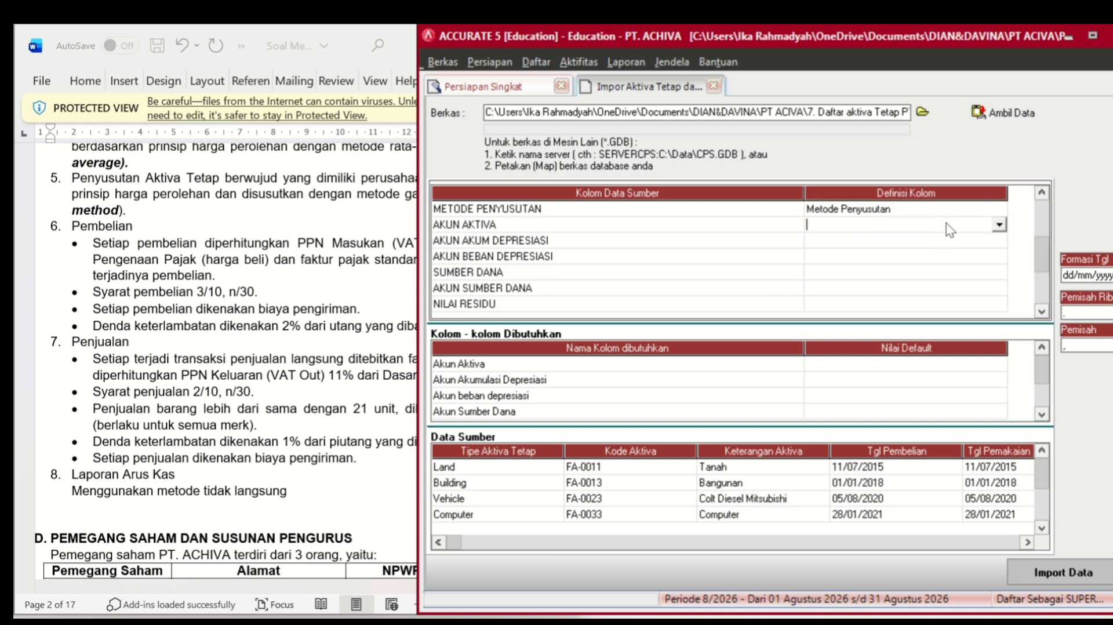
{"action": "left_click", "coordinate": [998, 223]}
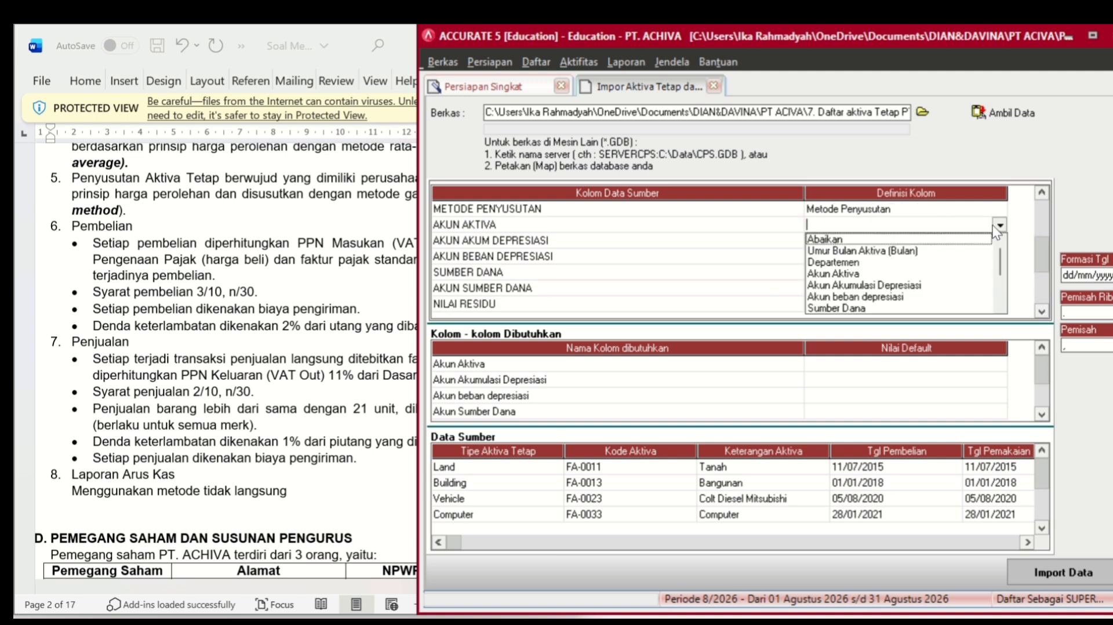
{"action": "left_click", "coordinate": [911, 274]}
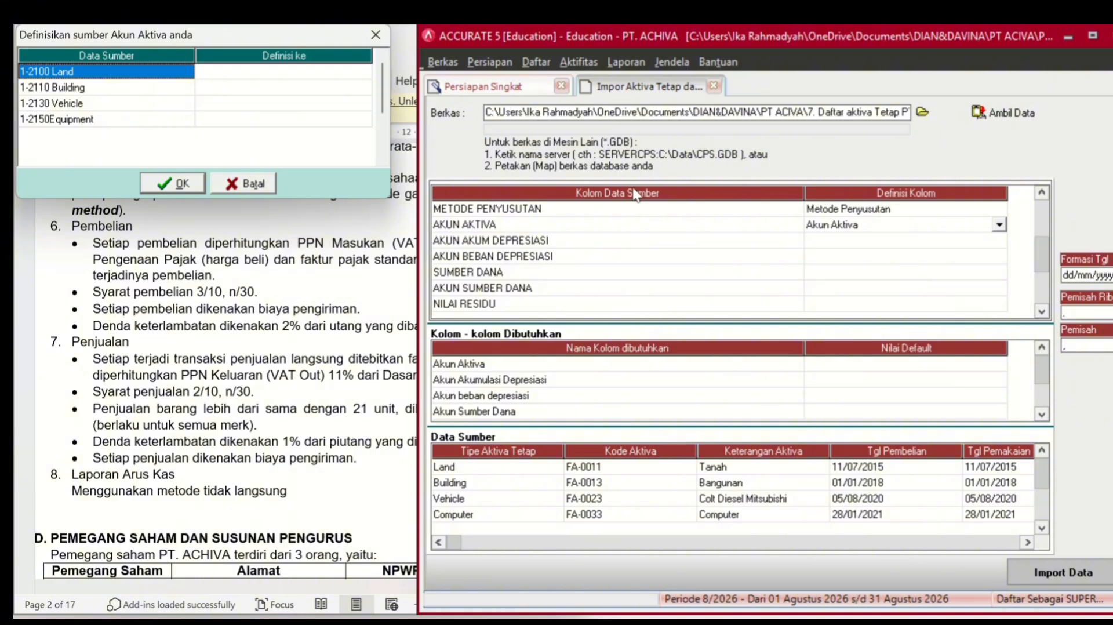
- Map Land to account 1-2100 and Building to account 1-2110
{"action": "left_click", "coordinate": [318, 69]}
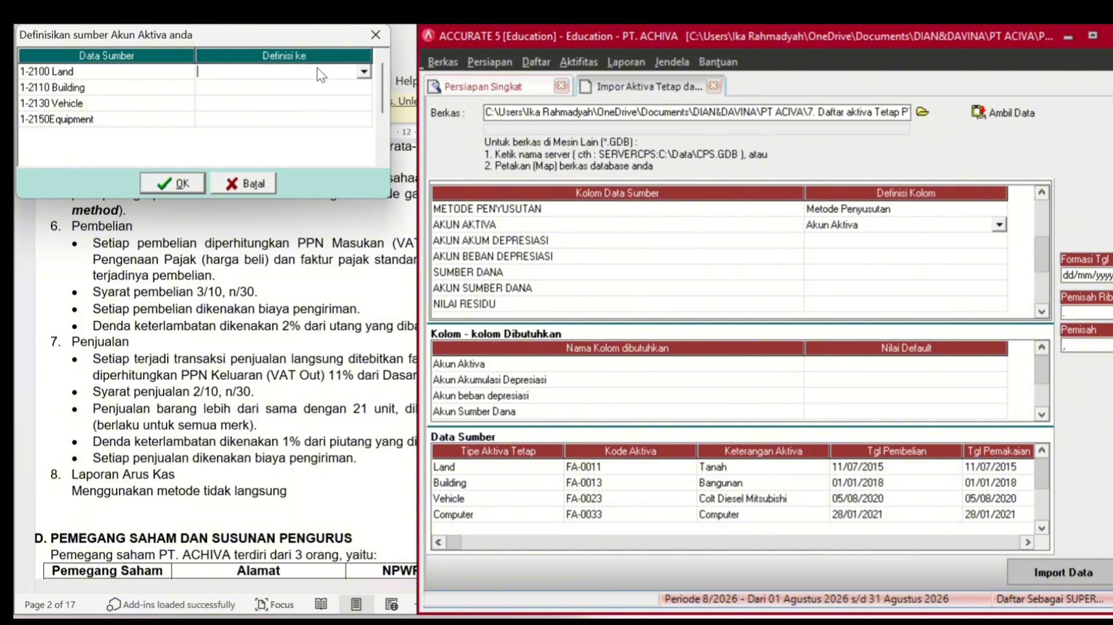
{"action": "left_click", "coordinate": [364, 73]}
{"action": "left_click", "coordinate": [330, 86]}
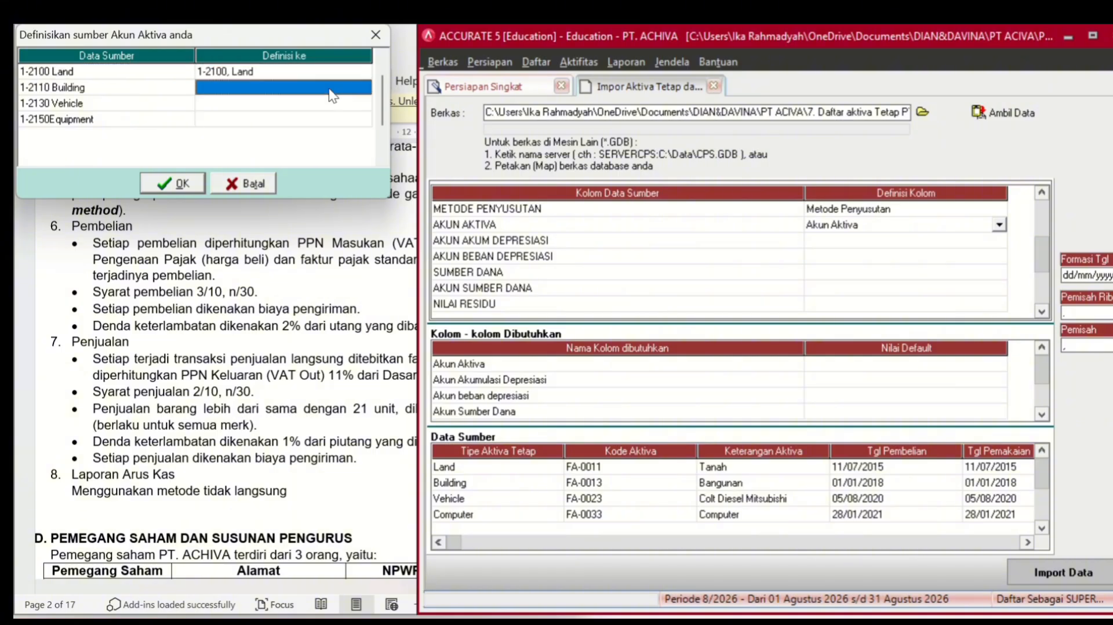
{"action": "left_click", "coordinate": [329, 88]}
{"action": "left_click", "coordinate": [363, 87]}
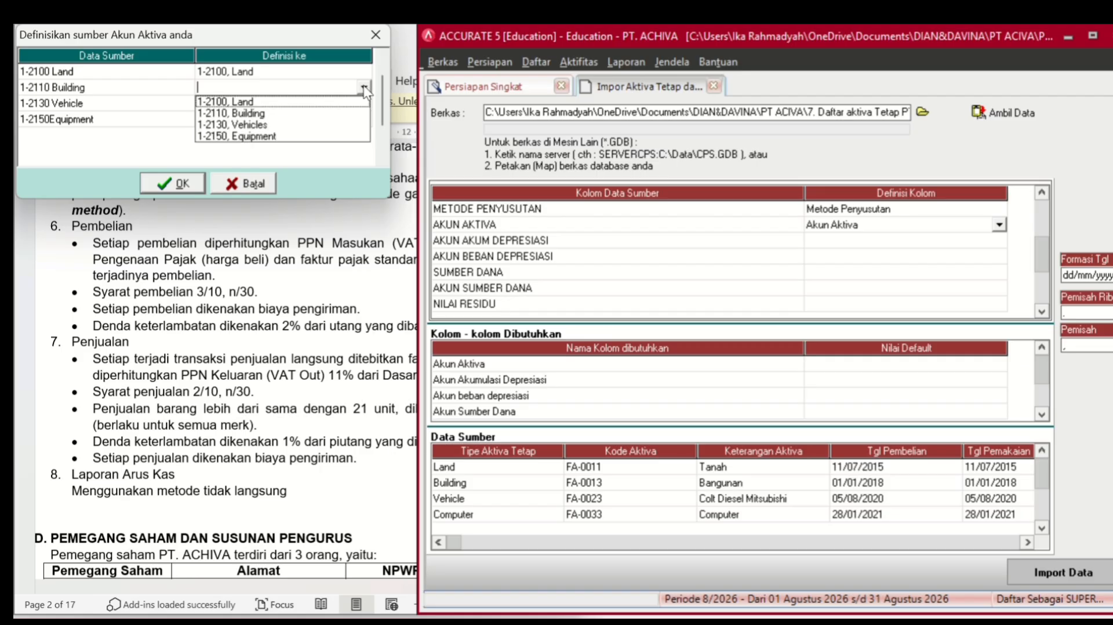
{"action": "left_click", "coordinate": [319, 113]}
- Map Vehicle to account 1-2130 and Equipment to 1-2150, then confirm the account mapping
{"action": "left_click", "coordinate": [322, 105]}
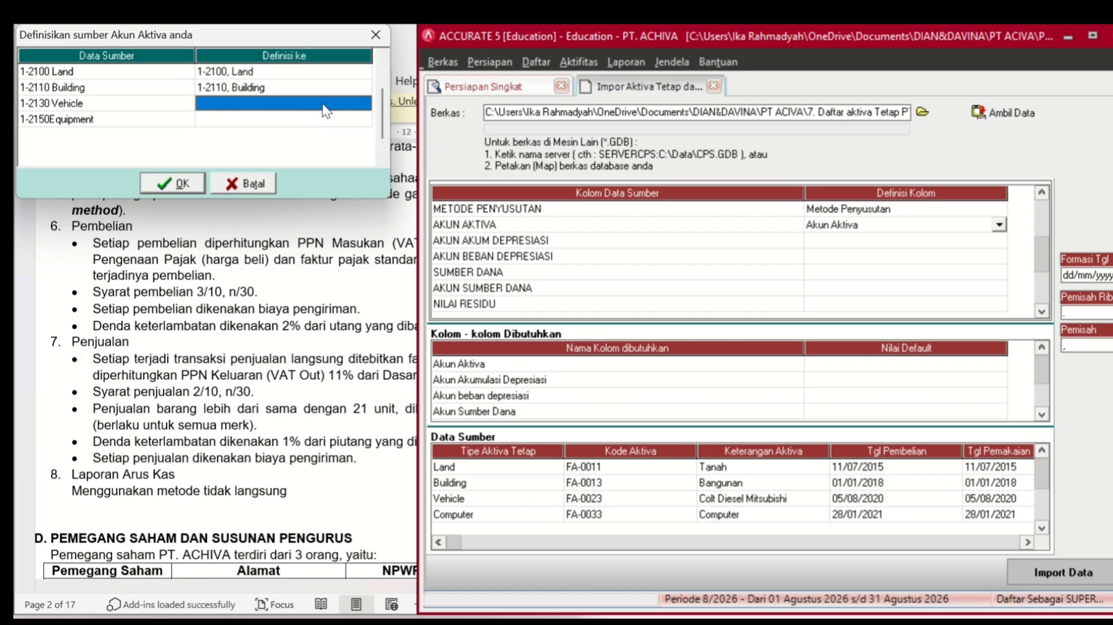
{"action": "left_click", "coordinate": [322, 105]}
{"action": "left_click", "coordinate": [363, 103]}
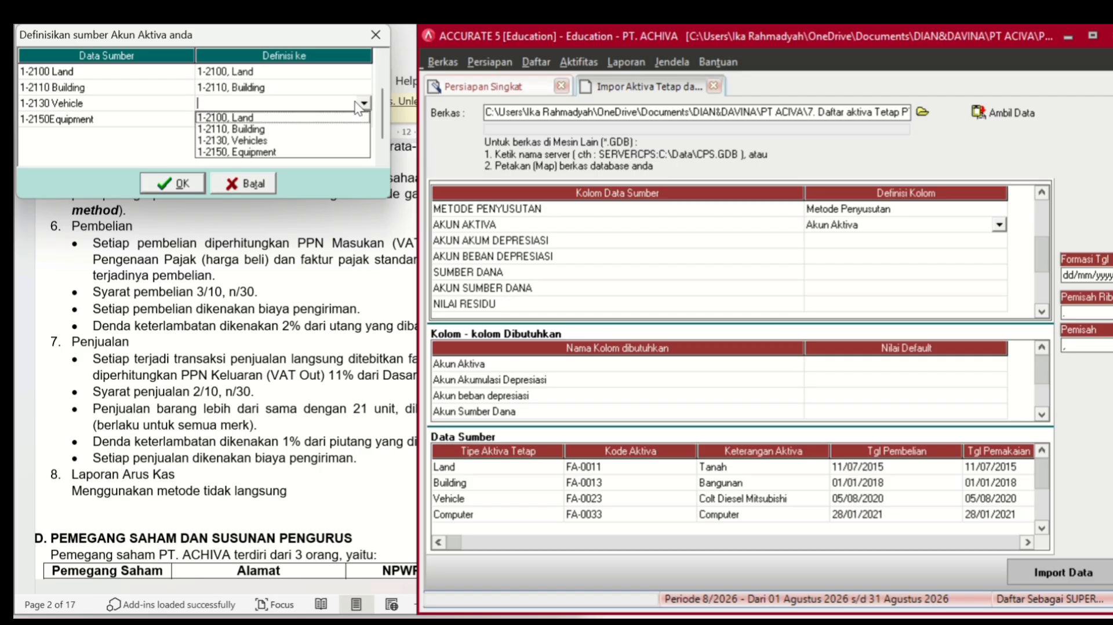
{"action": "left_click", "coordinate": [271, 140]}
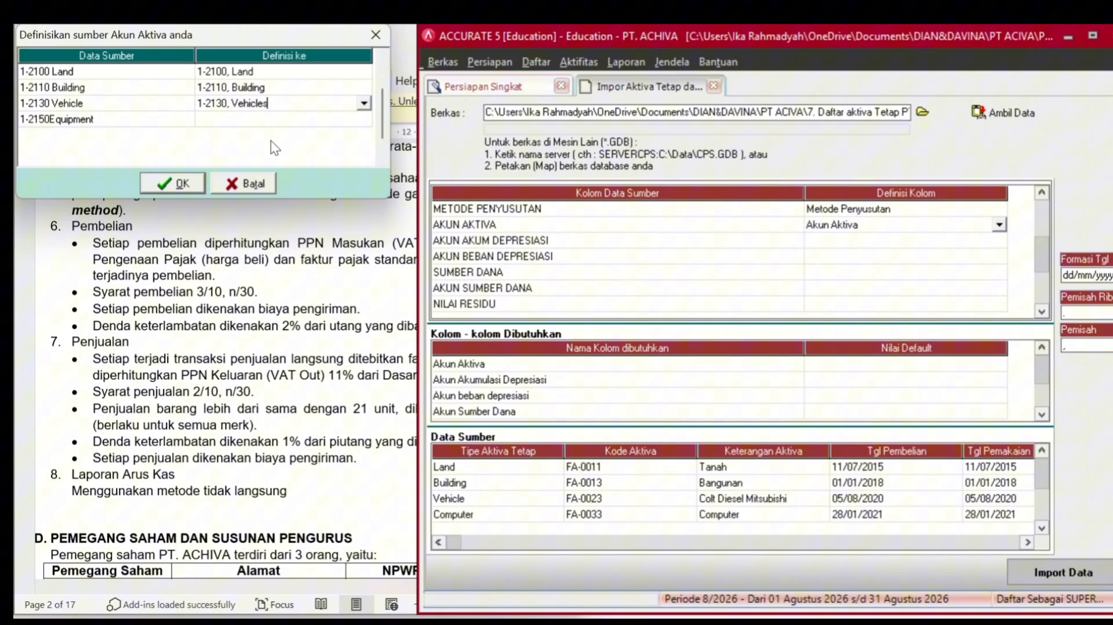
{"action": "left_click", "coordinate": [307, 120]}
{"action": "left_click", "coordinate": [307, 120]}
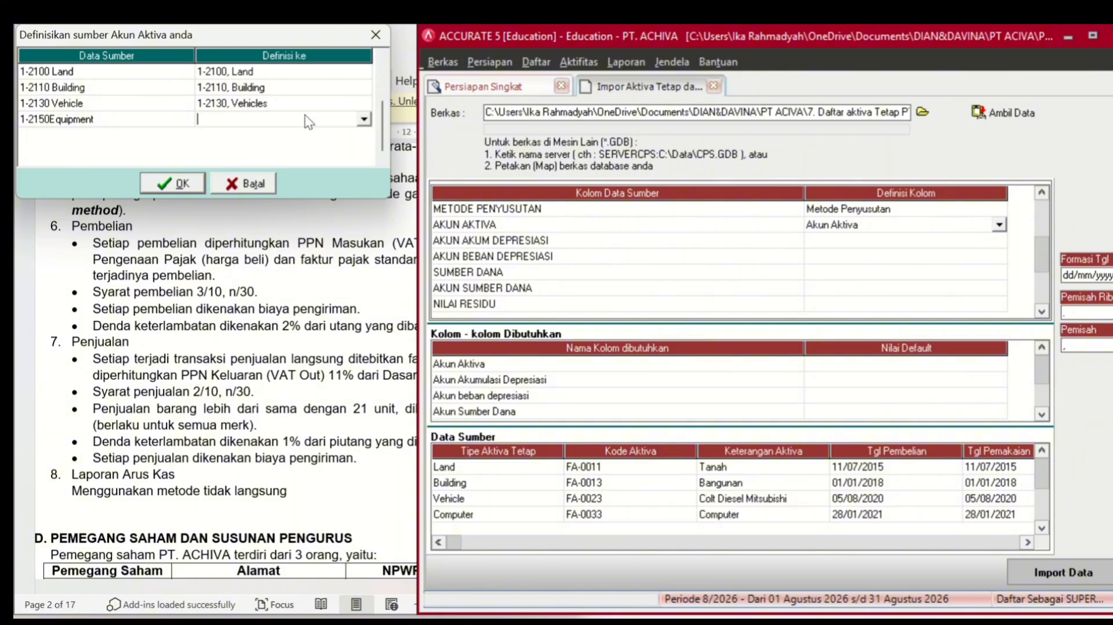
{"action": "left_click", "coordinate": [364, 119]}
{"action": "left_click", "coordinate": [287, 166]}
{"action": "left_click", "coordinate": [185, 183]}
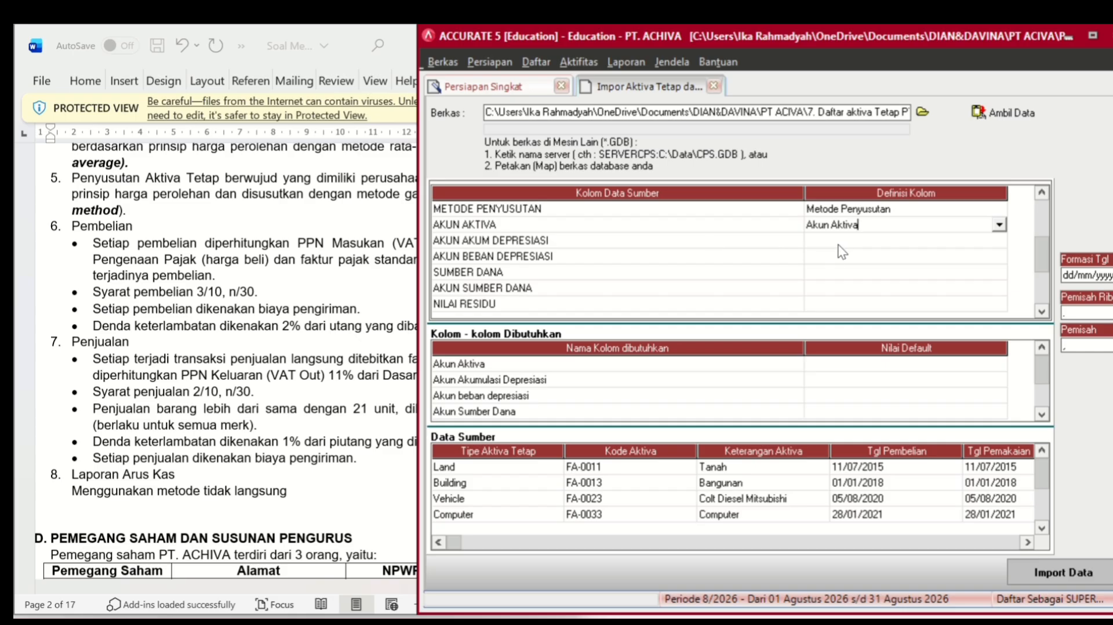
- Define AKUN AKUM DEPRESIASI as Akun Akumulasi Depresiasi and map the building row to 1-2120
{"action": "left_click", "coordinate": [848, 248]}
{"action": "left_click", "coordinate": [847, 249]}
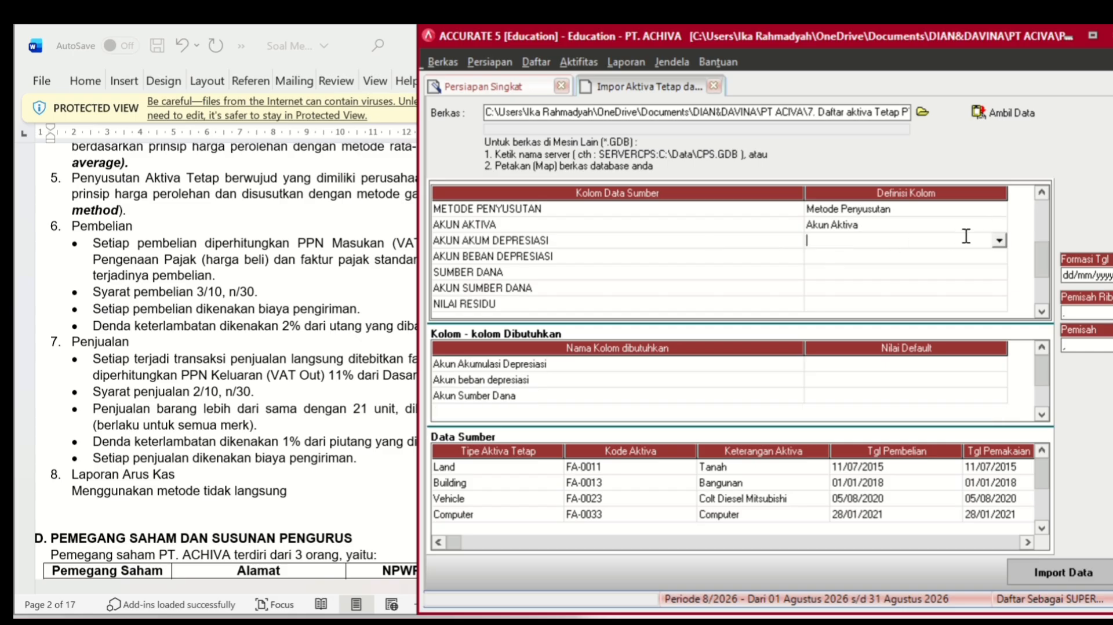
{"action": "left_click", "coordinate": [998, 241]}
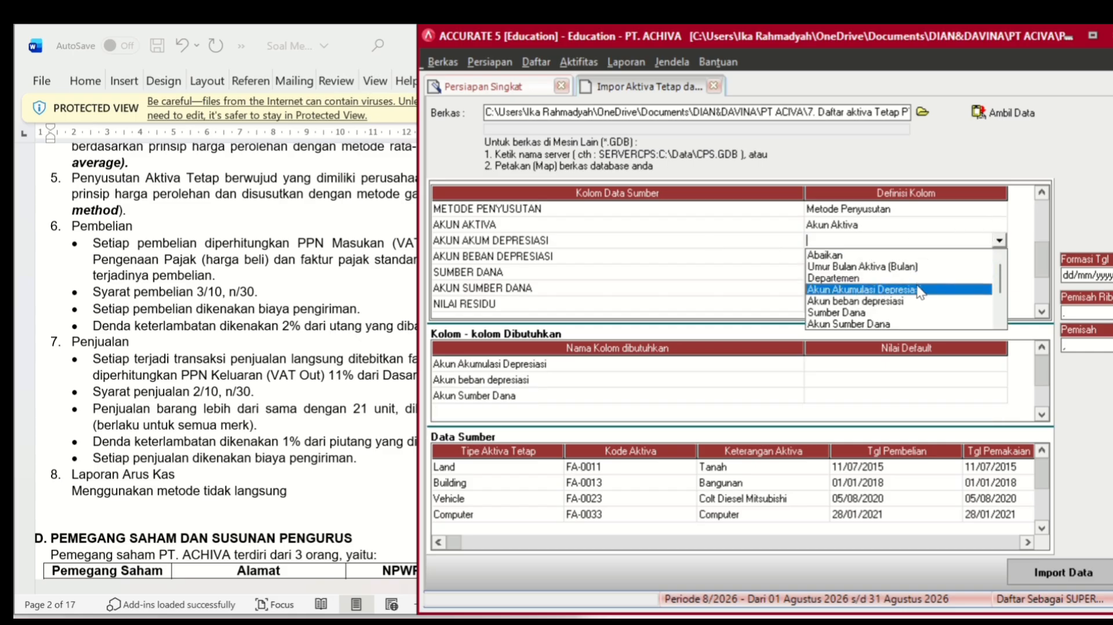
{"action": "left_click", "coordinate": [919, 290]}
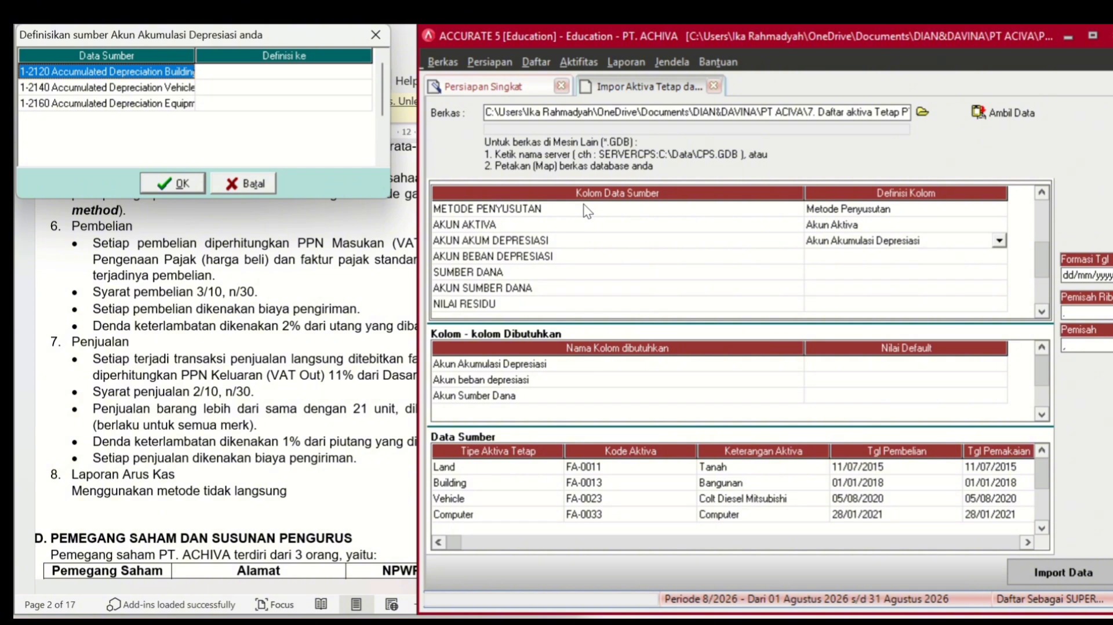
{"action": "left_click", "coordinate": [313, 75]}
{"action": "left_click", "coordinate": [321, 71]}
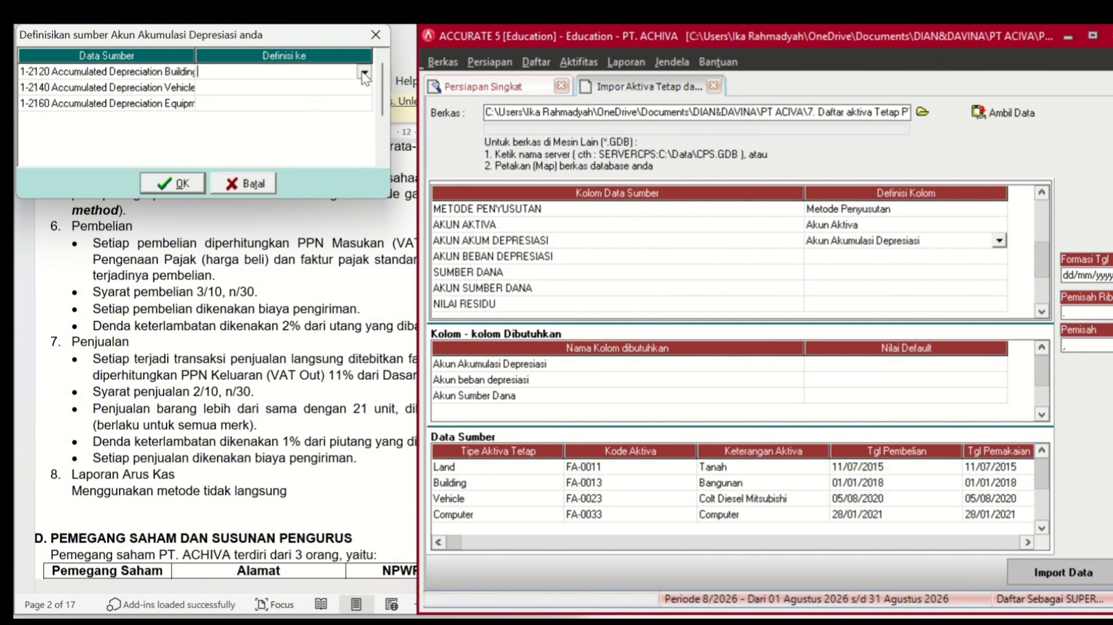
{"action": "left_click", "coordinate": [364, 74]}
{"action": "left_click", "coordinate": [354, 82]}
- Map the vehicle row to 1-2140 and the equipment row to 1-2160, then confirm
{"action": "left_click", "coordinate": [351, 88]}
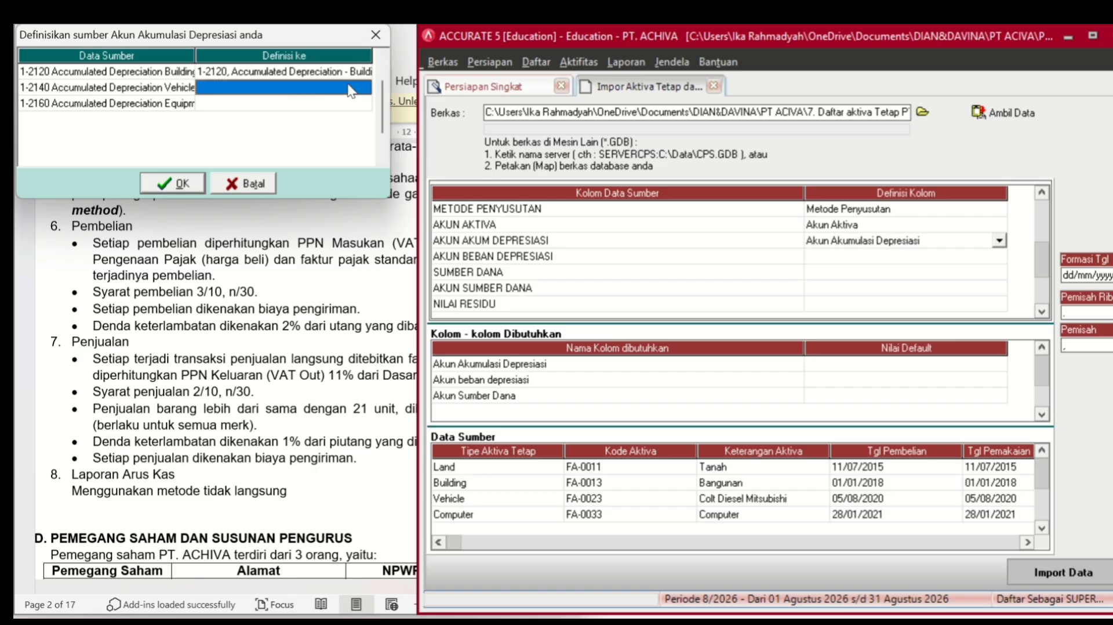
{"action": "left_click", "coordinate": [350, 88]}
{"action": "left_click", "coordinate": [364, 87]}
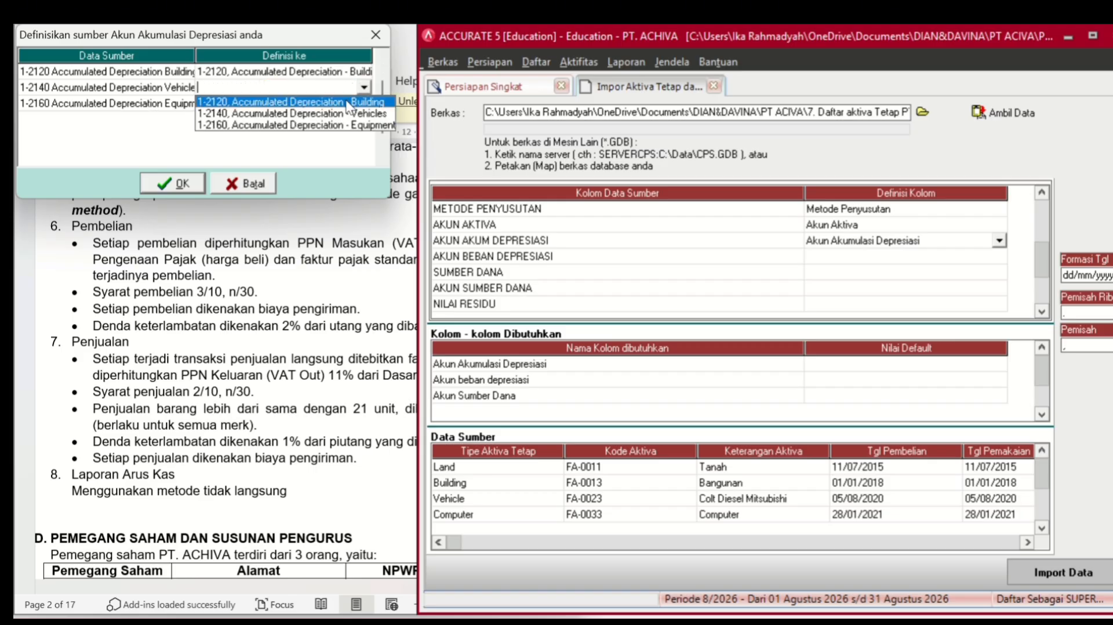
{"action": "left_click", "coordinate": [342, 113]}
{"action": "left_click", "coordinate": [340, 104]}
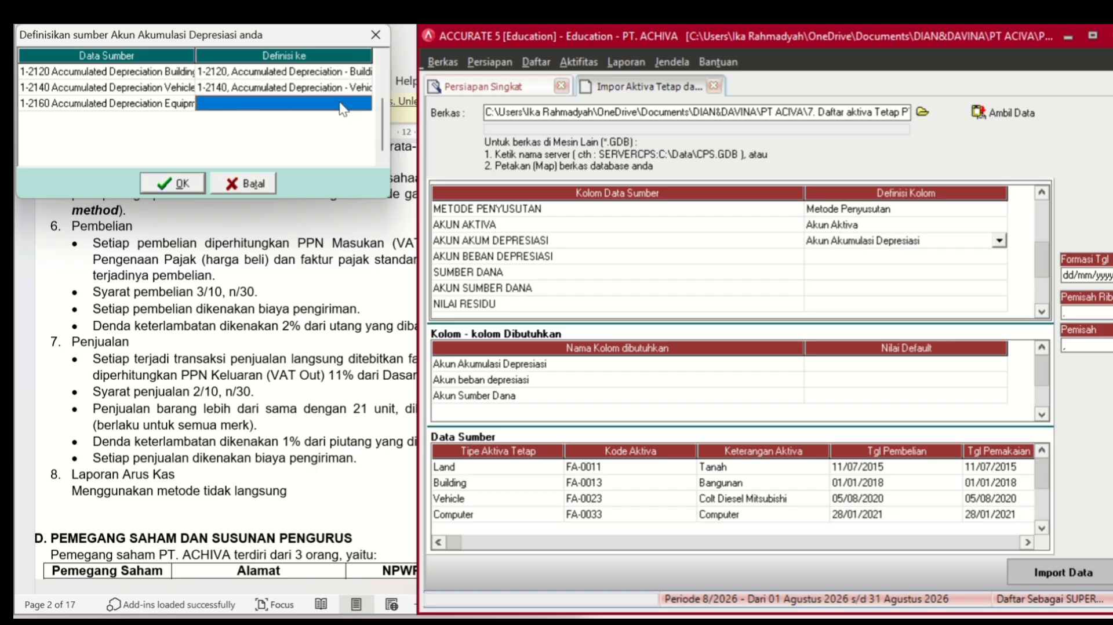
{"action": "left_click", "coordinate": [340, 104]}
{"action": "left_click", "coordinate": [364, 102]}
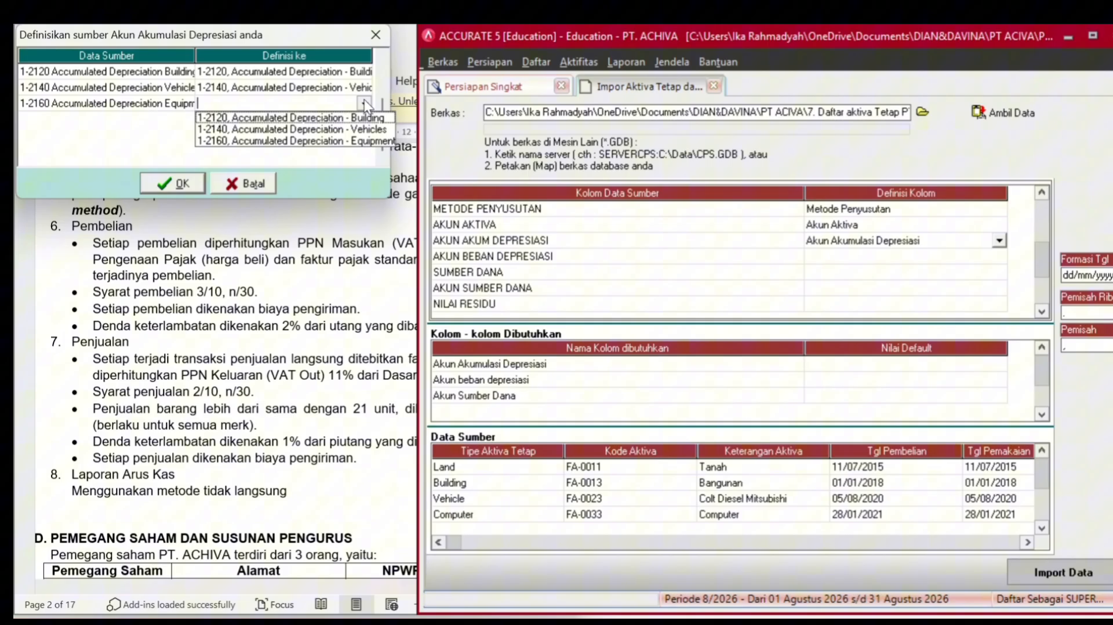
{"action": "left_click", "coordinate": [333, 142]}
{"action": "left_click", "coordinate": [187, 182]}
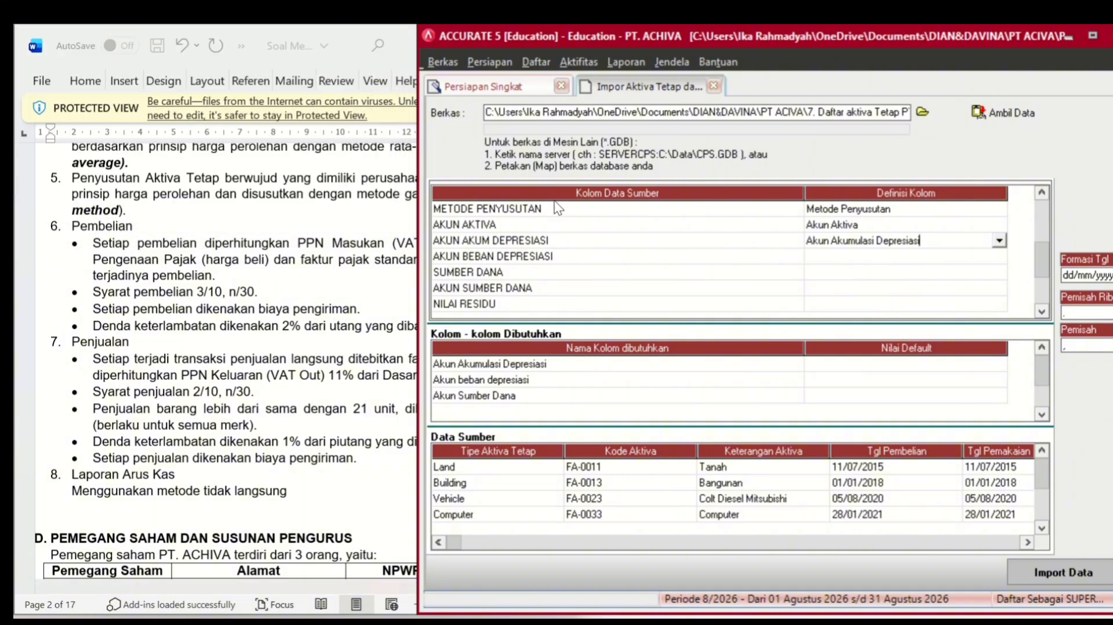
{"action": "left_click", "coordinate": [882, 258]}
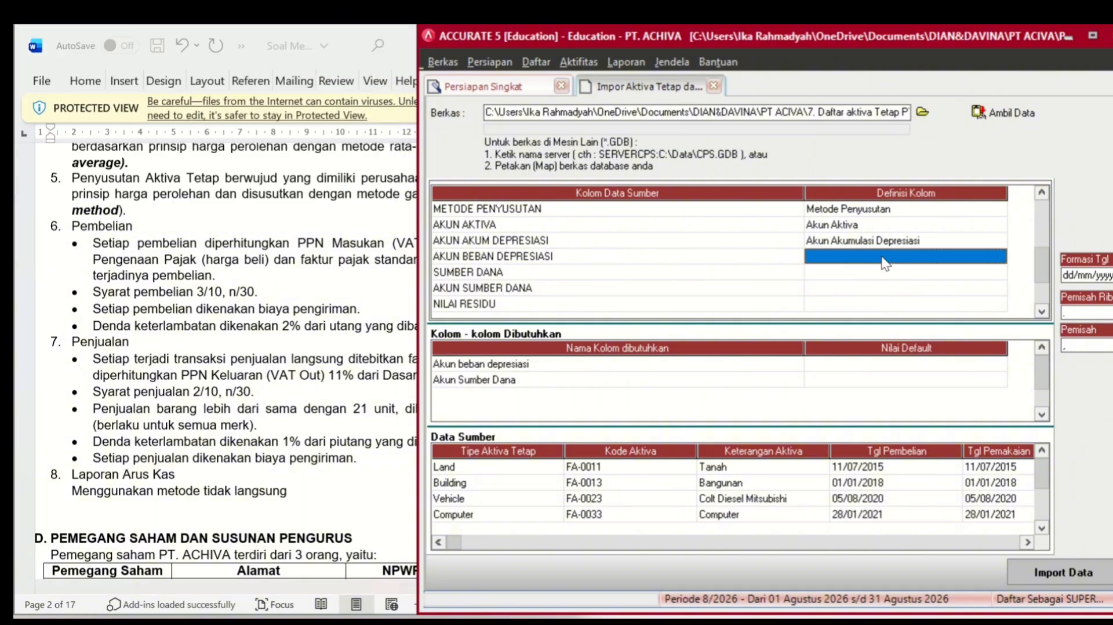
- Define the AKUN BEBAN DEPRESIASI column as Akun beban depresiasi
{"action": "left_click", "coordinate": [884, 264]}
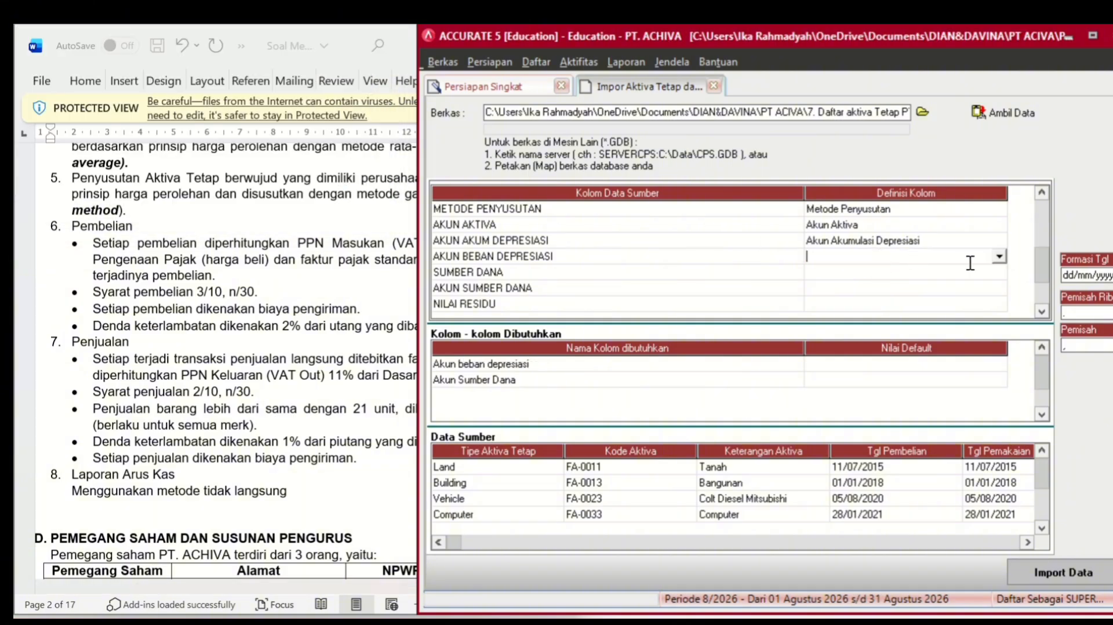
{"action": "left_click", "coordinate": [999, 255]}
{"action": "left_click", "coordinate": [926, 310]}
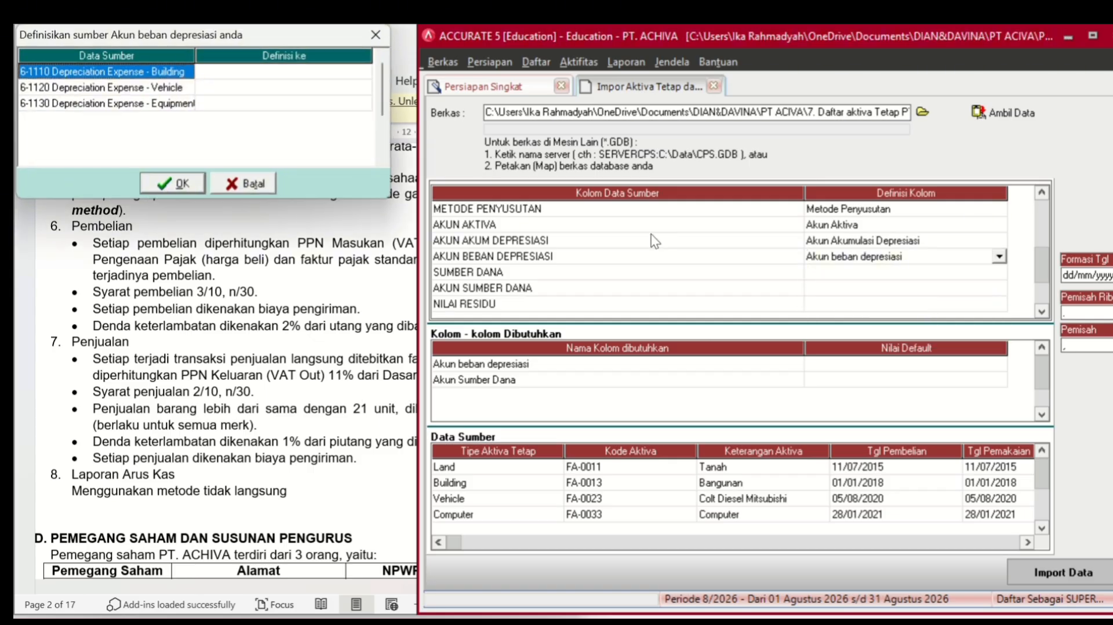
- Map the Building expense source to 6-1130 Depreciation Expense - Building
{"action": "left_click", "coordinate": [250, 73]}
{"action": "left_click", "coordinate": [269, 71]}
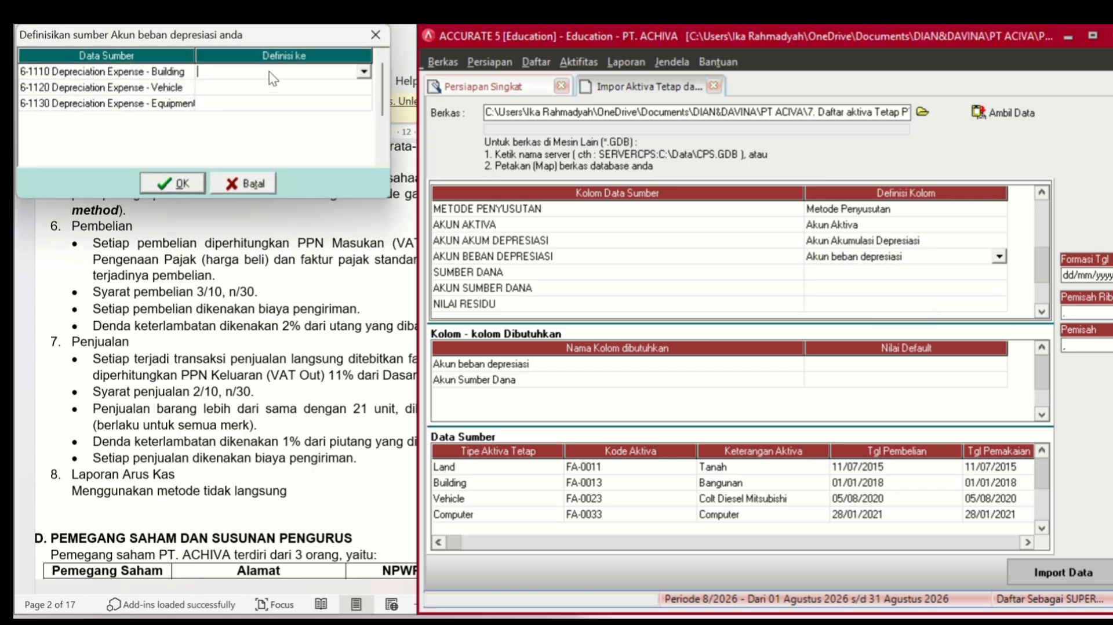
{"action": "left_click", "coordinate": [363, 72]}
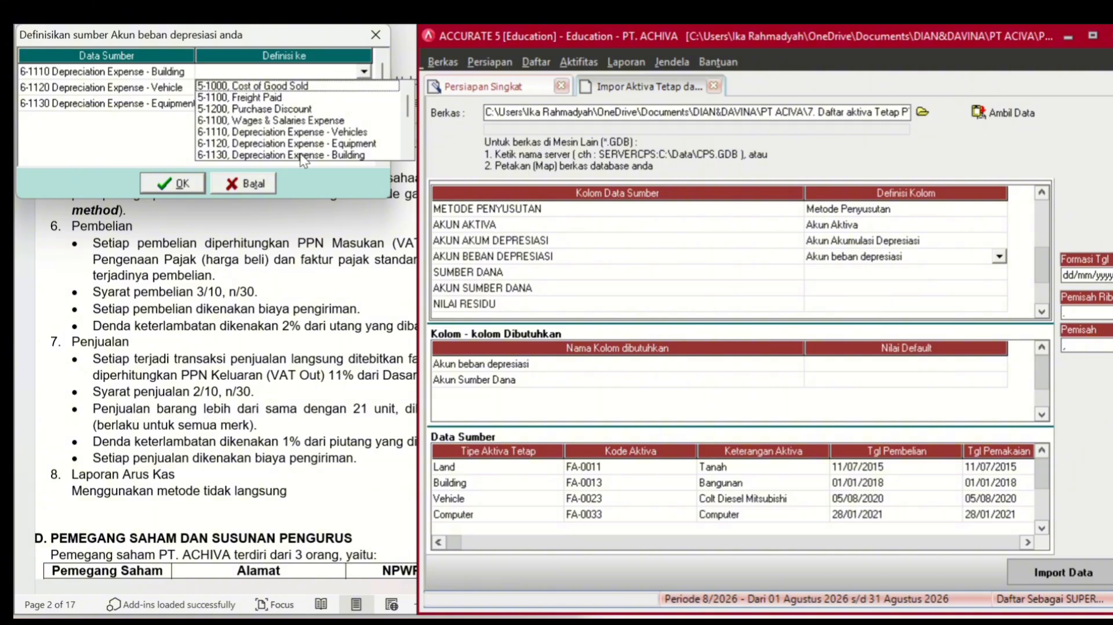
{"action": "left_click", "coordinate": [300, 154]}
{"action": "left_click", "coordinate": [364, 72]}
{"action": "left_click", "coordinate": [342, 155]}
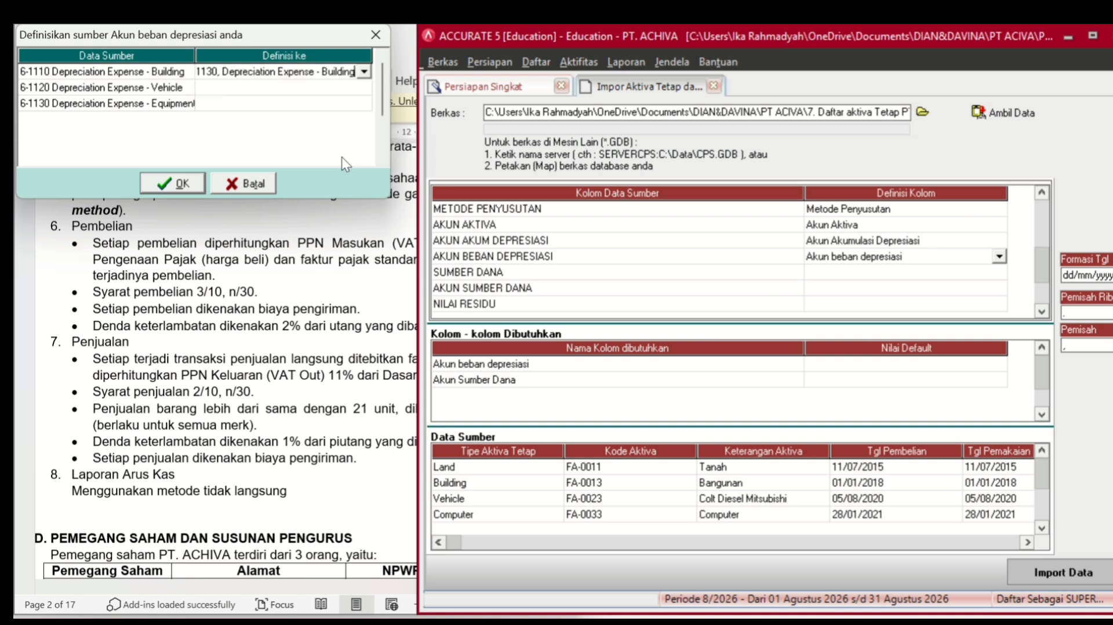
- Map Vehicle to 6-1110 and Equipment to 6-1120 depreciation expense accounts, then confirm
{"action": "left_click", "coordinate": [344, 90]}
{"action": "left_click", "coordinate": [364, 87]}
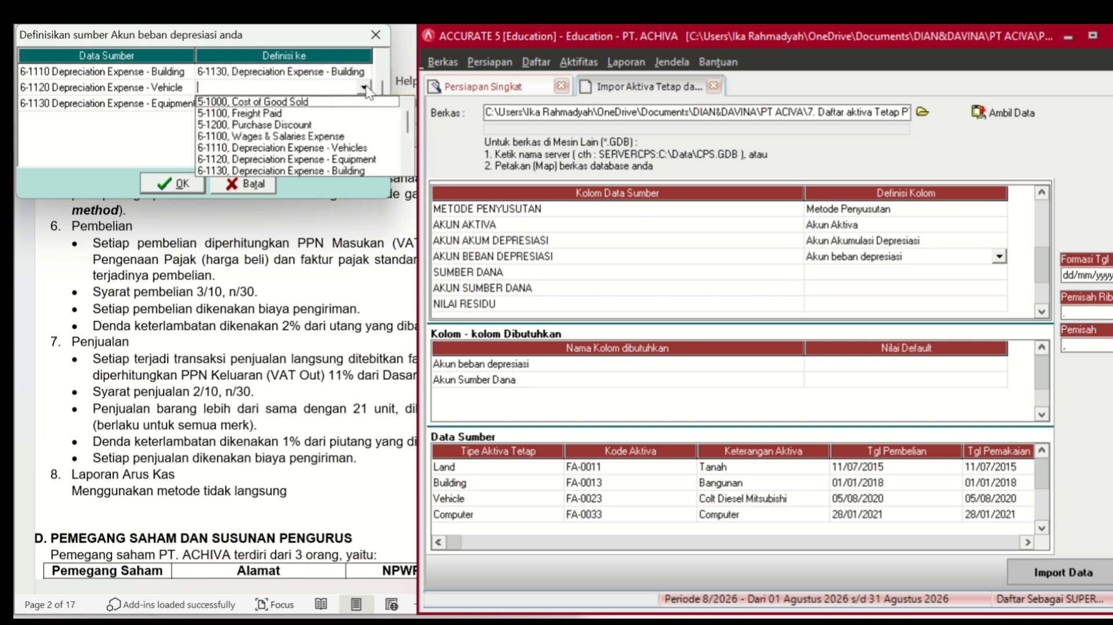
{"action": "left_click", "coordinate": [306, 149]}
{"action": "left_click", "coordinate": [343, 104]}
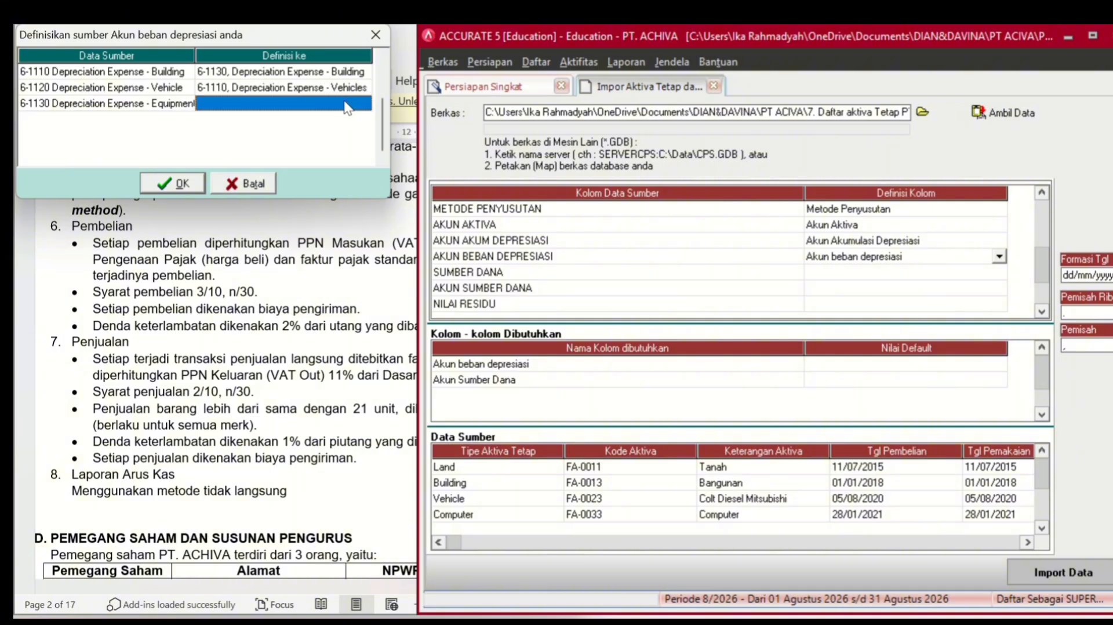
{"action": "left_click", "coordinate": [346, 107]}
{"action": "left_click", "coordinate": [365, 103]}
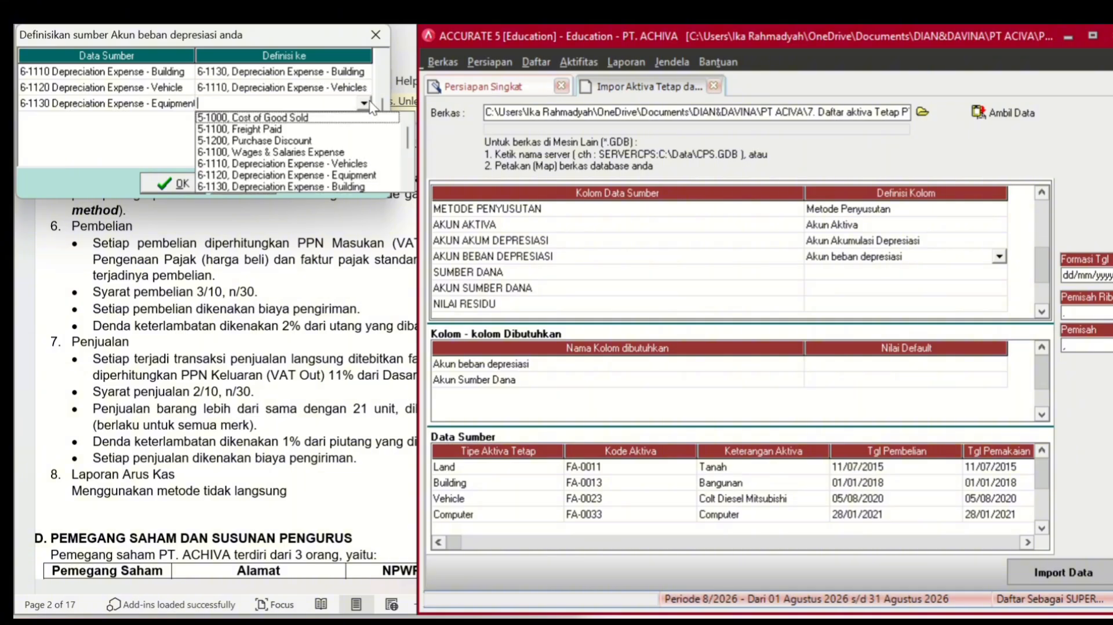
{"action": "left_click", "coordinate": [309, 174]}
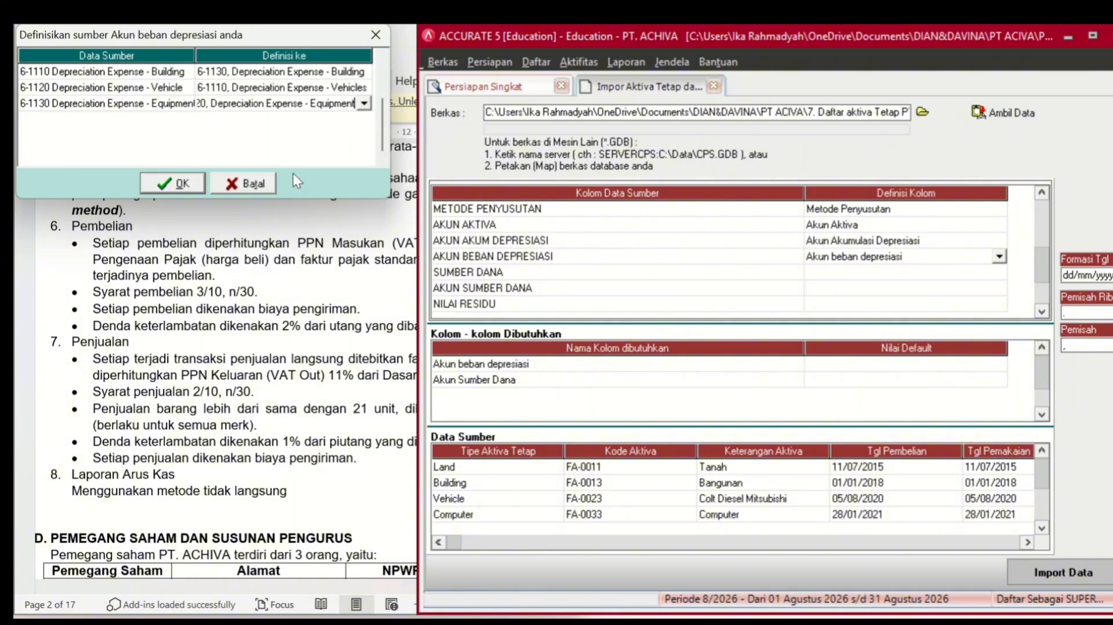
{"action": "left_click", "coordinate": [188, 182]}
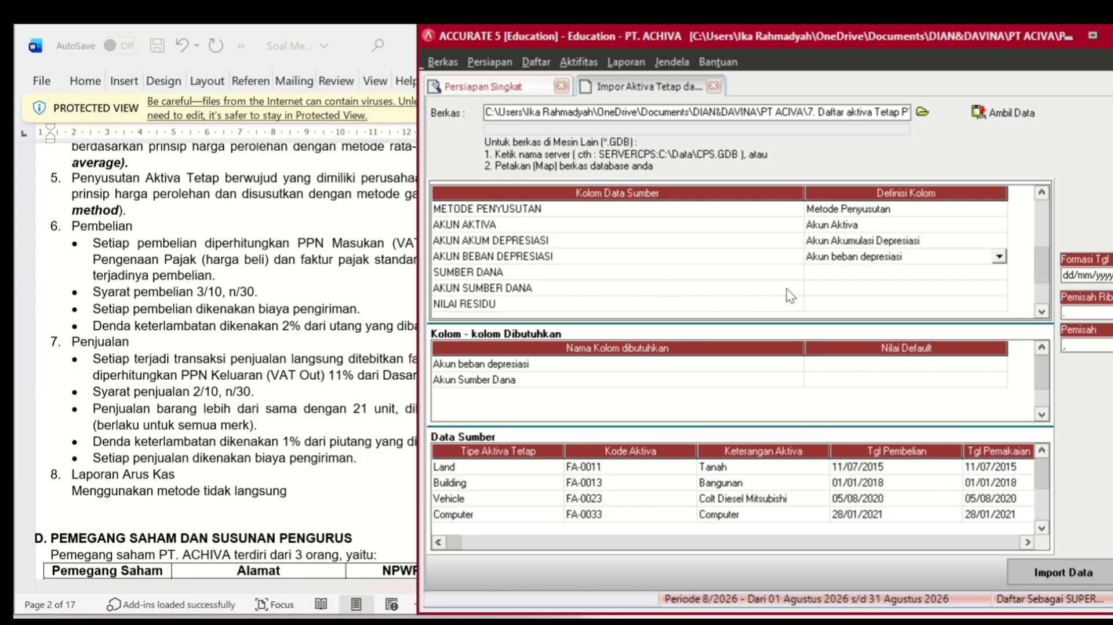
- Map the SUMBER DANA column to the Sumber Dana field
{"action": "left_click", "coordinate": [895, 270]}
{"action": "left_click", "coordinate": [895, 270]}
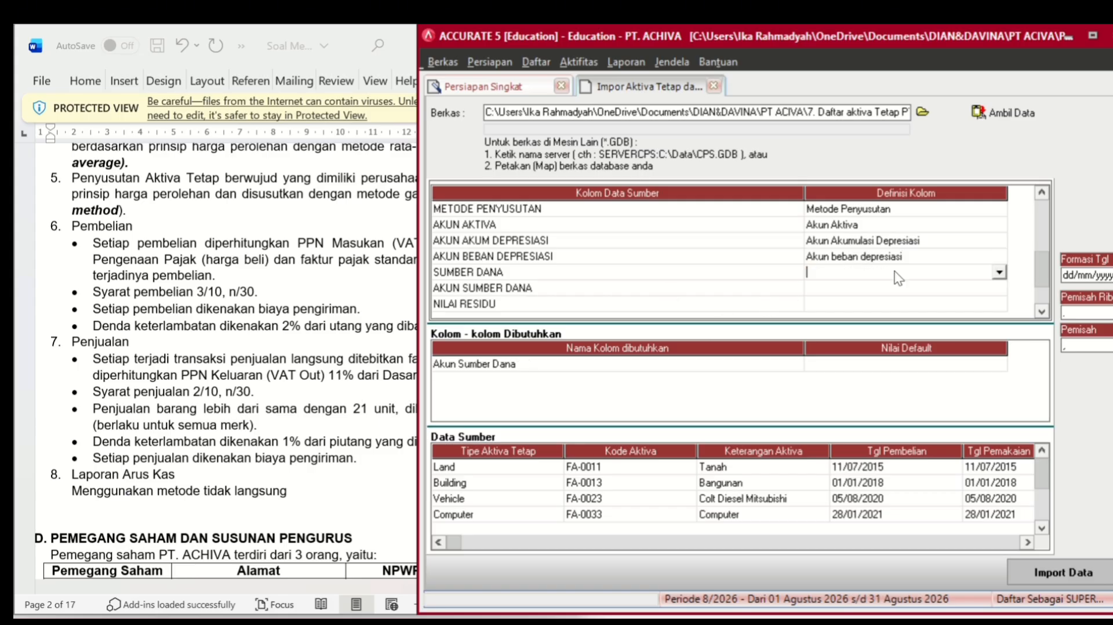
{"action": "left_click", "coordinate": [997, 271]}
{"action": "left_click", "coordinate": [933, 320]}
- Map AKUN SUMBER DANA to Akun Sumber Dana, linking it to the OPENING BALANCE EQUITY account
{"action": "left_click", "coordinate": [962, 288]}
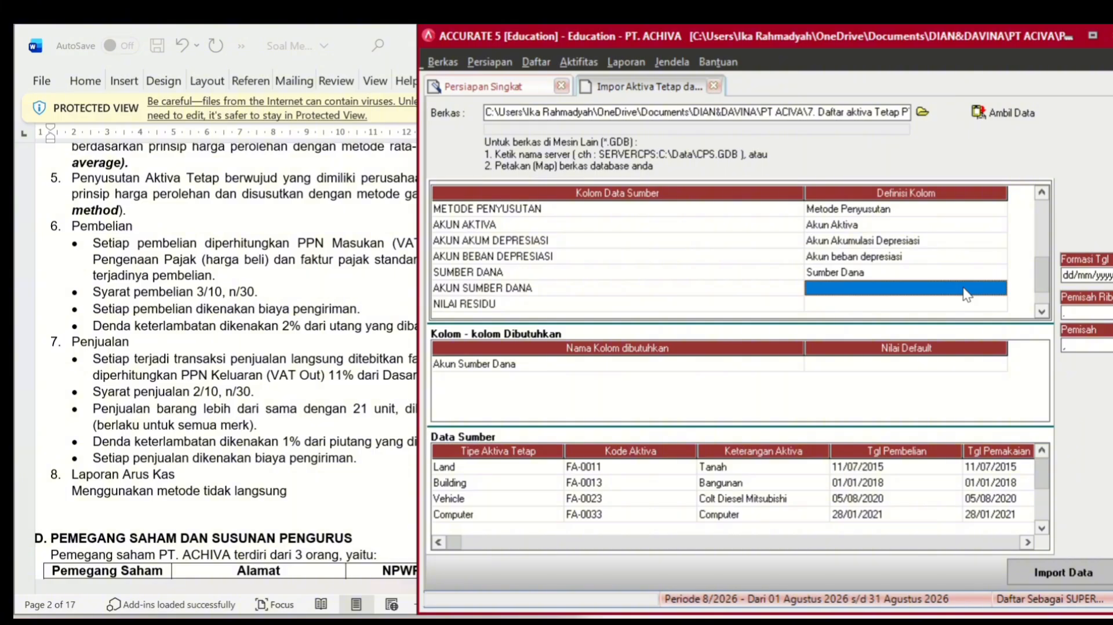
{"action": "left_click", "coordinate": [963, 288]}
{"action": "left_click", "coordinate": [997, 284]}
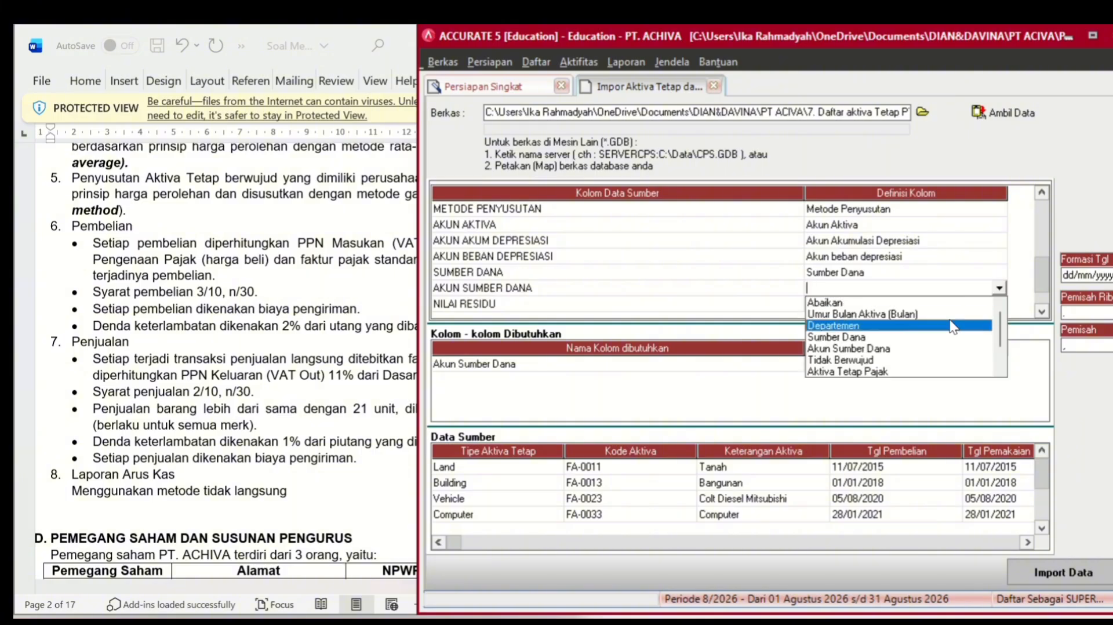
{"action": "left_click", "coordinate": [921, 348]}
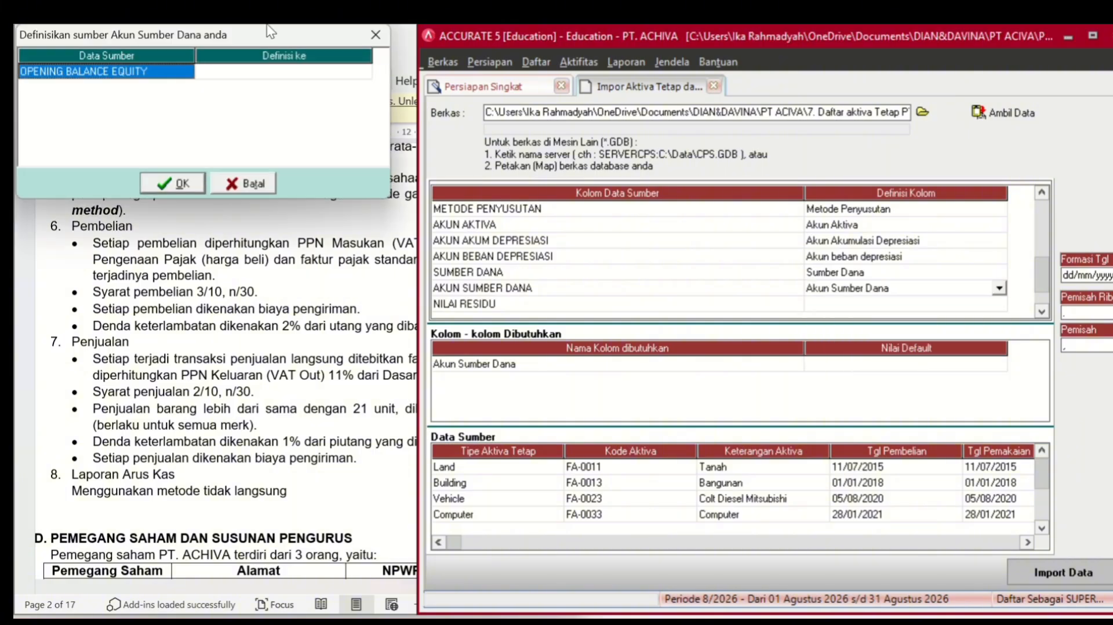
{"action": "left_click", "coordinate": [294, 76]}
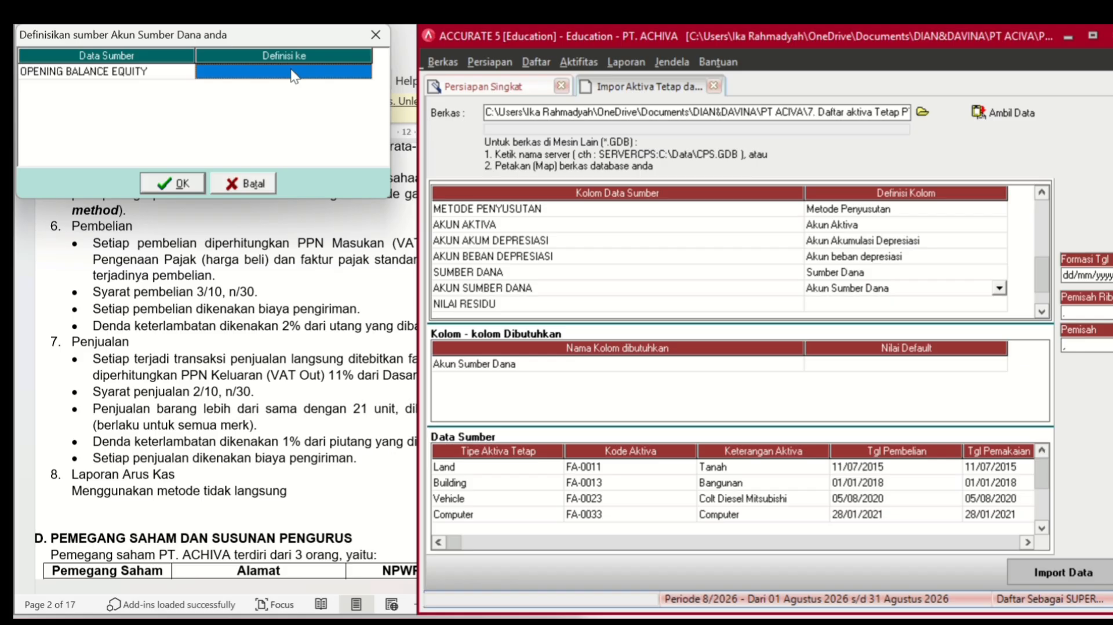
{"action": "left_click", "coordinate": [294, 76]}
{"action": "left_click", "coordinate": [364, 73]}
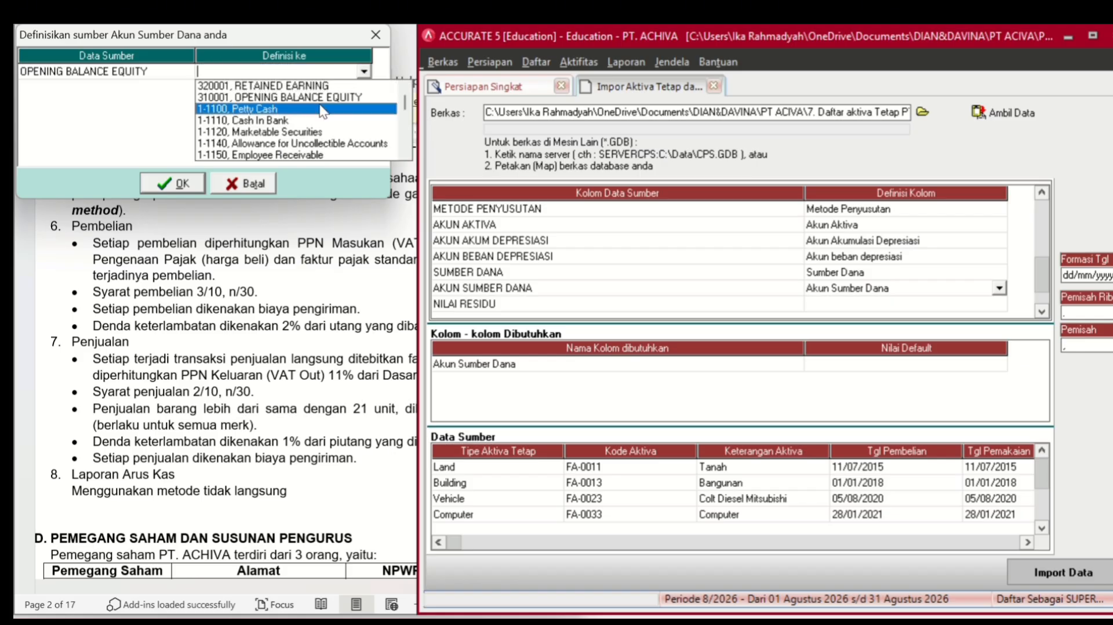
{"action": "left_click", "coordinate": [326, 97]}
{"action": "left_click", "coordinate": [153, 182]}
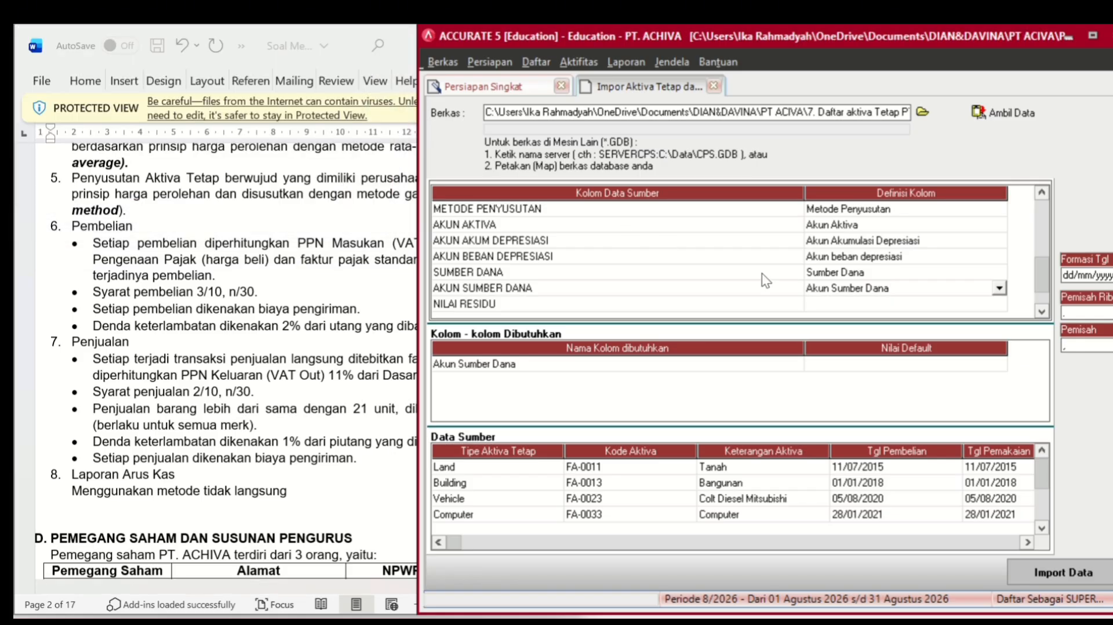
- Map the NILAI RESIDU column to the Nilai Residu field
{"action": "left_click", "coordinate": [872, 305]}
{"action": "left_click", "coordinate": [872, 304]}
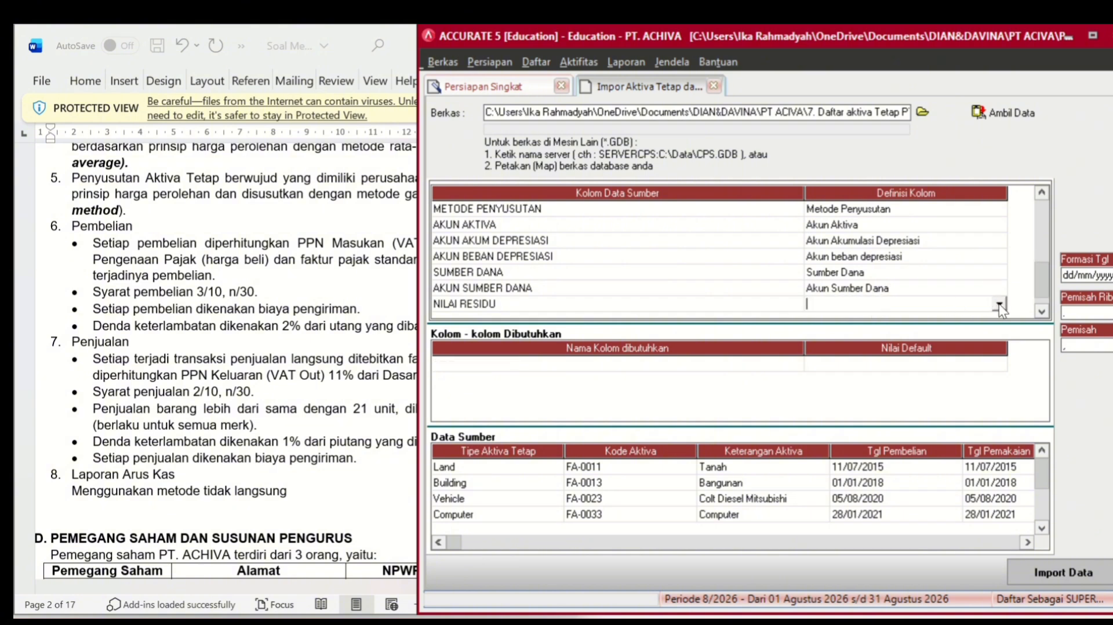
{"action": "left_click", "coordinate": [999, 304]}
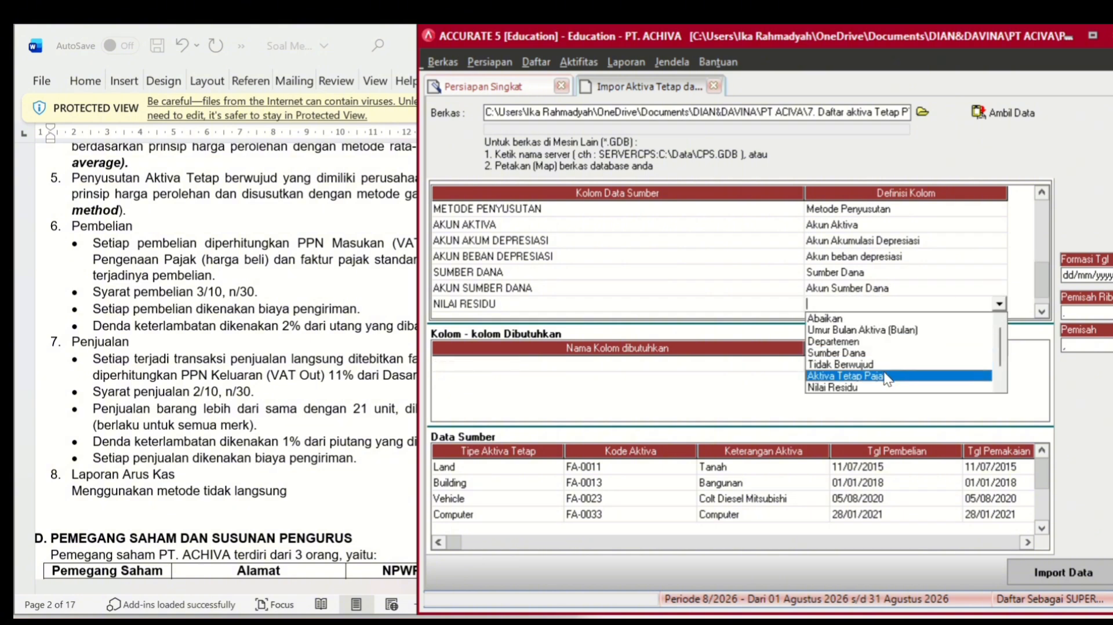
{"action": "left_click", "coordinate": [872, 386]}
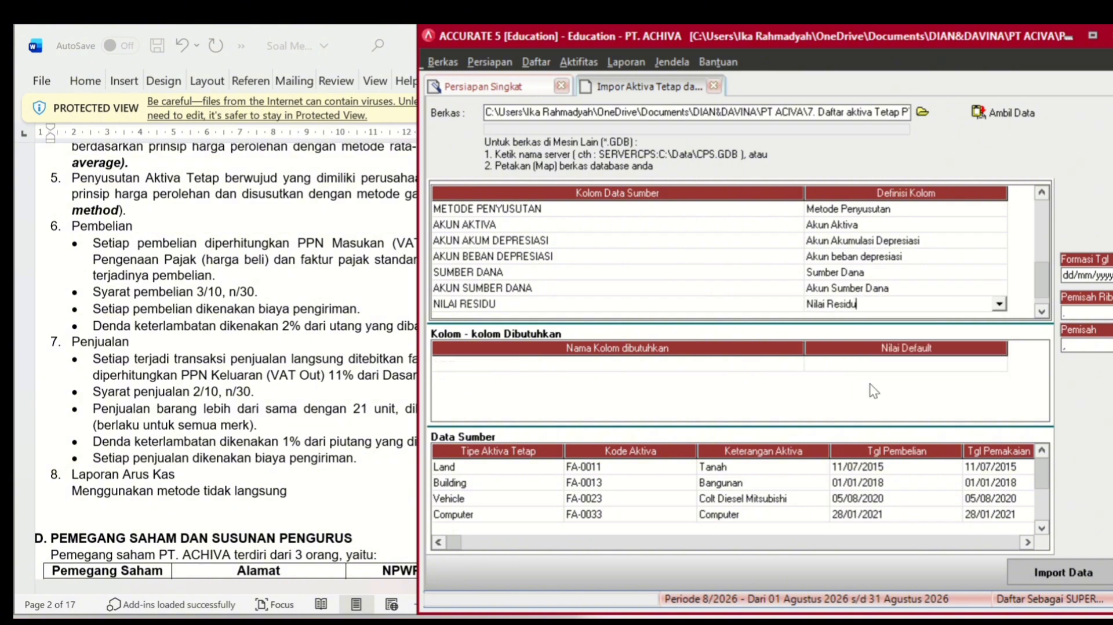
- Map AKTIVA TETAP PAJAK to Aktiva Tetap Pajak, with YA meaning Benar
{"action": "left_click", "coordinate": [1041, 312]}
{"action": "left_click", "coordinate": [985, 303]}
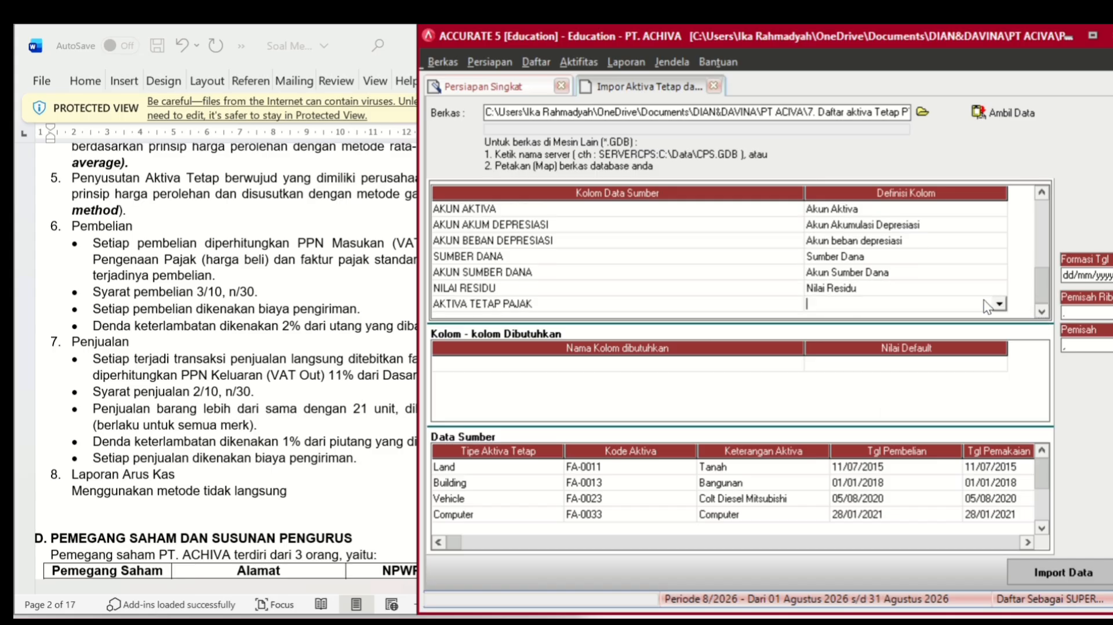
{"action": "left_click", "coordinate": [999, 303]}
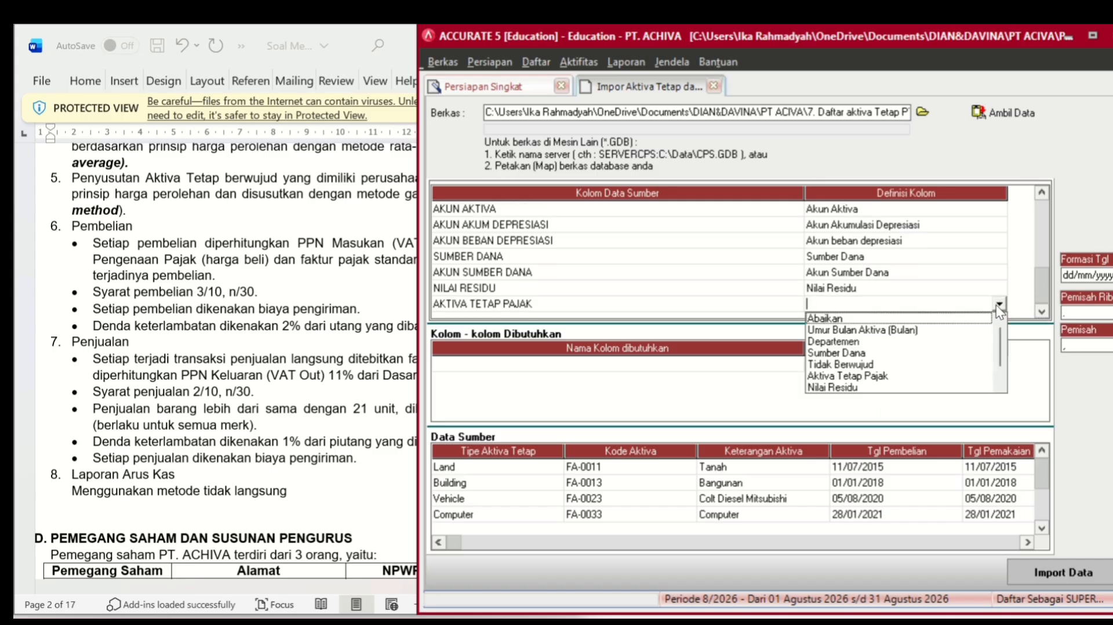
{"action": "left_click", "coordinate": [905, 377]}
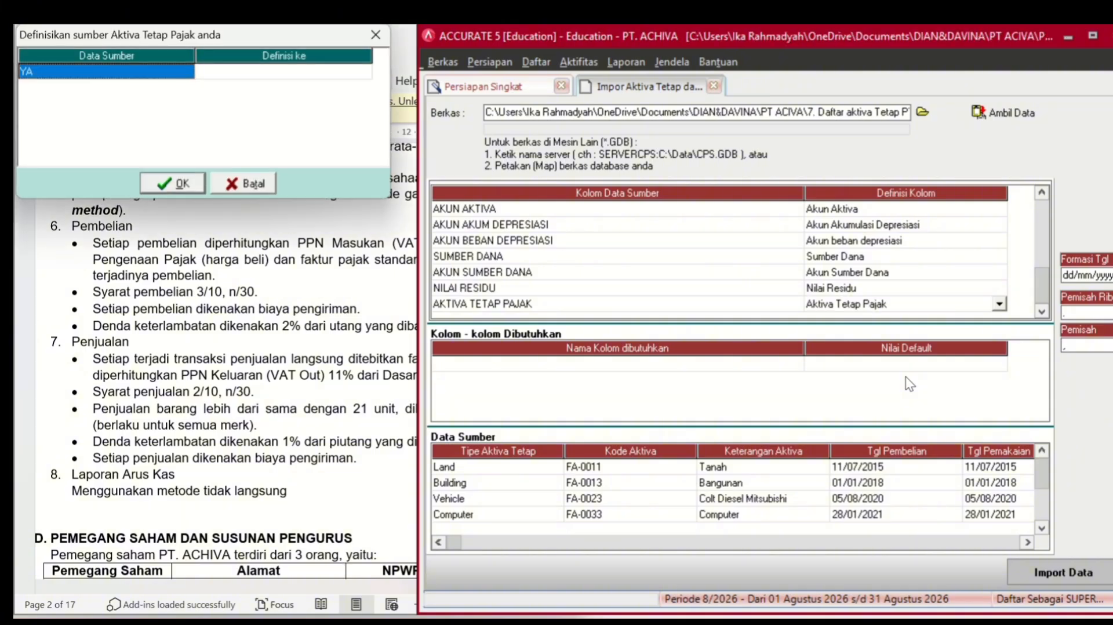
{"action": "left_click", "coordinate": [265, 75]}
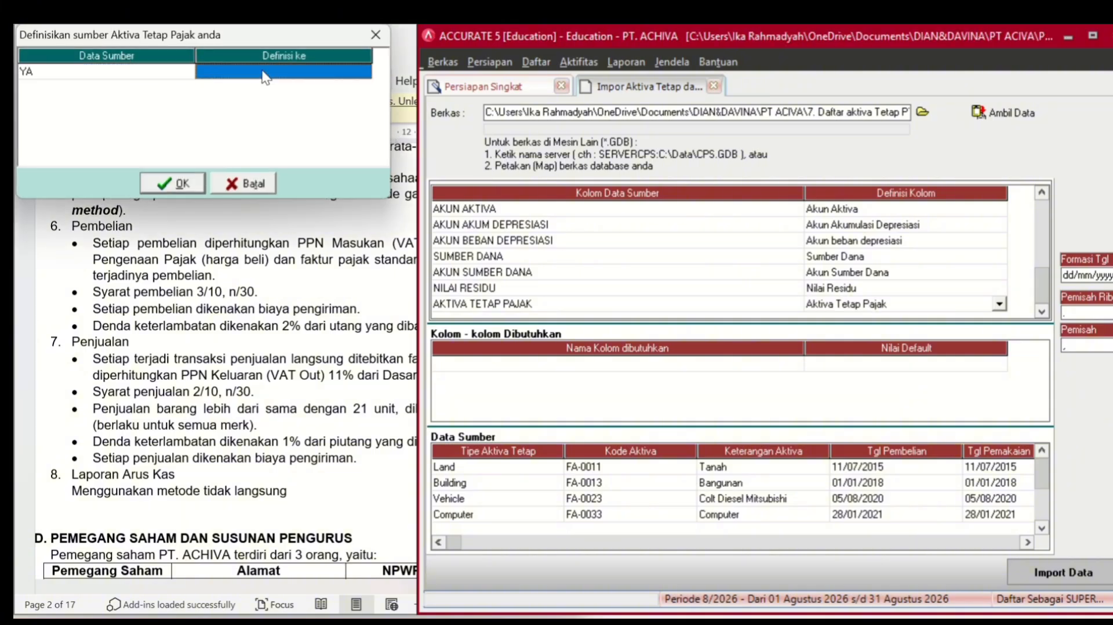
{"action": "left_click", "coordinate": [264, 74]}
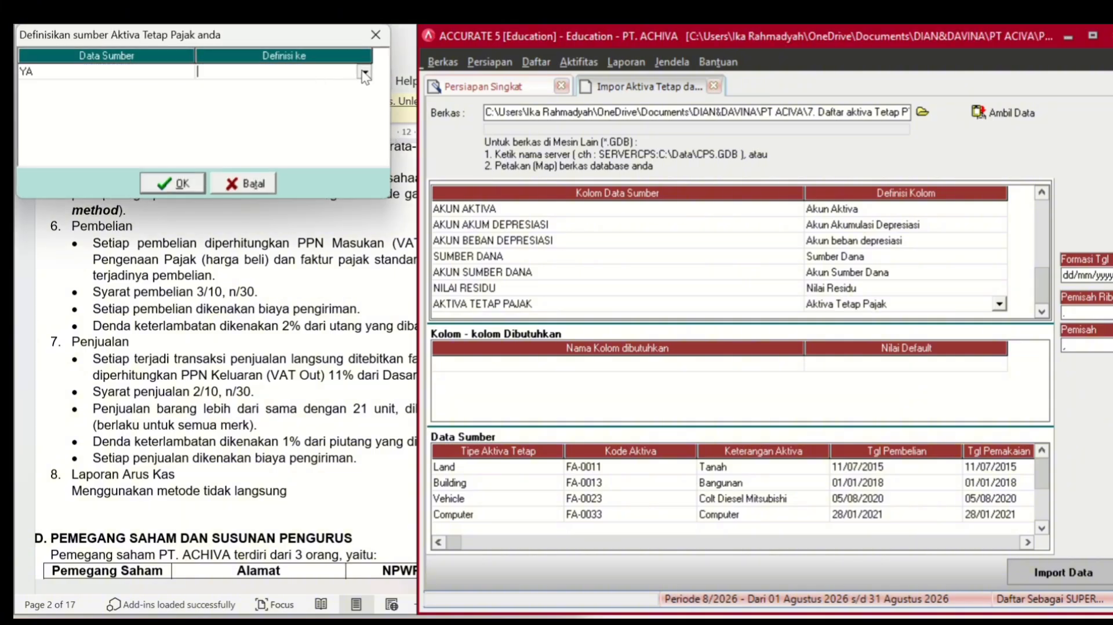
{"action": "left_click", "coordinate": [364, 72]}
{"action": "left_click", "coordinate": [309, 102]}
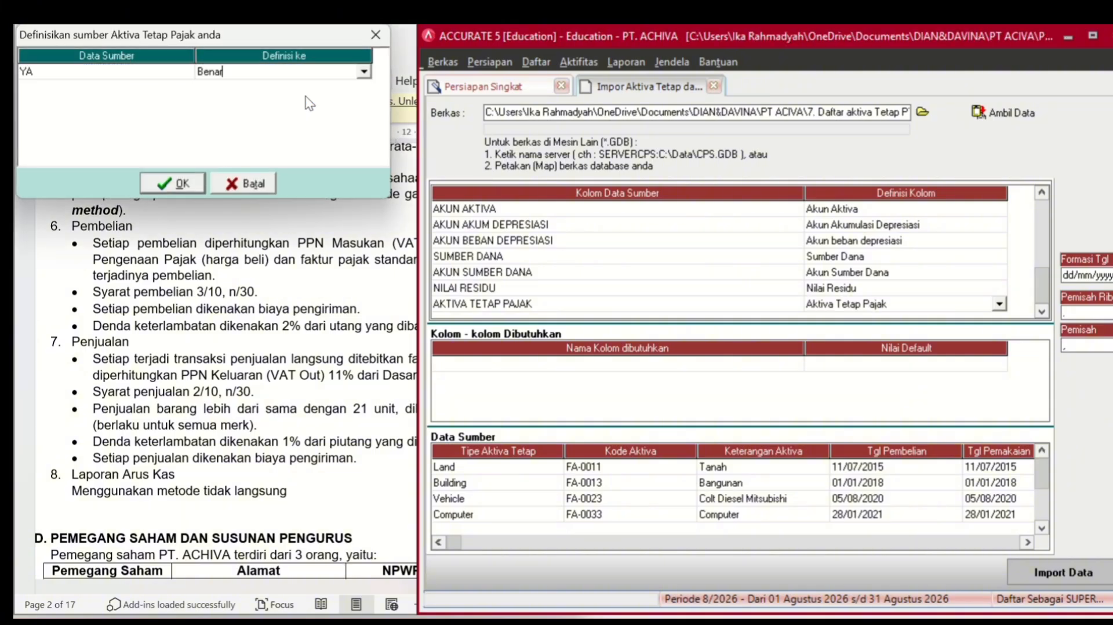
{"action": "left_click", "coordinate": [176, 184]}
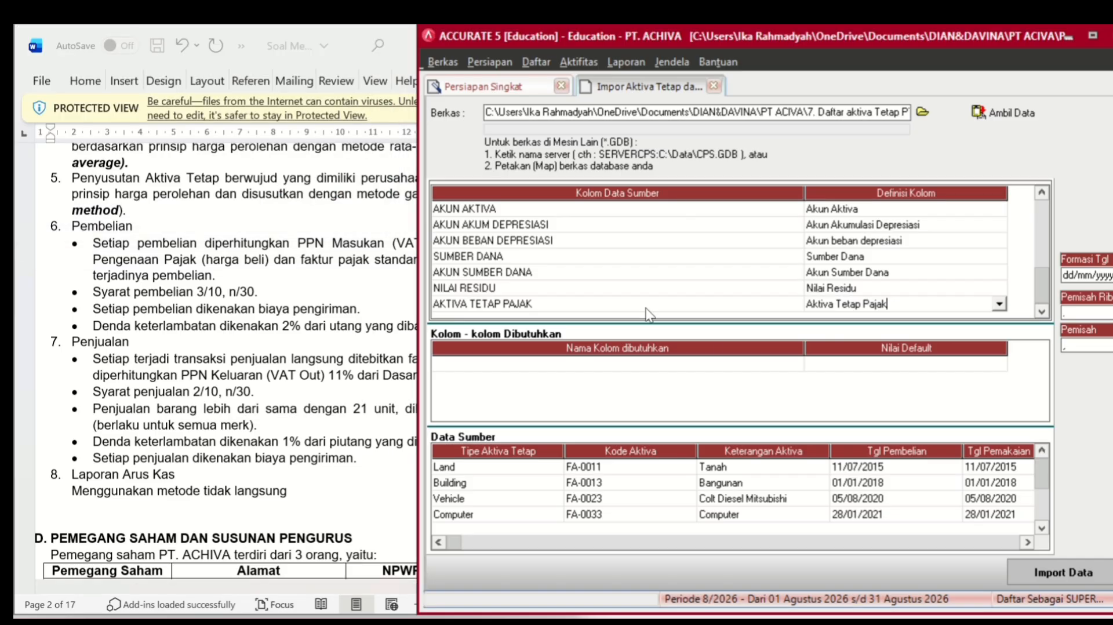
- Import the 5 fixed assets, then advance past Neraca Percobaan and Preferensi to the Selamat page
{"action": "left_click", "coordinate": [1101, 565]}
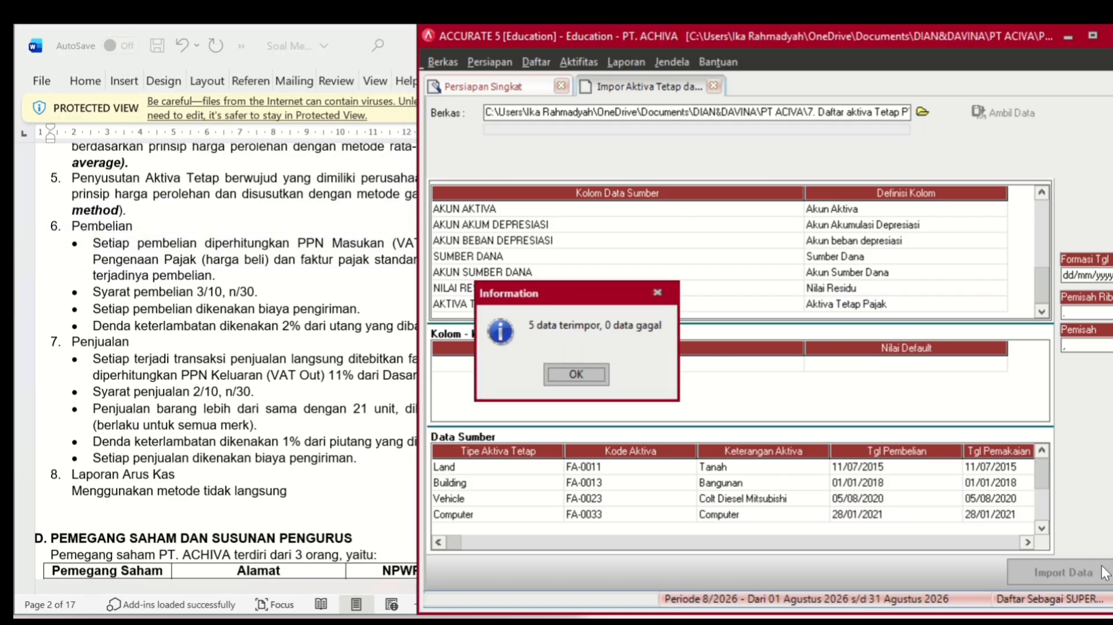
{"action": "left_click", "coordinate": [574, 374]}
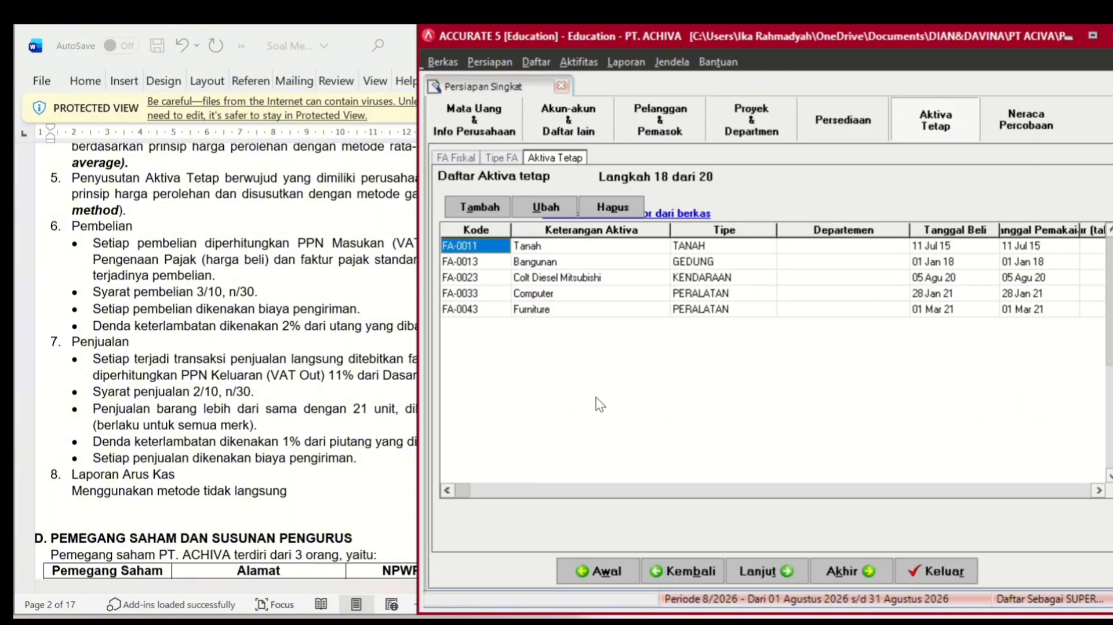
{"action": "left_click", "coordinate": [767, 568]}
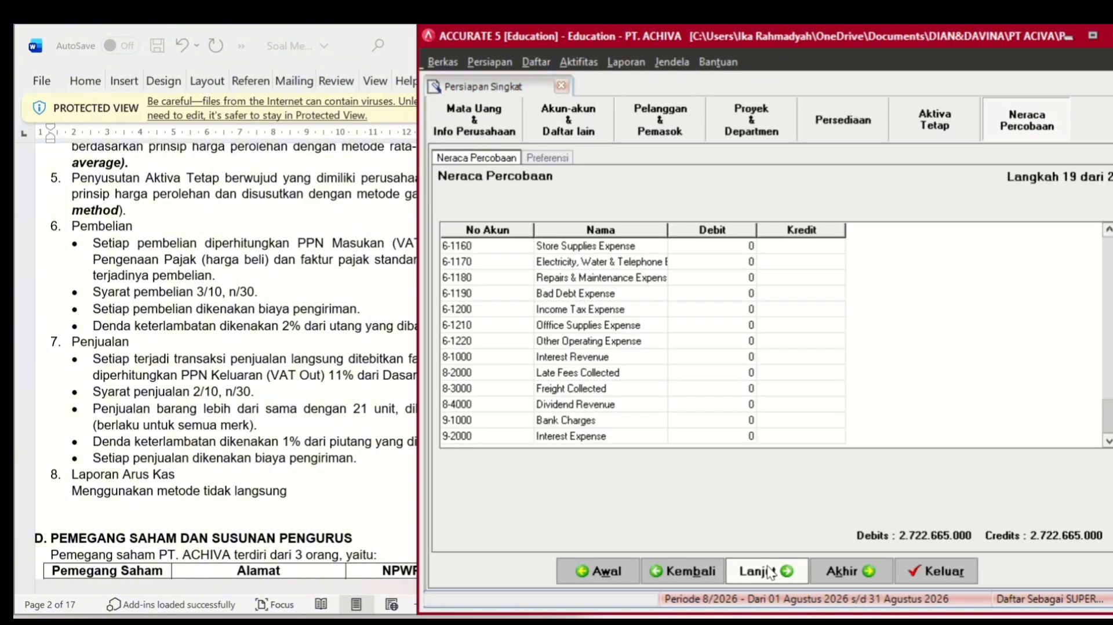
{"action": "left_click", "coordinate": [767, 568]}
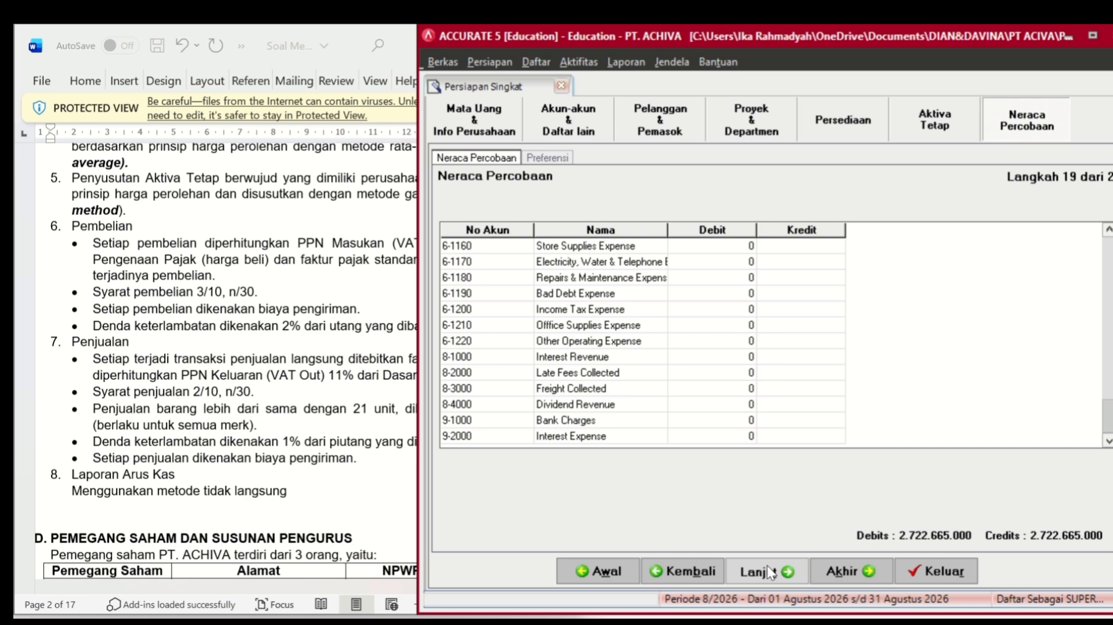
{"action": "left_click", "coordinate": [766, 568]}
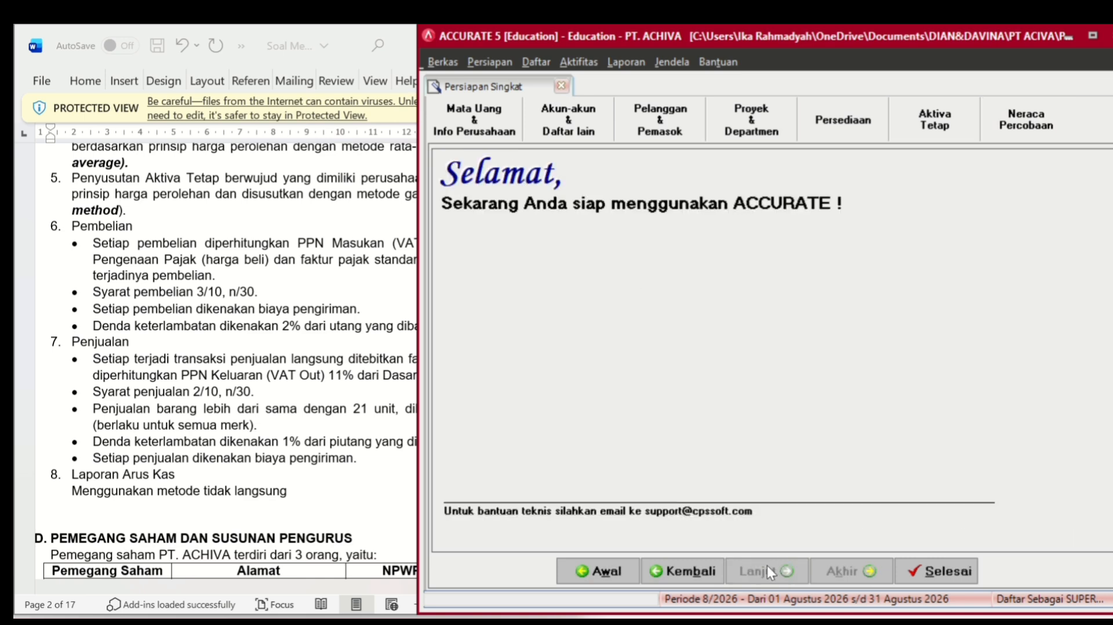
- Close the wizard with Selesai, then open Buku Besar's Laporan Keuangan report list
{"action": "left_click", "coordinate": [905, 571]}
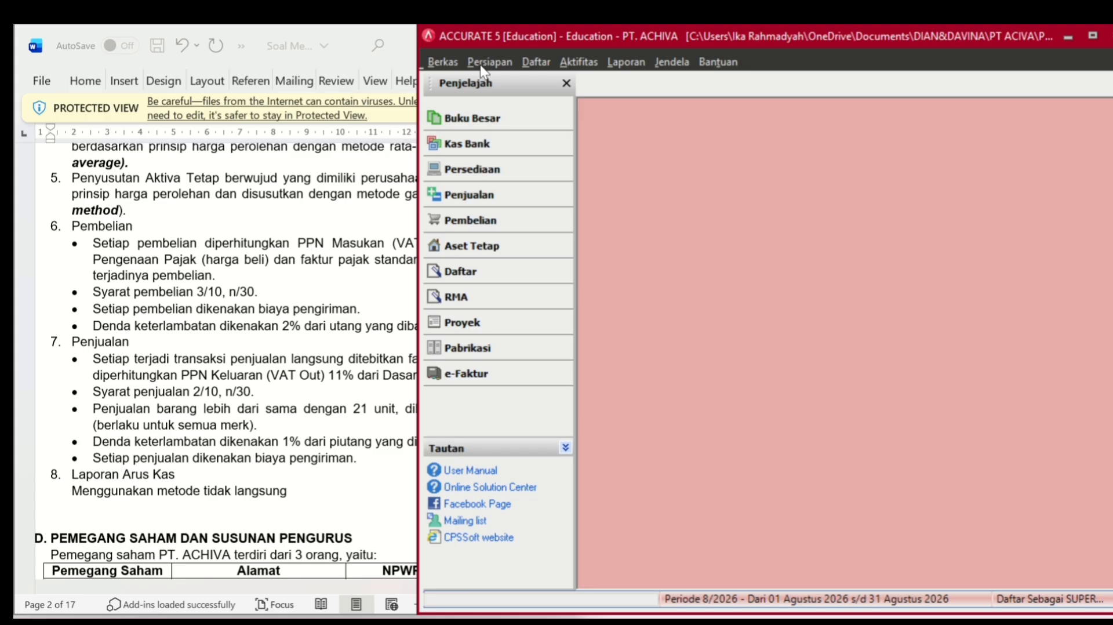
{"action": "left_click", "coordinate": [491, 123]}
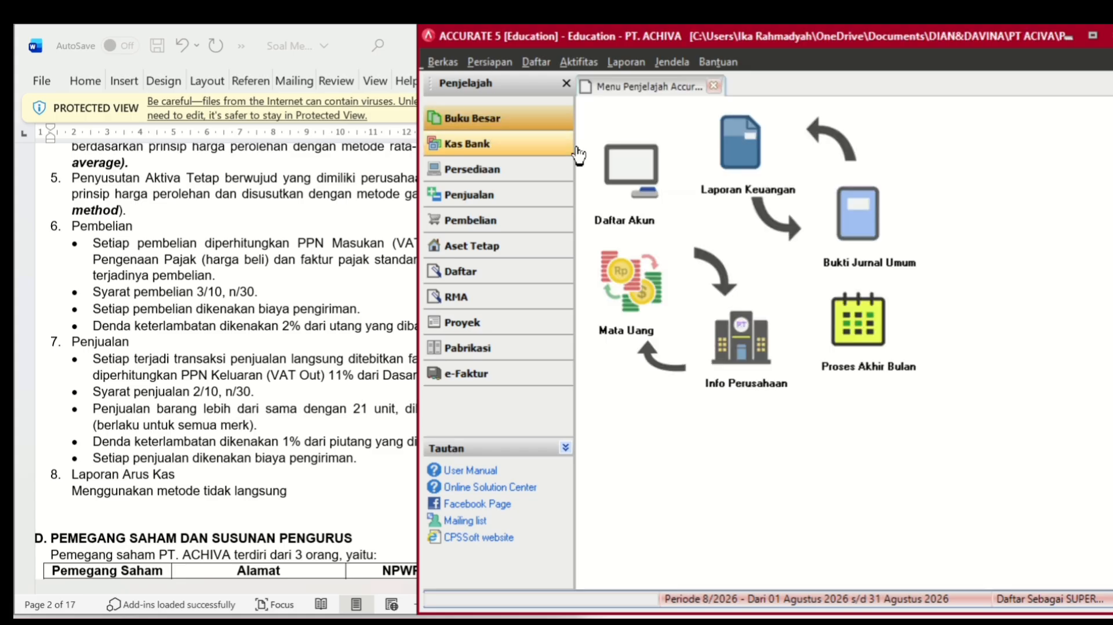
{"action": "left_click", "coordinate": [747, 180]}
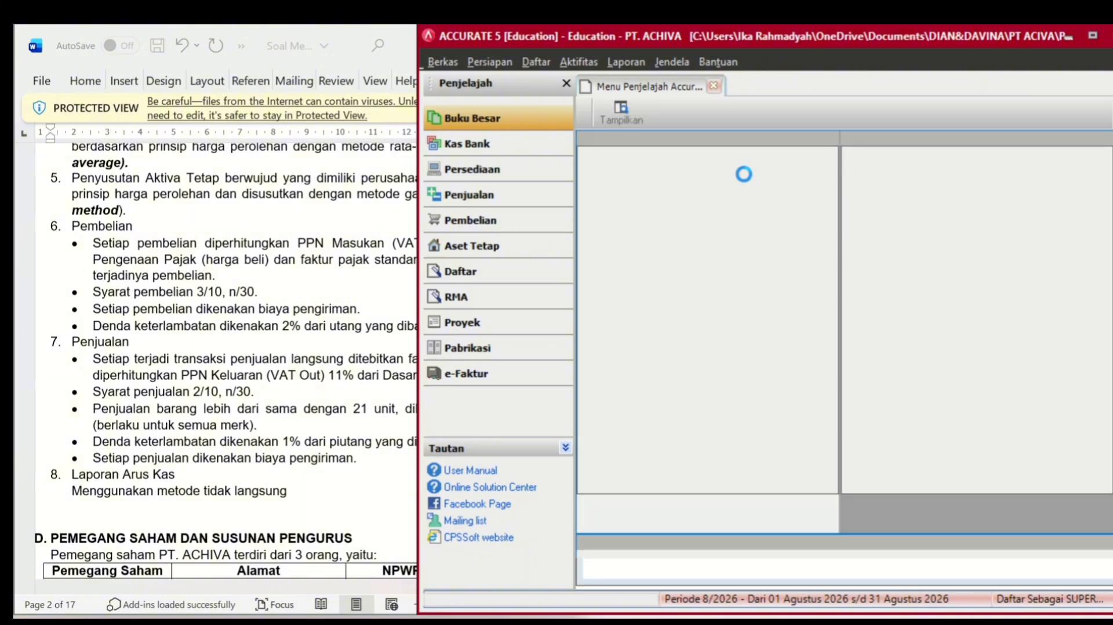
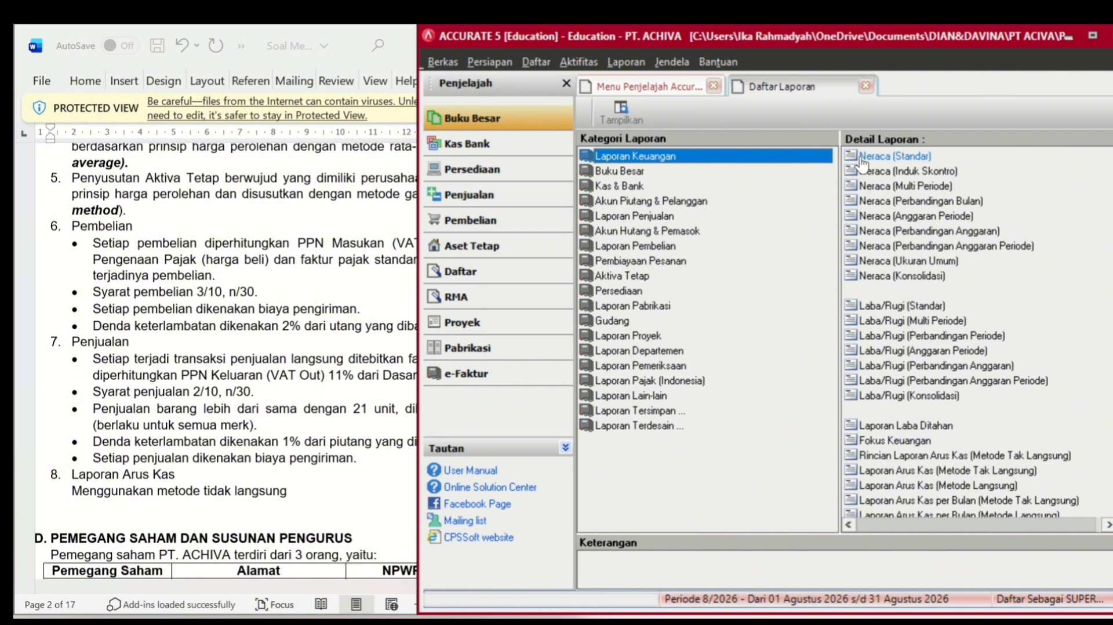
- Generate the Neraca (Standar) balance sheet with Per Tgl. 30/11/2024
{"action": "left_click", "coordinate": [860, 157]}
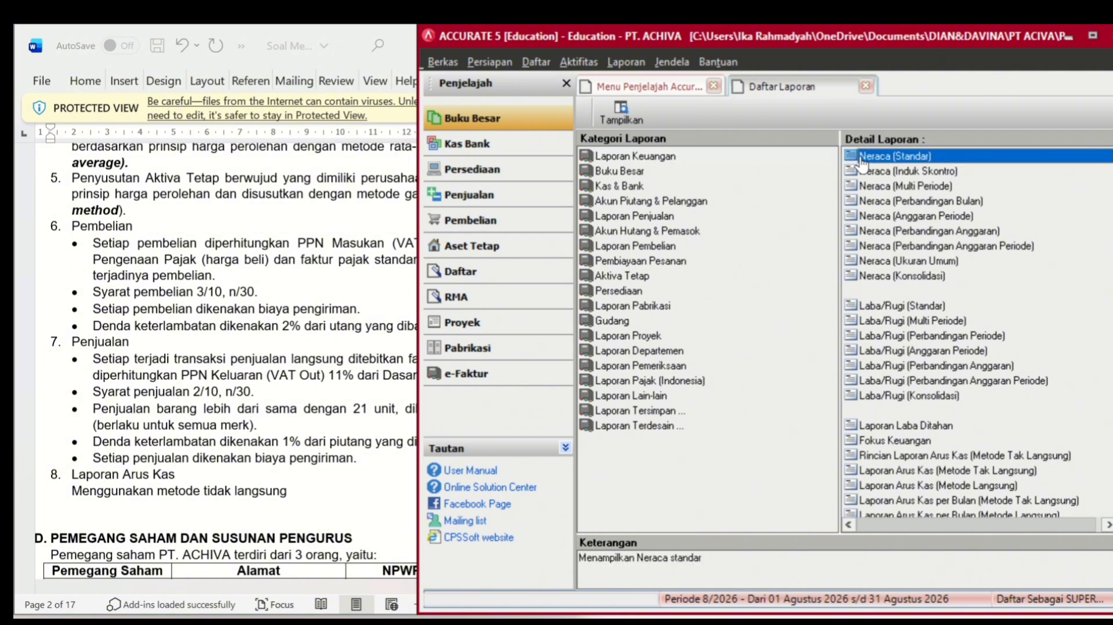
{"action": "double_click", "coordinate": [861, 156]}
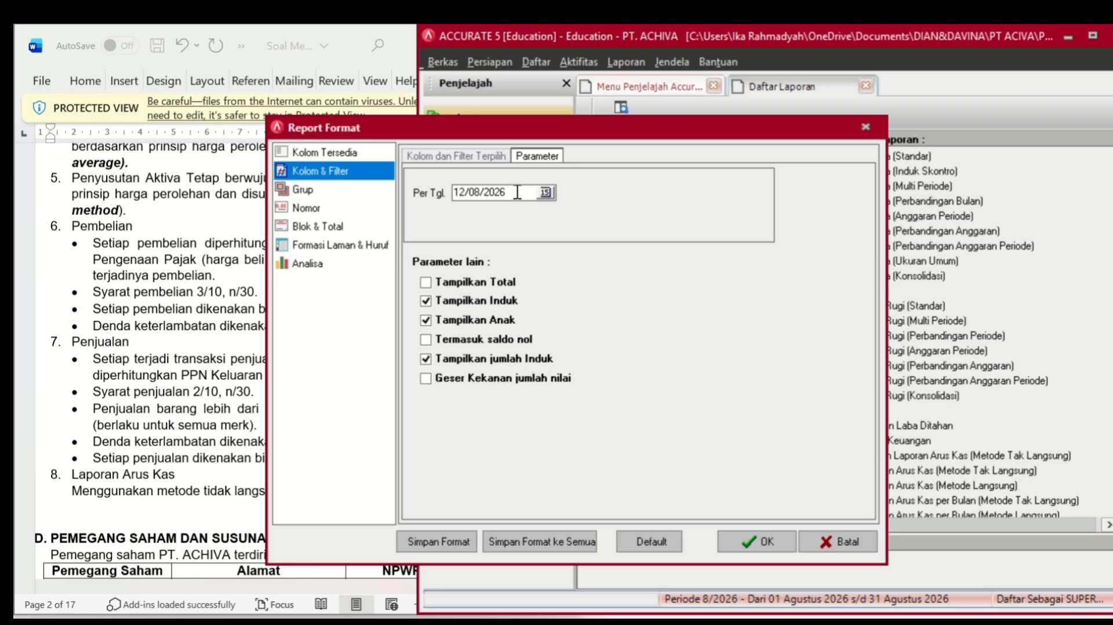
{"action": "left_click_drag", "start_coordinate": [506, 192], "coordinate": [416, 199]}
{"action": "key", "text": "BackSpace"}
{"action": "type", "text": "31/12/2024"}
{"action": "key", "text": "BackSpace"}
{"action": "key", "text": "BackSpace"}
{"action": "key", "text": "BackSpace"}
{"action": "key", "text": "BackSpace"}
{"action": "key", "text": "BackSpace"}
{"action": "key", "text": "BackSpace"}
{"action": "key", "text": "BackSpace"}
{"action": "key", "text": "BackSpace"}
{"action": "type", "text": "30/11/2024"}
{"action": "left_click", "coordinate": [748, 541]}
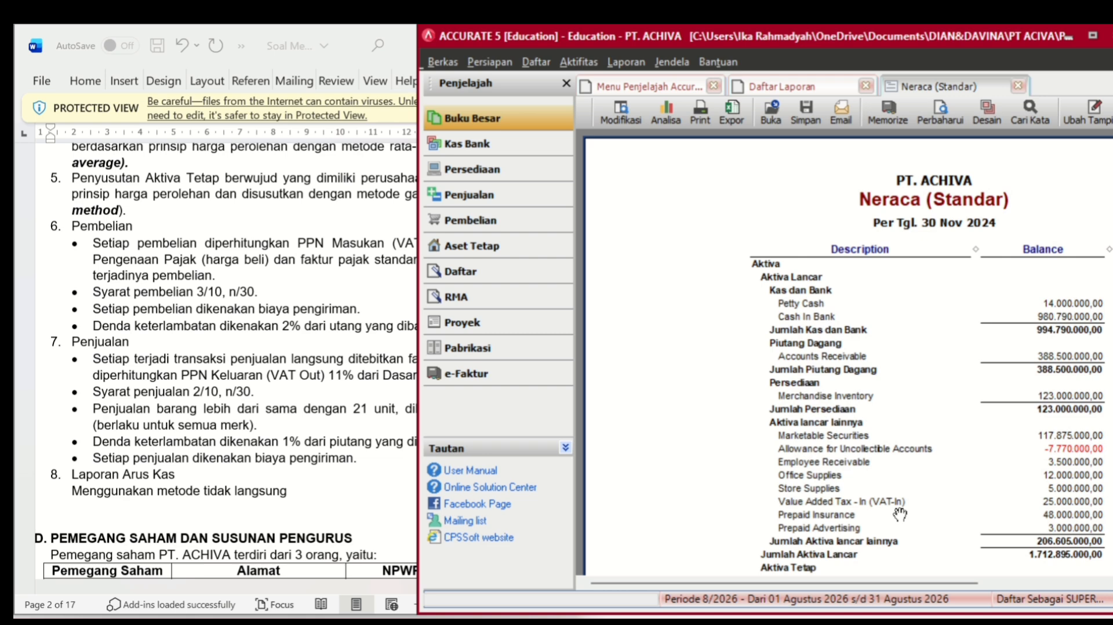
- Scroll through the 30 Nov 2024 balance sheet to review its asset and liability totals
{"action": "left_click_drag", "start_coordinate": [928, 583], "coordinate": [996, 583]}
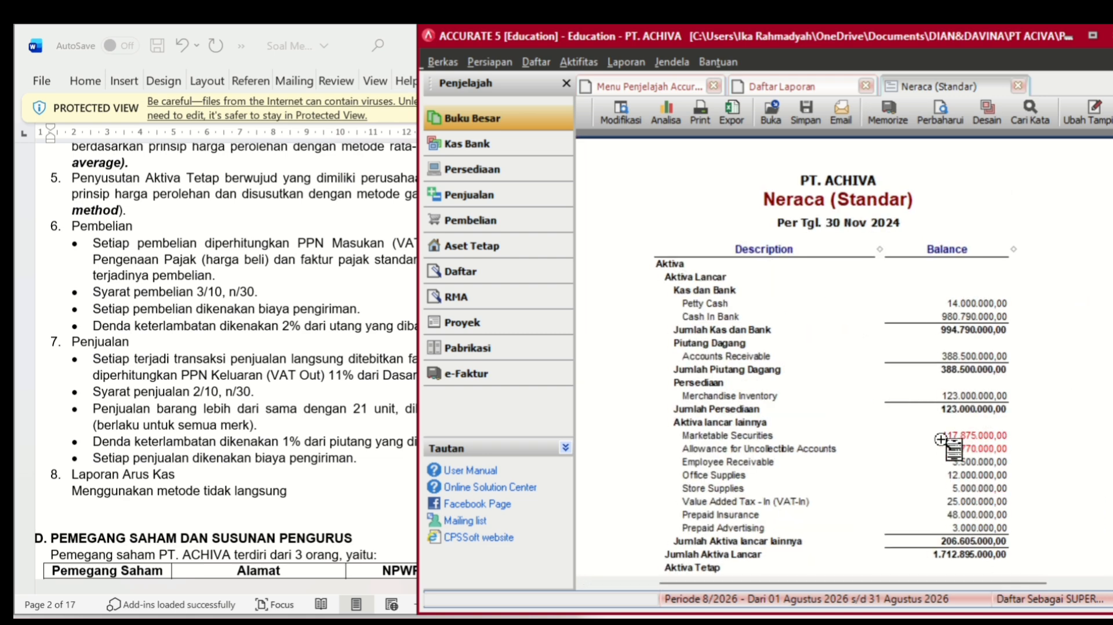
{"action": "scroll", "coordinate": [279, 412], "scroll_direction": "up", "scroll_amount": 1}
{"action": "scroll", "coordinate": [279, 412], "scroll_direction": "down", "scroll_amount": 15}
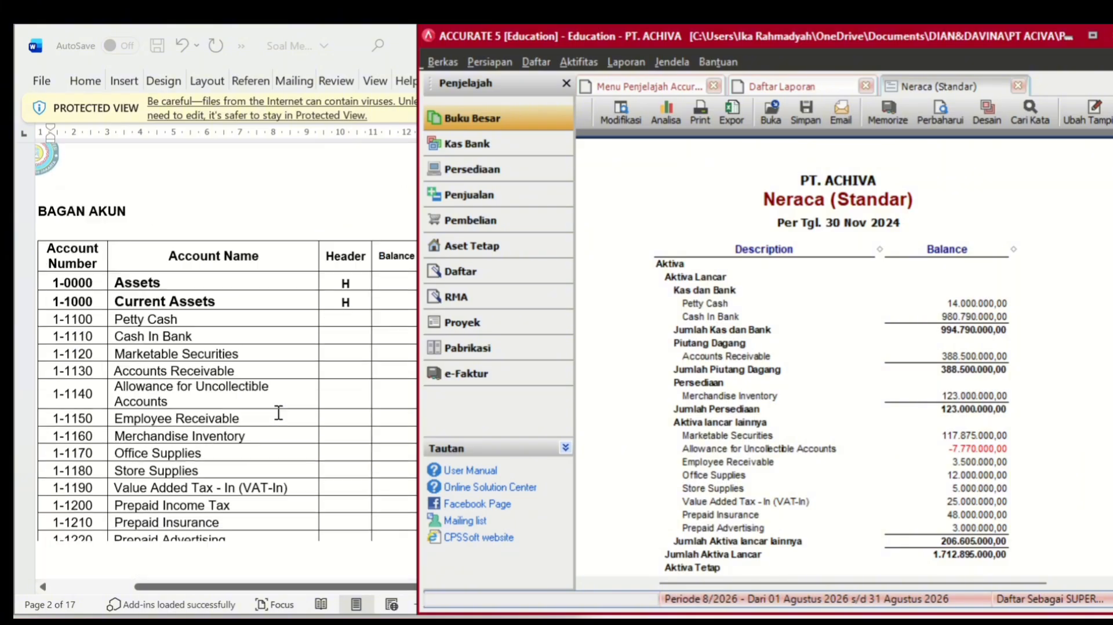
{"action": "scroll", "coordinate": [279, 413], "scroll_direction": "down", "scroll_amount": 20}
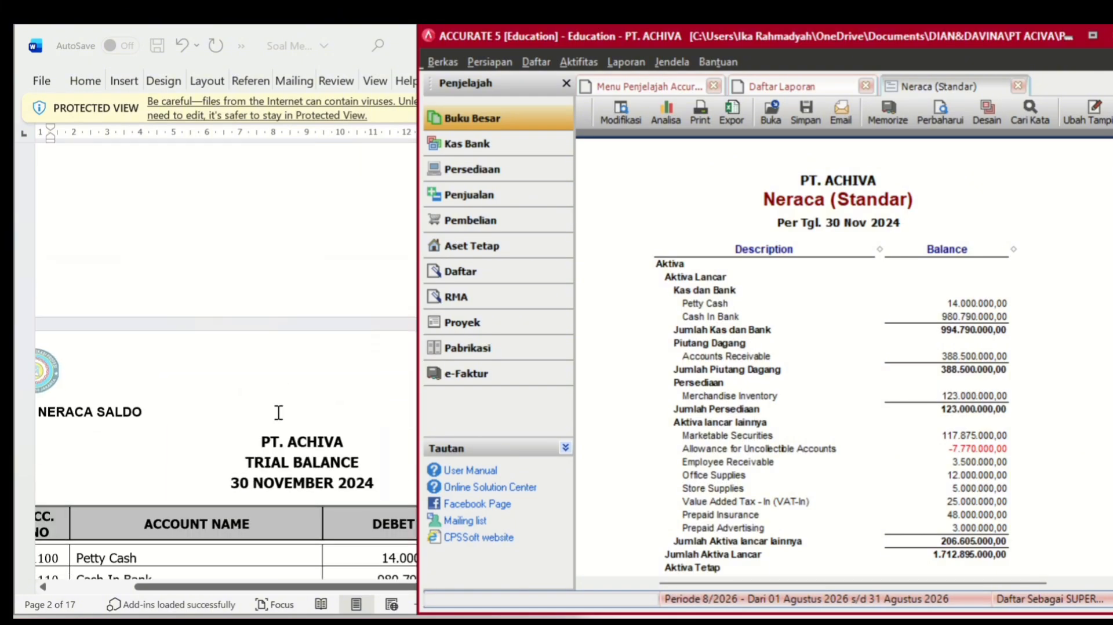
{"action": "scroll", "coordinate": [279, 412], "scroll_direction": "down", "scroll_amount": 15}
{"action": "scroll", "coordinate": [279, 412], "scroll_direction": "up", "scroll_amount": 4}
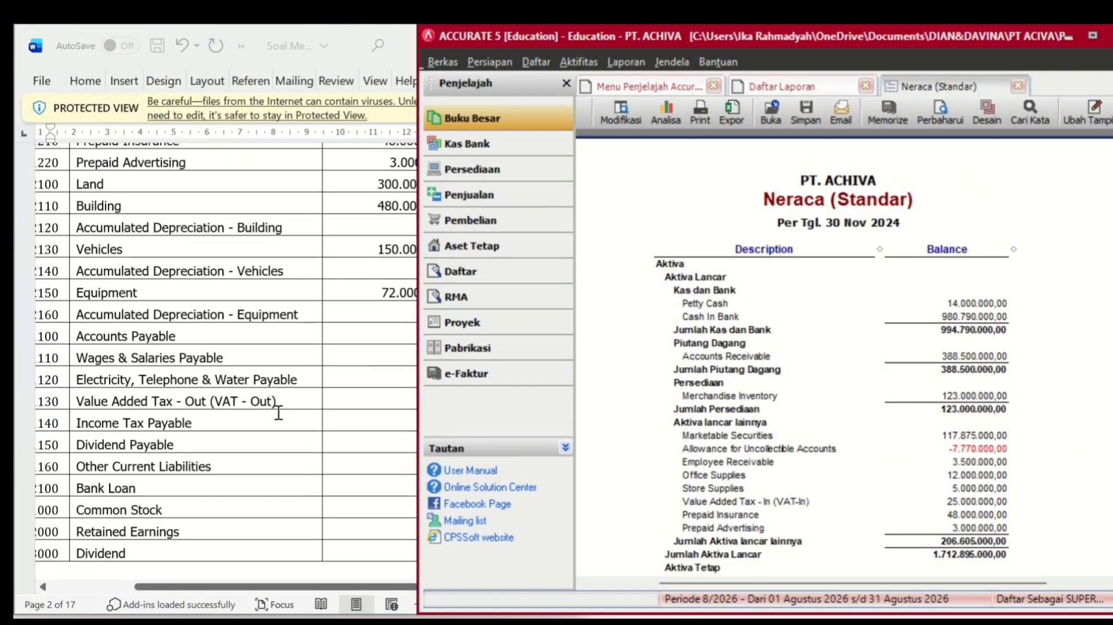
{"action": "scroll", "coordinate": [279, 412], "scroll_direction": "down", "scroll_amount": 10}
{"action": "scroll", "coordinate": [279, 412], "scroll_direction": "up", "scroll_amount": 2}
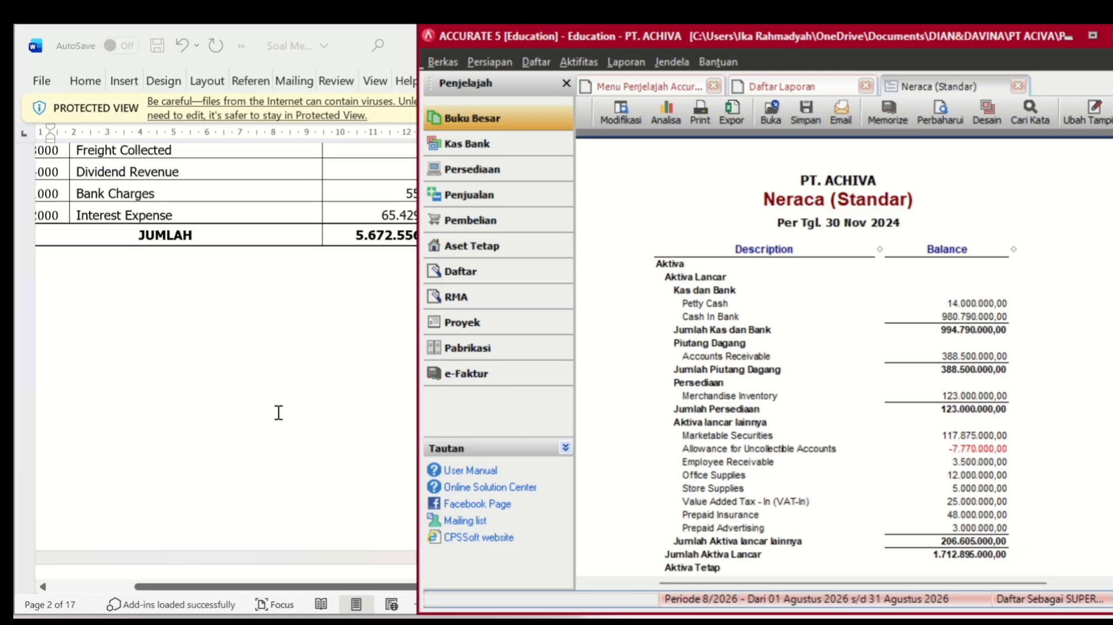
{"action": "scroll", "coordinate": [278, 412], "scroll_direction": "up", "scroll_amount": 2}
- Compare the balance sheet with the Word trial balance, then return to Daftar Laporan
{"action": "left_click", "coordinate": [279, 412]}
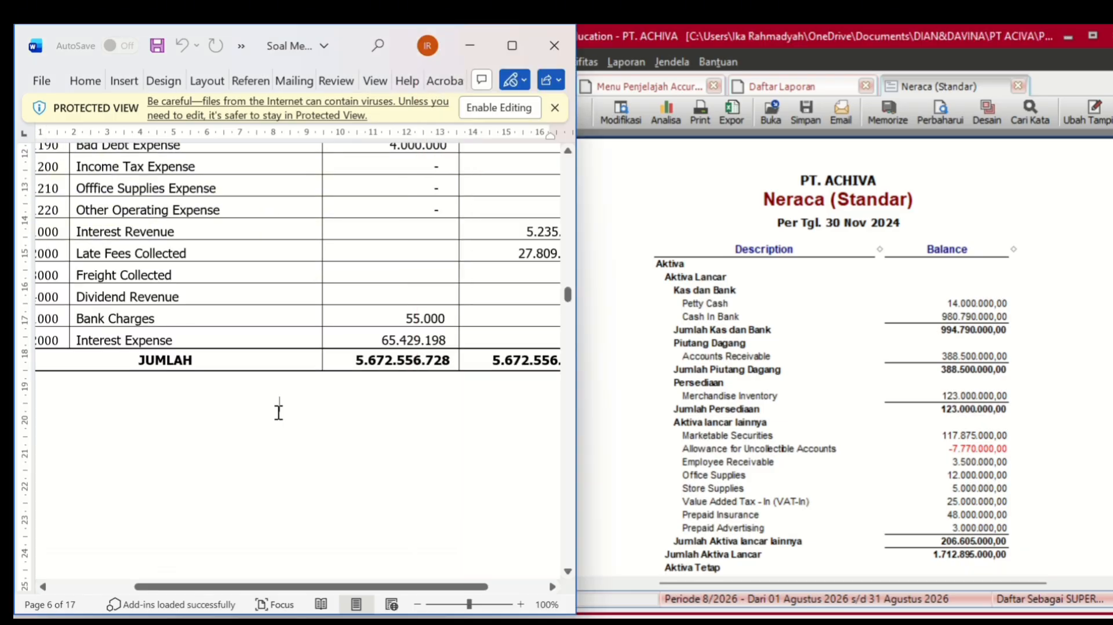
{"action": "left_click", "coordinate": [703, 400]}
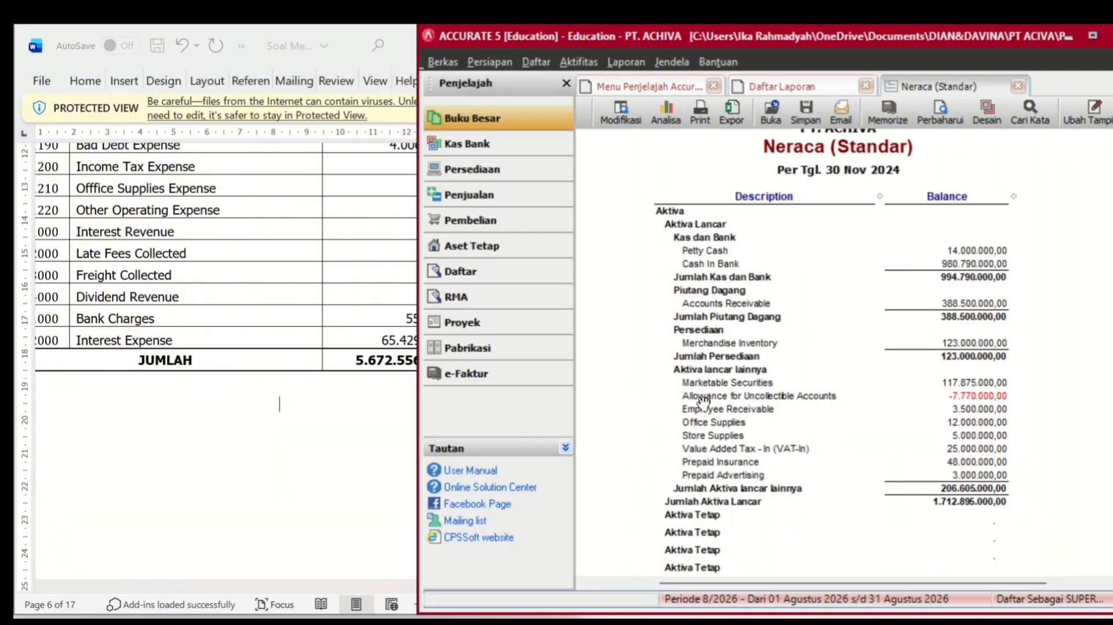
{"action": "scroll", "coordinate": [703, 400], "scroll_direction": "down", "scroll_amount": 10}
{"action": "scroll", "coordinate": [703, 403], "scroll_direction": "down", "scroll_amount": 10}
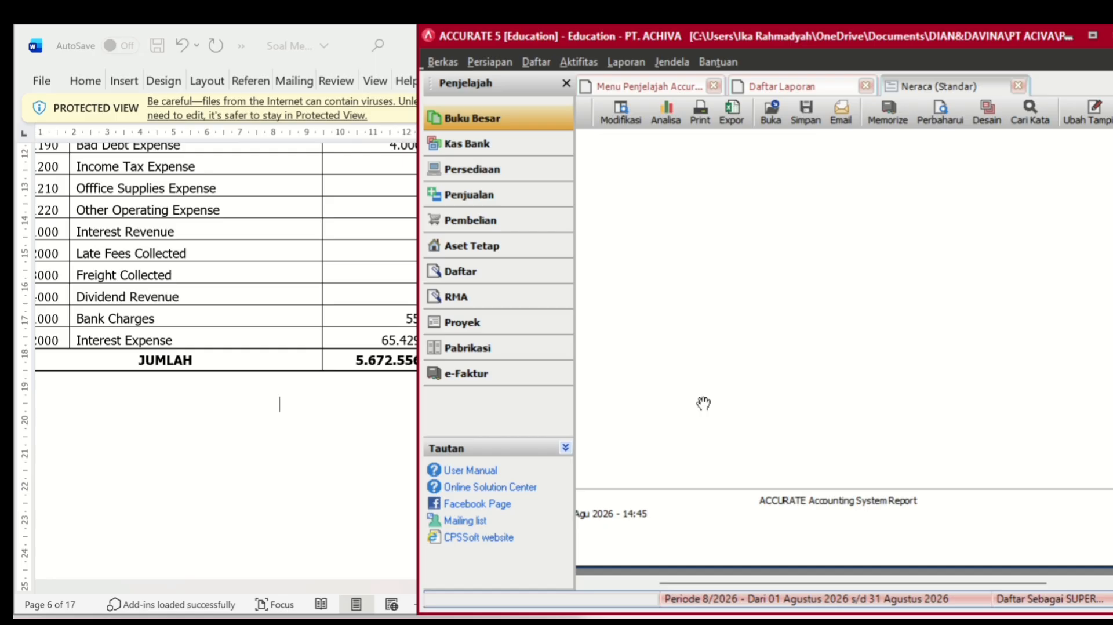
{"action": "scroll", "coordinate": [703, 403], "scroll_direction": "up", "scroll_amount": 3}
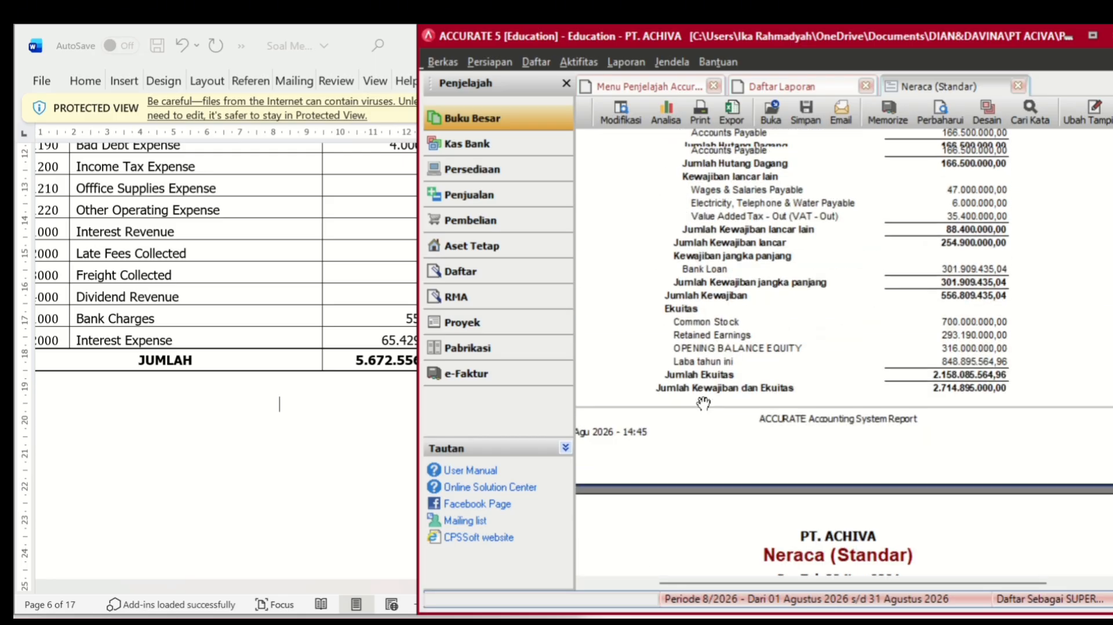
{"action": "scroll", "coordinate": [703, 401], "scroll_direction": "up", "scroll_amount": 1}
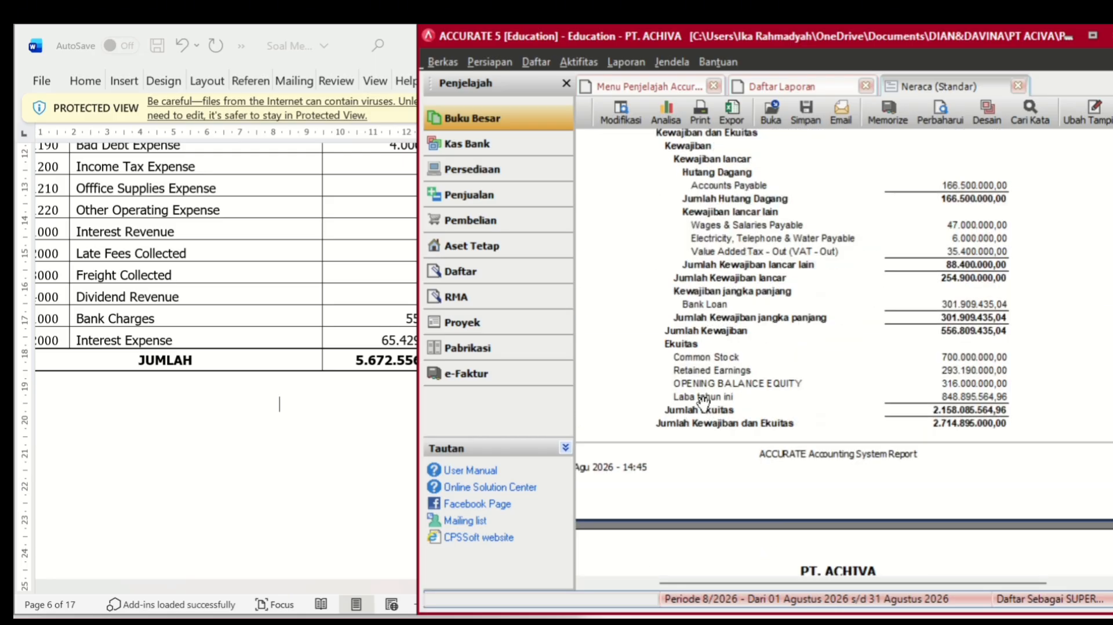
{"action": "left_click", "coordinate": [359, 434]}
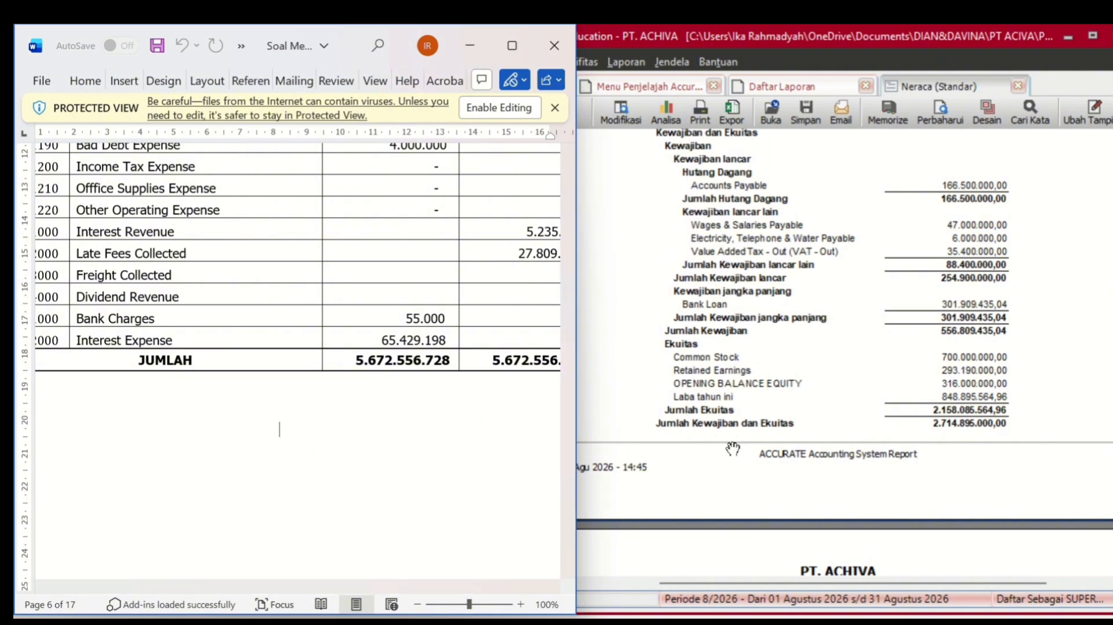
{"action": "left_click", "coordinate": [792, 93]}
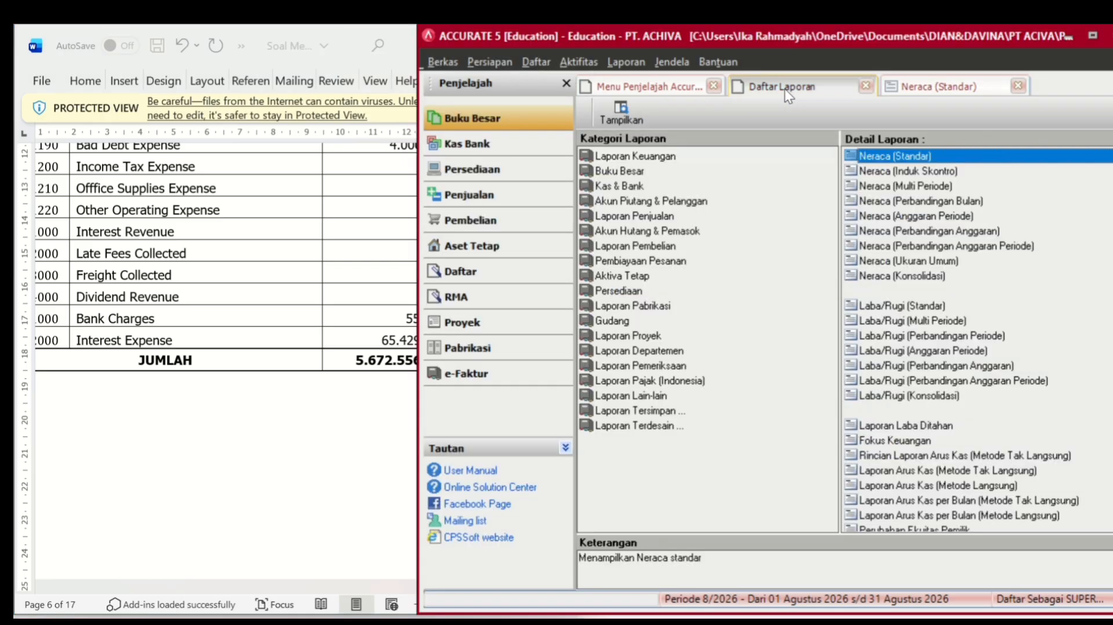
- Generate the Buku Besar Neraca Saldo (Klasik) report as of 30/11/2024
{"action": "left_click", "coordinate": [616, 162]}
{"action": "left_click", "coordinate": [619, 172]}
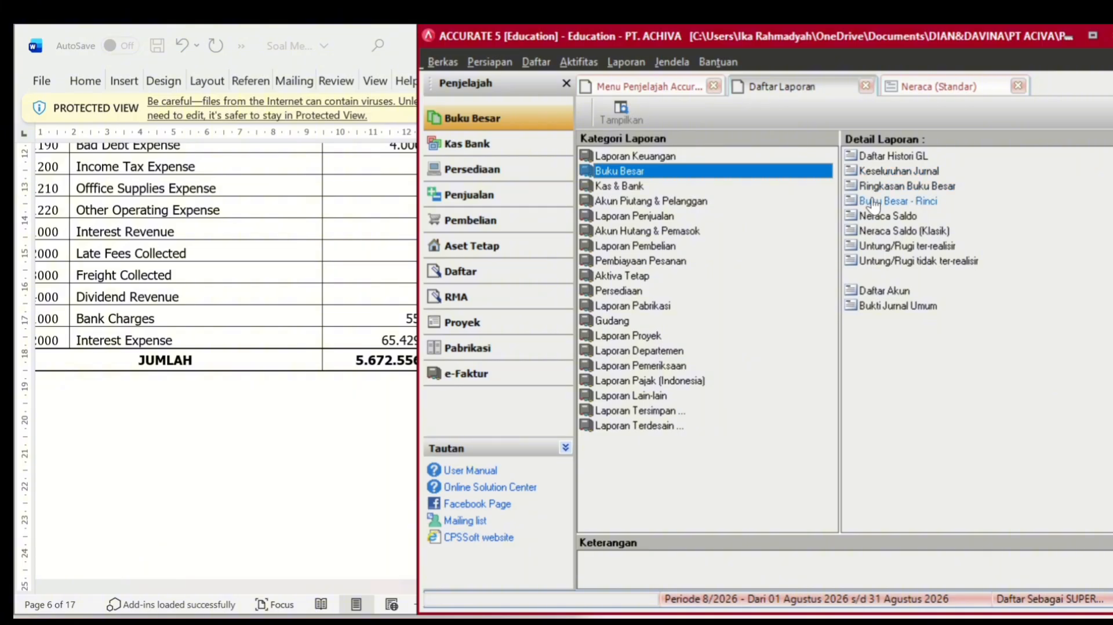
{"action": "left_click", "coordinate": [869, 230]}
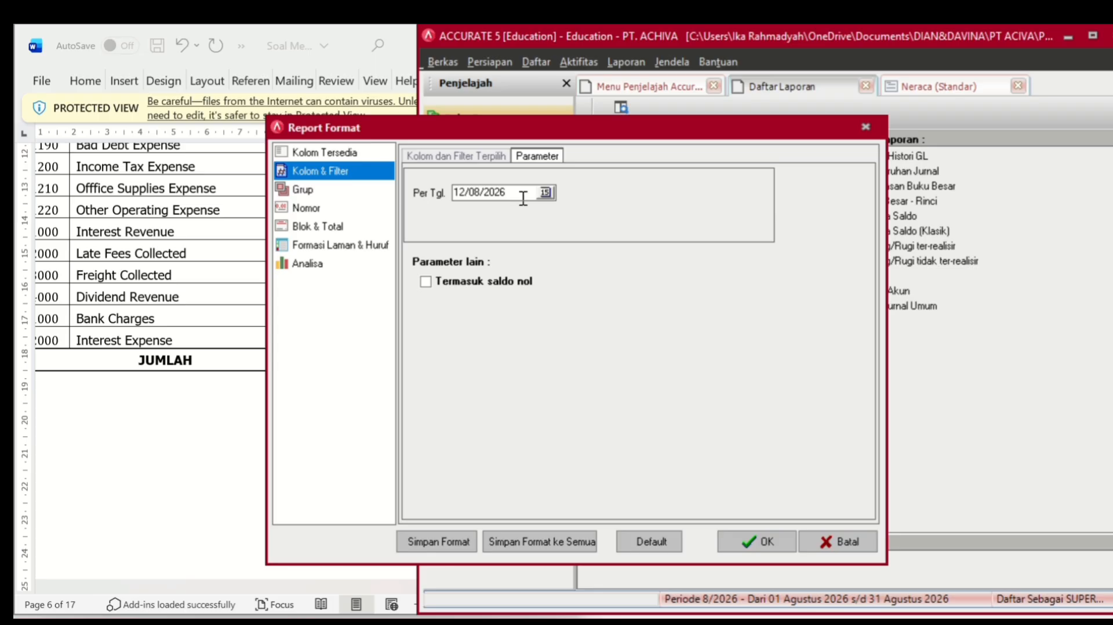
{"action": "left_click_drag", "start_coordinate": [524, 197], "coordinate": [400, 201]}
{"action": "key", "text": "BackSpace"}
{"action": "type", "text": "30/11/2024"}
{"action": "key", "text": "Return"}
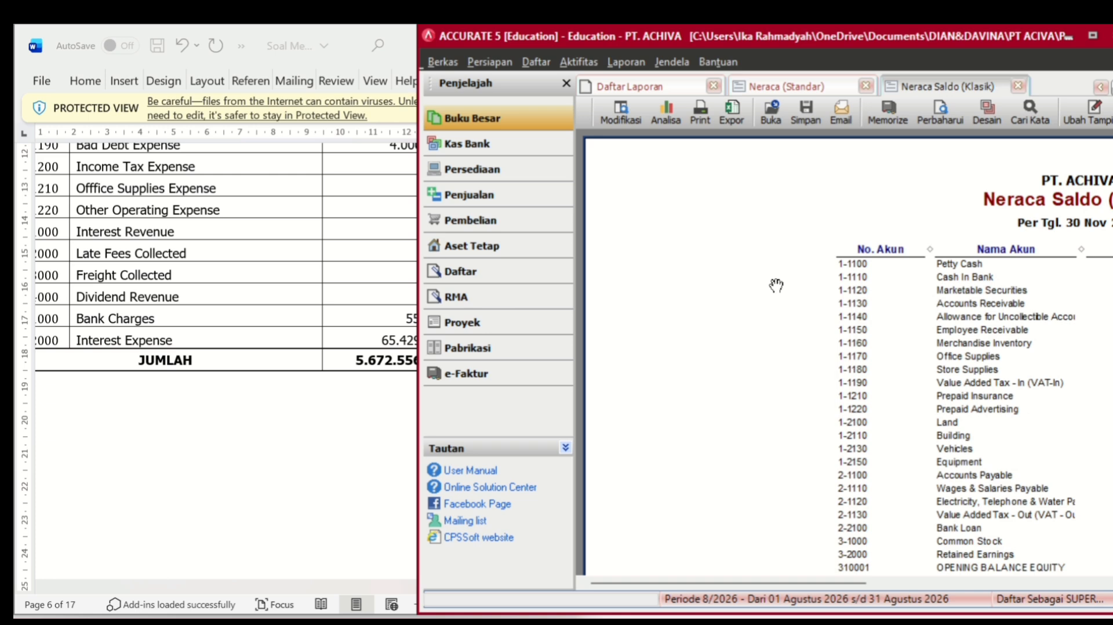
- Check the 5.672.556.728,04 debit and credit totals against the Word trial balance
{"action": "left_click_drag", "start_coordinate": [744, 584], "coordinate": [864, 588]}
{"action": "scroll", "coordinate": [829, 415], "scroll_direction": "down", "scroll_amount": 1}
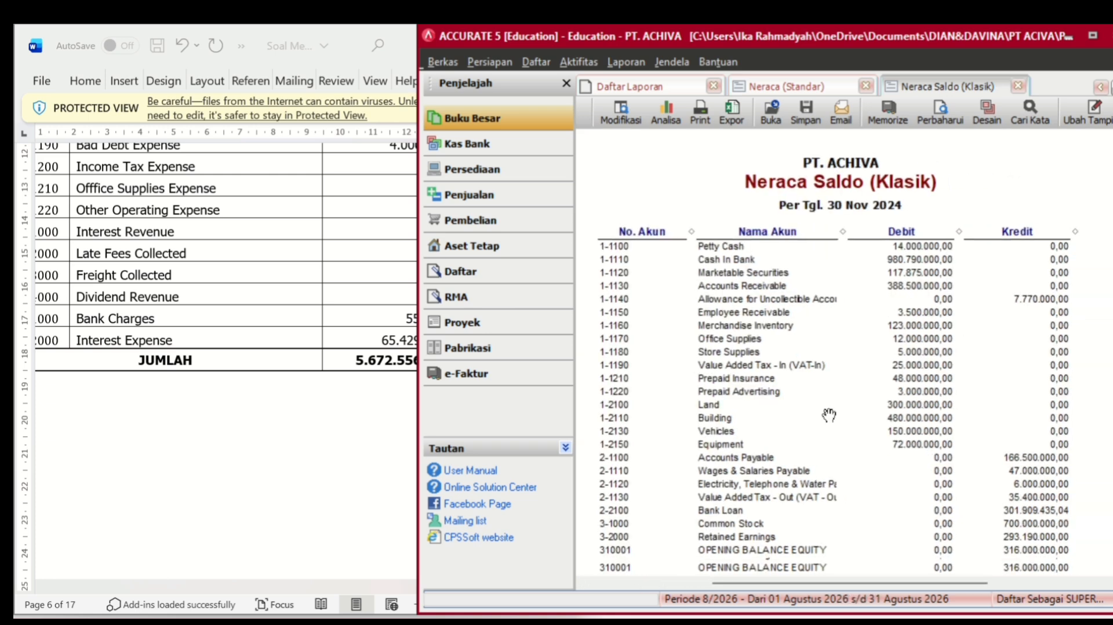
{"action": "scroll", "coordinate": [829, 414], "scroll_direction": "down", "scroll_amount": 20}
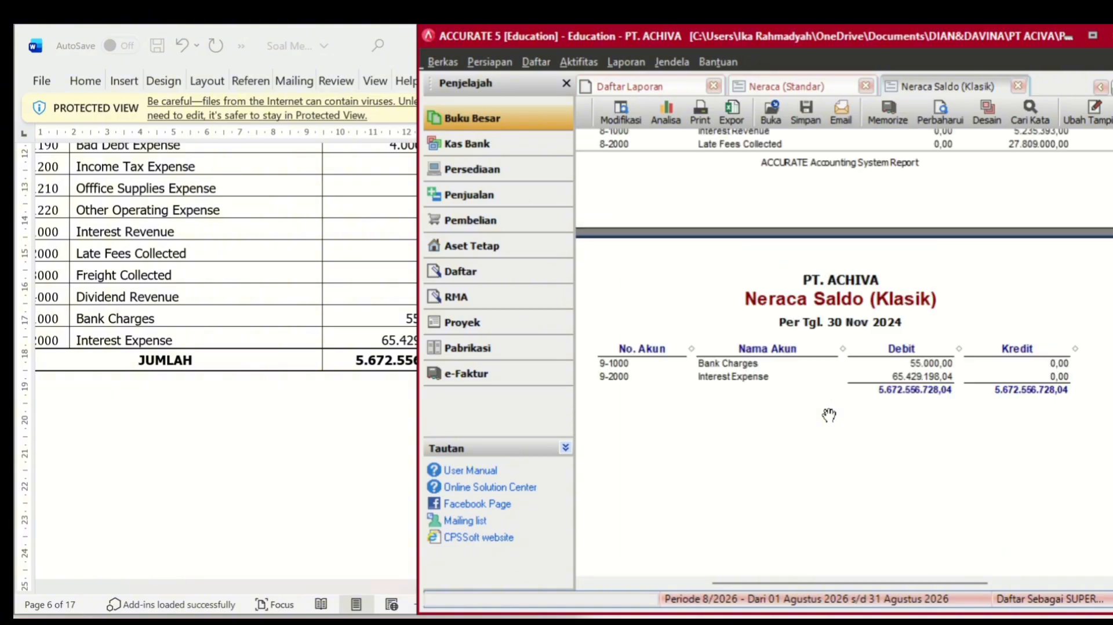
{"action": "left_click", "coordinate": [377, 414]}
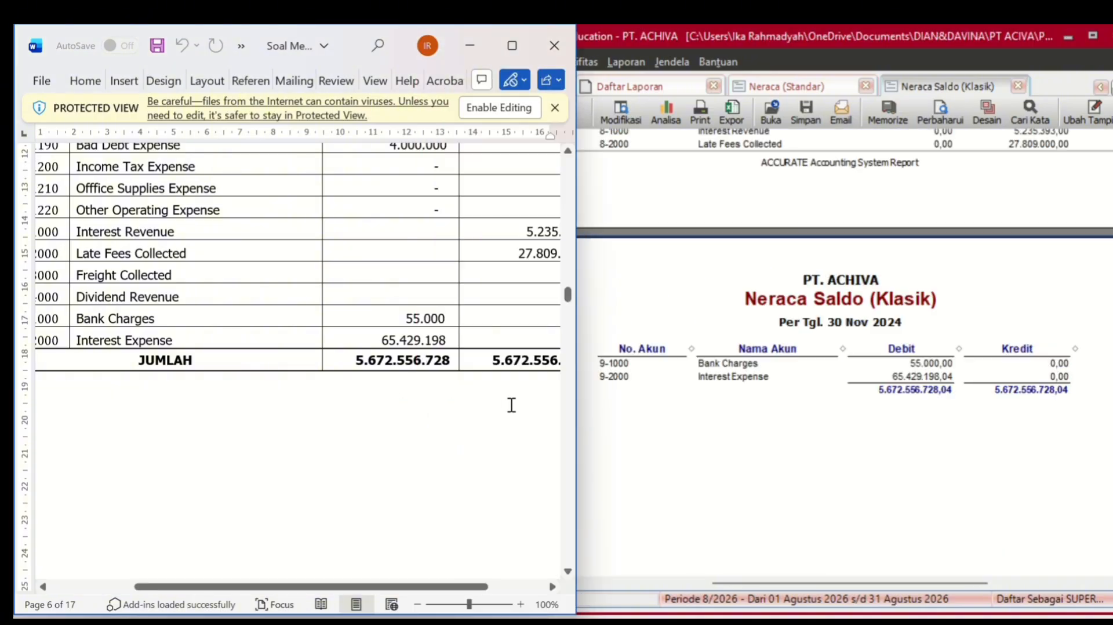
{"action": "left_click", "coordinate": [731, 433]}
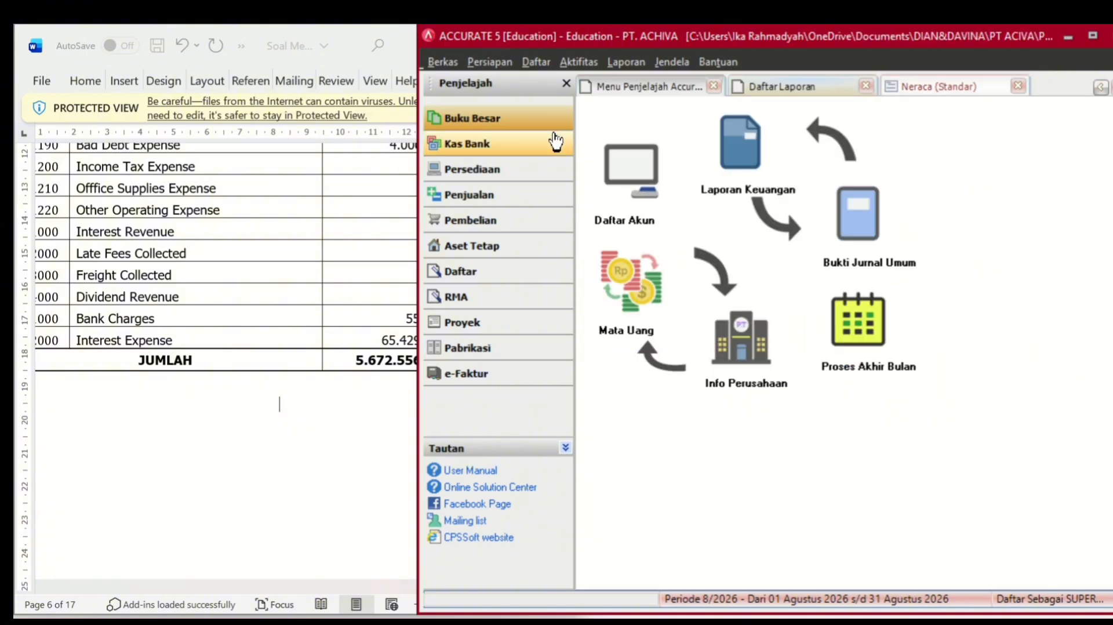
- Run Proses Akhir Bulan for Nopember 2024 and acknowledge the completion message
{"action": "left_click", "coordinate": [865, 370]}
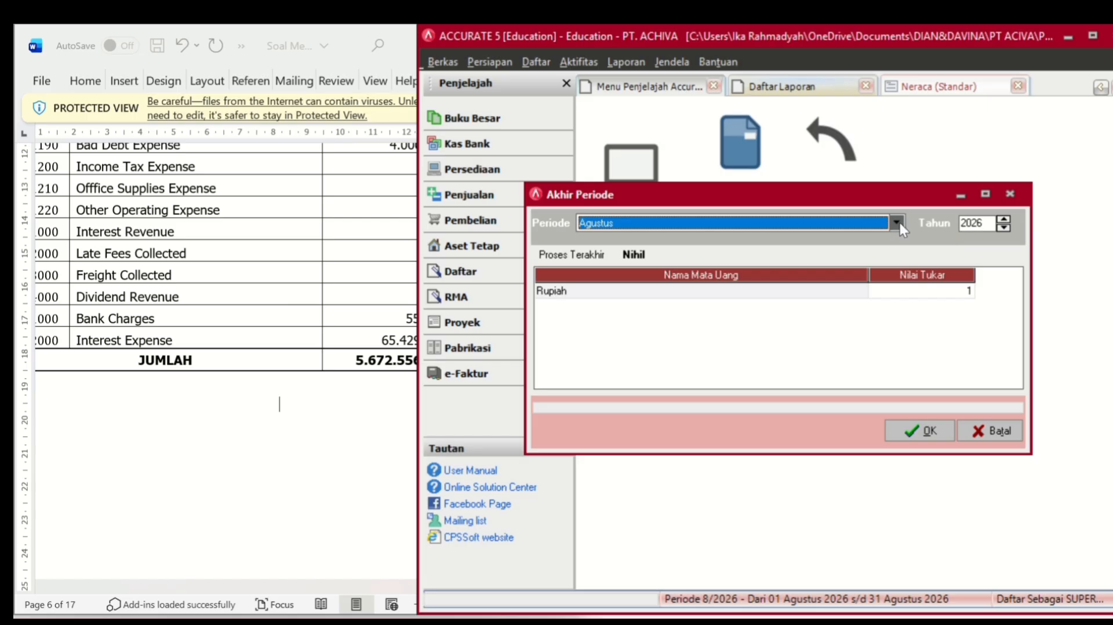
{"action": "left_click", "coordinate": [896, 222]}
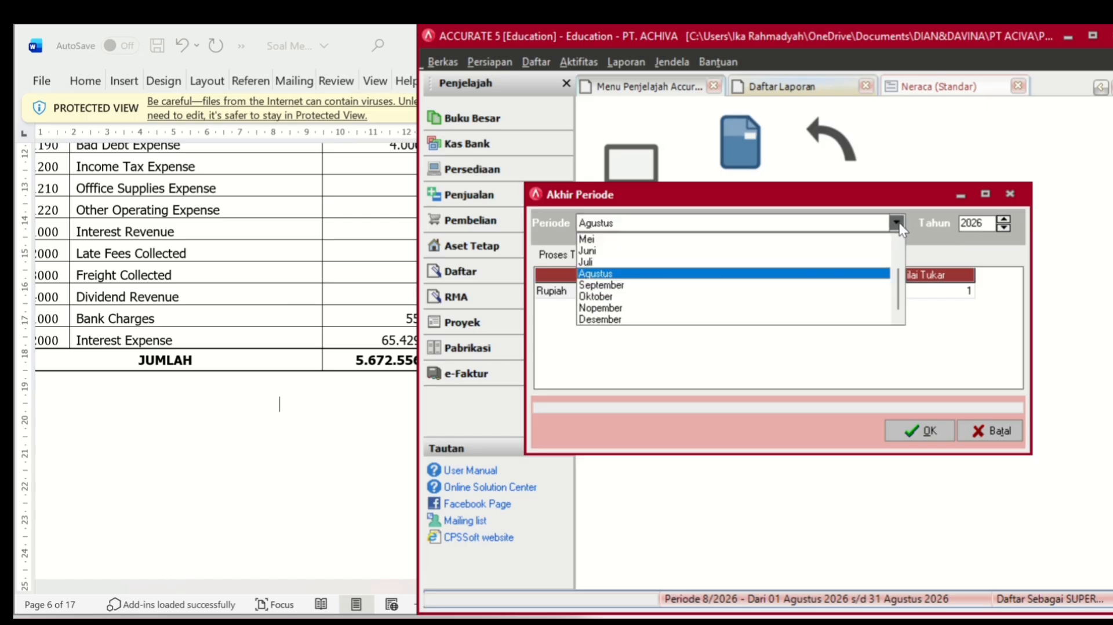
{"action": "left_click", "coordinate": [670, 312]}
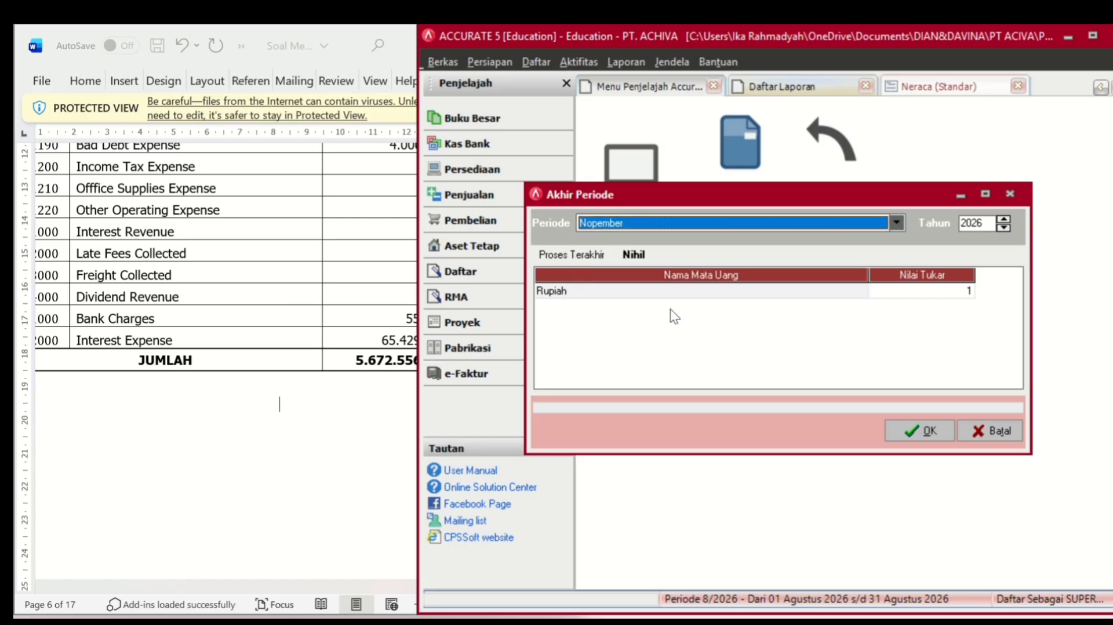
{"action": "left_click", "coordinate": [1004, 227]}
{"action": "left_click", "coordinate": [1004, 227]}
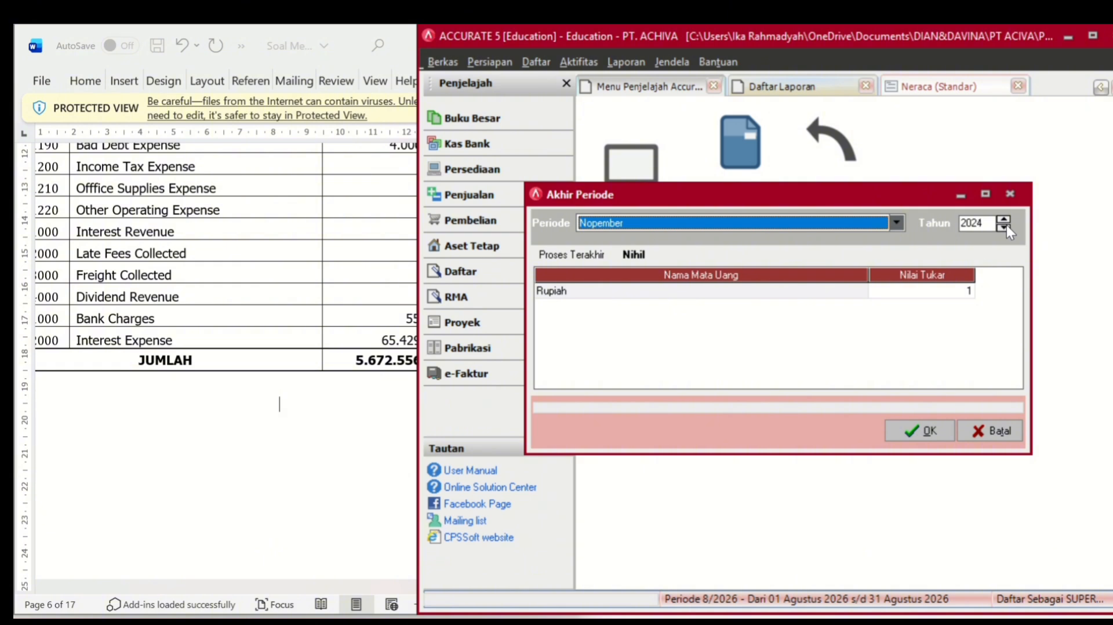
{"action": "left_click", "coordinate": [926, 430]}
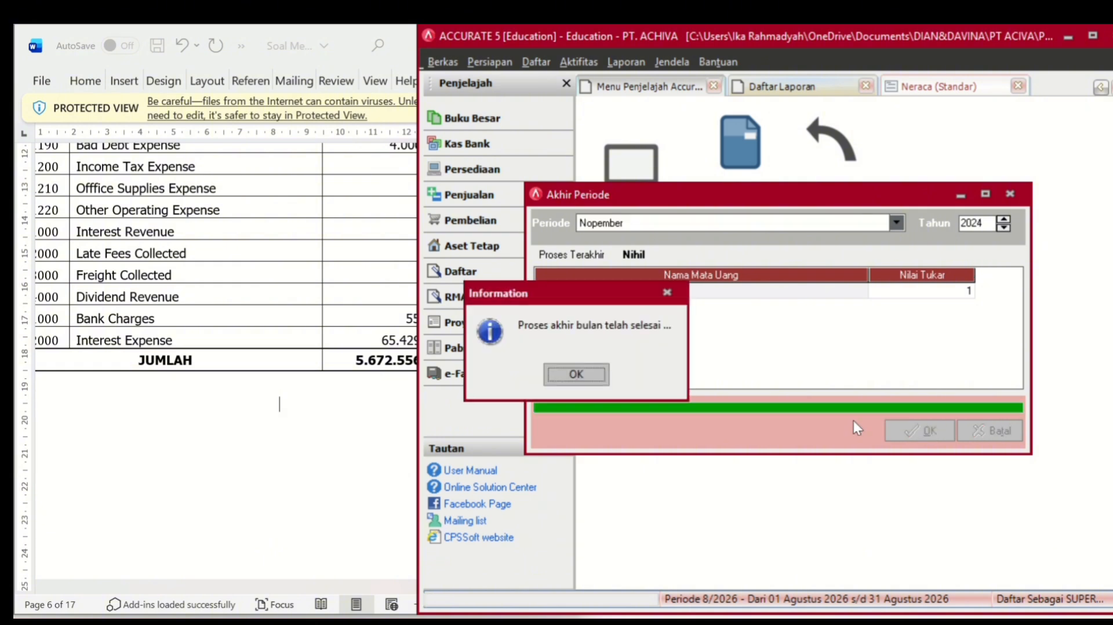
{"action": "left_click", "coordinate": [593, 371]}
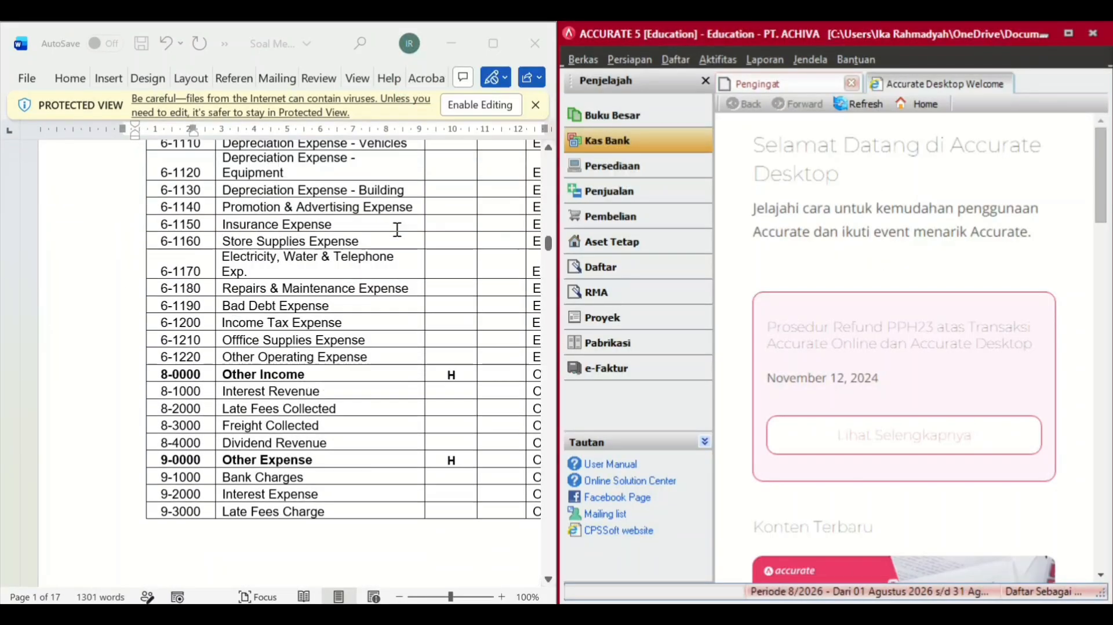
- Start a new Kas Bank receipt deposited to Cash In Bank
{"action": "scroll", "coordinate": [398, 230], "scroll_direction": "up", "scroll_amount": 10}
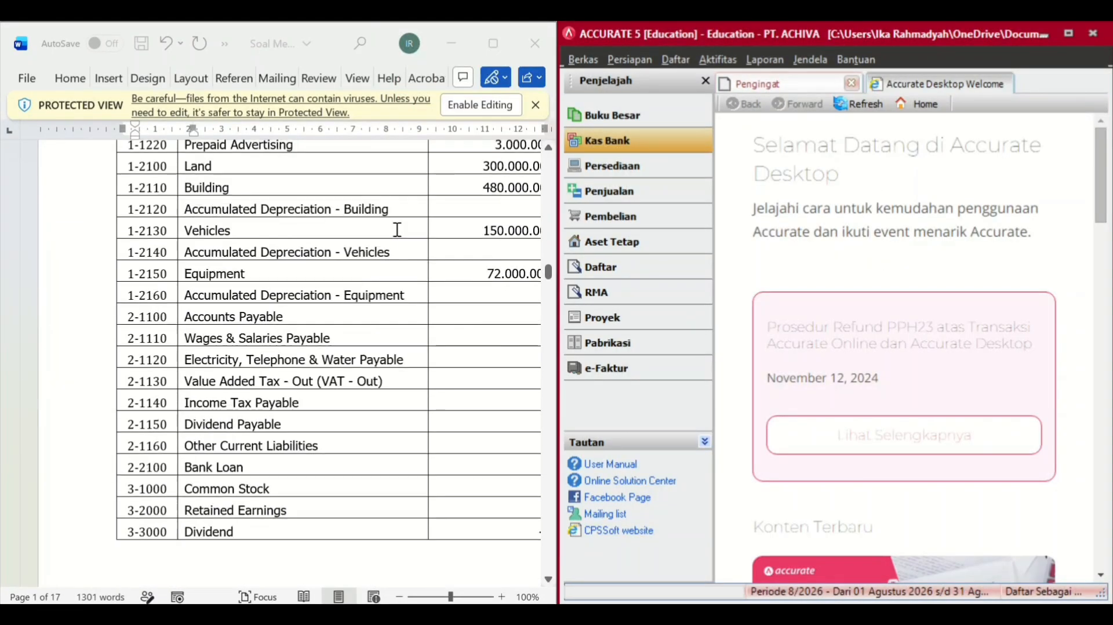
{"action": "scroll", "coordinate": [397, 229], "scroll_direction": "down", "scroll_amount": 10}
{"action": "scroll", "coordinate": [398, 230], "scroll_direction": "down", "scroll_amount": 20}
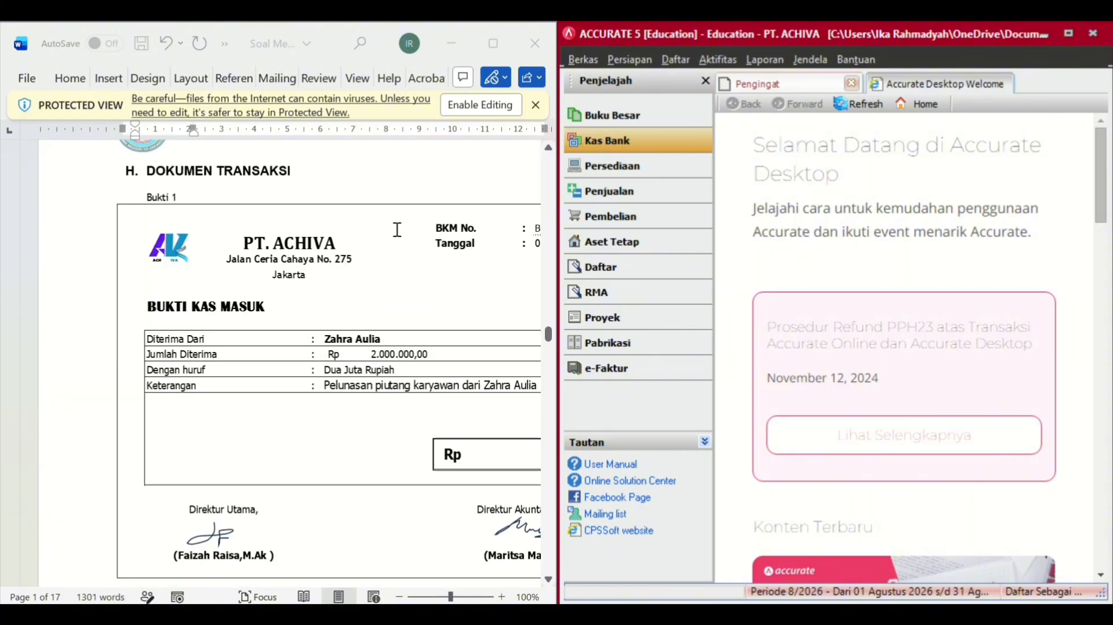
{"action": "left_click", "coordinate": [661, 149]}
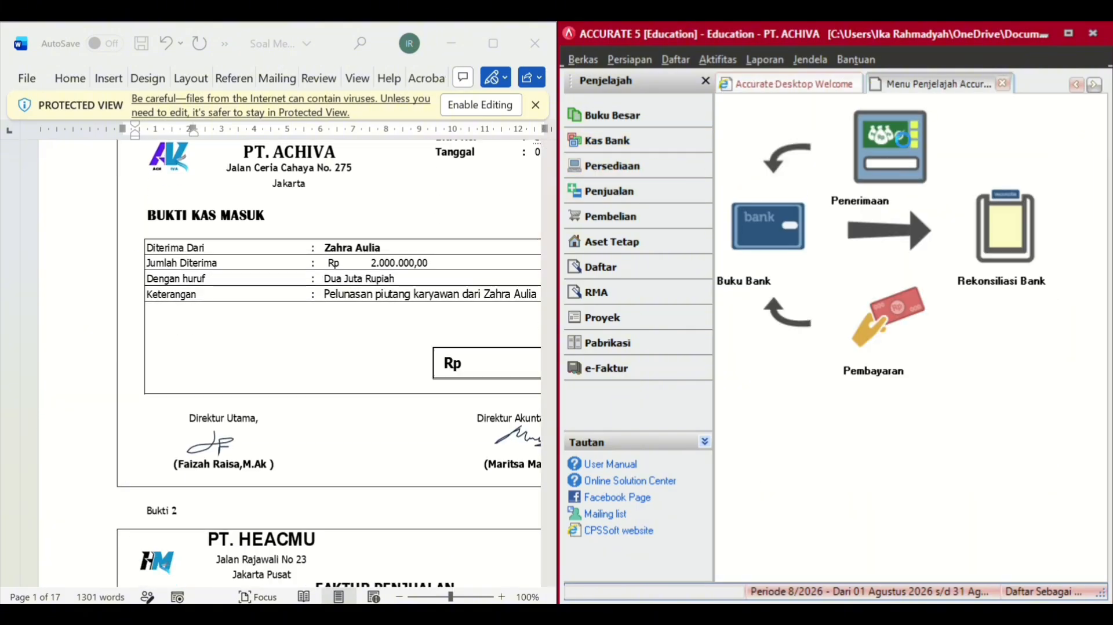
{"action": "left_click", "coordinate": [890, 147]}
{"action": "left_click", "coordinate": [991, 149]}
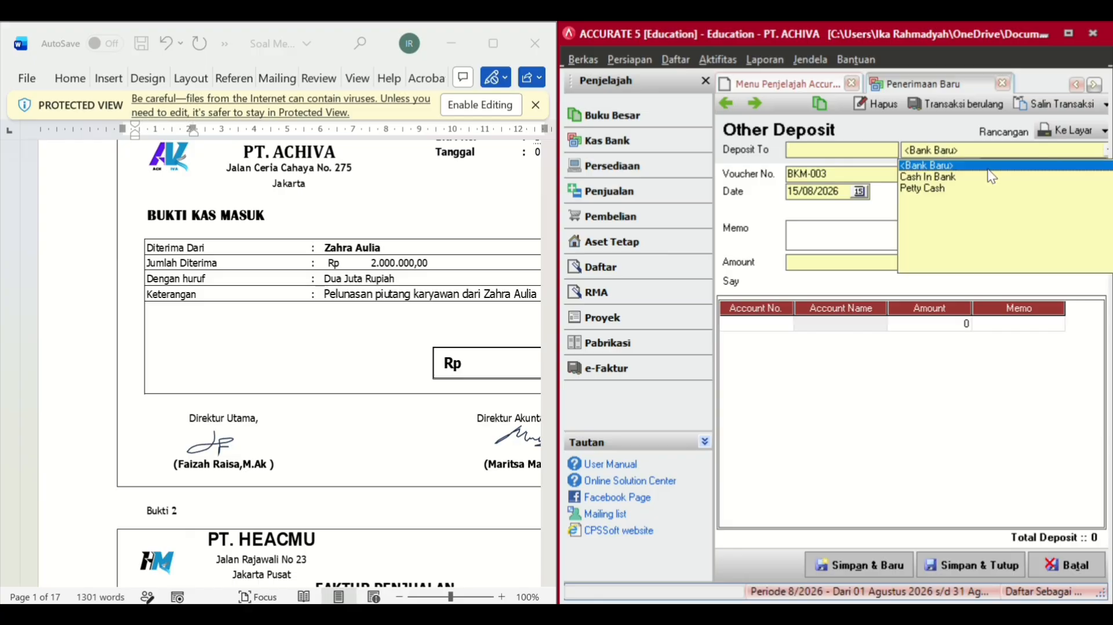
{"action": "left_click", "coordinate": [951, 180]}
- Set voucher BKM-001, date 01/12/2024 and a memo on settling an employee's receivable
{"action": "left_click", "coordinate": [841, 179]}
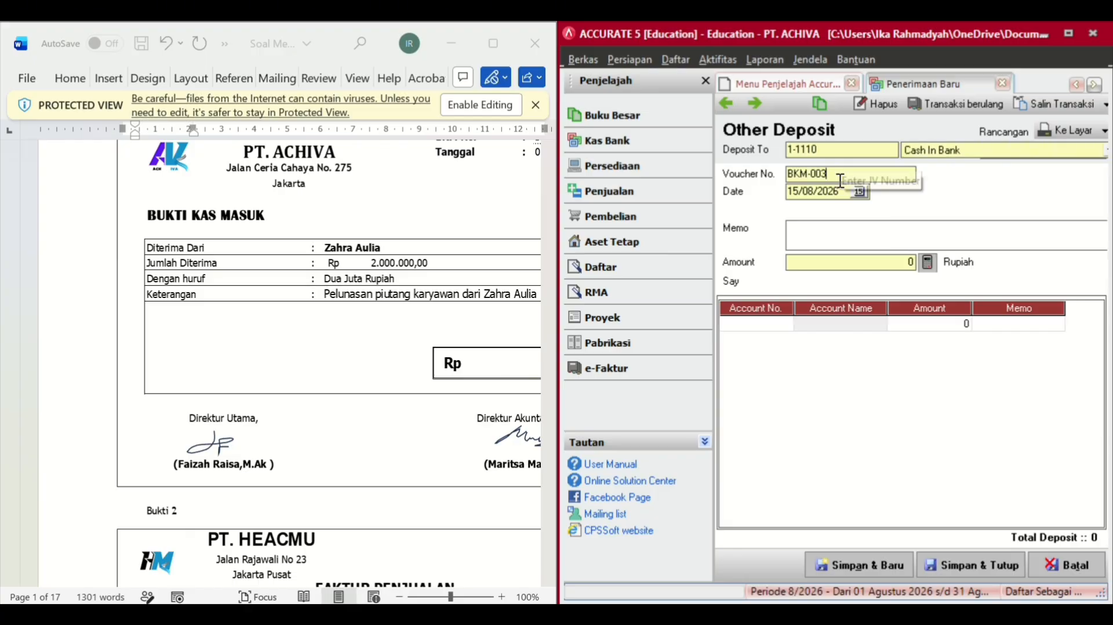
{"action": "key", "text": "BackSpace"}
{"action": "key", "text": "BackSpace"}
{"action": "key", "text": "BackSpace"}
{"action": "key", "text": "BackSpace"}
{"action": "key", "text": "BackSpace"}
{"action": "key", "text": "BackSpace"}
{"action": "key", "text": "BackSpace"}
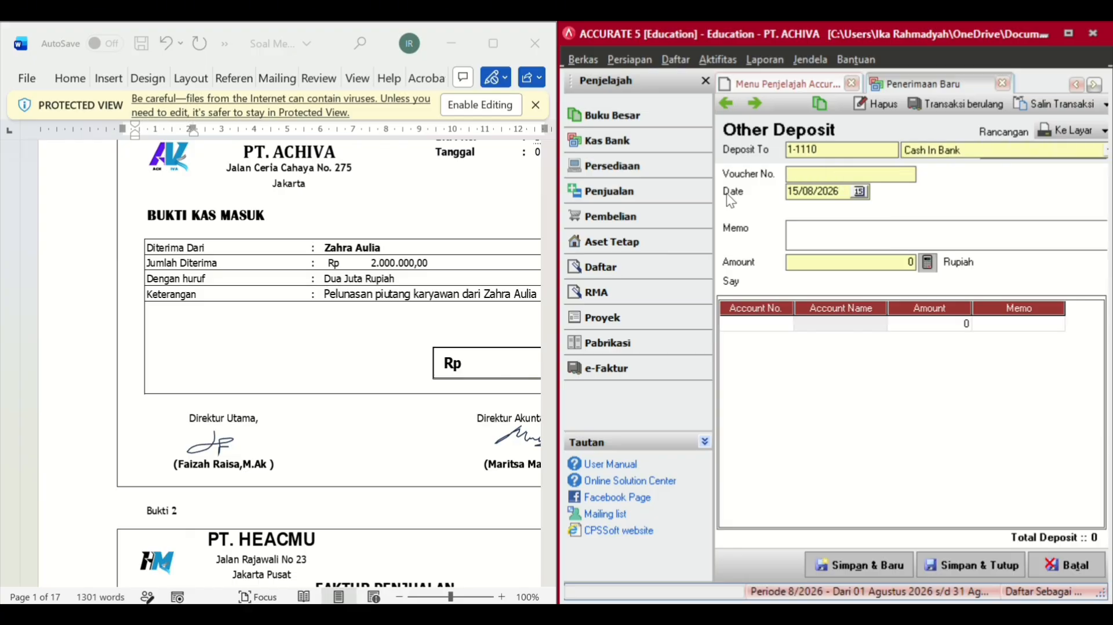
{"action": "scroll", "coordinate": [405, 347], "scroll_direction": "up", "scroll_amount": 3}
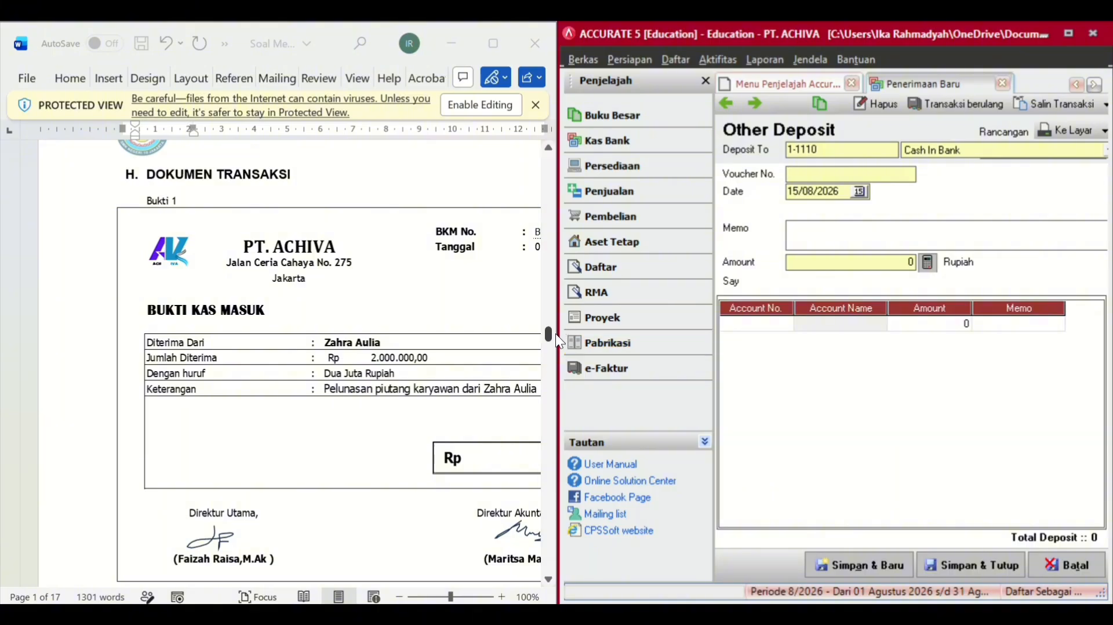
{"action": "left_click_drag", "start_coordinate": [557, 340], "coordinate": [593, 338]}
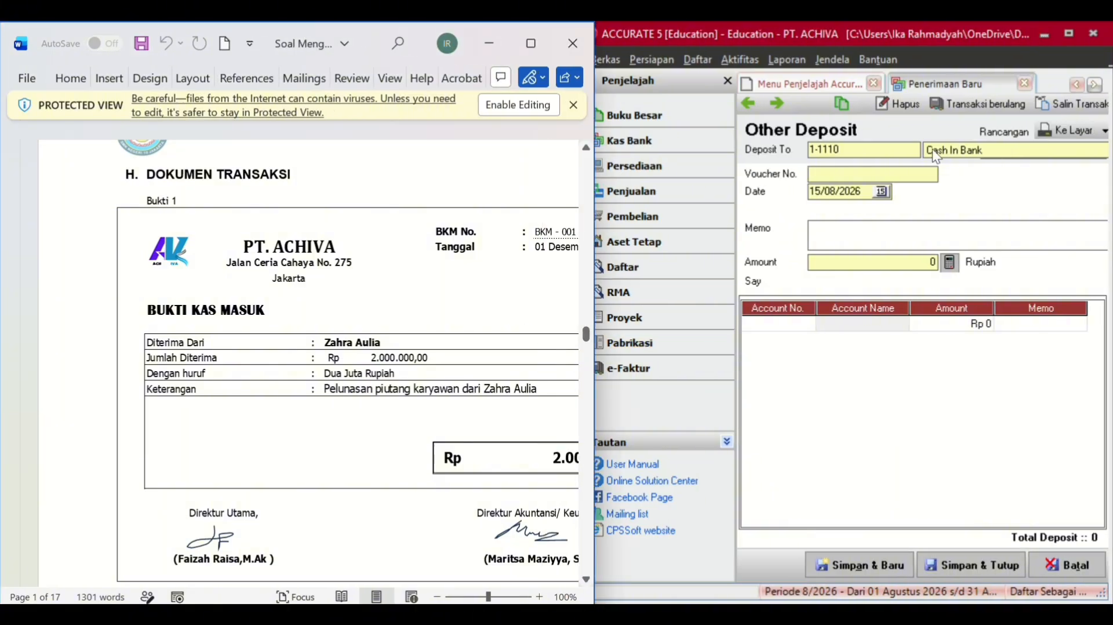
{"action": "left_click", "coordinate": [881, 172]}
{"action": "type", "text": "B"}
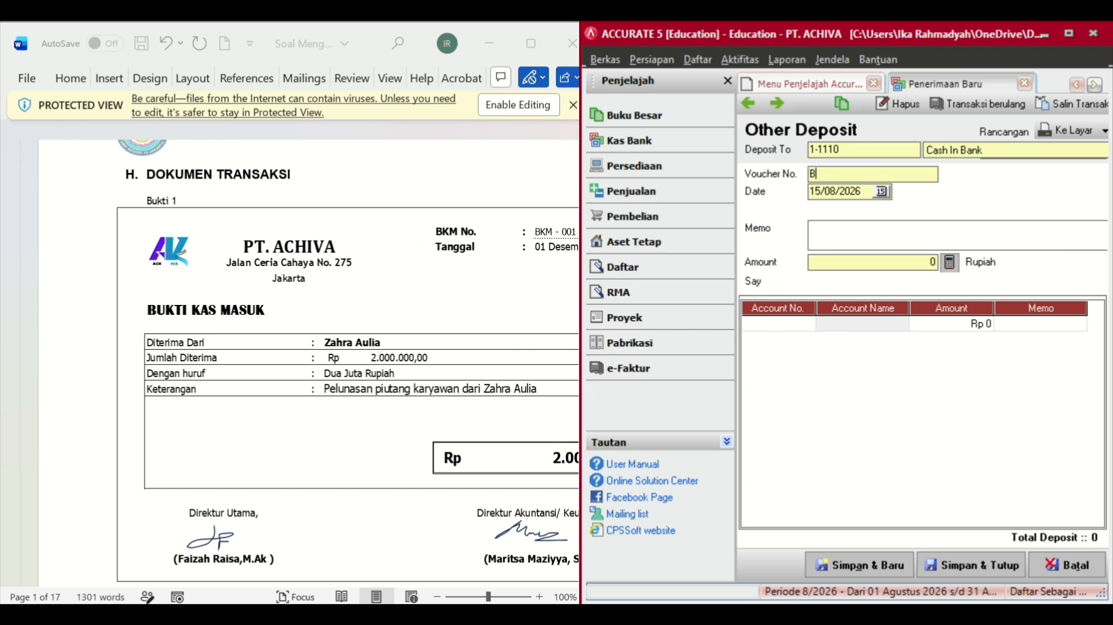
{"action": "type", "text": "KM-001"}
{"action": "key", "text": "Tab"}
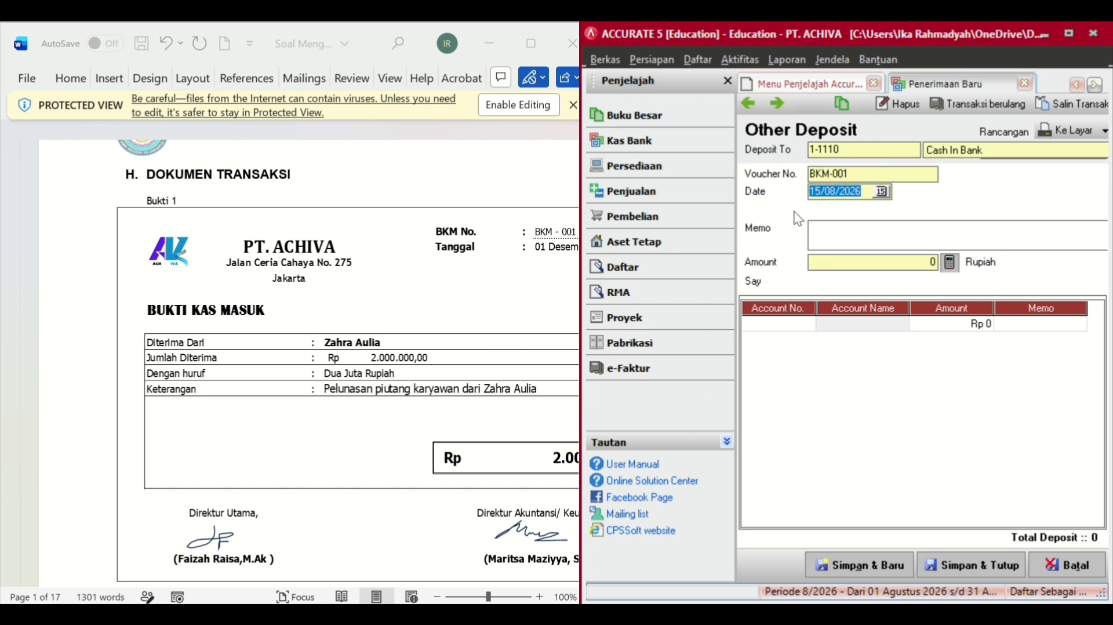
{"action": "type", "text": "01/12/2"}
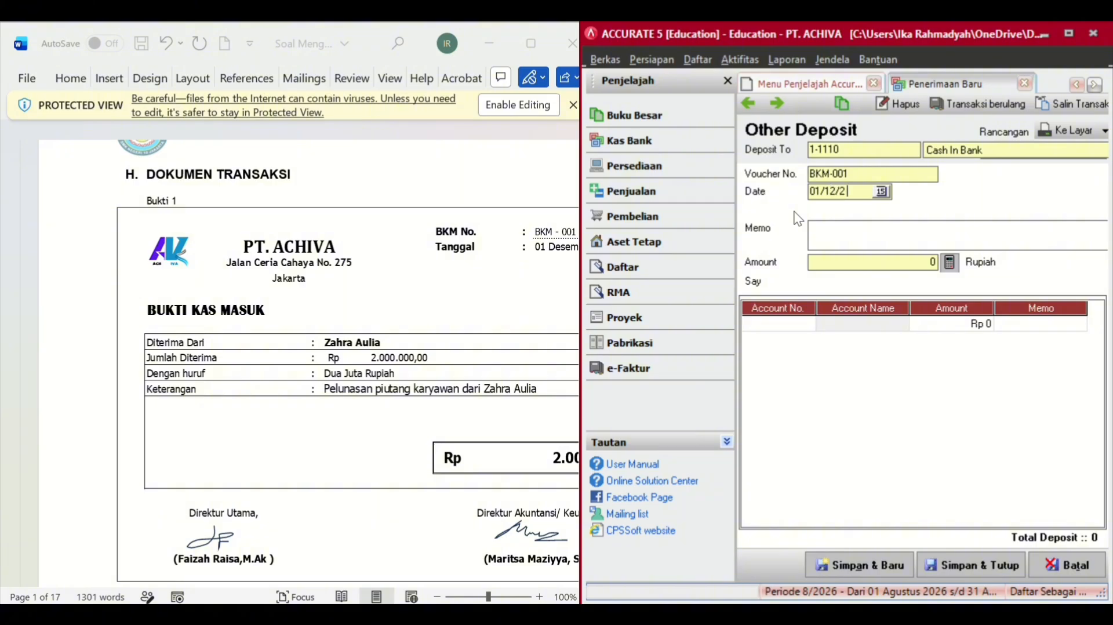
{"action": "type", "text": "024"}
{"action": "left_click", "coordinate": [836, 228]}
{"action": "type", "text": "Pelunasan piutang karyaw"}
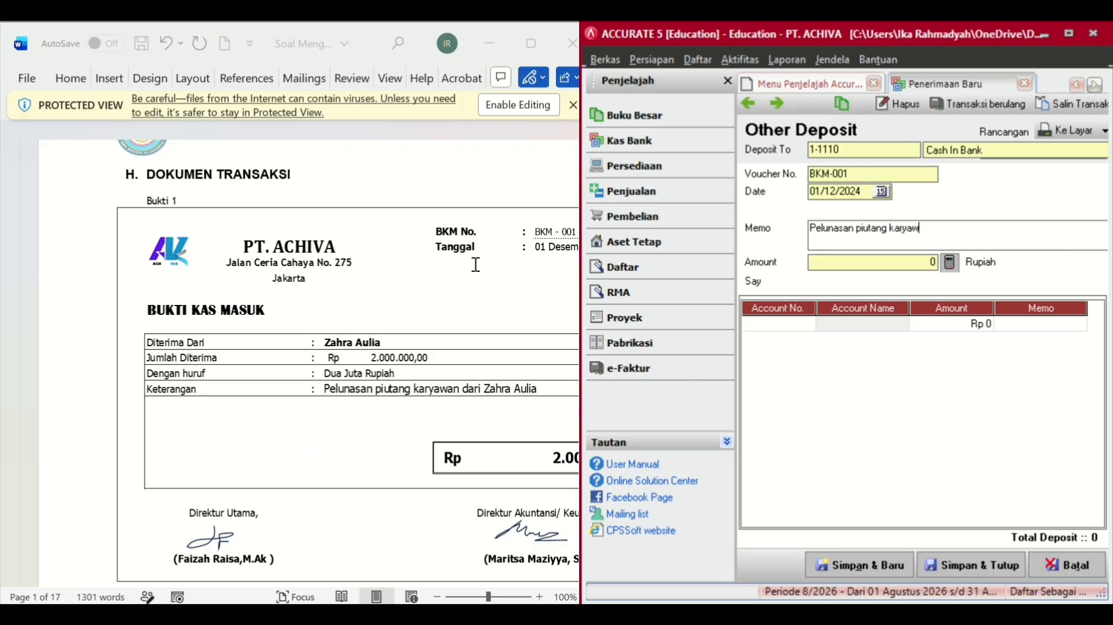
- Add an Employee Receivable line of 2.000.000 and save the receipt
{"action": "left_click", "coordinate": [803, 324]}
{"action": "left_click", "coordinate": [807, 323]}
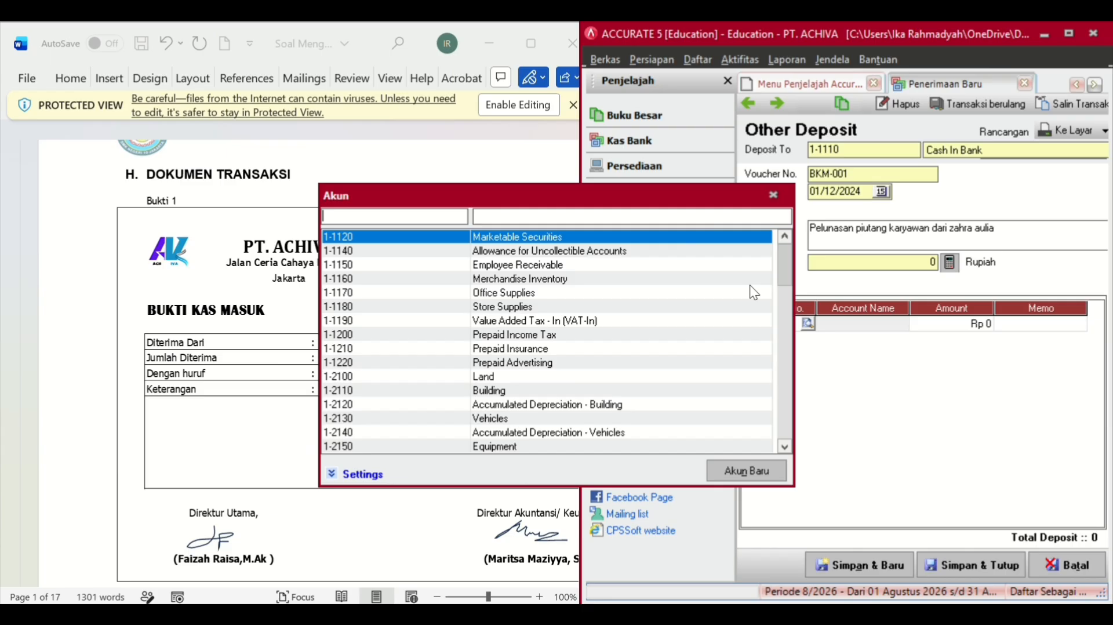
{"action": "left_click", "coordinate": [642, 215]}
{"action": "type", "text": "em"}
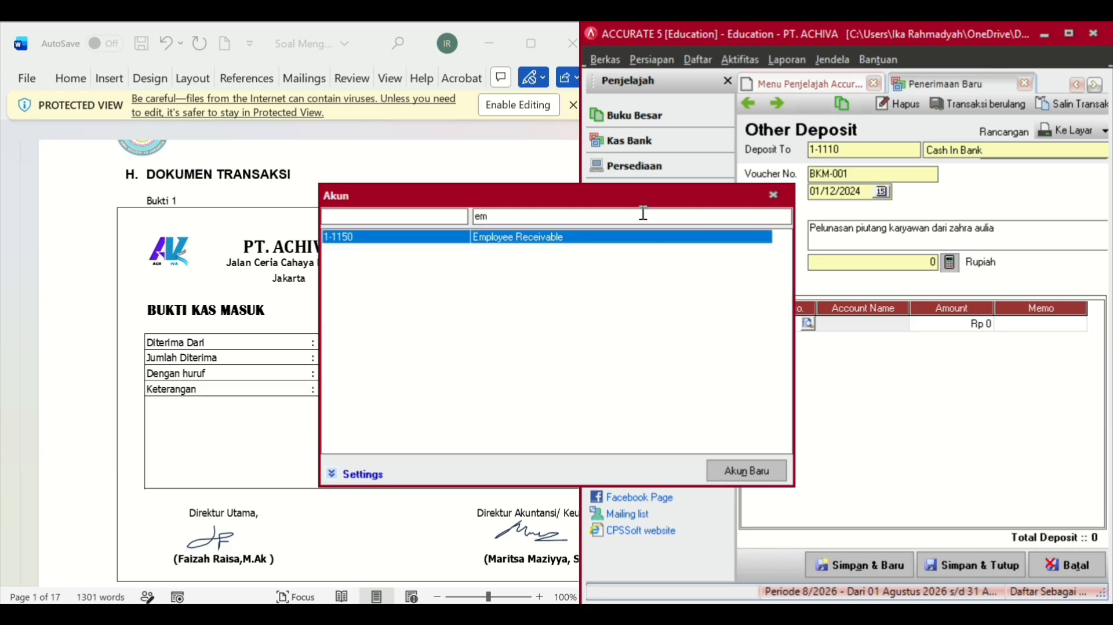
{"action": "double_click", "coordinate": [607, 239]}
{"action": "left_click", "coordinate": [979, 326]}
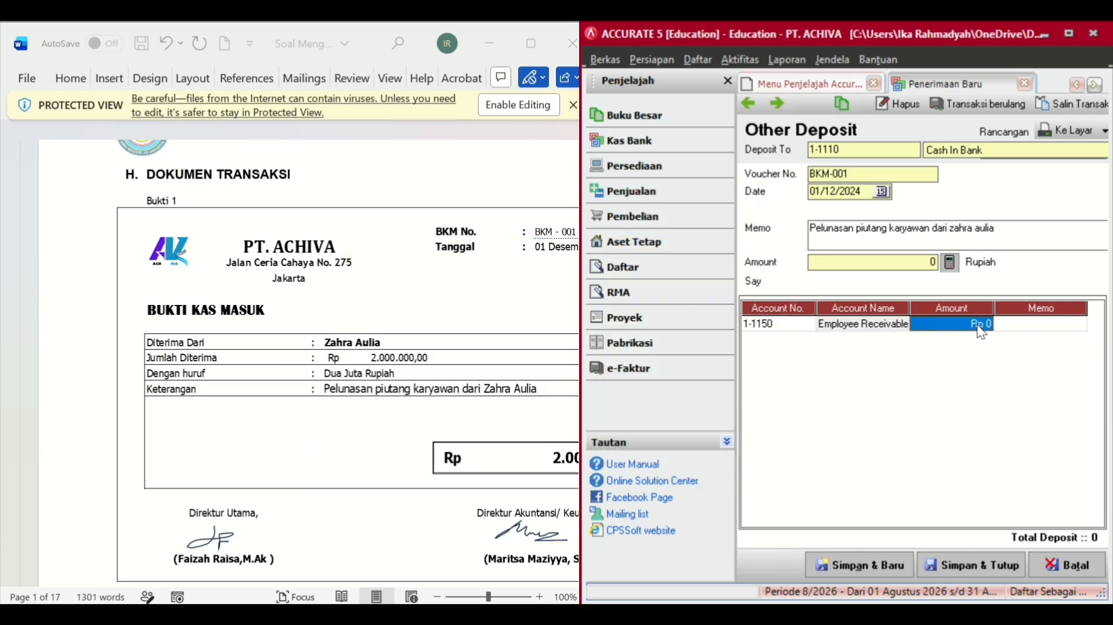
{"action": "type", "text": "2000"}
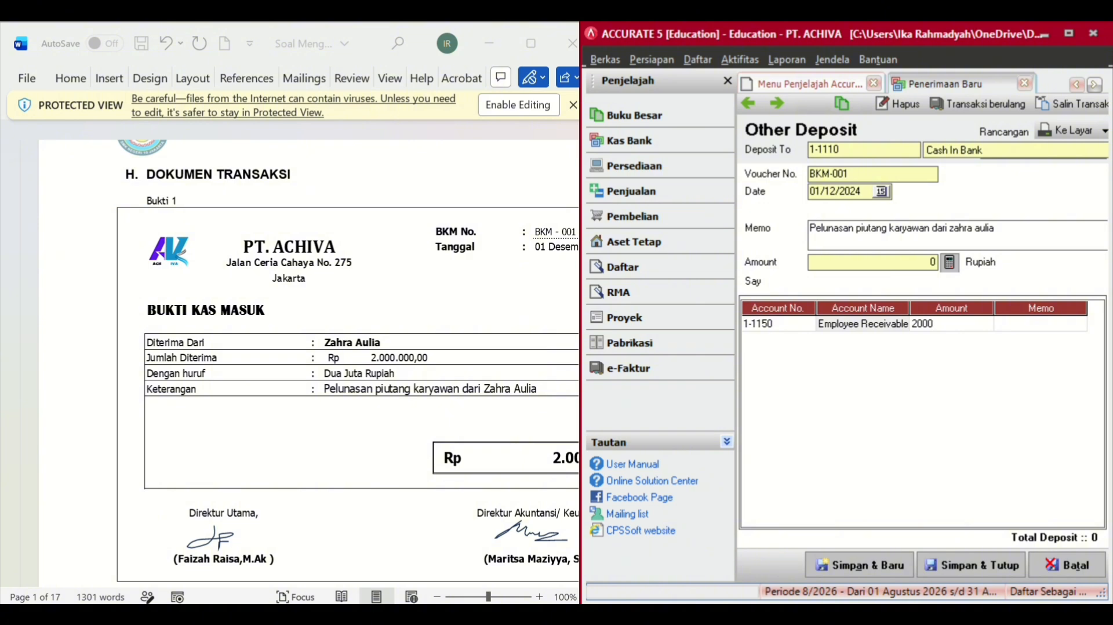
{"action": "type", "text": "0000"}
{"action": "key", "text": "BackSpace"}
{"action": "key", "text": "Tab"}
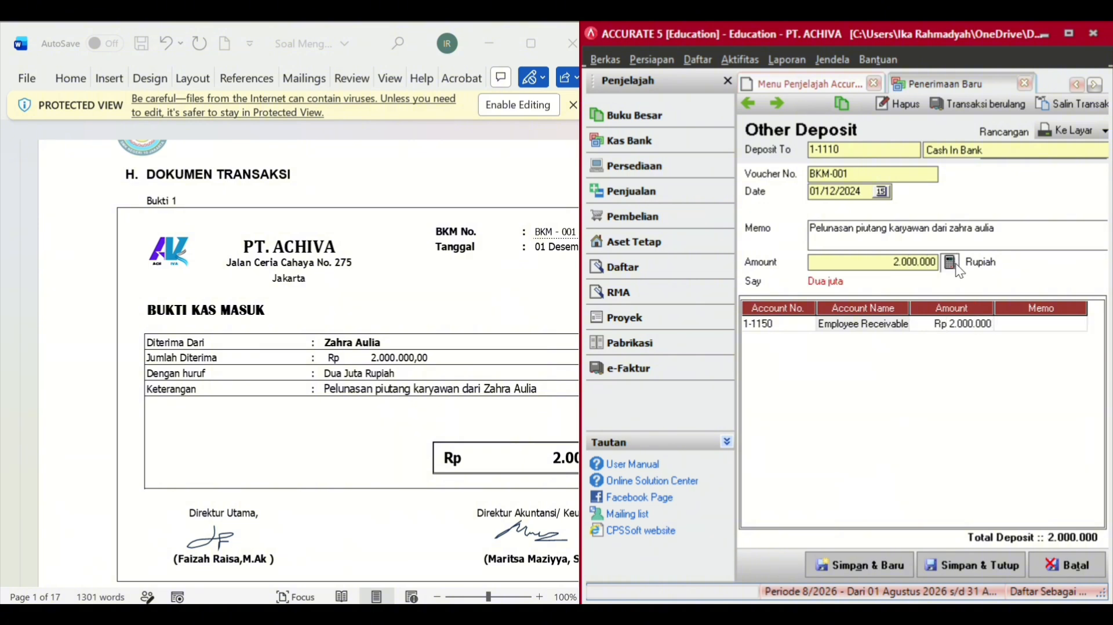
{"action": "left_click", "coordinate": [988, 568]}
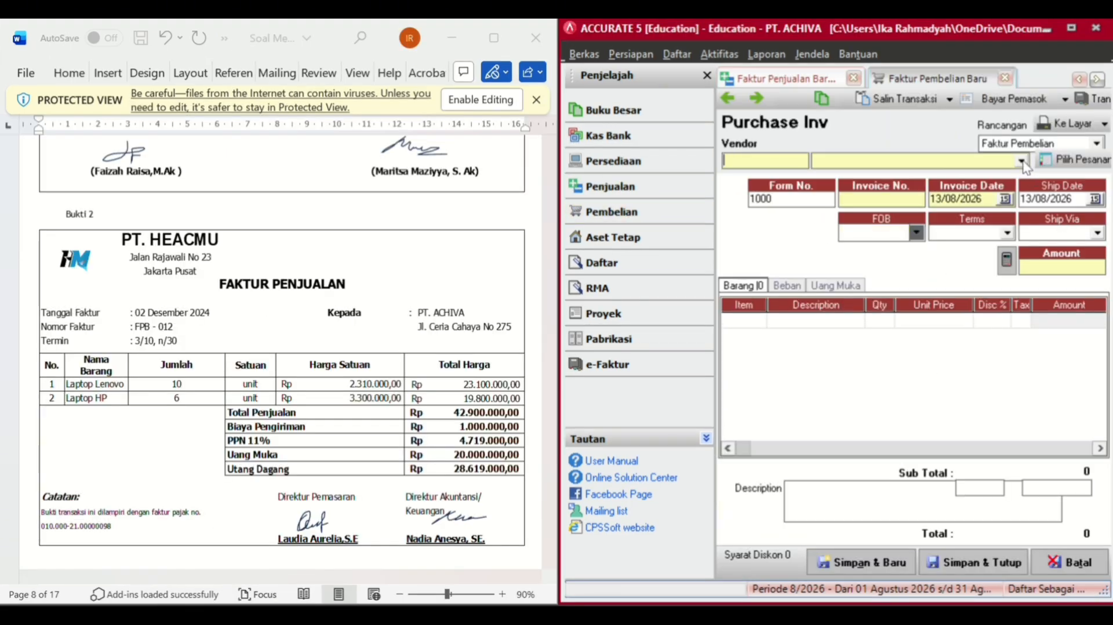
- Choose vendor PT HEACMU, invoice date 02/12/2024 and invoice number FPB-012
{"action": "left_click", "coordinate": [1021, 161]}
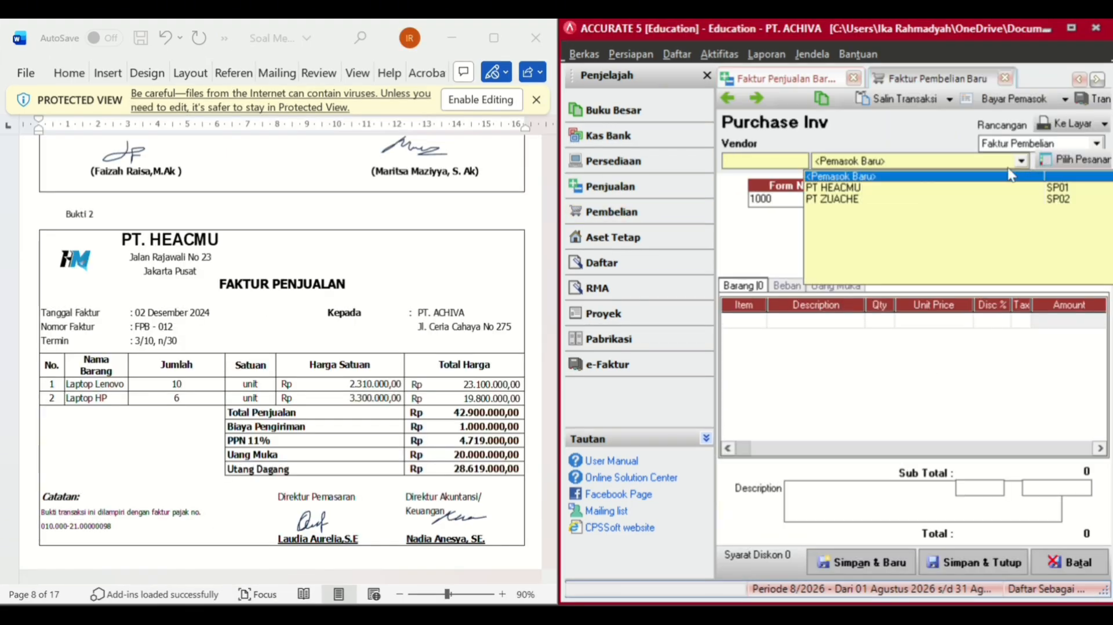
{"action": "left_click", "coordinate": [834, 188]}
{"action": "left_click", "coordinate": [984, 199]}
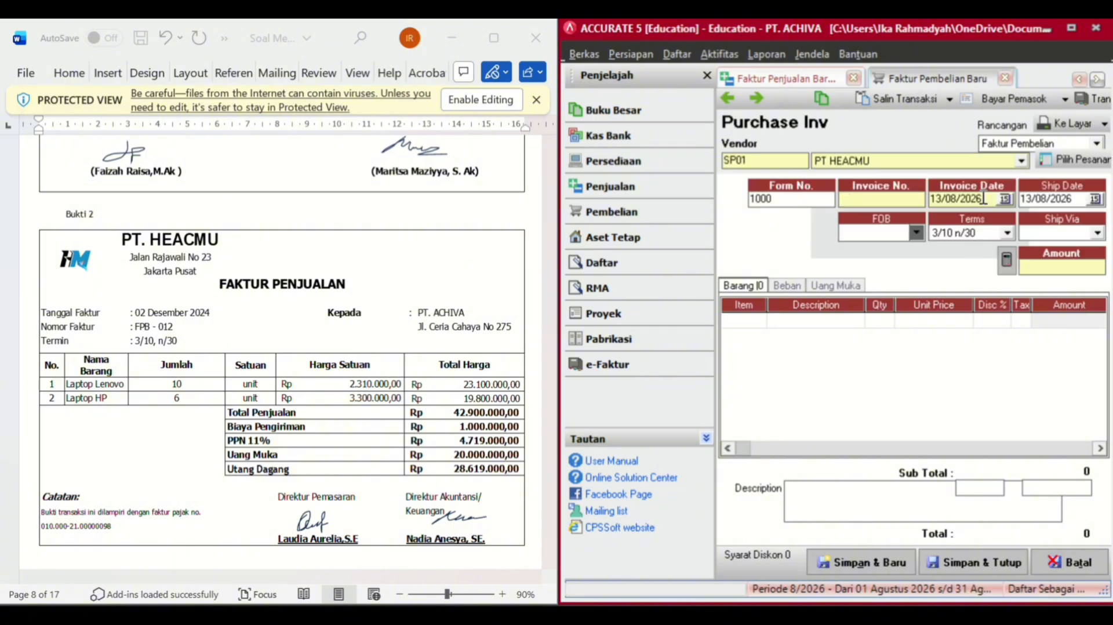
{"action": "key", "text": "BackSpace"}
{"action": "key", "text": "BackSpace"}
{"action": "key", "text": "BackSpace"}
{"action": "key", "text": "BackSpace"}
{"action": "key", "text": "BackSpace"}
{"action": "key", "text": "BackSpace"}
{"action": "key", "text": "BackSpace"}
{"action": "key", "text": "BackSpace"}
{"action": "type", "text": "02/12/2024"}
{"action": "left_click", "coordinate": [893, 195]}
{"action": "type", "text": "FPB-012"}
{"action": "left_click", "coordinate": [759, 337]}
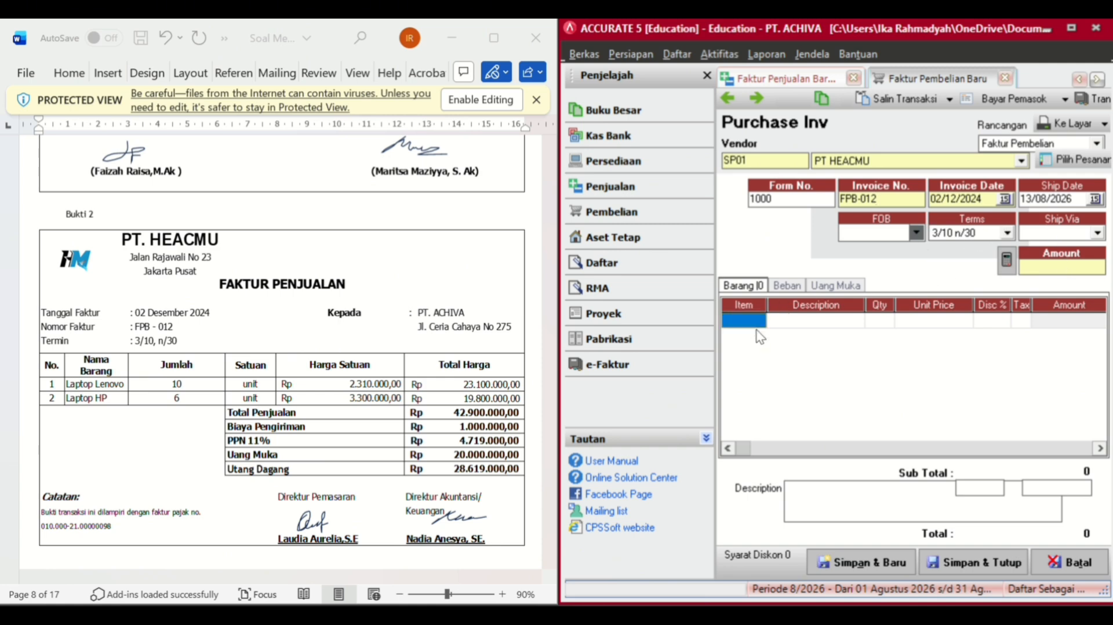
- Add 10 LAPTOP LENOVO at 2.310.000 each as the first invoice line
{"action": "double_click", "coordinate": [744, 320]}
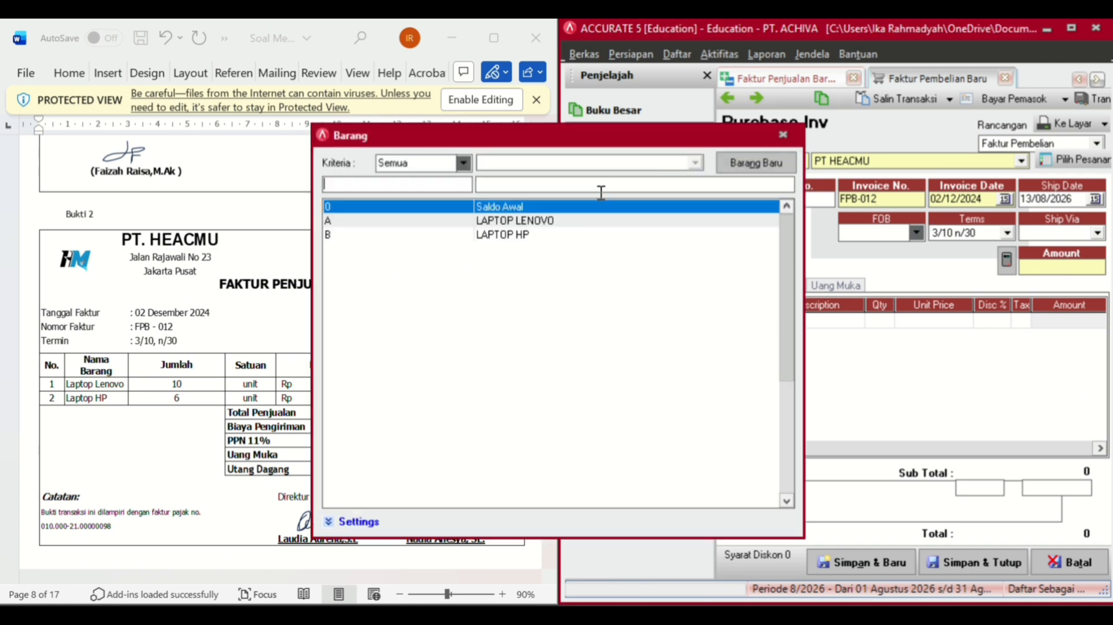
{"action": "double_click", "coordinate": [577, 220]}
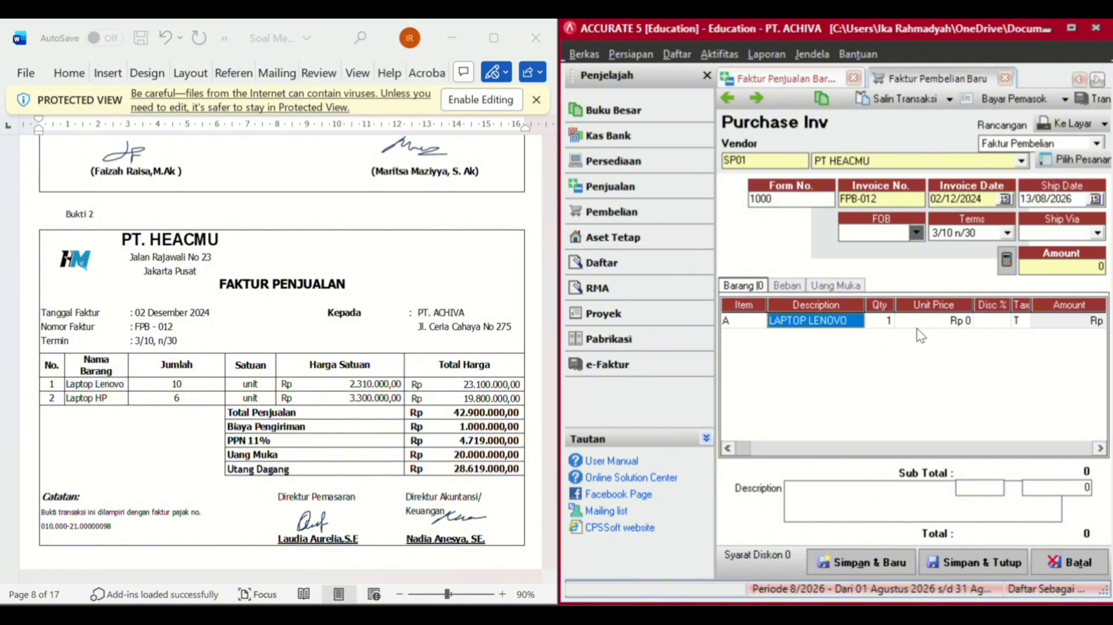
{"action": "left_click", "coordinate": [881, 322]}
{"action": "type", "text": "1"}
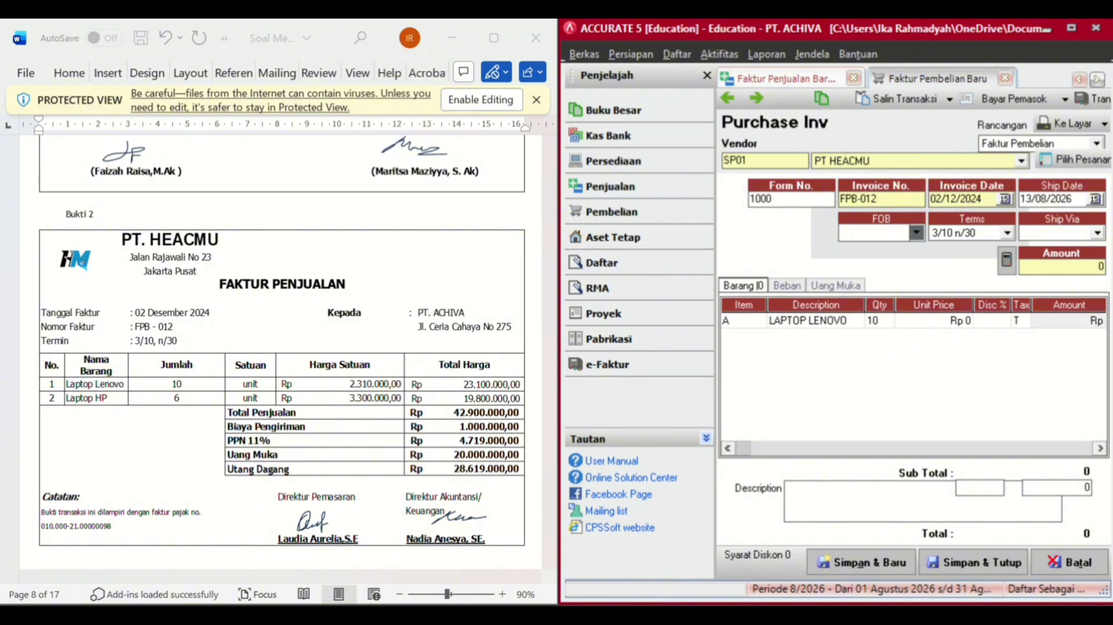
{"action": "key", "text": "Tab"}
{"action": "type", "text": "231"}
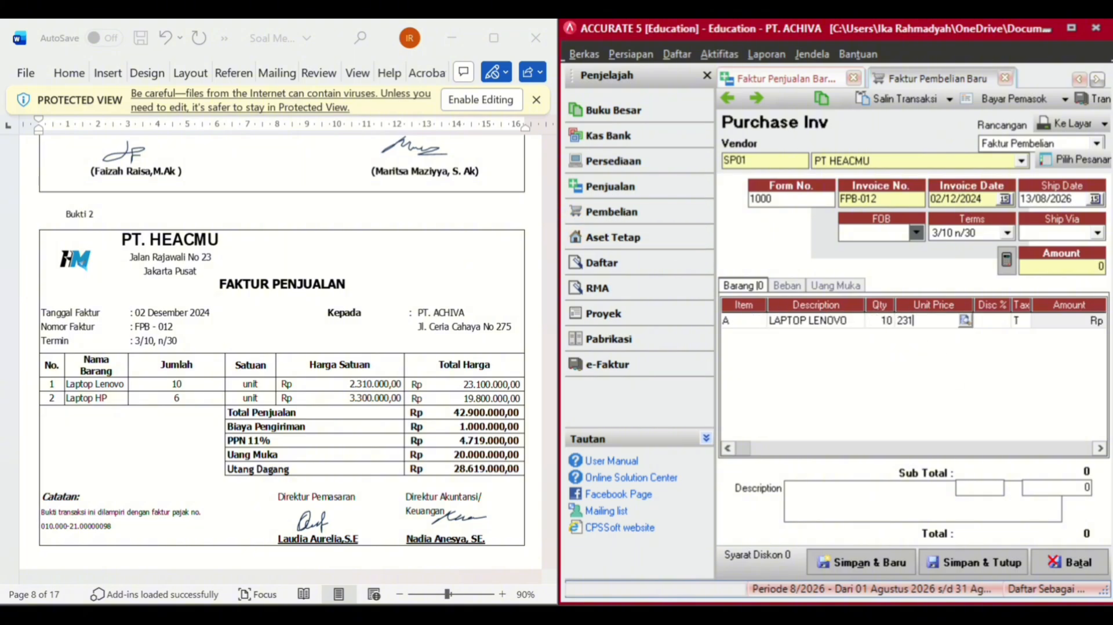
{"action": "type", "text": "000000"}
{"action": "key", "text": "BackSpace"}
{"action": "key", "text": "Tab"}
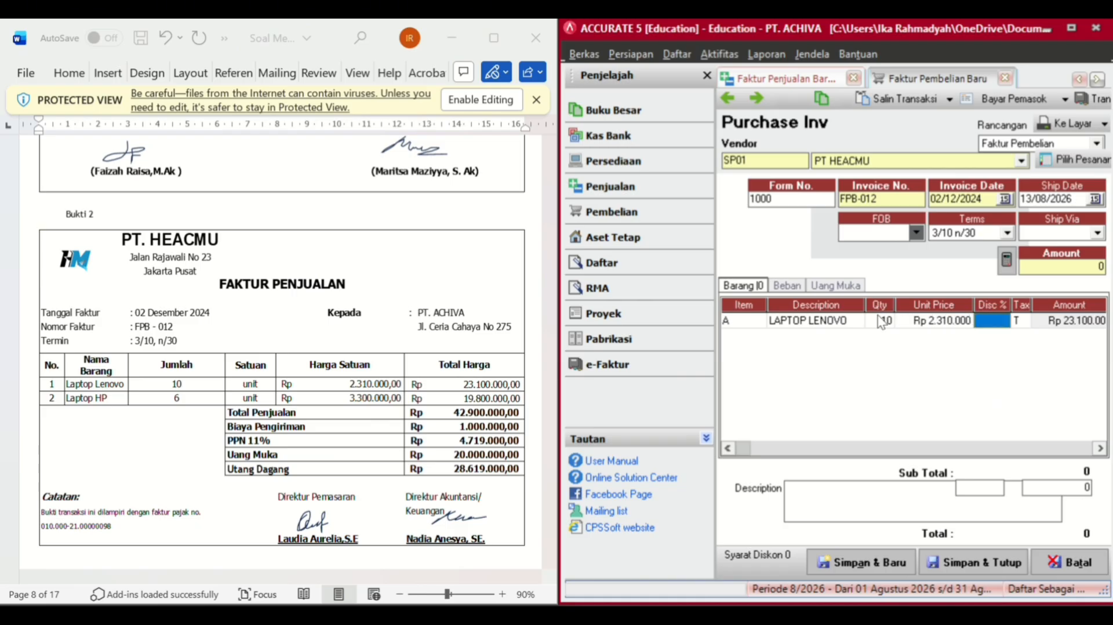
{"action": "key", "text": "Tab"}
{"action": "key", "text": "Tab"}
{"action": "key", "text": "Tab"}
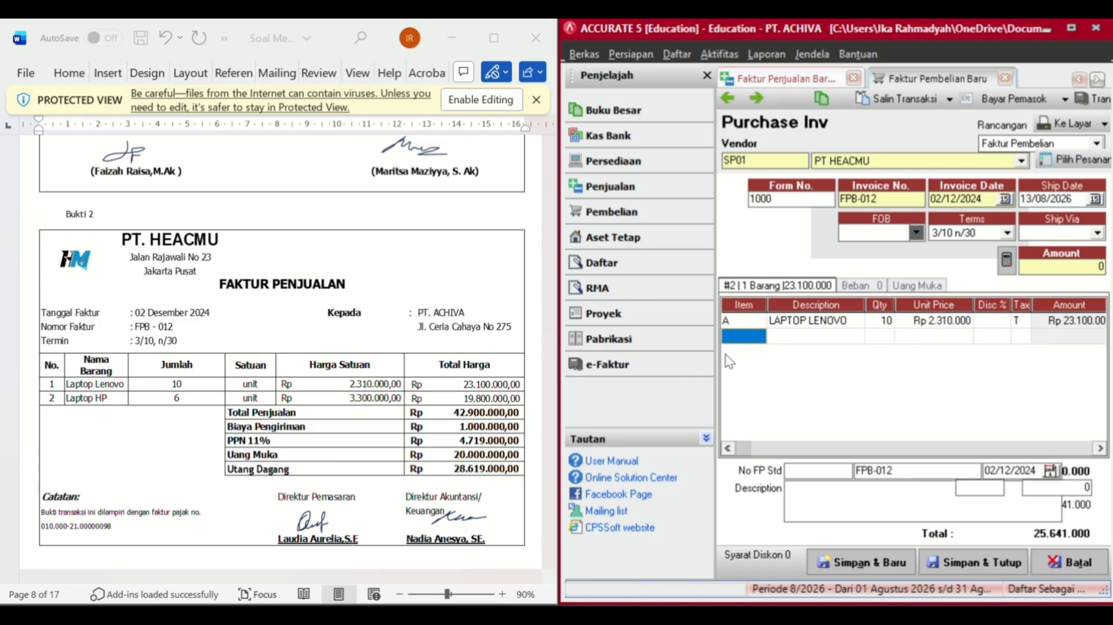
- Add 6 LAPTOP HP at 3.300.000 each as the second line
{"action": "left_click", "coordinate": [755, 339]}
{"action": "left_click", "coordinate": [757, 337]}
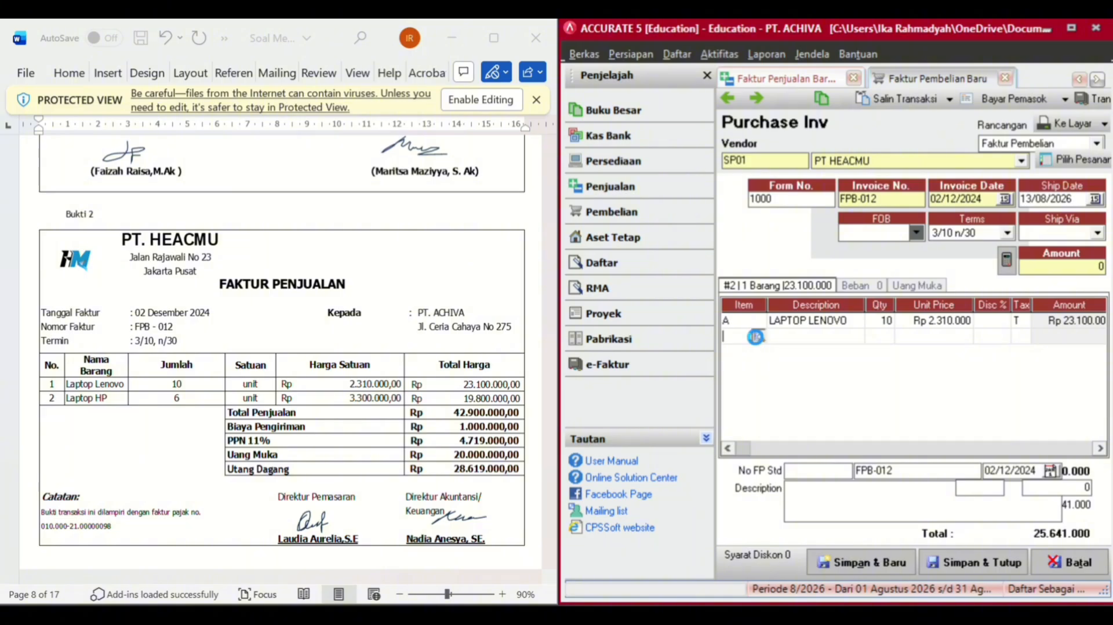
{"action": "double_click", "coordinate": [497, 242]}
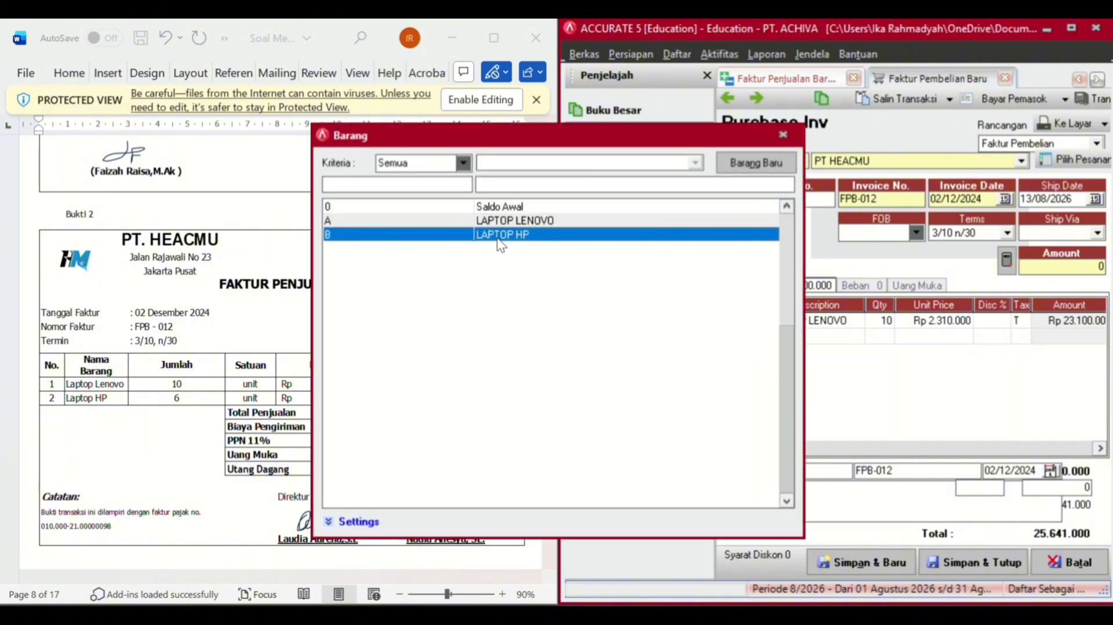
{"action": "type", "text": "6"}
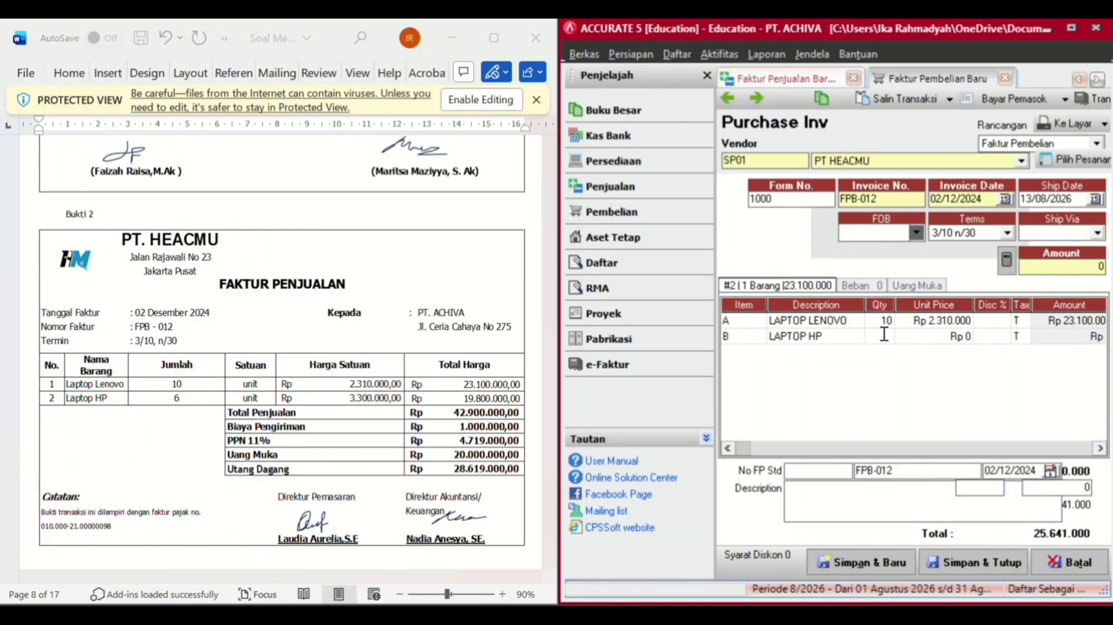
{"action": "key", "text": "Tab"}
{"action": "type", "text": "3300000"}
{"action": "key", "text": "Tab"}
{"action": "key", "text": "Tab"}
{"action": "key", "text": "Tab"}
{"action": "key", "text": "Tab"}
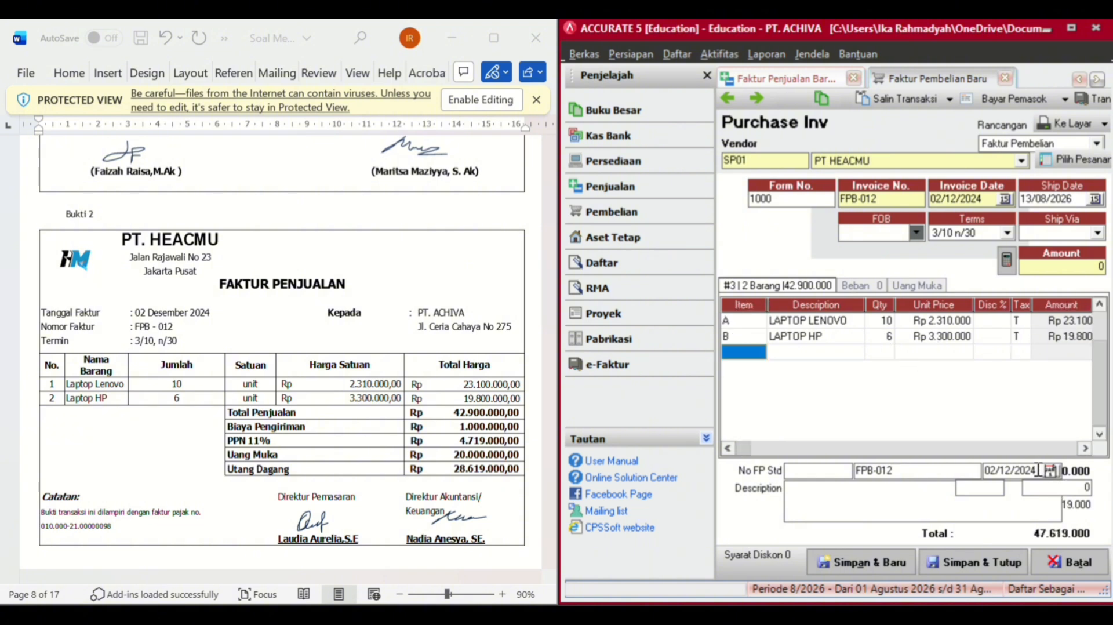
- Enter a 1.000.000 invoice discount
{"action": "left_click", "coordinate": [1085, 487]}
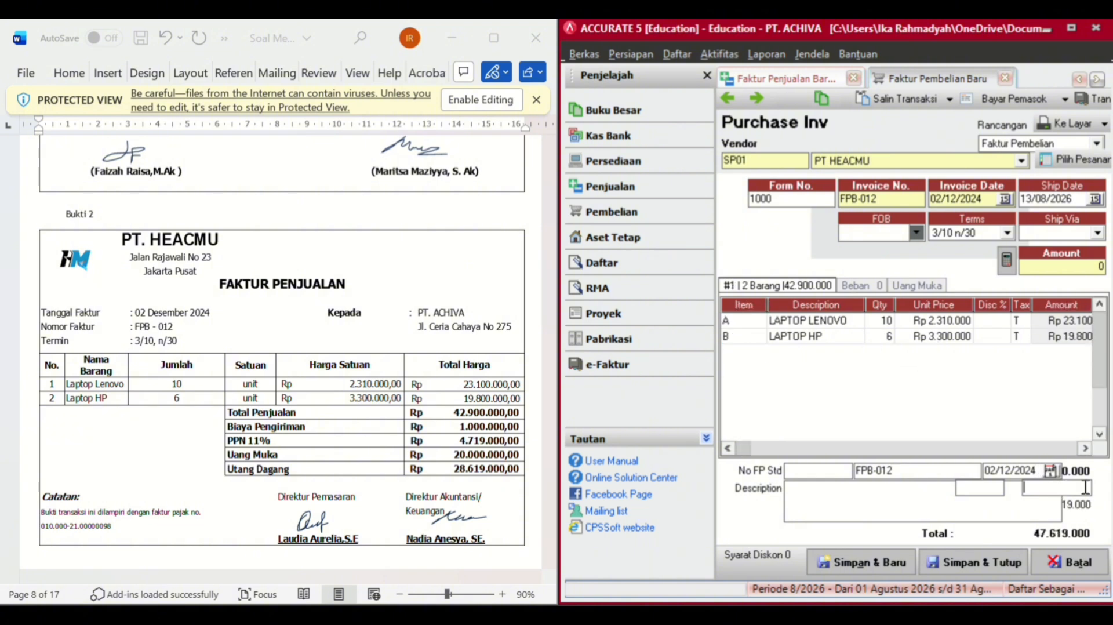
{"action": "type", "text": "1000000"}
{"action": "key", "text": "Tab"}
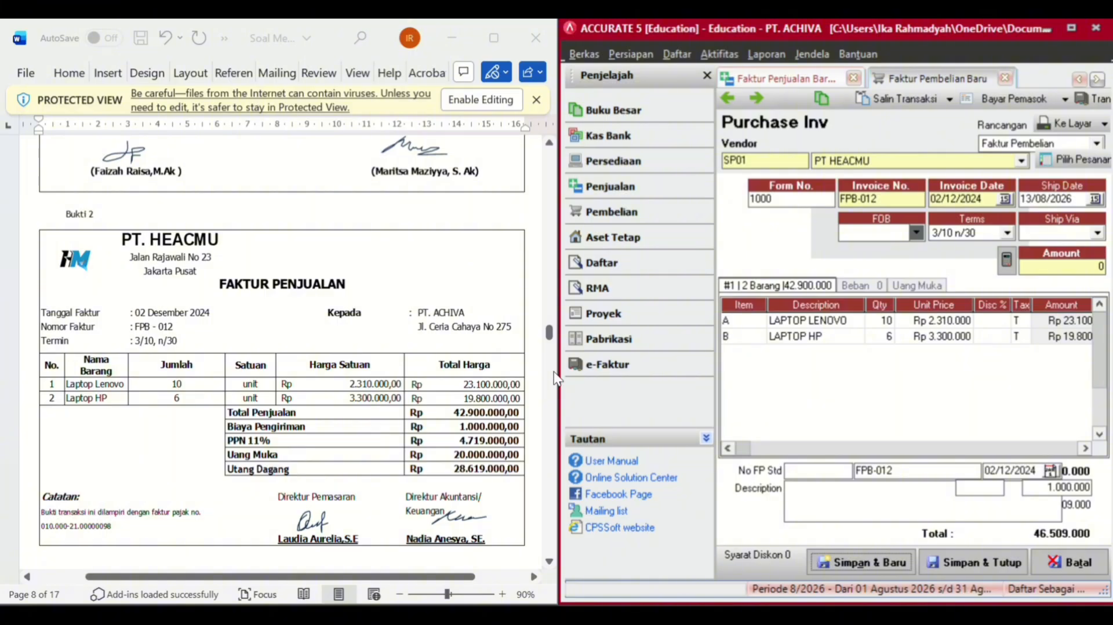
- Add a Freight Paid expense line of 1.000.000 on the Beban tab
{"action": "left_click_drag", "start_coordinate": [558, 373], "coordinate": [512, 371]}
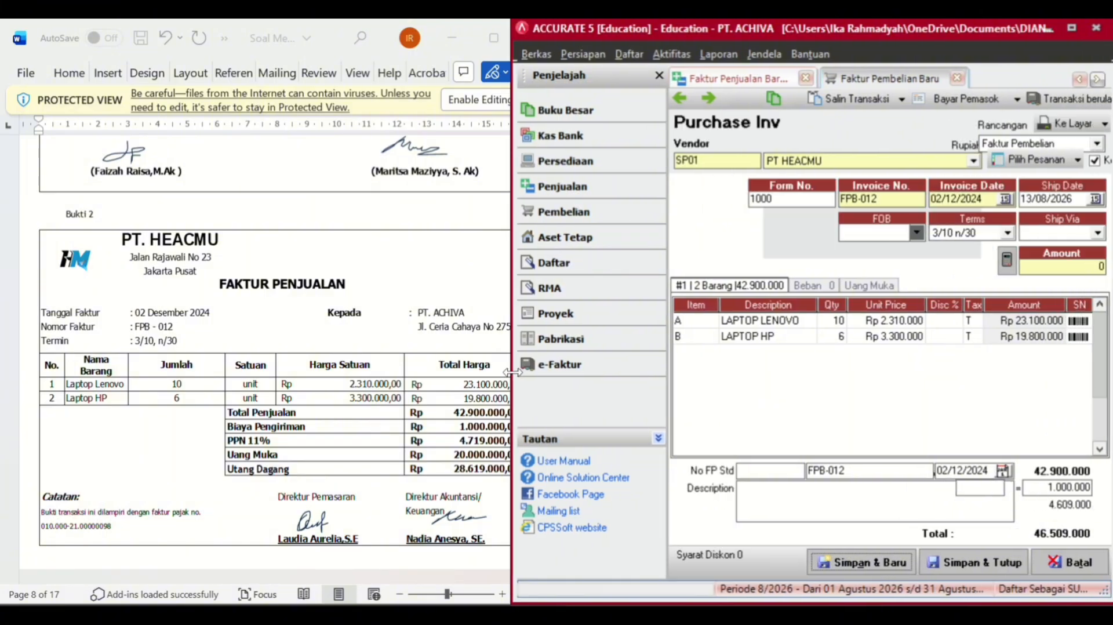
{"action": "left_click", "coordinate": [814, 285]}
{"action": "left_click", "coordinate": [727, 323]}
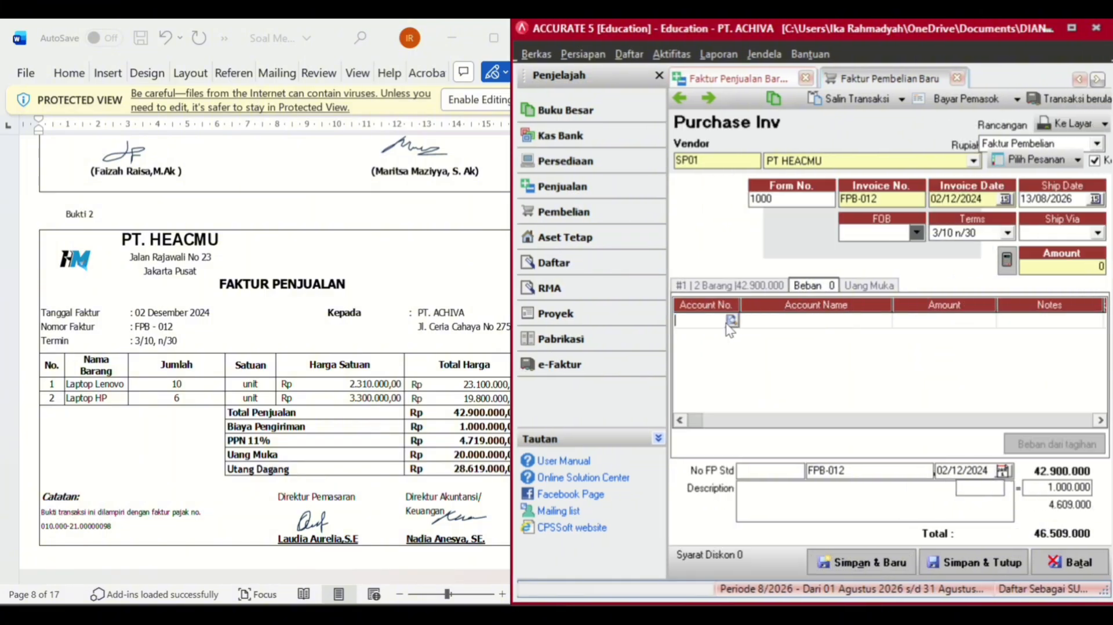
{"action": "left_click", "coordinate": [730, 321]}
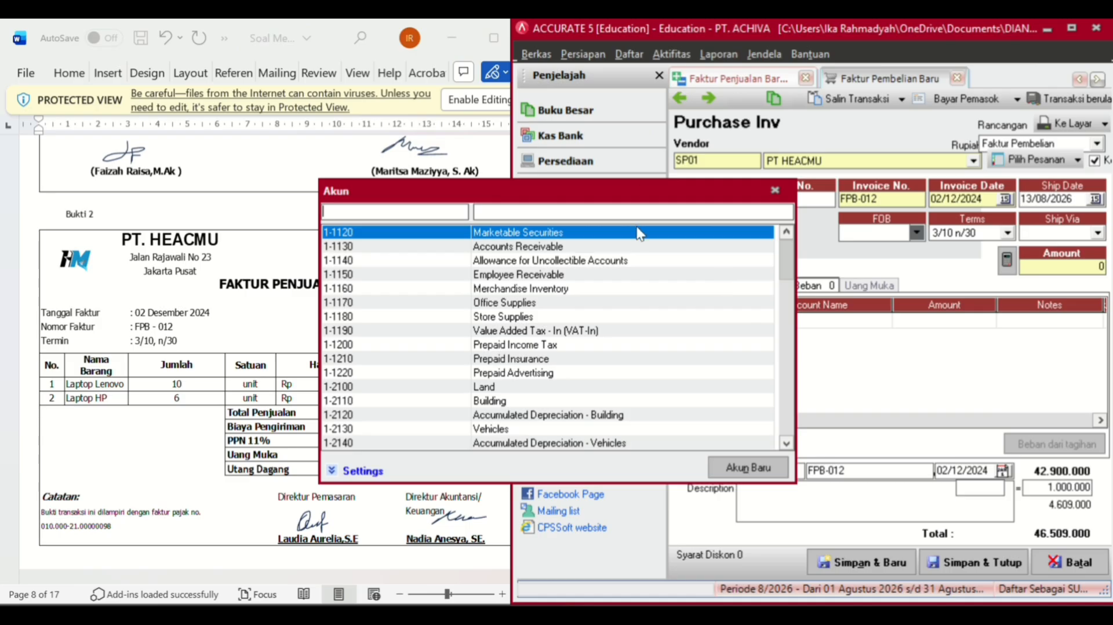
{"action": "left_click", "coordinate": [642, 209]}
{"action": "type", "text": "FR"}
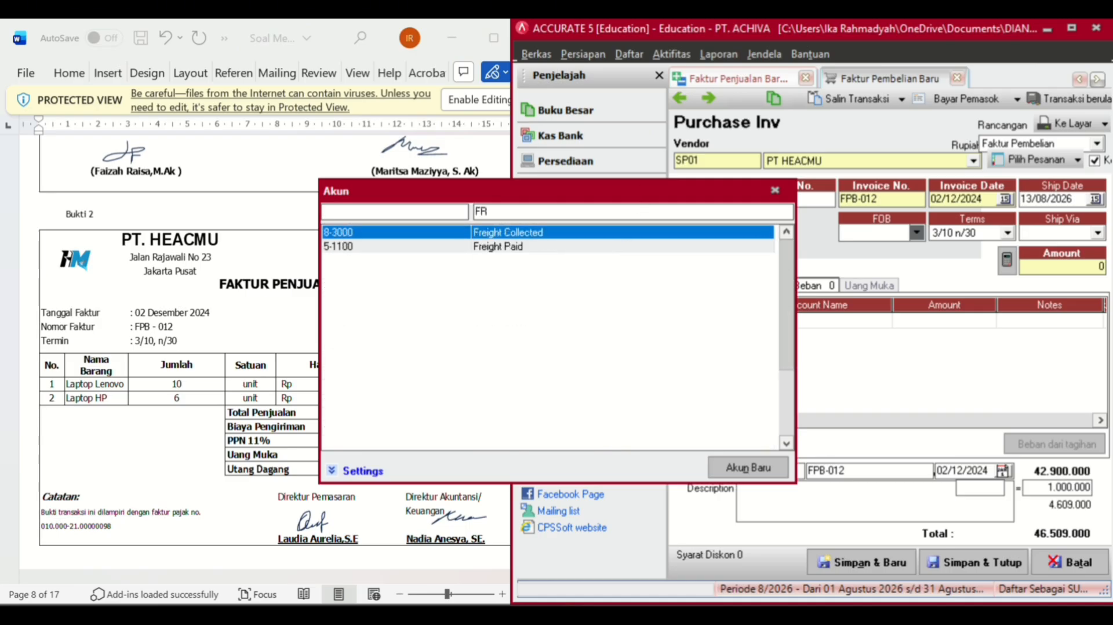
{"action": "left_click", "coordinate": [603, 252]}
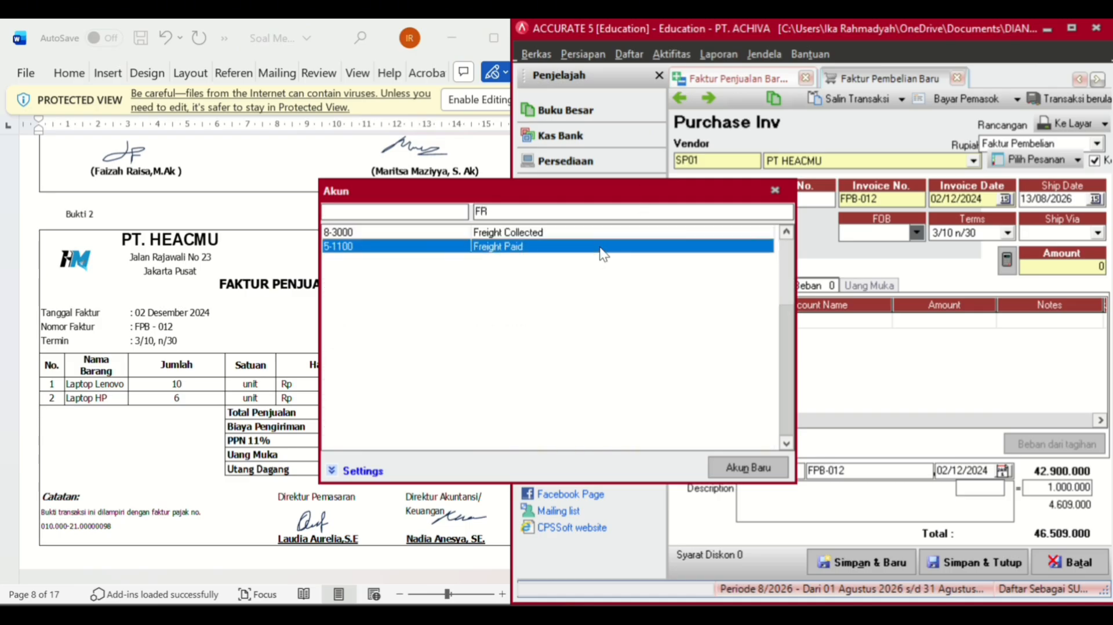
{"action": "double_click", "coordinate": [602, 252]}
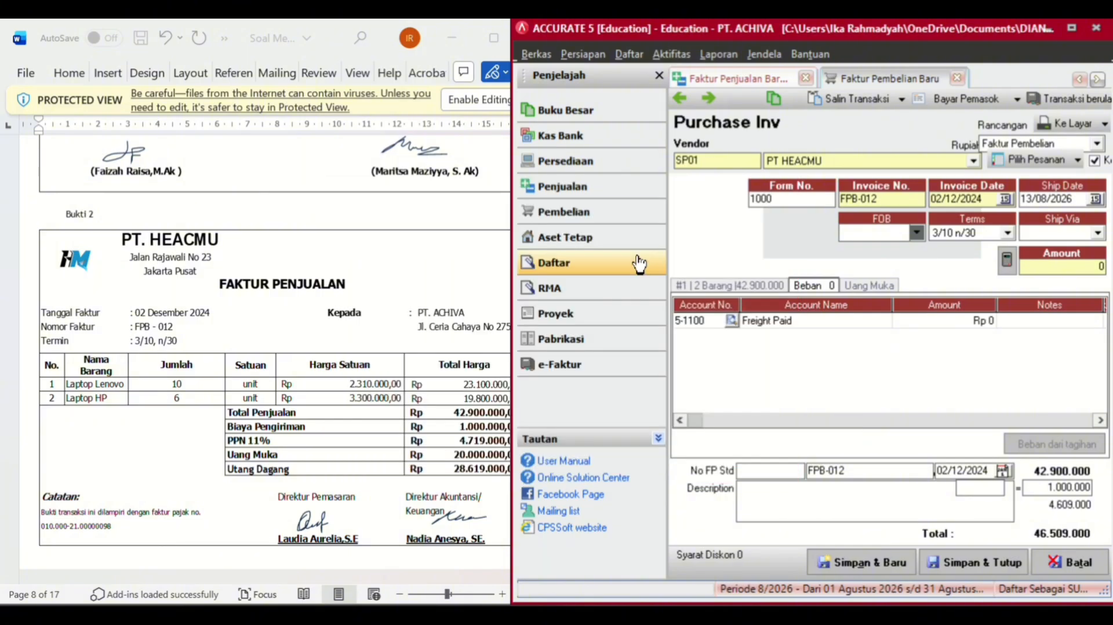
{"action": "left_click", "coordinate": [959, 321]}
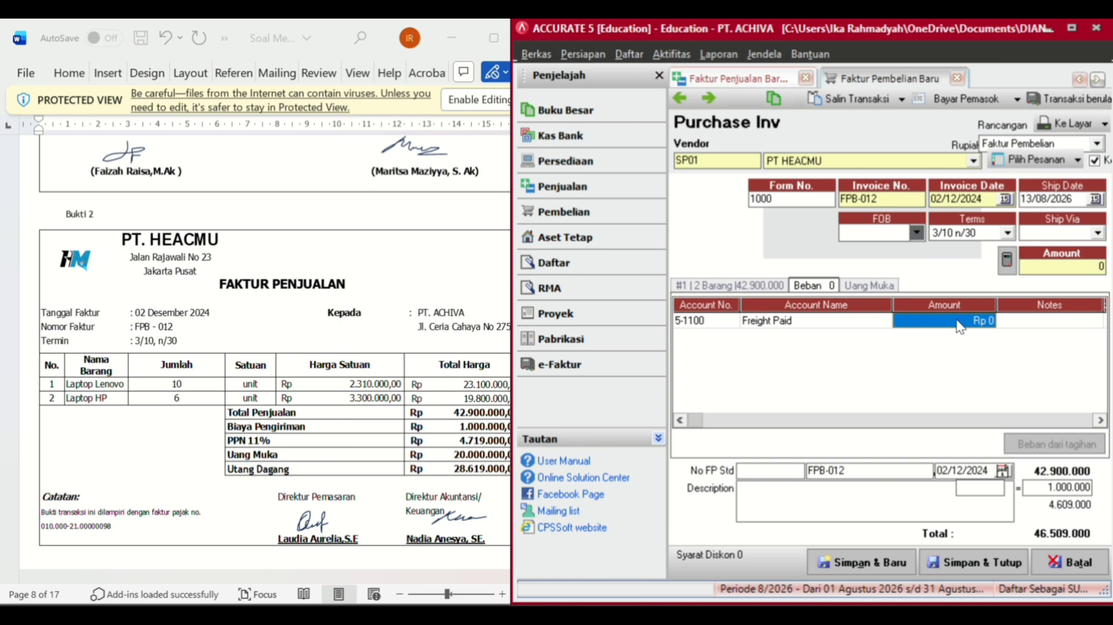
{"action": "type", "text": "10000000"}
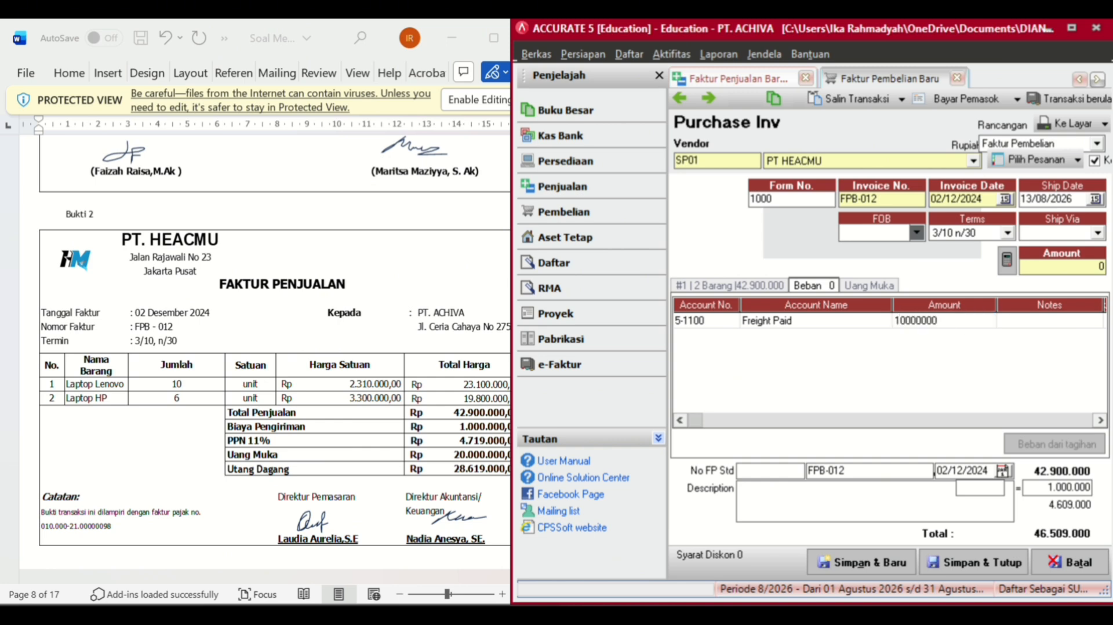
{"action": "key", "text": "Tab"}
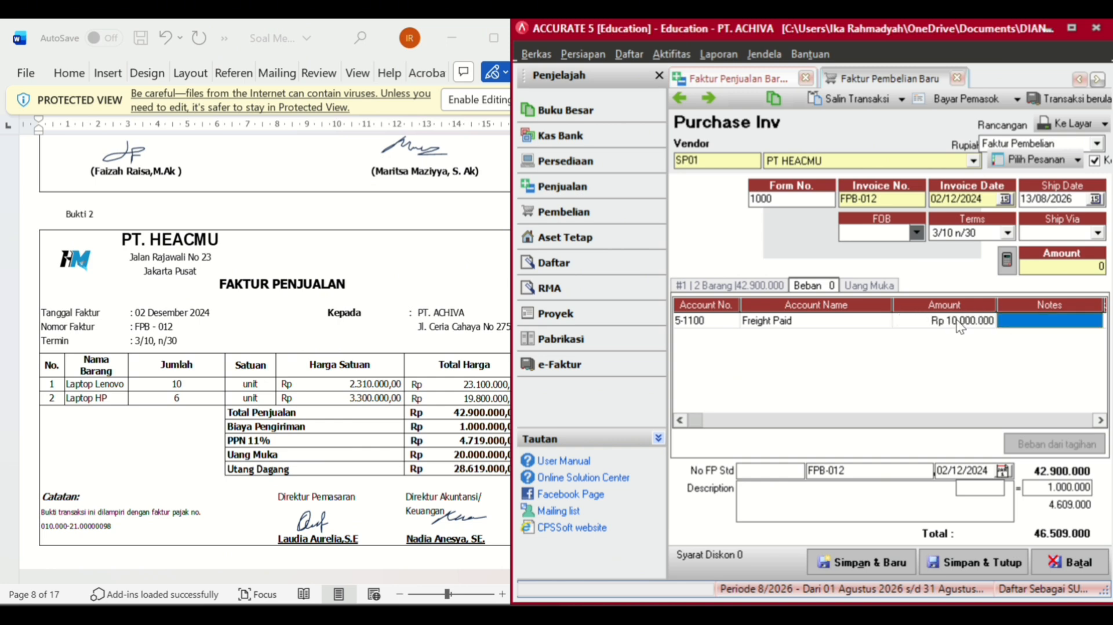
{"action": "left_click", "coordinate": [957, 321]}
{"action": "key", "text": "BackSpace"}
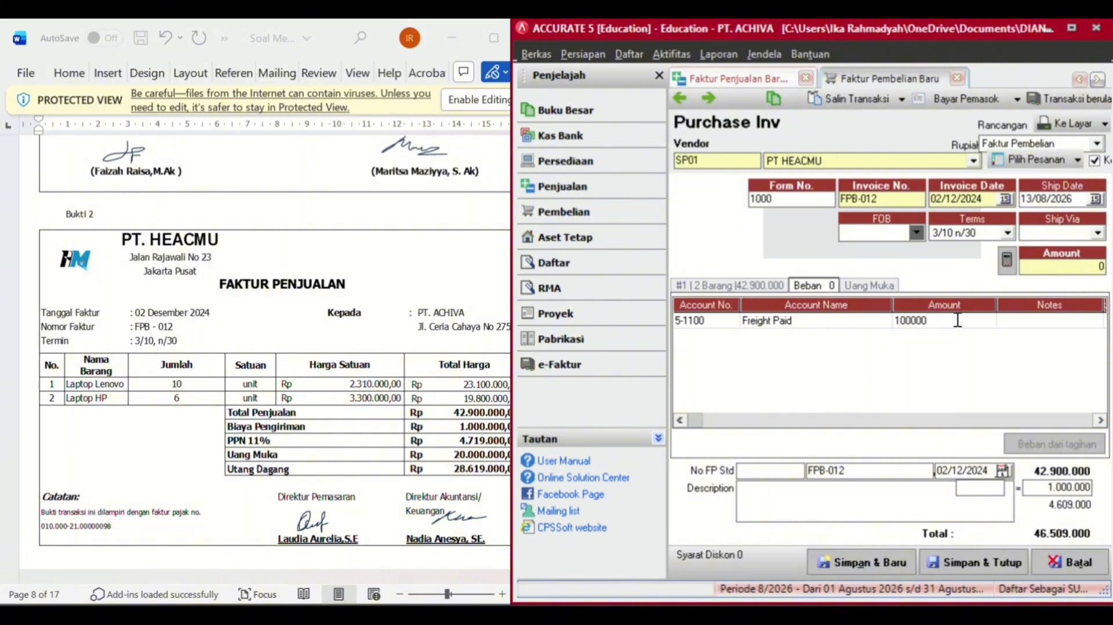
{"action": "key", "text": "Tab"}
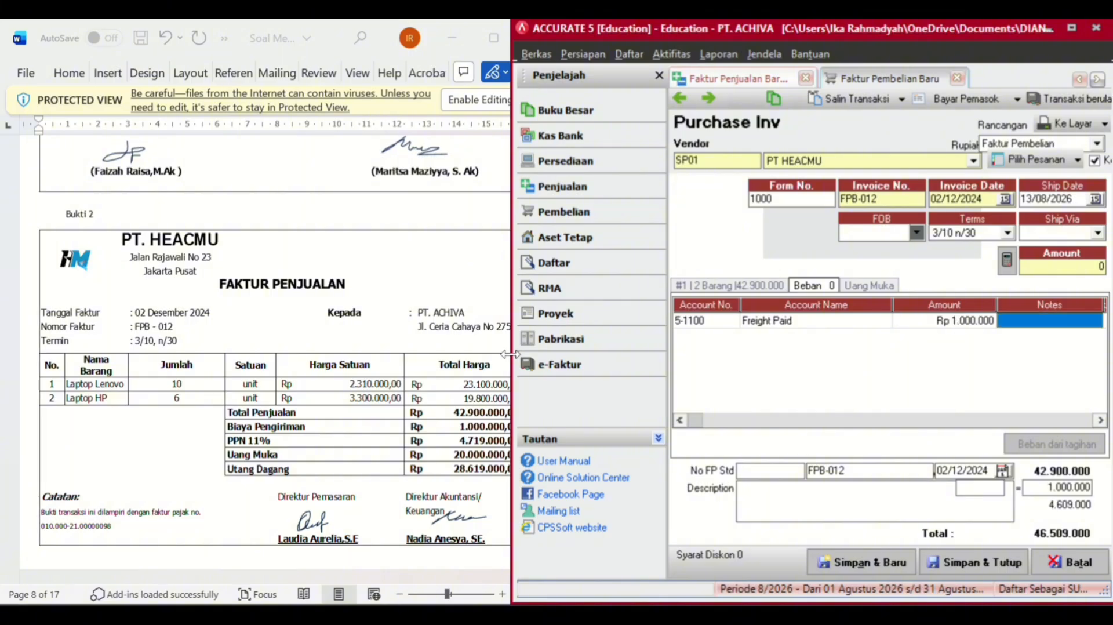
- Clear the 1.000.000 discount back to zero
{"action": "left_click_drag", "start_coordinate": [510, 361], "coordinate": [440, 361]}
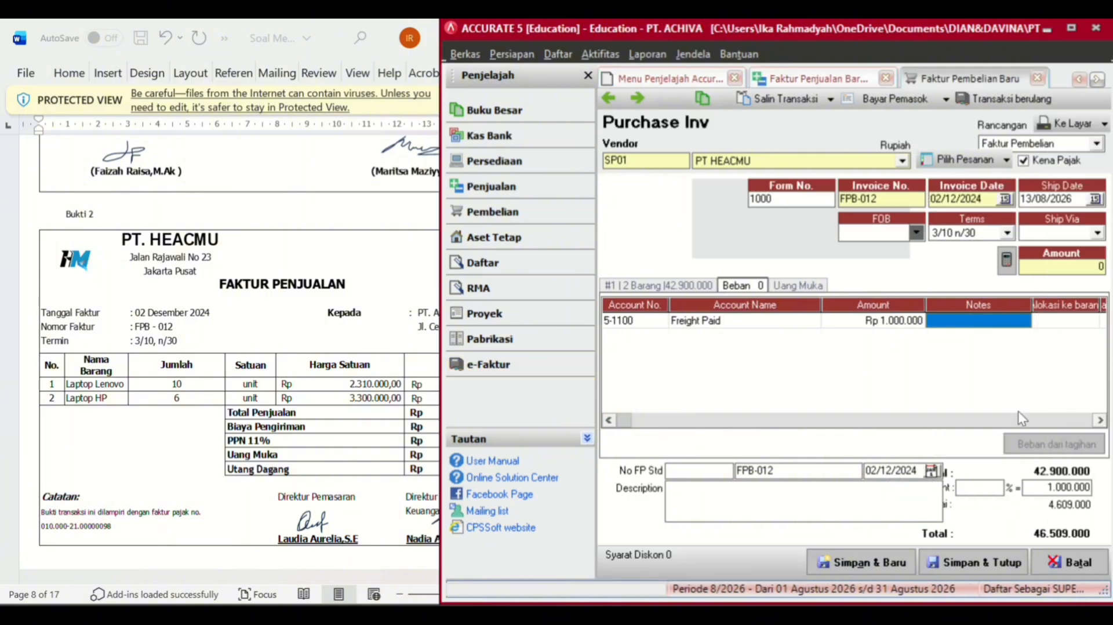
{"action": "left_click", "coordinate": [1059, 486]}
{"action": "key", "text": "BackSpace"}
{"action": "key", "text": "BackSpace"}
{"action": "key", "text": "BackSpace"}
{"action": "key", "text": "BackSpace"}
{"action": "key", "text": "BackSpace"}
{"action": "key", "text": "BackSpace"}
{"action": "key", "text": "BackSpace"}
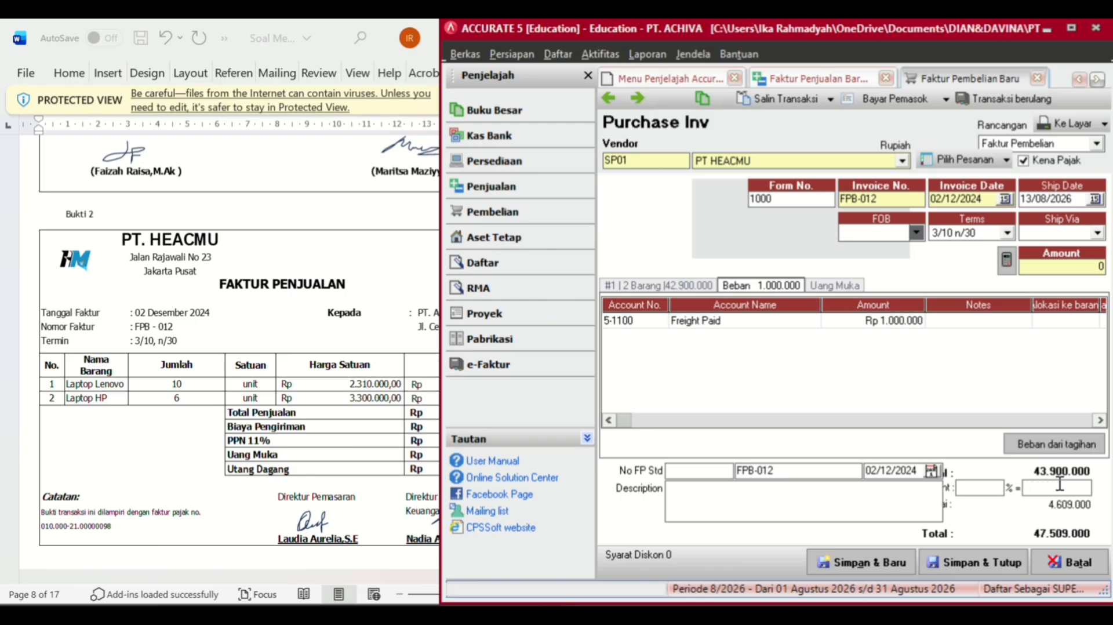
{"action": "left_click", "coordinate": [986, 326]}
{"action": "key", "text": "Return"}
{"action": "key", "text": "Return"}
{"action": "key", "text": "Return"}
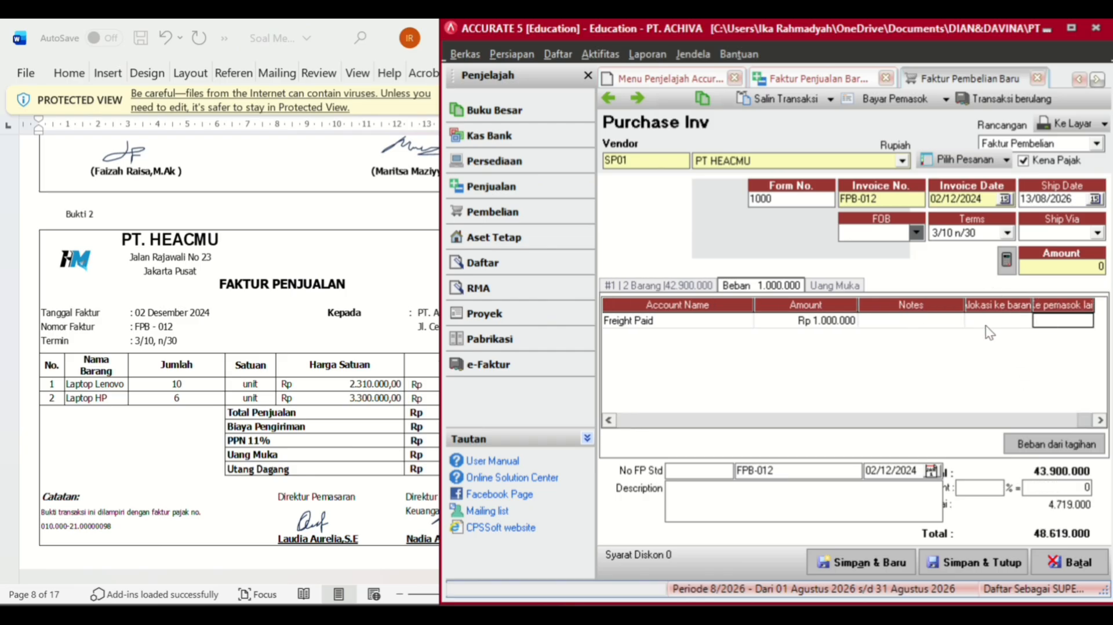
- Fill the invoice amount with 48.619.000 and set ship date 02/12/2023
{"action": "left_click", "coordinate": [1007, 262]}
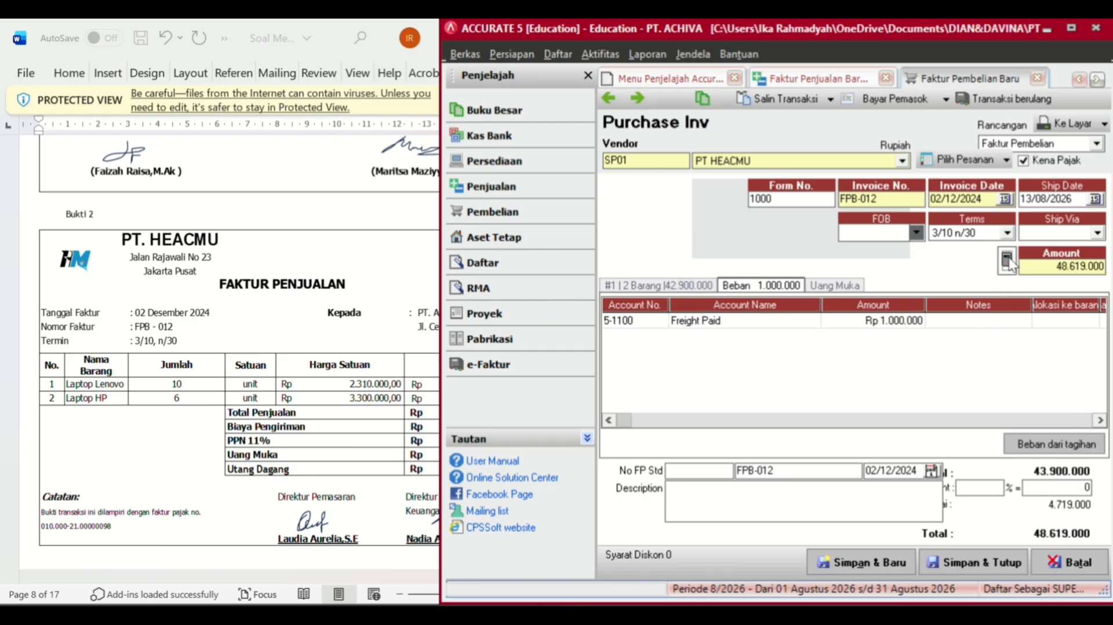
{"action": "left_click", "coordinate": [432, 408]}
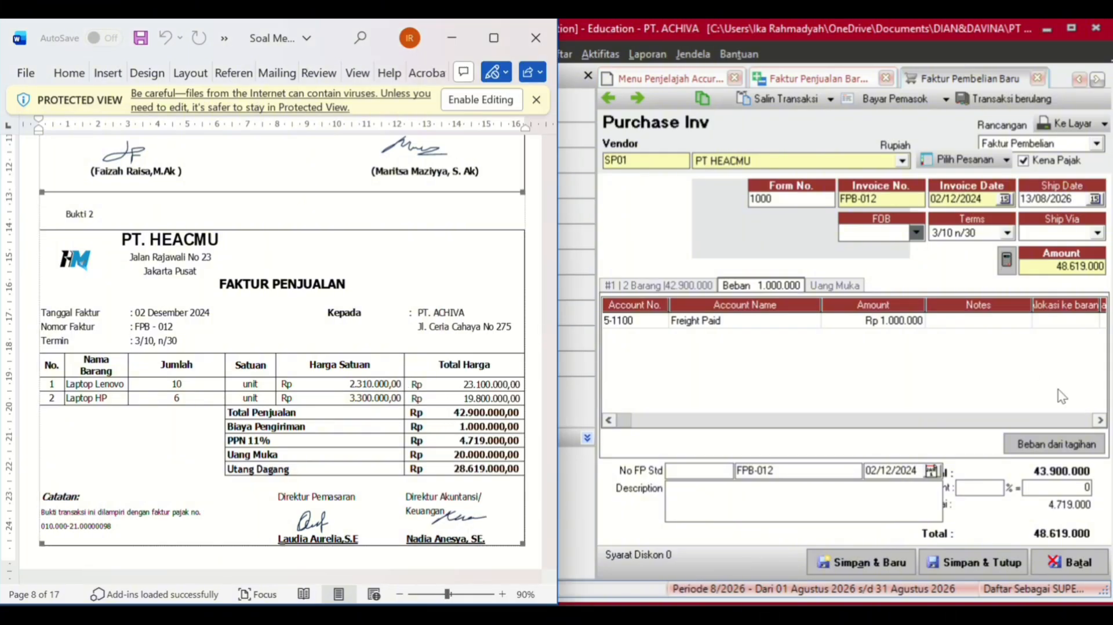
{"action": "left_click", "coordinate": [1072, 200]}
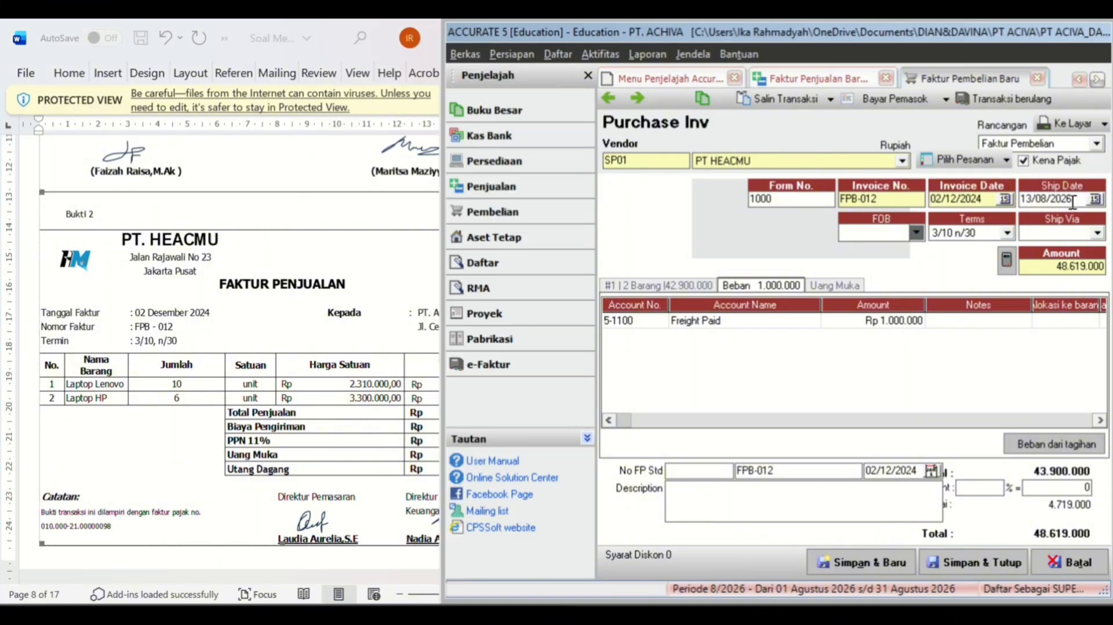
{"action": "type", "text": "0"}
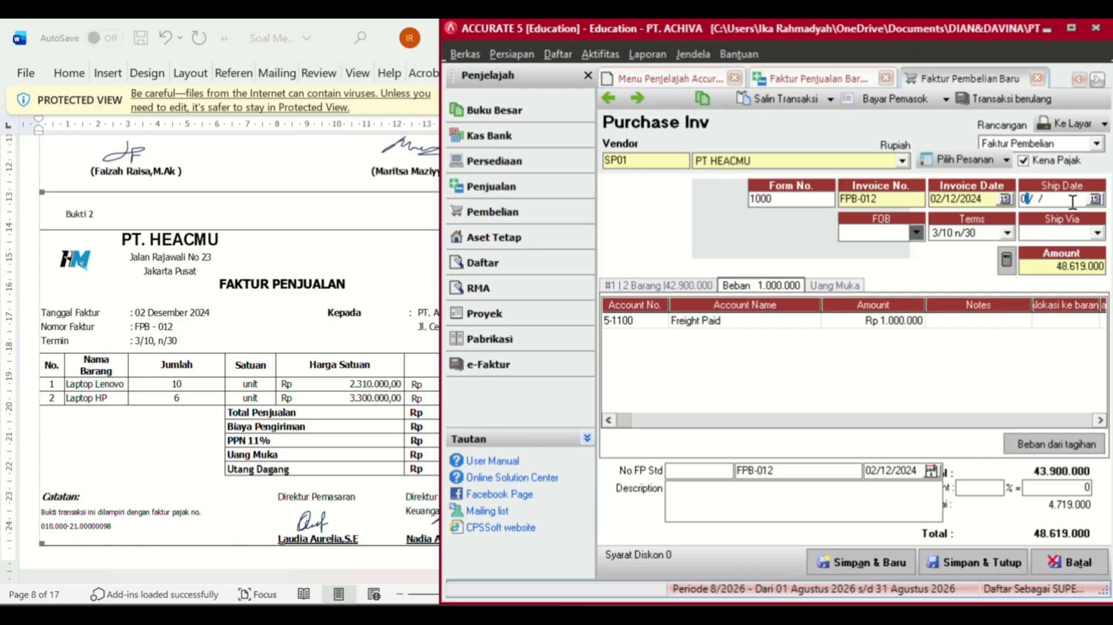
{"action": "type", "text": "2/12/2023"}
- Enter a Rp 20.000.000 payment to PT HEACMU toward invoice FPB-012
{"action": "left_click", "coordinate": [902, 100]}
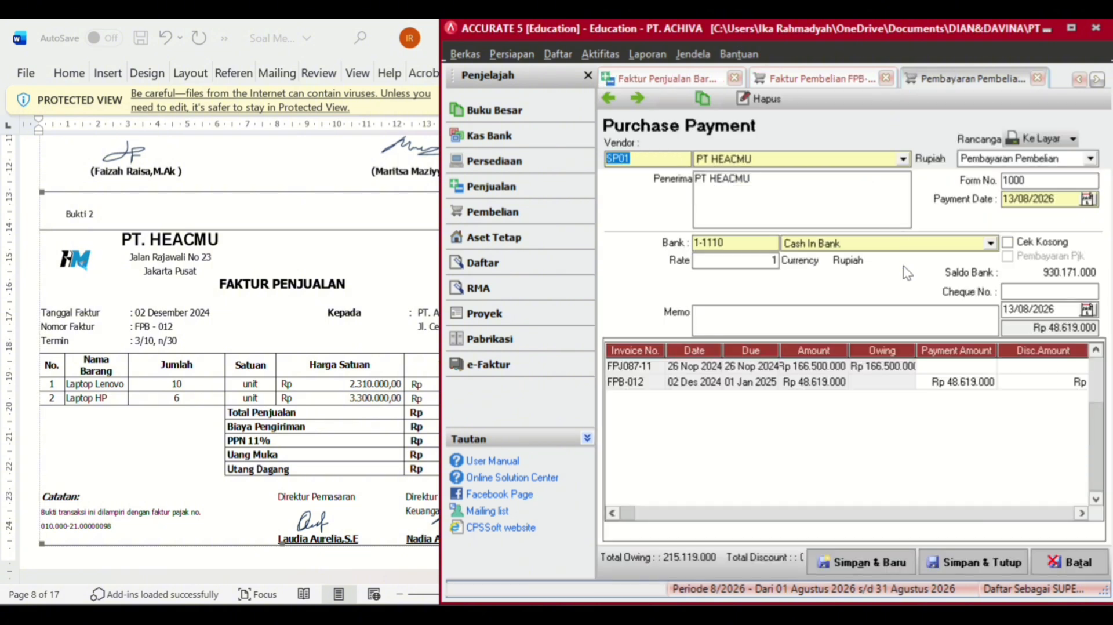
{"action": "left_click", "coordinate": [379, 406]}
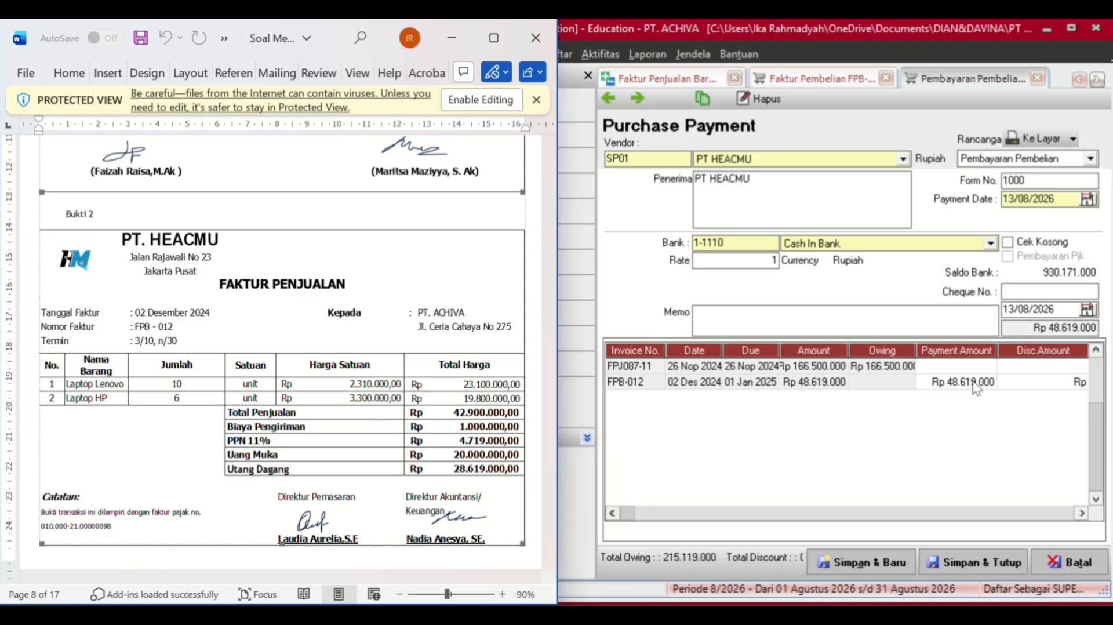
{"action": "left_click", "coordinate": [1029, 387]}
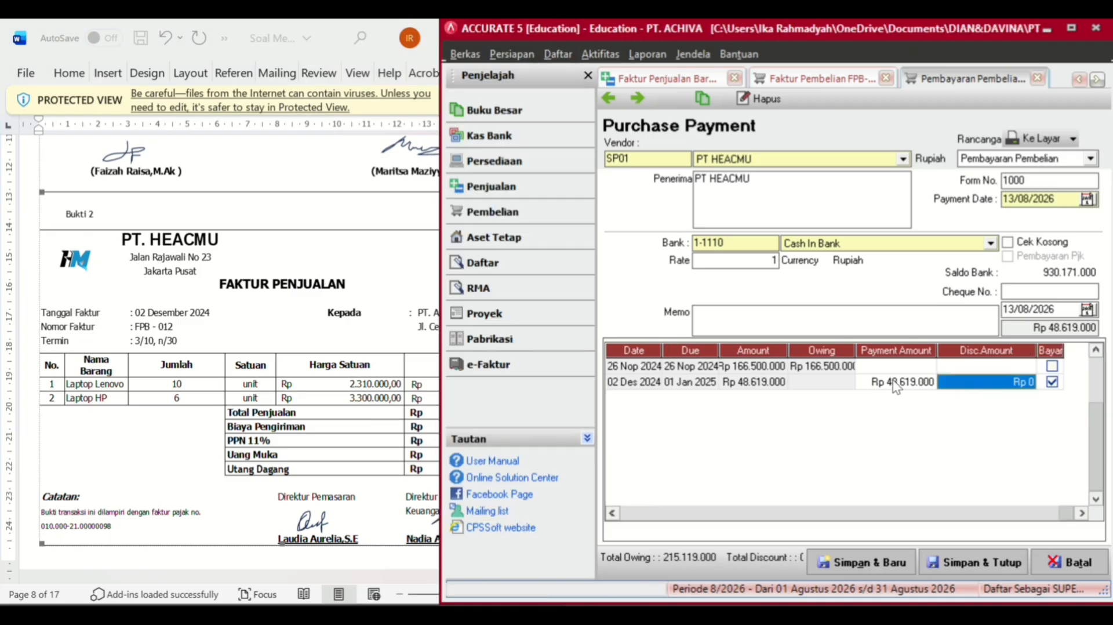
{"action": "left_click", "coordinate": [894, 383]}
{"action": "left_click", "coordinate": [894, 382]}
{"action": "left_click", "coordinate": [893, 381]}
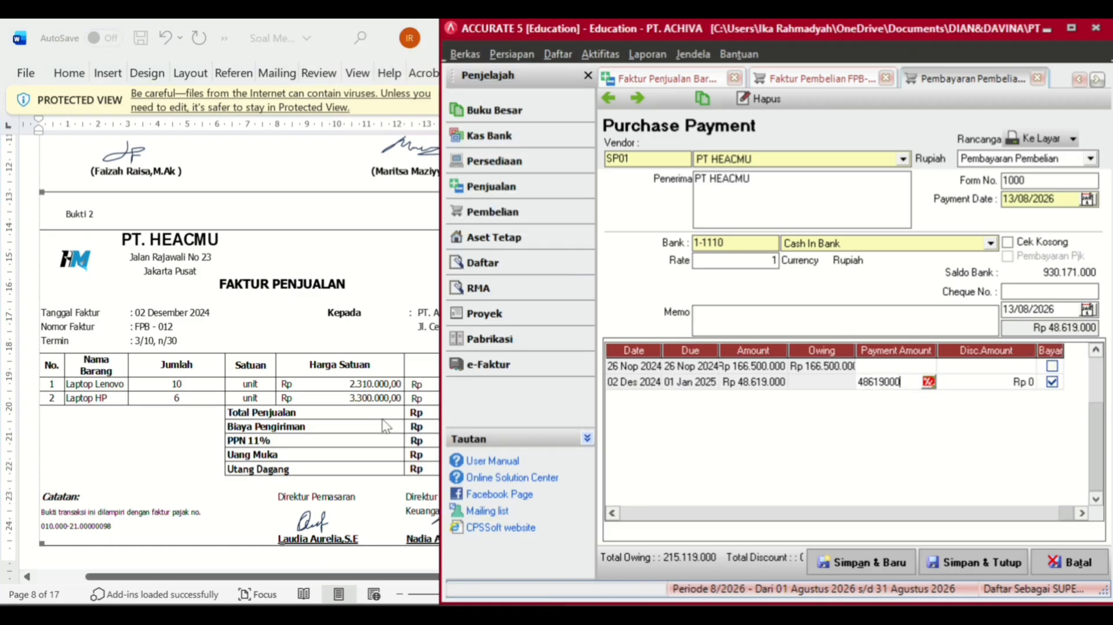
{"action": "left_click", "coordinate": [386, 426]}
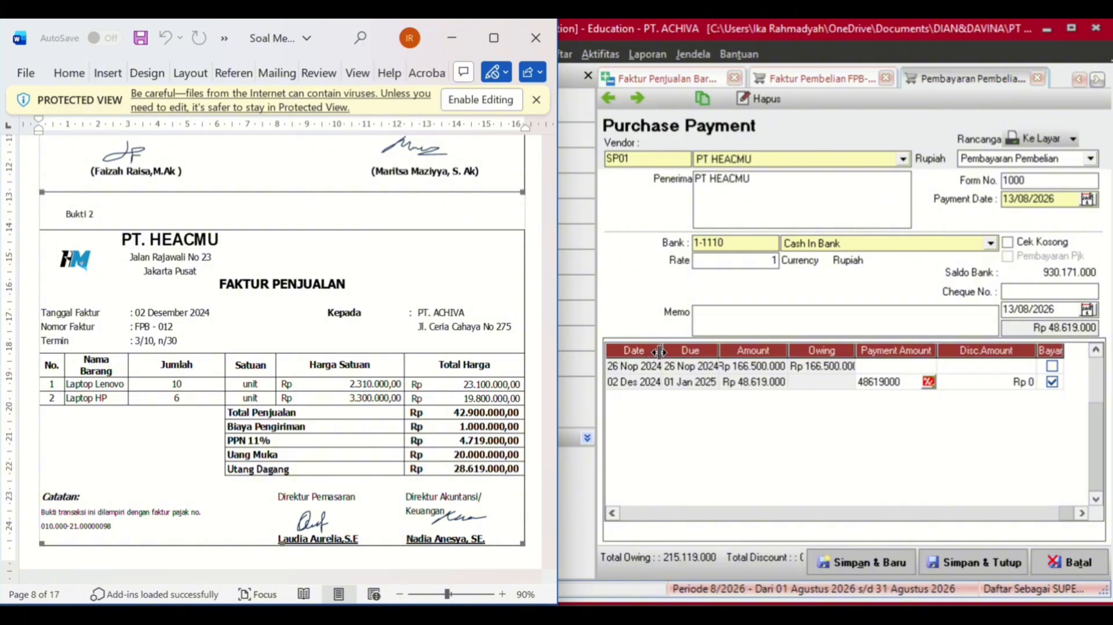
{"action": "left_click", "coordinate": [901, 380]}
{"action": "type", "text": "20"}
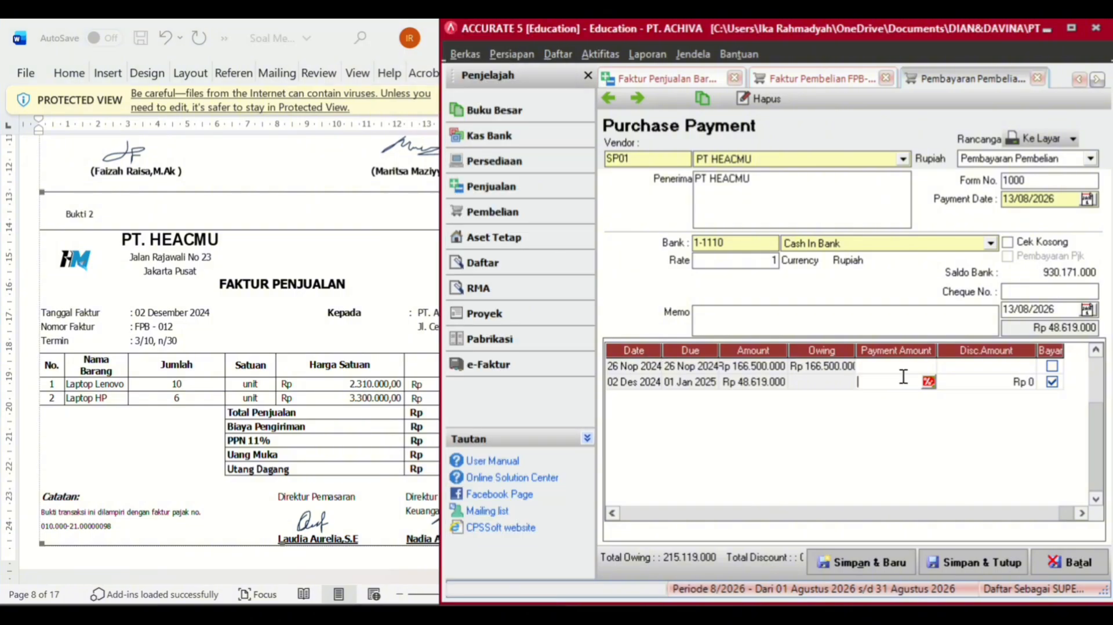
{"action": "type", "text": "00000"}
{"action": "key", "text": "Return"}
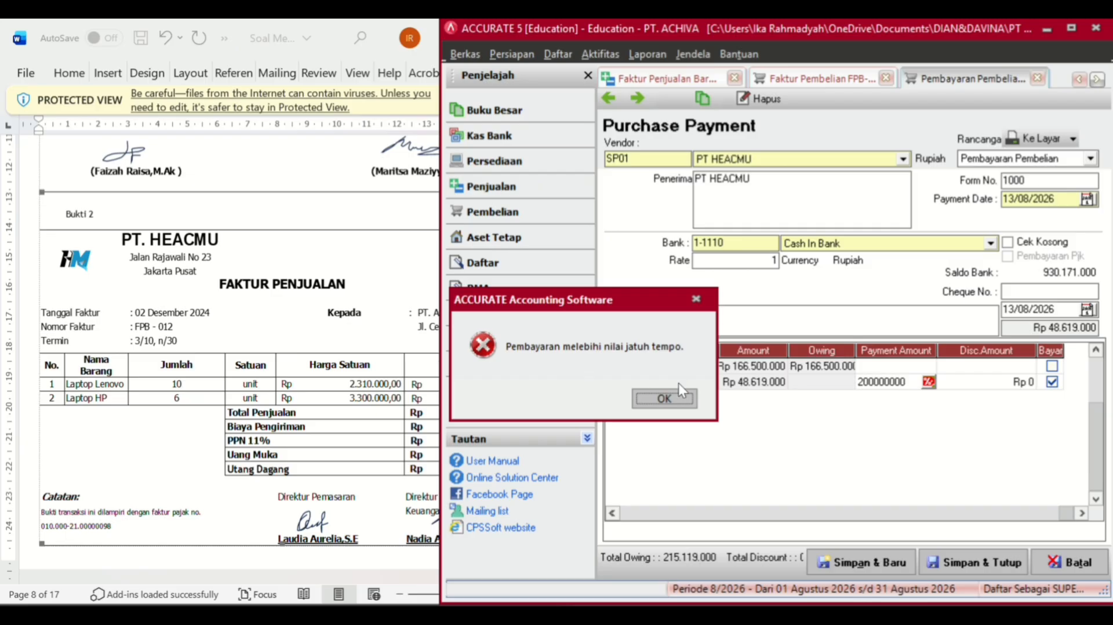
{"action": "left_click", "coordinate": [662, 400]}
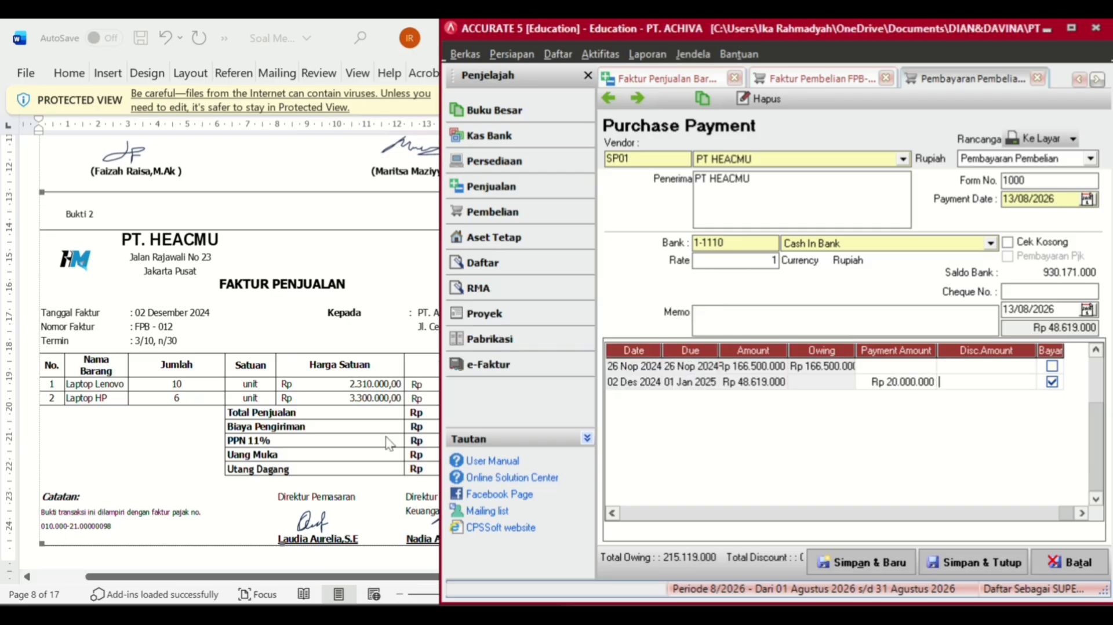
{"action": "left_click", "coordinate": [433, 430]}
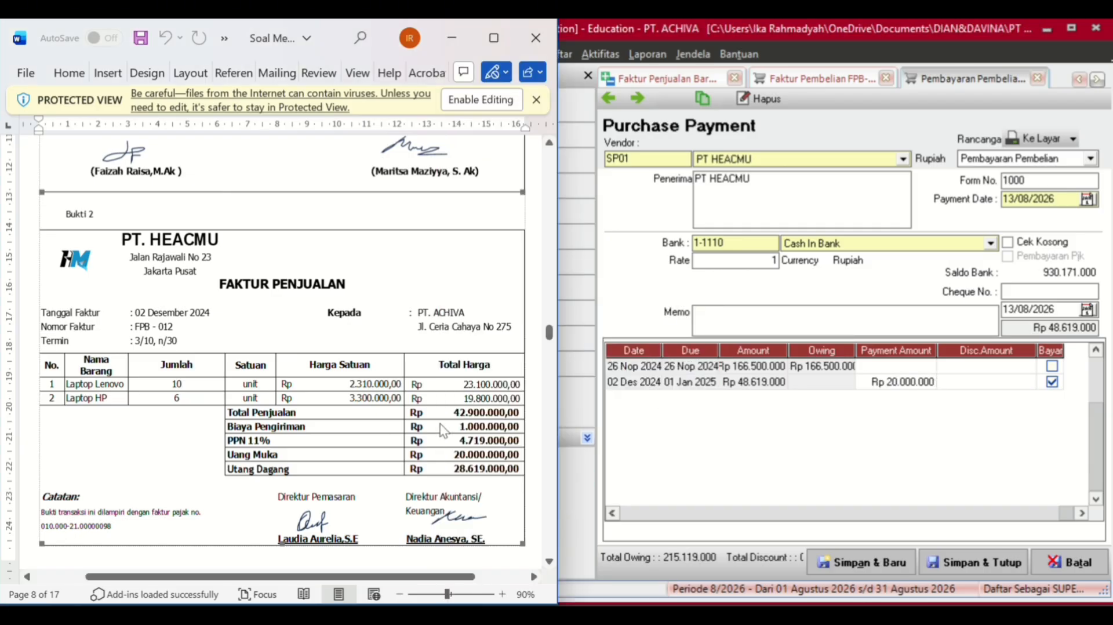
{"action": "left_click", "coordinate": [896, 387]}
{"action": "key", "text": "Tab"}
{"action": "key", "text": "Tab"}
{"action": "key", "text": "Tab"}
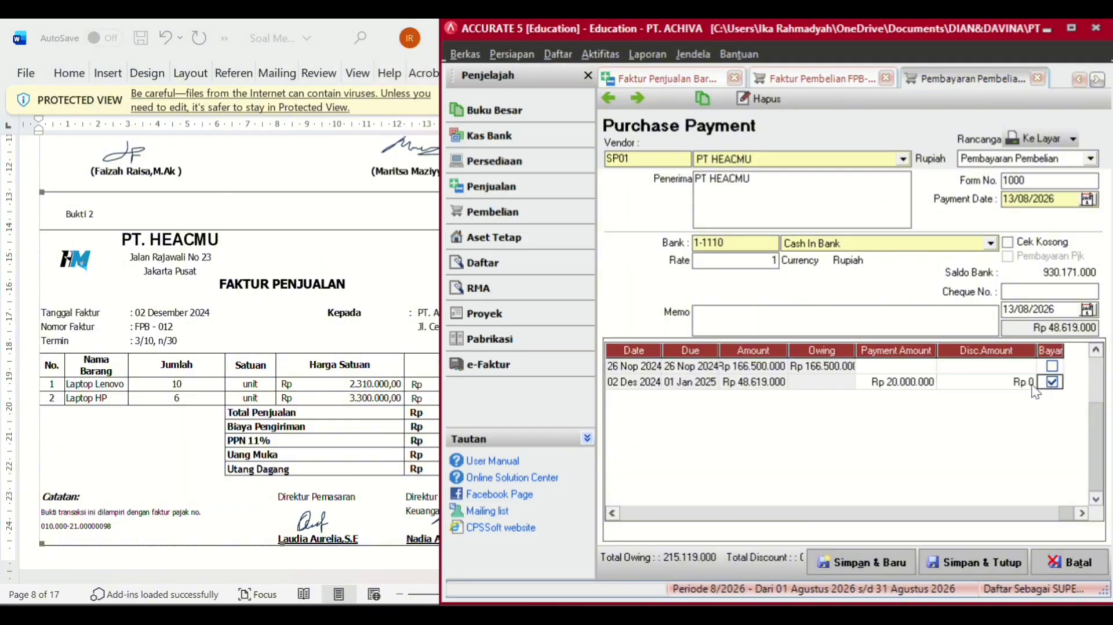
{"action": "left_click", "coordinate": [1033, 386]}
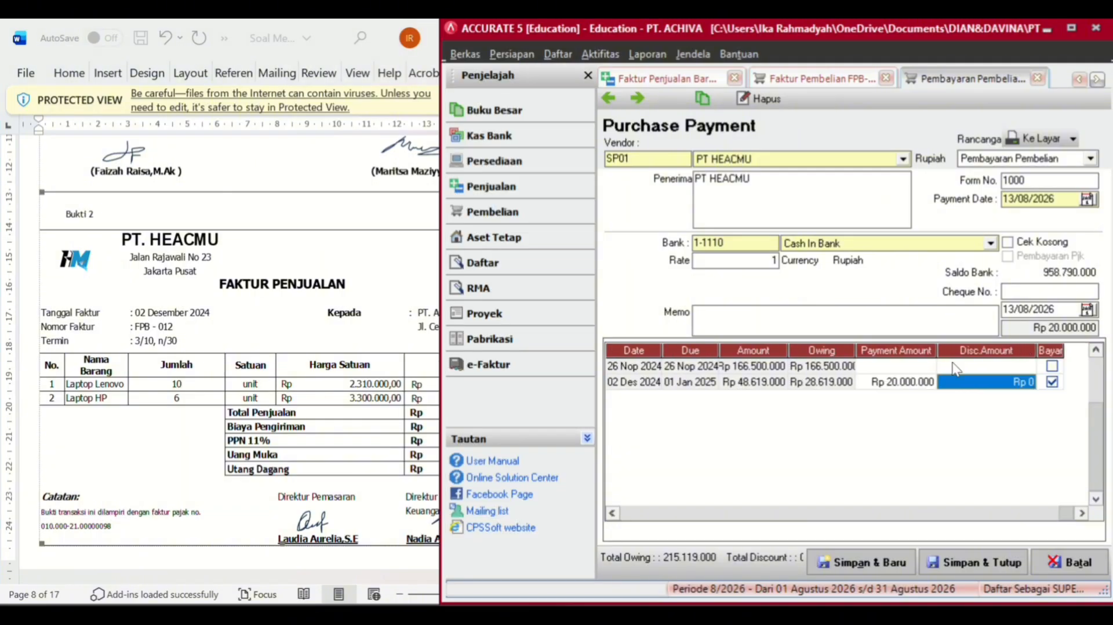
{"action": "left_click", "coordinate": [367, 460]}
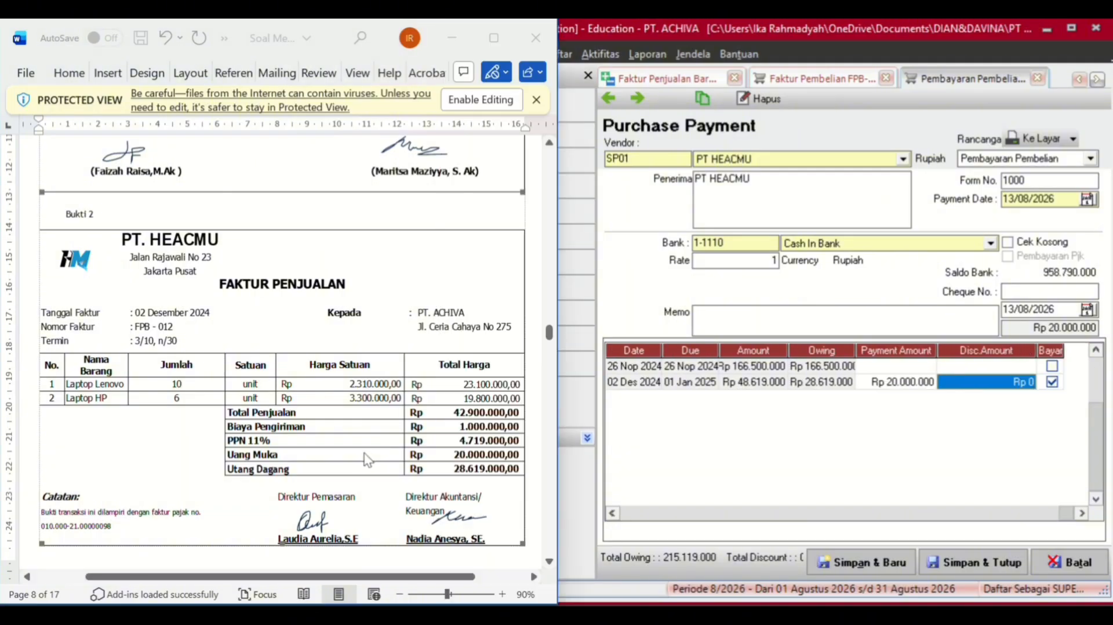
{"action": "left_click", "coordinate": [1069, 308]}
- Set the payment date and the cheque date to 02/12/2024
{"action": "left_click", "coordinate": [1064, 193]}
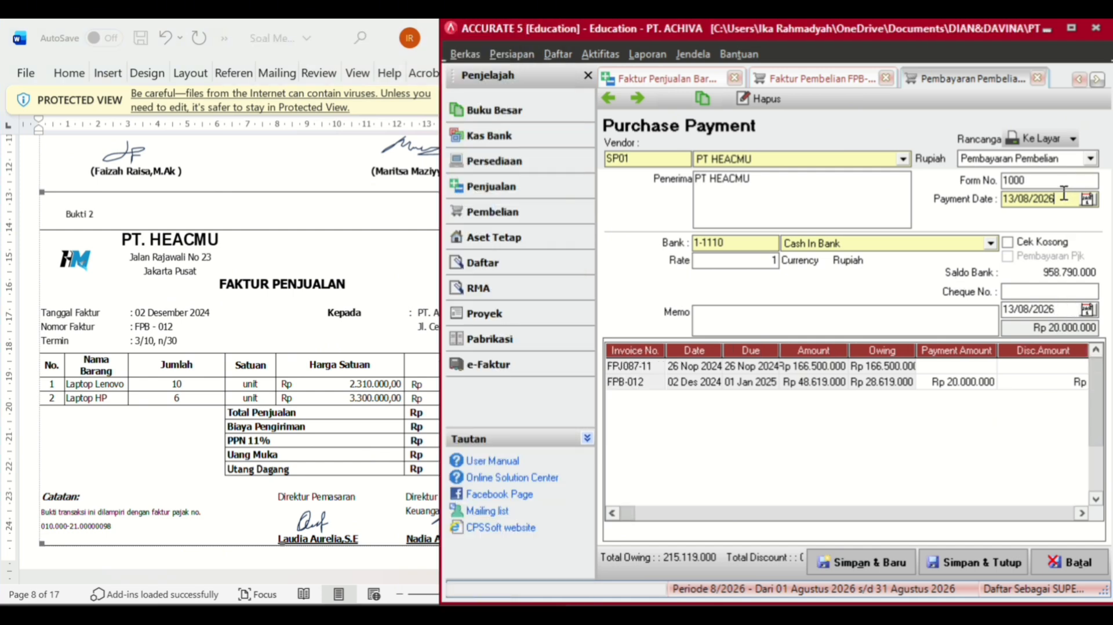
{"action": "key", "text": "BackSpace"}
{"action": "key", "text": "BackSpace"}
{"action": "key", "text": "BackSpace"}
{"action": "key", "text": "BackSpace"}
{"action": "key", "text": "BackSpace"}
{"action": "key", "text": "BackSpace"}
{"action": "key", "text": "BackSpace"}
{"action": "key", "text": "BackSpace"}
{"action": "type", "text": "02122023"}
{"action": "left_click", "coordinate": [1058, 307]}
{"action": "key", "text": "BackSpace"}
{"action": "key", "text": "BackSpace"}
{"action": "key", "text": "BackSpace"}
{"action": "key", "text": "BackSpace"}
{"action": "key", "text": "BackSpace"}
{"action": "key", "text": "BackSpace"}
{"action": "key", "text": "BackSpace"}
{"action": "key", "text": "BackSpace"}
{"action": "type", "text": "02/12/2024"}
{"action": "left_click", "coordinate": [958, 325]}
- Set the form number to 1000 and save the payment
{"action": "key", "text": "BackSpace"}
{"action": "key", "text": "BackSpace"}
{"action": "key", "text": "BackSpace"}
{"action": "key", "text": "BackSpace"}
{"action": "type", "text": "FPB"}
{"action": "key", "text": "BackSpace"}
{"action": "key", "text": "BackSpace"}
{"action": "key", "text": "BackSpace"}
{"action": "type", "text": "1000"}
{"action": "left_click", "coordinate": [1021, 400]}
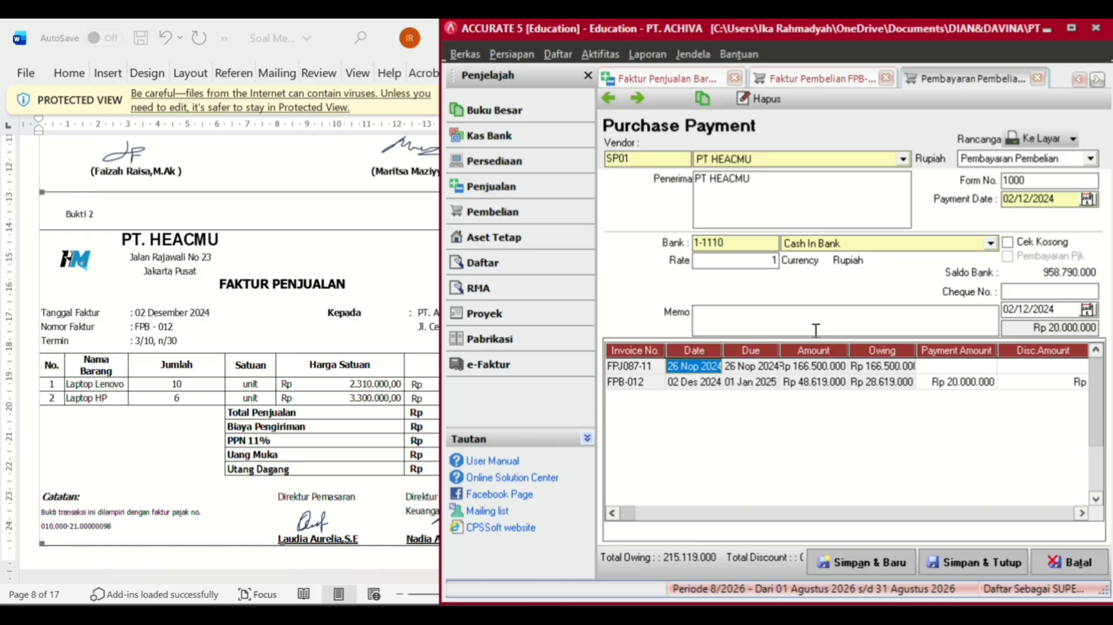
{"action": "left_click", "coordinate": [971, 562]}
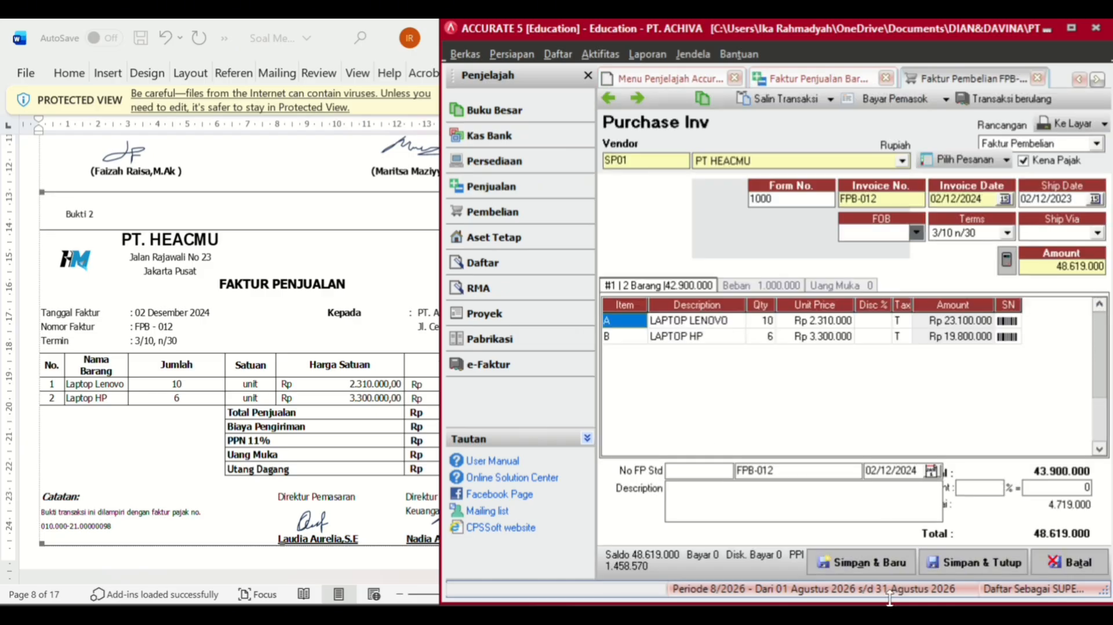
- Save and close invoice FPB-012, then start Other Payment BKM-002 from Kas Bank
{"action": "left_click", "coordinate": [951, 559]}
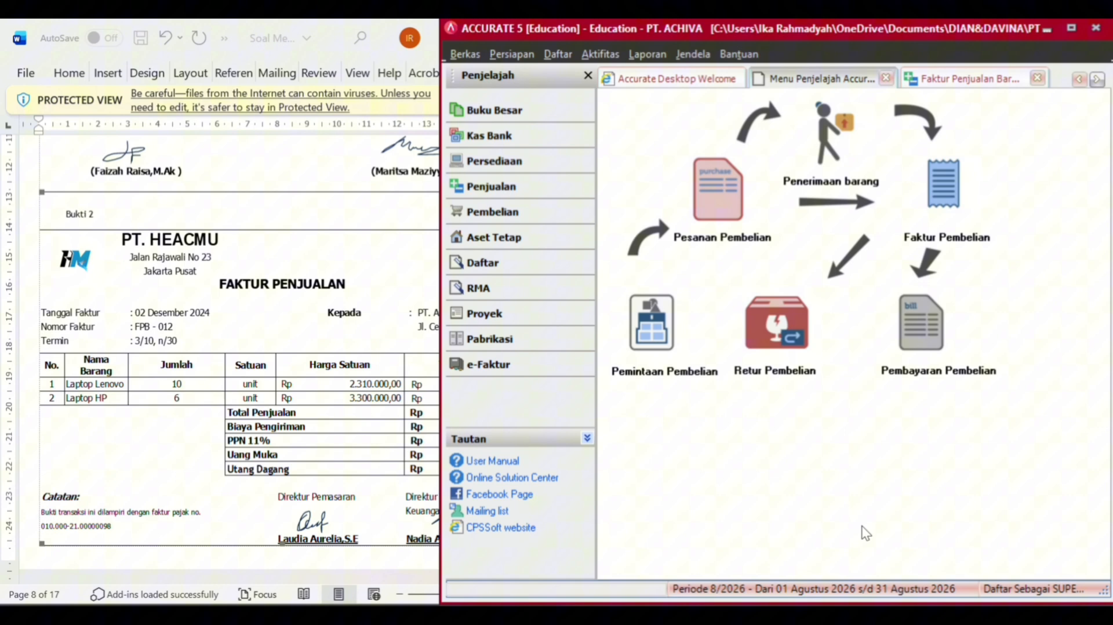
{"action": "left_click", "coordinate": [173, 422]}
{"action": "scroll", "coordinate": [173, 418], "scroll_direction": "down", "scroll_amount": 15}
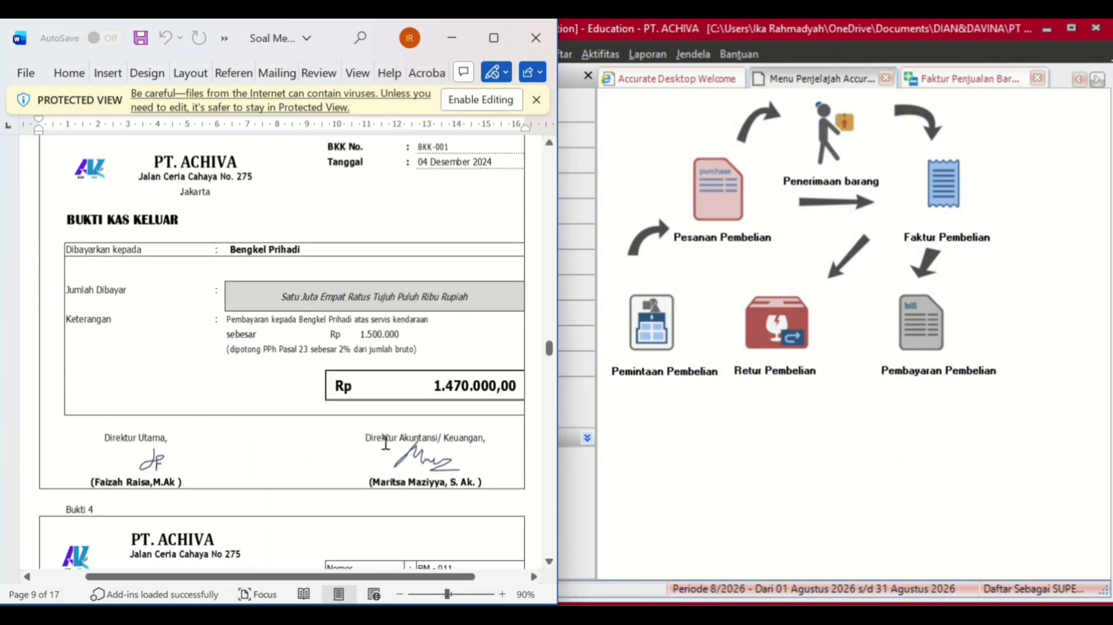
{"action": "left_click", "coordinate": [576, 136]}
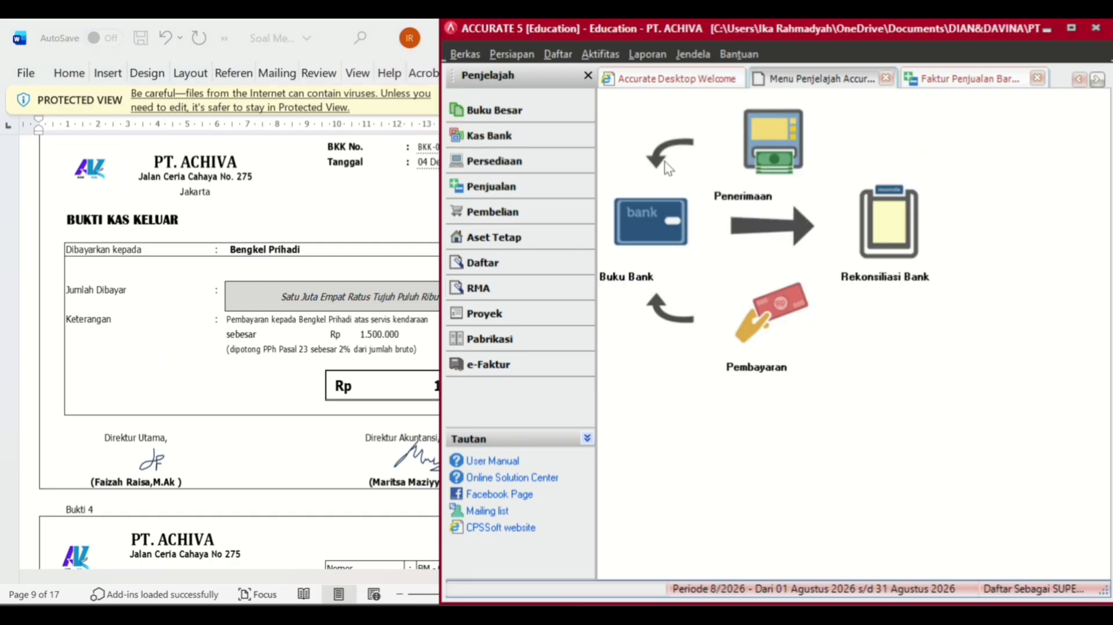
{"action": "left_click", "coordinate": [729, 288]}
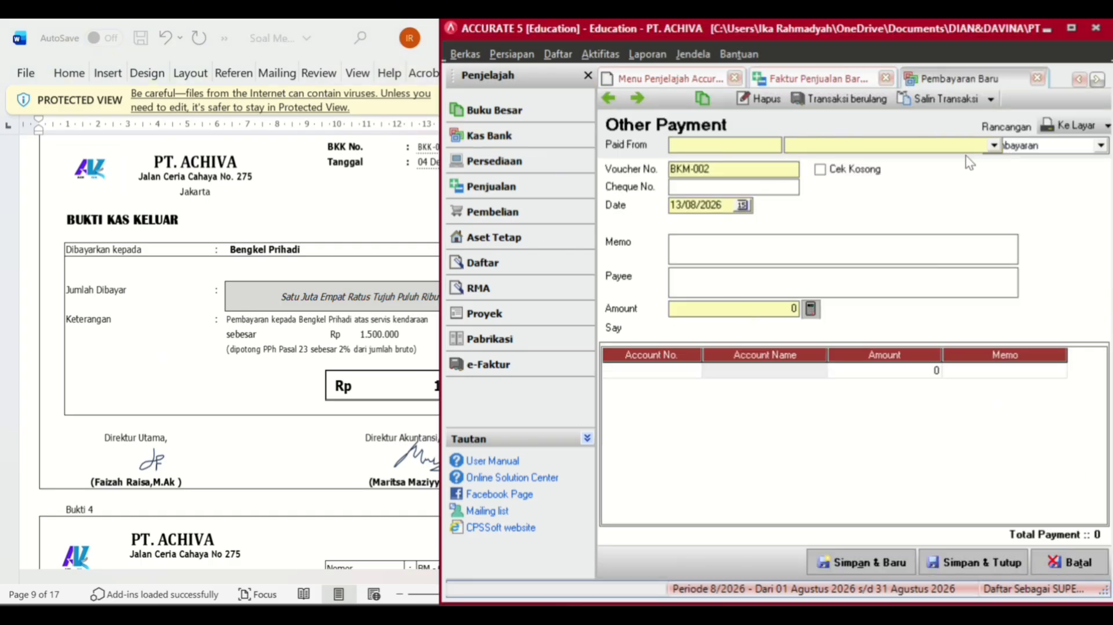
- Pay from Cash In Bank and charge the first line to Repairs & Maintenance Expense
{"action": "left_click", "coordinate": [993, 145]}
{"action": "left_click", "coordinate": [863, 172]}
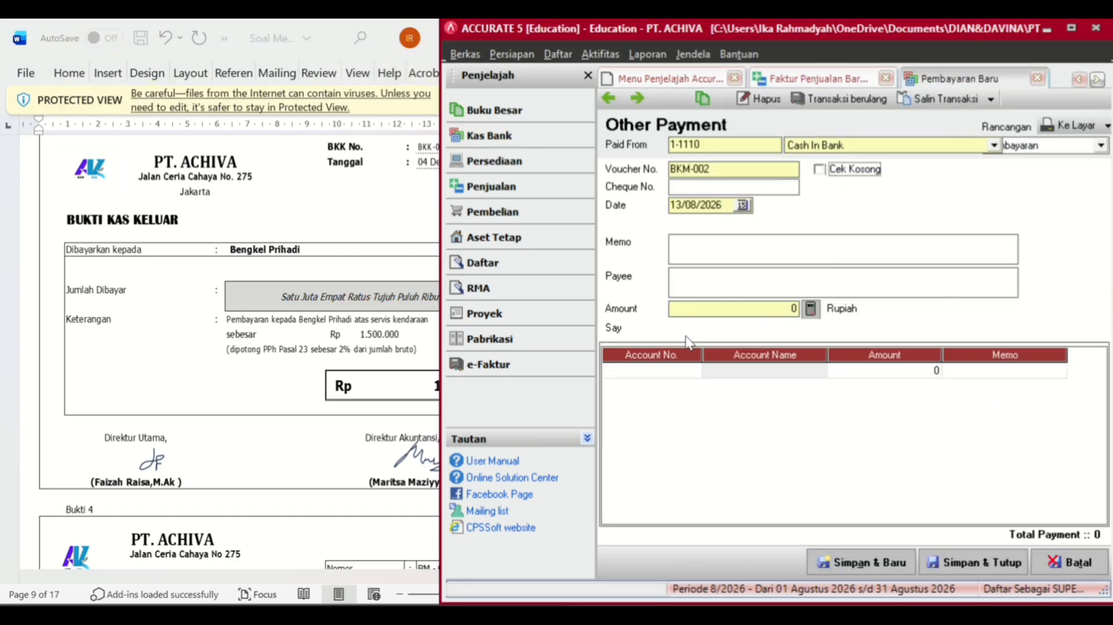
{"action": "left_click", "coordinate": [693, 370]}
{"action": "left_click", "coordinate": [693, 370]}
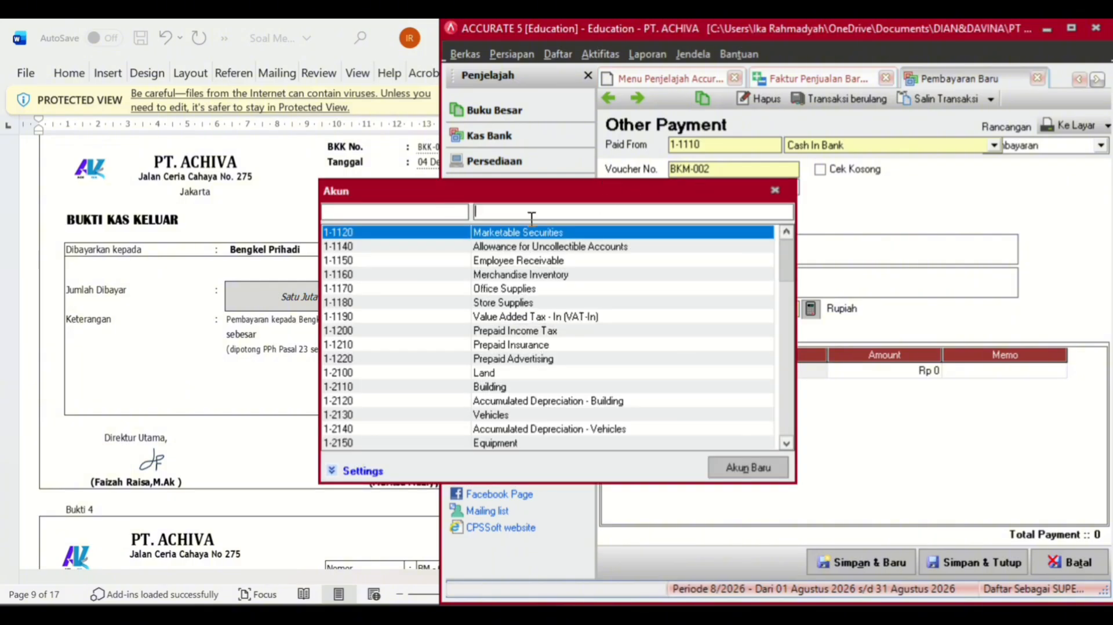
{"action": "left_click", "coordinate": [775, 190]}
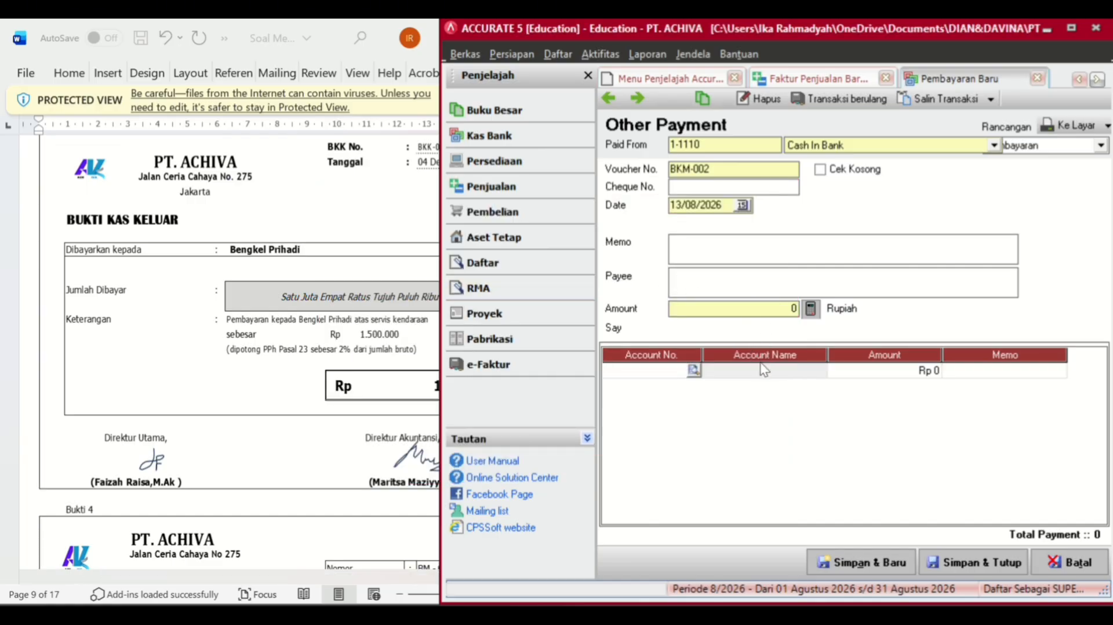
{"action": "left_click", "coordinate": [694, 370]}
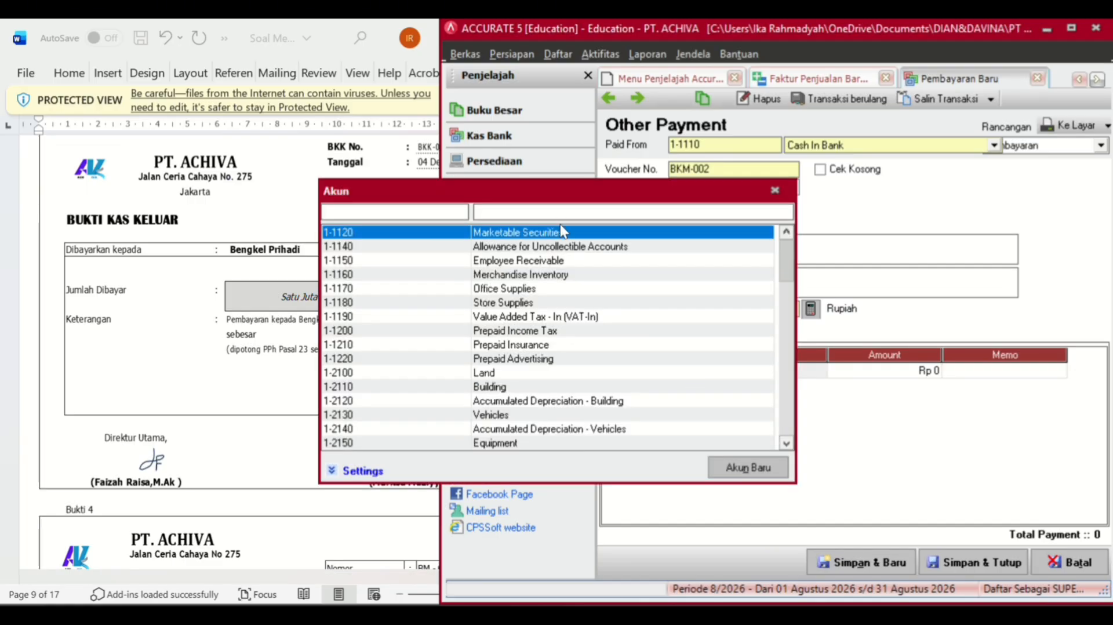
{"action": "left_click", "coordinate": [548, 209]}
{"action": "type", "text": "S"}
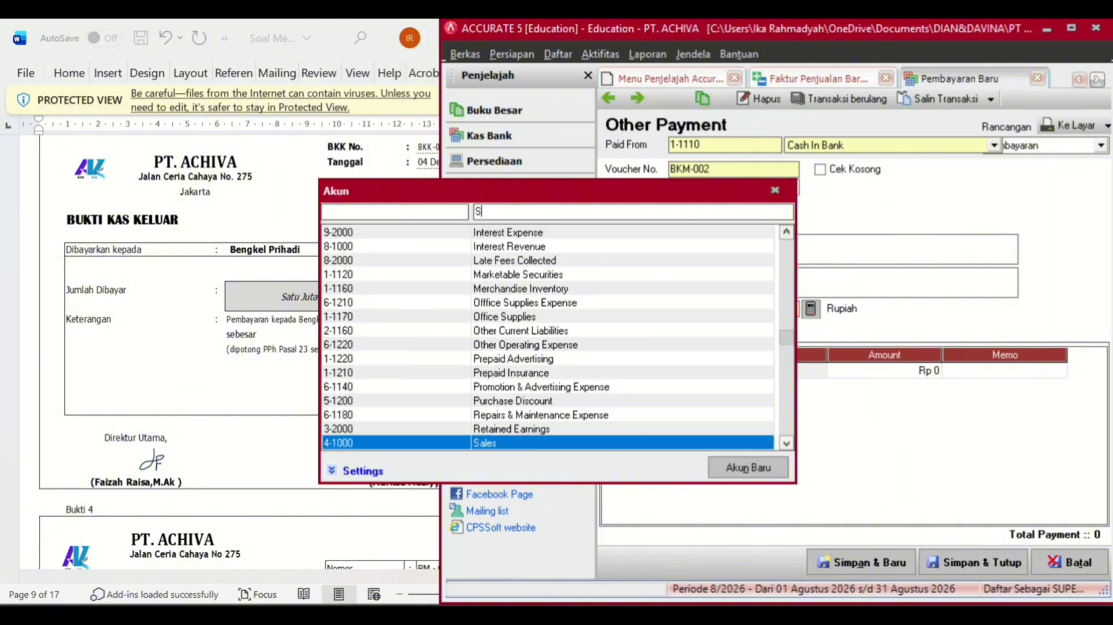
{"action": "key", "text": "BackSpace"}
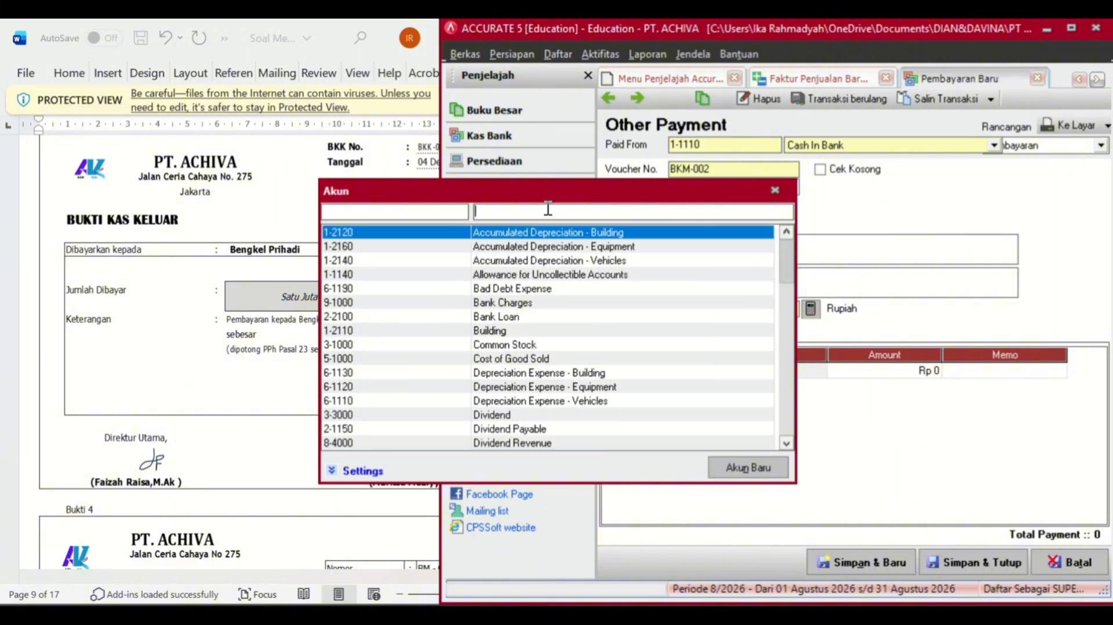
{"action": "type", "text": "REP"}
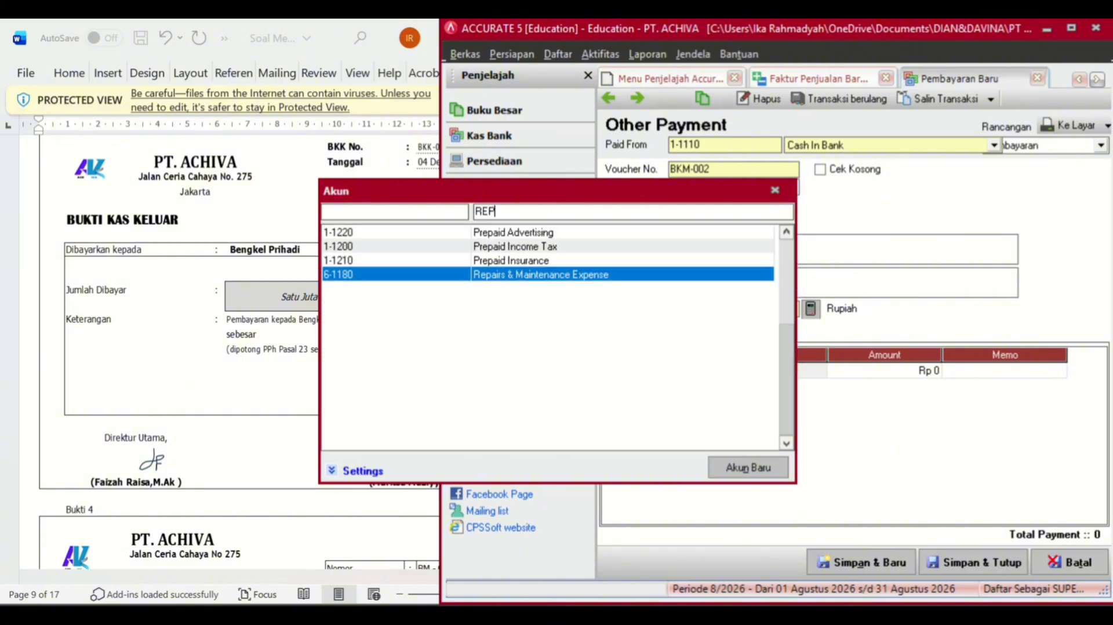
{"action": "double_click", "coordinate": [537, 275]}
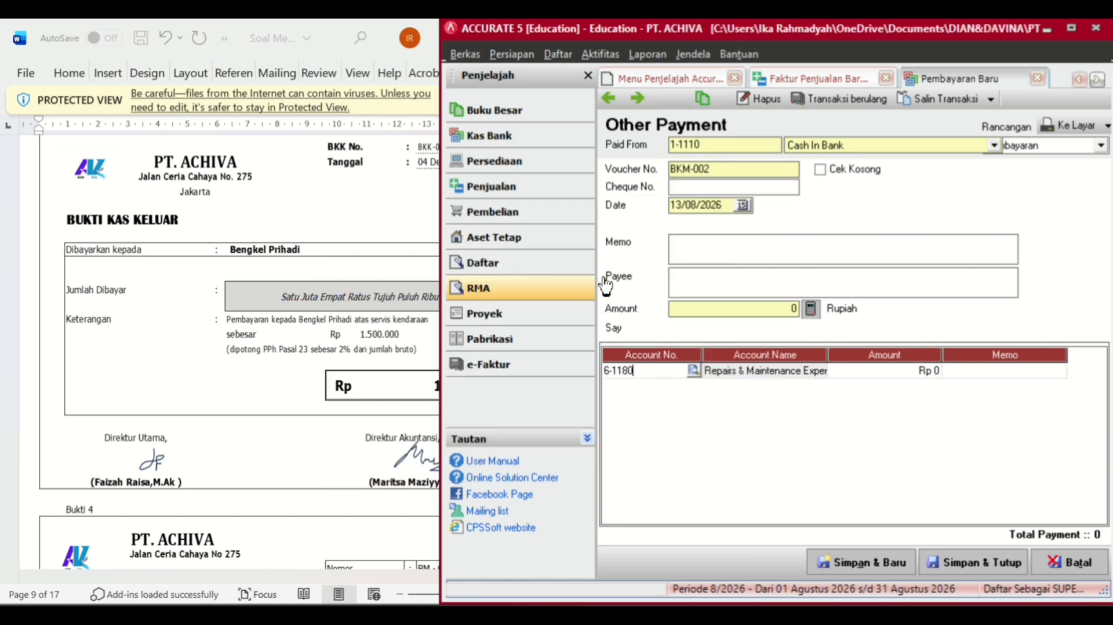
- Enter Rp 1.500.000 as the repairs line amount
{"action": "left_click", "coordinate": [882, 371]}
{"action": "left_click", "coordinate": [880, 371]}
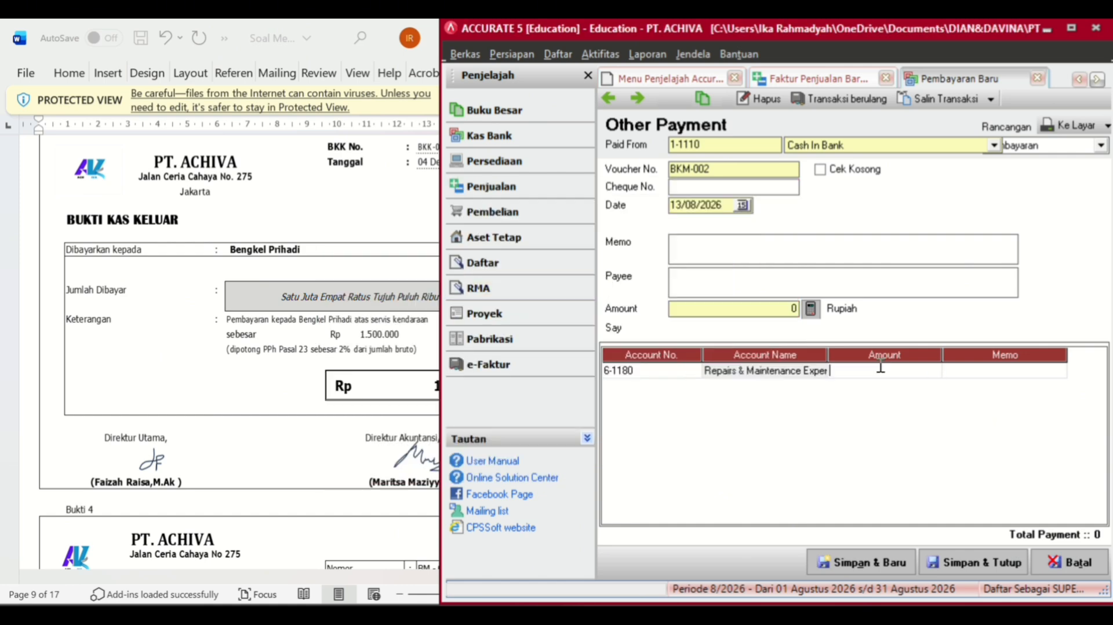
{"action": "left_click", "coordinate": [339, 386]}
{"action": "left_click", "coordinate": [874, 370]}
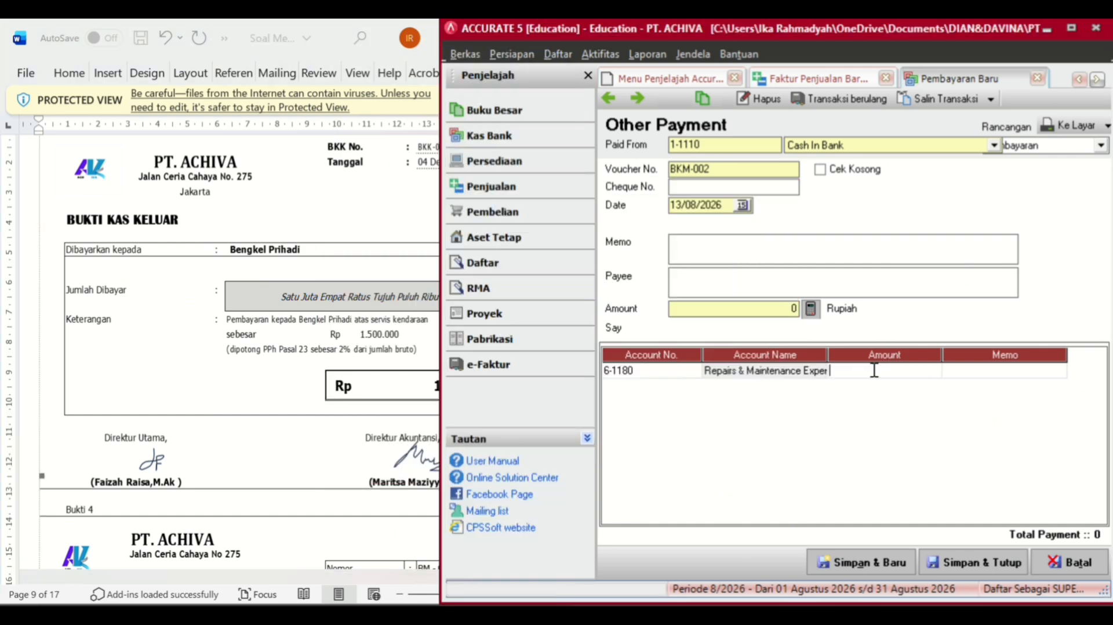
{"action": "type", "text": "15"}
{"action": "left_click", "coordinate": [277, 436]}
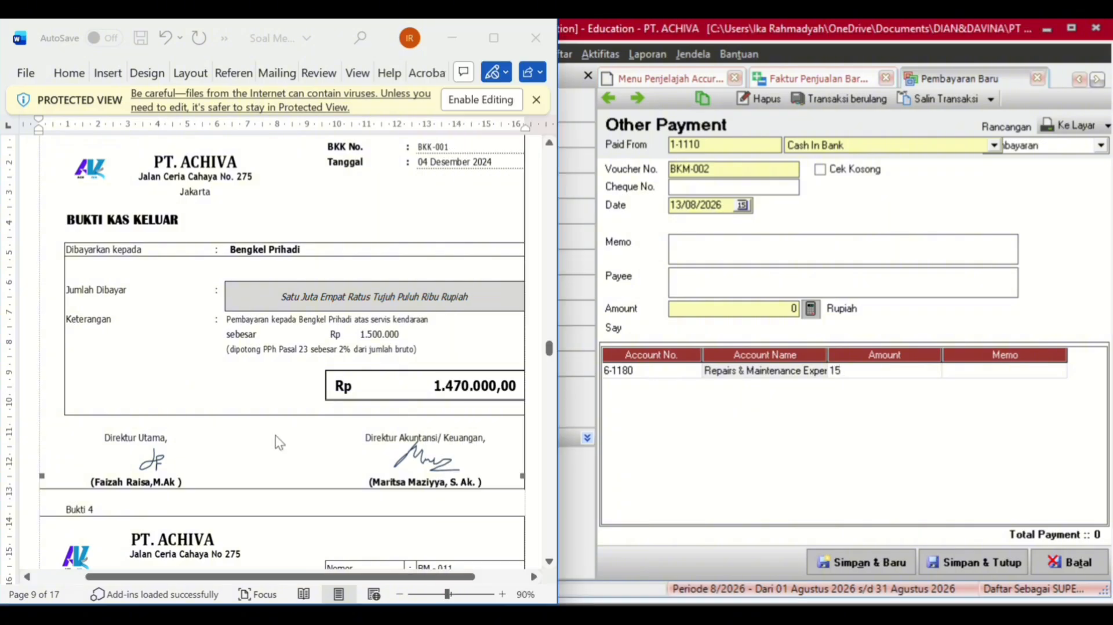
{"action": "left_click", "coordinate": [850, 370]}
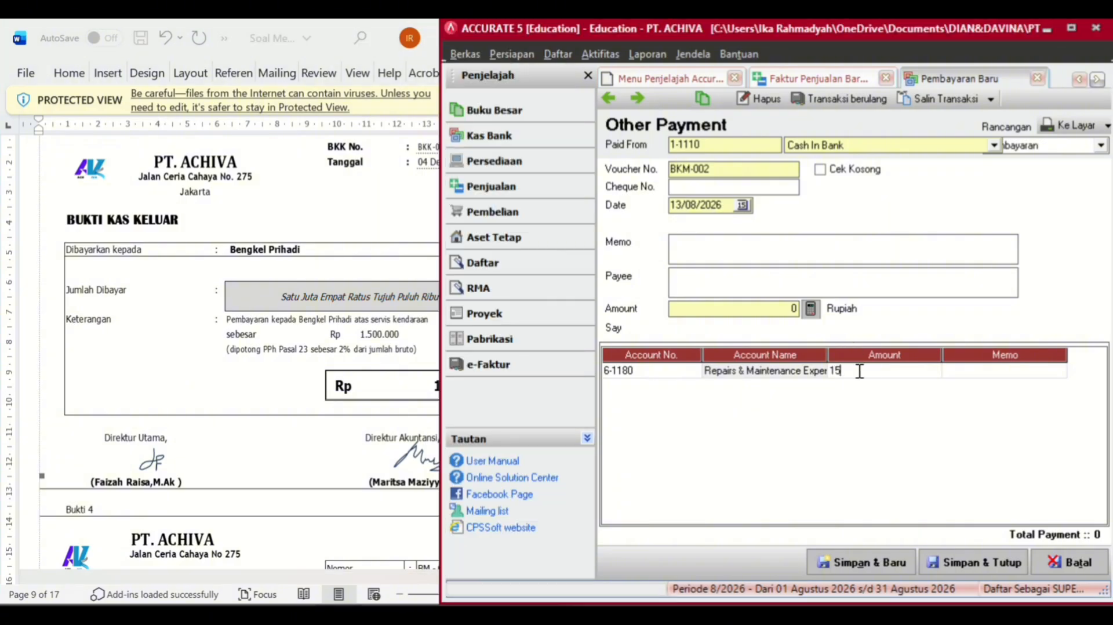
{"action": "type", "text": "000000"}
{"action": "key", "text": "Tab"}
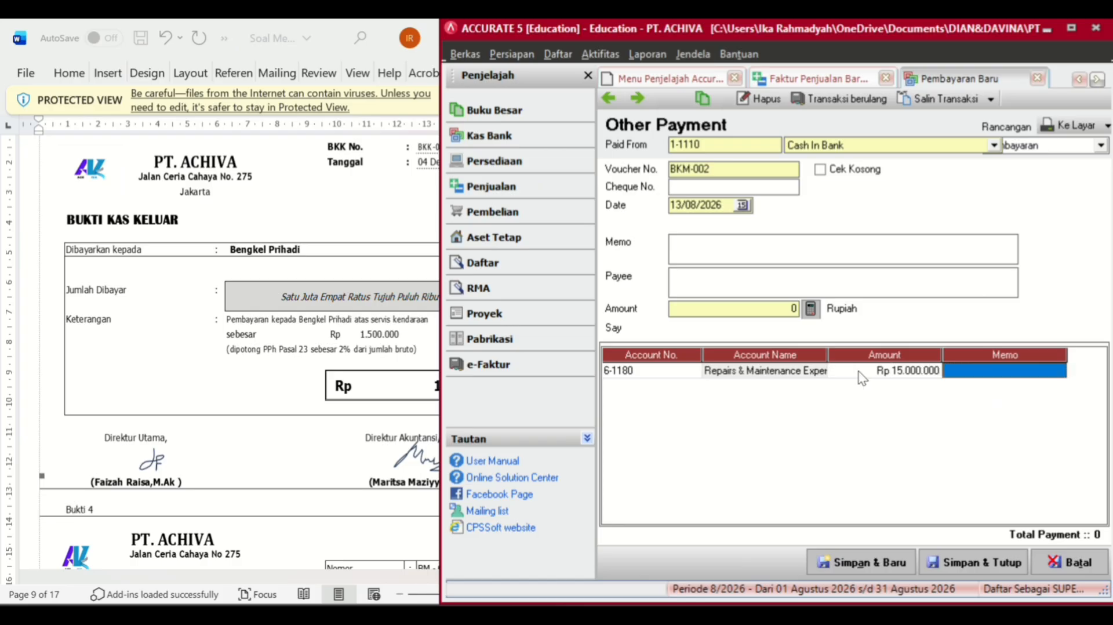
{"action": "left_click", "coordinate": [861, 371]}
{"action": "left_click", "coordinate": [860, 370]}
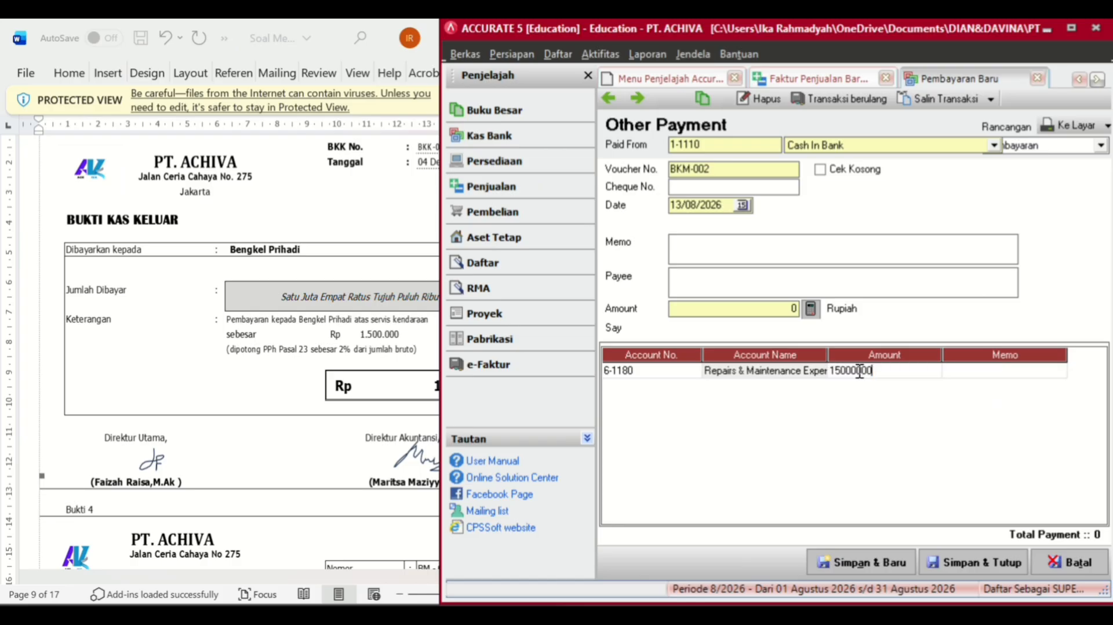
{"action": "key", "text": "BackSpace"}
{"action": "key", "text": "Tab"}
{"action": "key", "text": "Tab"}
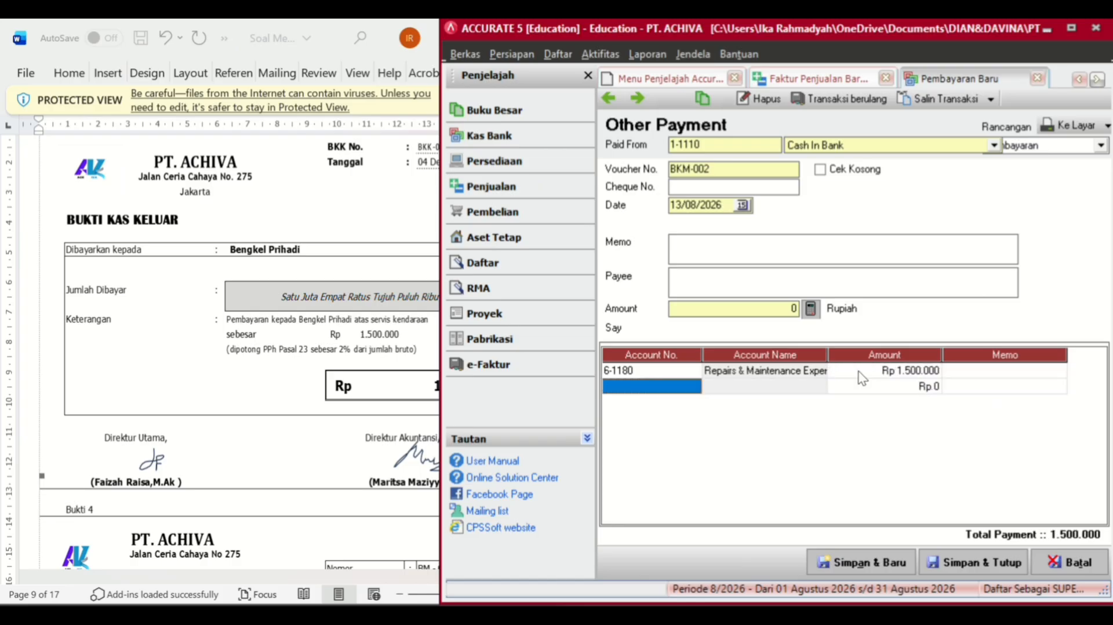
- Add an Income Tax Payable line as a Rp 30.000 deduction
{"action": "left_click", "coordinate": [695, 387]}
{"action": "left_click", "coordinate": [695, 388]}
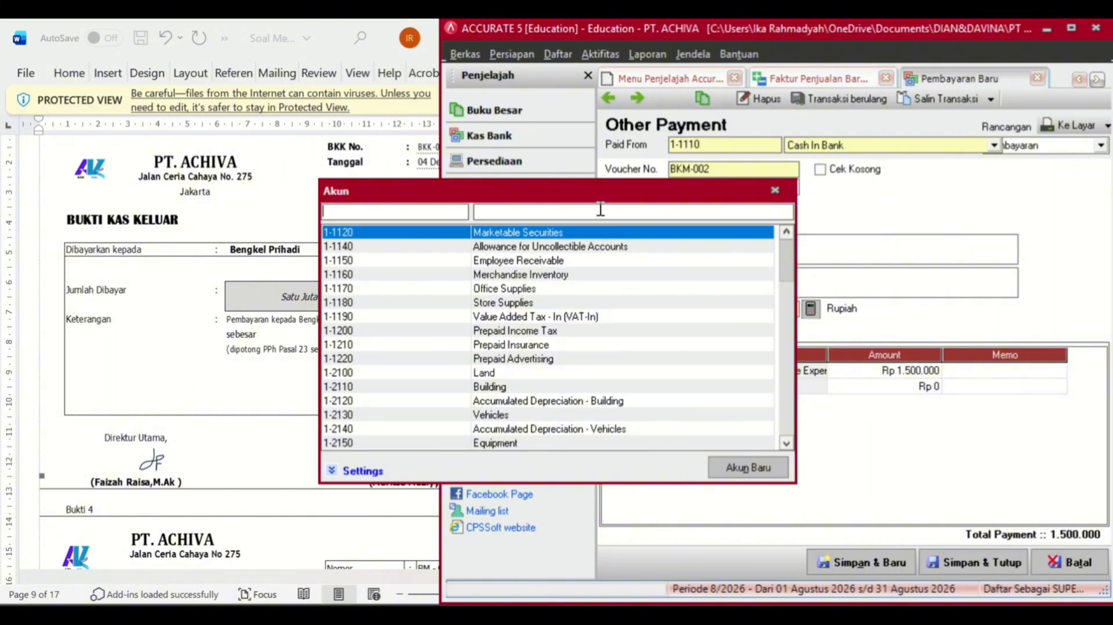
{"action": "left_click", "coordinate": [601, 211]}
{"action": "type", "text": "INC"}
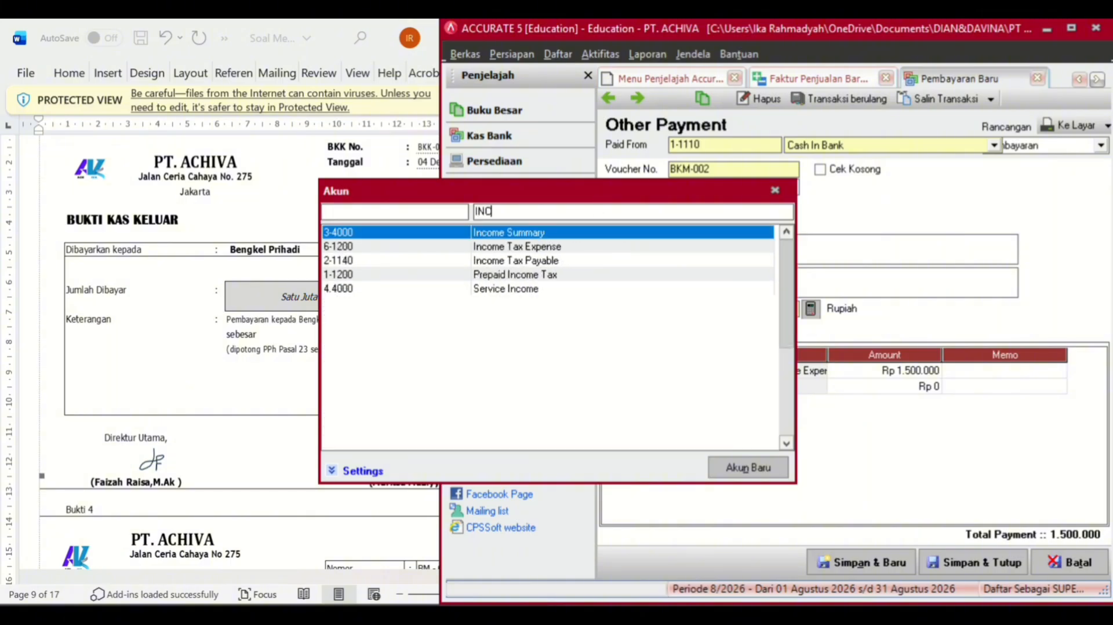
{"action": "double_click", "coordinate": [541, 261]}
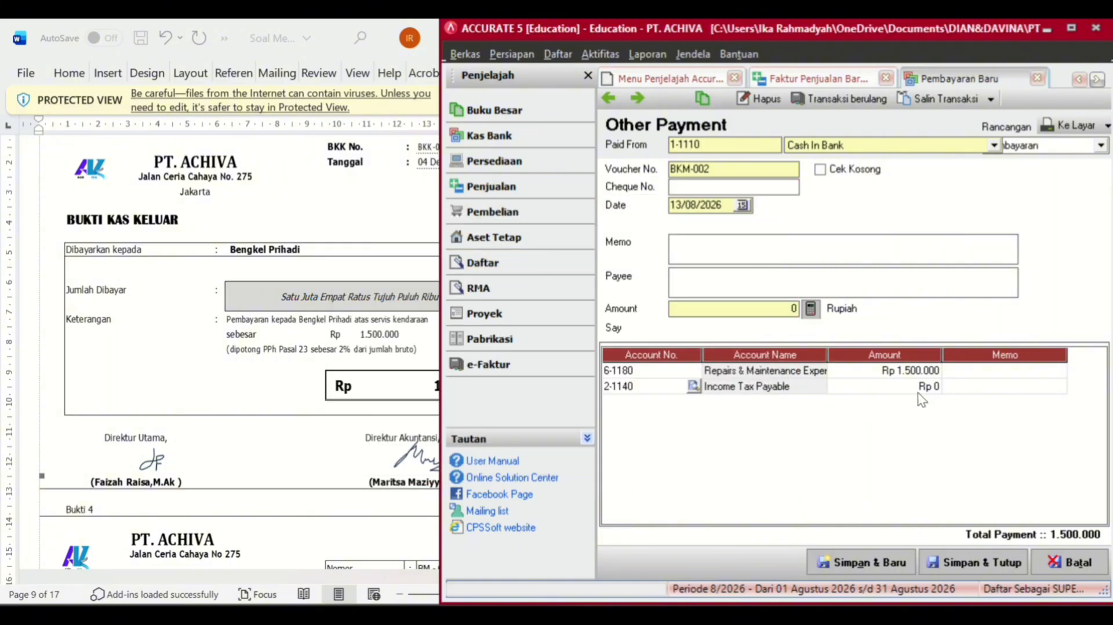
{"action": "type", "text": "3000"}
{"action": "key", "text": "Return"}
{"action": "key", "text": "Return"}
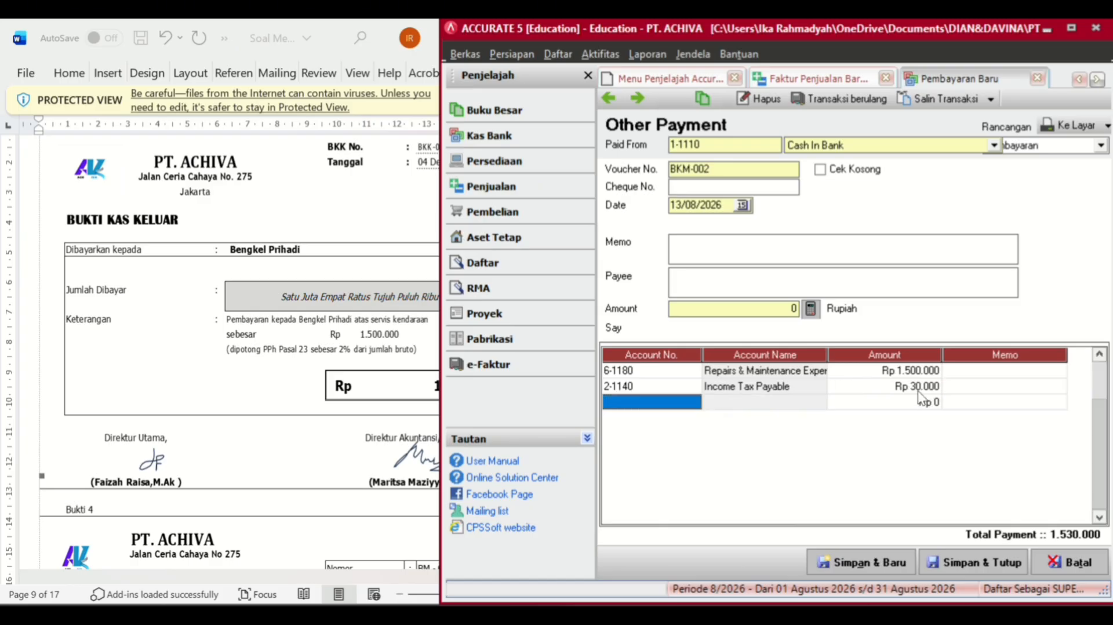
{"action": "left_click", "coordinate": [915, 383]}
{"action": "left_click", "coordinate": [915, 387]}
{"action": "left_click", "coordinate": [916, 386]}
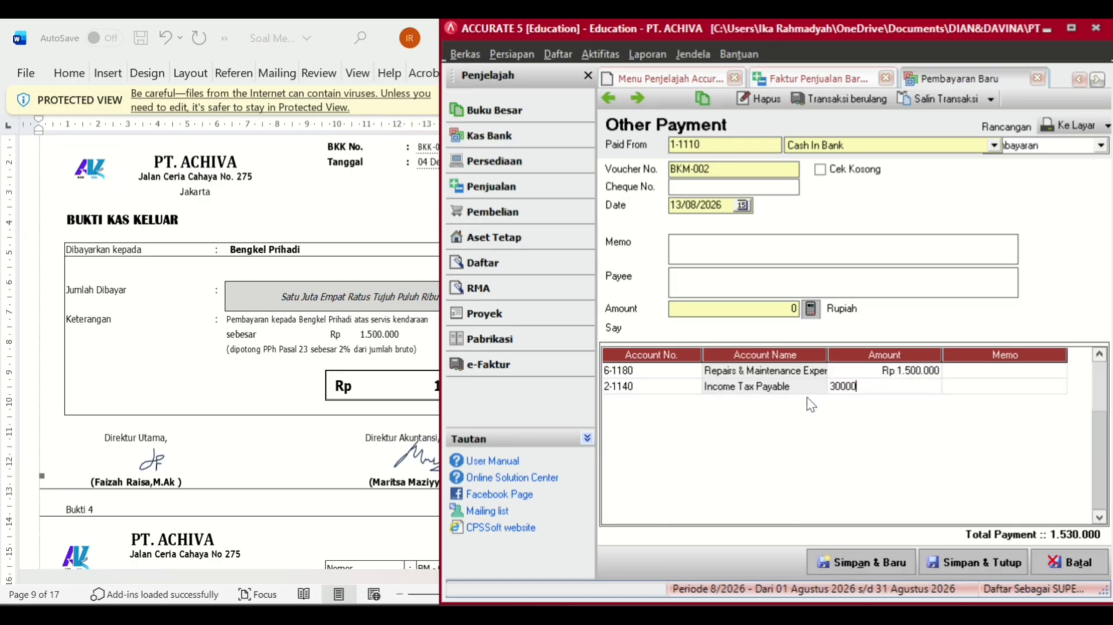
{"action": "left_click", "coordinate": [832, 386]}
{"action": "type", "text": "-"}
{"action": "key", "text": "Return"}
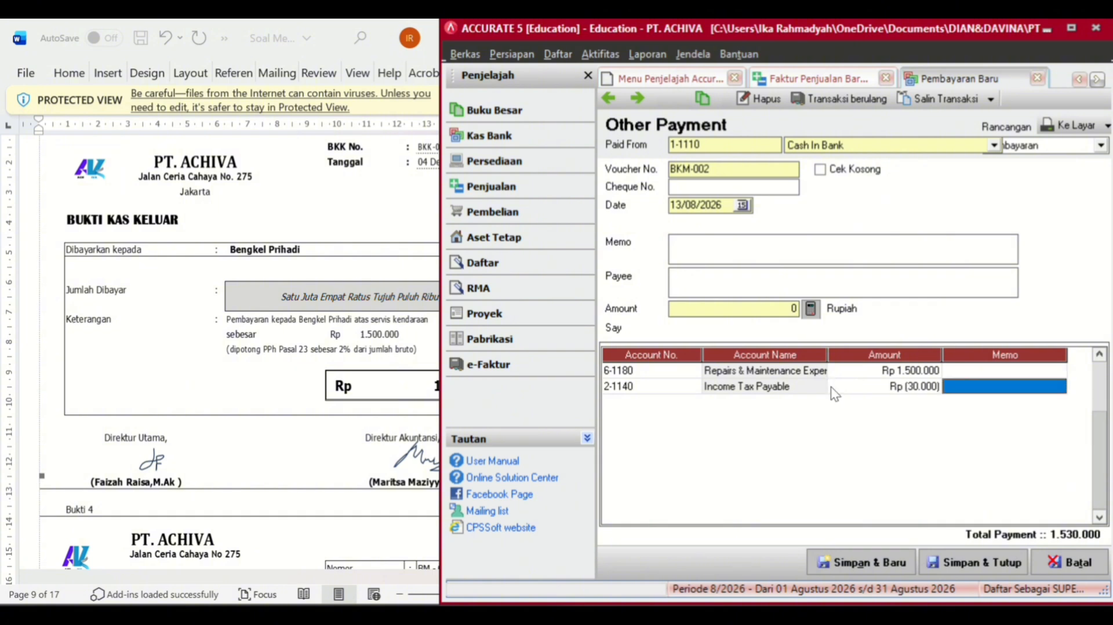
{"action": "key", "text": "Return"}
{"action": "left_click", "coordinate": [840, 372]}
- Recalculate the payment amount to 1.470.000 and change the date to 04/12/2024
{"action": "left_click", "coordinate": [810, 308]}
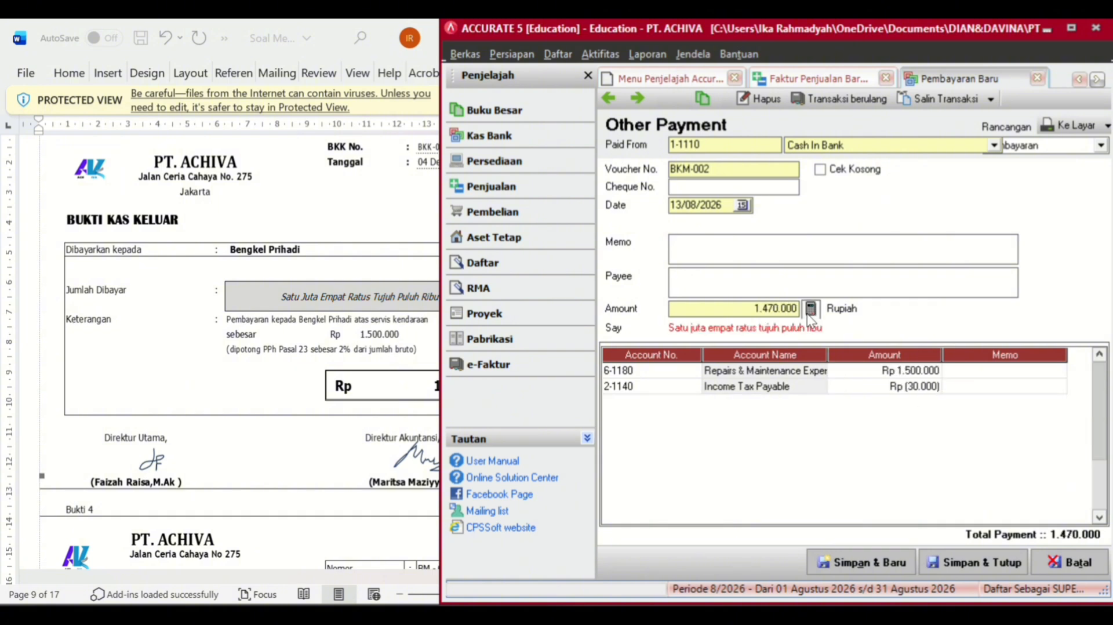
{"action": "left_click", "coordinate": [719, 206]}
{"action": "left_click_drag", "start_coordinate": [721, 205], "coordinate": [644, 228]}
{"action": "key", "text": "BackSpace"}
{"action": "type", "text": "0412202"}
- Enter payee Bengkel Pribadi and memo 'Pembayaran Kepada Bengkel Pribadi atas service kendaraan', then save
{"action": "left_click", "coordinate": [374, 293]}
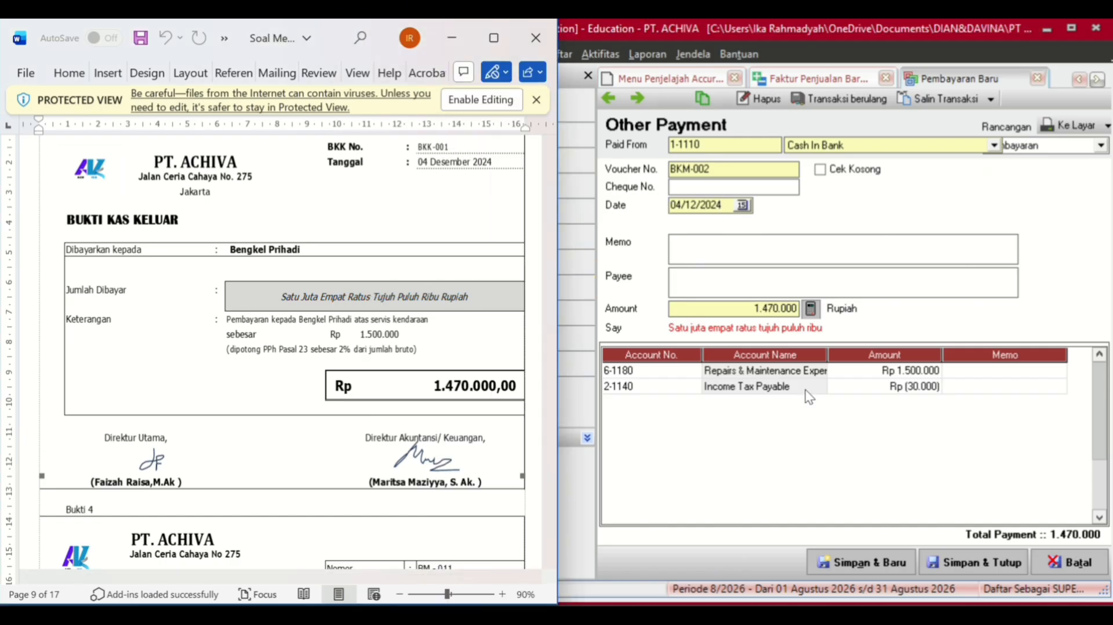
{"action": "left_click", "coordinate": [731, 273]}
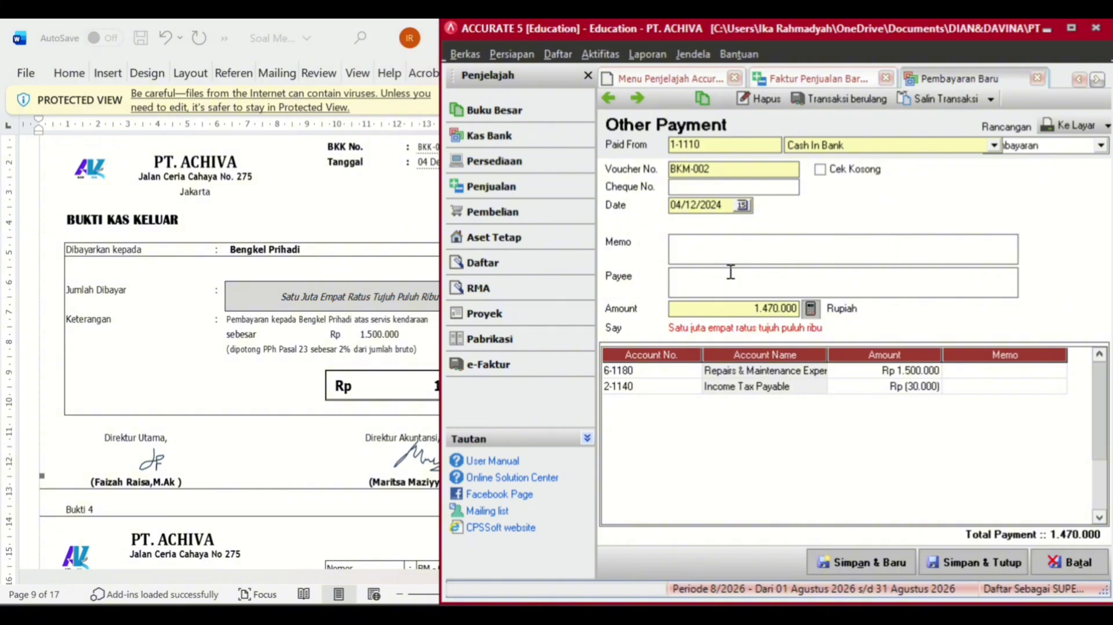
{"action": "type", "text": "Bengk"}
{"action": "type", "text": "el Pribad"}
{"action": "type", "text": "Pembayaran"}
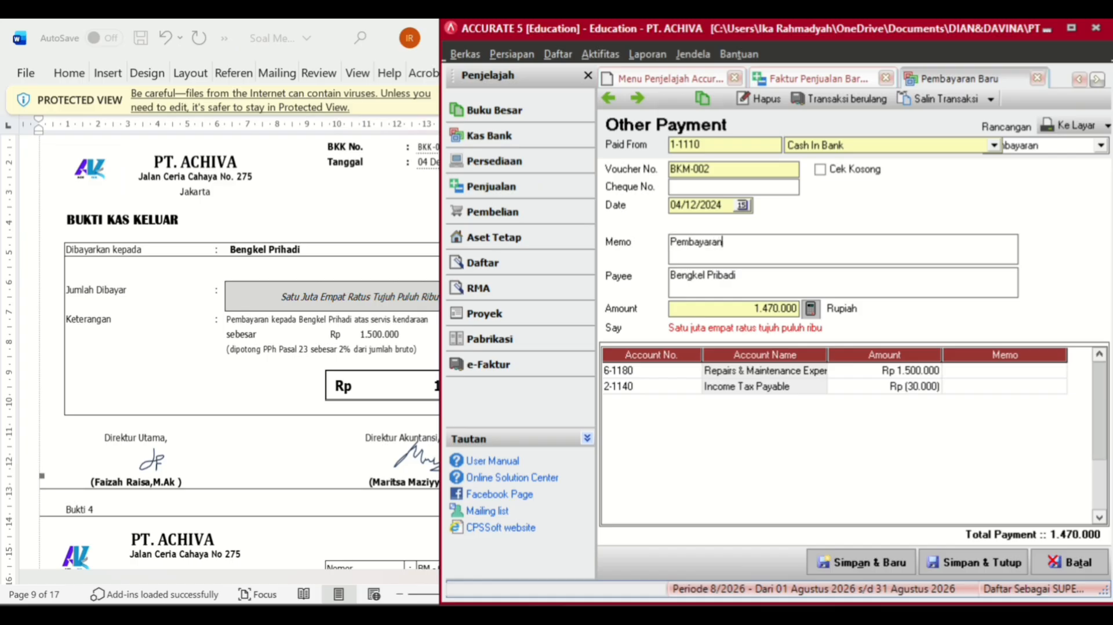
{"action": "type", "text": " Kepada Bengkel"}
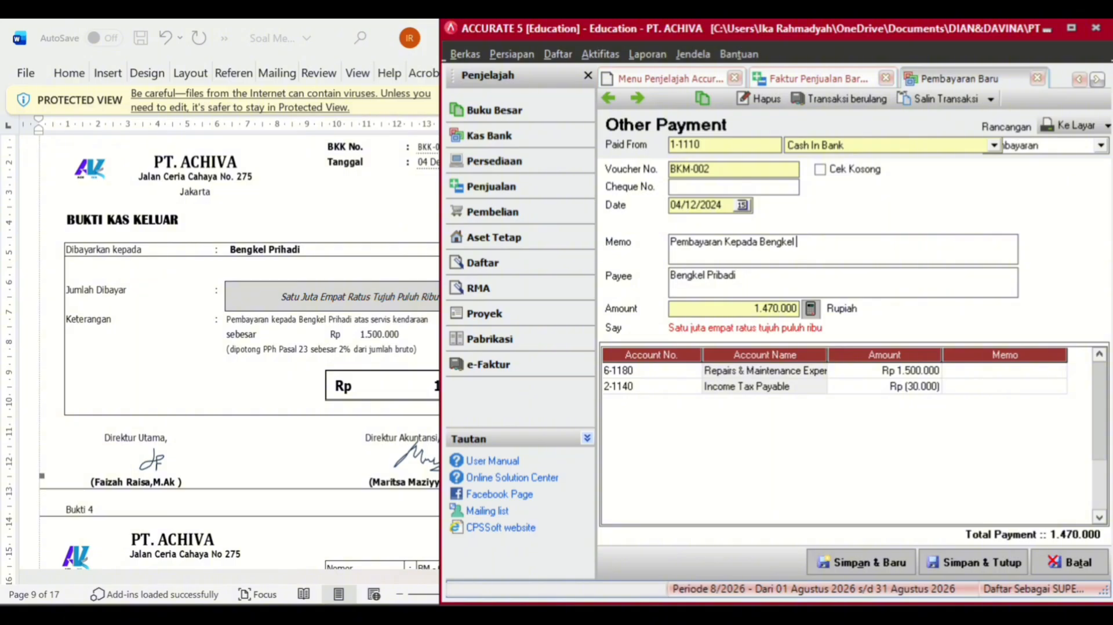
{"action": "type", "text": " Pribadi atas servicd"}
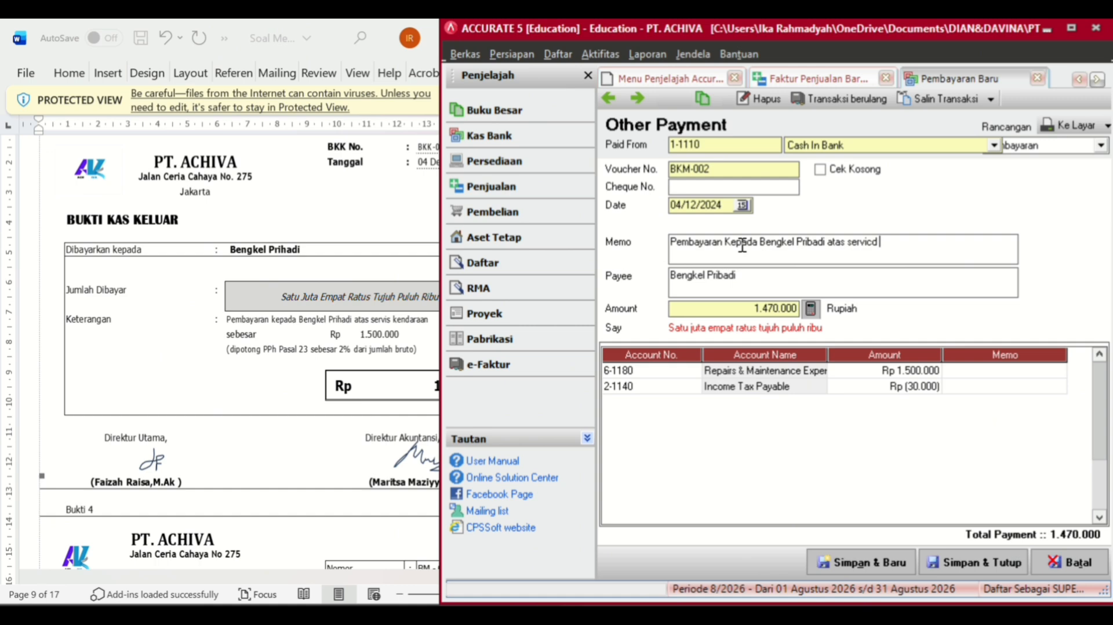
{"action": "key", "text": "BackSpace"}
{"action": "type", "text": "e kendaraan"}
{"action": "left_click", "coordinate": [812, 387]}
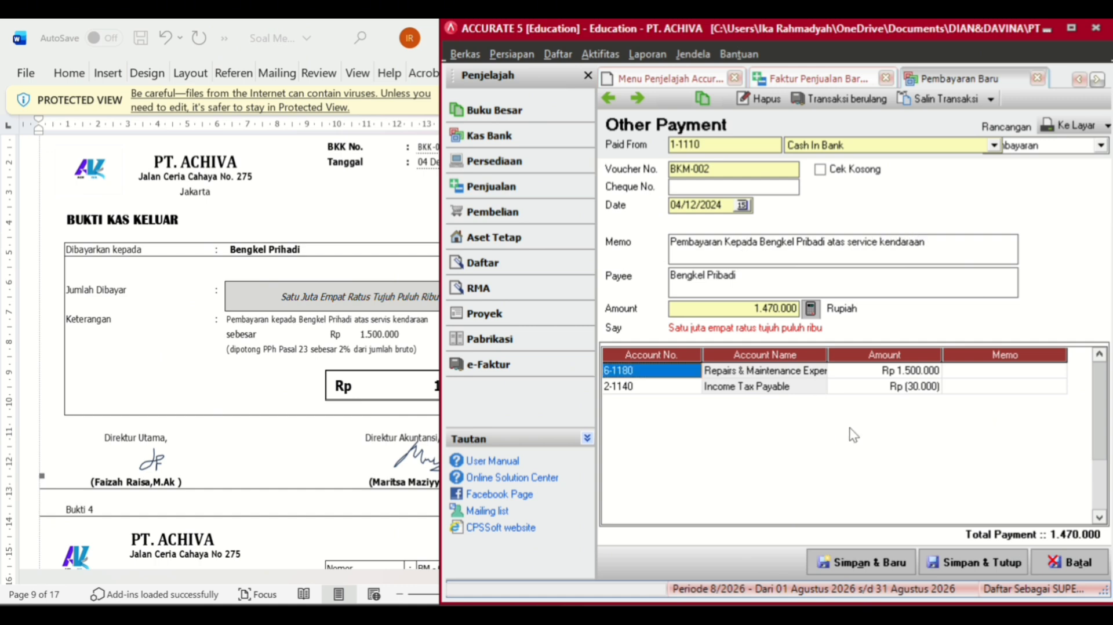
{"action": "left_click", "coordinate": [977, 562]}
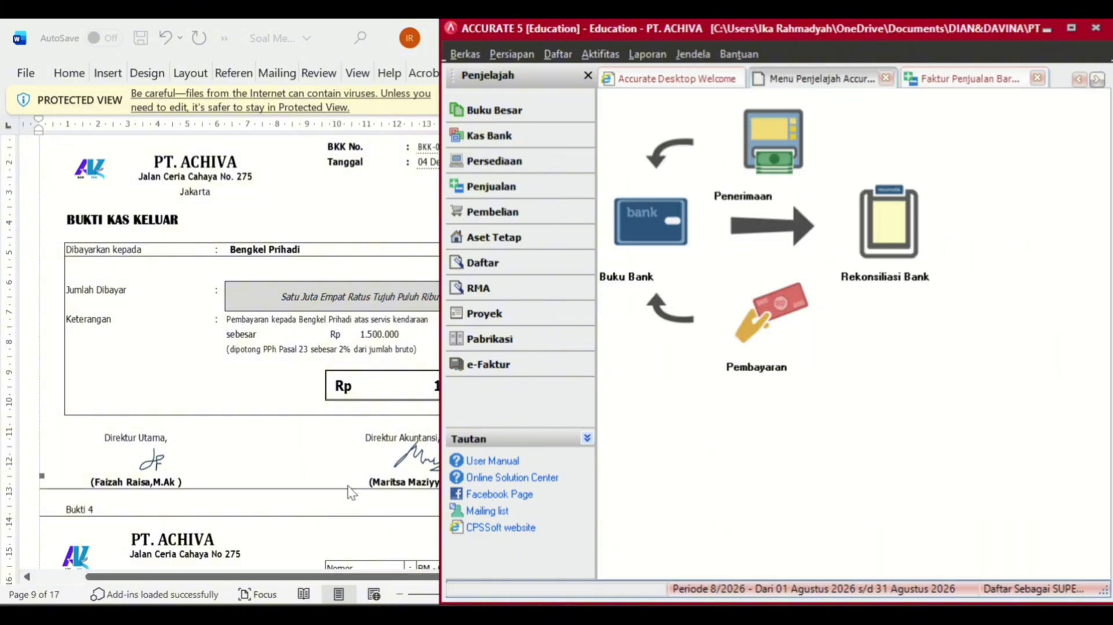
- Start a new purchase return for vendor PT HEACMU against invoice FPB-012
{"action": "scroll", "coordinate": [350, 492], "scroll_direction": "down", "scroll_amount": 5}
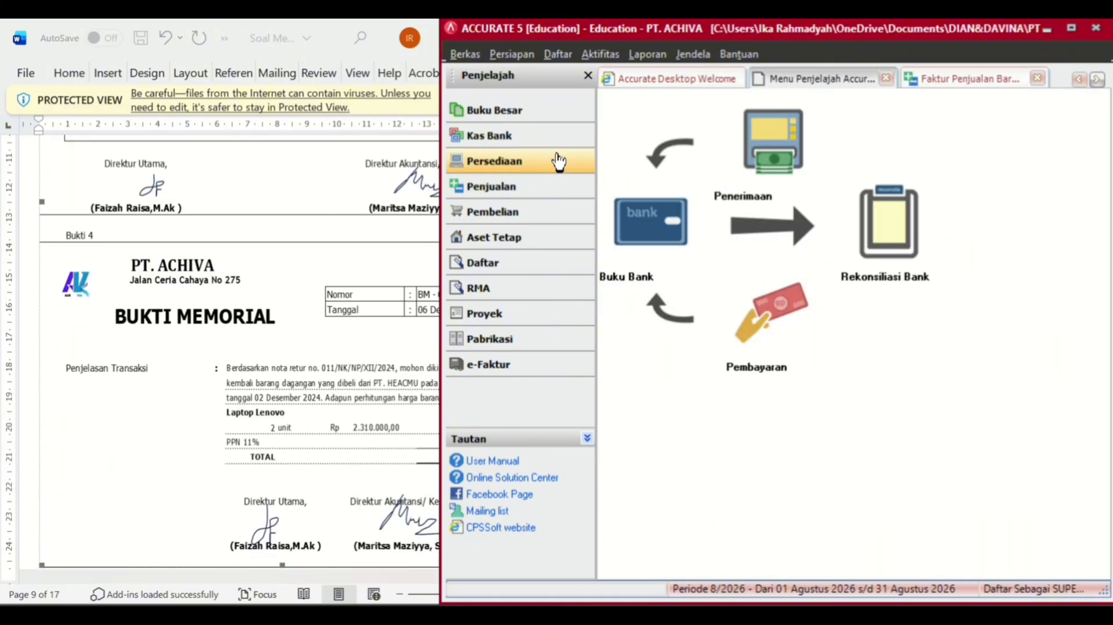
{"action": "left_click", "coordinate": [510, 212]}
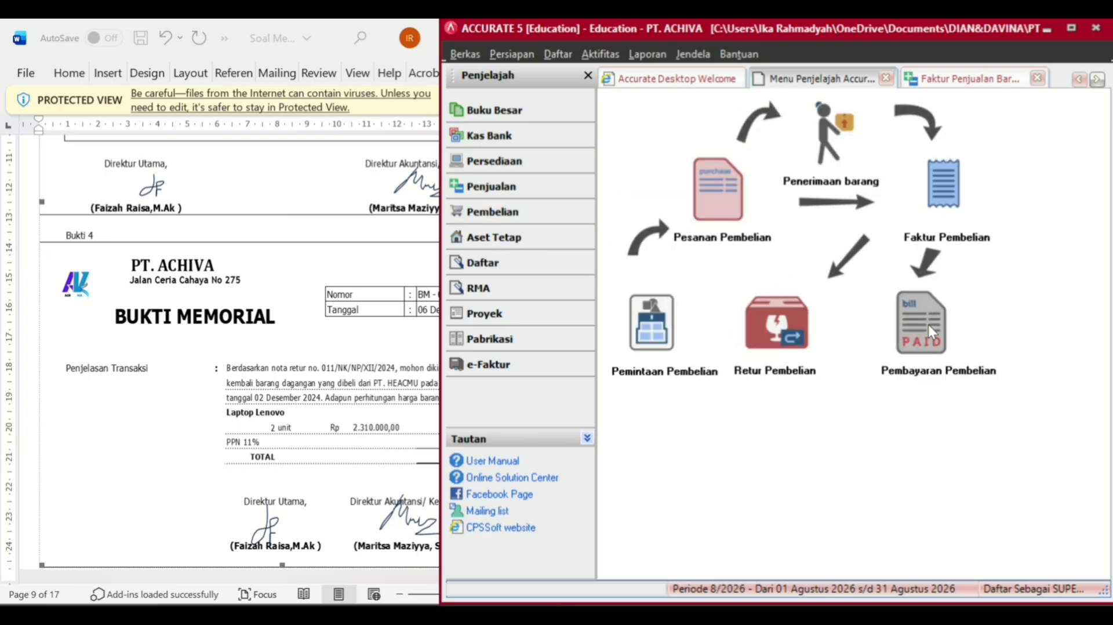
{"action": "left_click", "coordinate": [776, 327]}
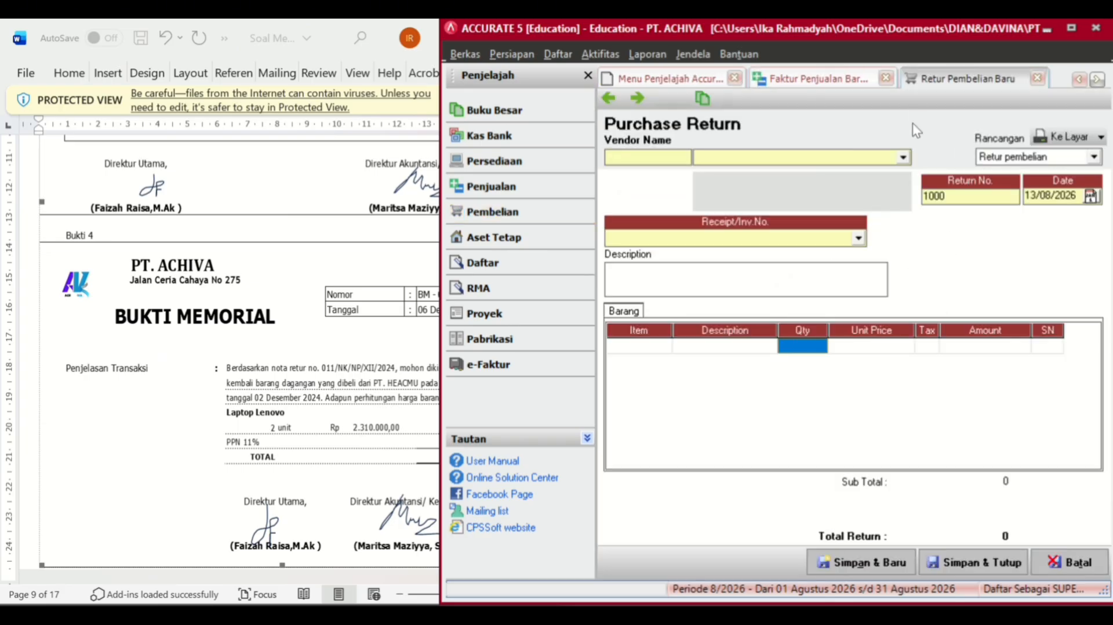
{"action": "left_click", "coordinate": [902, 157]}
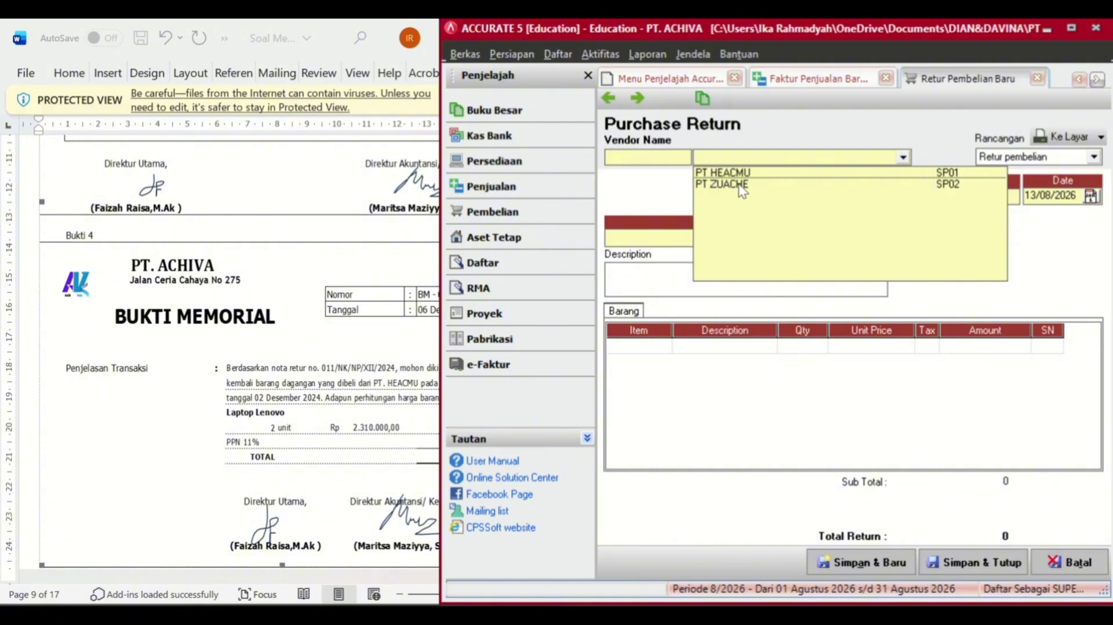
{"action": "left_click", "coordinate": [377, 299]}
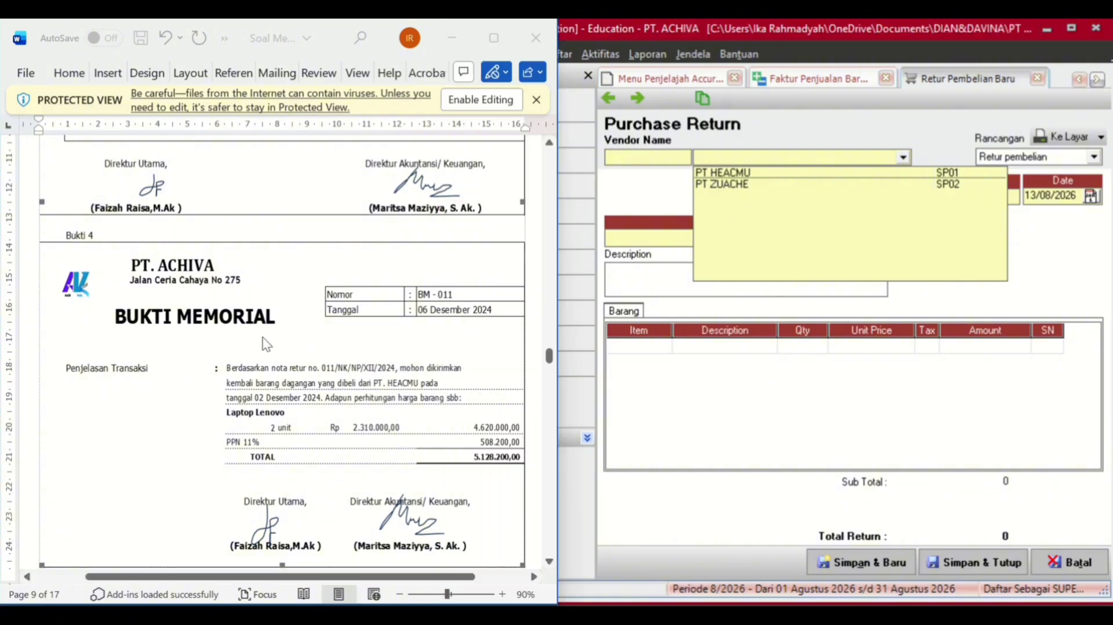
{"action": "left_click", "coordinate": [829, 157]}
{"action": "left_click", "coordinate": [829, 158]}
{"action": "left_click", "coordinate": [795, 169]}
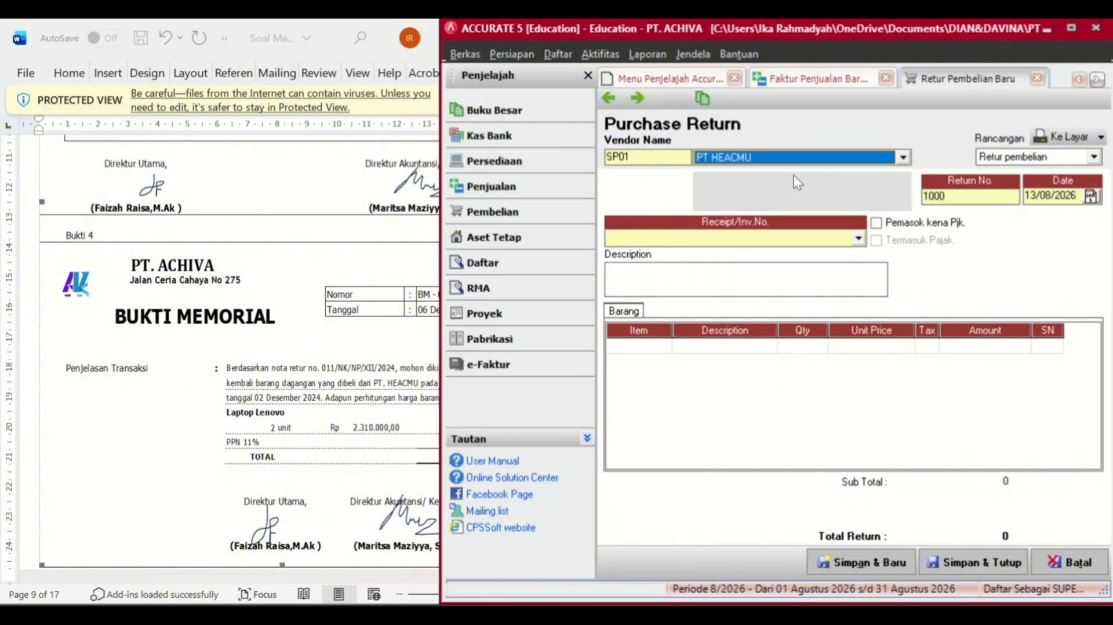
{"action": "left_click", "coordinate": [765, 241]}
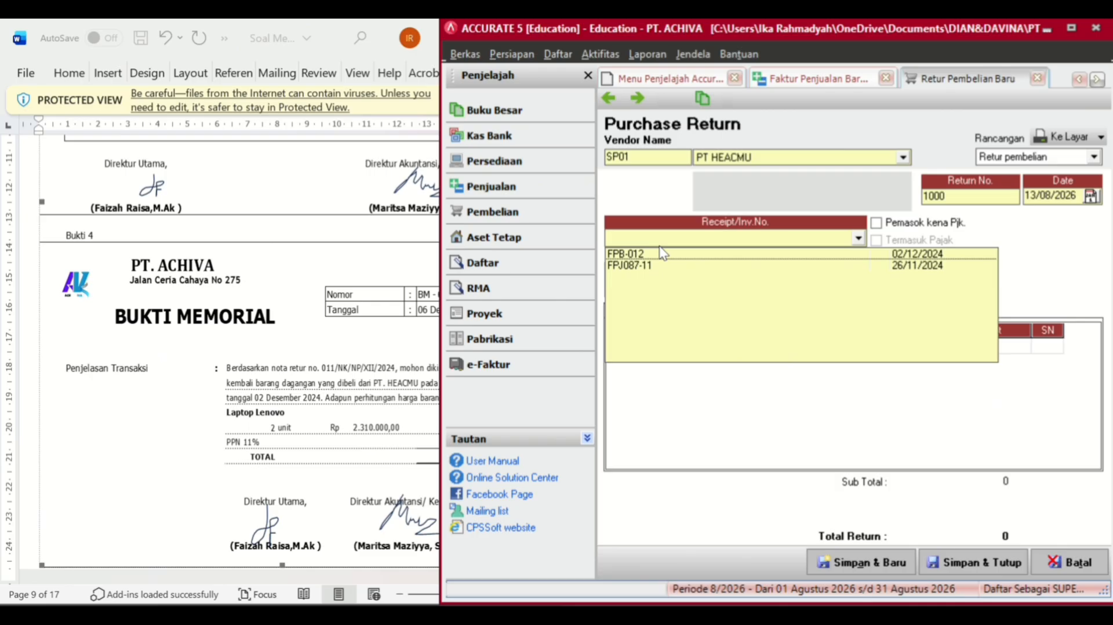
{"action": "left_click", "coordinate": [623, 253]}
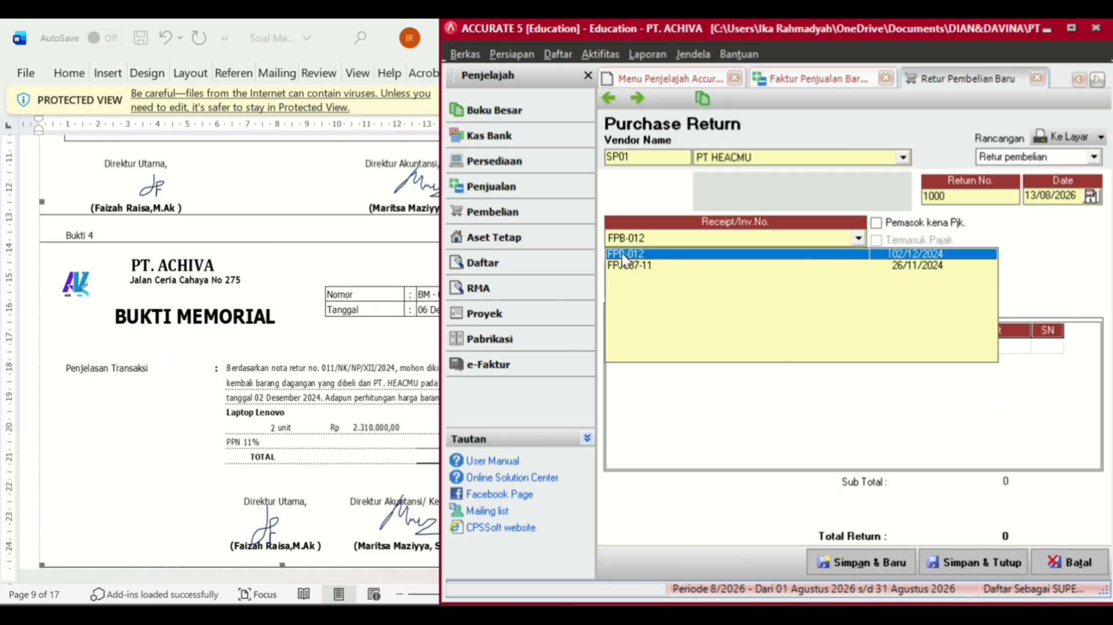
- Set return number 011/NK/NP/XII/2024 and return date 06/12/2024
{"action": "left_click", "coordinate": [963, 194]}
{"action": "key", "text": "BackSpace"}
{"action": "key", "text": "BackSpace"}
{"action": "key", "text": "BackSpace"}
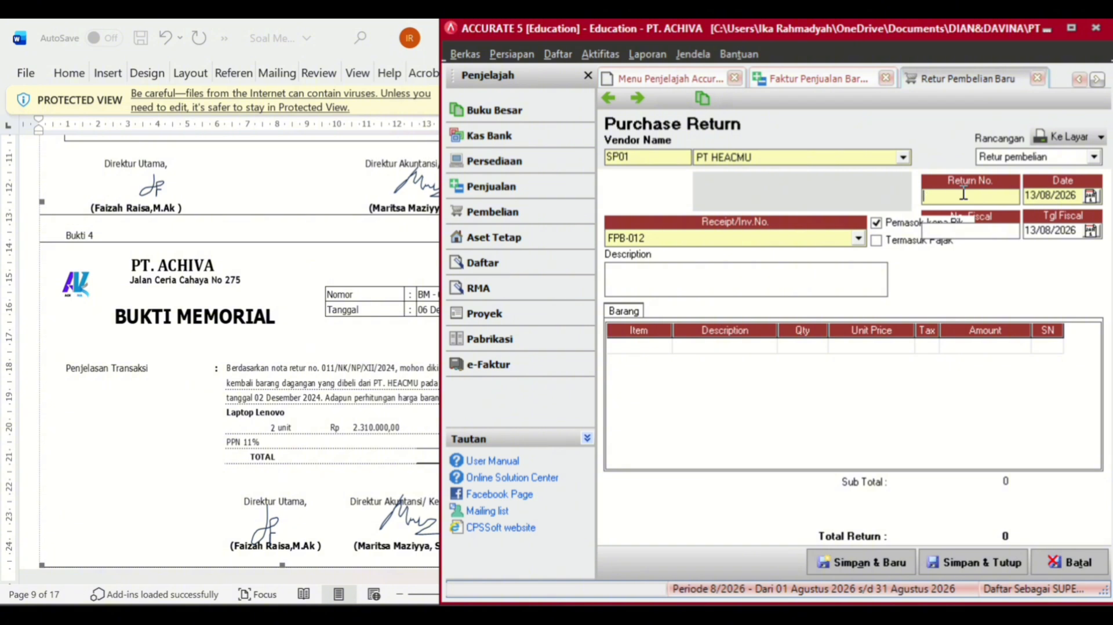
{"action": "type", "text": "011/nk"}
{"action": "key", "text": "BackSpace"}
{"action": "key", "text": "BackSpace"}
{"action": "key", "text": "Tab"}
{"action": "key", "text": "BackSpace"}
{"action": "left_click", "coordinate": [964, 196]}
{"action": "type", "text": "NK"}
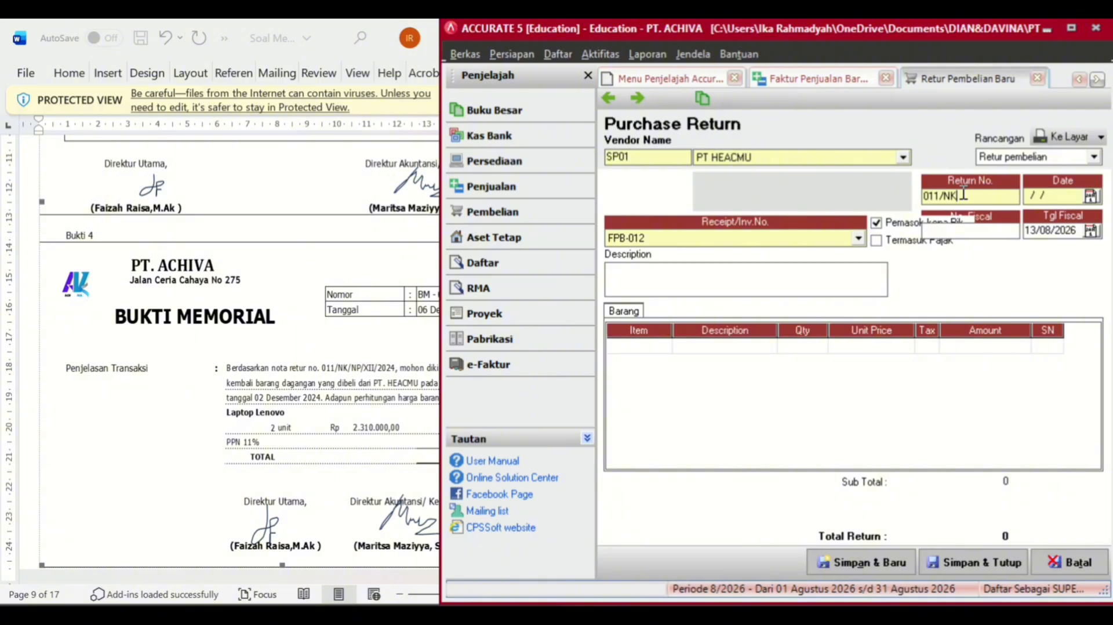
{"action": "type", "text": "/NP/XII/2024"}
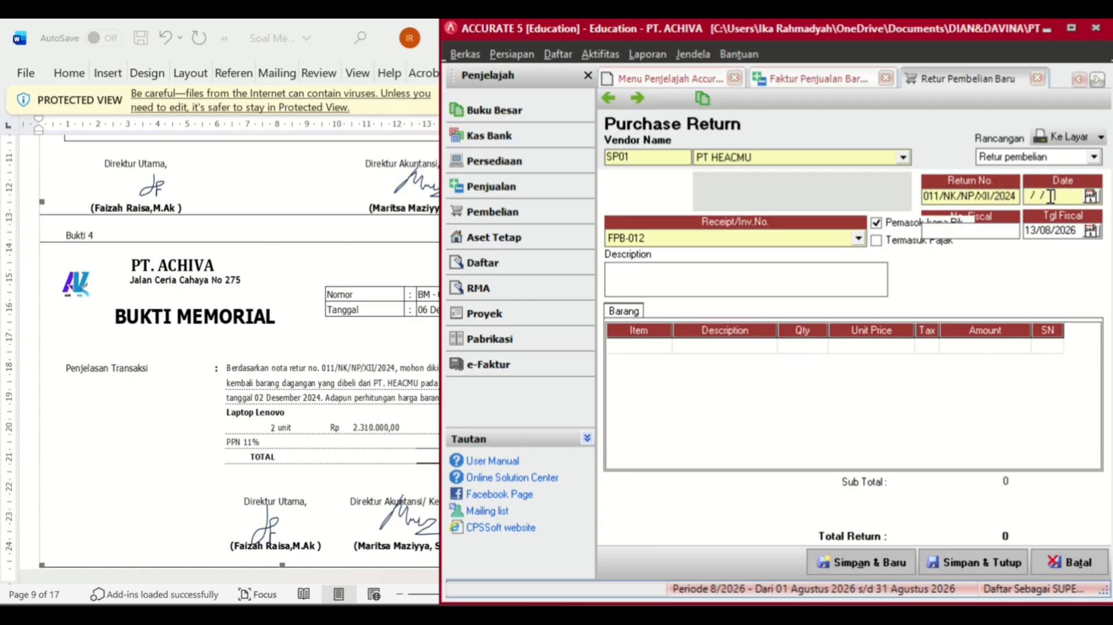
{"action": "left_click", "coordinate": [1050, 197]}
{"action": "type", "text": "06/1"}
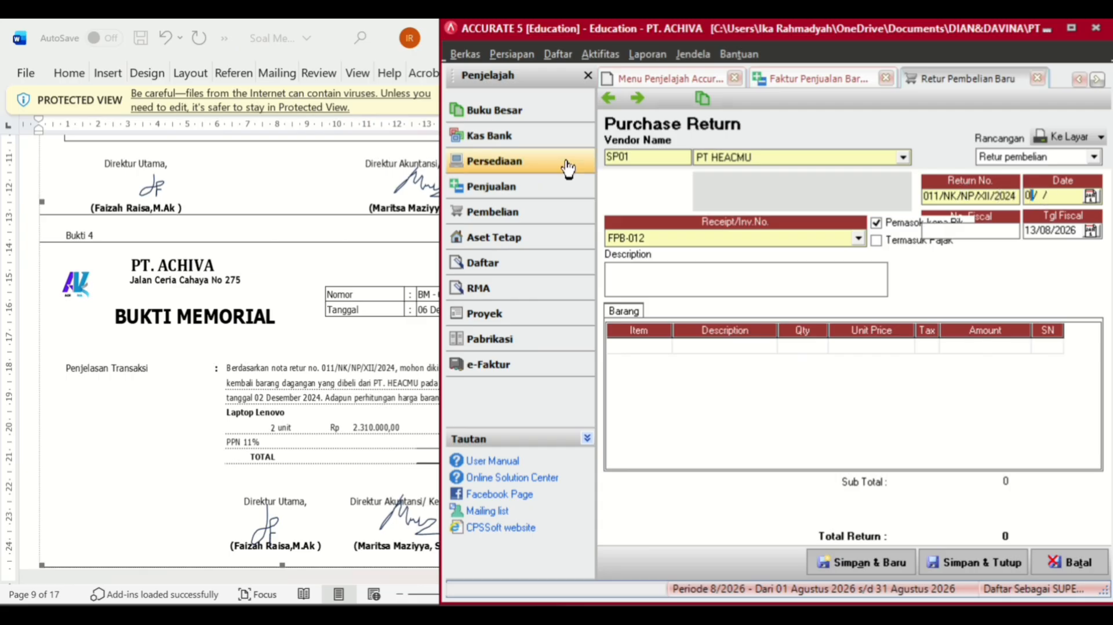
{"action": "type", "text": "2/2024"}
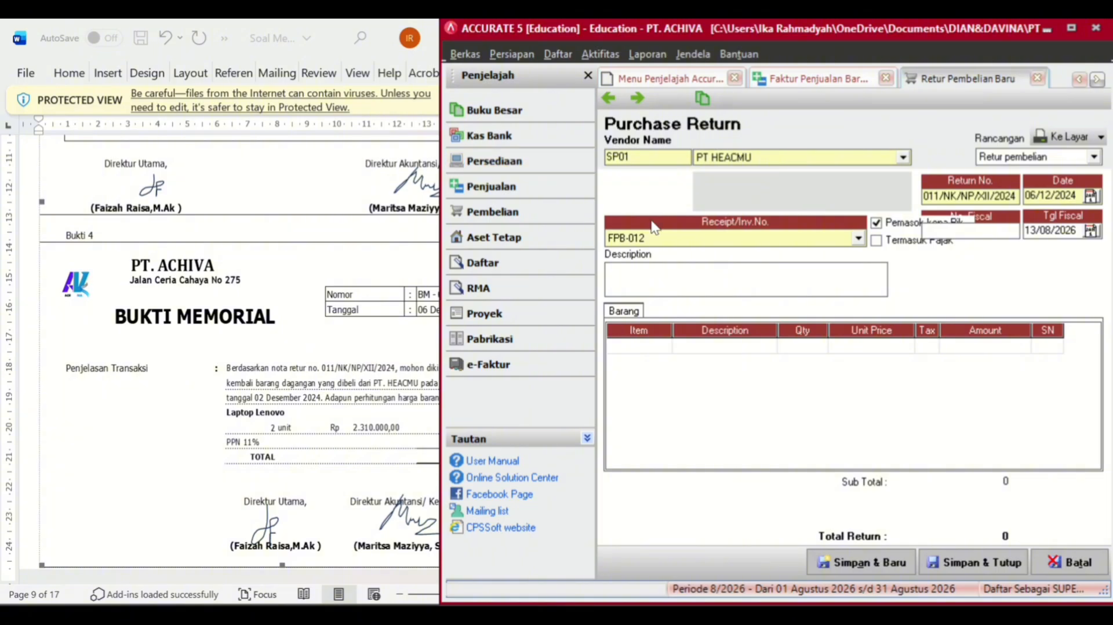
- Update the fiscal date and return 2 units of LAPTOP LENOVO from the invoice
{"action": "left_click", "coordinate": [1078, 230]}
{"action": "left_click", "coordinate": [715, 348]}
{"action": "left_click", "coordinate": [769, 347]}
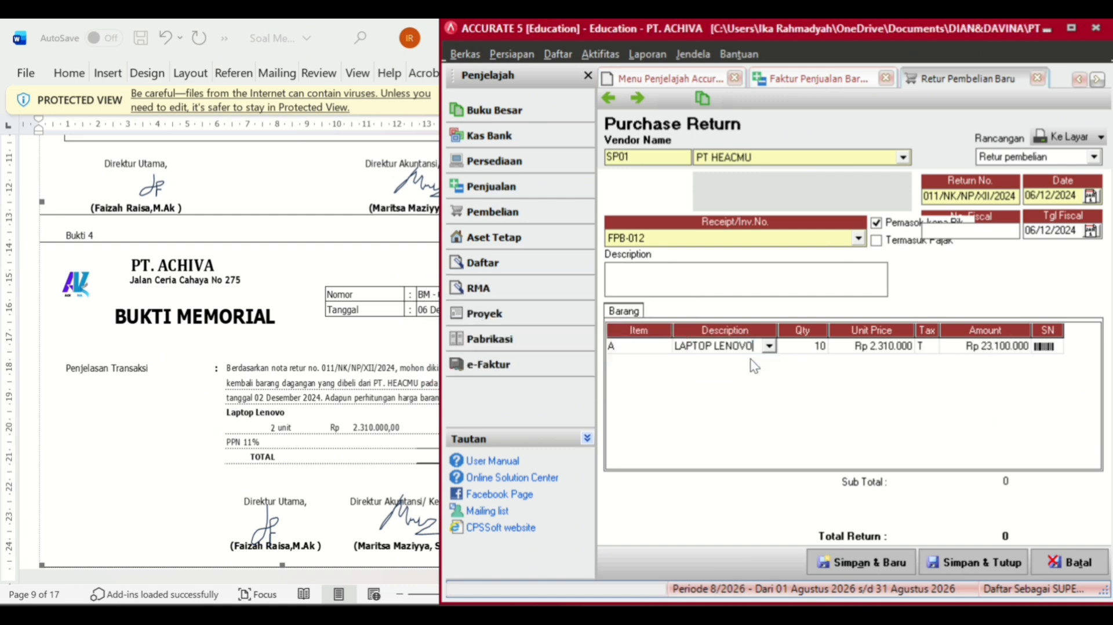
{"action": "left_click", "coordinate": [795, 345]}
{"action": "type", "text": "1"}
{"action": "key", "text": "BackSpace"}
{"action": "type", "text": "2"}
{"action": "key", "text": "Tab"}
{"action": "key", "text": "Tab"}
{"action": "key", "text": "Tab"}
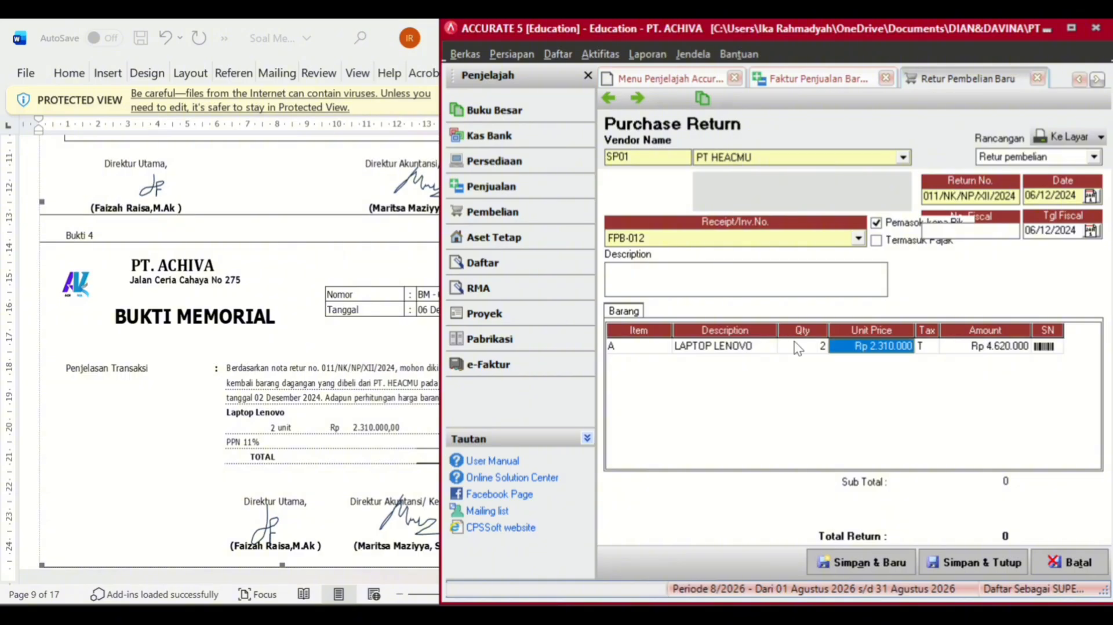
{"action": "key", "text": "Tab"}
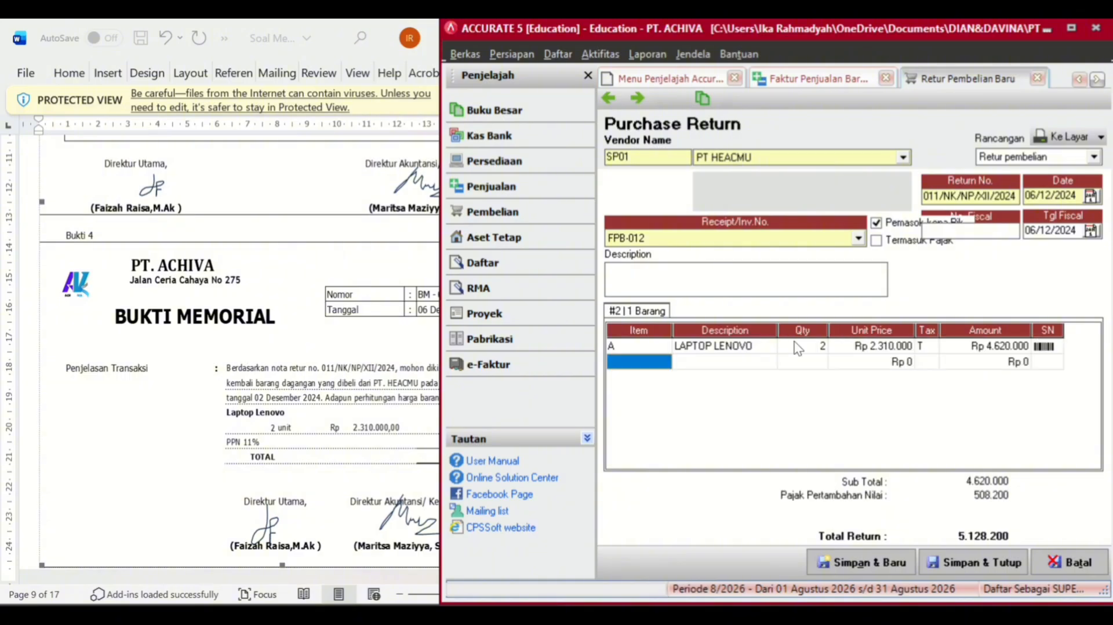
- Remove the empty extra row and save the 5.128.200 purchase return
{"action": "left_click", "coordinate": [797, 346]}
{"action": "left_click", "coordinate": [152, 493]}
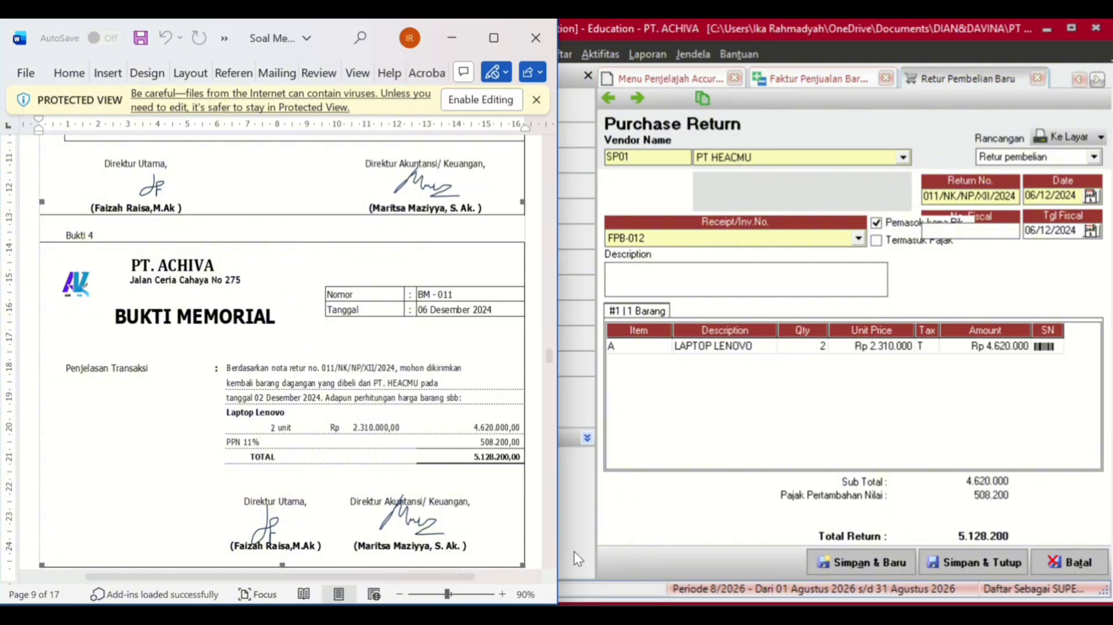
{"action": "left_click", "coordinate": [977, 562]}
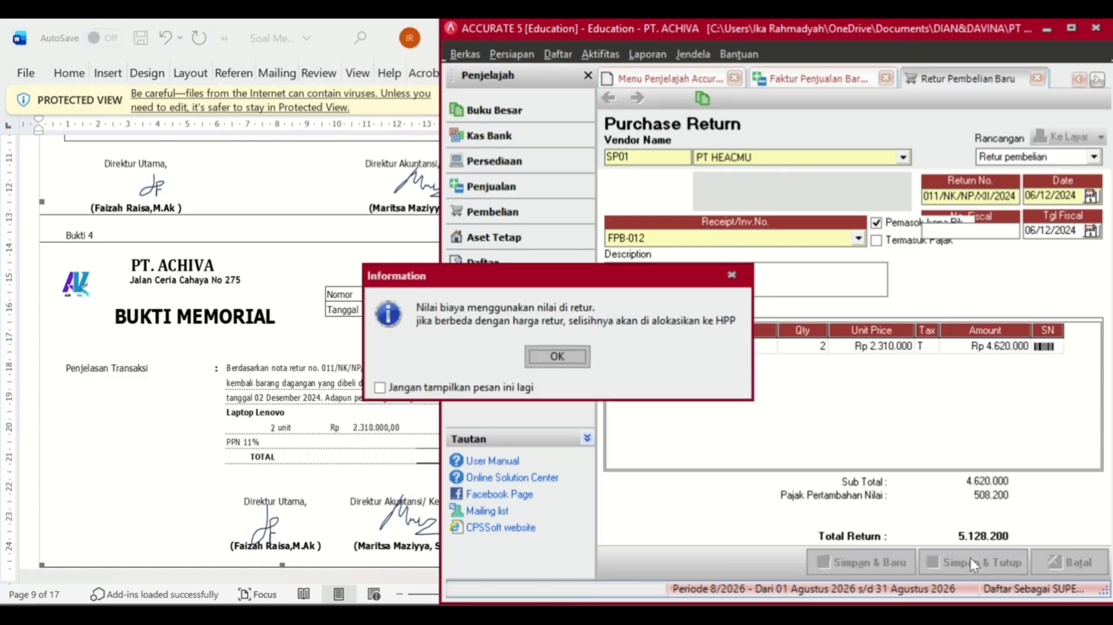
{"action": "left_click", "coordinate": [562, 360]}
- Start a new Other Payment, BKM-003, paid from Cash In Bank
{"action": "scroll", "coordinate": [304, 368], "scroll_direction": "down", "scroll_amount": 9}
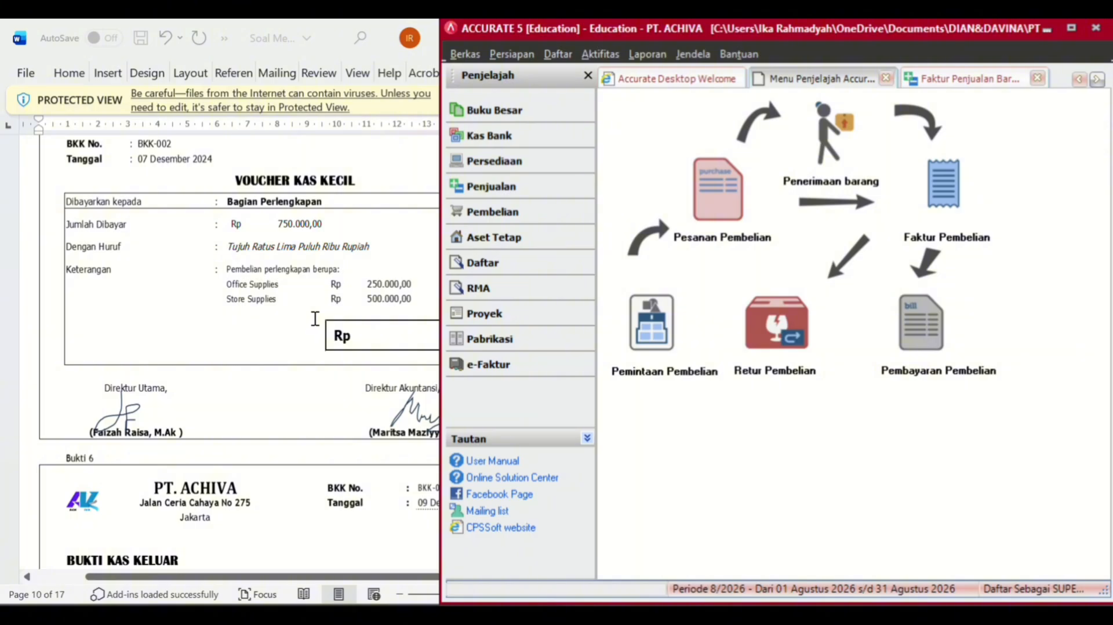
{"action": "scroll", "coordinate": [315, 318], "scroll_direction": "down", "scroll_amount": 3}
{"action": "scroll", "coordinate": [315, 319], "scroll_direction": "up", "scroll_amount": 2}
{"action": "scroll", "coordinate": [315, 319], "scroll_direction": "down", "scroll_amount": 3}
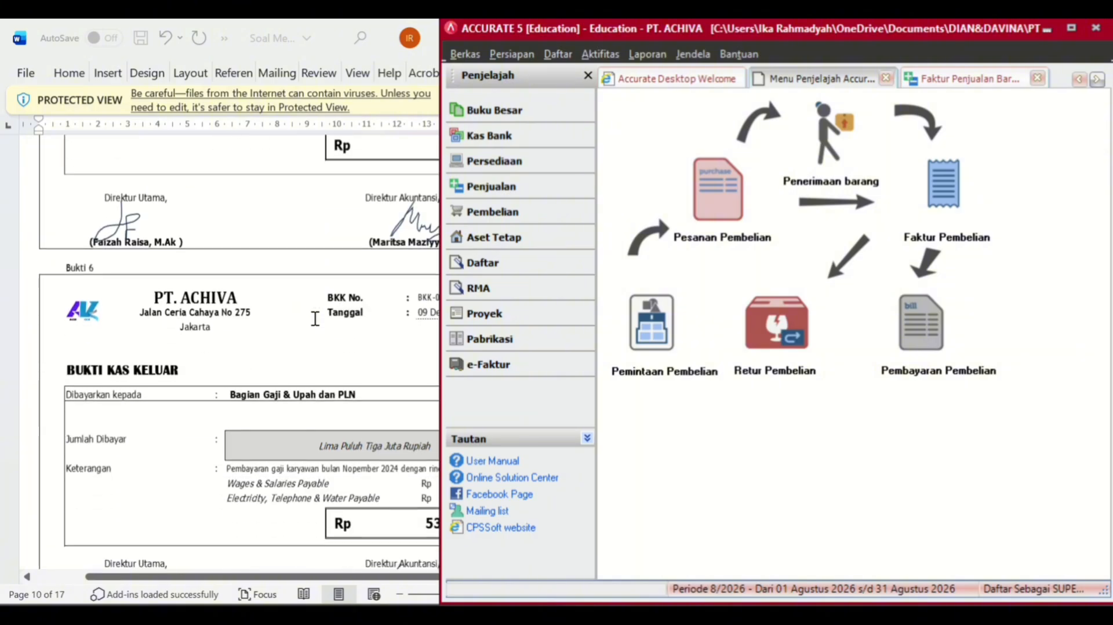
{"action": "scroll", "coordinate": [315, 319], "scroll_direction": "down", "scroll_amount": 2}
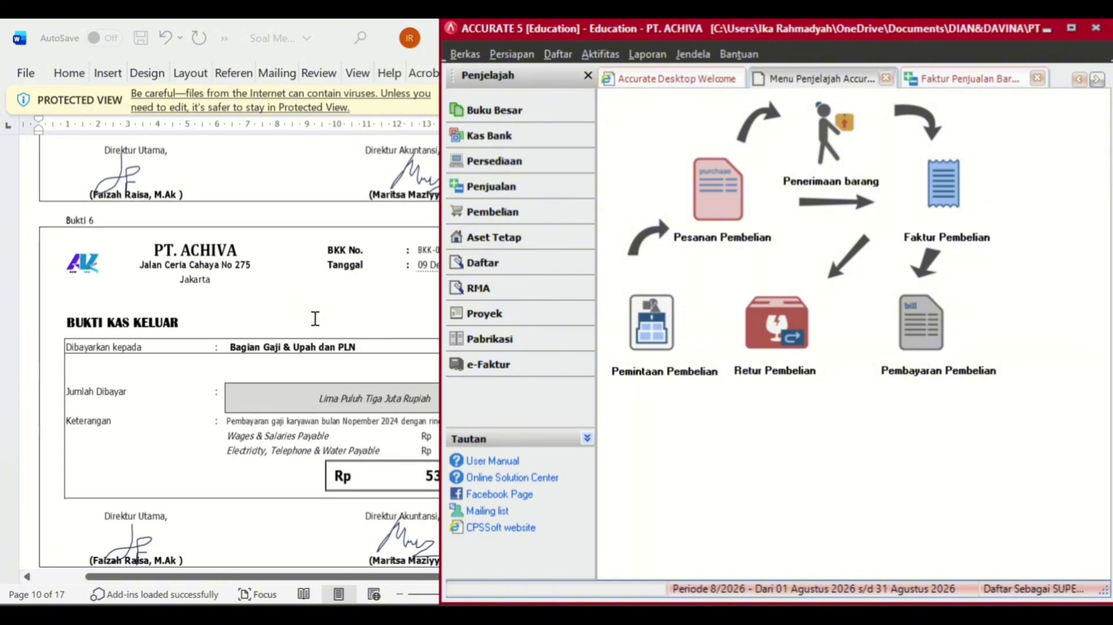
{"action": "left_click", "coordinate": [502, 133]}
{"action": "left_click", "coordinate": [783, 331]}
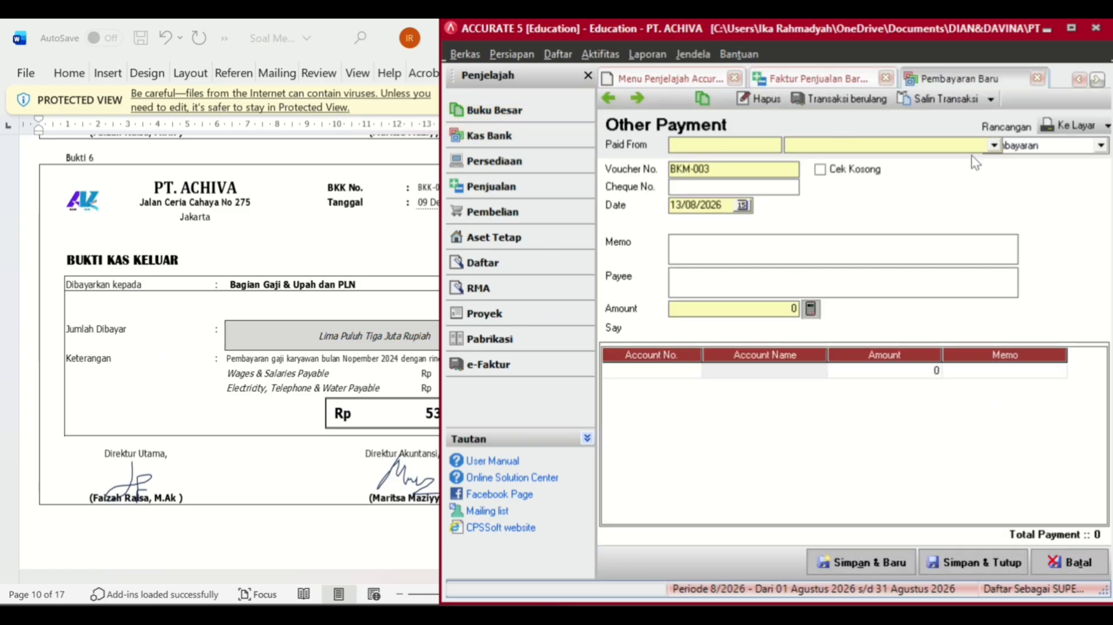
{"action": "left_click", "coordinate": [993, 146]}
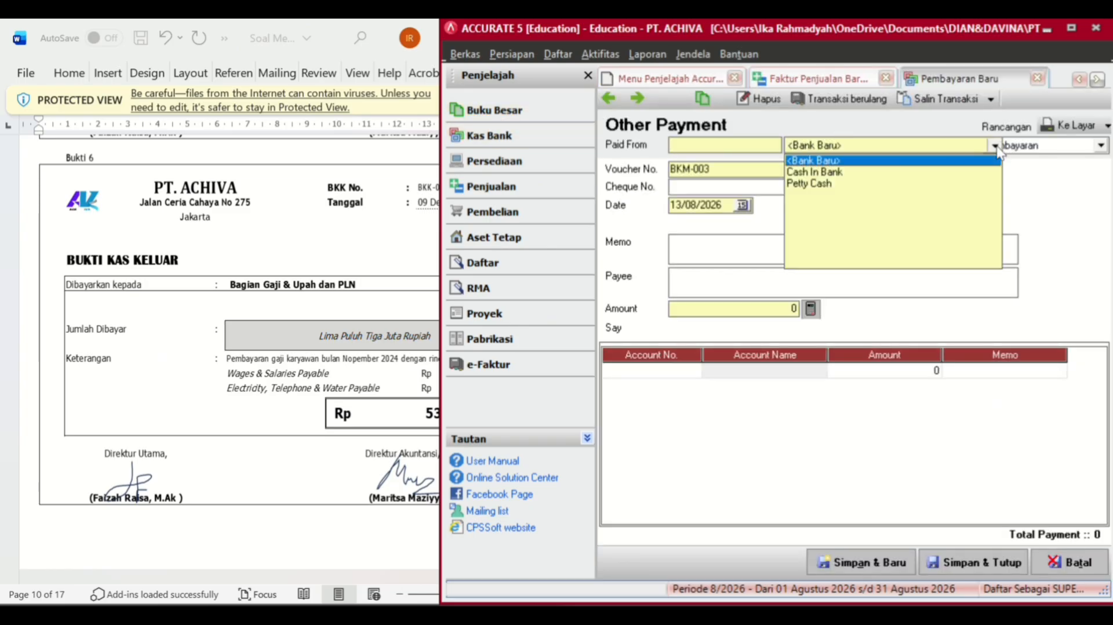
{"action": "left_click", "coordinate": [821, 169]}
- Set the date to 09/12/2024 and enter the November 2024 employee salary memo
{"action": "left_click_drag", "start_coordinate": [719, 205], "coordinate": [659, 223]}
{"action": "type", "text": "09122024"}
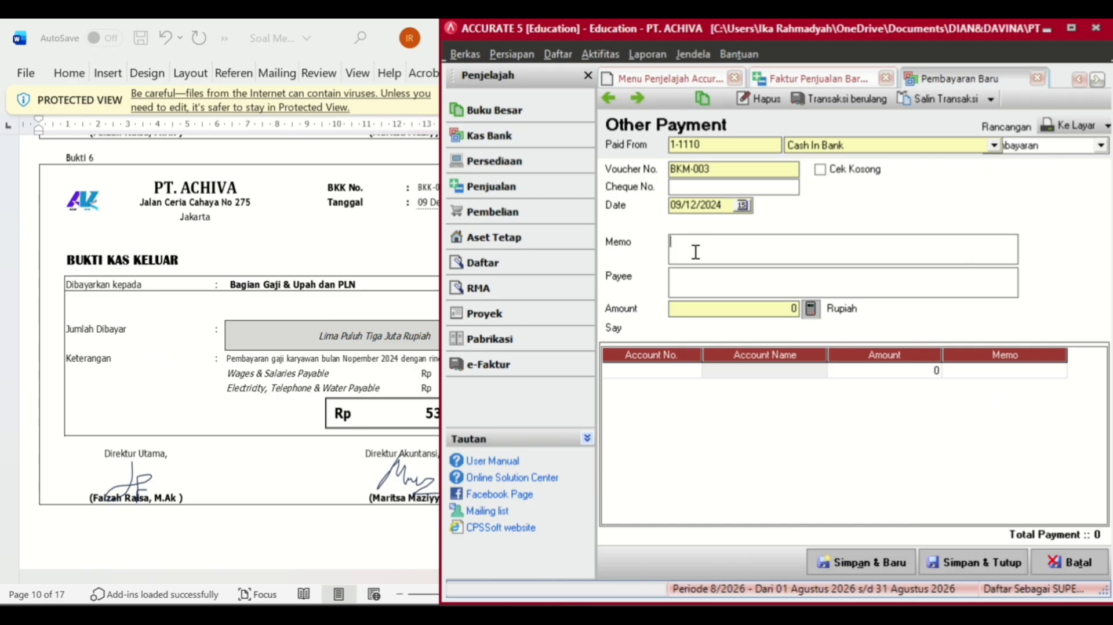
{"action": "type", "text": "PE"}
{"action": "type", "text": "emba"}
{"action": "type", "text": "yaran gaji ka"}
{"action": "type", "text": "r"}
{"action": "type", "text": "ryawan "}
{"action": "type", "text": "bu"}
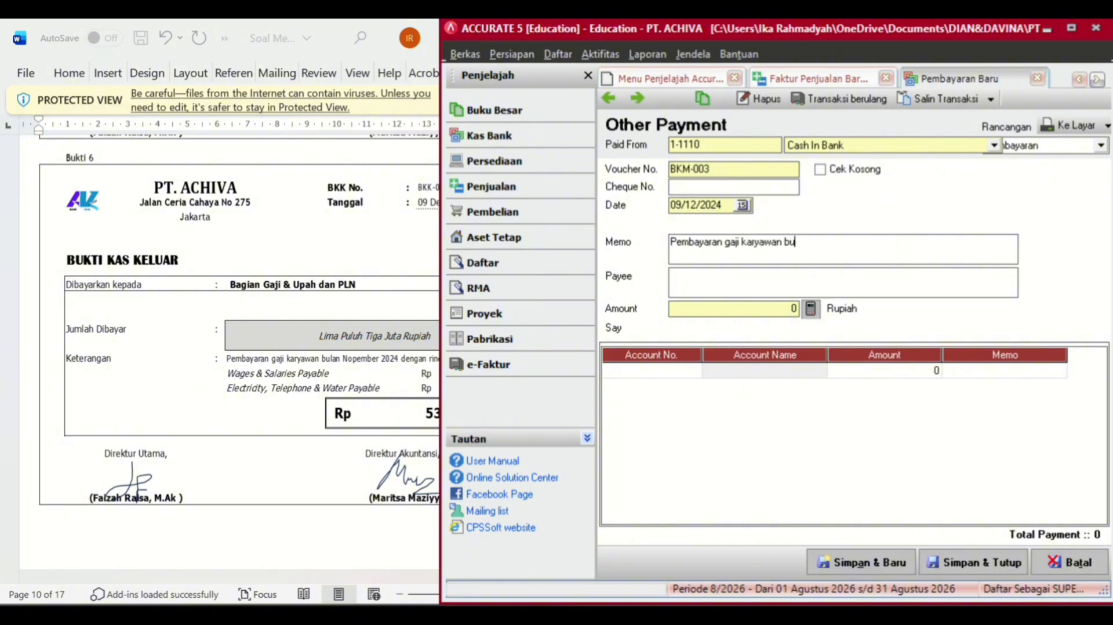
{"action": "type", "text": "aln november 2024"}
{"action": "left_click", "coordinate": [807, 241]}
{"action": "key", "text": "BackSpace"}
{"action": "key", "text": "BackSpace"}
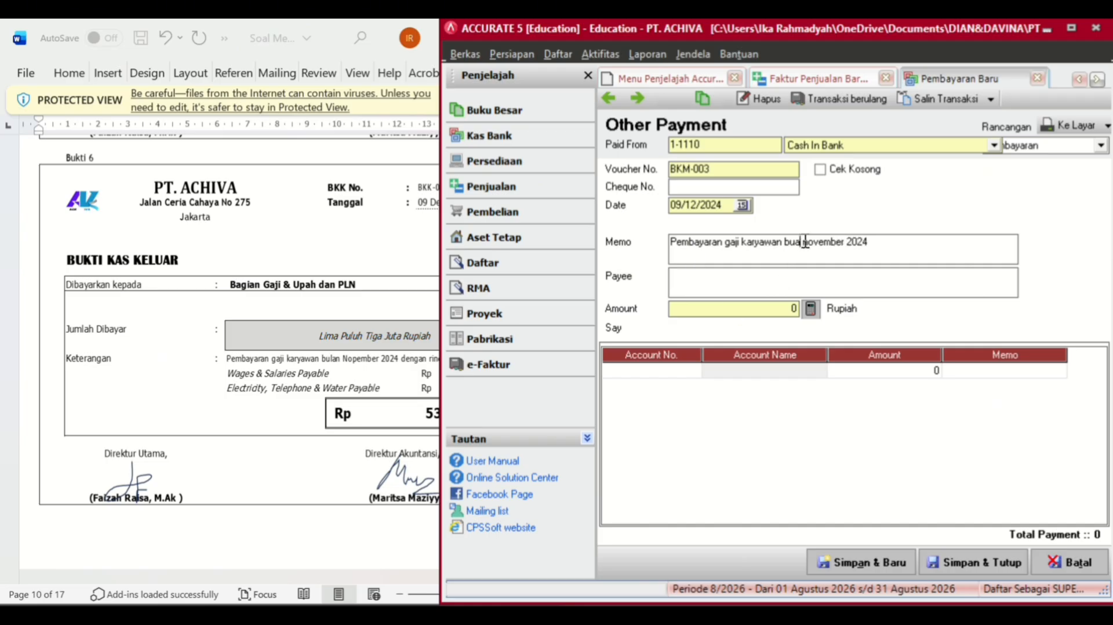
{"action": "key", "text": "BackSpace"}
{"action": "type", "text": "lan"}
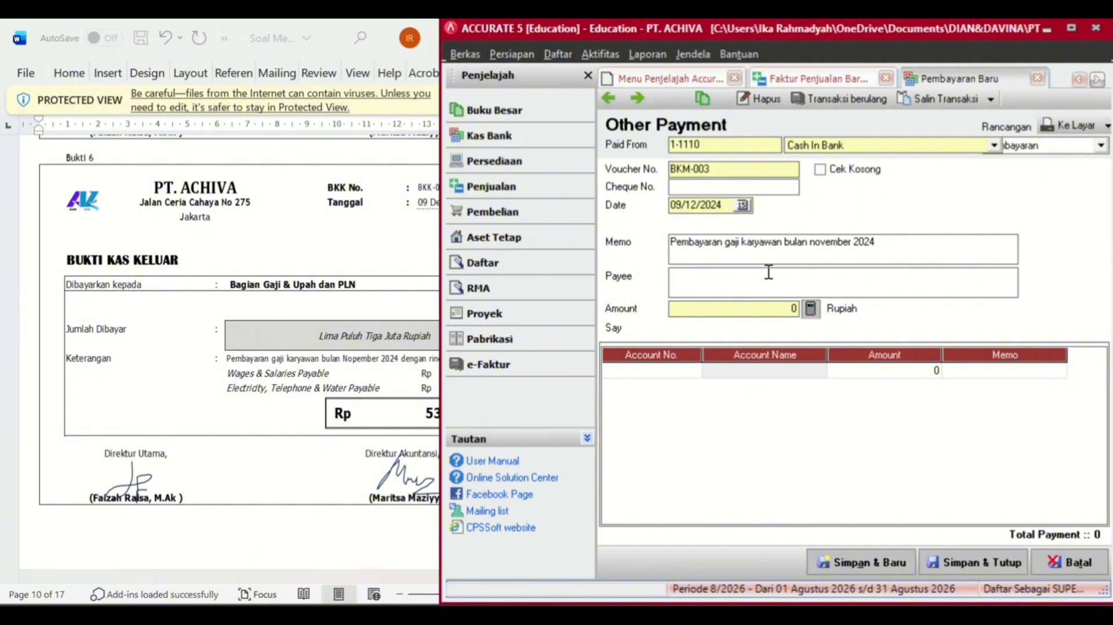
- Enter 'Bagian Gaji & Upah dan PLN' as the payee
{"action": "left_click", "coordinate": [768, 272]}
{"action": "type", "text": "Bagian Gaji & Upa"}
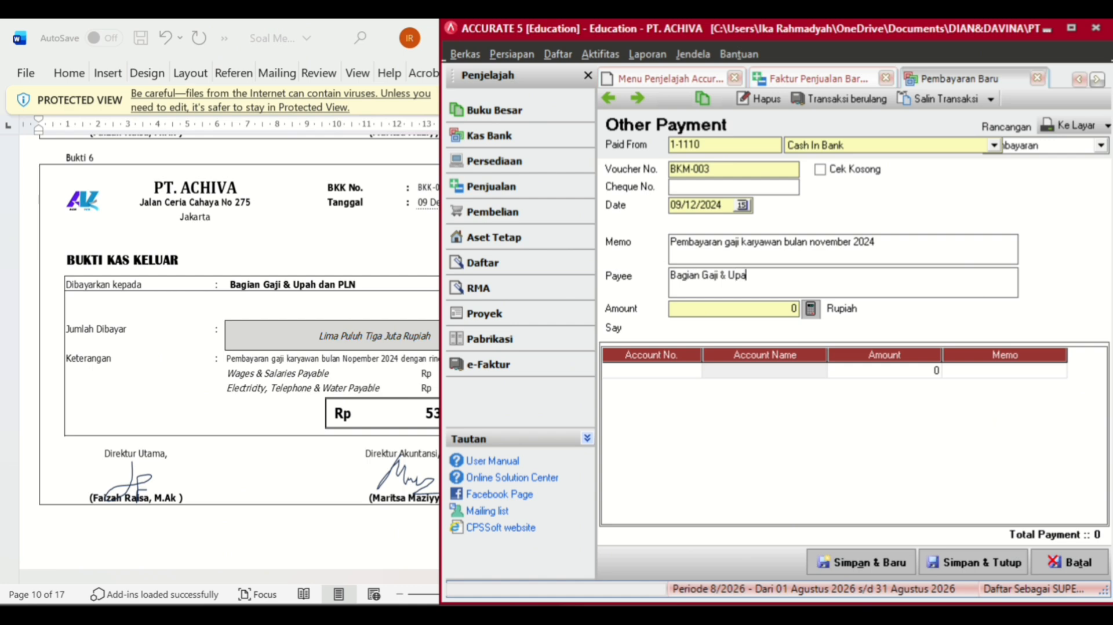
{"action": "type", "text": "h dan PLN"}
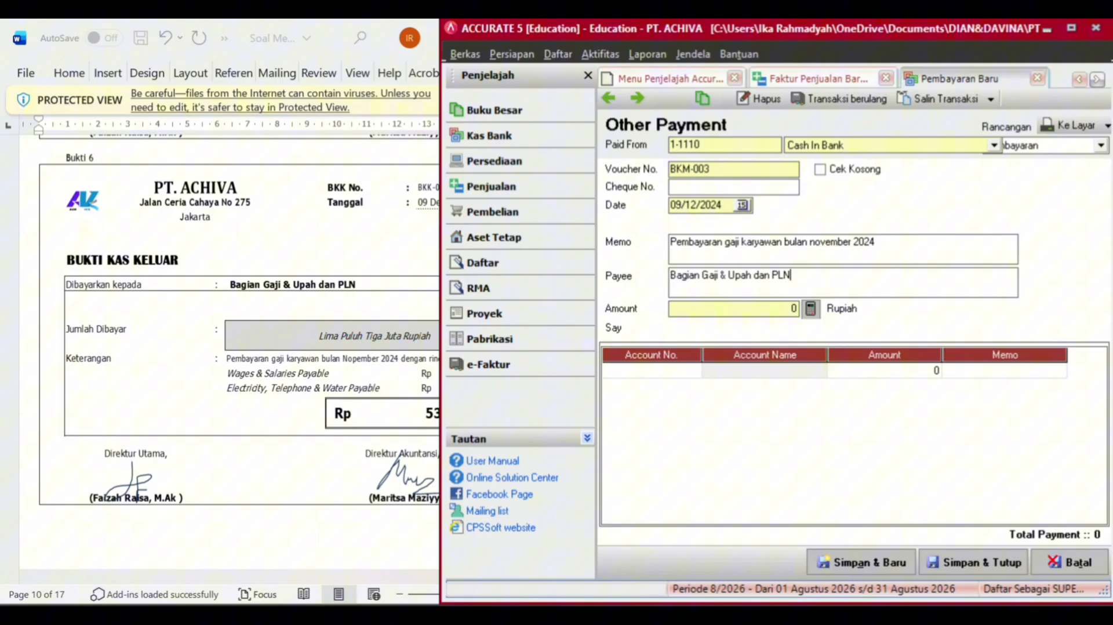
- Charge the first detail row to Wages & Salaries Payable for 47.000.000, correcting an extra zero
{"action": "double_click", "coordinate": [673, 371]}
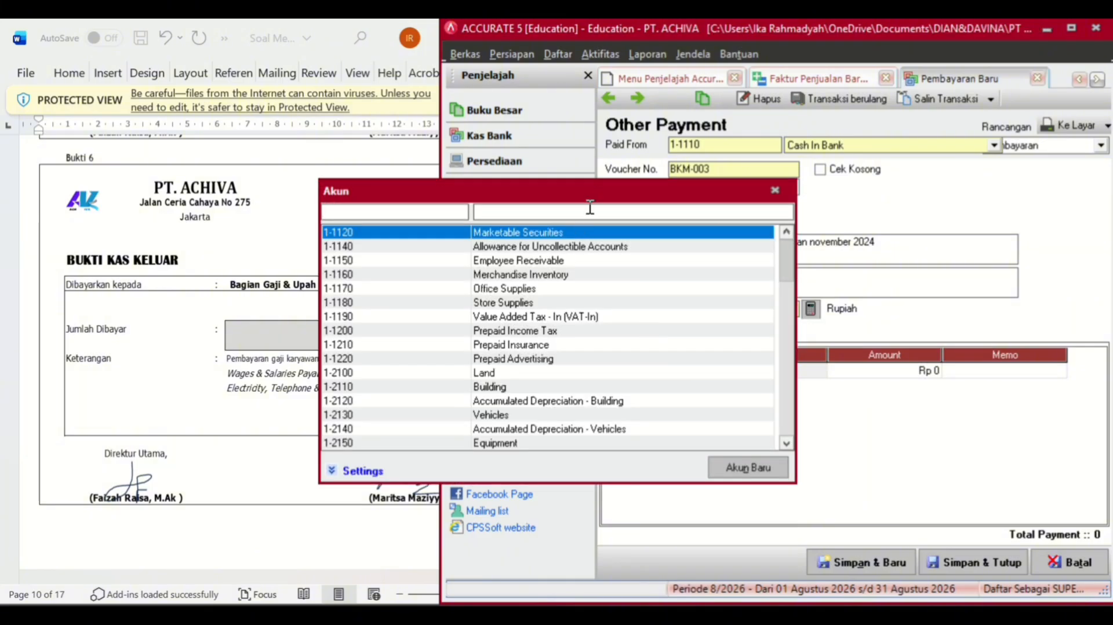
{"action": "left_click", "coordinate": [590, 207]}
{"action": "type", "text": "WA"}
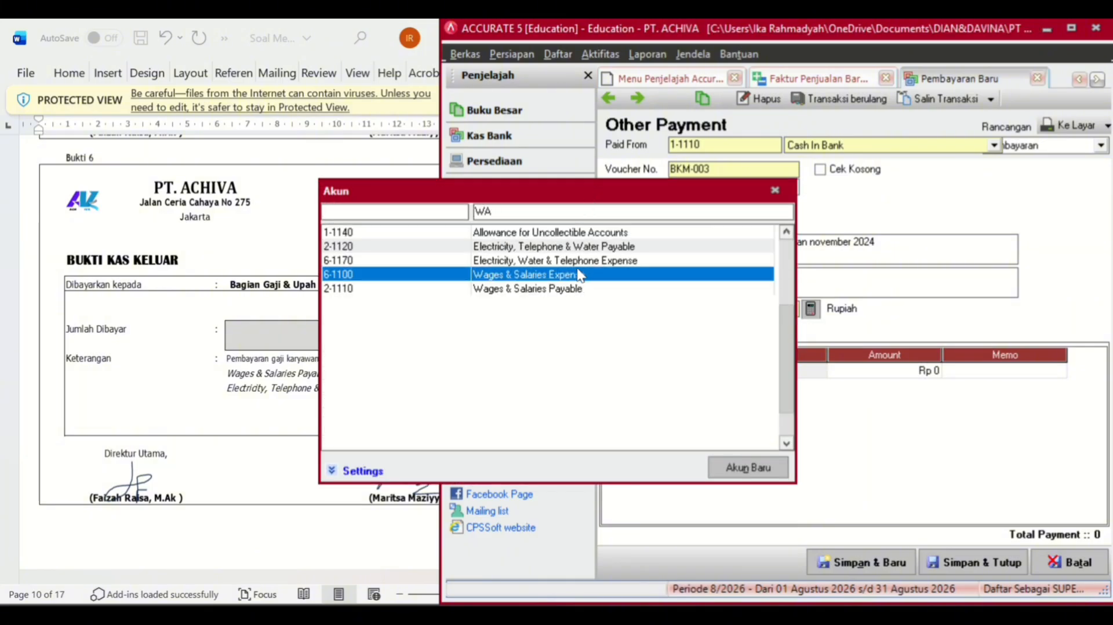
{"action": "double_click", "coordinate": [571, 290]}
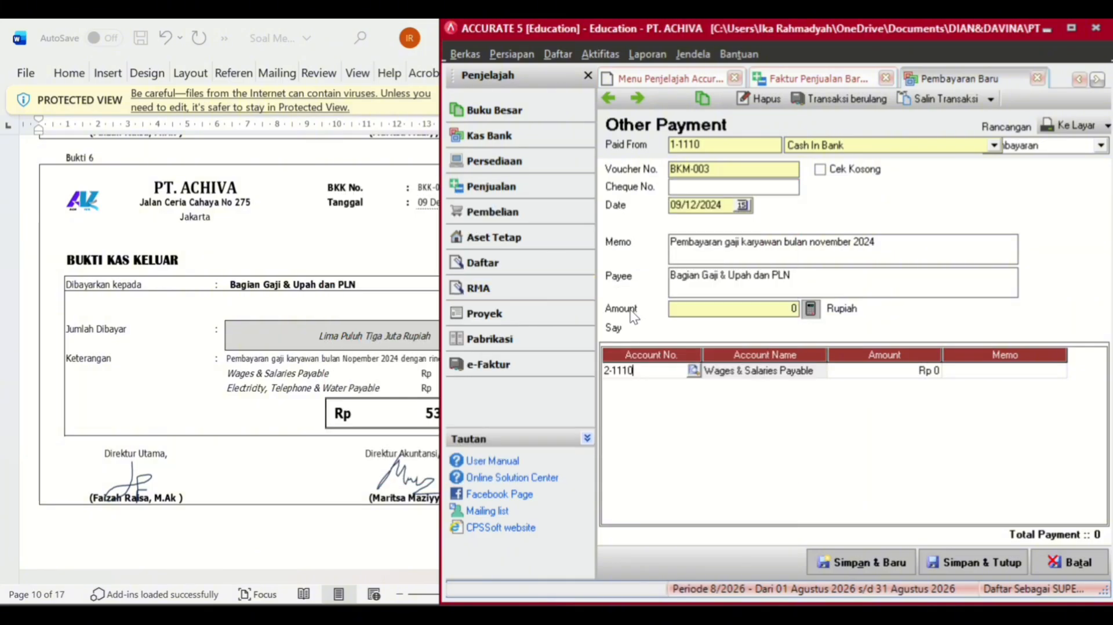
{"action": "left_click", "coordinate": [872, 368]}
{"action": "left_click", "coordinate": [311, 421]}
{"action": "left_click", "coordinate": [865, 374]}
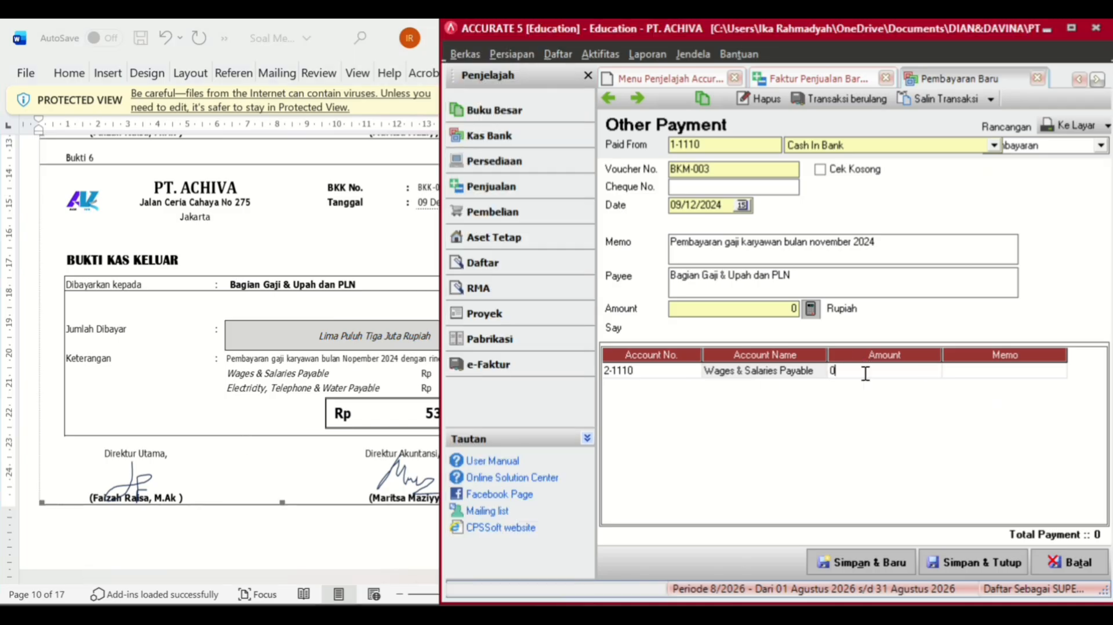
{"action": "type", "text": "470000000"}
{"action": "key", "text": "Return"}
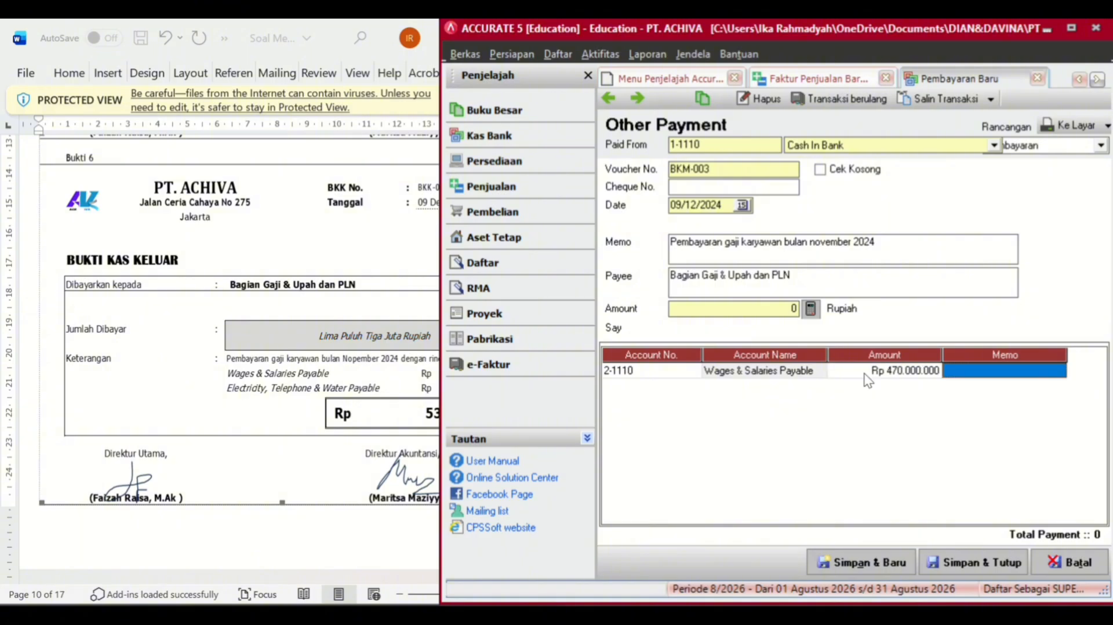
{"action": "left_click", "coordinate": [865, 373]}
{"action": "left_click", "coordinate": [866, 373]}
{"action": "key", "text": "Right"}
{"action": "key", "text": "BackSpace"}
{"action": "key", "text": "Return"}
{"action": "key", "text": "Return"}
{"action": "left_click", "coordinate": [684, 388]}
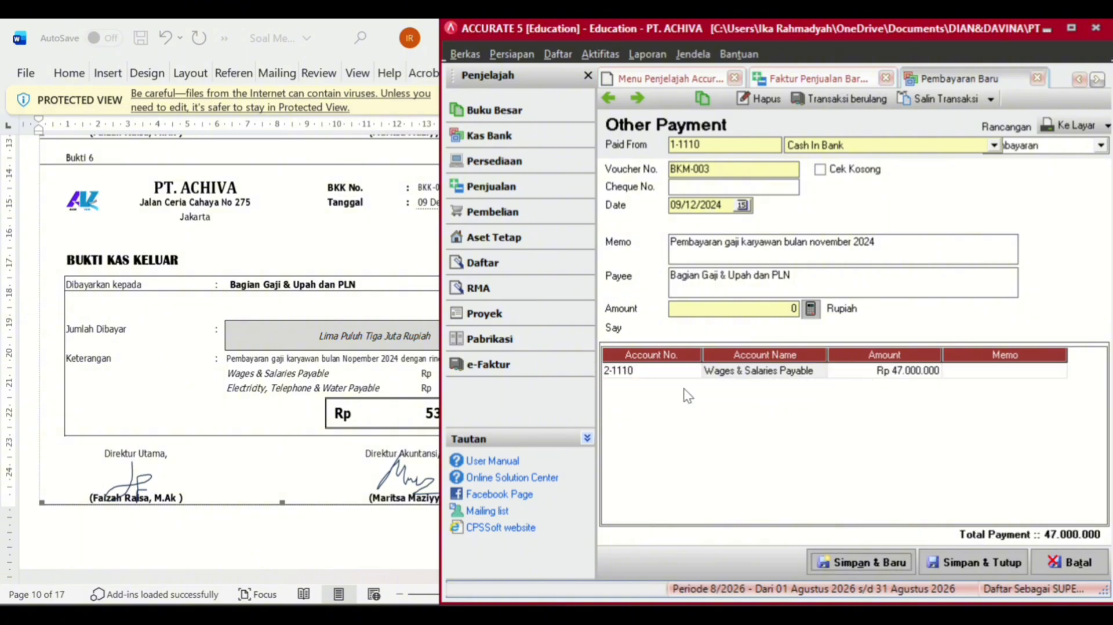
- Add a second row charging Electricity, Telephone & Water Payable for 6.000.000
{"action": "left_click", "coordinate": [968, 375]}
{"action": "key", "text": "Return"}
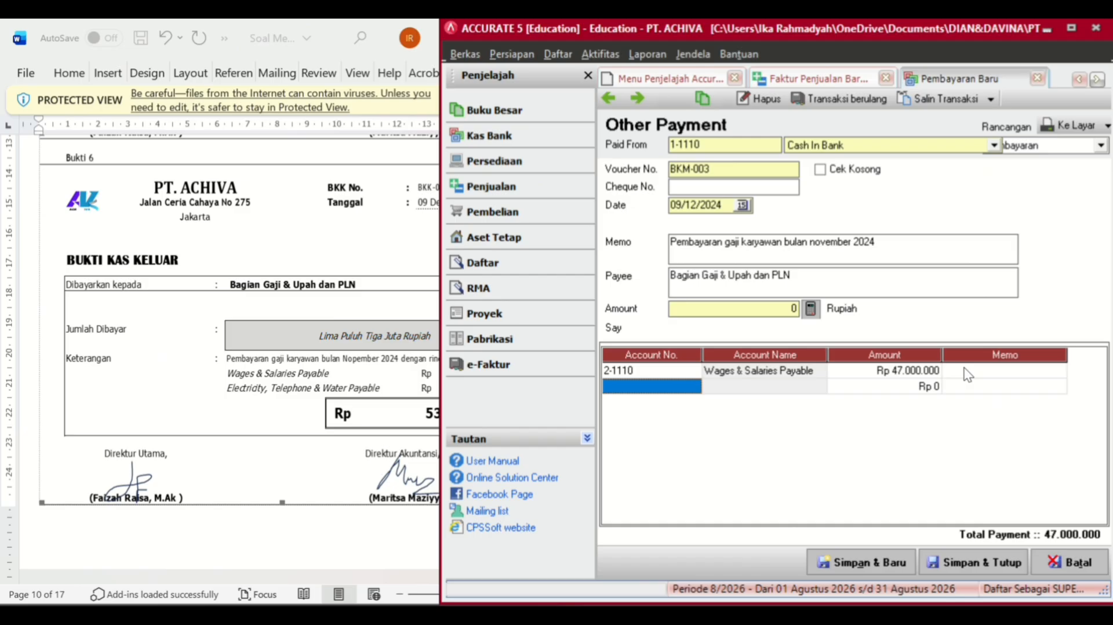
{"action": "double_click", "coordinate": [693, 387]}
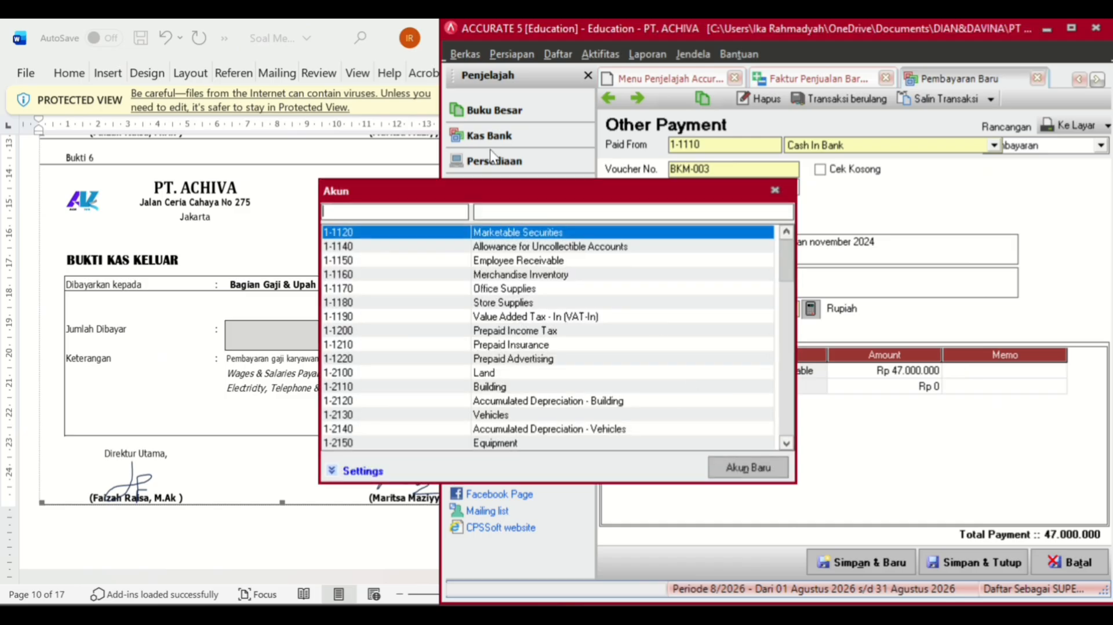
{"action": "type", "text": "ELE"}
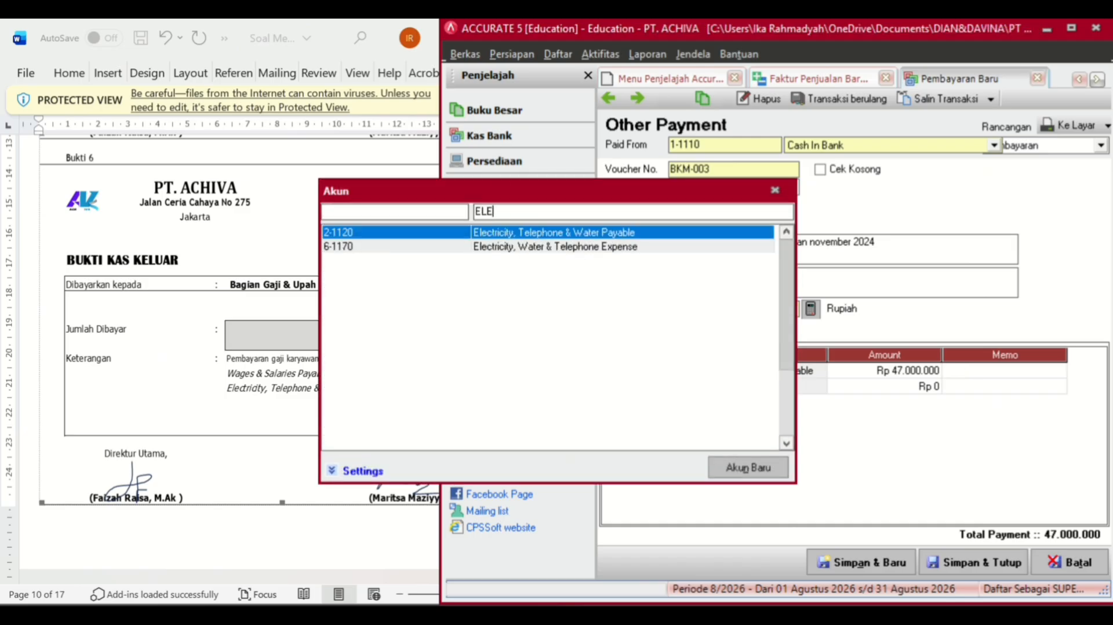
{"action": "double_click", "coordinate": [509, 232]}
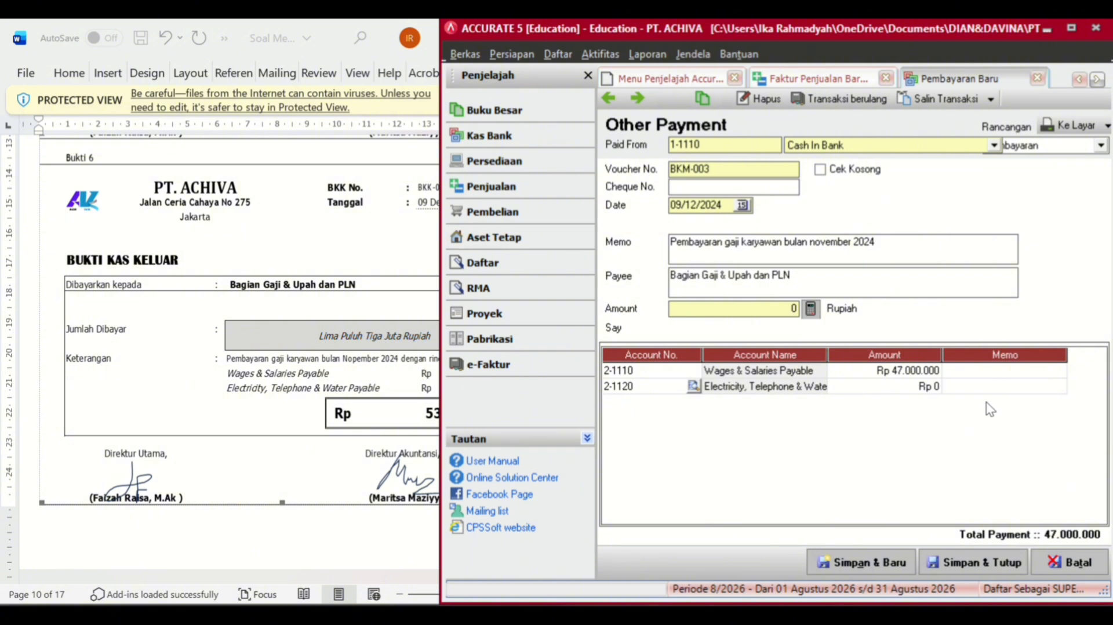
{"action": "left_click", "coordinate": [939, 388]}
{"action": "left_click", "coordinate": [323, 432]}
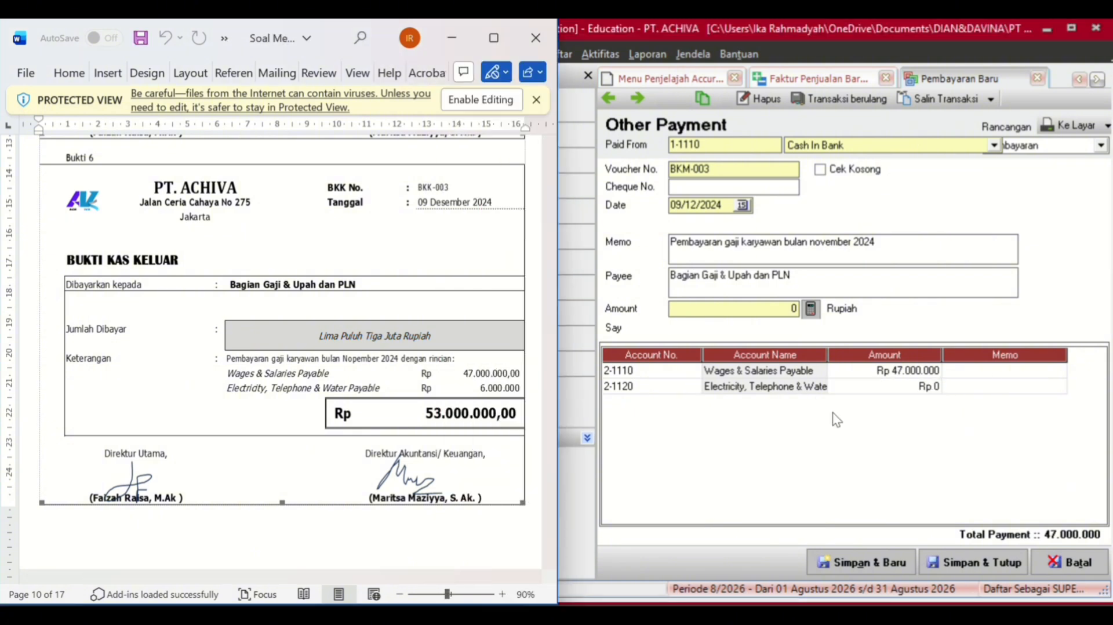
{"action": "left_click", "coordinate": [893, 388]}
{"action": "type", "text": "600"}
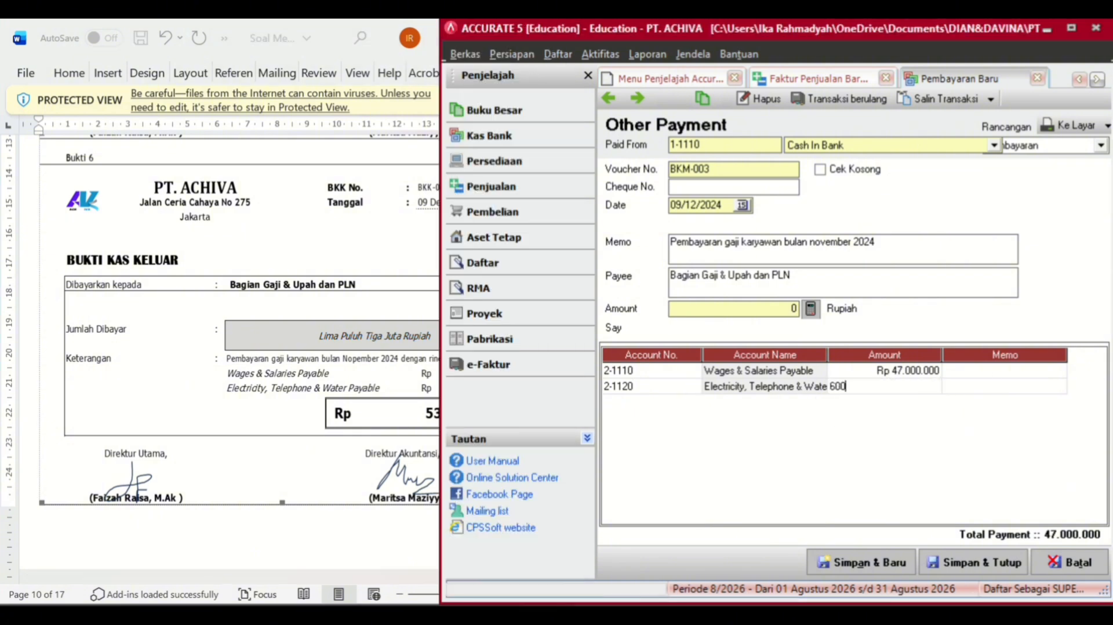
{"action": "type", "text": "0000"}
{"action": "key", "text": "Return"}
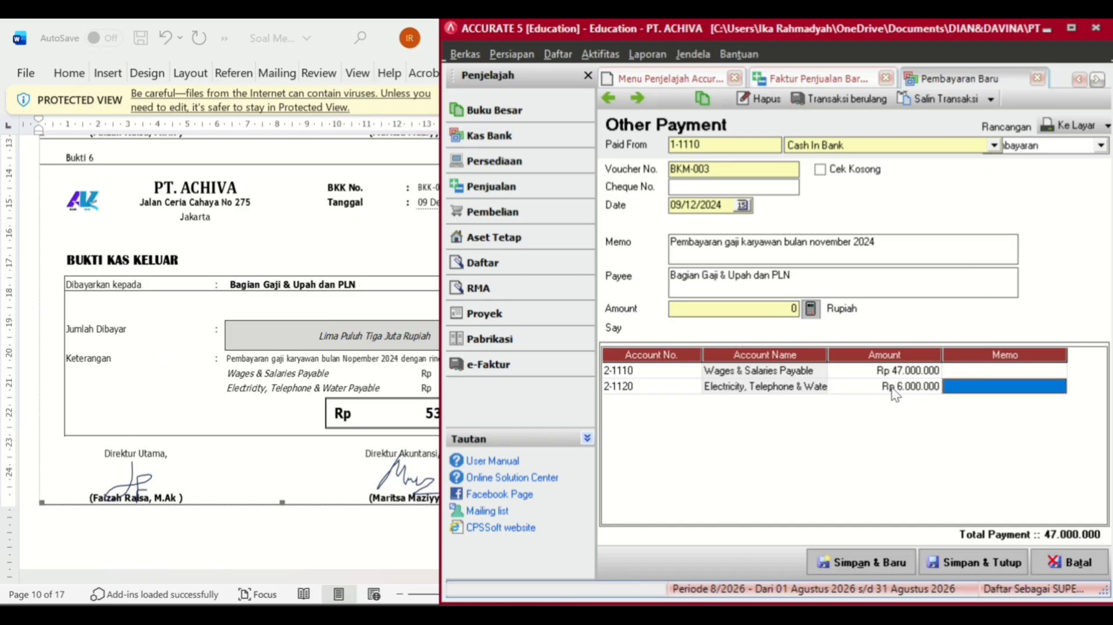
{"action": "key", "text": "Return"}
- Fill the payment amount of 53.000.000 from the detail total and save BKM-003
{"action": "left_click", "coordinate": [811, 308]}
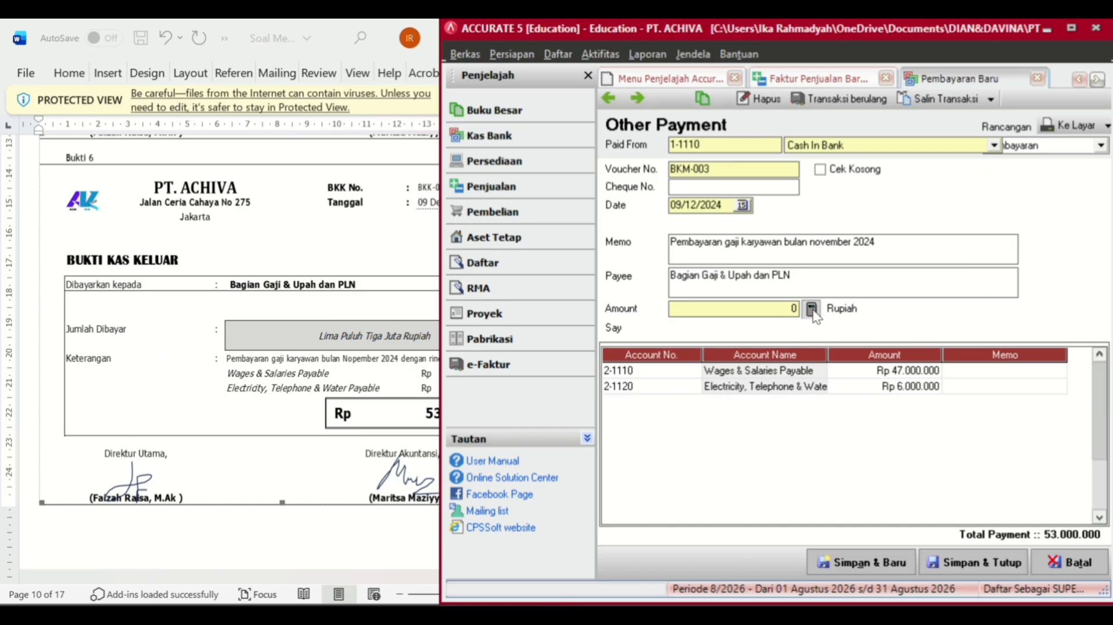
{"action": "left_click", "coordinate": [990, 564]}
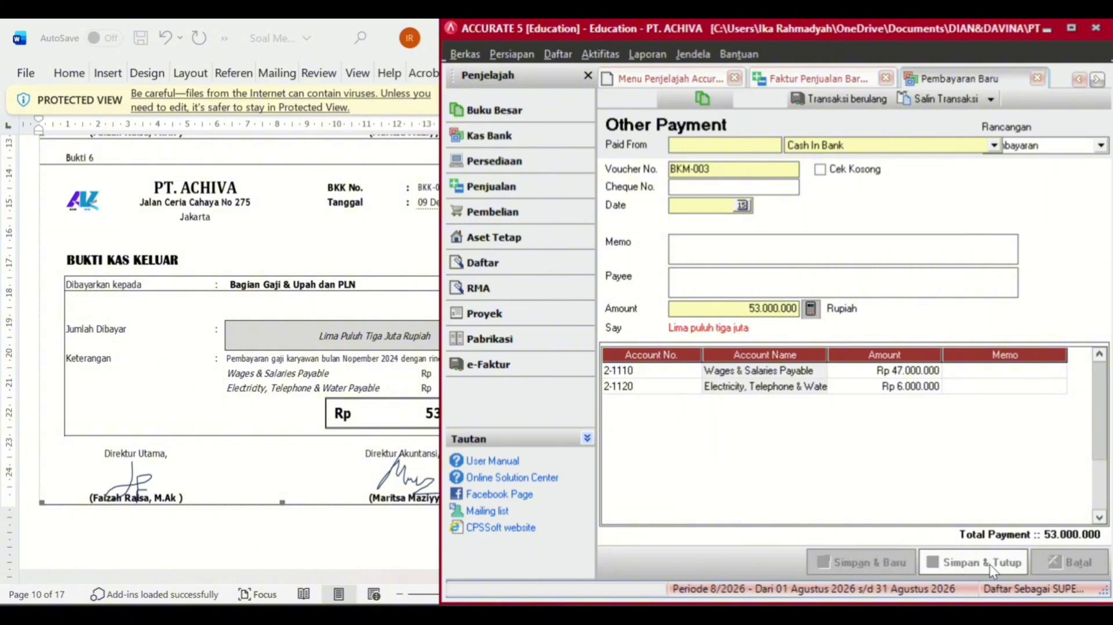
{"action": "left_click", "coordinate": [352, 413]}
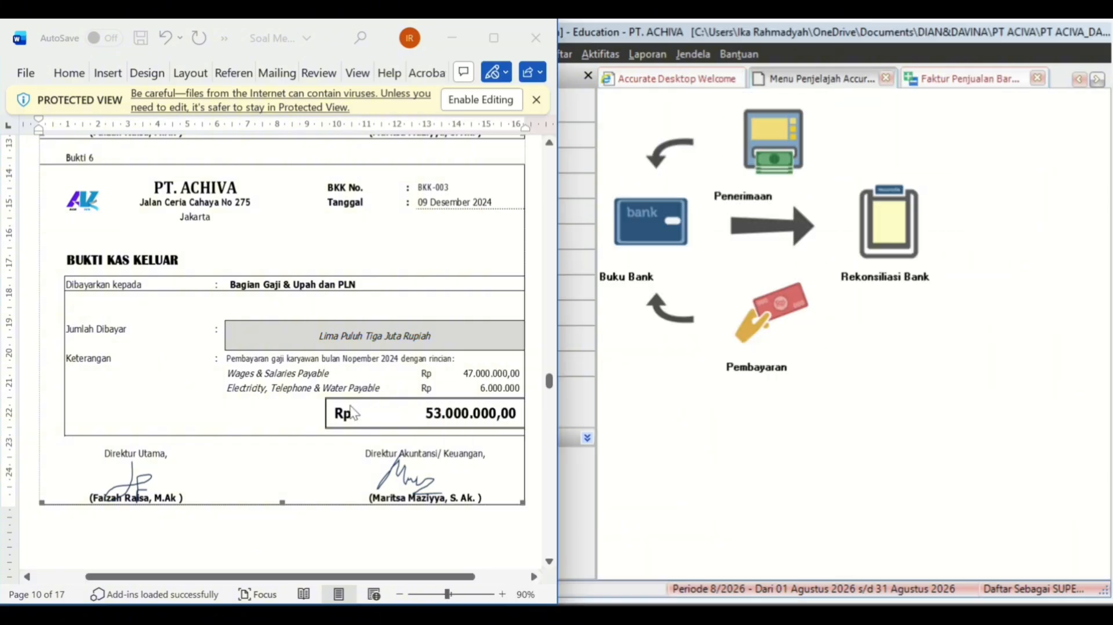
- Scroll the Word document down to Bukti 7, the BKM-002 receipt from PT. Hetizu
{"action": "scroll", "coordinate": [352, 412], "scroll_direction": "down", "scroll_amount": 10}
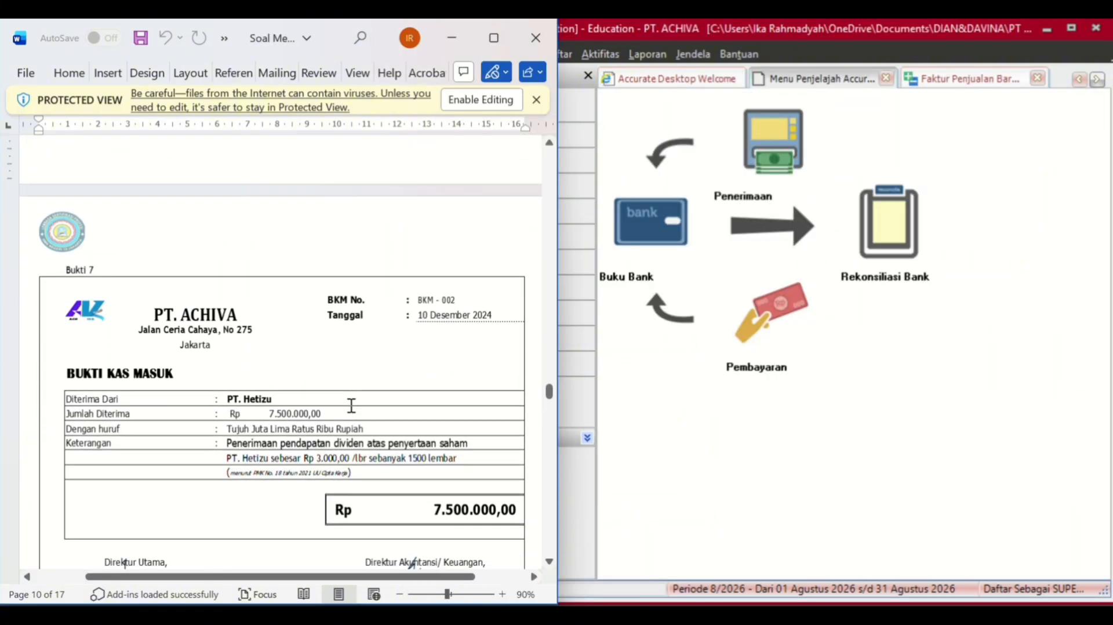
{"action": "scroll", "coordinate": [351, 405], "scroll_direction": "down", "scroll_amount": 3}
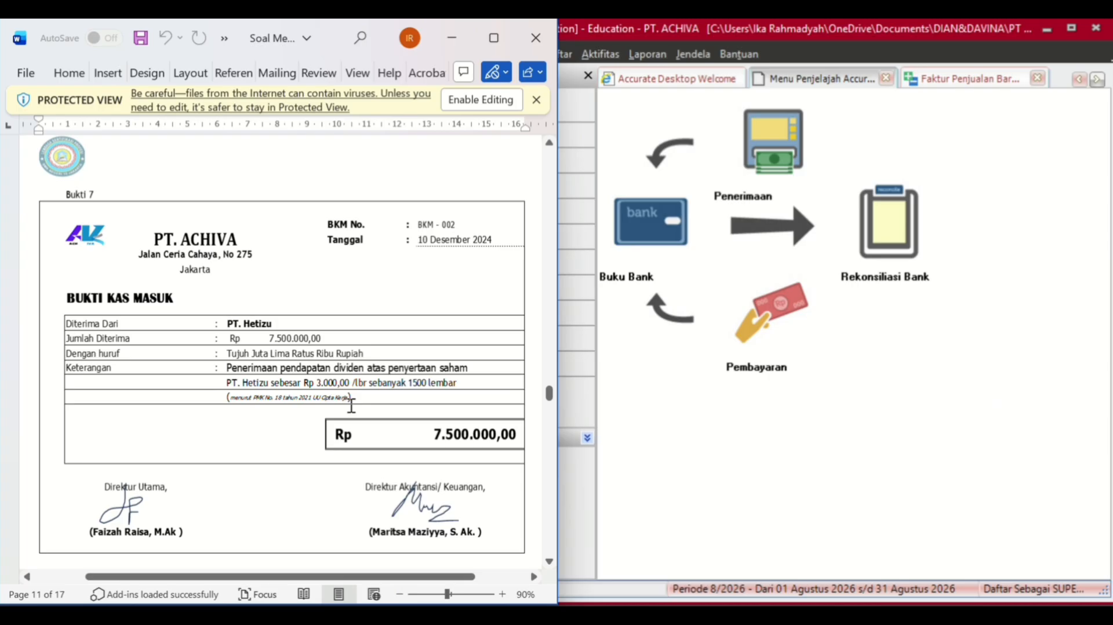
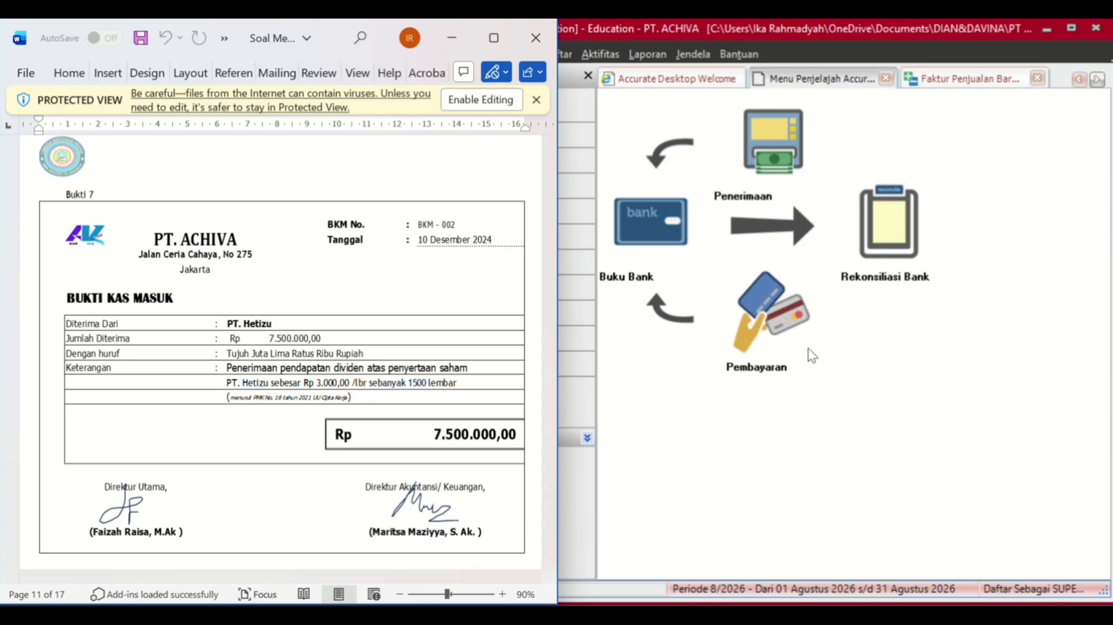
- Start a new receipt deposited to Cash In Bank, dated 10/12/2024
{"action": "left_click", "coordinate": [793, 161]}
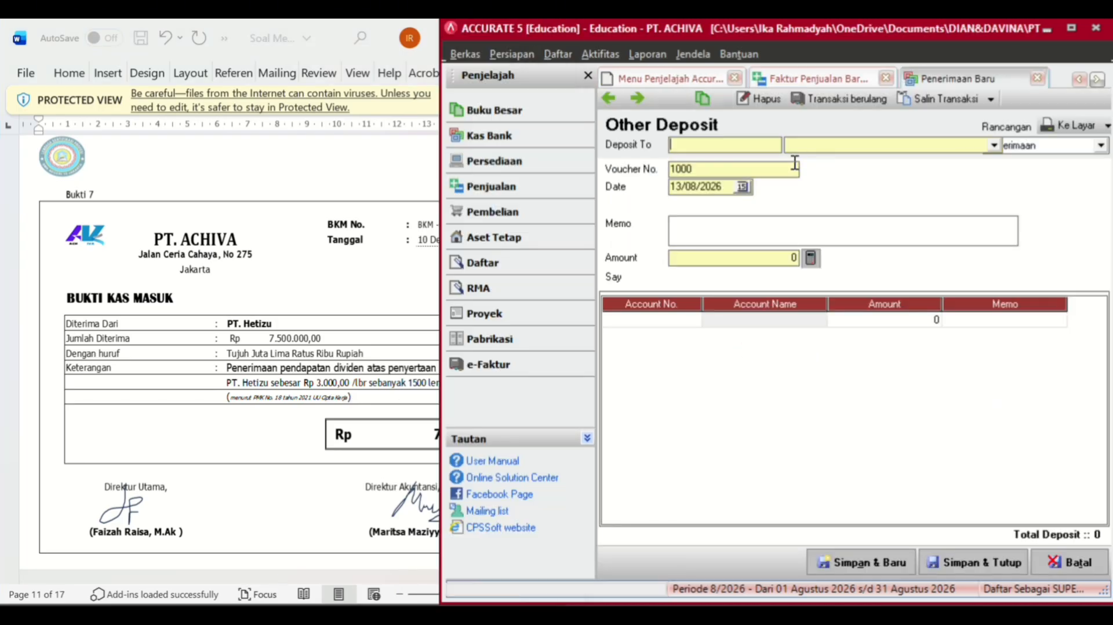
{"action": "left_click", "coordinate": [988, 148]}
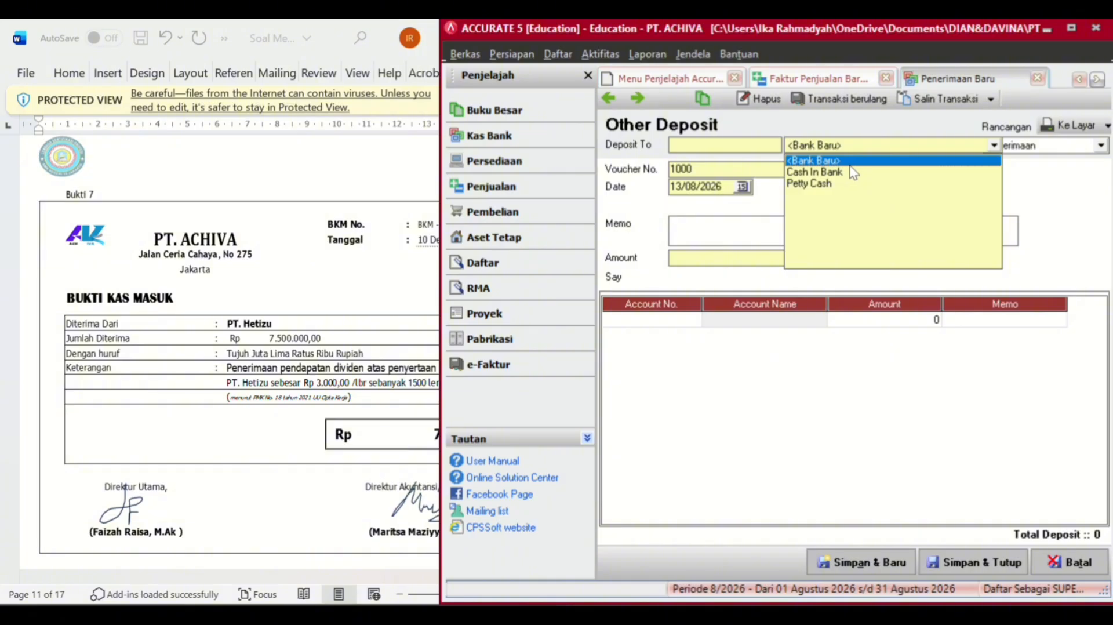
{"action": "left_click", "coordinate": [832, 173]}
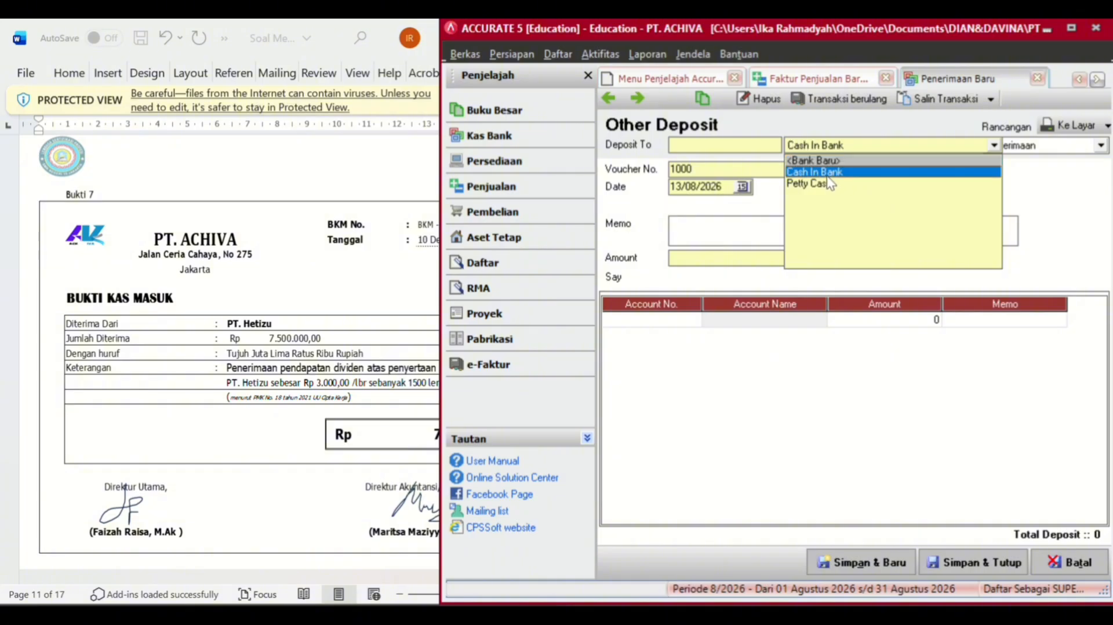
{"action": "left_click", "coordinate": [727, 185]}
{"action": "key", "text": "BackSpace"}
{"action": "key", "text": "BackSpace"}
{"action": "key", "text": "BackSpace"}
{"action": "key", "text": "BackSpace"}
{"action": "key", "text": "BackSpace"}
{"action": "key", "text": "BackSpace"}
{"action": "key", "text": "BackSpace"}
{"action": "key", "text": "BackSpace"}
{"action": "key", "text": "BackSpace"}
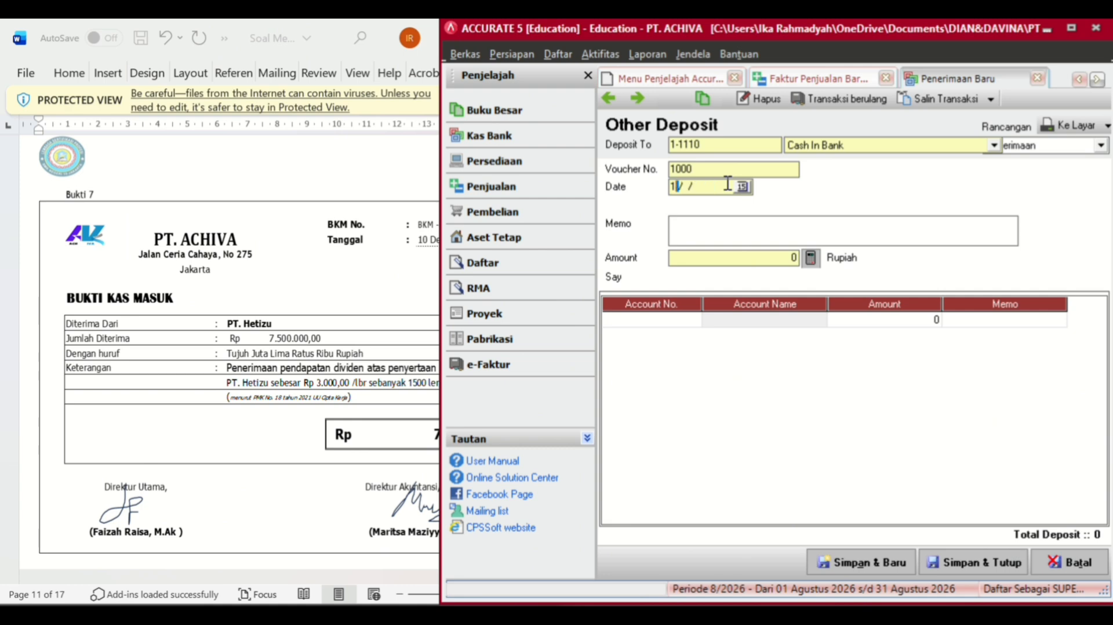
{"action": "type", "text": "10/12/2024"}
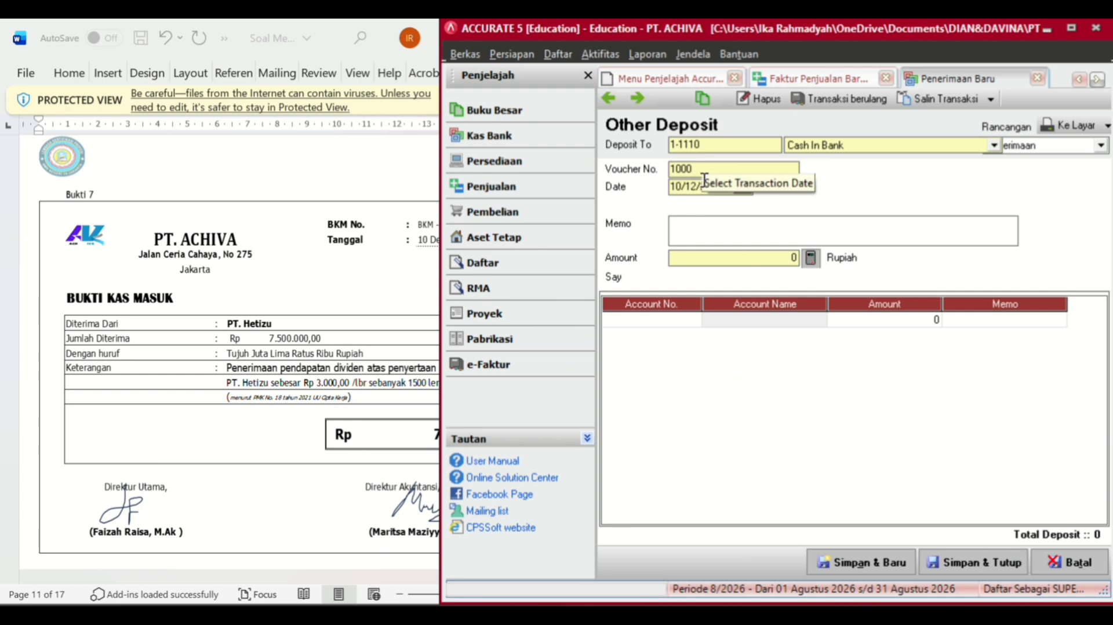
- Set the voucher number to BKM-002, checking it against the document
{"action": "left_click", "coordinate": [296, 304]}
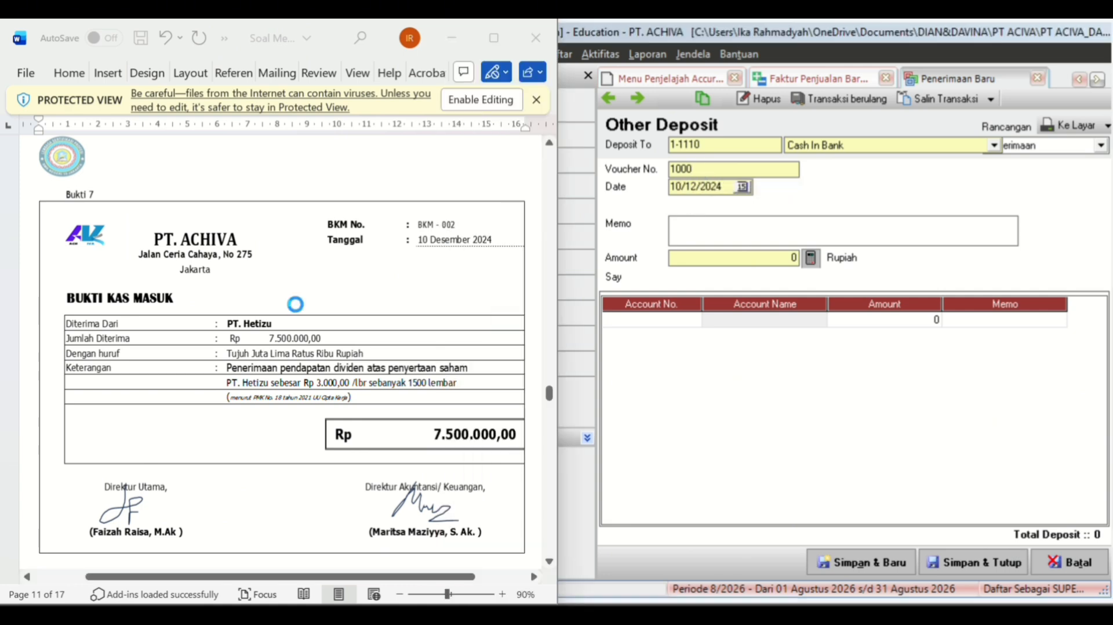
{"action": "left_click", "coordinate": [702, 168]}
{"action": "key", "text": "BackSpace"}
{"action": "key", "text": "BackSpace"}
{"action": "key", "text": "BackSpace"}
{"action": "key", "text": "BackSpace"}
{"action": "type", "text": "BKM-02"}
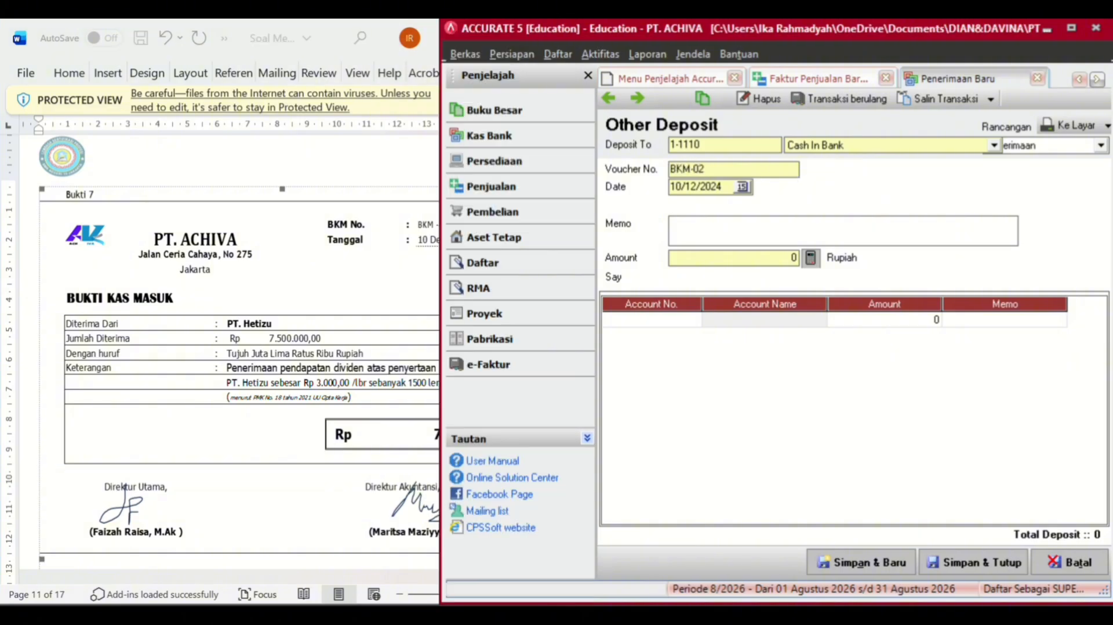
{"action": "left_click", "coordinate": [301, 272]}
{"action": "type", "text": "M-02"}
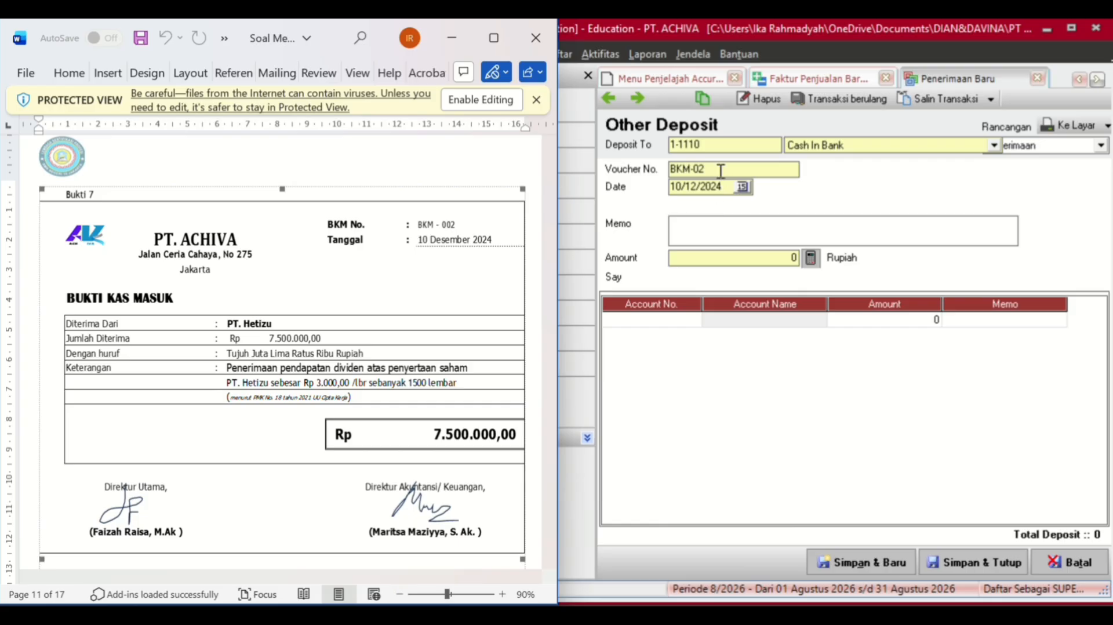
{"action": "left_click", "coordinate": [721, 171]}
{"action": "key", "text": "BackSpace"}
{"action": "type", "text": "02"}
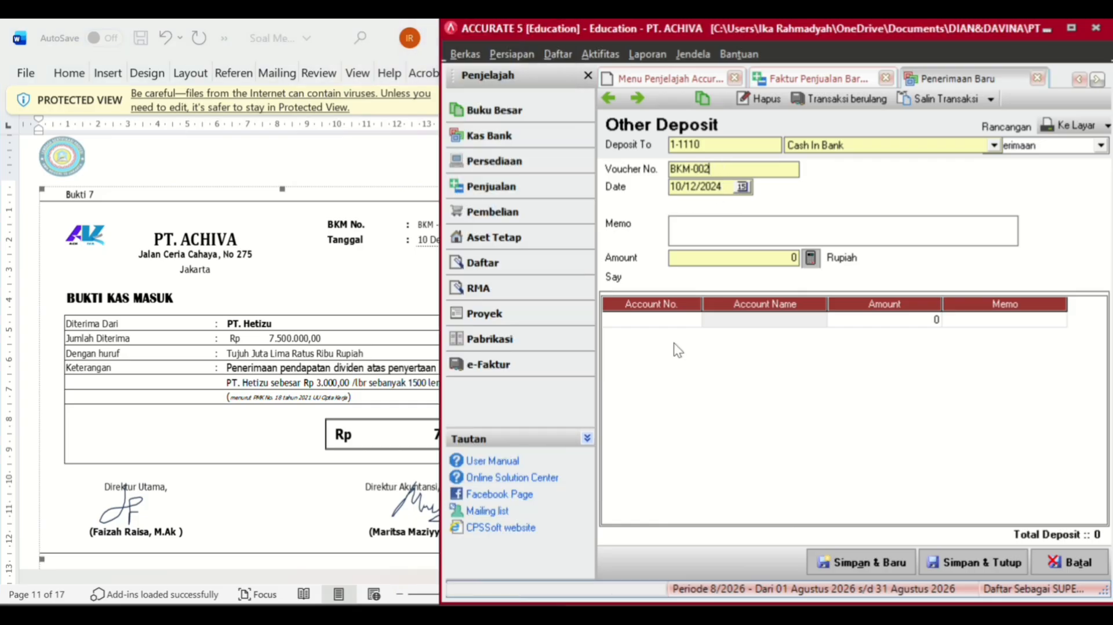
{"action": "left_click", "coordinate": [679, 324]}
- Add a Dividend Revenue line of 7.500.000 and fill the deposit amount from it
{"action": "left_click", "coordinate": [693, 319]}
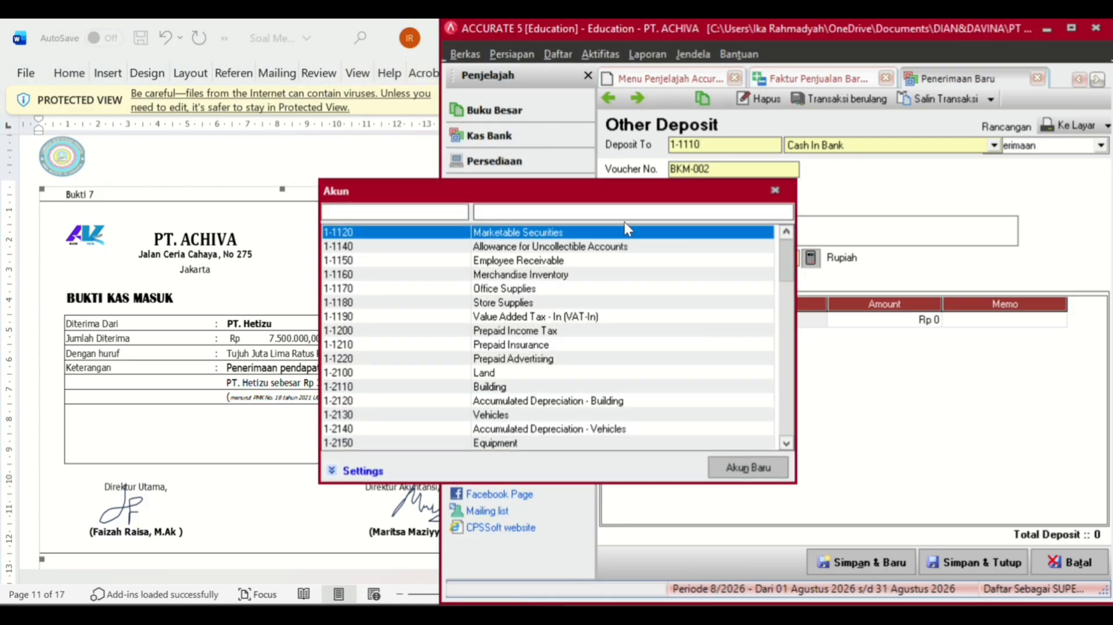
{"action": "left_click", "coordinate": [628, 213]}
{"action": "type", "text": "DI"}
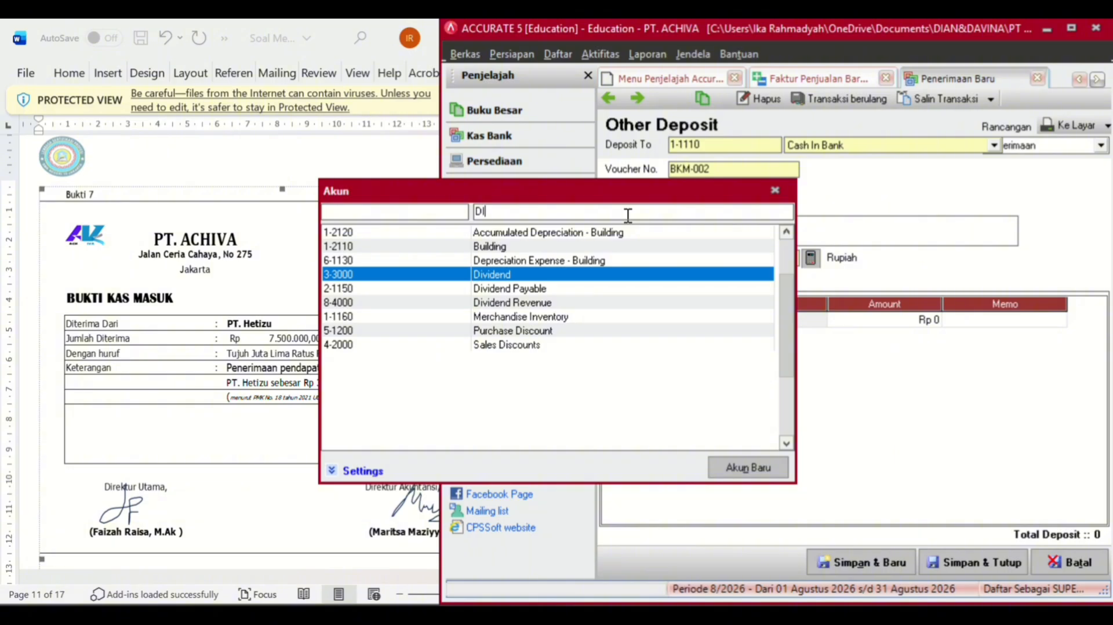
{"action": "left_click", "coordinate": [548, 302]}
{"action": "double_click", "coordinate": [547, 302]}
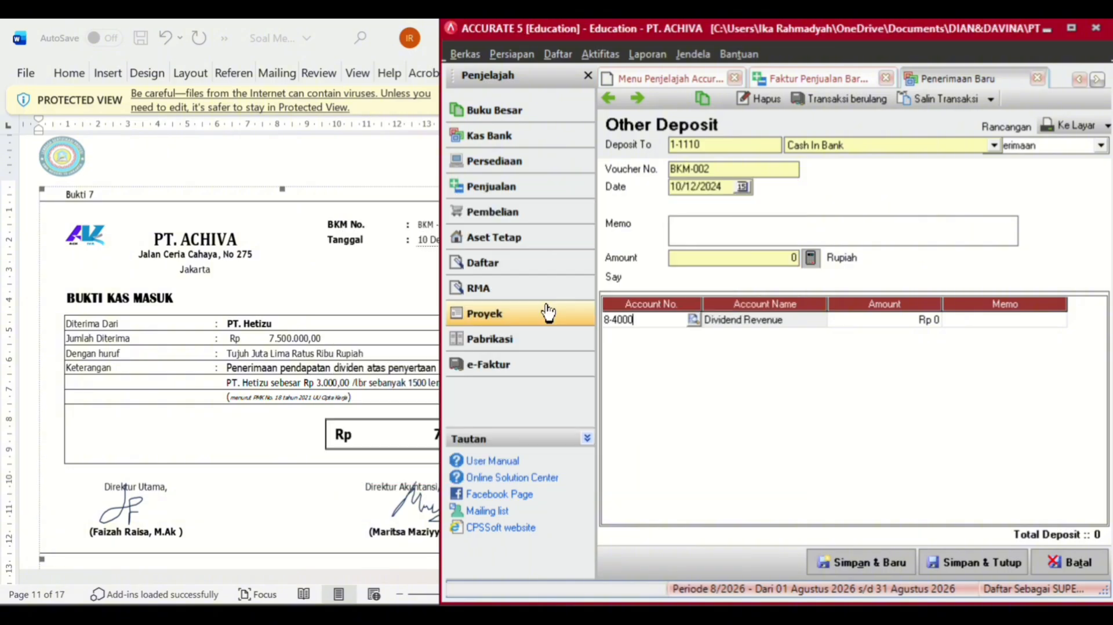
{"action": "left_click", "coordinate": [880, 325]}
{"action": "left_click", "coordinate": [878, 322]}
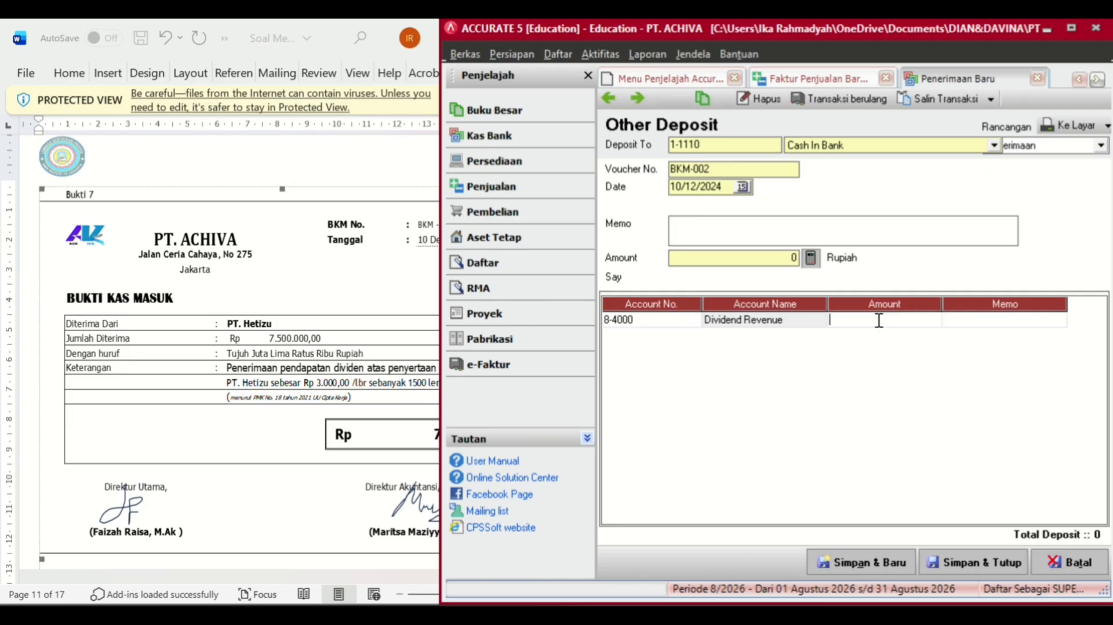
{"action": "type", "text": "7.5"}
{"action": "type", "text": "00.00000"}
{"action": "key", "text": "Return"}
{"action": "key", "text": "Return"}
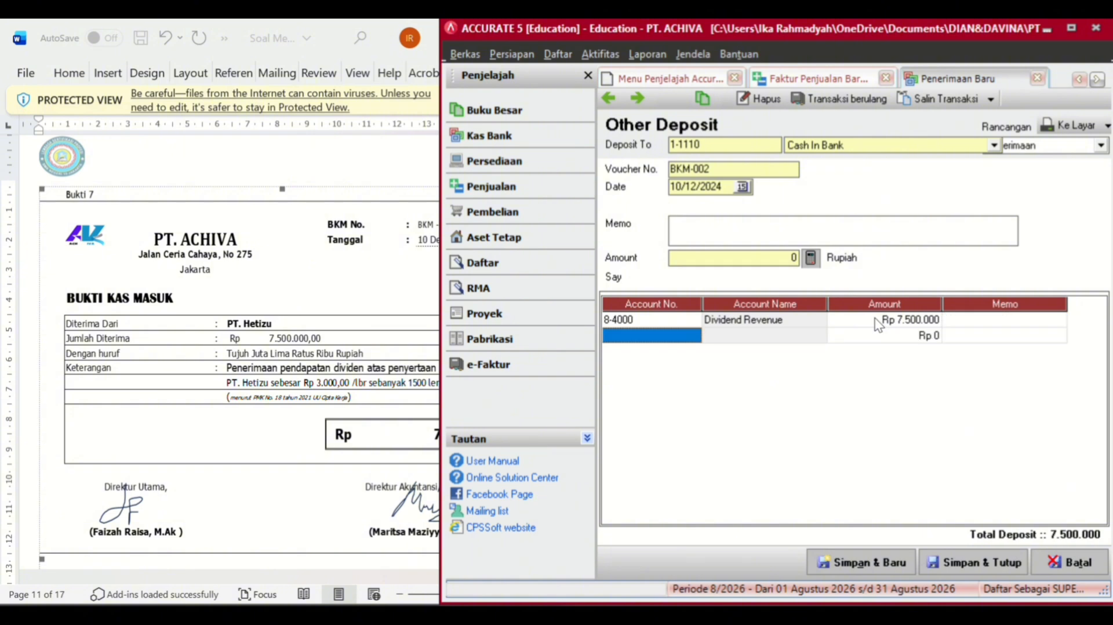
{"action": "left_click", "coordinate": [811, 263]}
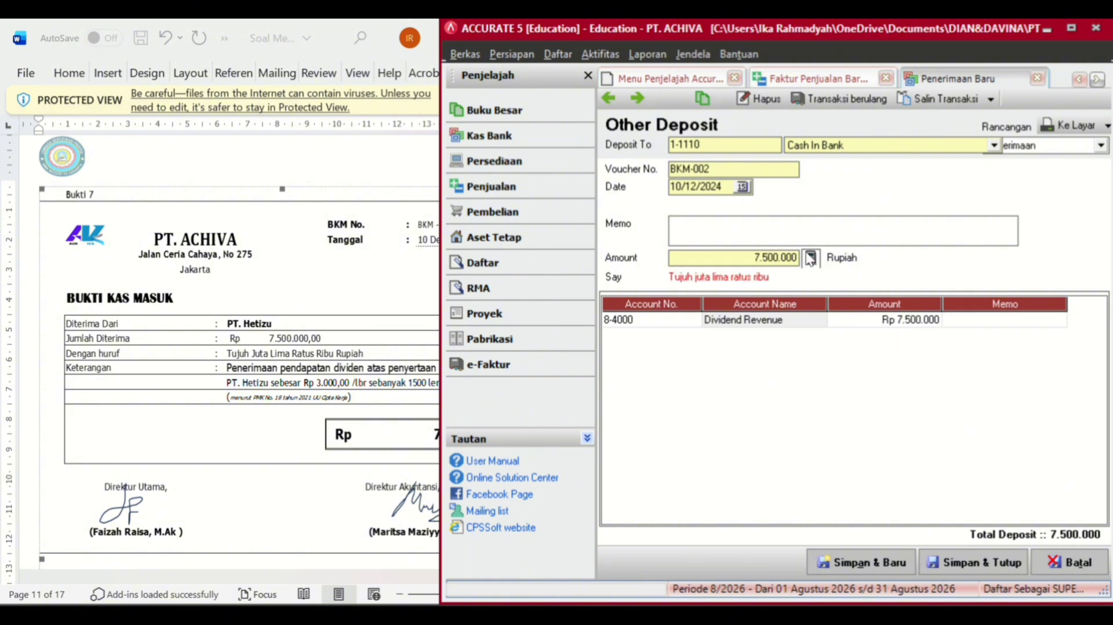
- Enter the memo 'Penerimaan pendapatan dividen atas penyertaan saham'
{"action": "left_click", "coordinate": [771, 230]}
{"action": "type", "text": "Penerimaan pendap"}
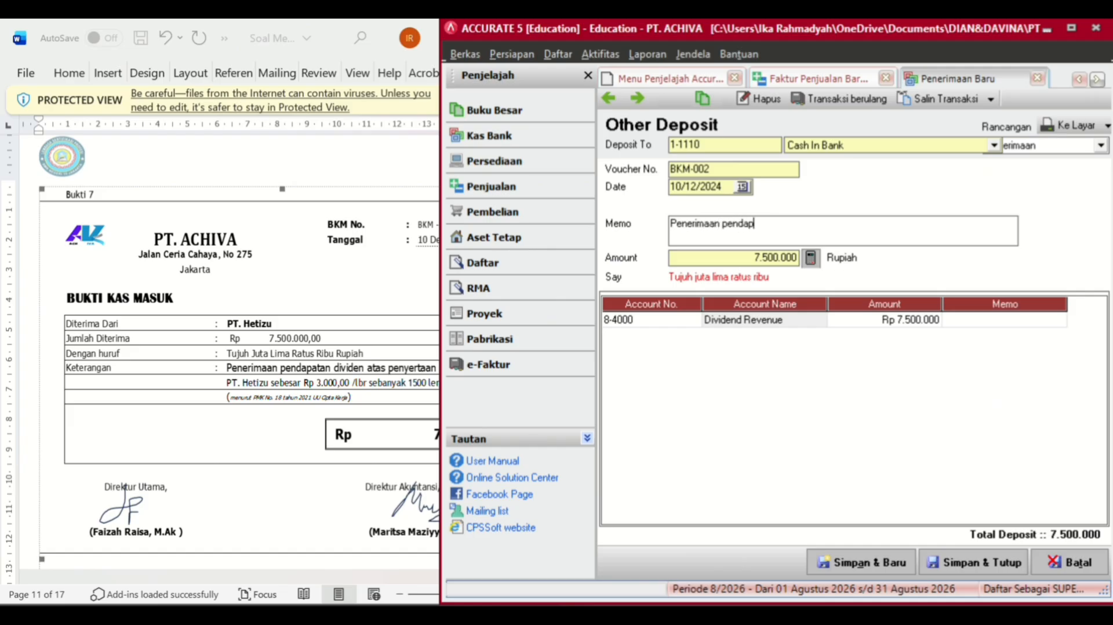
{"action": "type", "text": "tan"}
{"action": "key", "text": "BackSpace"}
{"action": "key", "text": "BackSpace"}
{"action": "type", "text": "tan dividen "}
{"action": "type", "text": "atas pemnyetaan"}
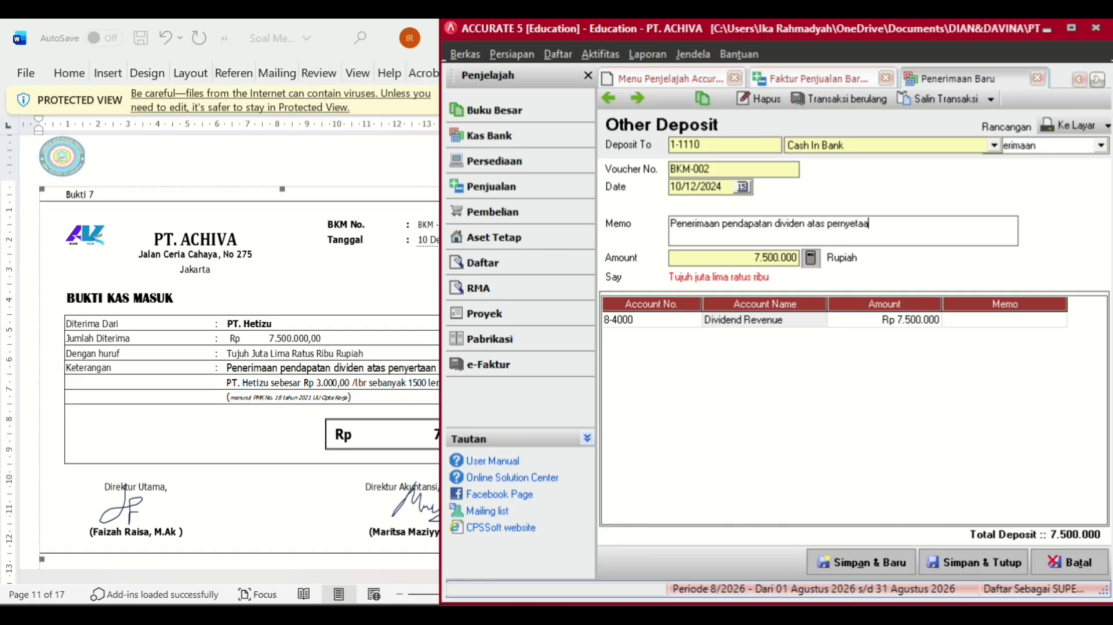
{"action": "left_click", "coordinate": [240, 384]}
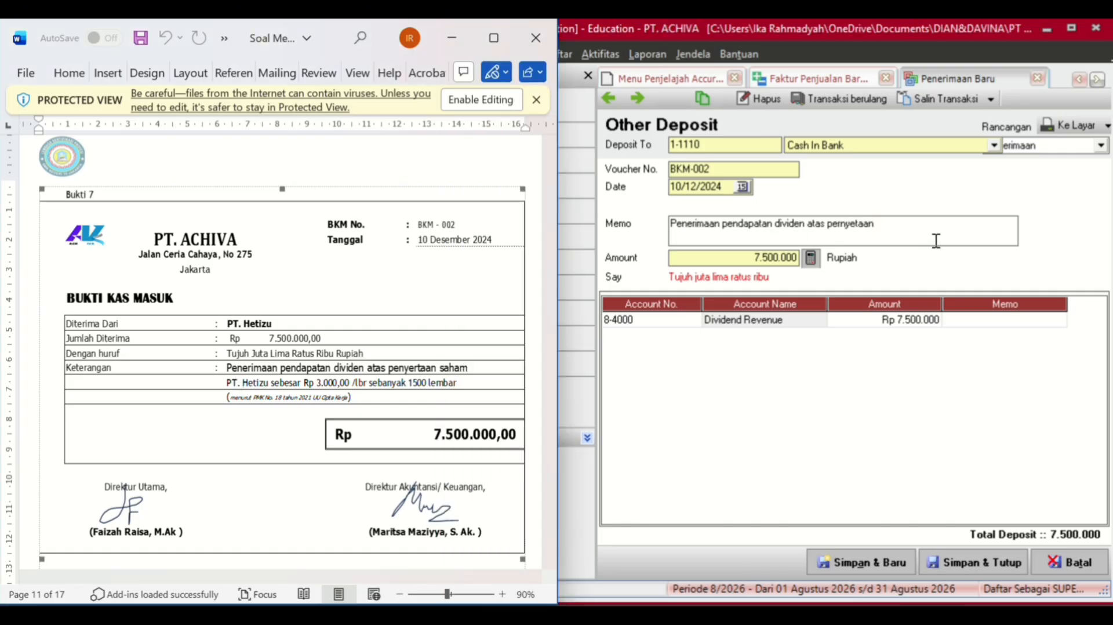
{"action": "left_click", "coordinate": [846, 223]}
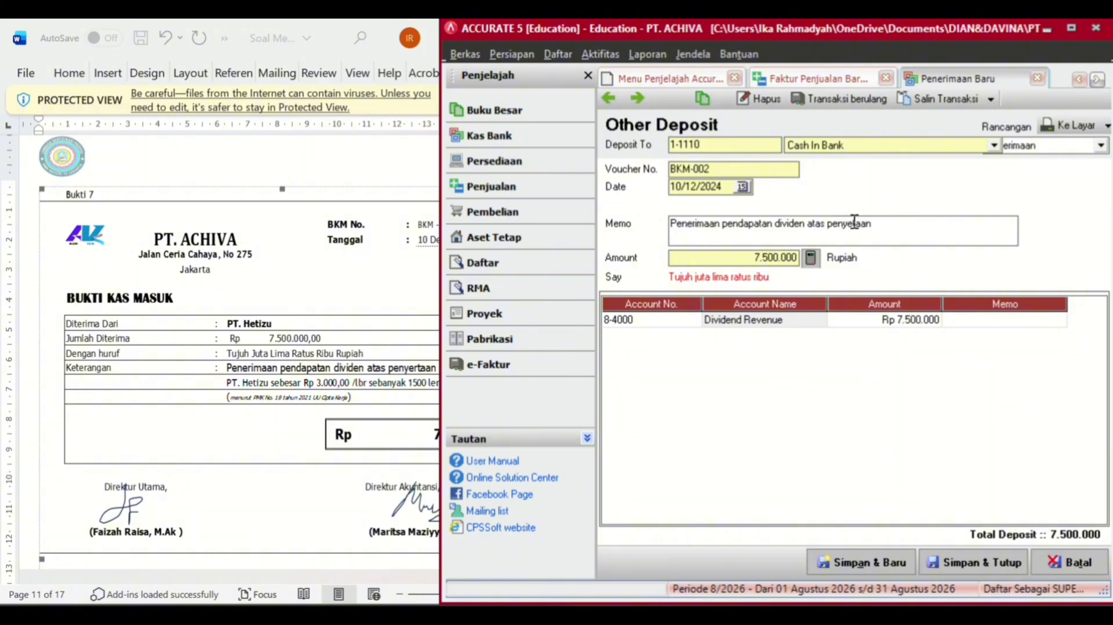
{"action": "left_click", "coordinate": [152, 328]}
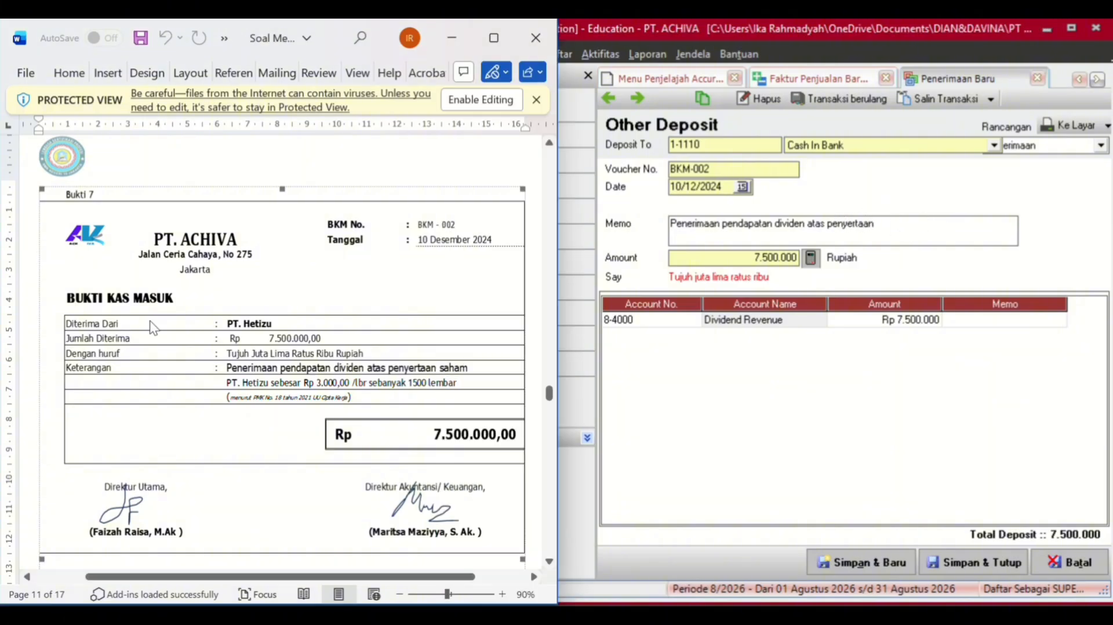
{"action": "left_click", "coordinate": [869, 239]}
{"action": "type", "text": "sah"}
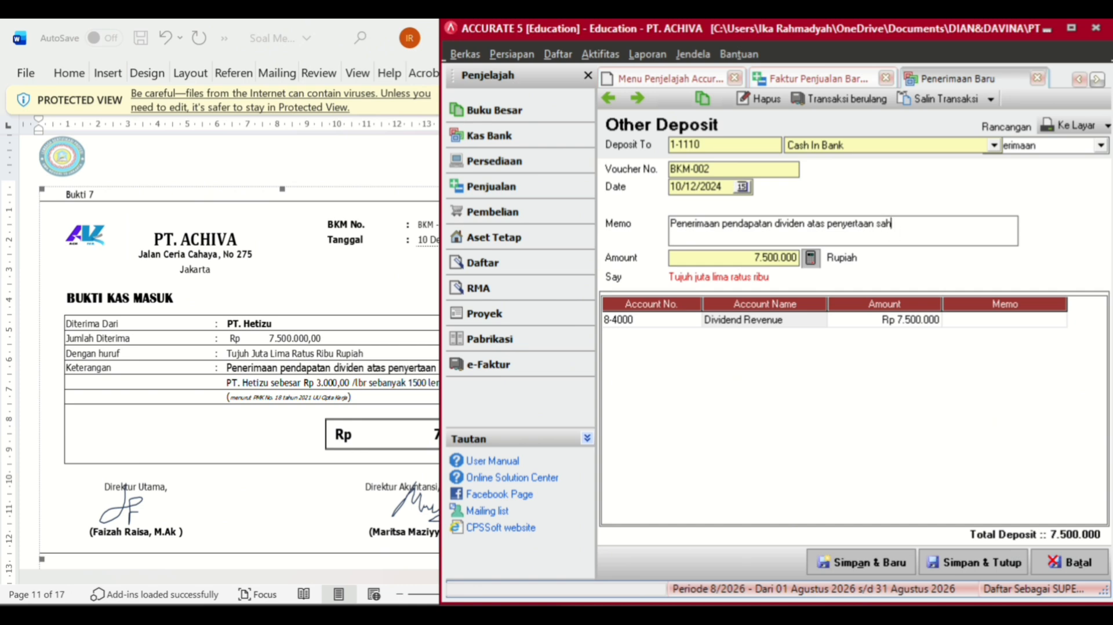
{"action": "type", "text": "am"}
- Save and close the BKM-002 receipt
{"action": "left_click", "coordinate": [976, 569]}
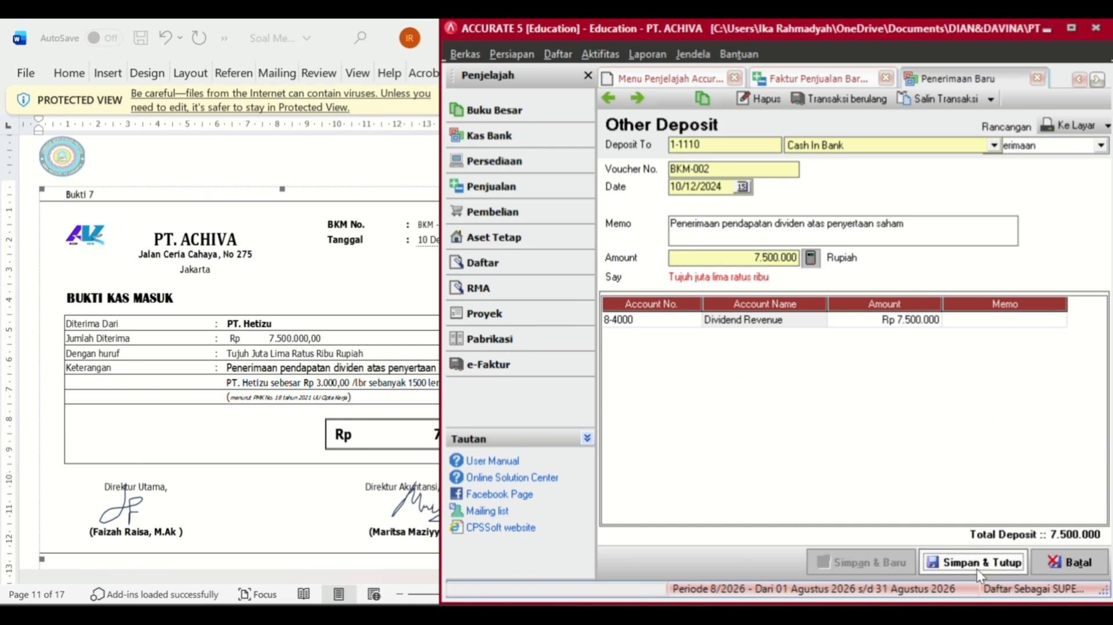
{"action": "scroll", "coordinate": [144, 397], "scroll_direction": "down", "scroll_amount": 5}
{"action": "scroll", "coordinate": [144, 397], "scroll_direction": "down", "scroll_amount": 3}
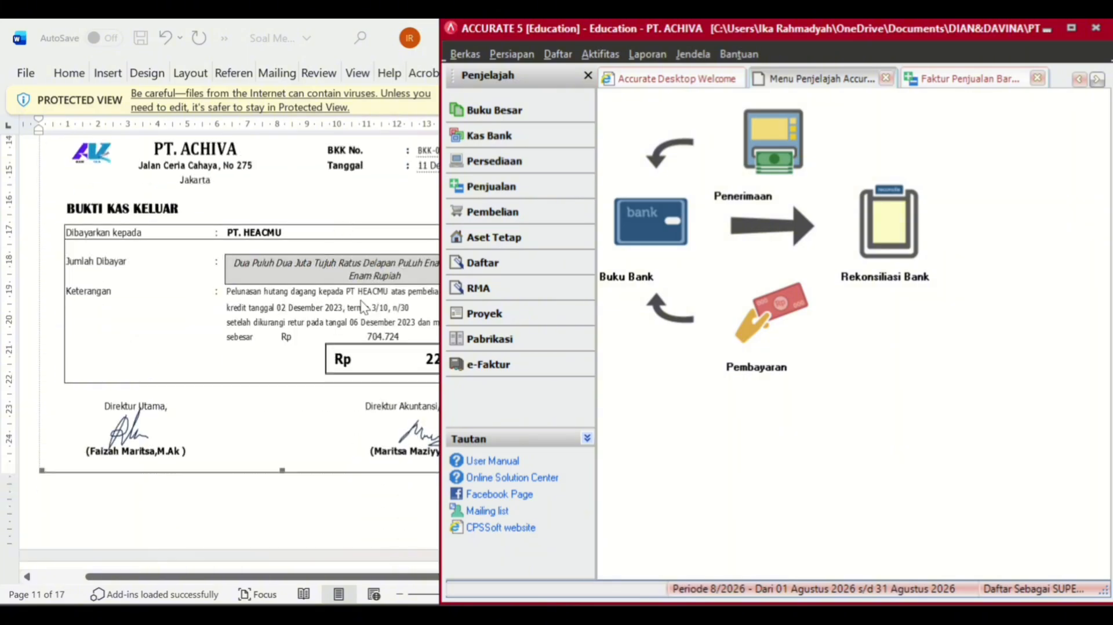
- Start a new purchase payment to vendor PT HEACMU
{"action": "left_click", "coordinate": [516, 186]}
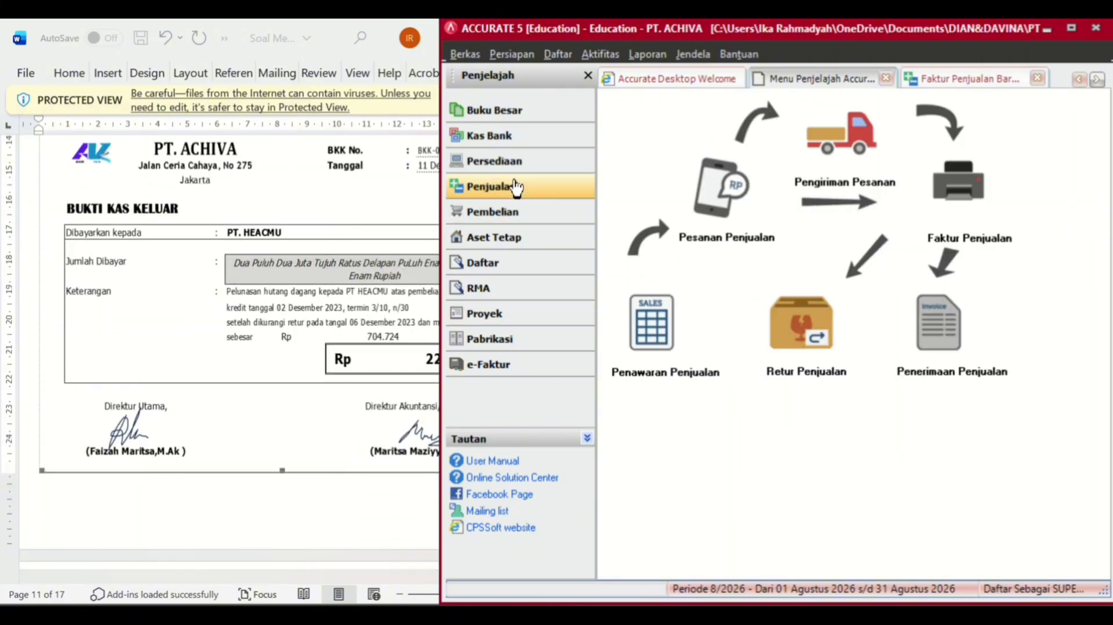
{"action": "left_click", "coordinate": [498, 212]}
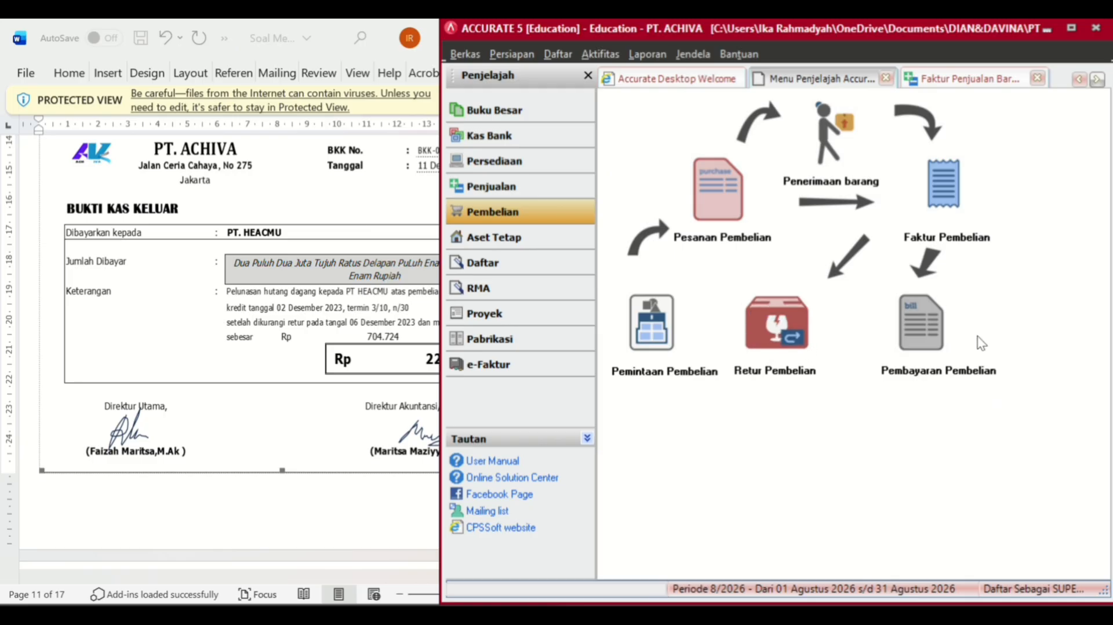
{"action": "left_click", "coordinate": [941, 347]}
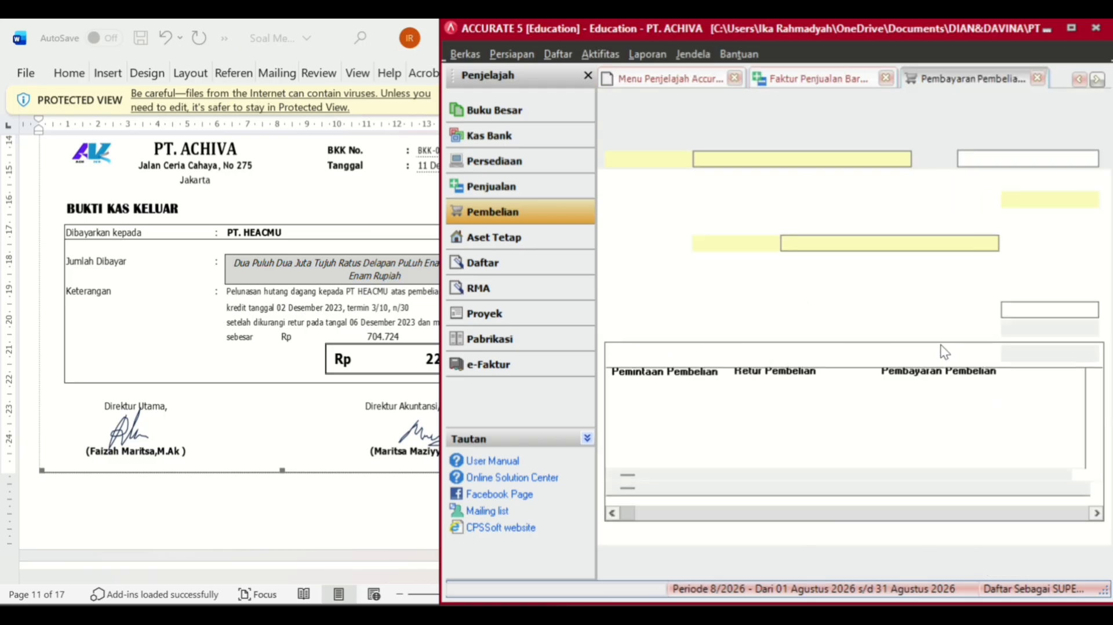
{"action": "left_click", "coordinate": [903, 159]}
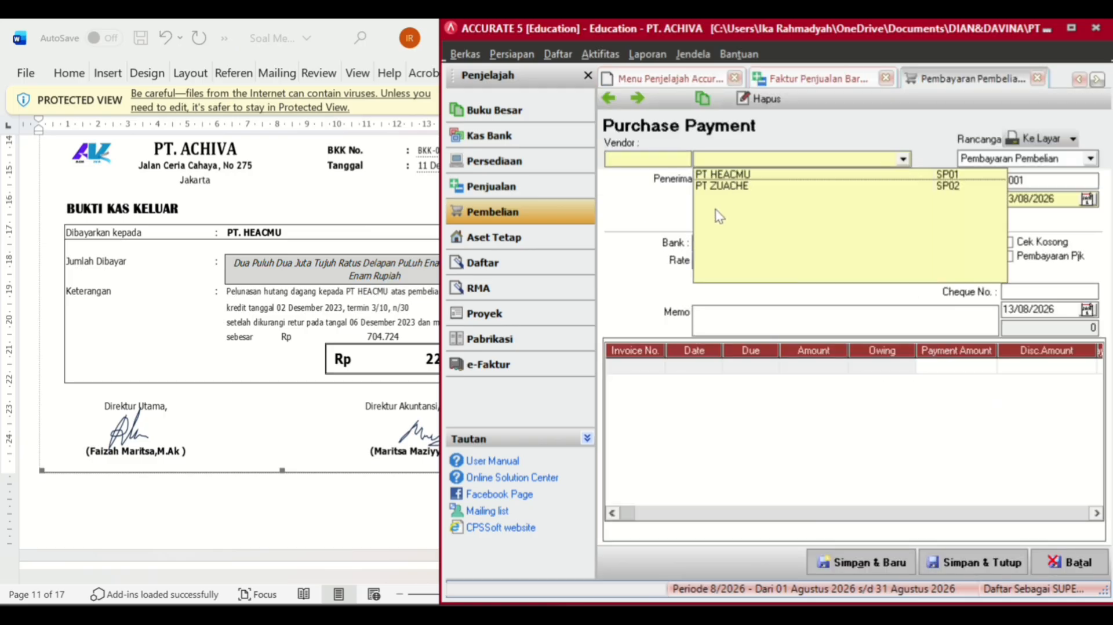
{"action": "left_click", "coordinate": [730, 175]}
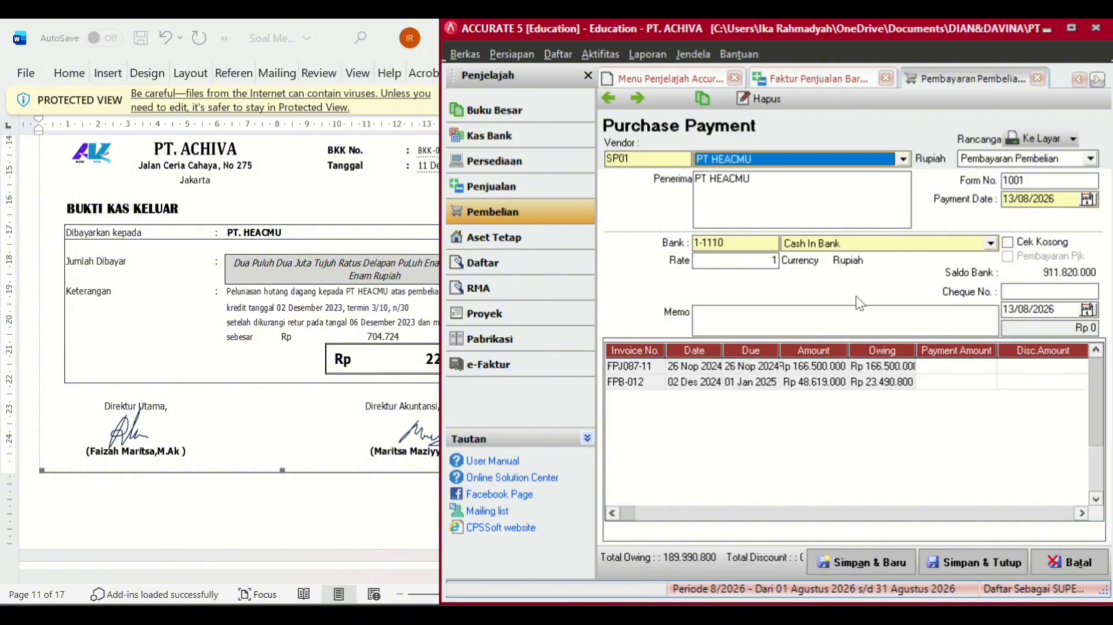
- Review invoice FPB-012 and mark it for a payment of 23.490.800
{"action": "left_click", "coordinate": [956, 383]}
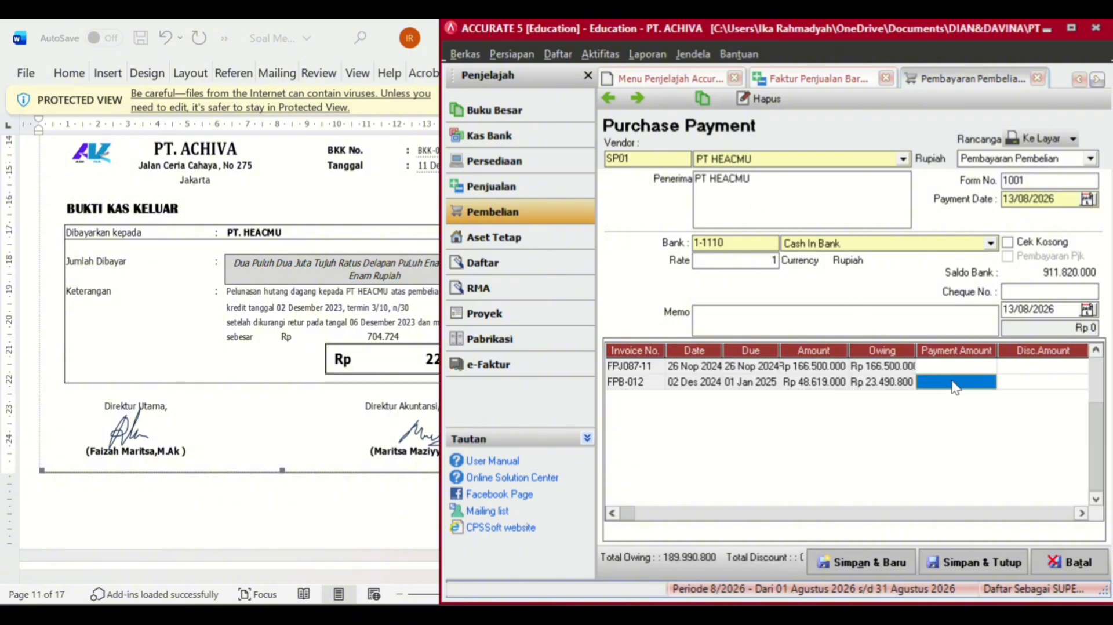
{"action": "key", "text": "Tab"}
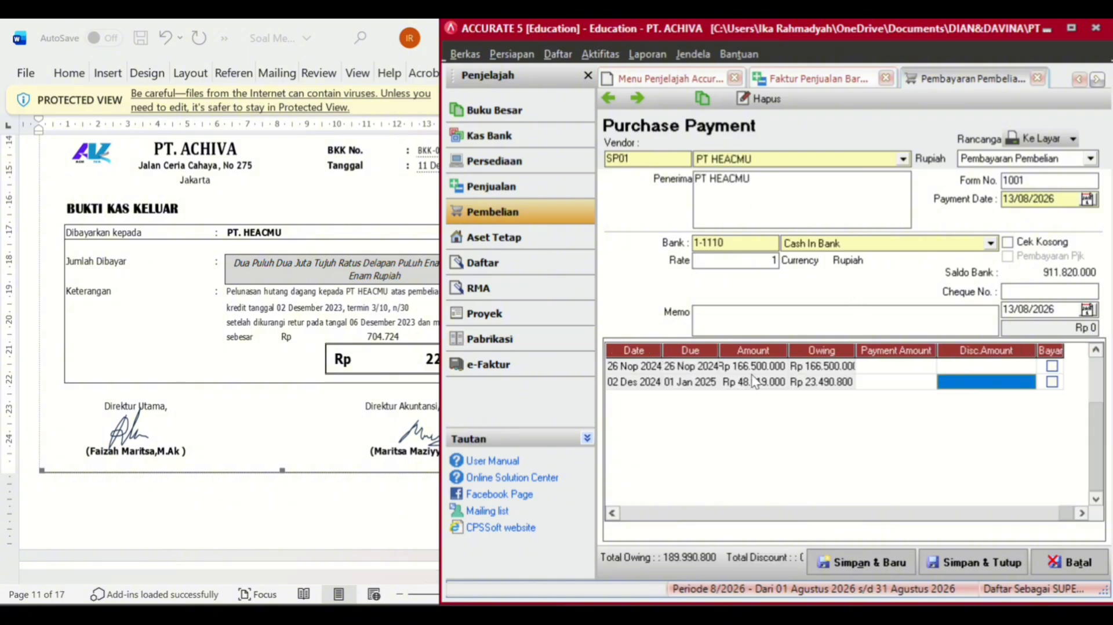
{"action": "left_click", "coordinate": [313, 355]}
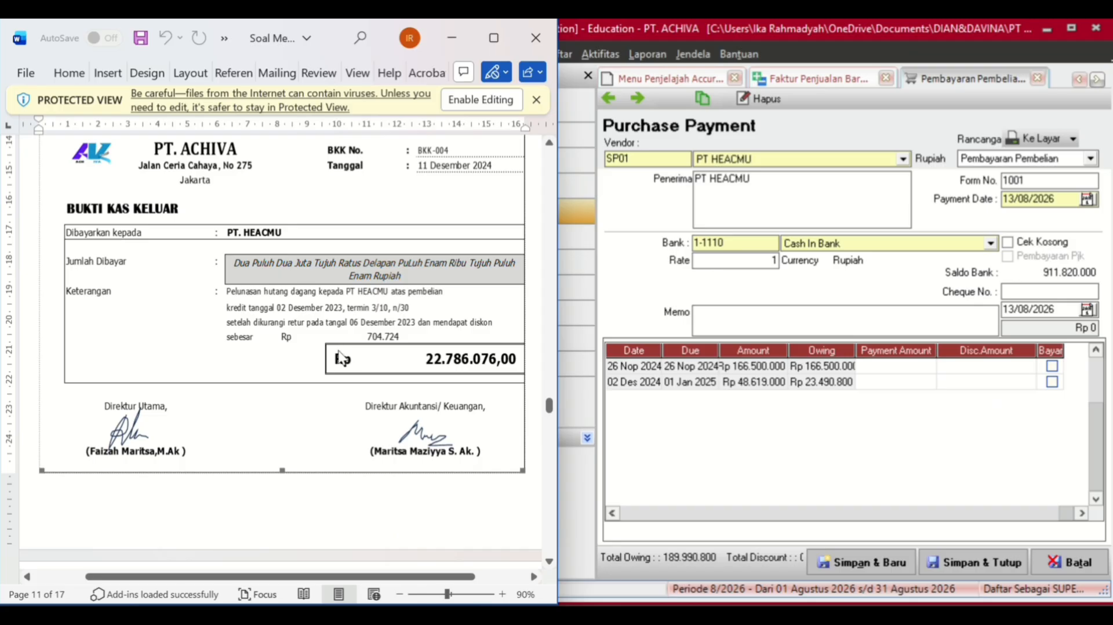
{"action": "left_click", "coordinate": [965, 381]}
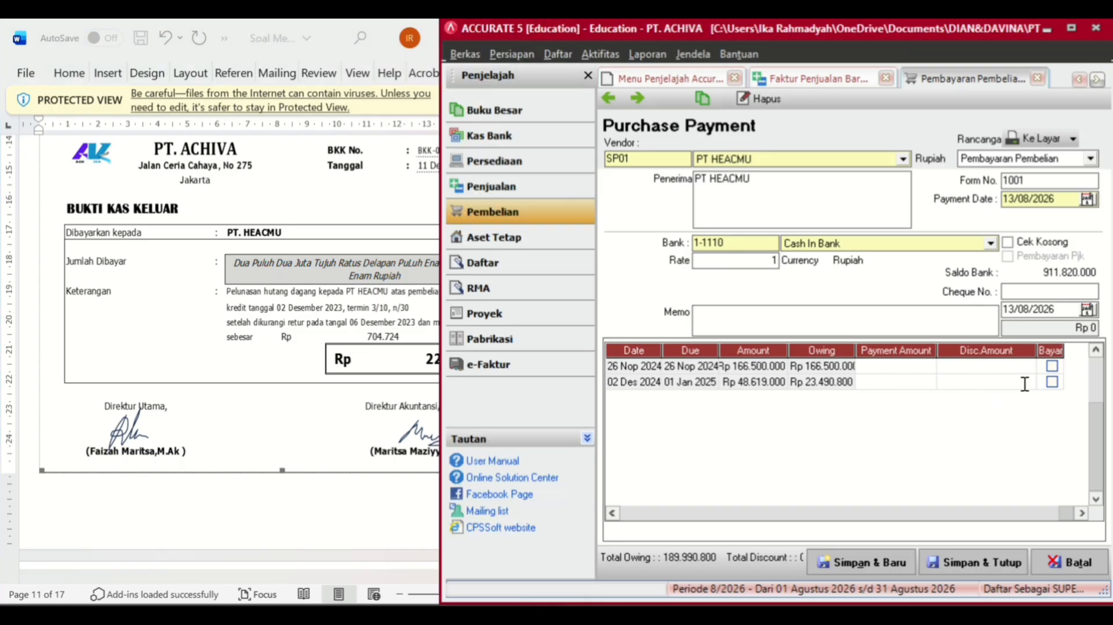
{"action": "double_click", "coordinate": [1052, 381]}
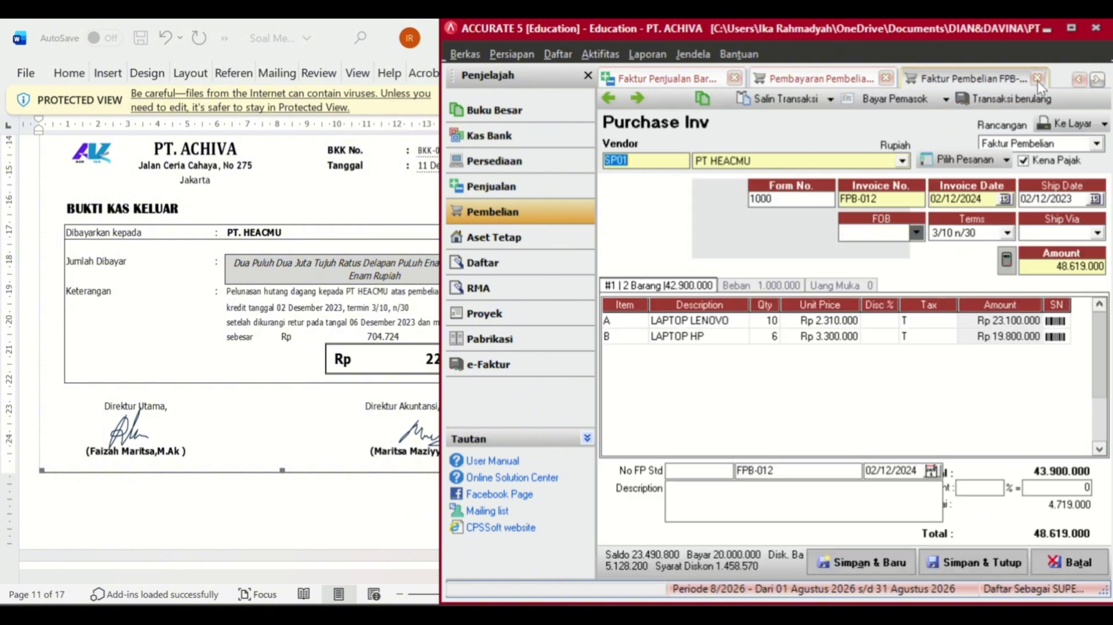
{"action": "left_click", "coordinate": [1037, 78]}
{"action": "left_click", "coordinate": [1052, 381]}
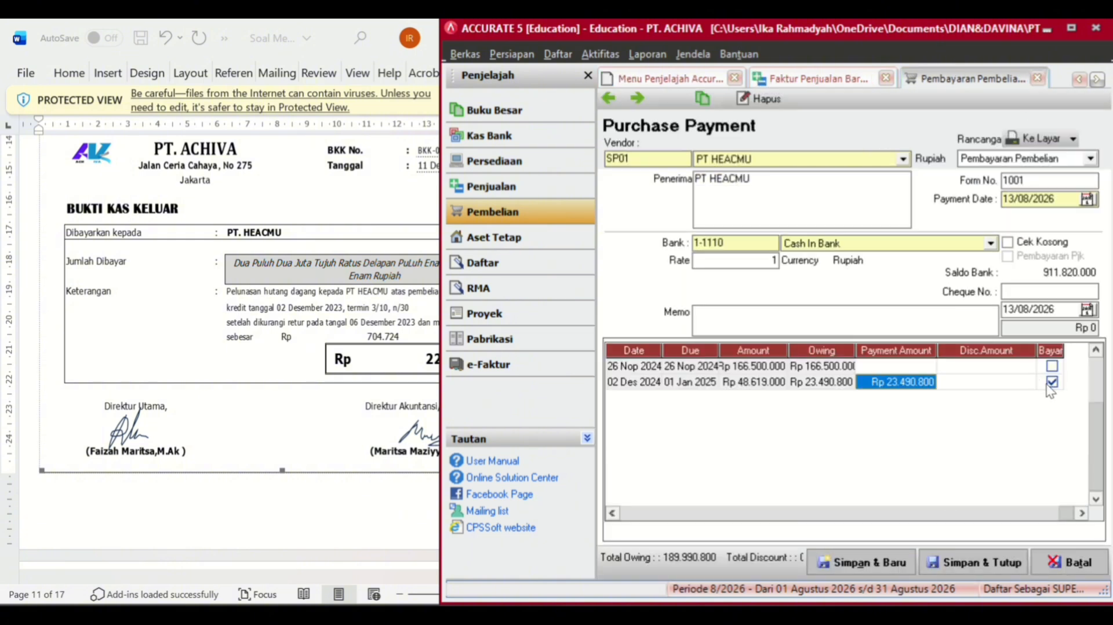
{"action": "left_click", "coordinate": [985, 382]}
{"action": "double_click", "coordinate": [976, 381]}
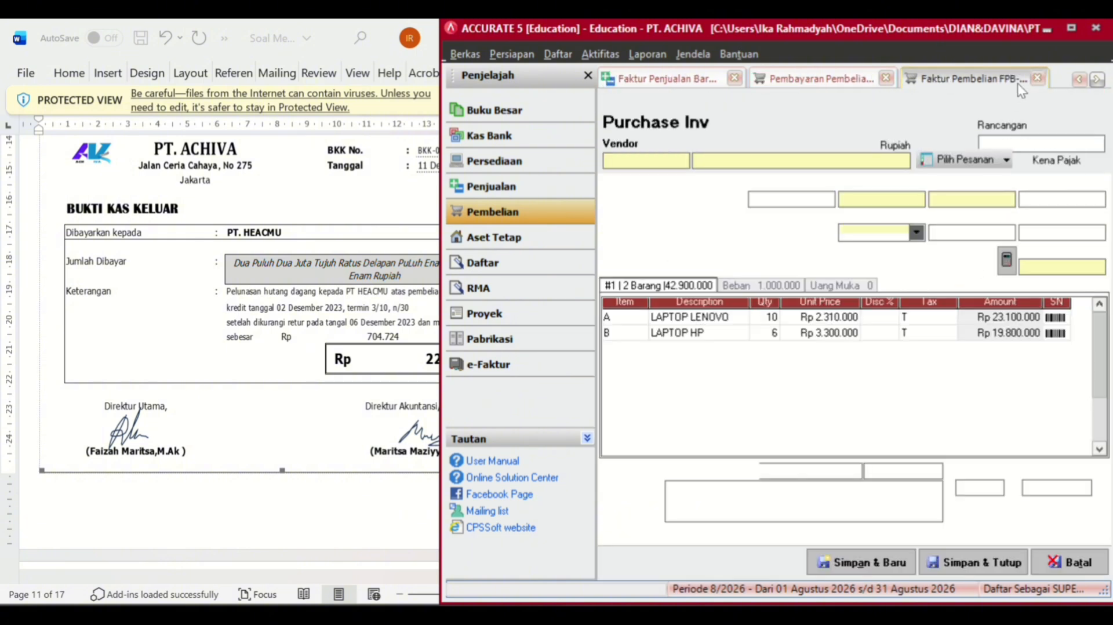
{"action": "left_click", "coordinate": [1037, 78]}
{"action": "left_click", "coordinate": [979, 383]}
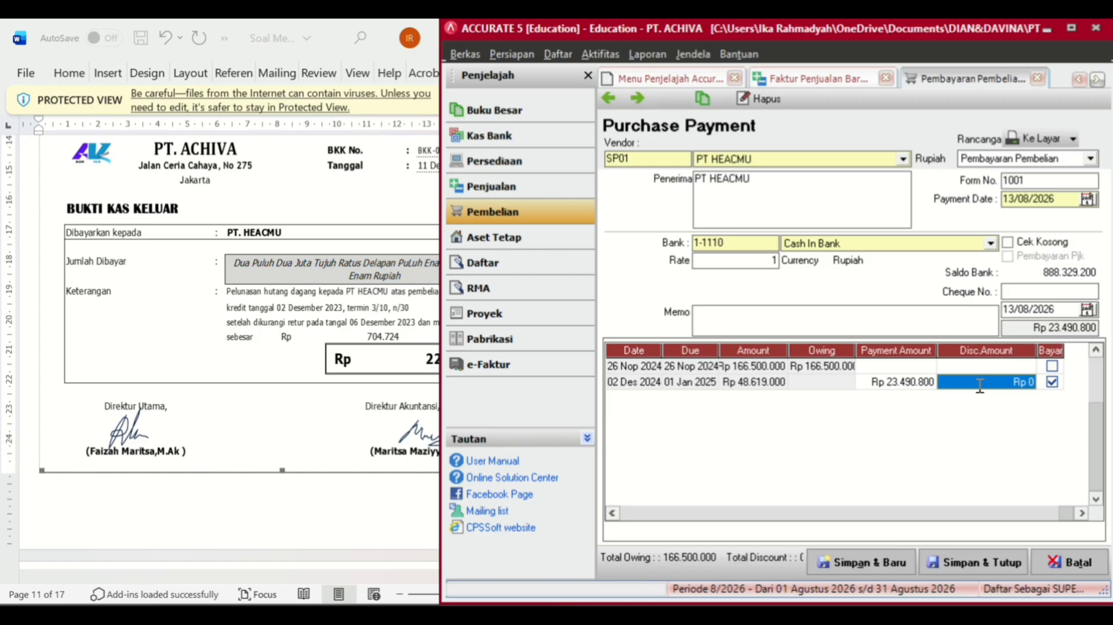
{"action": "right_click", "coordinate": [1019, 389]}
- Give invoice FPB-012 a 704.724 discount posted to the Purchase Discount account
{"action": "left_click", "coordinate": [1031, 398]}
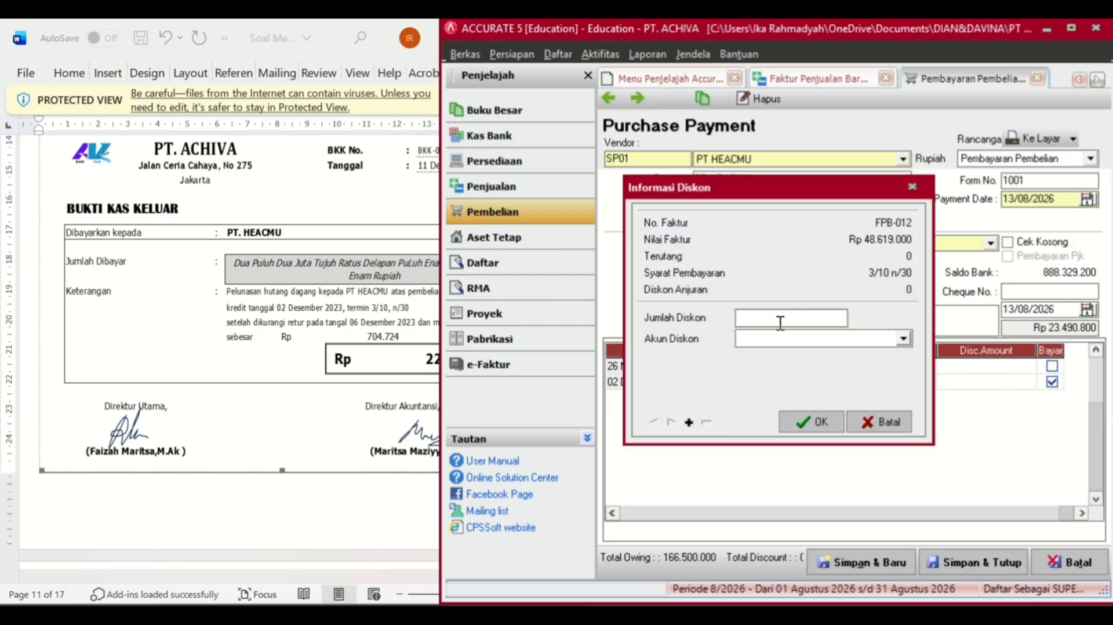
{"action": "type", "text": "704."}
{"action": "type", "text": "7"}
{"action": "type", "text": "24"}
{"action": "left_click", "coordinate": [787, 339]}
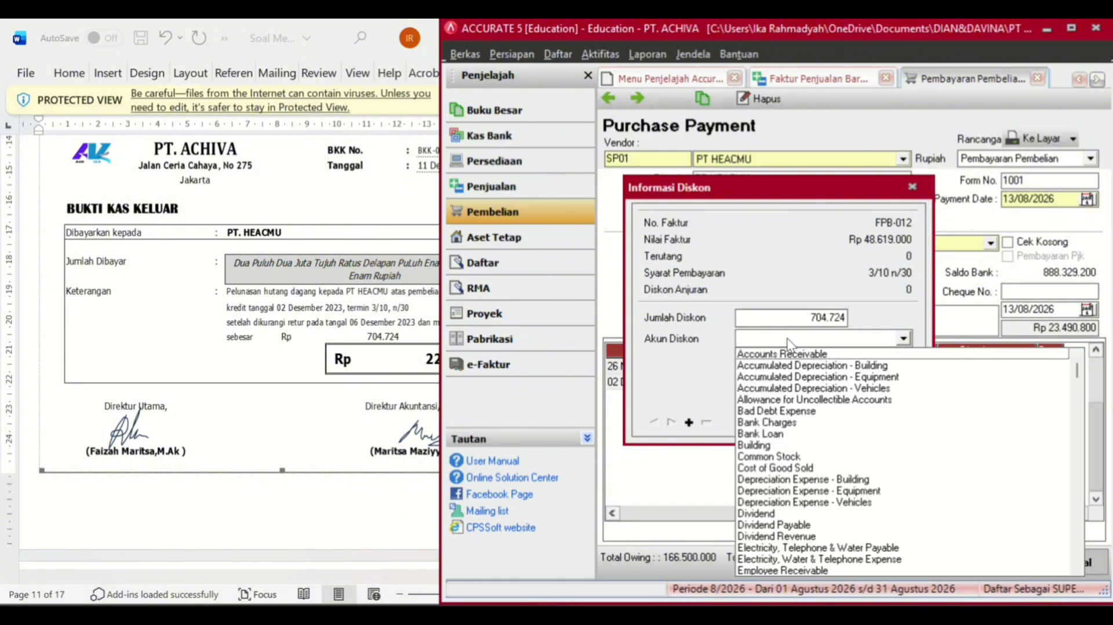
{"action": "type", "text": "Purchase Discount"}
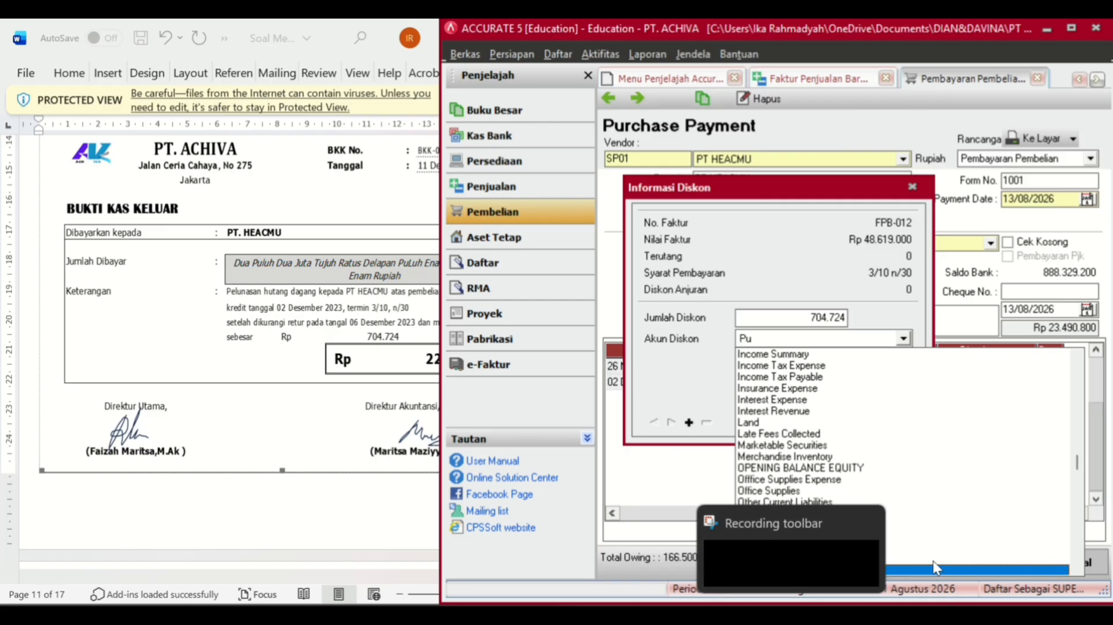
{"action": "left_click", "coordinate": [931, 565]}
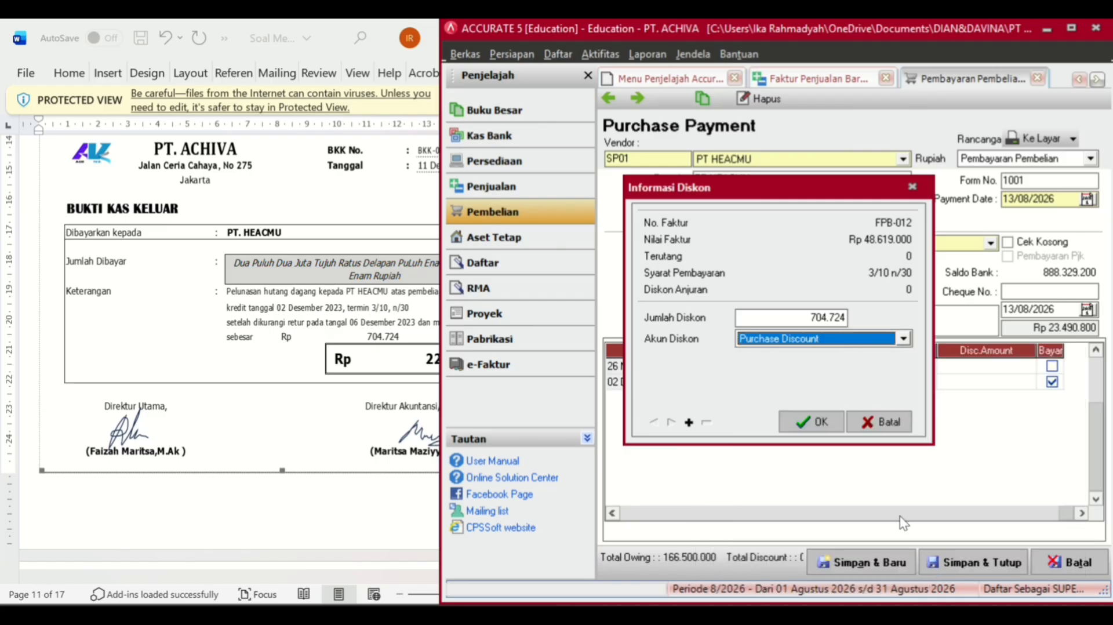
{"action": "left_click", "coordinate": [822, 421]}
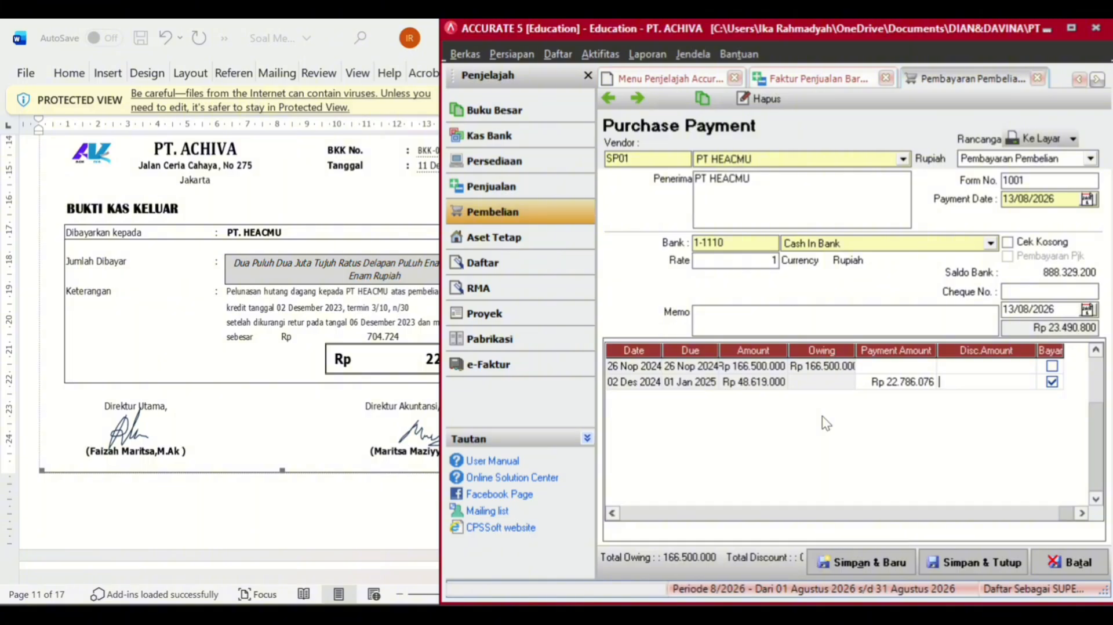
{"action": "left_click", "coordinate": [325, 379]}
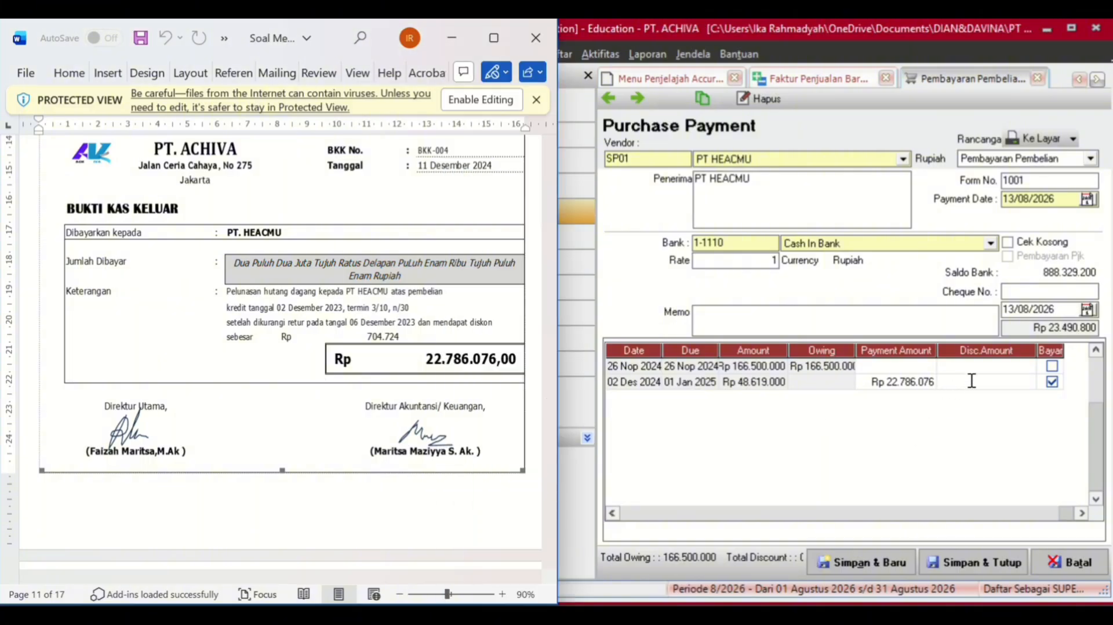
- Enter the 704724 discount amount and set the payment date to 11/12/2024
{"action": "left_click", "coordinate": [998, 379]}
{"action": "type", "text": "704724"}
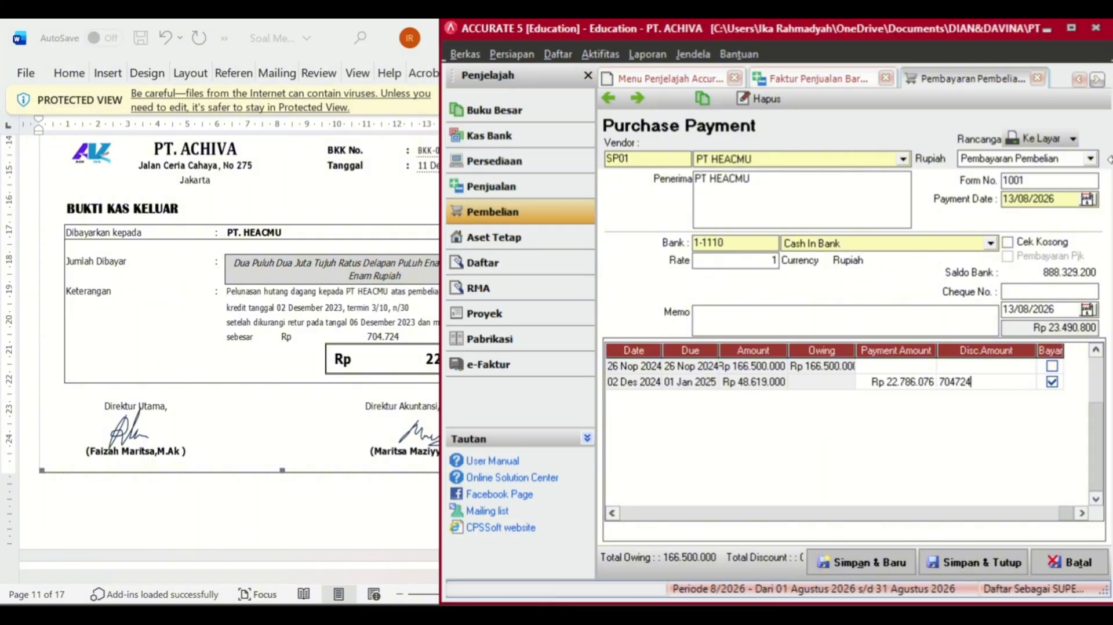
{"action": "left_click", "coordinate": [1065, 199]}
{"action": "key", "text": "BackSpace"}
{"action": "key", "text": "BackSpace"}
{"action": "key", "text": "BackSpace"}
{"action": "key", "text": "BackSpace"}
{"action": "key", "text": "BackSpace"}
{"action": "key", "text": "BackSpace"}
{"action": "key", "text": "BackSpace"}
{"action": "key", "text": "BackSpace"}
{"action": "type", "text": "11/12/"}
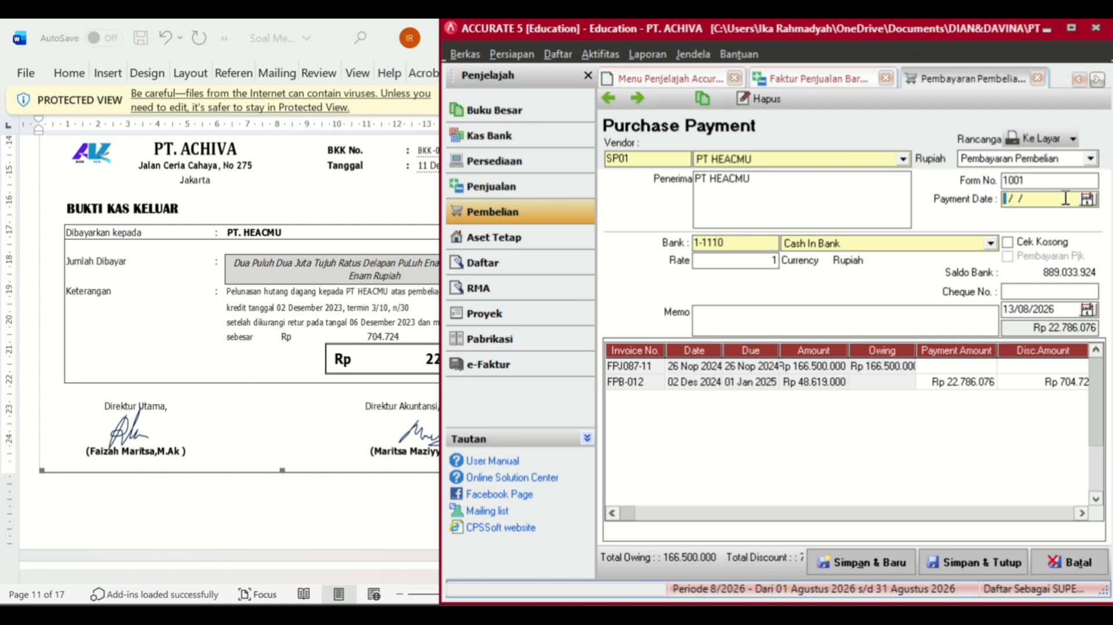
{"action": "type", "text": "2024"}
- Set form number BKK-004 and cheque date 11/12/2024, then save the payment
{"action": "left_click", "coordinate": [1032, 179]}
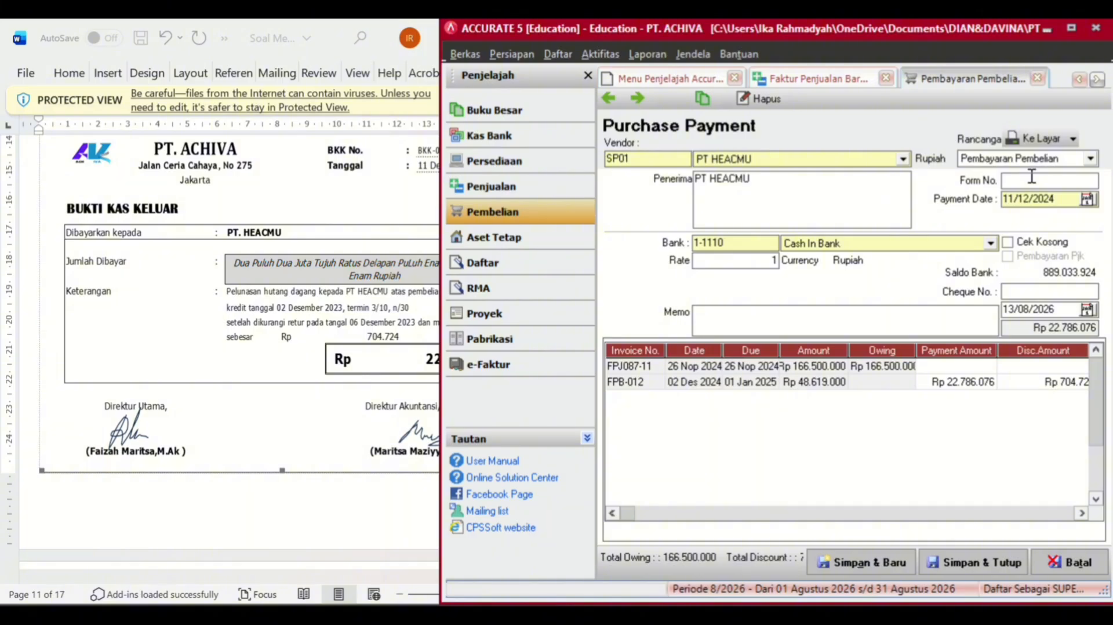
{"action": "type", "text": "BKK-0"}
{"action": "left_click", "coordinate": [425, 226]}
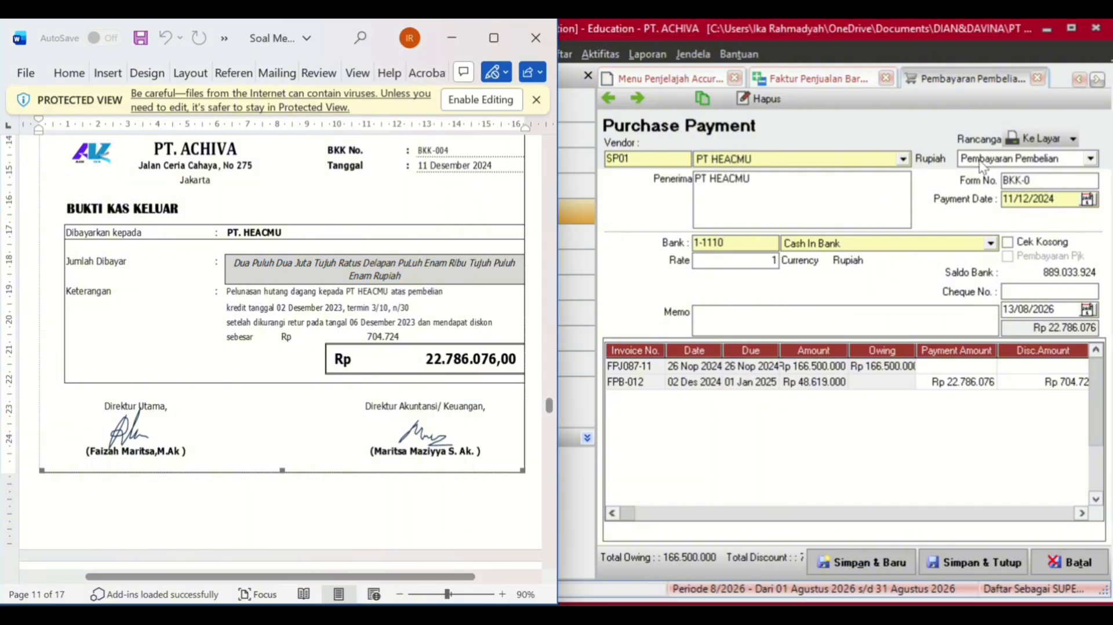
{"action": "left_click", "coordinate": [1052, 180]}
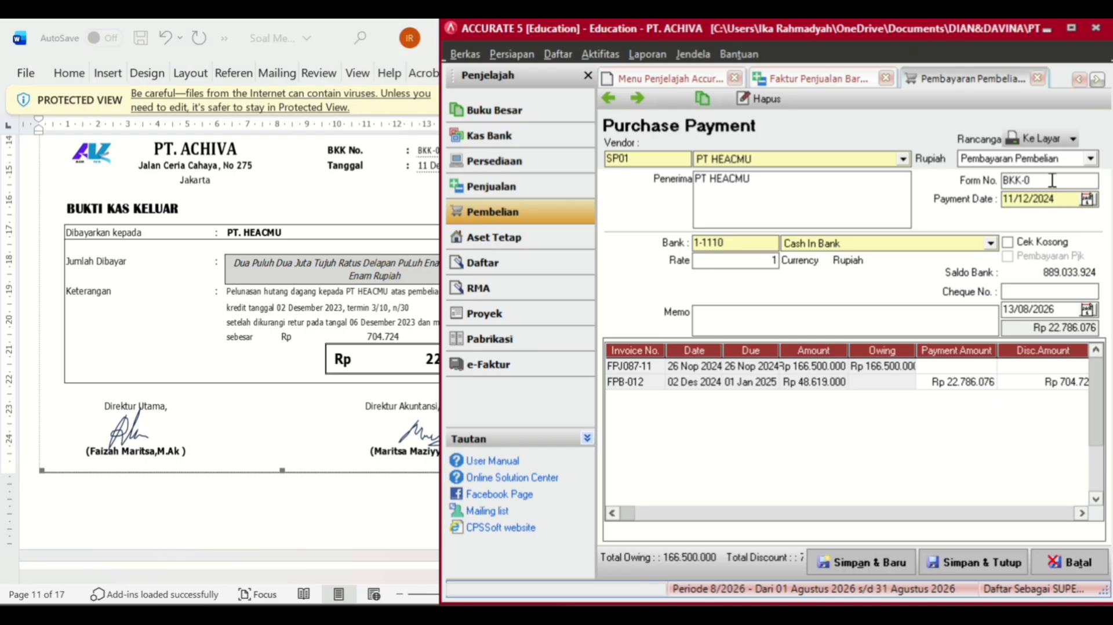
{"action": "type", "text": "04112"}
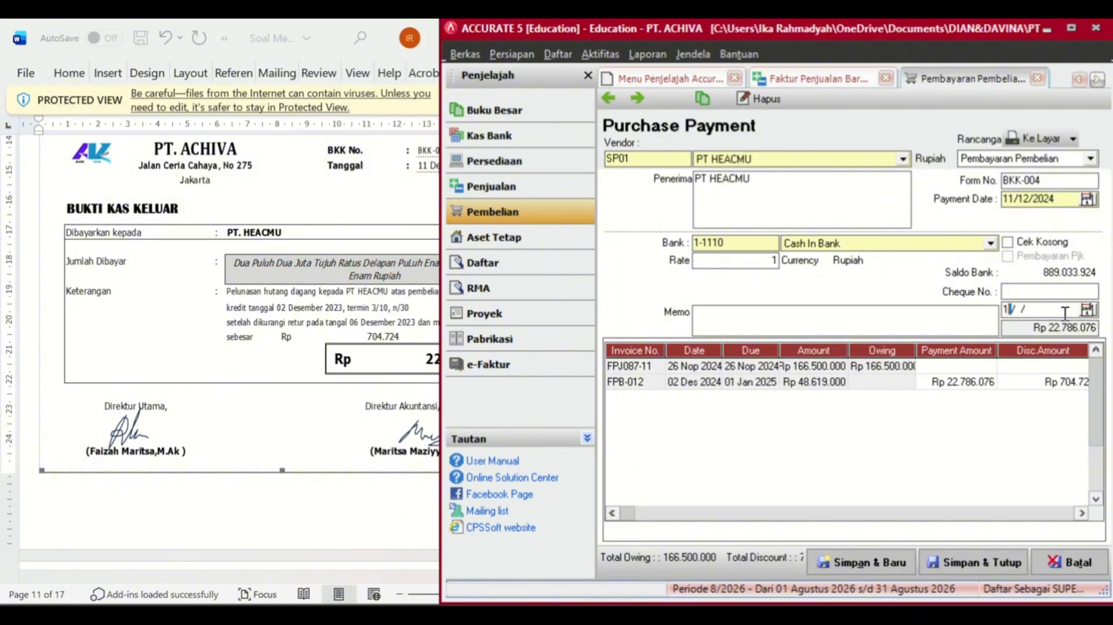
{"action": "type", "text": "22024"}
{"action": "left_click", "coordinate": [1006, 557]}
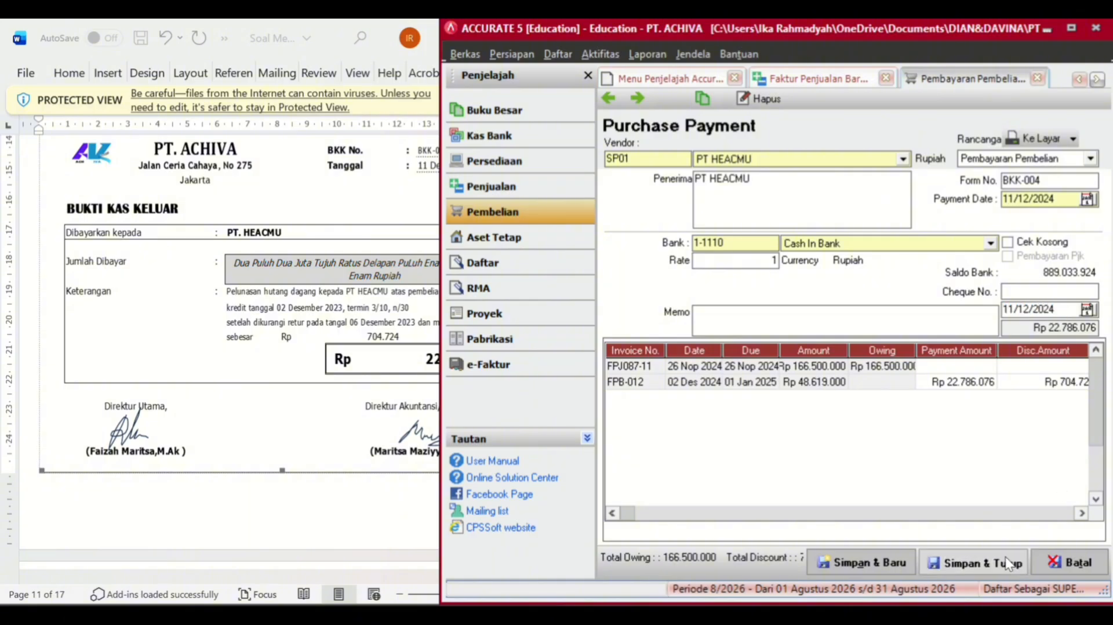
- Start a new sales invoice for customer PT CEMERLANG GEMILANG
{"action": "left_click", "coordinate": [353, 426]}
{"action": "scroll", "coordinate": [354, 426], "scroll_direction": "down", "scroll_amount": 10}
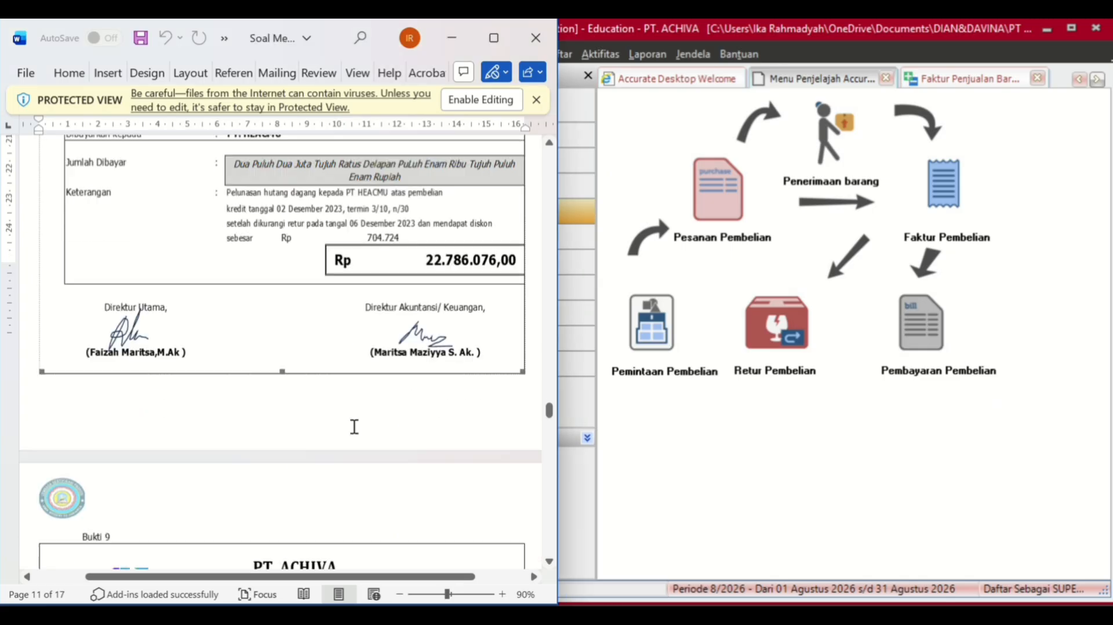
{"action": "scroll", "coordinate": [354, 426], "scroll_direction": "down", "scroll_amount": 3}
{"action": "scroll", "coordinate": [354, 426], "scroll_direction": "up", "scroll_amount": 1}
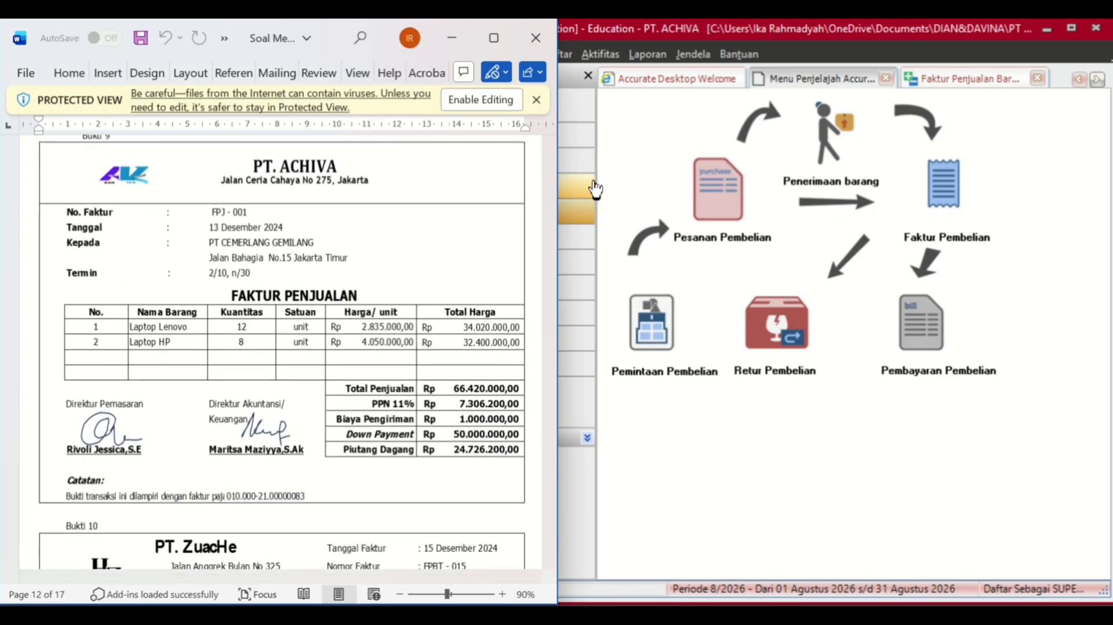
{"action": "left_click", "coordinate": [592, 186]}
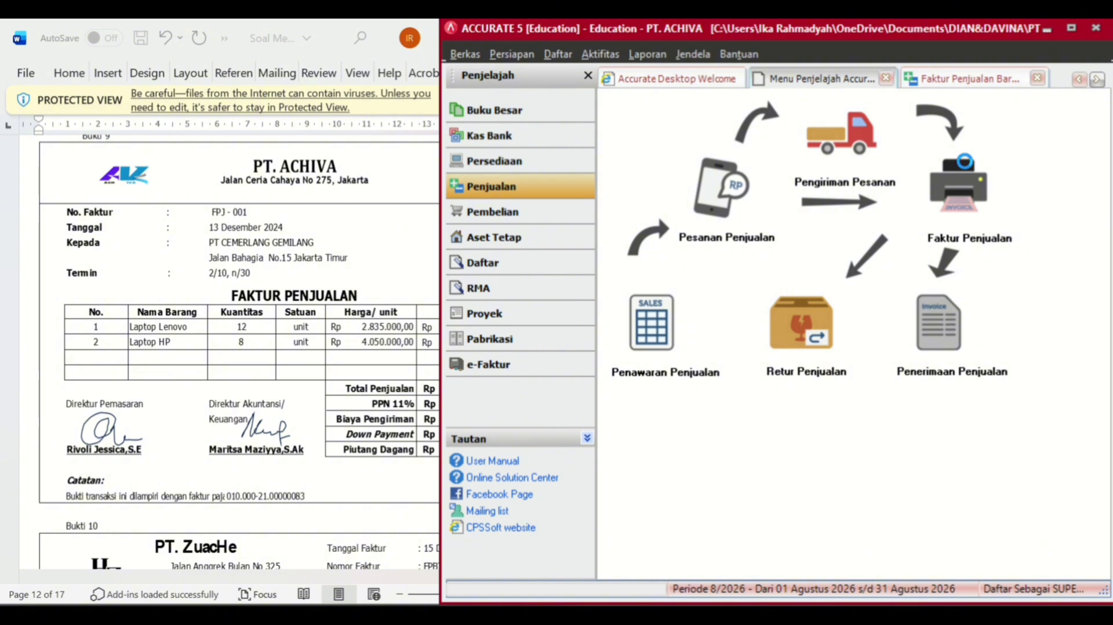
{"action": "left_click", "coordinate": [970, 163]}
{"action": "left_click", "coordinate": [901, 154]}
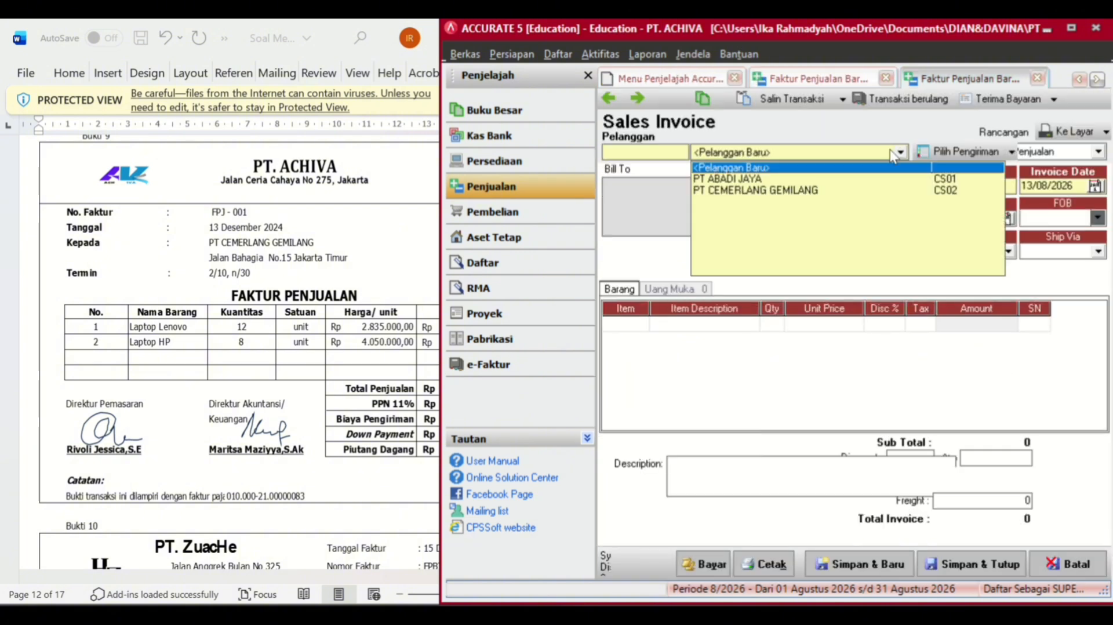
{"action": "left_click", "coordinate": [757, 193]}
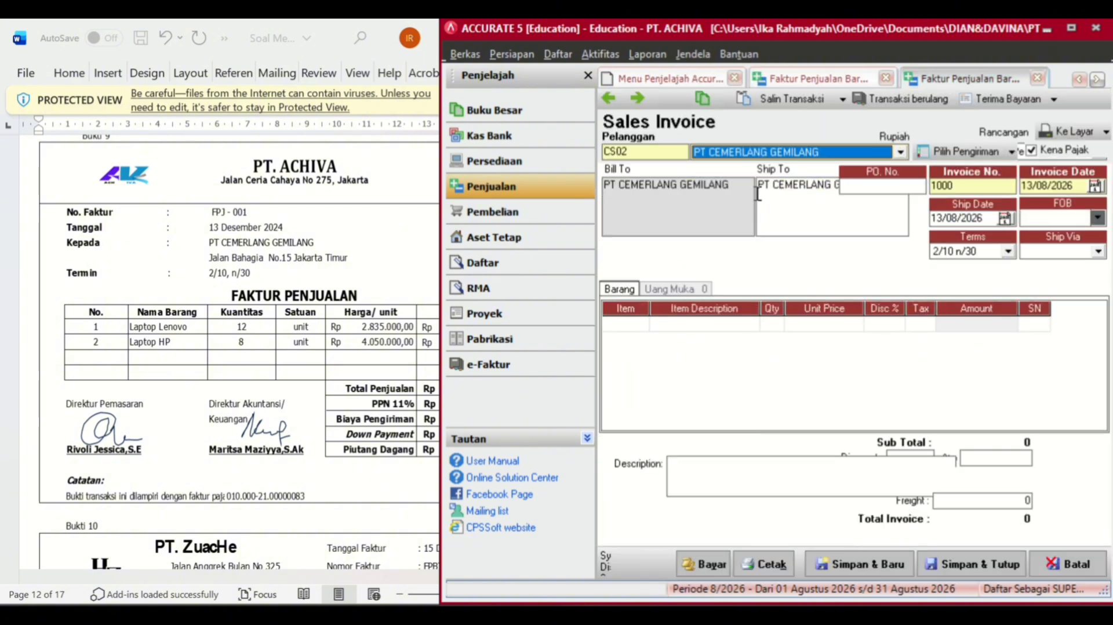
- Set invoice number FPJ-001 with invoice and ship dates of 13/12/2024
{"action": "left_click", "coordinate": [1072, 186]}
{"action": "key", "text": "Delete"}
{"action": "type", "text": "13/"}
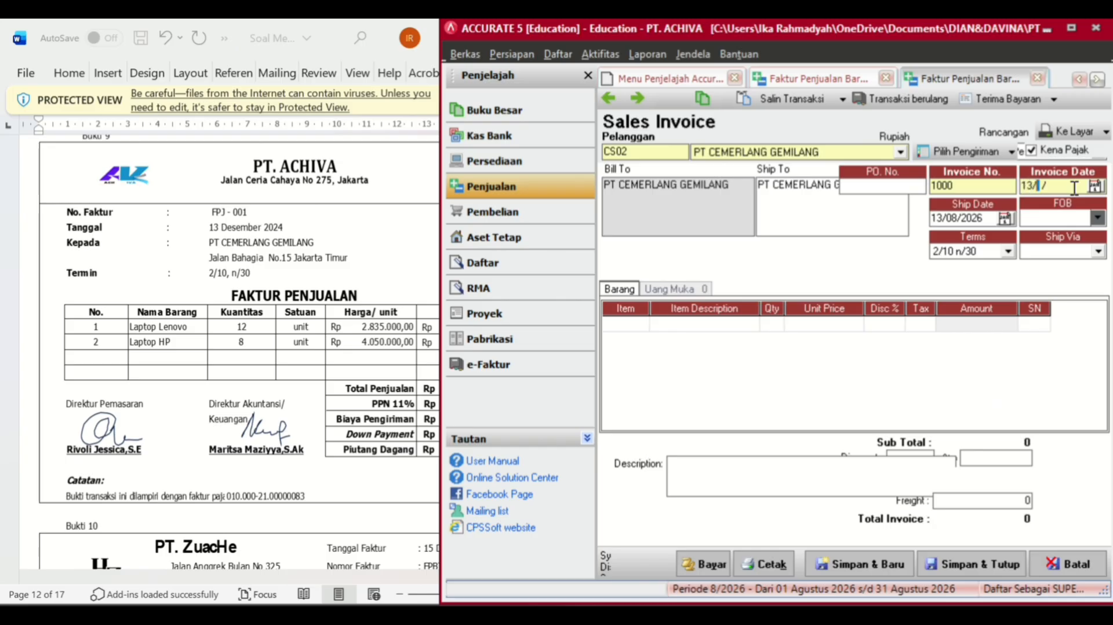
{"action": "type", "text": "12/2024"}
{"action": "left_click", "coordinate": [994, 187]}
{"action": "type", "text": "FPJ-001"}
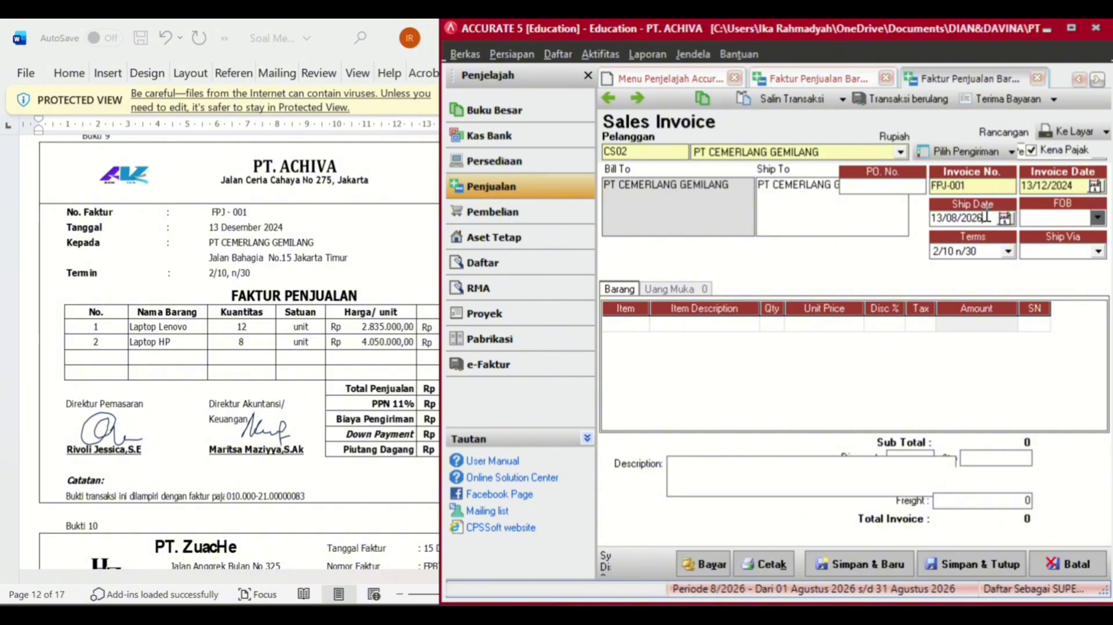
{"action": "key", "text": "BackSpace"}
{"action": "key", "text": "BackSpace"}
{"action": "key", "text": "BackSpace"}
{"action": "key", "text": "BackSpace"}
{"action": "key", "text": "BackSpace"}
{"action": "key", "text": "BackSpace"}
{"action": "key", "text": "BackSpace"}
{"action": "key", "text": "BackSpace"}
{"action": "type", "text": "13122"}
{"action": "left_click", "coordinate": [639, 322]}
- Add 12 LAPTOP LENOVO to the invoice at 2.935.000 each
{"action": "left_click", "coordinate": [640, 323]}
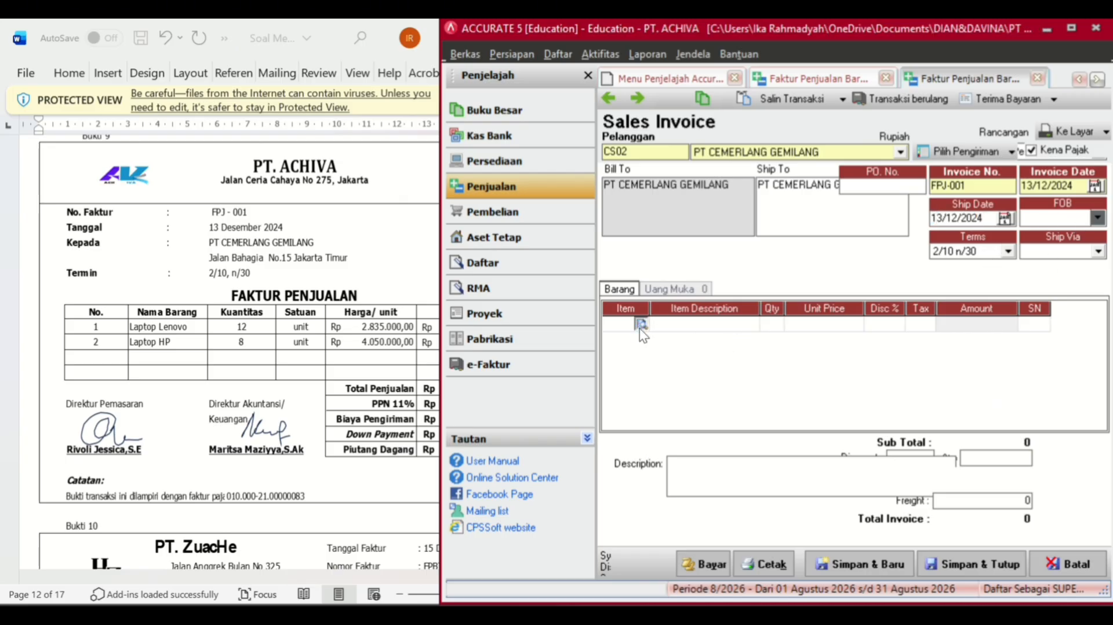
{"action": "left_click", "coordinate": [559, 219]}
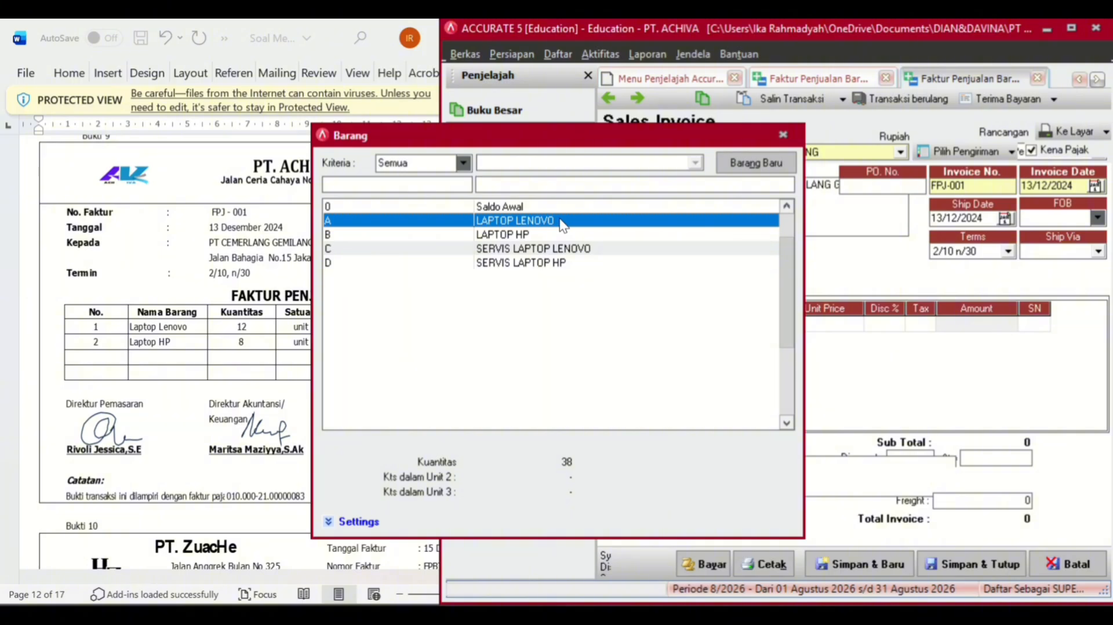
{"action": "double_click", "coordinate": [560, 220]}
{"action": "left_click", "coordinate": [777, 325]}
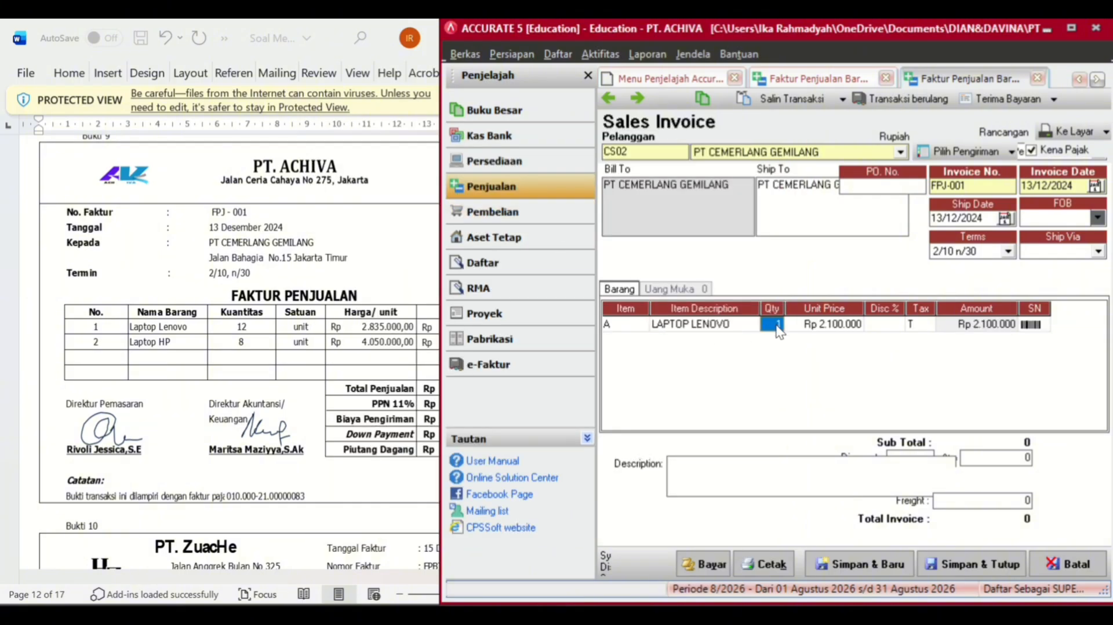
{"action": "type", "text": "12"}
{"action": "key", "text": "Tab"}
{"action": "key", "text": "BackSpace"}
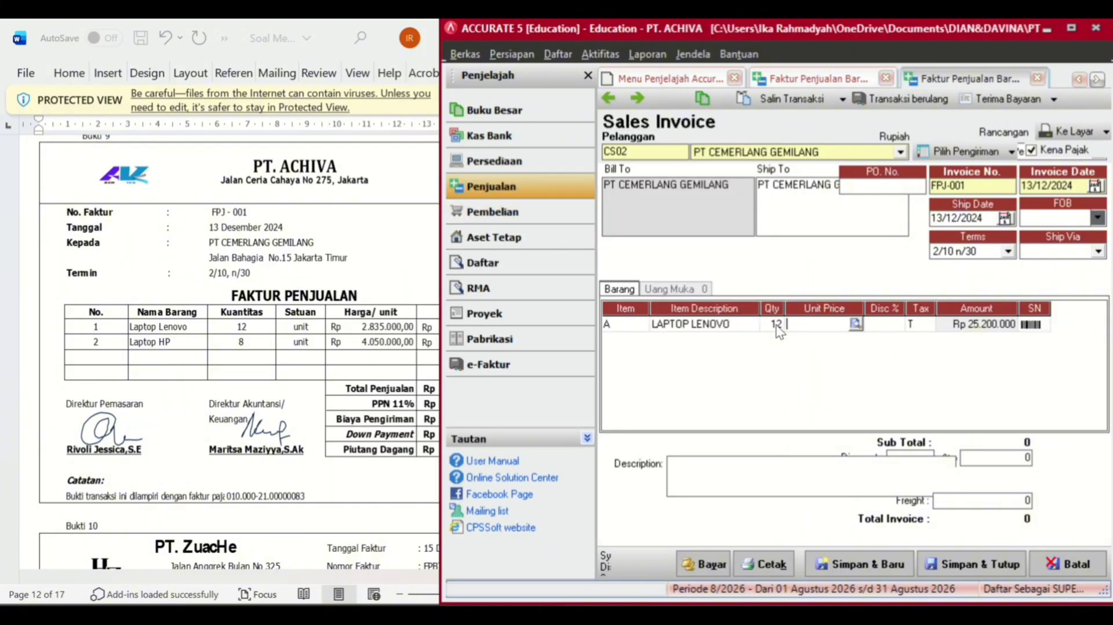
{"action": "type", "text": "2.935.000"}
{"action": "key", "text": "Tab"}
{"action": "key", "text": "Tab"}
{"action": "key", "text": "Tab"}
- Correct the LAPTOP LENOVO unit price to 2.835.000
{"action": "left_click", "coordinate": [816, 327]}
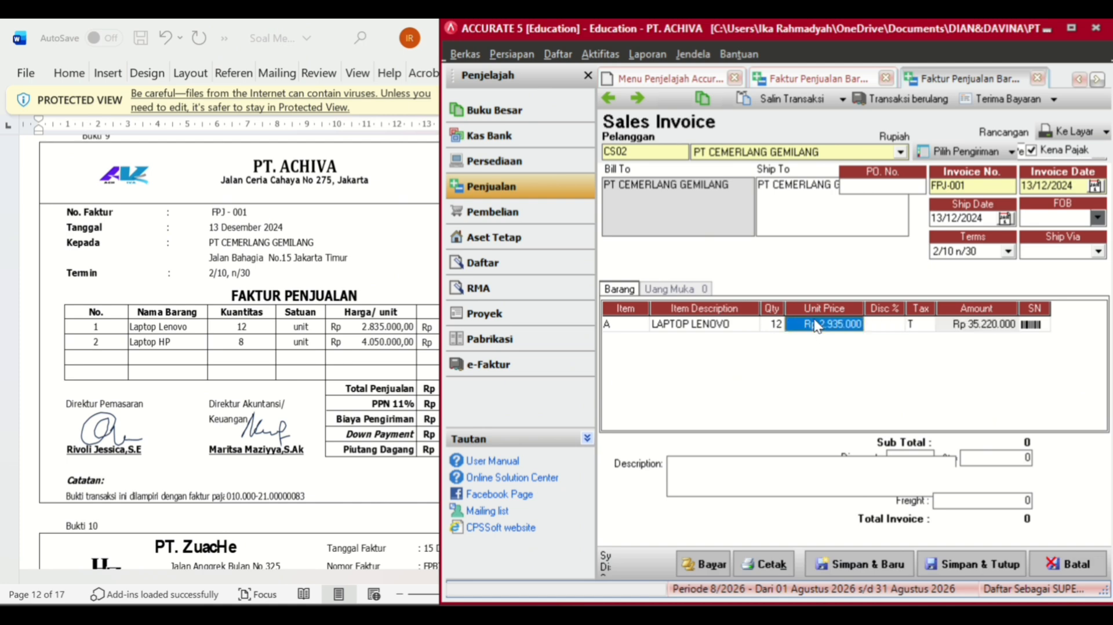
{"action": "double_click", "coordinate": [816, 327]}
{"action": "left_click", "coordinate": [922, 237]}
{"action": "left_click", "coordinate": [825, 320]}
{"action": "key", "text": "BackSpace"}
{"action": "key", "text": "BackSpace"}
{"action": "key", "text": "BackSpace"}
{"action": "key", "text": "BackSpace"}
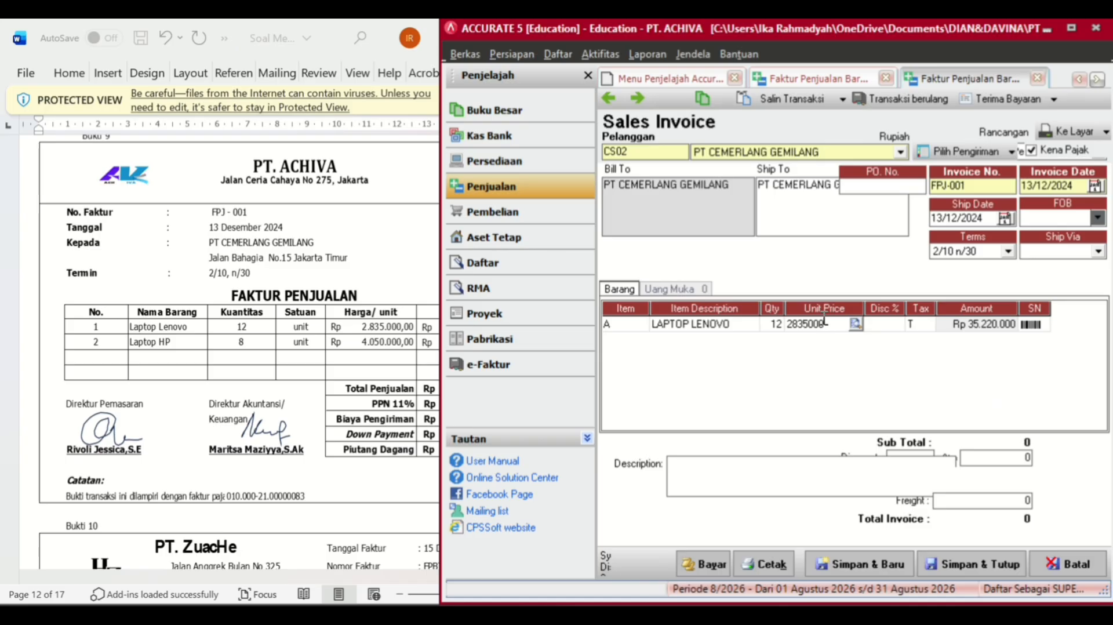
{"action": "key", "text": "Tab"}
{"action": "key", "text": "Tab"}
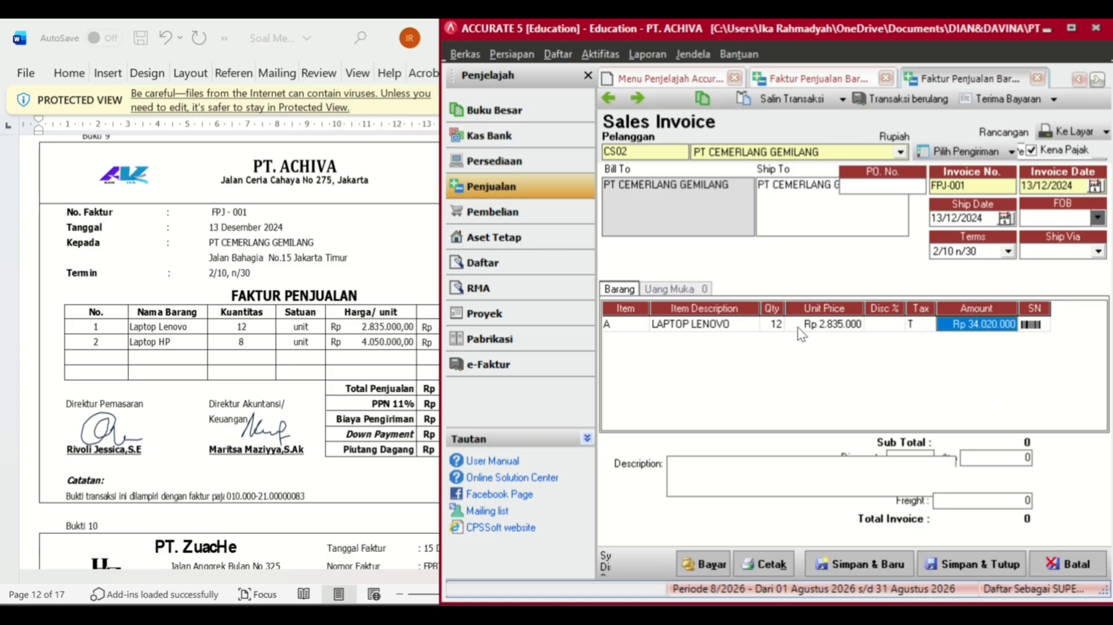
{"action": "key", "text": "Tab"}
{"action": "key", "text": "Tab"}
- Add a second line of 8 LAPTOP HP at 4.050.000 each
{"action": "left_click", "coordinate": [640, 345]}
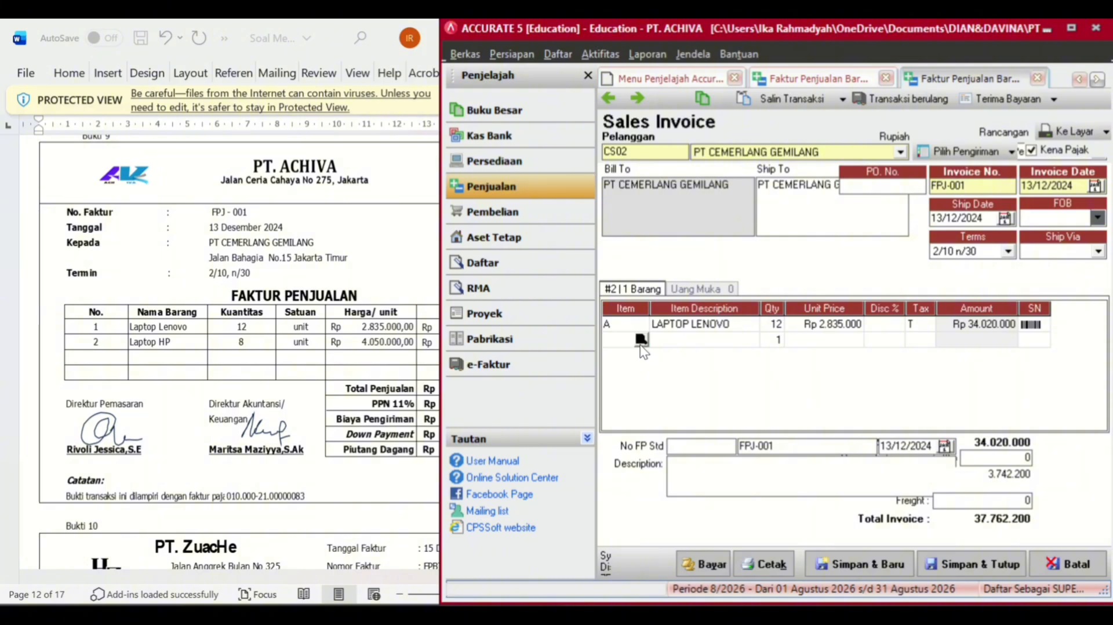
{"action": "left_click", "coordinate": [640, 340]}
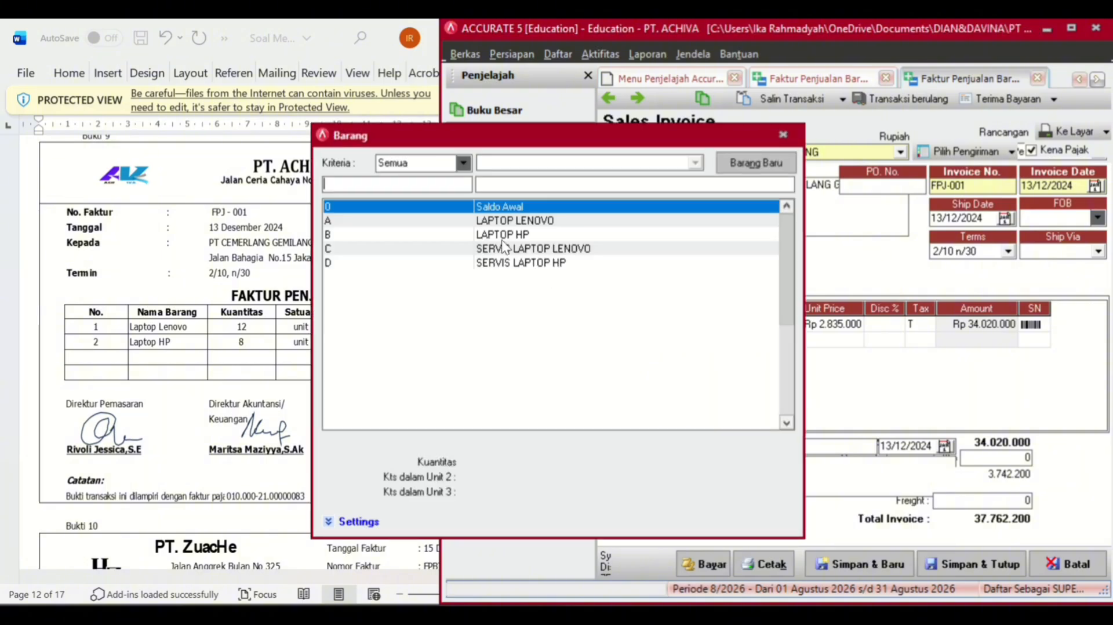
{"action": "double_click", "coordinate": [501, 238]}
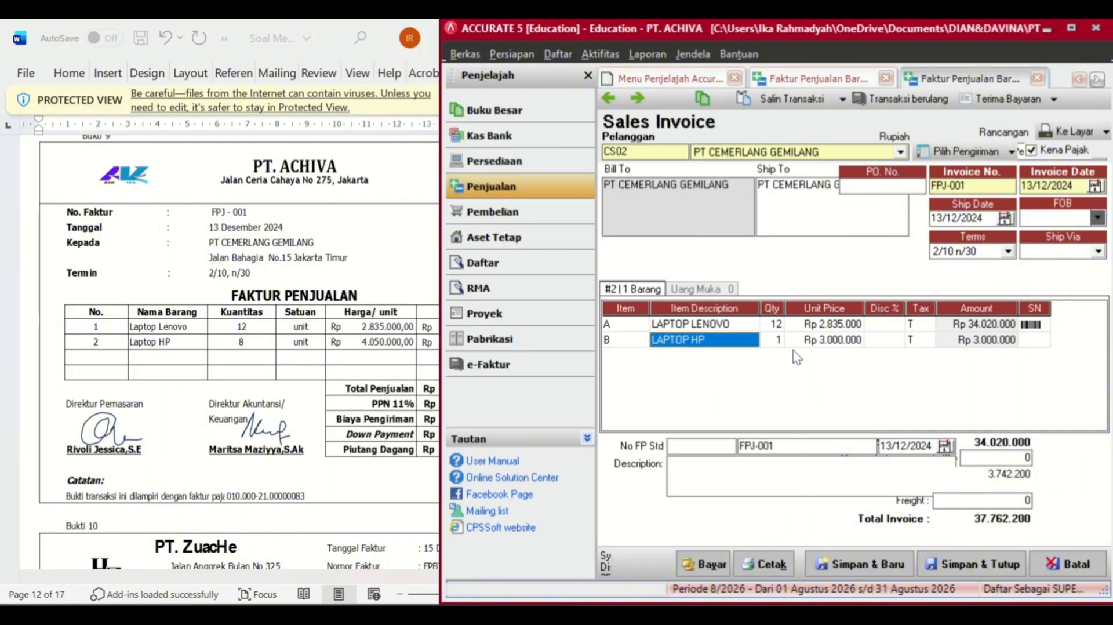
{"action": "left_click", "coordinate": [779, 341]}
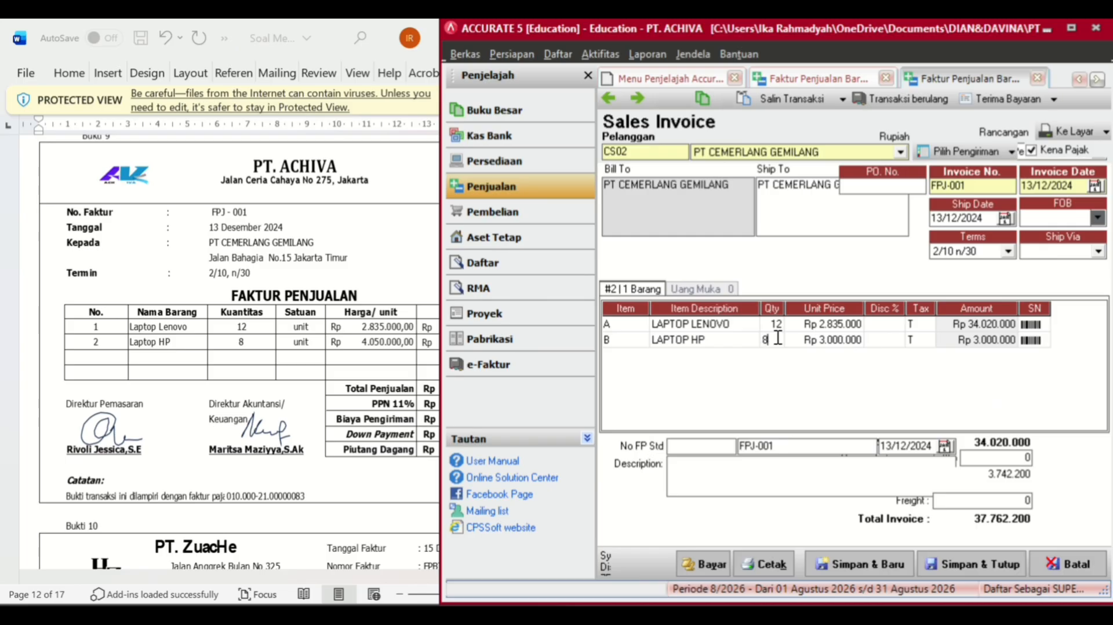
{"action": "type", "text": "8"}
{"action": "key", "text": "Tab"}
{"action": "type", "text": "4."}
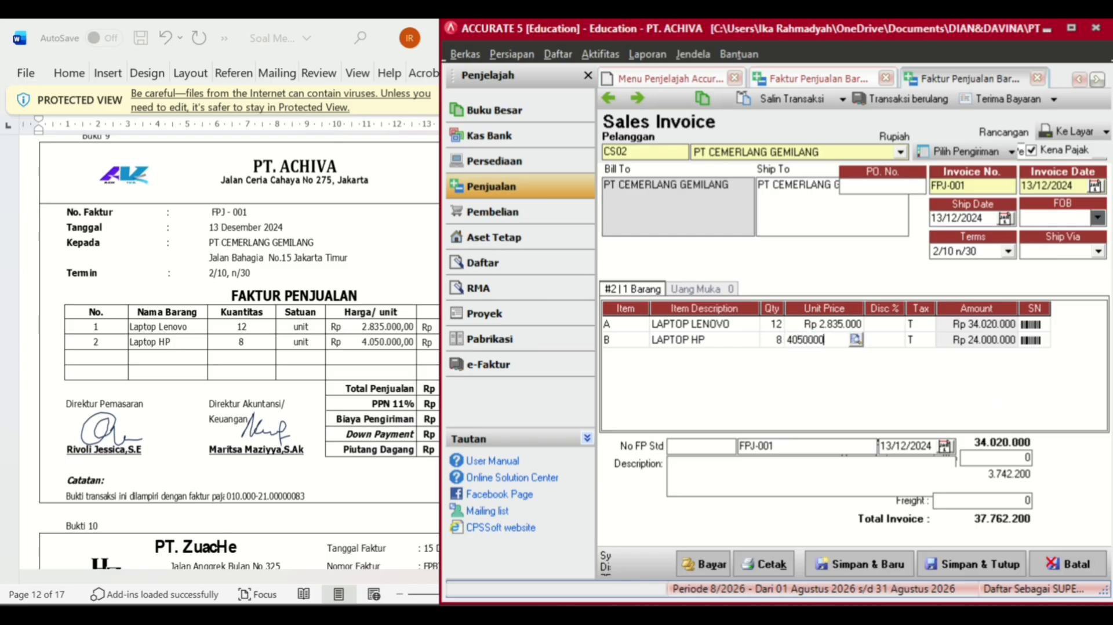
{"action": "type", "text": "050.000"}
{"action": "key", "text": "Tab"}
{"action": "key", "text": "Tab"}
{"action": "key", "text": "Tab"}
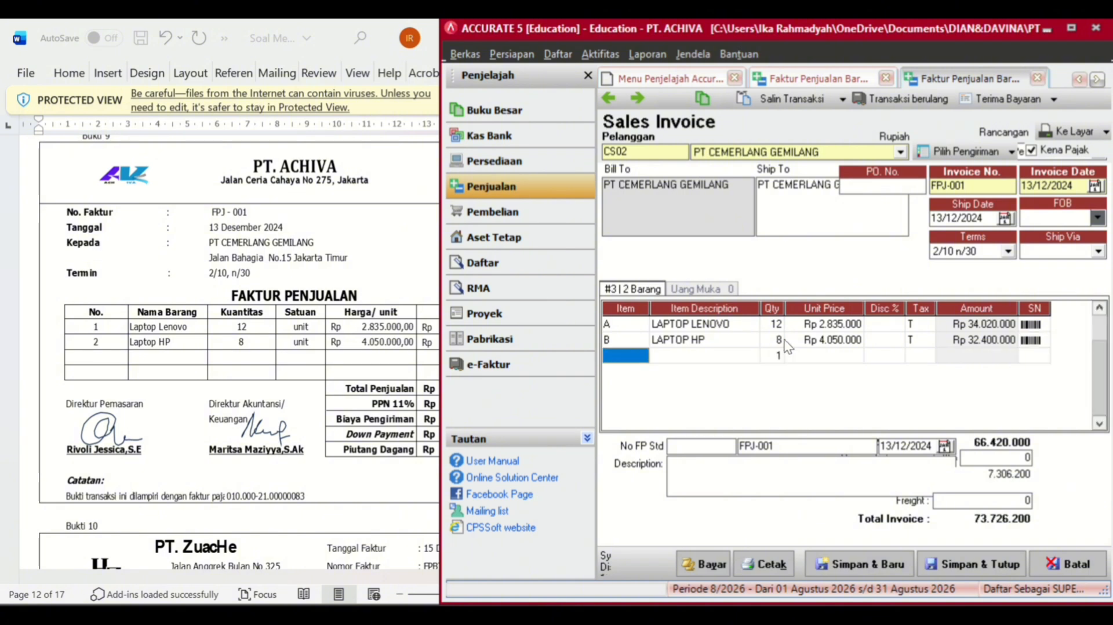
- Enter freight of 1.000.000 and assign it to Freight Collected (8-3000)
{"action": "left_click_drag", "start_coordinate": [442, 287], "coordinate": [375, 292]}
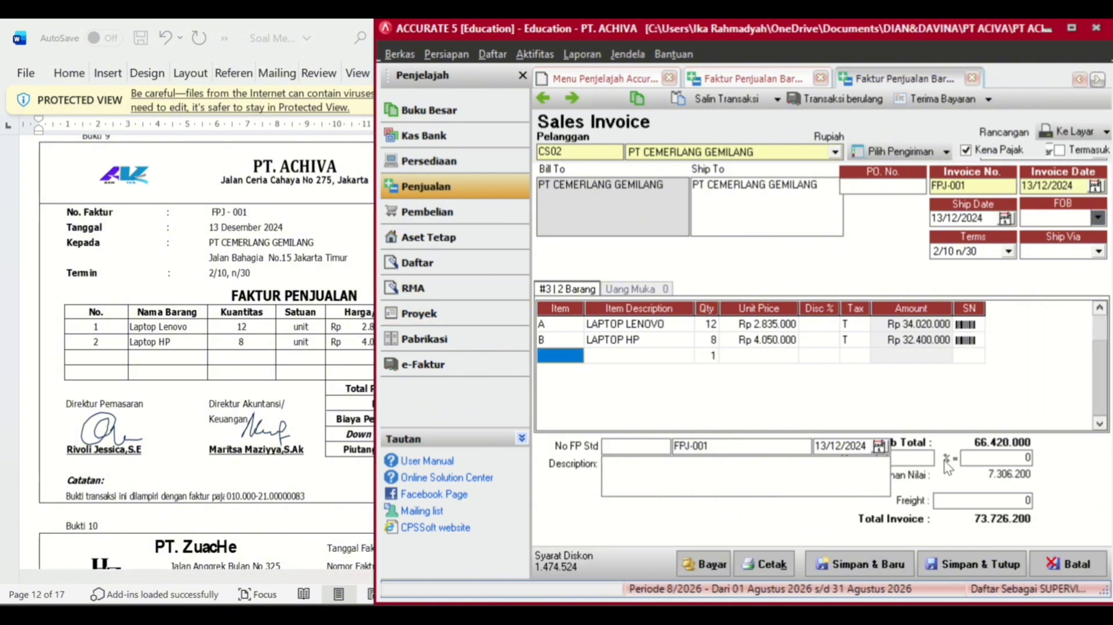
{"action": "left_click", "coordinate": [974, 497]}
{"action": "key", "text": "BackSpace"}
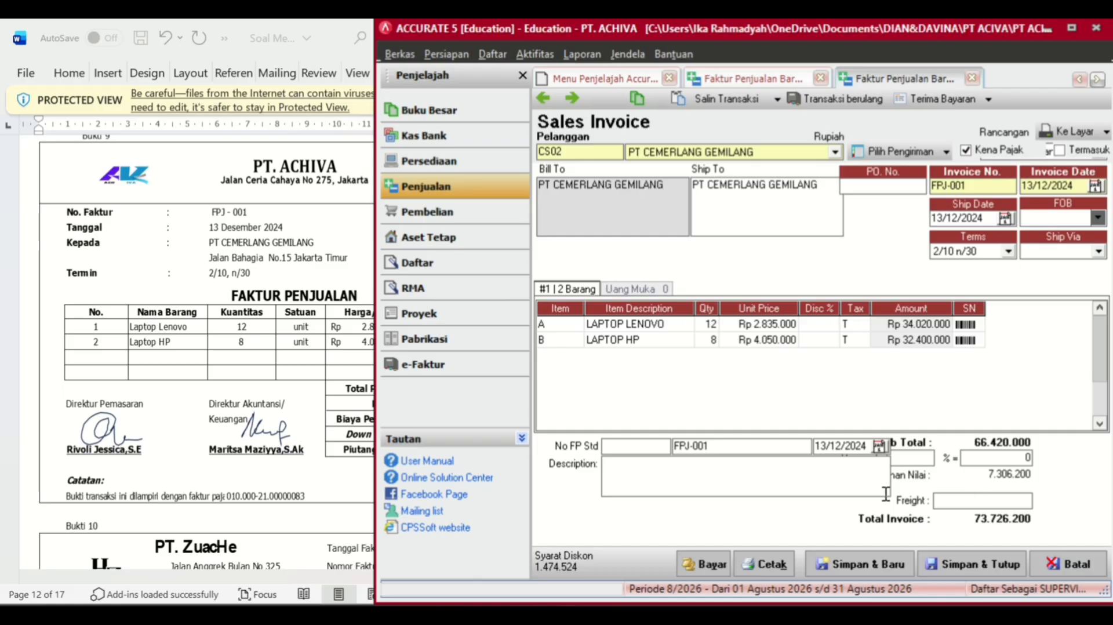
{"action": "left_click_drag", "start_coordinate": [374, 433], "coordinate": [498, 417]}
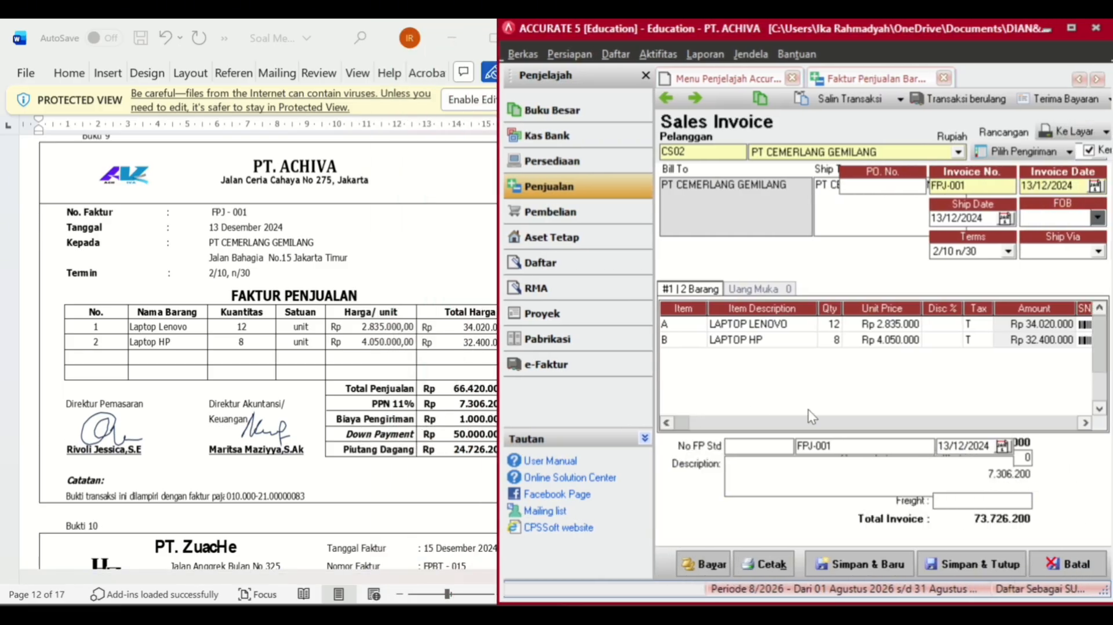
{"action": "type", "text": "1."}
{"action": "type", "text": "000."}
{"action": "type", "text": "000000"}
{"action": "key", "text": "Return"}
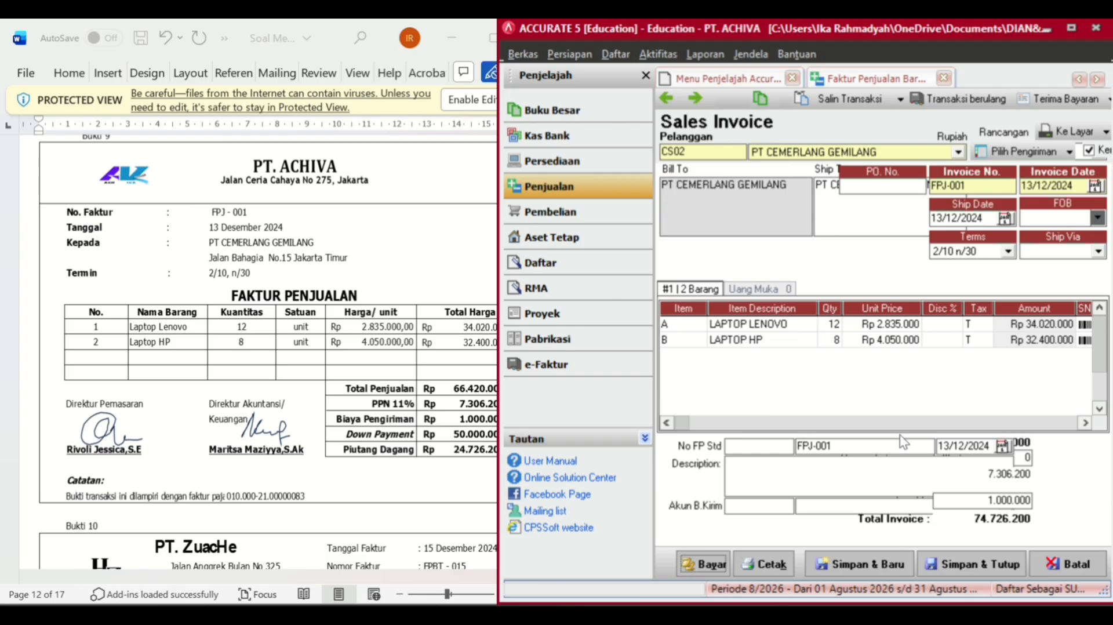
{"action": "left_click", "coordinate": [851, 506]}
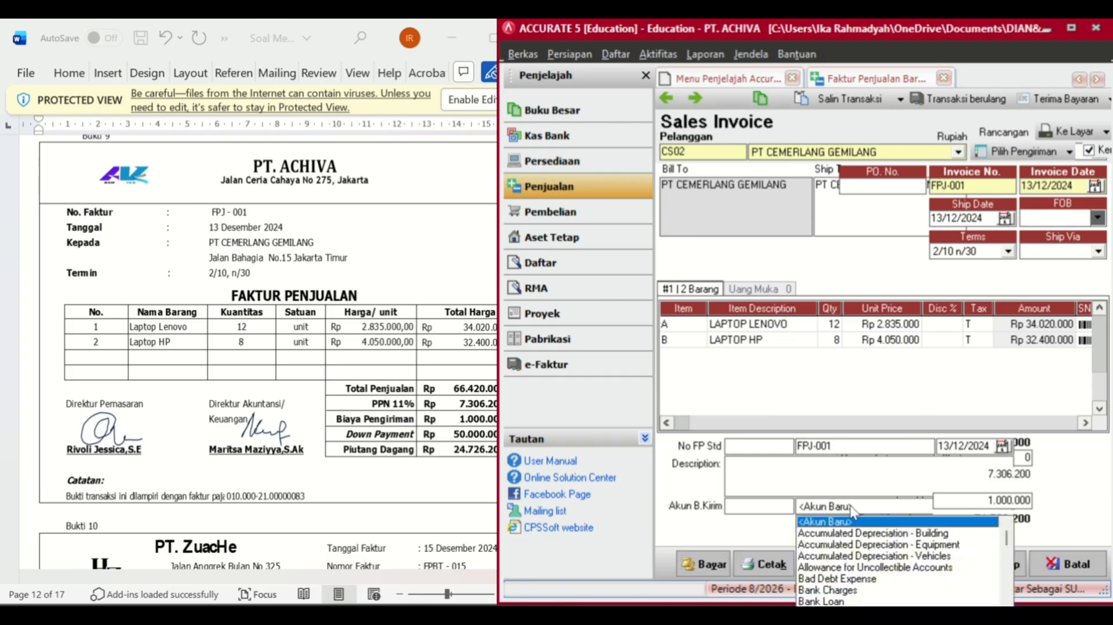
{"action": "left_click", "coordinate": [865, 500]}
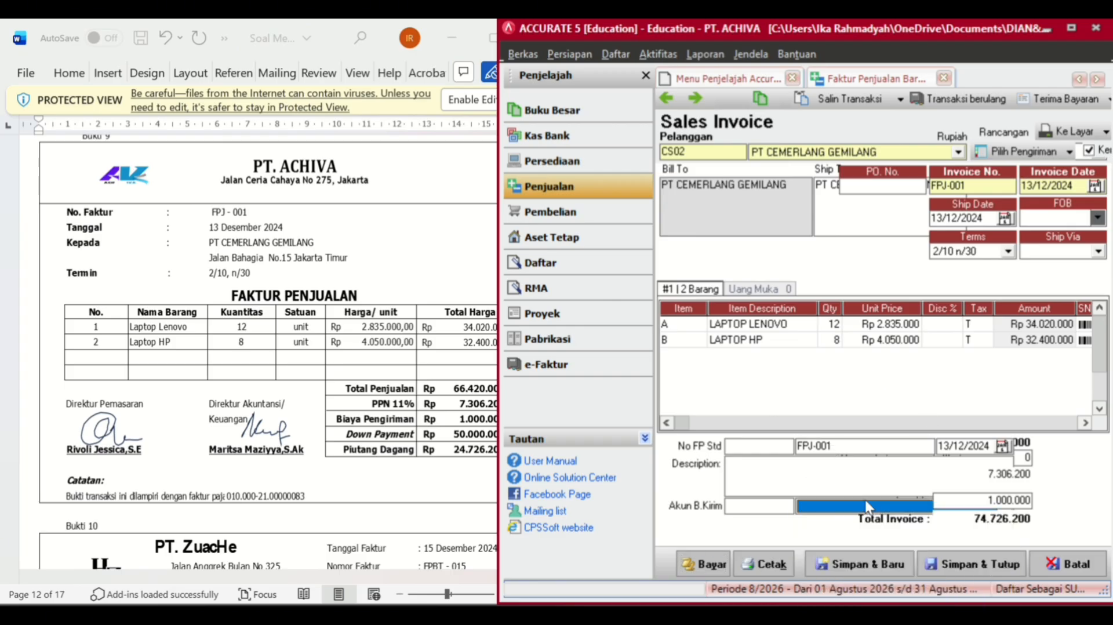
{"action": "left_click", "coordinate": [866, 501]}
{"action": "type", "text": "Fr"}
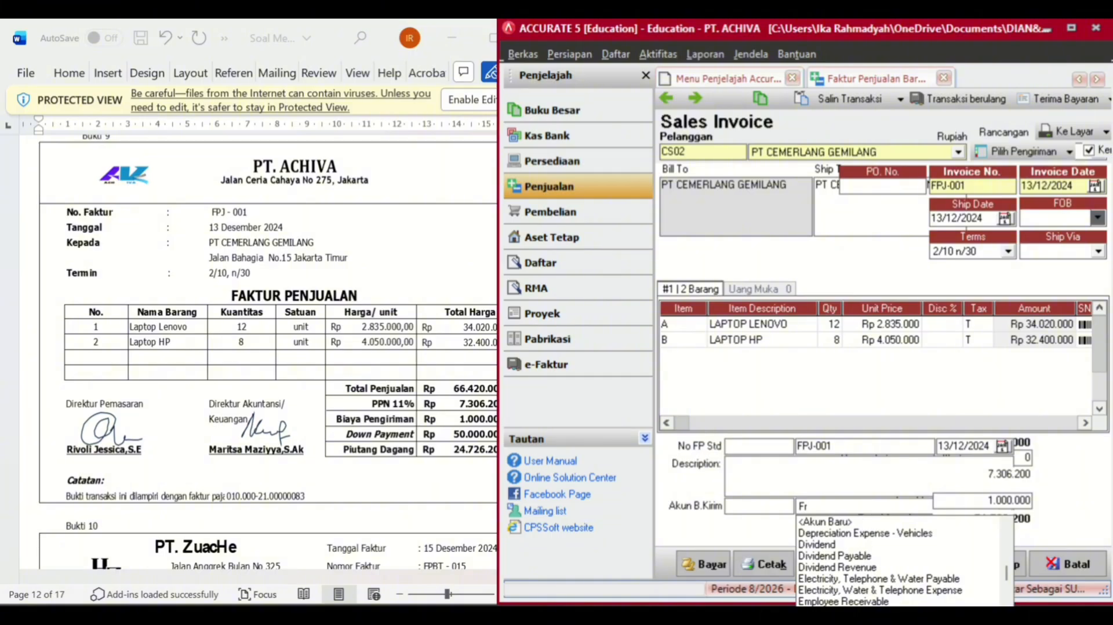
{"action": "key", "text": "Return"}
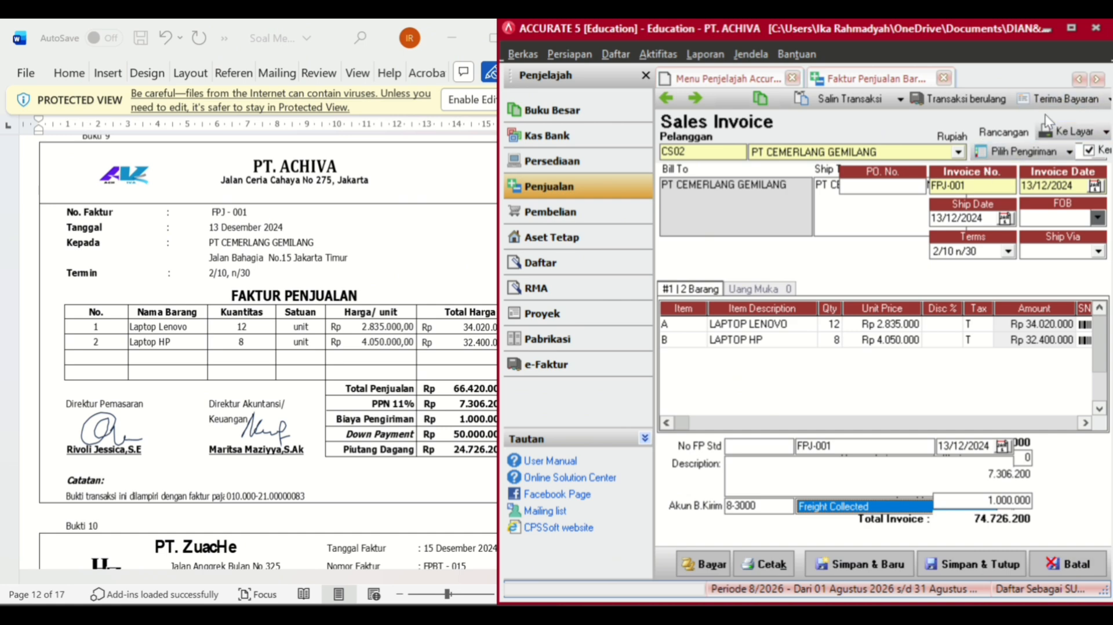
- Record a customer receipt with payment and cheque dates of 13/12/2024
{"action": "left_click", "coordinate": [1048, 99]}
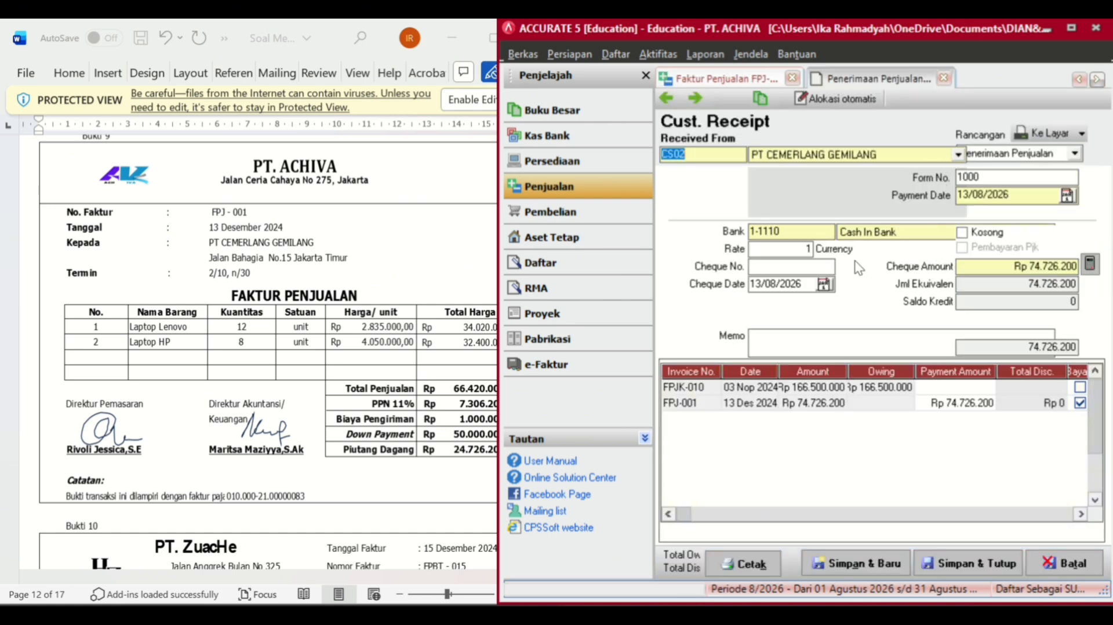
{"action": "left_click", "coordinate": [1021, 199]}
{"action": "key", "text": "BackSpace"}
{"action": "key", "text": "BackSpace"}
{"action": "key", "text": "BackSpace"}
{"action": "key", "text": "BackSpace"}
{"action": "key", "text": "BackSpace"}
{"action": "key", "text": "BackSpace"}
{"action": "key", "text": "BackSpace"}
{"action": "key", "text": "BackSpace"}
{"action": "type", "text": "13/12/202"}
{"action": "left_click", "coordinate": [807, 289]}
{"action": "key", "text": "BackSpace"}
{"action": "key", "text": "BackSpace"}
{"action": "key", "text": "BackSpace"}
{"action": "key", "text": "BackSpace"}
{"action": "key", "text": "BackSpace"}
{"action": "key", "text": "BackSpace"}
{"action": "key", "text": "BackSpace"}
{"action": "key", "text": "BackSpace"}
{"action": "type", "text": "1"}
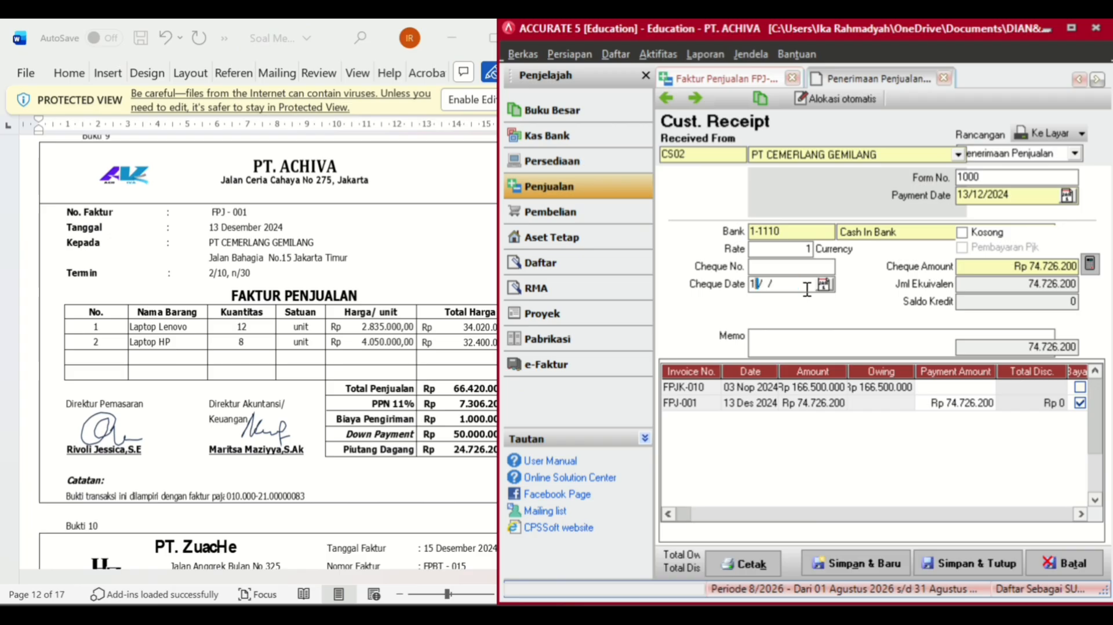
{"action": "type", "text": "3/12/2024"}
- Pay 50.000.000 on FPJ-001, match the cheque amount, and save receipt and invoice
{"action": "left_click", "coordinate": [956, 404]}
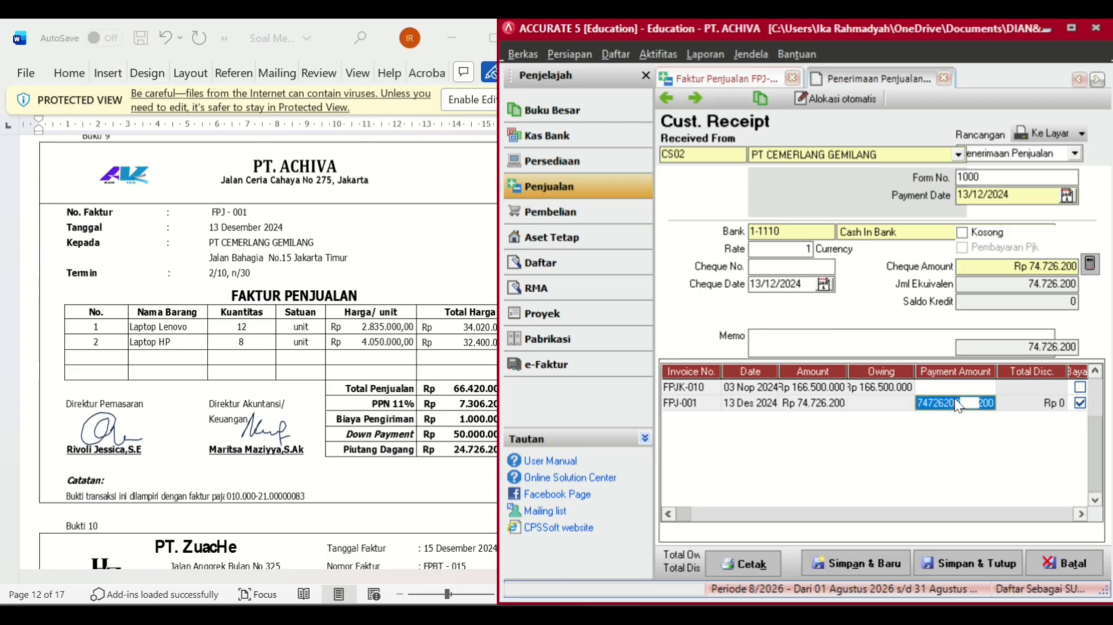
{"action": "key", "text": "BackSpace"}
{"action": "type", "text": "500"}
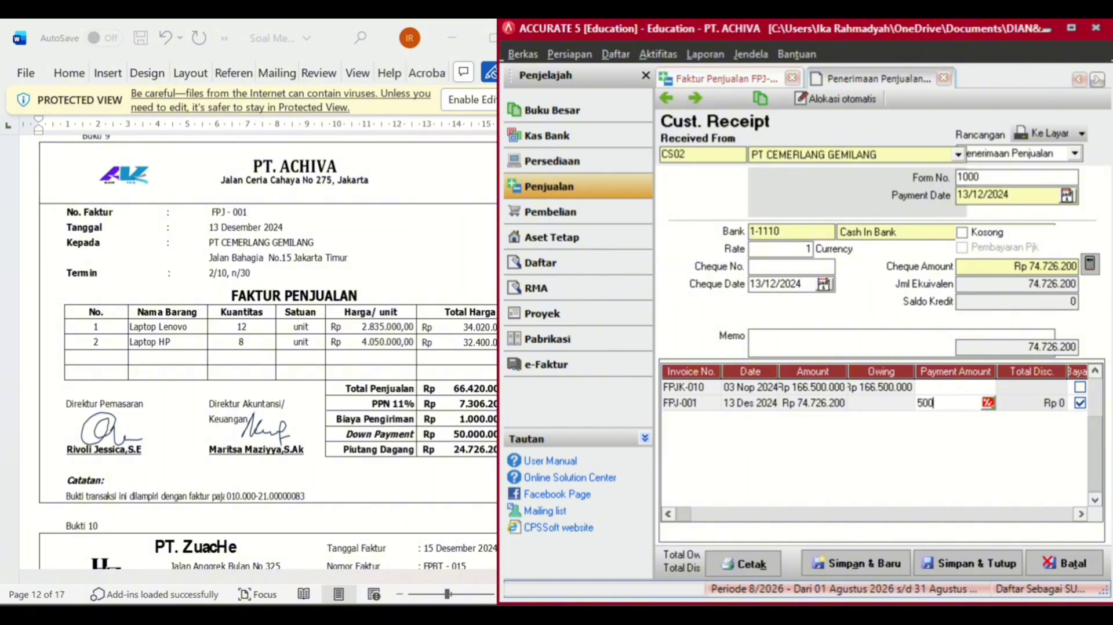
{"action": "type", "text": "000"}
{"action": "key", "text": "Tab"}
{"action": "key", "text": "Tab"}
{"action": "key", "text": "Tab"}
{"action": "key", "text": "Tab"}
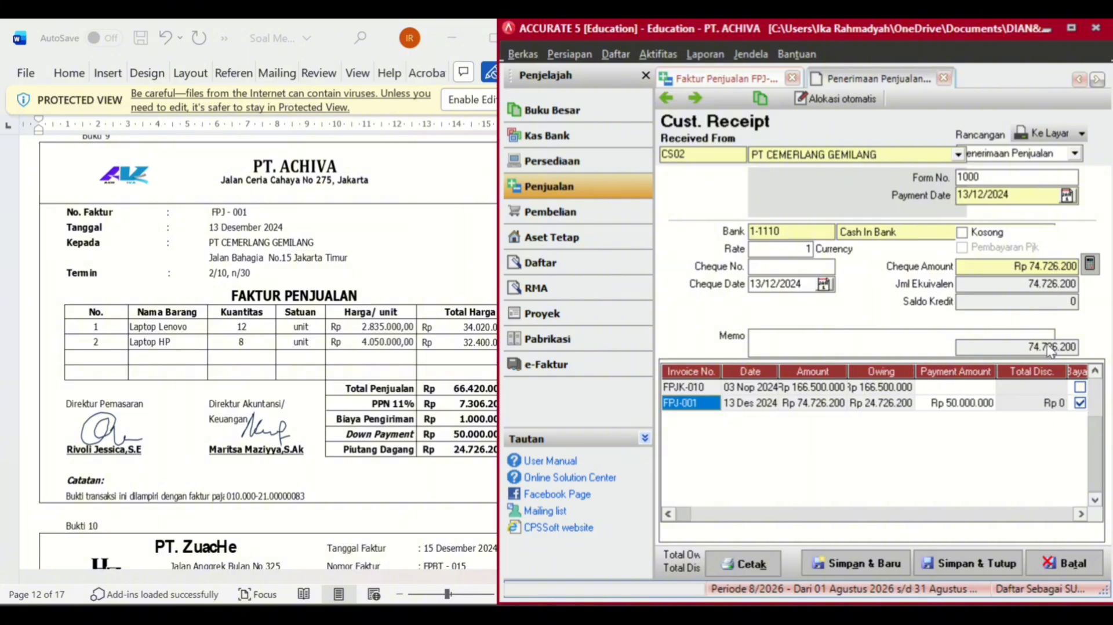
{"action": "left_click", "coordinate": [1089, 264]}
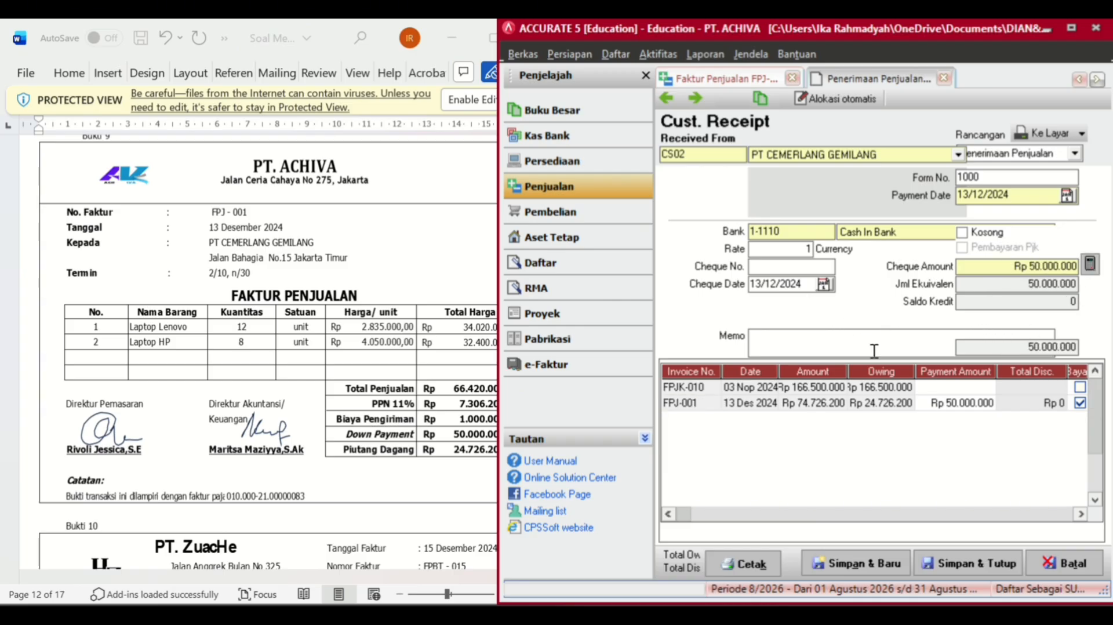
{"action": "left_click", "coordinate": [949, 564]}
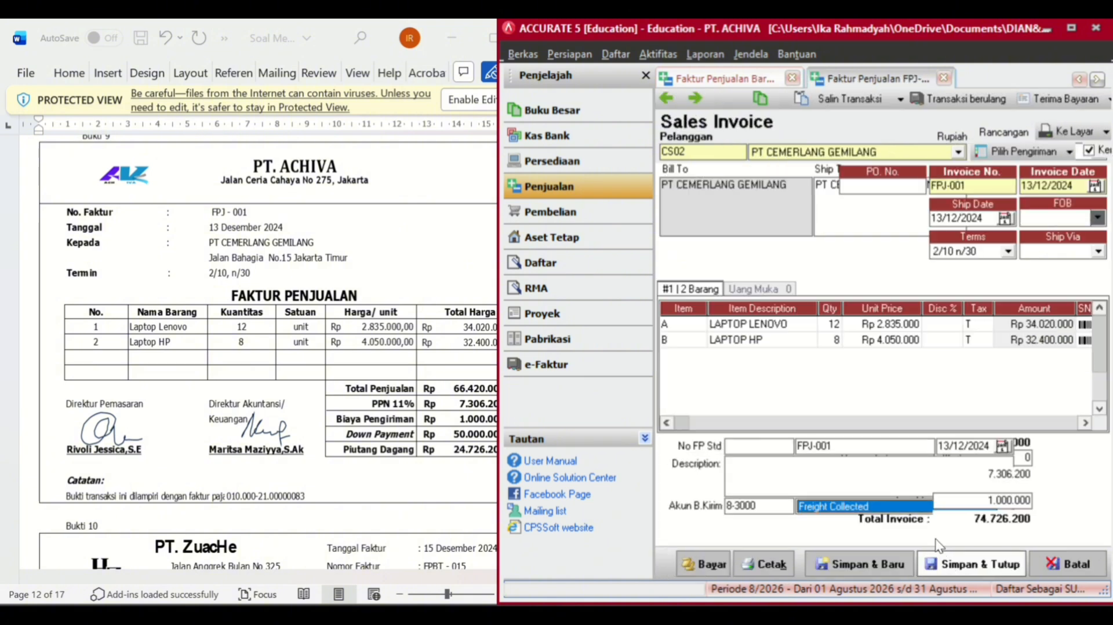
{"action": "left_click", "coordinate": [945, 566]}
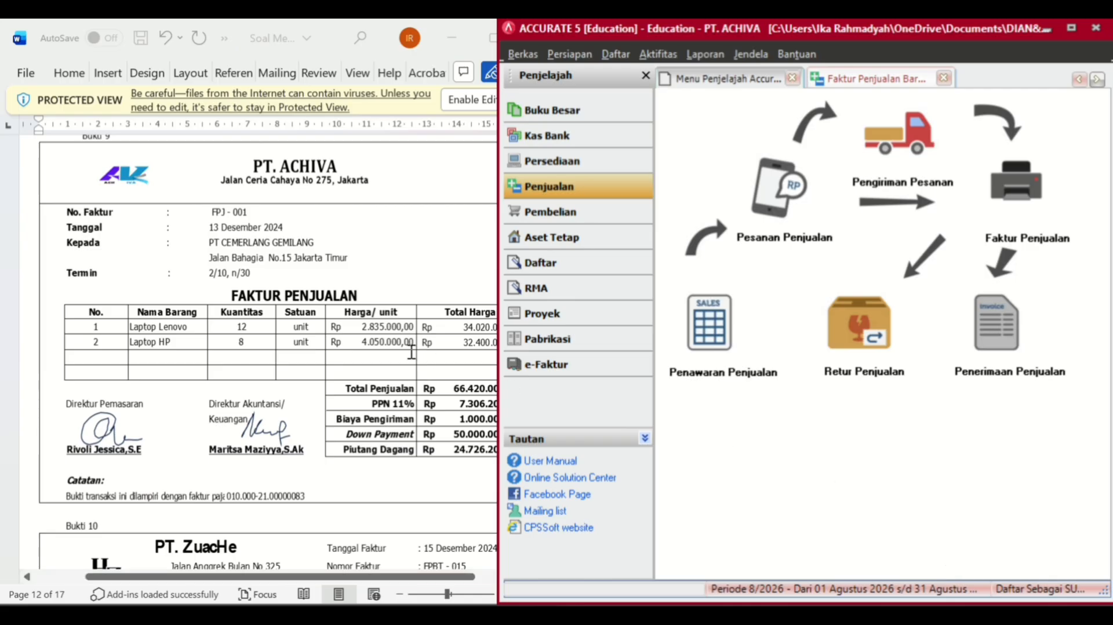
- Start a new purchase invoice with PT ZUACHE as the vendor
{"action": "scroll", "coordinate": [411, 352], "scroll_direction": "down", "scroll_amount": 6}
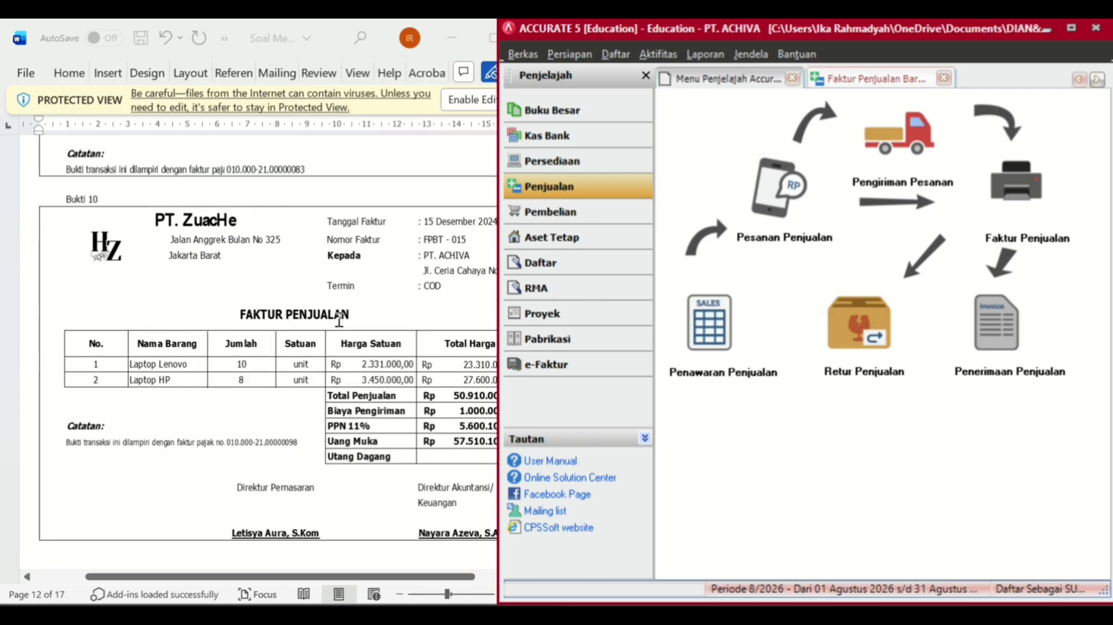
{"action": "left_click", "coordinate": [601, 214]}
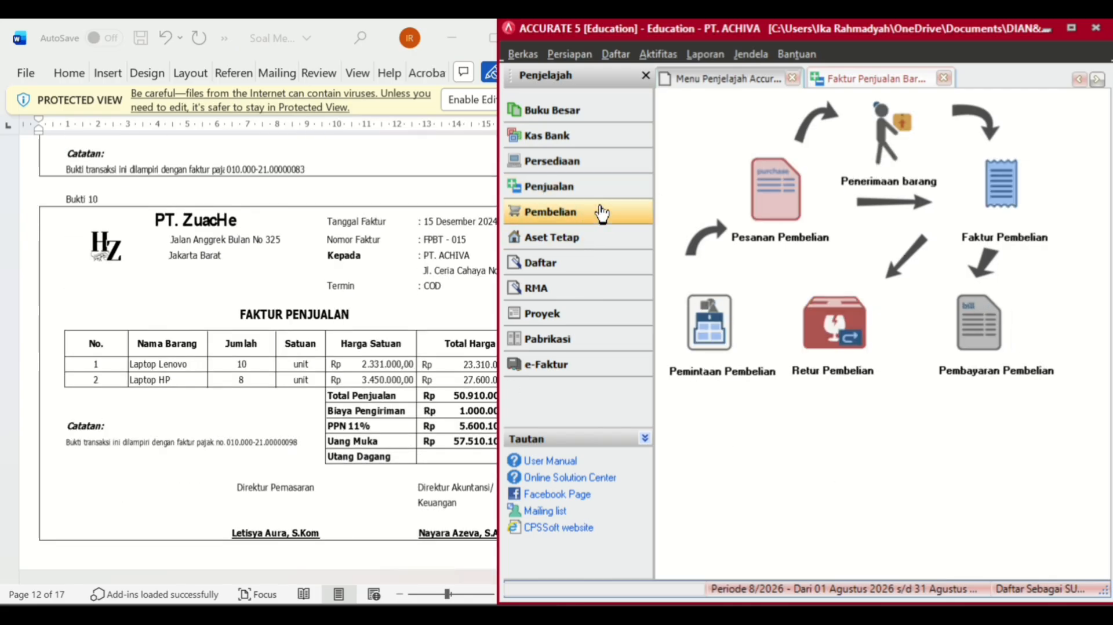
{"action": "left_click", "coordinate": [959, 353]}
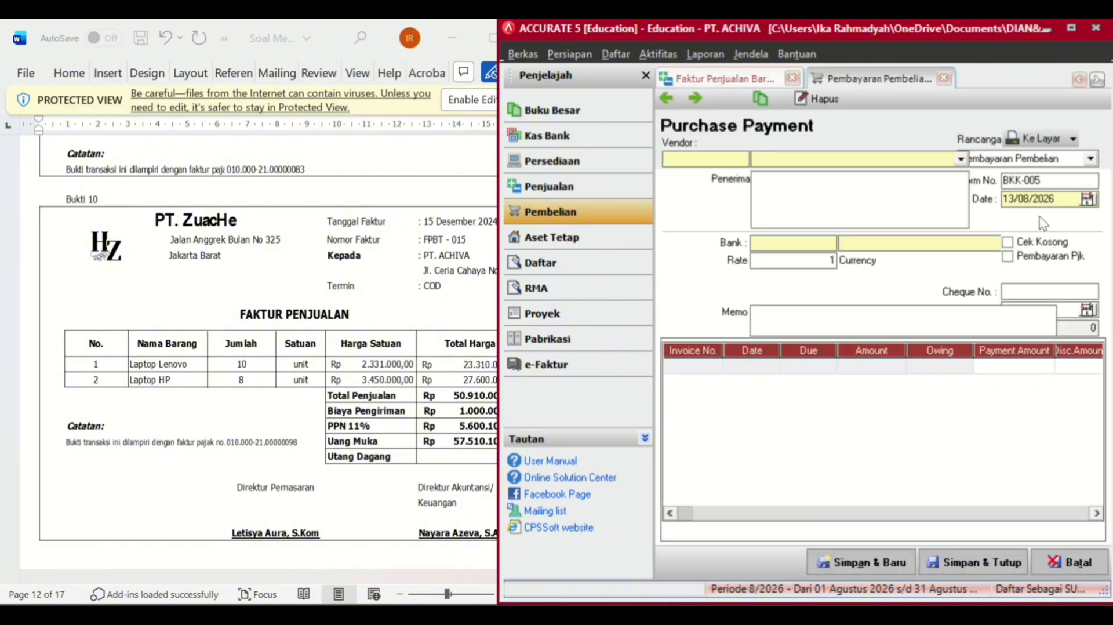
{"action": "left_click", "coordinate": [944, 79]}
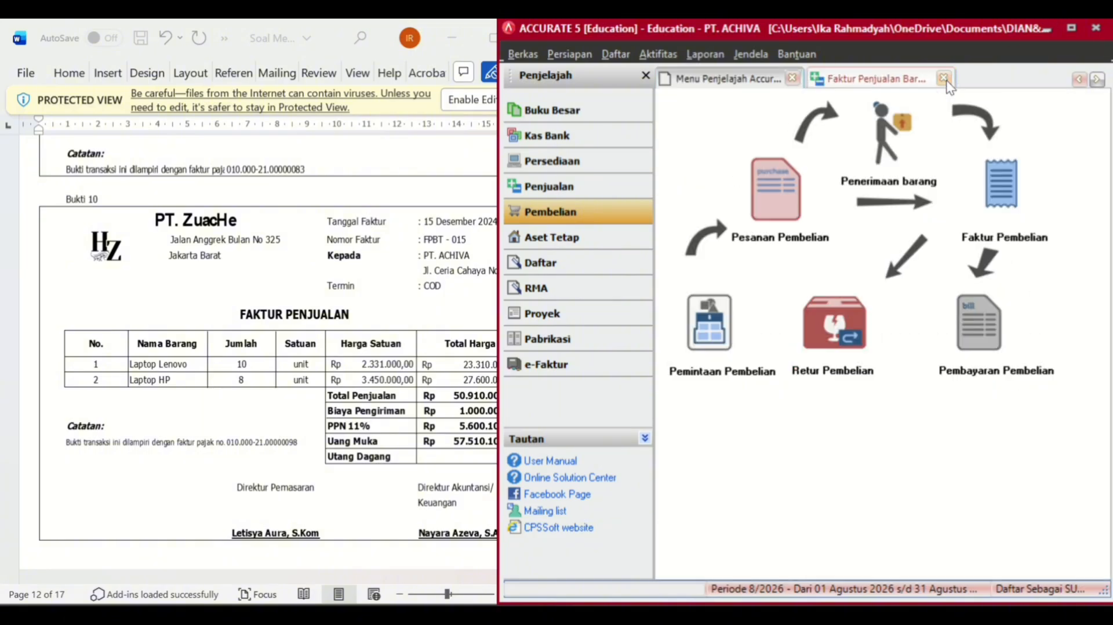
{"action": "left_click", "coordinate": [1008, 222]}
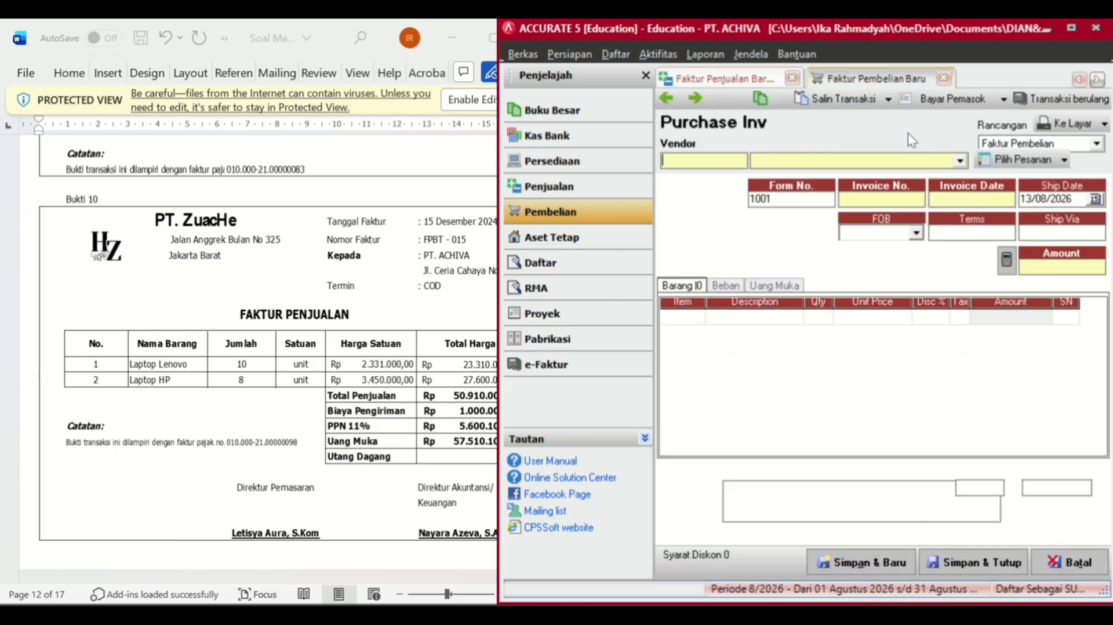
{"action": "left_click", "coordinate": [956, 164]}
{"action": "left_click", "coordinate": [781, 197]}
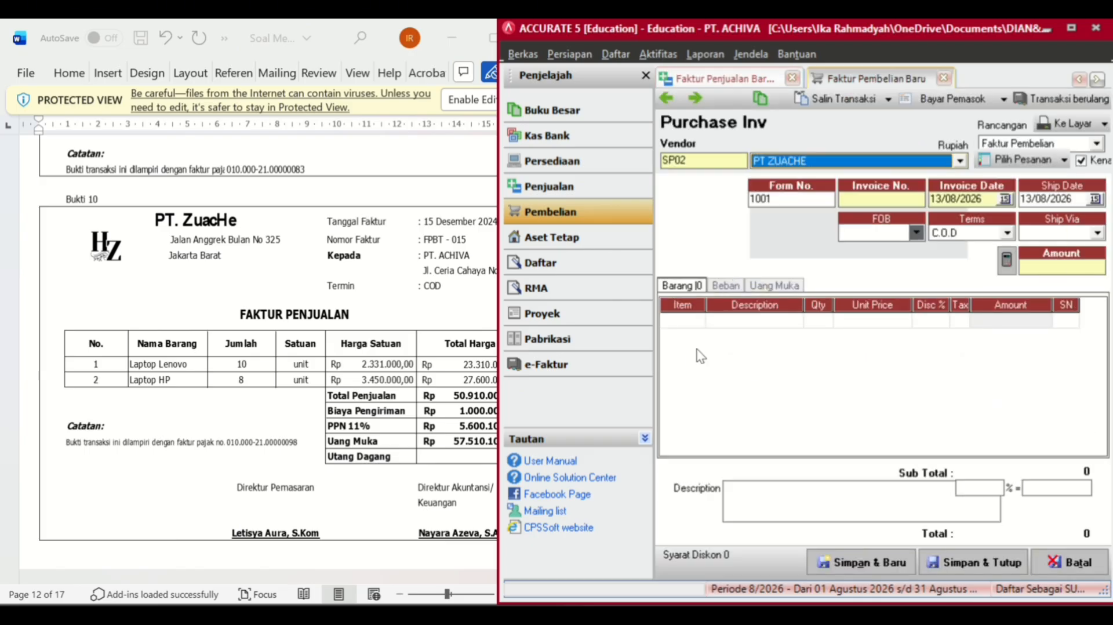
{"action": "left_click", "coordinate": [695, 319]}
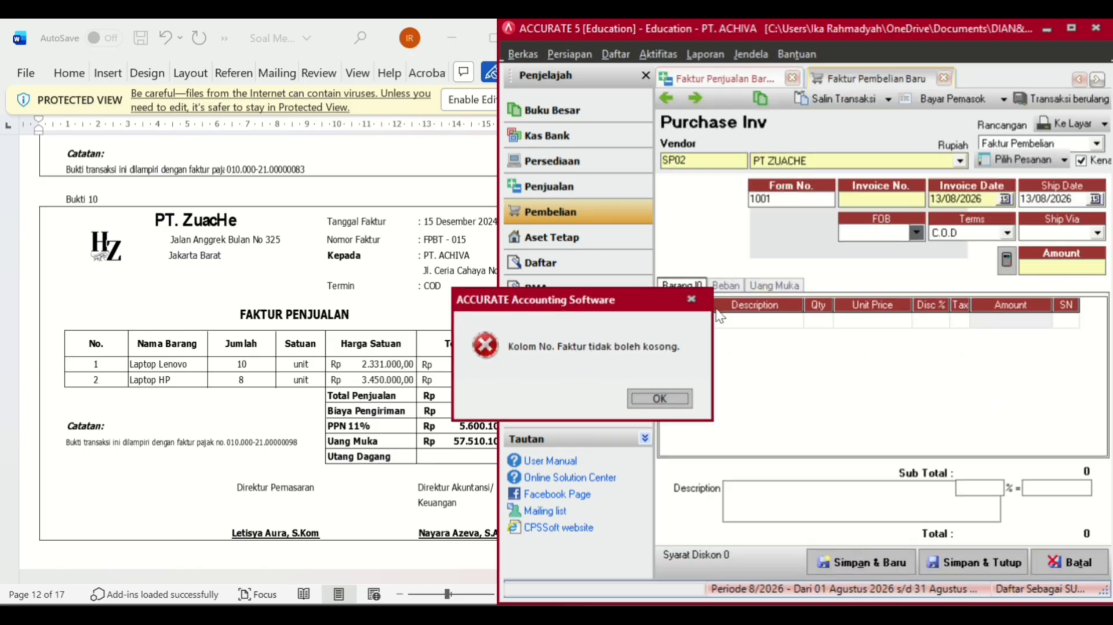
{"action": "left_click", "coordinate": [664, 398]}
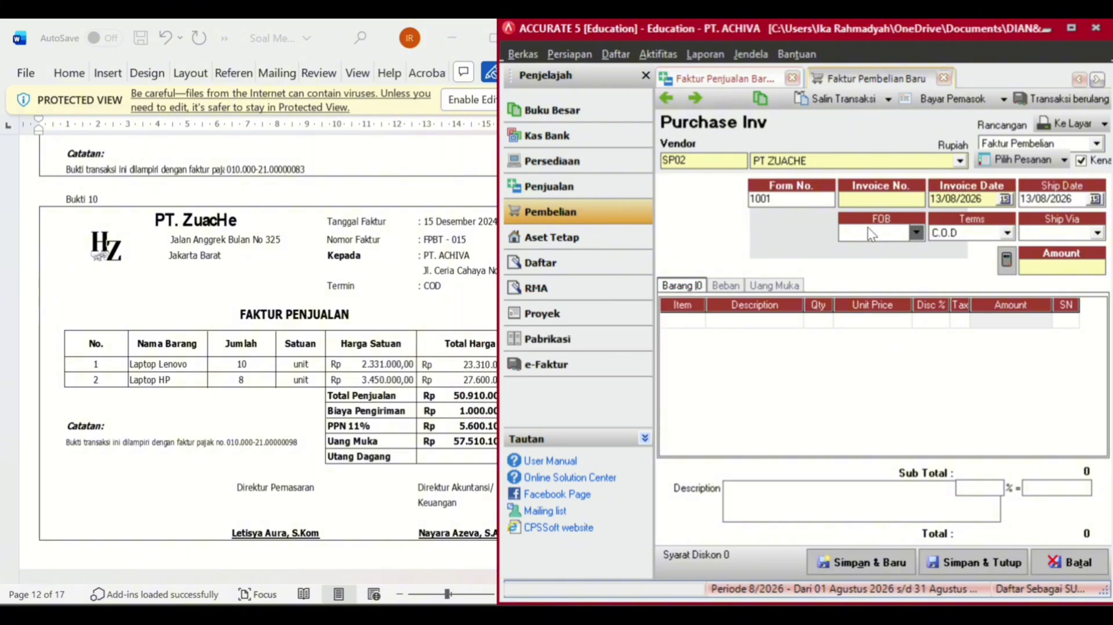
- Enter invoice number FPBT-015 with invoice and ship dates of 15/12/2024
{"action": "type", "text": "FPBT-01"}
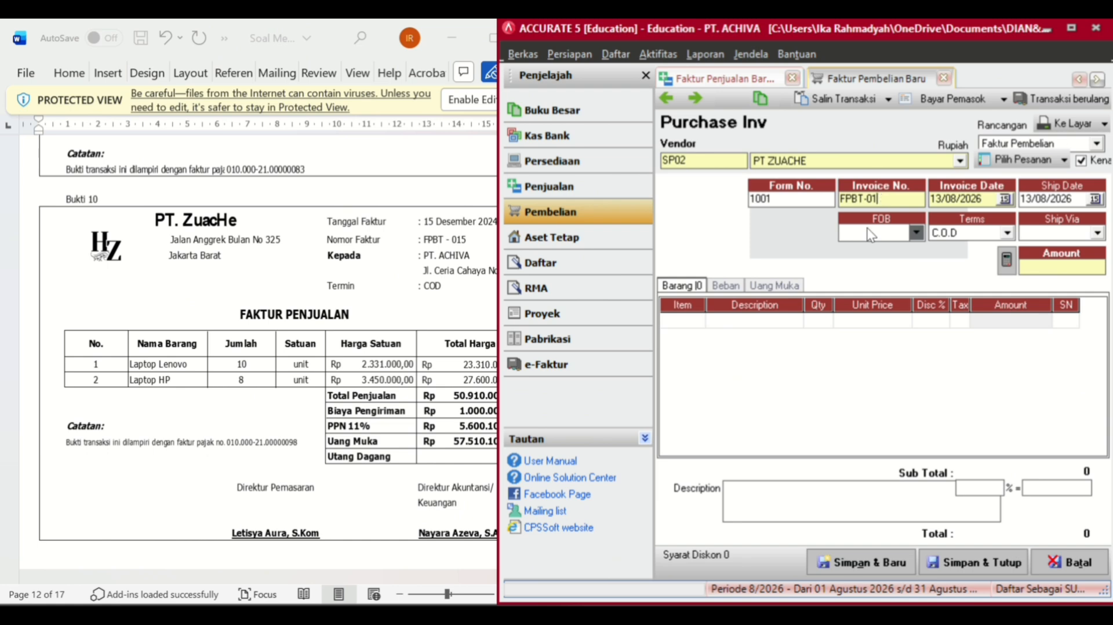
{"action": "type", "text": "25"}
{"action": "key", "text": "Tab"}
{"action": "type", "text": "15/11/"}
{"action": "key", "text": "BackSpace"}
{"action": "key", "text": "BackSpace"}
{"action": "type", "text": "2/202"}
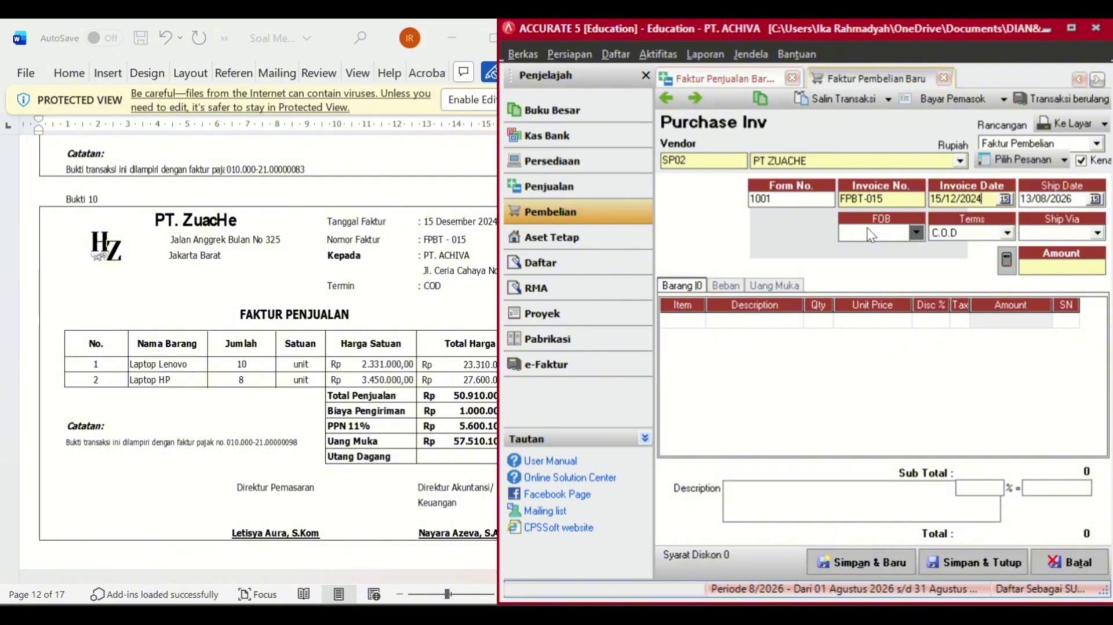
{"action": "key", "text": "Tab"}
{"action": "type", "text": "15/12/202"}
- Add LAPTOP LENOVO as the first item: quantity 10 at Rp 2.331.000
{"action": "double_click", "coordinate": [706, 319]}
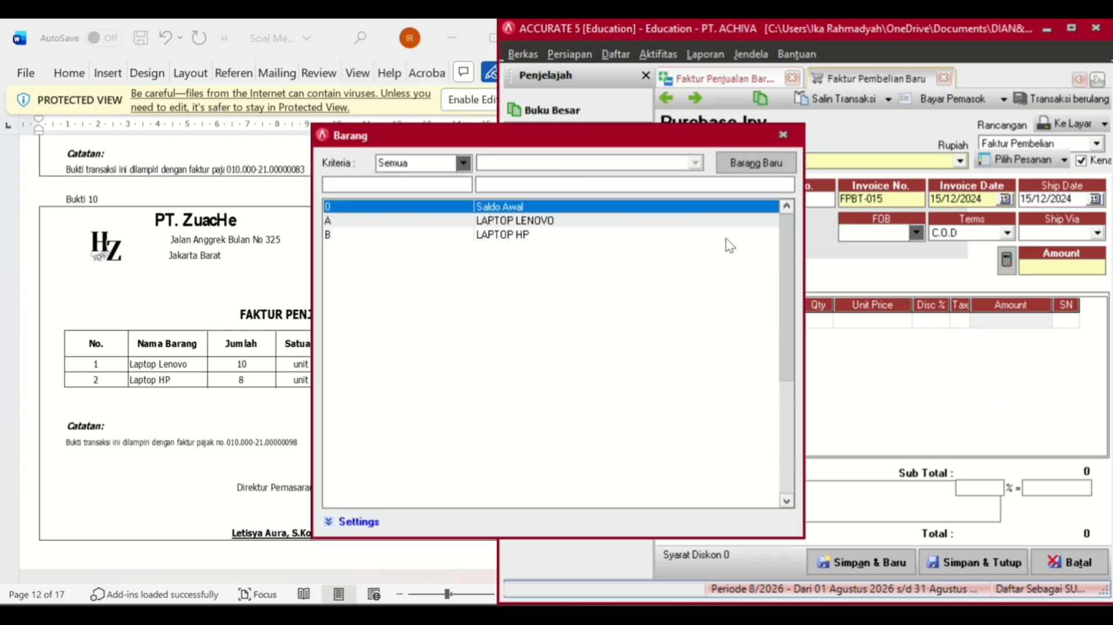
{"action": "double_click", "coordinate": [539, 221]}
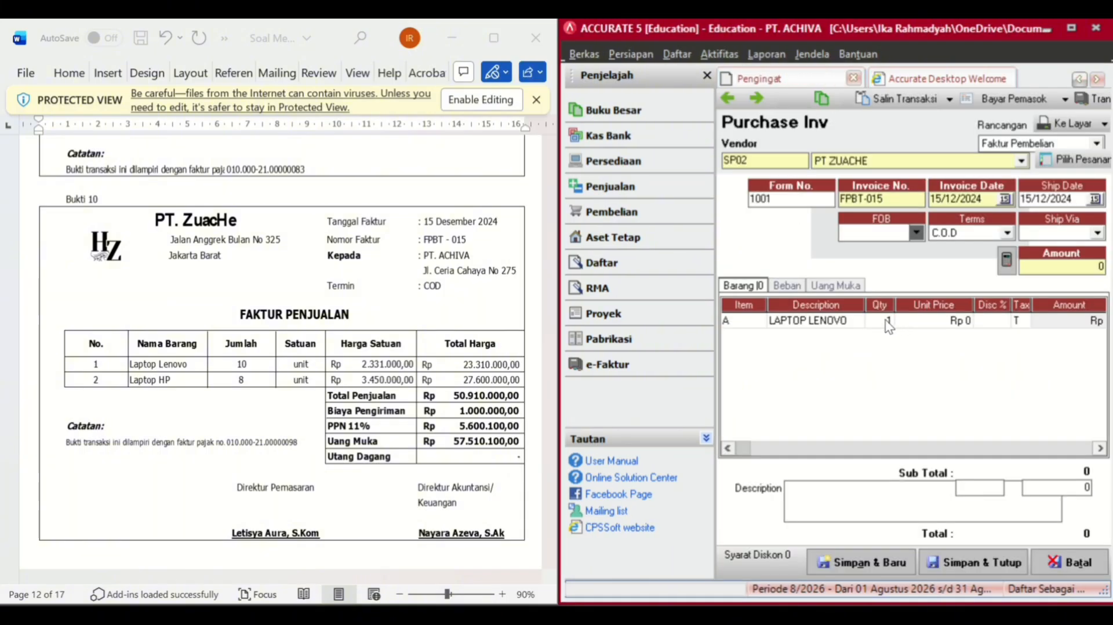
{"action": "left_click", "coordinate": [888, 322]}
{"action": "left_click", "coordinate": [887, 320]}
{"action": "type", "text": "10"}
{"action": "key", "text": "Tab"}
{"action": "type", "text": "2.331.00"}
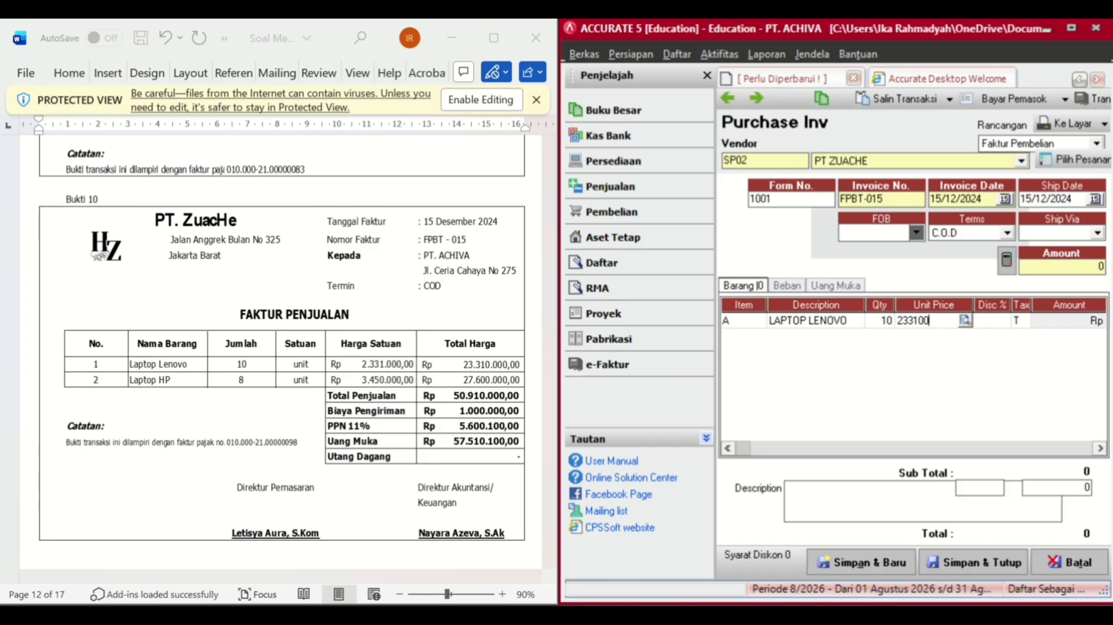
{"action": "type", "text": "0"}
{"action": "key", "text": "Tab"}
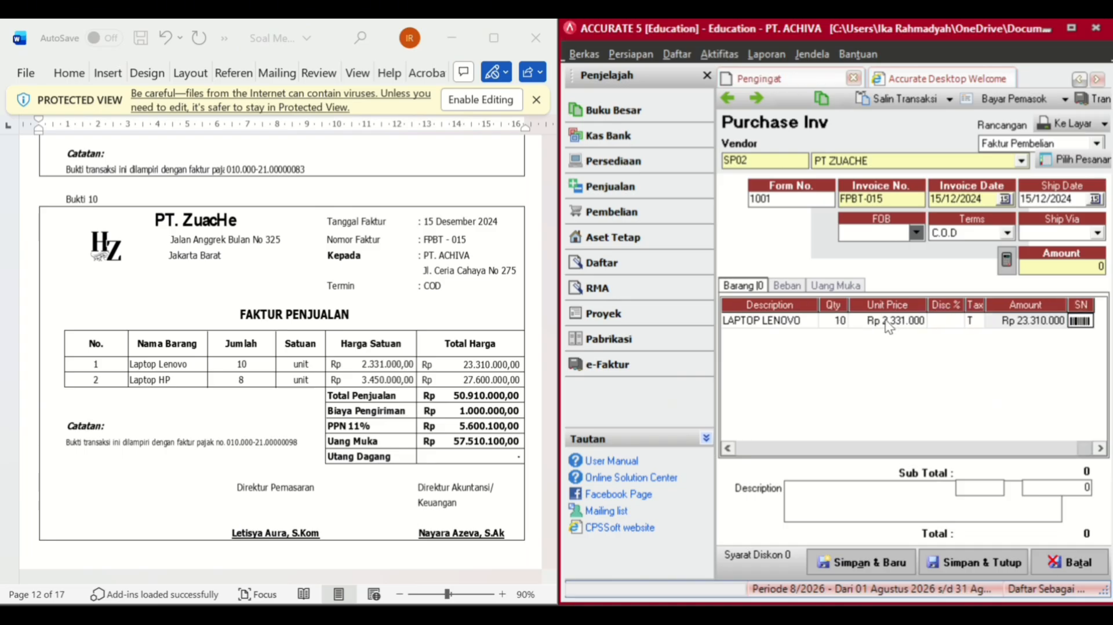
- Add LAPTOP HP, quantity 8 at Rp 3.450.000, and recalculate the total to 56.510.100
{"action": "left_click", "coordinate": [755, 336]}
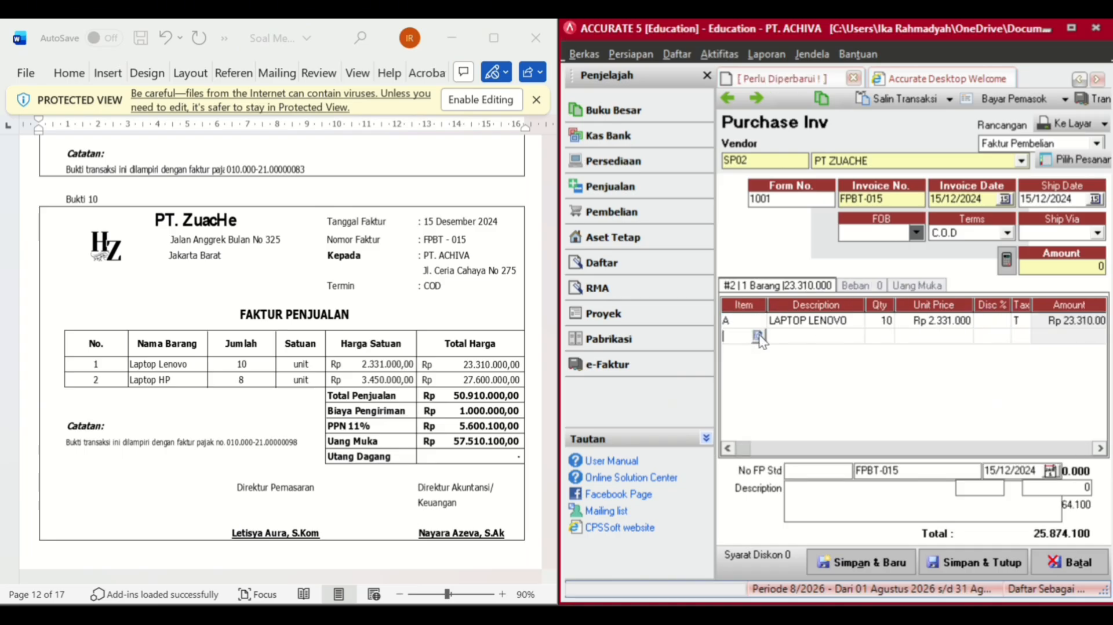
{"action": "left_click", "coordinate": [757, 336]}
{"action": "left_click", "coordinate": [592, 237]}
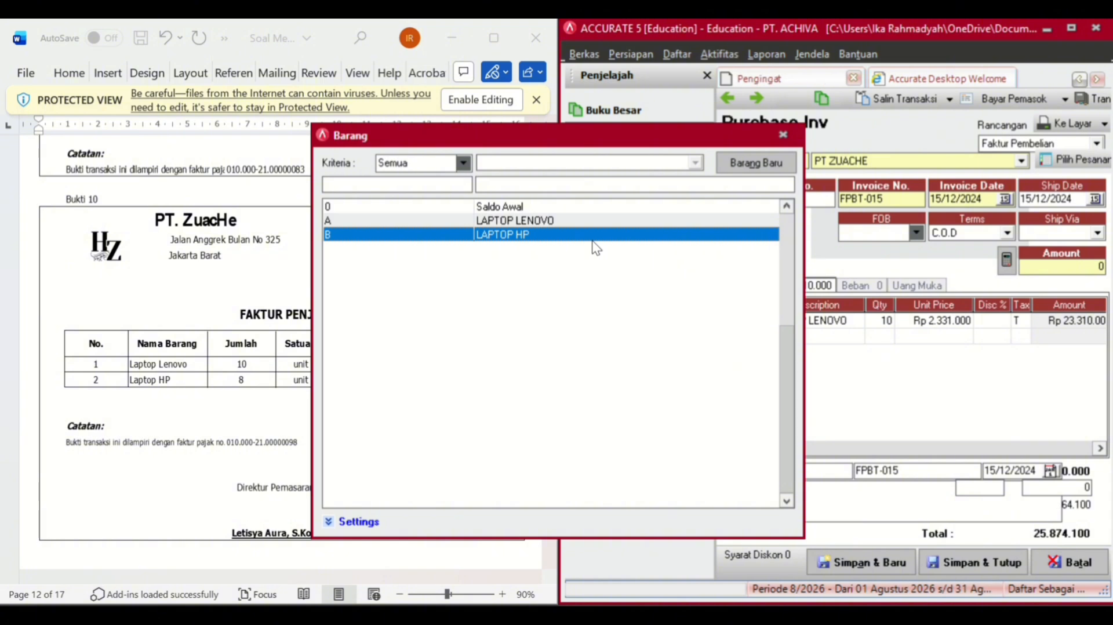
{"action": "double_click", "coordinate": [596, 238]}
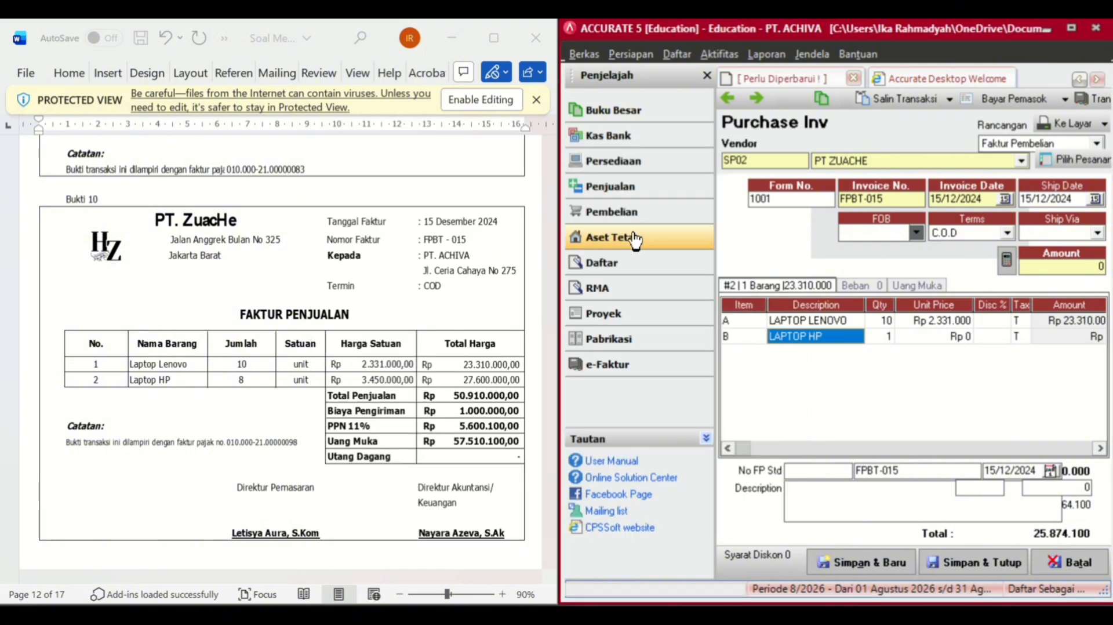
{"action": "left_click", "coordinate": [874, 333]}
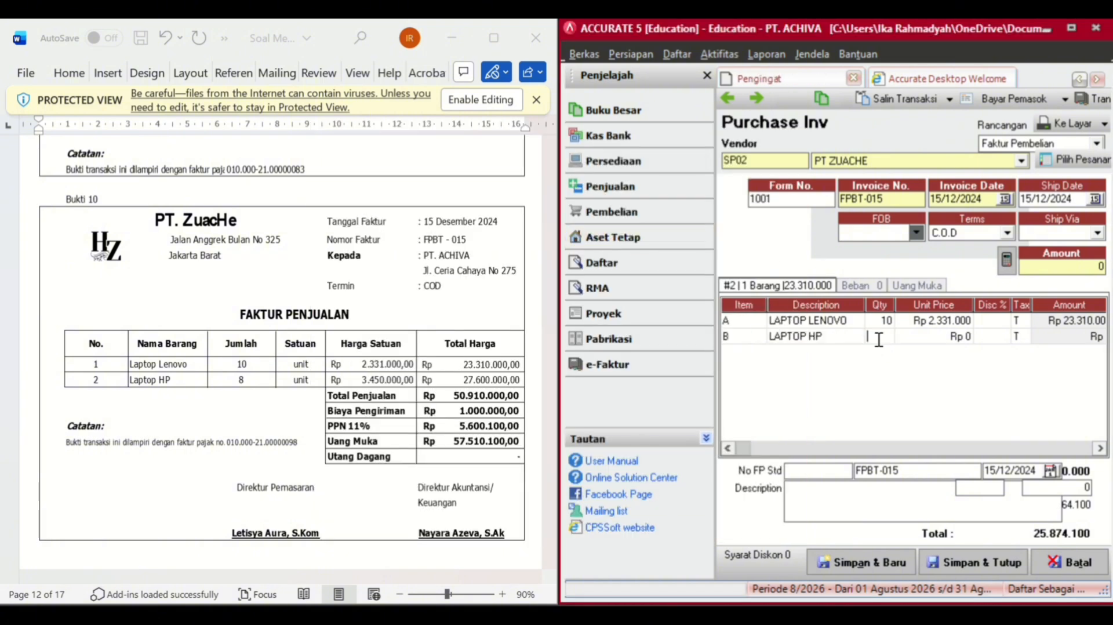
{"action": "type", "text": "8"}
{"action": "key", "text": "Tab"}
{"action": "type", "text": "3"}
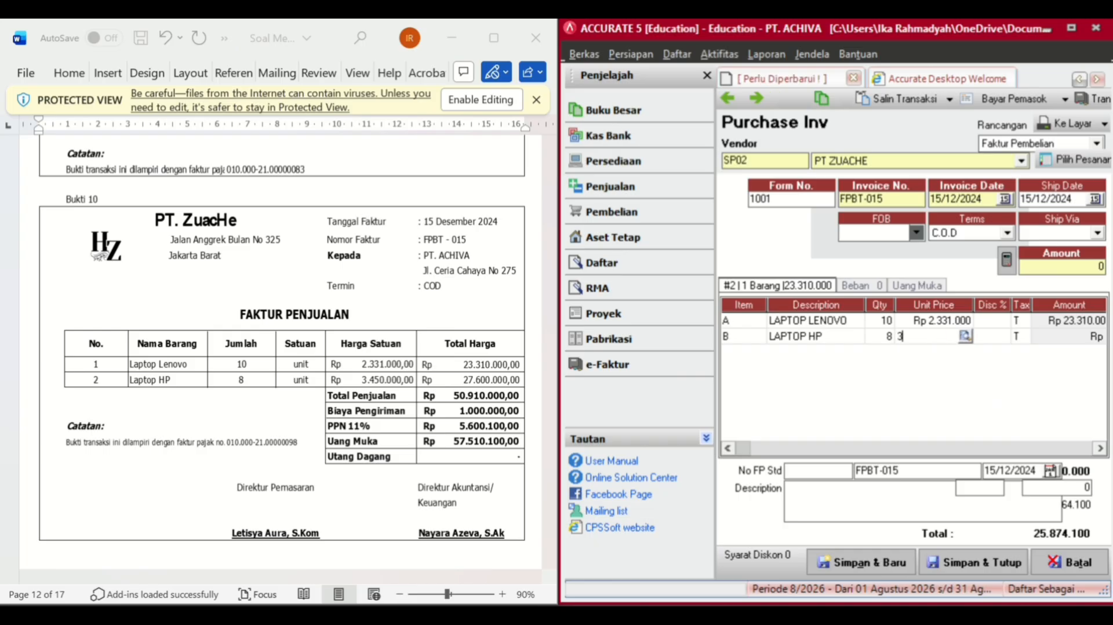
{"action": "type", "text": "4.500.0000"}
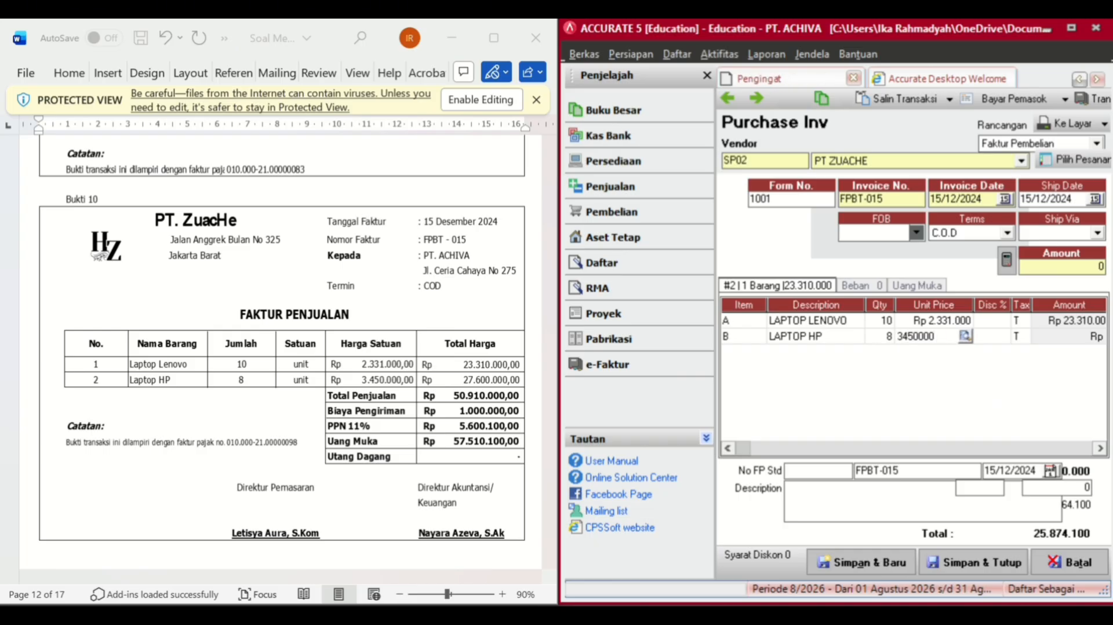
{"action": "type", "text": "0"}
{"action": "key", "text": "Return"}
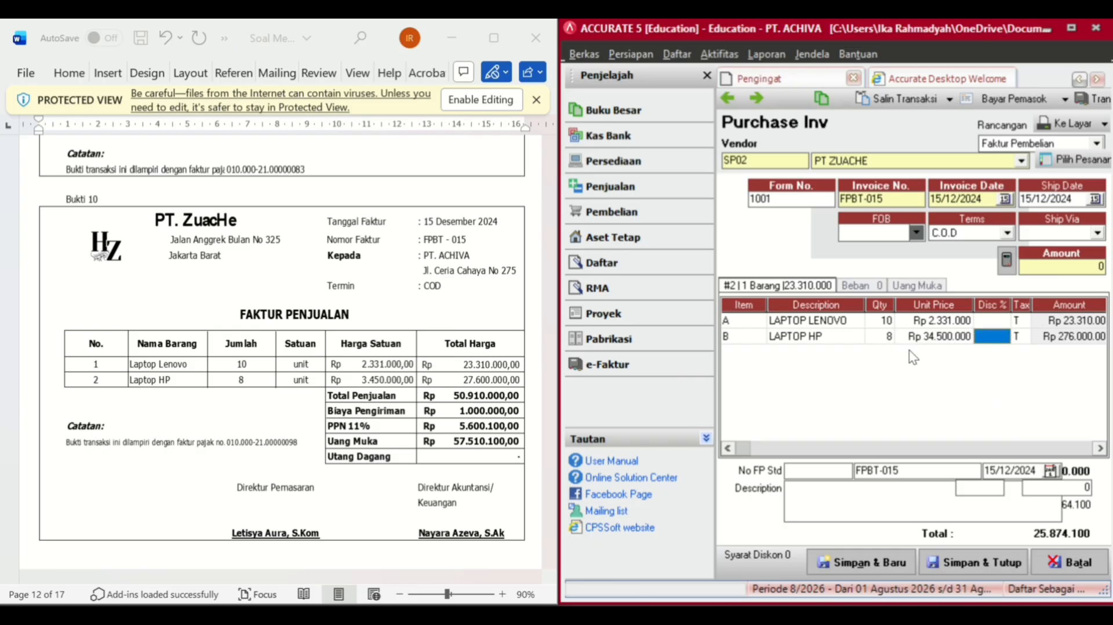
{"action": "left_click", "coordinate": [982, 230]}
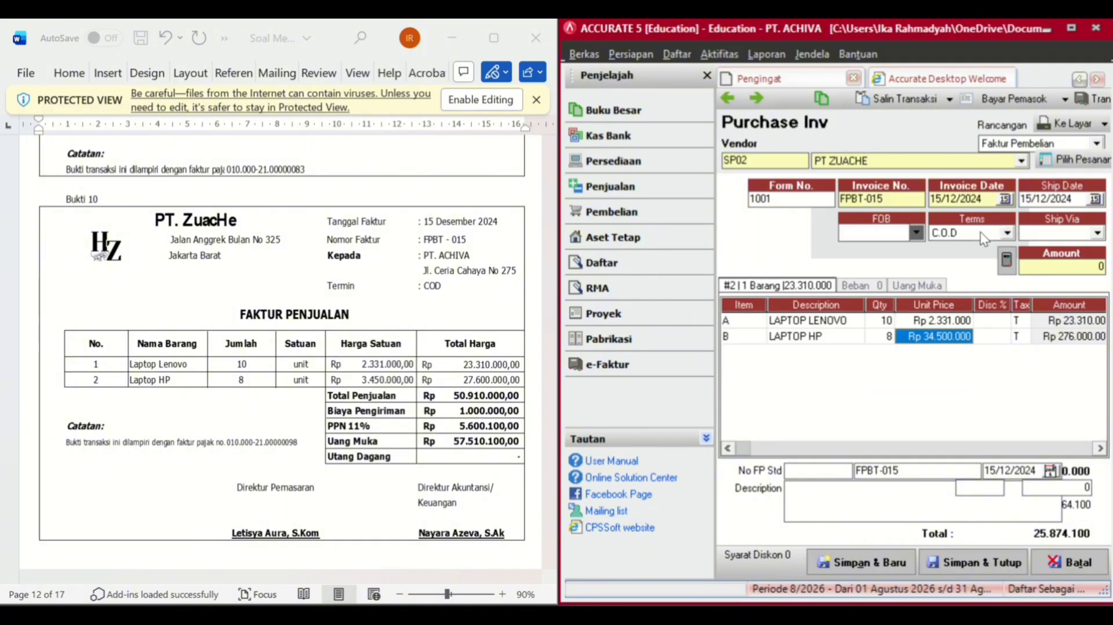
{"action": "type", "text": "345"}
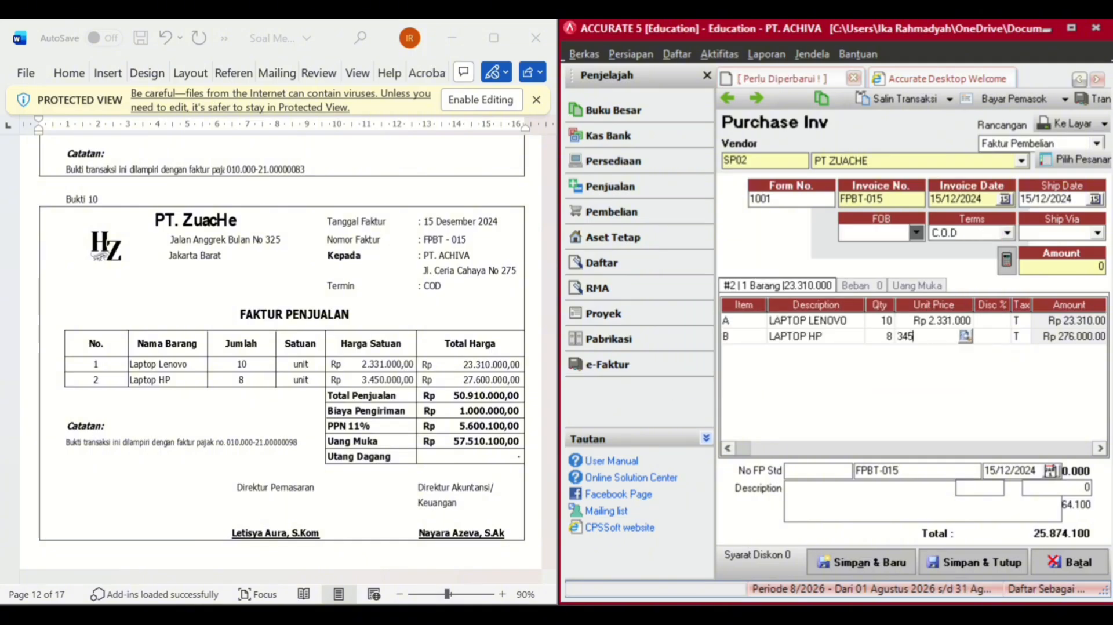
{"action": "type", "text": "0000"}
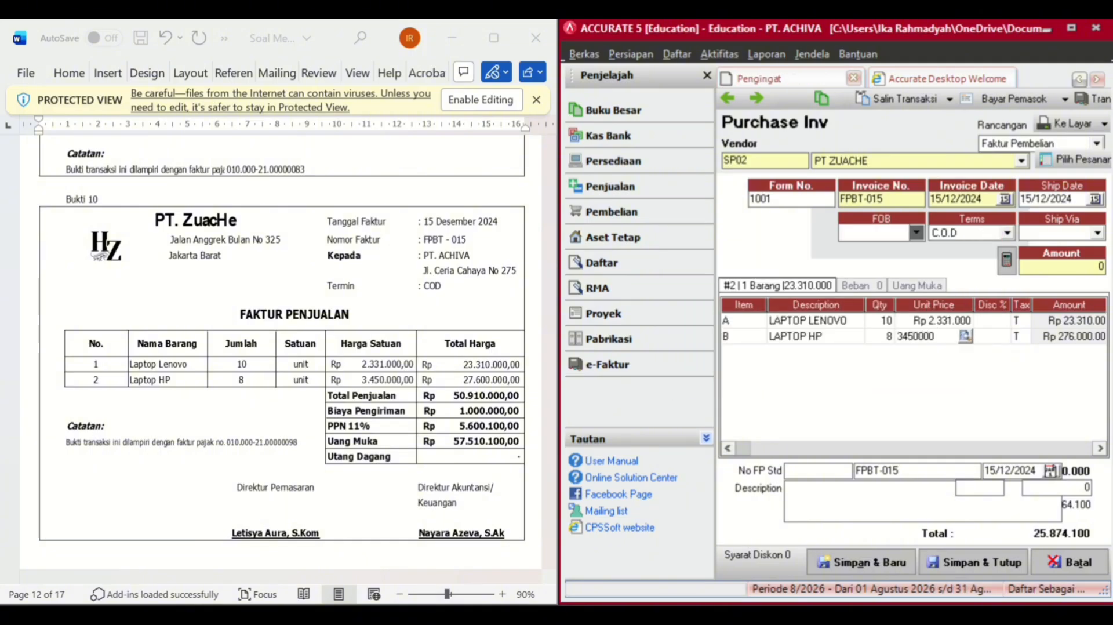
{"action": "key", "text": "Tab"}
{"action": "key", "text": "Tab"}
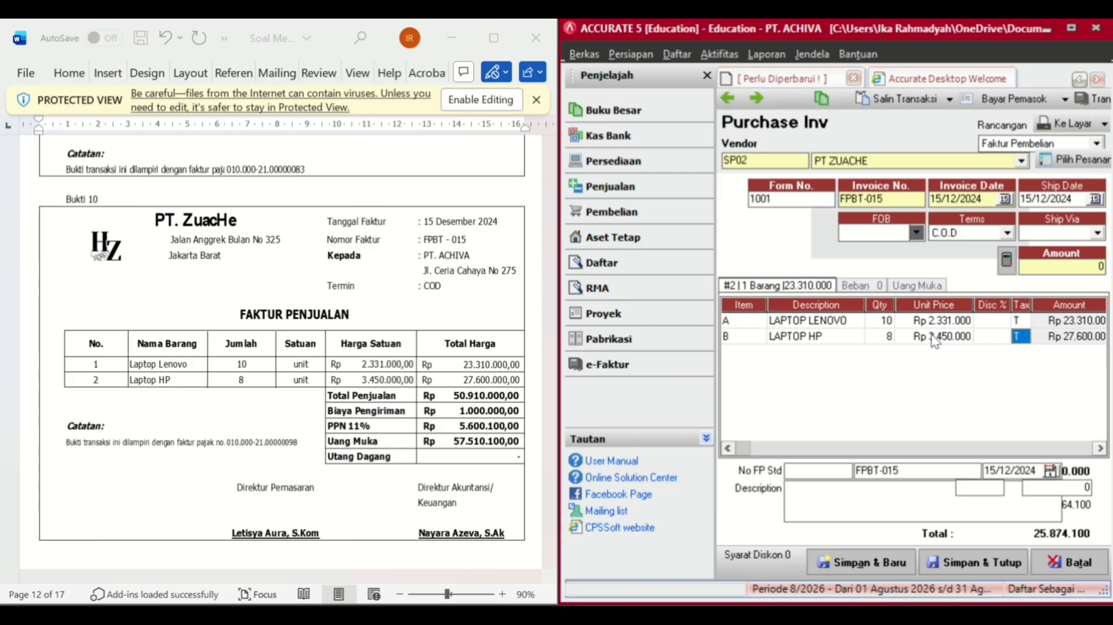
{"action": "key", "text": "Tab"}
{"action": "key", "text": "Tab"}
{"action": "key", "text": "Tab"}
{"action": "left_click", "coordinate": [1006, 262]}
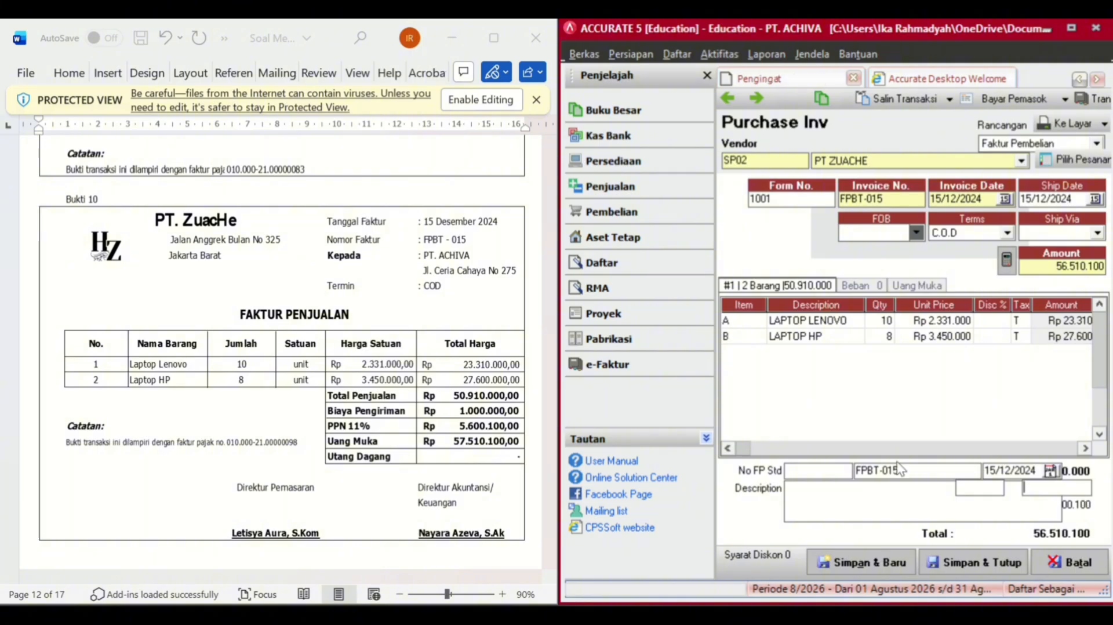
- Add a 5-1100 Freight Paid expense of Rp 1.000.000, recalculating the total to 57.510.100
{"action": "left_click", "coordinate": [862, 285]}
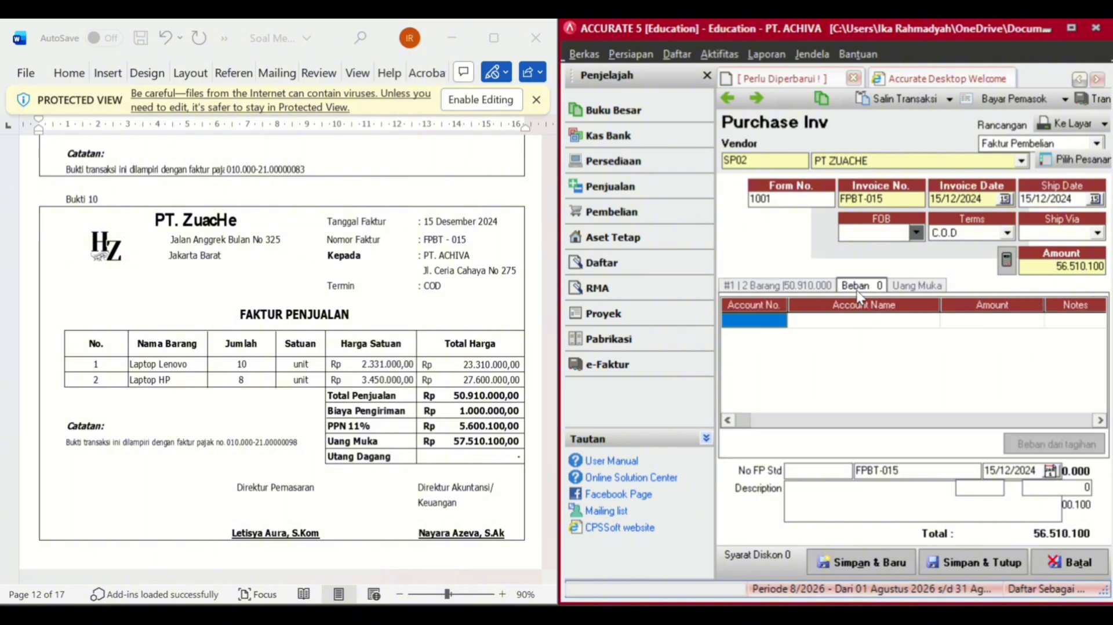
{"action": "left_click", "coordinate": [777, 321]}
{"action": "left_click", "coordinate": [779, 321]}
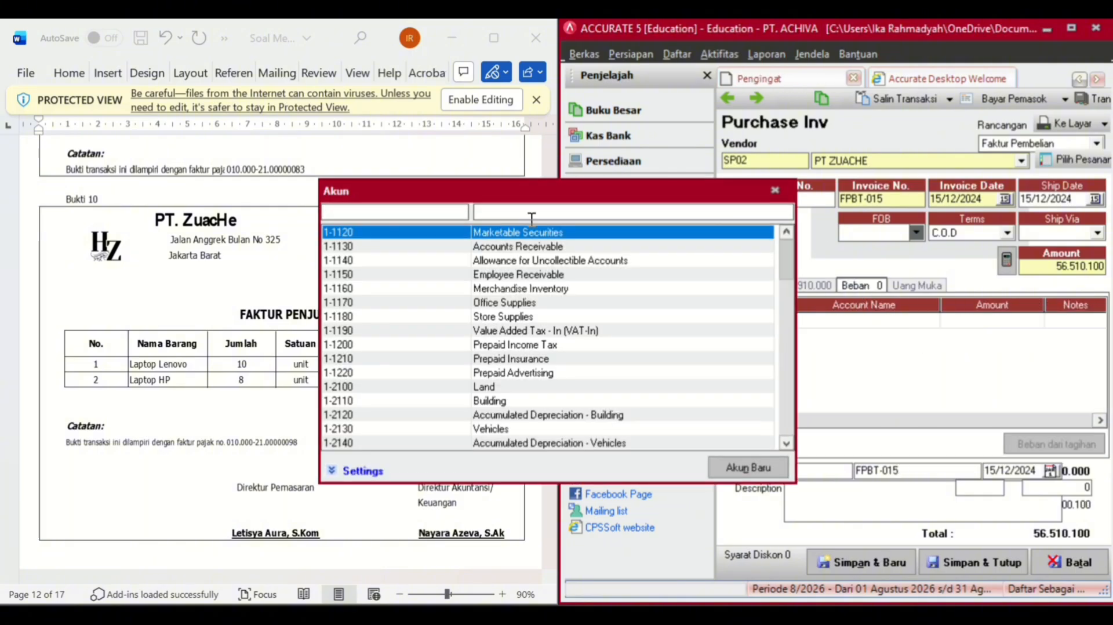
{"action": "type", "text": "FR"}
{"action": "left_click", "coordinate": [518, 247]}
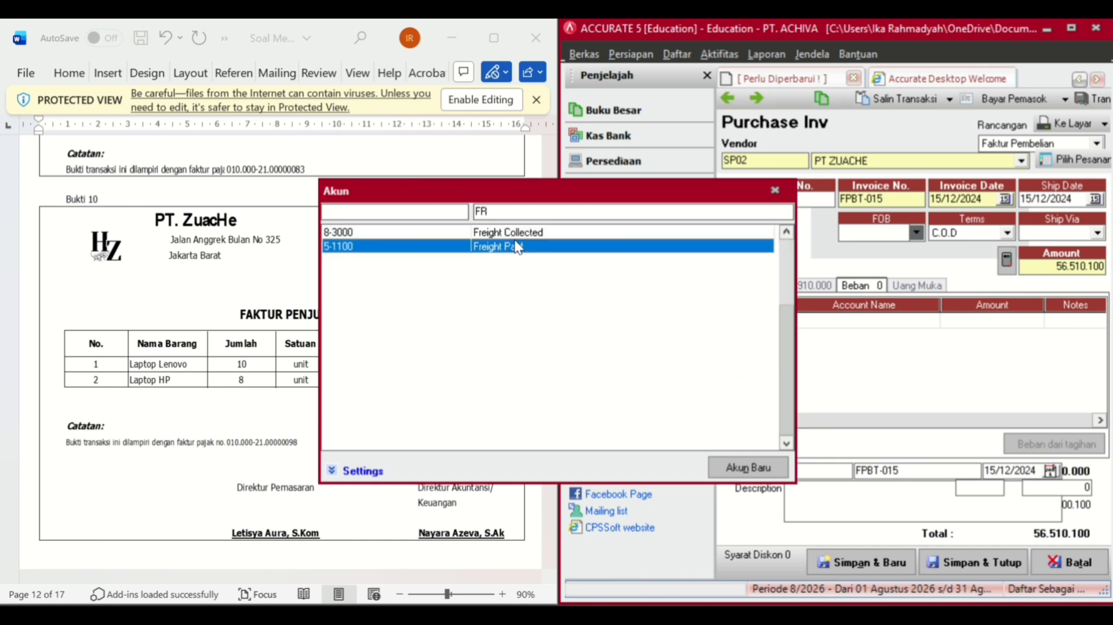
{"action": "double_click", "coordinate": [518, 246]}
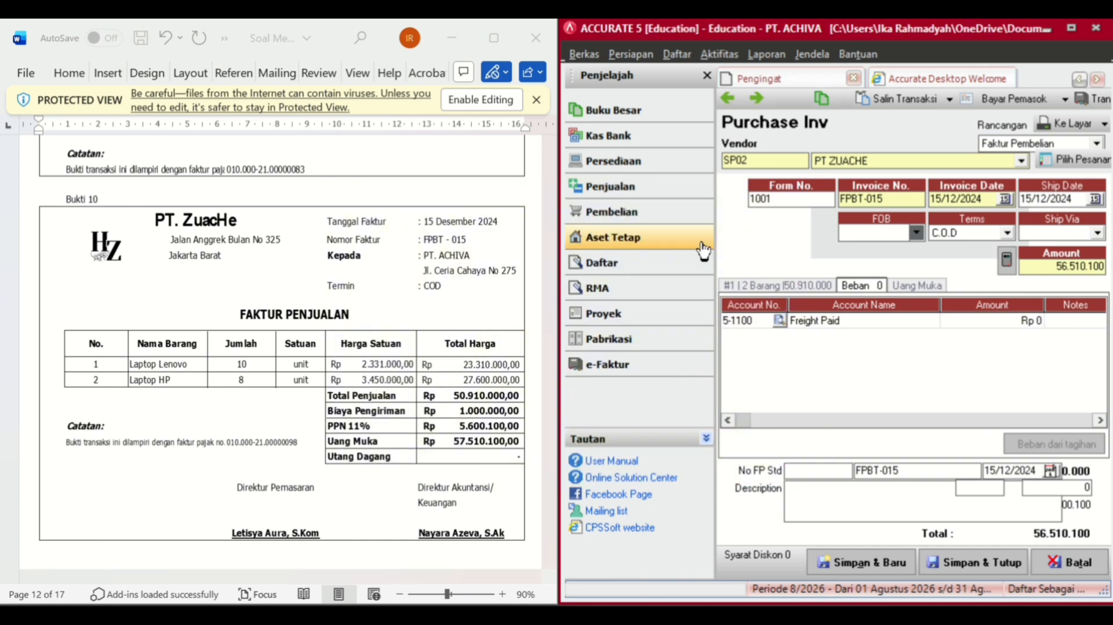
{"action": "type", "text": "1.00"}
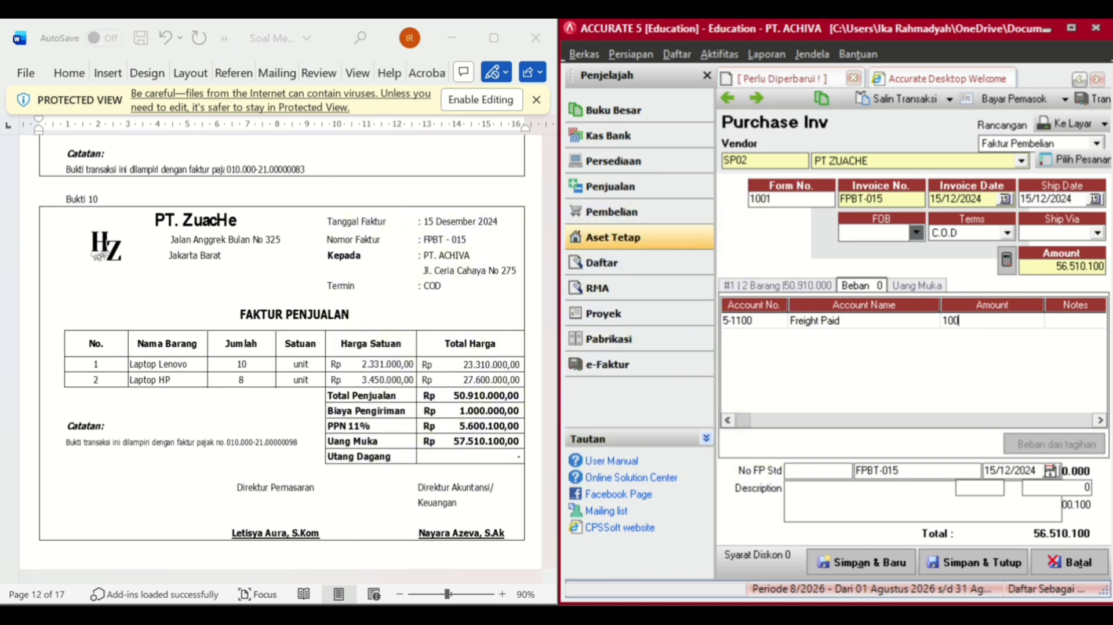
{"action": "type", "text": "0.000"}
{"action": "key", "text": "Tab"}
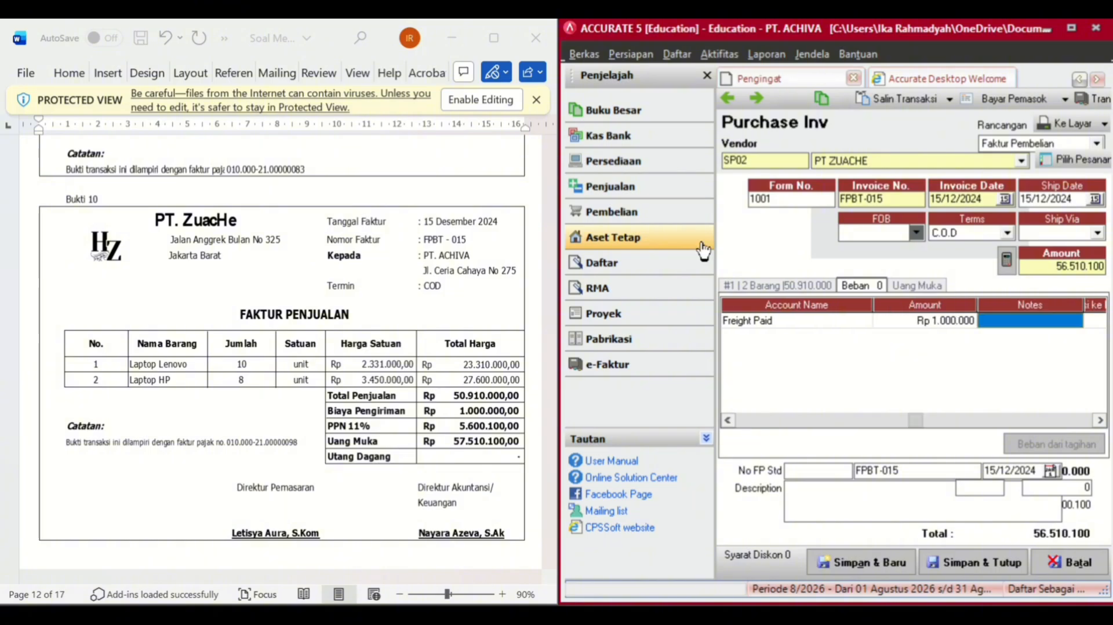
{"action": "left_click", "coordinate": [1011, 264]}
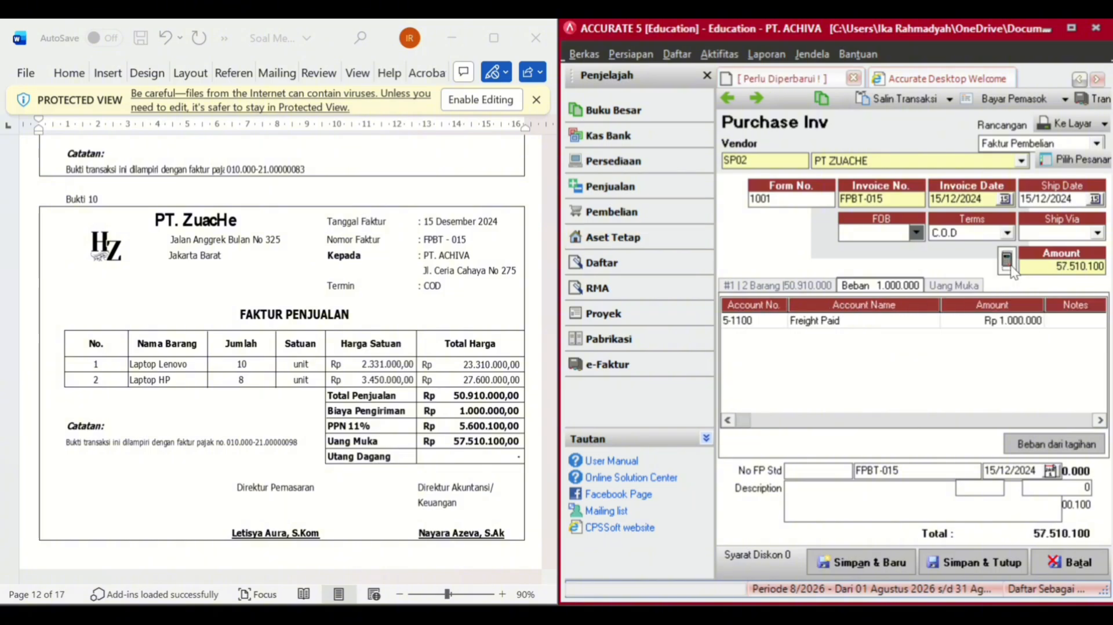
- Create a payment for invoice FPBT-015 dated 15/12/2024
{"action": "left_click", "coordinate": [1010, 92]}
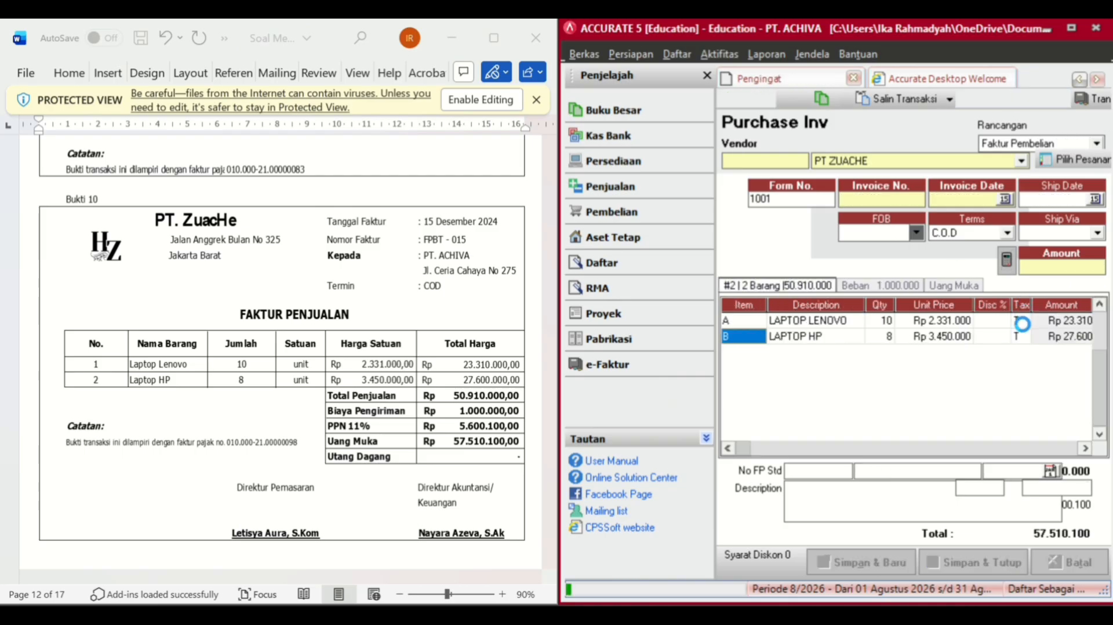
{"action": "left_click", "coordinate": [971, 369]}
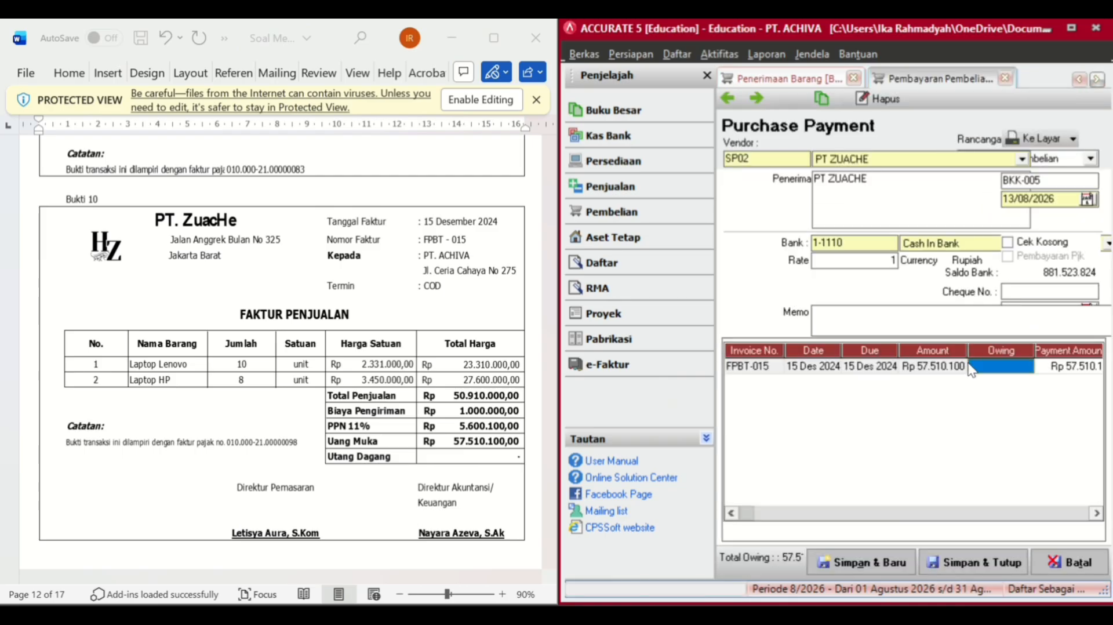
{"action": "key", "text": "Tab"}
{"action": "key", "text": "Tab"}
{"action": "key", "text": "Tab"}
{"action": "key", "text": "Tab"}
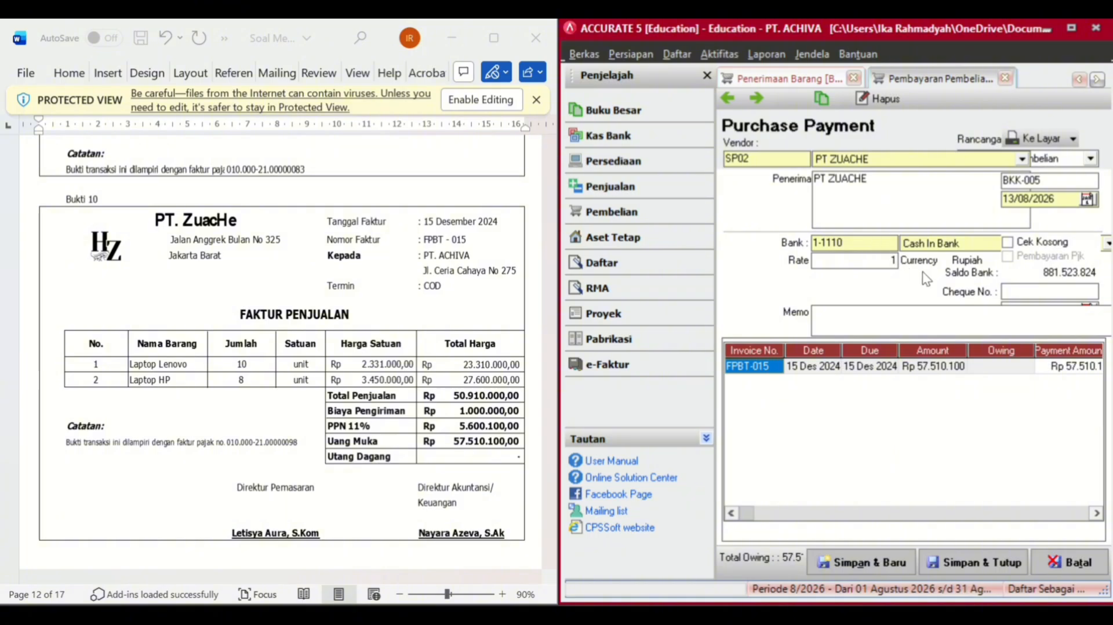
{"action": "left_click", "coordinate": [1064, 198]}
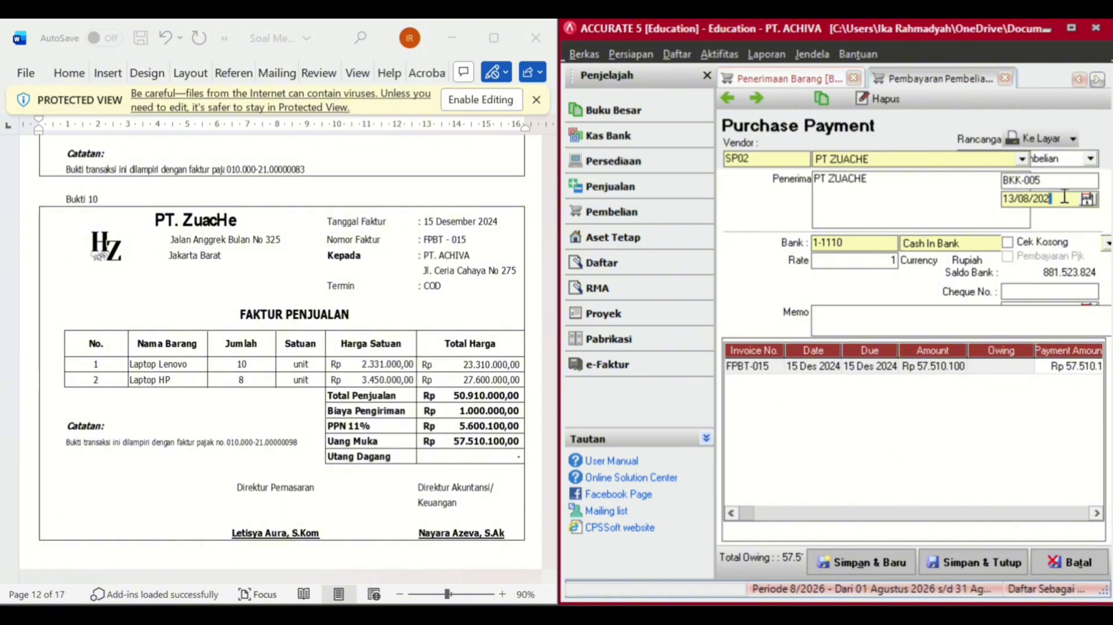
{"action": "key", "text": "BackSpace"}
{"action": "key", "text": "BackSpace"}
{"action": "key", "text": "BackSpace"}
{"action": "key", "text": "BackSpace"}
{"action": "key", "text": "BackSpace"}
{"action": "key", "text": "BackSpace"}
{"action": "key", "text": "BackSpace"}
{"action": "key", "text": "BackSpace"}
{"action": "key", "text": "BackSpace"}
{"action": "key", "text": "BackSpace"}
{"action": "type", "text": "15/12/"}
{"action": "type", "text": "2025"}
{"action": "key", "text": "BackSpace"}
{"action": "type", "text": "4"}
- Set the cheque date to 15/12/2024, save the payment, and close the invoice
{"action": "left_click_drag", "start_coordinate": [559, 331], "coordinate": [609, 294]}
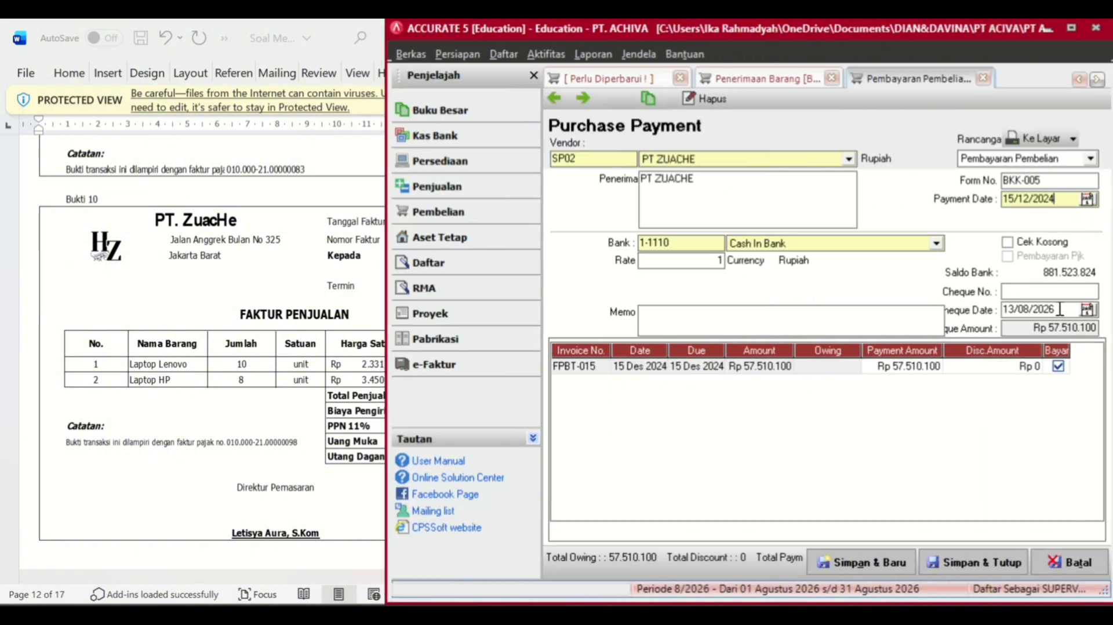
{"action": "key", "text": "BackSpace"}
{"action": "key", "text": "BackSpace"}
{"action": "key", "text": "BackSpace"}
{"action": "key", "text": "BackSpace"}
{"action": "key", "text": "BackSpace"}
{"action": "key", "text": "BackSpace"}
{"action": "key", "text": "BackSpace"}
{"action": "type", "text": "15122024"}
{"action": "left_click", "coordinate": [953, 565]}
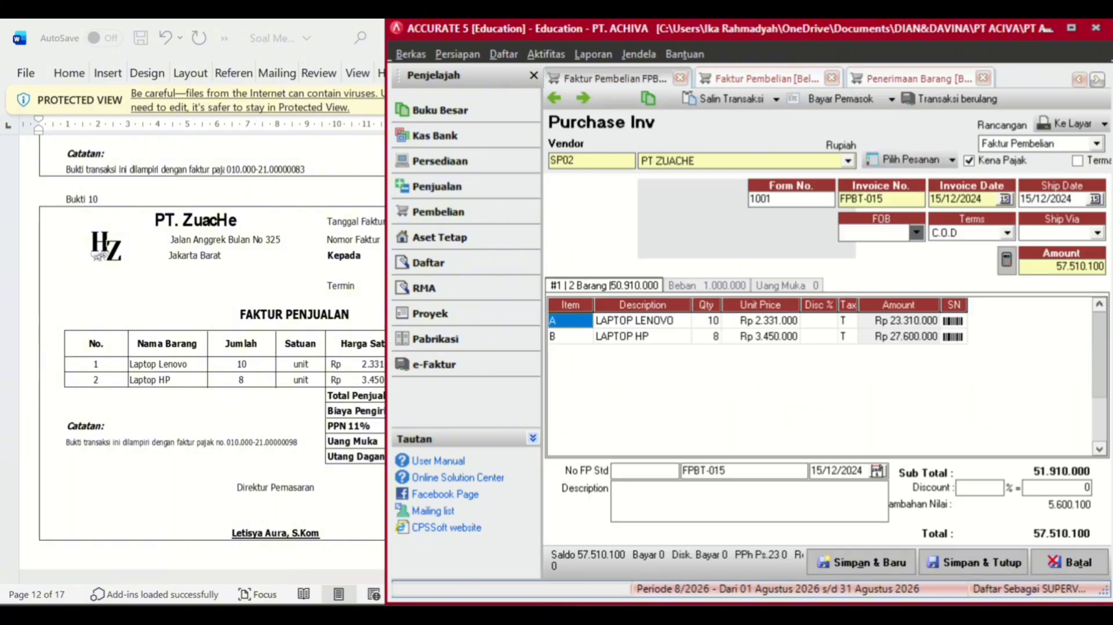
{"action": "left_click", "coordinate": [983, 558]}
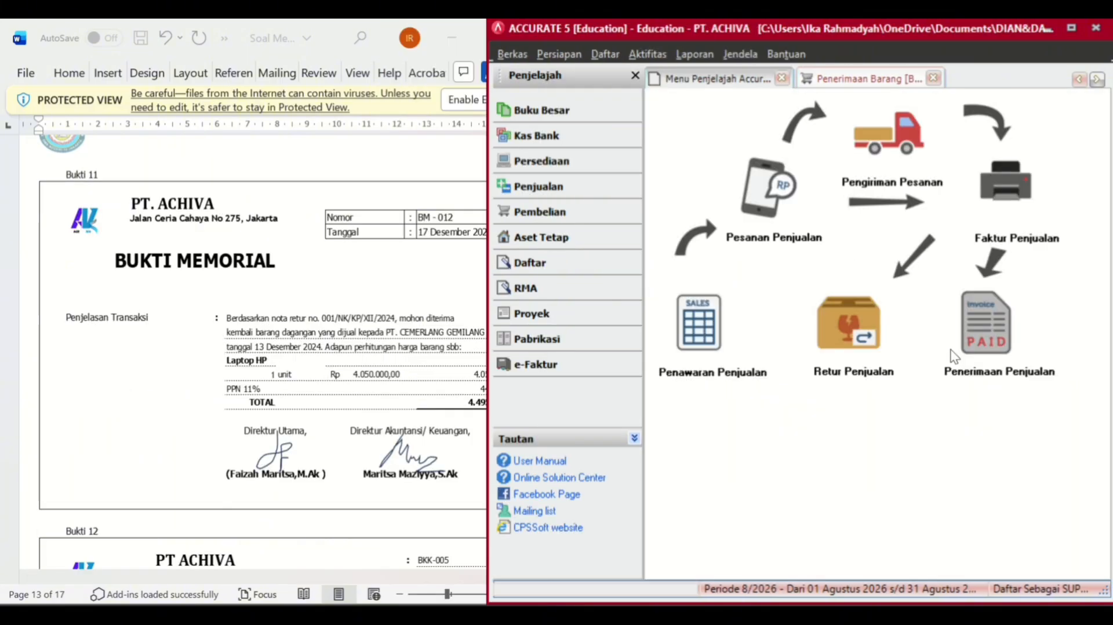
- Start sales return BM-012 for PT CEMERLANG GEMILANG dated 17/12/2024
{"action": "left_click", "coordinate": [850, 318]}
{"action": "left_click", "coordinate": [951, 152]}
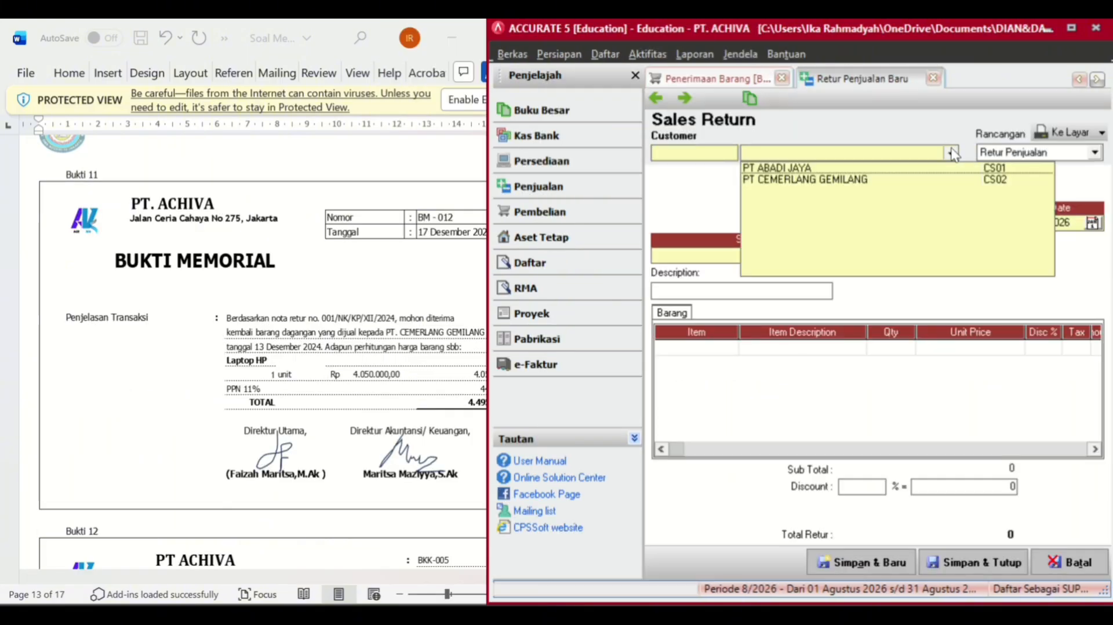
{"action": "left_click", "coordinate": [811, 175]}
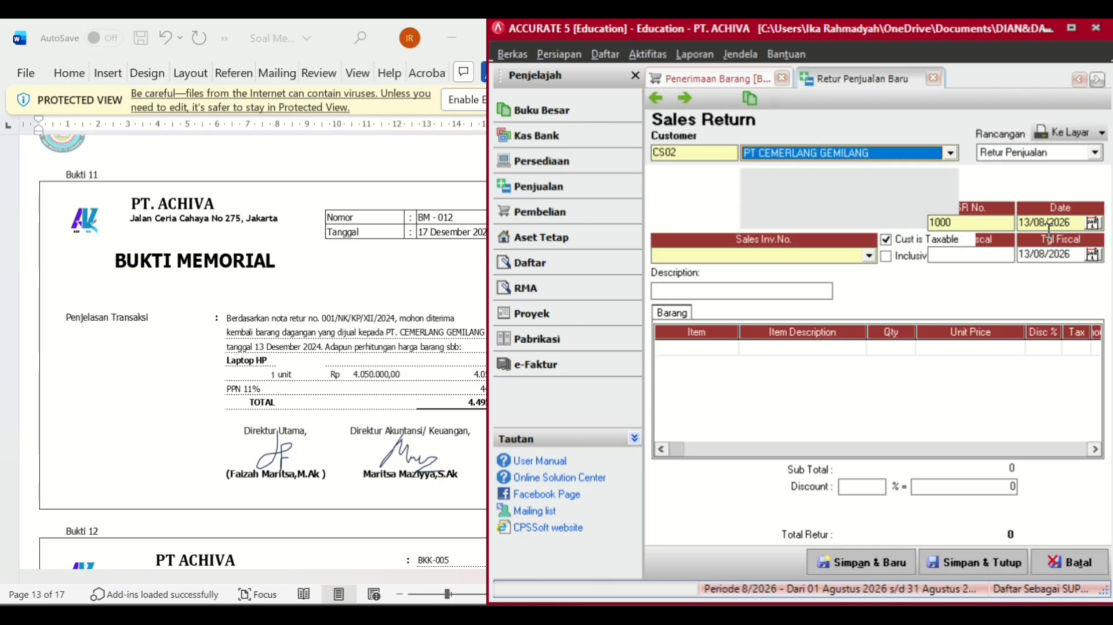
{"action": "left_click", "coordinate": [1081, 222]}
{"action": "key", "text": "BackSpace"}
{"action": "key", "text": "BackSpace"}
{"action": "key", "text": "BackSpace"}
{"action": "key", "text": "BackSpace"}
{"action": "key", "text": "BackSpace"}
{"action": "key", "text": "BackSpace"}
{"action": "key", "text": "BackSpace"}
{"action": "key", "text": "BackSpace"}
{"action": "key", "text": "BackSpace"}
{"action": "type", "text": "17/12/"}
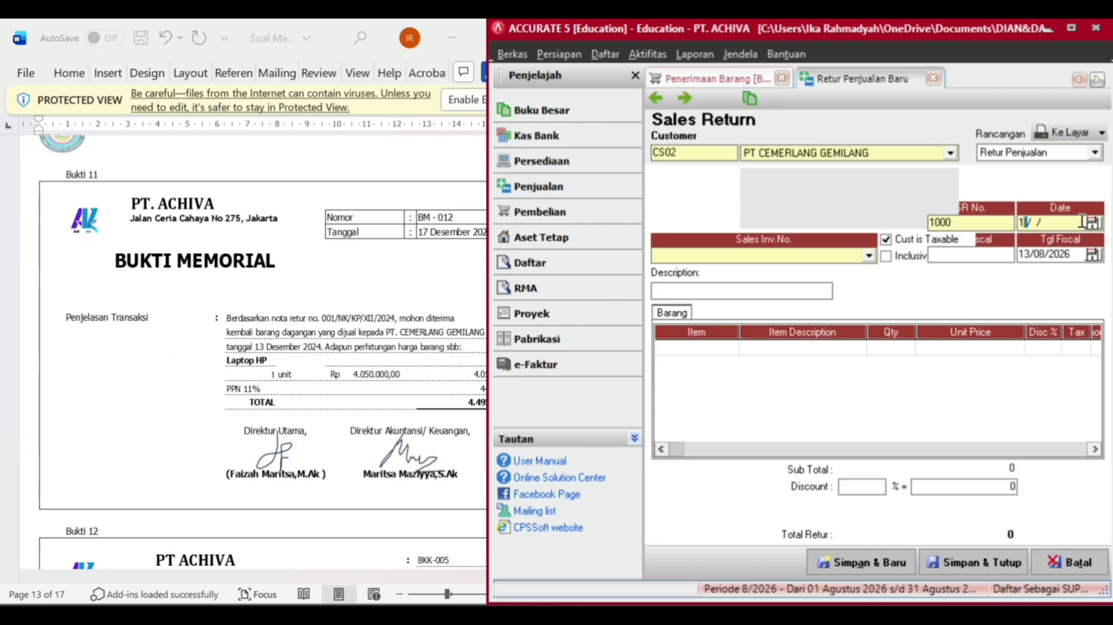
{"action": "type", "text": "2024"}
{"action": "key", "text": "Tab"}
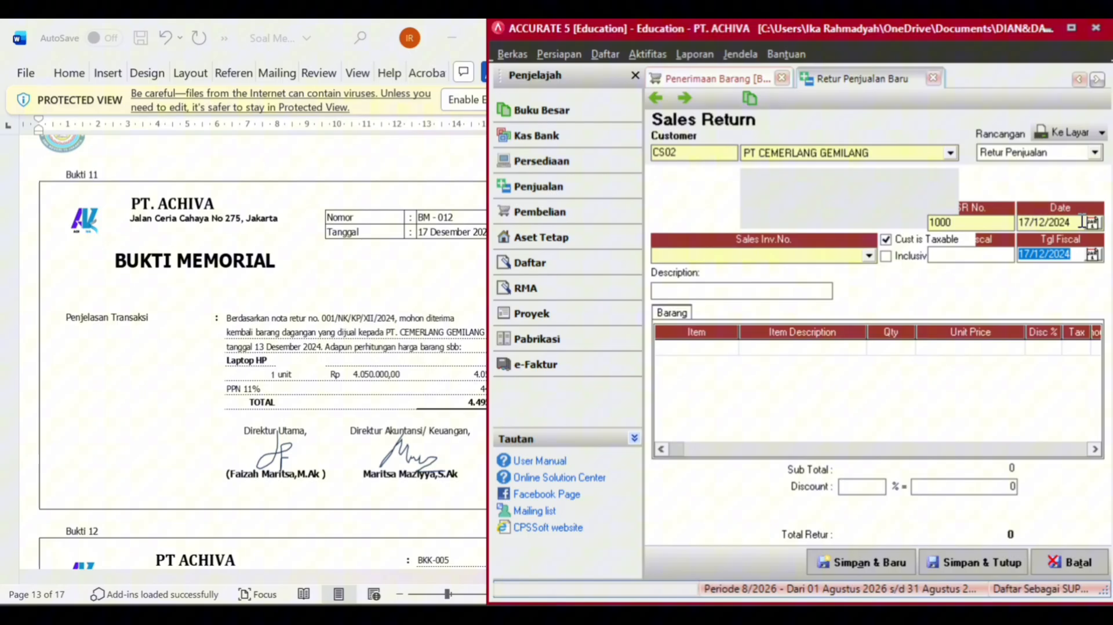
{"action": "left_click", "coordinate": [966, 221]}
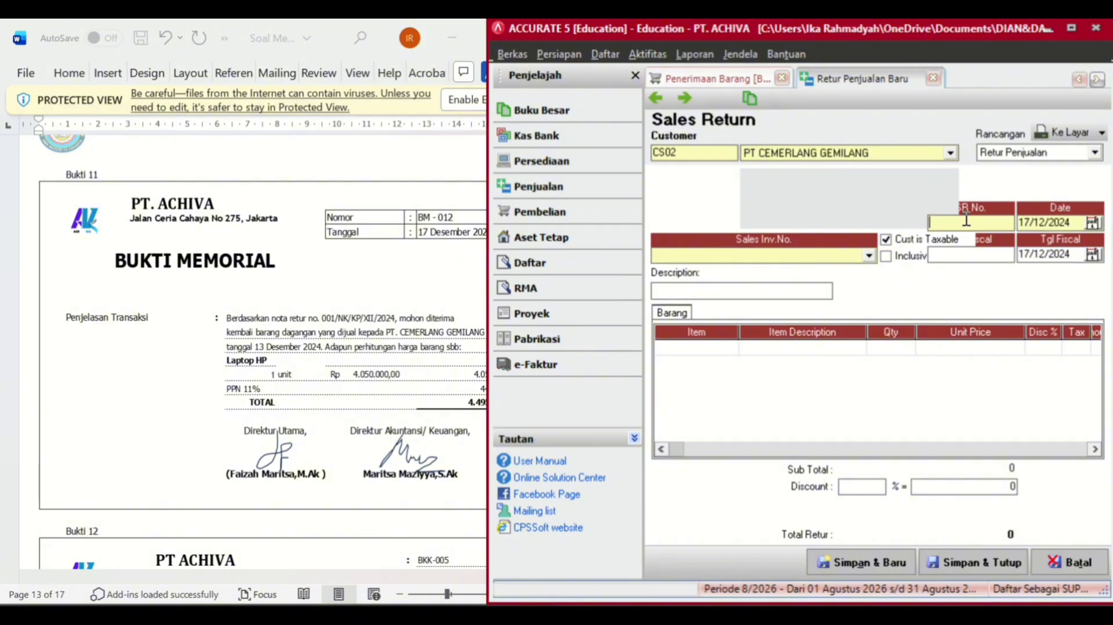
{"action": "type", "text": "BM-012"}
- Link the return to invoice FPJ-001 and return 1 LAPTOP HP
{"action": "left_click", "coordinate": [869, 257]}
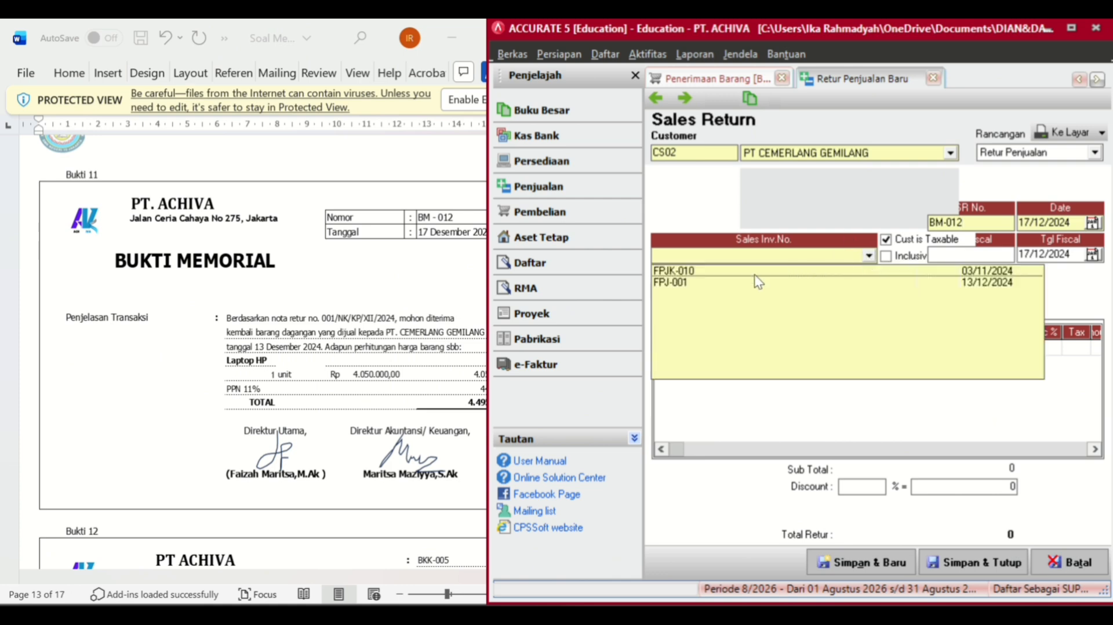
{"action": "left_click", "coordinate": [690, 284]}
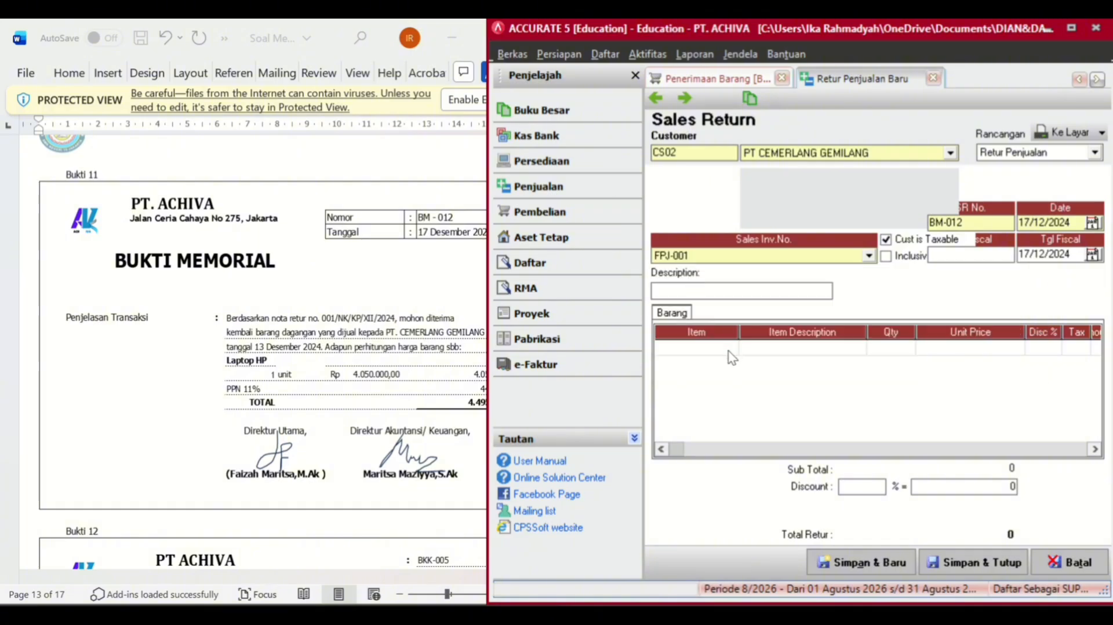
{"action": "left_click", "coordinate": [767, 346]}
{"action": "left_click", "coordinate": [858, 347]}
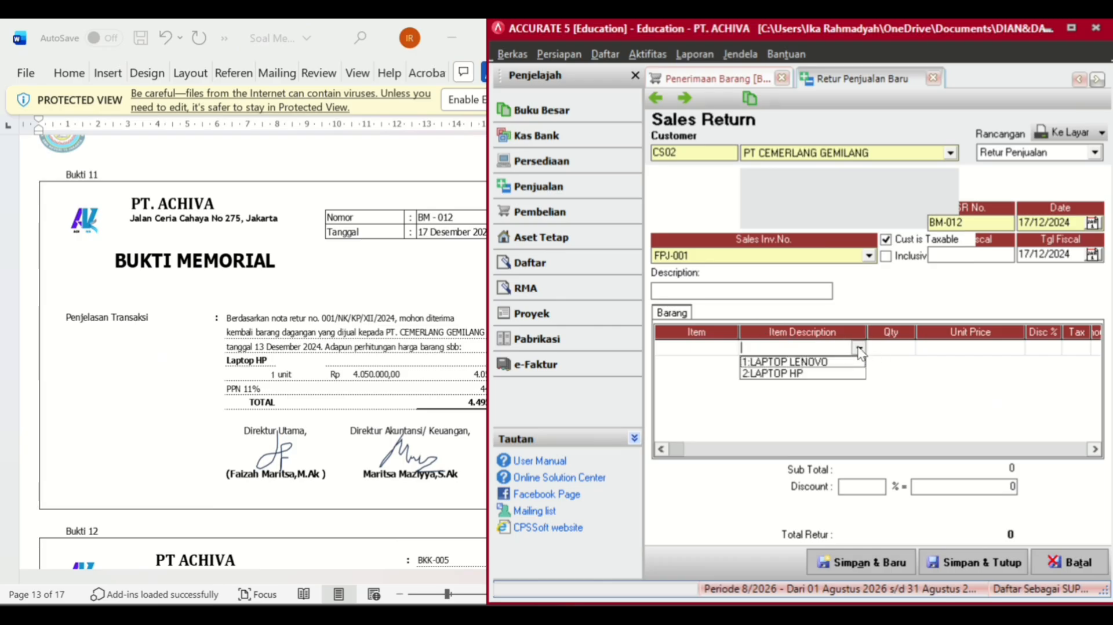
{"action": "left_click", "coordinate": [777, 373]}
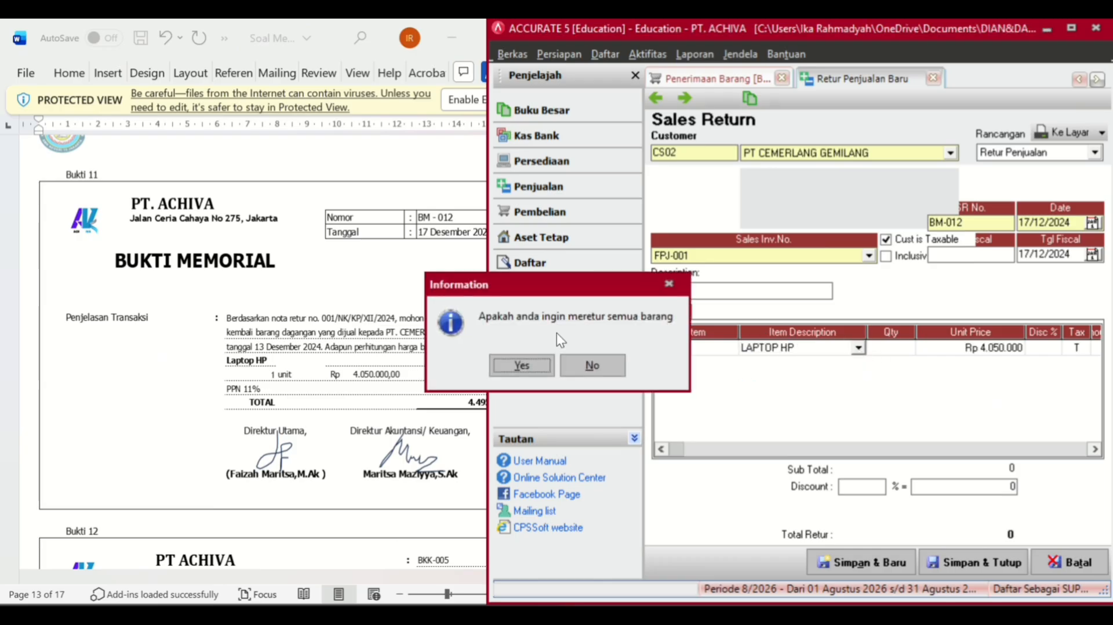
{"action": "left_click", "coordinate": [594, 364]}
{"action": "left_click", "coordinate": [890, 351]}
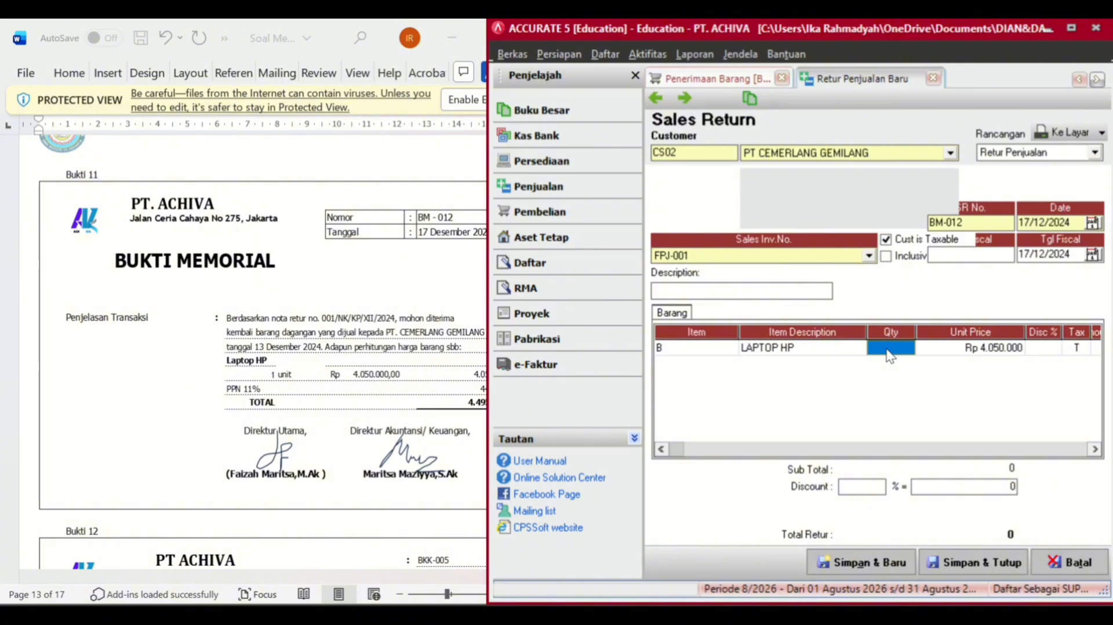
{"action": "type", "text": "1"}
{"action": "key", "text": "Return"}
{"action": "key", "text": "Return"}
{"action": "key", "text": "Return"}
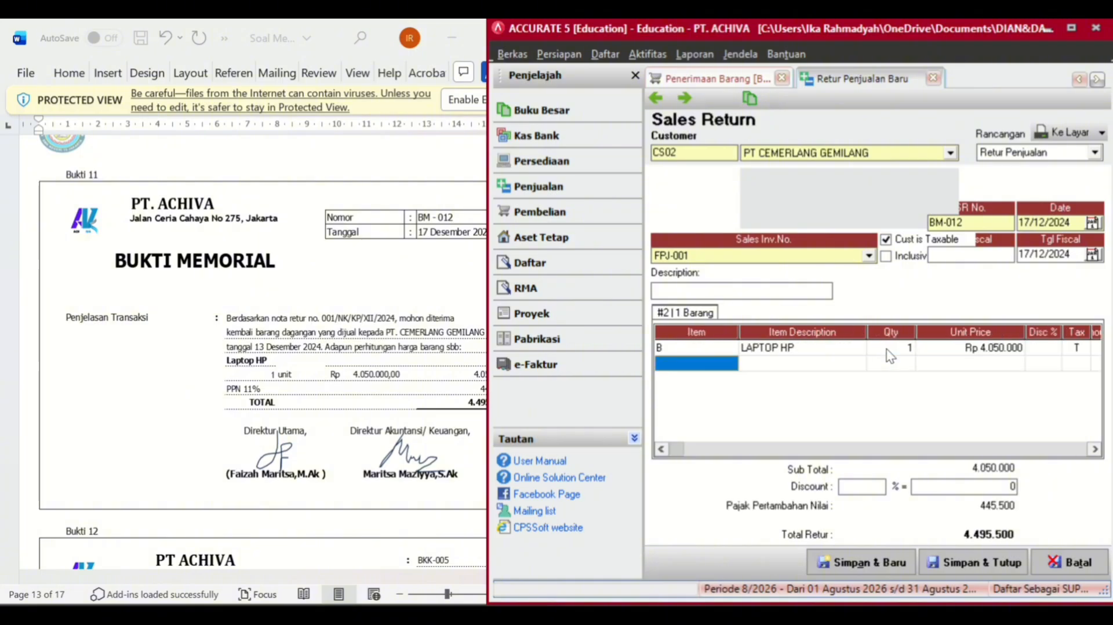
{"action": "key", "text": "alt+Tab"}
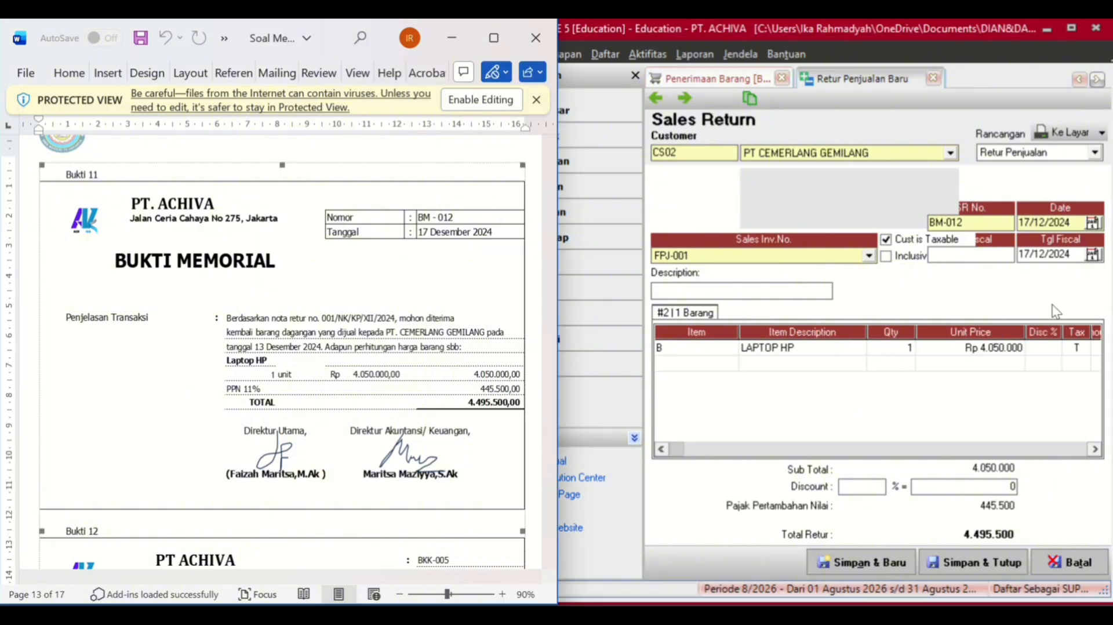
- Save and close sales return BM-012
{"action": "left_click", "coordinate": [990, 571]}
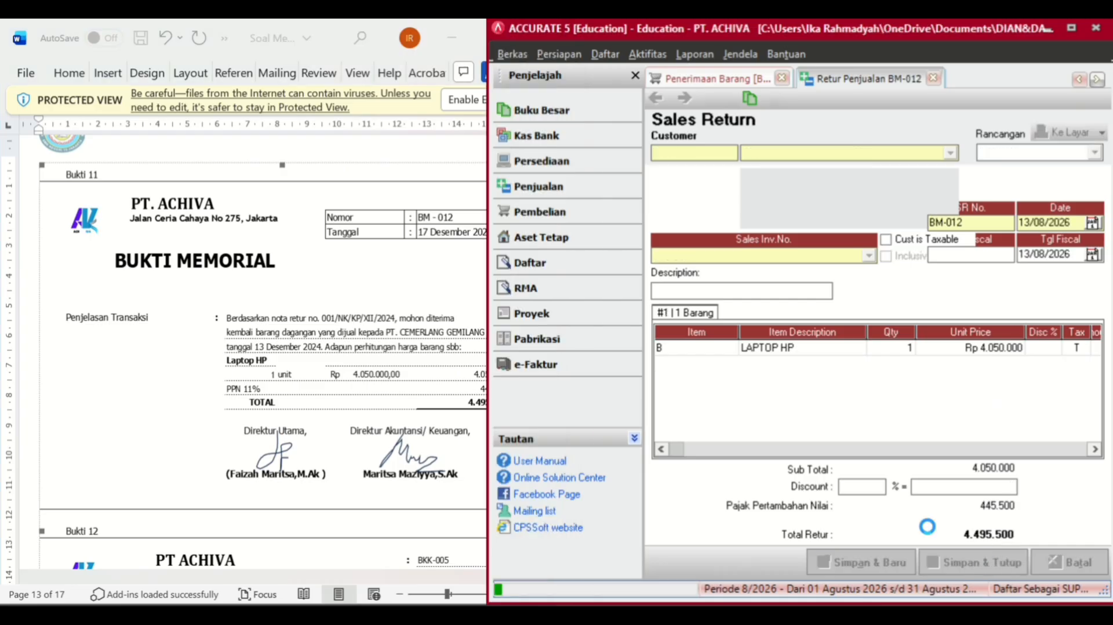
{"action": "scroll", "coordinate": [327, 429], "scroll_direction": "down", "scroll_amount": 5}
{"action": "scroll", "coordinate": [328, 428], "scroll_direction": "down", "scroll_amount": 2}
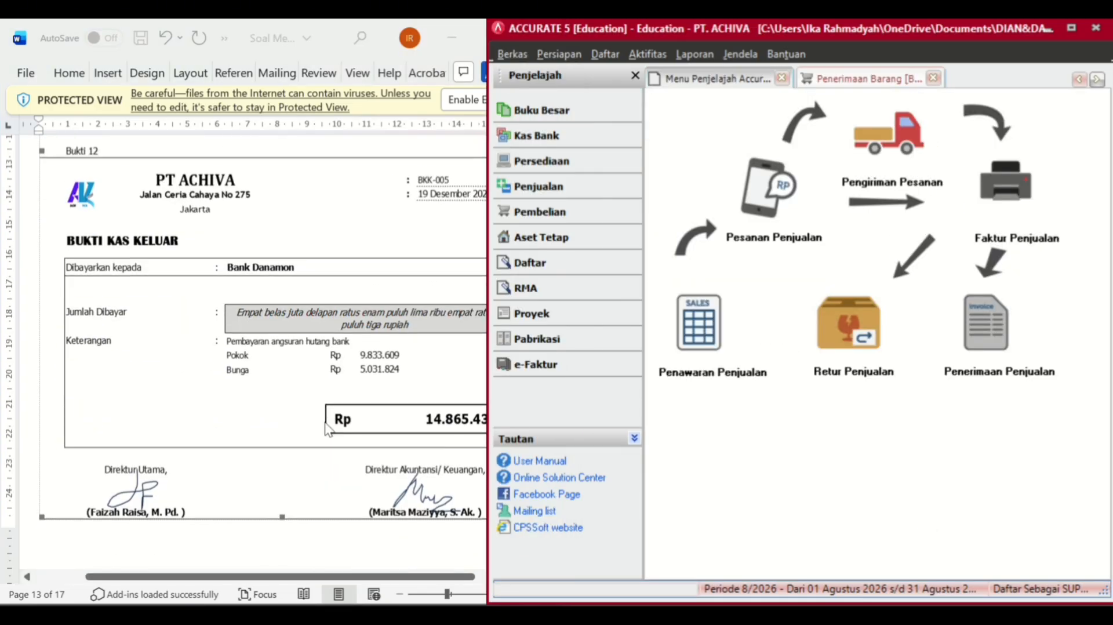
- Start a new cash payment from Cash In Bank with voucher number BKK-005
{"action": "left_click", "coordinate": [555, 137]}
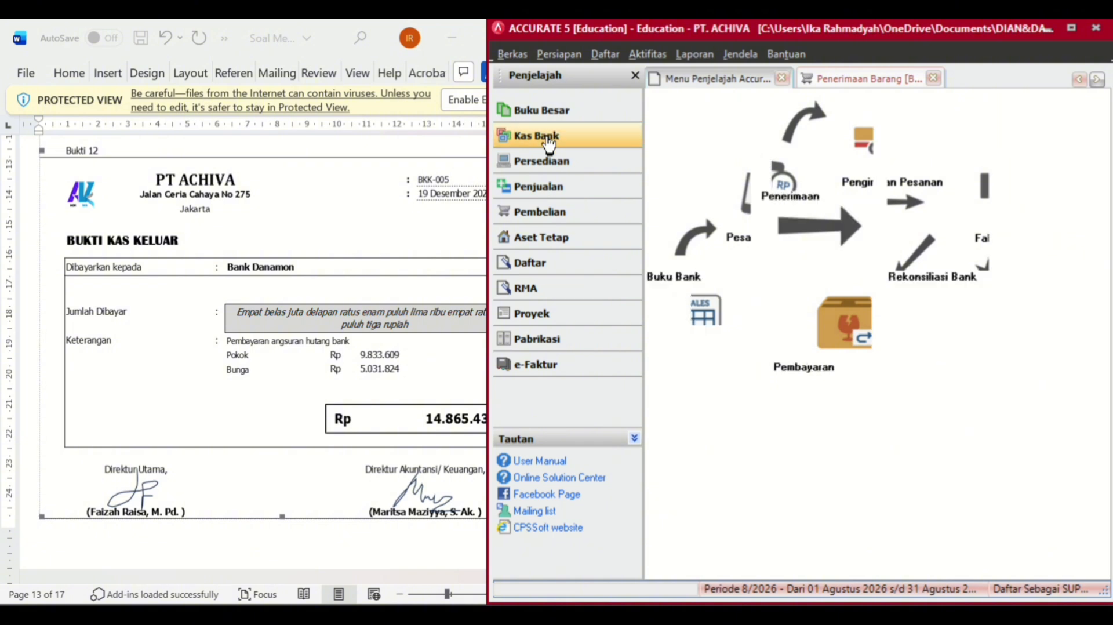
{"action": "left_click", "coordinate": [836, 335]}
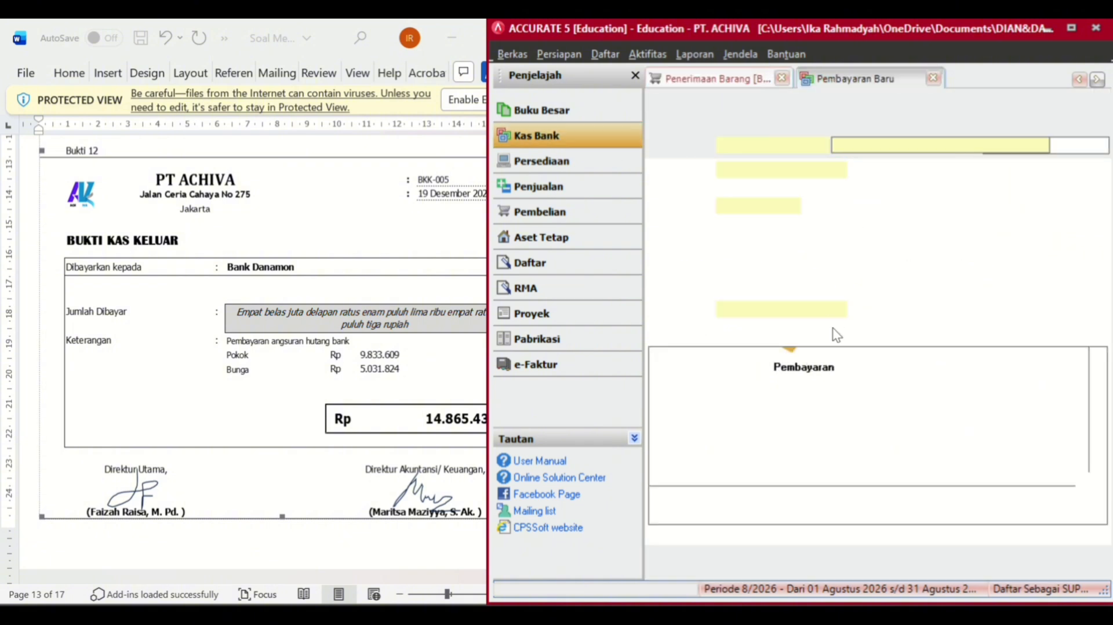
{"action": "left_click", "coordinate": [1043, 147]}
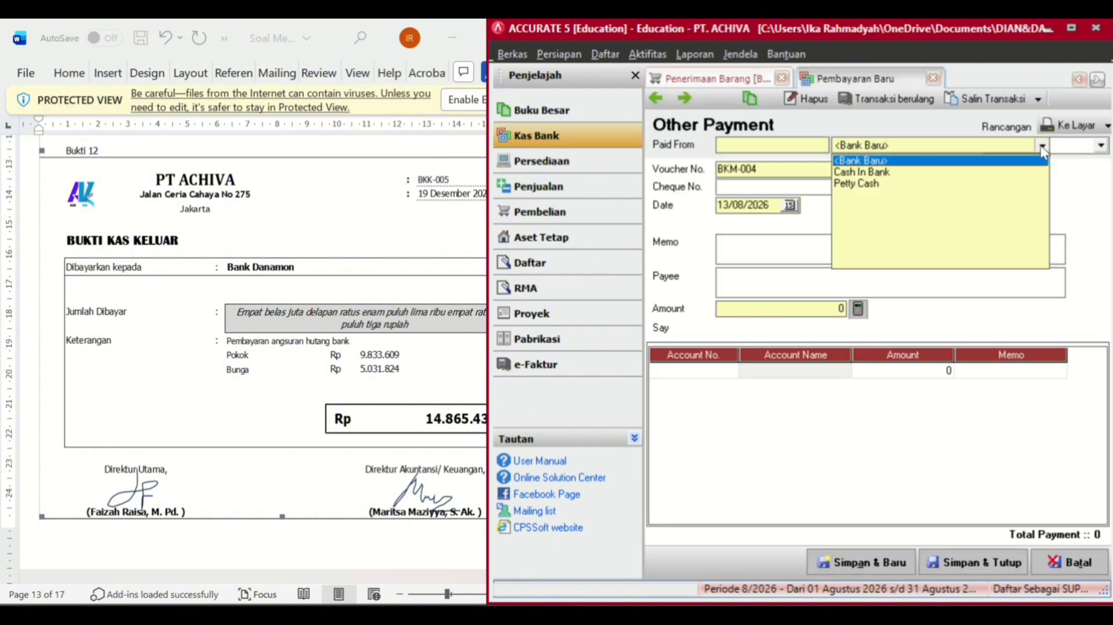
{"action": "left_click", "coordinate": [852, 172]}
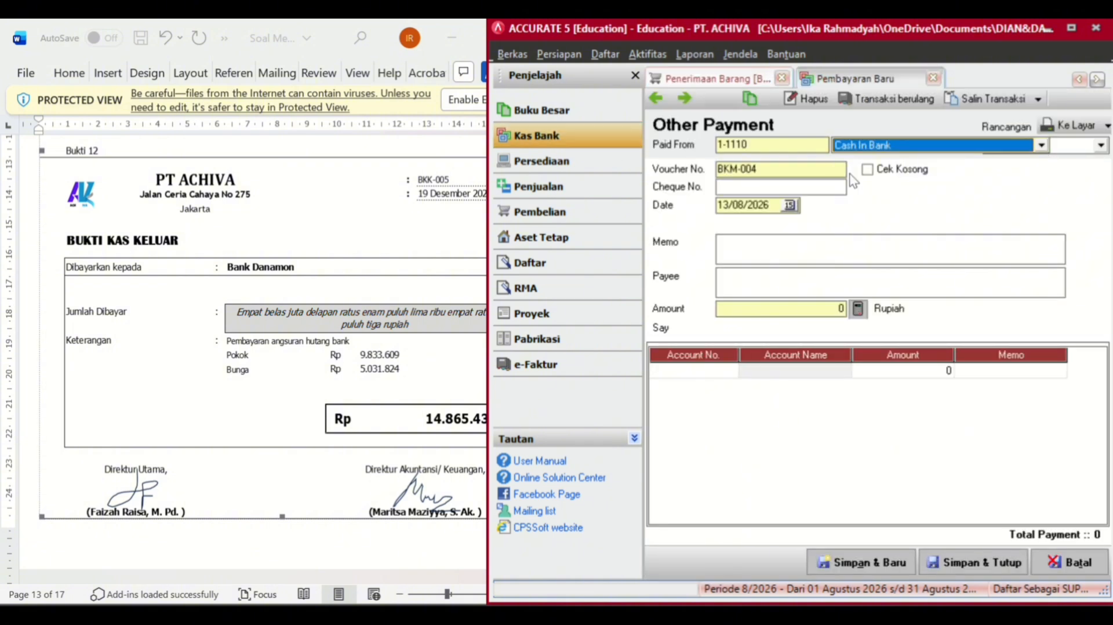
{"action": "left_click", "coordinate": [774, 180]}
{"action": "left_click", "coordinate": [773, 175]}
{"action": "key", "text": "BackSpace"}
{"action": "key", "text": "BackSpace"}
{"action": "key", "text": "BackSpace"}
{"action": "key", "text": "BackSpace"}
{"action": "key", "text": "BackSpace"}
{"action": "key", "text": "BackSpace"}
{"action": "key", "text": "BackSpace"}
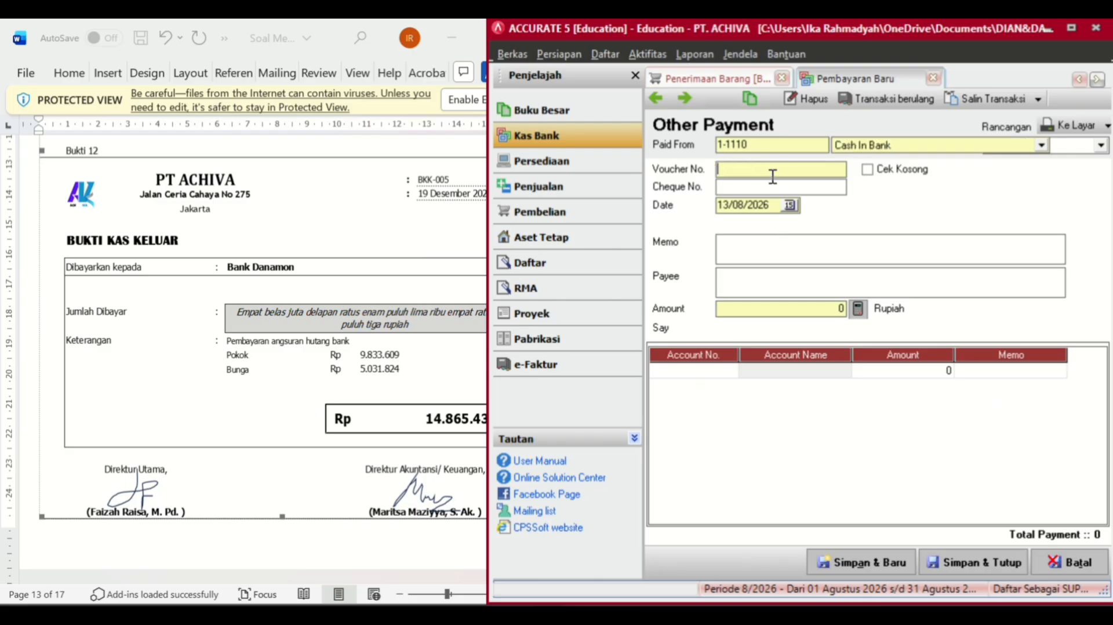
{"action": "type", "text": "BKK-005"}
{"action": "left_click", "coordinate": [775, 207]}
- Set the payment date to 19/12/2024
{"action": "key", "text": "BackSpace"}
{"action": "key", "text": "BackSpace"}
{"action": "key", "text": "BackSpace"}
{"action": "key", "text": "BackSpace"}
{"action": "key", "text": "BackSpace"}
{"action": "key", "text": "BackSpace"}
{"action": "key", "text": "BackSpace"}
{"action": "key", "text": "BackSpace"}
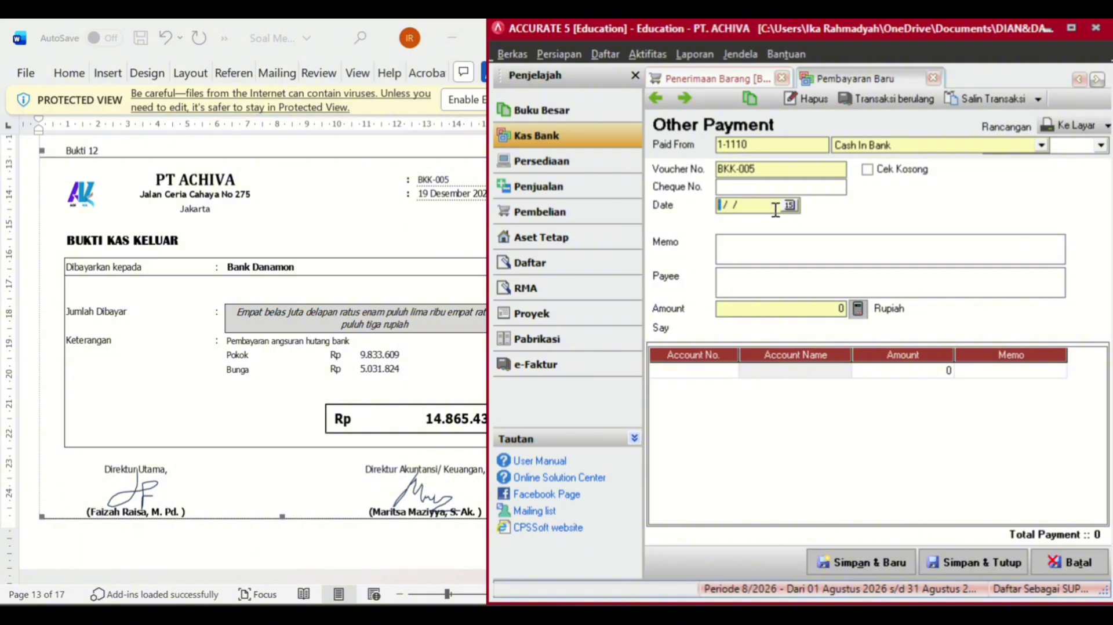
{"action": "type", "text": "19"}
{"action": "key", "text": "BackSpace"}
{"action": "type", "text": "4"}
- Add a 2-2100 Bank Loan line of Rp 9.833.609
{"action": "left_click", "coordinate": [805, 368]}
{"action": "double_click", "coordinate": [728, 372]}
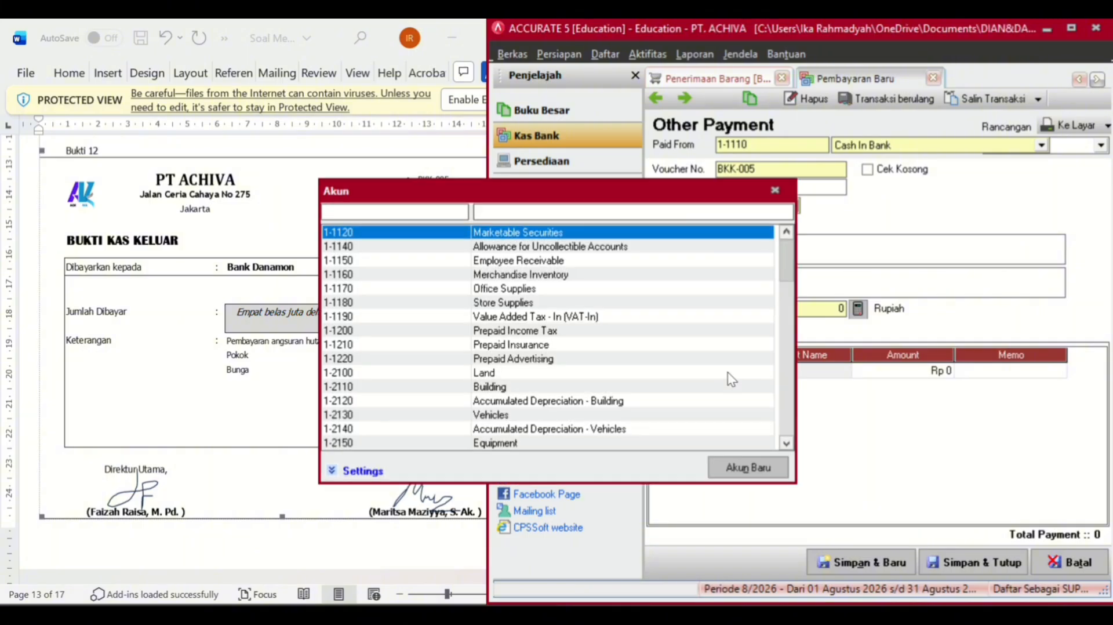
{"action": "type", "text": "BAL"}
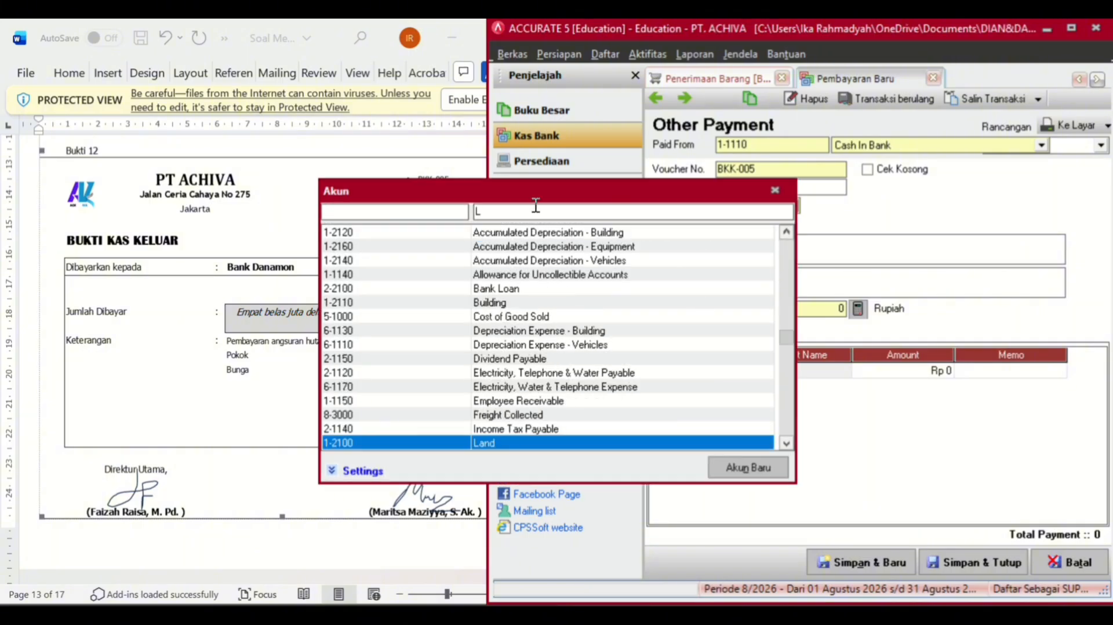
{"action": "key", "text": "BackSpace"}
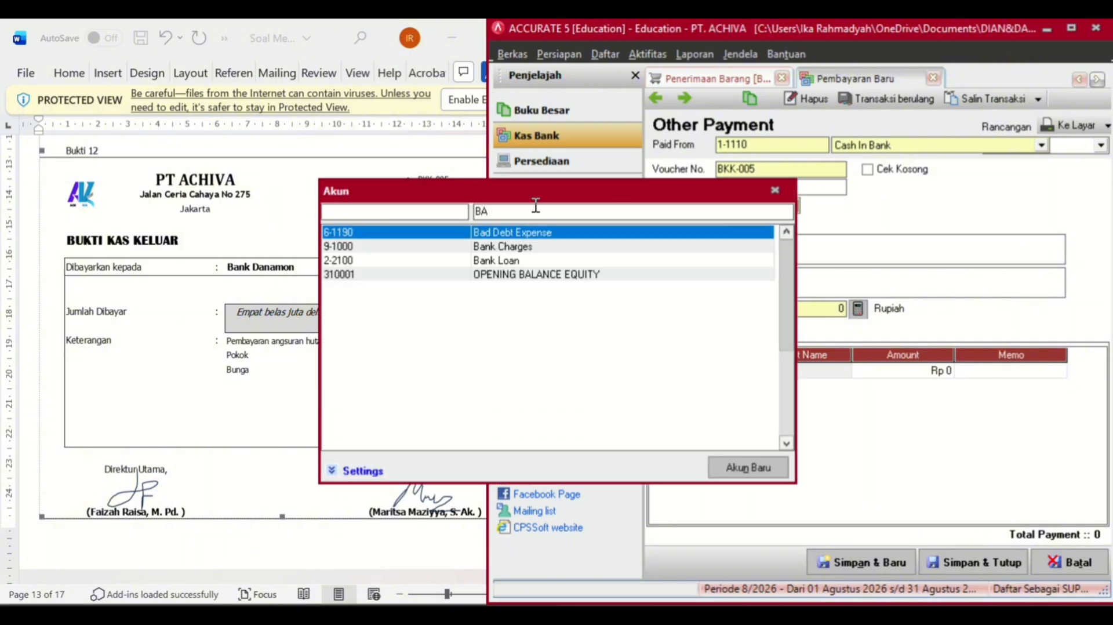
{"action": "double_click", "coordinate": [511, 258]}
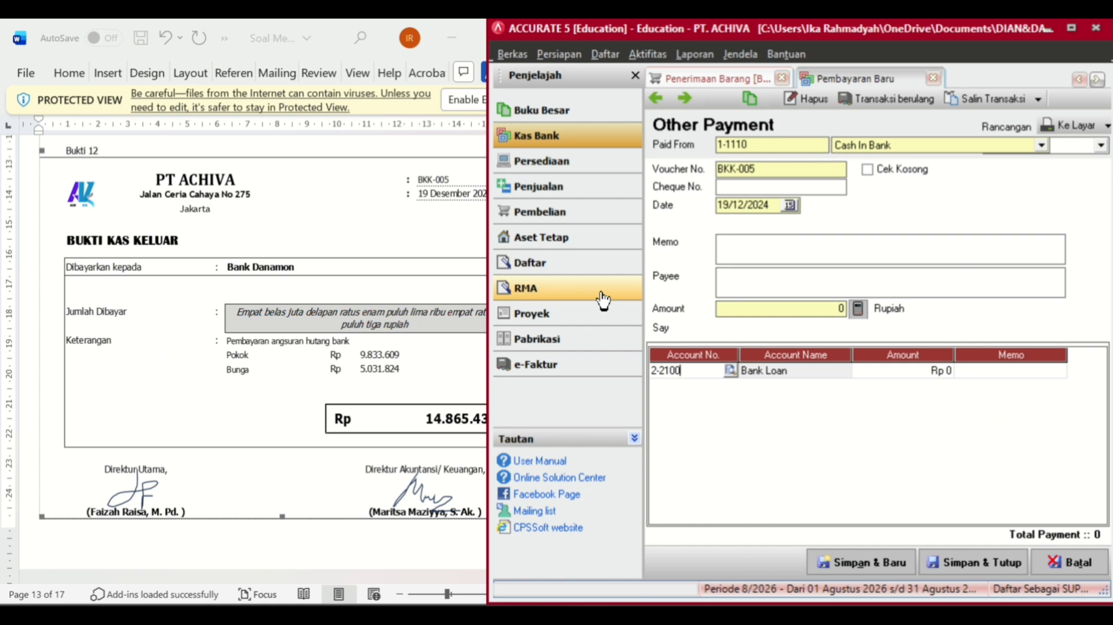
{"action": "left_click", "coordinate": [912, 373]}
{"action": "type", "text": "9833609"}
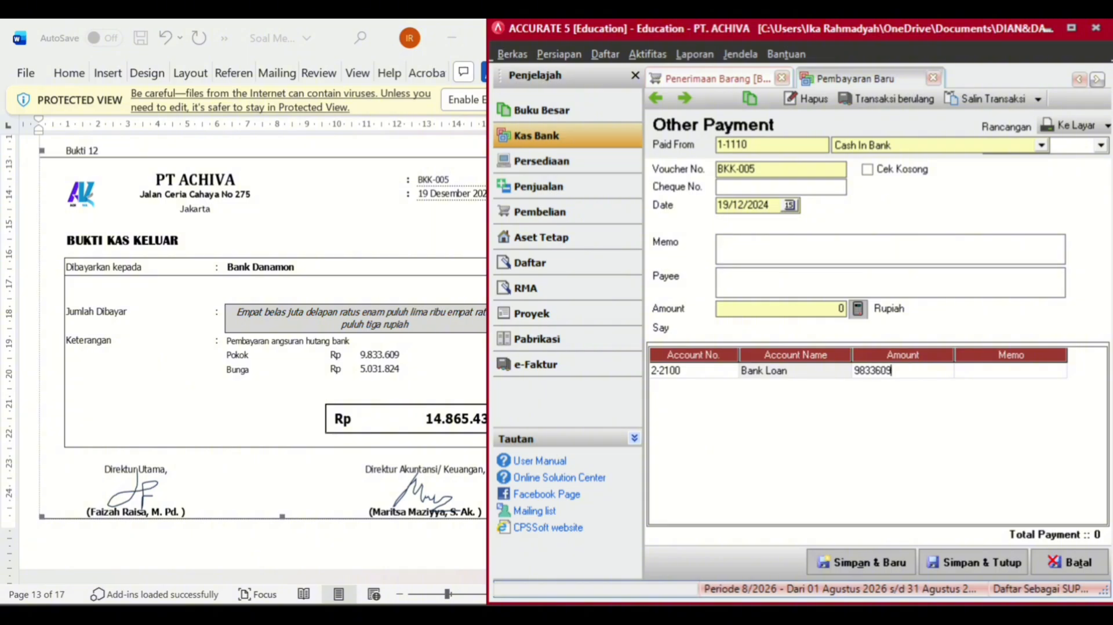
{"action": "key", "text": "Tab"}
{"action": "key", "text": "Tab"}
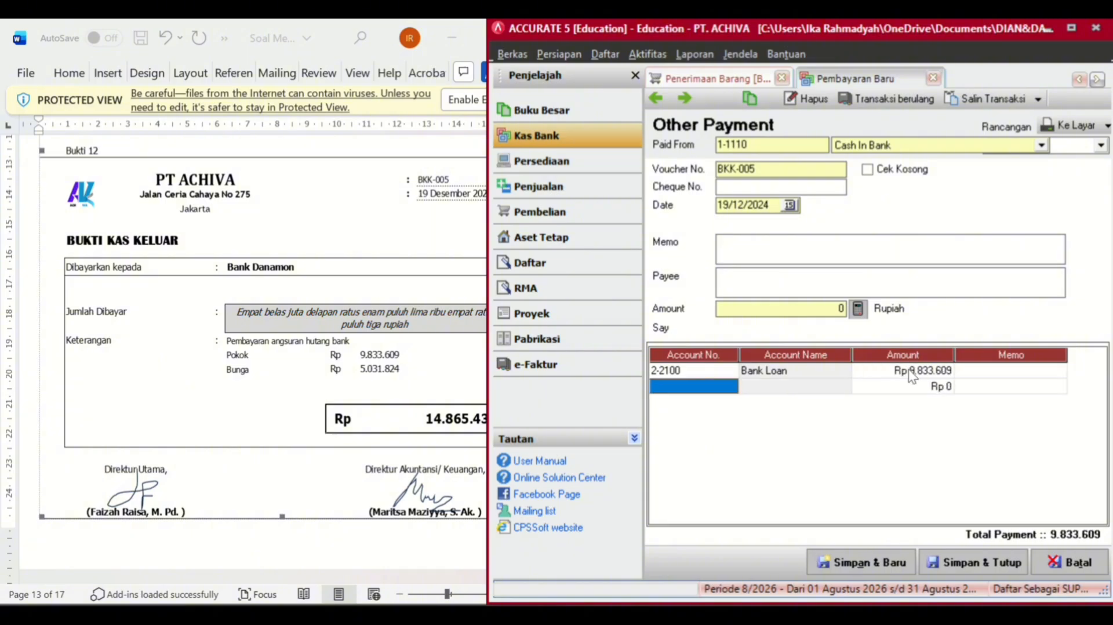
- Add a 9-2000 Interest Expense line of Rp 5.031.824
{"action": "left_click", "coordinate": [730, 386]}
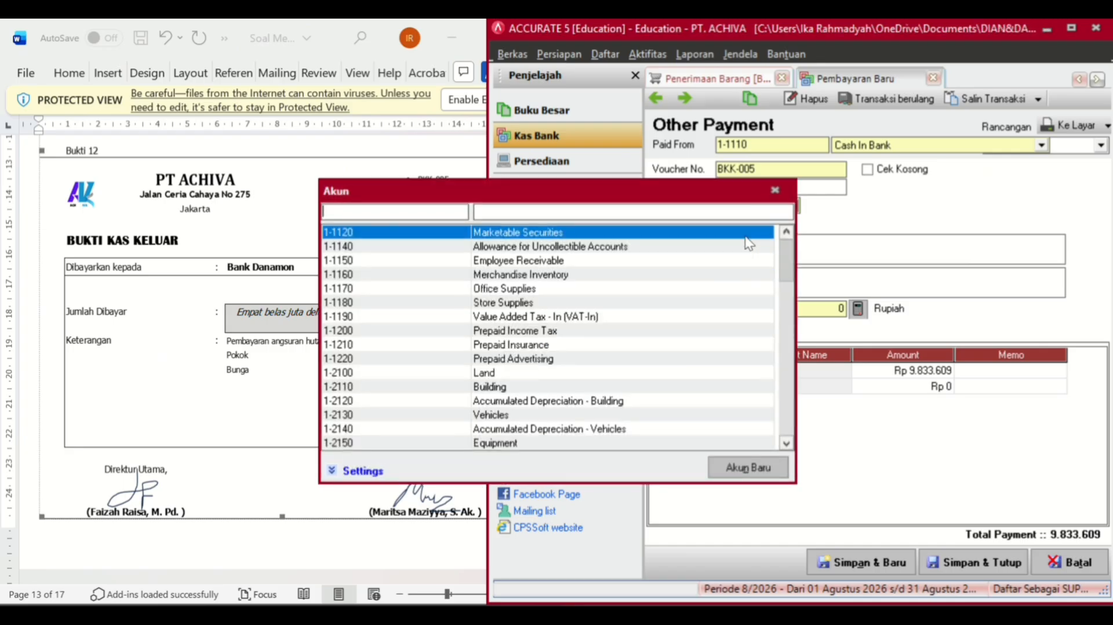
{"action": "left_click", "coordinate": [729, 211]}
{"action": "type", "text": "IN"}
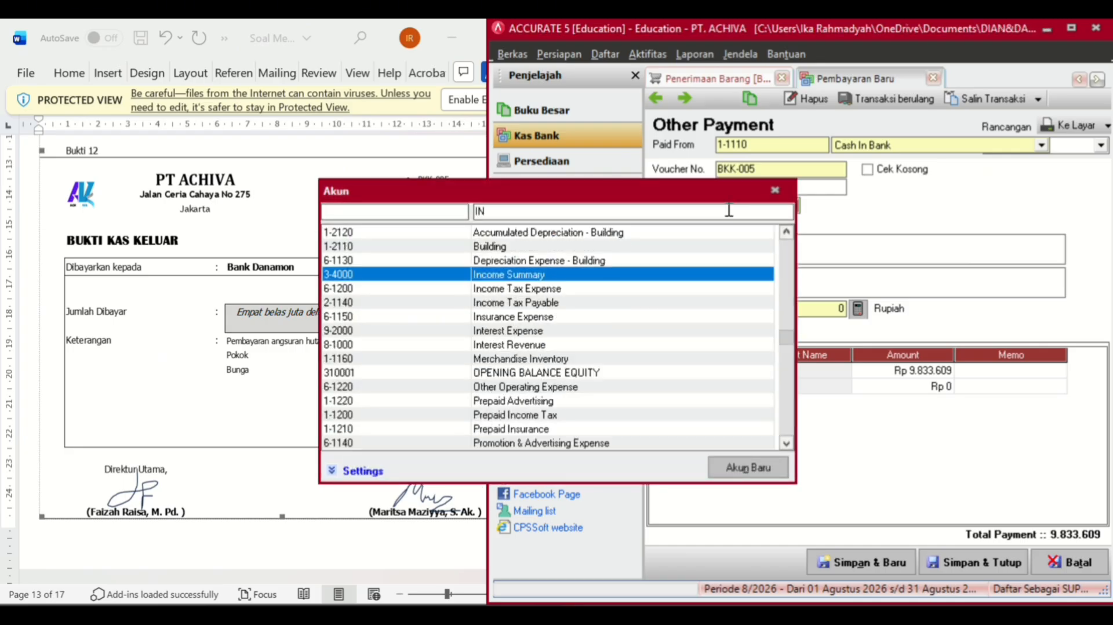
{"action": "type", "text": "T"}
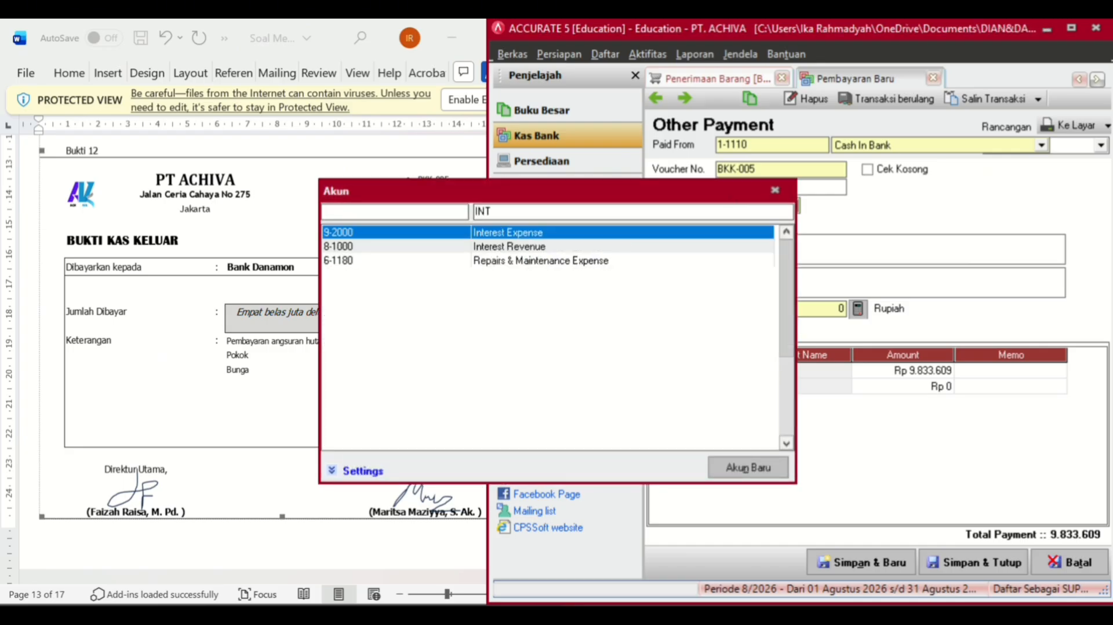
{"action": "double_click", "coordinate": [522, 229]}
{"action": "left_click", "coordinate": [879, 390]}
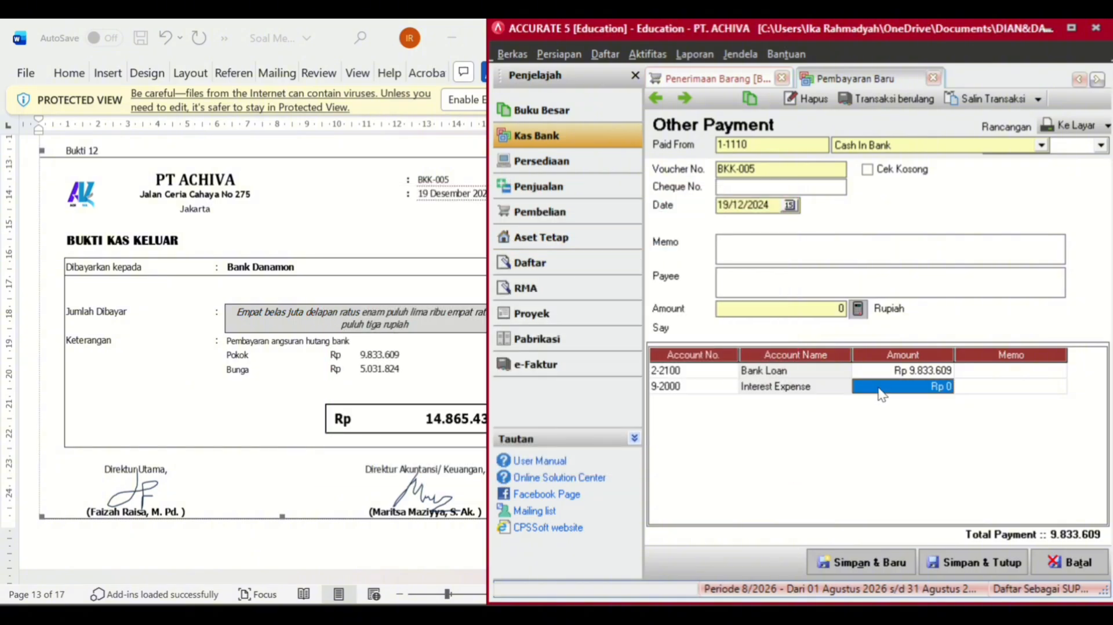
{"action": "left_click", "coordinate": [879, 387]}
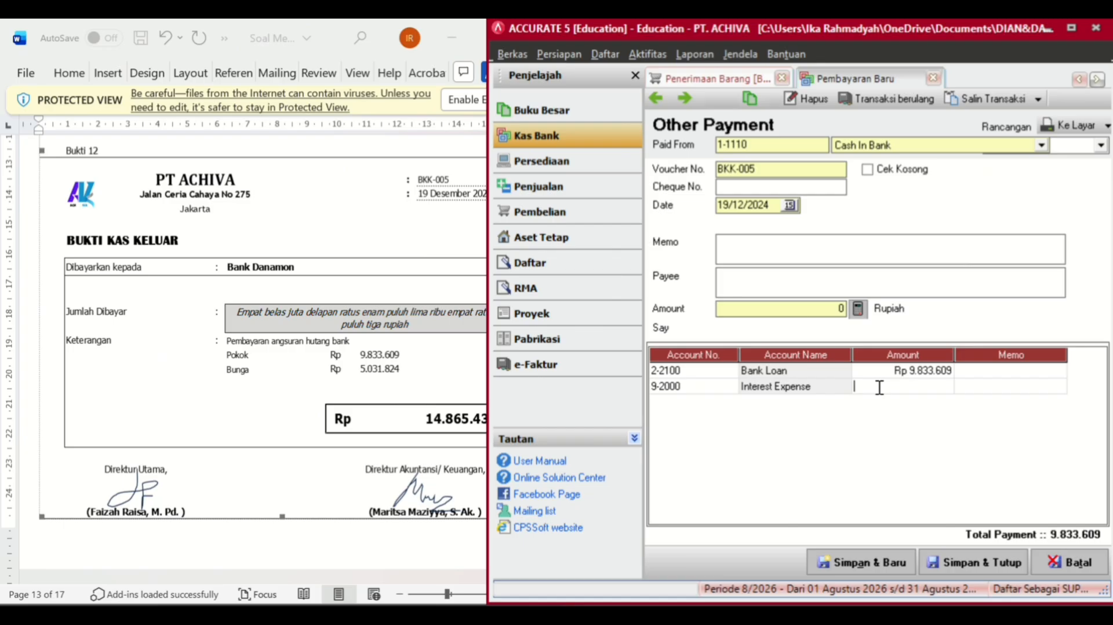
{"action": "type", "text": "5031824"}
{"action": "key", "text": "Tab"}
{"action": "key", "text": "Tab"}
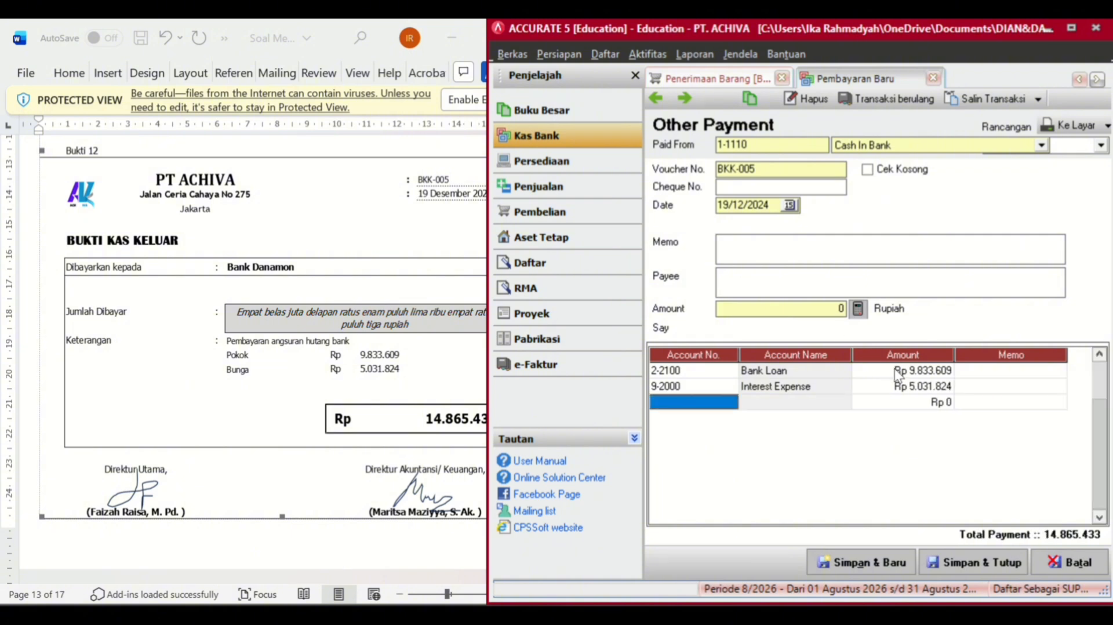
- Fill the amount 14.865.433, memo 'Pembayaran angsuran Hutang bank' and payee Bank Danamon
{"action": "left_click", "coordinate": [858, 309]}
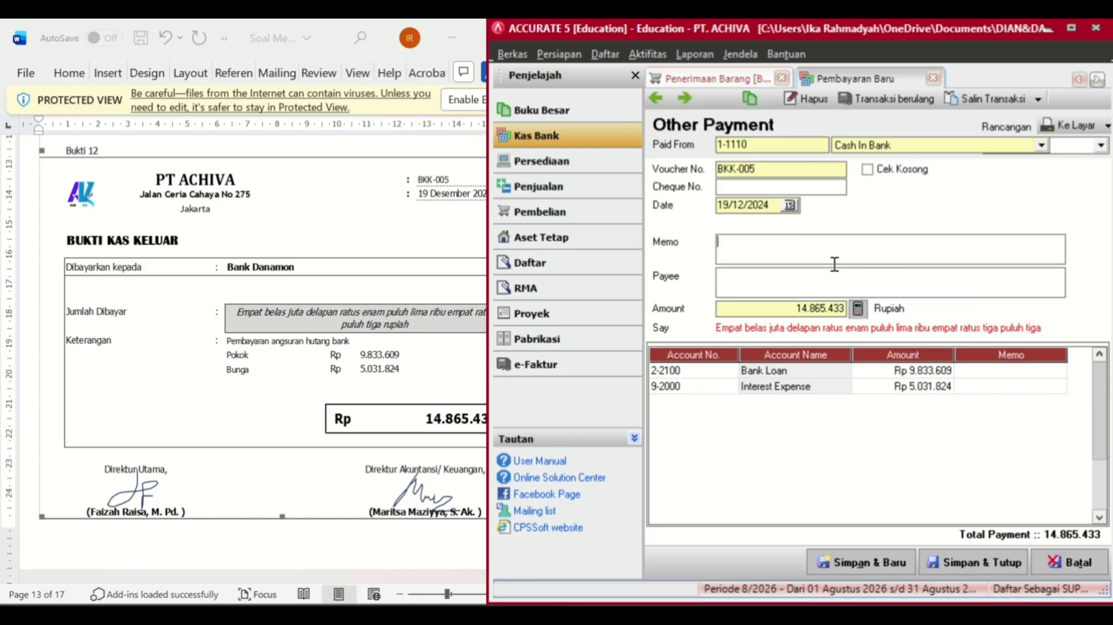
{"action": "type", "text": "Pembayaran angsuran"}
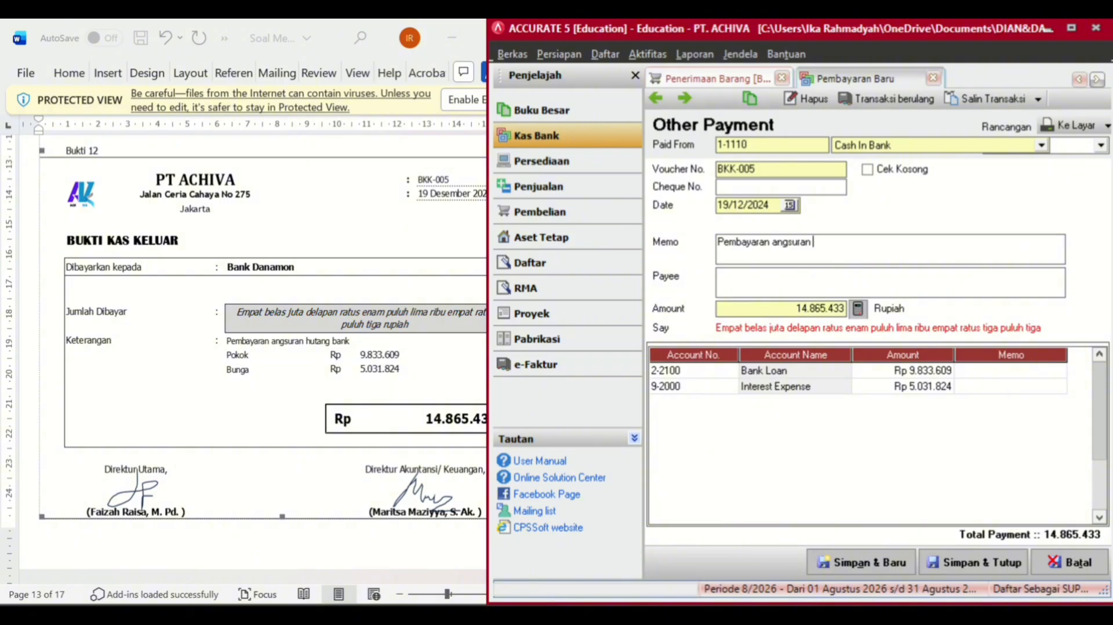
{"action": "type", "text": " Hutang bang"}
{"action": "key", "text": "BackSpace"}
{"action": "type", "text": "k"}
{"action": "left_click", "coordinate": [802, 287]}
{"action": "type", "text": "Bank"}
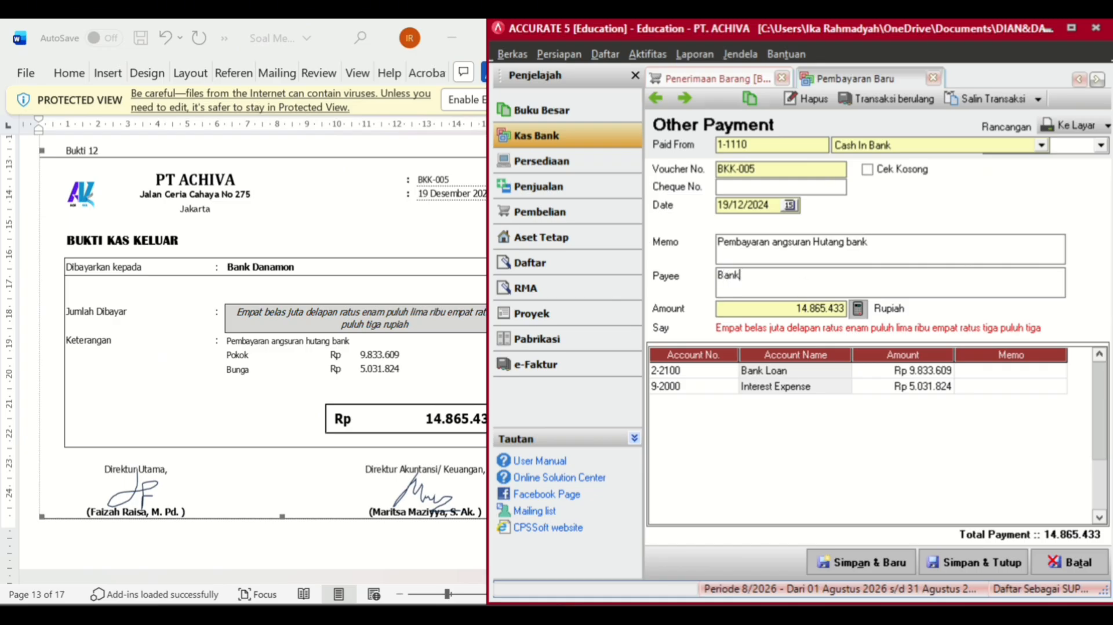
{"action": "type", "text": " Danamon"}
- Save BKK-005, then start payment BKK-007 from Cash In Bank dated 23/12/2024
{"action": "left_click", "coordinate": [951, 561]}
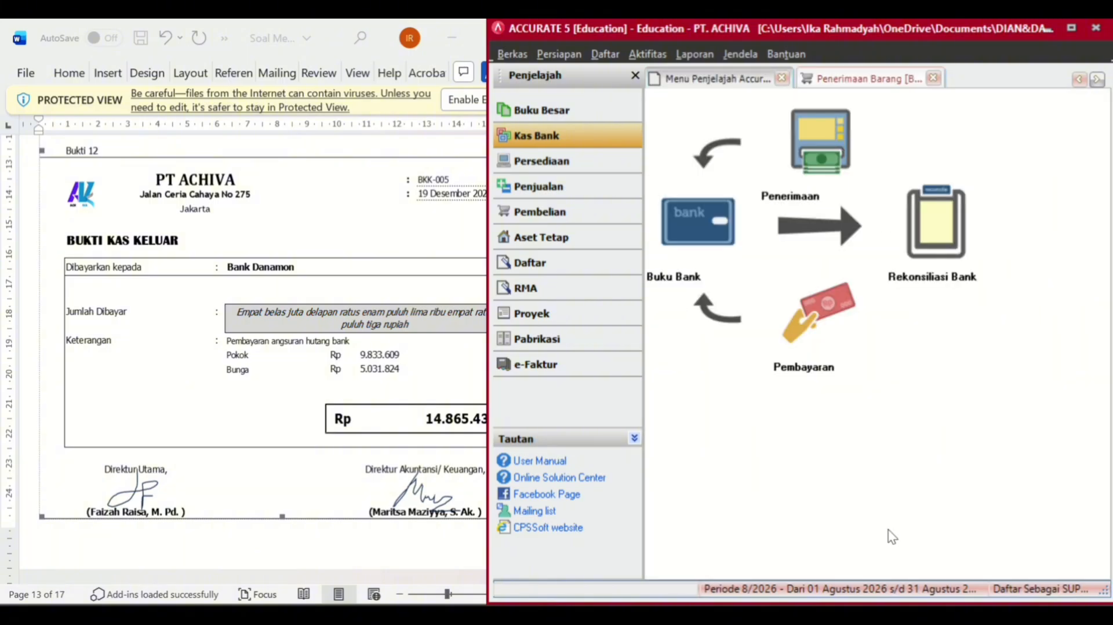
{"action": "scroll", "coordinate": [342, 485], "scroll_direction": "down", "scroll_amount": 8}
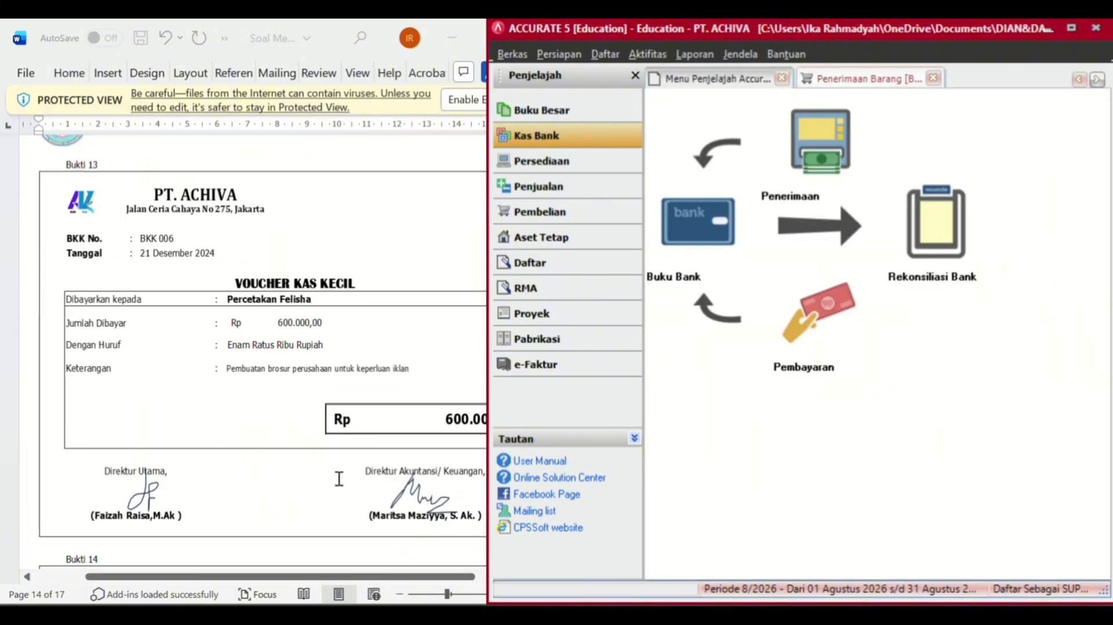
{"action": "scroll", "coordinate": [339, 479], "scroll_direction": "down", "scroll_amount": 7}
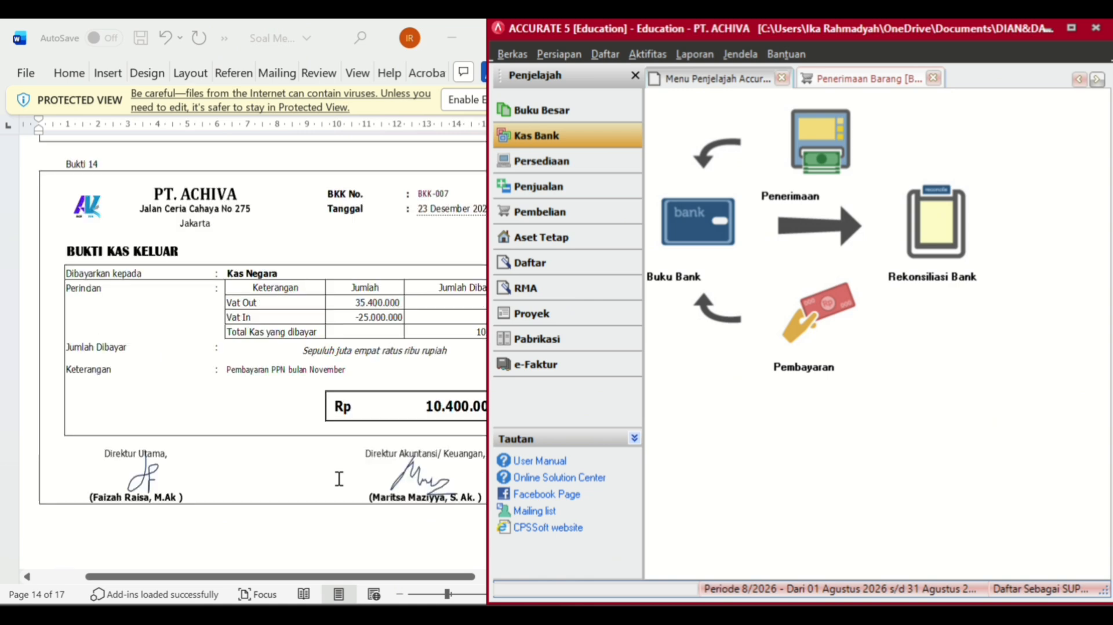
{"action": "left_click", "coordinate": [830, 374]}
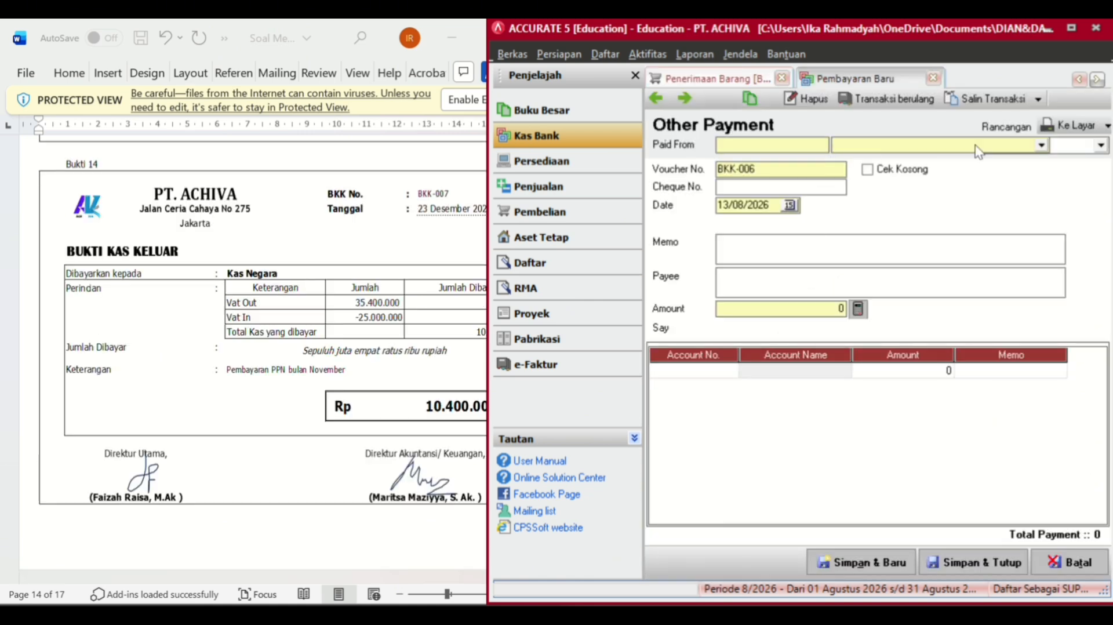
{"action": "left_click", "coordinate": [997, 149]}
{"action": "left_click", "coordinate": [868, 175]}
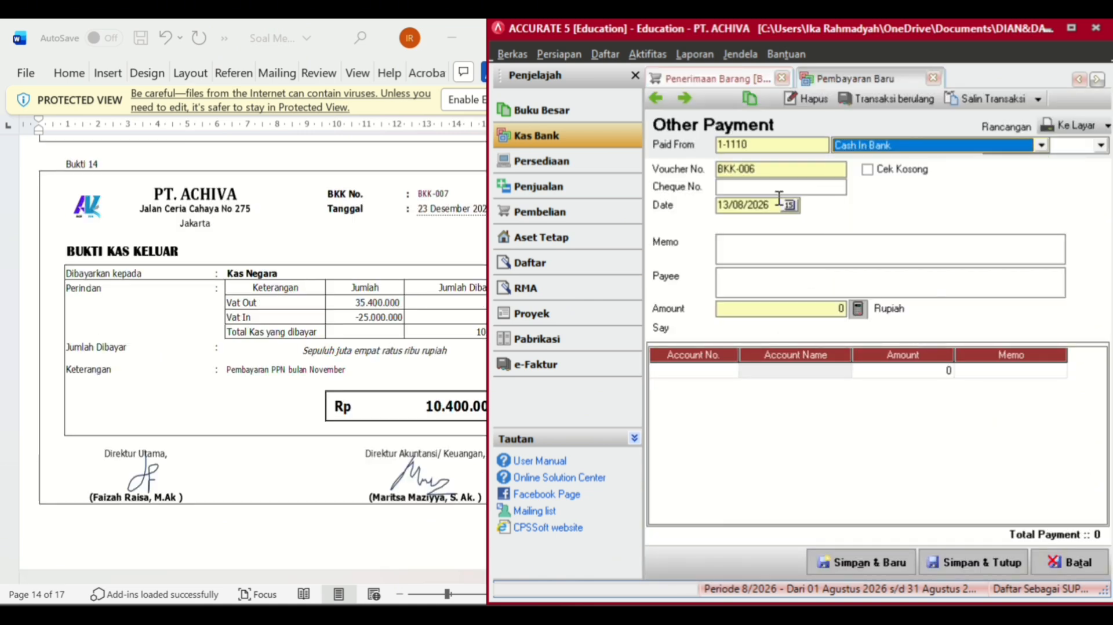
{"action": "left_click", "coordinate": [785, 173]}
{"action": "key", "text": "BackSpace"}
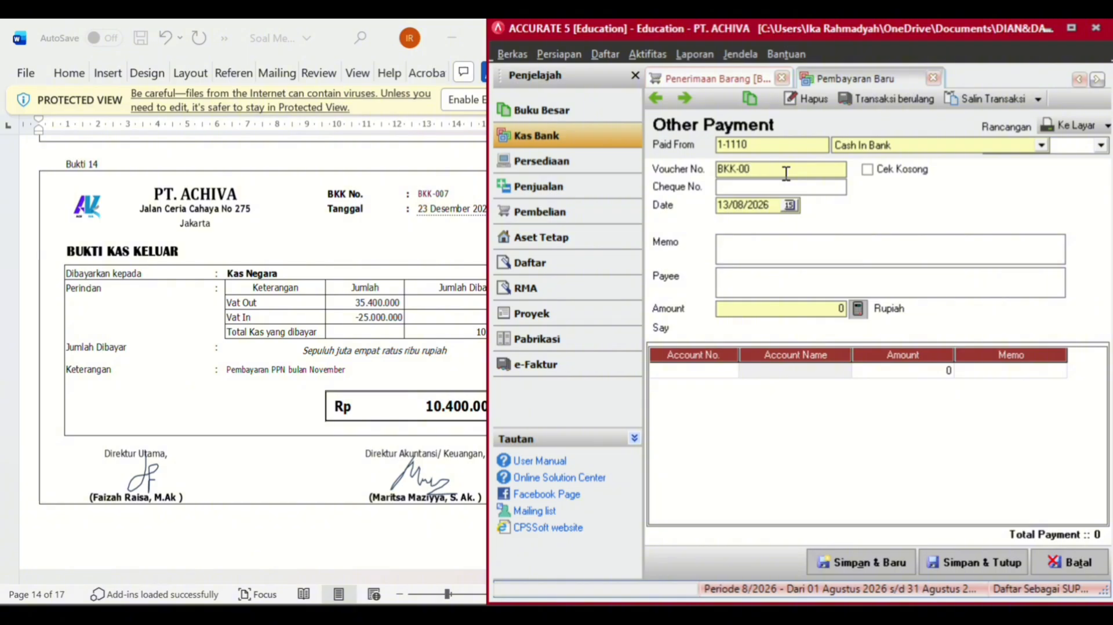
{"action": "type", "text": "7"}
{"action": "left_click", "coordinate": [770, 208]}
{"action": "key", "text": "BackSpace"}
{"action": "key", "text": "BackSpace"}
{"action": "key", "text": "BackSpace"}
{"action": "key", "text": "BackSpace"}
{"action": "key", "text": "BackSpace"}
{"action": "key", "text": "BackSpace"}
{"action": "key", "text": "BackSpace"}
{"action": "key", "text": "BackSpace"}
{"action": "type", "text": "23/12/2024"}
- Add a first line for Value Added Tax - Out with amount 35.400.000
{"action": "left_click", "coordinate": [729, 371]}
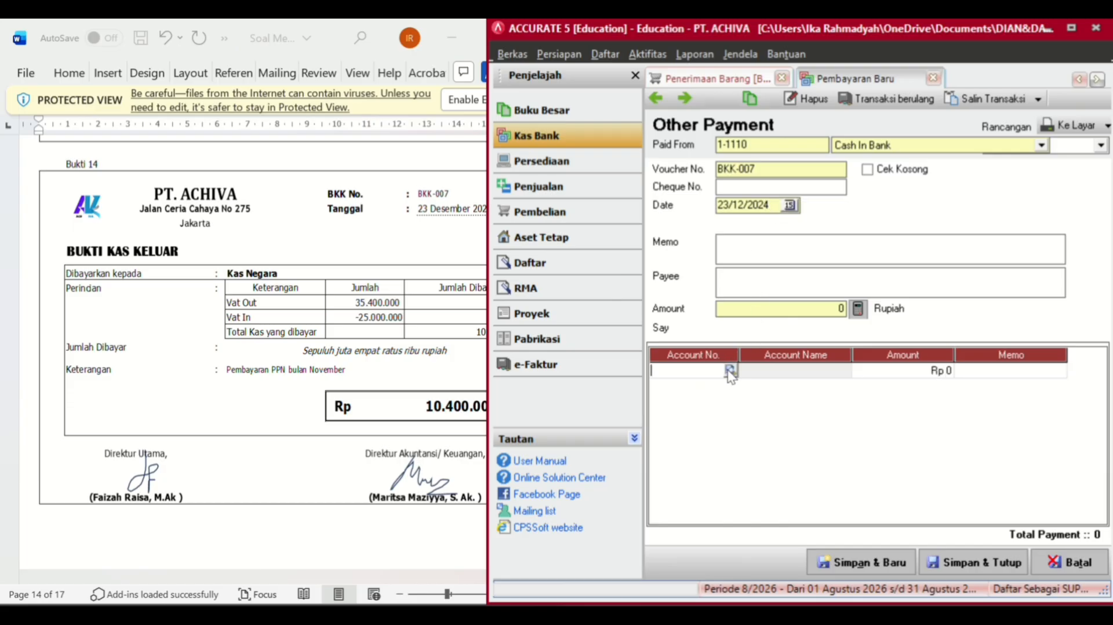
{"action": "left_click", "coordinate": [731, 370]}
{"action": "left_click", "coordinate": [639, 212]}
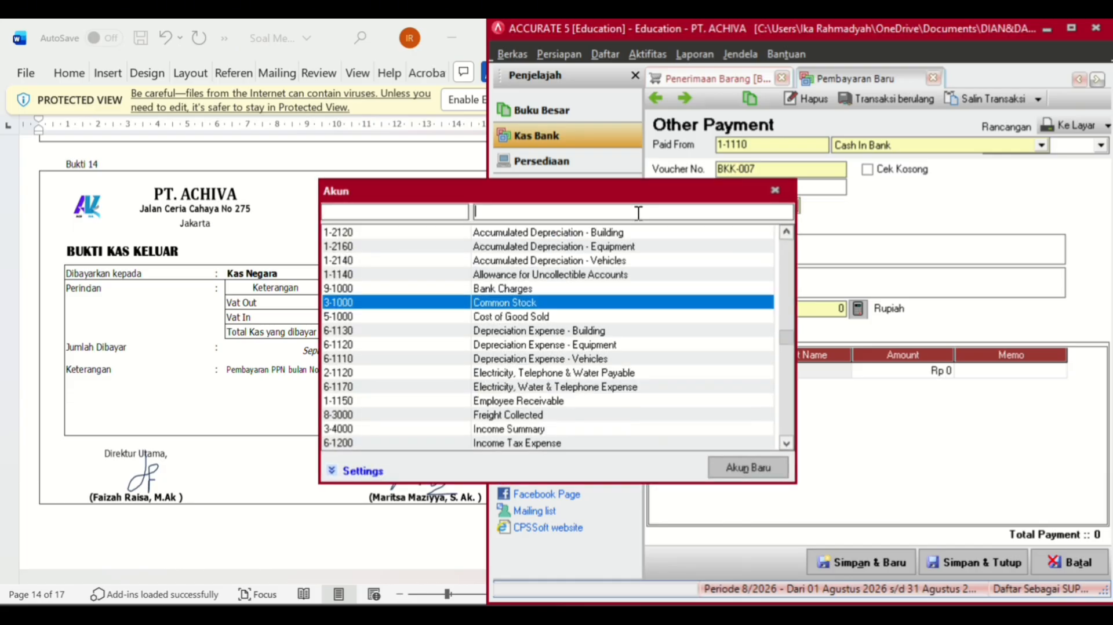
{"action": "type", "text": "vat"}
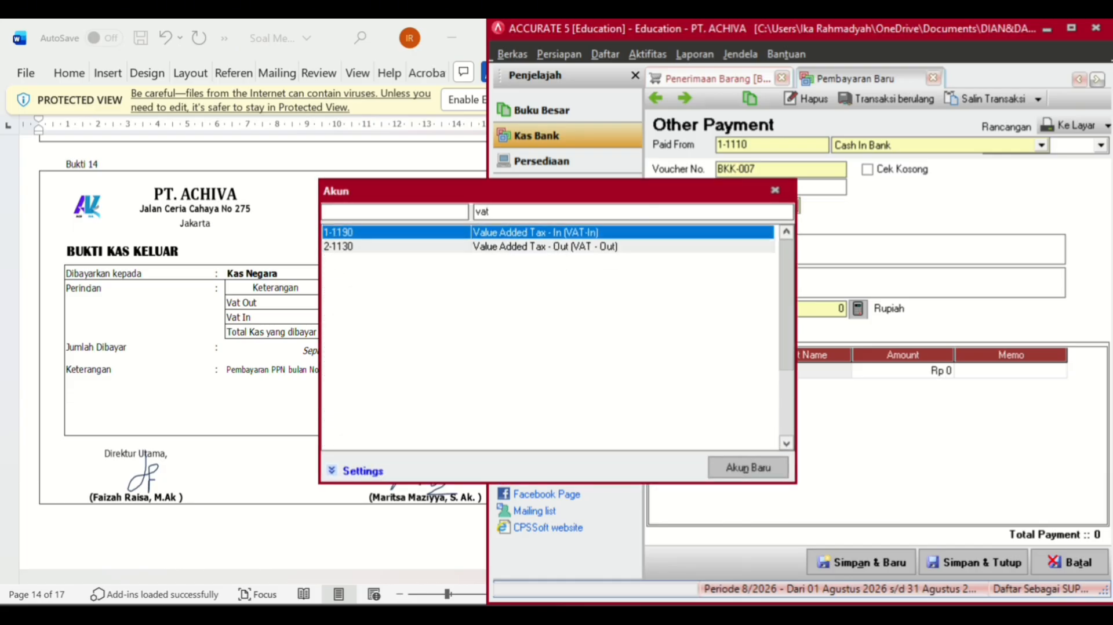
{"action": "left_click", "coordinate": [570, 247]}
{"action": "double_click", "coordinate": [573, 253]}
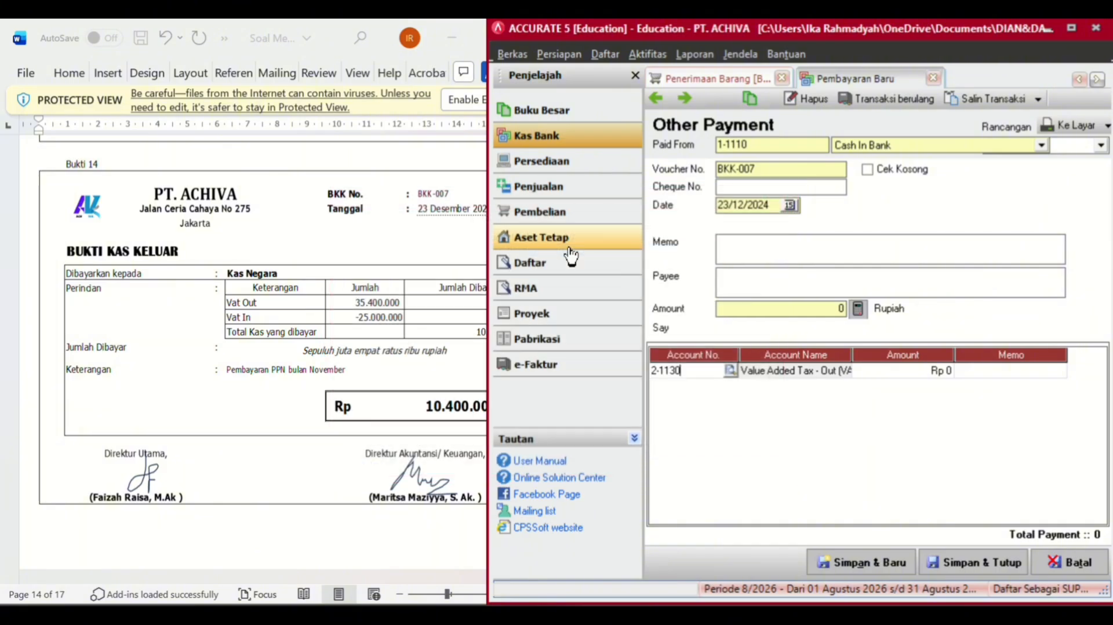
{"action": "left_click", "coordinate": [930, 375]}
{"action": "type", "text": "35.400."}
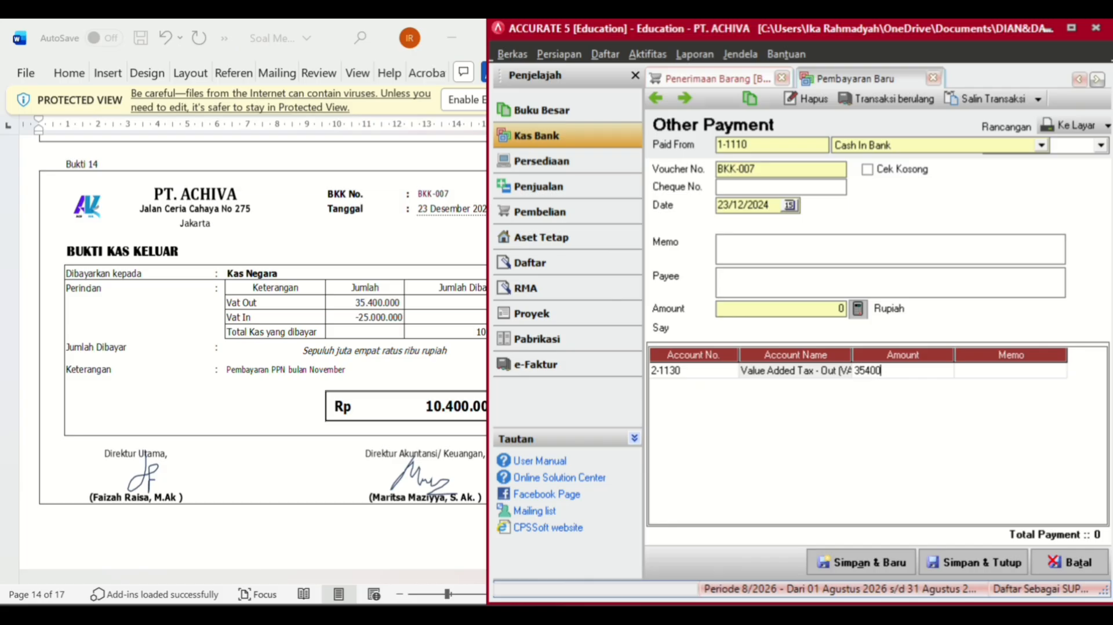
{"action": "type", "text": "0000"}
{"action": "key", "text": "Tab"}
{"action": "key", "text": "Tab"}
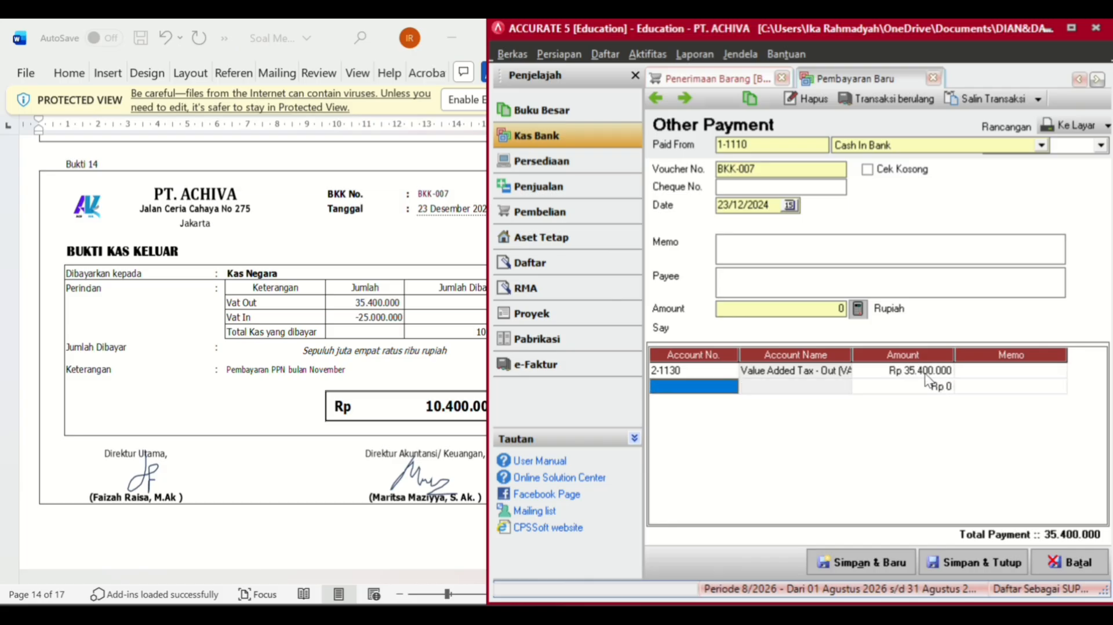
- Add Value Added Tax - In at -25.000.000 and fill the payment with the net total
{"action": "left_click", "coordinate": [723, 387]}
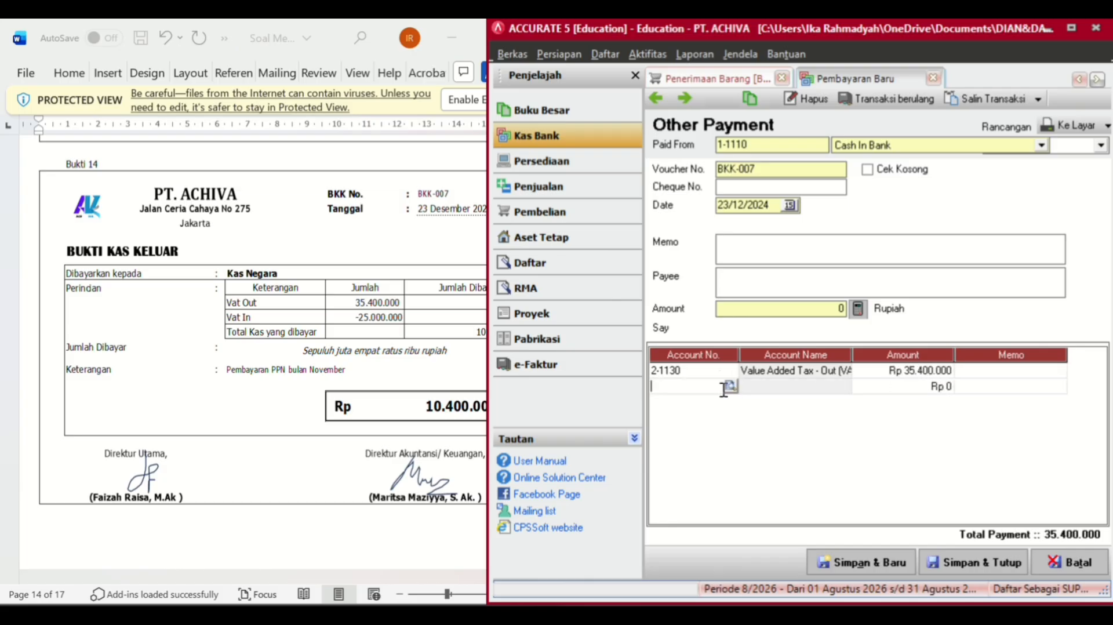
{"action": "left_click", "coordinate": [730, 387]}
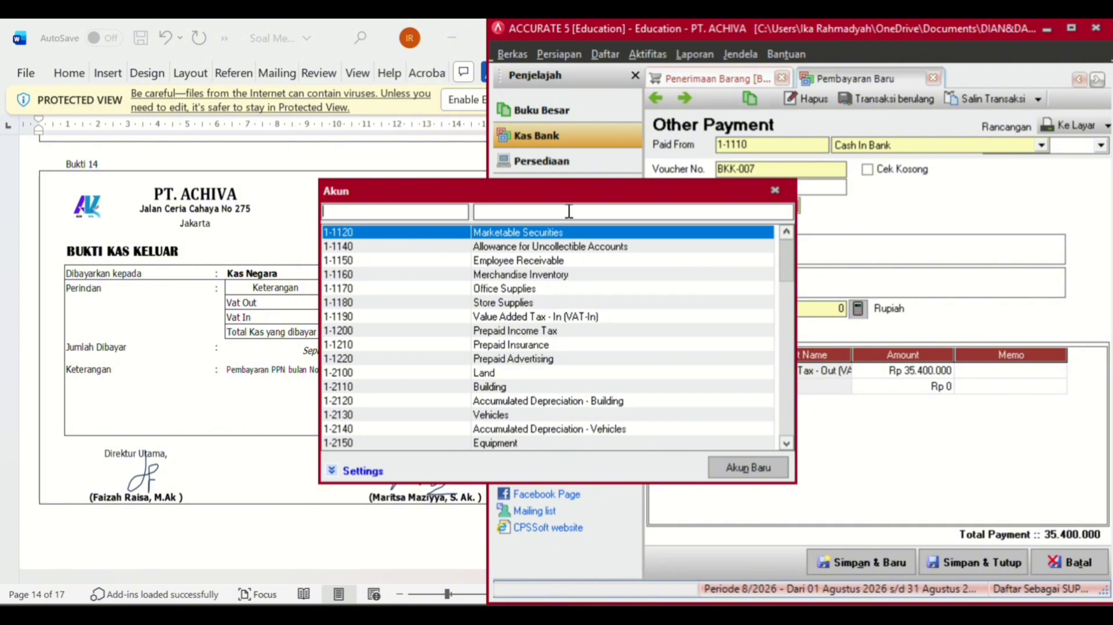
{"action": "left_click", "coordinate": [568, 211]}
{"action": "type", "text": "va"}
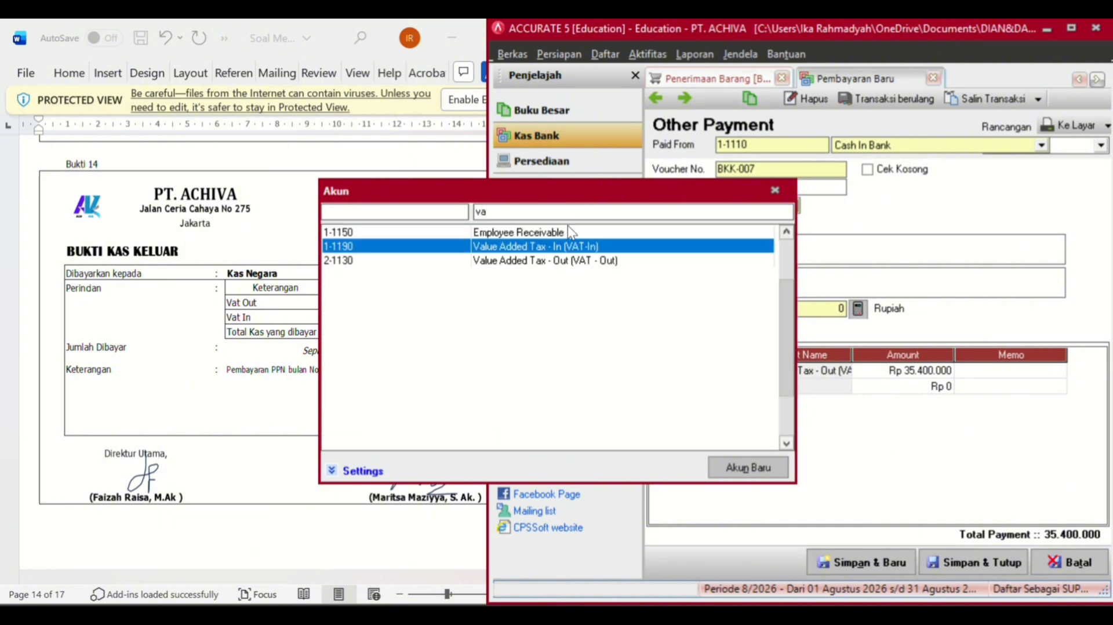
{"action": "double_click", "coordinate": [565, 246]}
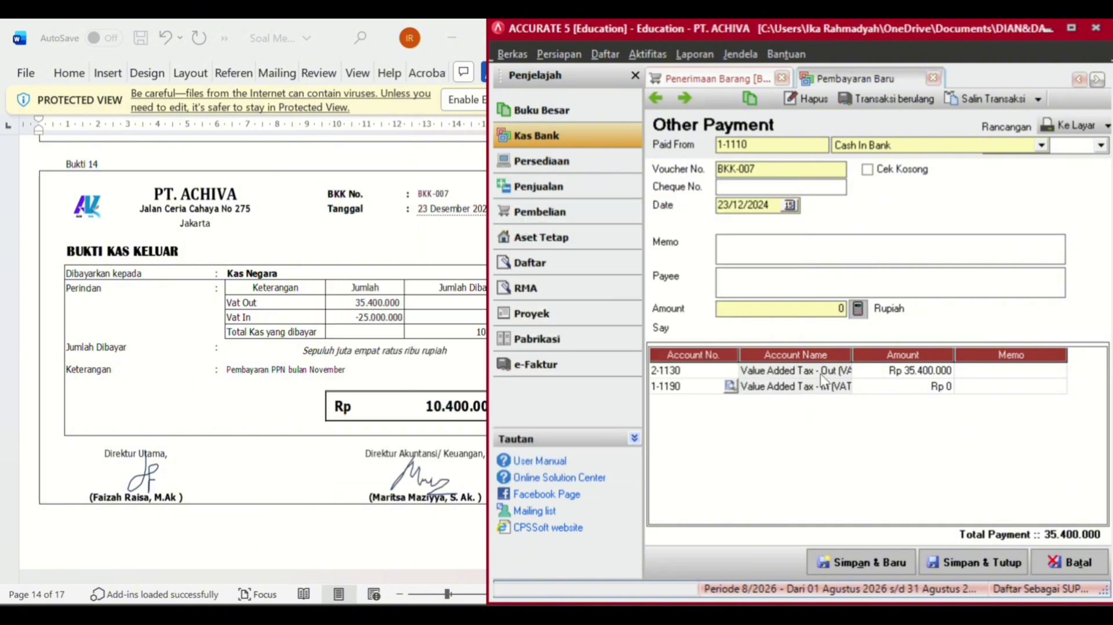
{"action": "left_click", "coordinate": [893, 392]}
{"action": "left_click", "coordinate": [891, 385]}
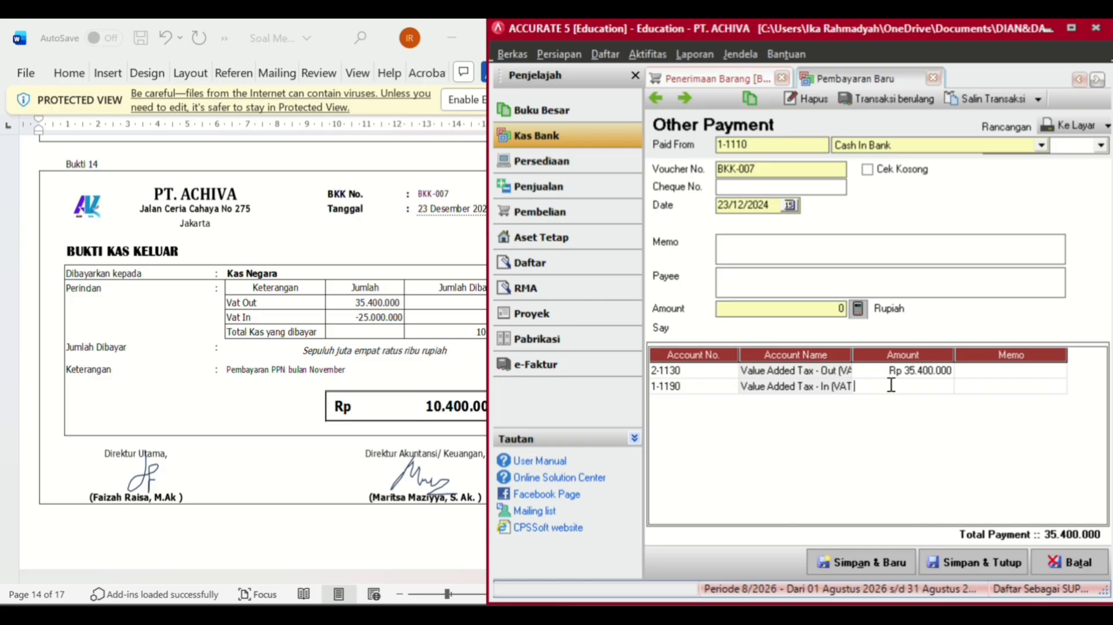
{"action": "type", "text": "-25000000"}
{"action": "key", "text": "Tab"}
{"action": "key", "text": "Tab"}
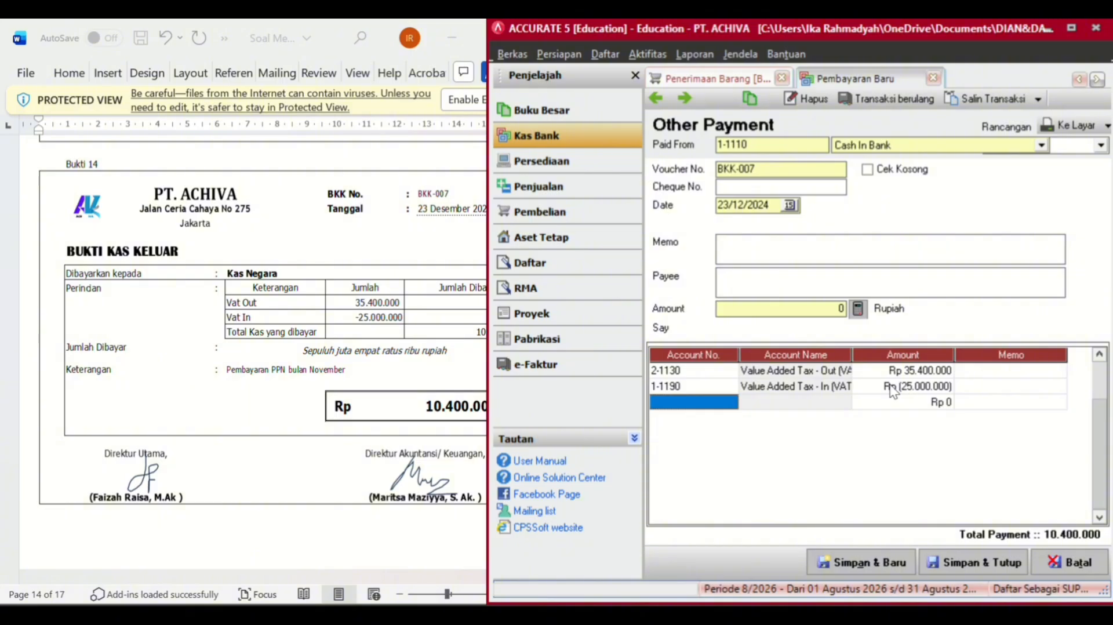
{"action": "left_click", "coordinate": [893, 387]}
{"action": "left_click", "coordinate": [858, 309]}
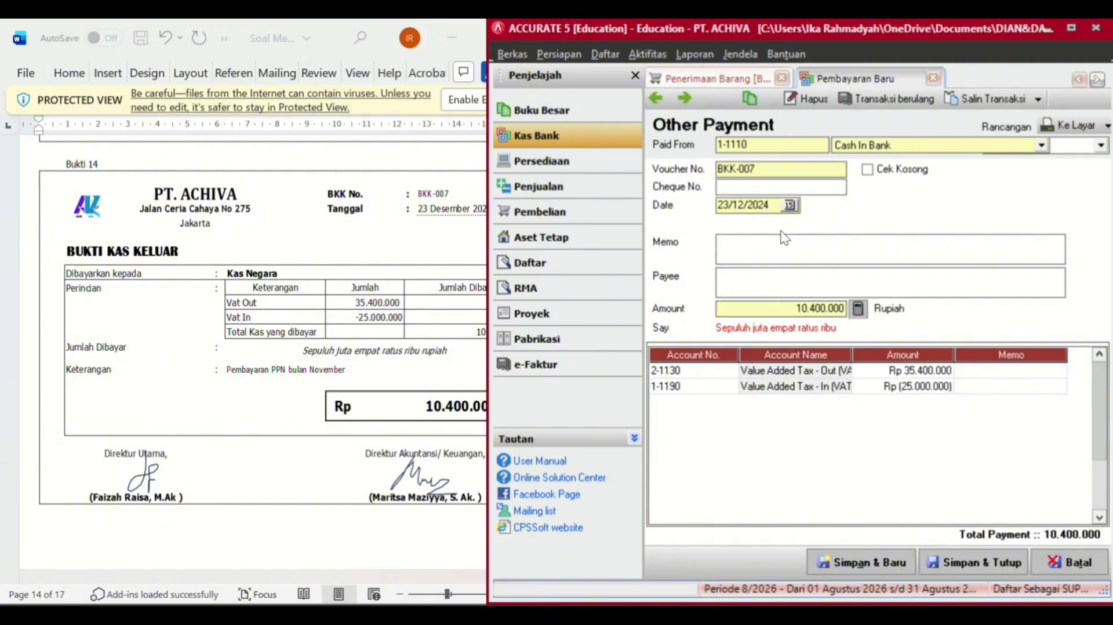
- Enter payee 'Ka Negara' and memo 'Pembayaran PPN bulan November' on BKK-007
{"action": "left_click", "coordinate": [769, 275]}
{"action": "type", "text": "Ka Negara"}
{"action": "left_click", "coordinate": [786, 244]}
{"action": "type", "text": "Pembnay"}
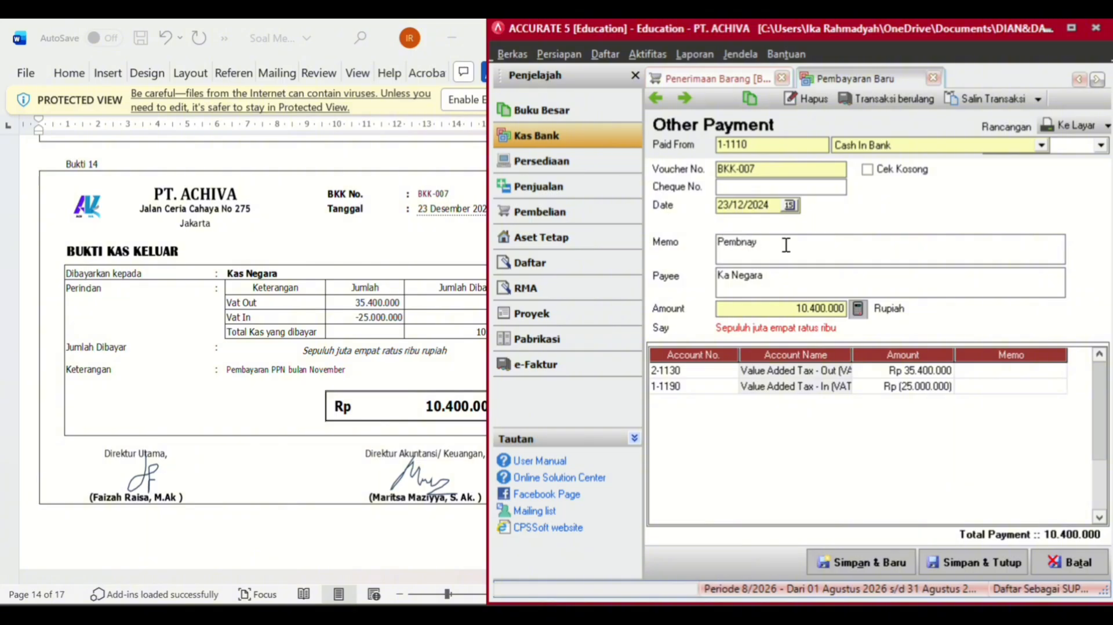
{"action": "key", "text": "BackSpace"}
{"action": "key", "text": "BackSpace"}
{"action": "key", "text": "BackSpace"}
{"action": "type", "text": "ayaran PPN bulan November"}
- Save the VAT payment and start a new sales invoice for PT ABADI JAYA
{"action": "left_click", "coordinate": [967, 565]}
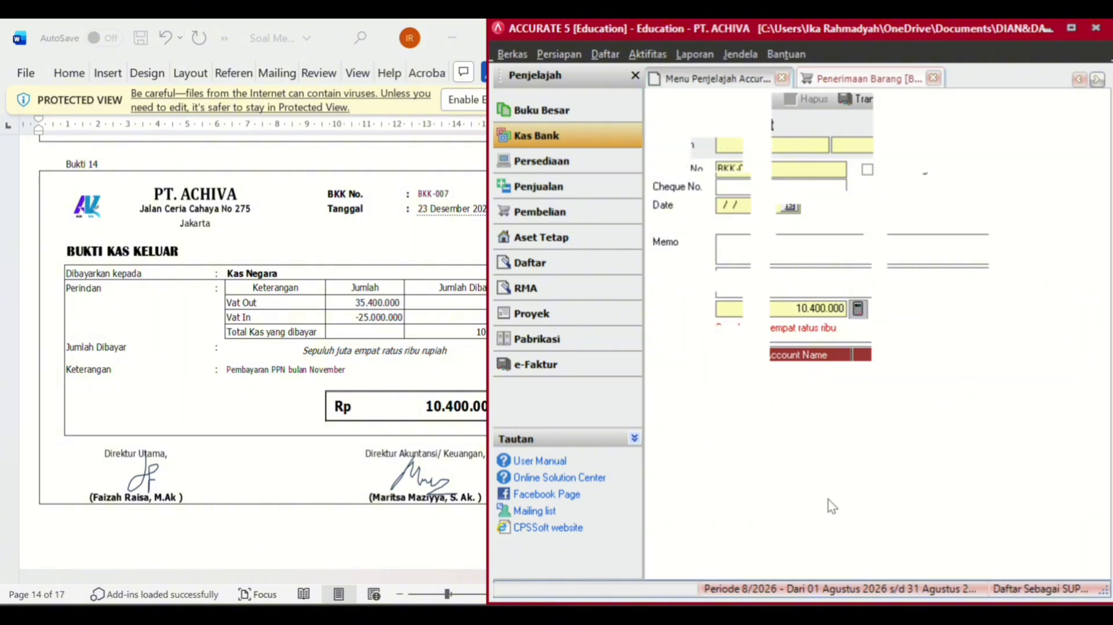
{"action": "scroll", "coordinate": [396, 475], "scroll_direction": "down", "scroll_amount": 8}
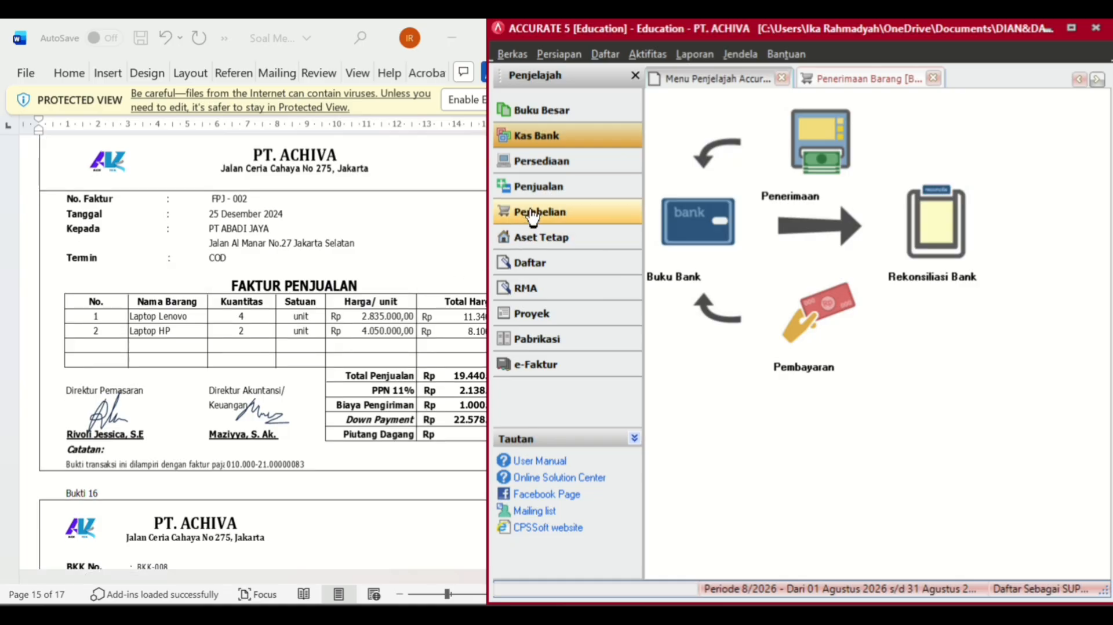
{"action": "left_click", "coordinate": [555, 184]}
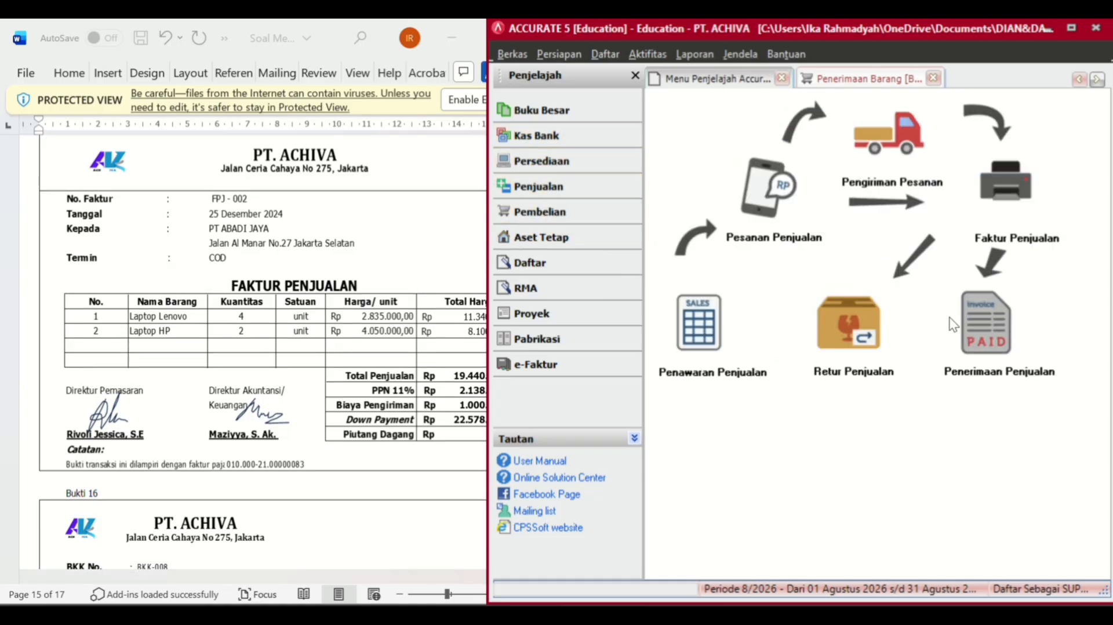
{"action": "left_click", "coordinate": [1020, 215]}
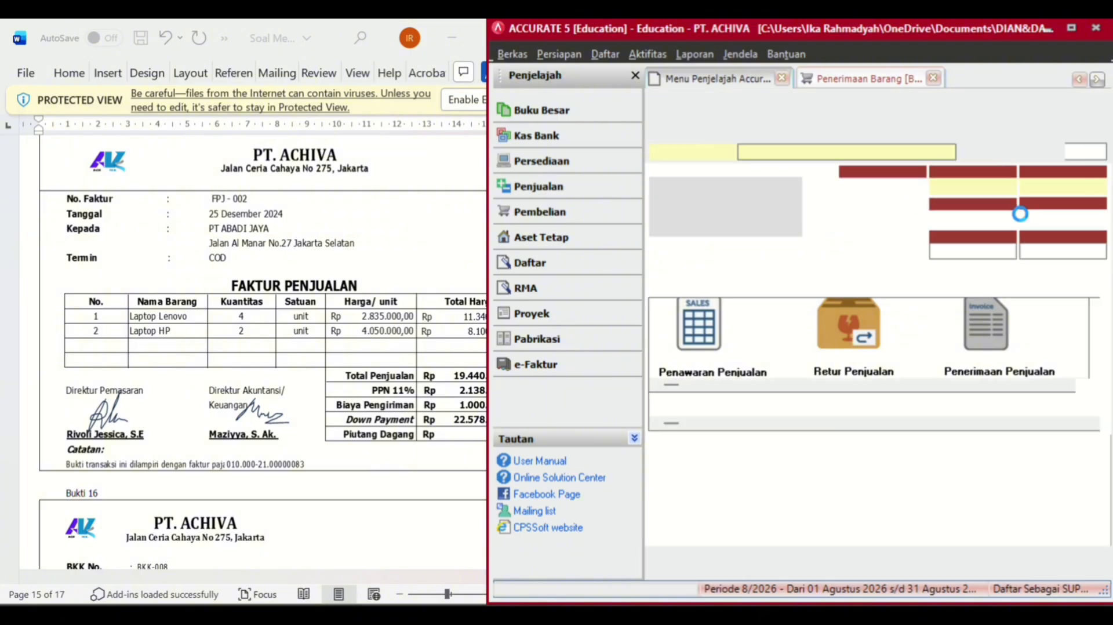
{"action": "left_click", "coordinate": [948, 152]}
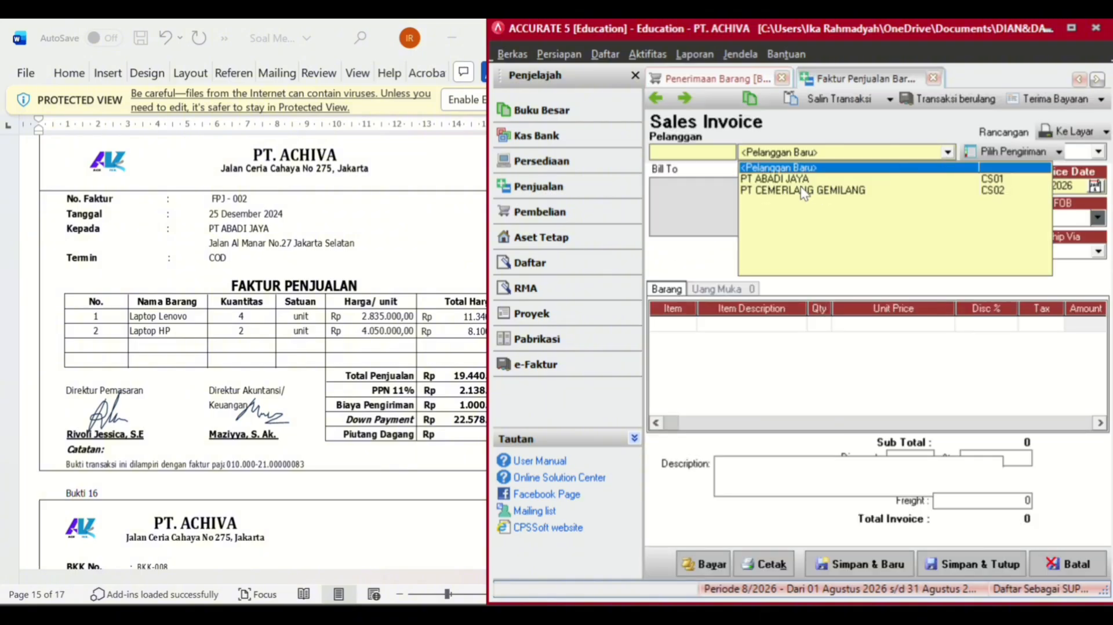
{"action": "left_click", "coordinate": [795, 178]}
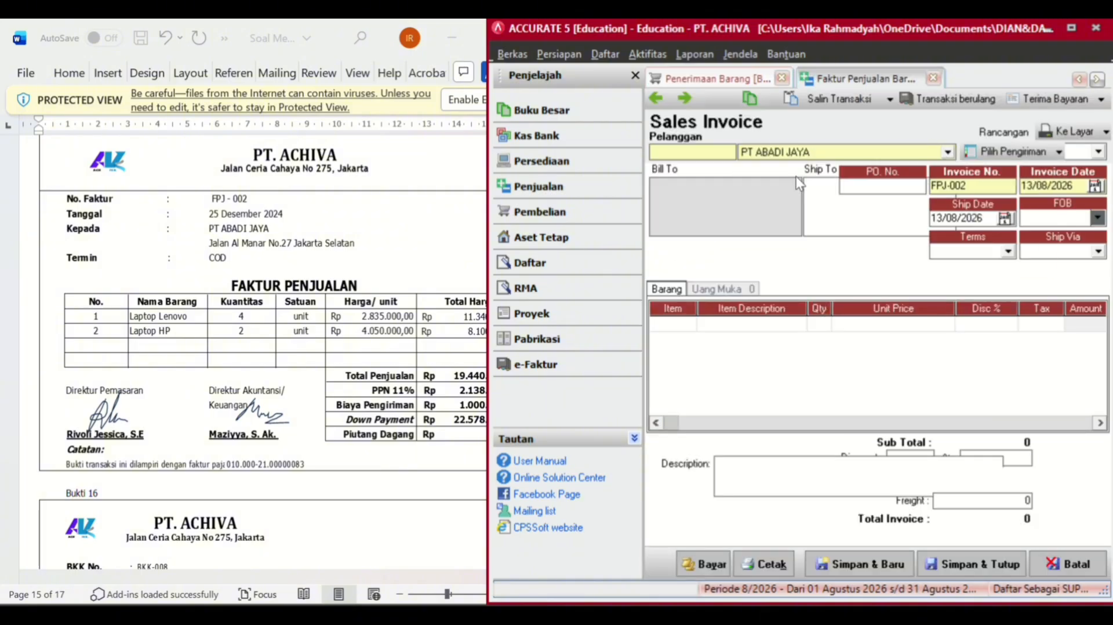
- Set the invoice date to 25/12/2024 and clear the ship date
{"action": "left_click", "coordinate": [1076, 186]}
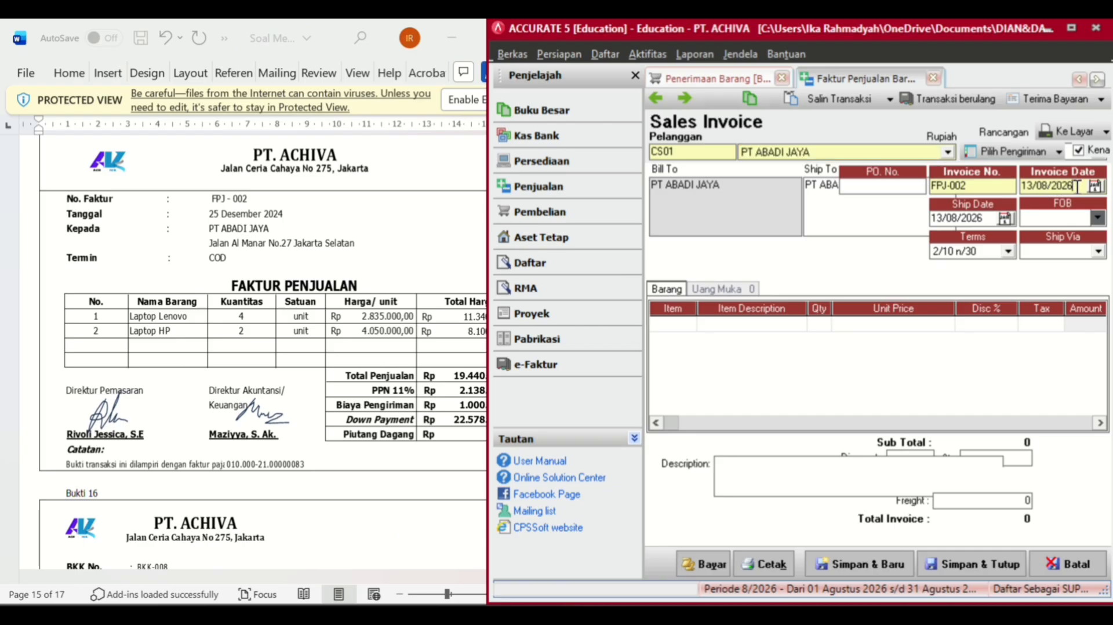
{"action": "key", "text": "BackSpace"}
{"action": "key", "text": "BackSpace"}
{"action": "key", "text": "BackSpace"}
{"action": "key", "text": "BackSpace"}
{"action": "key", "text": "BackSpace"}
{"action": "key", "text": "BackSpace"}
{"action": "key", "text": "BackSpace"}
{"action": "key", "text": "BackSpace"}
{"action": "type", "text": "25/12/2024"}
{"action": "left_click", "coordinate": [983, 218]}
{"action": "key", "text": "BackSpace"}
{"action": "key", "text": "BackSpace"}
{"action": "key", "text": "BackSpace"}
{"action": "key", "text": "BackSpace"}
{"action": "key", "text": "BackSpace"}
{"action": "key", "text": "BackSpace"}
{"action": "key", "text": "BackSpace"}
{"action": "key", "text": "BackSpace"}
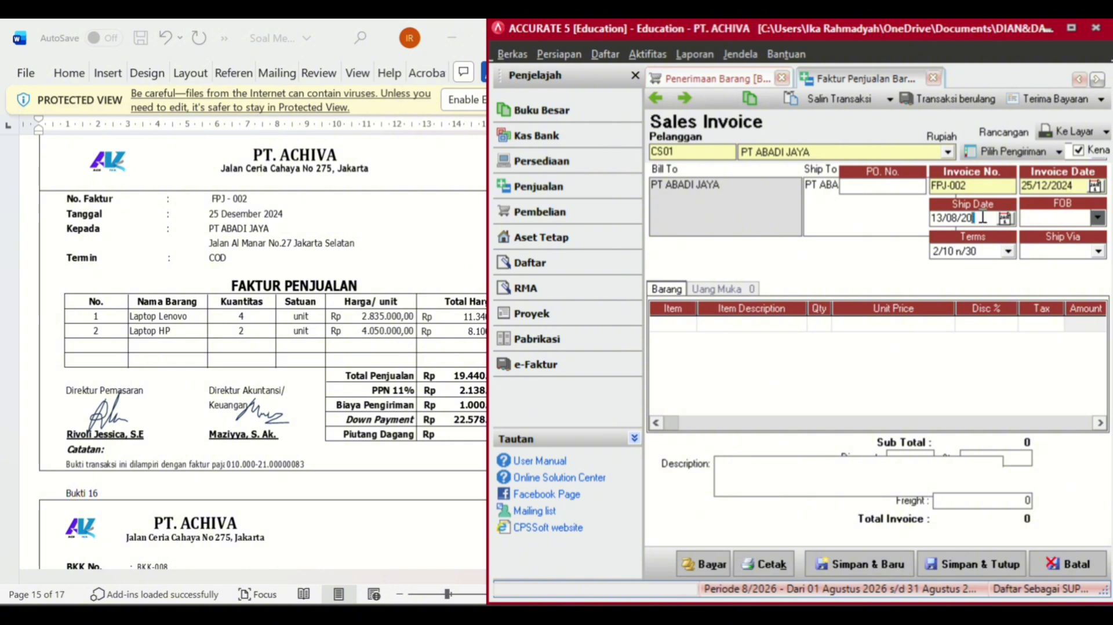
{"action": "type", "text": "25/12/2024"}
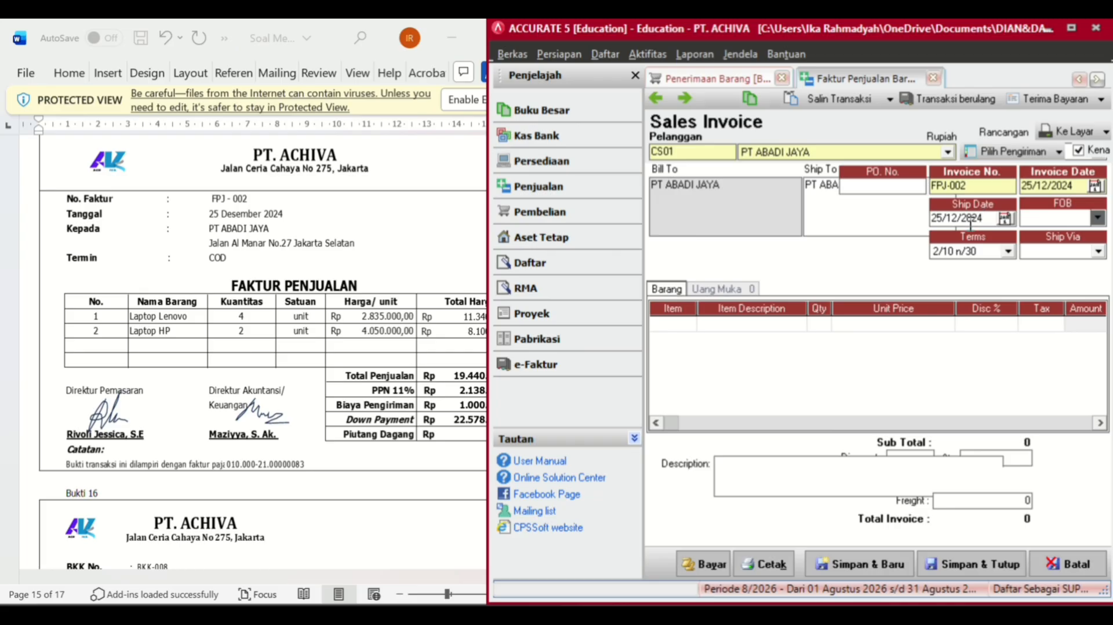
- Add 4 LAPTOP LENOVO at Rp 2.835.000 on the first invoice line
{"action": "double_click", "coordinate": [691, 329]}
{"action": "left_click", "coordinate": [560, 222]}
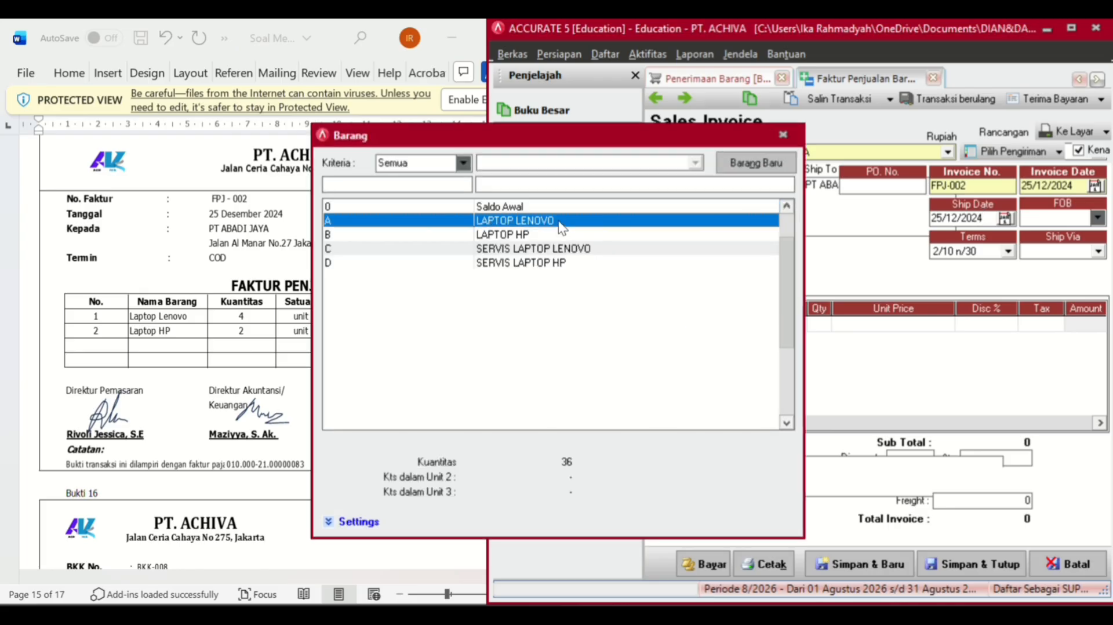
{"action": "double_click", "coordinate": [561, 222]}
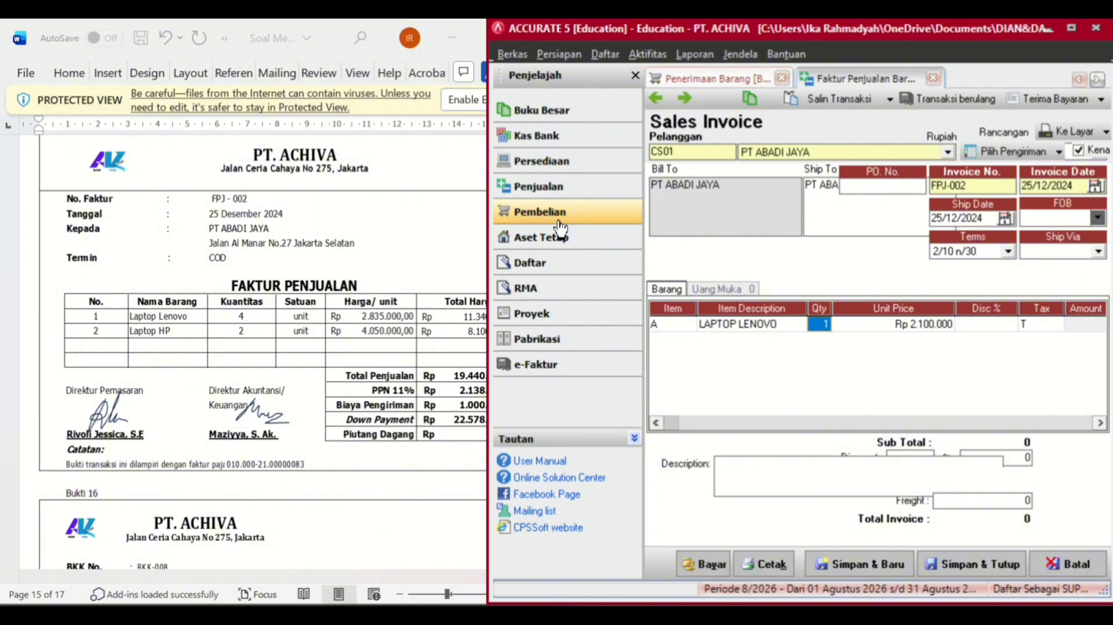
{"action": "type", "text": "4"}
{"action": "key", "text": "Tab"}
{"action": "key", "text": "BackSpace"}
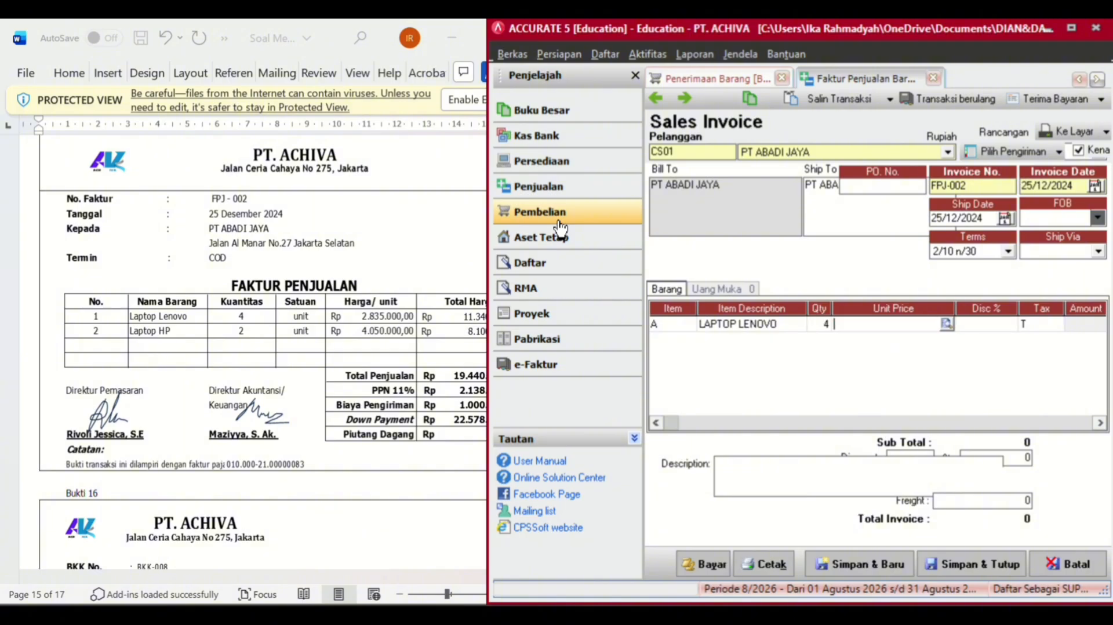
{"action": "type", "text": "2.835.000"}
{"action": "key", "text": "Tab"}
{"action": "key", "text": "Tab"}
{"action": "key", "text": "Tab"}
{"action": "key", "text": "Tab"}
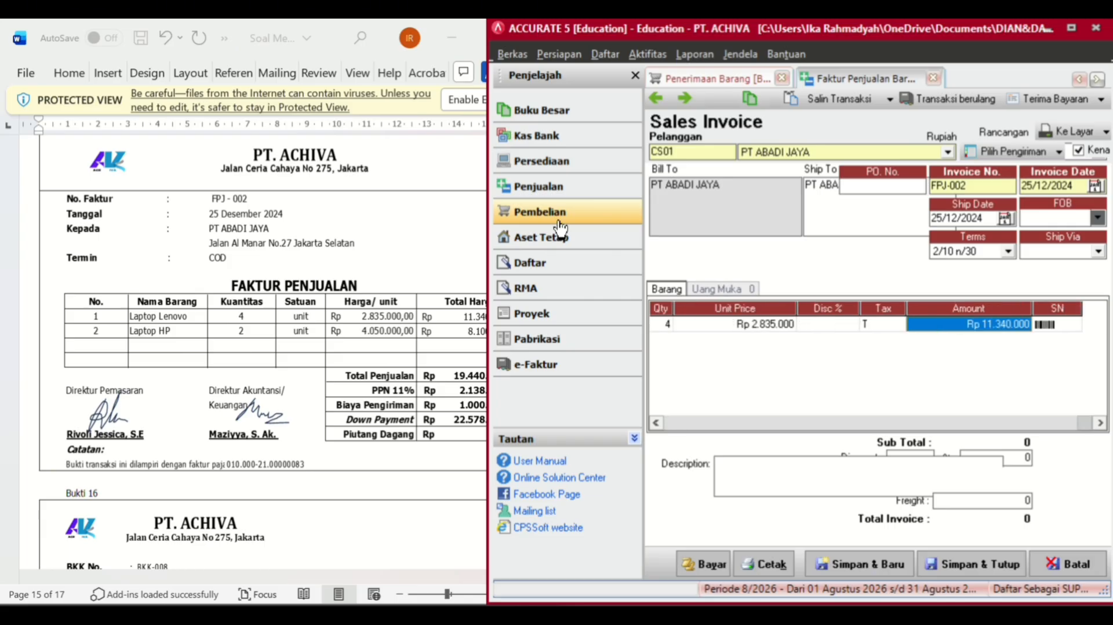
- Add 2 LAPTOP HP, correcting the mistyped price to Rp 4.050.000
{"action": "left_click", "coordinate": [694, 345]}
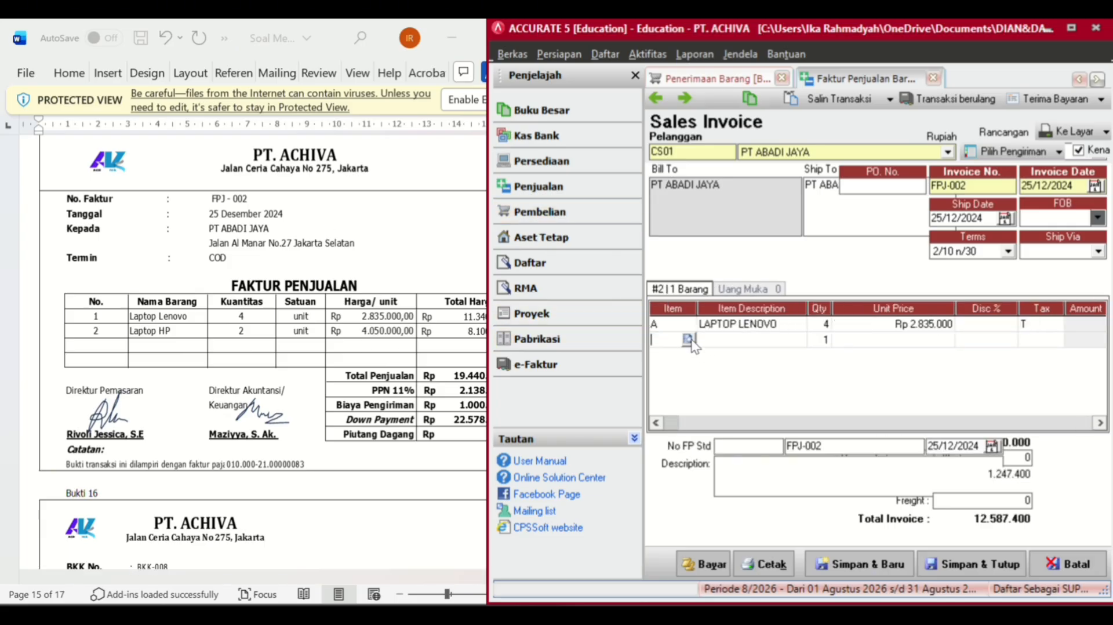
{"action": "left_click", "coordinate": [690, 340]}
{"action": "double_click", "coordinate": [574, 234]}
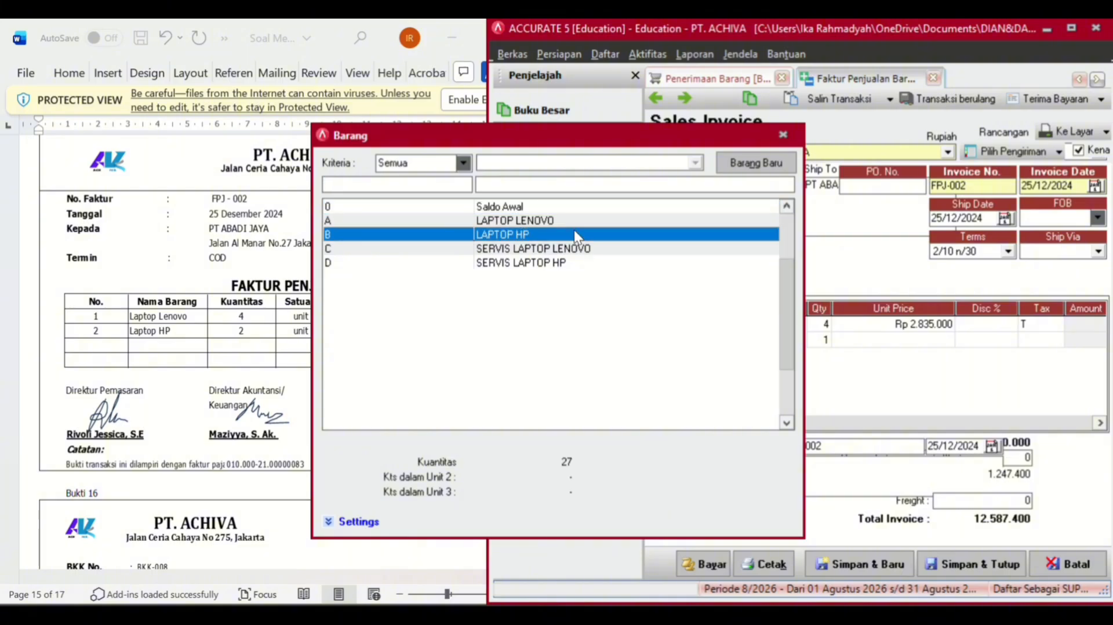
{"action": "left_click", "coordinate": [825, 338]}
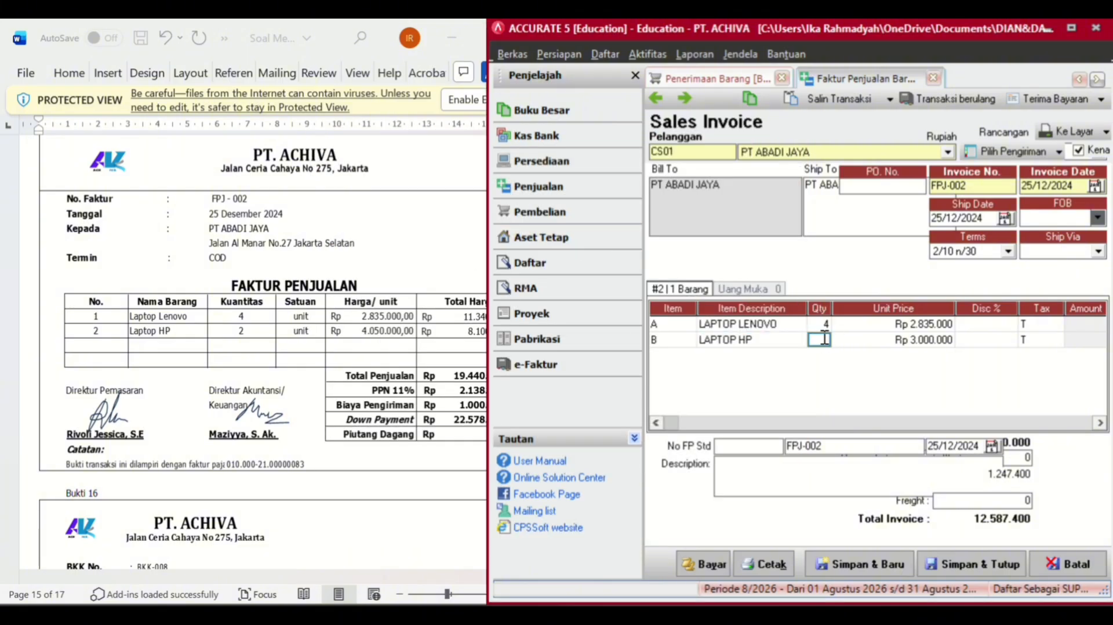
{"action": "type", "text": "2"}
{"action": "key", "text": "Tab"}
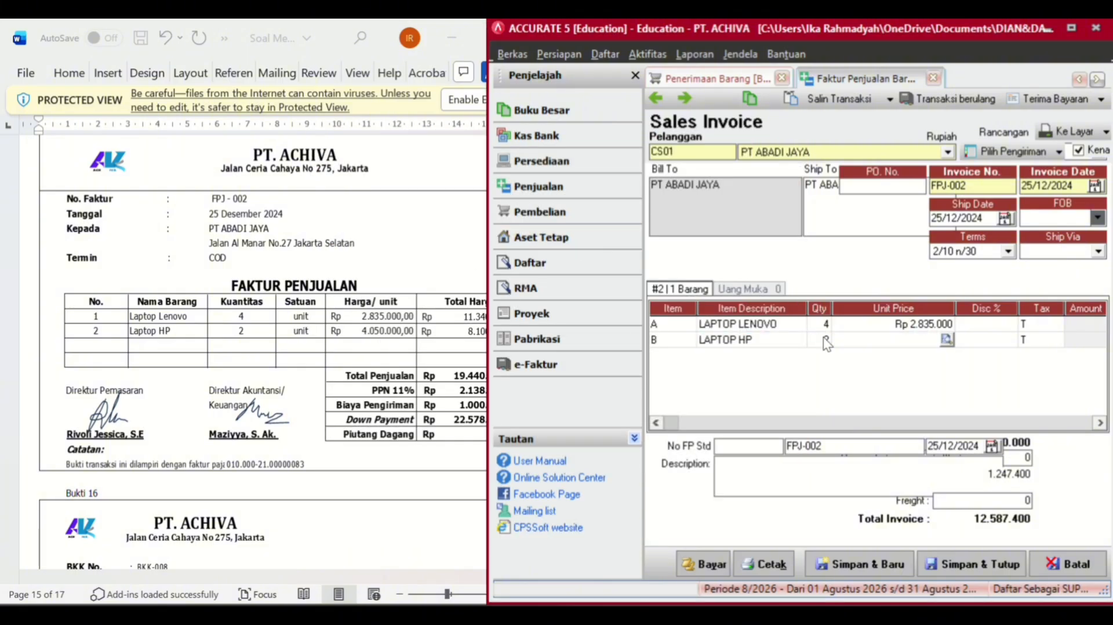
{"action": "type", "text": "40.50"}
{"action": "type", "text": "0.000"}
{"action": "key", "text": "Tab"}
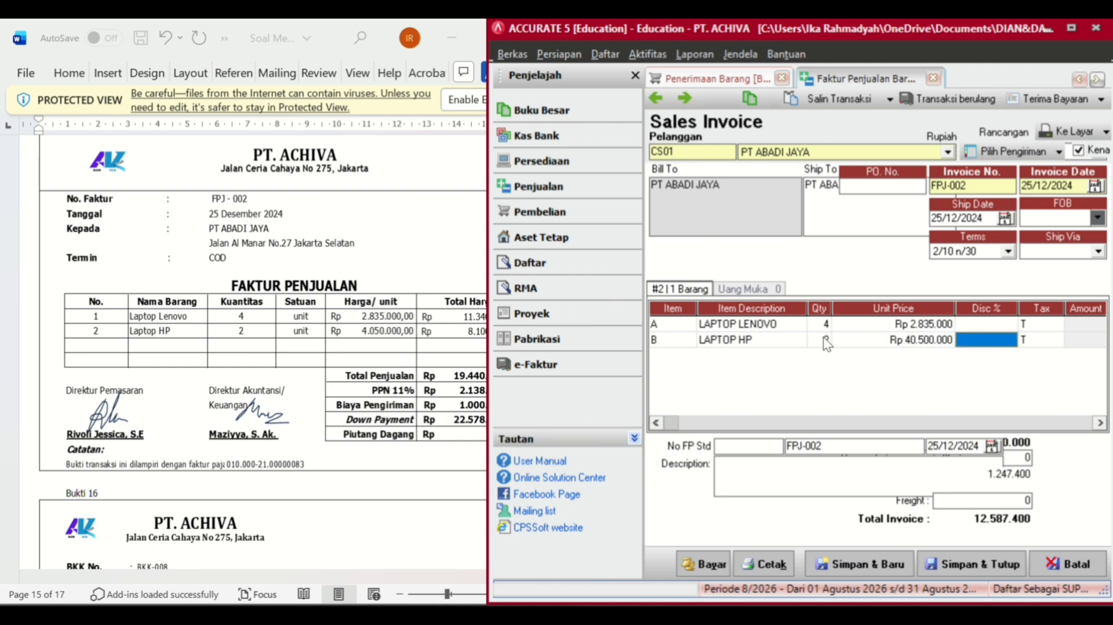
{"action": "left_click", "coordinate": [852, 337]}
{"action": "key", "text": "BackSpace"}
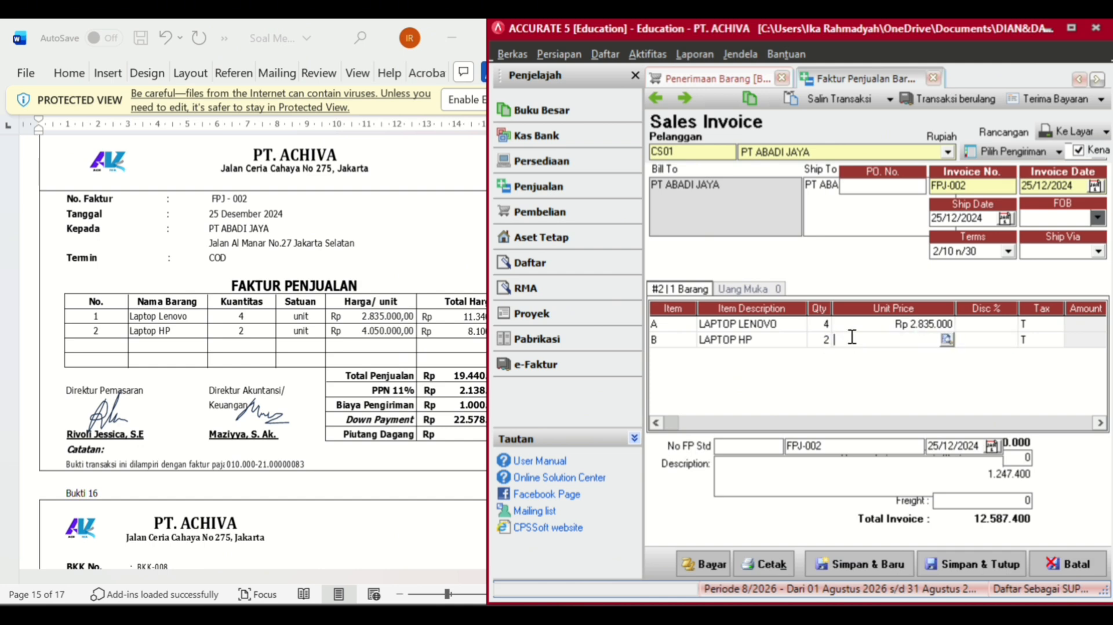
{"action": "type", "text": "4.050.000"}
{"action": "key", "text": "Tab"}
{"action": "key", "text": "Tab"}
{"action": "key", "text": "Tab"}
{"action": "key", "text": "Tab"}
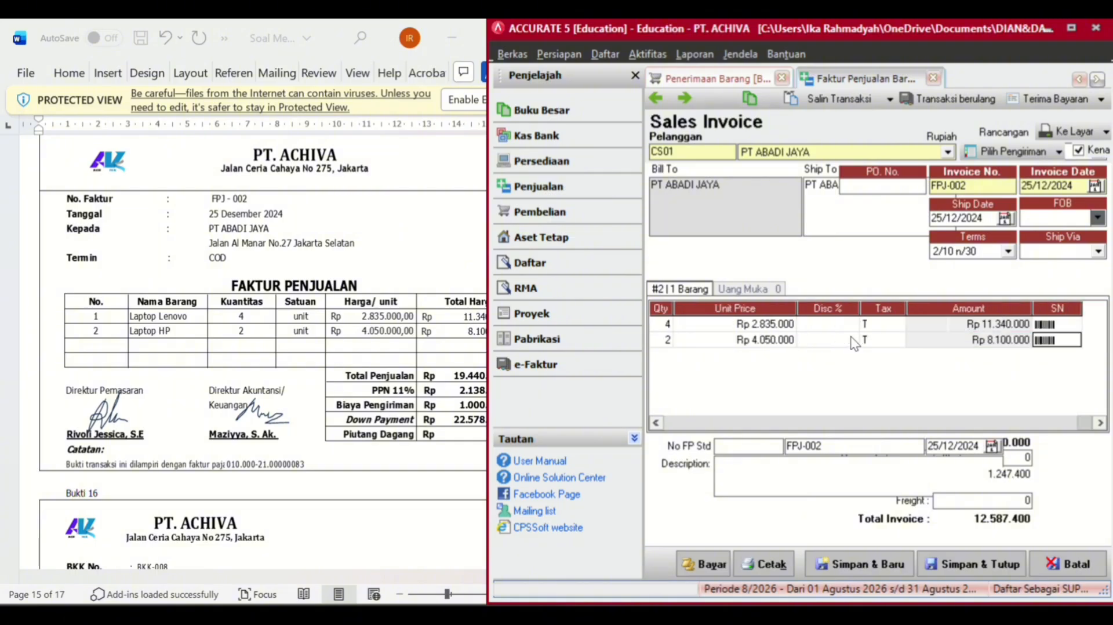
{"action": "key", "text": "Tab"}
{"action": "left_click", "coordinate": [853, 328]}
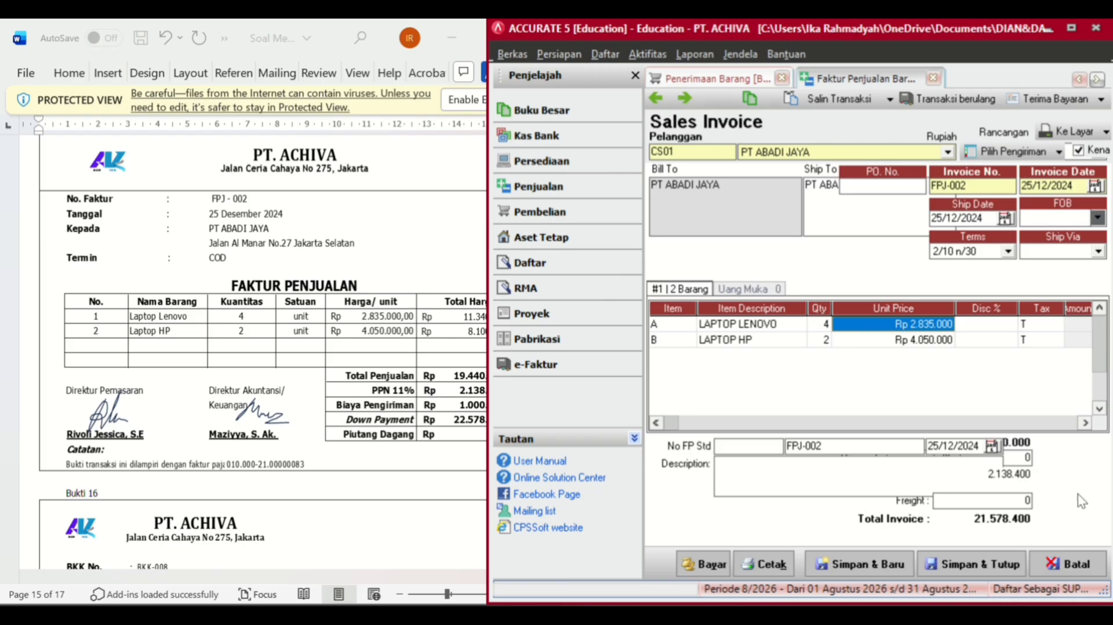
- Add a Rp 1.000.000 freight charge, then save FPJ-002 via Terima Bayaran
{"action": "left_click", "coordinate": [1019, 499]}
{"action": "type", "text": "1000000"}
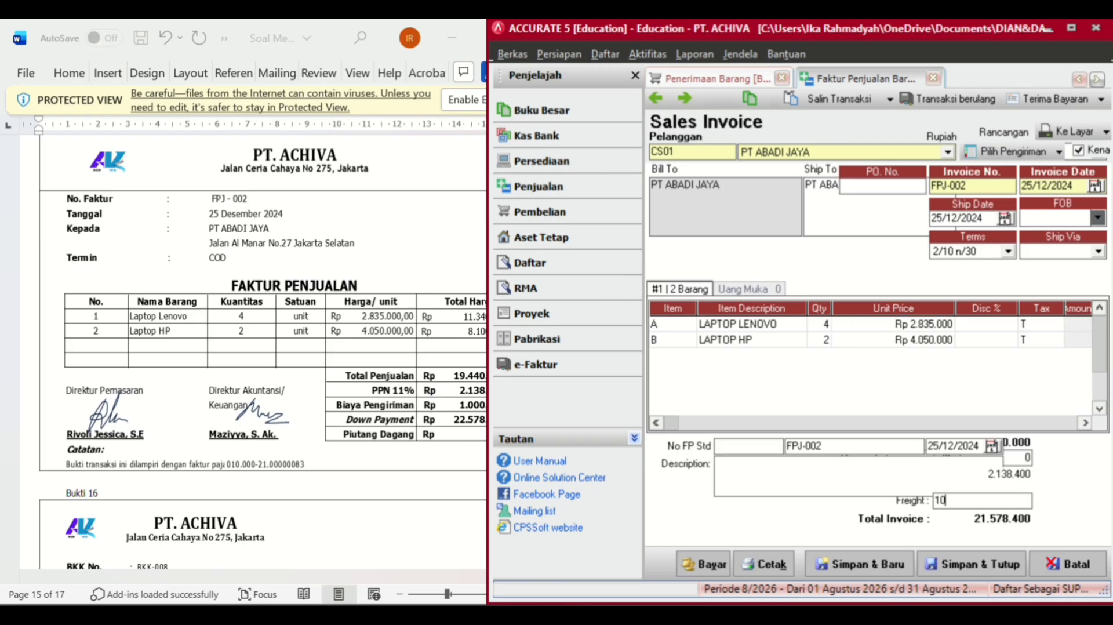
{"action": "key", "text": "Tab"}
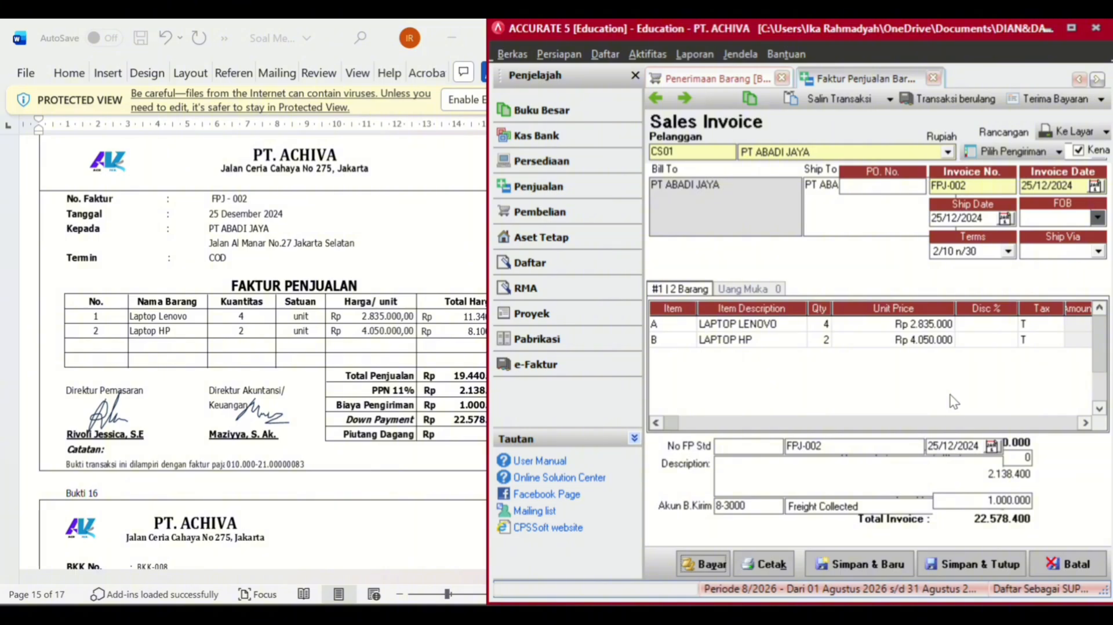
{"action": "left_click", "coordinate": [1052, 102]}
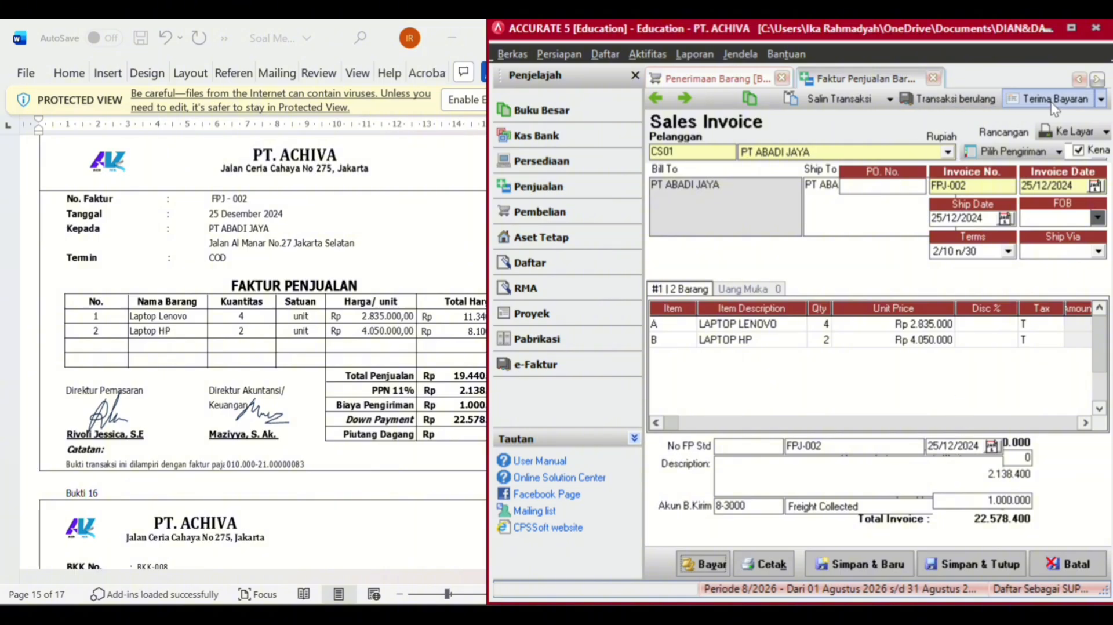
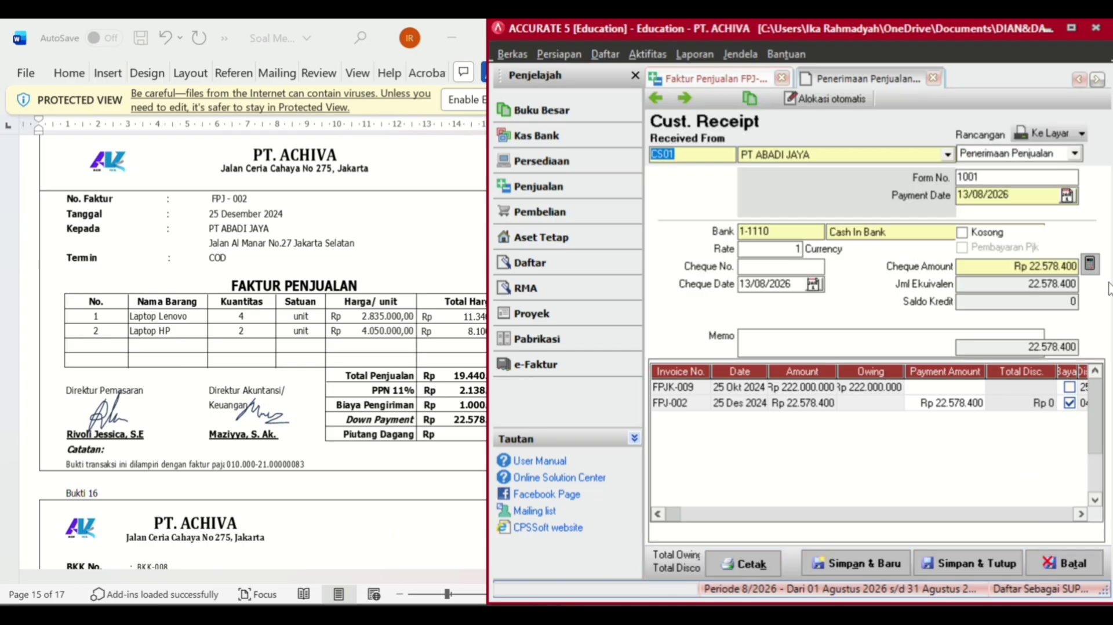
- Date the Rp 22.578.400 receipt 25/12/2024, save it, and close invoice FPJ-002
{"action": "left_click", "coordinate": [1031, 202]}
{"action": "key", "text": "BackSpace"}
{"action": "key", "text": "BackSpace"}
{"action": "key", "text": "BackSpace"}
{"action": "key", "text": "BackSpace"}
{"action": "key", "text": "BackSpace"}
{"action": "key", "text": "BackSpace"}
{"action": "key", "text": "BackSpace"}
{"action": "key", "text": "BackSpace"}
{"action": "key", "text": "BackSpace"}
{"action": "key", "text": "BackSpace"}
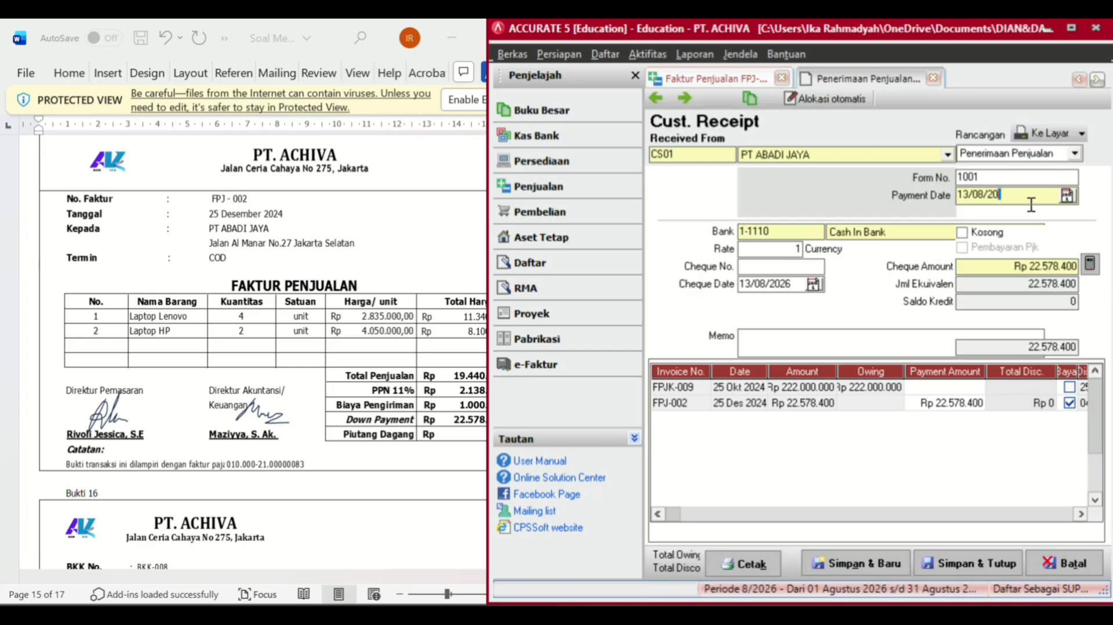
{"action": "type", "text": "25/12/202"}
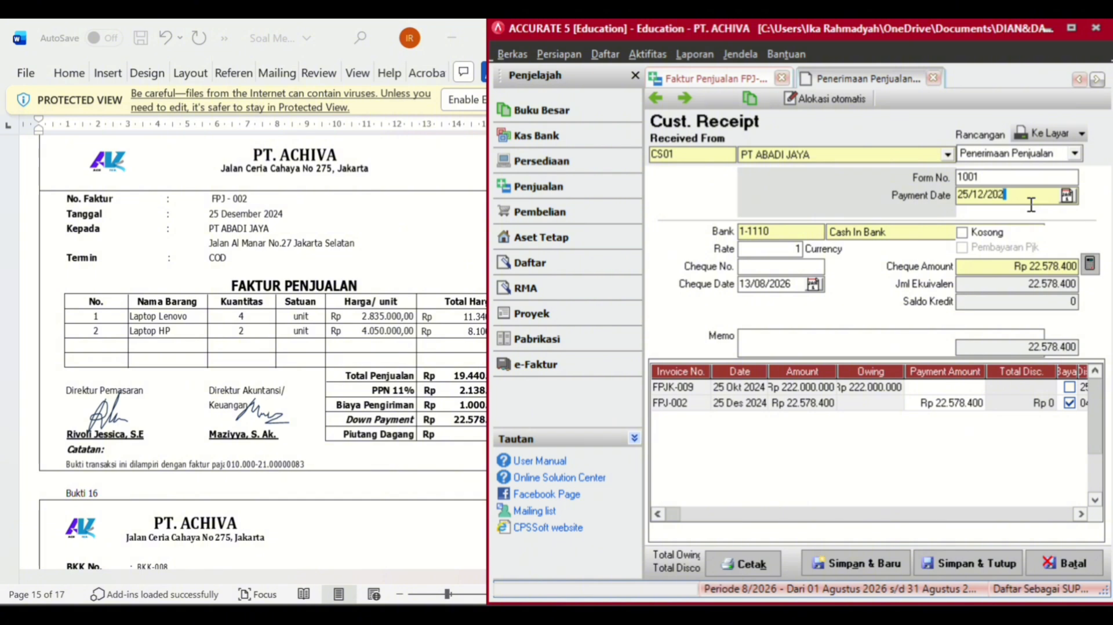
{"action": "type", "text": "4"}
{"action": "left_click", "coordinate": [973, 560]}
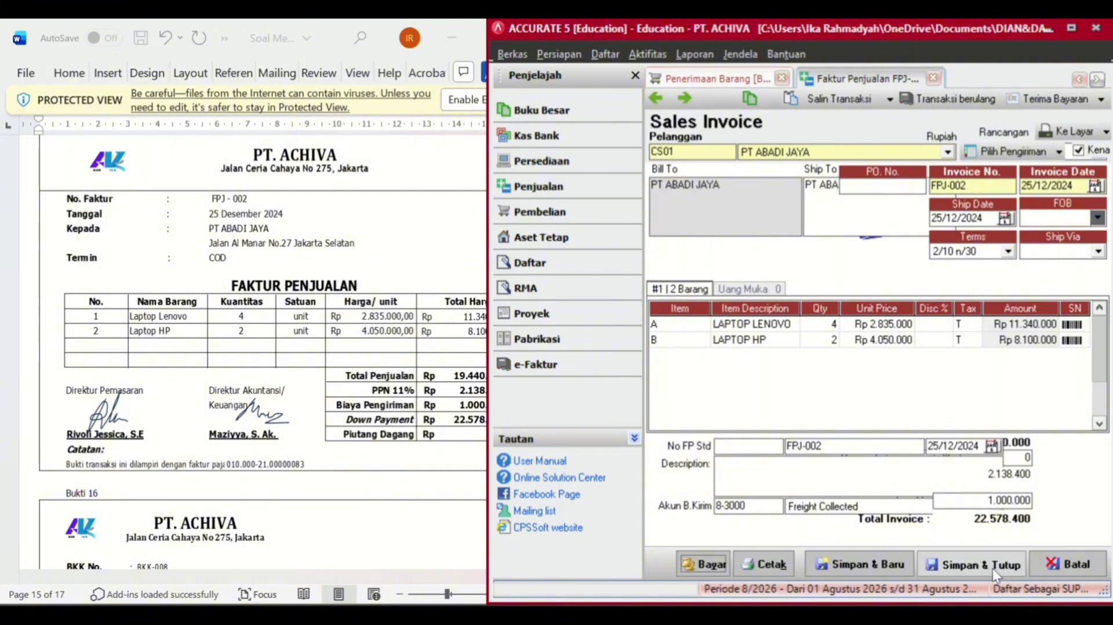
{"action": "left_click", "coordinate": [993, 568]}
{"action": "scroll", "coordinate": [345, 441], "scroll_direction": "down", "scroll_amount": 3}
- Start a new customer receipt received from PT ABADI JAYA
{"action": "scroll", "coordinate": [345, 441], "scroll_direction": "down", "scroll_amount": 15}
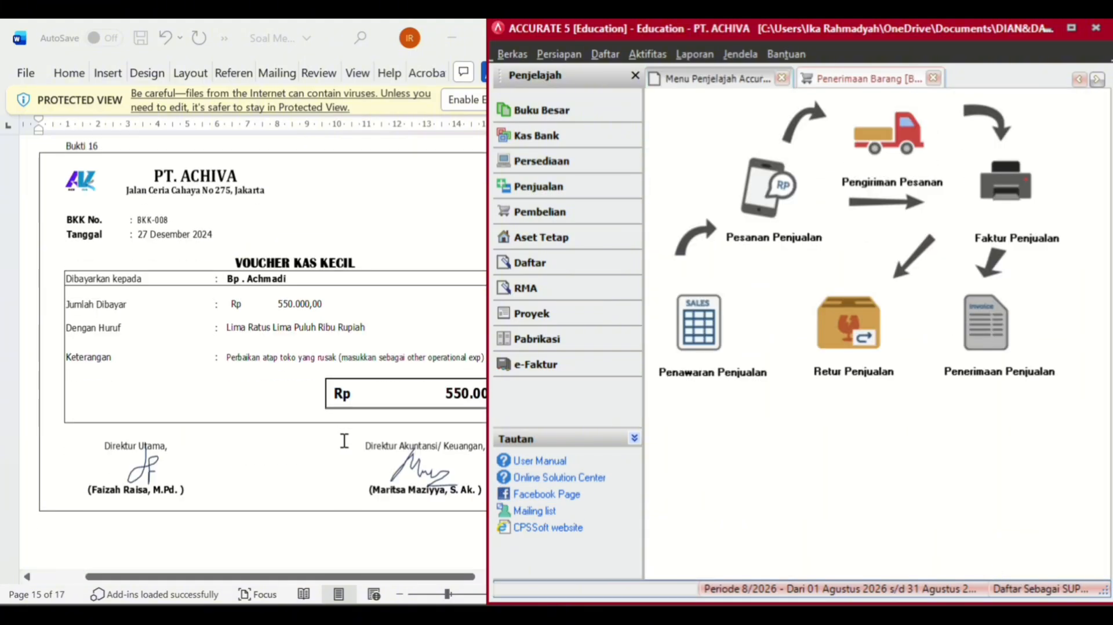
{"action": "scroll", "coordinate": [344, 441], "scroll_direction": "down", "scroll_amount": 3}
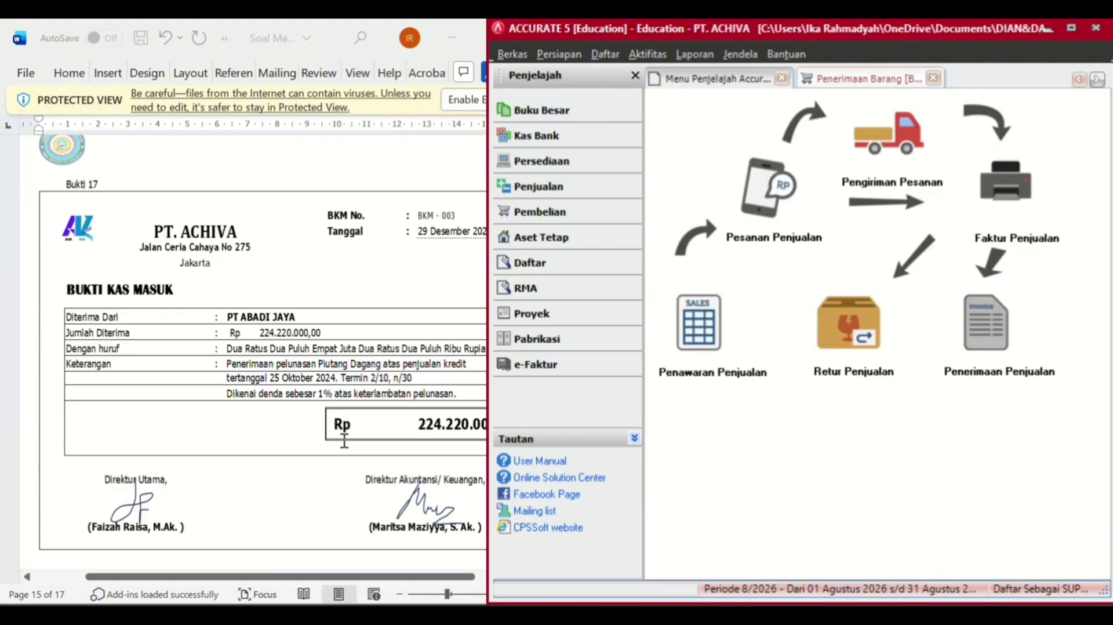
{"action": "left_click", "coordinate": [1007, 332]}
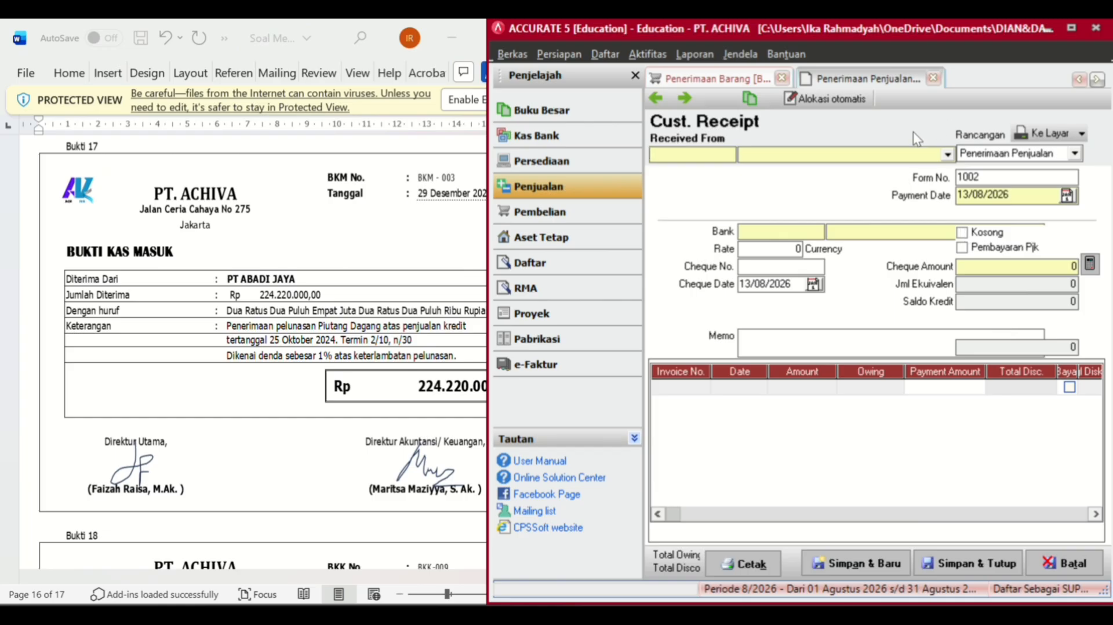
{"action": "left_click", "coordinate": [948, 156]}
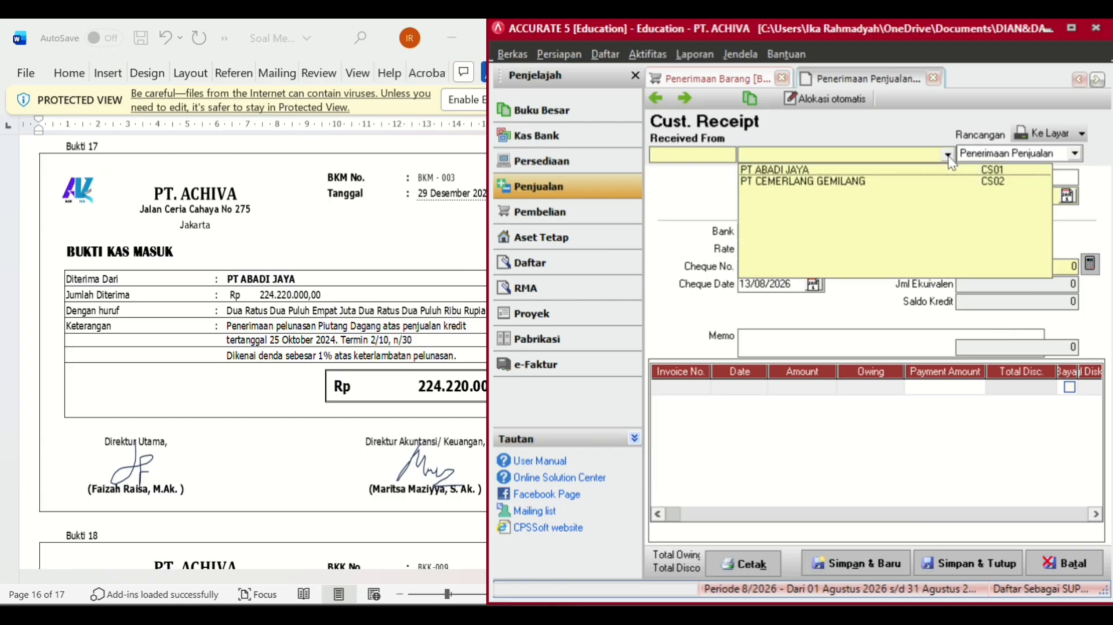
{"action": "left_click", "coordinate": [803, 171]}
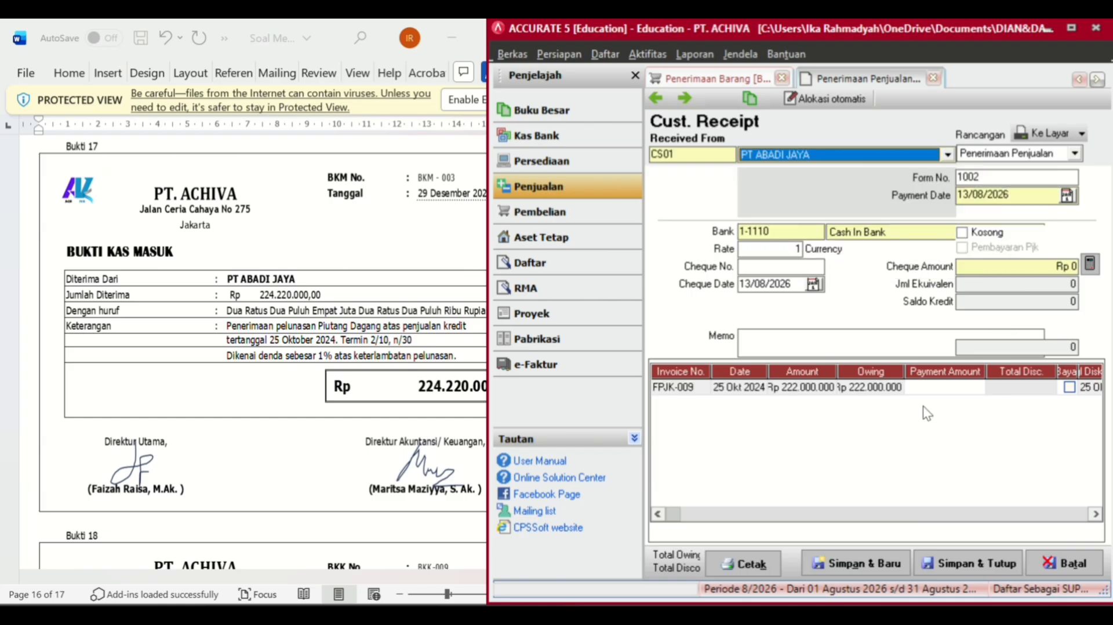
- Mark invoice FPJK-009 for full Rp 222.000.000 payment and open its discount/write-off details
{"action": "left_click", "coordinate": [1005, 388]}
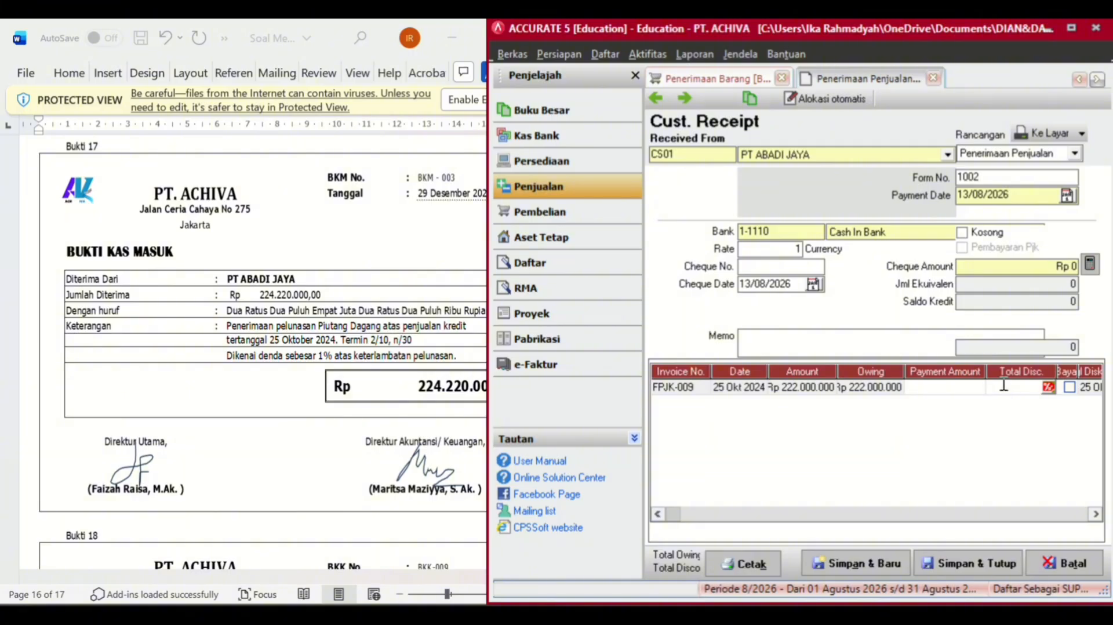
{"action": "left_click", "coordinate": [1048, 387]}
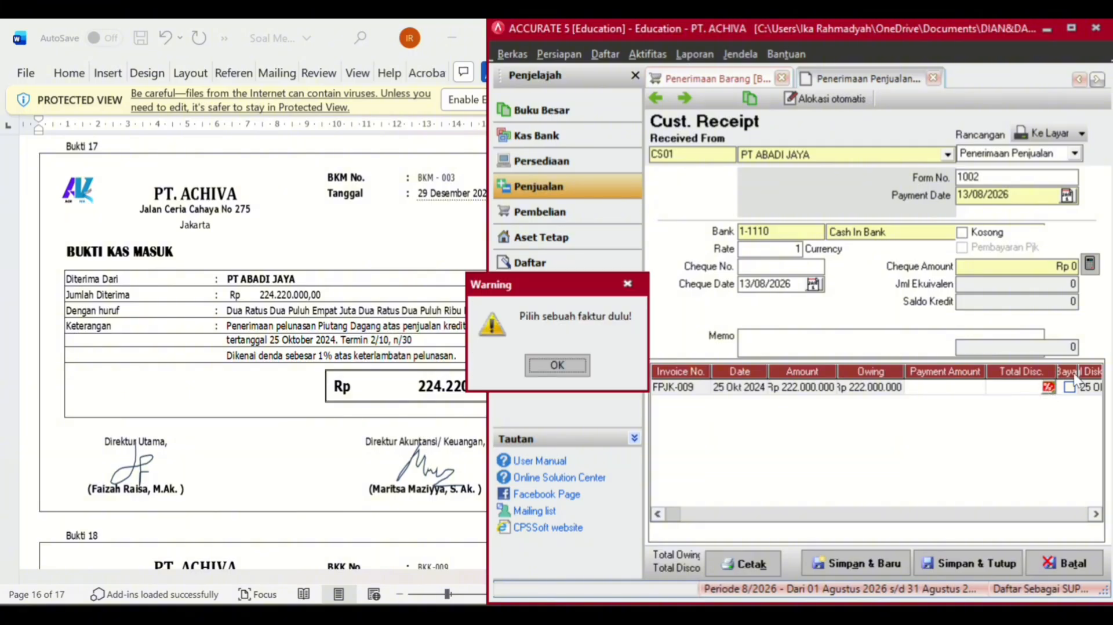
{"action": "left_click", "coordinate": [573, 366]}
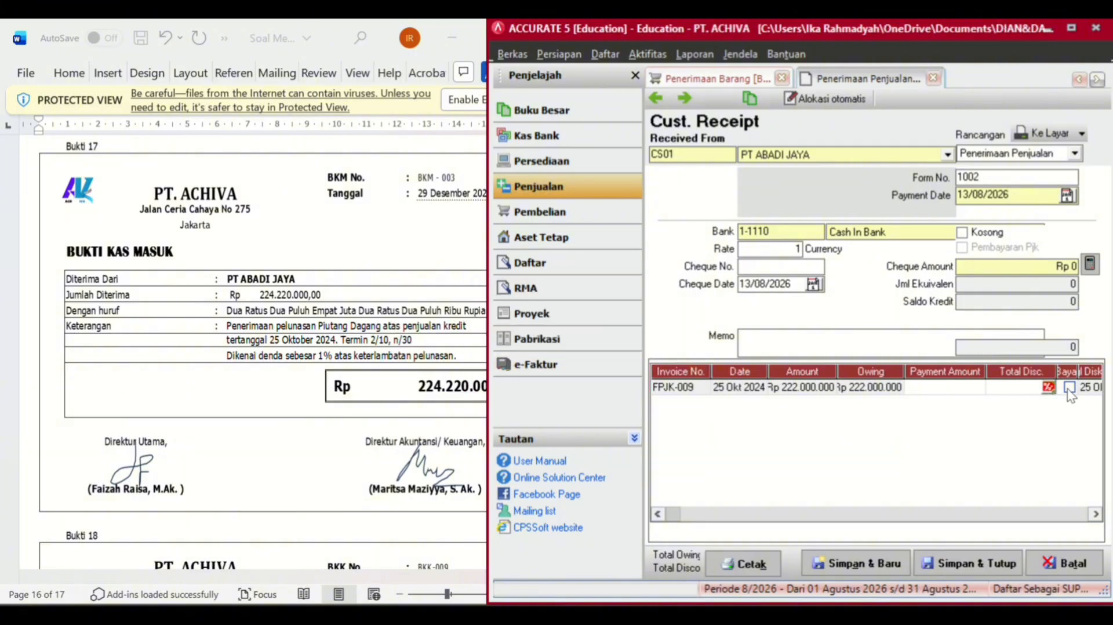
{"action": "left_click", "coordinate": [1069, 387]}
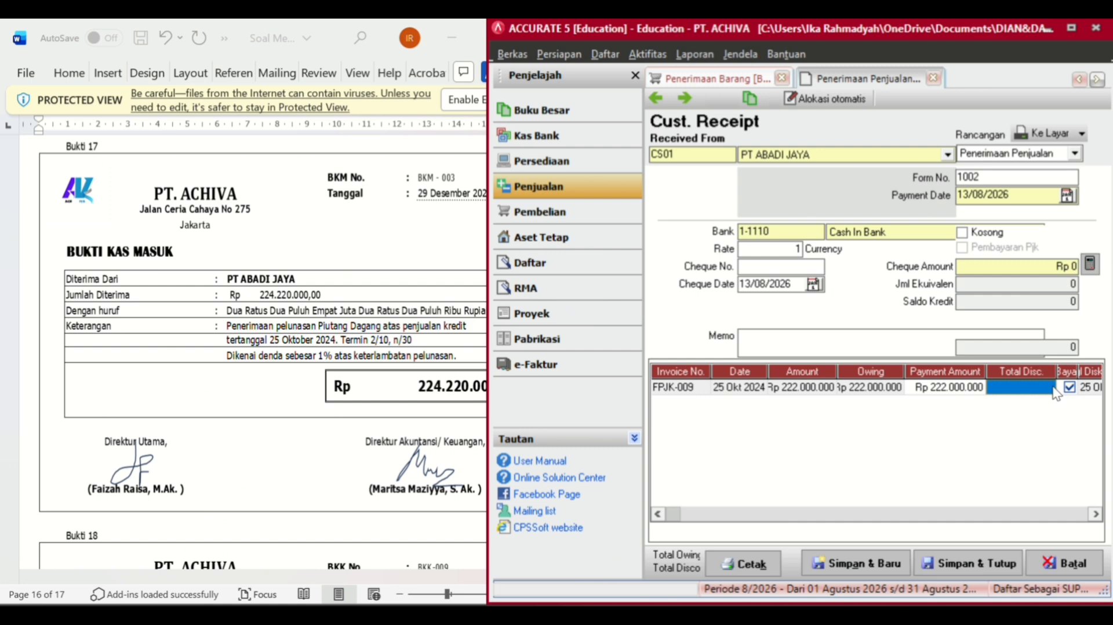
{"action": "left_click", "coordinate": [1050, 387]}
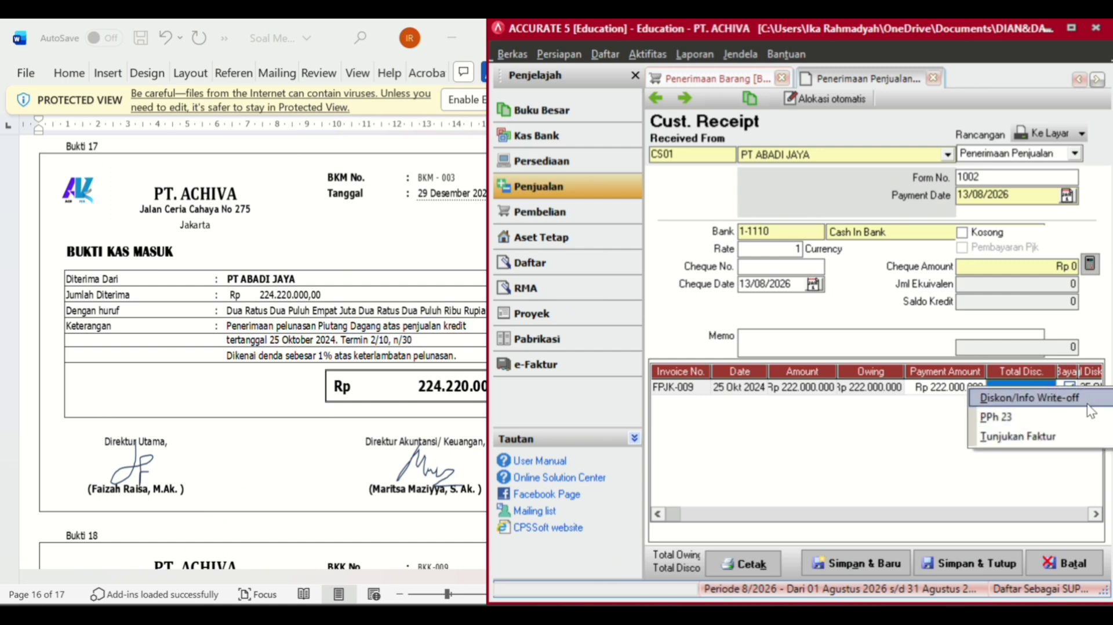
{"action": "left_click", "coordinate": [1005, 384]}
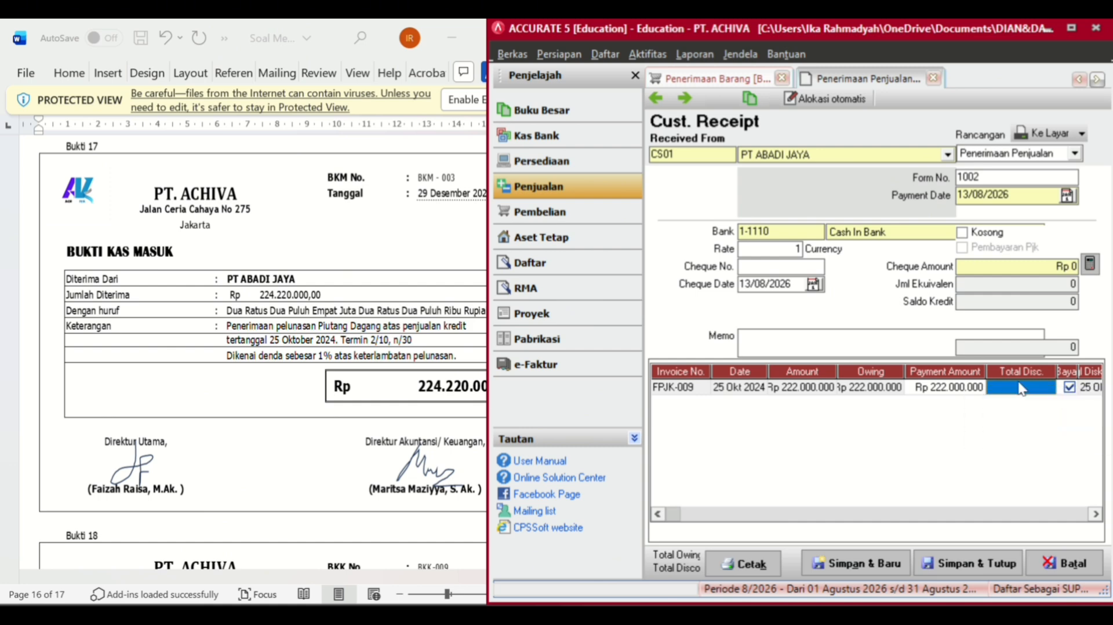
{"action": "left_click", "coordinate": [1018, 384]}
- Enter a 2.220.000 discount on FPJK-009 posted to the Late Fees Collected account
{"action": "left_click", "coordinate": [1048, 387]}
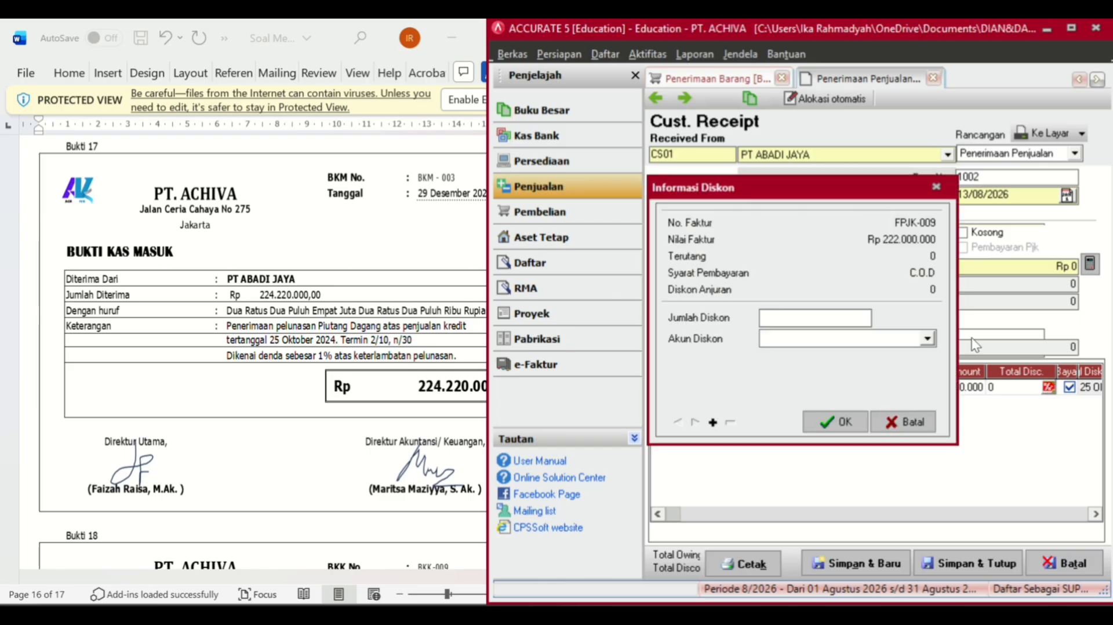
{"action": "type", "text": "2"}
{"action": "type", "text": "220000"}
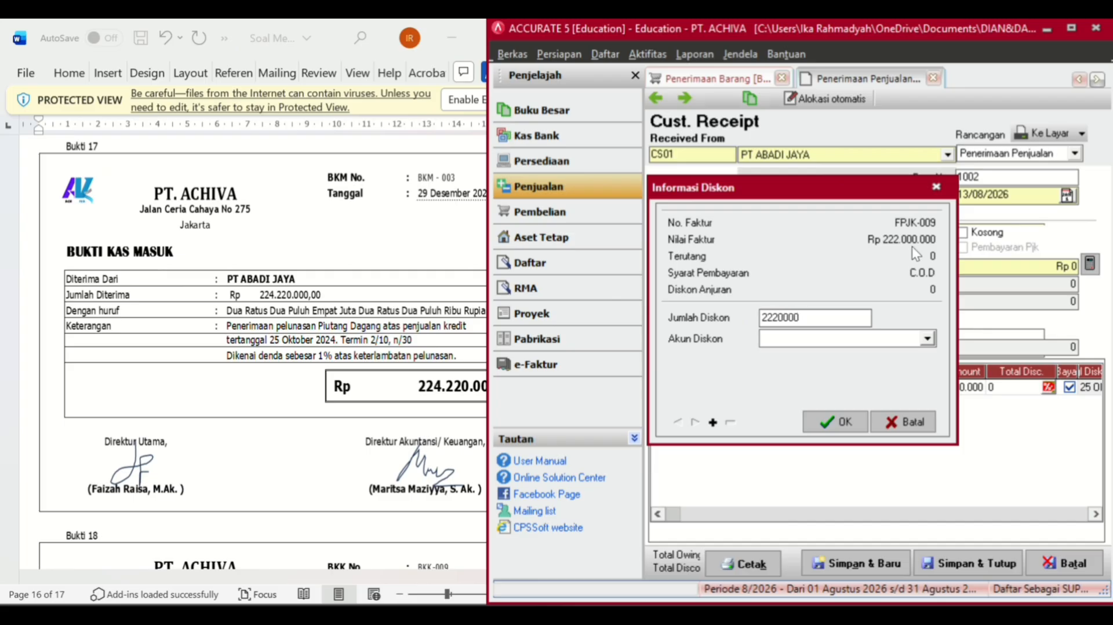
{"action": "left_click", "coordinate": [888, 342]}
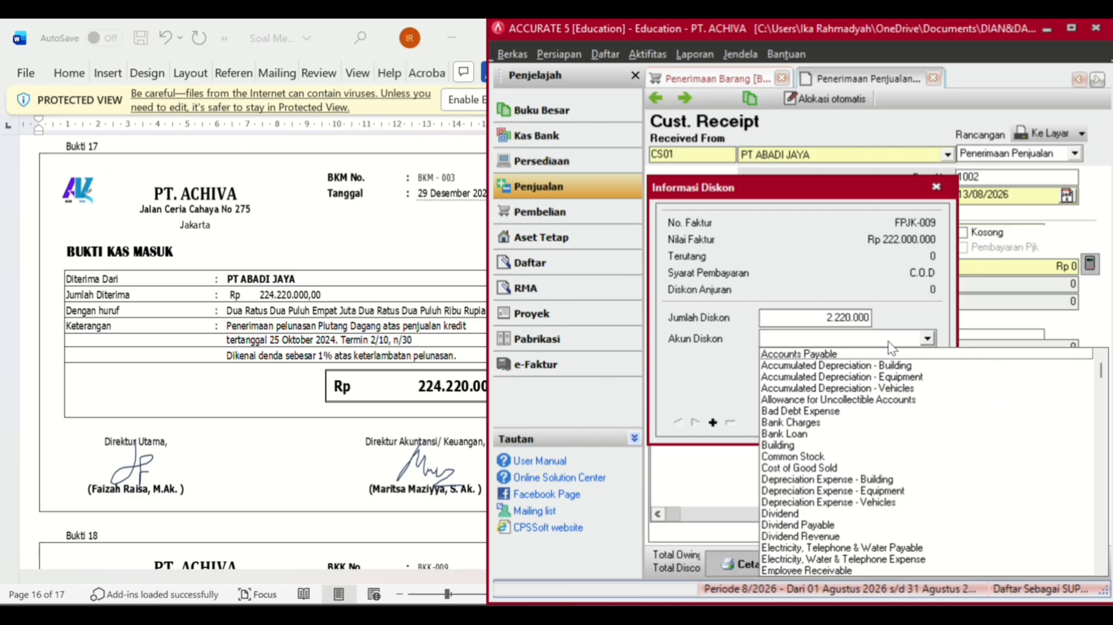
{"action": "type", "text": "Late Fees Collected"}
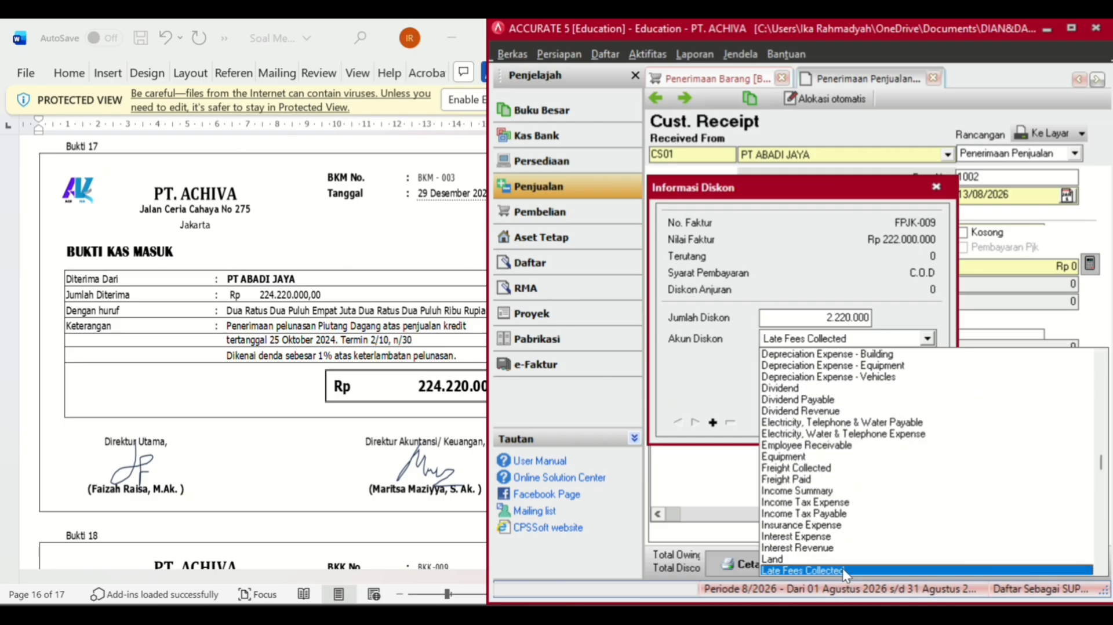
{"action": "left_click", "coordinate": [843, 569]}
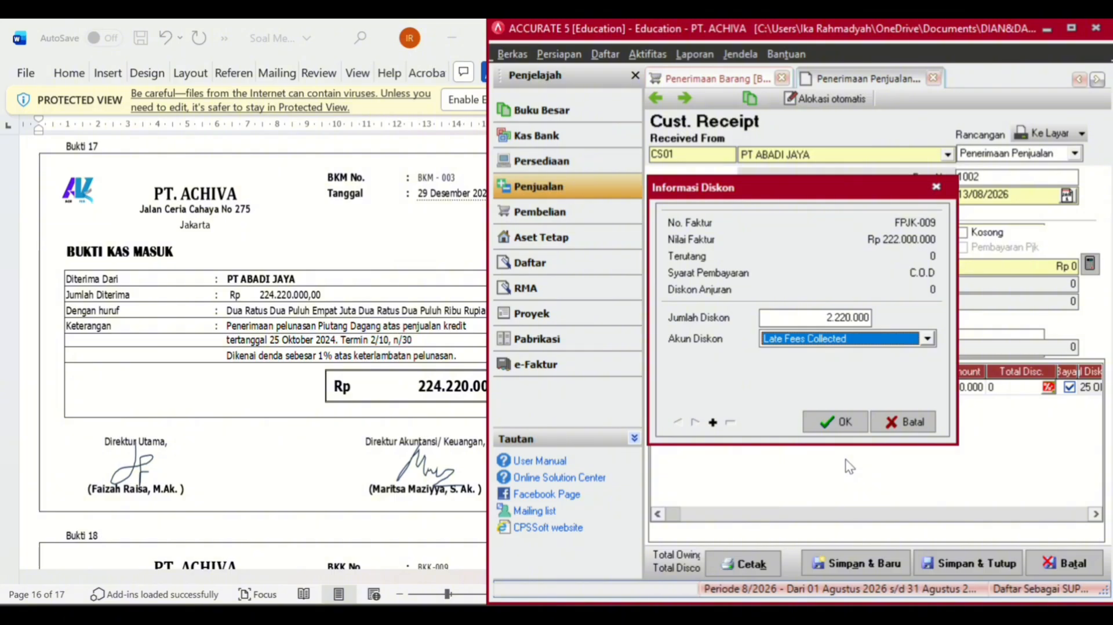
{"action": "left_click", "coordinate": [841, 421]}
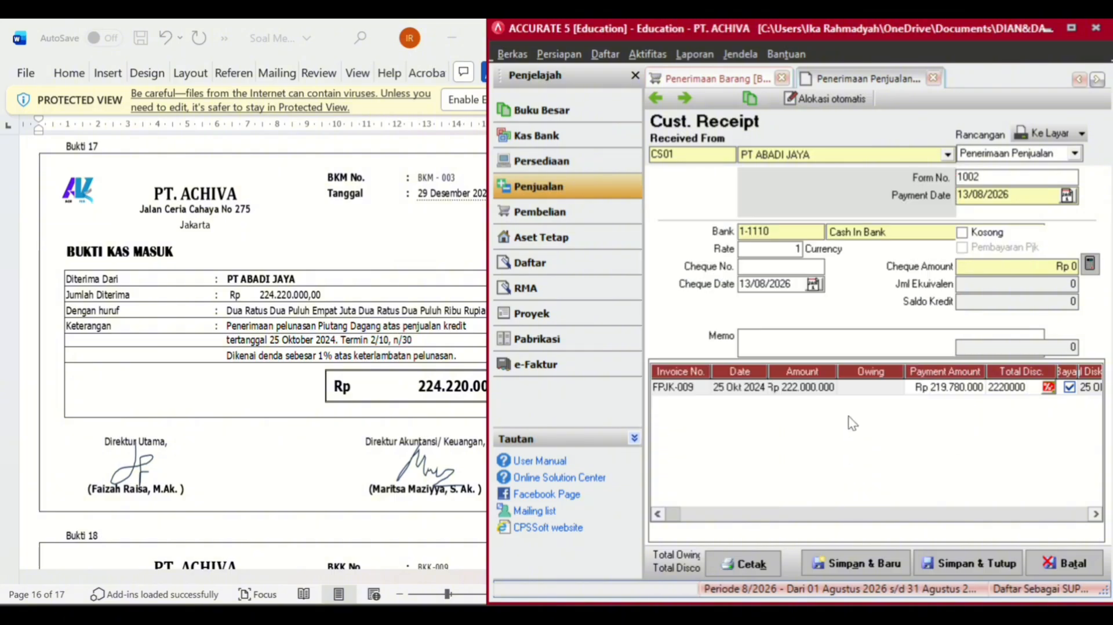
- Change the FPJK-009 discount to -2.220.000 and recalculate the receipt to Rp 224.220.000
{"action": "left_click", "coordinate": [1003, 385]}
{"action": "left_click", "coordinate": [1048, 386]}
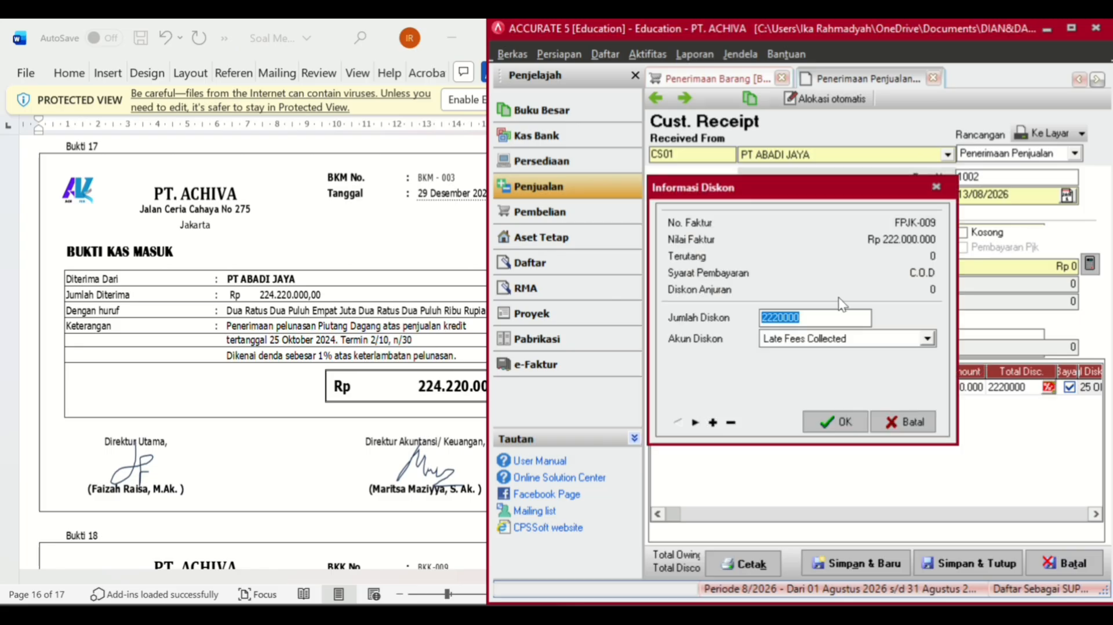
{"action": "left_click", "coordinate": [767, 320]}
{"action": "type", "text": "-"}
{"action": "left_click", "coordinate": [812, 427]}
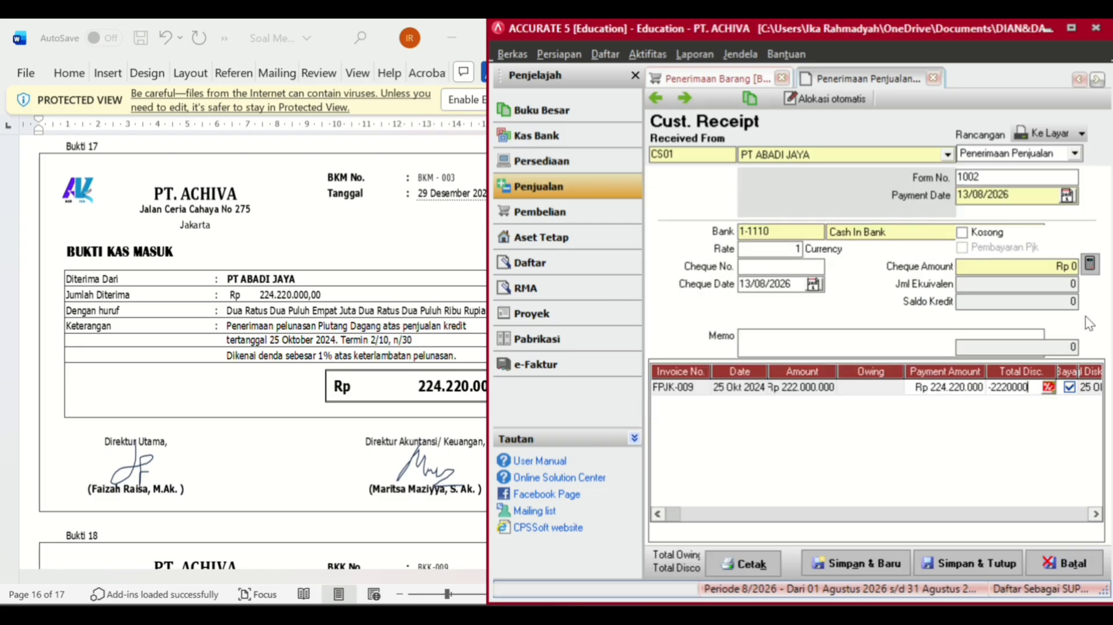
{"action": "left_click", "coordinate": [1090, 265]}
- Set the receipt's payment and cheque dates to 29/12/2024
{"action": "left_click", "coordinate": [1024, 195]}
{"action": "key", "text": "BackSpace"}
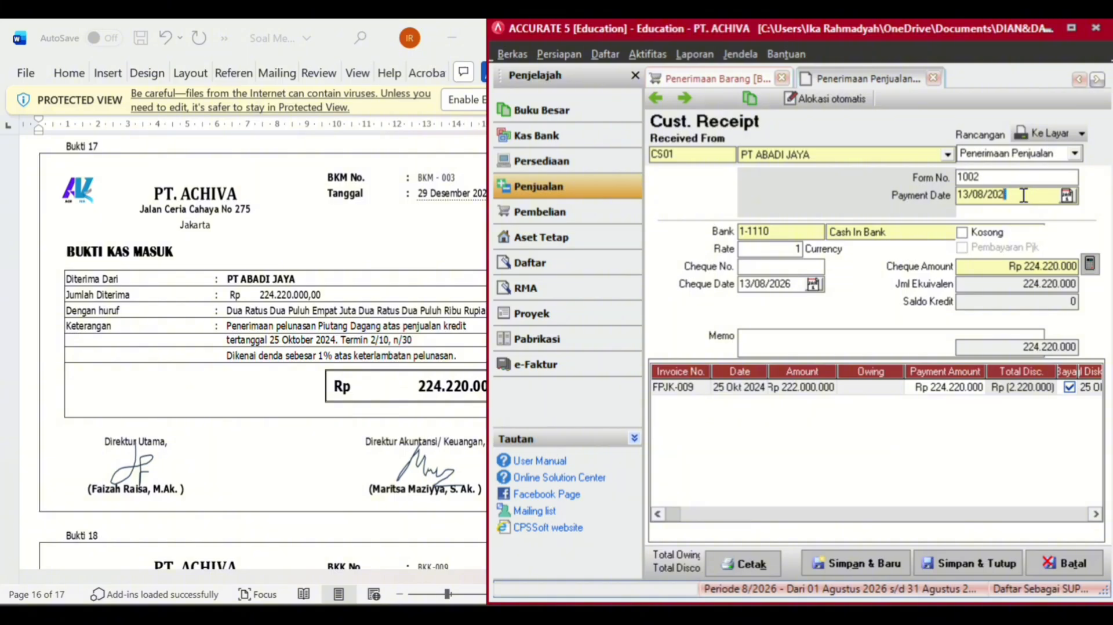
{"action": "key", "text": "BackSpace"}
{"action": "key", "text": "BackSpace"}
{"action": "key", "text": "BackSpace"}
{"action": "key", "text": "BackSpace"}
{"action": "key", "text": "BackSpace"}
{"action": "key", "text": "BackSpace"}
{"action": "key", "text": "BackSpace"}
{"action": "key", "text": "BackSpace"}
{"action": "type", "text": "29/12/2024"}
{"action": "left_click", "coordinate": [799, 285]}
{"action": "key", "text": "BackSpace"}
{"action": "key", "text": "BackSpace"}
{"action": "key", "text": "BackSpace"}
{"action": "key", "text": "BackSpace"}
{"action": "key", "text": "BackSpace"}
{"action": "key", "text": "BackSpace"}
{"action": "key", "text": "BackSpace"}
{"action": "key", "text": "BackSpace"}
{"action": "type", "text": "29/1"}
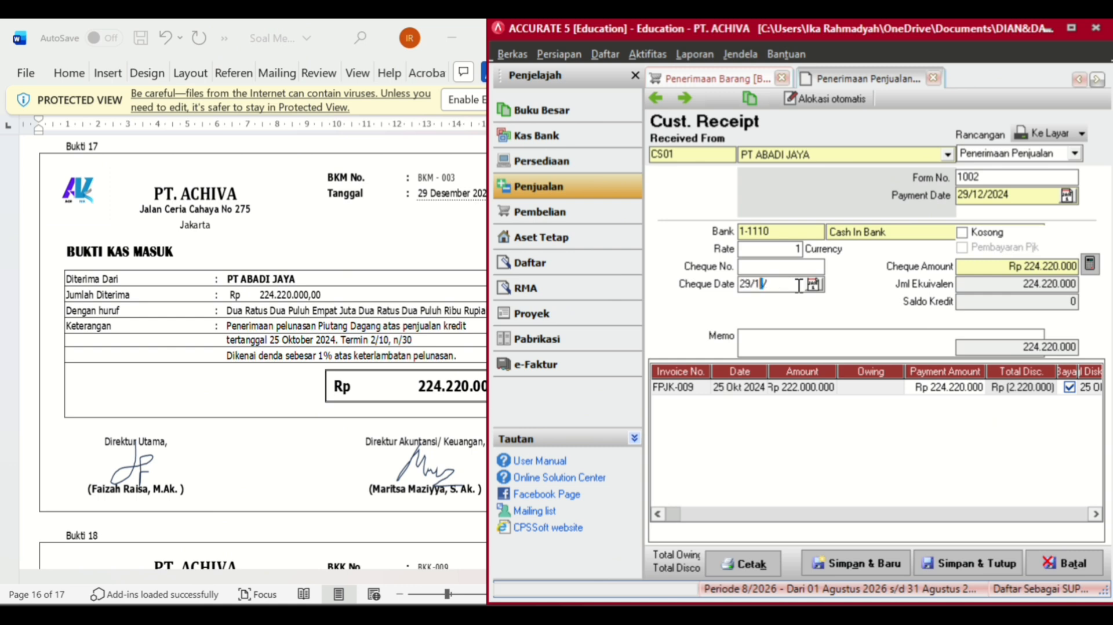
{"action": "type", "text": "2/2024"}
- Save and close the Rp 224.220.000 FPJK-009 customer receipt
{"action": "left_click", "coordinate": [944, 563]}
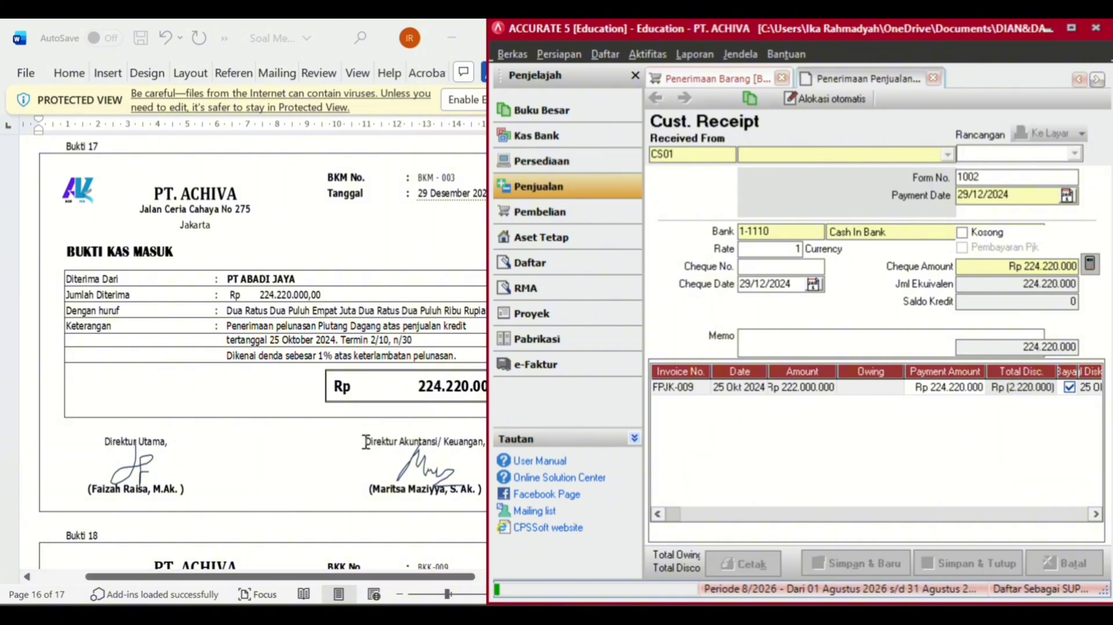
{"action": "scroll", "coordinate": [320, 435], "scroll_direction": "down", "scroll_amount": 8}
{"action": "scroll", "coordinate": [321, 435], "scroll_direction": "down", "scroll_amount": 3}
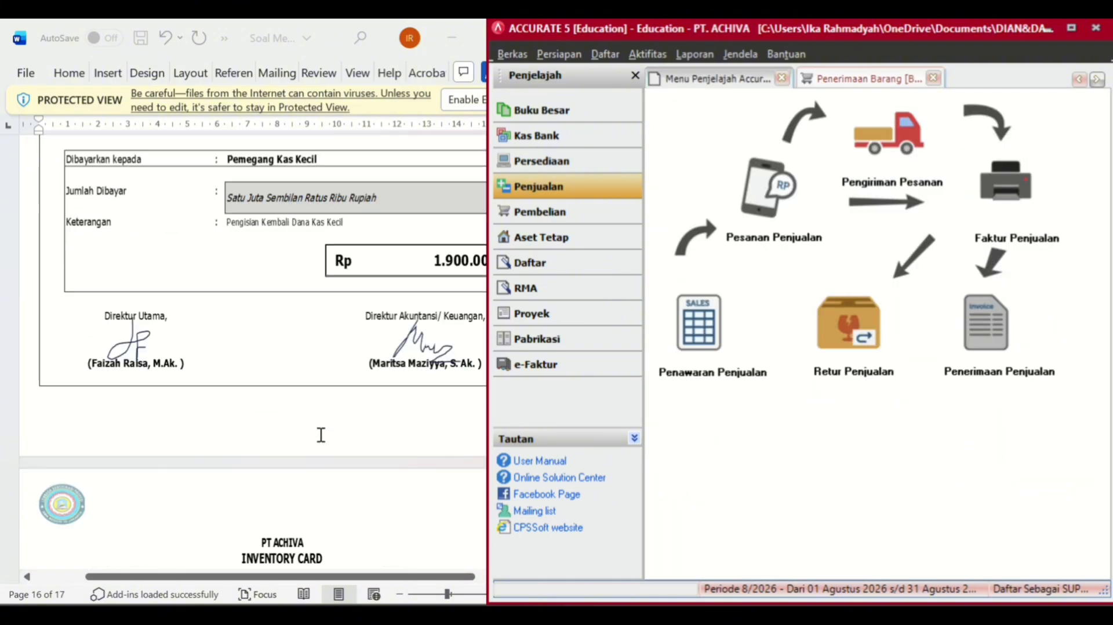
{"action": "scroll", "coordinate": [321, 435], "scroll_direction": "up", "scroll_amount": 2}
- Start a new Other Payment drawn from 1-1110 Cash In Bank (voucher BKK-008)
{"action": "left_click", "coordinate": [609, 134]}
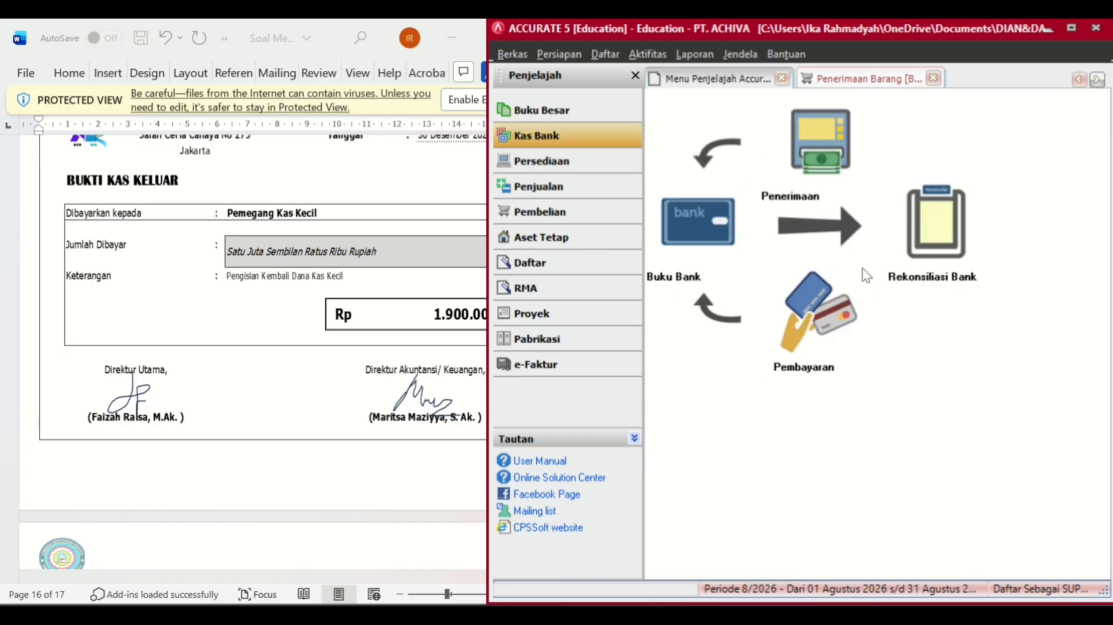
{"action": "left_click", "coordinate": [808, 340]}
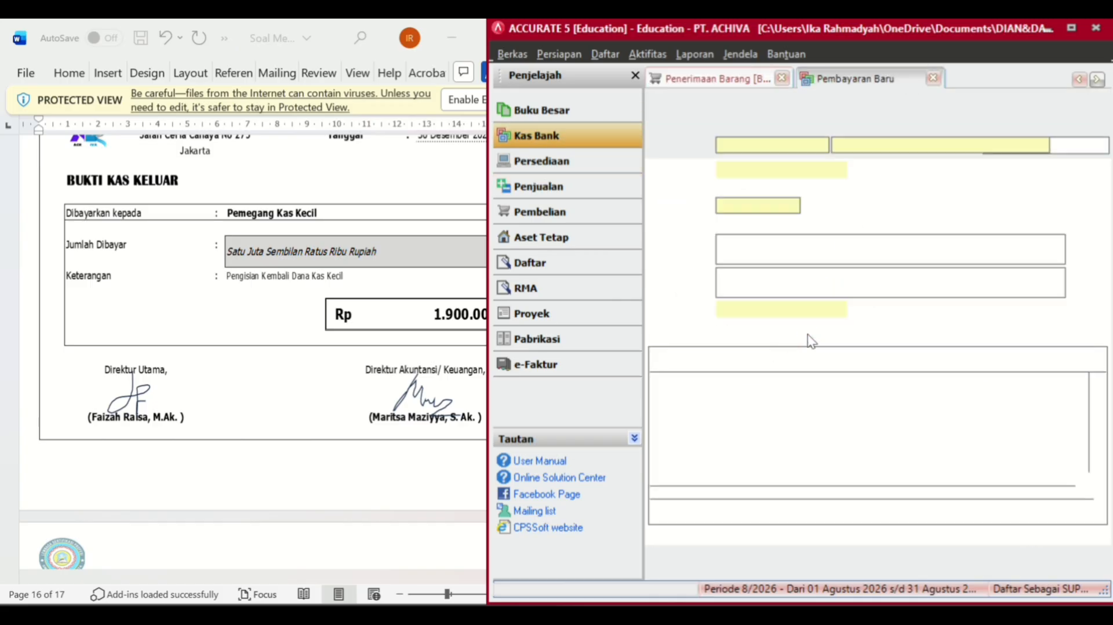
{"action": "left_click", "coordinate": [977, 150]}
{"action": "left_click", "coordinate": [860, 172]}
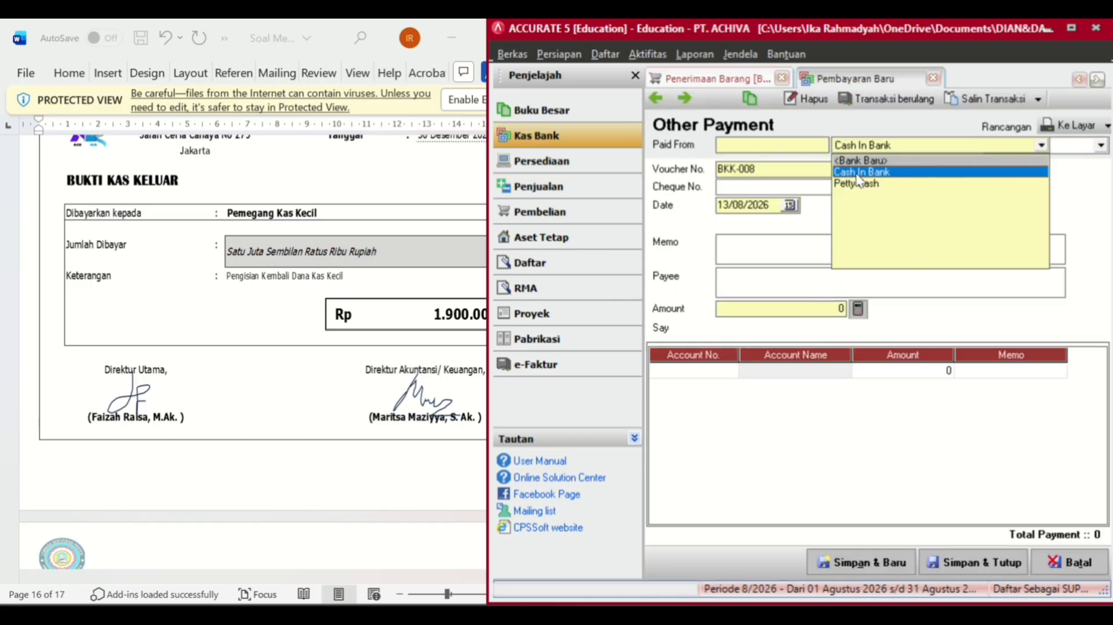
- Set the Other Payment's date to 30/12/2024
{"action": "left_click", "coordinate": [775, 209]}
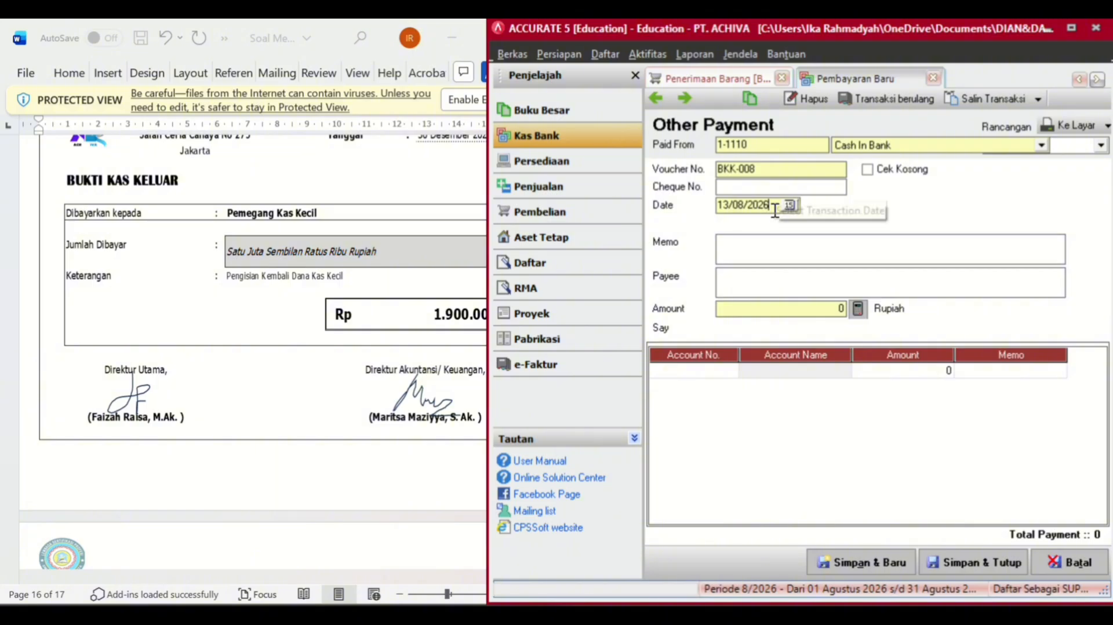
{"action": "key", "text": "BackSpace"}
{"action": "key", "text": "BackSpace"}
{"action": "key", "text": "BackSpace"}
{"action": "key", "text": "BackSpace"}
{"action": "key", "text": "BackSpace"}
{"action": "key", "text": "BackSpace"}
{"action": "type", "text": "2"}
{"action": "key", "text": "BackSpace"}
{"action": "type", "text": "30/12/20"}
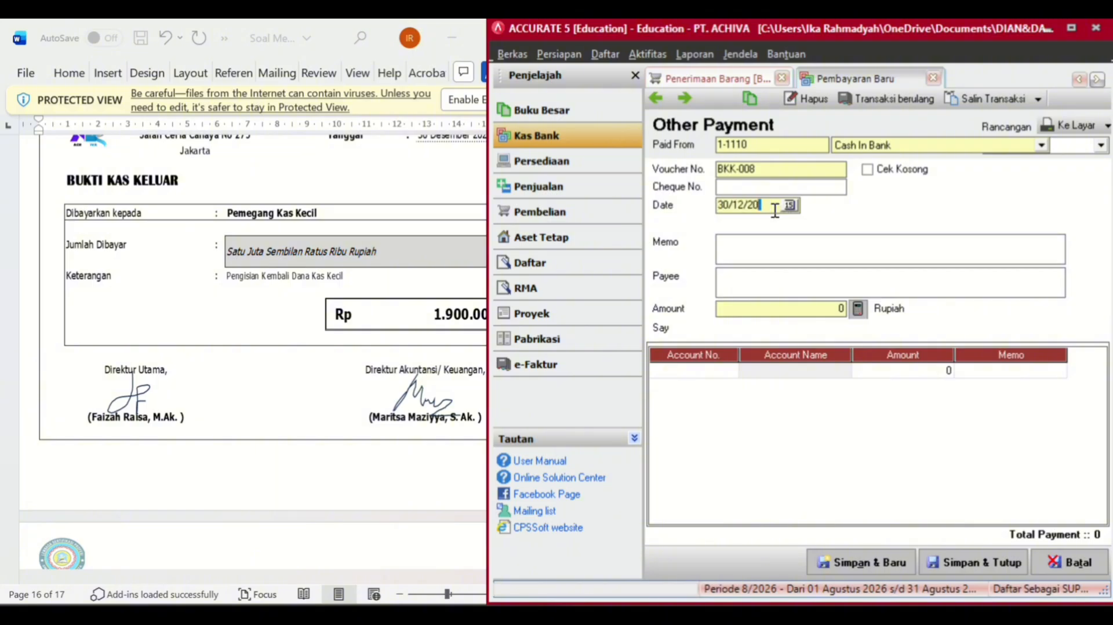
{"action": "type", "text": "24"}
- Bring Word's Bukti 5 voucher (BKK-002) into view and select the first payment line's account cell
{"action": "scroll", "coordinate": [427, 306], "scroll_direction": "up", "scroll_amount": 10}
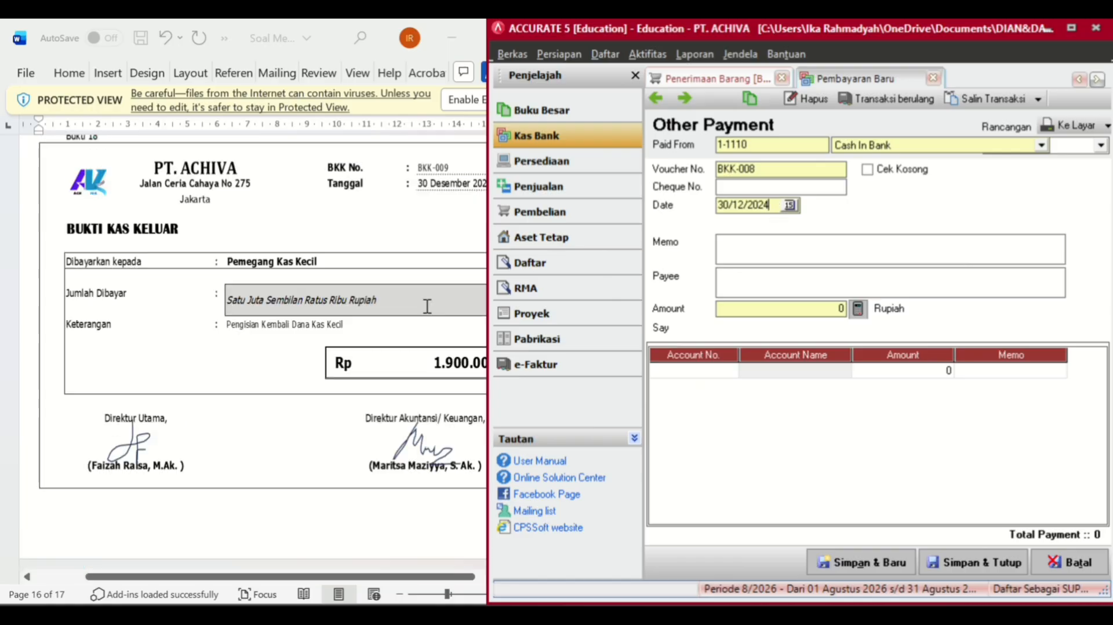
{"action": "scroll", "coordinate": [427, 306], "scroll_direction": "up", "scroll_amount": 10}
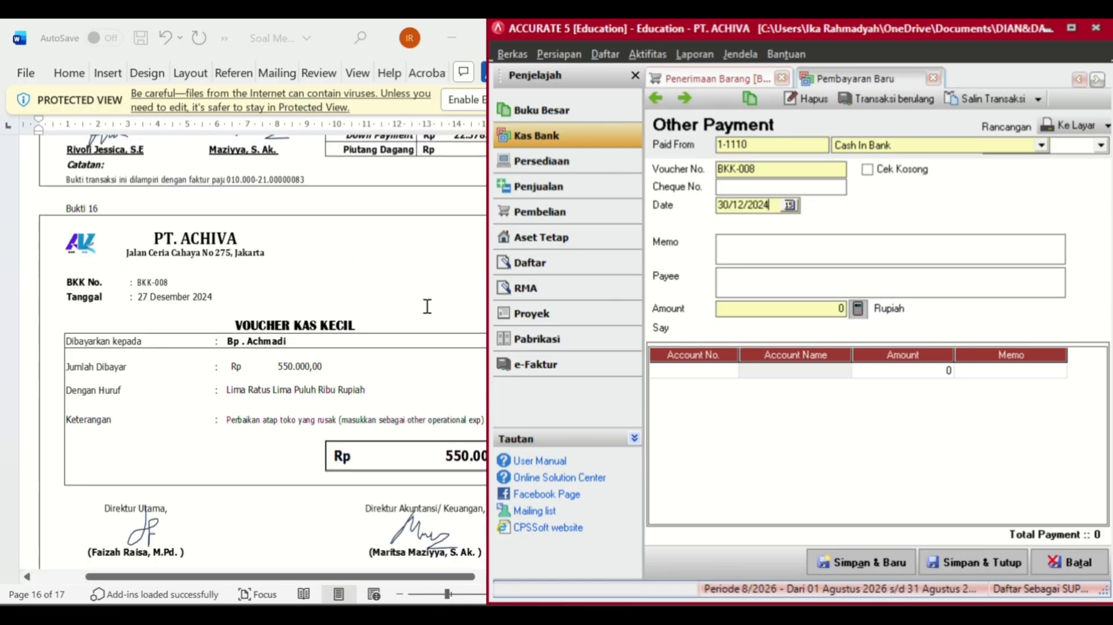
{"action": "scroll", "coordinate": [250, 302], "scroll_direction": "up", "scroll_amount": 15}
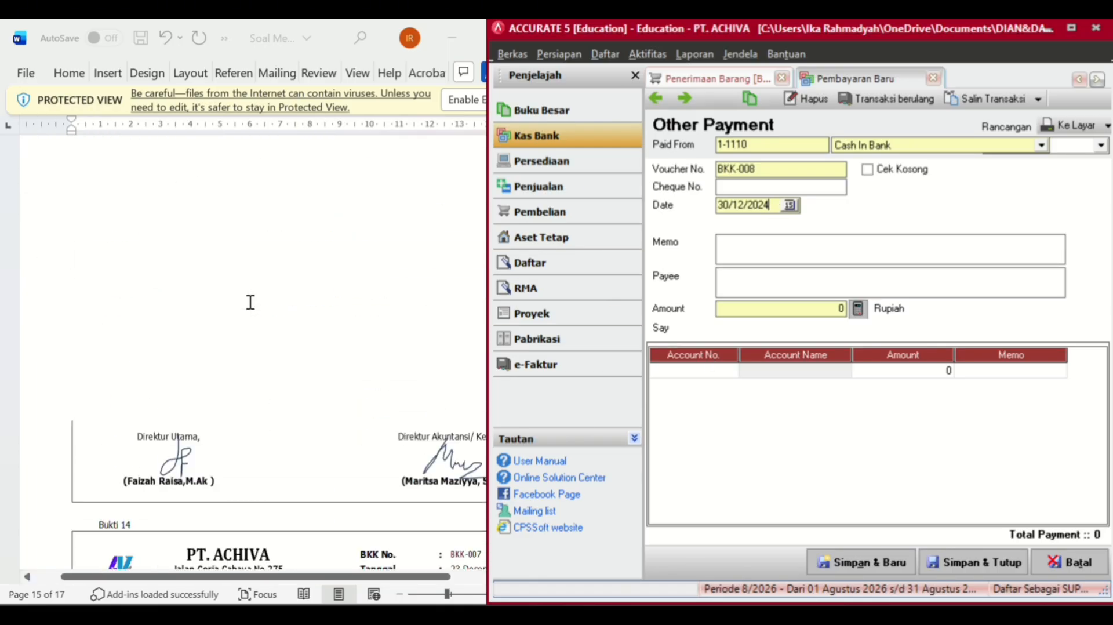
{"action": "scroll", "coordinate": [249, 302], "scroll_direction": "up", "scroll_amount": 10}
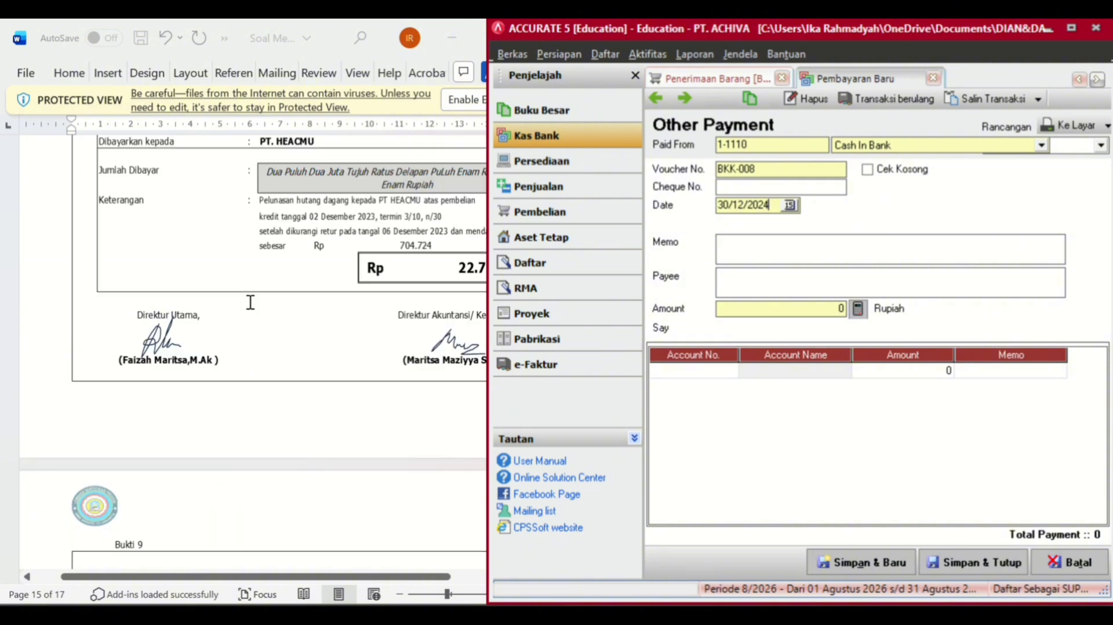
{"action": "scroll", "coordinate": [253, 309], "scroll_direction": "up", "scroll_amount": 15}
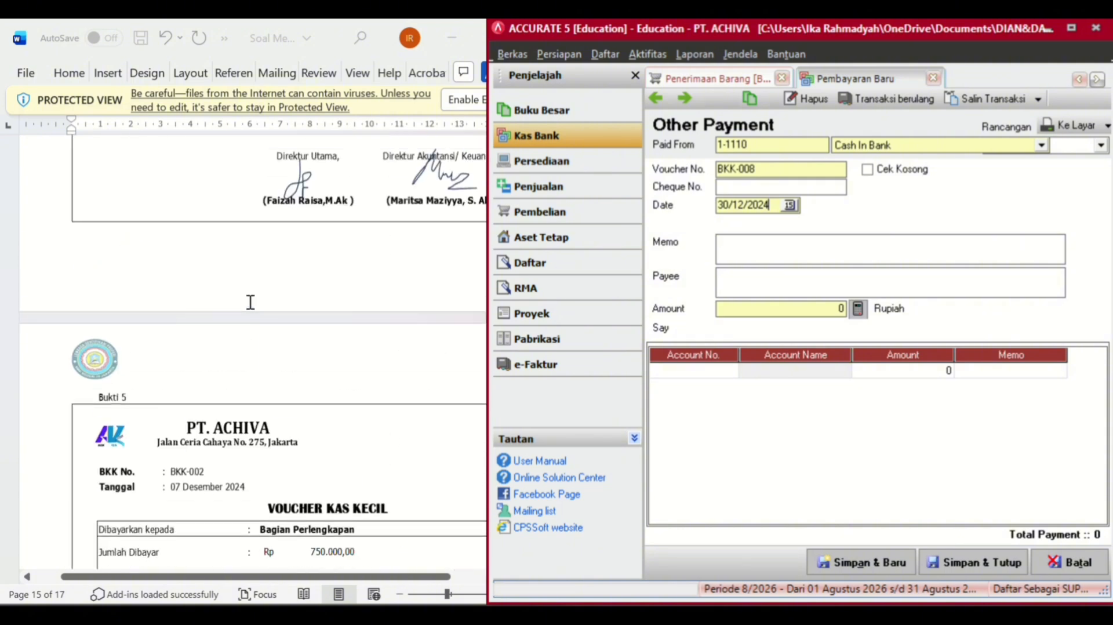
{"action": "scroll", "coordinate": [250, 302], "scroll_direction": "up", "scroll_amount": 10}
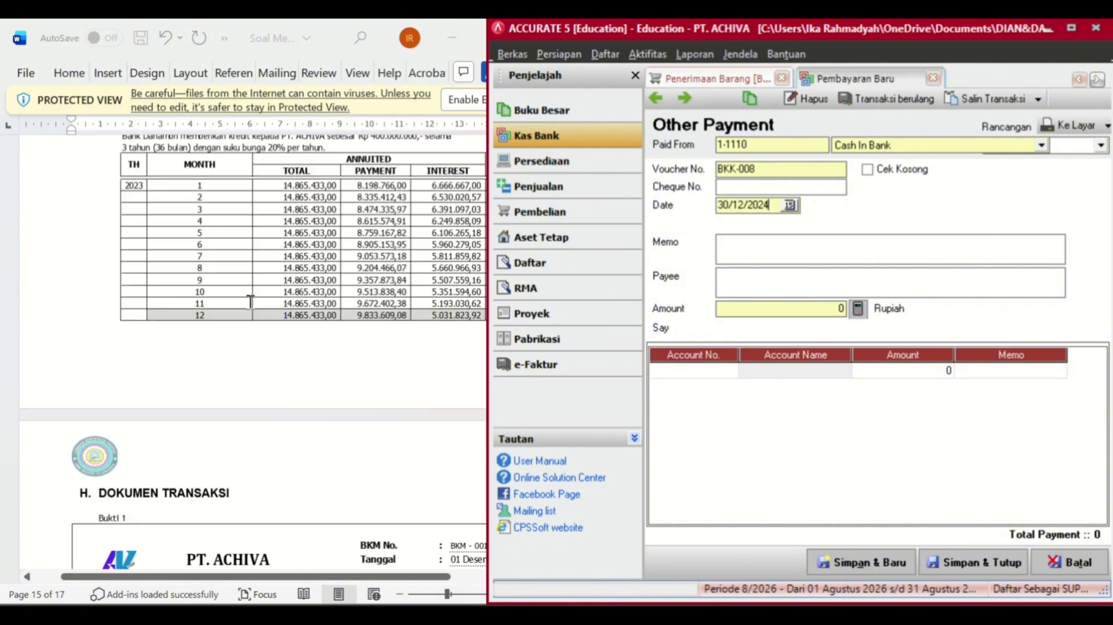
{"action": "scroll", "coordinate": [249, 302], "scroll_direction": "down", "scroll_amount": 10}
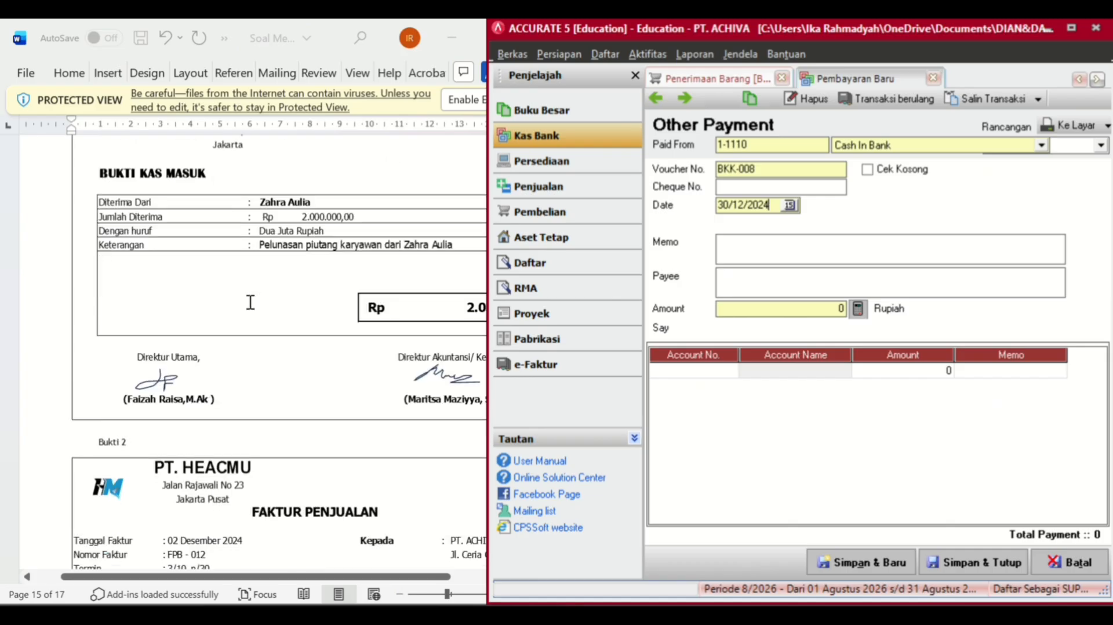
{"action": "scroll", "coordinate": [249, 302], "scroll_direction": "down", "scroll_amount": 10}
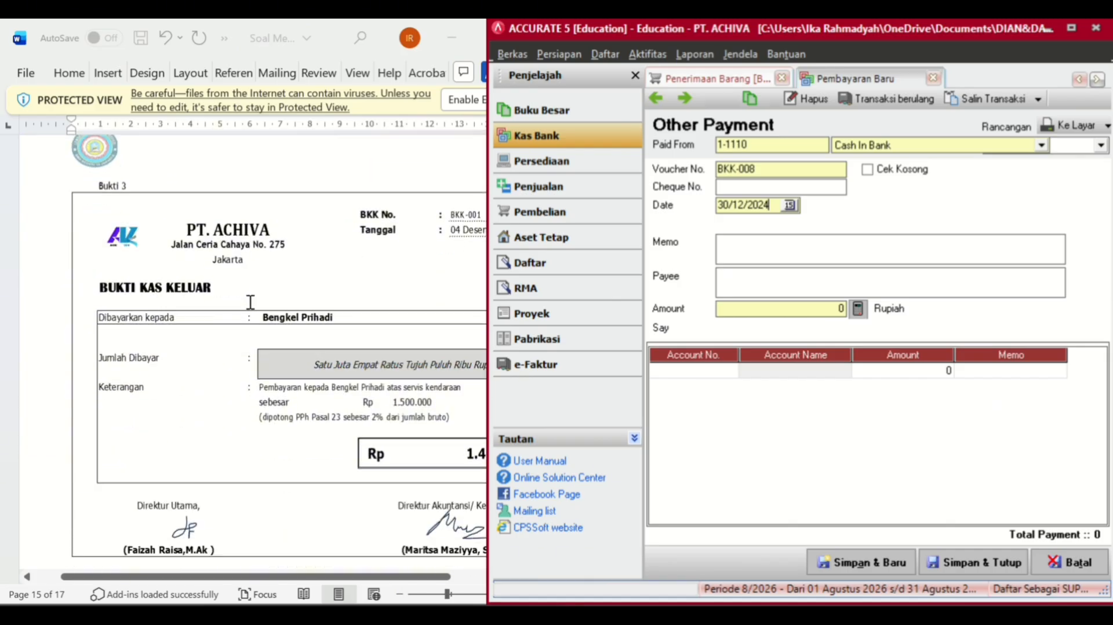
{"action": "scroll", "coordinate": [250, 302], "scroll_direction": "down", "scroll_amount": 15}
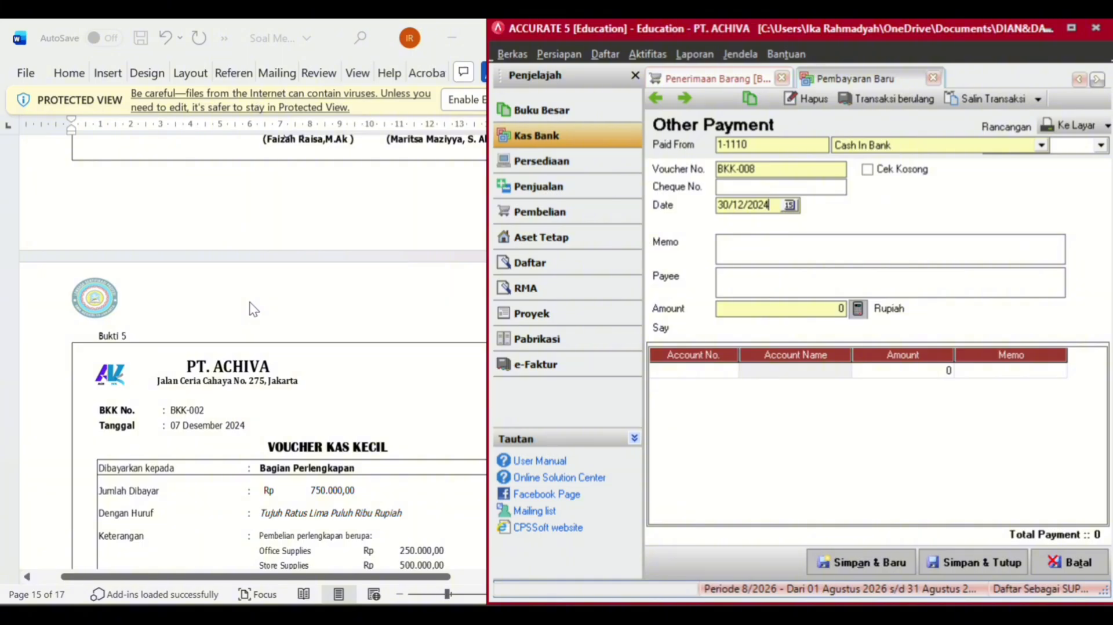
{"action": "scroll", "coordinate": [272, 278], "scroll_direction": "down", "scroll_amount": 2}
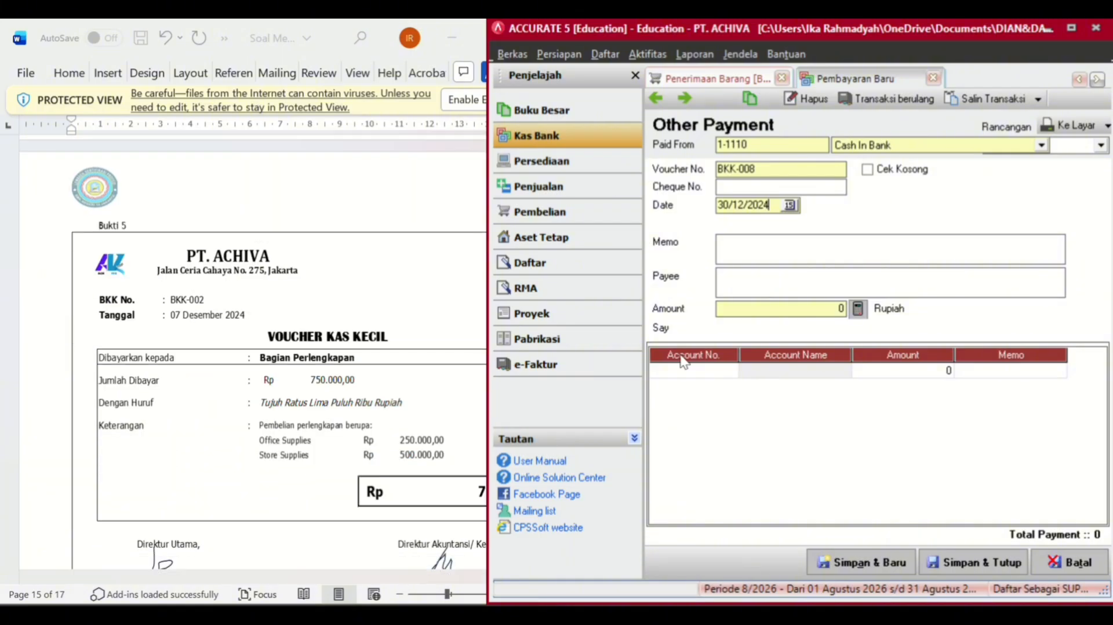
{"action": "left_click", "coordinate": [727, 371]}
- Add a first payment line for 1-1170 Office Supplies at 250.000
{"action": "double_click", "coordinate": [728, 371]}
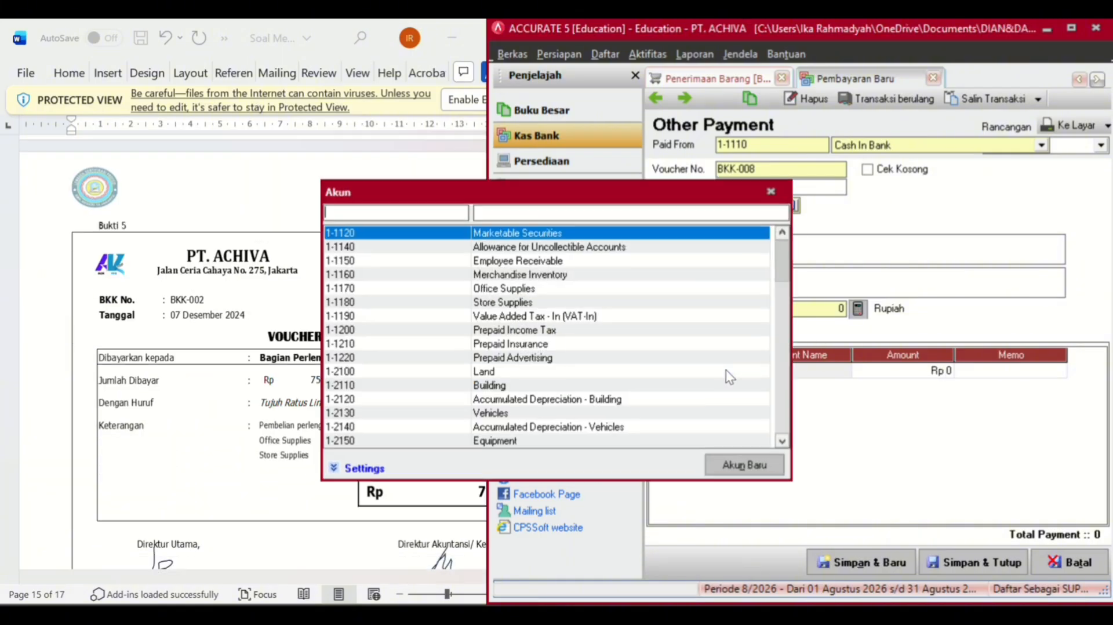
{"action": "type", "text": "of"}
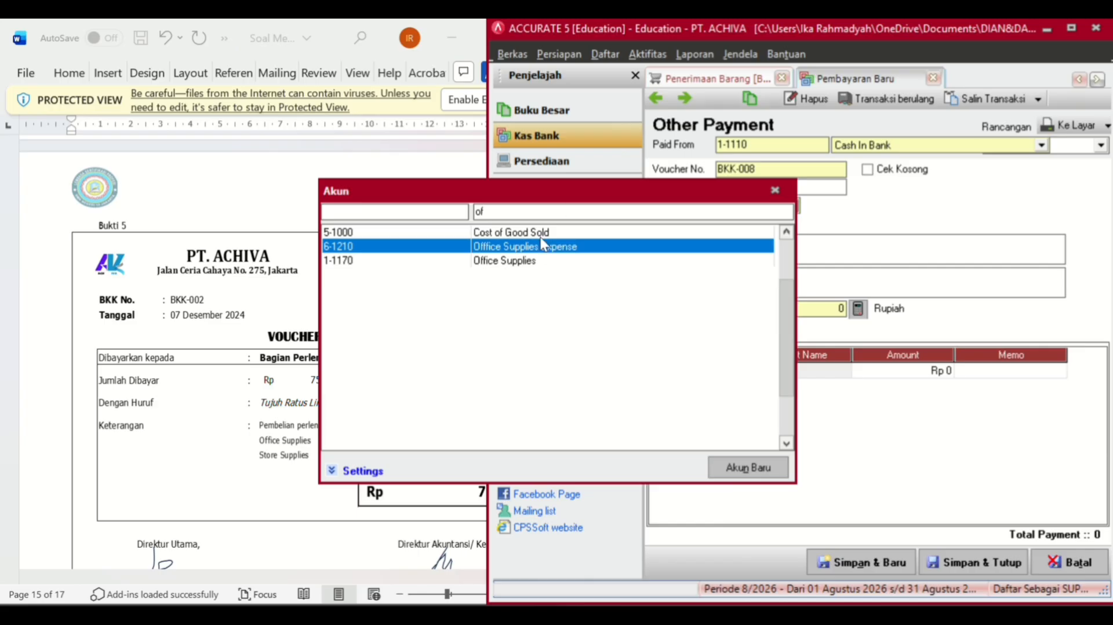
{"action": "left_click", "coordinate": [488, 262]}
{"action": "double_click", "coordinate": [487, 262]}
{"action": "left_click", "coordinate": [914, 370]}
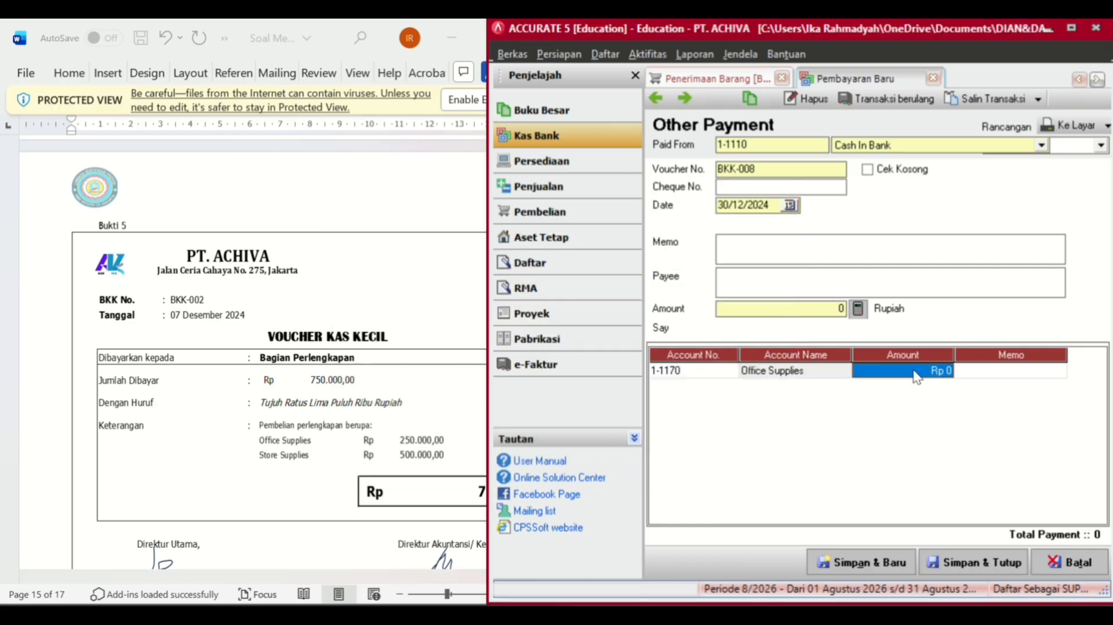
{"action": "type", "text": "265"}
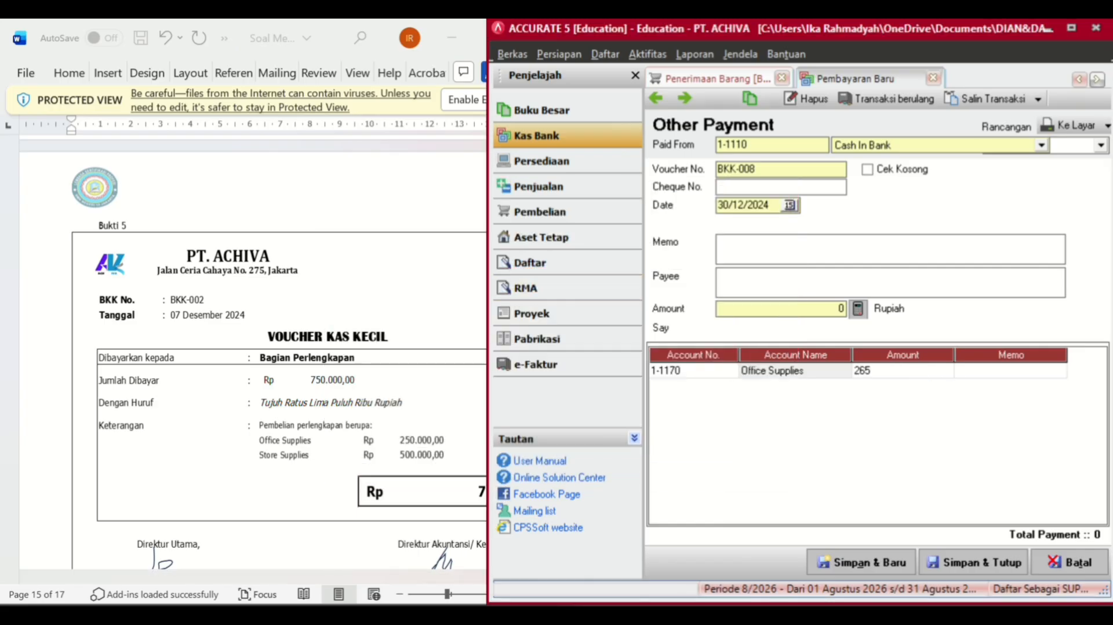
{"action": "key", "text": "BackSpace"}
{"action": "key", "text": "BackSpace"}
{"action": "type", "text": "50.000"}
{"action": "key", "text": "Tab"}
{"action": "key", "text": "Tab"}
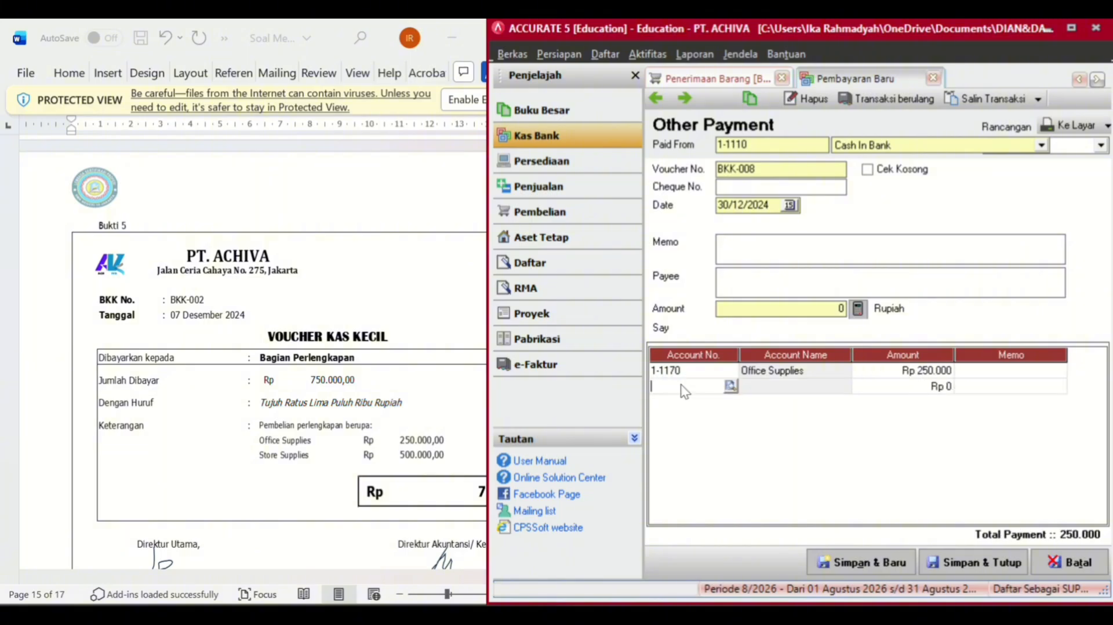
- Add a second payment line for 1-1180 Store Supplies at 500.000
{"action": "left_click", "coordinate": [730, 386]}
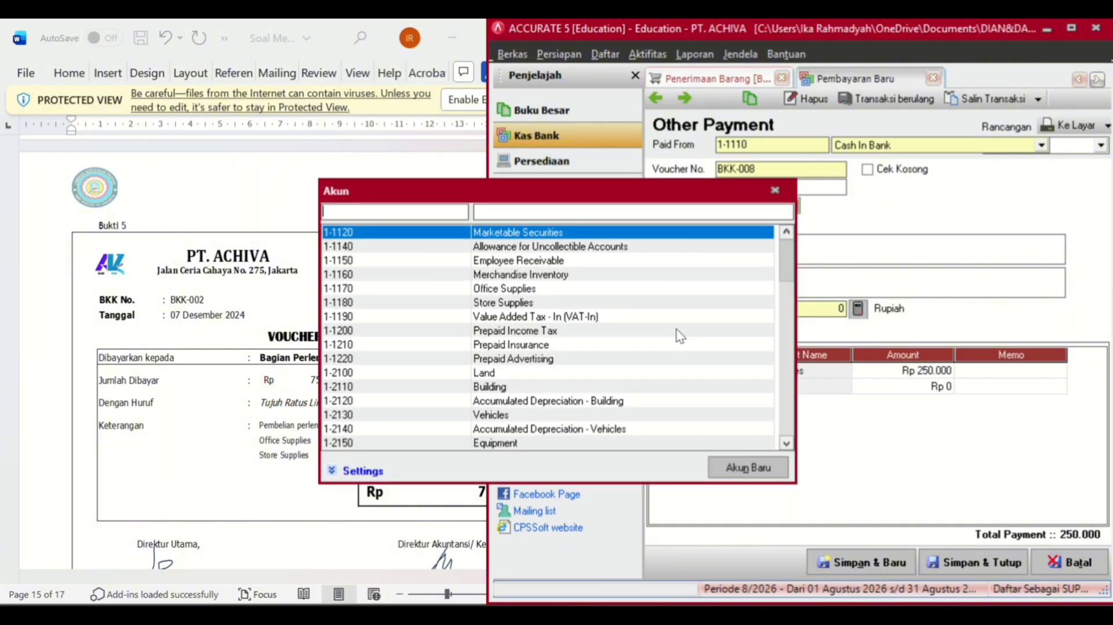
{"action": "left_click", "coordinate": [629, 212]}
{"action": "type", "text": "st"}
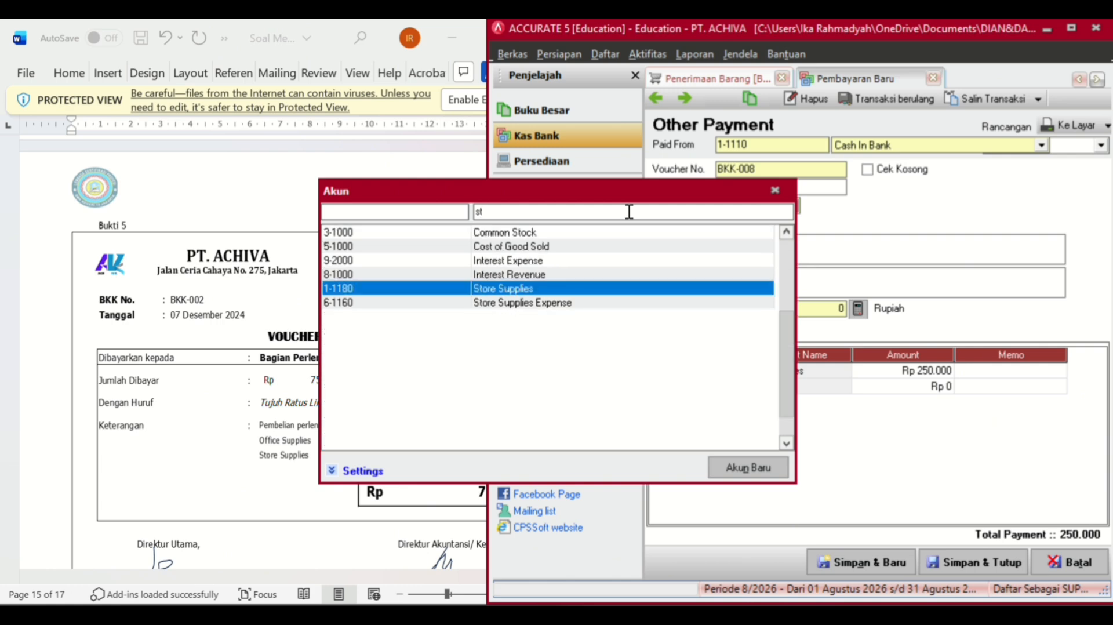
{"action": "double_click", "coordinate": [545, 291]}
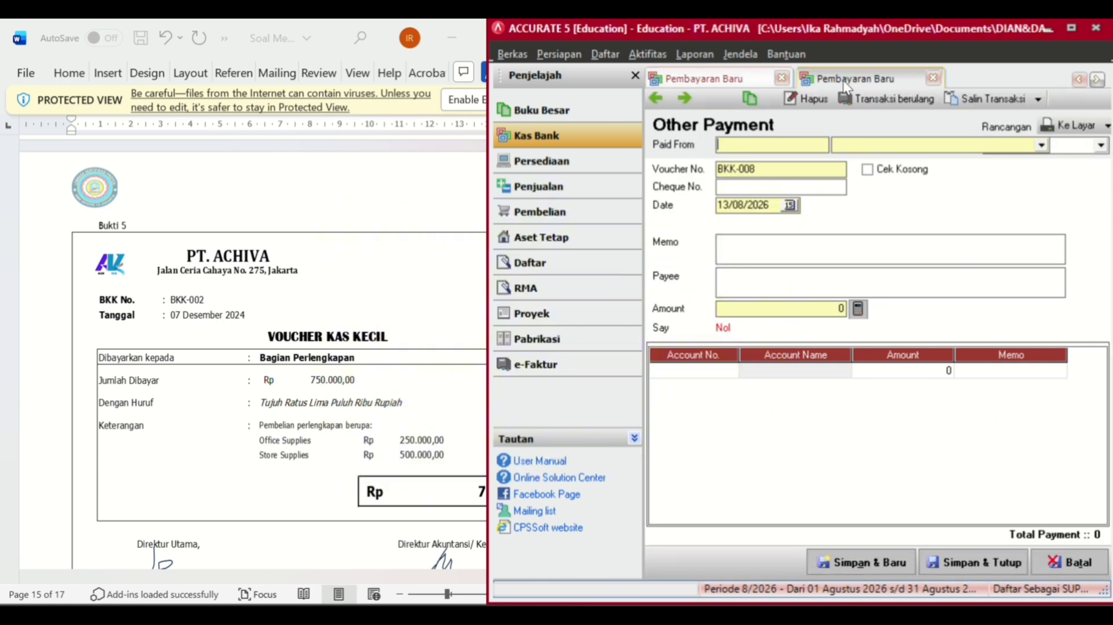
{"action": "left_click", "coordinate": [748, 77]}
{"action": "left_click", "coordinate": [935, 389]}
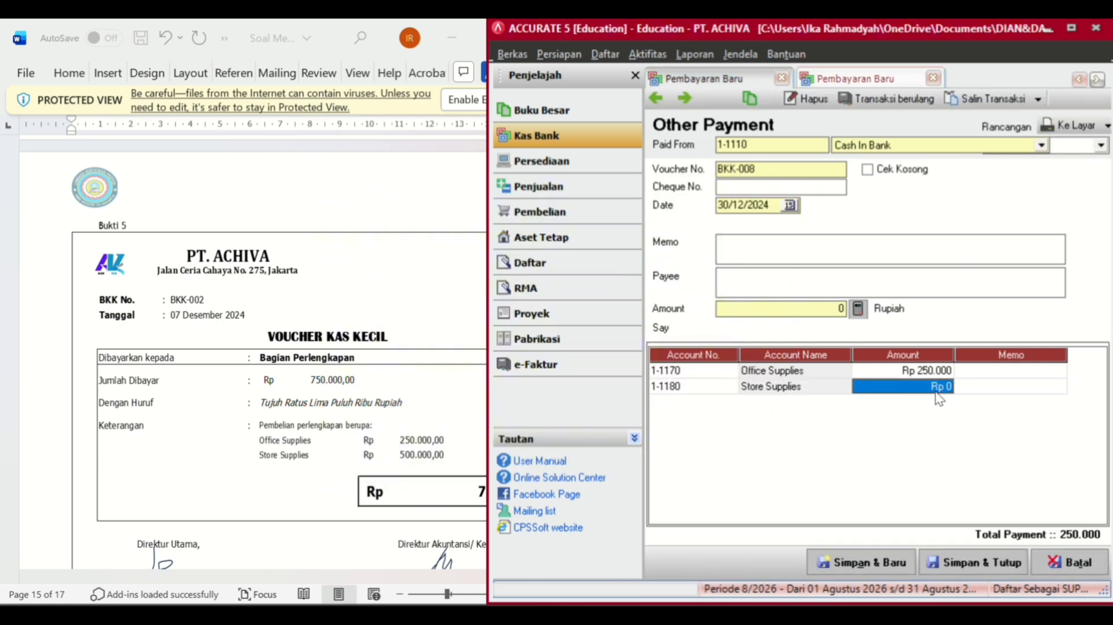
{"action": "left_click", "coordinate": [936, 392]}
{"action": "type", "text": "500"}
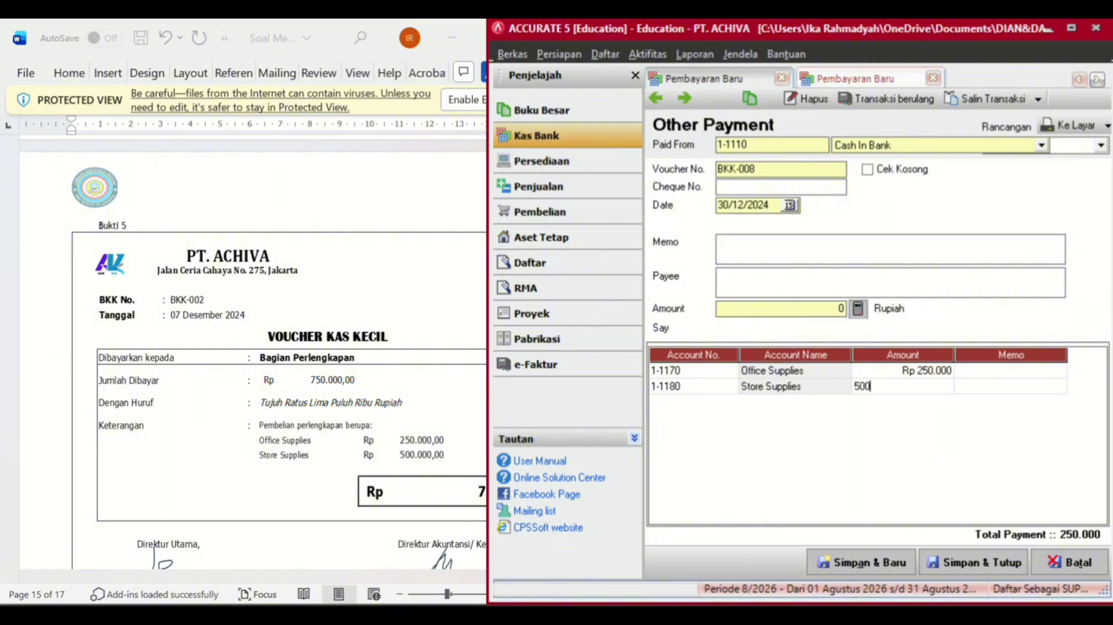
{"action": "type", "text": ".000"}
{"action": "key", "text": "Return"}
{"action": "key", "text": "Return"}
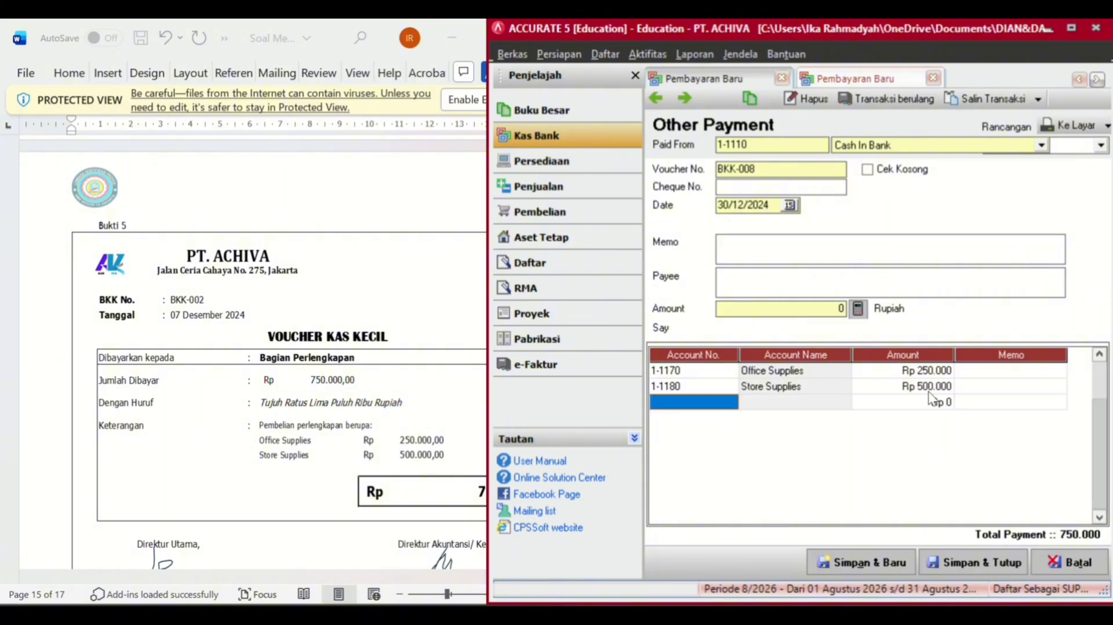
- Check the Word vouchers, then add a third payment line and bring up its account lookup
{"action": "scroll", "coordinate": [350, 408], "scroll_direction": "down", "scroll_amount": 10}
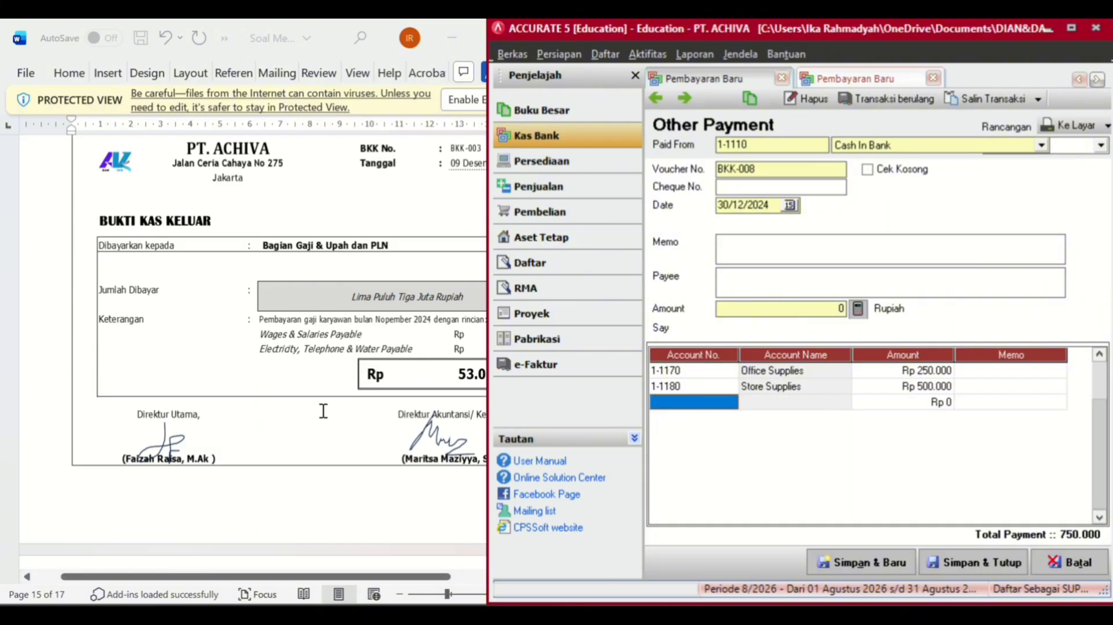
{"action": "scroll", "coordinate": [323, 410], "scroll_direction": "down", "scroll_amount": 20}
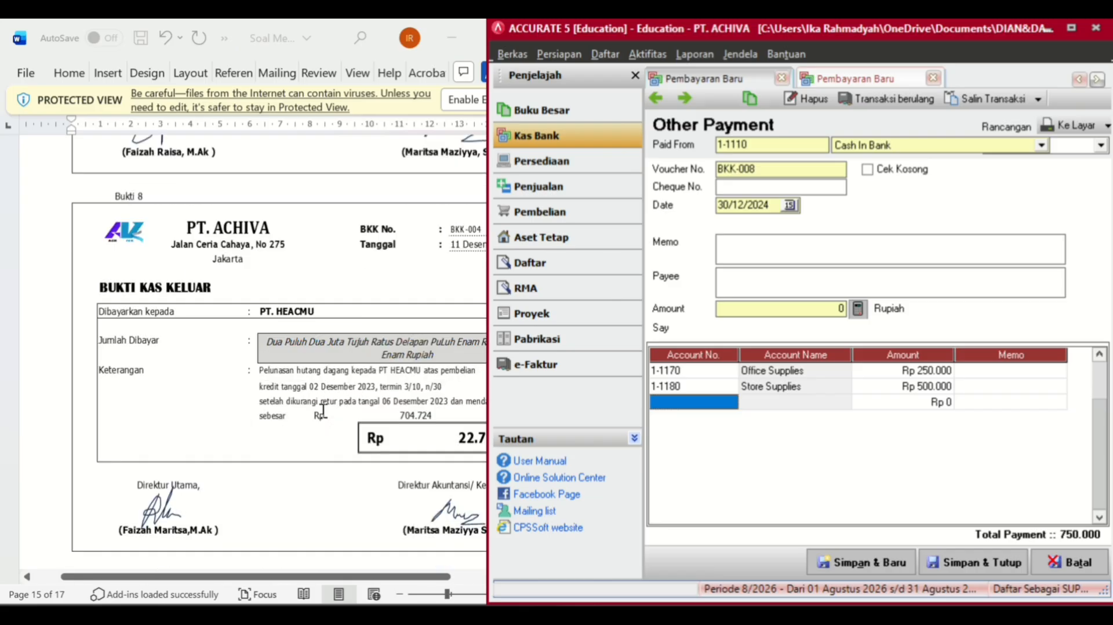
{"action": "scroll", "coordinate": [323, 410], "scroll_direction": "down", "scroll_amount": 20}
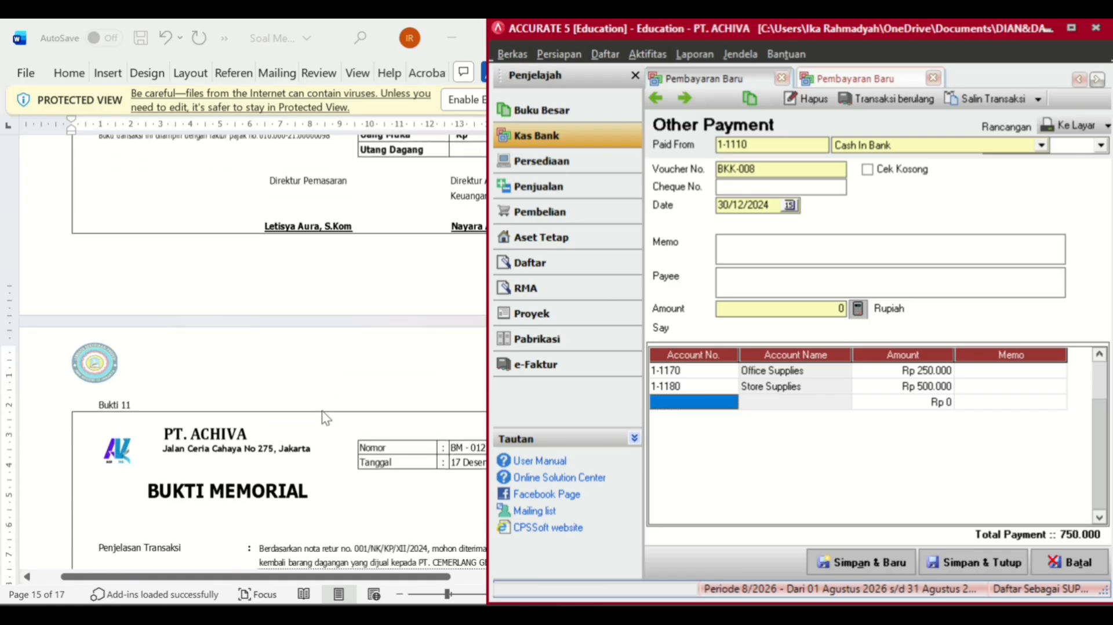
{"action": "scroll", "coordinate": [321, 410], "scroll_direction": "down", "scroll_amount": 12}
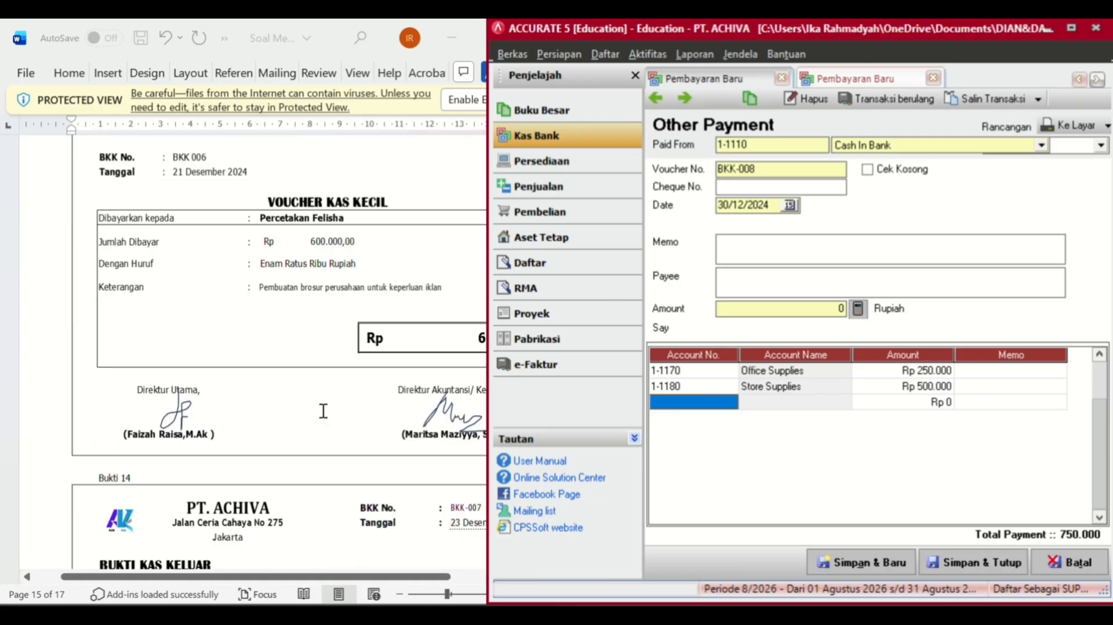
{"action": "scroll", "coordinate": [720, 393], "scroll_direction": "up", "scroll_amount": 2}
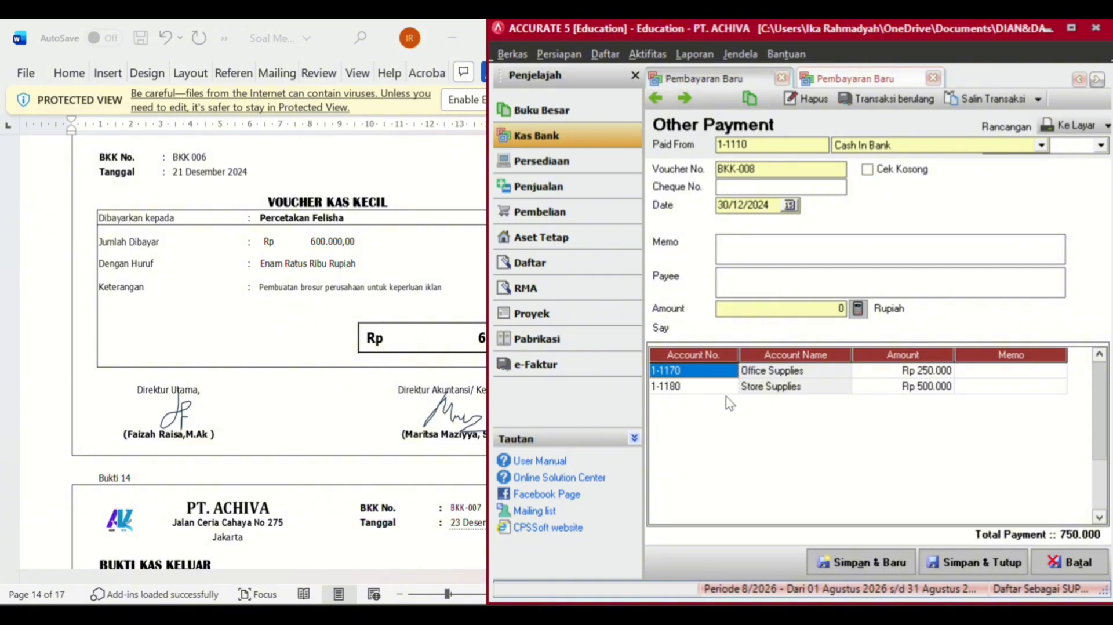
{"action": "left_click", "coordinate": [830, 383]}
{"action": "key", "text": "Tab"}
{"action": "key", "text": "Tab"}
{"action": "key", "text": "Tab"}
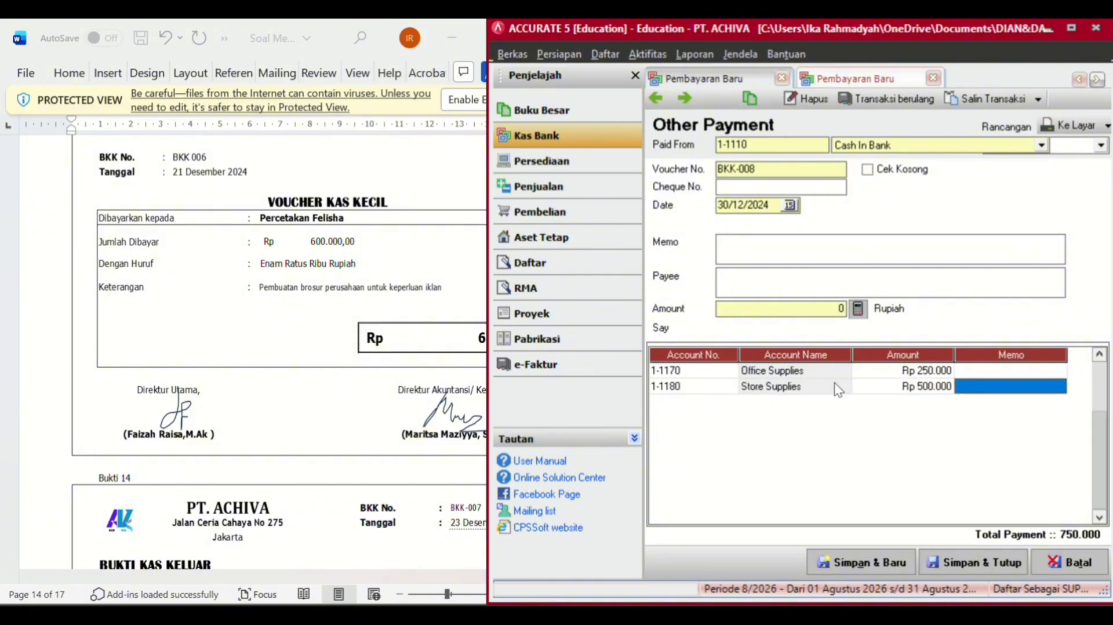
{"action": "left_click", "coordinate": [730, 403]}
{"action": "left_click", "coordinate": [731, 402]}
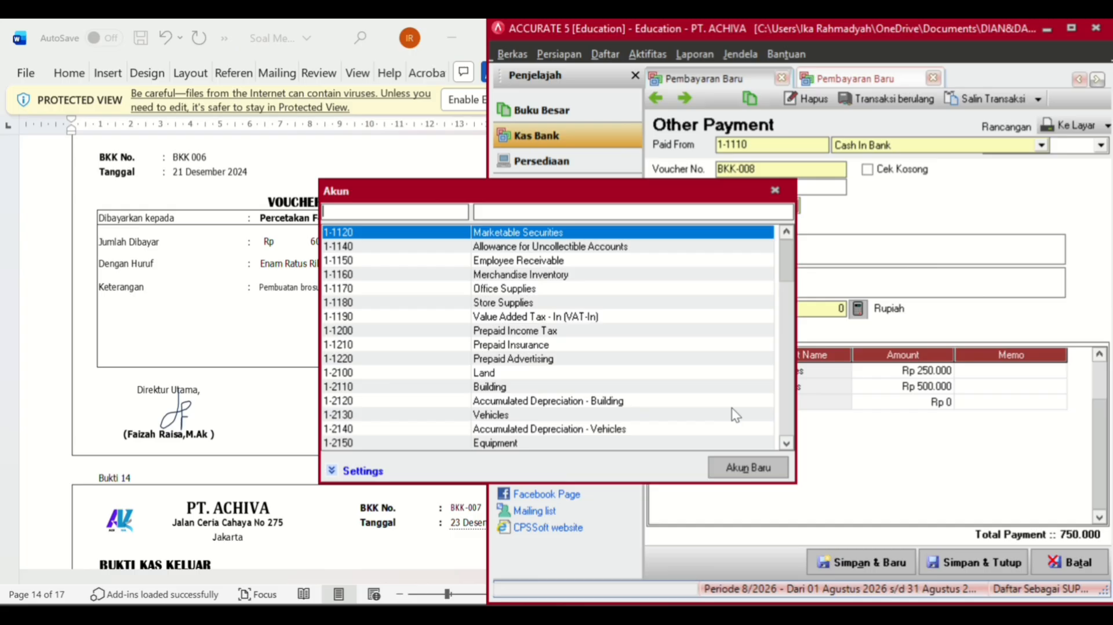
- Add a third line for 6-1140 Promotion & Advertising Expense at 600.000
{"action": "left_click", "coordinate": [601, 209]}
{"action": "type", "text": "ad"}
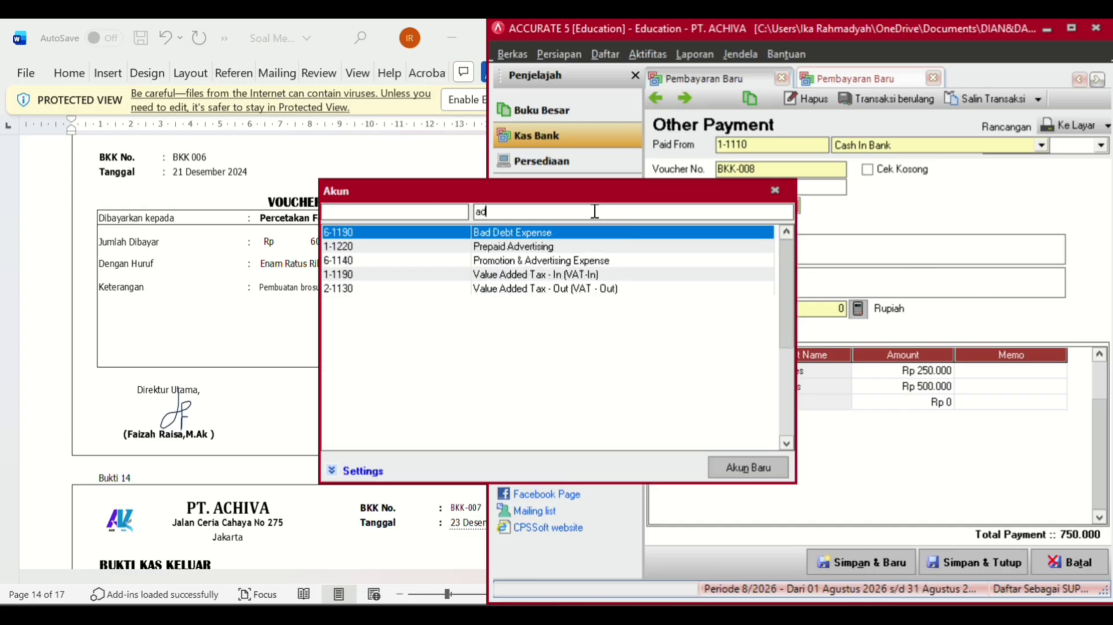
{"action": "left_click", "coordinate": [537, 264]}
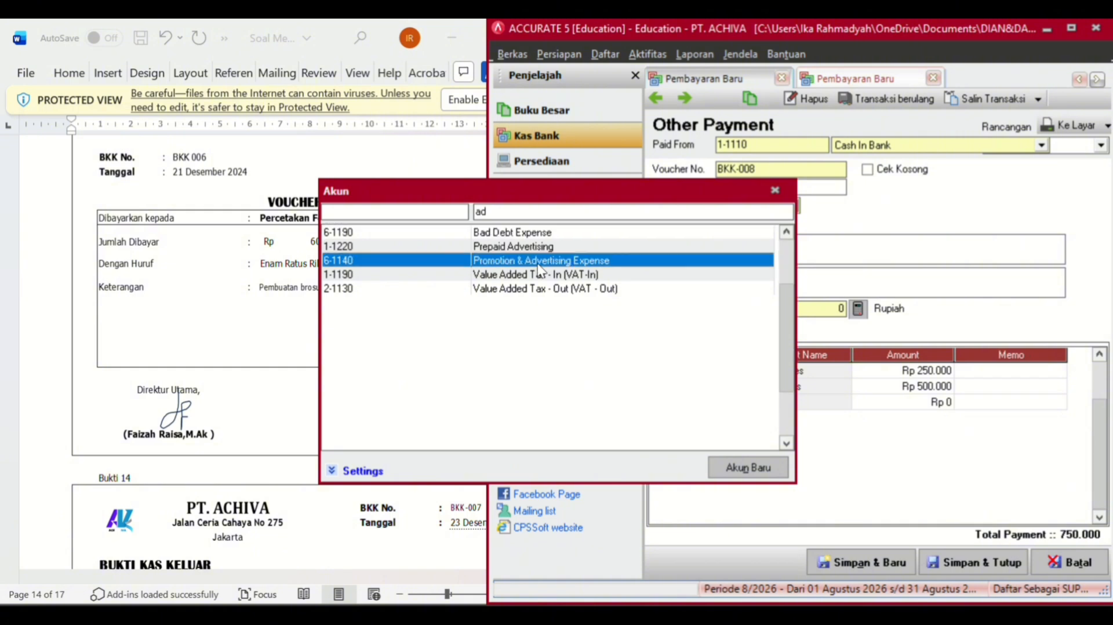
{"action": "double_click", "coordinate": [538, 268]}
{"action": "left_click", "coordinate": [924, 402]}
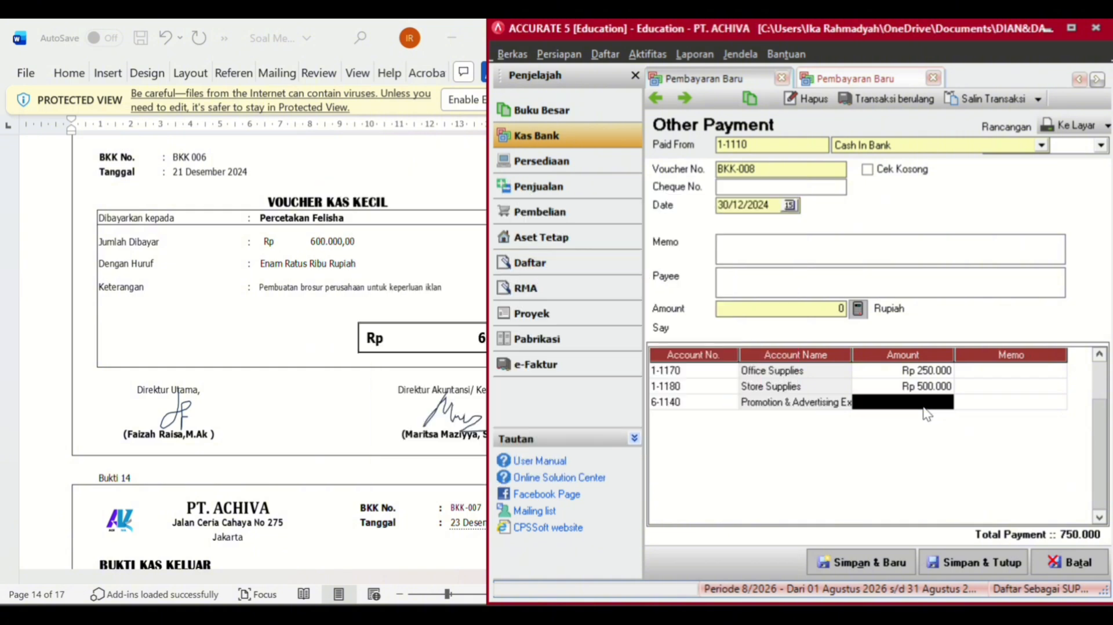
{"action": "left_click", "coordinate": [925, 402]}
{"action": "type", "text": "600.000"}
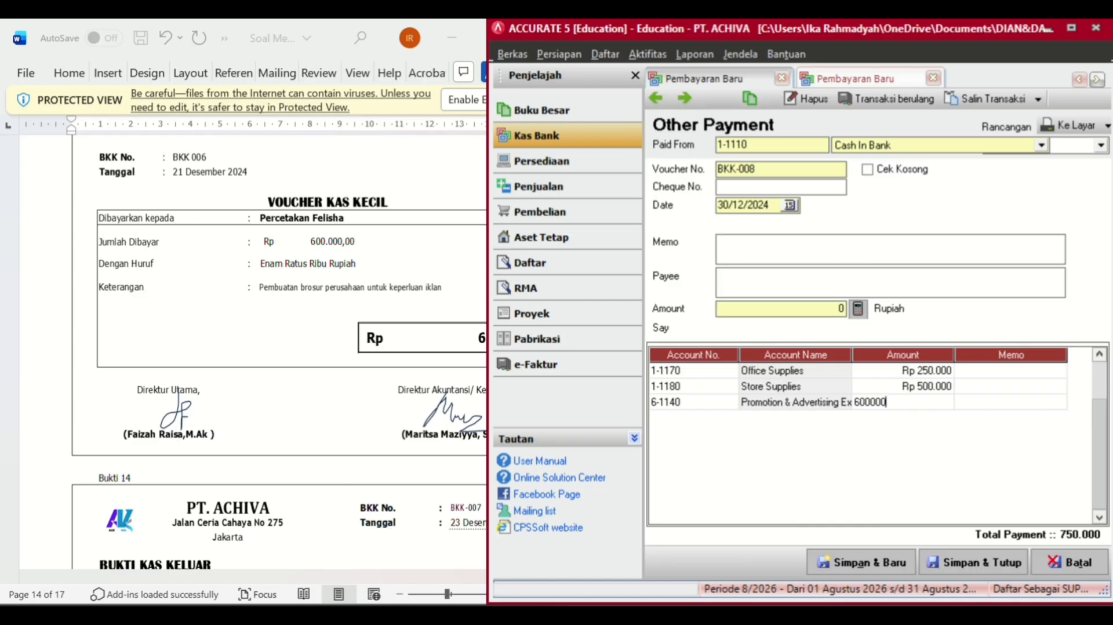
{"action": "key", "text": "Return"}
{"action": "key", "text": "Return"}
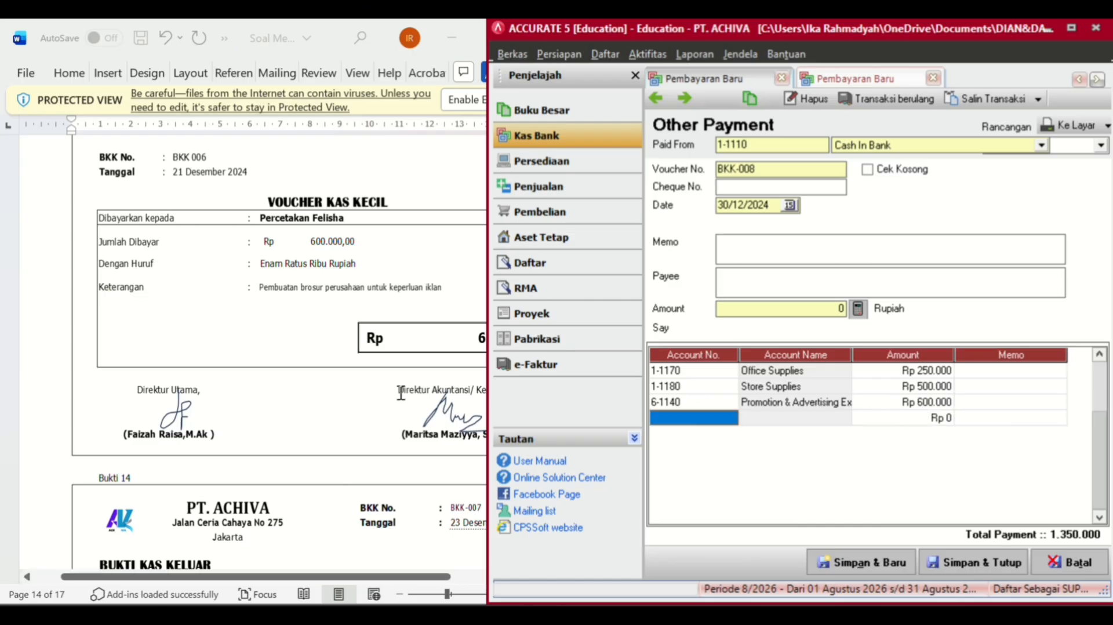
- Add 6-1220 Other Operating Expense at 550.000 and fill the payment amount as 1.900.000
{"action": "scroll", "coordinate": [368, 395], "scroll_direction": "down", "scroll_amount": 10}
{"action": "scroll", "coordinate": [369, 395], "scroll_direction": "down", "scroll_amount": 12}
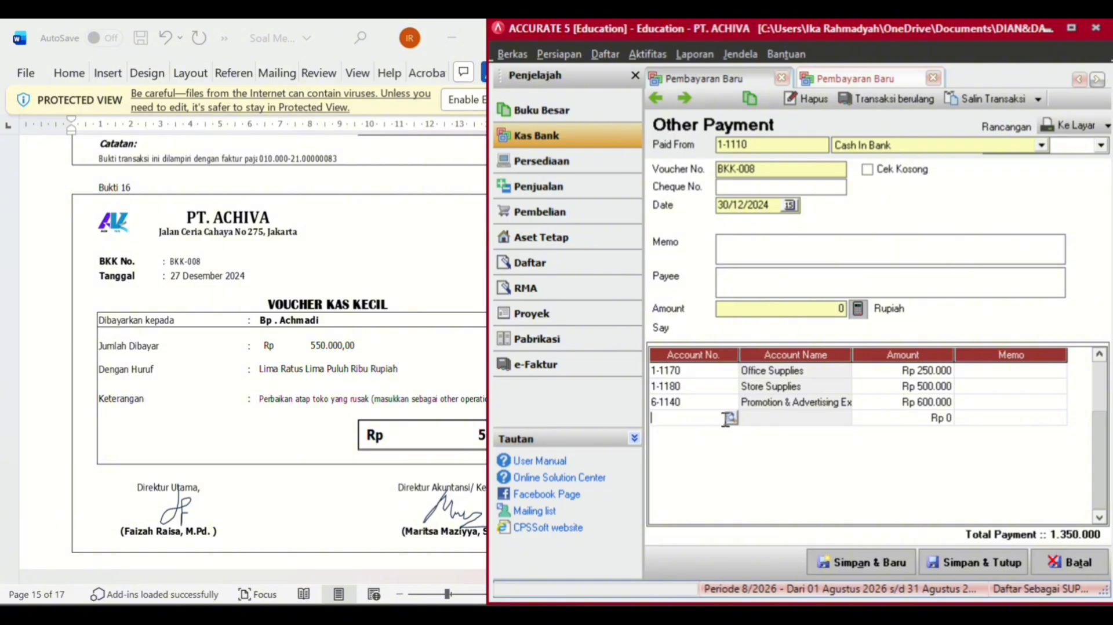
{"action": "left_click", "coordinate": [725, 417]}
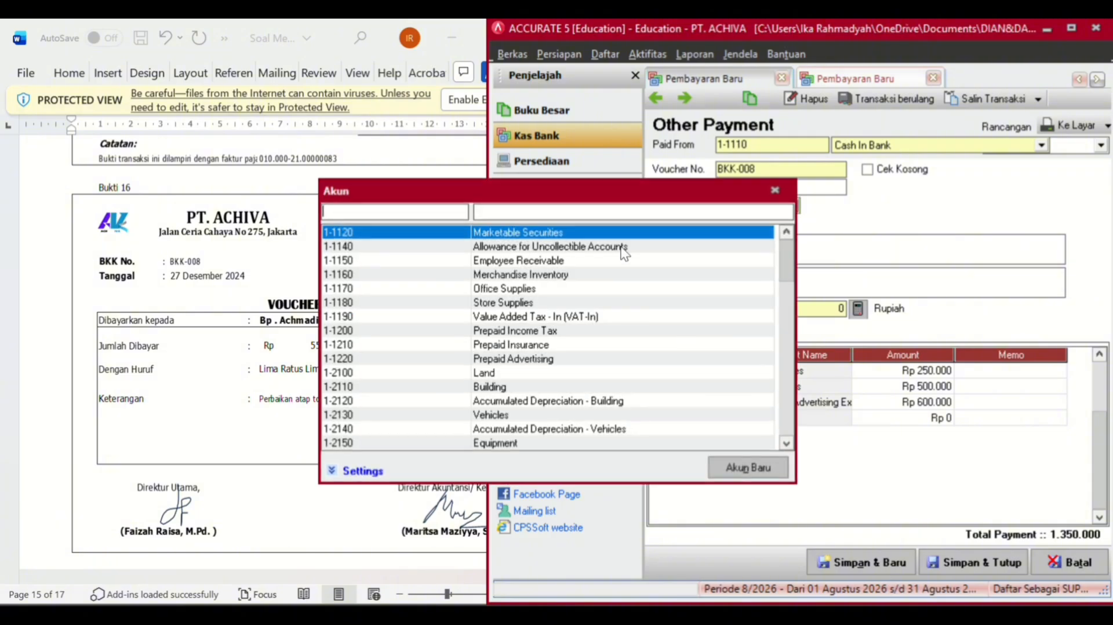
{"action": "type", "text": "ot"}
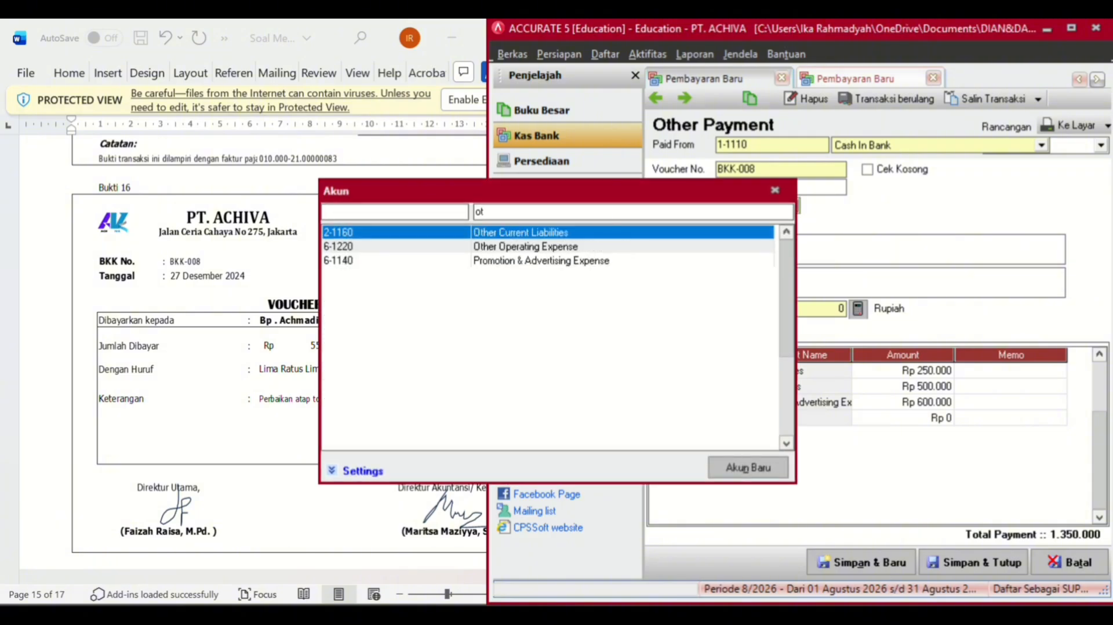
{"action": "double_click", "coordinate": [511, 248]}
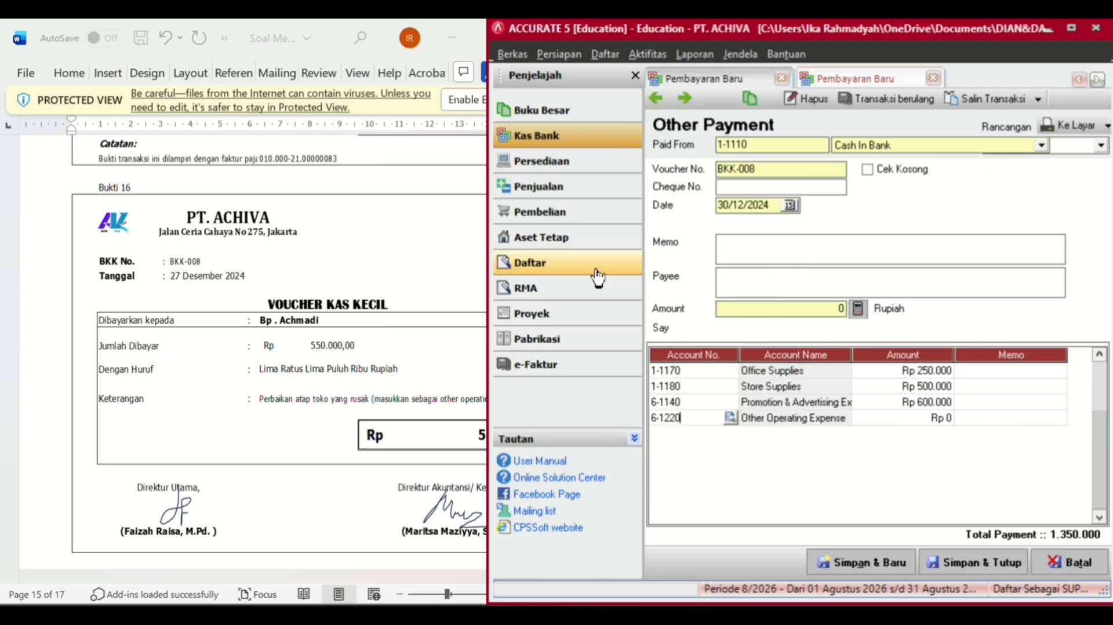
{"action": "left_click", "coordinate": [896, 423]}
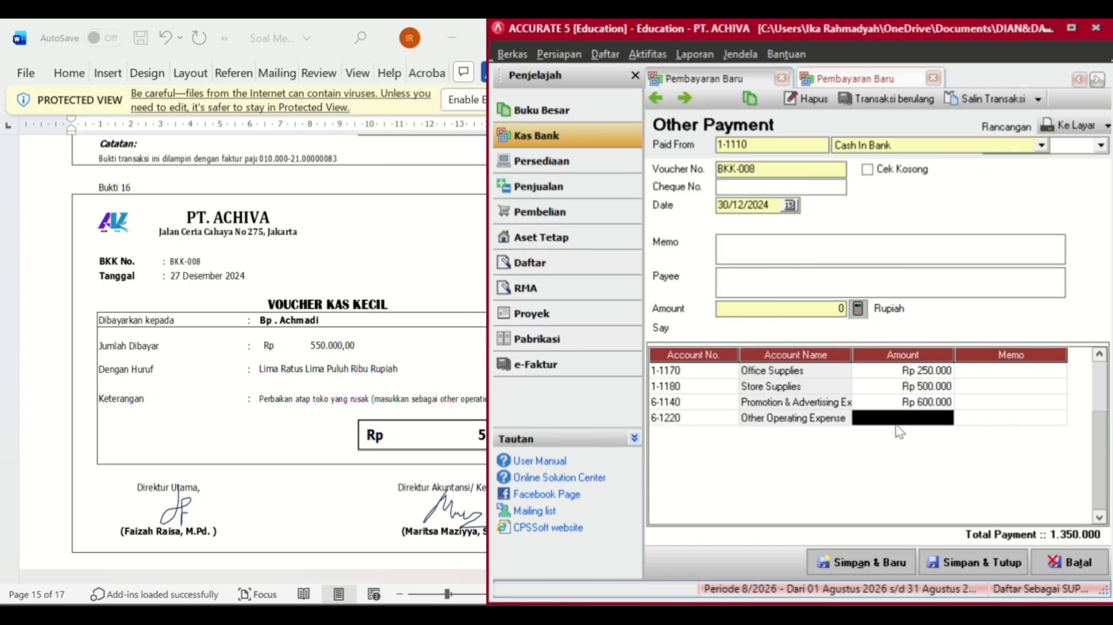
{"action": "type", "text": "5000"}
{"action": "key", "text": "BackSpace"}
{"action": "key", "text": "BackSpace"}
{"action": "key", "text": "BackSpace"}
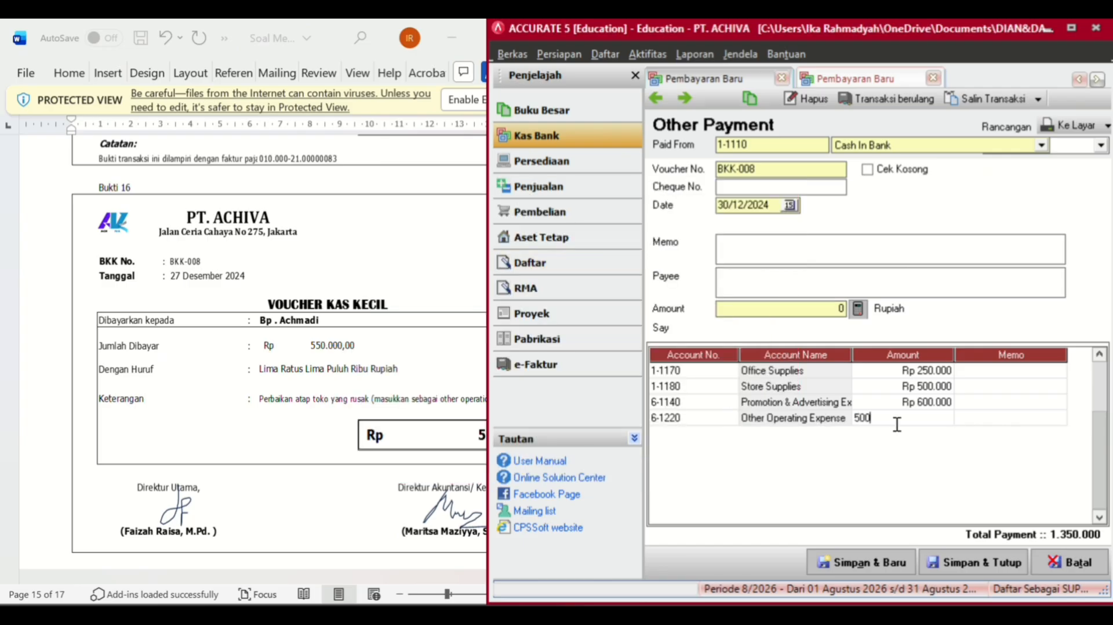
{"action": "type", "text": "50.0"}
{"action": "type", "text": "00"}
{"action": "key", "text": "Tab"}
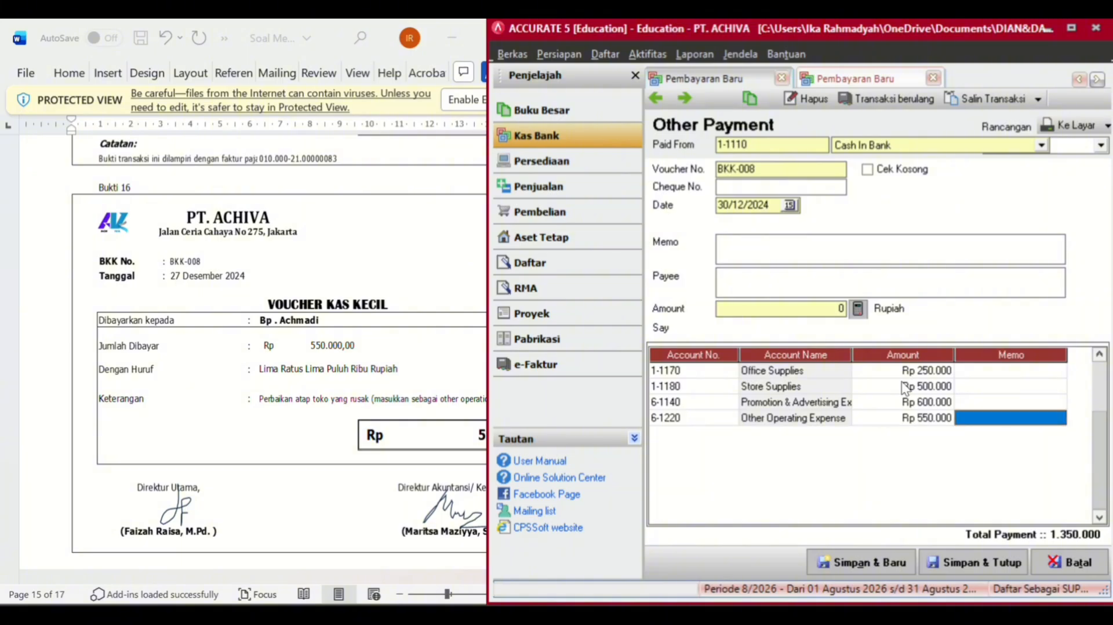
{"action": "left_click", "coordinate": [863, 314]}
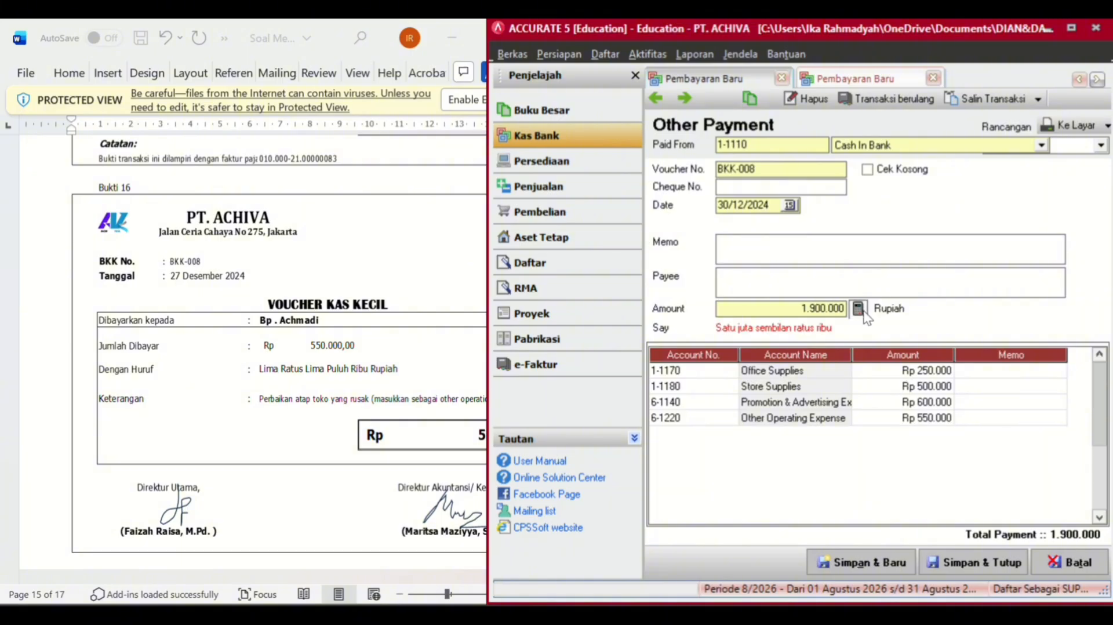
- Type the memo 'Pemegang Kembali Kas Kecil' and the payee 'Pemegang kas kecil'
{"action": "scroll", "coordinate": [350, 315], "scroll_direction": "down", "scroll_amount": 15}
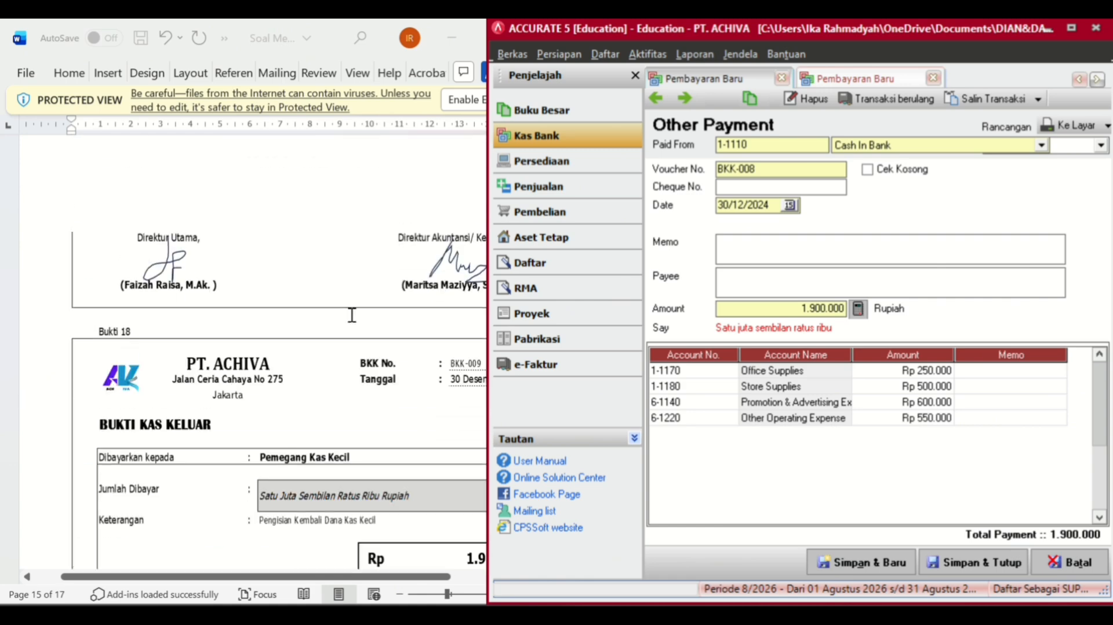
{"action": "scroll", "coordinate": [351, 315], "scroll_direction": "up", "scroll_amount": 1}
{"action": "scroll", "coordinate": [352, 315], "scroll_direction": "down", "scroll_amount": 5}
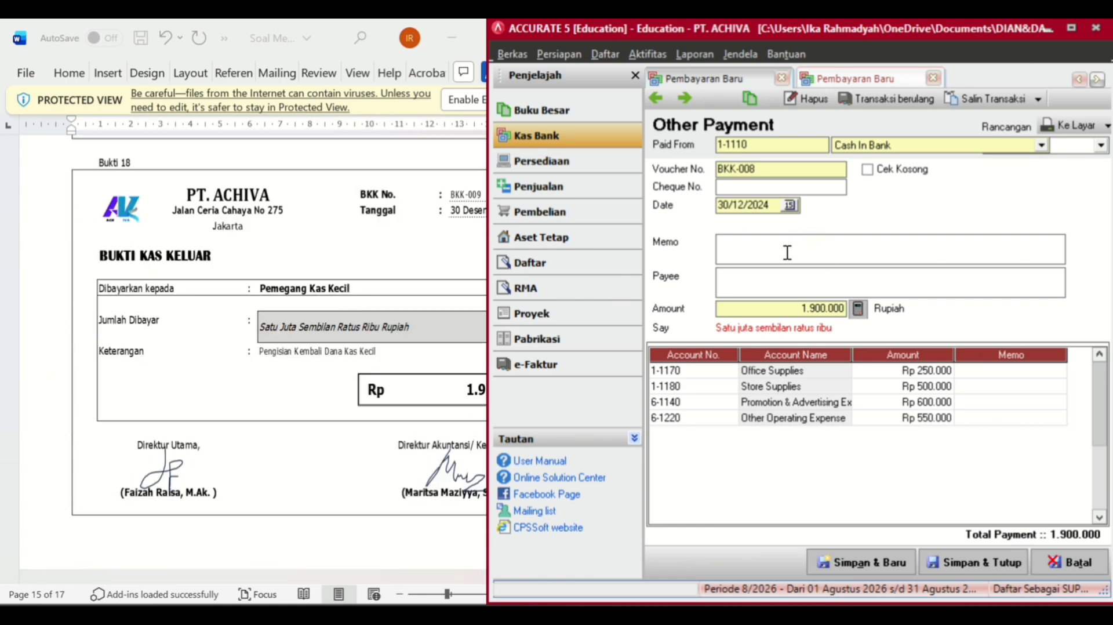
{"action": "type", "text": "Pemegang Kembali Ka"}
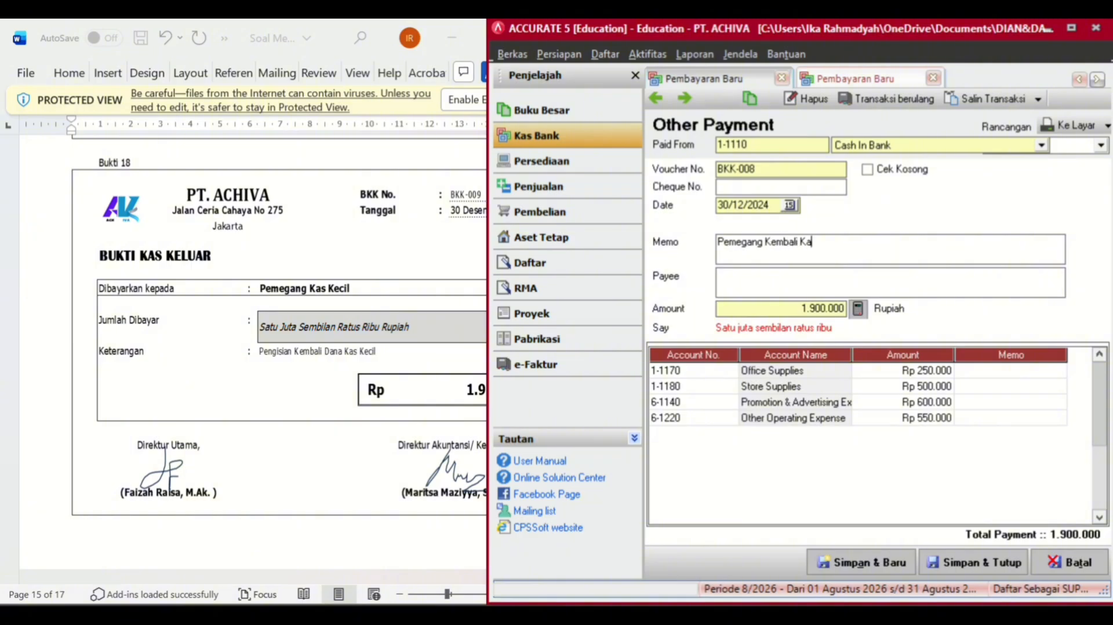
{"action": "type", "text": "s Kecil"}
{"action": "type", "text": "Pem"}
{"action": "type", "text": "egang "}
{"action": "type", "text": "Ka"}
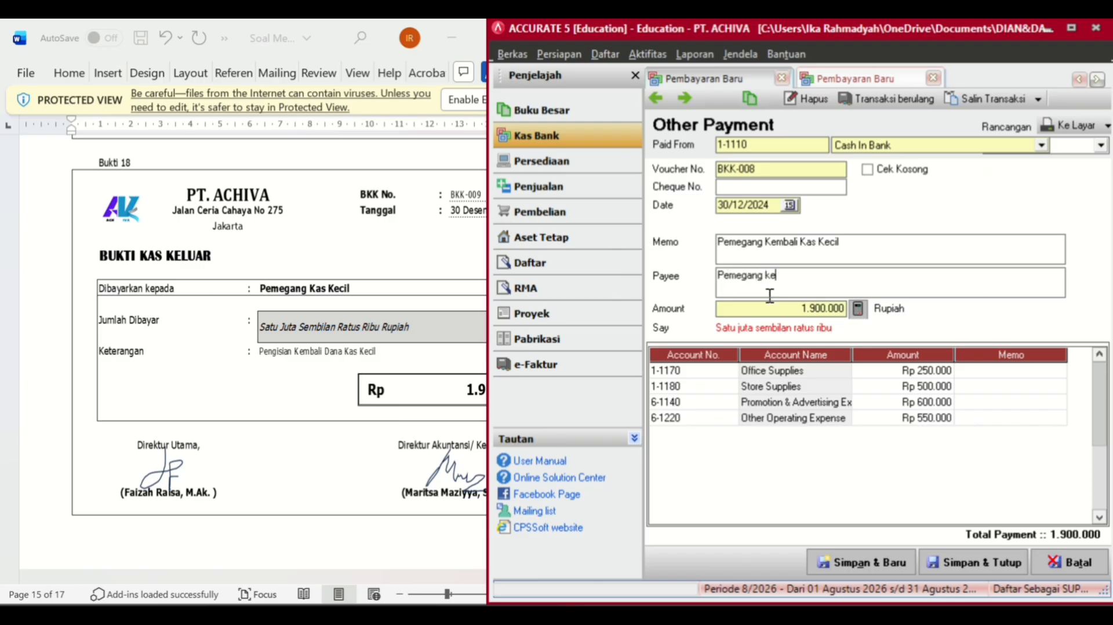
{"action": "key", "text": "BackSpace"}
{"action": "key", "text": "BackSpace"}
{"action": "type", "text": "kas kel="}
{"action": "key", "text": "BackSpace"}
{"action": "key", "text": "BackSpace"}
{"action": "type", "text": "cil"}
- Correct the memo's first word so it reads 'Pengisian Kembali Kas Kecil'
{"action": "left_click", "coordinate": [764, 251]}
{"action": "key", "text": "BackSpace"}
{"action": "key", "text": "BackSpace"}
{"action": "key", "text": "BackSpace"}
{"action": "key", "text": "BackSpace"}
{"action": "key", "text": "BackSpace"}
{"action": "key", "text": "BackSpace"}
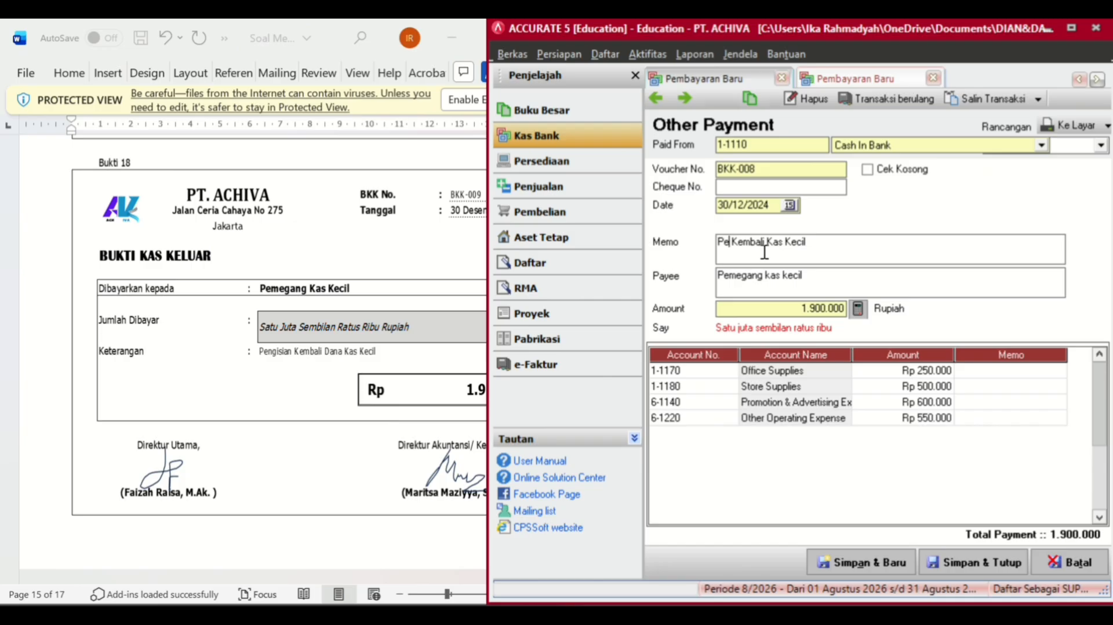
{"action": "type", "text": "is"}
{"action": "key", "text": "BackSpace"}
{"action": "key", "text": "BackSpace"}
{"action": "type", "text": "ngisian"}
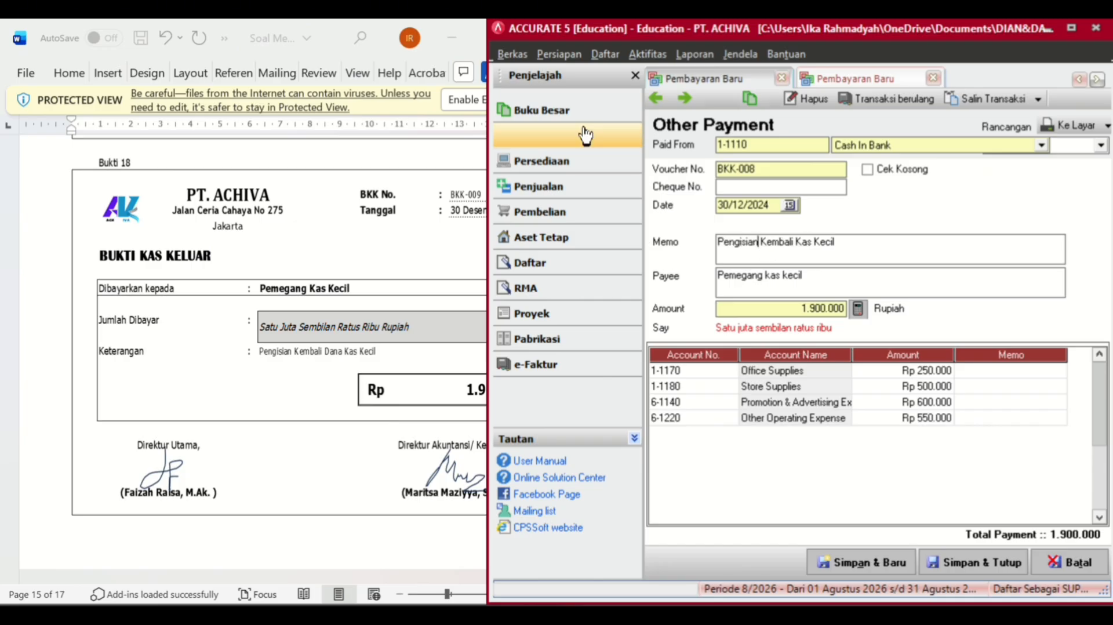
- Save and close the finished cash payment, leaving one new general journal voucher open
{"action": "left_click", "coordinate": [944, 561]}
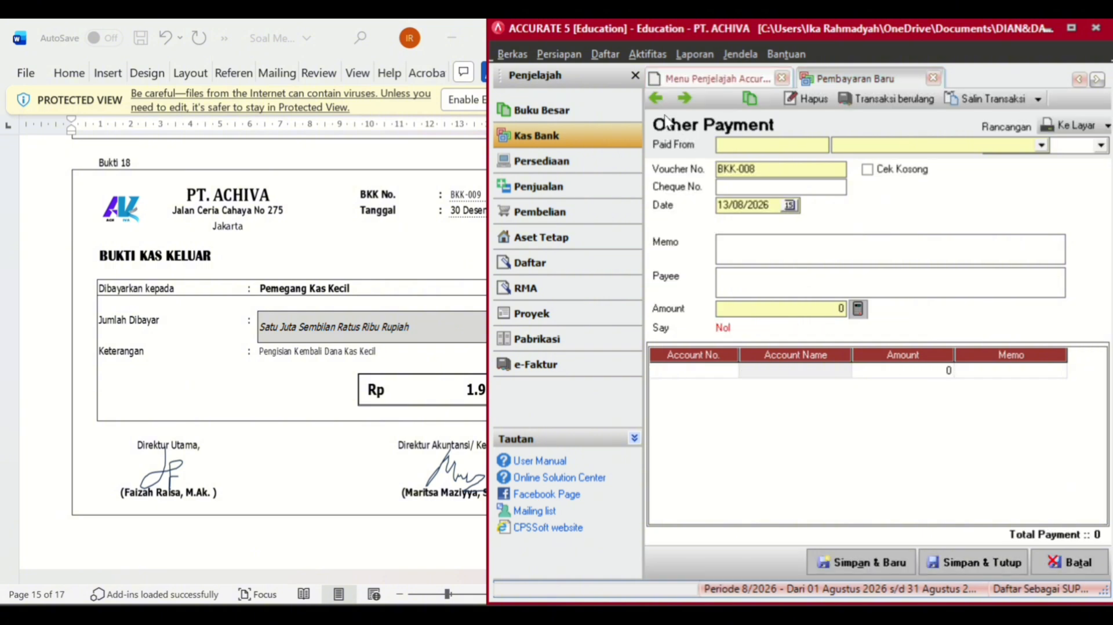
{"action": "left_click", "coordinate": [934, 78]}
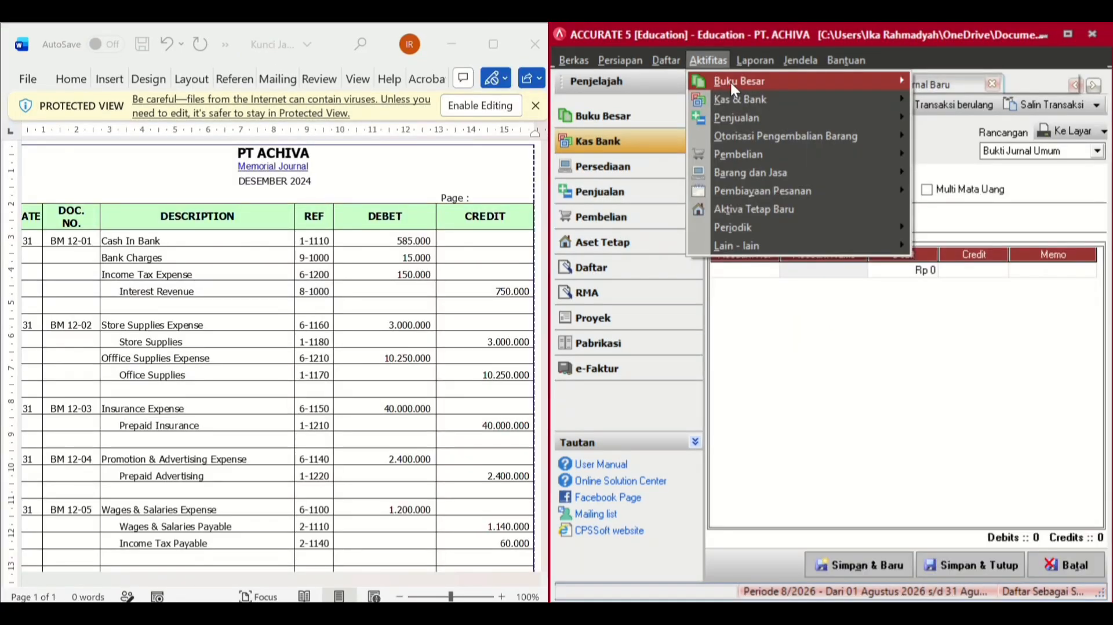
{"action": "mouse_move", "coordinate": [852, 85]}
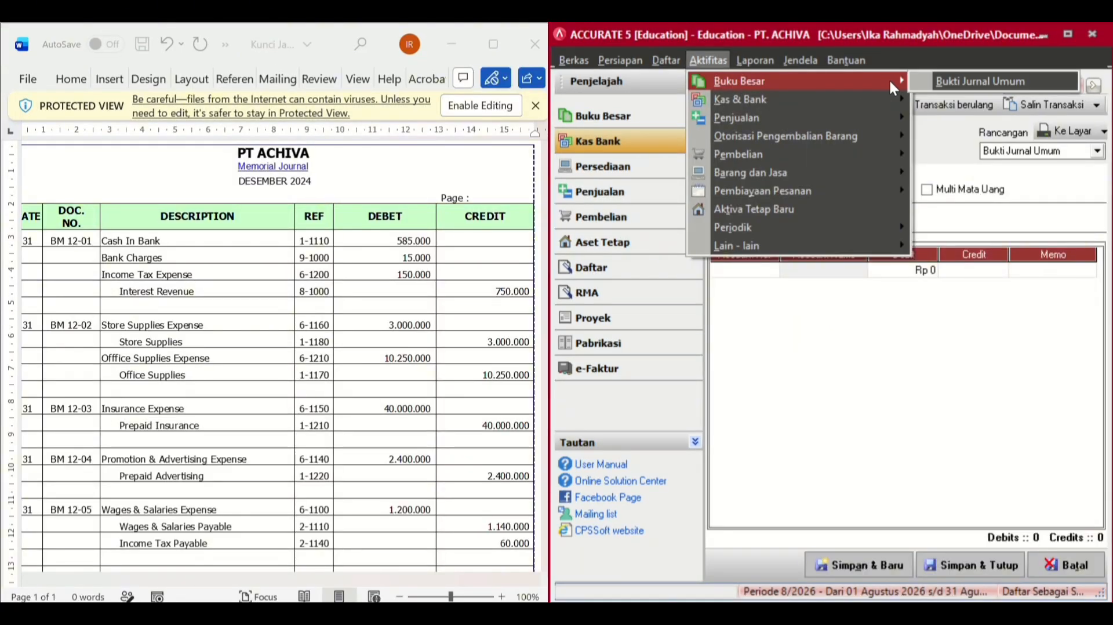
{"action": "left_click", "coordinate": [924, 82]}
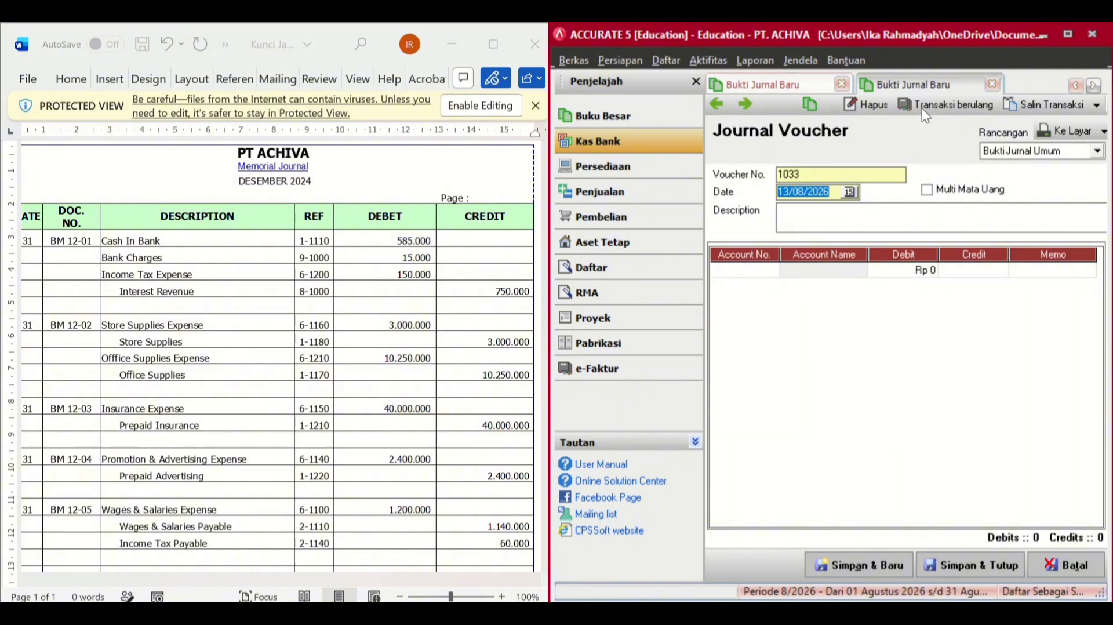
{"action": "left_click", "coordinate": [993, 86]}
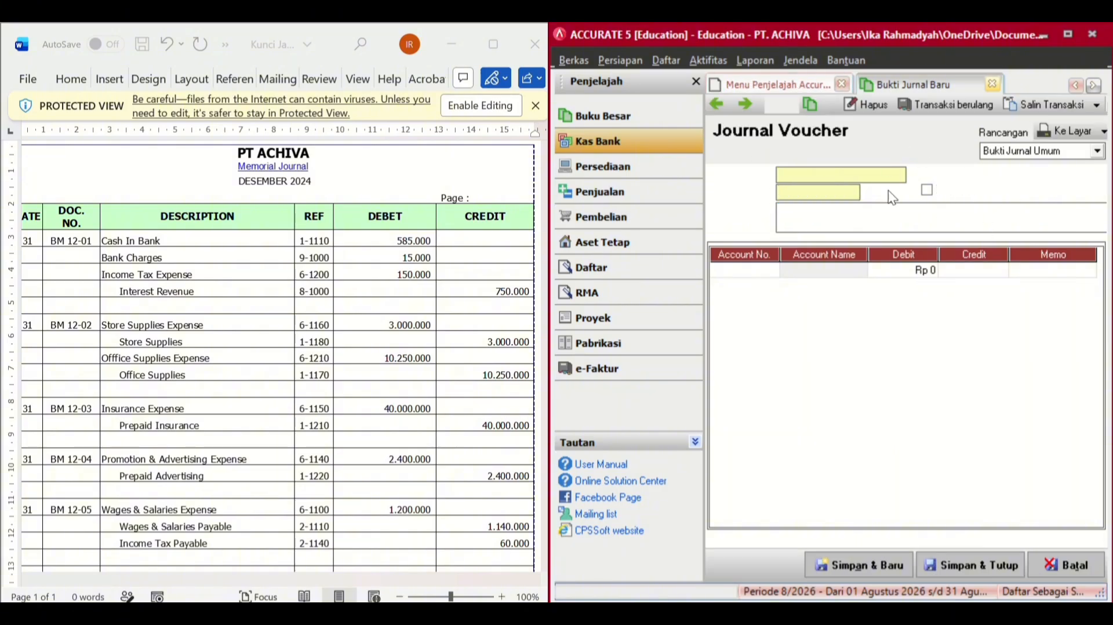
- Date journal voucher 1033 31/12/2024 and enter the description PENYESUAIAN
{"action": "left_click", "coordinate": [837, 175]}
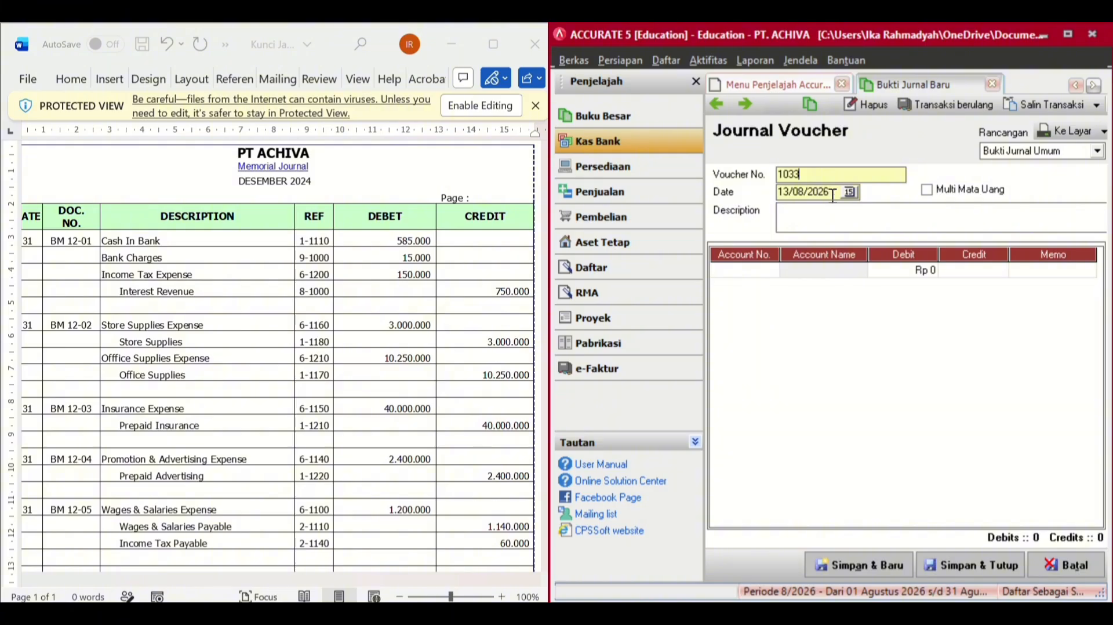
{"action": "key", "text": "Tab"}
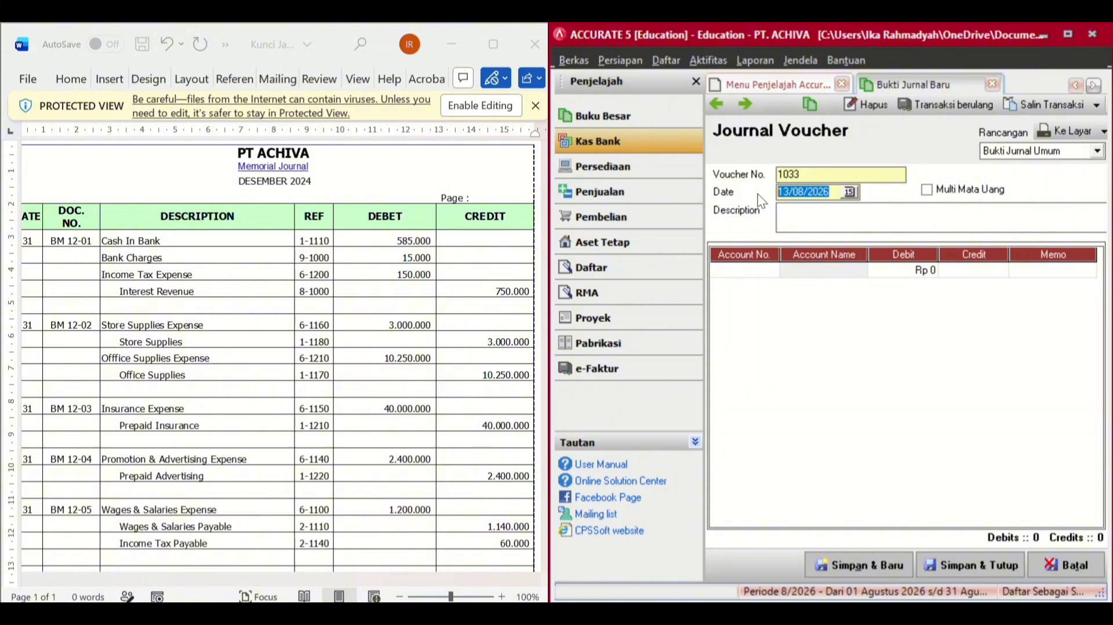
{"action": "type", "text": "31/12/2024"}
{"action": "left_click", "coordinate": [806, 212]}
{"action": "type", "text": "p"}
{"action": "key", "text": "BackSpace"}
{"action": "type", "text": "PENYE"}
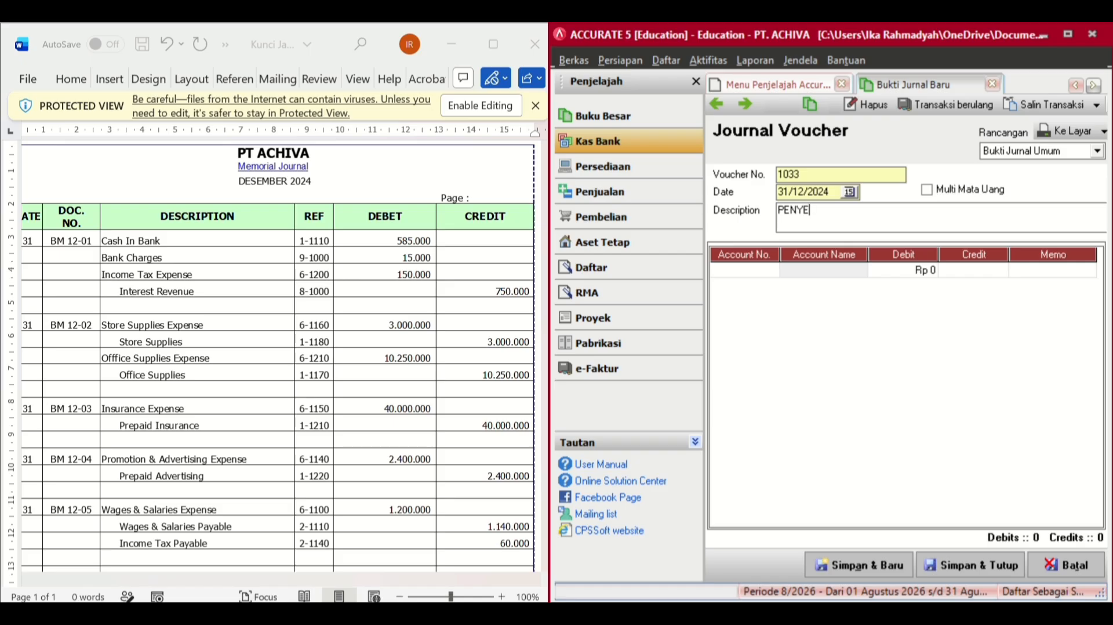
{"action": "type", "text": "SUAIAN"}
- Add a first line debiting Cash In Bank 585.000
{"action": "left_click", "coordinate": [773, 270]}
{"action": "left_click", "coordinate": [771, 270]}
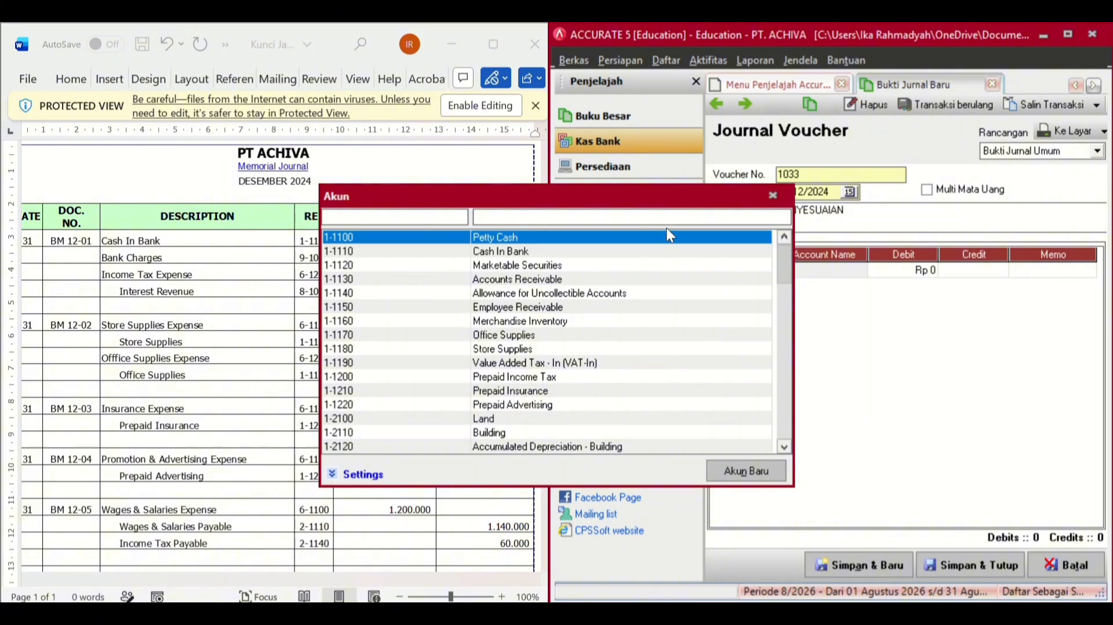
{"action": "double_click", "coordinate": [562, 252]}
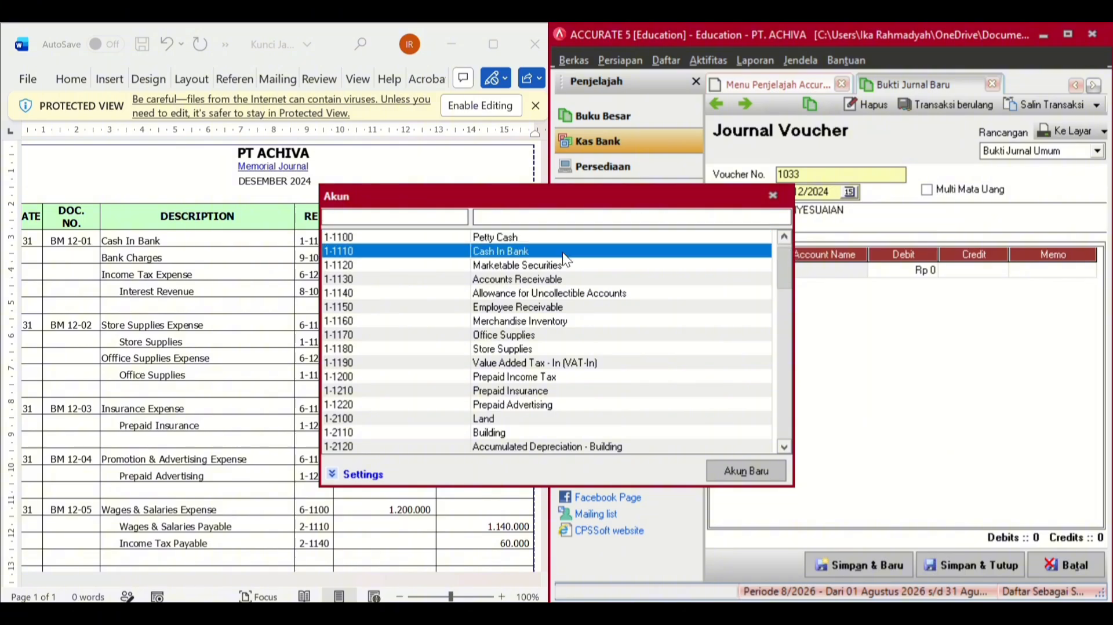
{"action": "left_click", "coordinate": [888, 269]}
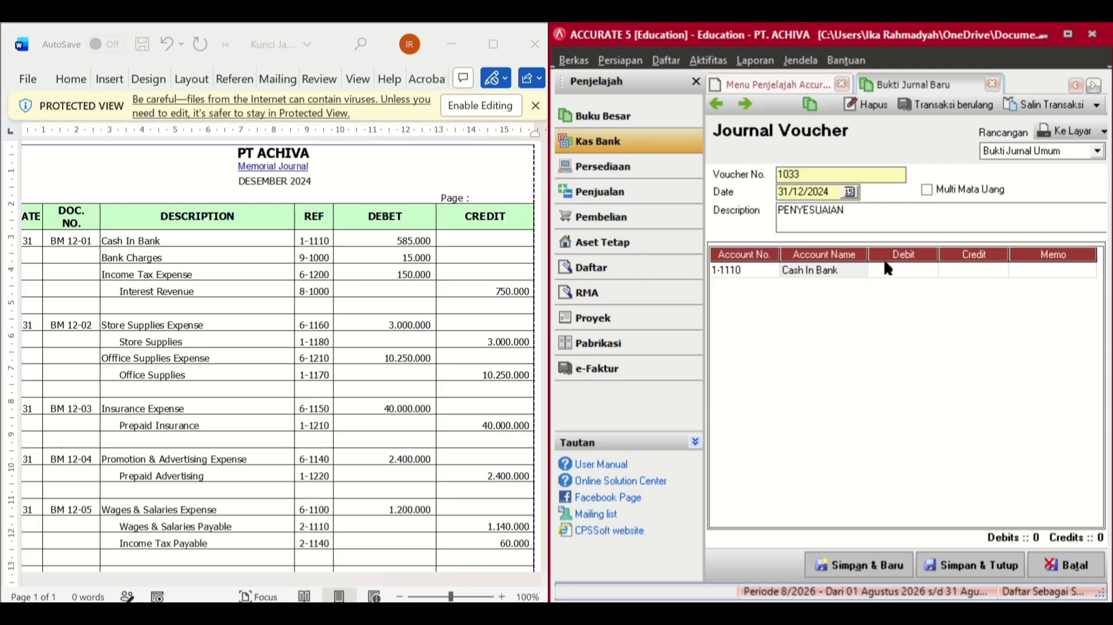
{"action": "type", "text": "585.000"}
{"action": "key", "text": "Tab"}
{"action": "key", "text": "Tab"}
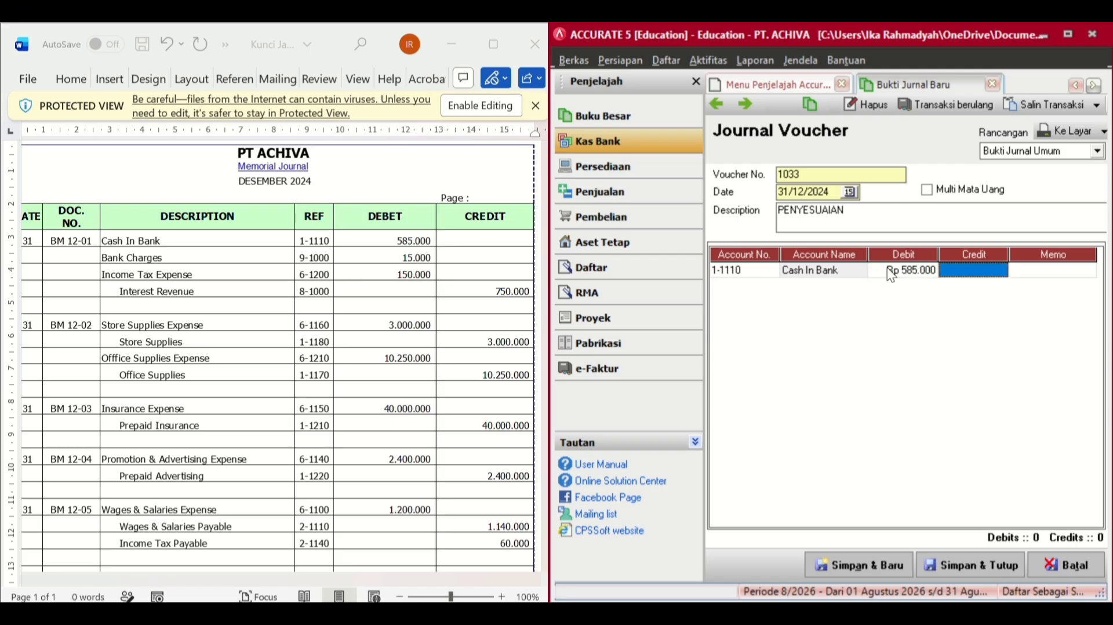
{"action": "key", "text": "Tab"}
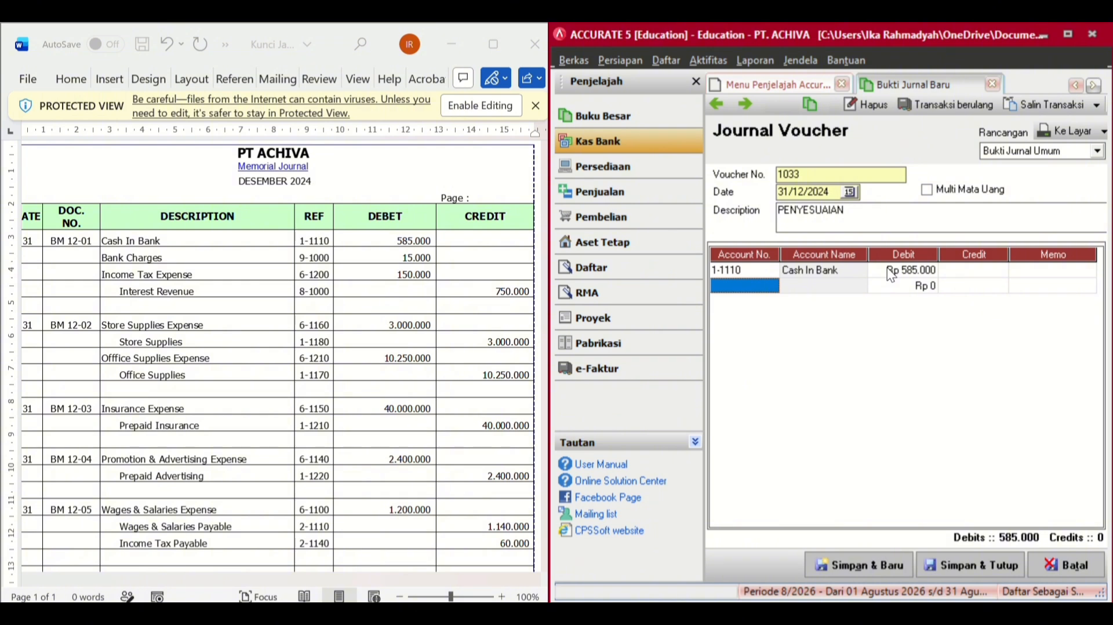
- Add a second line debiting Bank Charges 15.000
{"action": "left_click", "coordinate": [767, 290]}
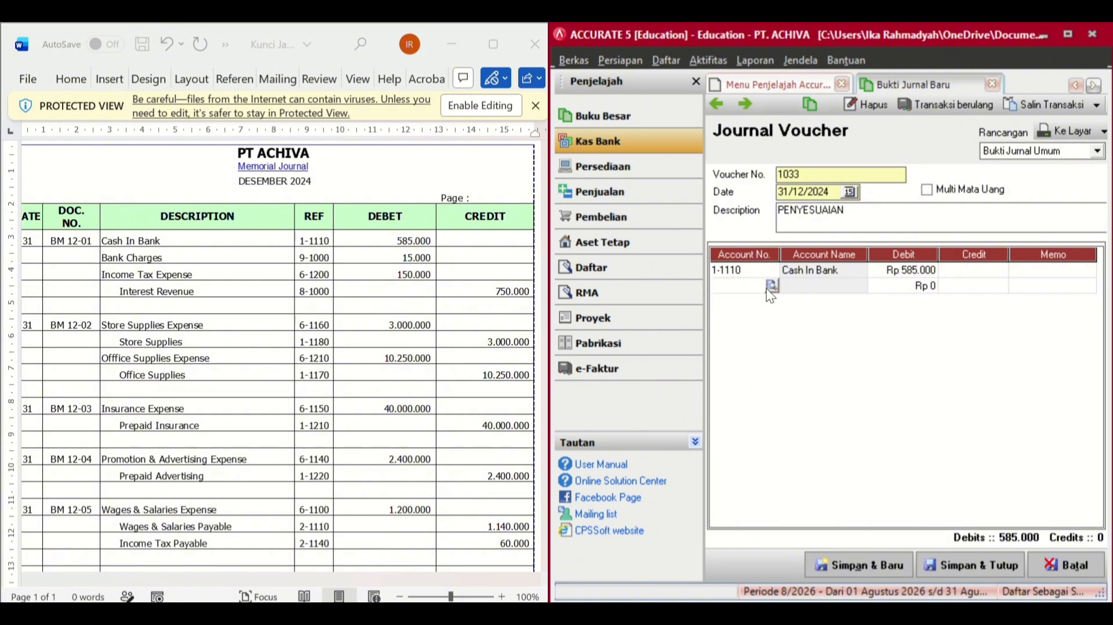
{"action": "left_click", "coordinate": [770, 286]}
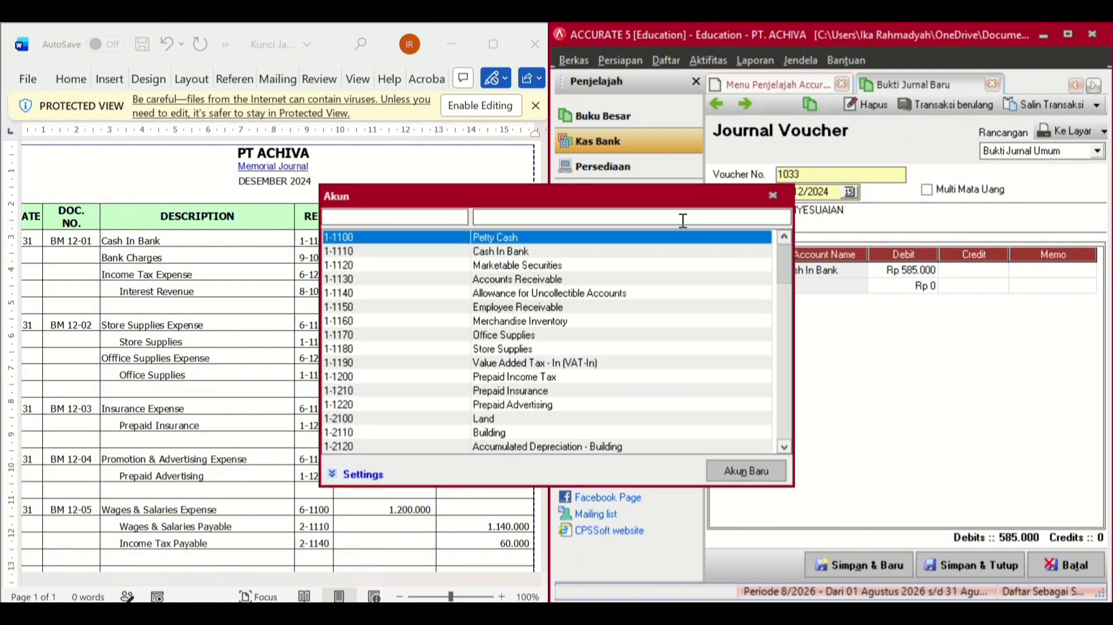
{"action": "type", "text": "BA"}
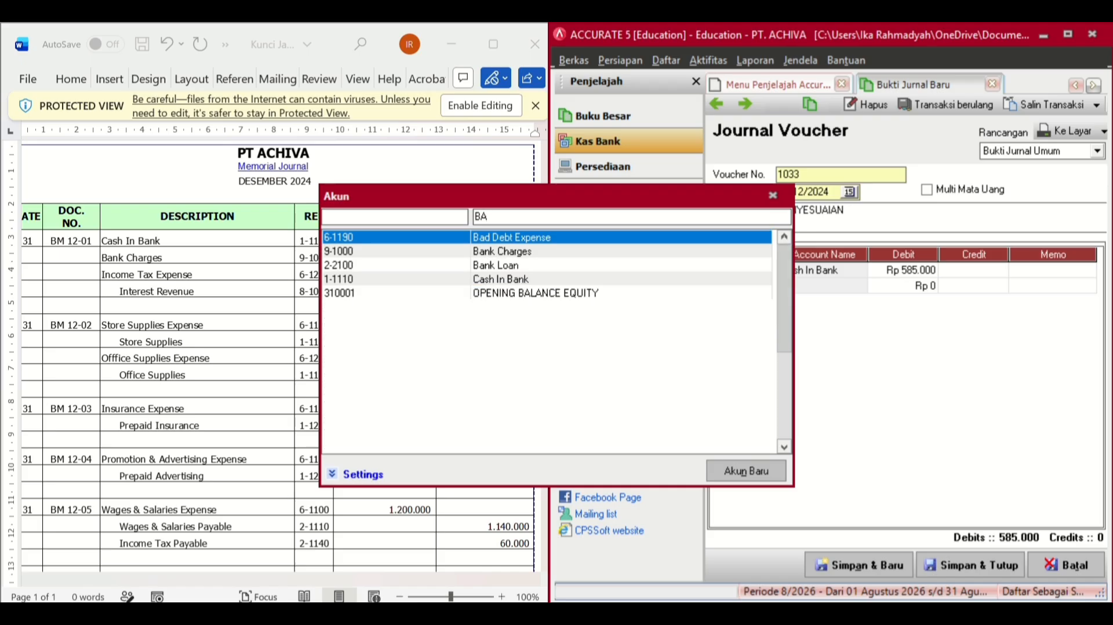
{"action": "double_click", "coordinate": [597, 249]}
{"action": "left_click", "coordinate": [597, 250]}
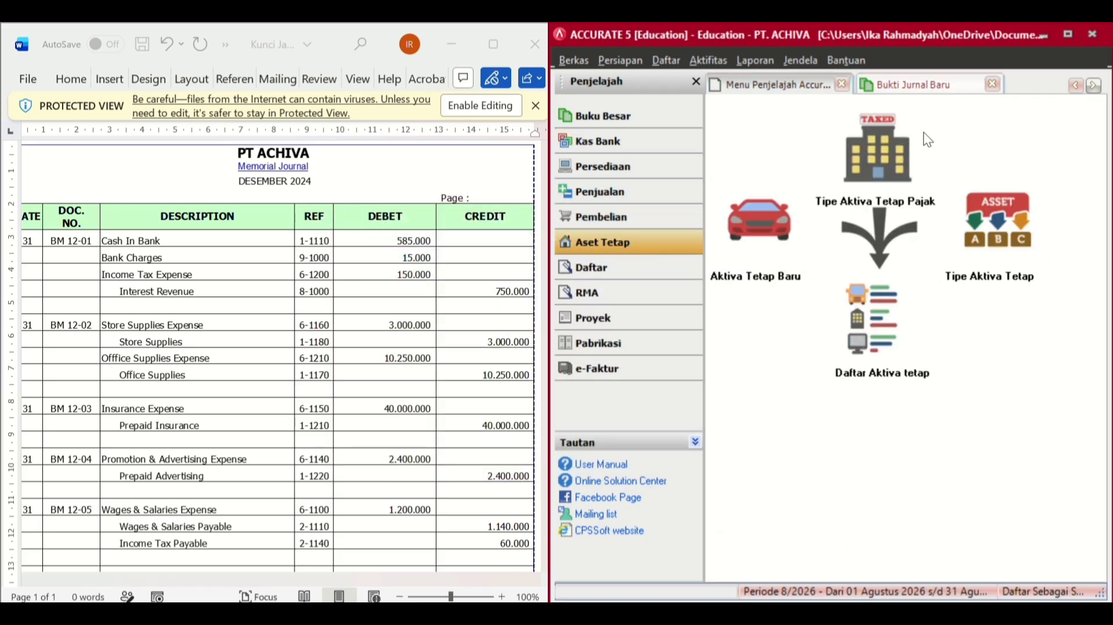
{"action": "left_click", "coordinate": [930, 85]}
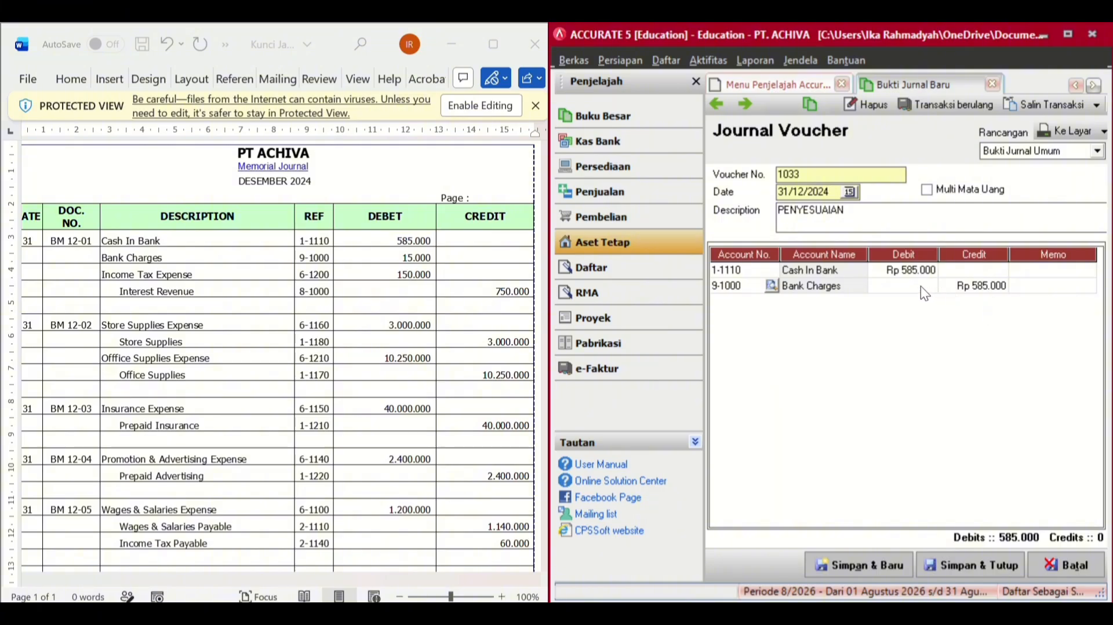
{"action": "left_click", "coordinate": [921, 286]}
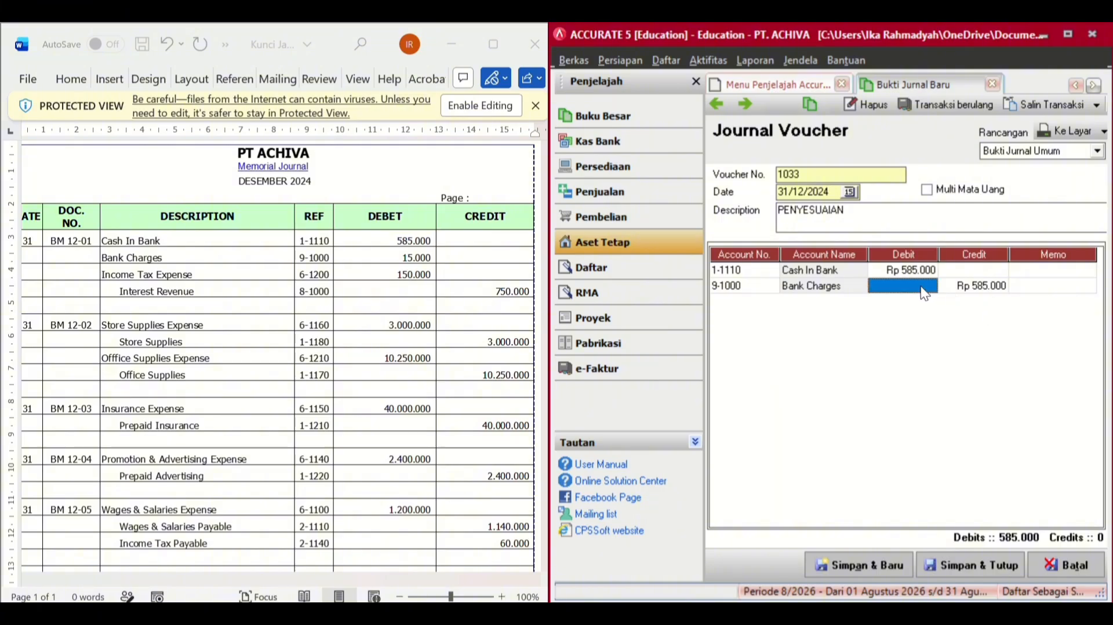
{"action": "type", "text": "15000"}
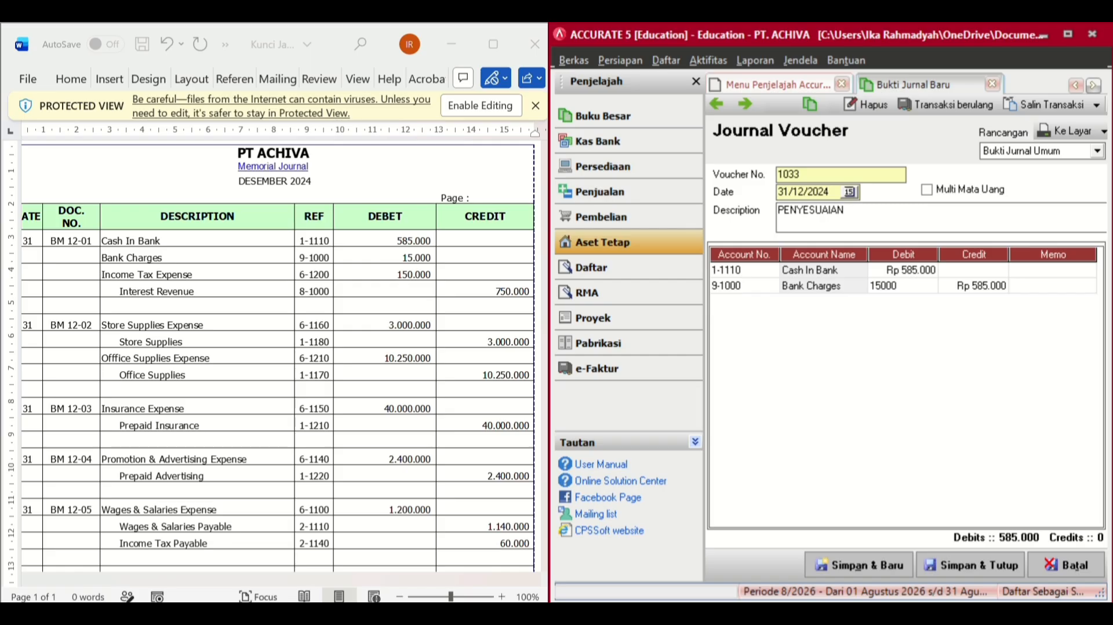
{"action": "key", "text": "Return"}
{"action": "key", "text": "Return"}
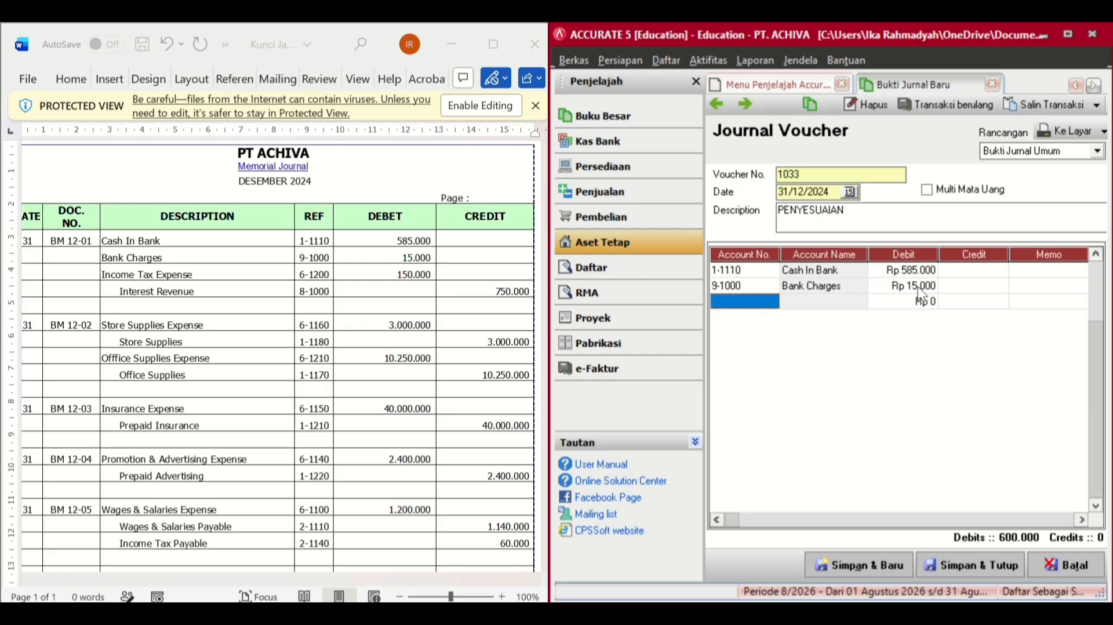
- Add a third line debiting Income Tax Payable 150.000
{"action": "left_click", "coordinate": [770, 302]}
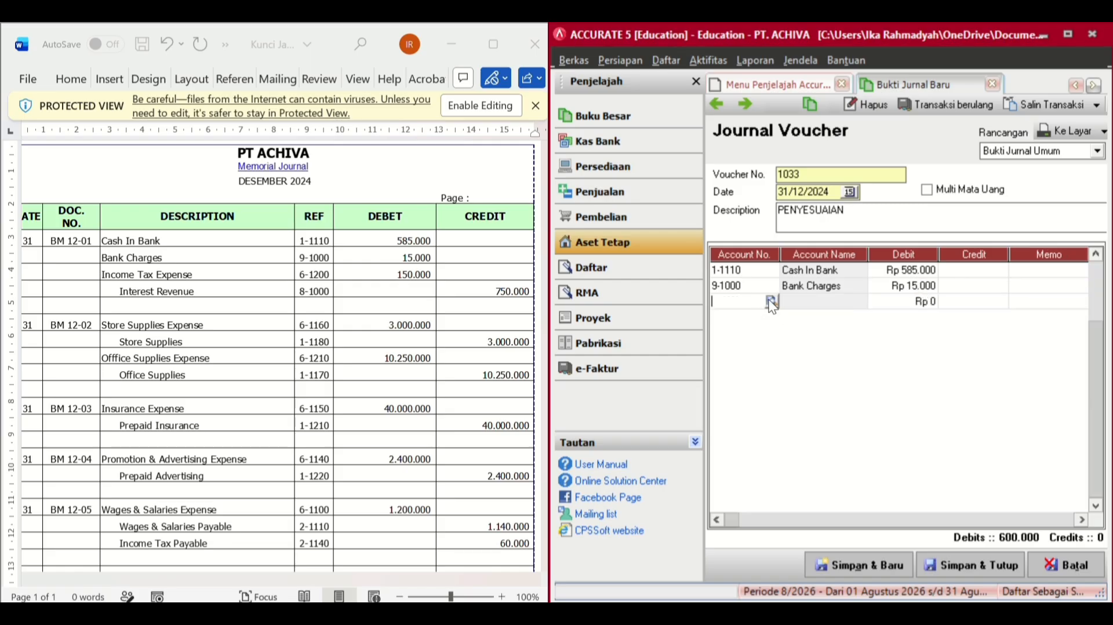
{"action": "left_click", "coordinate": [771, 301]}
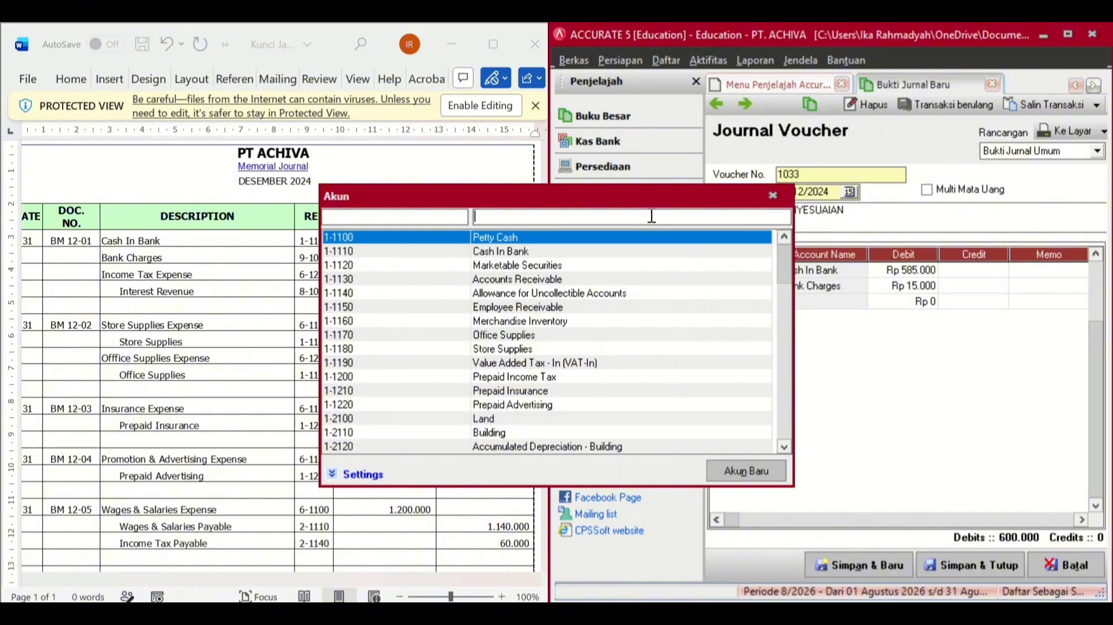
{"action": "type", "text": "INCOM"}
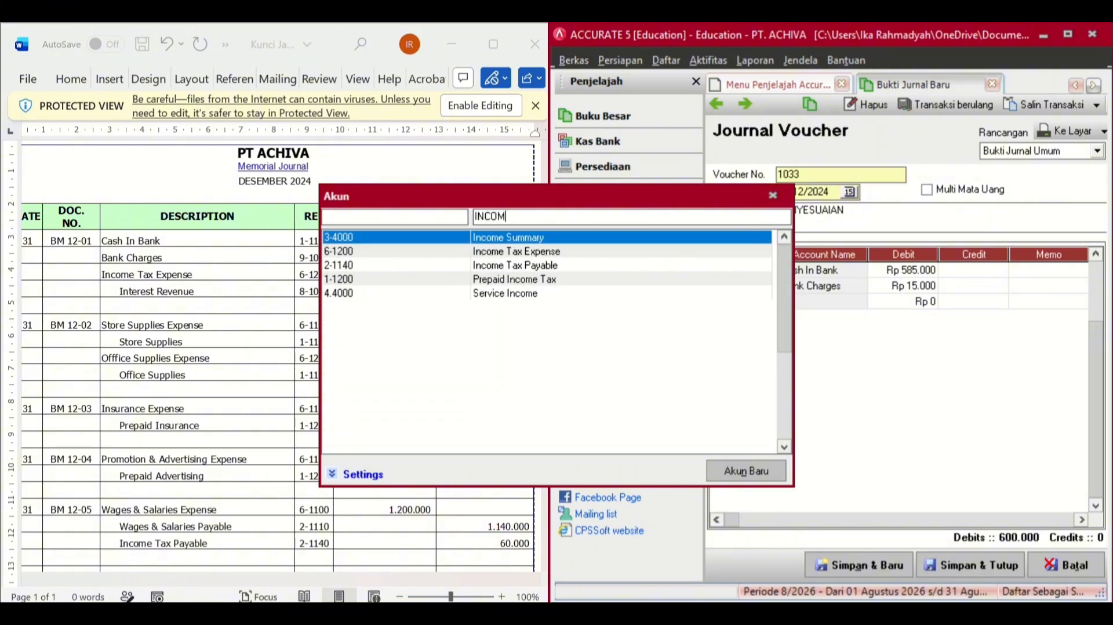
{"action": "type", "text": "E TAX"}
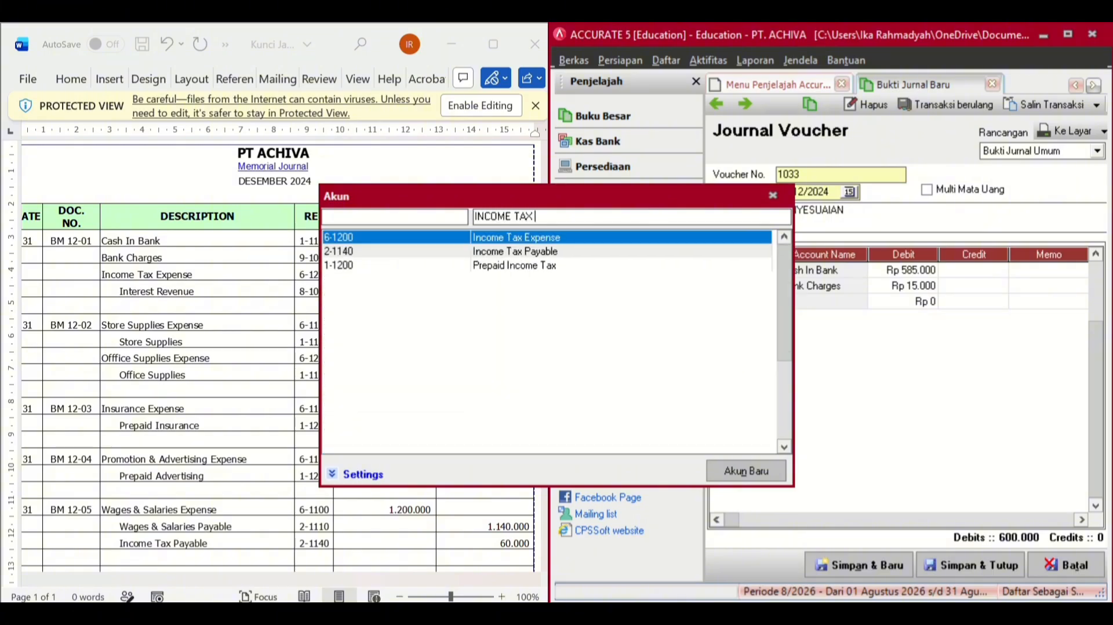
{"action": "type", "text": " PAYABL"}
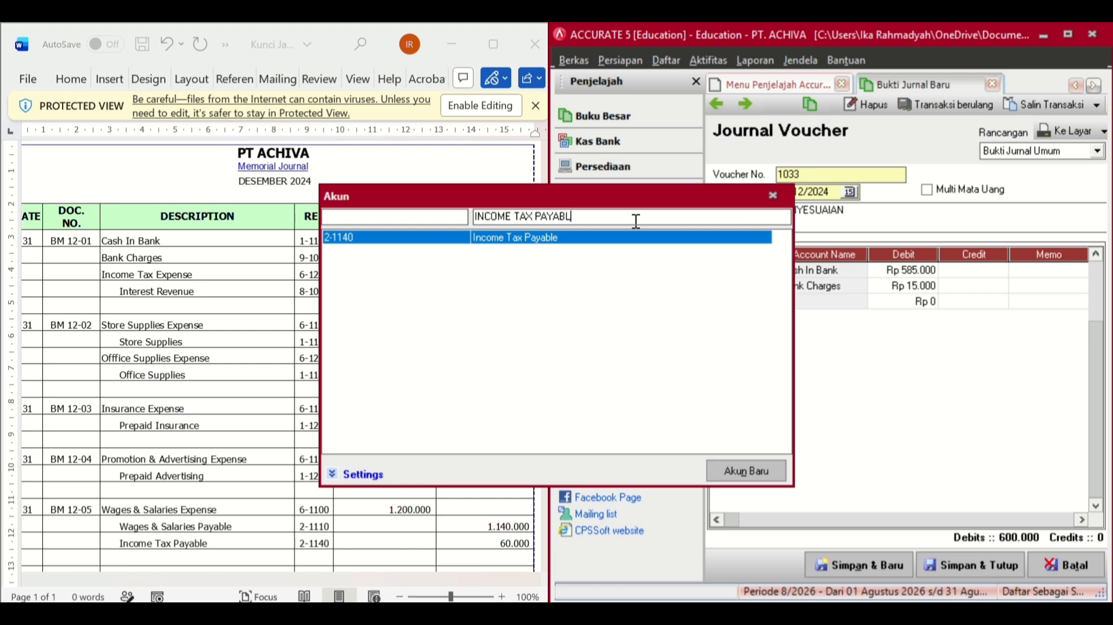
{"action": "double_click", "coordinate": [588, 234]}
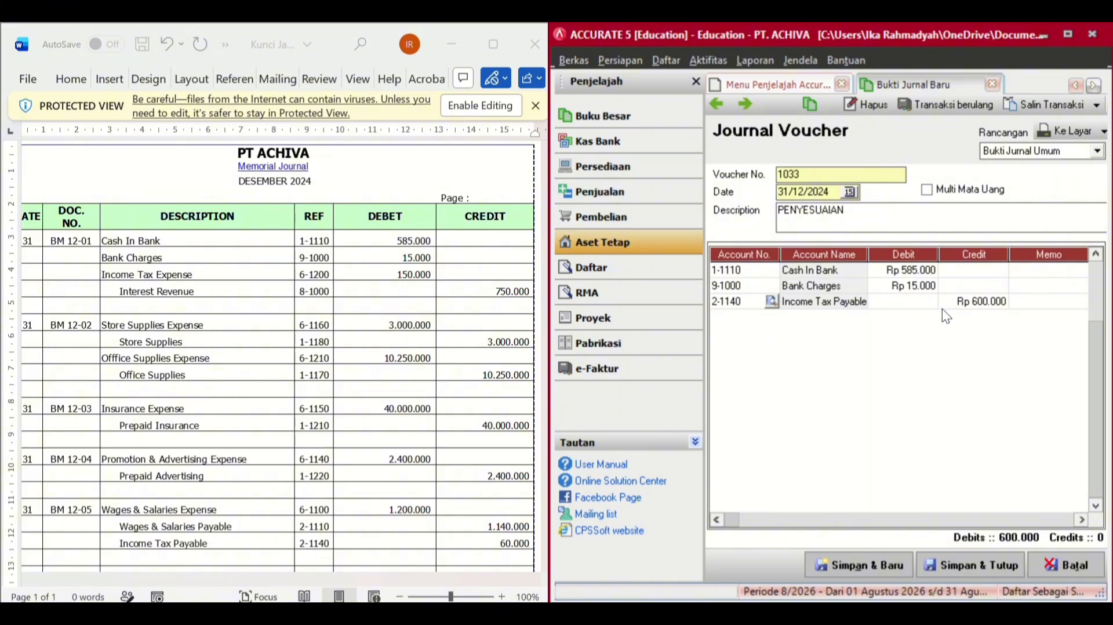
{"action": "left_click", "coordinate": [924, 300]}
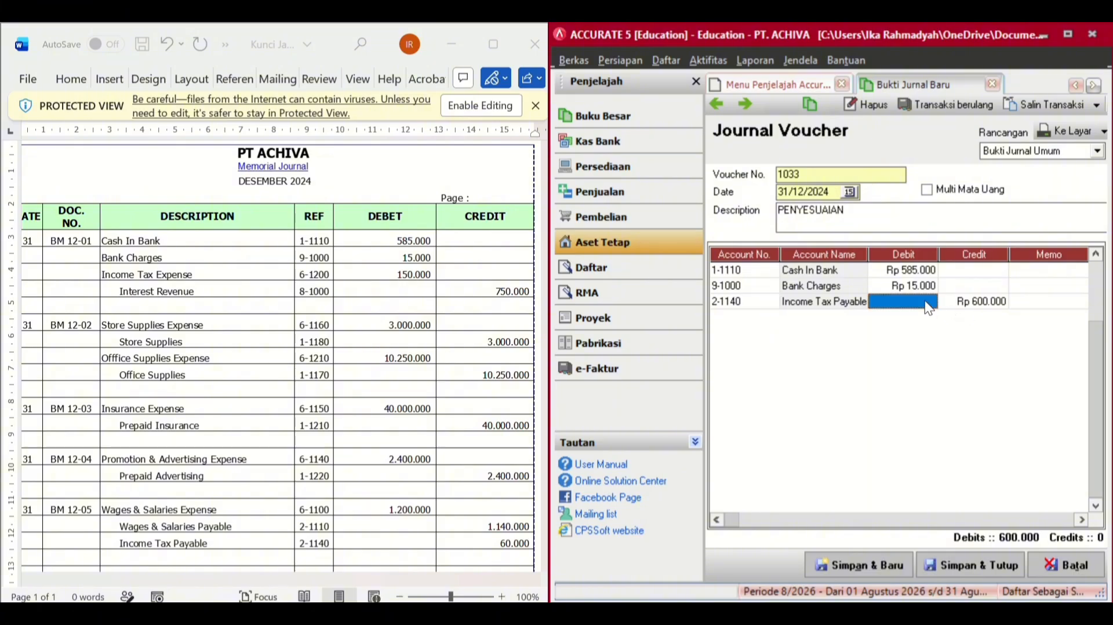
{"action": "type", "text": "150000"}
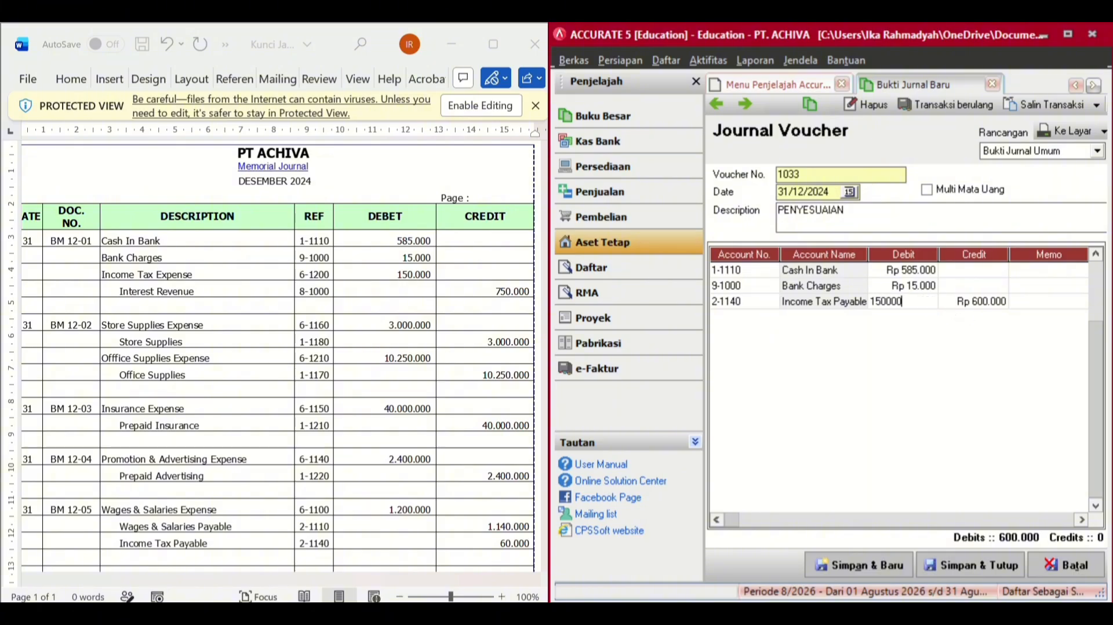
{"action": "key", "text": "Tab"}
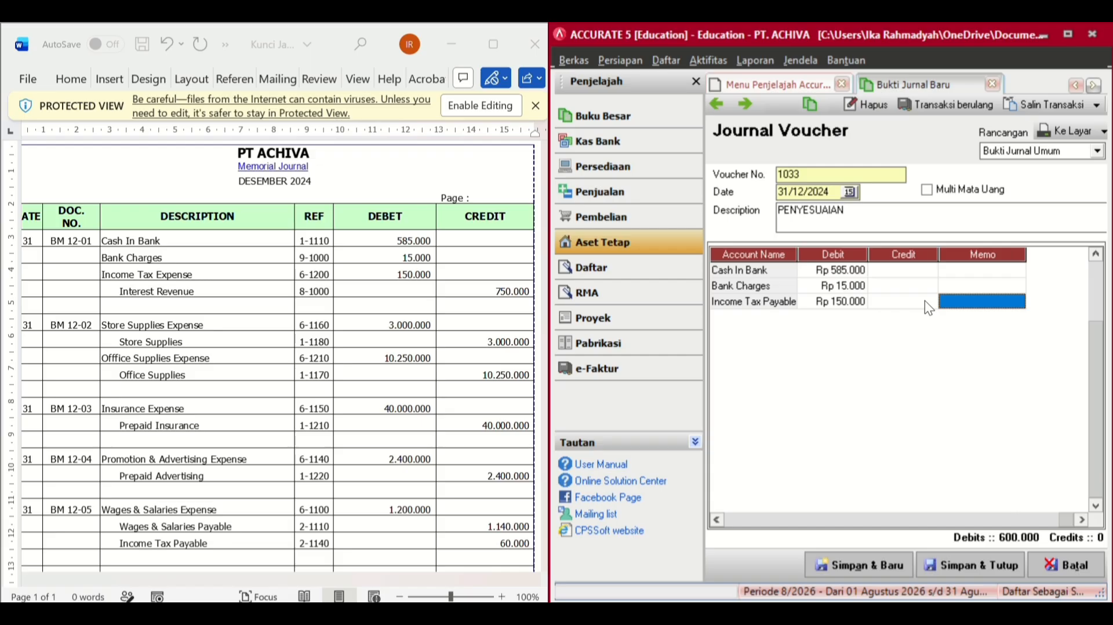
{"action": "key", "text": "Tab"}
- Add a fourth line crediting Interest Revenue 750.000 to balance the entry
{"action": "left_click", "coordinate": [763, 314]}
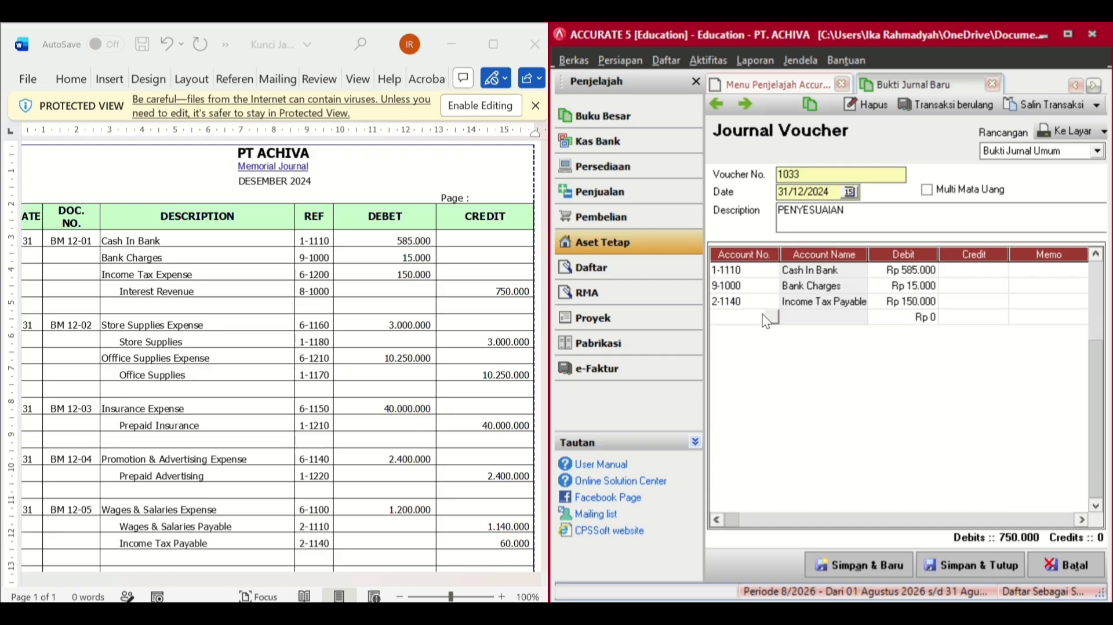
{"action": "left_click", "coordinate": [771, 315]}
{"action": "left_click", "coordinate": [636, 217]}
{"action": "type", "text": "INTER"}
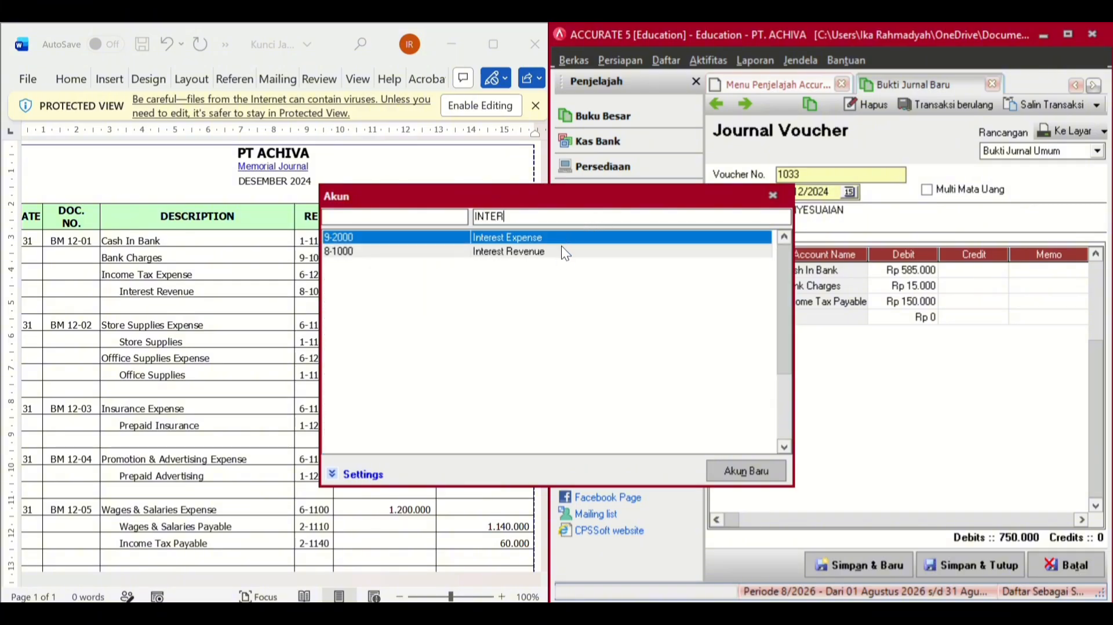
{"action": "double_click", "coordinate": [537, 253]}
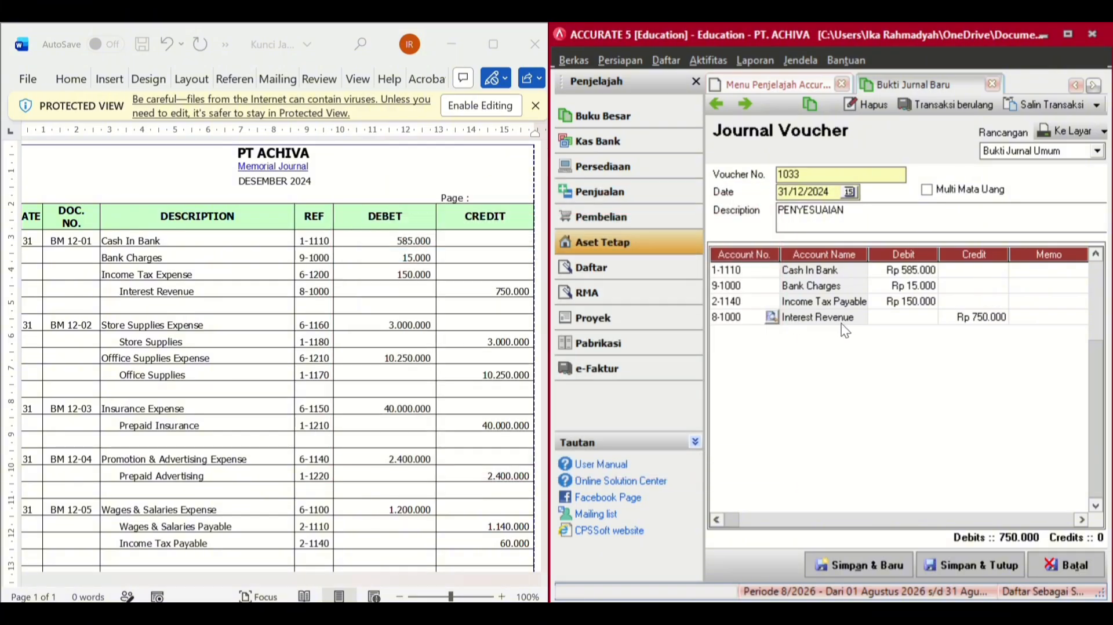
{"action": "left_click", "coordinate": [1018, 318]}
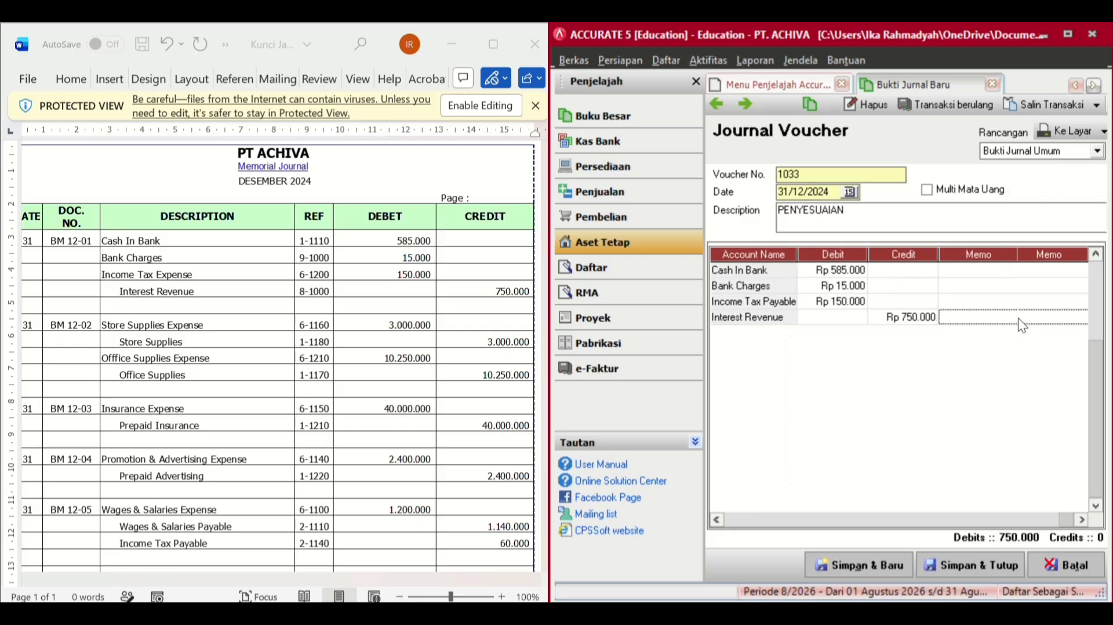
{"action": "key", "text": "Return"}
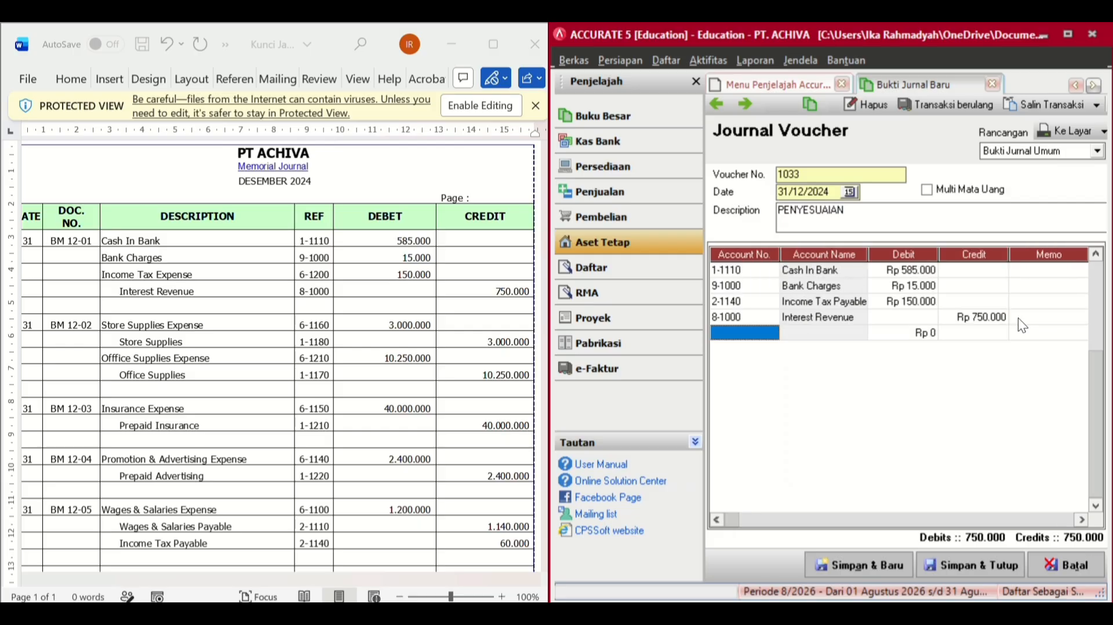
- Add a line debiting 6-1160 Store Supplies Expense 3.000.000
{"action": "scroll", "coordinate": [414, 386], "scroll_direction": "down", "scroll_amount": 1}
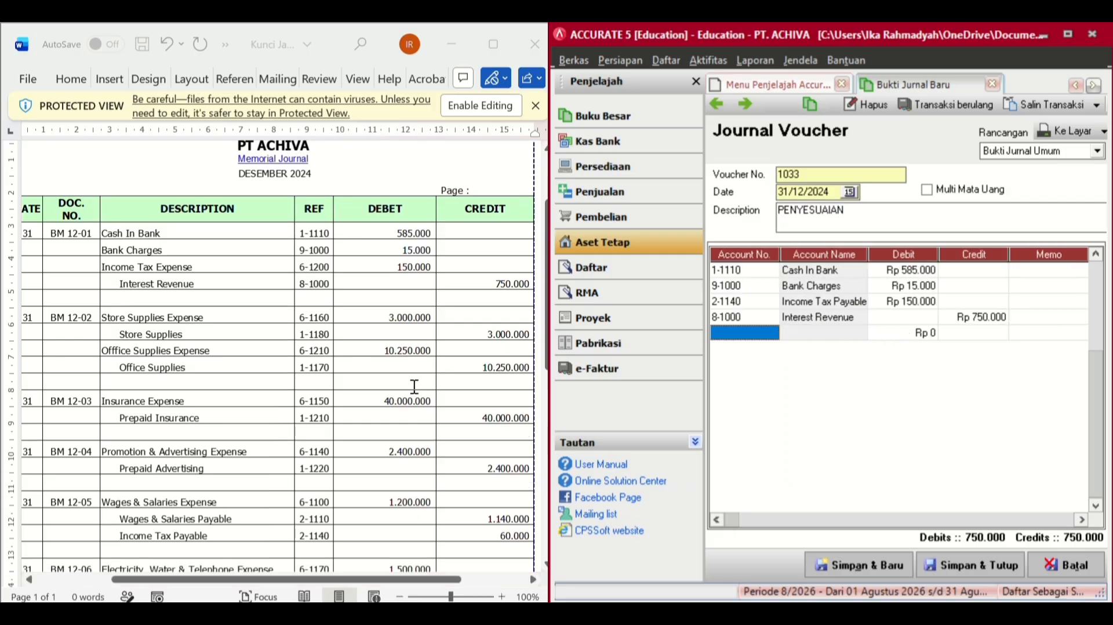
{"action": "scroll", "coordinate": [414, 386], "scroll_direction": "down", "scroll_amount": 3}
{"action": "scroll", "coordinate": [414, 386], "scroll_direction": "down", "scroll_amount": 3}
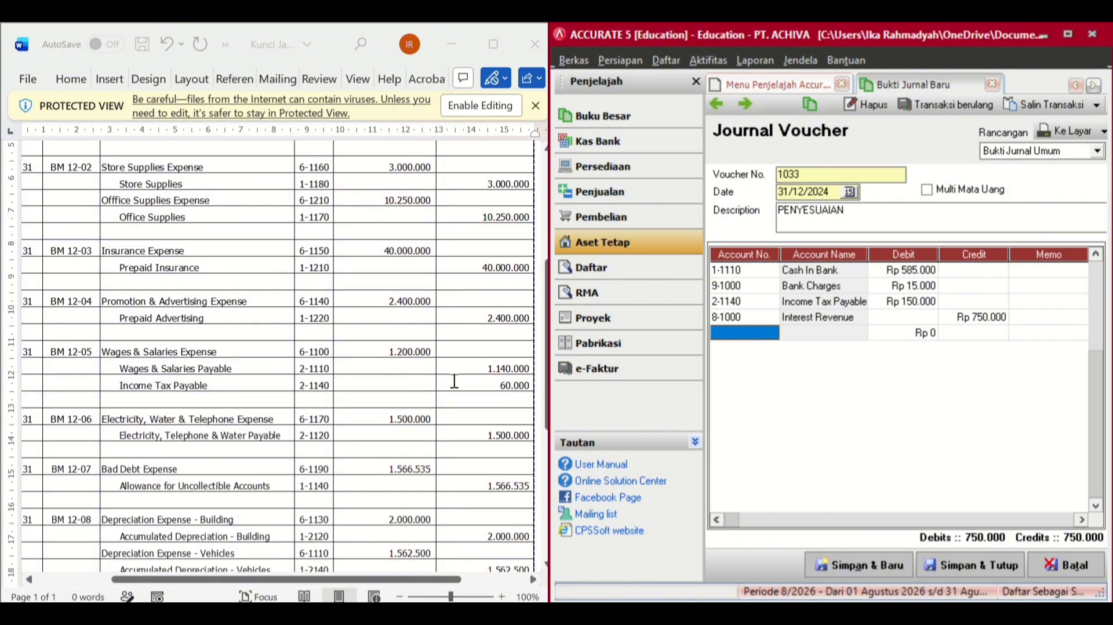
{"action": "left_click", "coordinate": [743, 333]}
{"action": "left_click", "coordinate": [771, 332]}
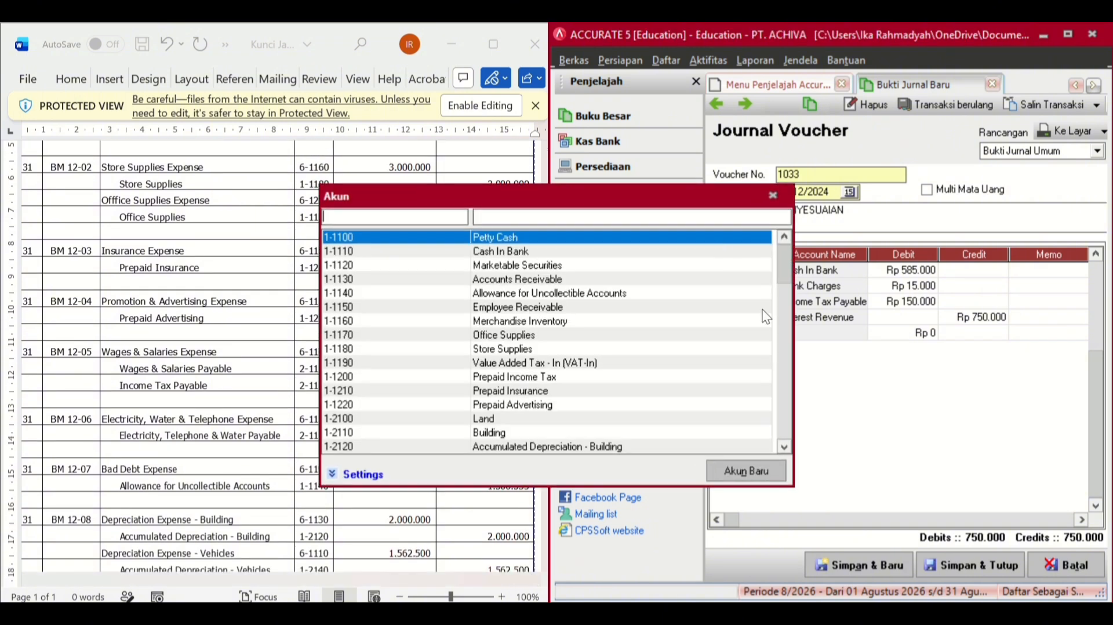
{"action": "left_click", "coordinate": [620, 216]}
{"action": "type", "text": "ST"}
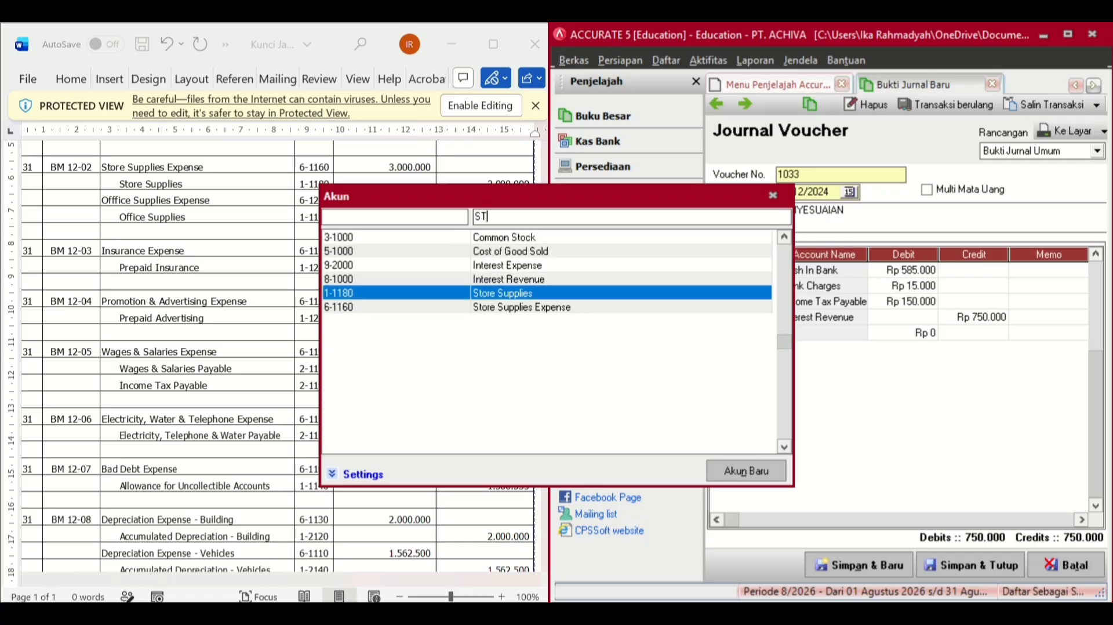
{"action": "type", "text": "ORE S"}
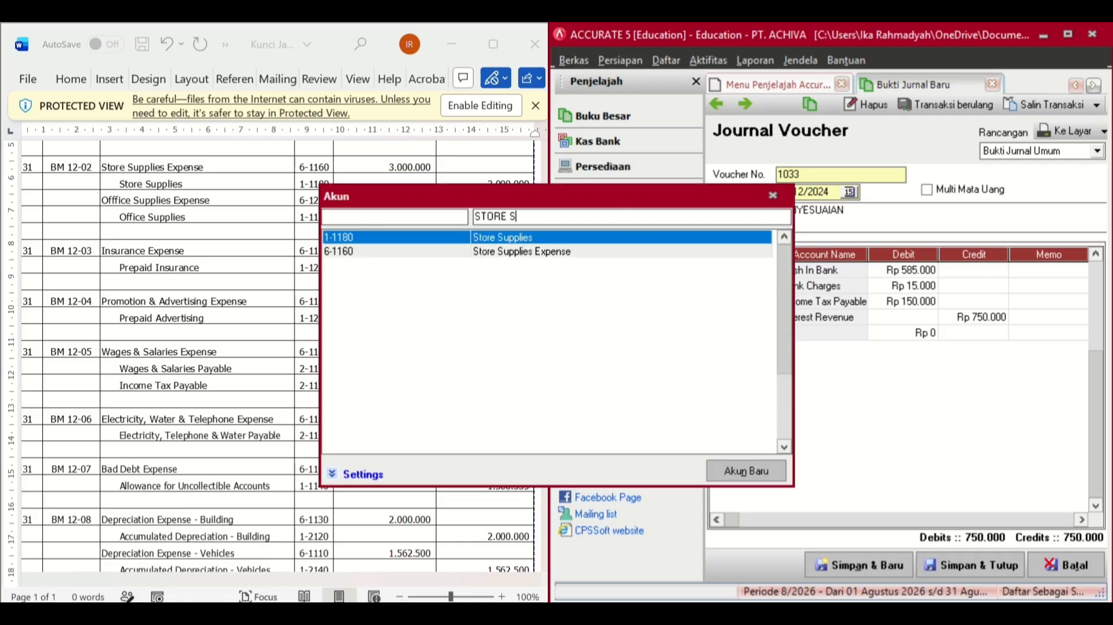
{"action": "type", "text": "UPPLIES"}
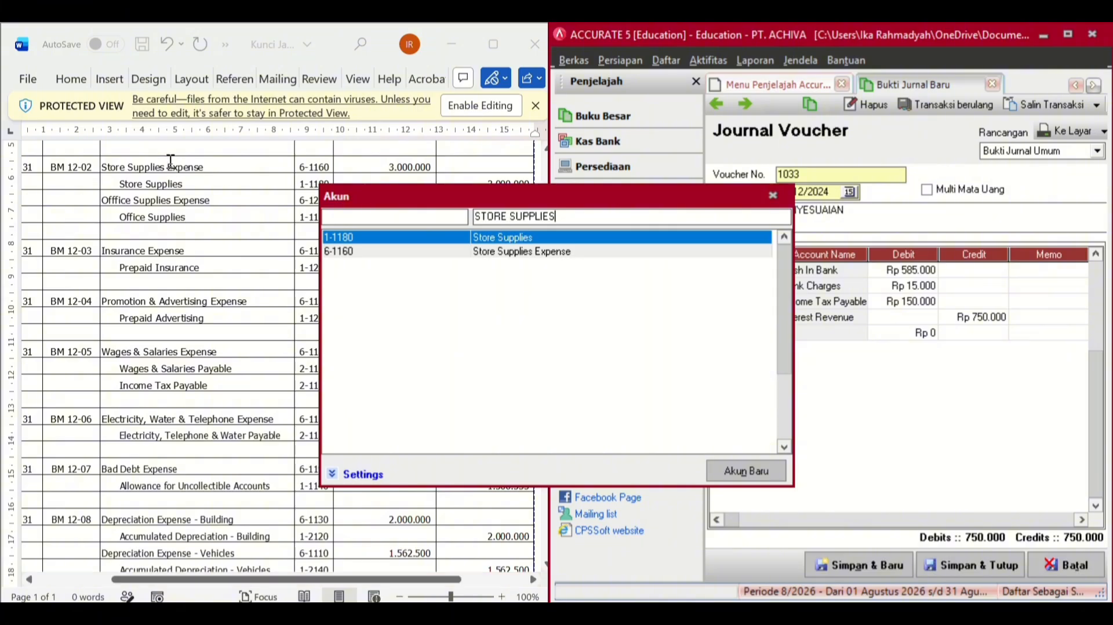
{"action": "left_click", "coordinate": [533, 257]}
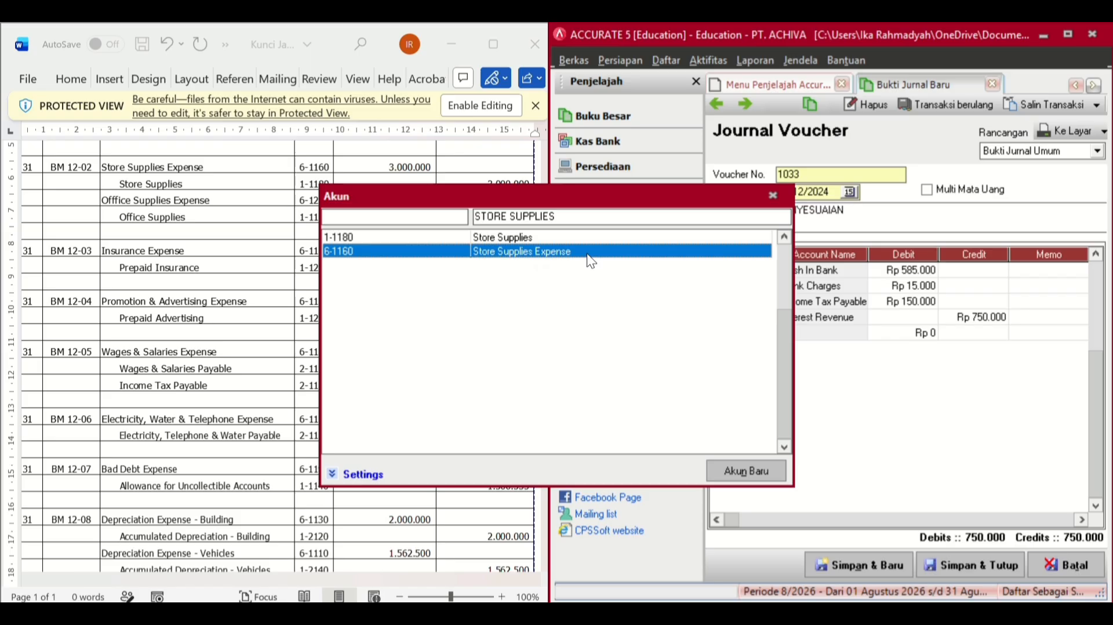
{"action": "double_click", "coordinate": [754, 254]}
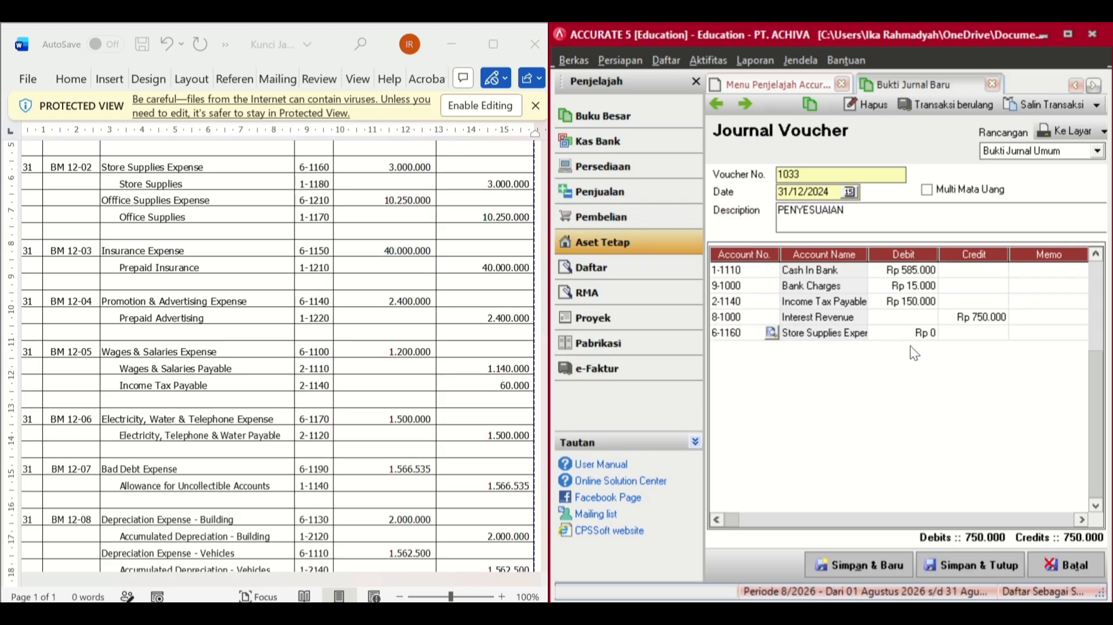
{"action": "left_click", "coordinate": [920, 332]}
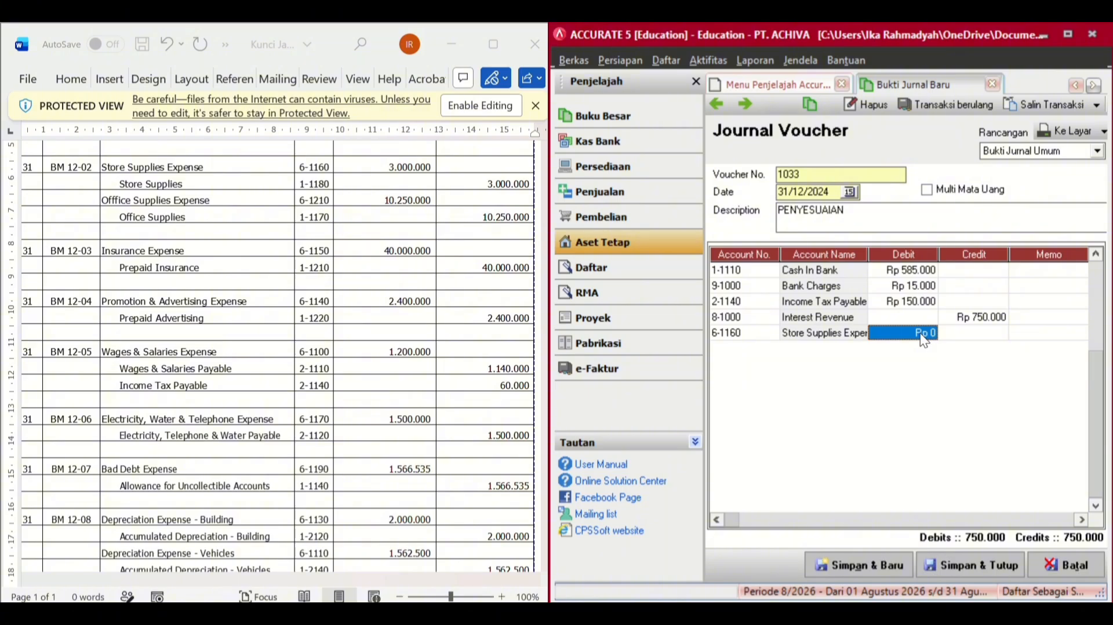
{"action": "type", "text": "30000"}
{"action": "type", "text": "00"}
{"action": "key", "text": "Return"}
{"action": "key", "text": "Return"}
{"action": "key", "text": "Return"}
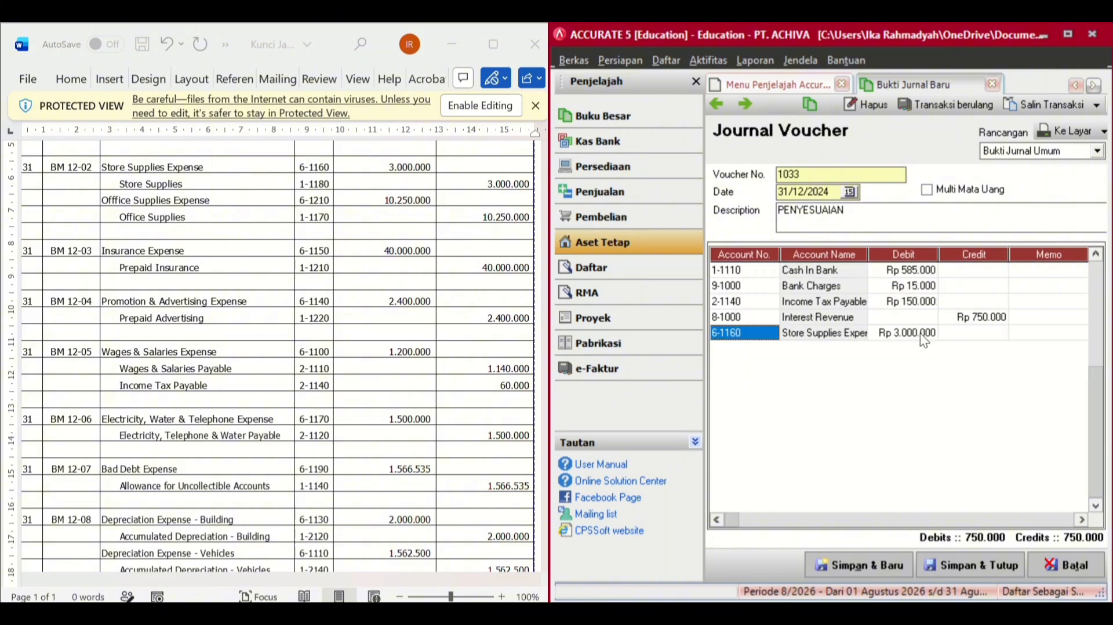
{"action": "key", "text": "Down"}
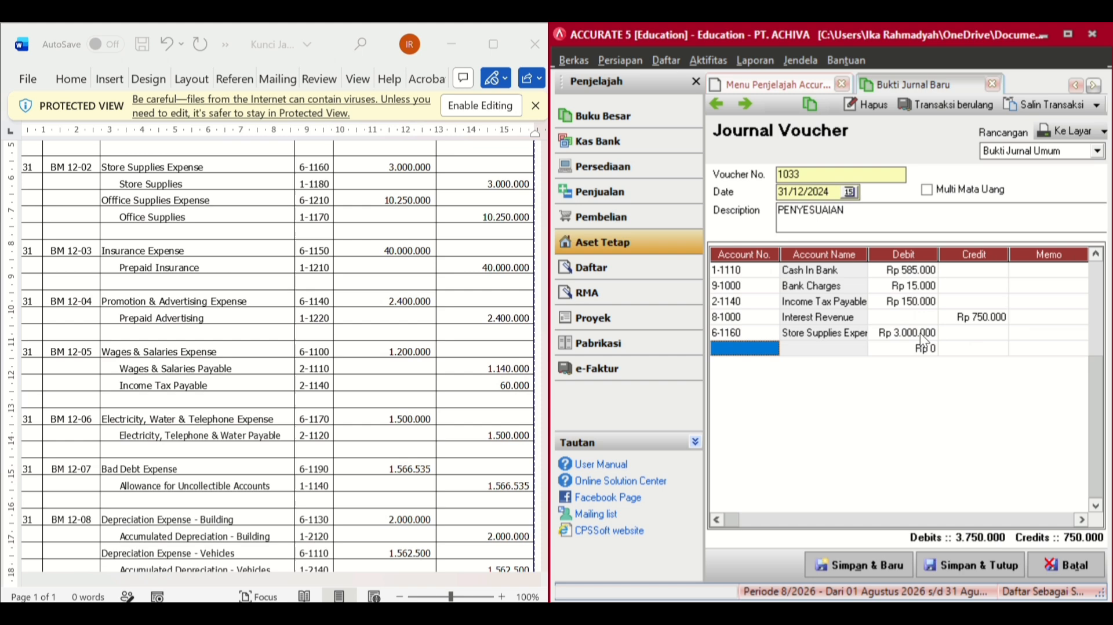
- Add a line crediting 1-1180 Store Supplies 3.000.000
{"action": "left_click", "coordinate": [772, 350]}
{"action": "left_click", "coordinate": [772, 348]}
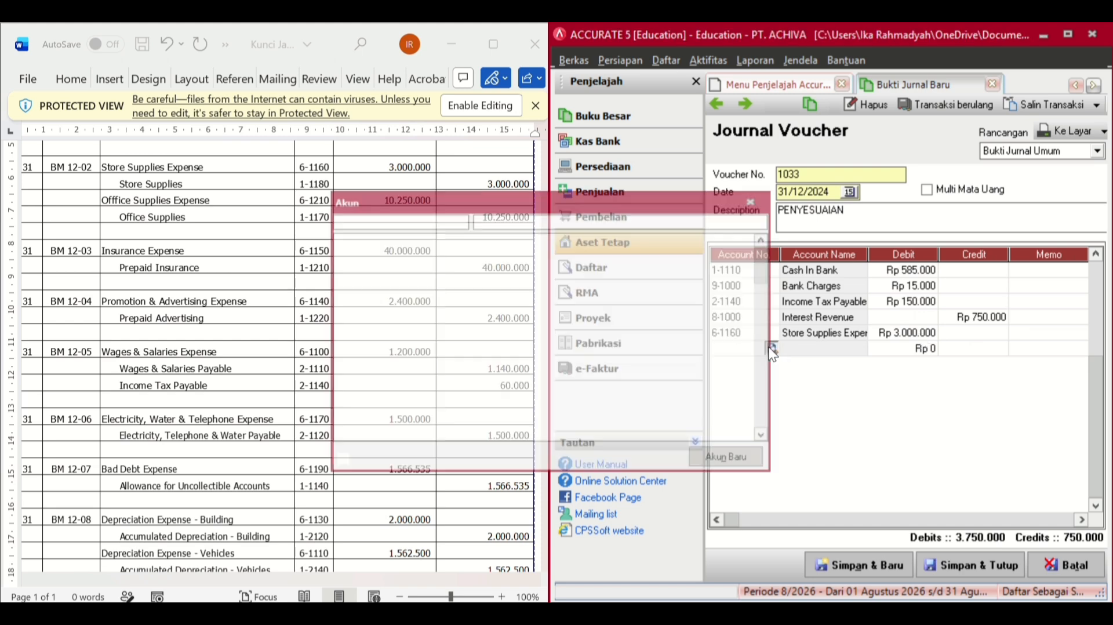
{"action": "type", "text": "S"}
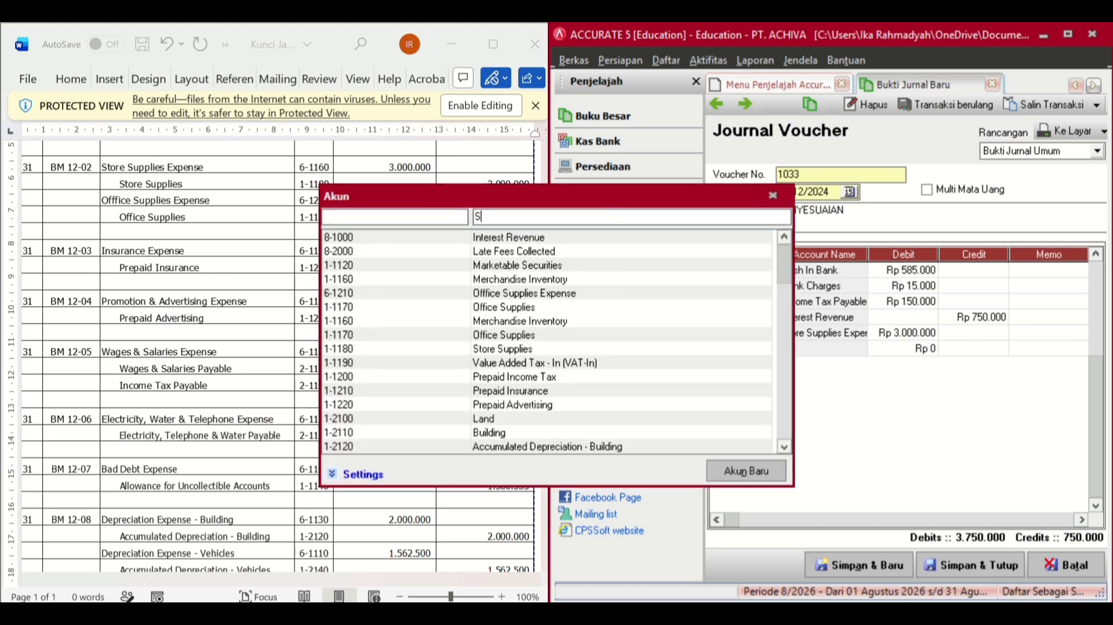
{"action": "type", "text": "TORE"}
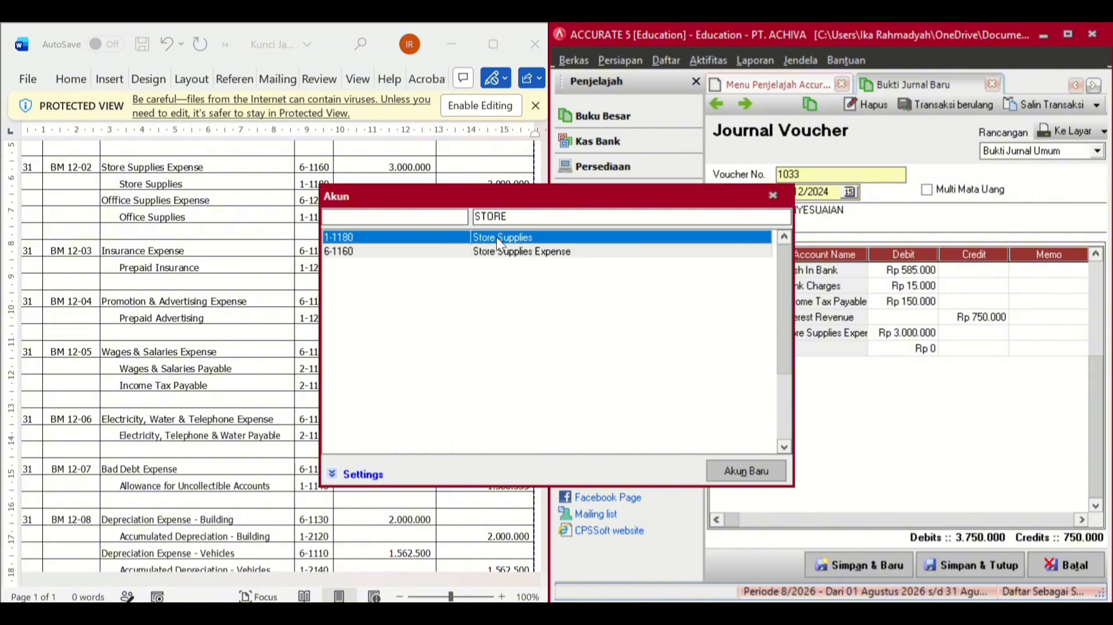
{"action": "double_click", "coordinate": [759, 244]}
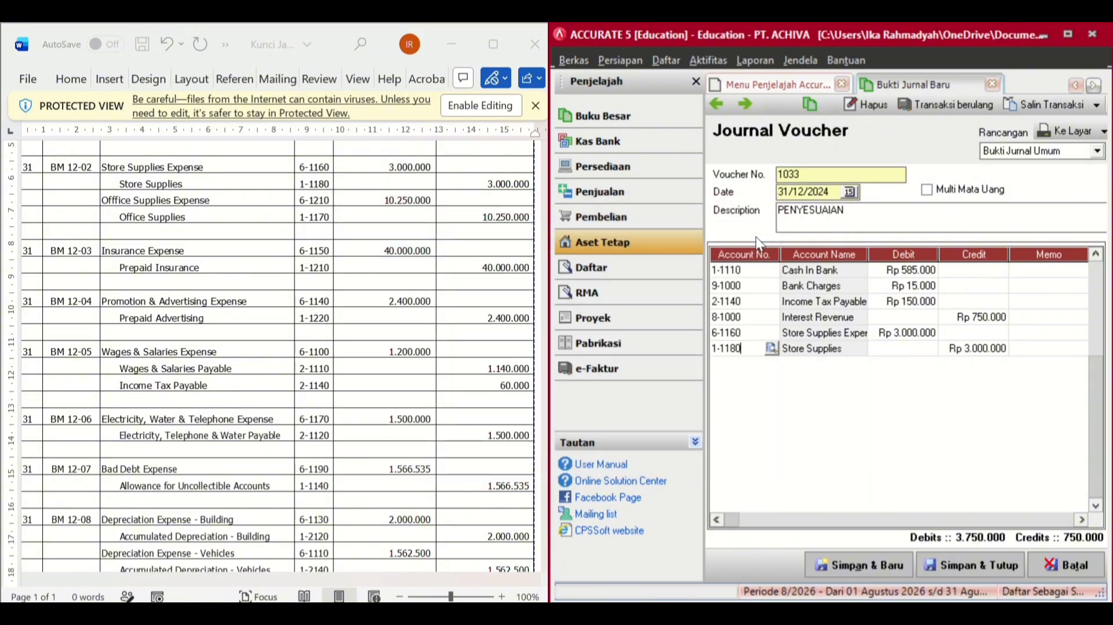
{"action": "left_click", "coordinate": [1019, 347]}
{"action": "key", "text": "Tab"}
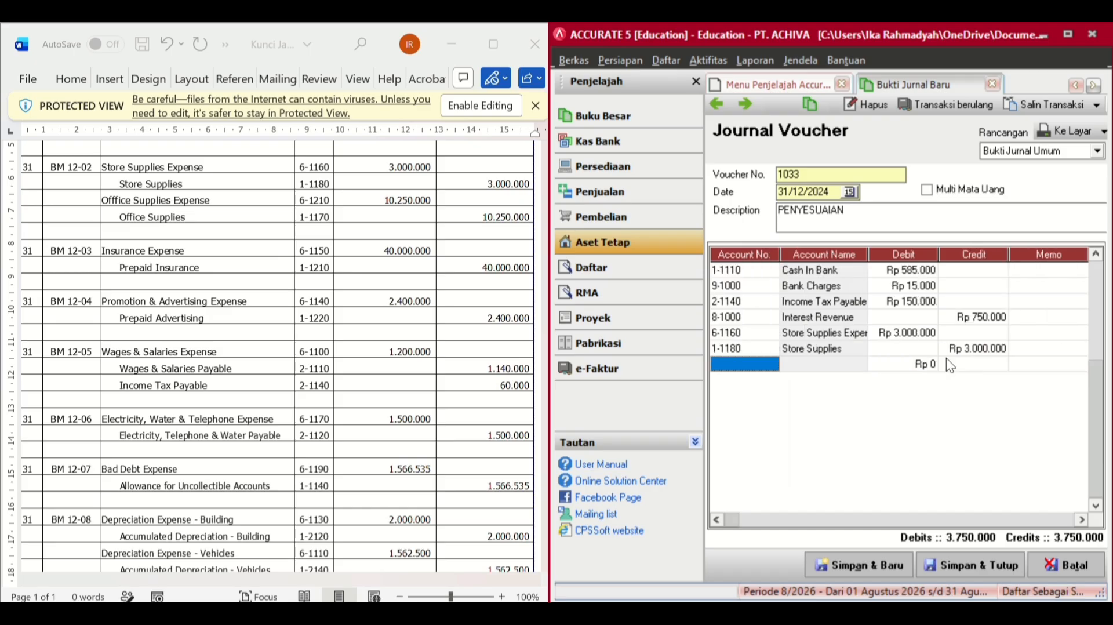
- Add a line debiting 6-1210 Office Supplies Expense 10.250.000
{"action": "left_click", "coordinate": [773, 366]}
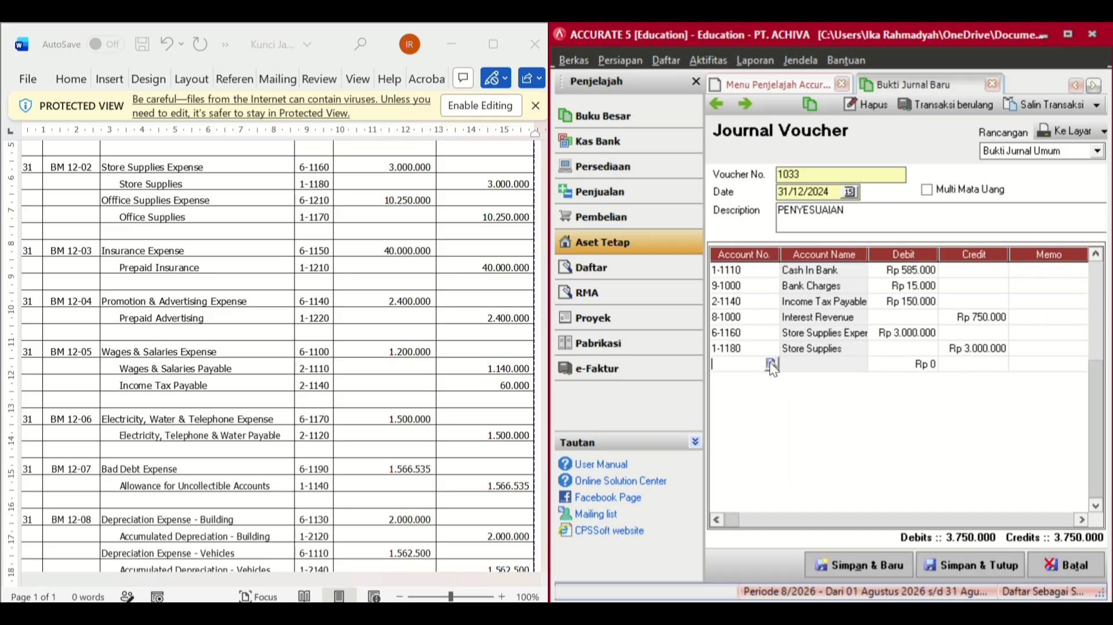
{"action": "left_click", "coordinate": [771, 364]}
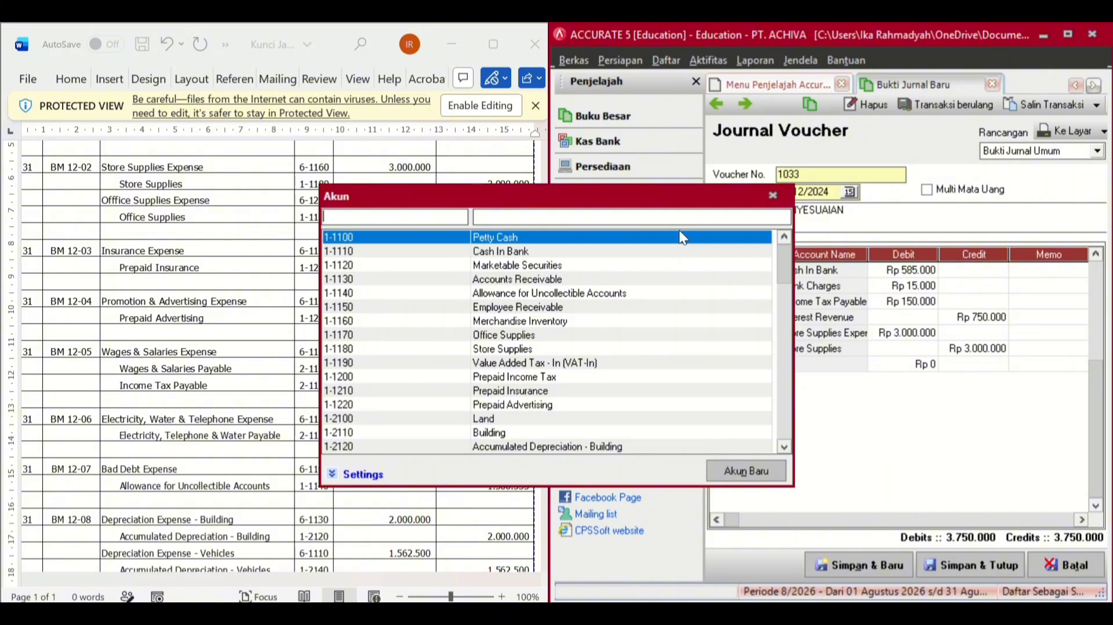
{"action": "left_click", "coordinate": [684, 218]}
{"action": "type", "text": "OP"}
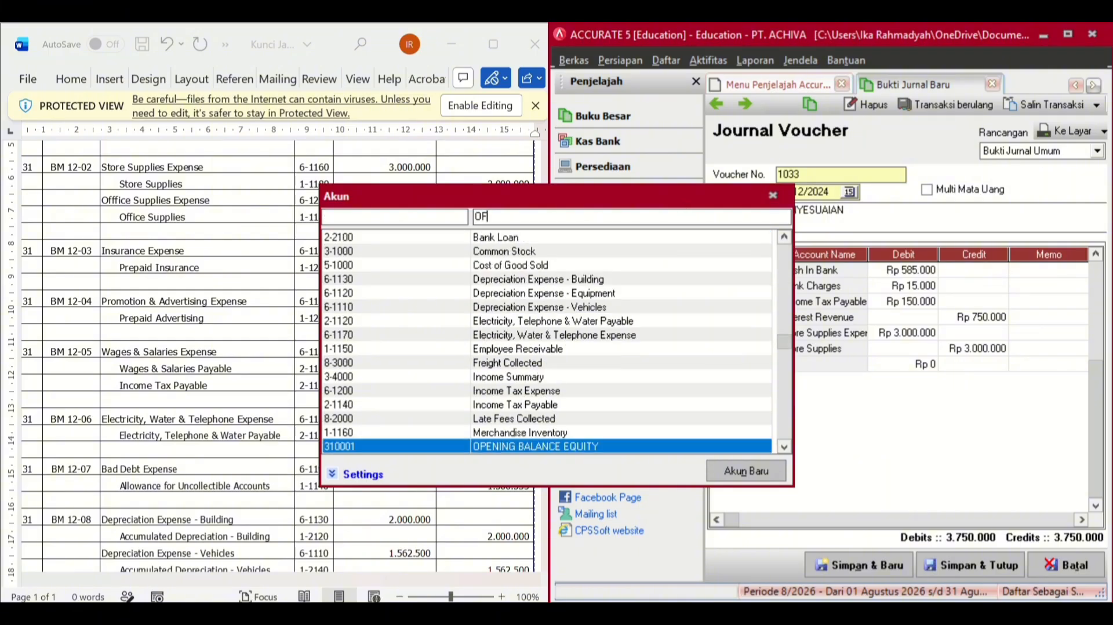
{"action": "type", "text": "FICE"}
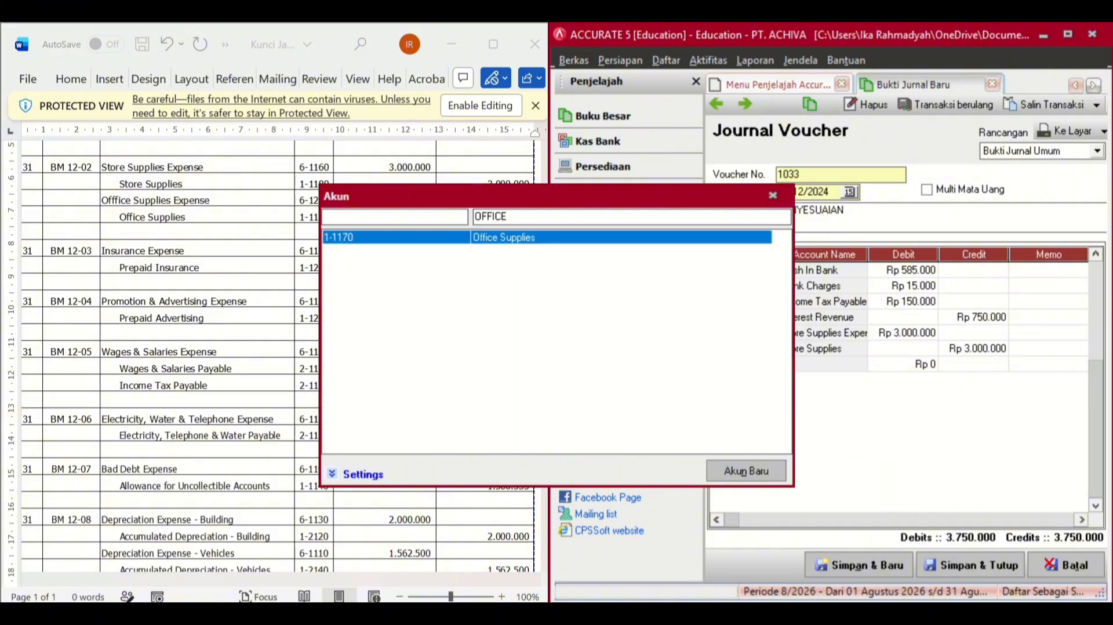
{"action": "type", "text": " SUP"}
{"action": "key", "text": "BackSpace"}
{"action": "key", "text": "BackSpace"}
{"action": "key", "text": "BackSpace"}
{"action": "key", "text": "BackSpace"}
{"action": "key", "text": "BackSpace"}
{"action": "key", "text": "BackSpace"}
{"action": "key", "text": "BackSpace"}
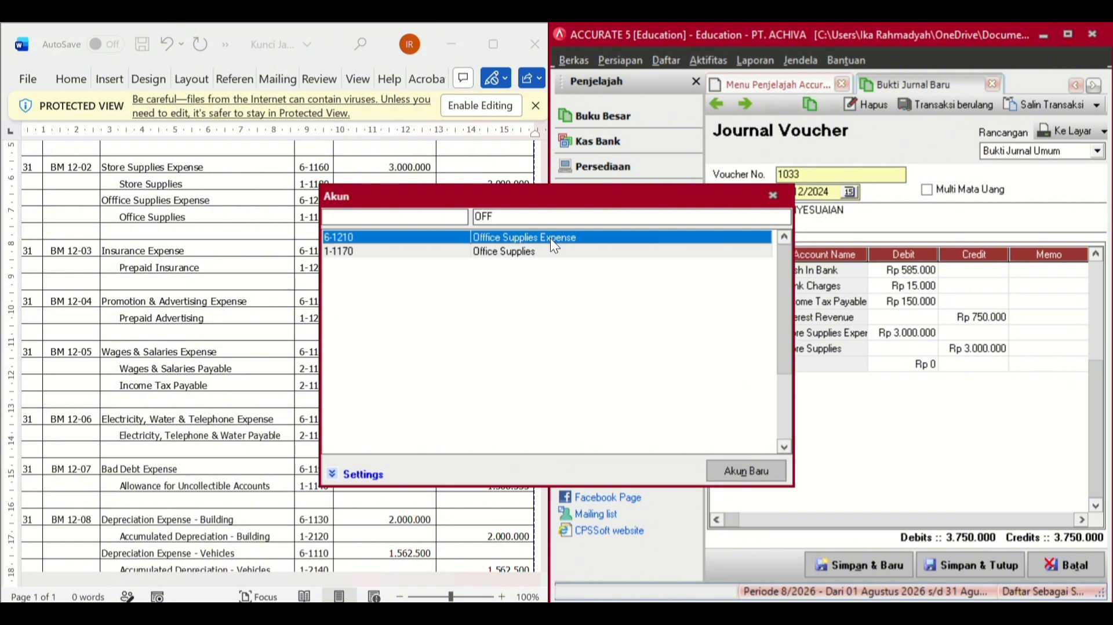
{"action": "double_click", "coordinate": [736, 238]}
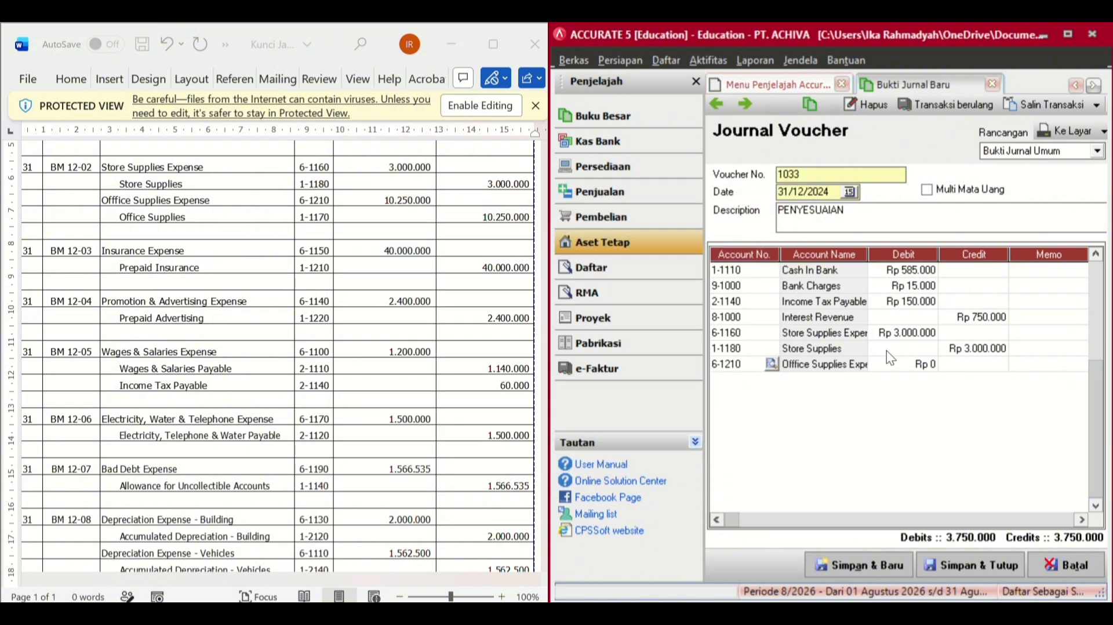
{"action": "left_click", "coordinate": [909, 367]}
{"action": "type", "text": "10.2"}
{"action": "type", "text": "50.0"}
{"action": "type", "text": "0000"}
{"action": "key", "text": "Return"}
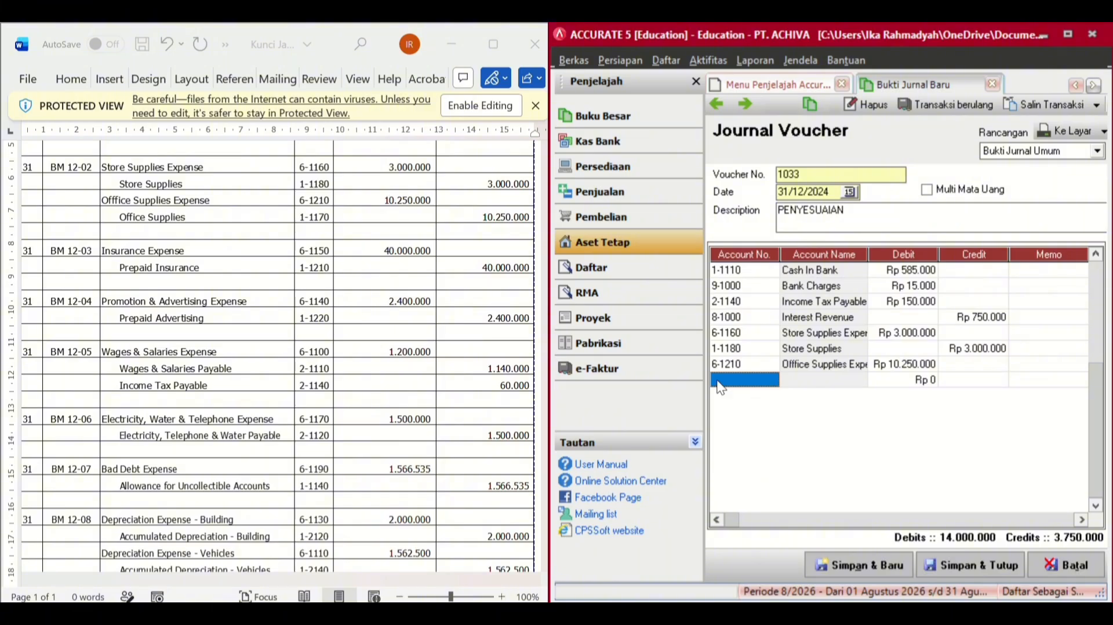
- Add a line crediting 1-1170 Office Supplies 10.250.000
{"action": "left_click", "coordinate": [754, 381]}
{"action": "left_click", "coordinate": [772, 380]}
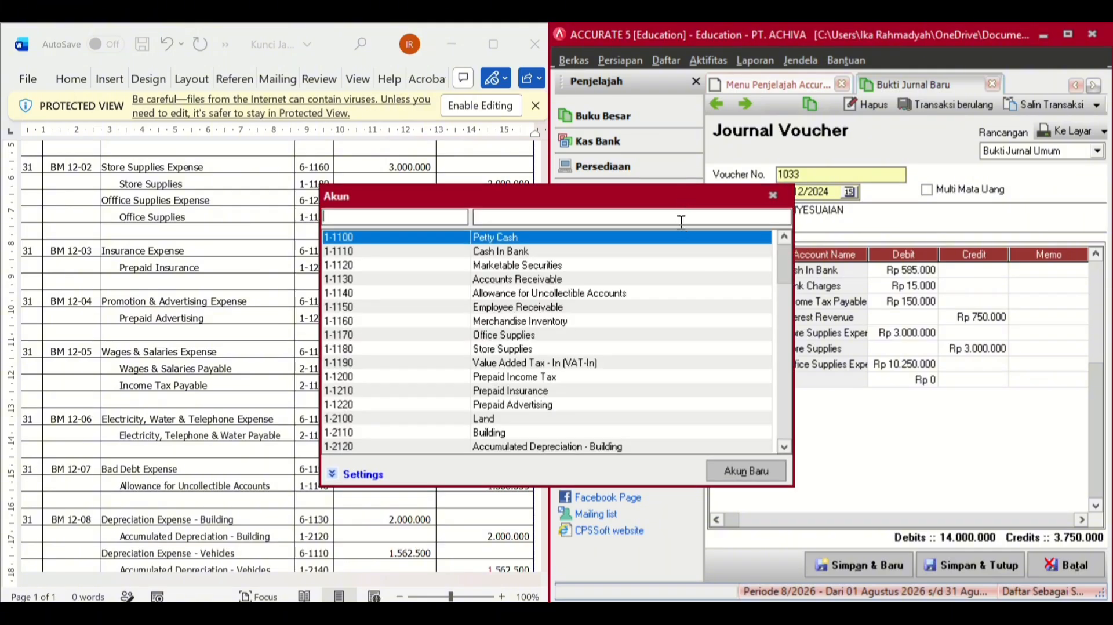
{"action": "left_click", "coordinate": [681, 216]}
{"action": "type", "text": "OFFI"}
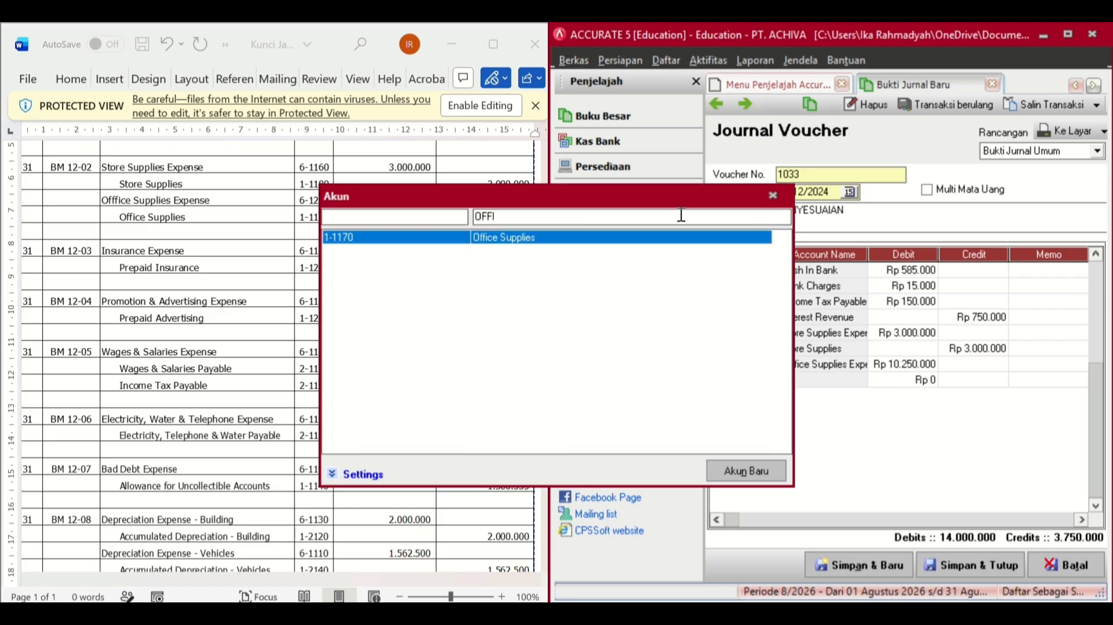
{"action": "double_click", "coordinate": [530, 238]}
{"action": "left_click", "coordinate": [1021, 380]}
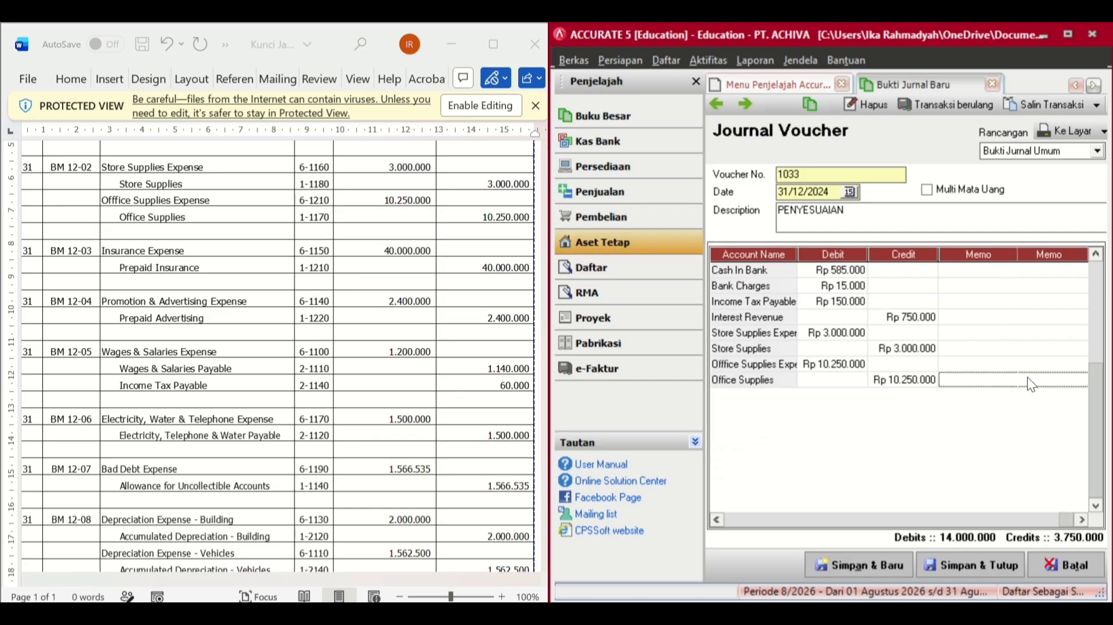
{"action": "key", "text": "Return"}
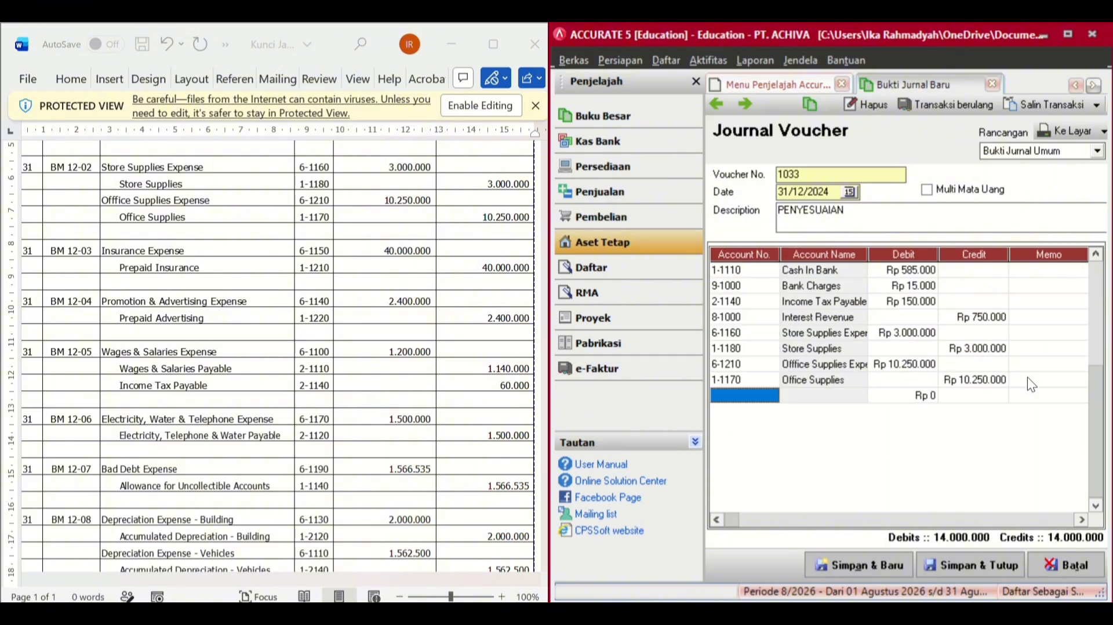
- Add a line debiting Insurance Expense 40.000.000
{"action": "left_click", "coordinate": [766, 397]}
{"action": "left_click", "coordinate": [771, 395]}
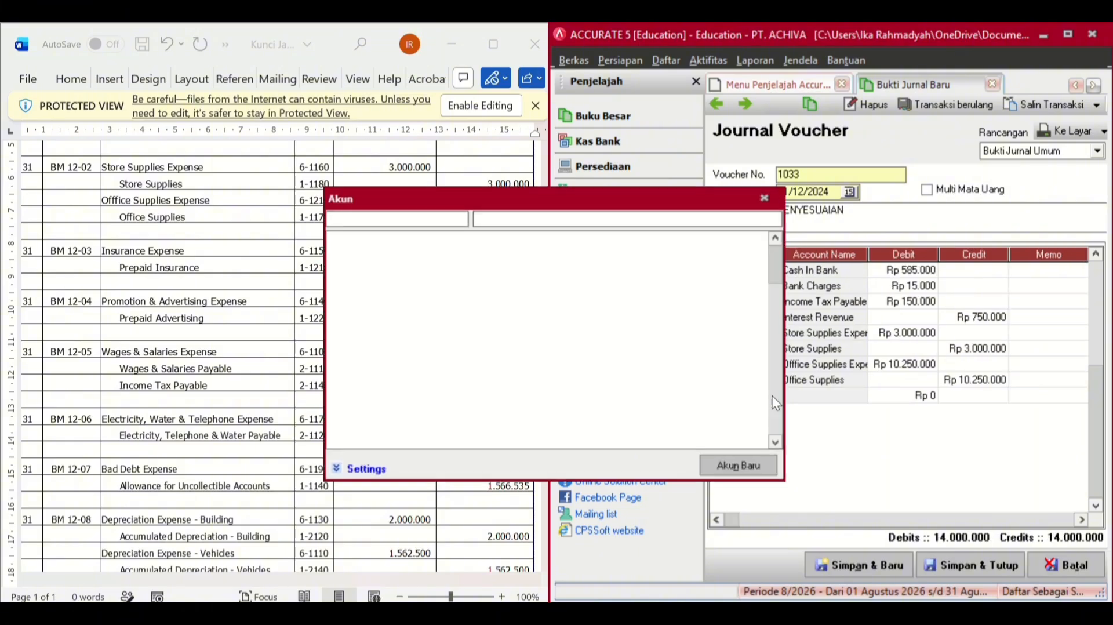
{"action": "type", "text": "INSUR"}
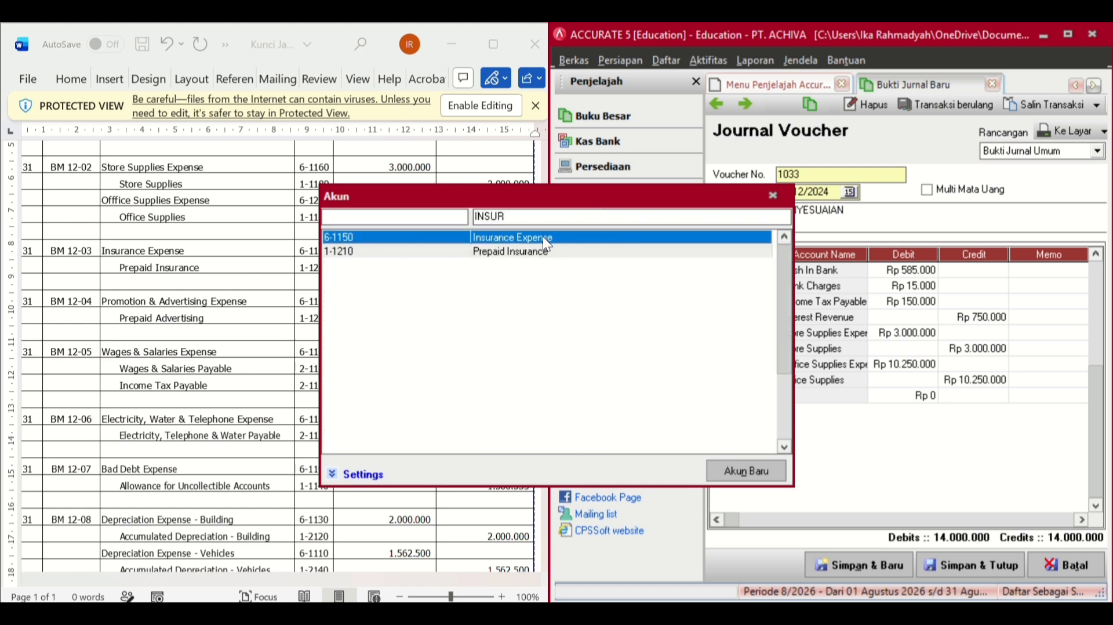
{"action": "double_click", "coordinate": [686, 235]}
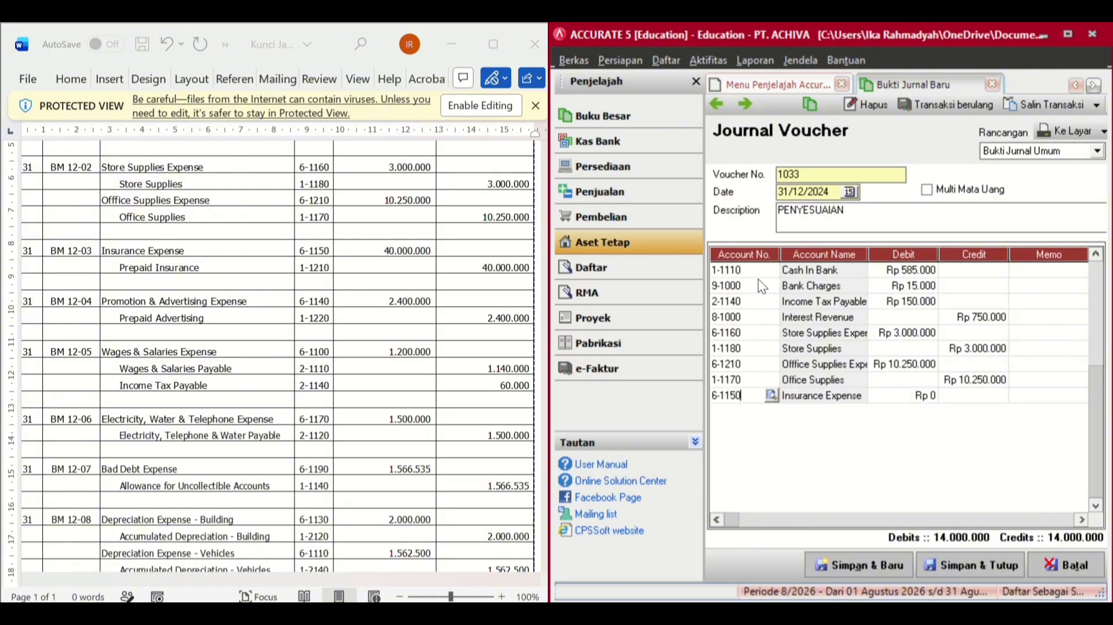
{"action": "left_click", "coordinate": [928, 395]}
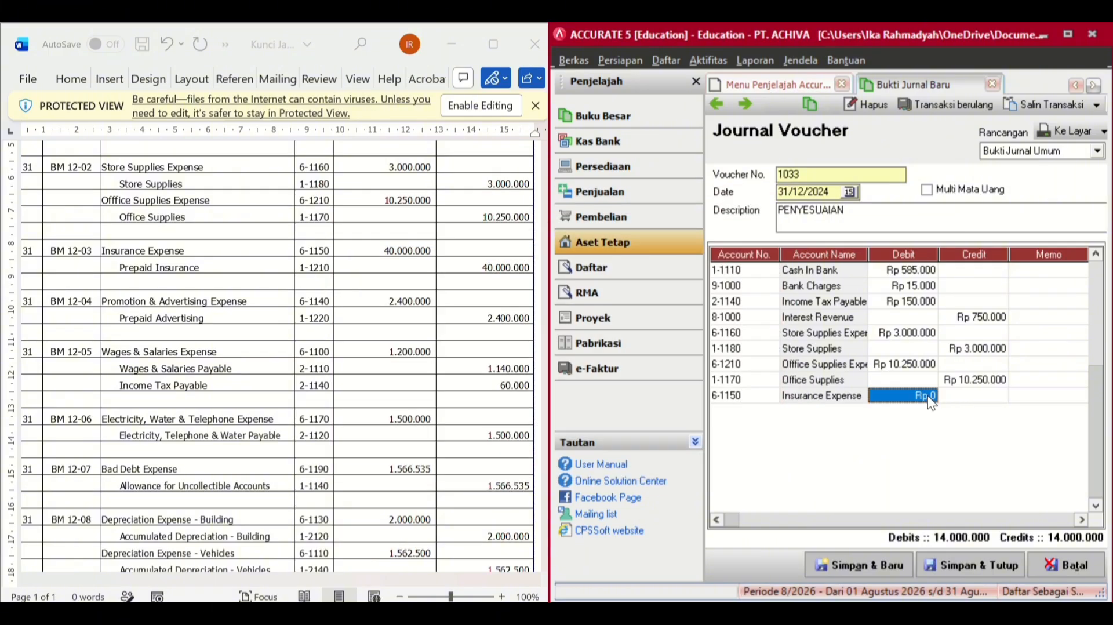
{"action": "type", "text": "40.000.0"}
{"action": "type", "text": "0000000"}
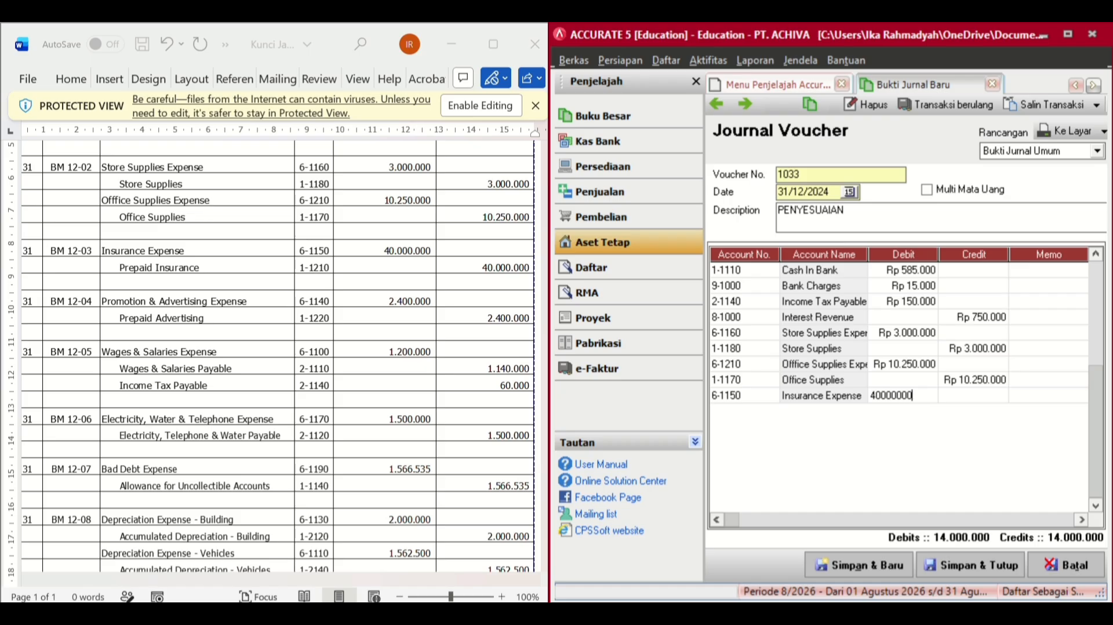
{"action": "key", "text": "Return"}
{"action": "key", "text": "Return"}
{"action": "key", "text": "Return"}
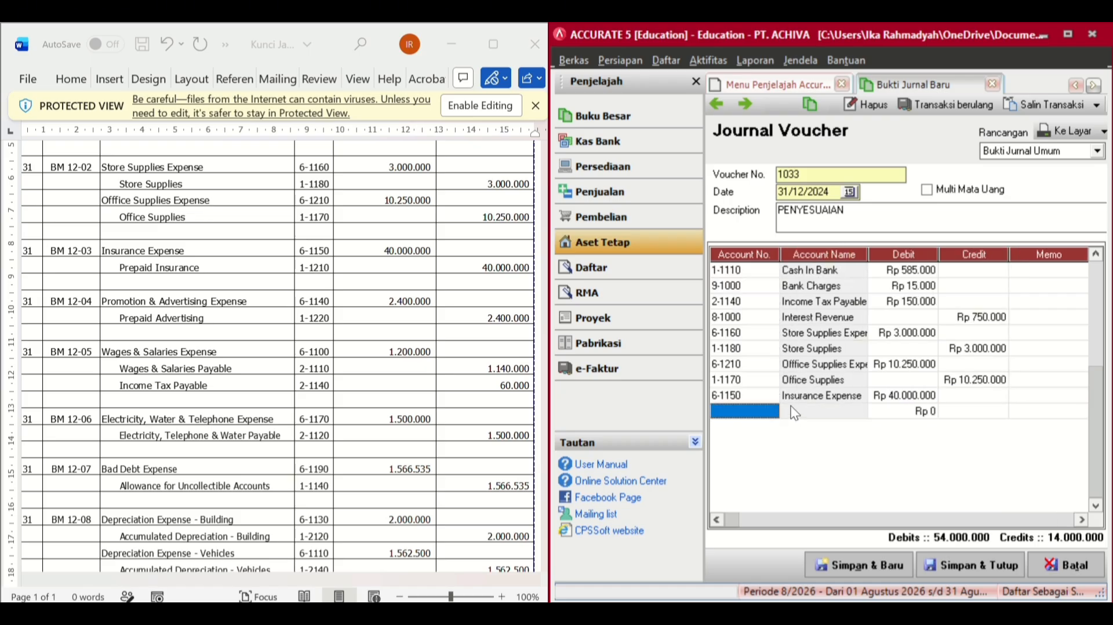
- Add a line crediting 1-1210 Prepaid Insurance 40.000.000
{"action": "left_click", "coordinate": [765, 411]}
{"action": "left_click", "coordinate": [771, 413]}
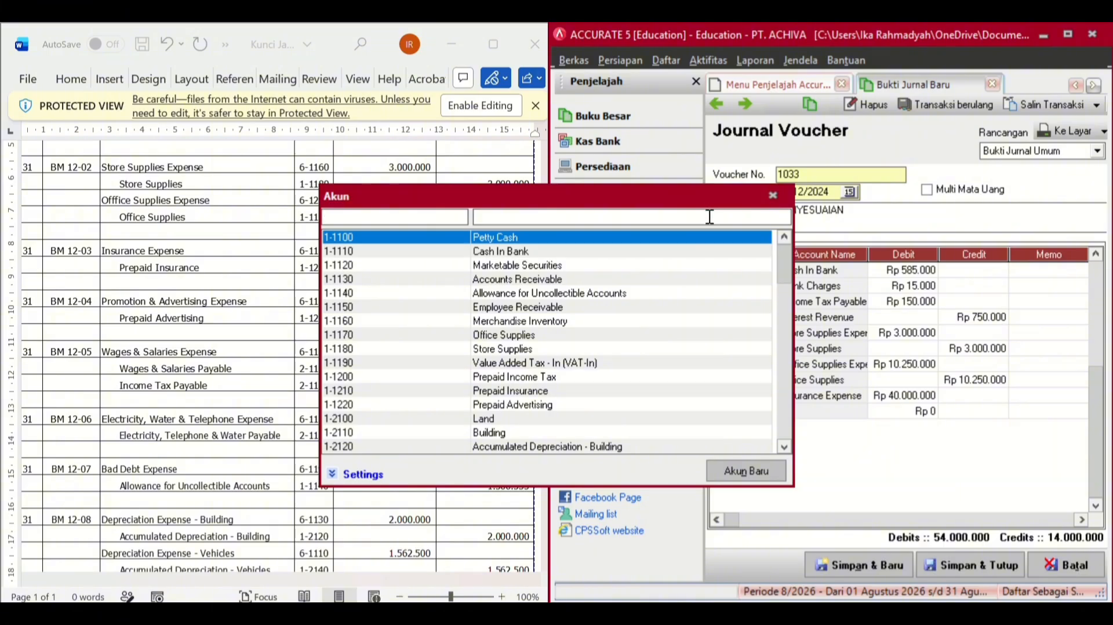
{"action": "left_click", "coordinate": [709, 216]}
{"action": "type", "text": "PRE"}
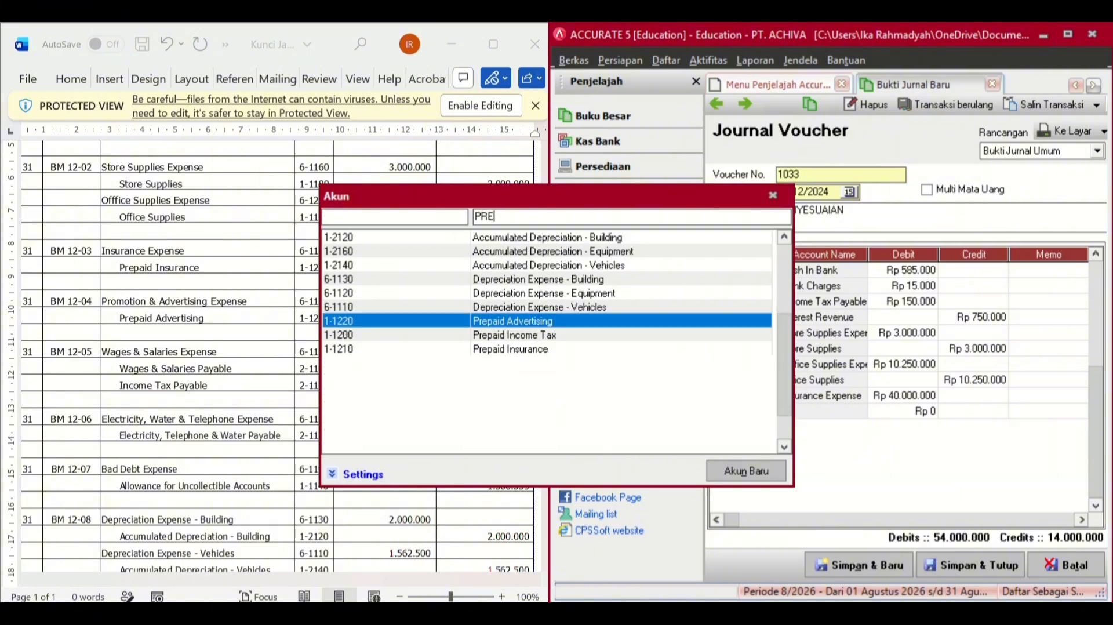
{"action": "type", "text": "PAI"}
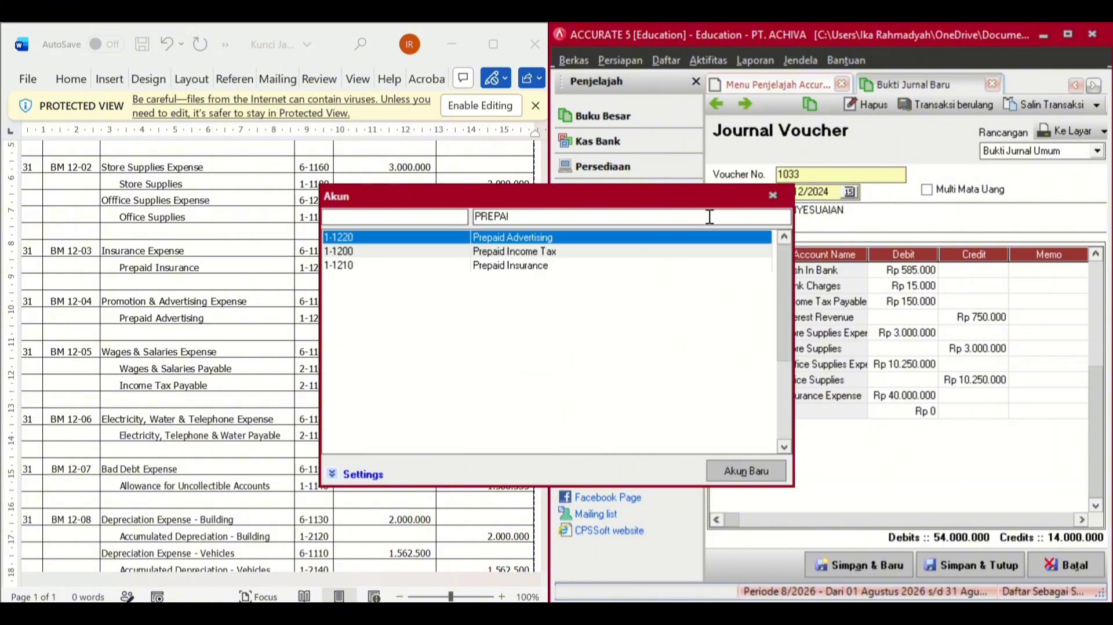
{"action": "type", "text": "D IN"}
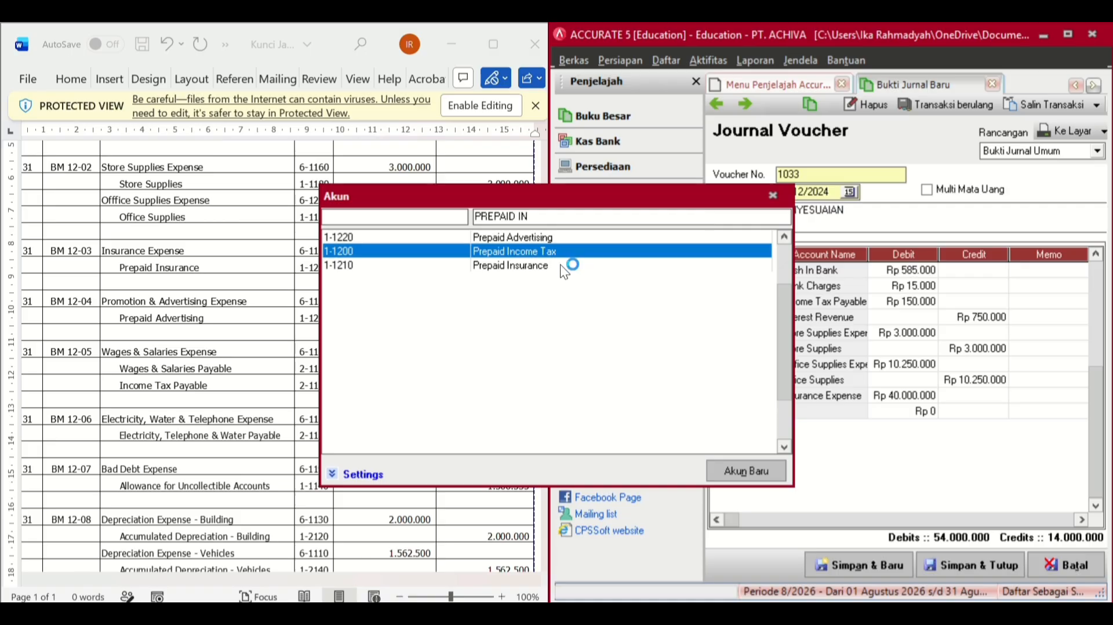
{"action": "left_click", "coordinate": [550, 266]}
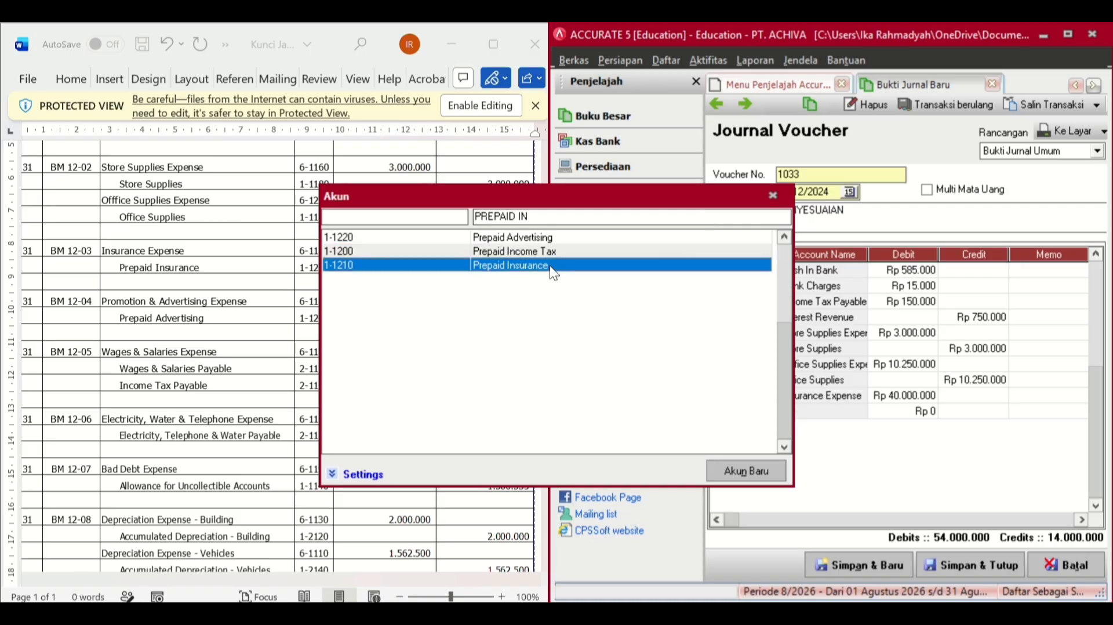
{"action": "double_click", "coordinate": [726, 268]}
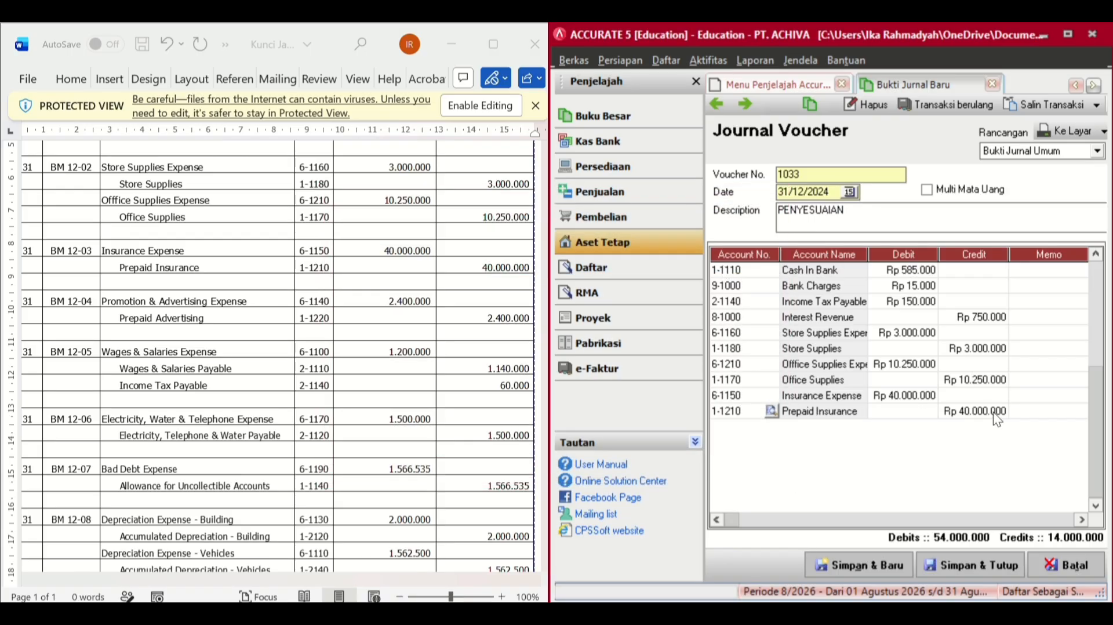
{"action": "left_click", "coordinate": [1024, 412]}
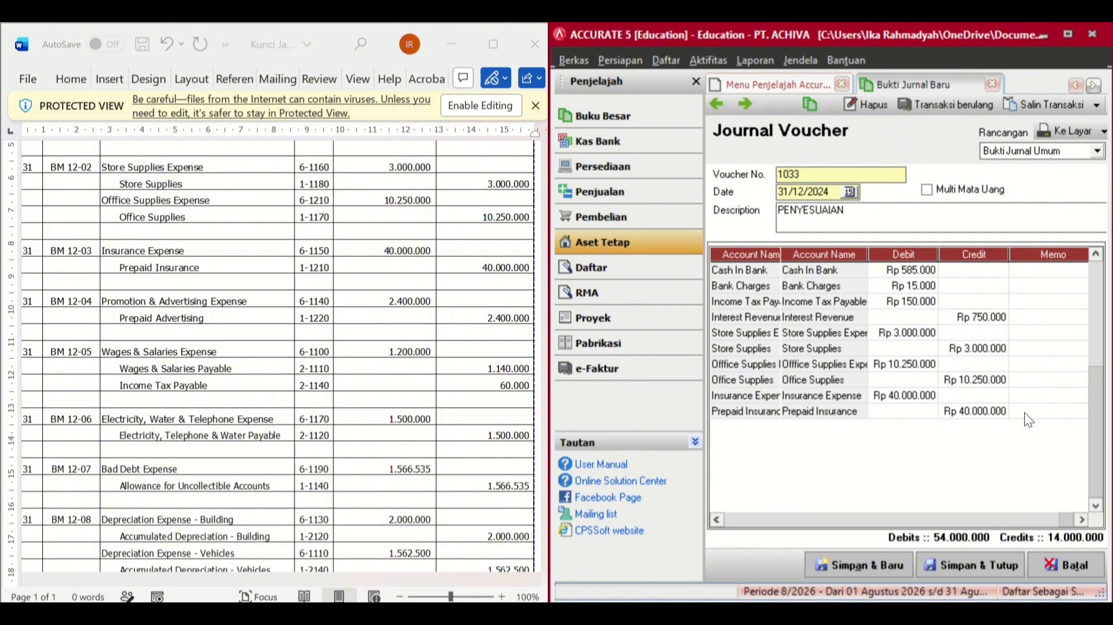
{"action": "key", "text": "Tab"}
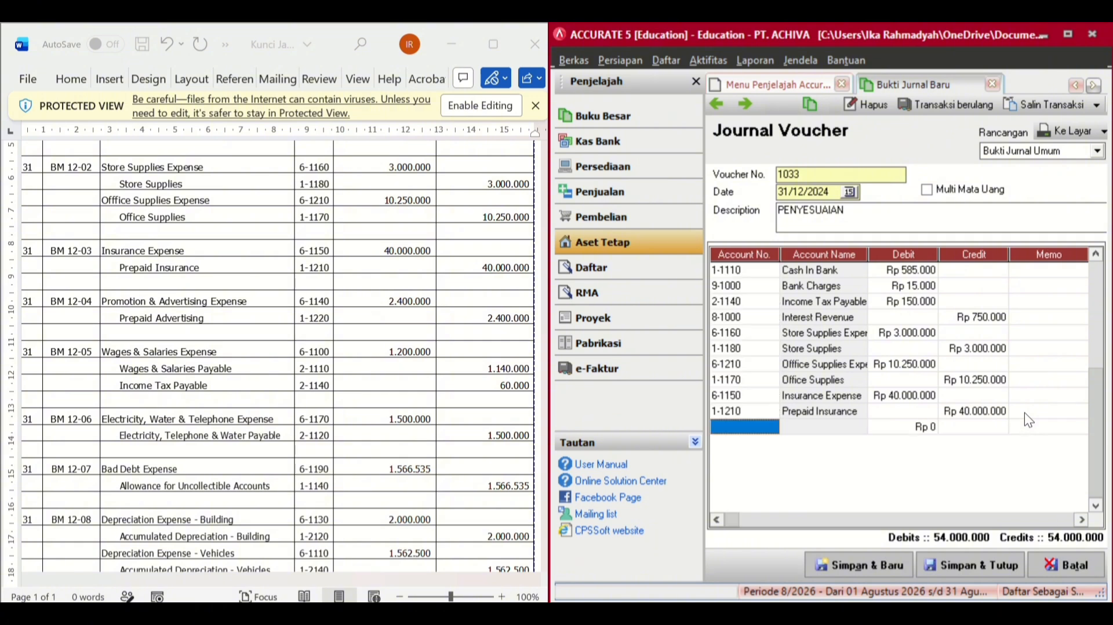
- Add a line debiting 6-1140 Promotion & Advertising Expense 2.400.000
{"action": "left_click", "coordinate": [772, 430]}
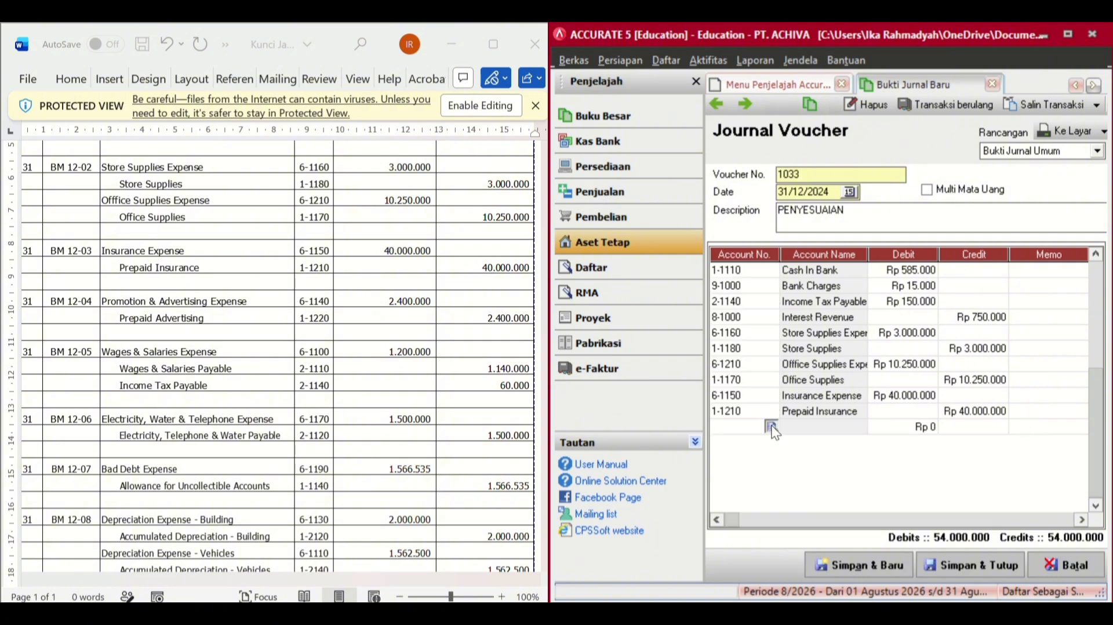
{"action": "left_click", "coordinate": [772, 427]}
{"action": "left_click", "coordinate": [698, 216]}
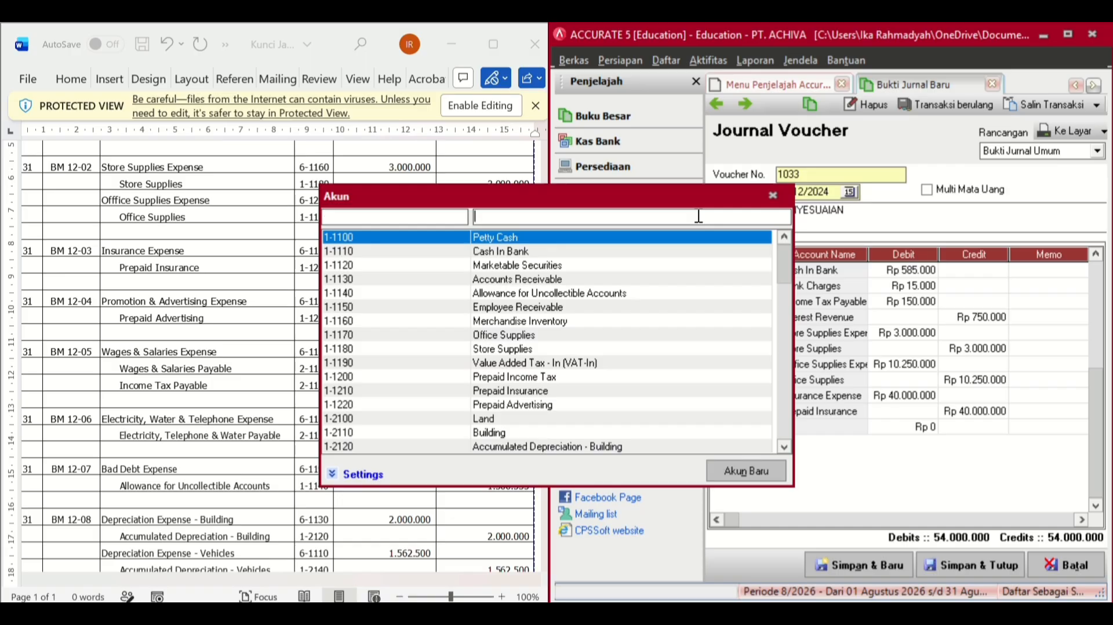
{"action": "type", "text": "PROMO"}
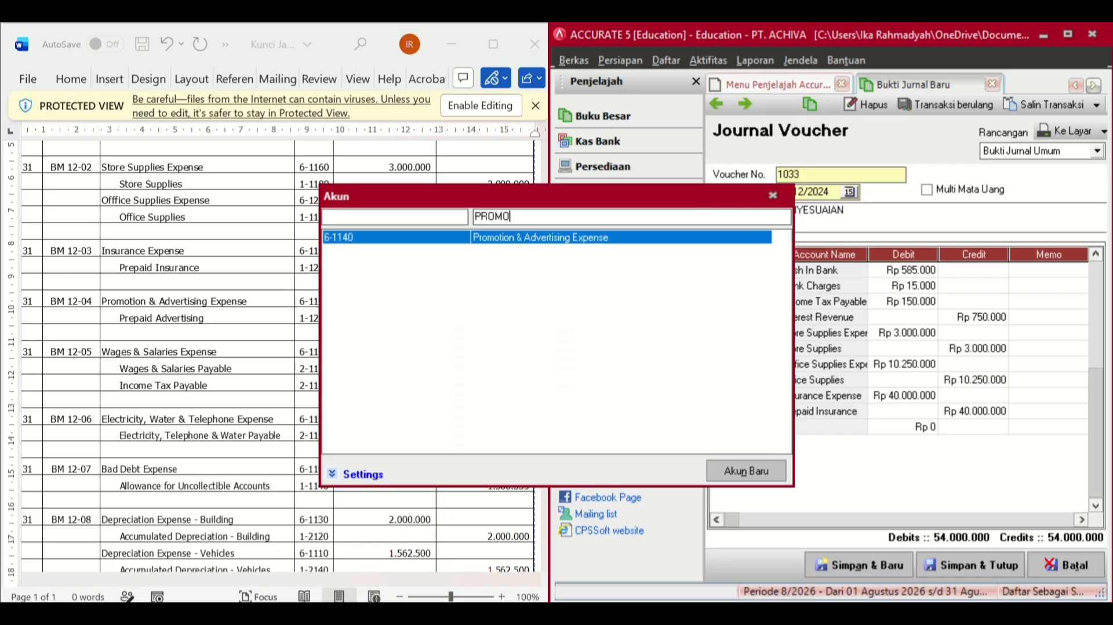
{"action": "double_click", "coordinate": [604, 238]}
{"action": "left_click", "coordinate": [929, 432]}
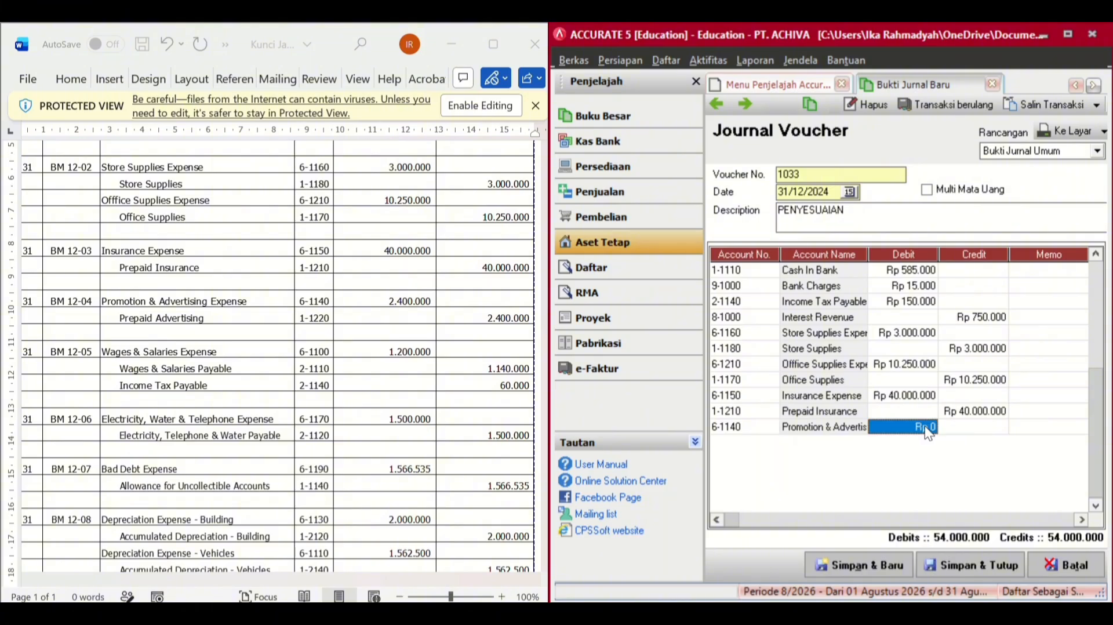
{"action": "type", "text": "2400000"}
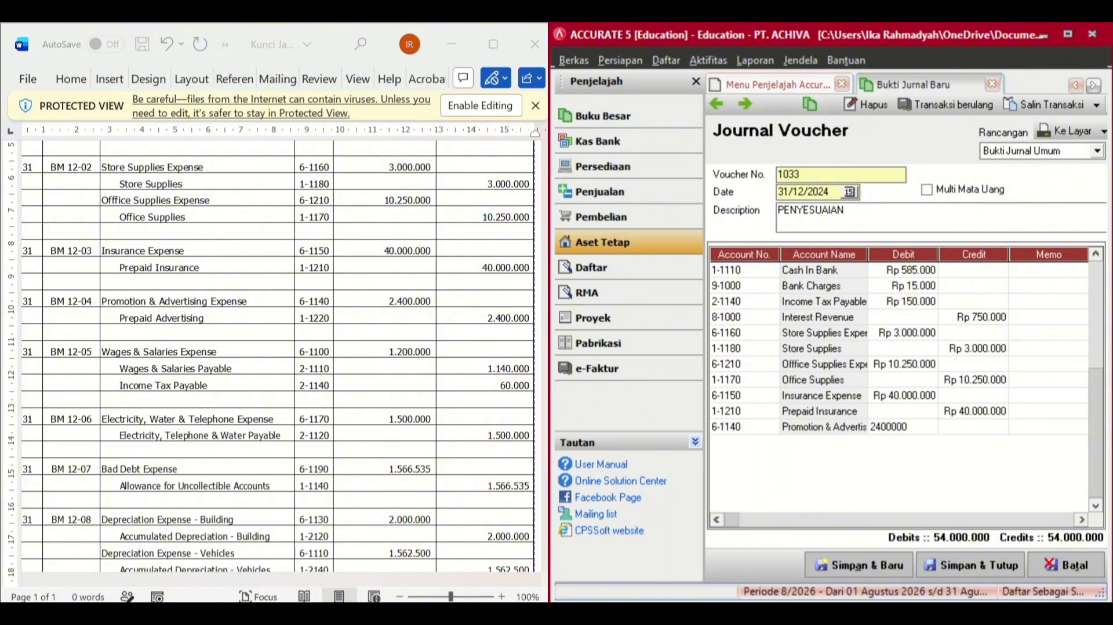
{"action": "key", "text": "Return"}
{"action": "key", "text": "Return"}
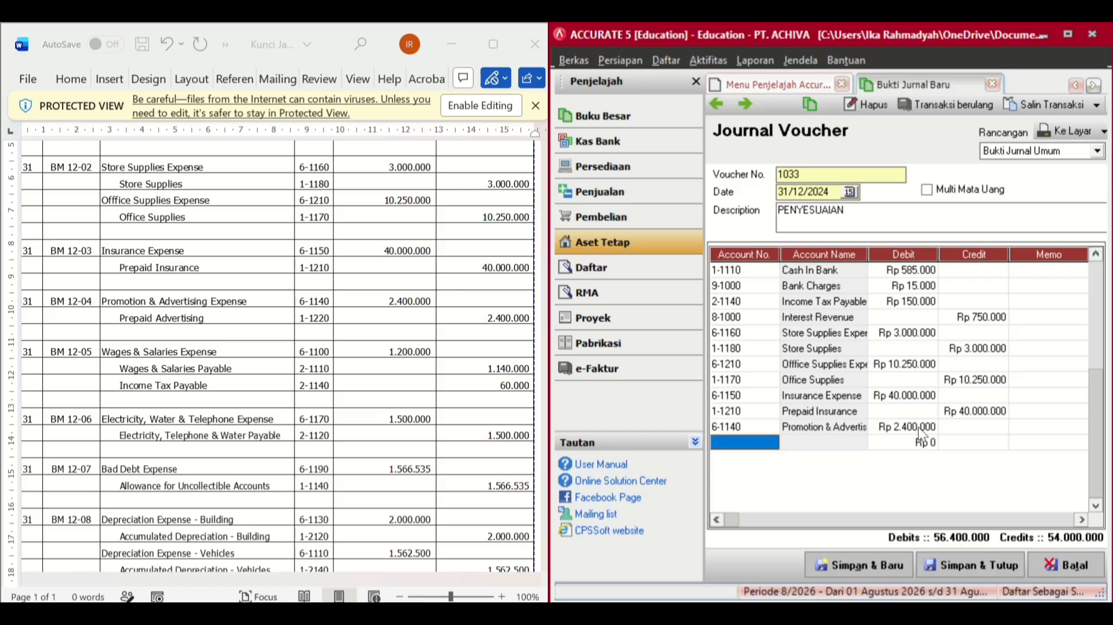
- Add a line crediting 1-1220 Prepaid Advertising 2.400.000
{"action": "double_click", "coordinate": [762, 443]}
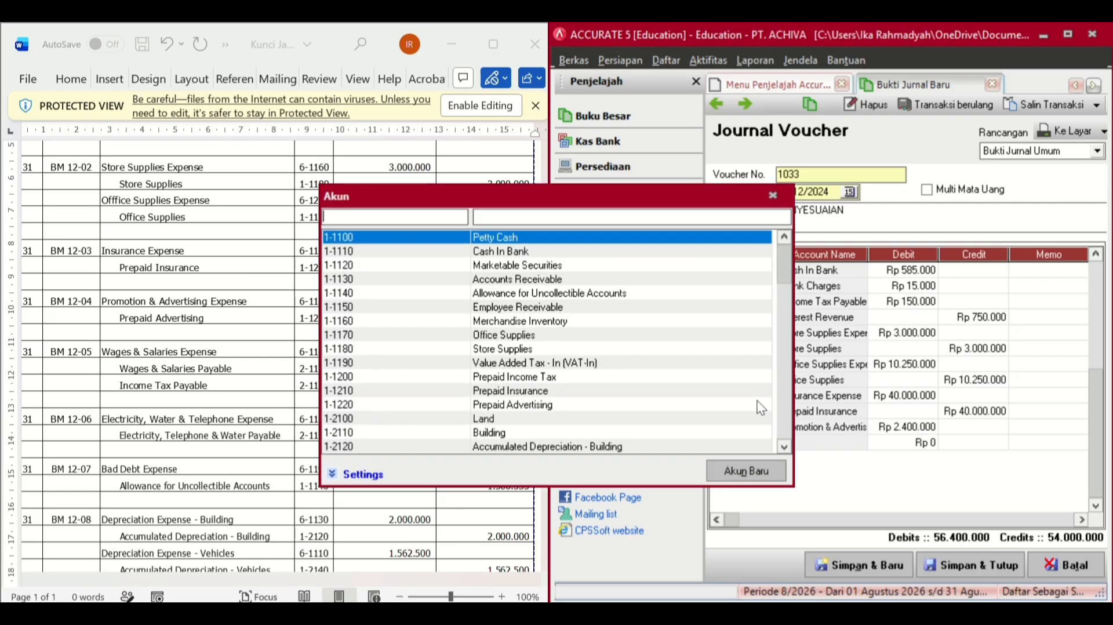
{"action": "left_click", "coordinate": [666, 214]}
{"action": "type", "text": "PRE"}
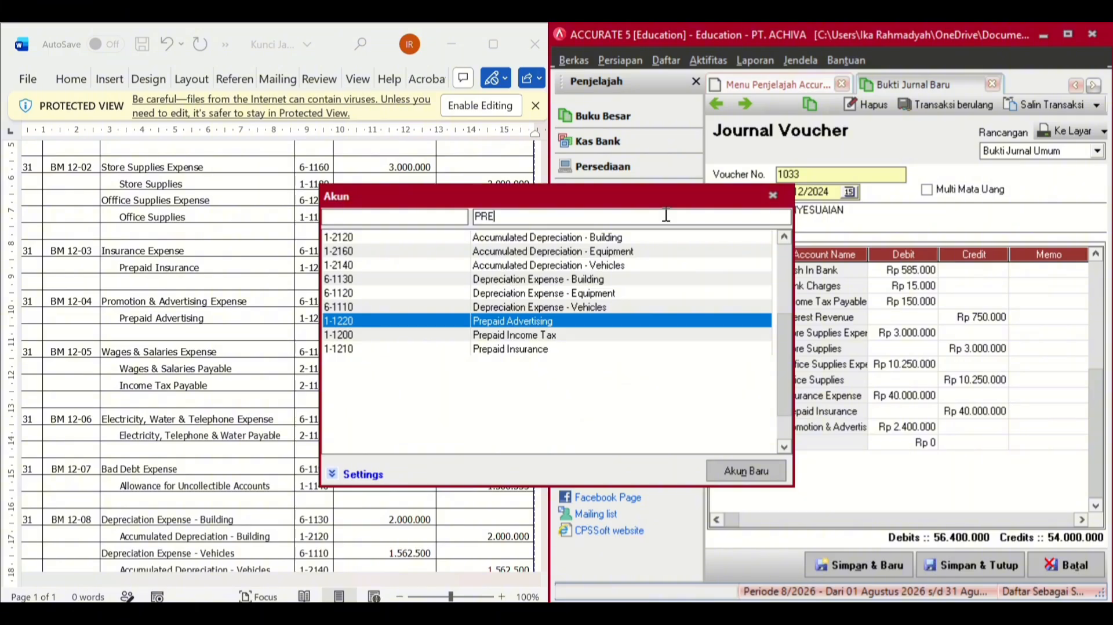
{"action": "double_click", "coordinate": [622, 321]}
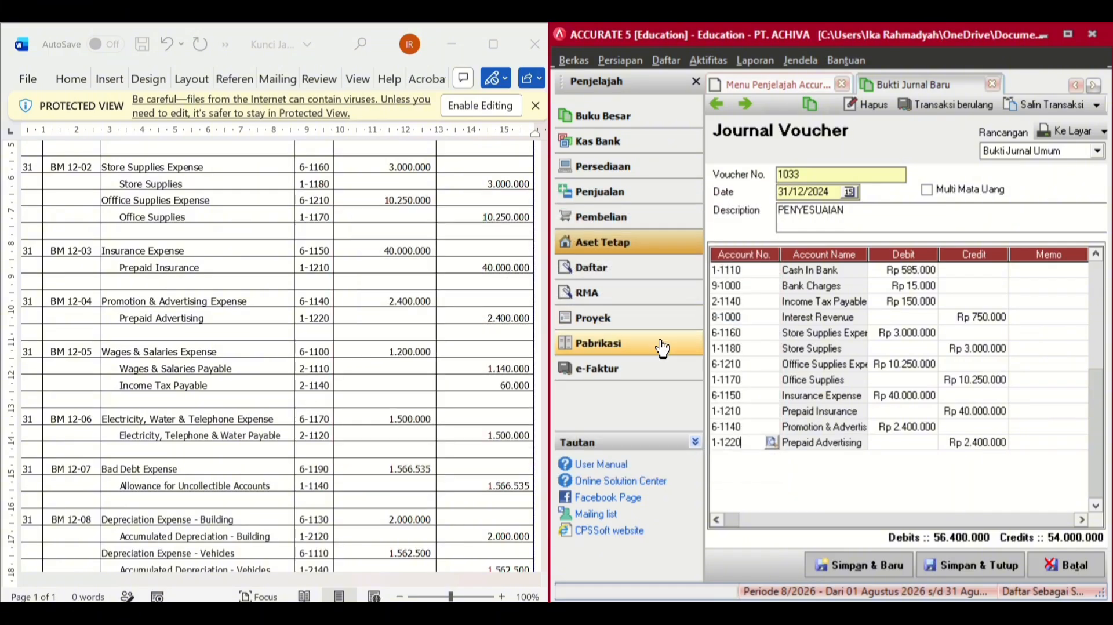
{"action": "left_click", "coordinate": [1000, 444]}
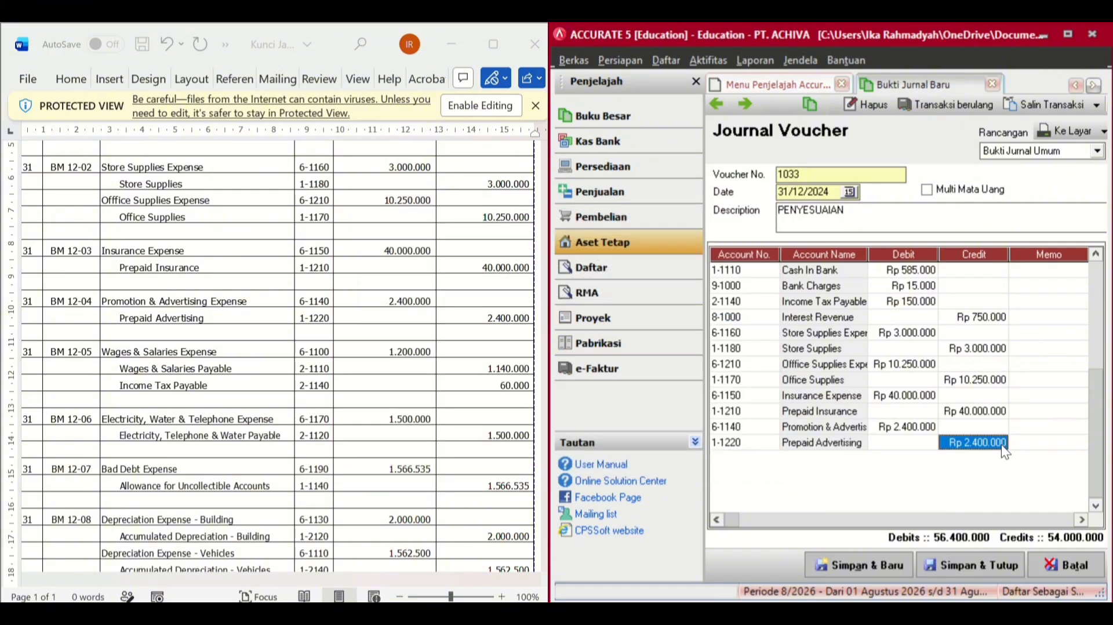
{"action": "key", "text": "Tab"}
{"action": "key", "text": "Tab"}
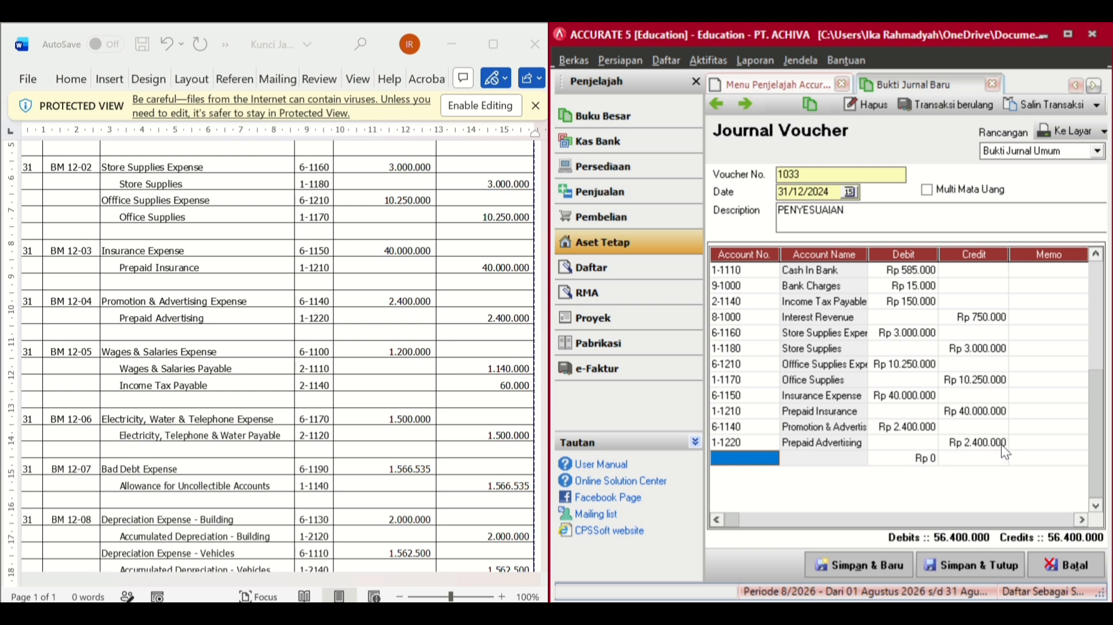
{"action": "scroll", "coordinate": [341, 492], "scroll_direction": "down", "scroll_amount": 6}
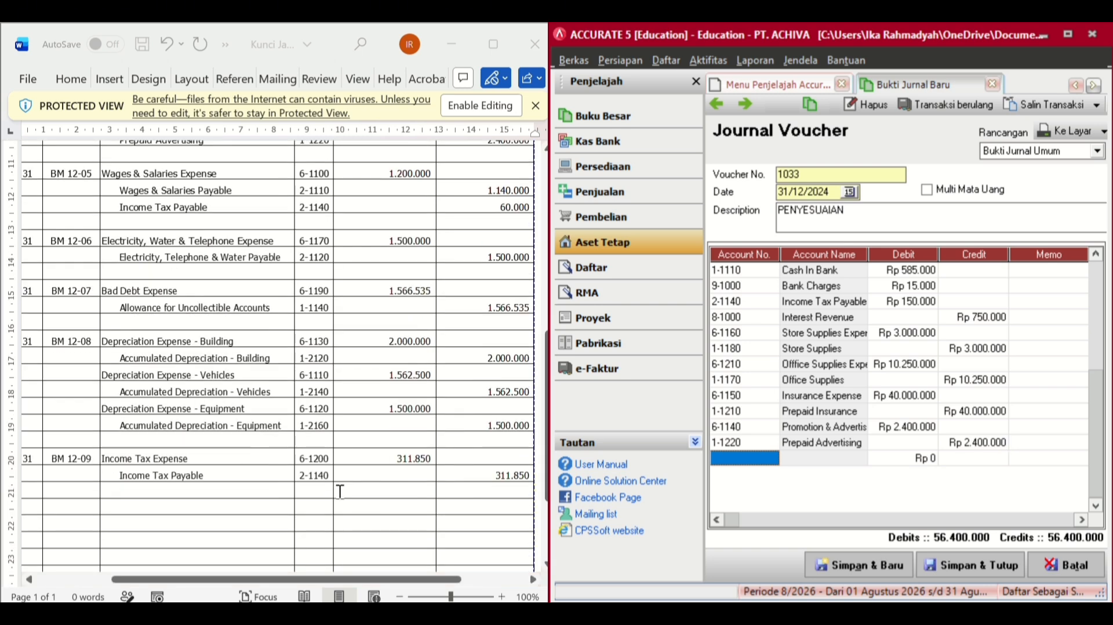
{"action": "scroll", "coordinate": [341, 491], "scroll_direction": "up", "scroll_amount": 2}
{"action": "scroll", "coordinate": [340, 492], "scroll_direction": "down", "scroll_amount": 1}
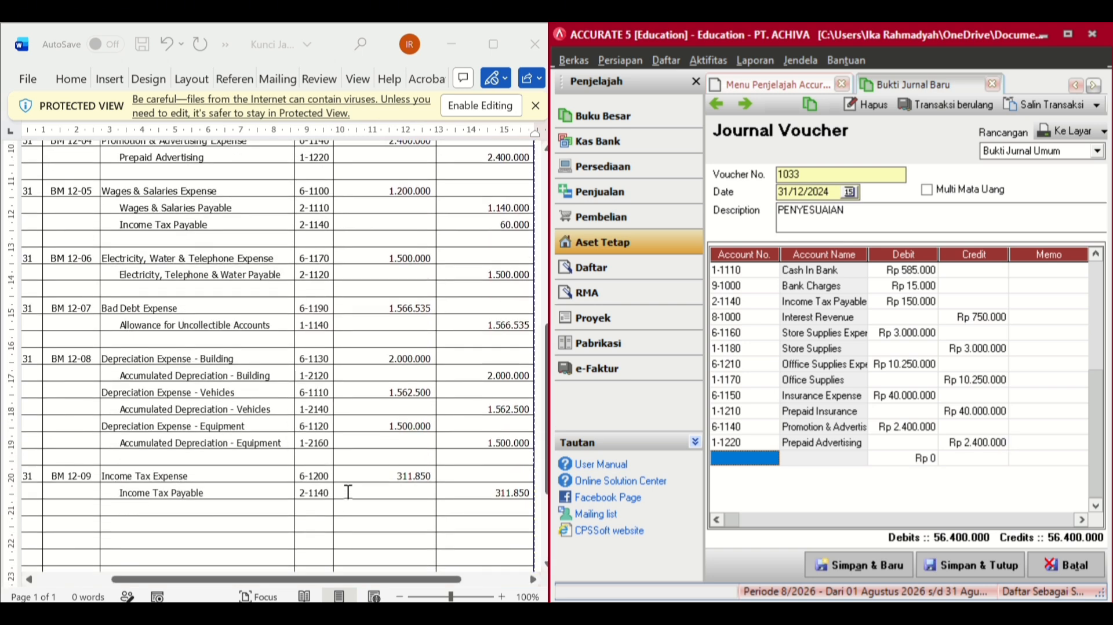
- Add a line debiting Wages & Salaries Expense 1.200.000
{"action": "left_click", "coordinate": [771, 458]}
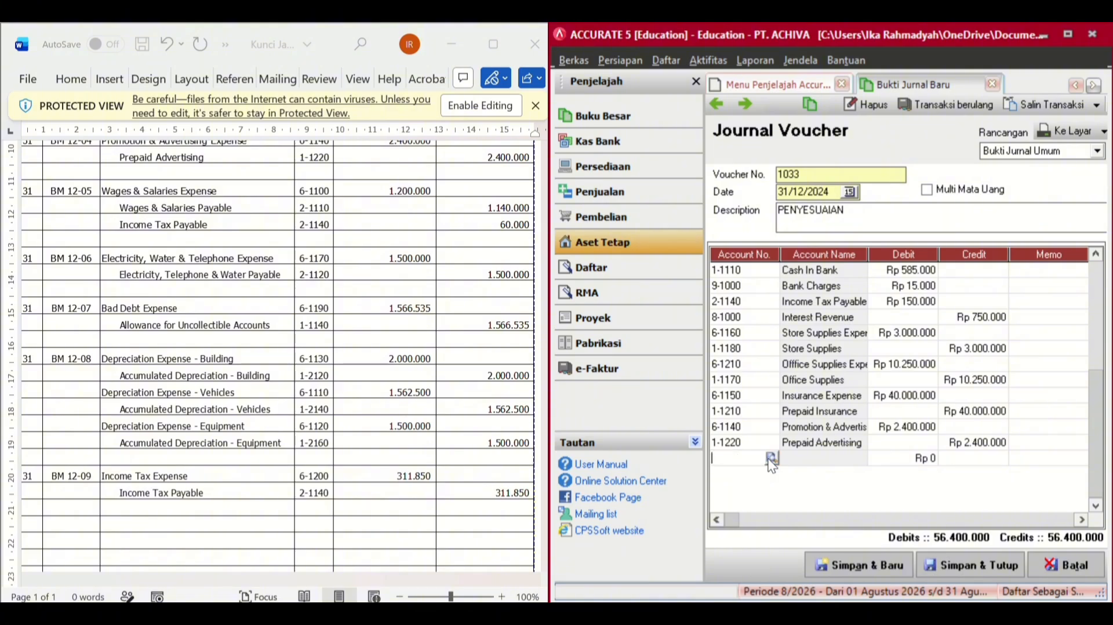
{"action": "left_click", "coordinate": [771, 458]}
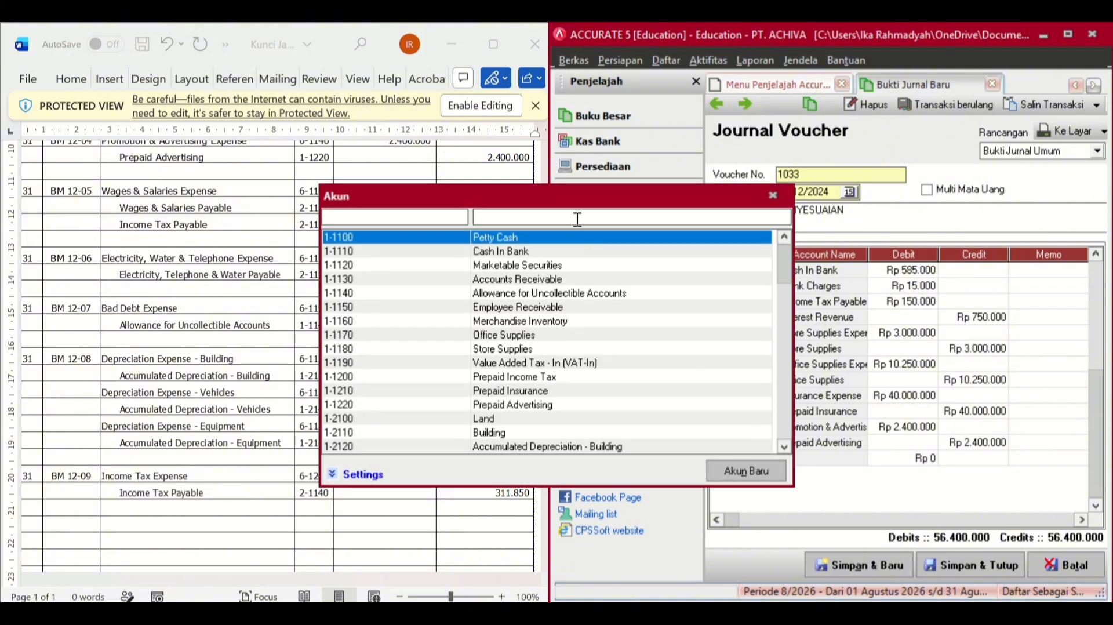
{"action": "type", "text": "WAGES"}
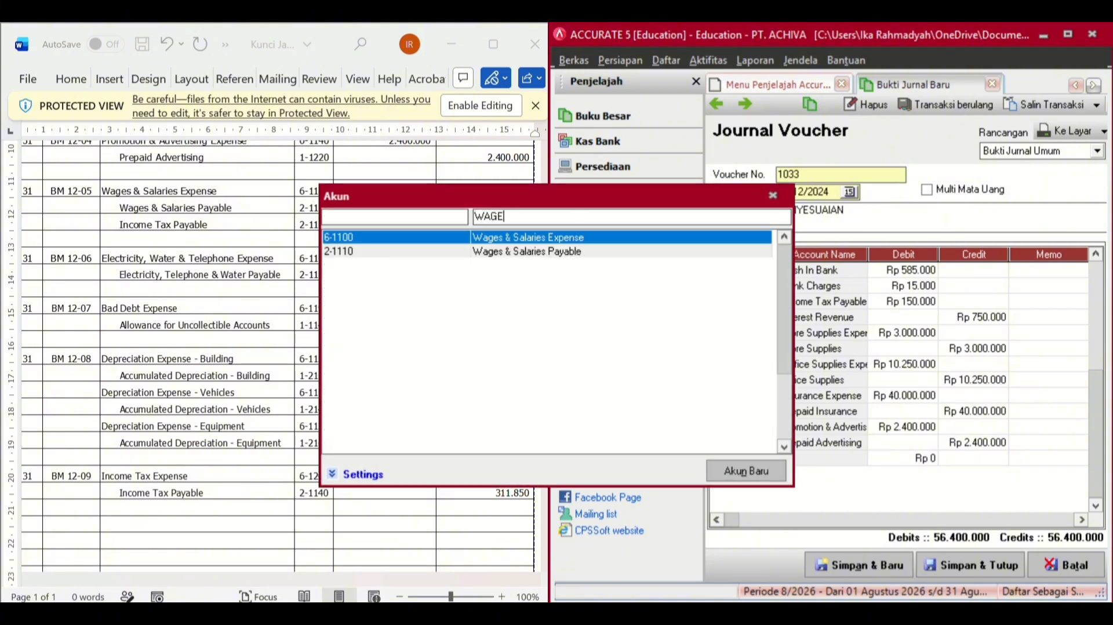
{"action": "left_click", "coordinate": [549, 238]}
{"action": "double_click", "coordinate": [548, 237]}
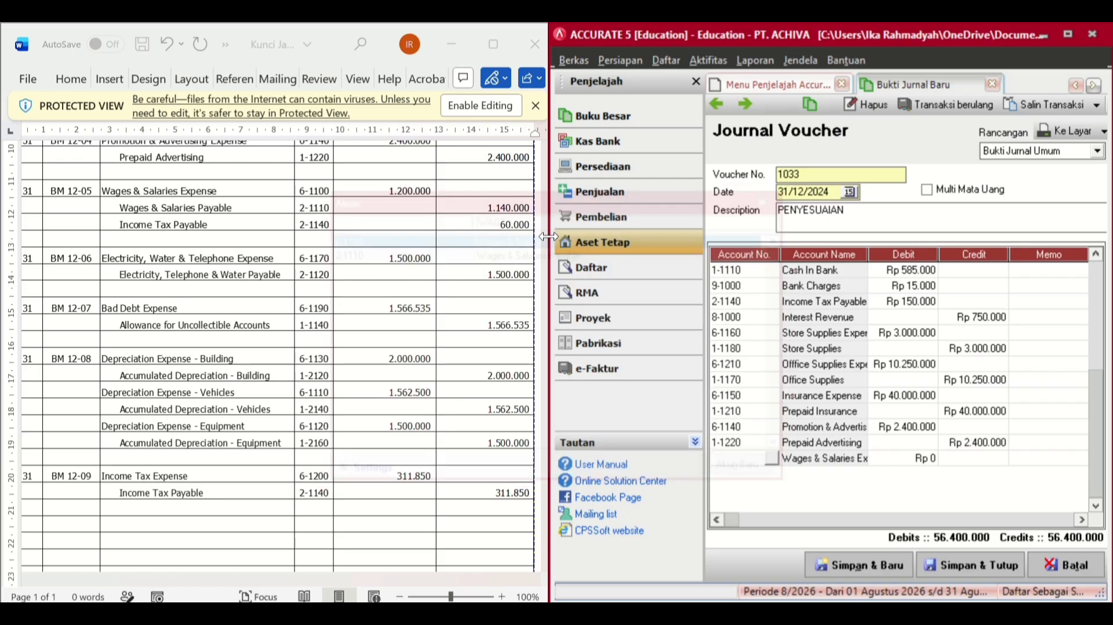
{"action": "left_click", "coordinate": [910, 459]}
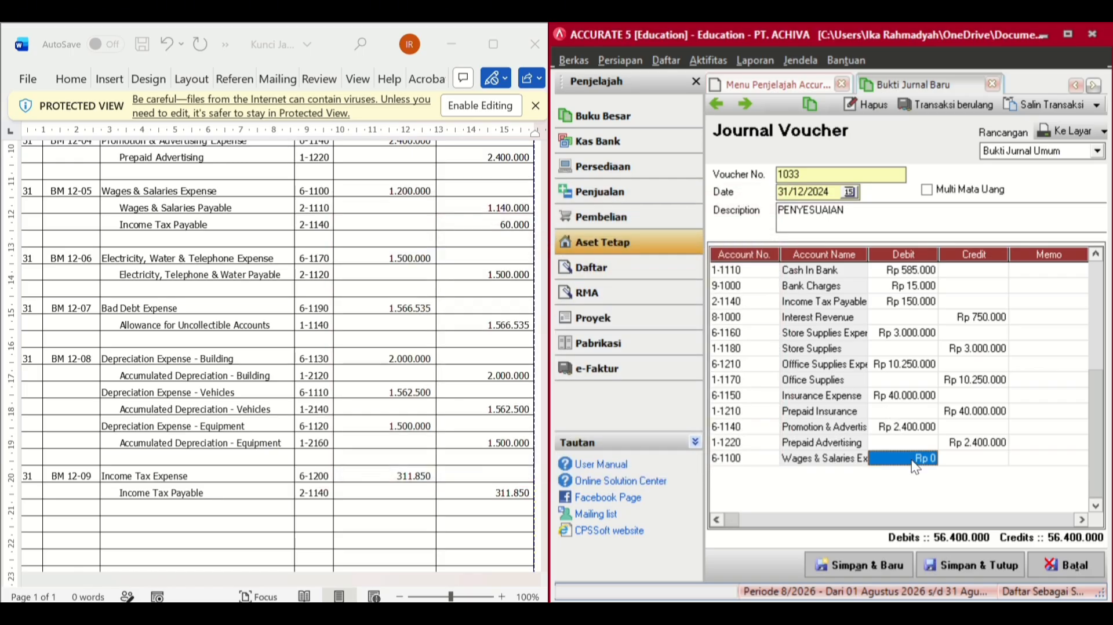
{"action": "type", "text": "1200000"}
{"action": "key", "text": "Return"}
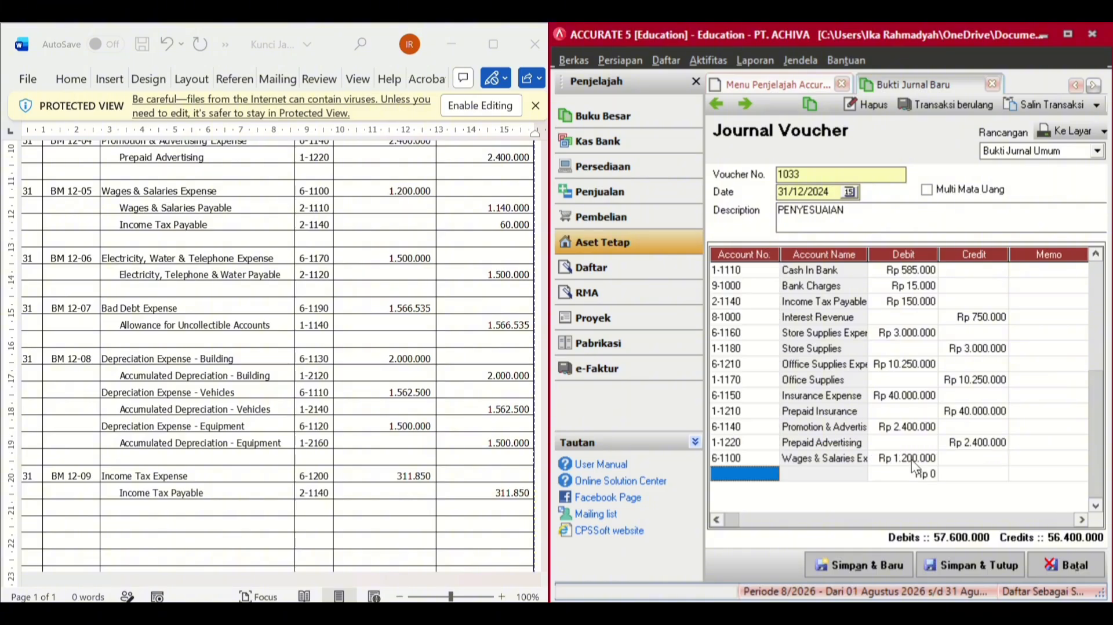
- Add a line crediting Wages & Salaries Payable 1.140.000
{"action": "left_click", "coordinate": [771, 476]}
{"action": "left_click", "coordinate": [772, 473]}
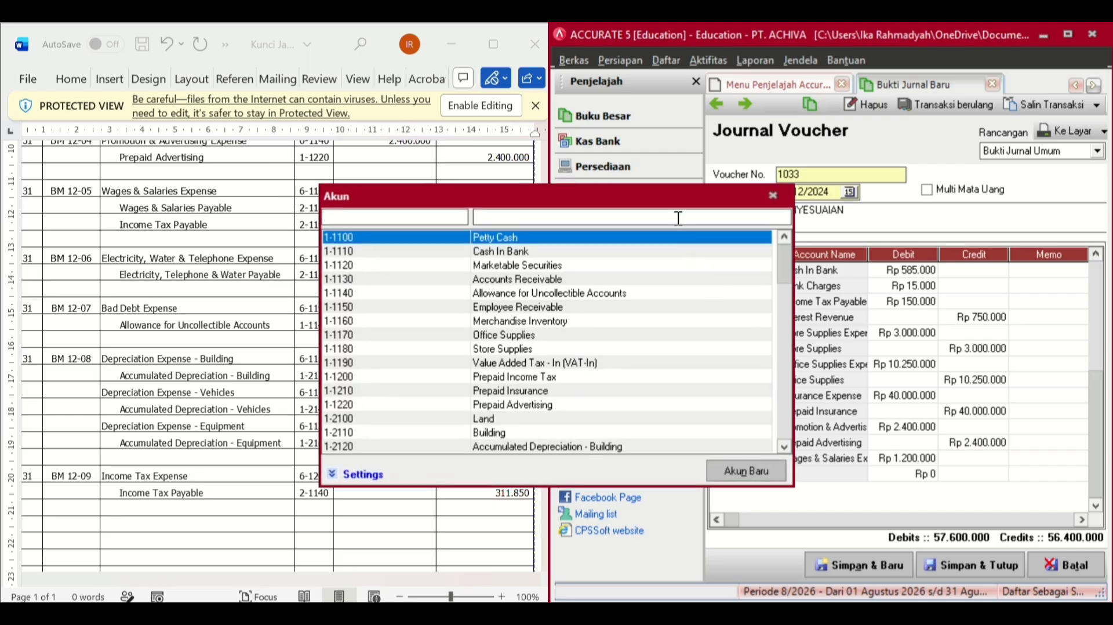
{"action": "type", "text": "WAGES"}
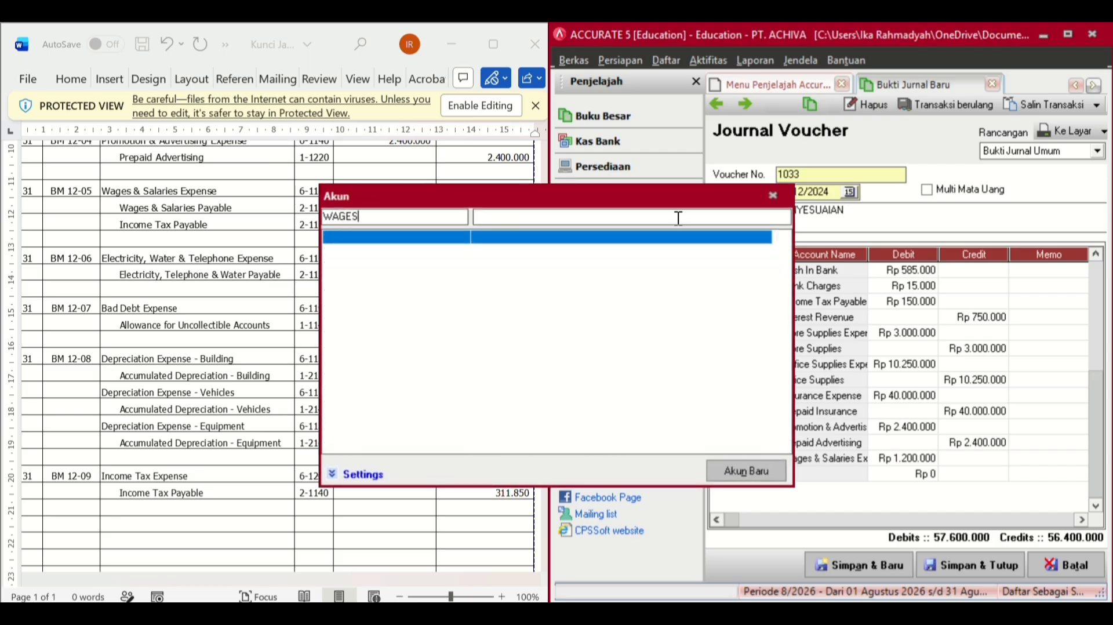
{"action": "key", "text": "BackSpace"}
{"action": "key", "text": "BackSpace"}
{"action": "key", "text": "BackSpace"}
{"action": "key", "text": "BackSpace"}
{"action": "key", "text": "BackSpace"}
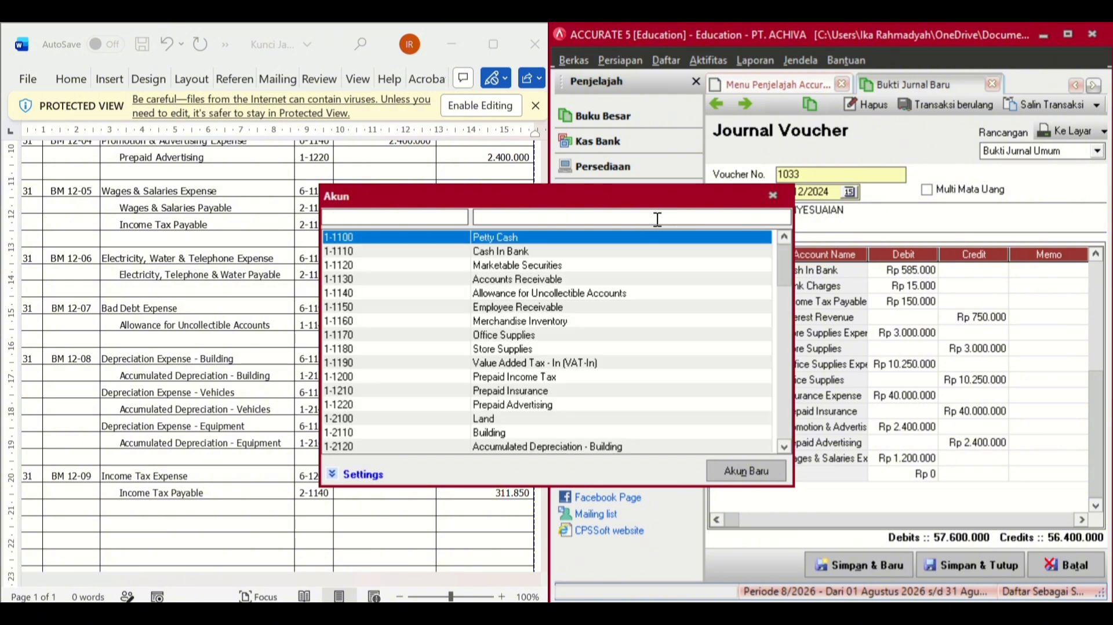
{"action": "type", "text": "WAGES"}
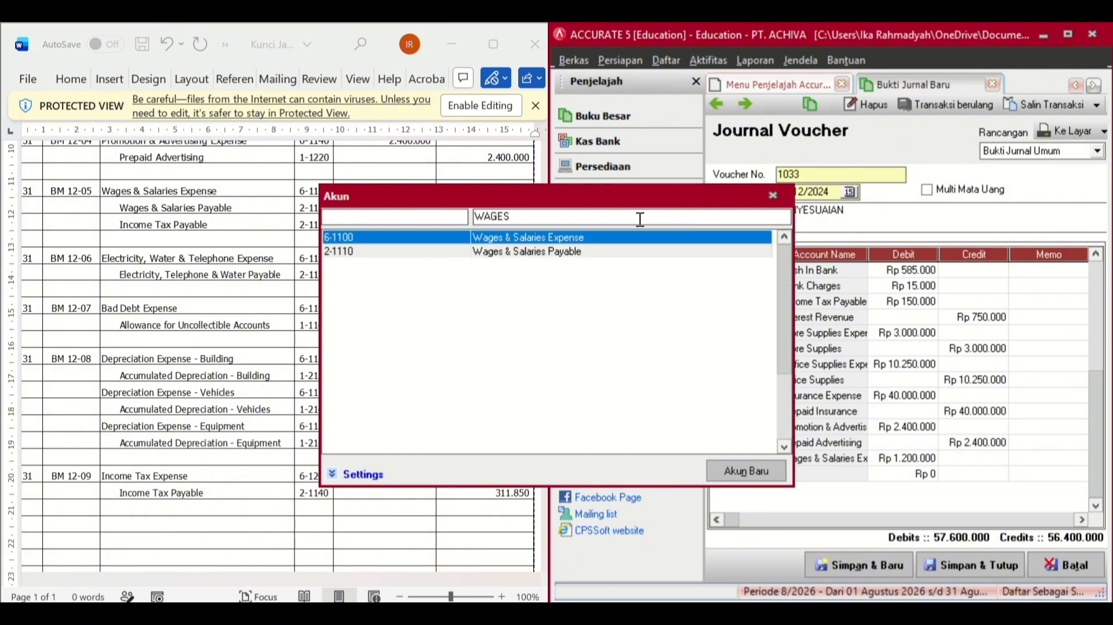
{"action": "double_click", "coordinate": [561, 251]}
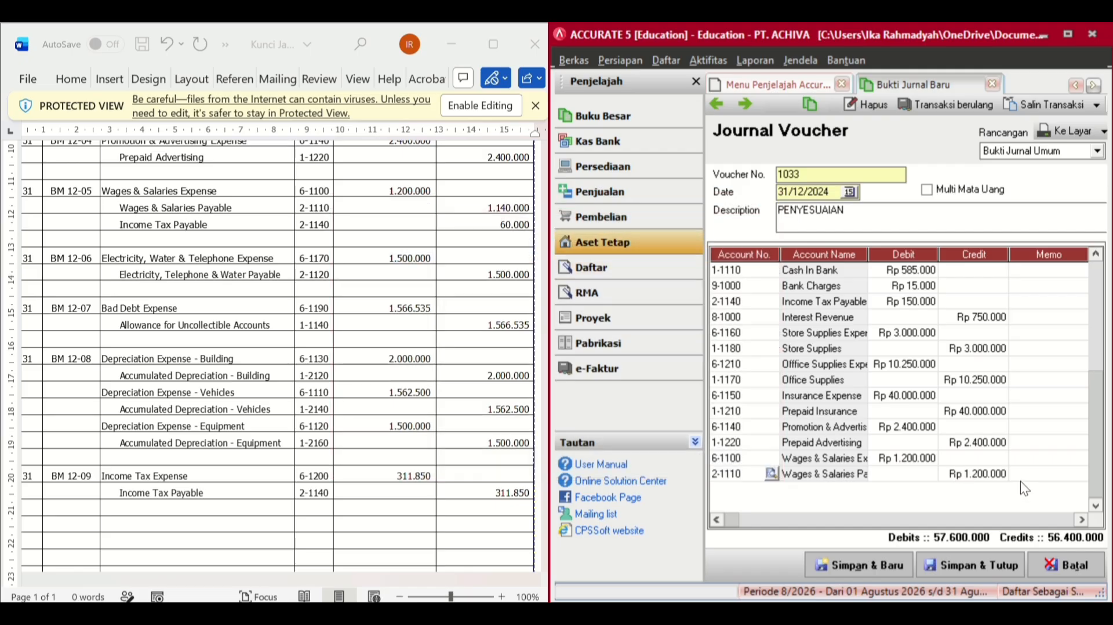
{"action": "left_click", "coordinate": [966, 474]}
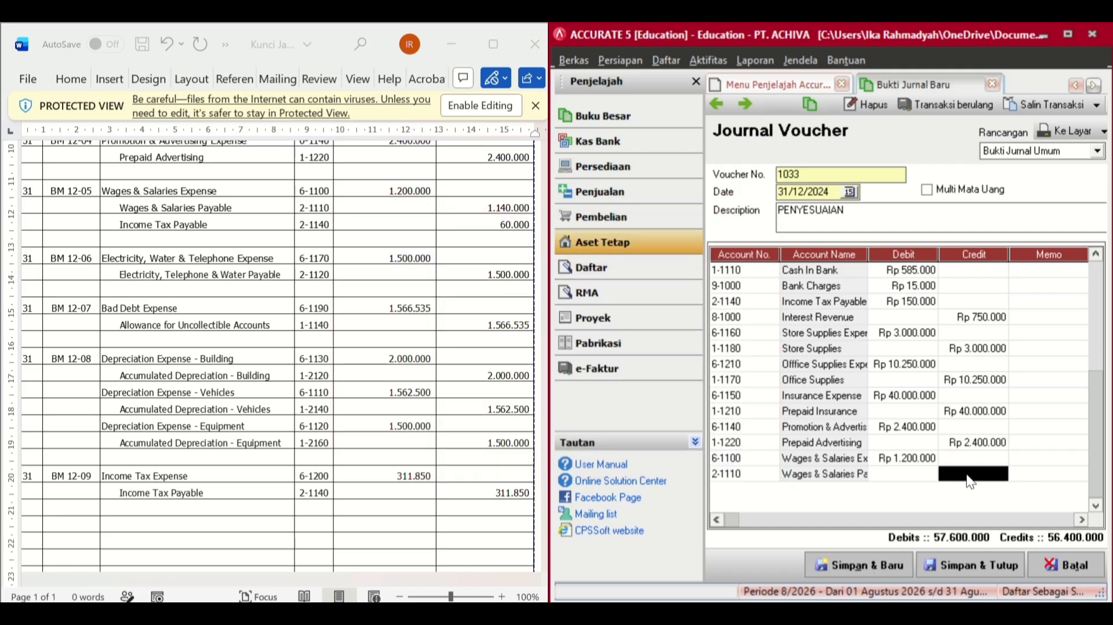
{"action": "left_click", "coordinate": [967, 474]}
{"action": "key", "text": "BackSpace"}
{"action": "key", "text": "BackSpace"}
{"action": "key", "text": "BackSpace"}
{"action": "key", "text": "BackSpace"}
{"action": "key", "text": "BackSpace"}
{"action": "key", "text": "BackSpace"}
{"action": "key", "text": "BackSpace"}
{"action": "type", "text": "1.14"}
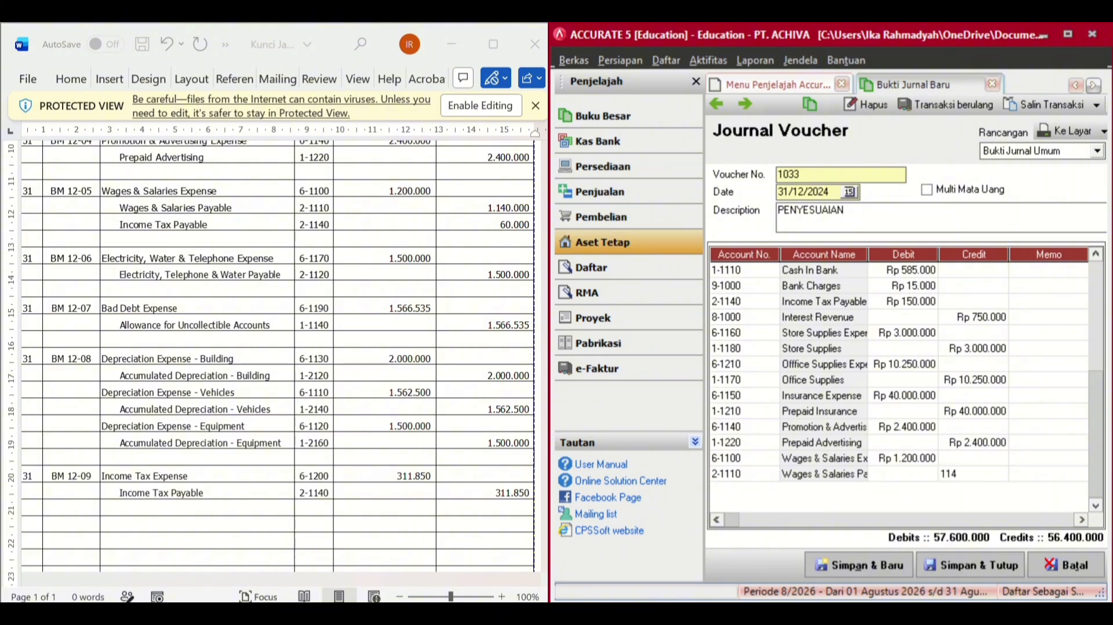
{"action": "type", "text": "0.0"}
{"action": "type", "text": "0000"}
{"action": "key", "text": "Return"}
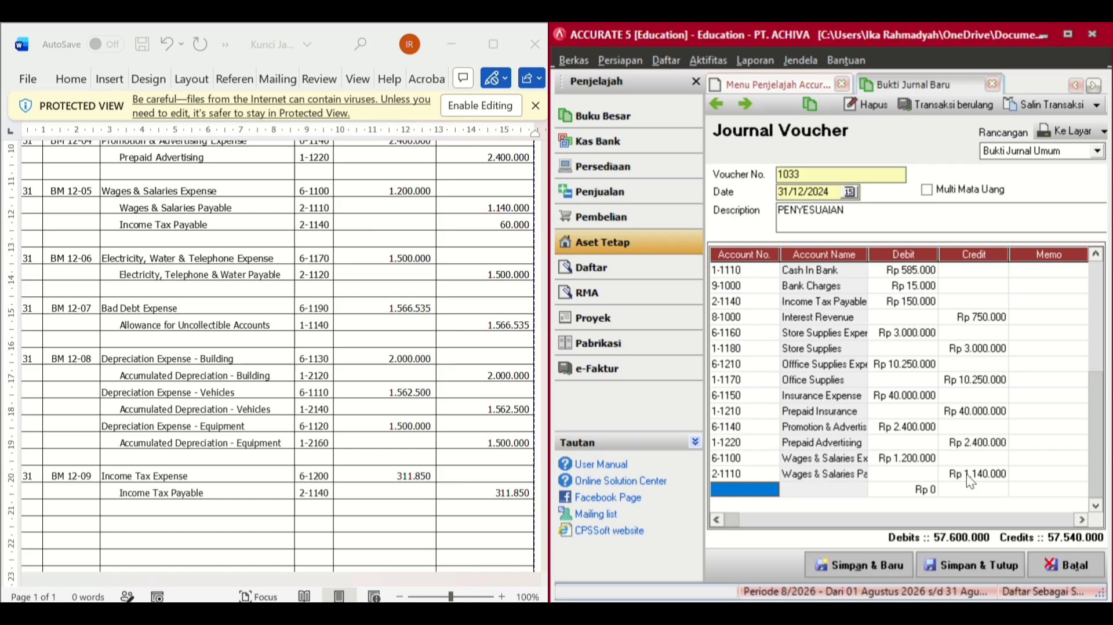
- Add a line crediting 2-1140 Income Tax Payable 60.000
{"action": "left_click", "coordinate": [763, 488]}
{"action": "left_click", "coordinate": [771, 489]}
{"action": "left_click", "coordinate": [710, 219]}
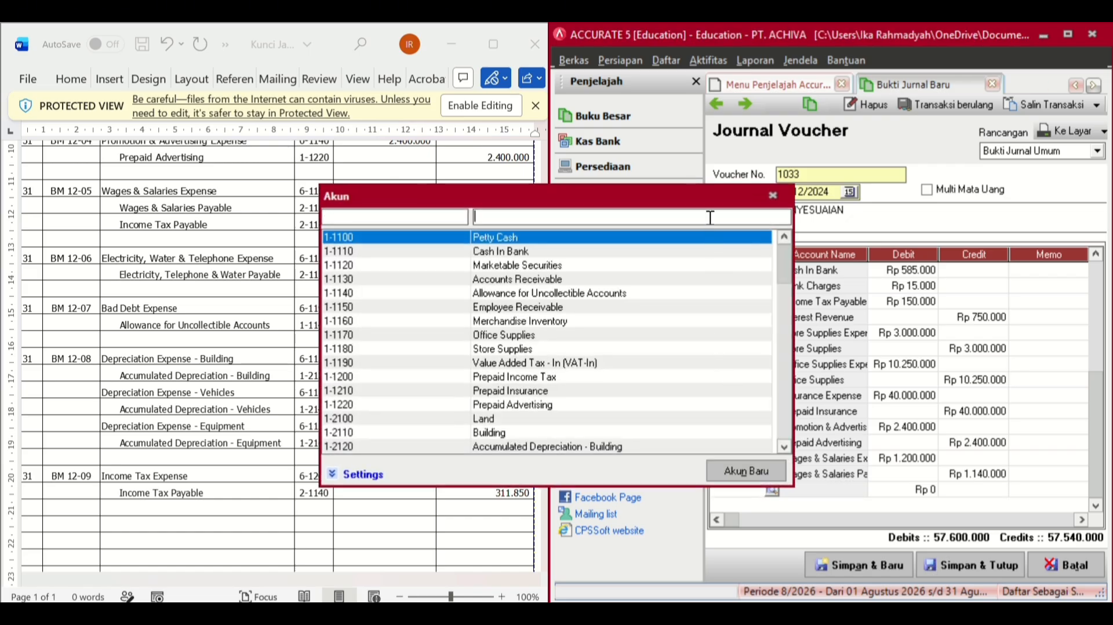
{"action": "type", "text": "INCOME TA"}
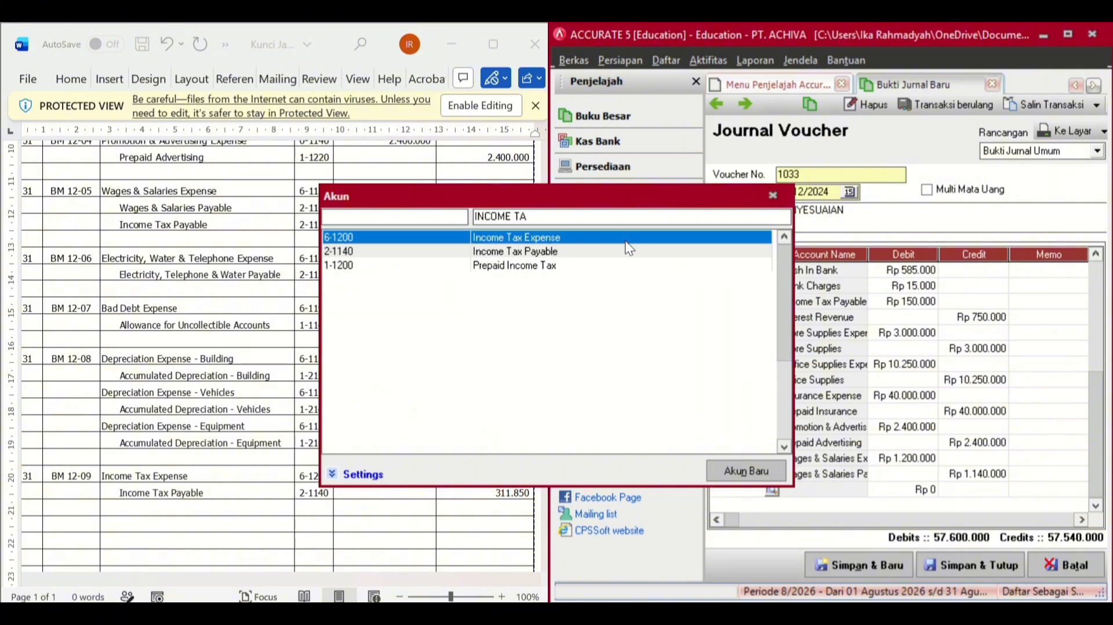
{"action": "double_click", "coordinate": [606, 253]}
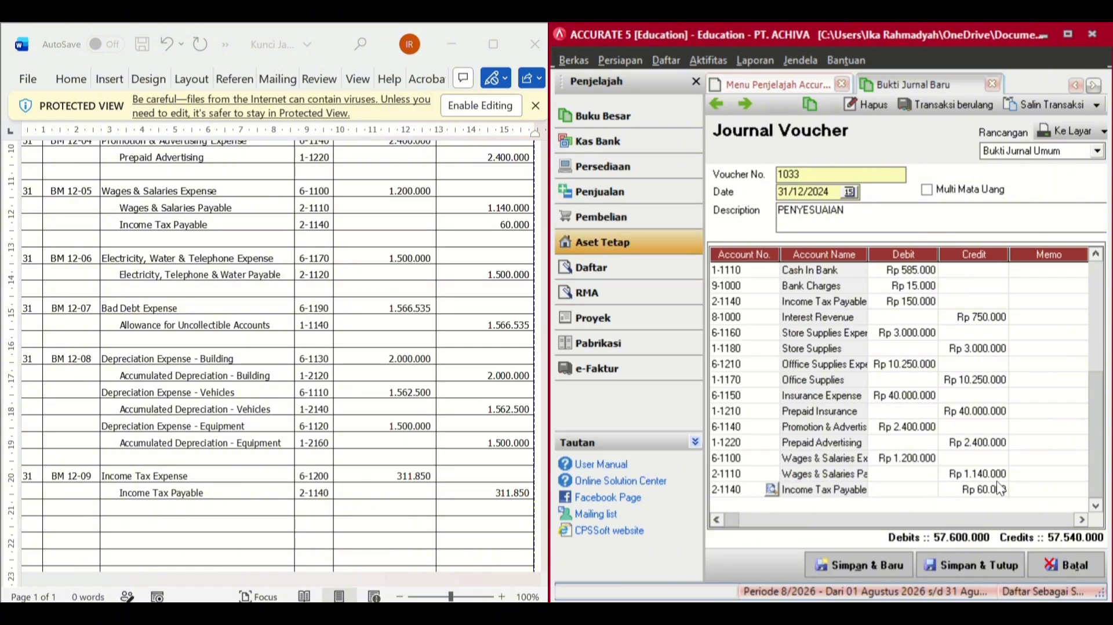
{"action": "key", "text": "Return"}
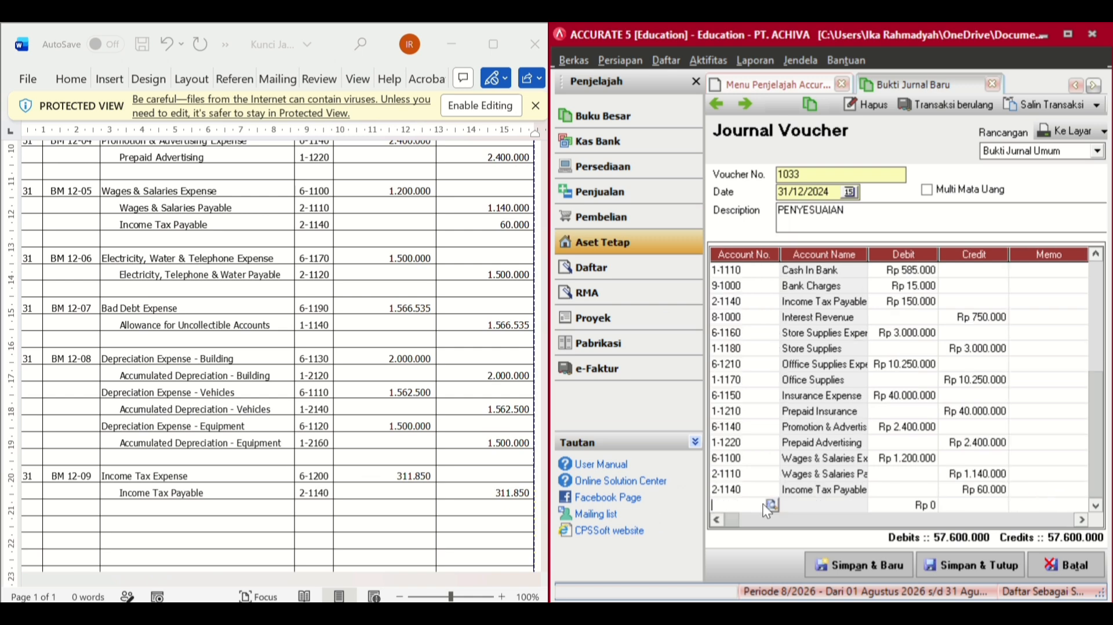
- Add a 1.500.000 debit line for 6-1170 Electricity, Water & Telephone Expense
{"action": "left_click", "coordinate": [770, 505]}
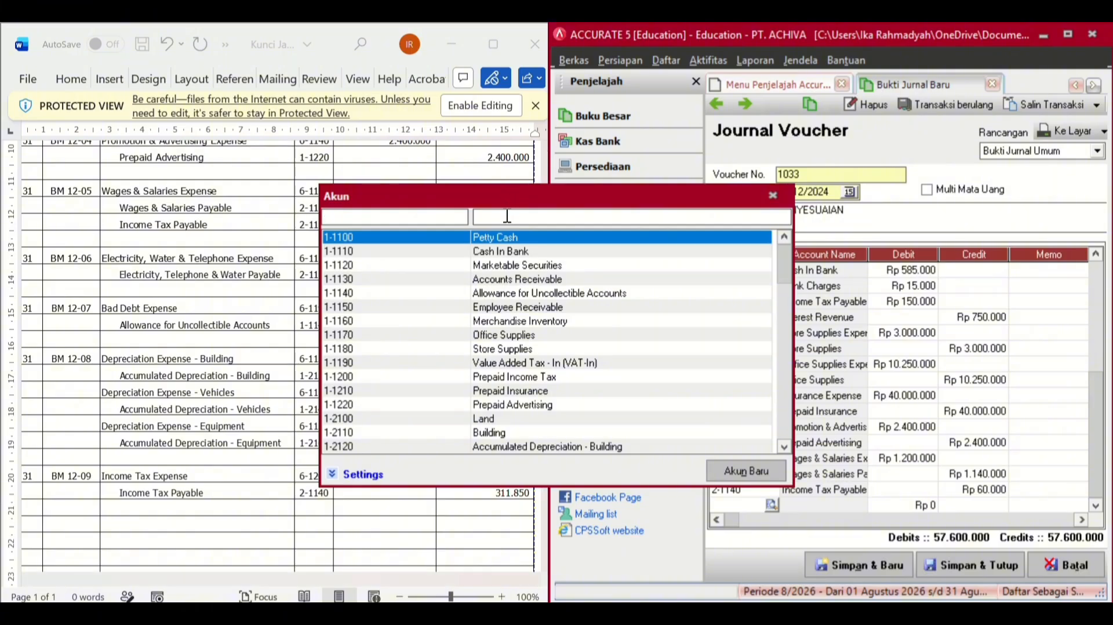
{"action": "key", "text": "Tab"}
{"action": "type", "text": "ELEC"}
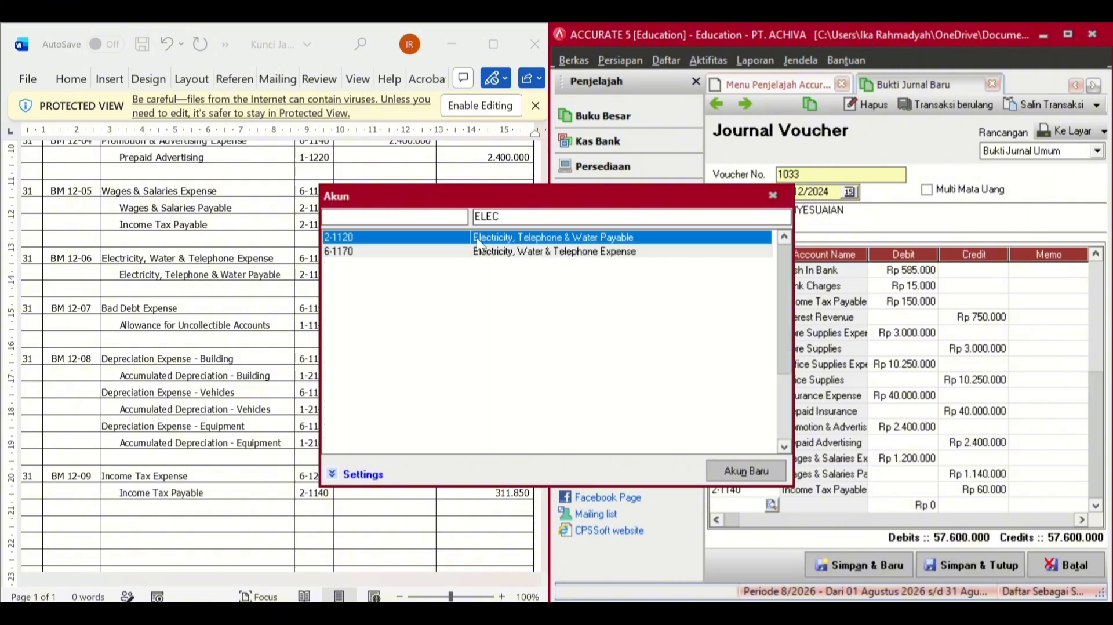
{"action": "double_click", "coordinate": [504, 252]}
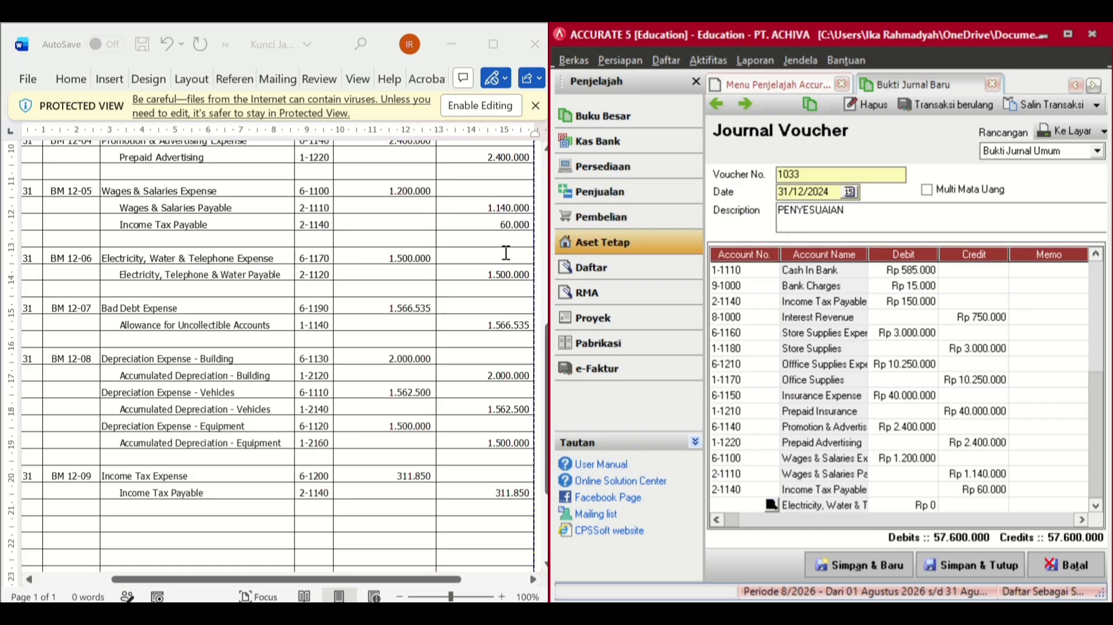
{"action": "left_click", "coordinate": [927, 502]}
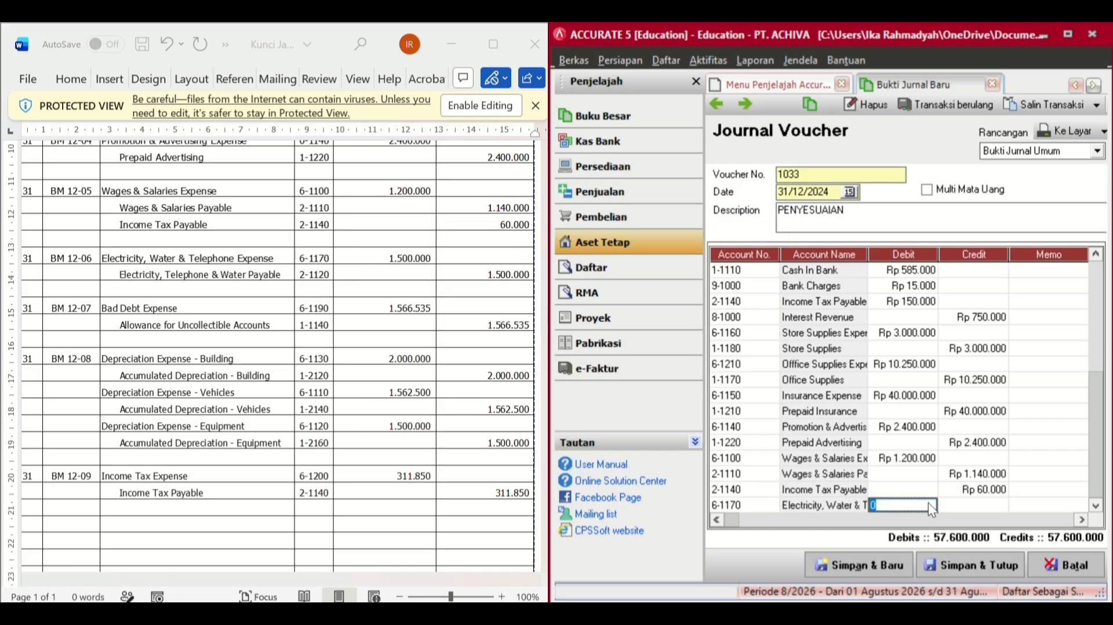
{"action": "type", "text": "1500000"}
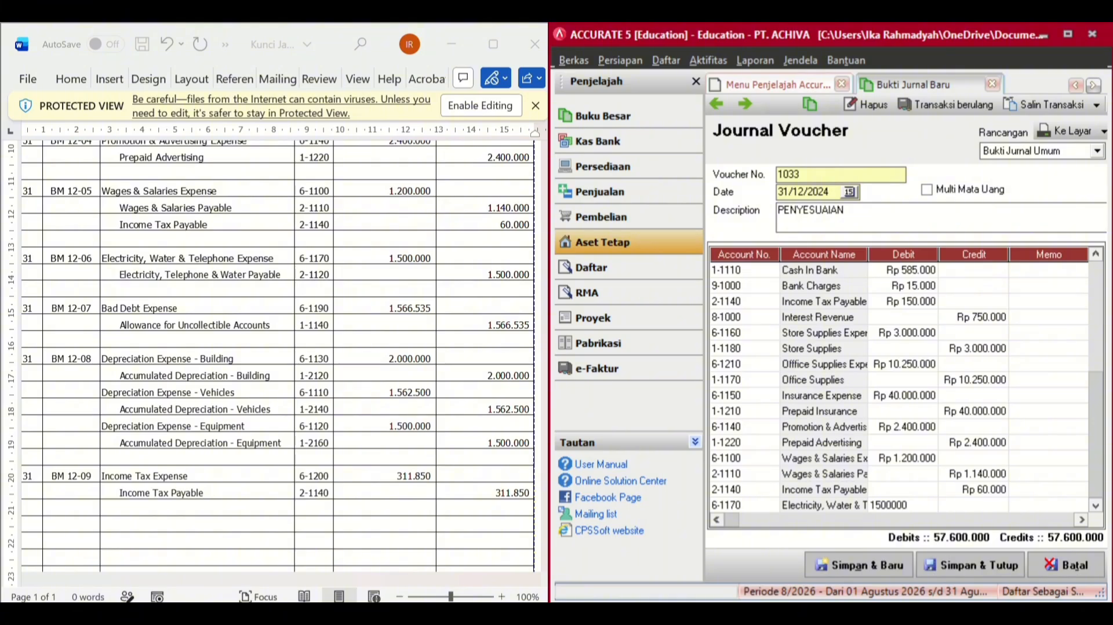
{"action": "key", "text": "Return"}
{"action": "key", "text": "Return"}
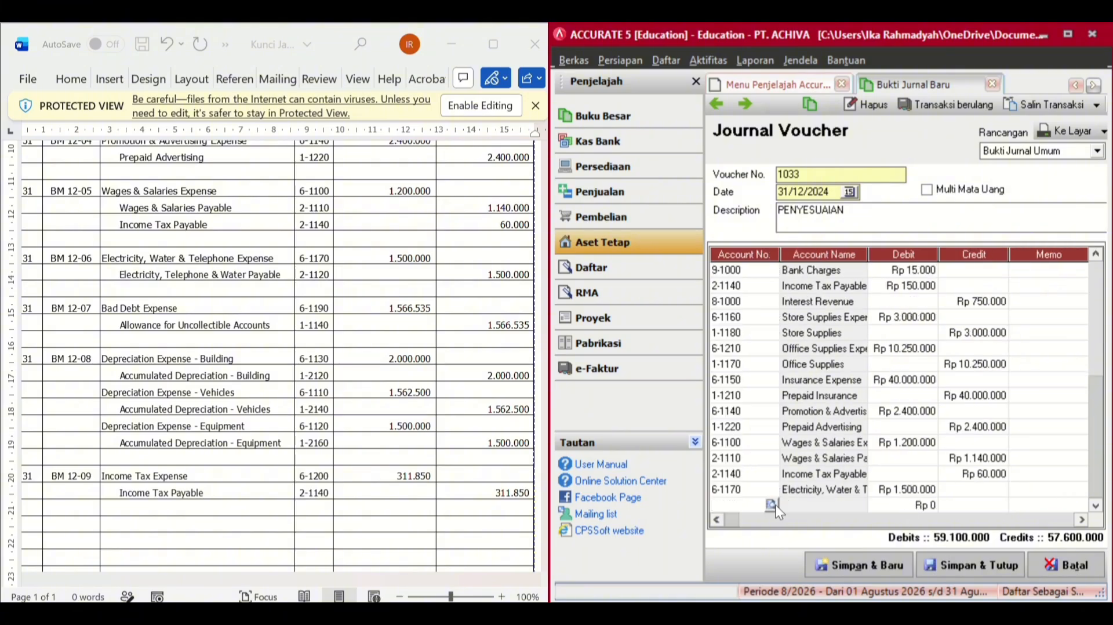
- Add the matching 1.500.000 credit line for 2-1120 Electricity, Telephone & Water Payable
{"action": "left_click", "coordinate": [775, 505]}
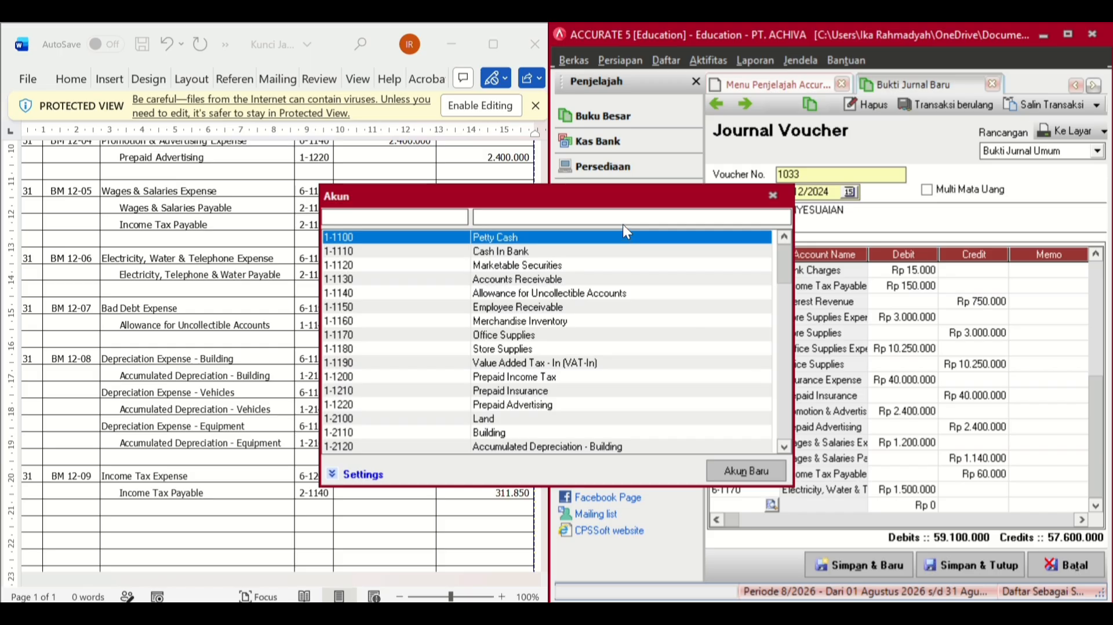
{"action": "key", "text": "Tab"}
{"action": "type", "text": "ELEC"}
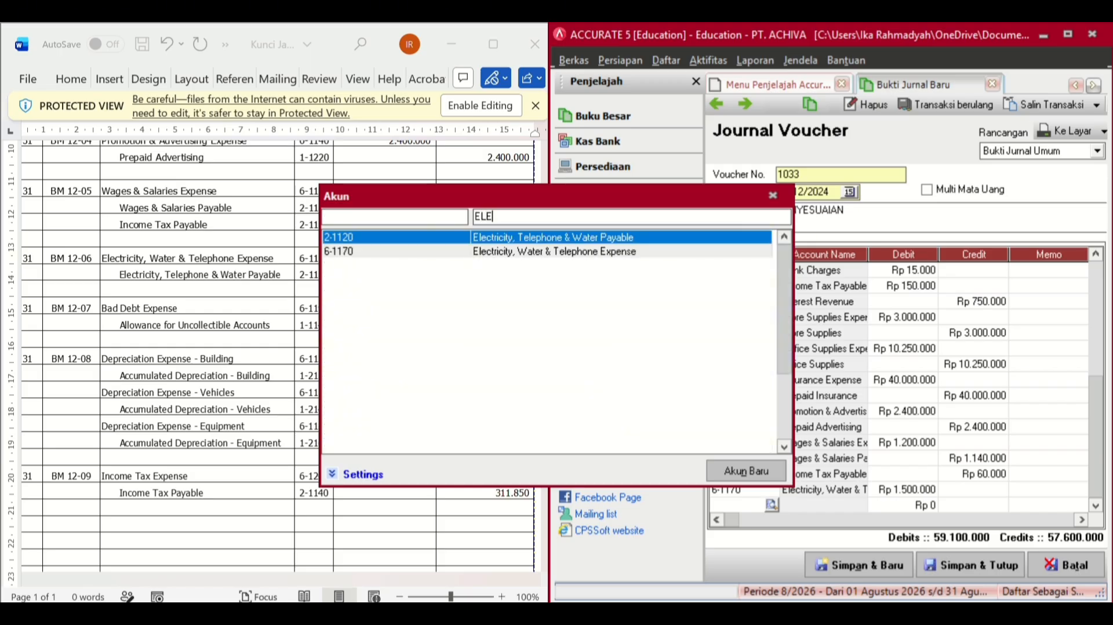
{"action": "double_click", "coordinate": [573, 237]}
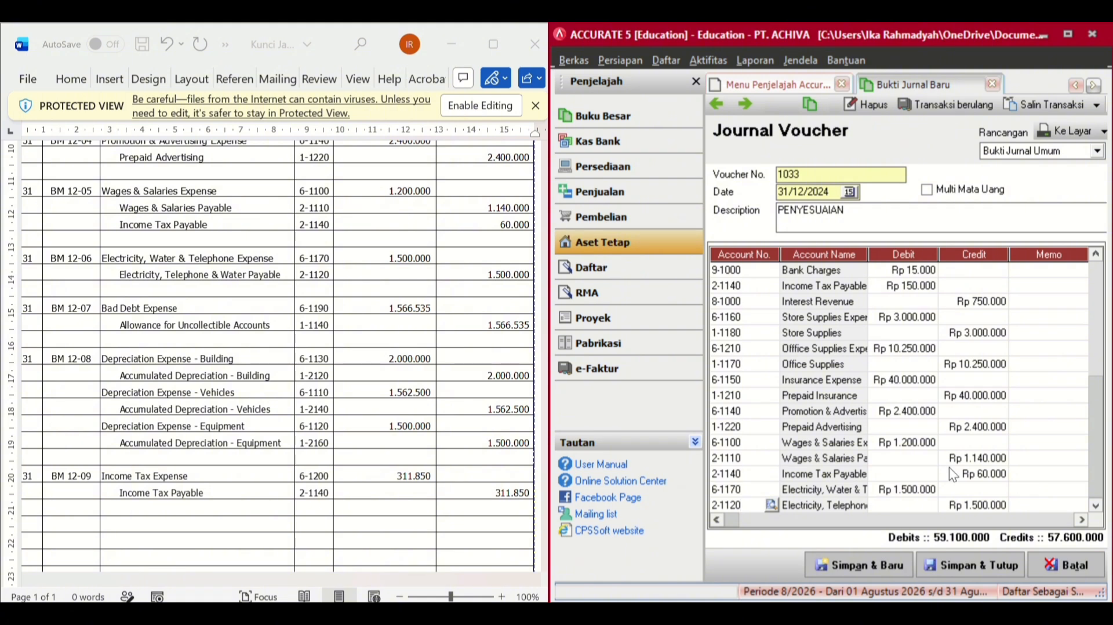
{"action": "left_click", "coordinate": [1025, 506]}
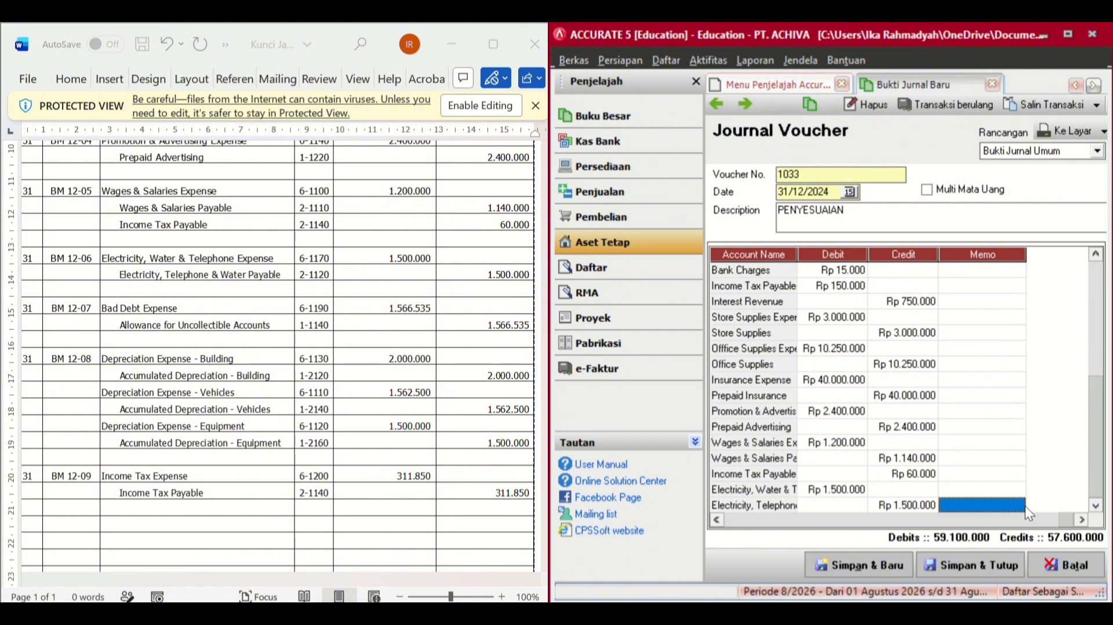
{"action": "key", "text": "Tab"}
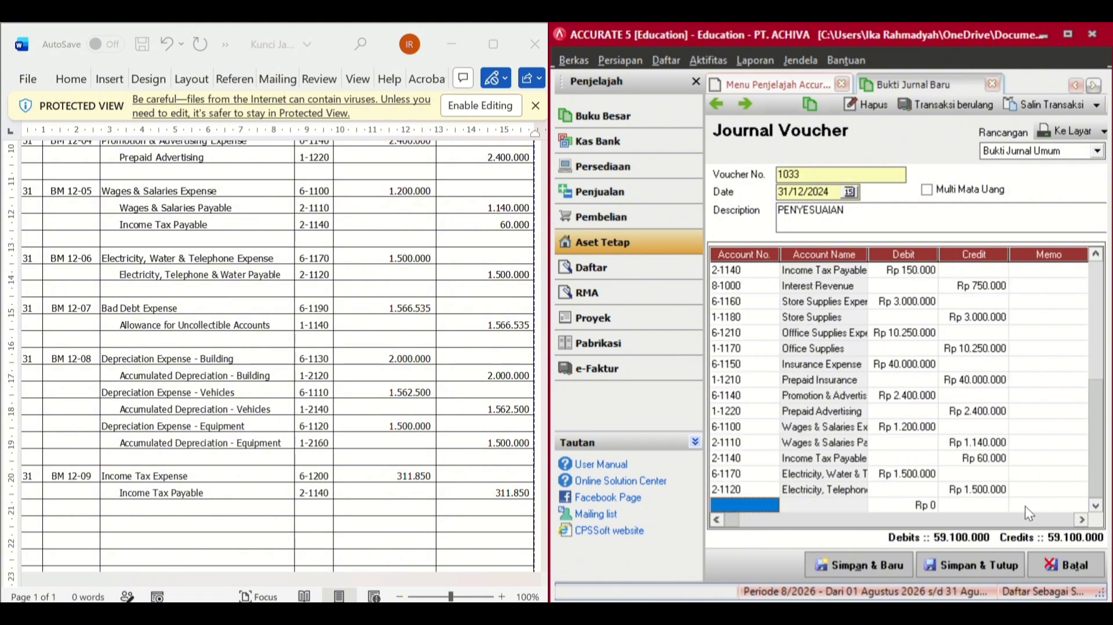
- Add a 1.566.535 debit line for 6-1190 Bad Debt Expense
{"action": "double_click", "coordinate": [766, 503]}
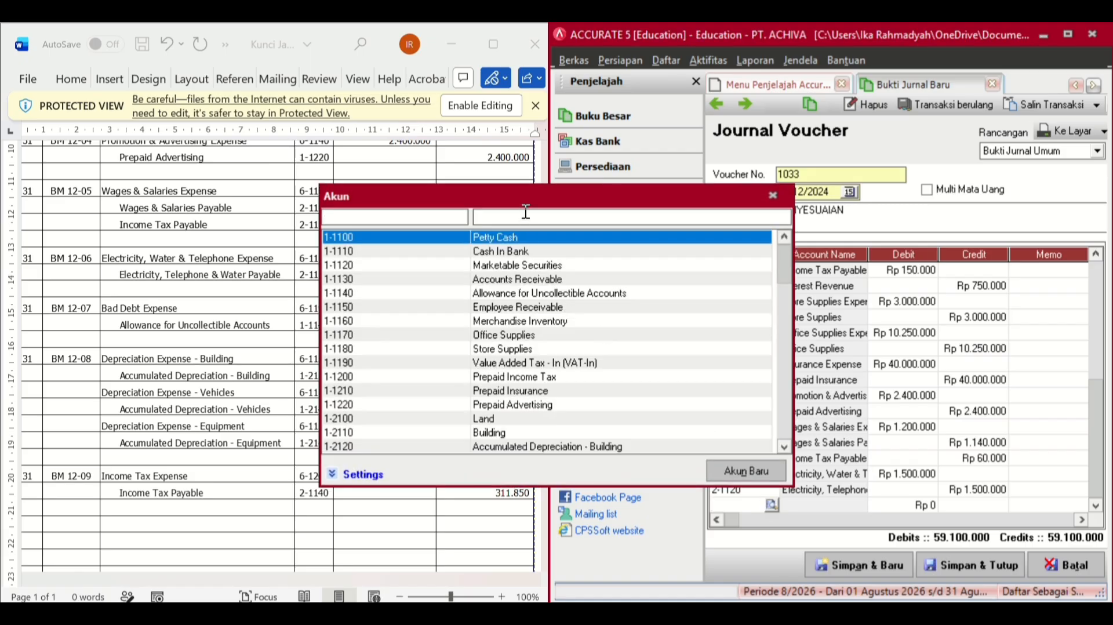
{"action": "type", "text": "BAD D"}
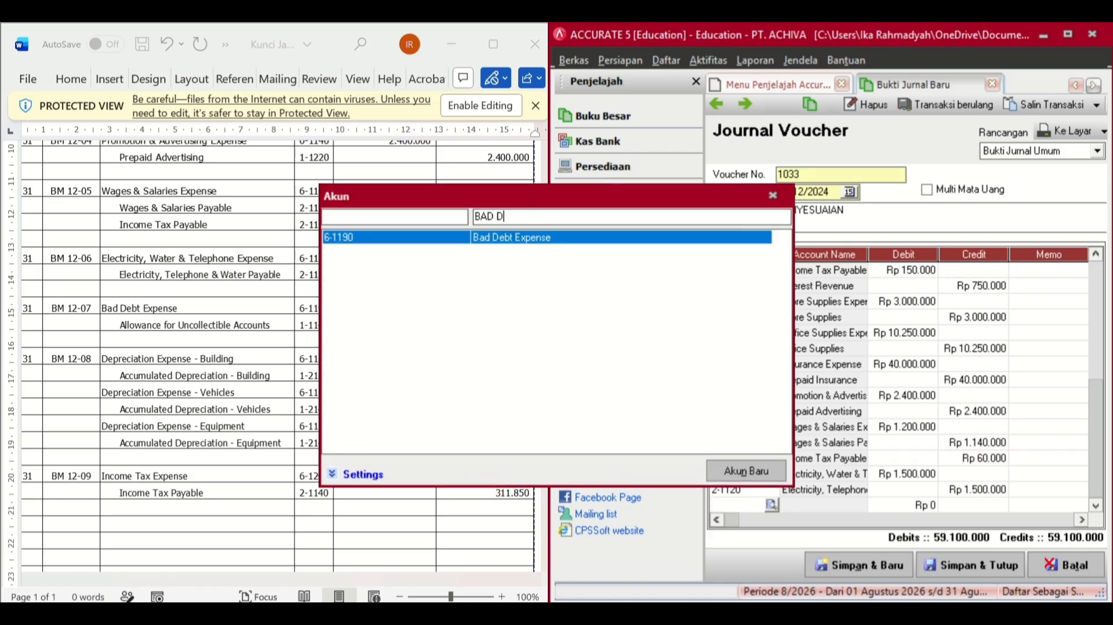
{"action": "double_click", "coordinate": [538, 238]}
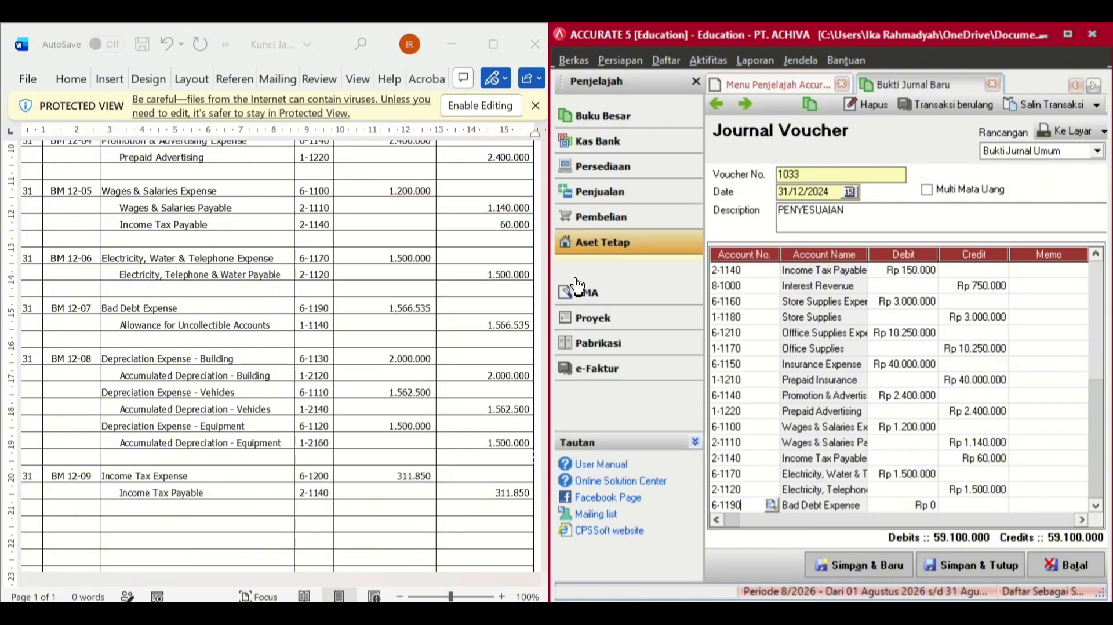
{"action": "left_click", "coordinate": [898, 504]}
{"action": "type", "text": "1"}
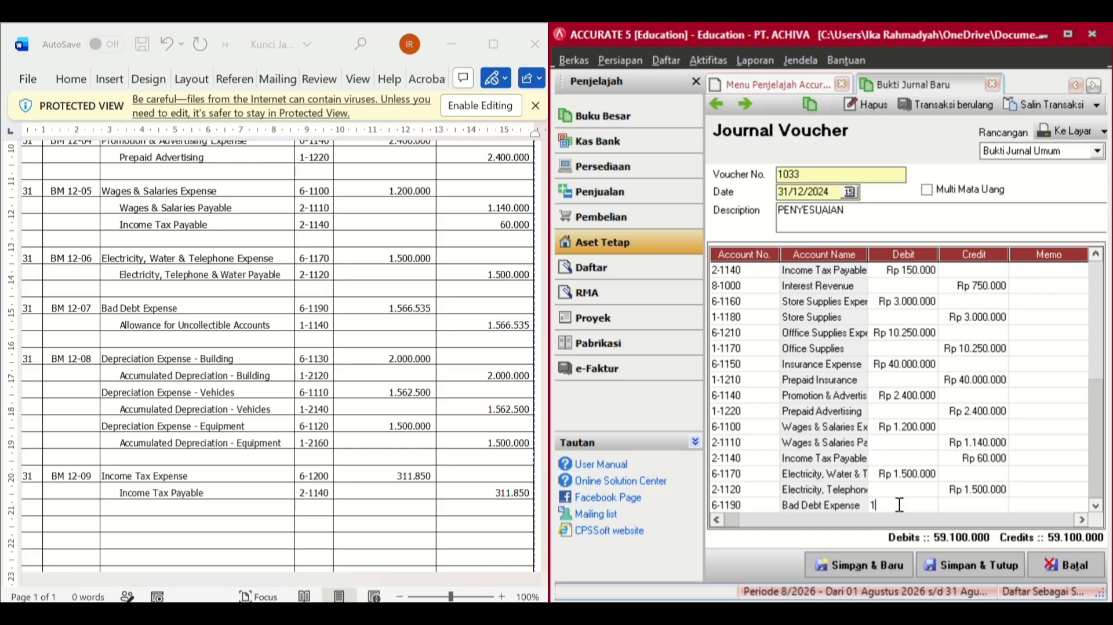
{"action": "type", "text": "562"}
{"action": "key", "text": "BackSpace"}
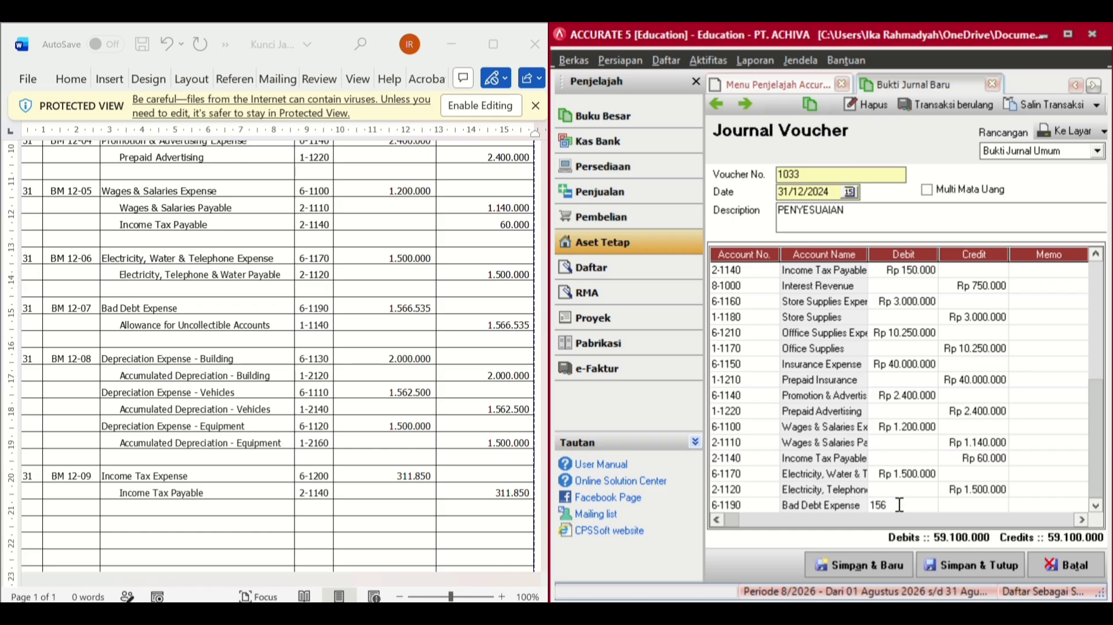
{"action": "key", "text": "BackSpace"}
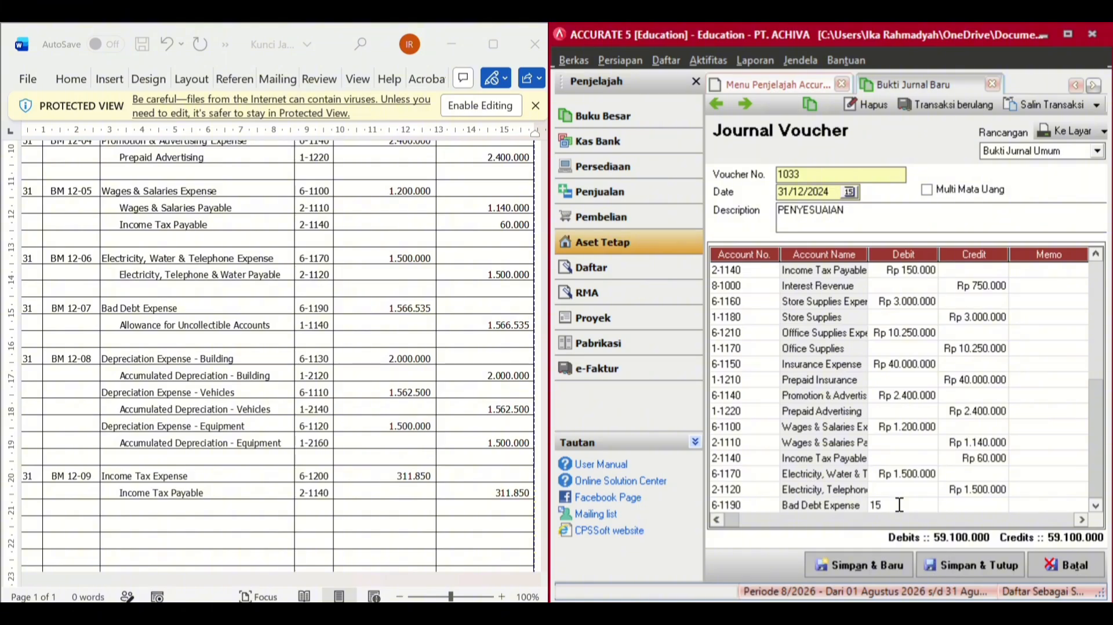
{"action": "type", "text": "66535"}
{"action": "key", "text": "Tab"}
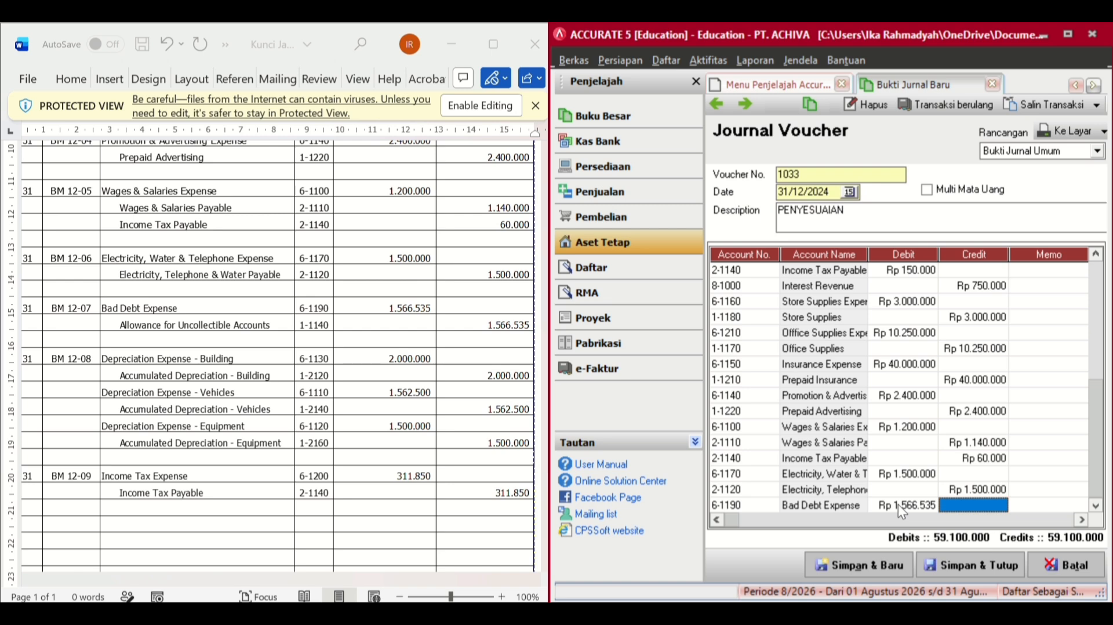
{"action": "key", "text": "Tab"}
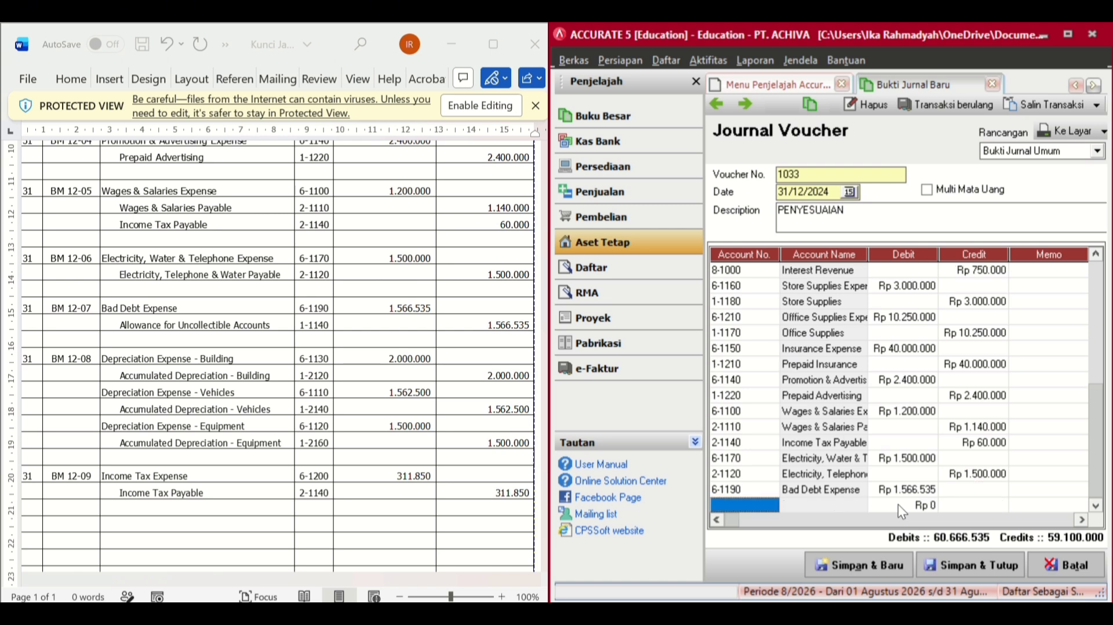
- Add the matching 1.566.535 credit line for 1-1140 Allowance for Uncollectible Accounts
{"action": "left_click", "coordinate": [763, 505]}
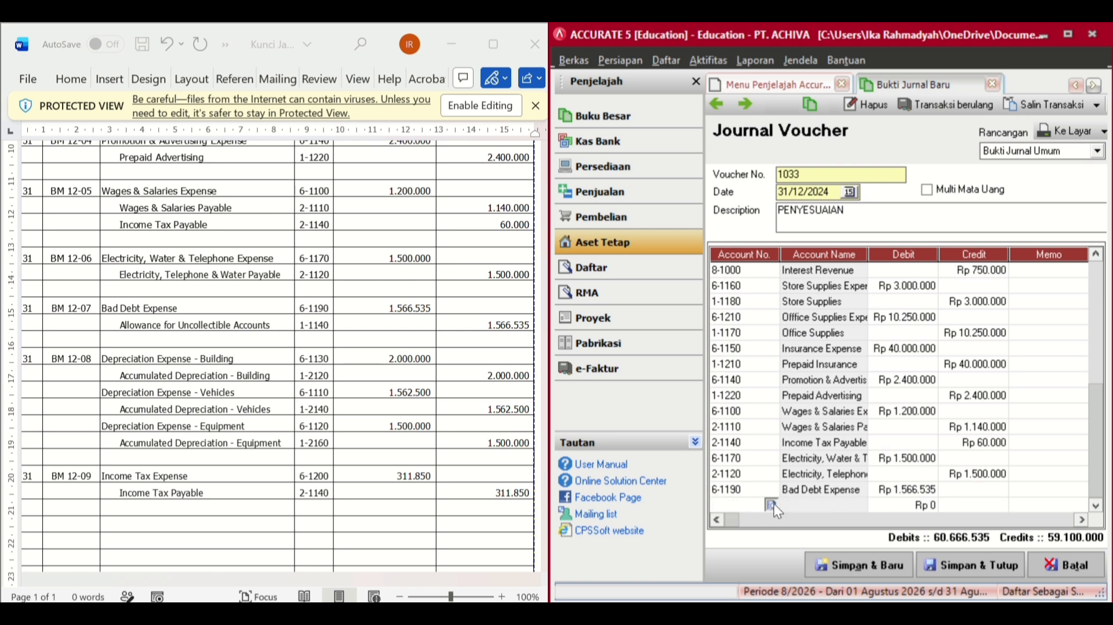
{"action": "left_click", "coordinate": [772, 504]}
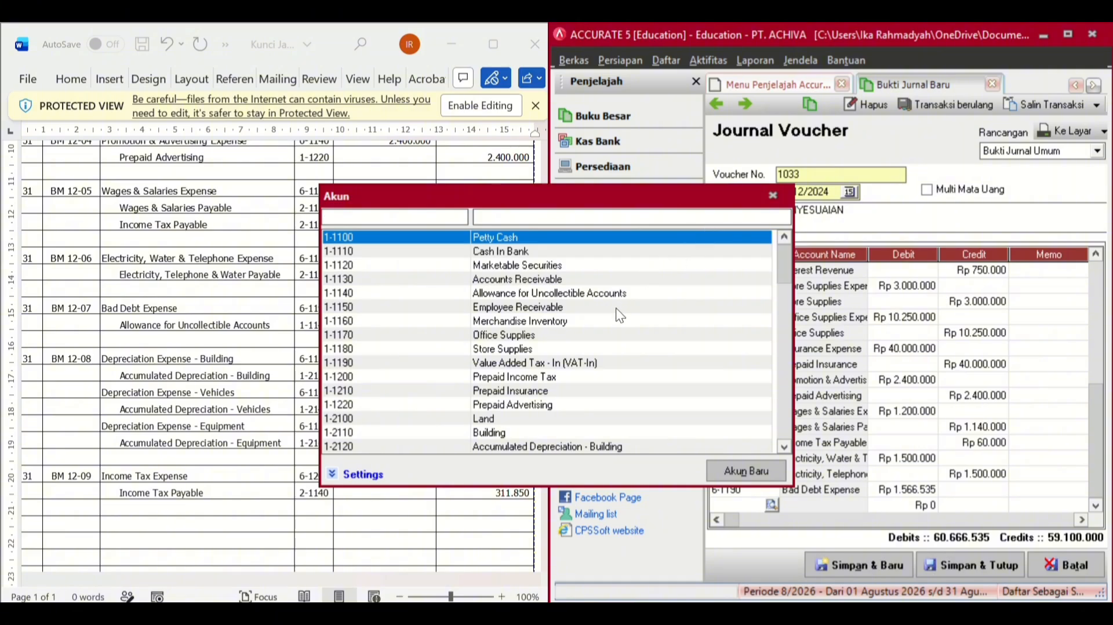
{"action": "double_click", "coordinate": [614, 292]}
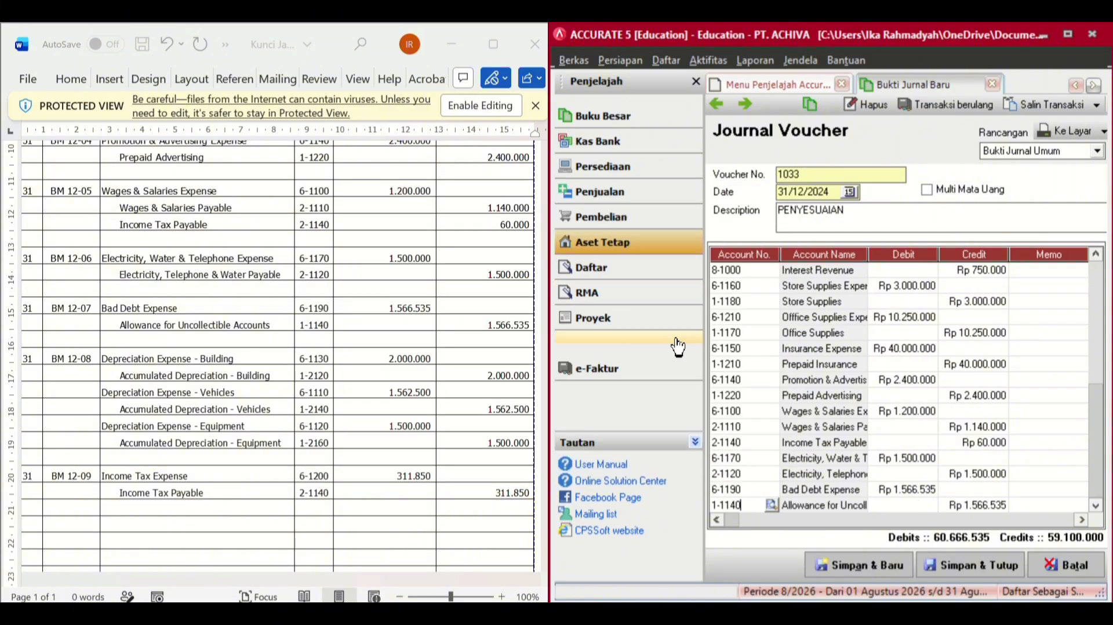
{"action": "left_click", "coordinate": [1027, 505]}
{"action": "key", "text": "Return"}
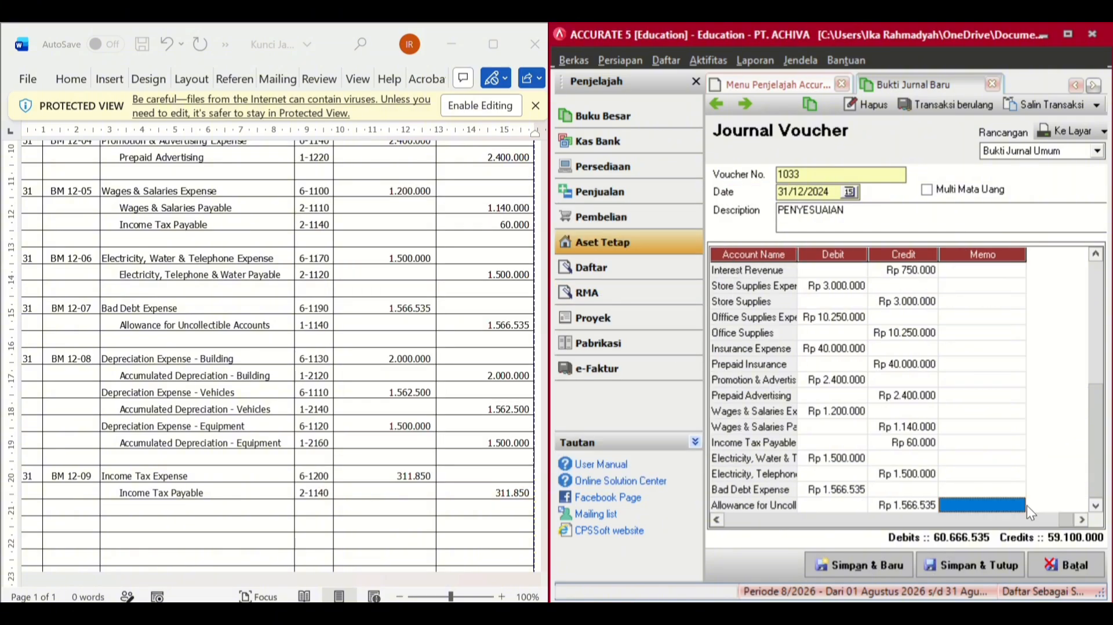
{"action": "key", "text": "Return"}
{"action": "key", "text": "Down"}
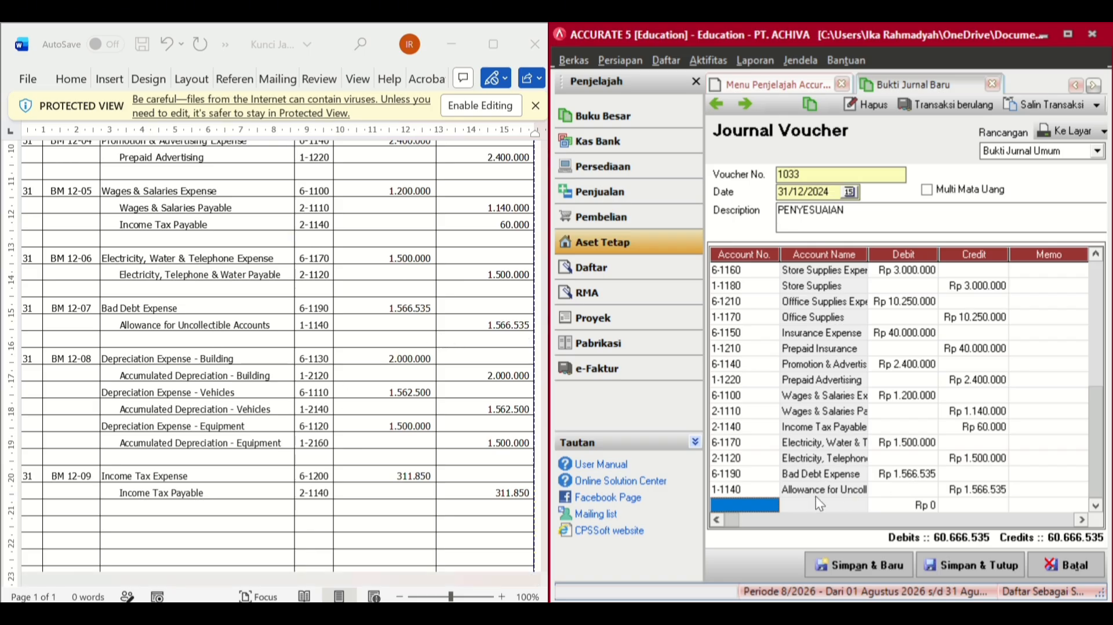
- Add a 311.850 debit line for 6-1200 Income Tax Expense
{"action": "left_click", "coordinate": [771, 503]}
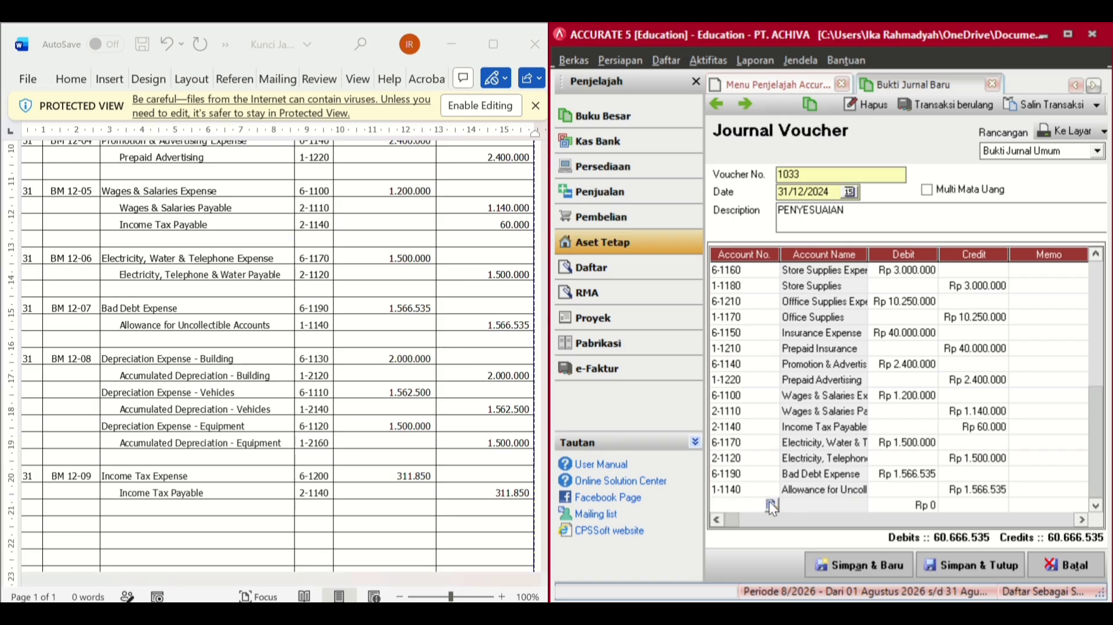
{"action": "left_click", "coordinate": [768, 500]}
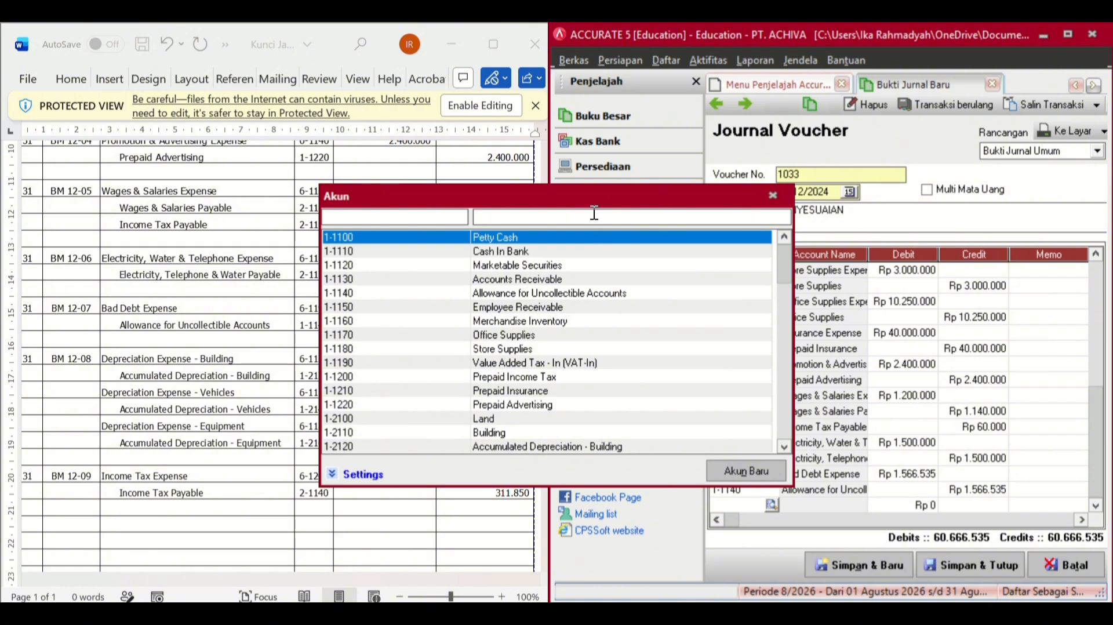
{"action": "left_click", "coordinate": [594, 213]}
{"action": "type", "text": "INCOME"}
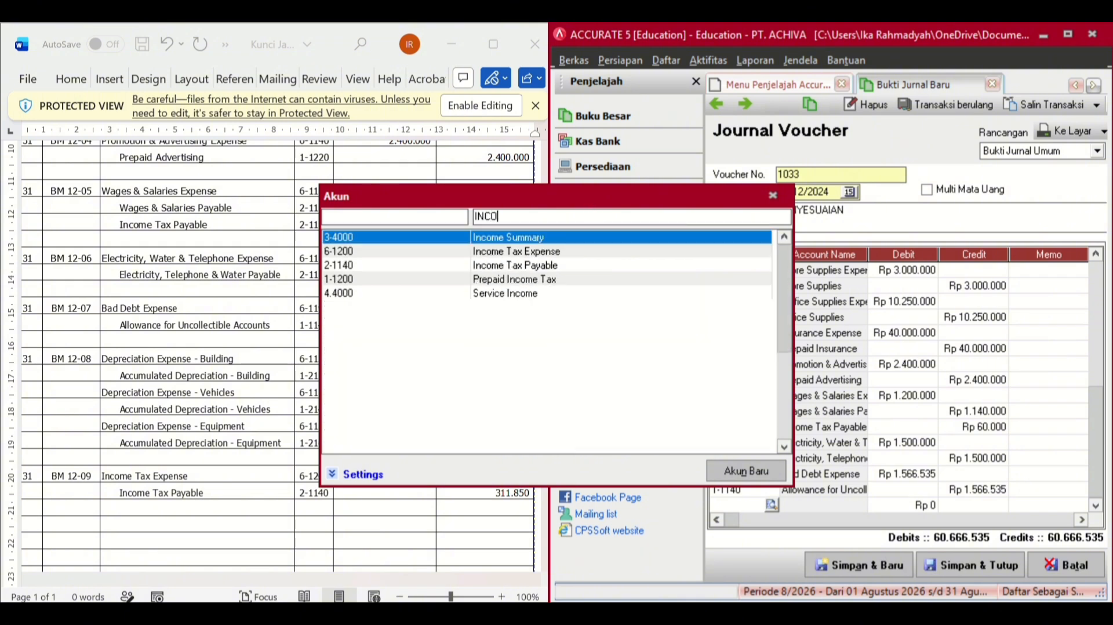
{"action": "left_click", "coordinate": [532, 250]}
{"action": "double_click", "coordinate": [531, 250]}
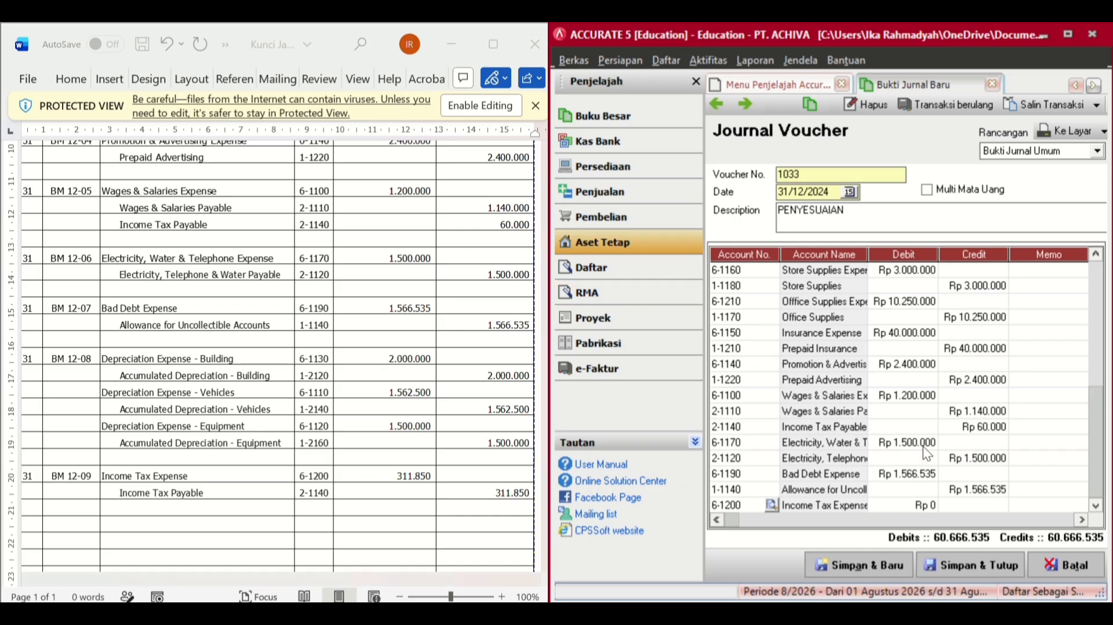
{"action": "left_click", "coordinate": [923, 505]}
{"action": "left_click", "coordinate": [923, 507]}
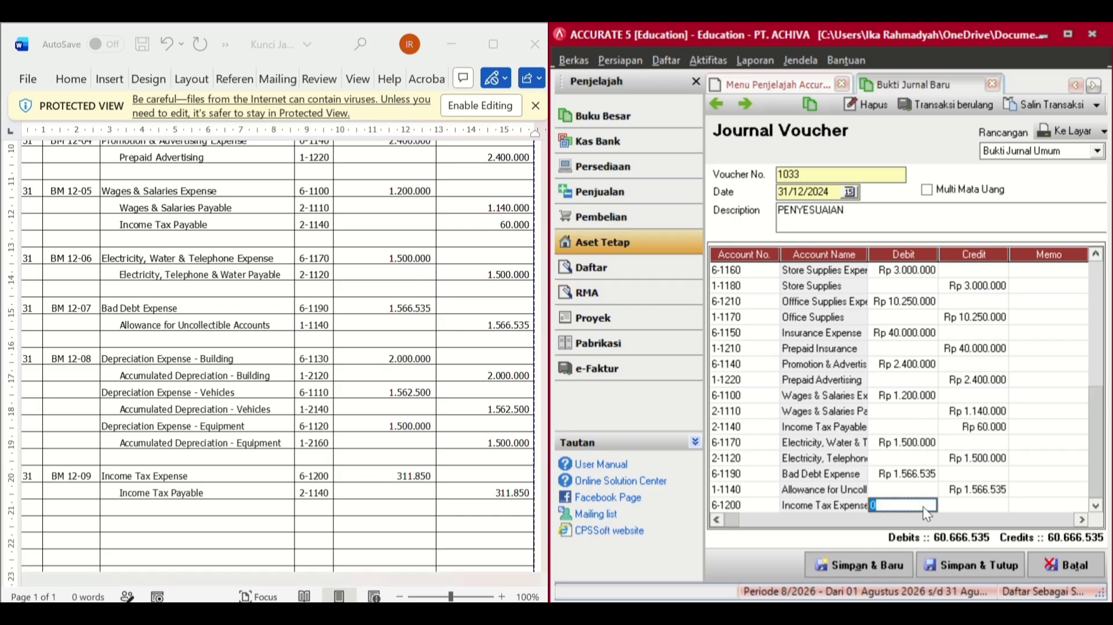
{"action": "type", "text": "311."}
{"action": "type", "text": "85"}
{"action": "type", "text": "0"}
{"action": "key", "text": "Tab"}
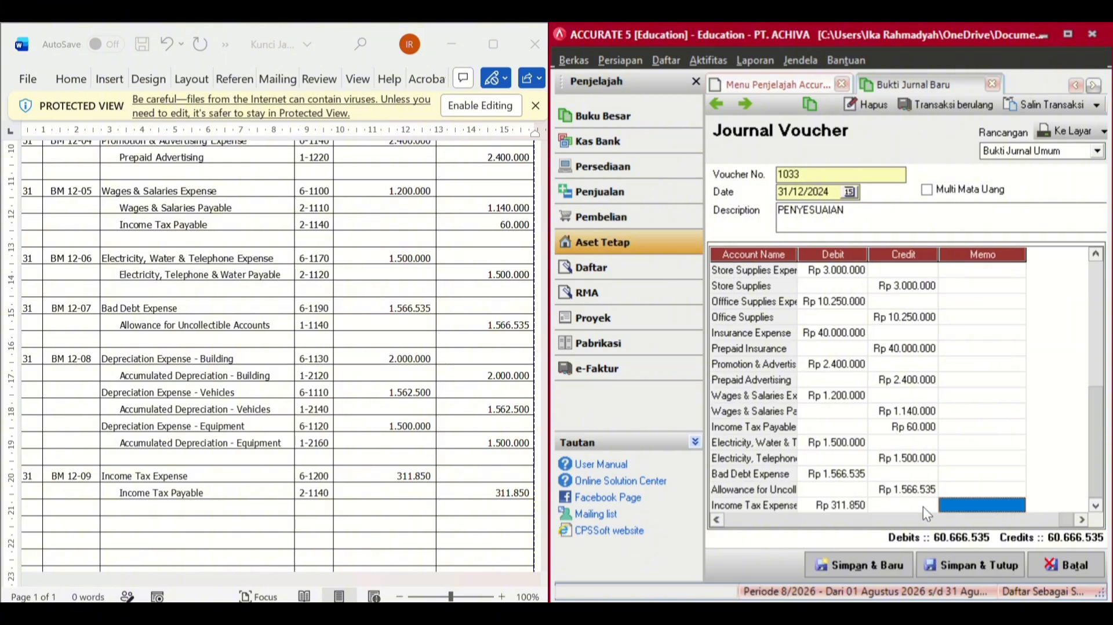
{"action": "key", "text": "Tab"}
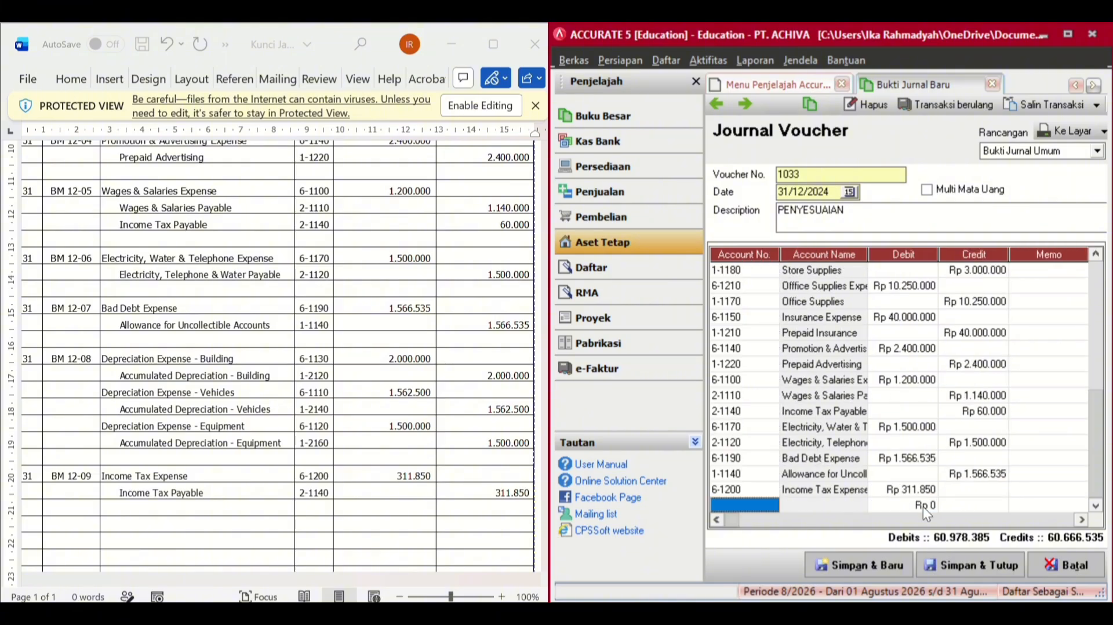
- Add the matching 311.850 credit line for 2-1140 Income Tax Payable
{"action": "left_click", "coordinate": [773, 504]}
{"action": "left_click", "coordinate": [772, 505]}
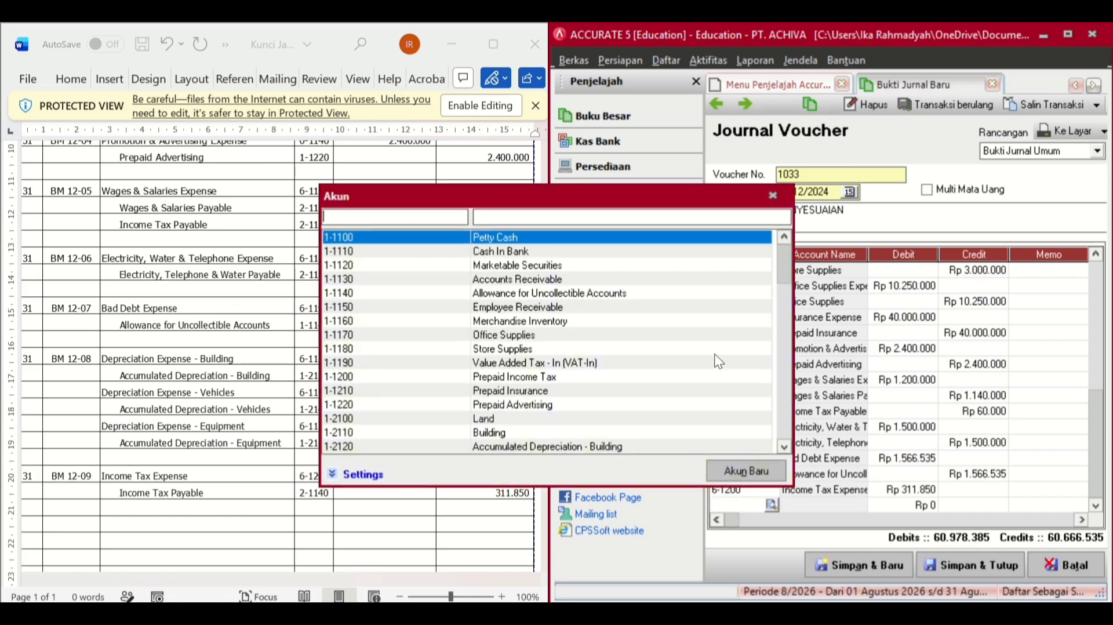
{"action": "left_click", "coordinate": [667, 221]}
{"action": "type", "text": "INCOME"}
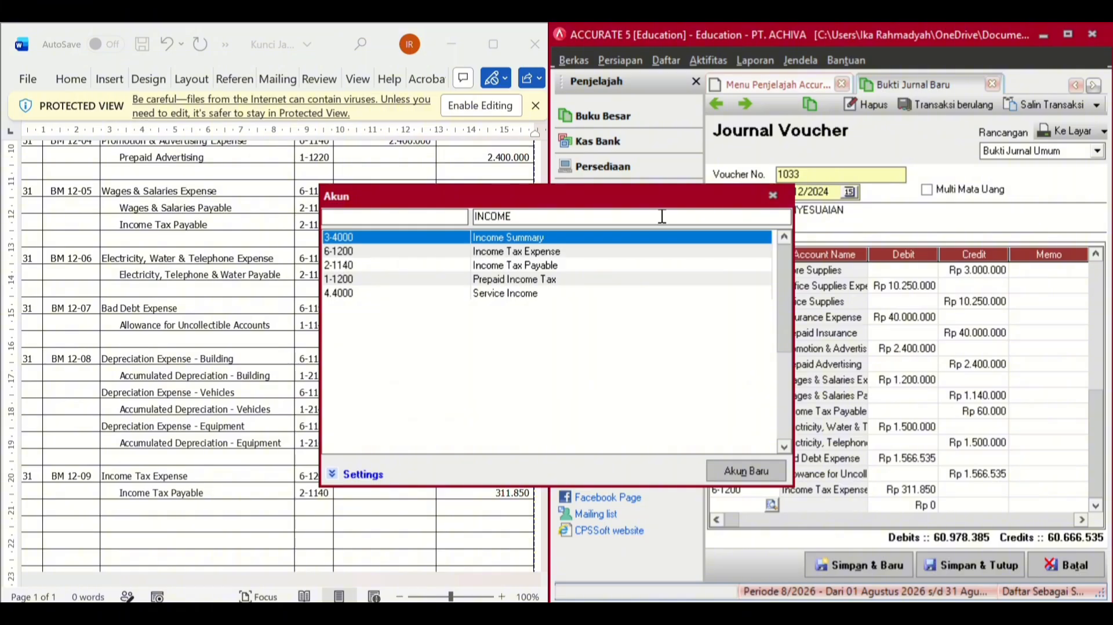
{"action": "double_click", "coordinate": [535, 264]}
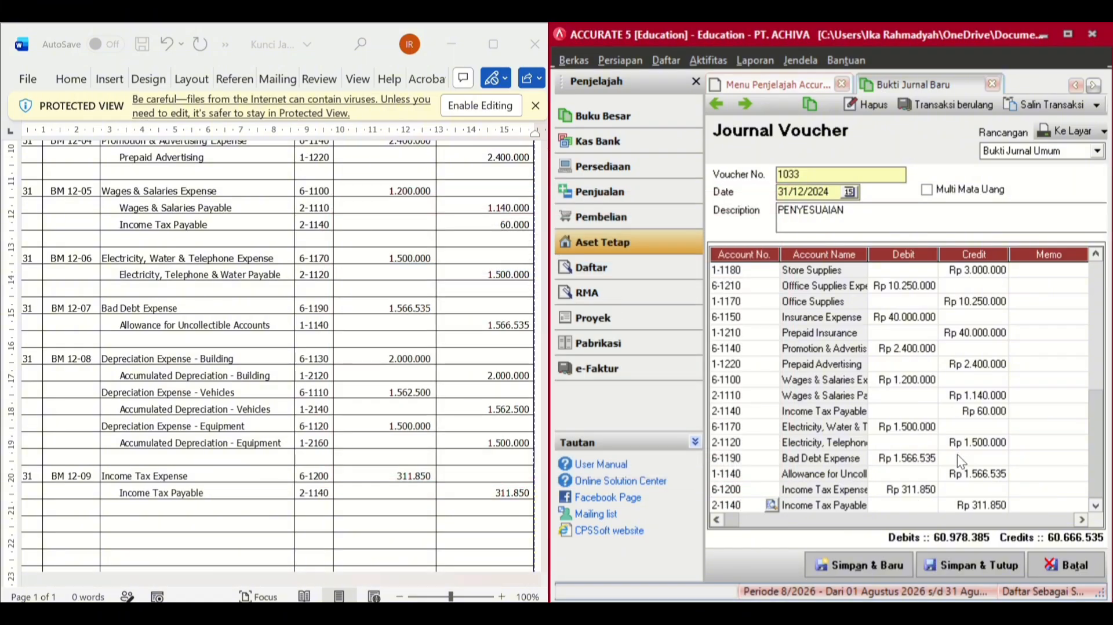
{"action": "key", "text": "Tab"}
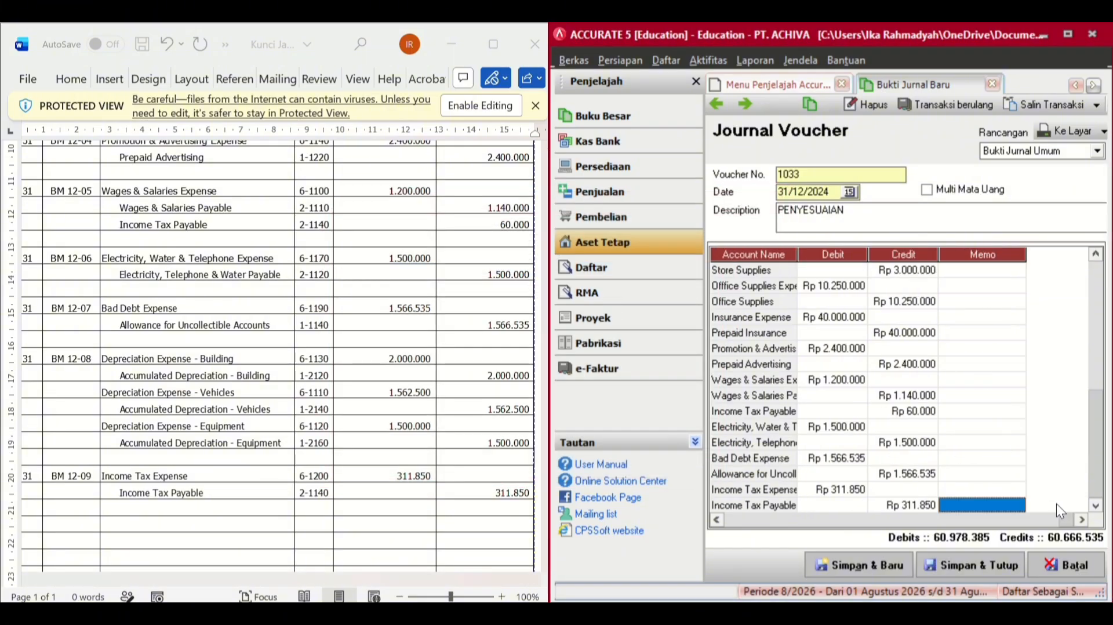
{"action": "key", "text": "Tab"}
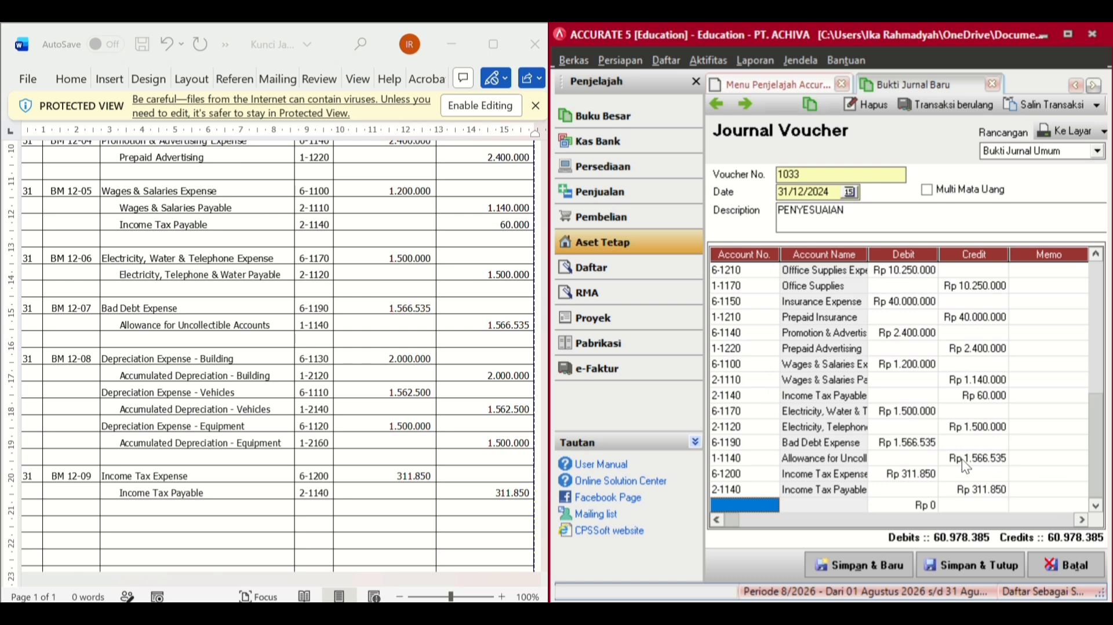
- Save the balanced adjusting voucher 1033 and start the month-end closing process
{"action": "left_click", "coordinate": [994, 561]}
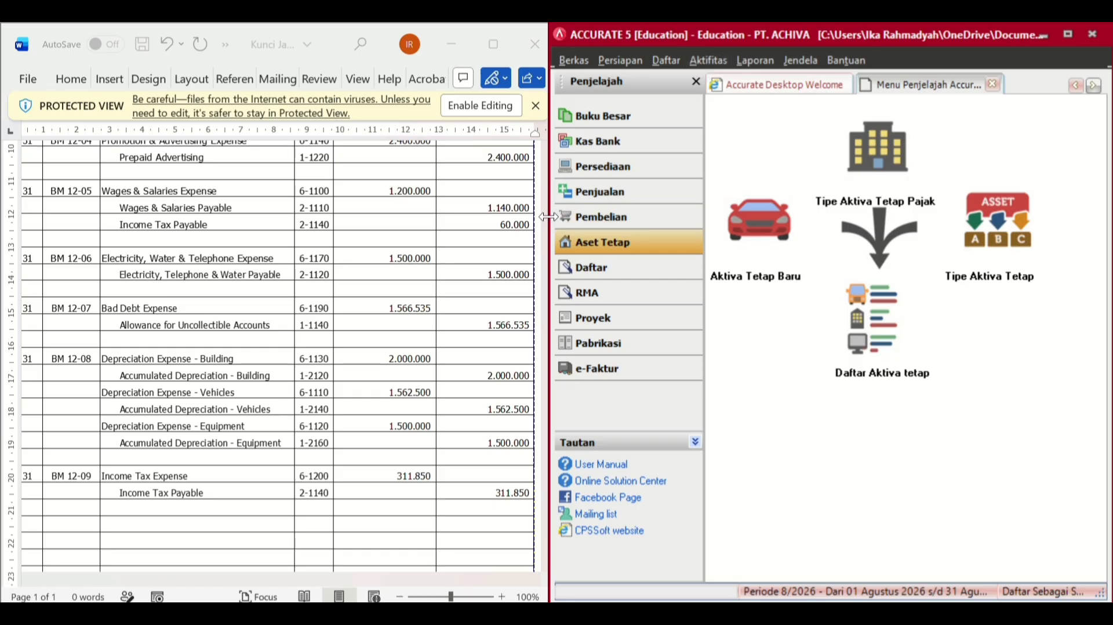
{"action": "left_click_drag", "start_coordinate": [548, 217], "coordinate": [636, 237]}
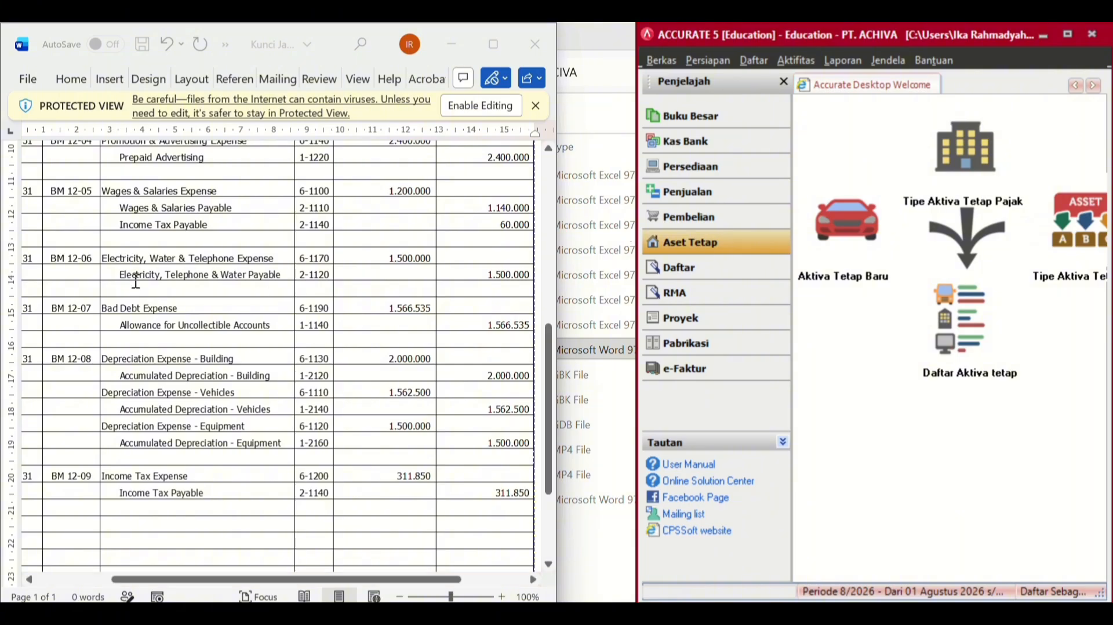
{"action": "left_click", "coordinate": [805, 60]}
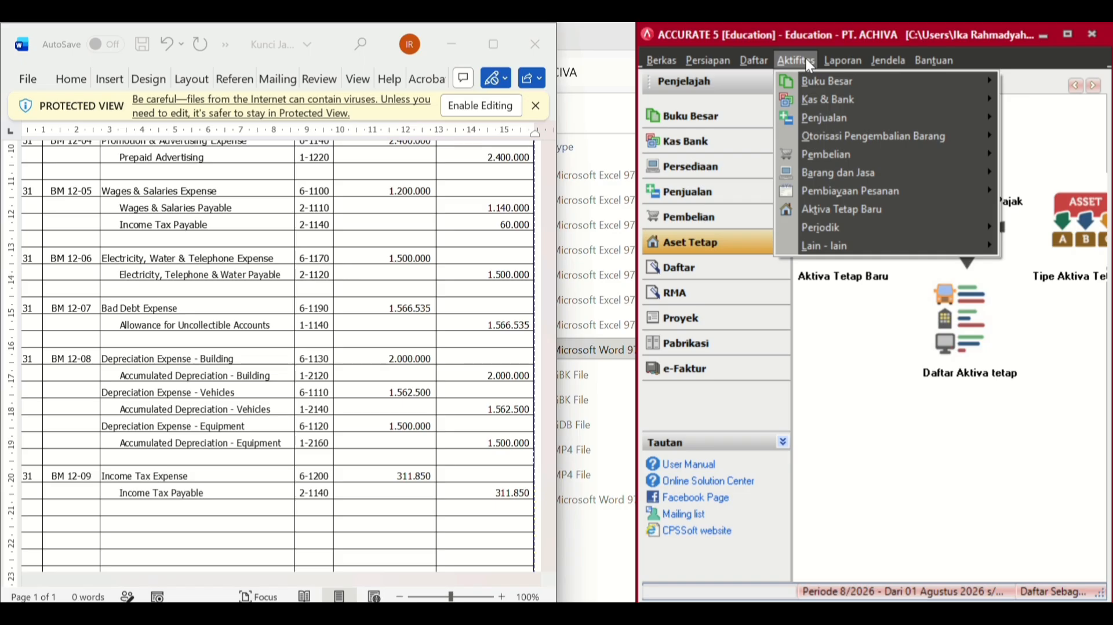
{"action": "mouse_move", "coordinate": [834, 226]}
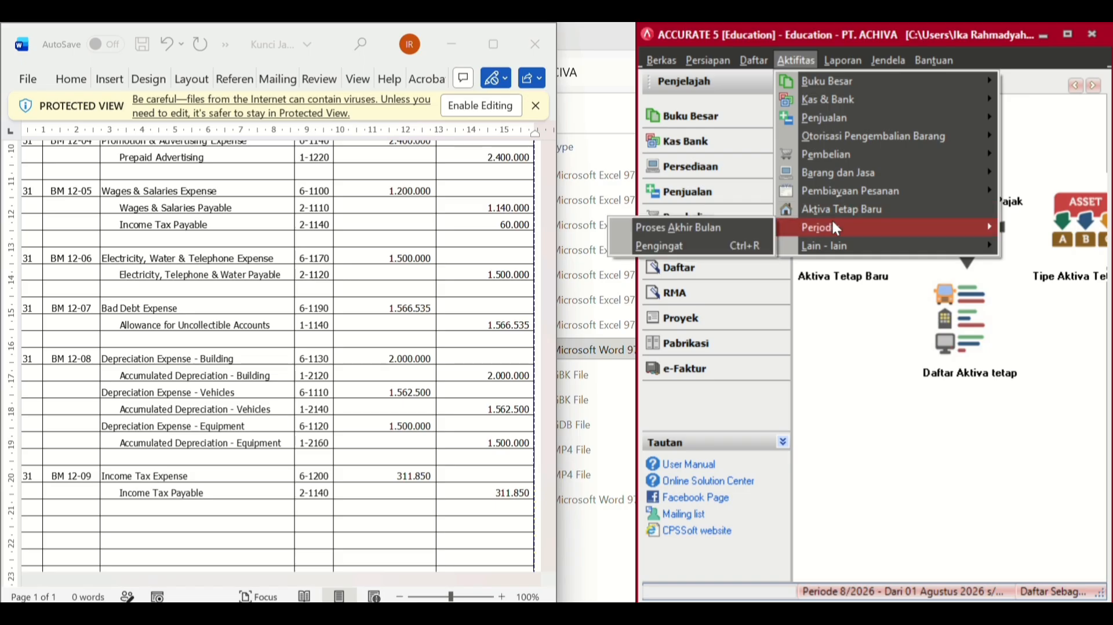
{"action": "left_click", "coordinate": [751, 229]}
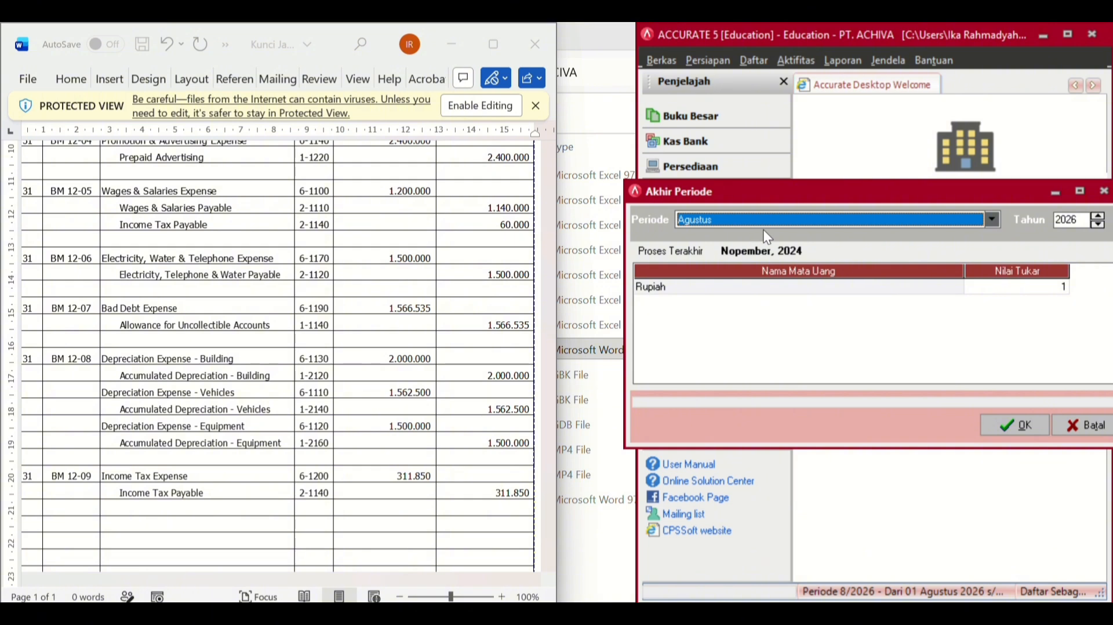
- Close the period for Desember 2024 and confirm the completion message
{"action": "left_click", "coordinate": [993, 222]}
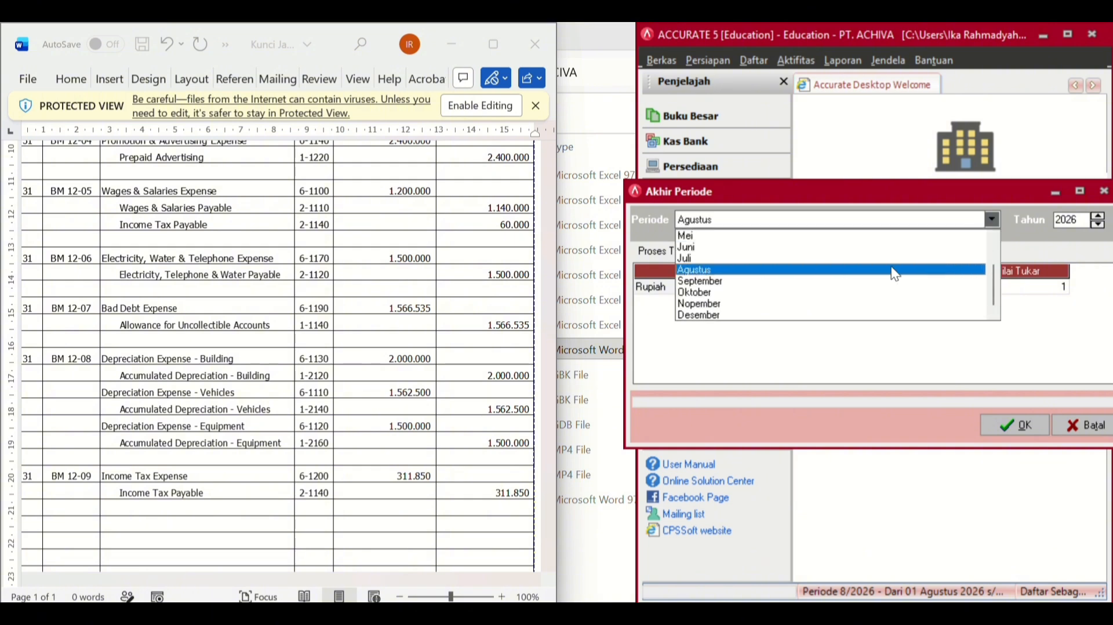
{"action": "left_click", "coordinate": [821, 329]}
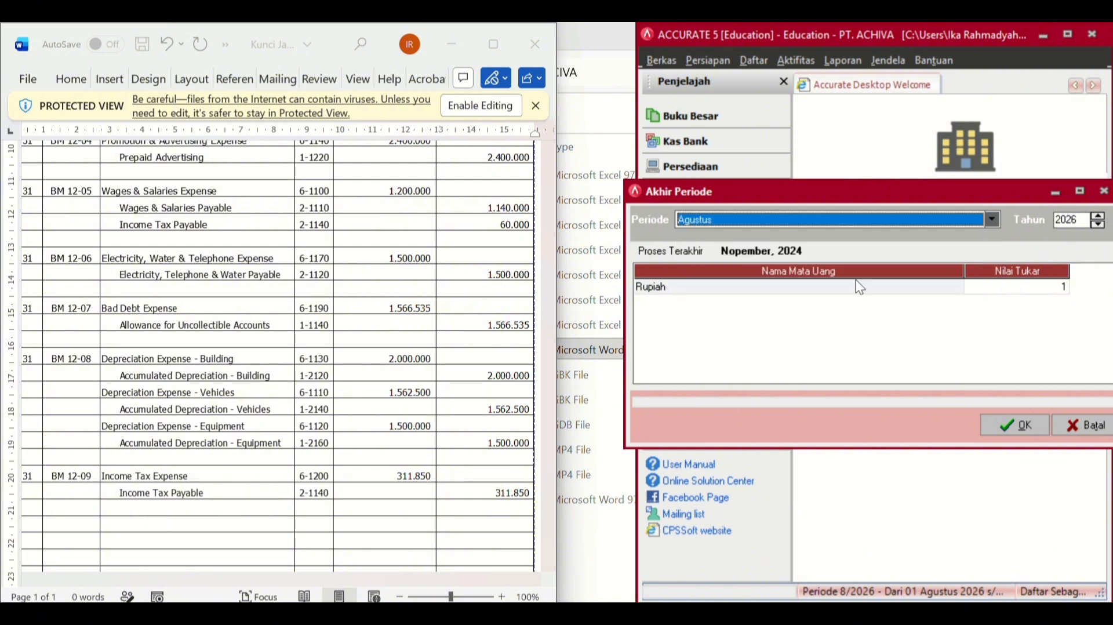
{"action": "left_click", "coordinate": [940, 225]}
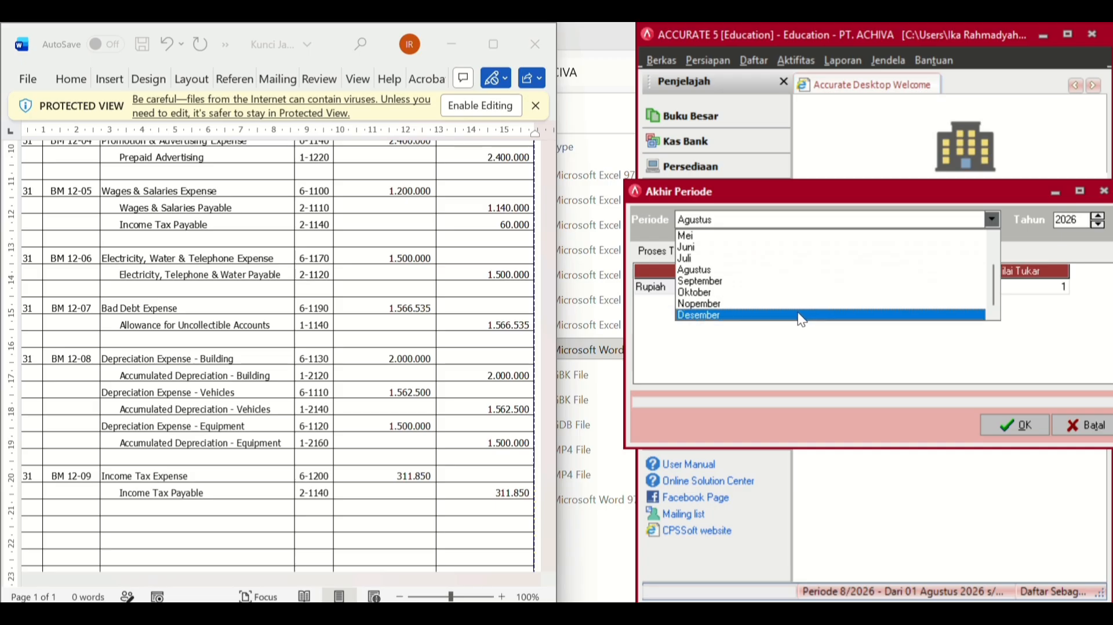
{"action": "left_click", "coordinate": [801, 317]}
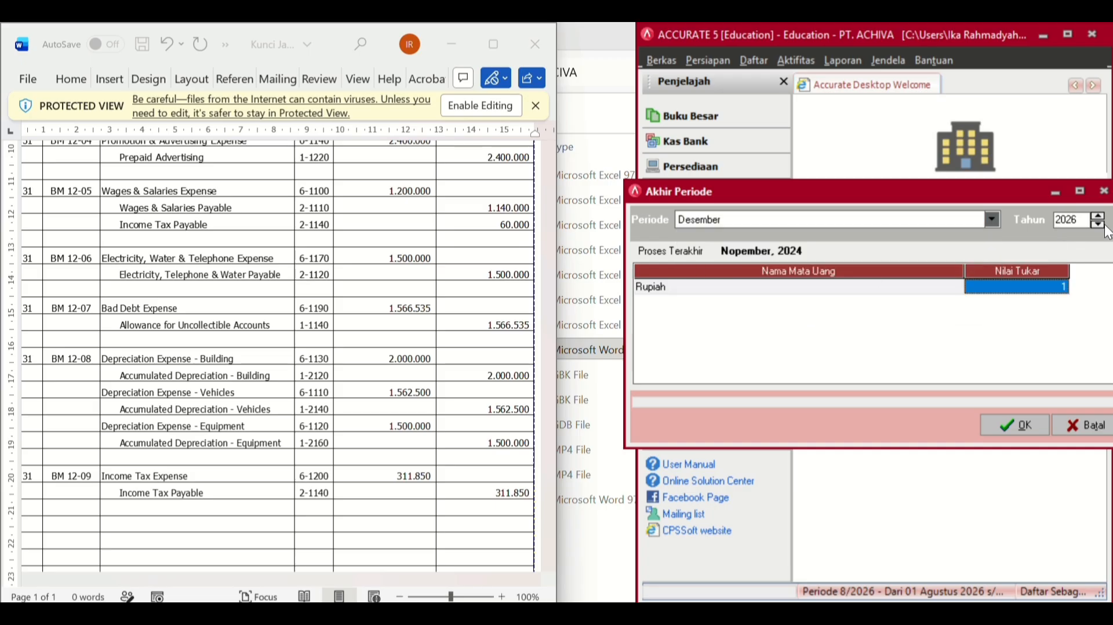
{"action": "scroll", "coordinate": [481, 261], "scroll_direction": "up", "scroll_amount": 10}
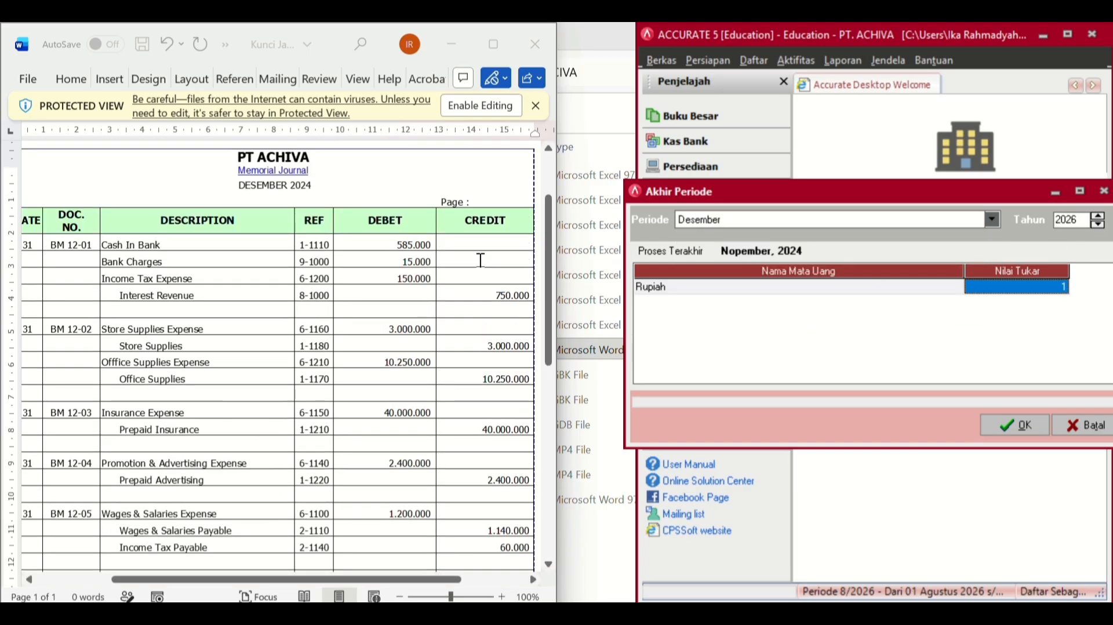
{"action": "left_click", "coordinate": [1097, 225]}
{"action": "left_click", "coordinate": [1097, 225]}
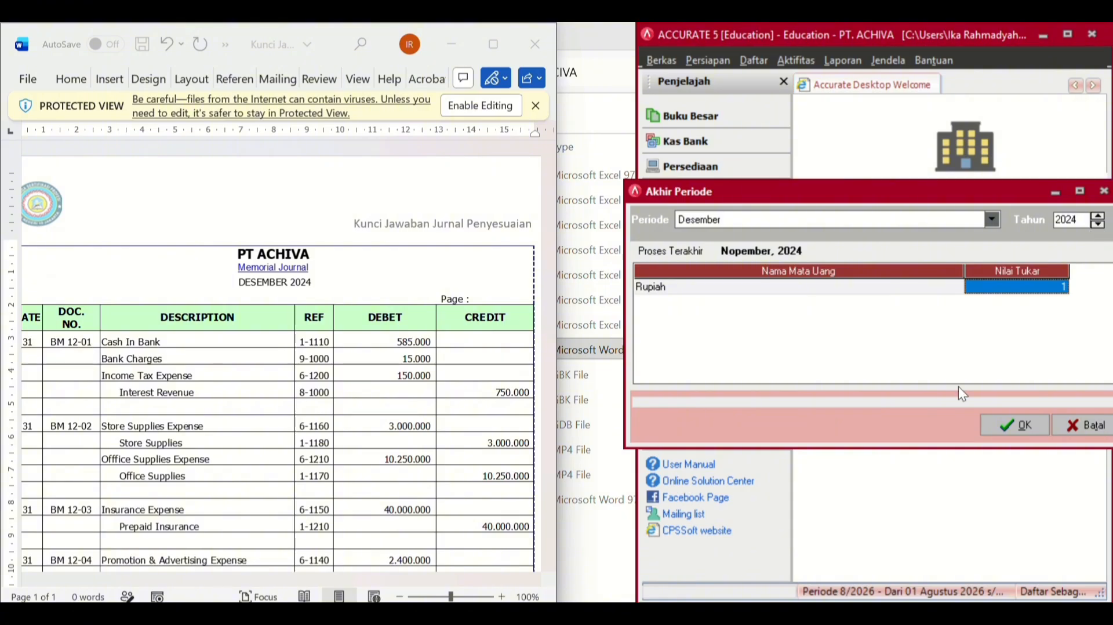
{"action": "left_click", "coordinate": [1002, 423]}
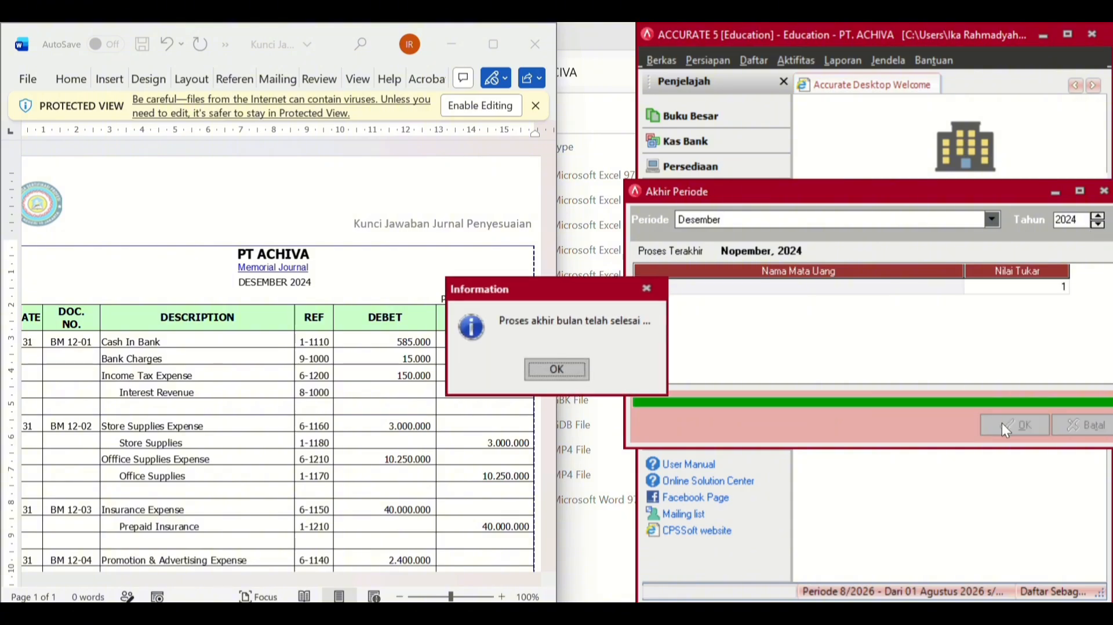
{"action": "left_click", "coordinate": [555, 368]}
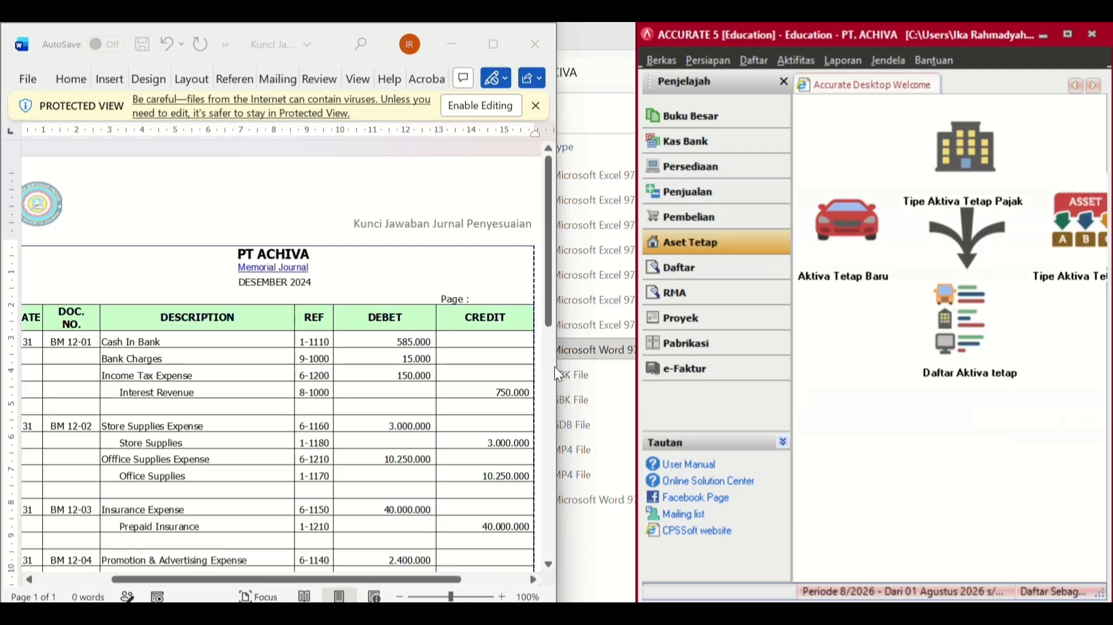
- Open the Buku Besar > Keseluruhan Jurnal report from the Daftar Laporan list
{"action": "left_click", "coordinate": [852, 62]}
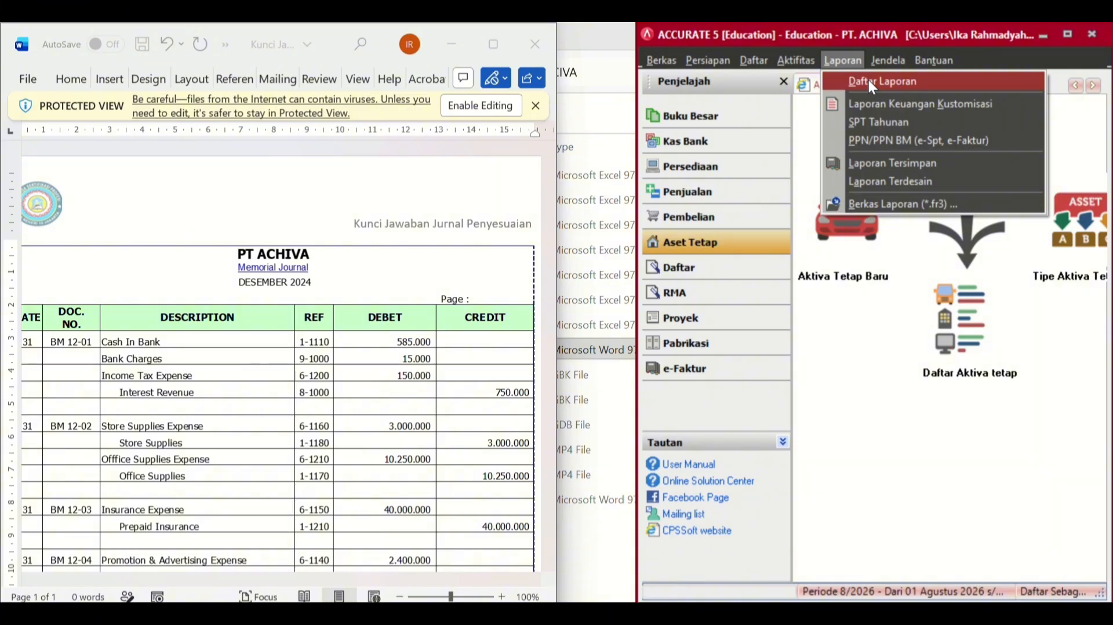
{"action": "left_click", "coordinate": [871, 84]}
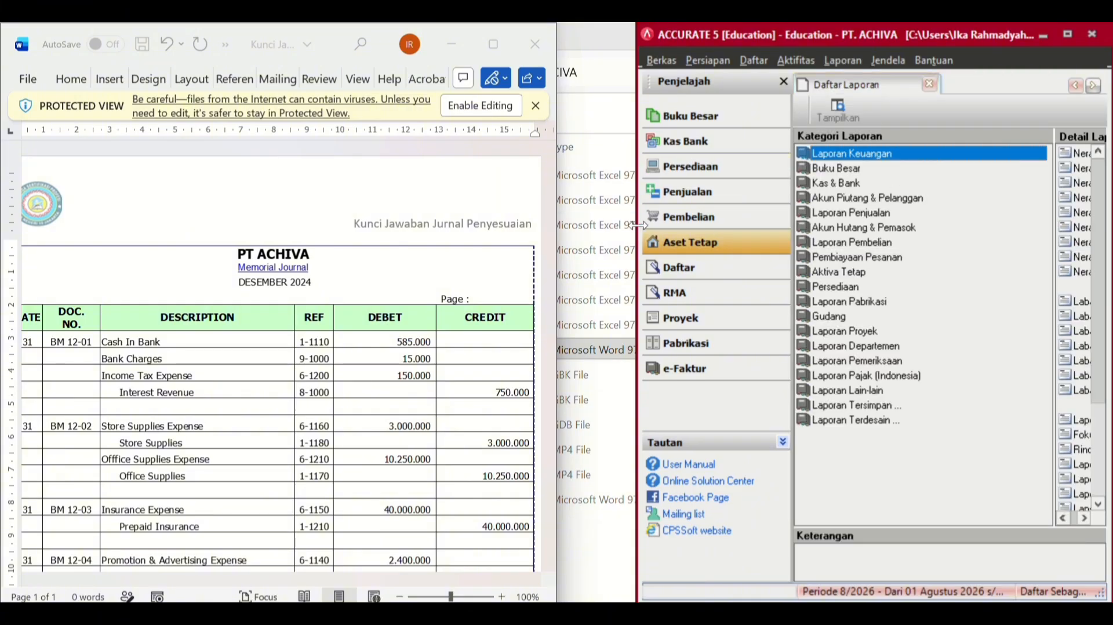
{"action": "left_click_drag", "start_coordinate": [637, 225], "coordinate": [549, 225]}
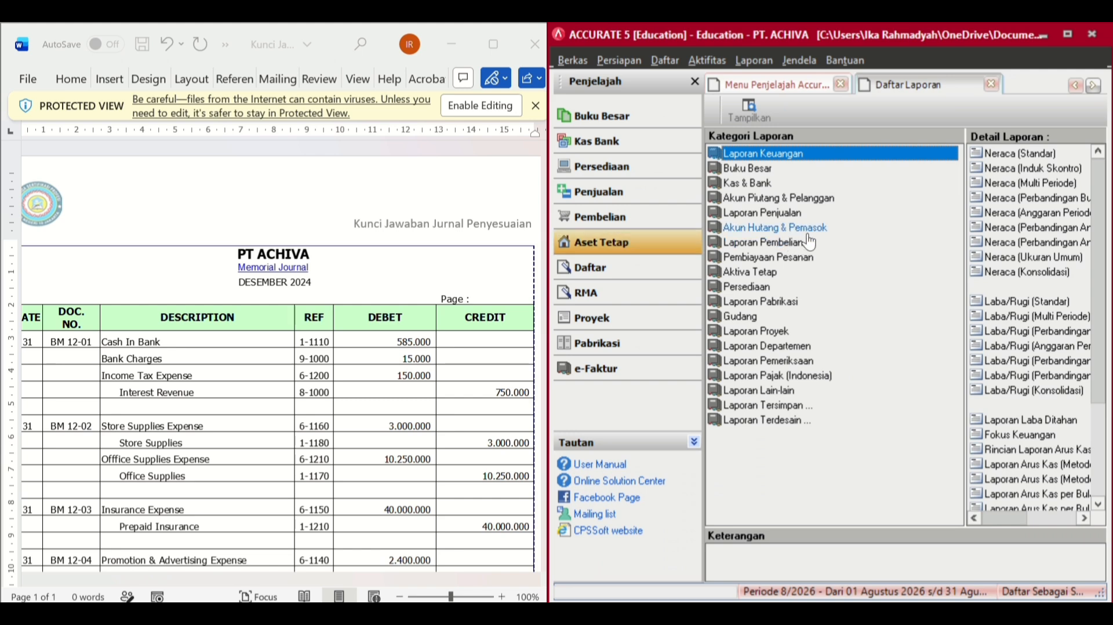
{"action": "left_click", "coordinate": [815, 168]}
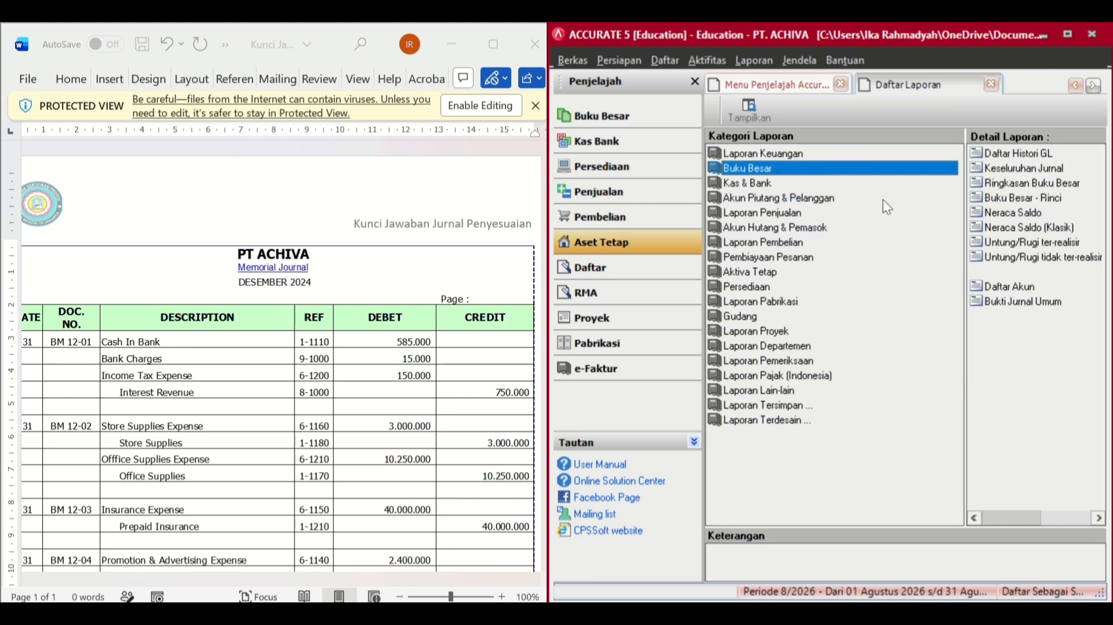
{"action": "left_click", "coordinate": [985, 170]}
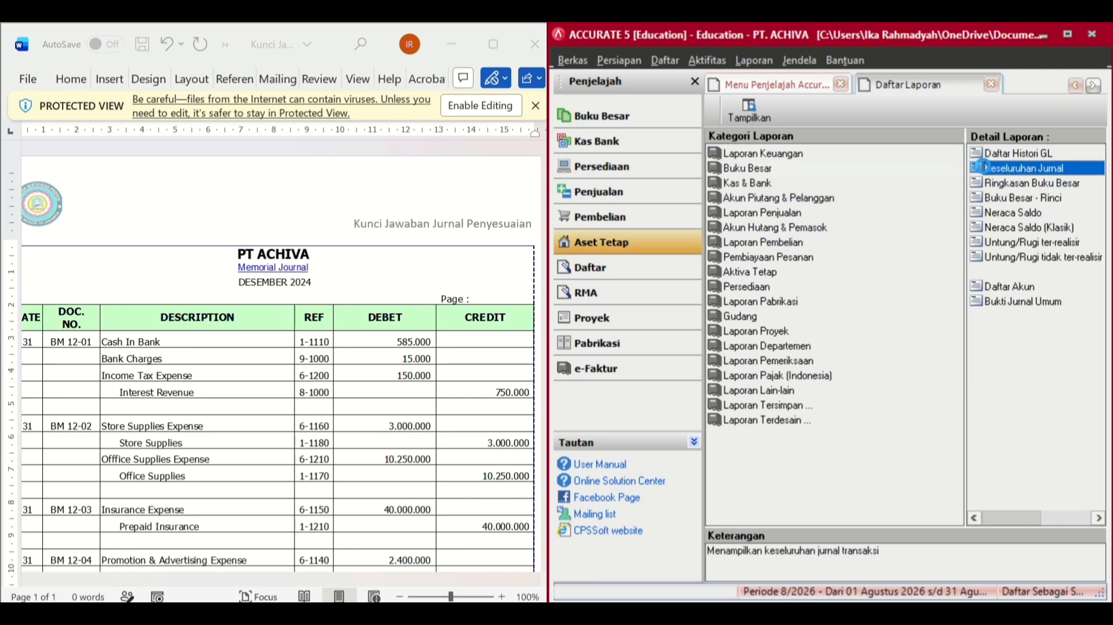
{"action": "double_click", "coordinate": [984, 167]}
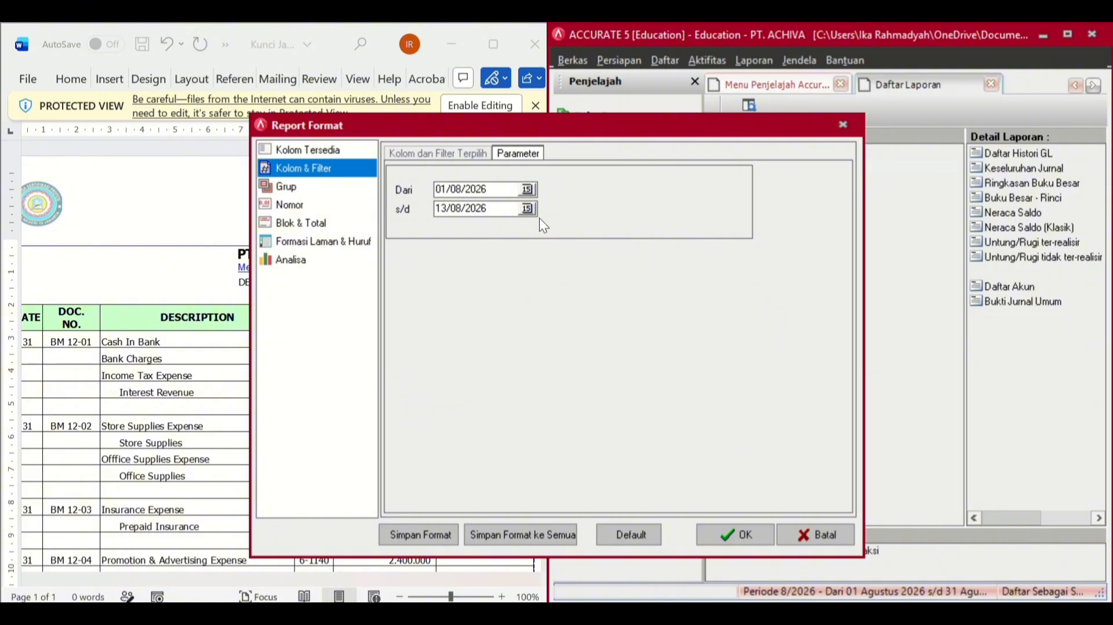
- Set the report range from 01/01/2024 to 31/12/2024 and run it
{"action": "left_click_drag", "start_coordinate": [492, 185], "coordinate": [404, 195]}
{"action": "key", "text": "BackSpace"}
{"action": "type", "text": "01/01/2024"}
{"action": "left_click_drag", "start_coordinate": [495, 208], "coordinate": [402, 211]}
{"action": "type", "text": "31/12/2024"}
{"action": "key", "text": "Return"}
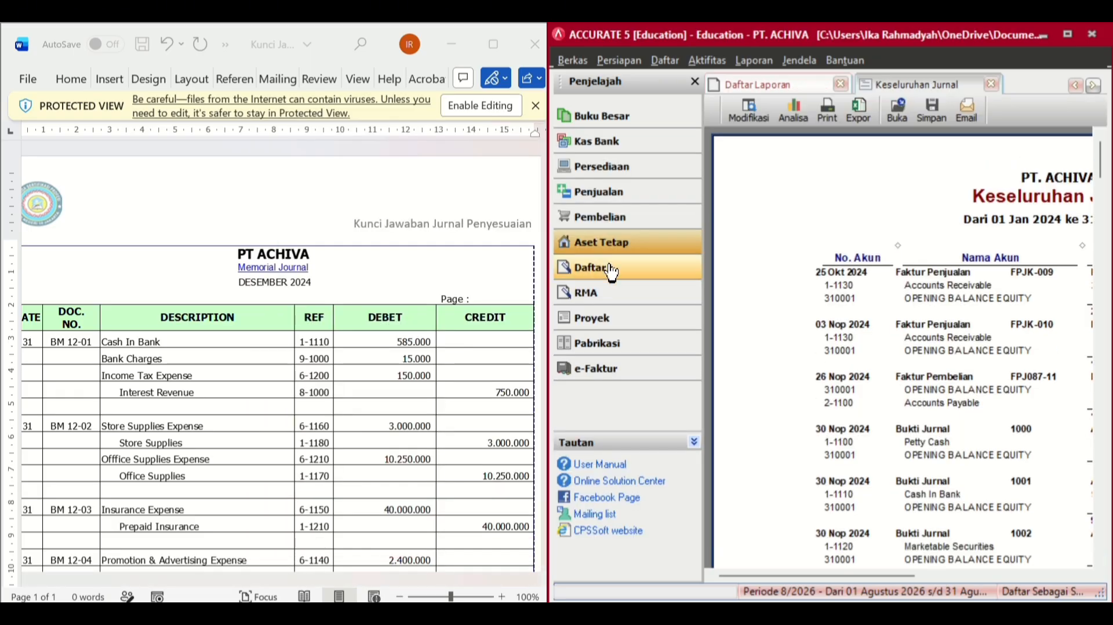
- Scroll the widened report to check entry 1033, depreciation 1034 (5.062.500) and the 11.182.349.425 total
{"action": "left_click_drag", "start_coordinate": [546, 287], "coordinate": [340, 287]}
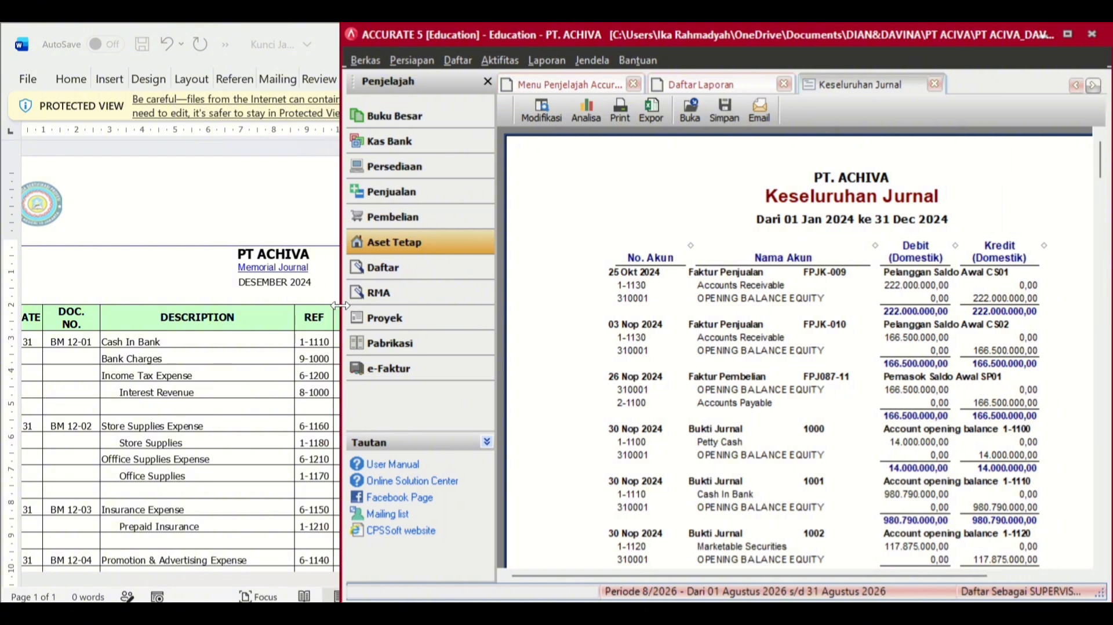
{"action": "scroll", "coordinate": [268, 403], "scroll_direction": "down", "scroll_amount": 1}
{"action": "scroll", "coordinate": [268, 404], "scroll_direction": "down", "scroll_amount": 9}
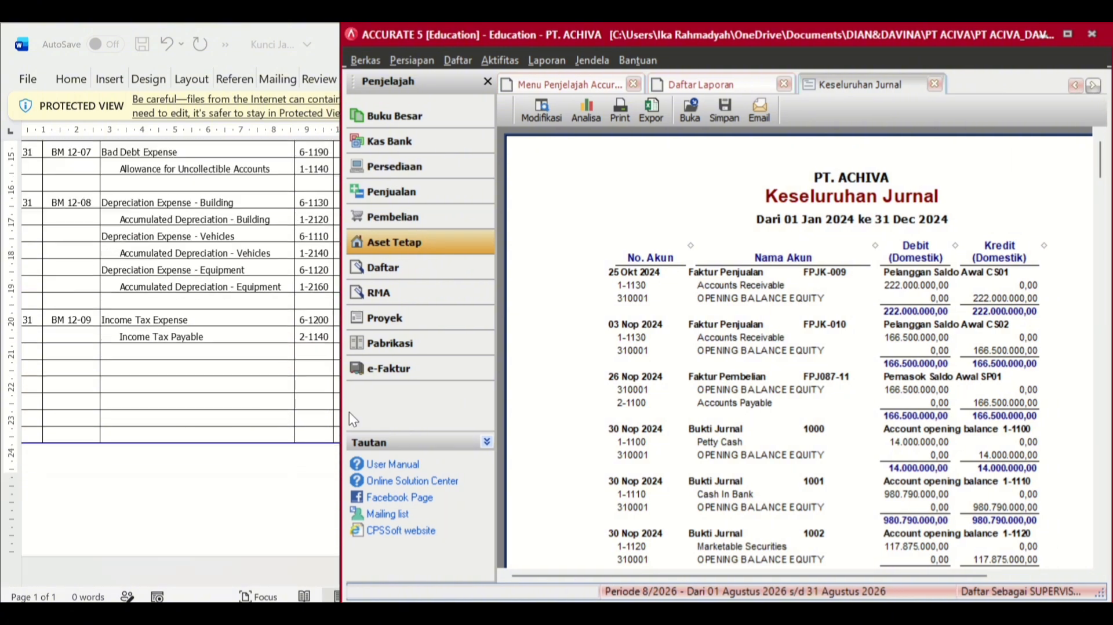
{"action": "scroll", "coordinate": [852, 445], "scroll_direction": "down", "scroll_amount": 10}
{"action": "scroll", "coordinate": [852, 445], "scroll_direction": "down", "scroll_amount": 15}
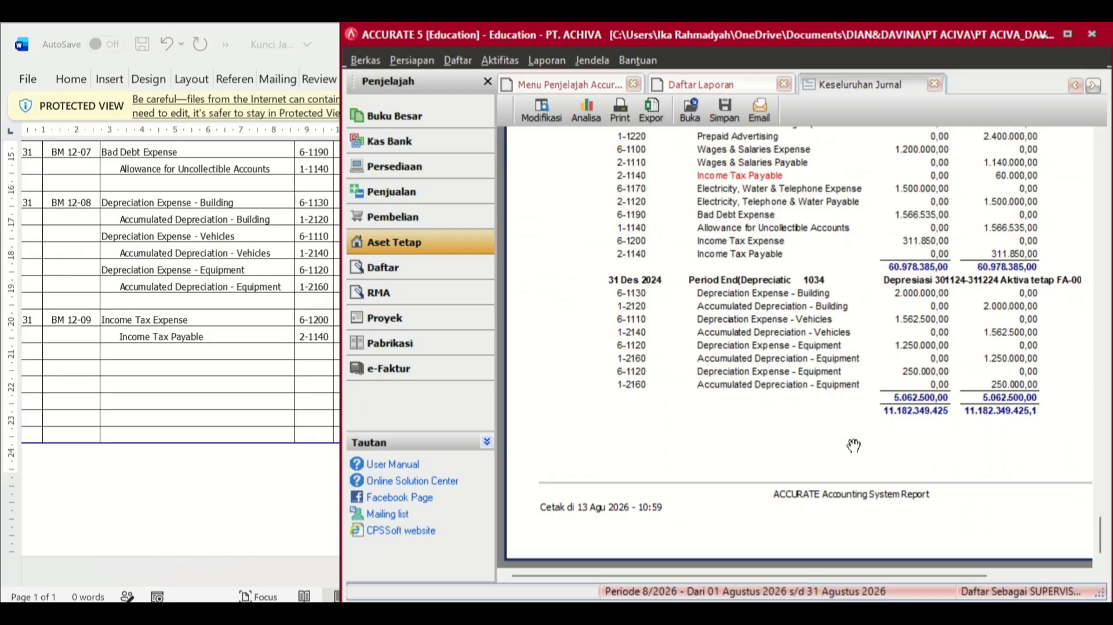
{"action": "scroll", "coordinate": [854, 445], "scroll_direction": "up", "scroll_amount": 5}
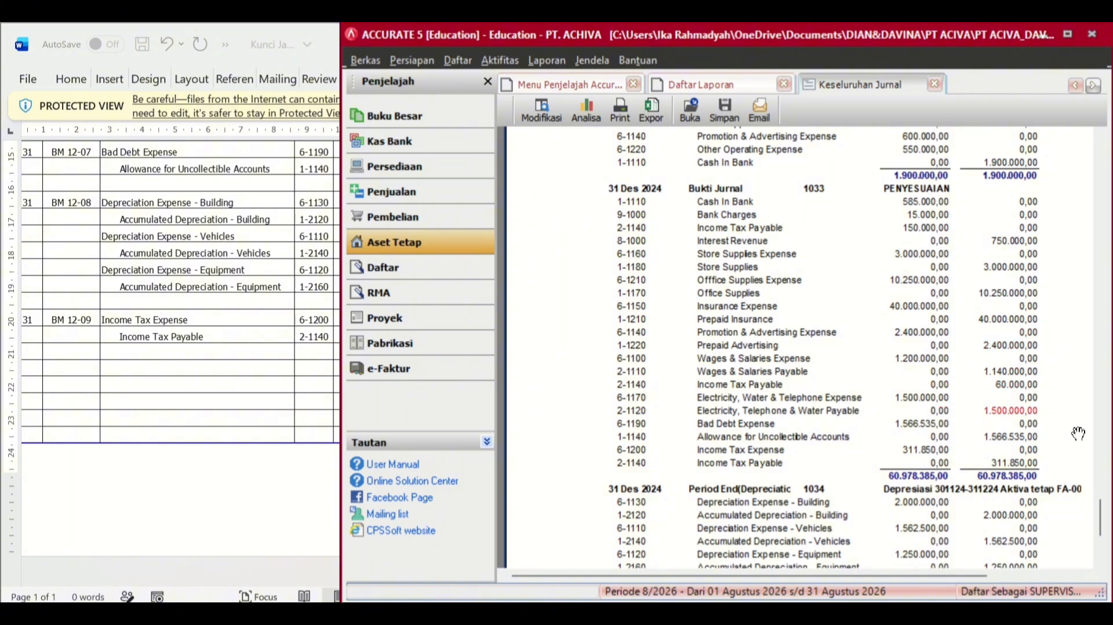
{"action": "scroll", "coordinate": [1057, 441], "scroll_direction": "down", "scroll_amount": 3}
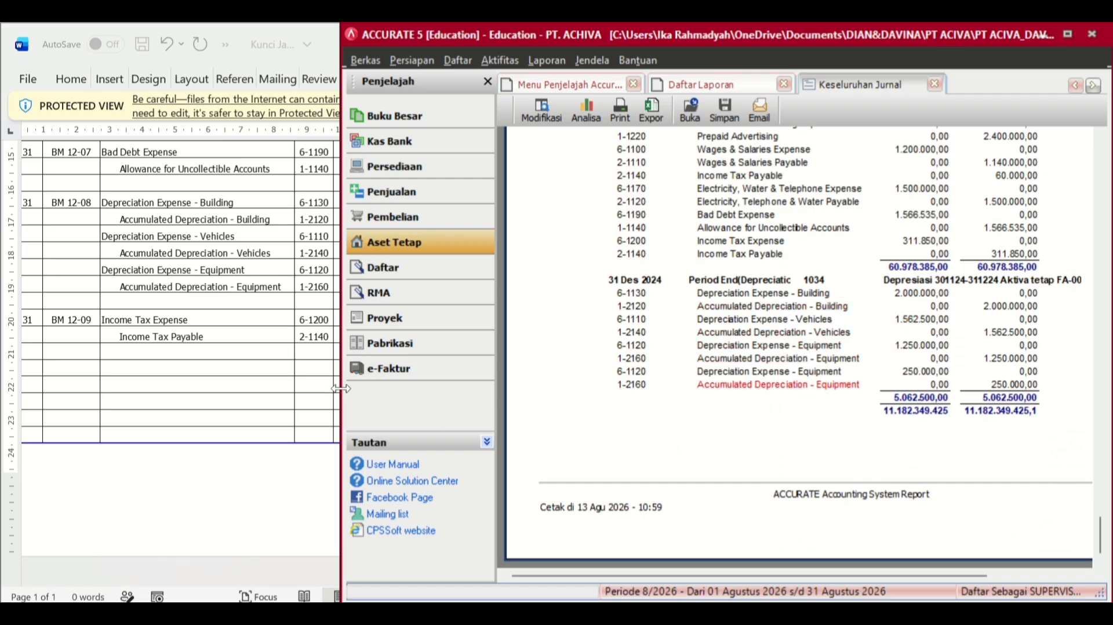
- Arrange the Word answer key and ACCURATE report side by side to compare amounts against 66.040.885
{"action": "left_click_drag", "start_coordinate": [341, 388], "coordinate": [492, 395]}
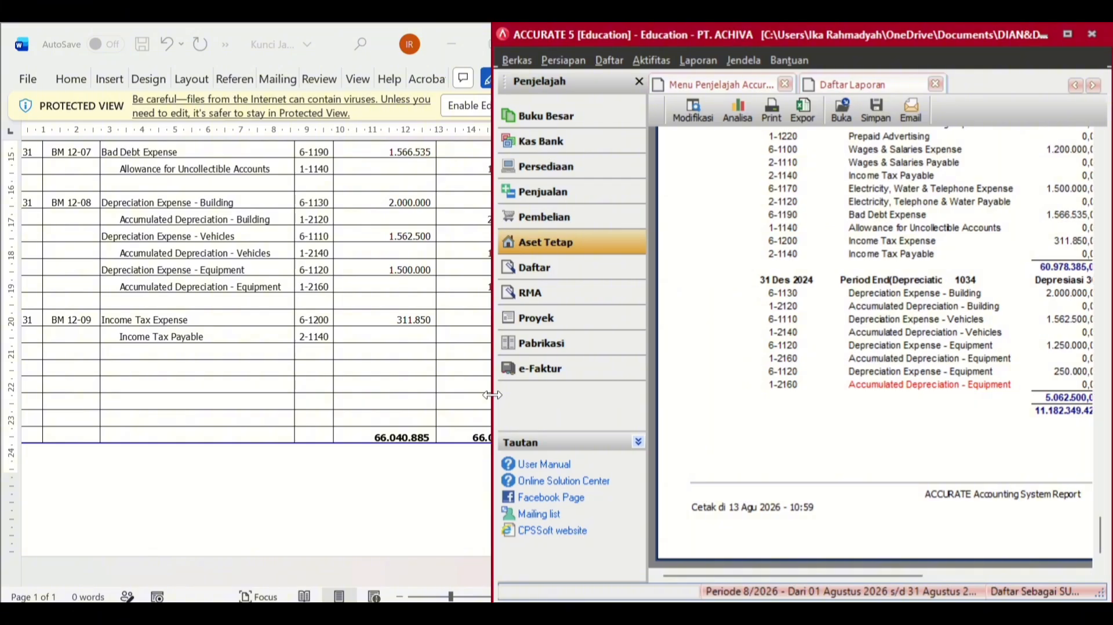
{"action": "left_click_drag", "start_coordinate": [492, 395], "coordinate": [314, 433]}
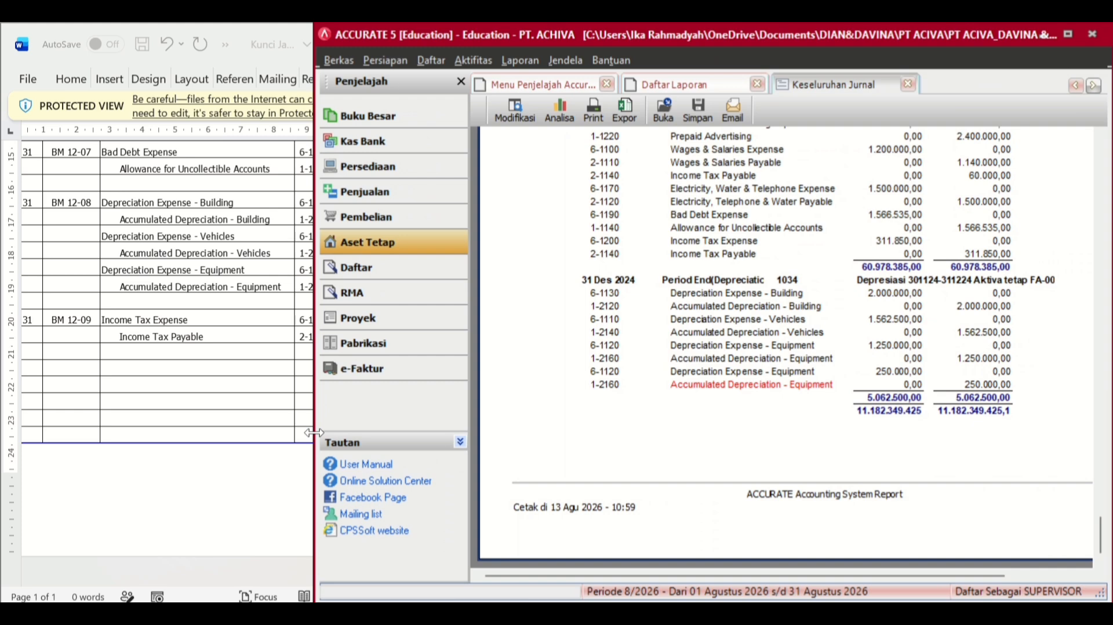
{"action": "left_click_drag", "start_coordinate": [314, 433], "coordinate": [539, 375]}
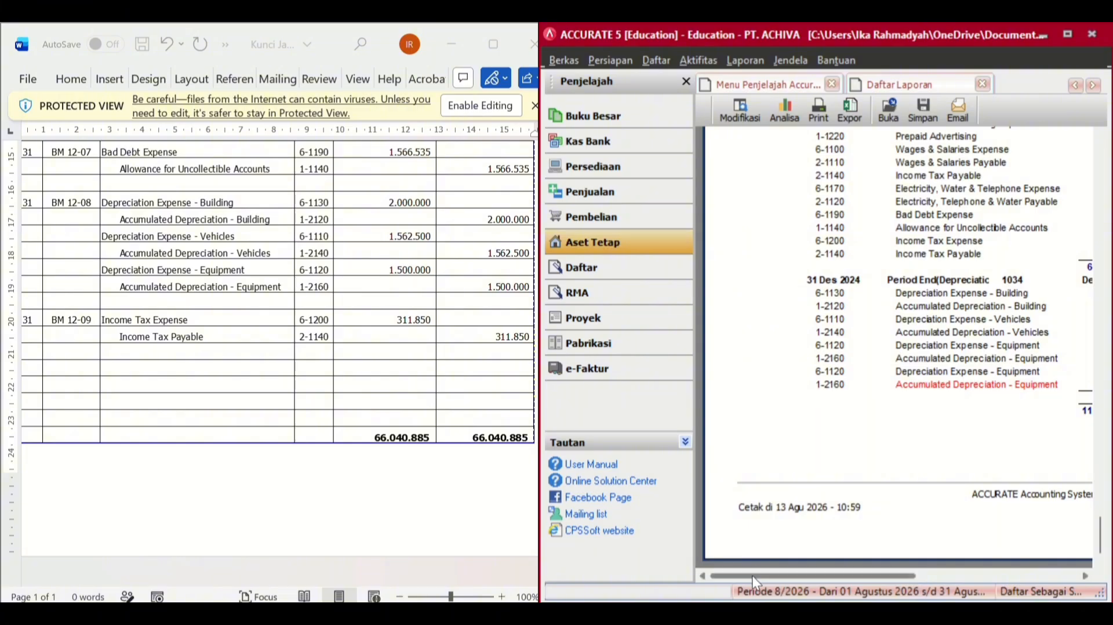
{"action": "left_click_drag", "start_coordinate": [753, 575], "coordinate": [860, 586]}
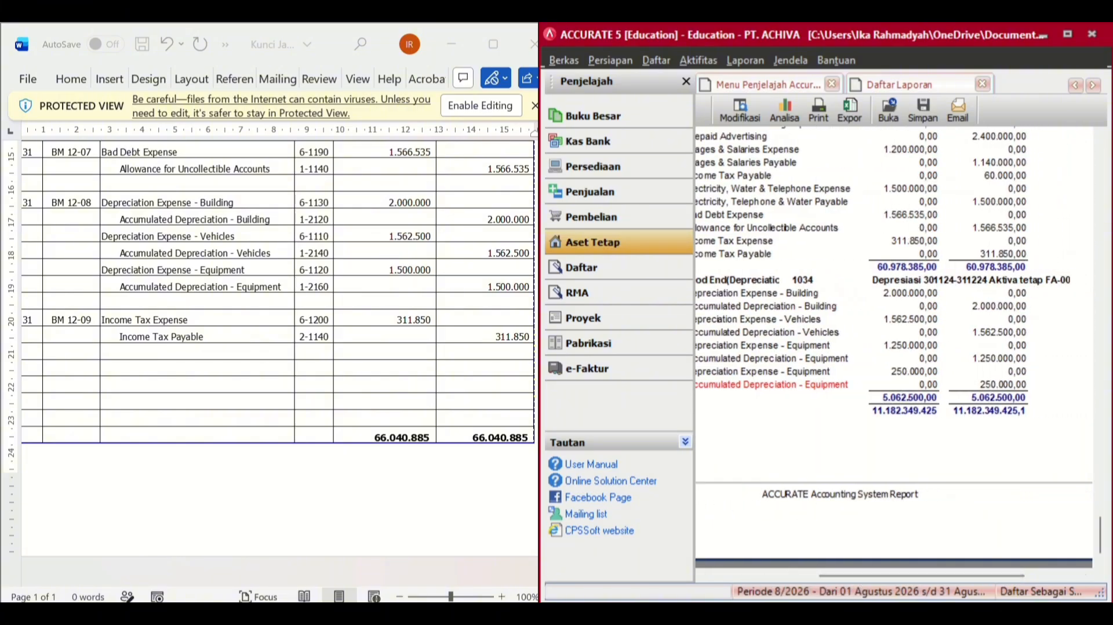
{"action": "key", "text": "super"}
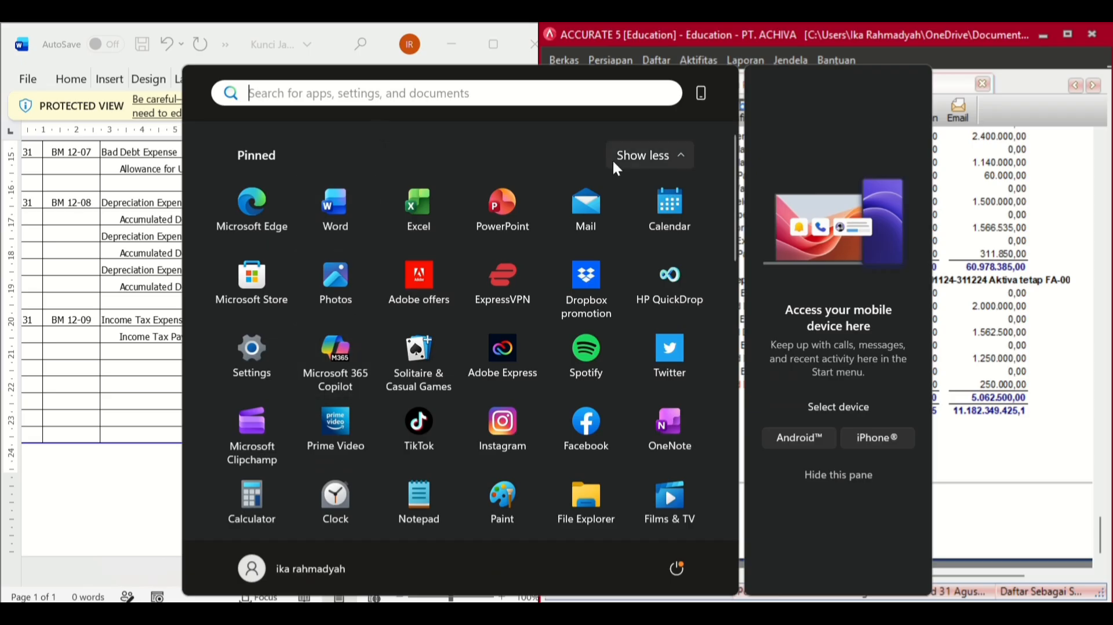
- Search 'KA' in the Start menu and launch Calculator
{"action": "type", "text": "KA"}
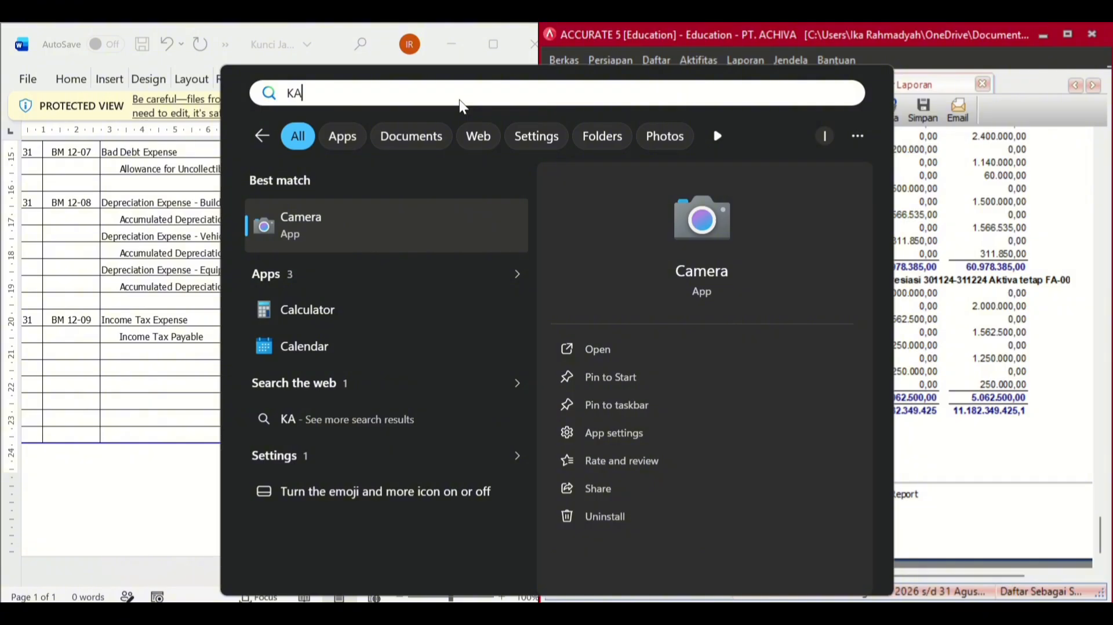
{"action": "left_click", "coordinate": [322, 316]}
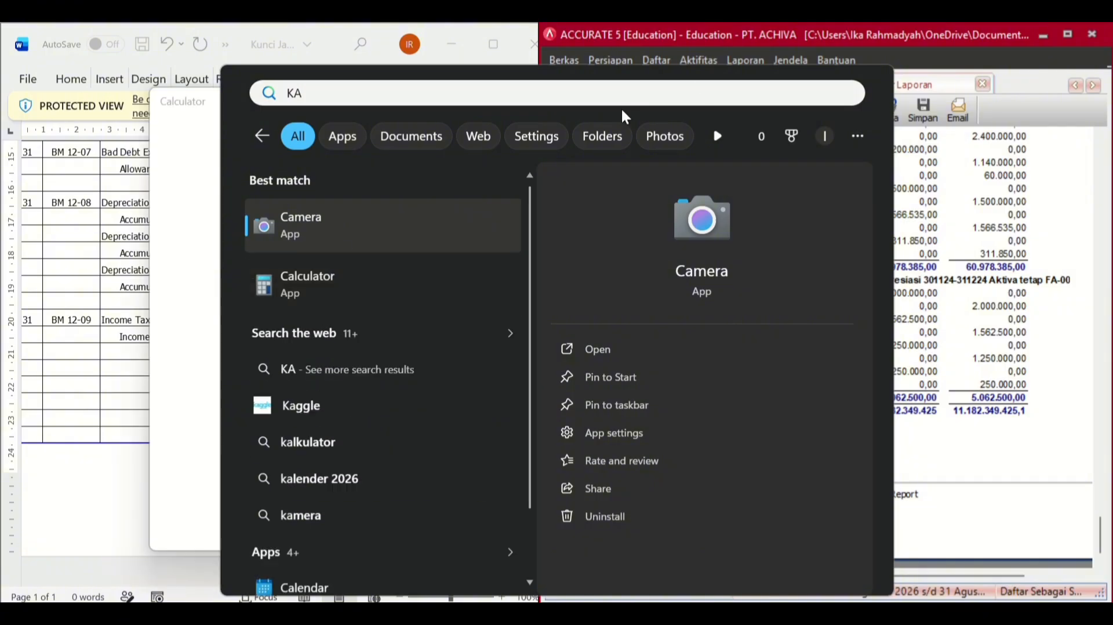
{"action": "left_click", "coordinate": [102, 473]}
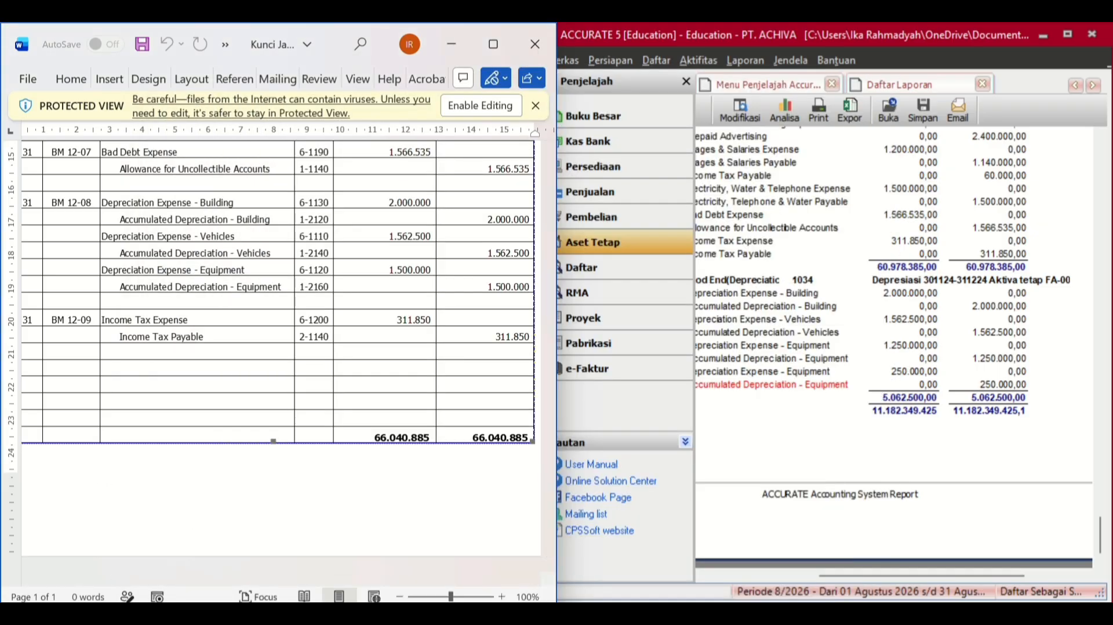
- In Calculator, add 60.978.385 and 5.062.500 to confirm the 66.040.885 total
{"action": "left_click", "coordinate": [766, 614]}
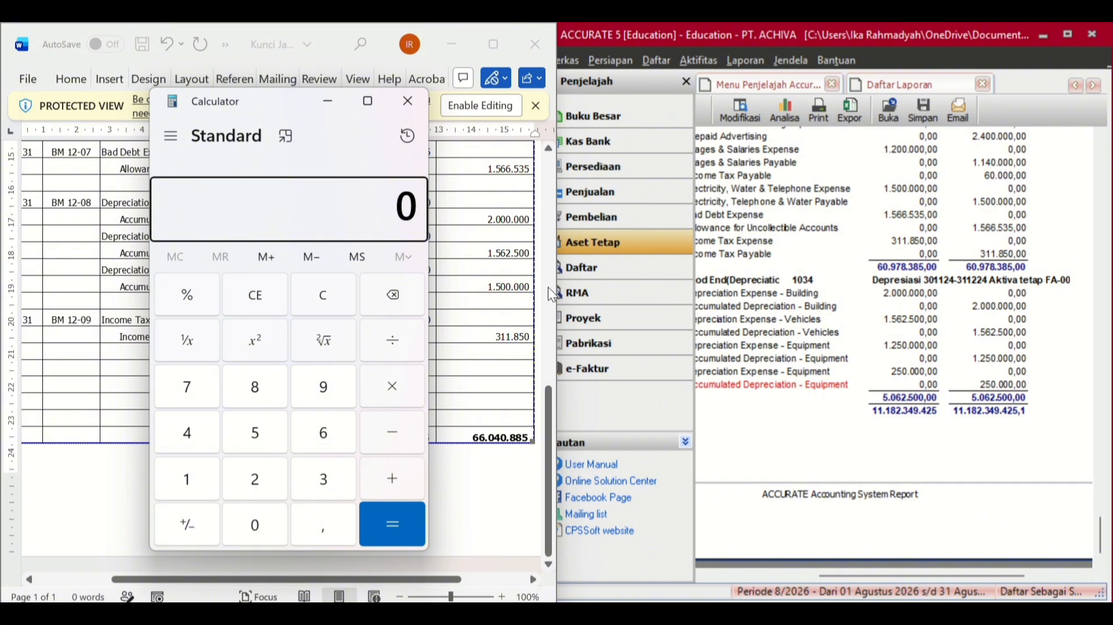
{"action": "left_click", "coordinate": [863, 258]}
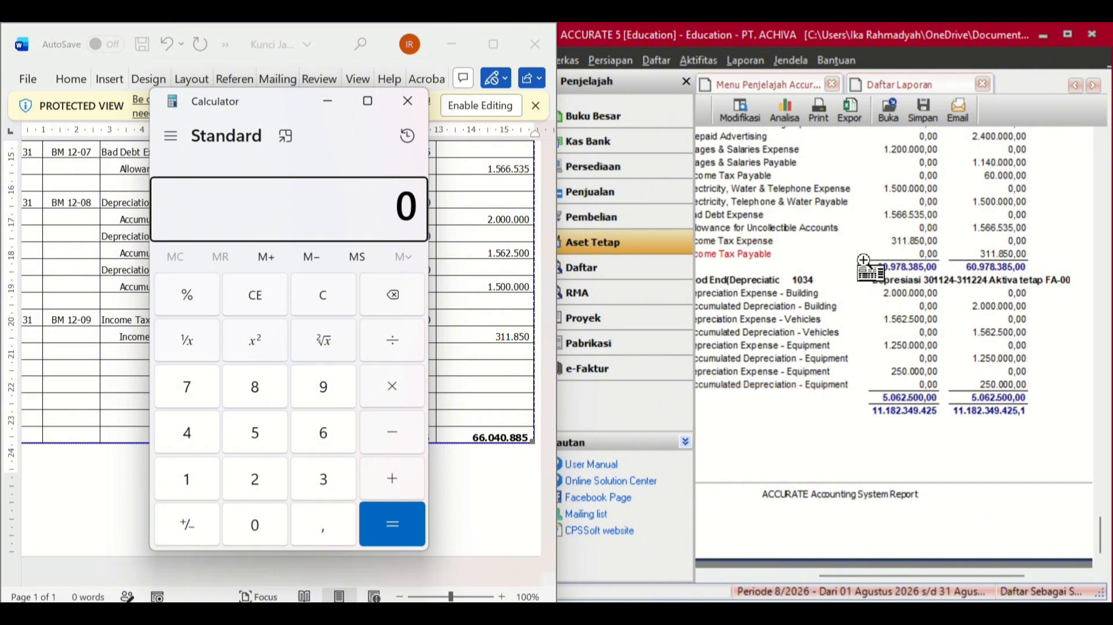
{"action": "left_click", "coordinate": [367, 200]}
{"action": "key", "text": "6"}
{"action": "key", "text": "0"}
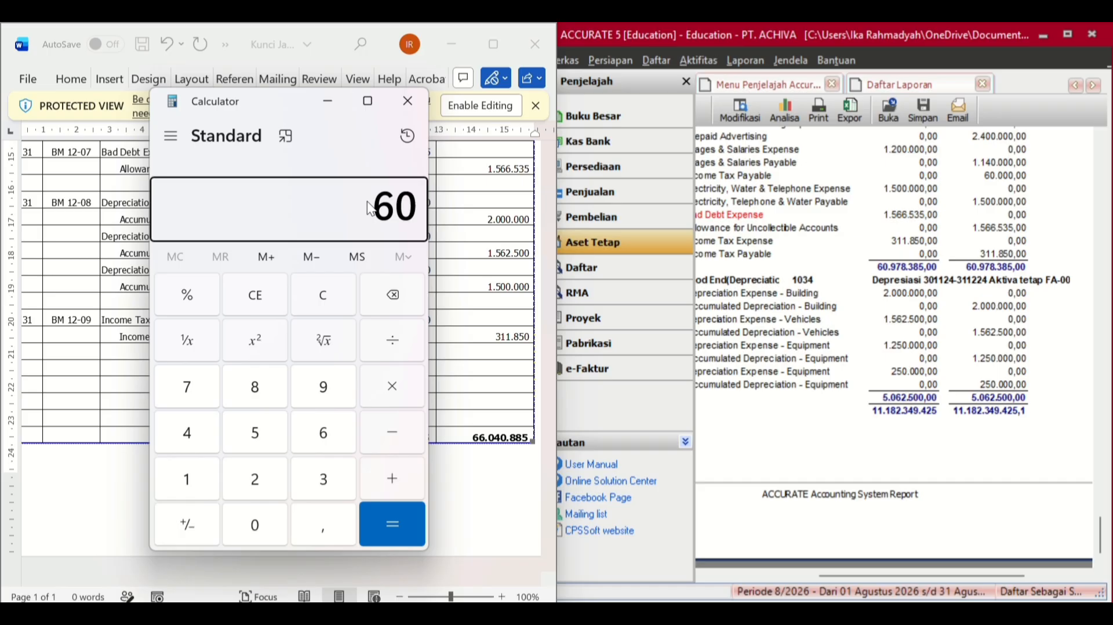
{"action": "type", "text": "97"}
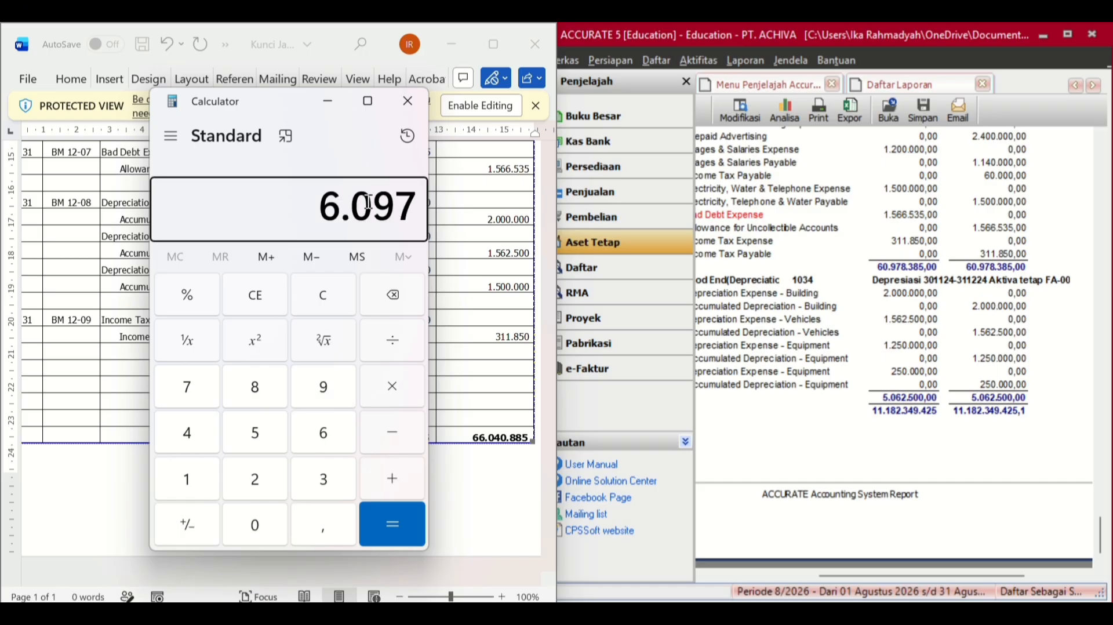
{"action": "type", "text": "8.3"}
{"action": "type", "text": "8"}
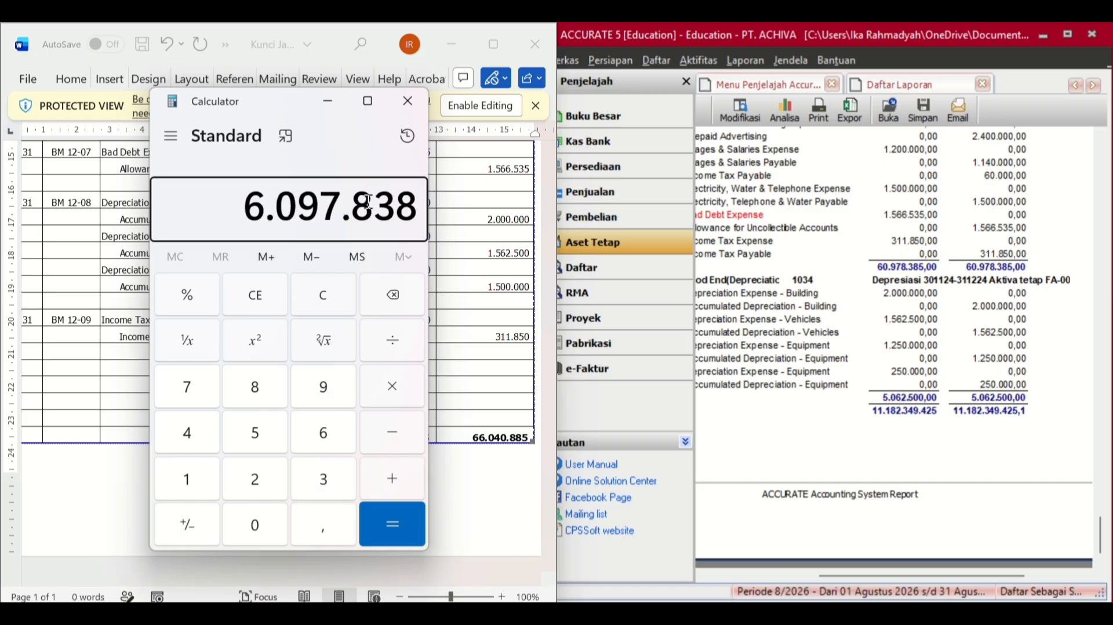
{"action": "type", "text": "5"}
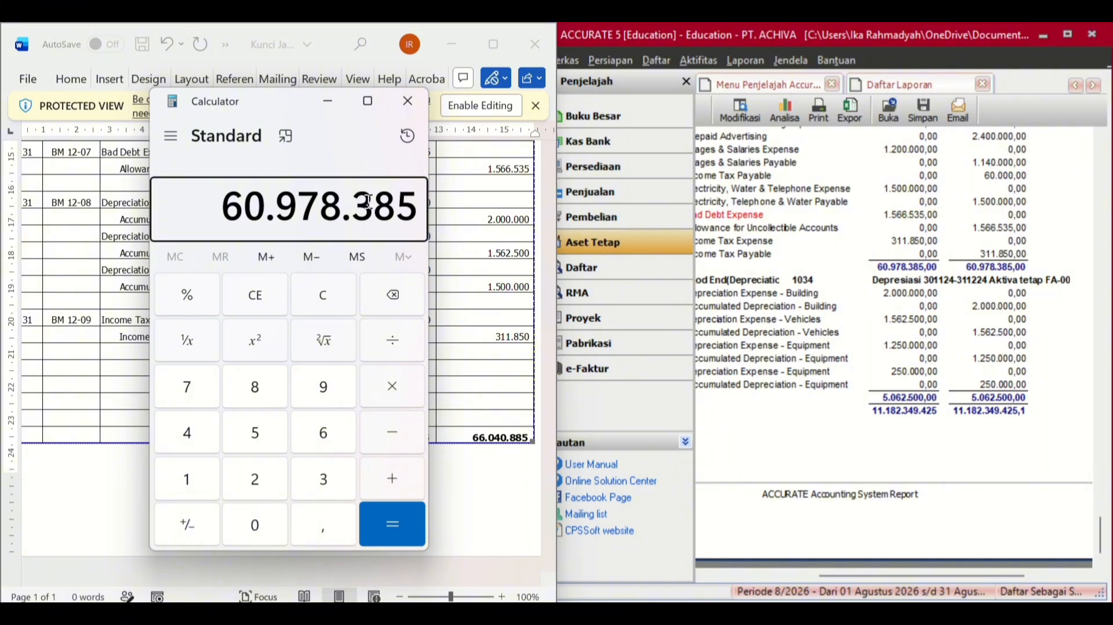
{"action": "left_click", "coordinate": [393, 479]}
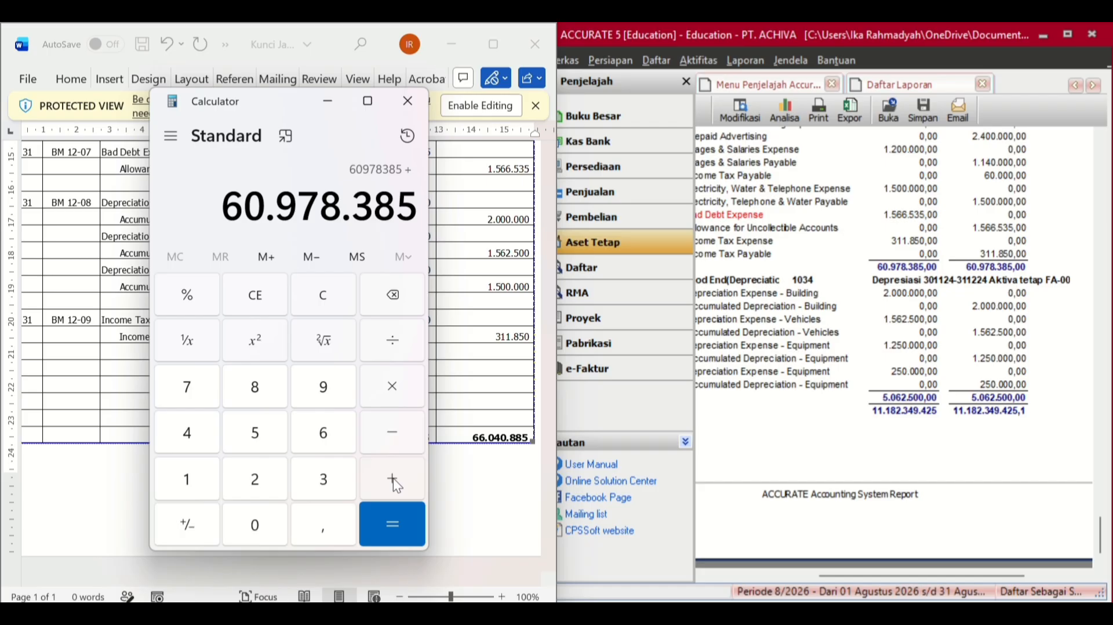
{"action": "type", "text": "5."}
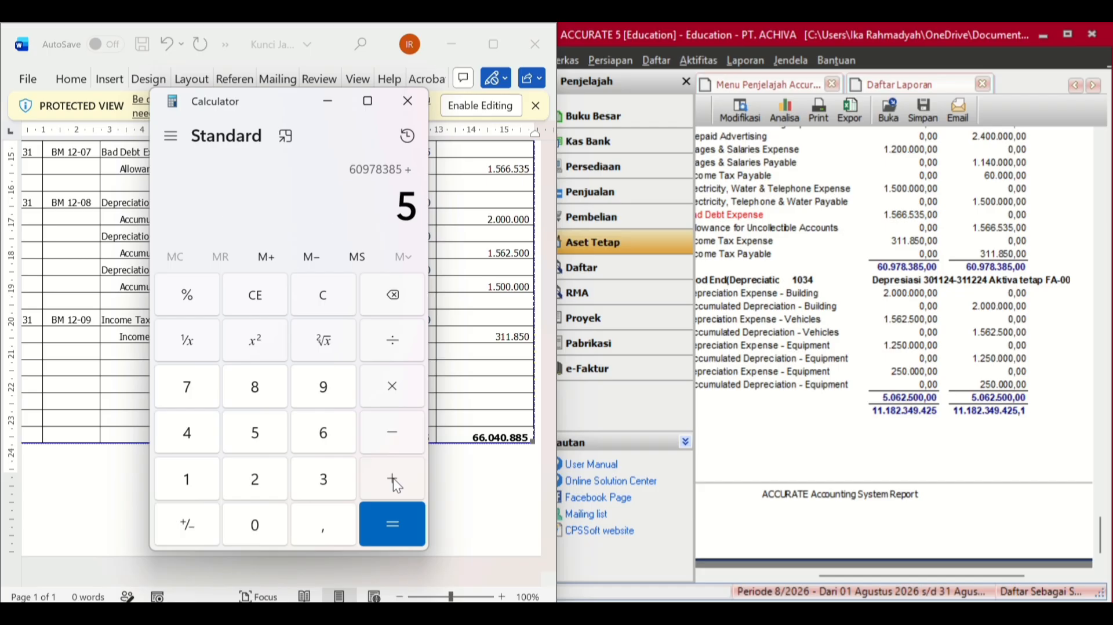
{"action": "type", "text": "06"}
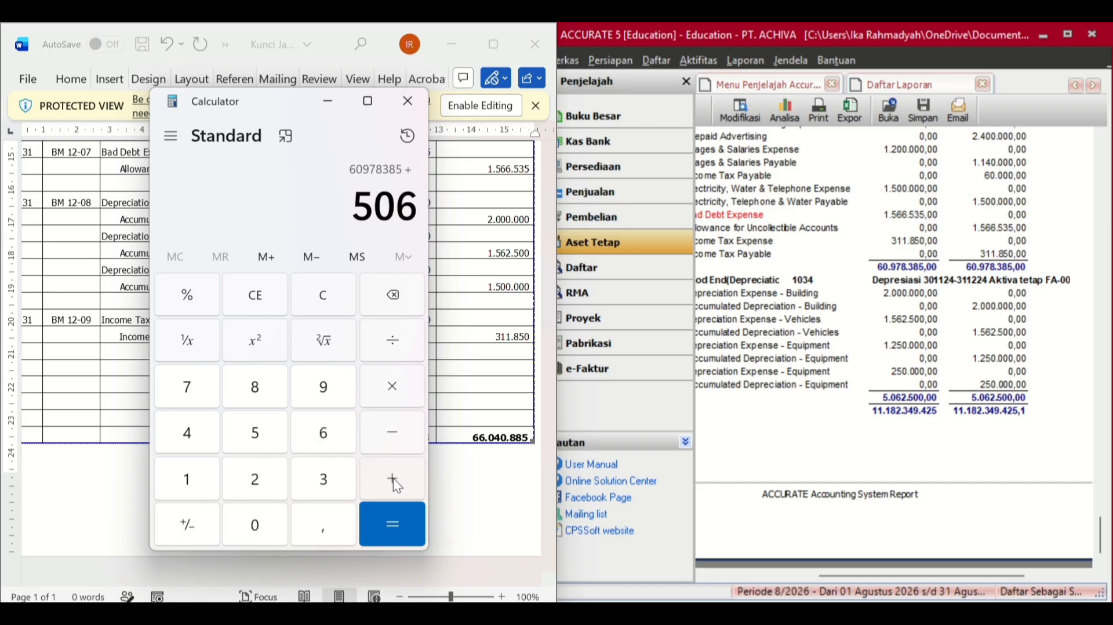
{"action": "type", "text": "2.50"}
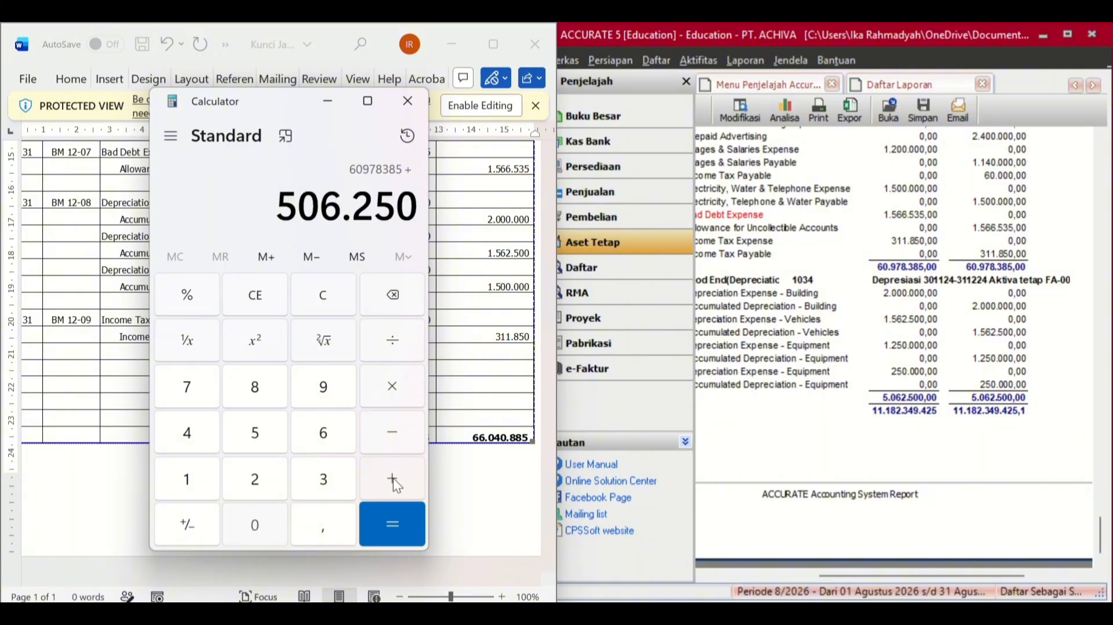
{"action": "type", "text": "0"}
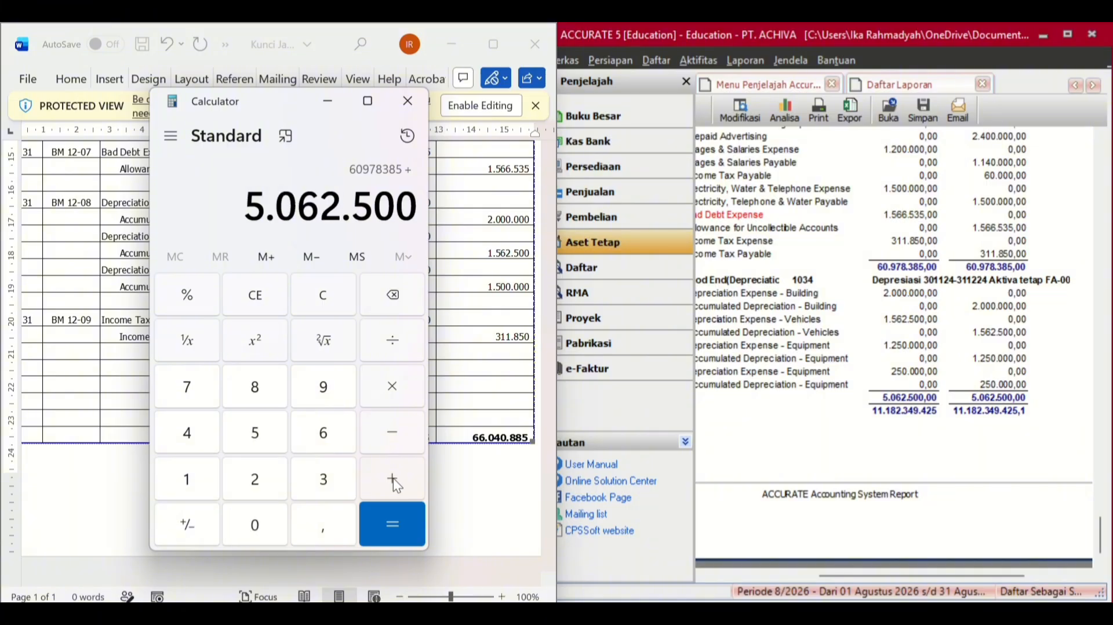
{"action": "left_click", "coordinate": [381, 539]}
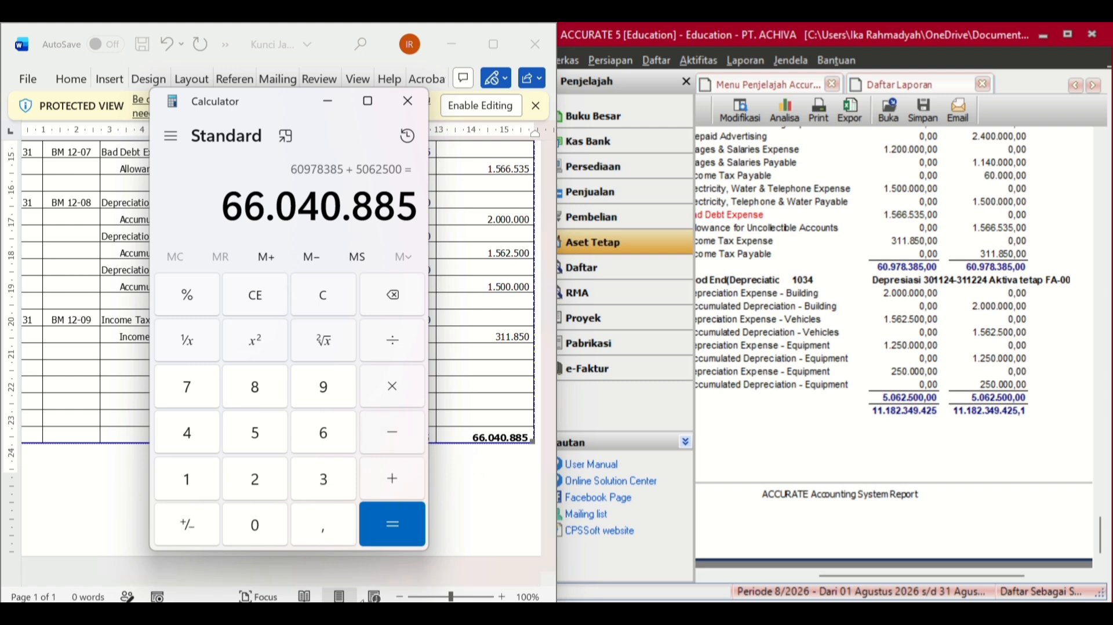
{"action": "left_click_drag", "start_coordinate": [334, 544], "coordinate": [377, 494]}
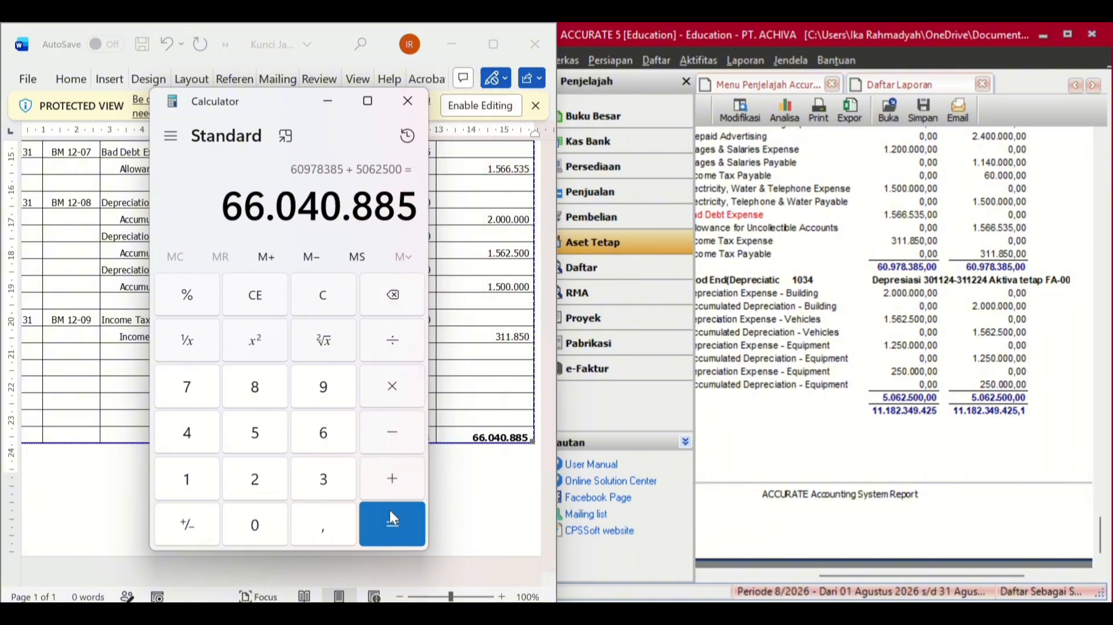
{"action": "left_click", "coordinate": [764, 458]}
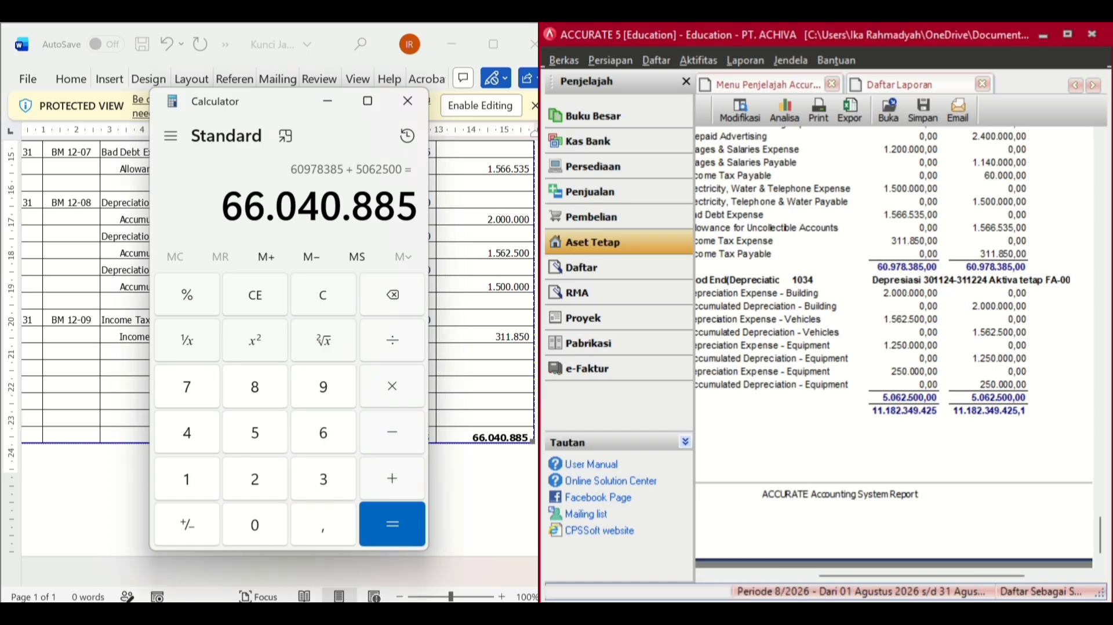
- Hide Calculator, widen the Keseluruhan Jurnal report, and scroll to the 60.978.385 and 5.062.500 totals
{"action": "left_click", "coordinate": [767, 613]}
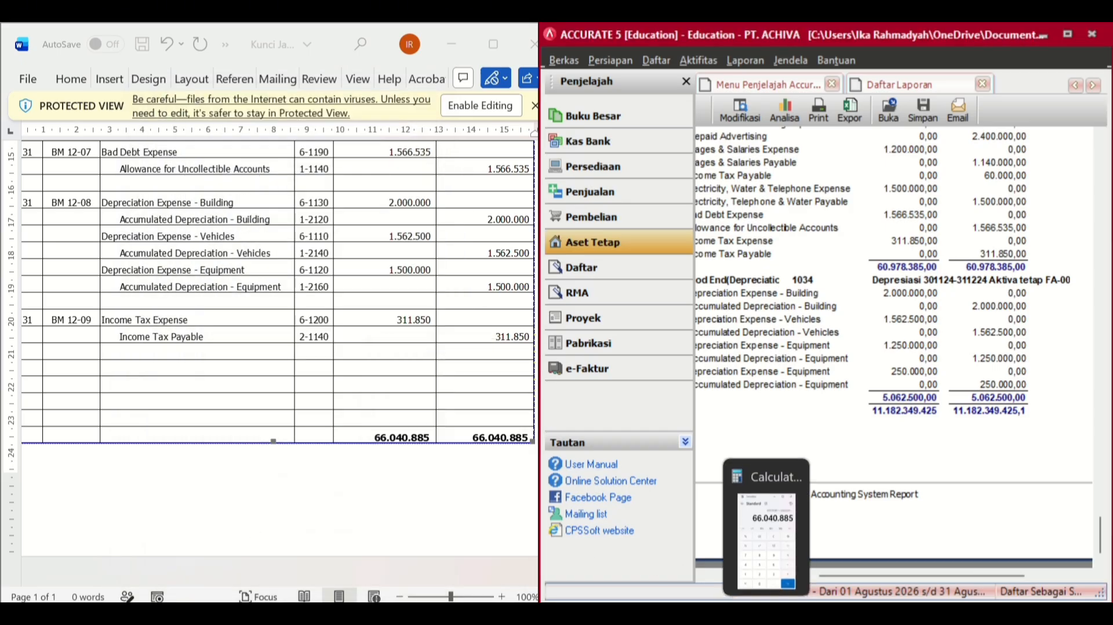
{"action": "left_click_drag", "start_coordinate": [538, 507], "coordinate": [268, 508]}
{"action": "scroll", "coordinate": [526, 396], "scroll_direction": "up", "scroll_amount": 3}
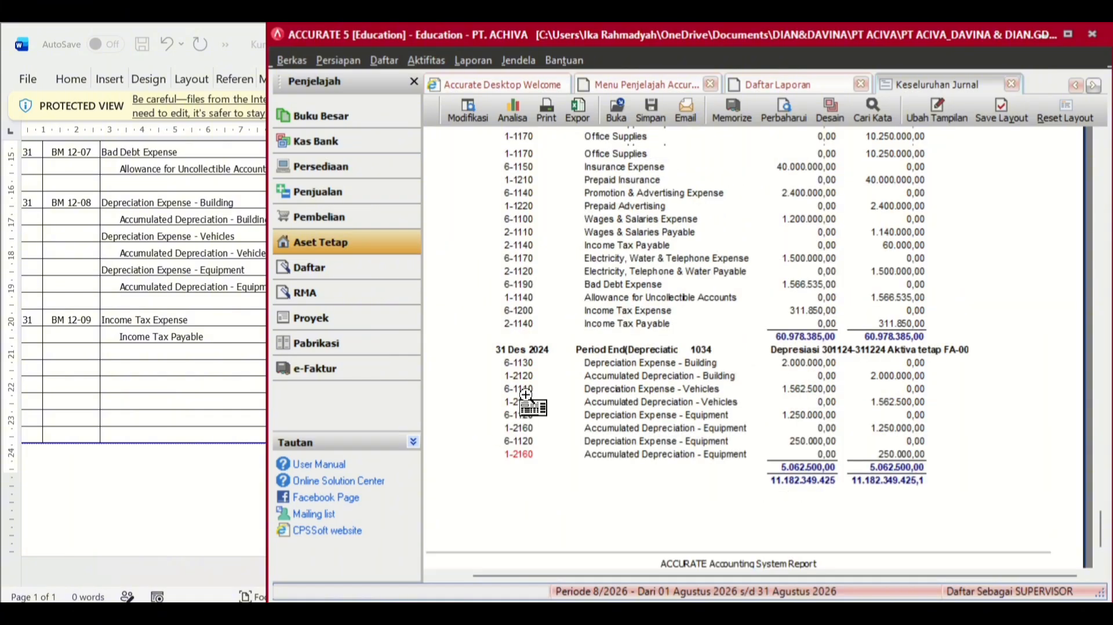
{"action": "scroll", "coordinate": [525, 396], "scroll_direction": "up", "scroll_amount": 15}
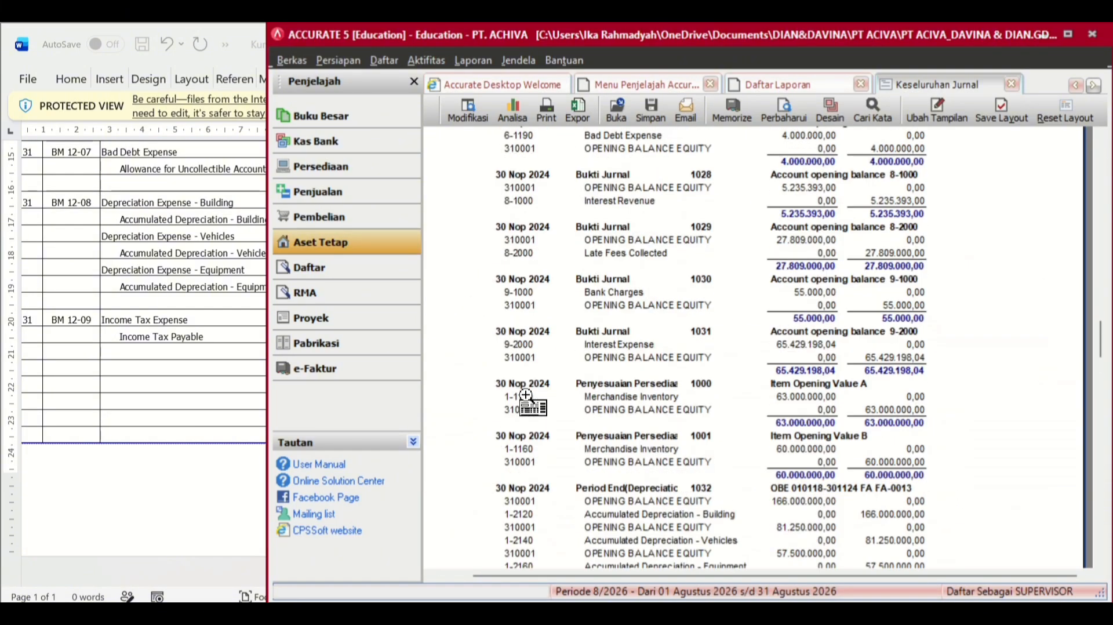
{"action": "scroll", "coordinate": [525, 395], "scroll_direction": "up", "scroll_amount": 10}
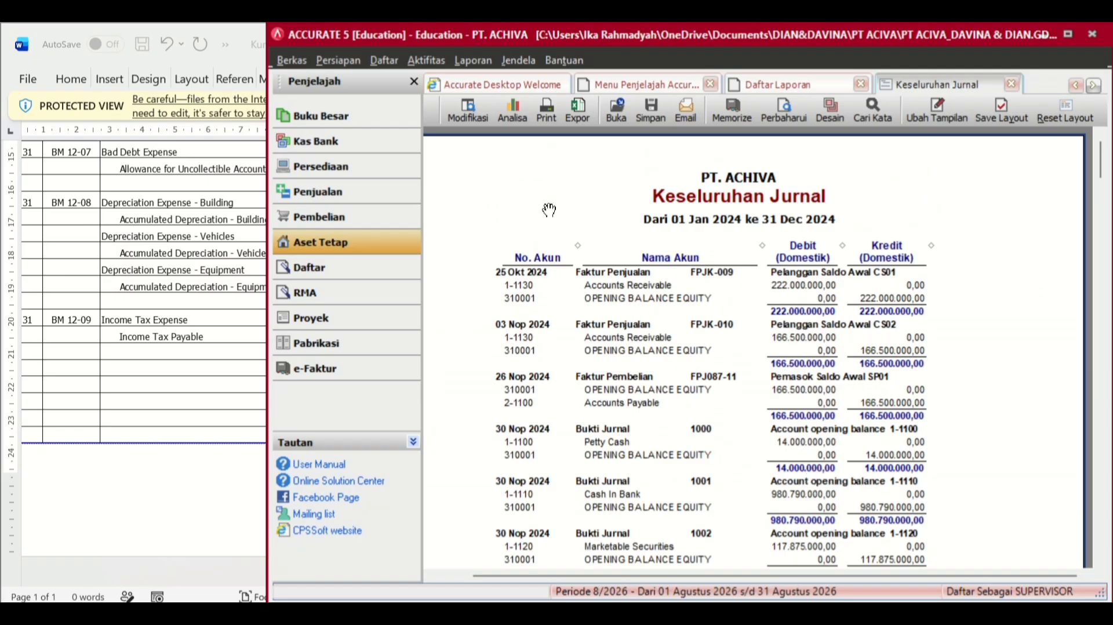
{"action": "scroll", "coordinate": [860, 369], "scroll_direction": "down", "scroll_amount": 15}
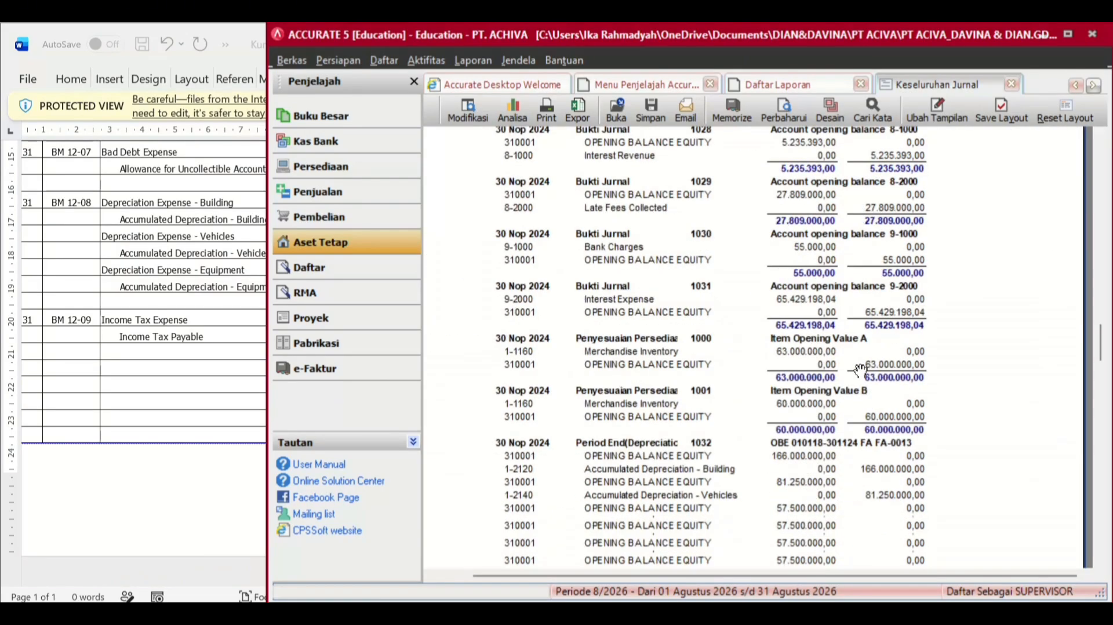
{"action": "scroll", "coordinate": [860, 369], "scroll_direction": "down", "scroll_amount": 10}
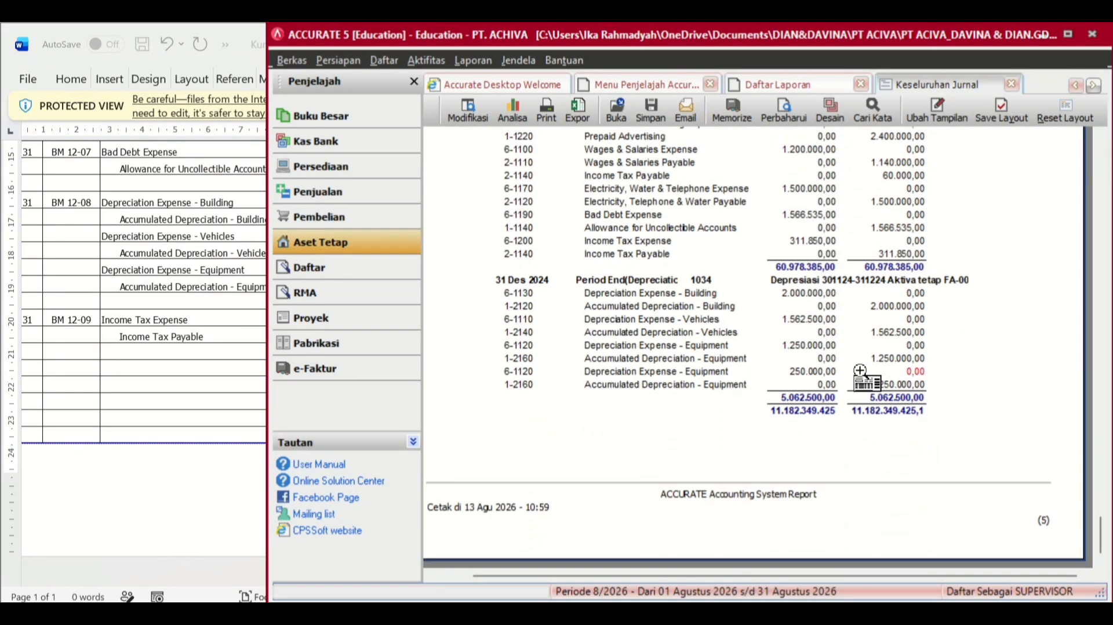
{"action": "scroll", "coordinate": [860, 371], "scroll_direction": "up", "scroll_amount": 1}
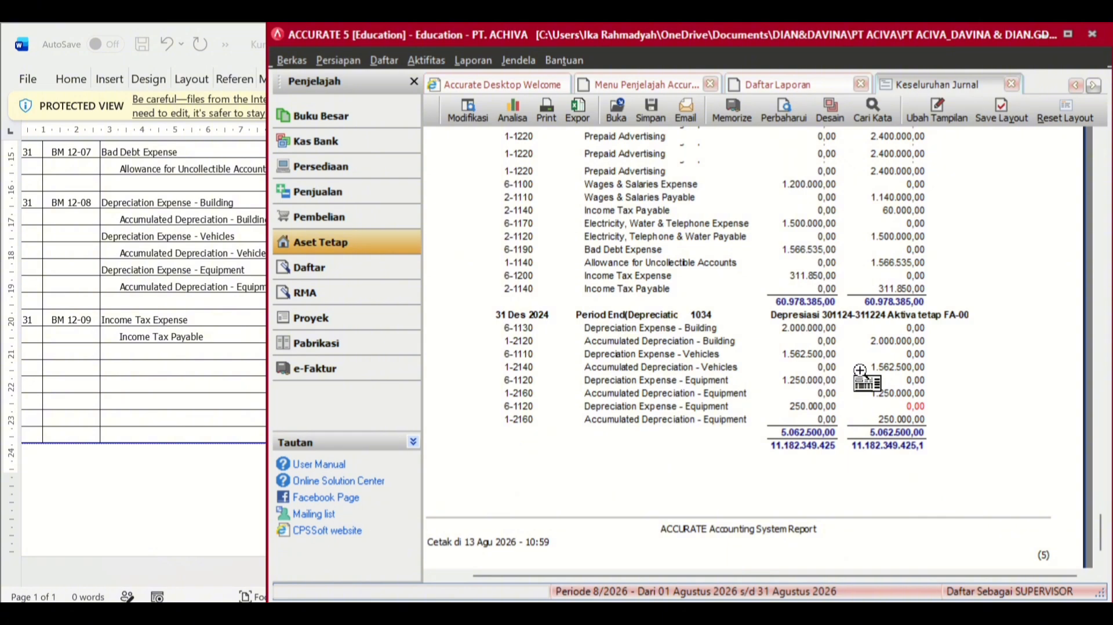
{"action": "scroll", "coordinate": [860, 371], "scroll_direction": "up", "scroll_amount": 10}
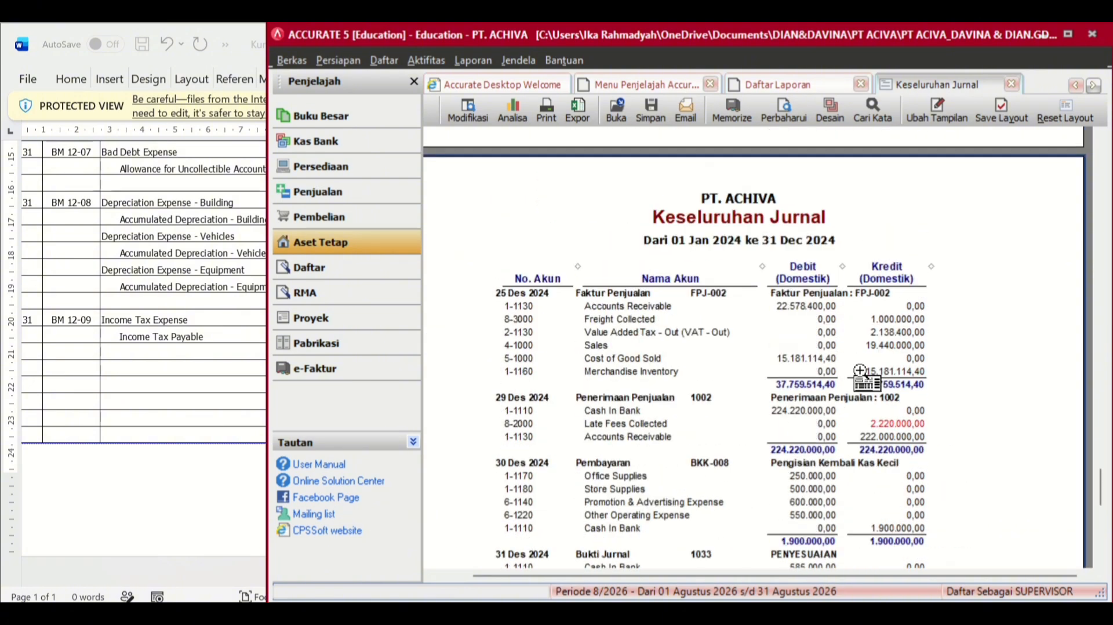
{"action": "scroll", "coordinate": [860, 371], "scroll_direction": "down", "scroll_amount": 3}
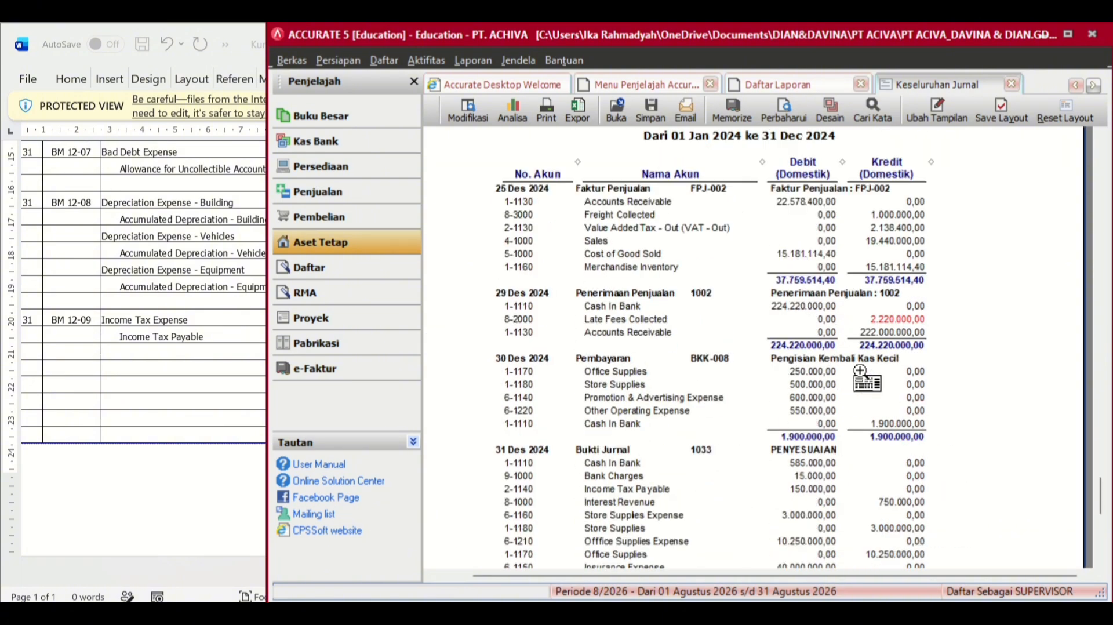
{"action": "scroll", "coordinate": [860, 371], "scroll_direction": "up", "scroll_amount": 10}
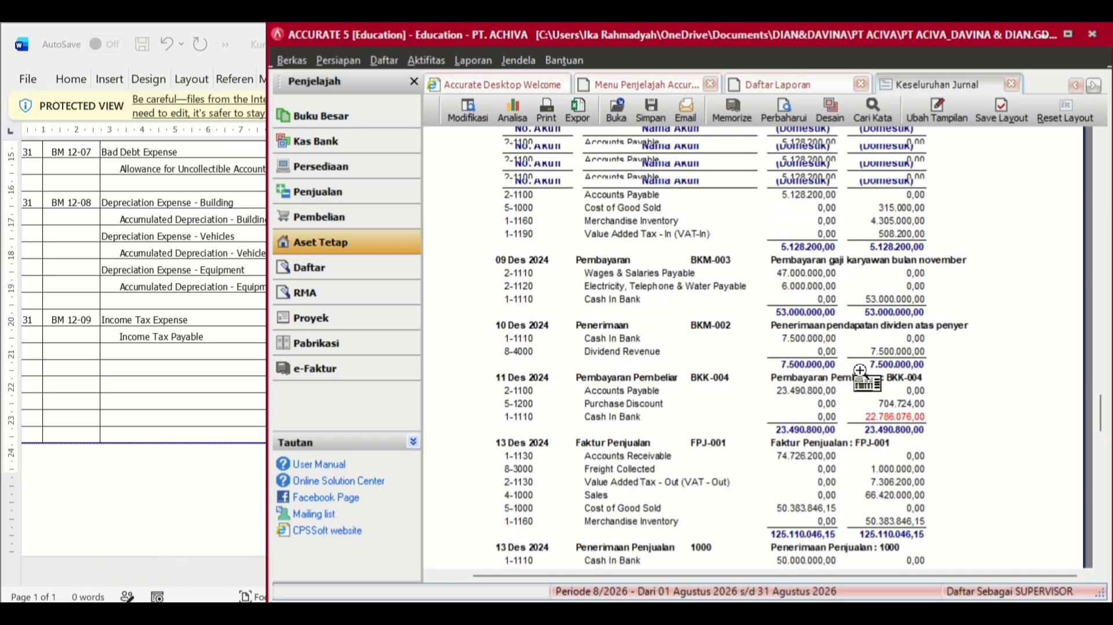
{"action": "scroll", "coordinate": [860, 371], "scroll_direction": "up", "scroll_amount": 5}
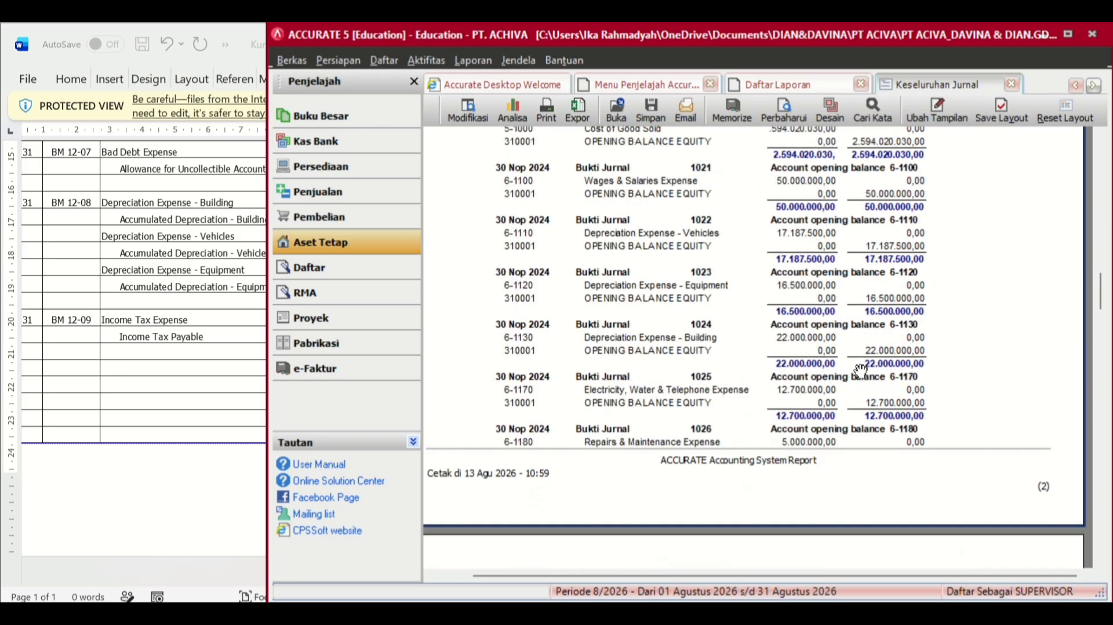
{"action": "scroll", "coordinate": [860, 371], "scroll_direction": "down", "scroll_amount": 15}
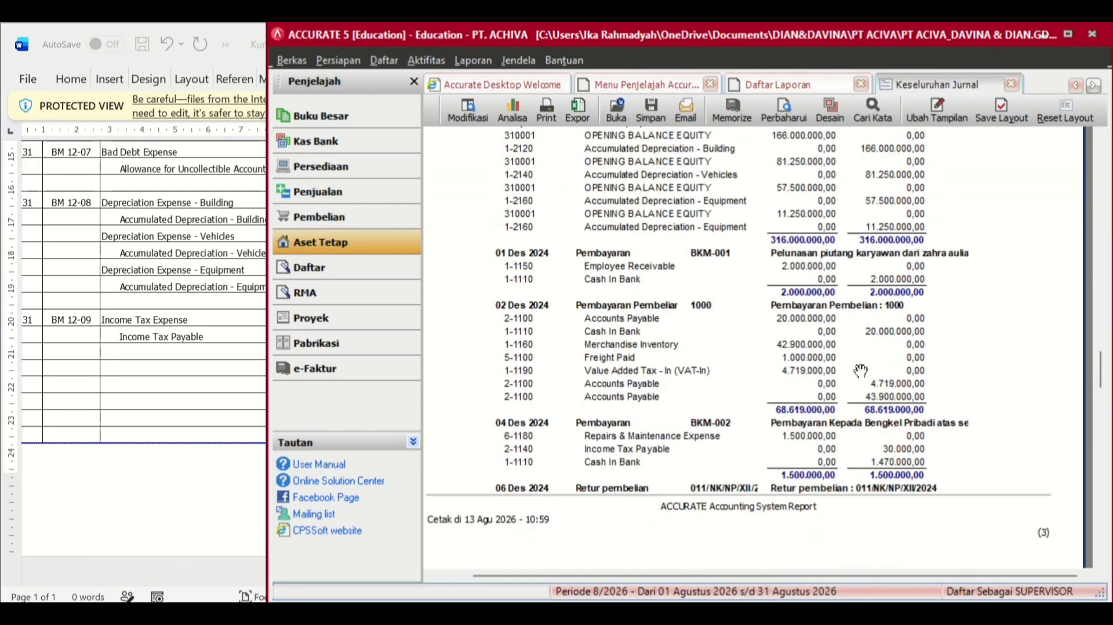
{"action": "scroll", "coordinate": [860, 371], "scroll_direction": "down", "scroll_amount": 8}
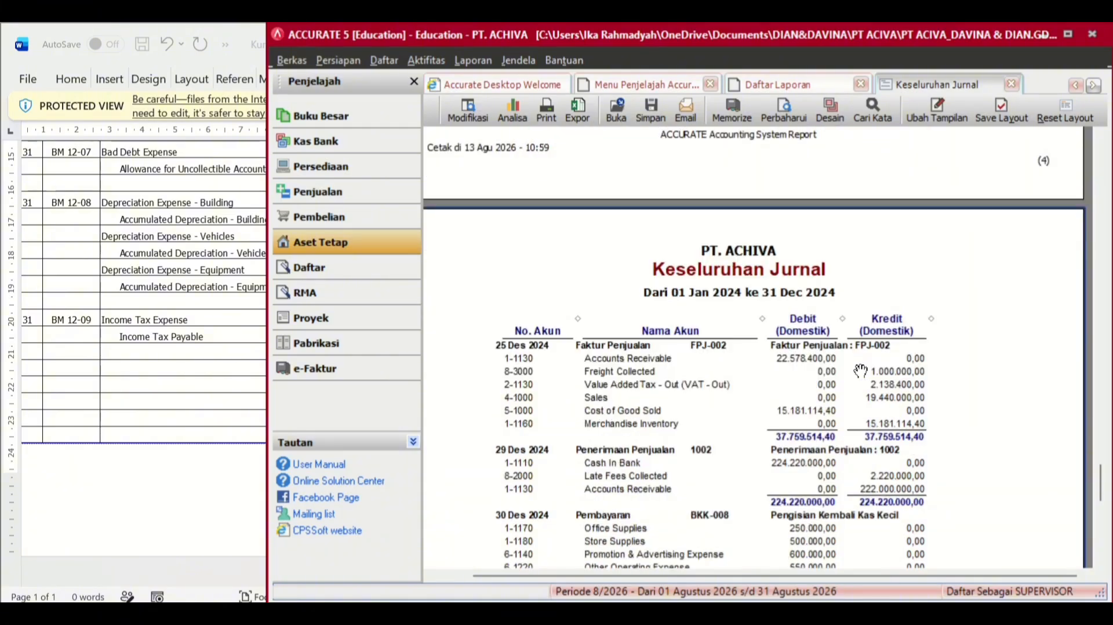
{"action": "scroll", "coordinate": [860, 371], "scroll_direction": "down", "scroll_amount": 10}
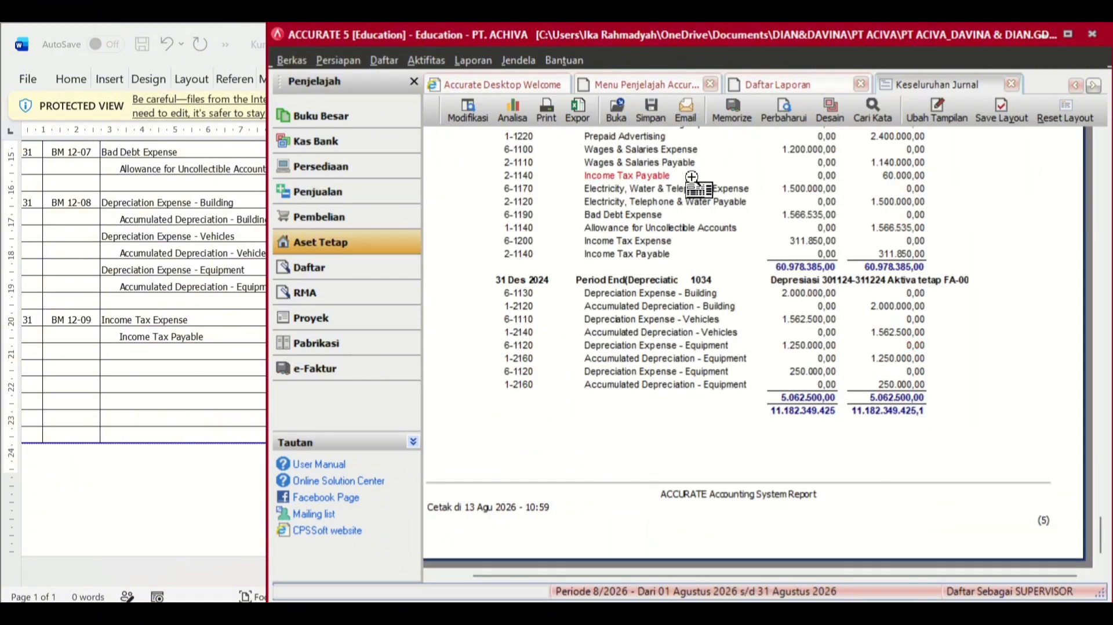